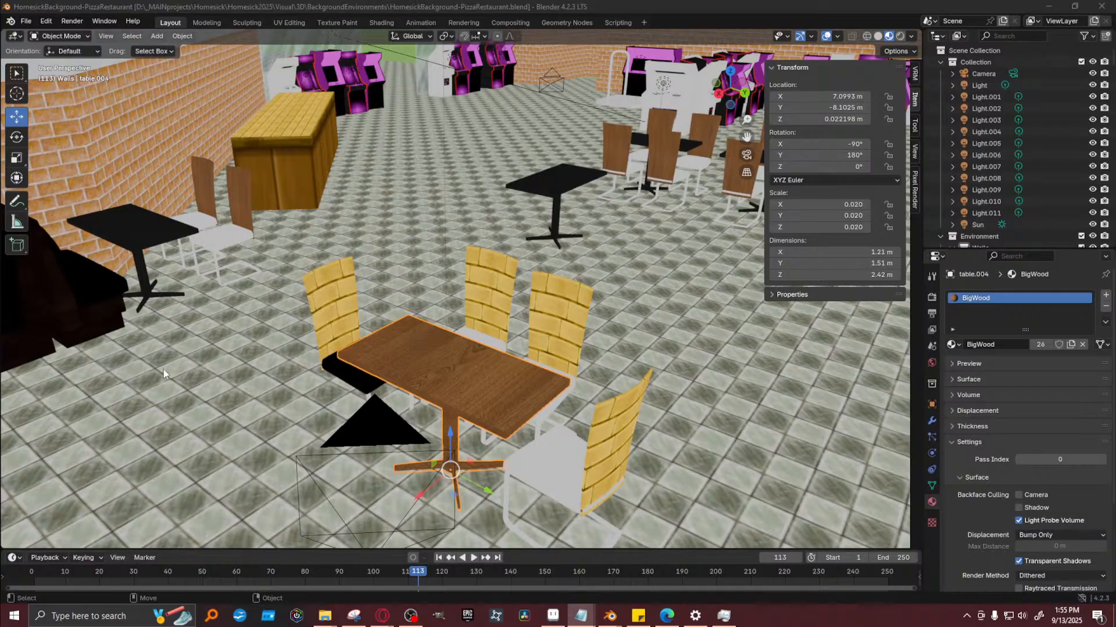
Render the pizza restaurant scene at frame 113 from the camera
right_click(276, 298)
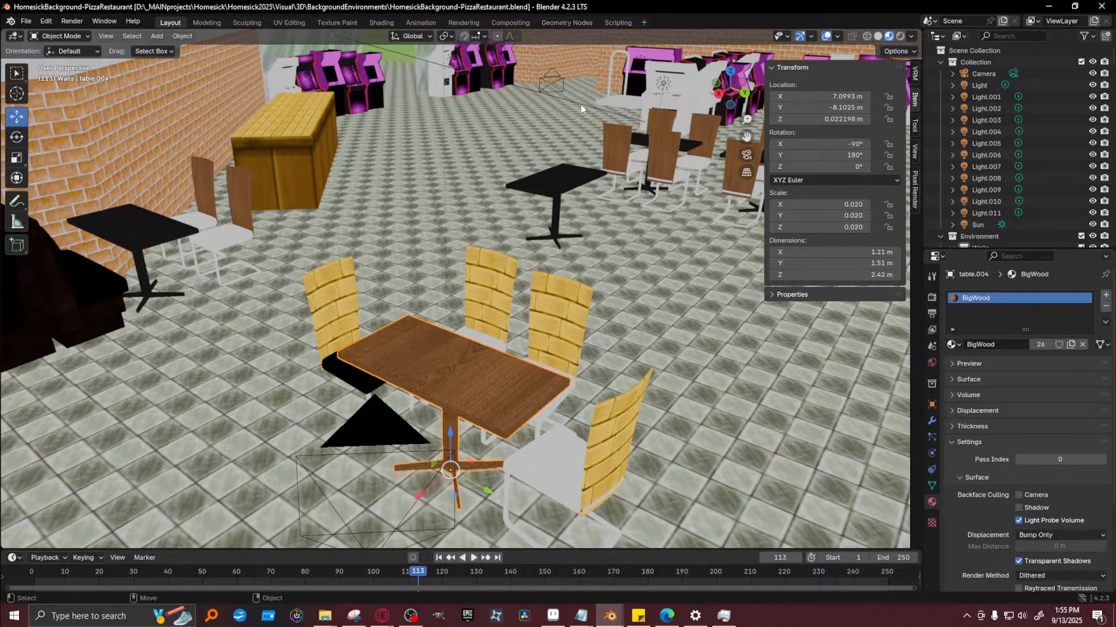
middle_click_drag(462, 242, 467, 245)
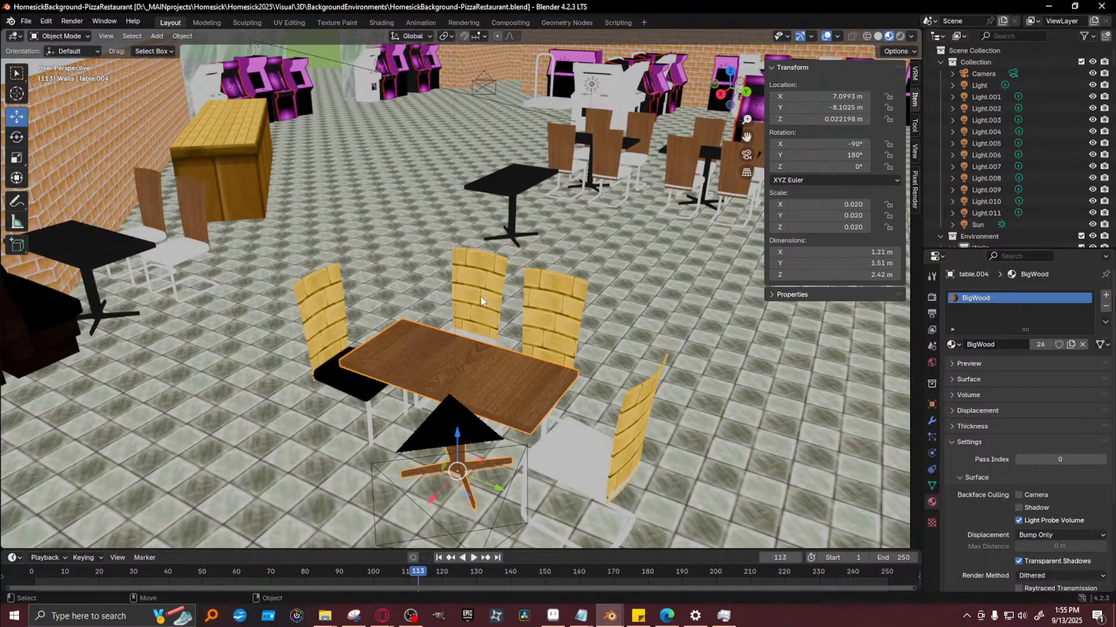
right_click(514, 285)
left_click(514, 282)
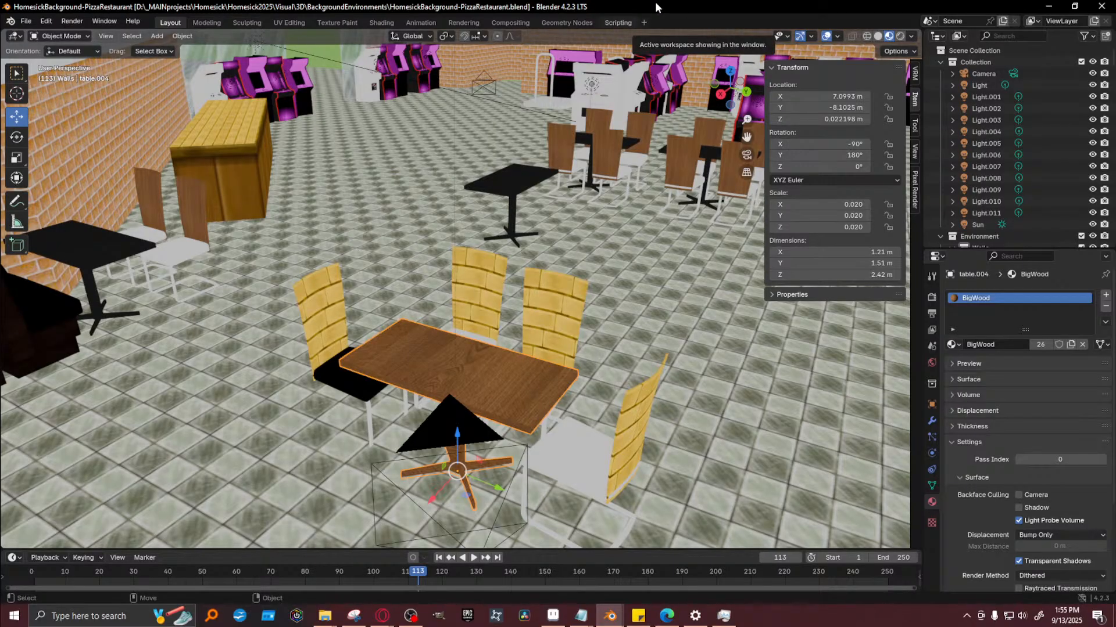
key("F12")
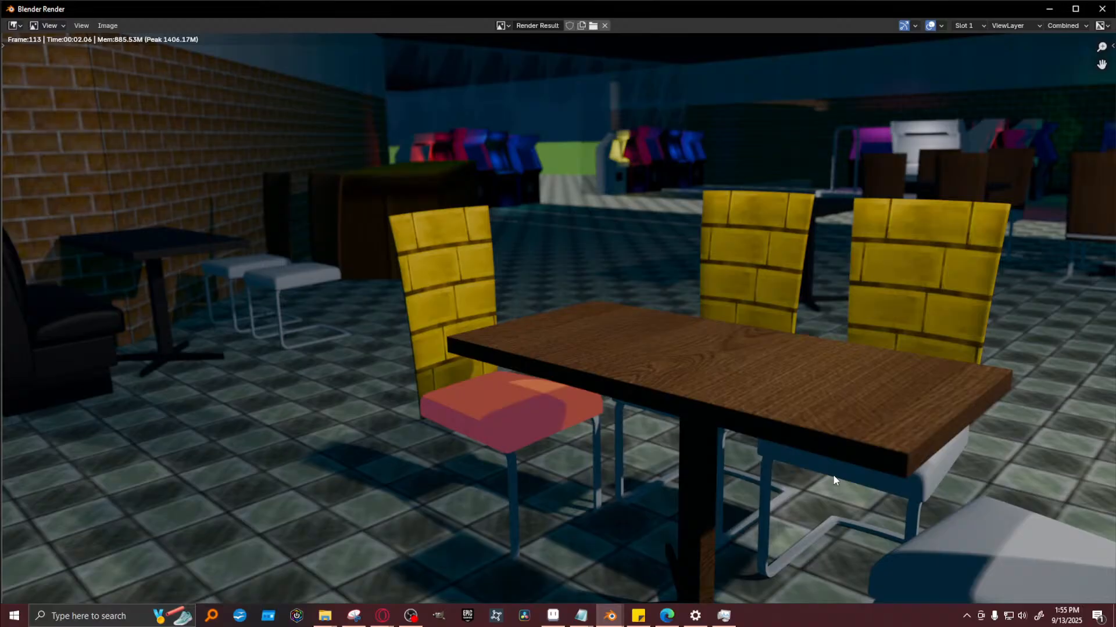
Switch to Aseprite and view frame 204 of the EP5-01_v2 animation, then minimize the program
mouse_move(552, 616)
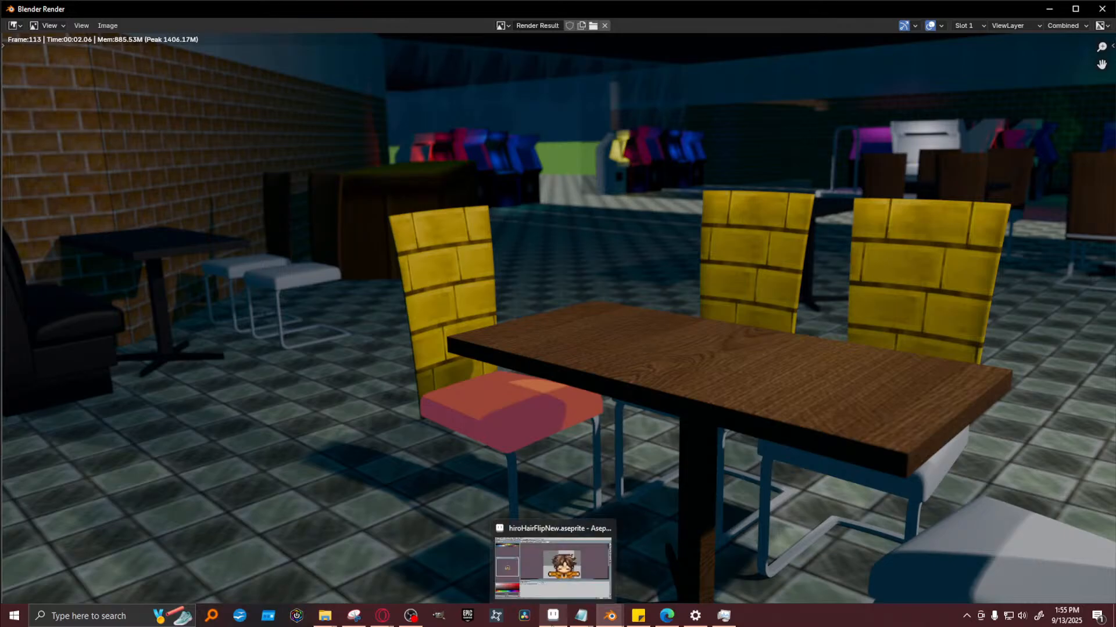
left_click(564, 575)
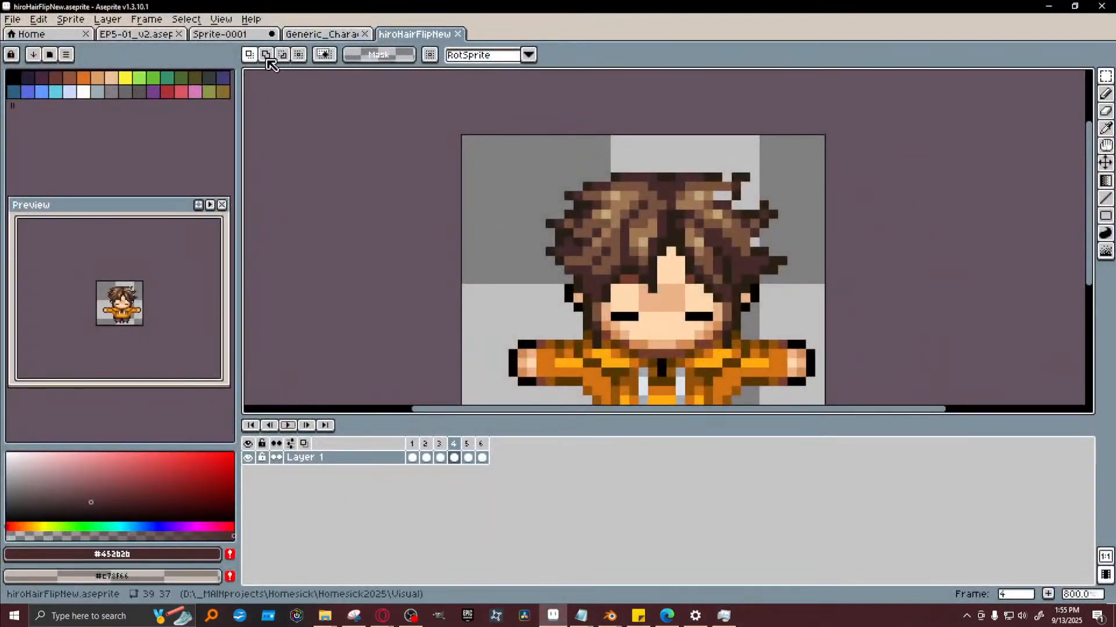
left_click(135, 34)
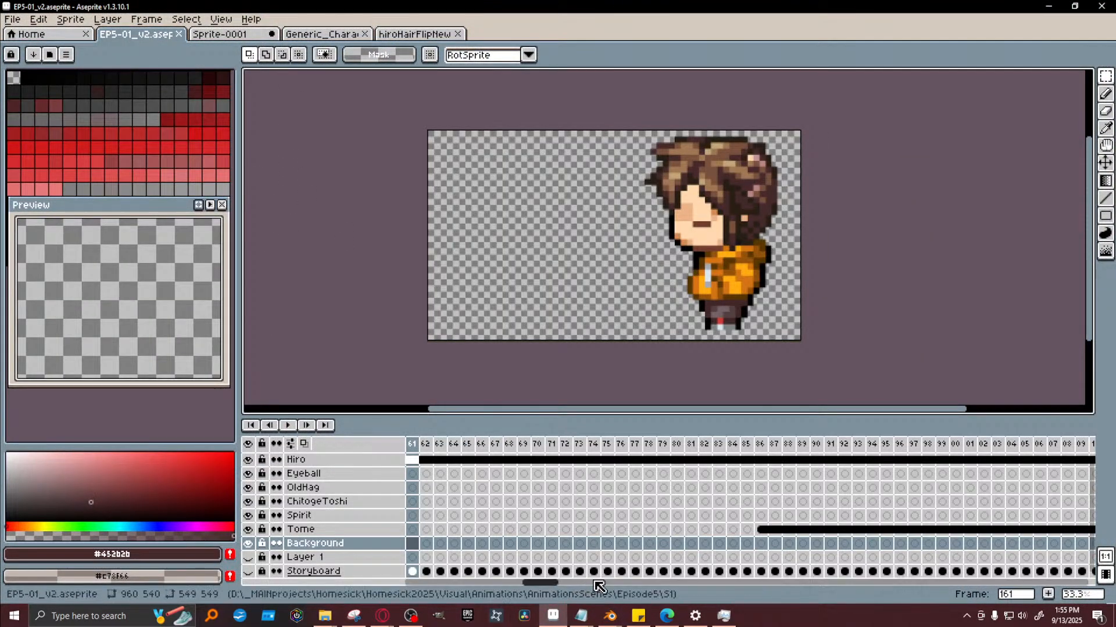
left_click_drag(534, 583, 548, 583)
left_click(748, 443)
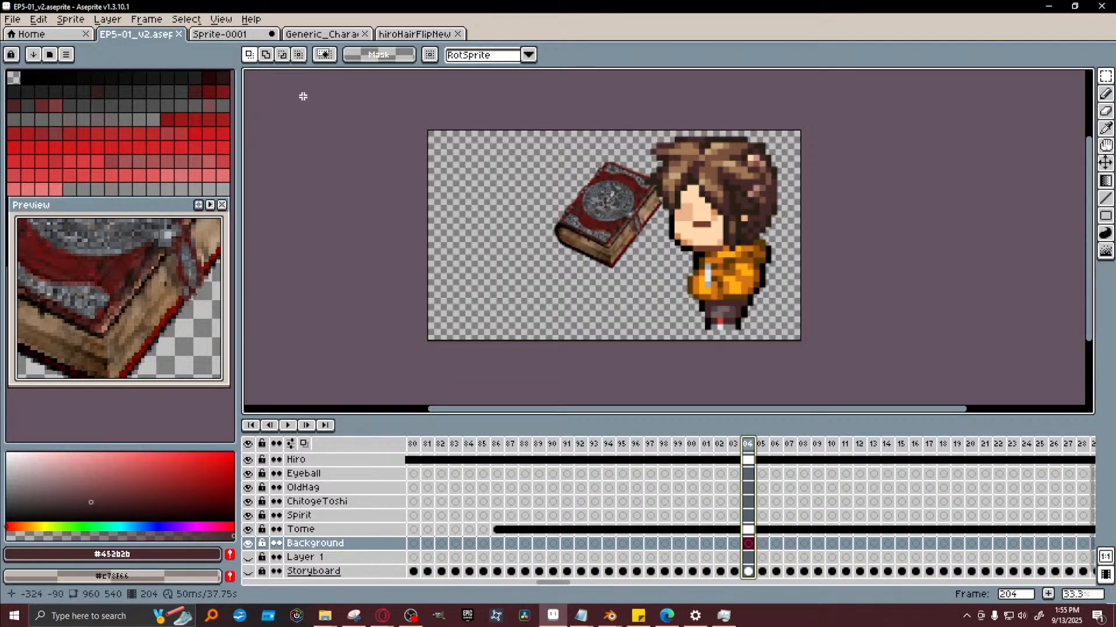
left_click(1048, 7)
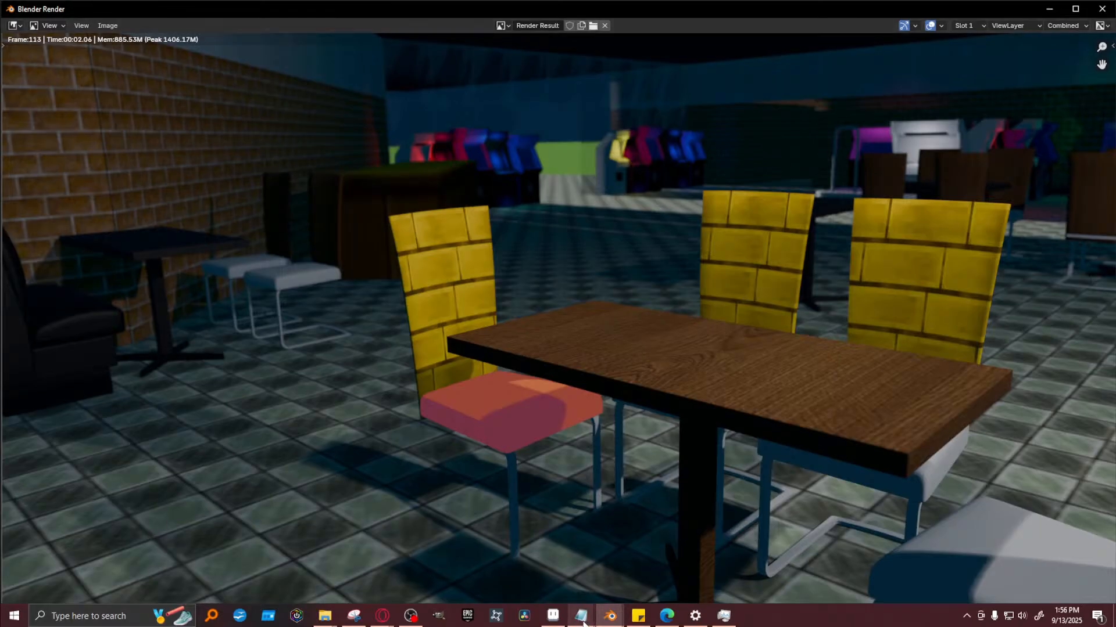
Return to Aseprite and play the hiroHairFlipNew sprite animation from frame 1, stopping at frame 3
left_click(552, 616)
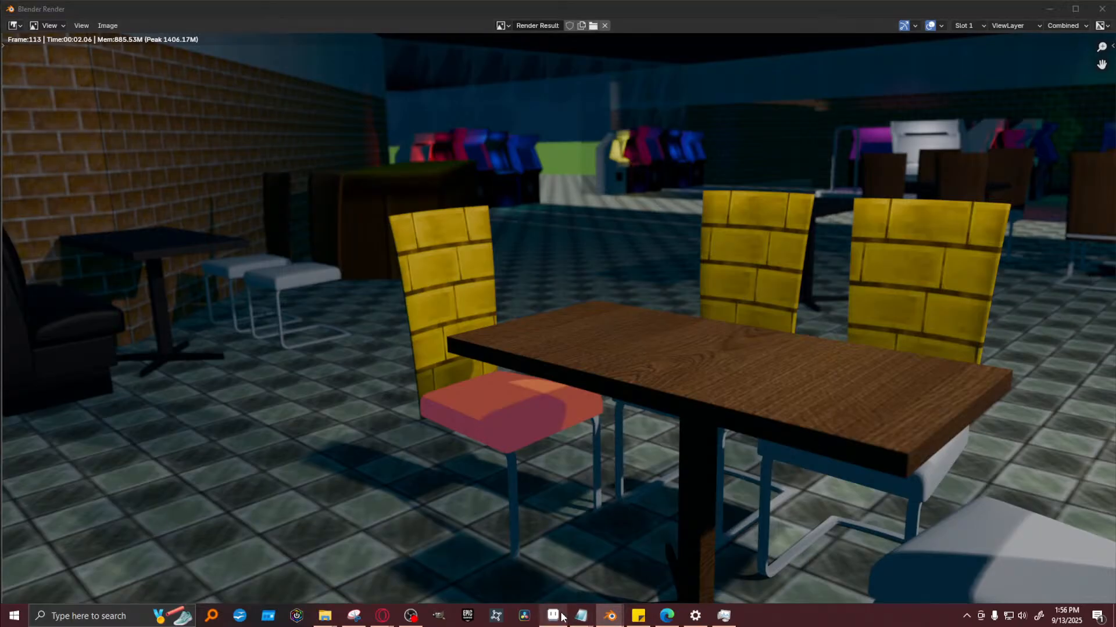
left_click(414, 34)
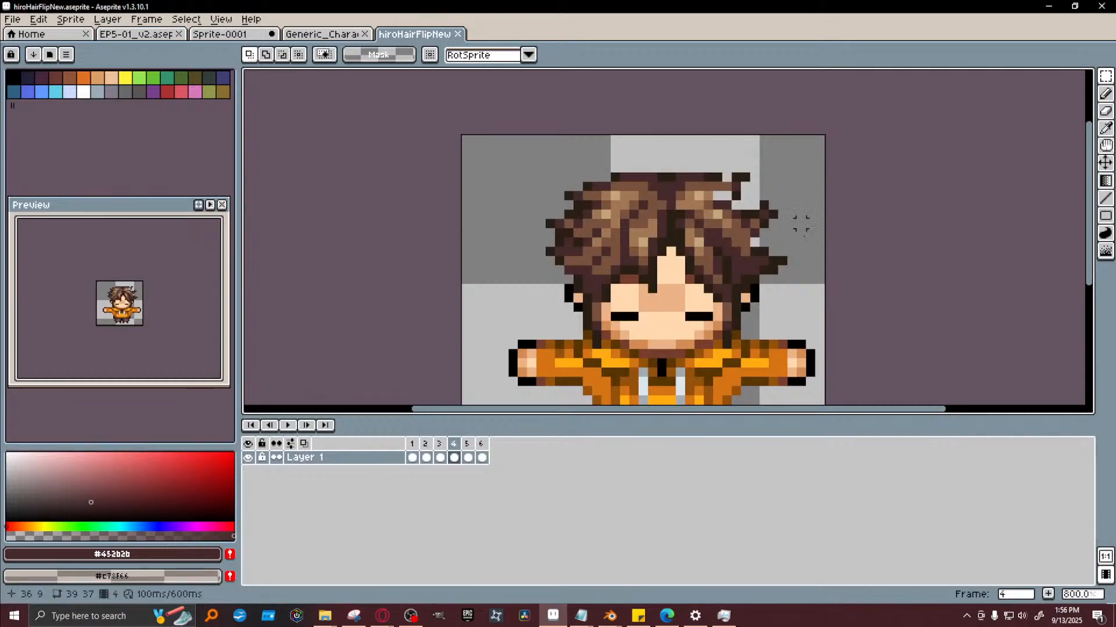
left_click(132, 37)
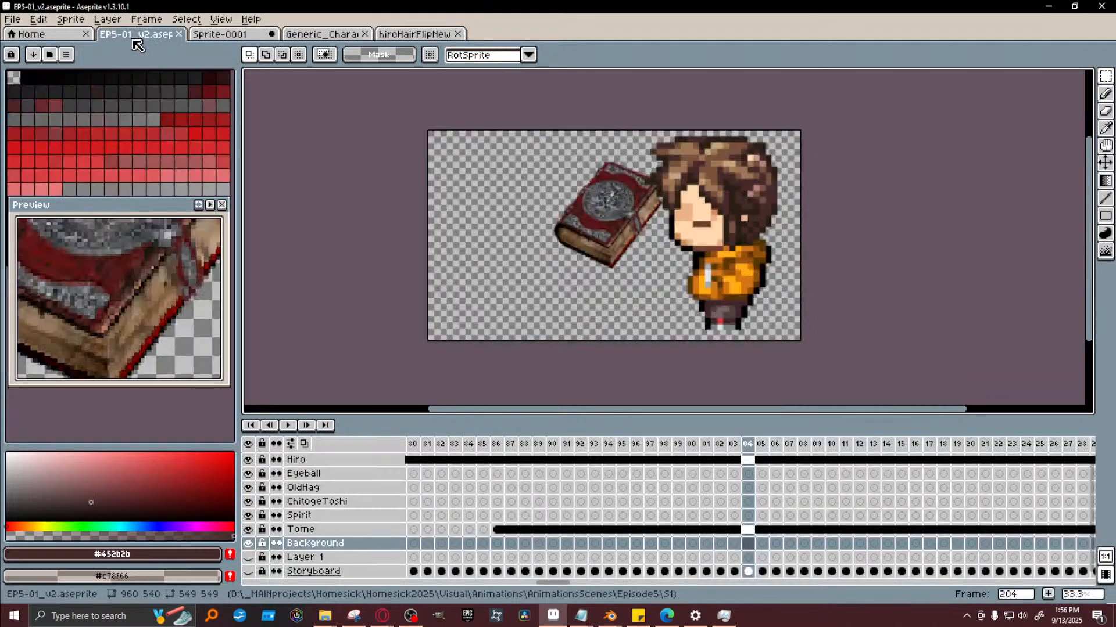
left_click(413, 35)
left_click(414, 452)
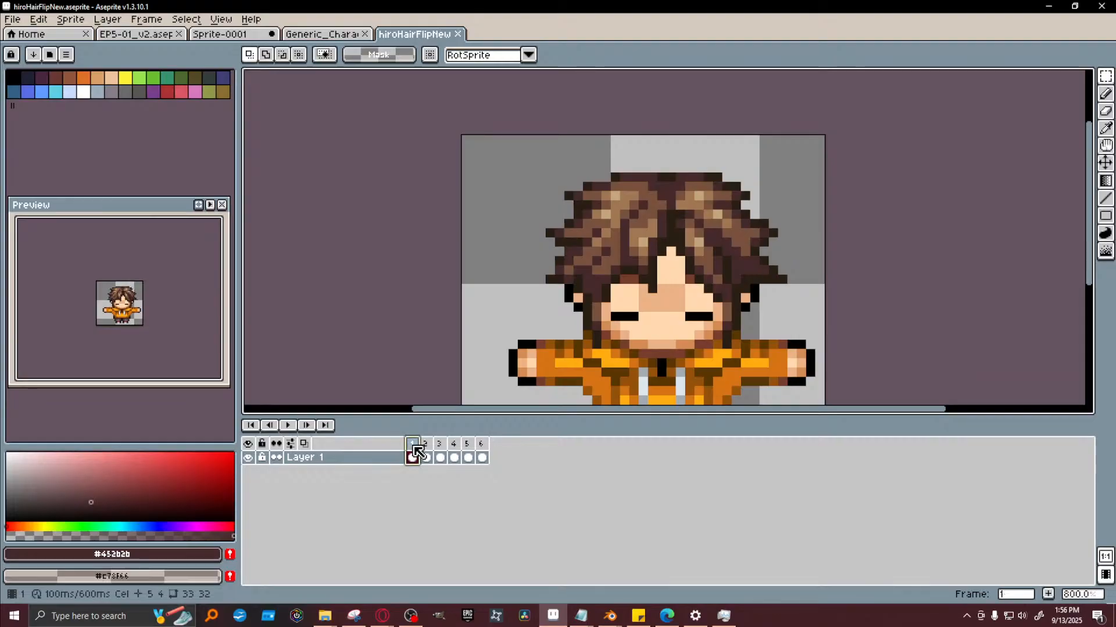
left_click(290, 426)
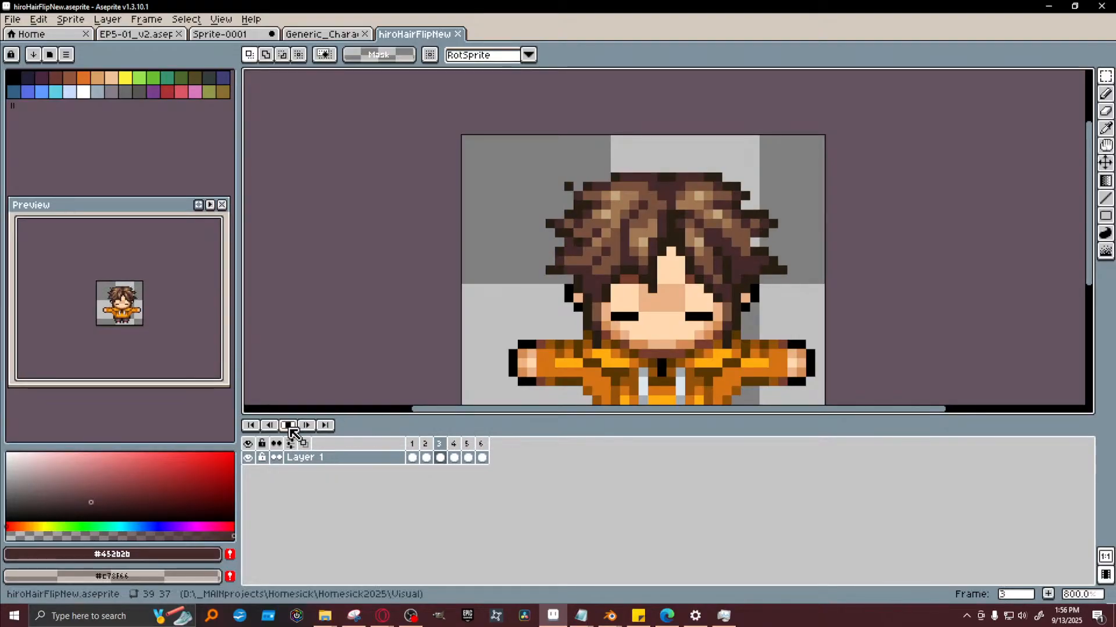
left_click(290, 426)
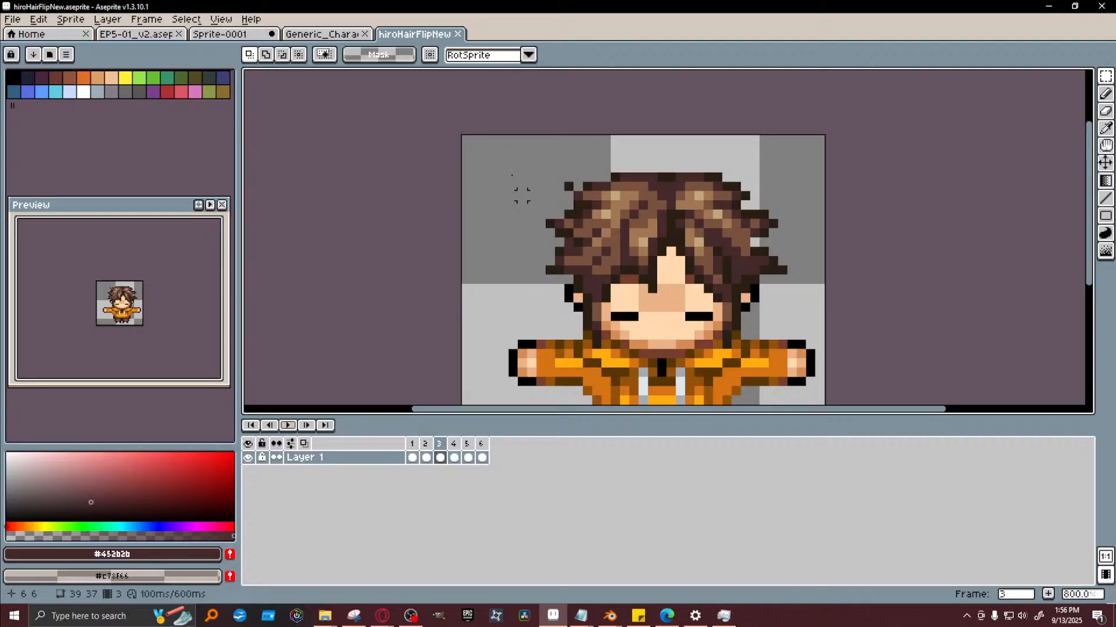
Play the EP5-01_v2 animation from frame 2 and stop it at frame 113
left_click(99, 35)
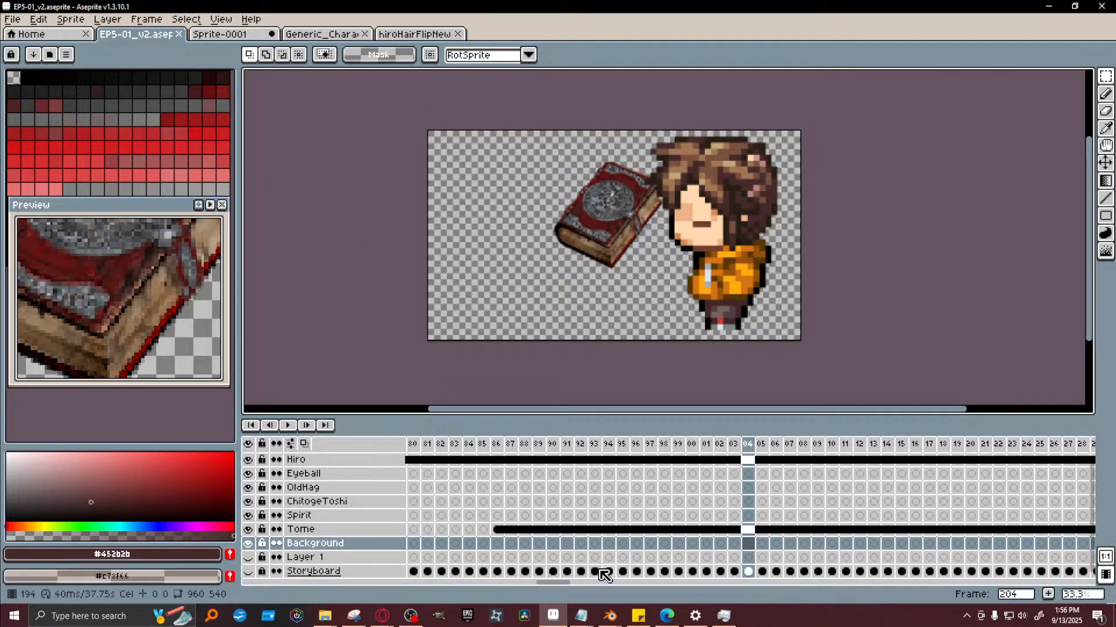
left_click_drag(567, 583, 411, 582)
left_click(428, 445)
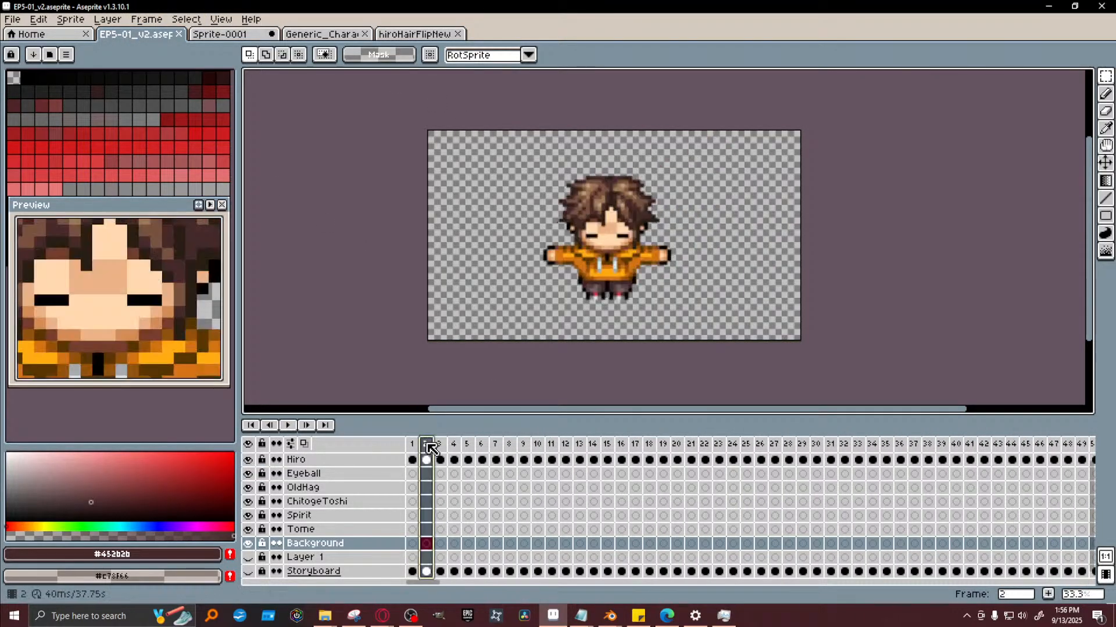
left_click(289, 426)
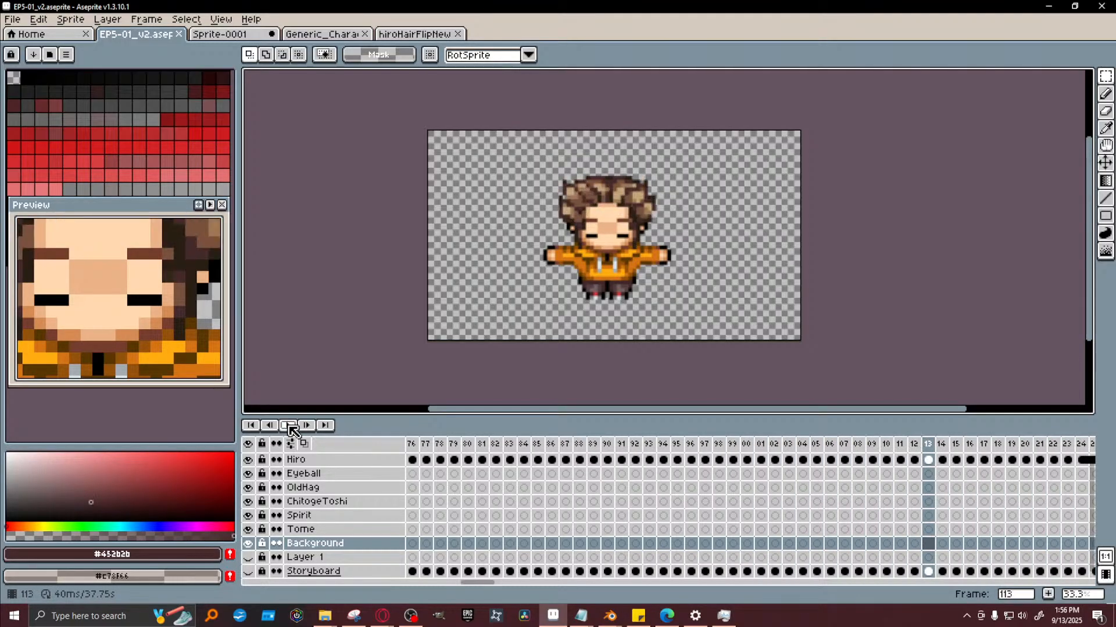
left_click(289, 426)
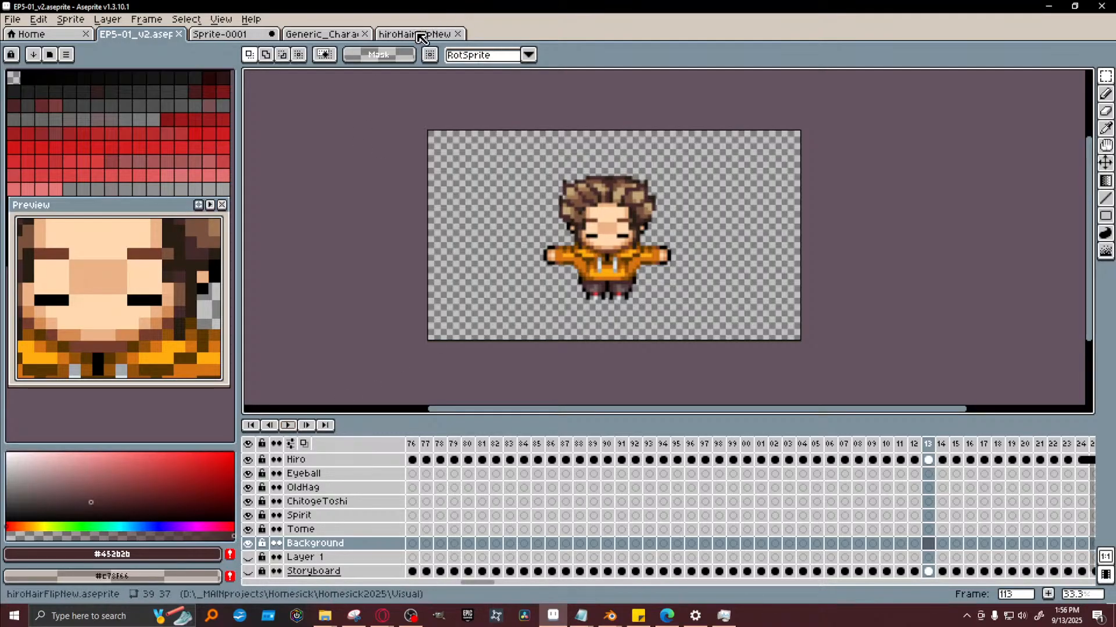
Play the hiroHairFlipNew sprite animation again and stop it at frame 2
left_click(418, 34)
left_click(290, 426)
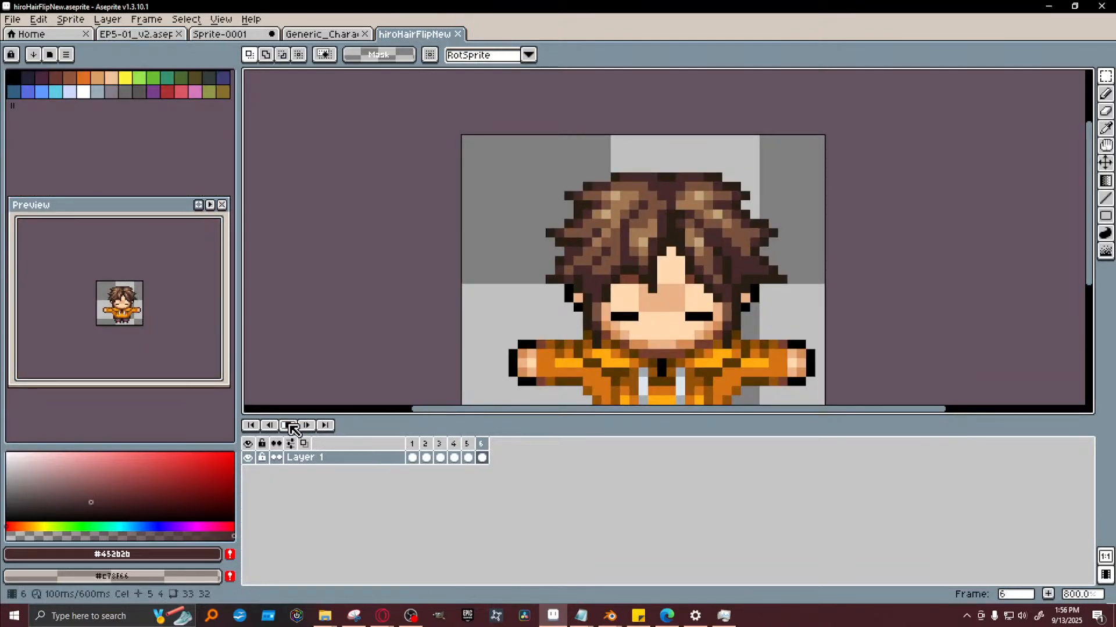
left_click(290, 426)
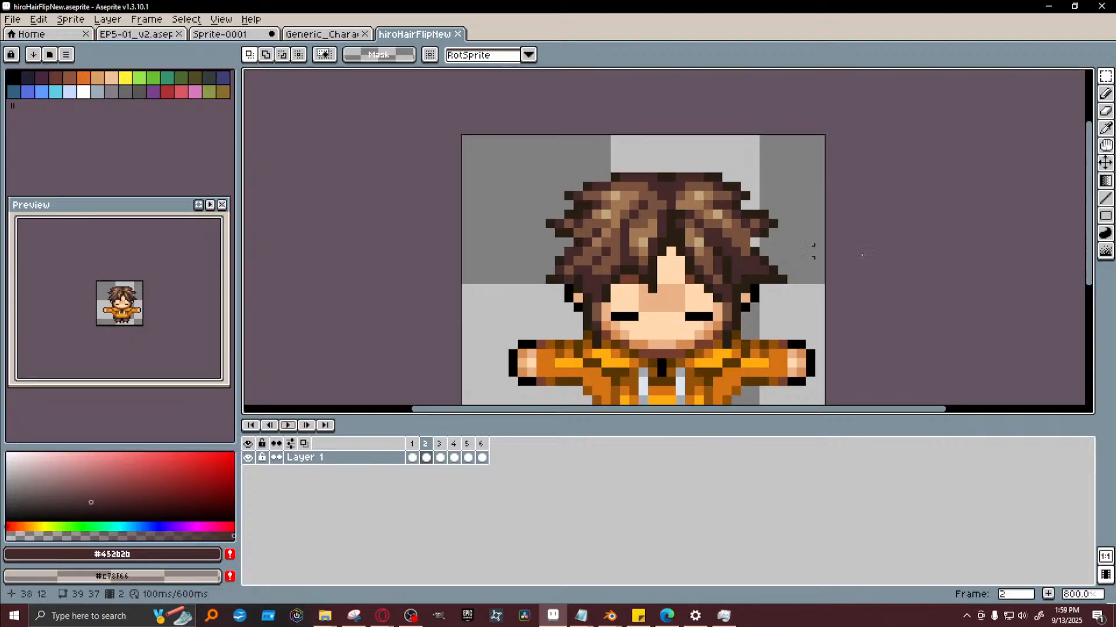
left_click(1067, 616)
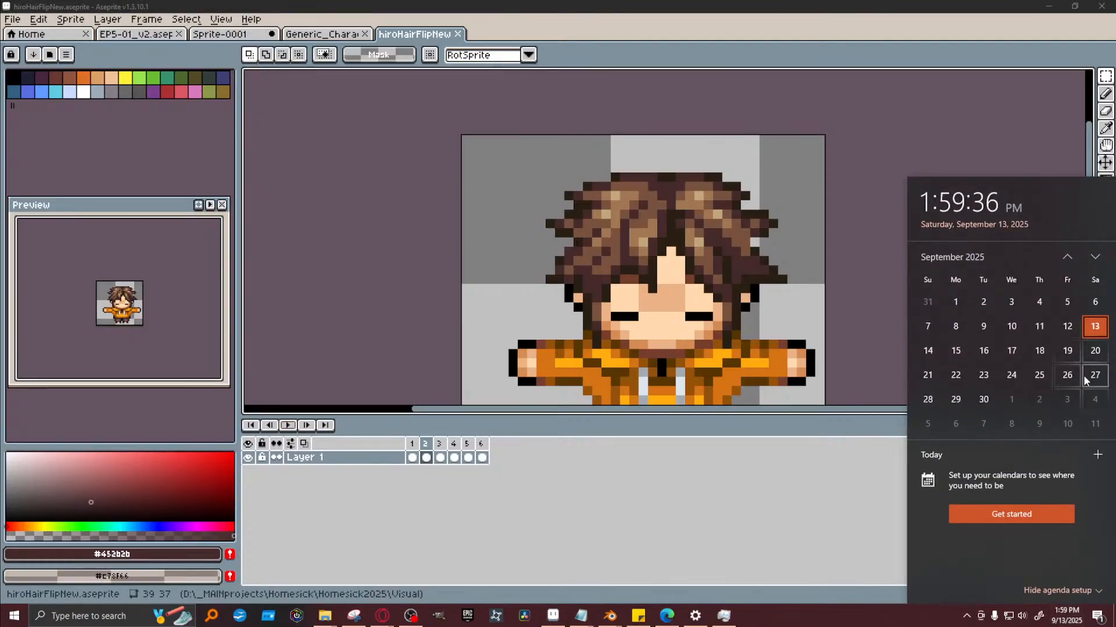
left_click(355, 308)
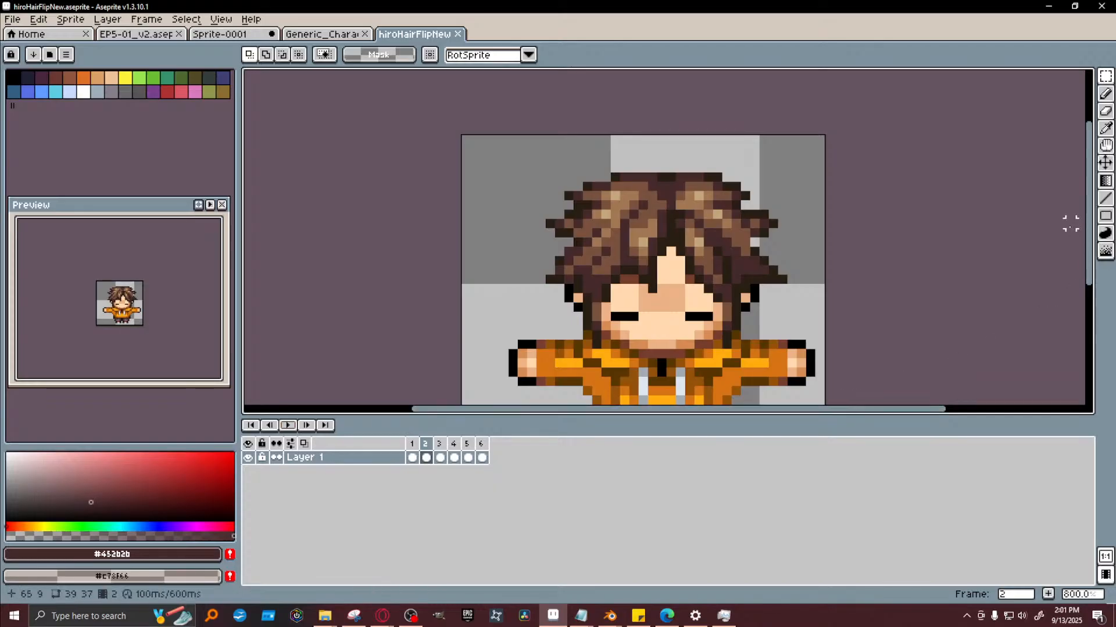
left_click_drag(1090, 215, 1090, 250)
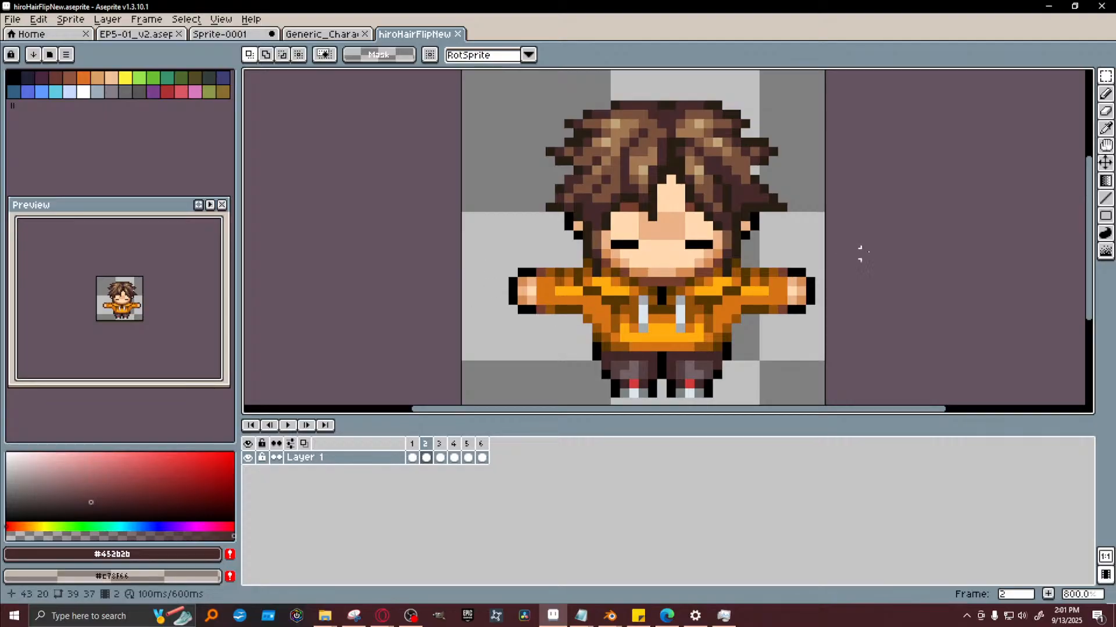
mouse_move(1091, 252)
left_mouse_down()
mouse_move(1092, 237)
mouse_move(1092, 253)
left_mouse_up()
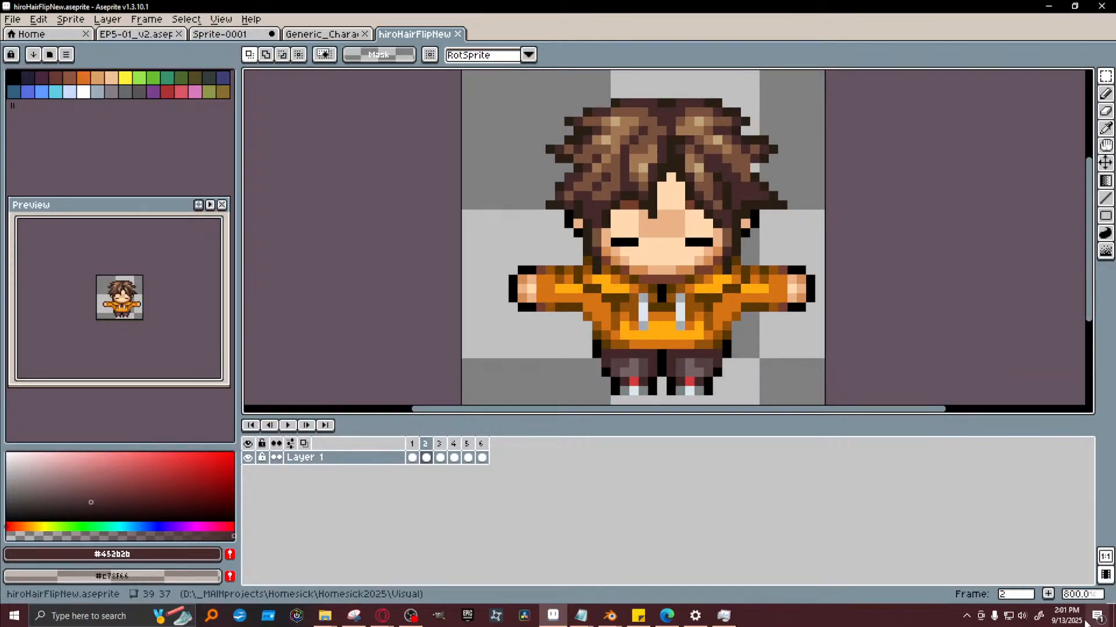
left_click(1066, 616)
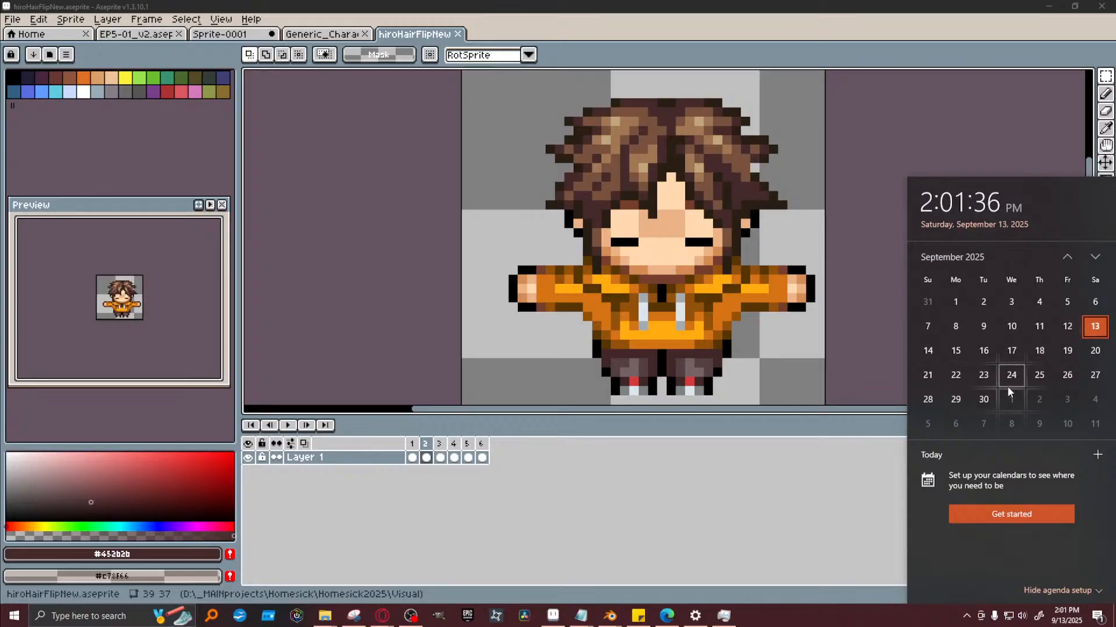
left_click(876, 48)
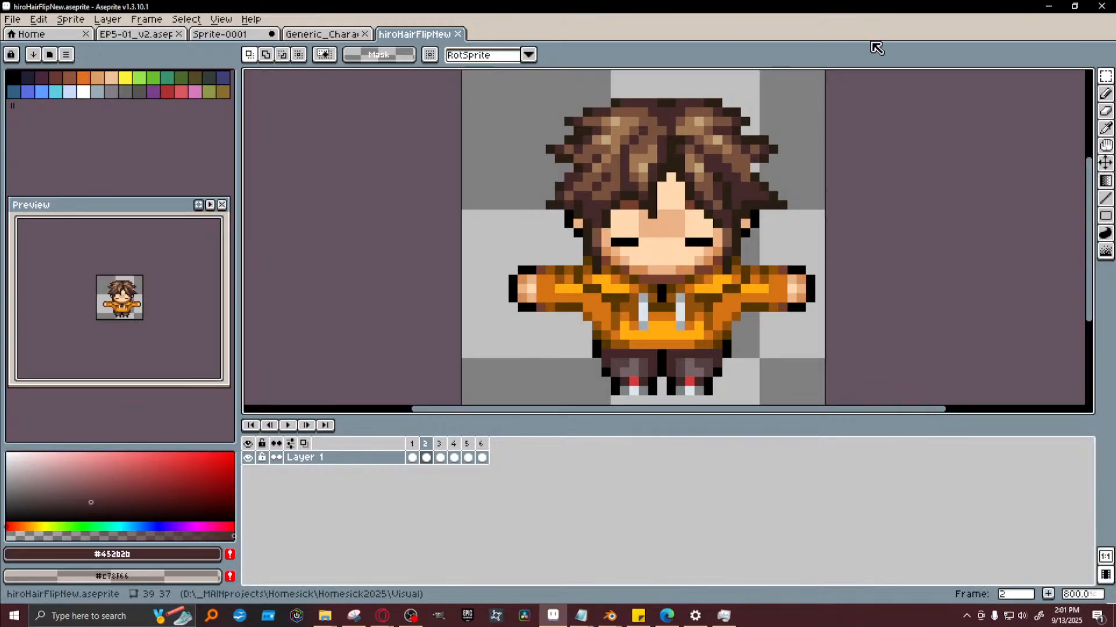
Switch to Blender's render window to review the rendered restaurant image, then minimize it
left_click(610, 615)
left_click(556, 576)
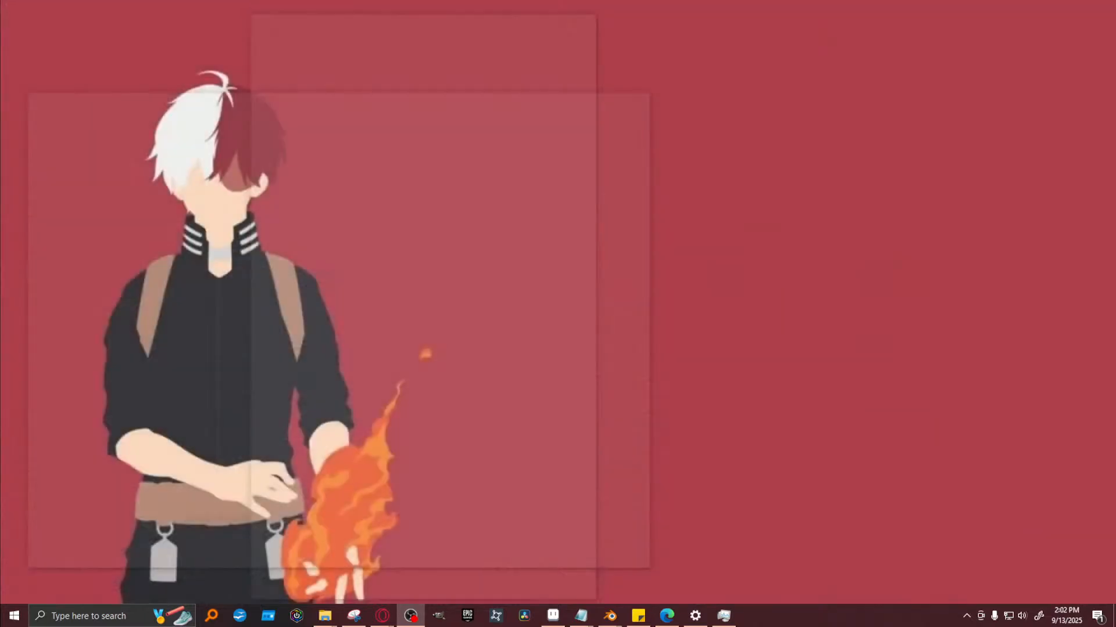
key("alt+Tab")
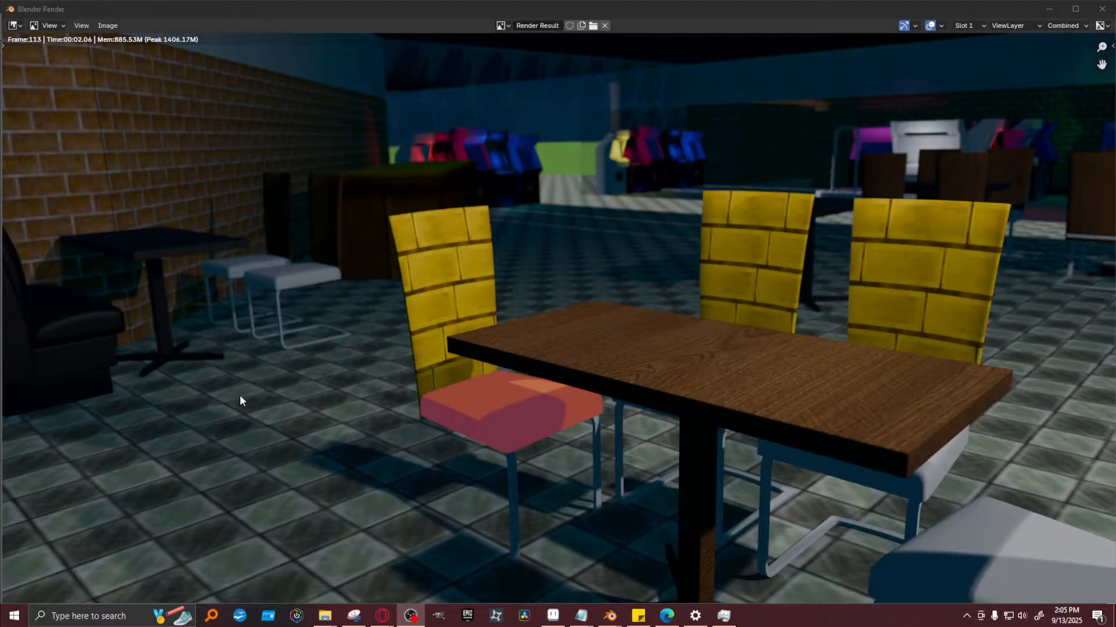
left_click(1053, 9)
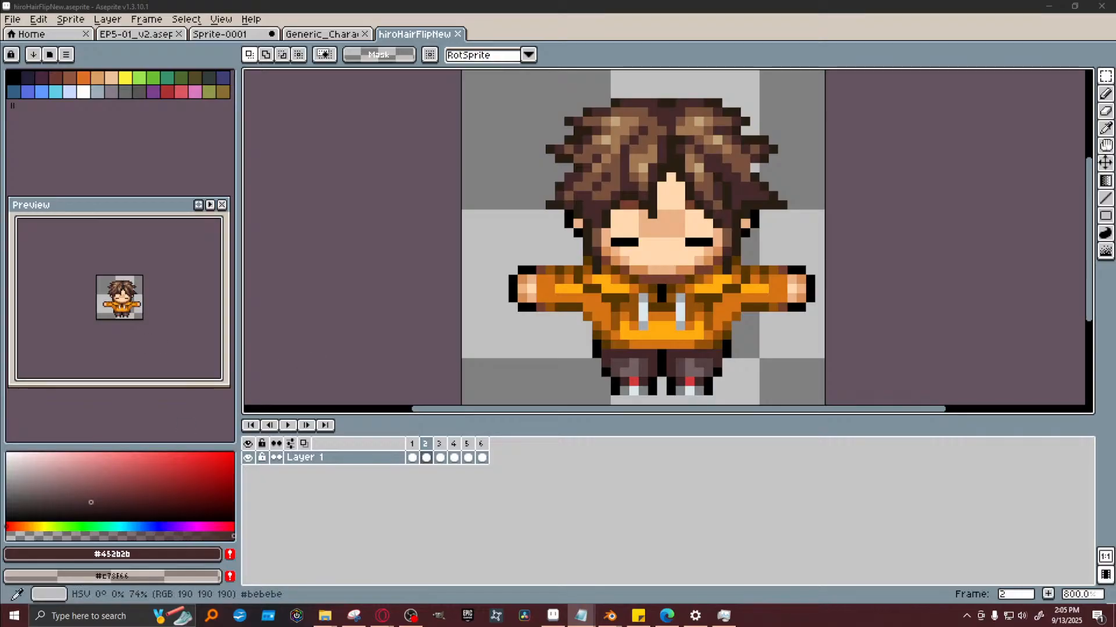
Bring up the HomesickBackground-PizzaRestaurant scene in Blender and return to its rendered image for comparison
mouse_move(623, 617)
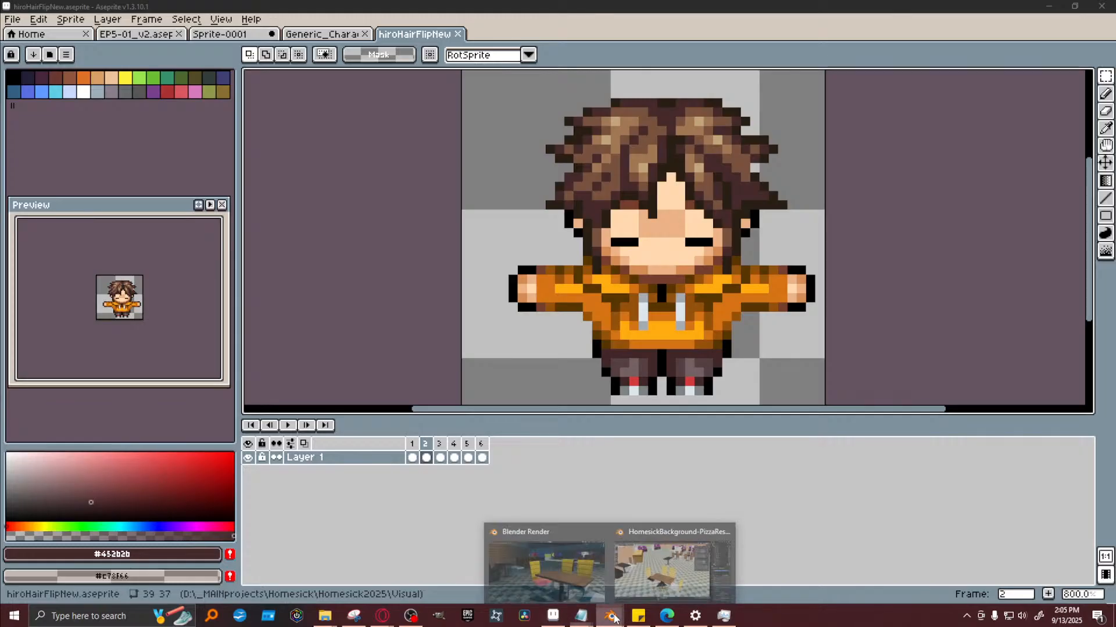
left_click(666, 572)
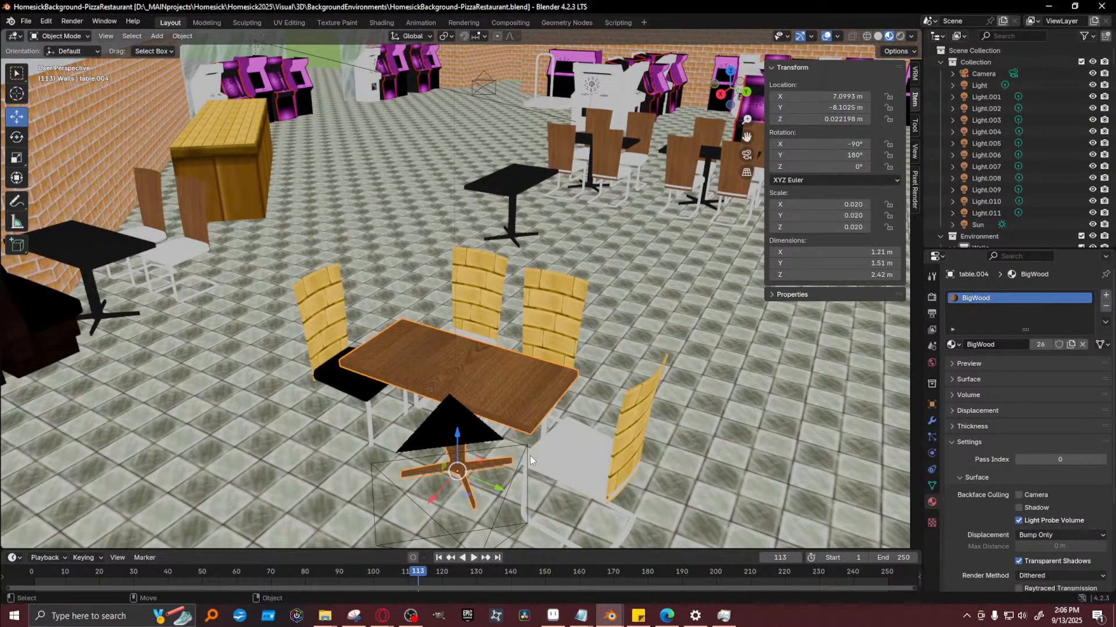
key("alt+Tab")
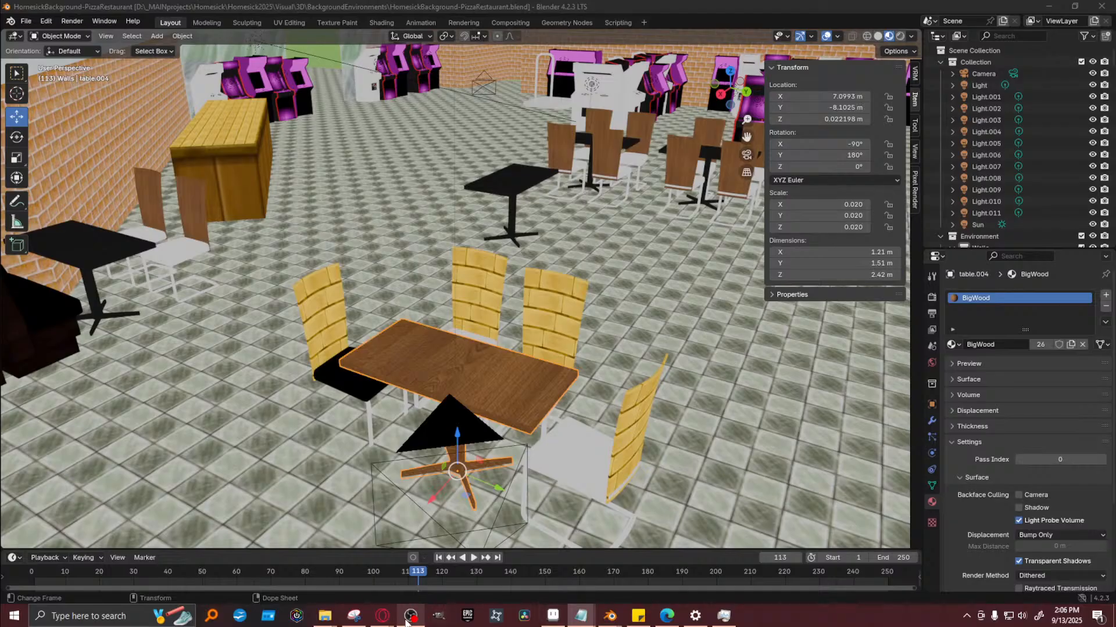
mouse_move(410, 617)
mouse_move(609, 616)
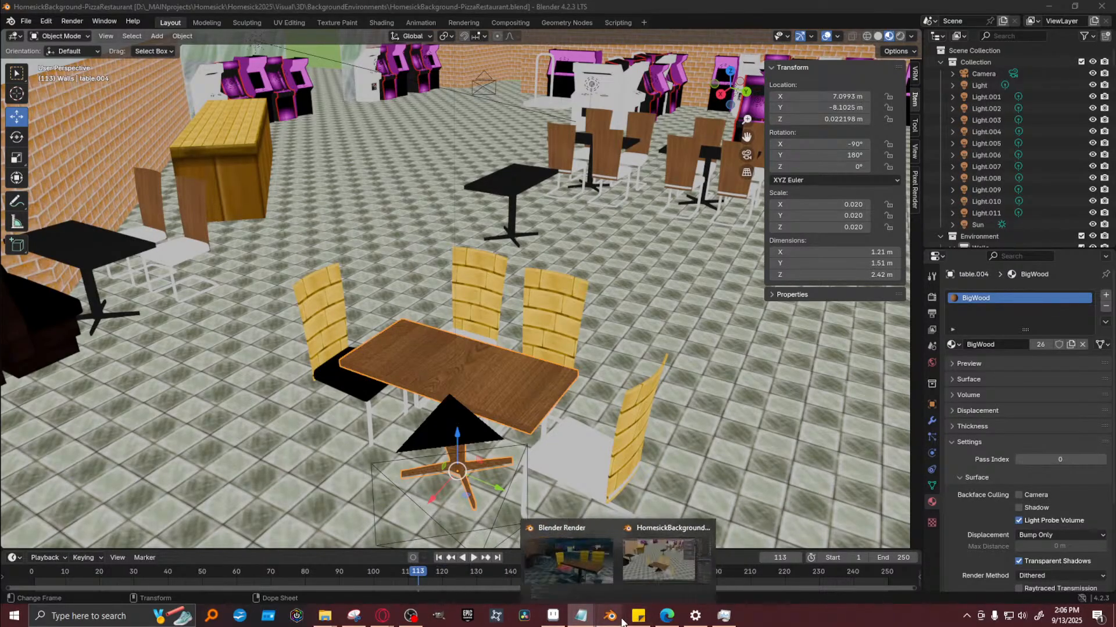
left_click(566, 602)
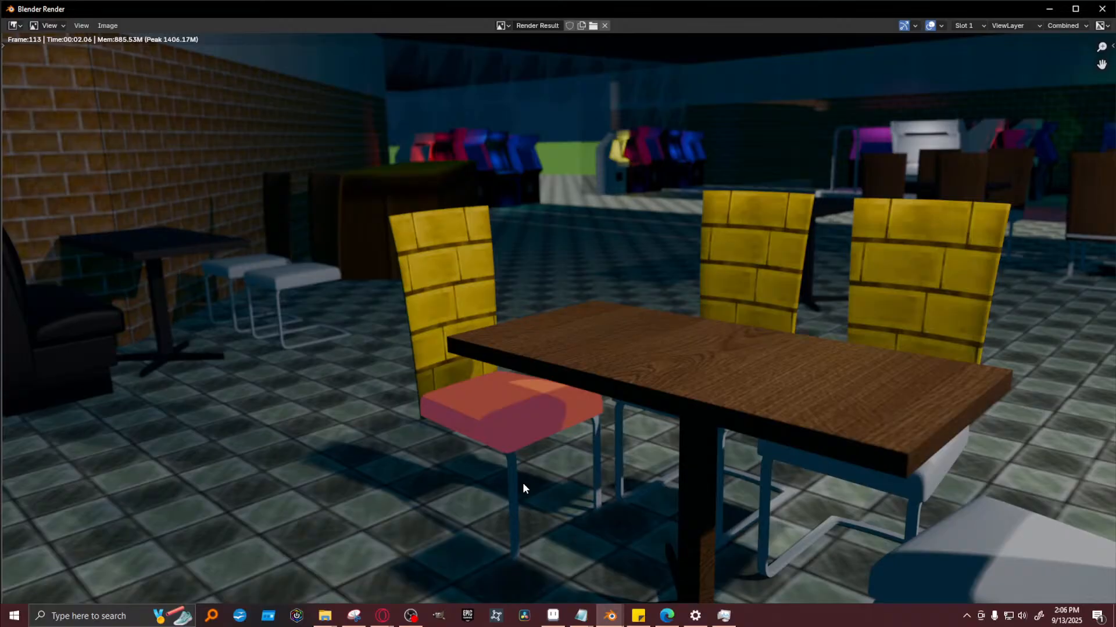
Switch to Aseprite and review the EP5-01_v2 animation at frames 367 and 426
left_click(553, 616)
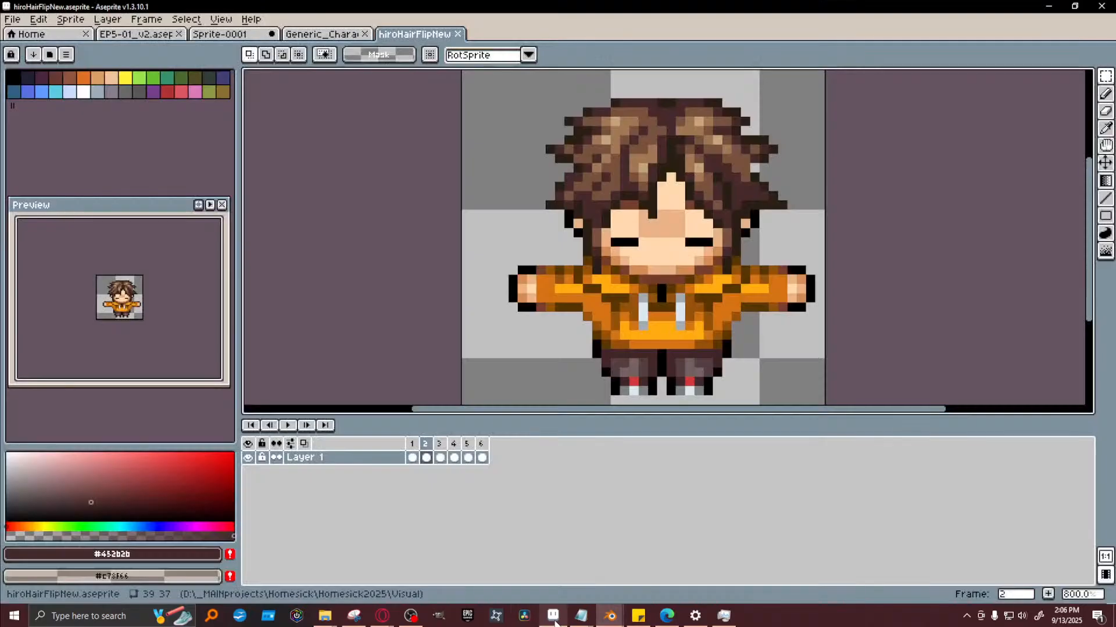
left_click(152, 34)
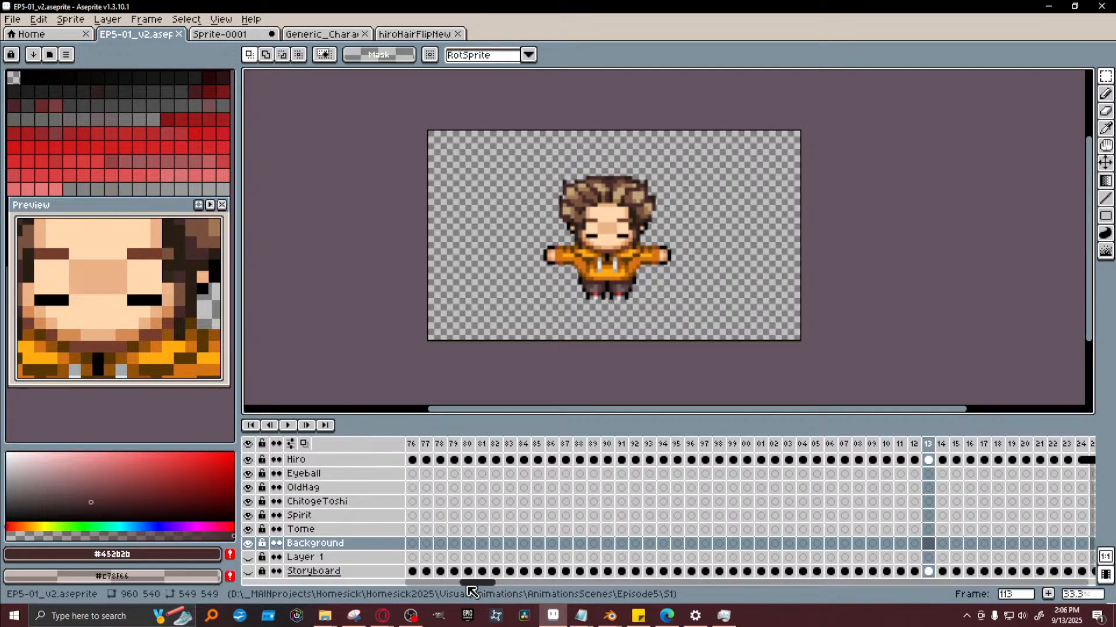
left_click_drag(476, 583, 692, 583)
left_click(756, 444)
left_click(604, 444)
left_click(547, 444)
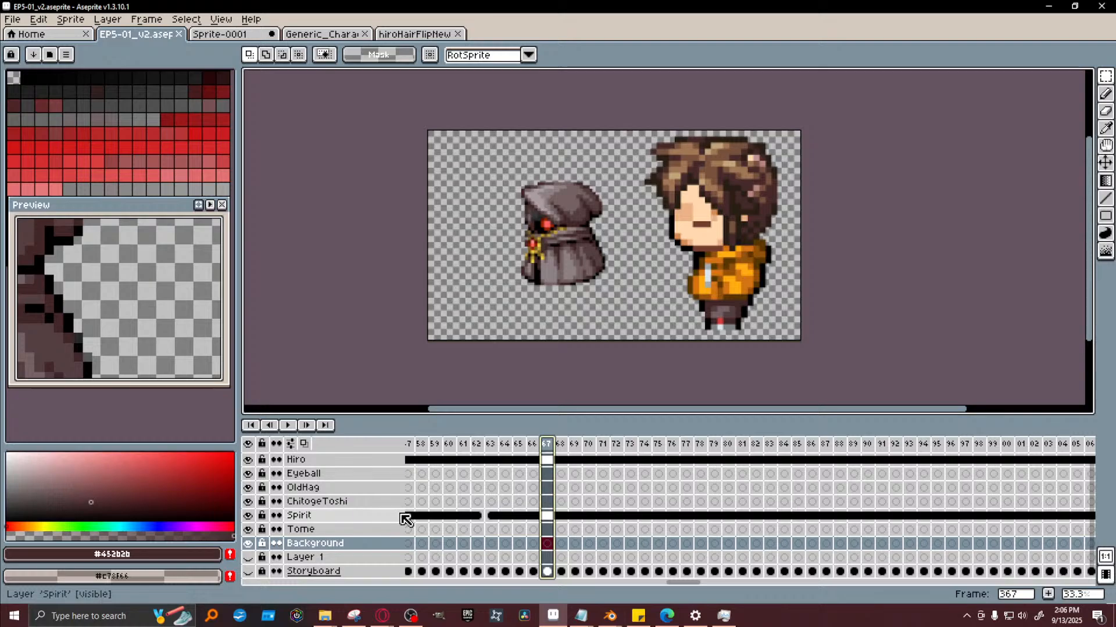
left_click_drag(700, 582, 726, 582)
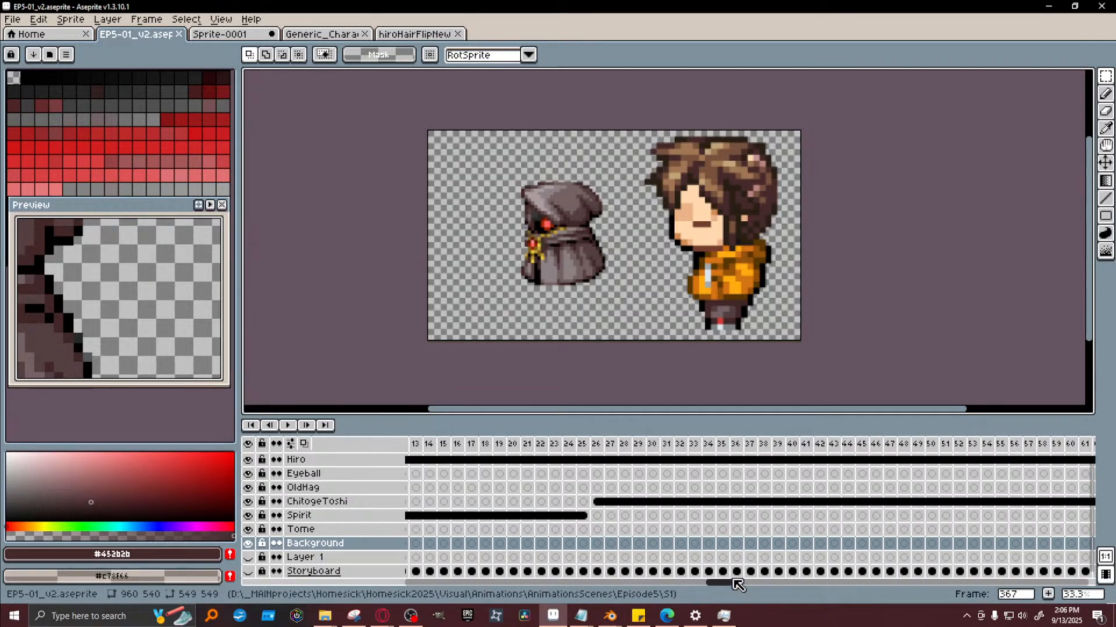
left_click(599, 444)
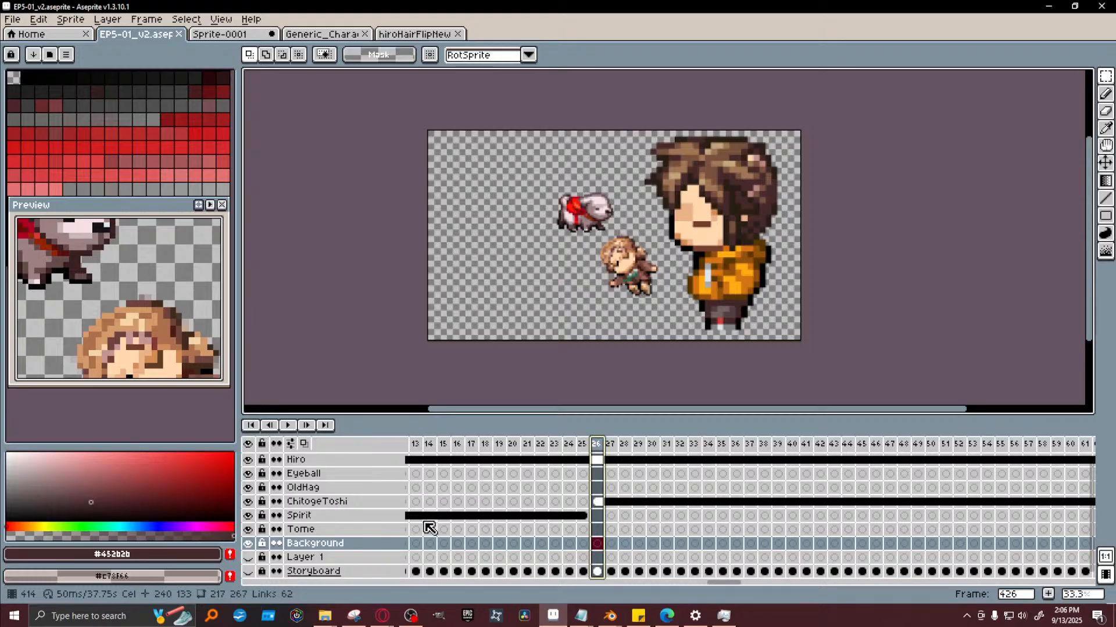
Close the EP5-01_v2 file and open the recent EP5-02.aseprite animation
left_click(180, 35)
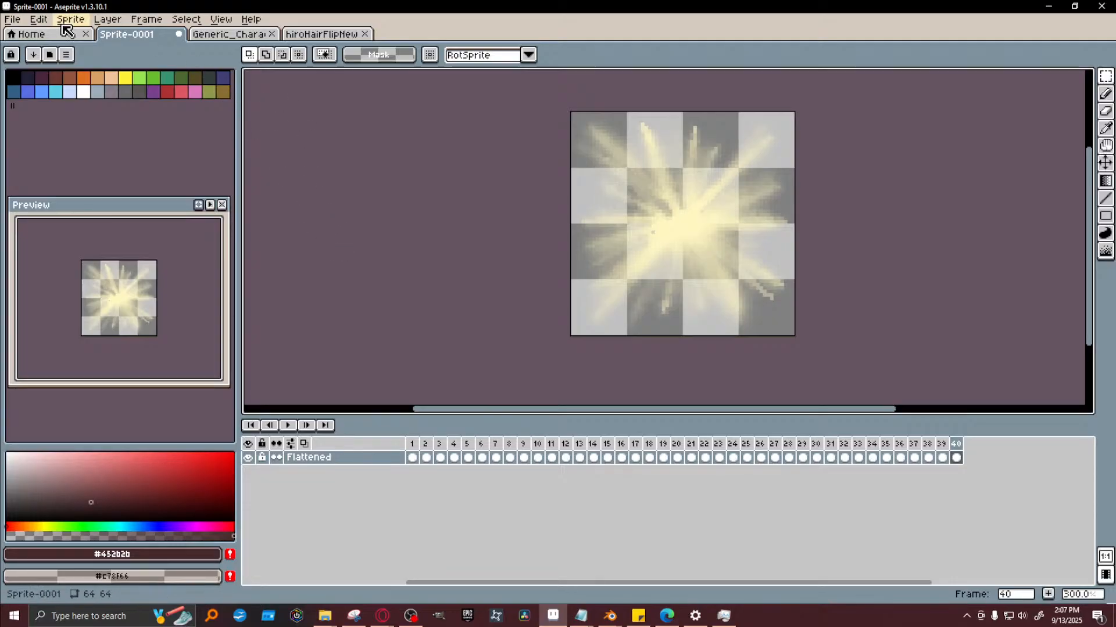
left_click(235, 34)
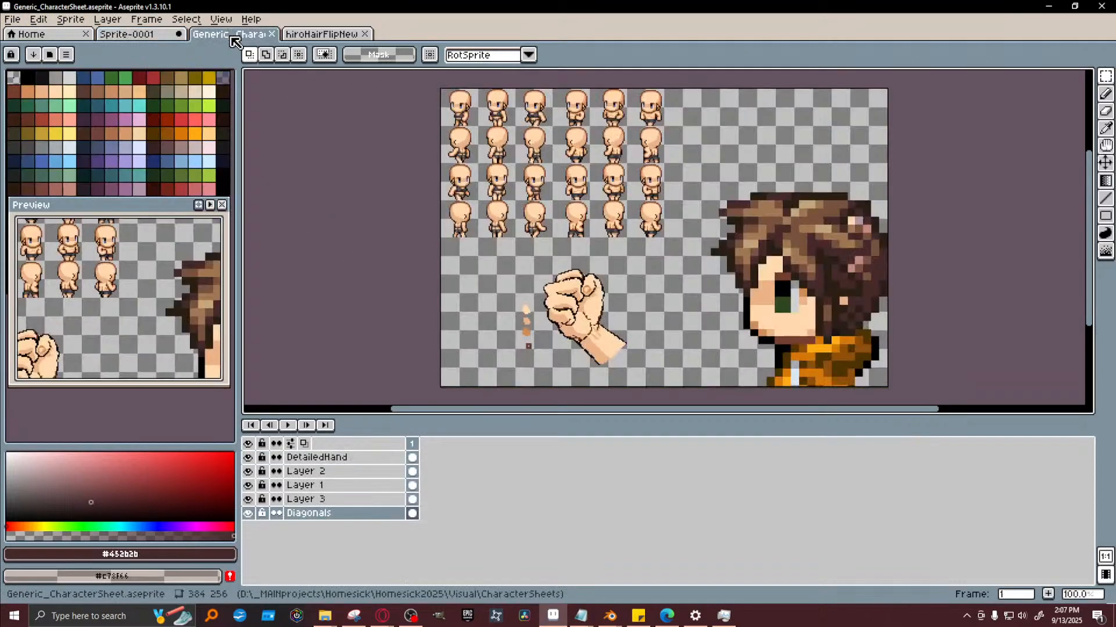
left_click(338, 34)
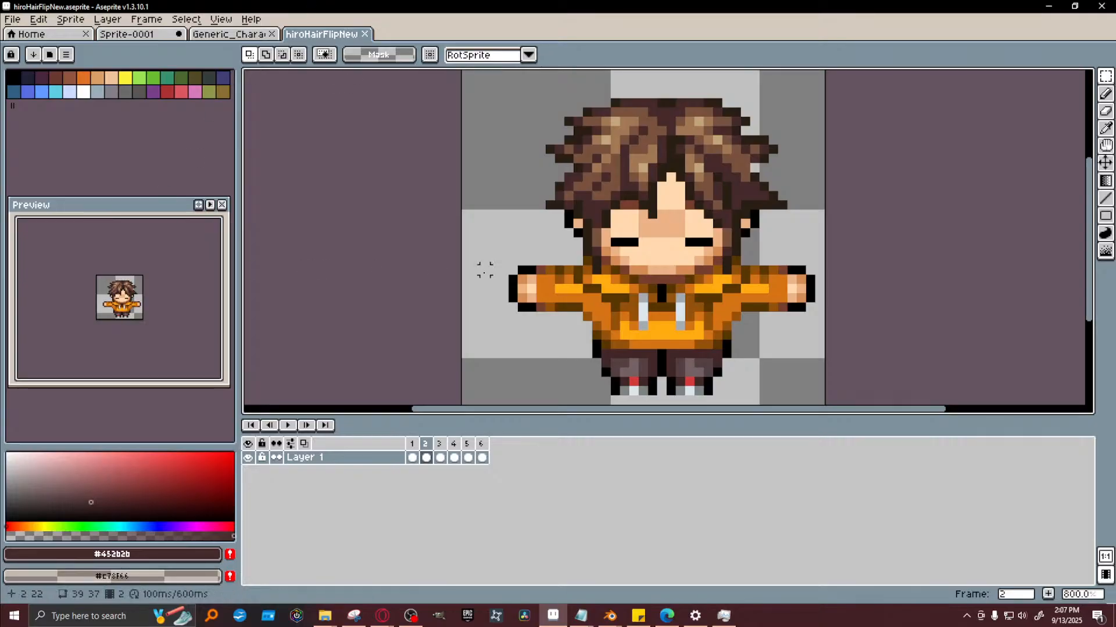
left_click(12, 19)
mouse_move(64, 67)
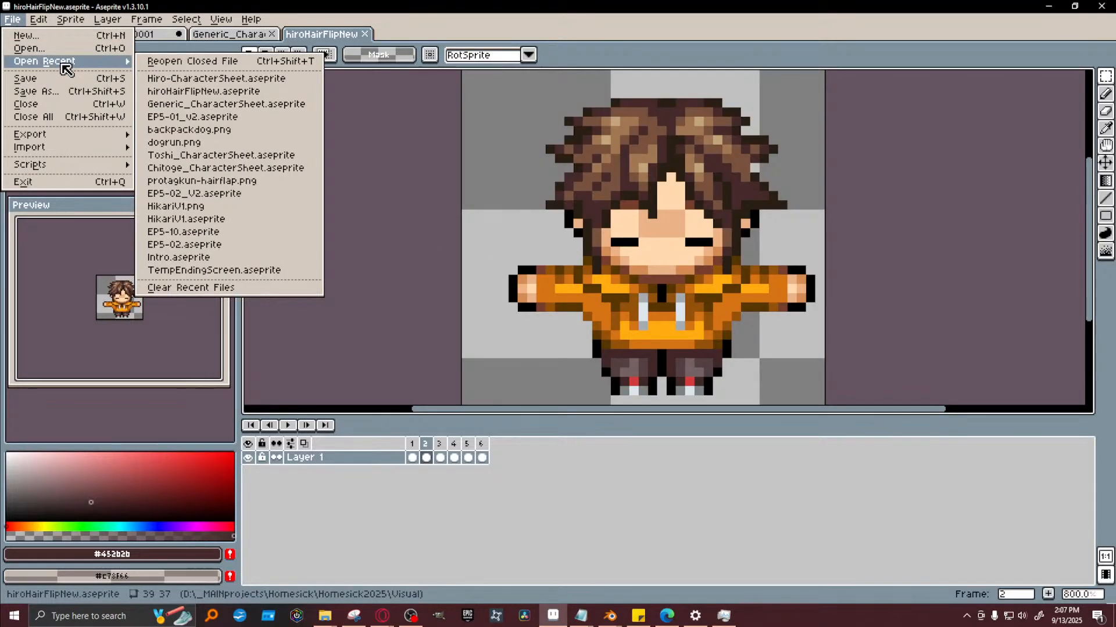
left_click(230, 250)
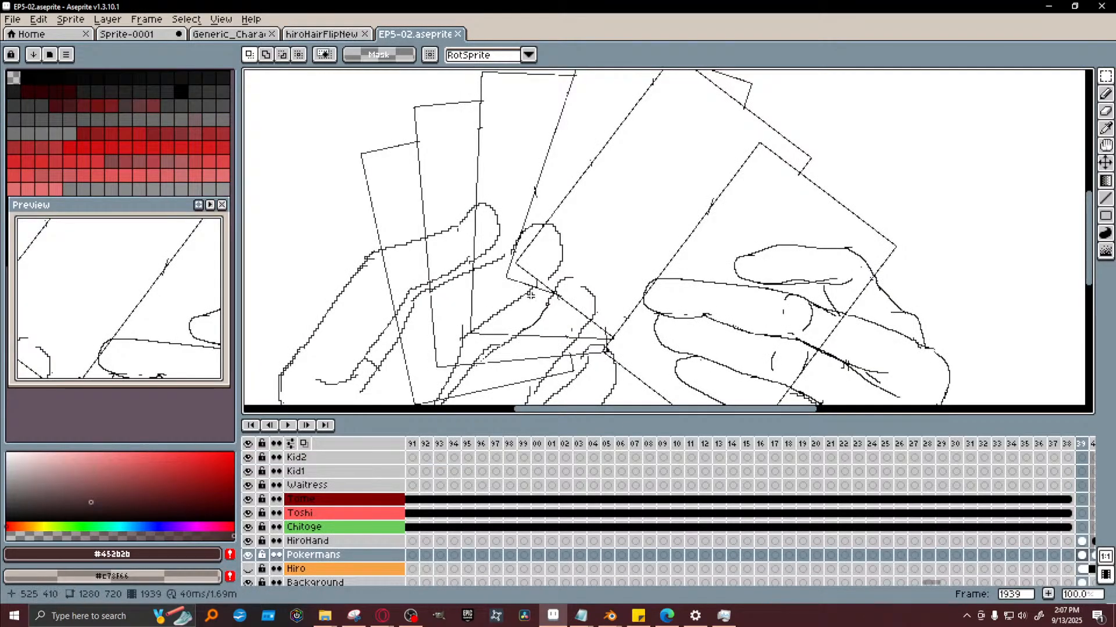
Examine the card-playing storyboard shots in EP5-02 from frame 1939 through frame 1943
scroll(545, 300, "down", 2)
scroll(560, 337, "up", 1)
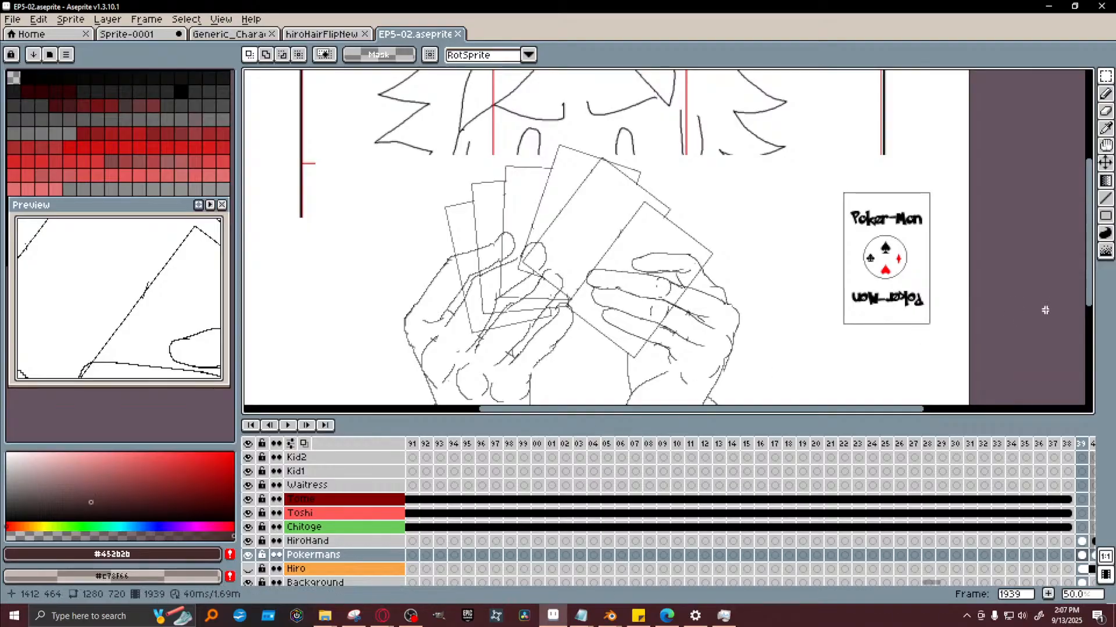
left_click_drag(1091, 278, 1090, 251)
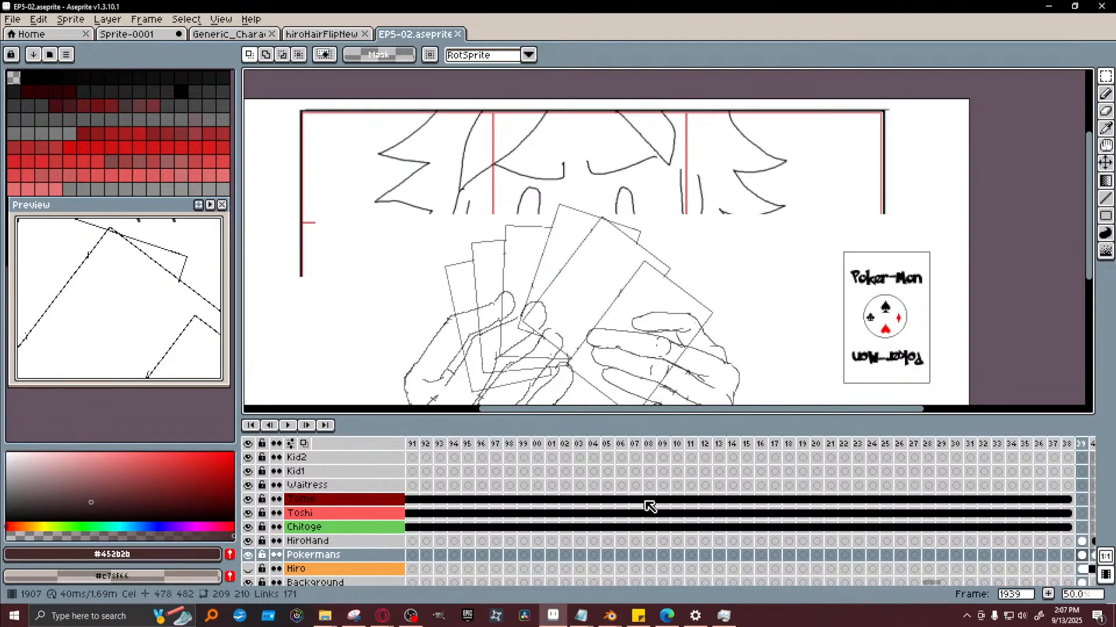
left_click_drag(928, 588, 940, 583)
key("Right")
key("Right")
key("Right")
key("Right")
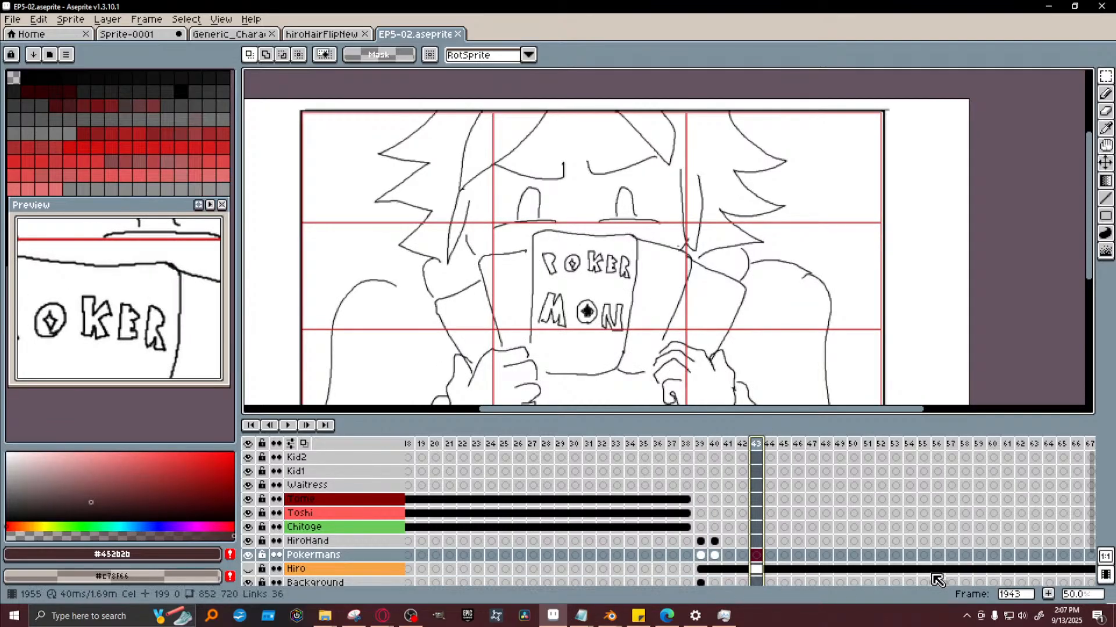
Return to frame 1 of EP5-02 and make the Hiro layer visible
left_click_drag(932, 583, 406, 577)
left_click(777, 444)
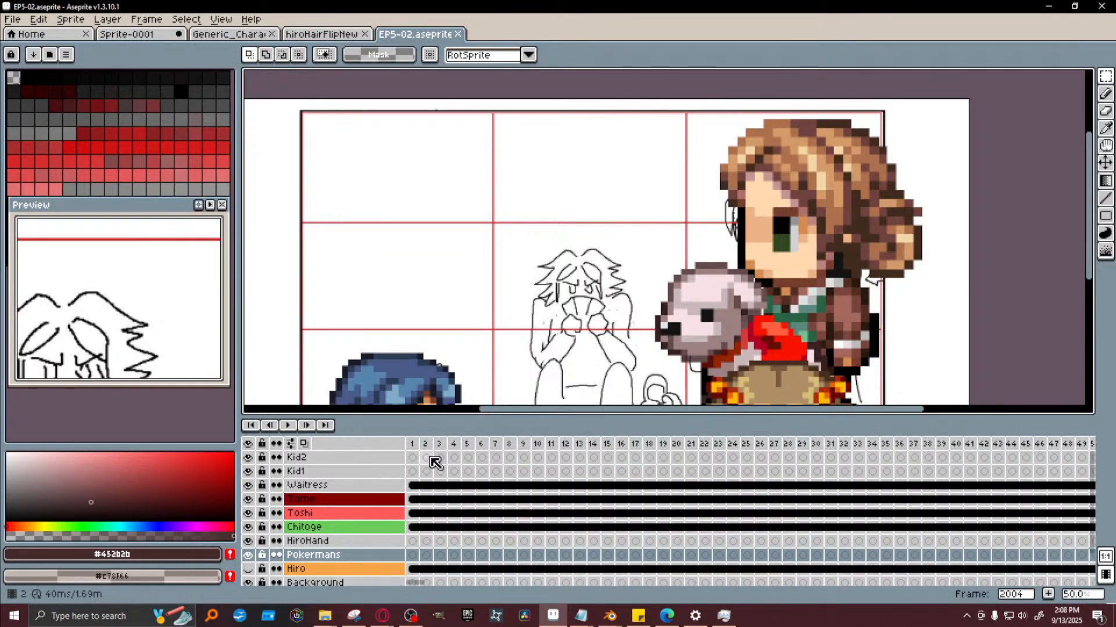
left_click(417, 444)
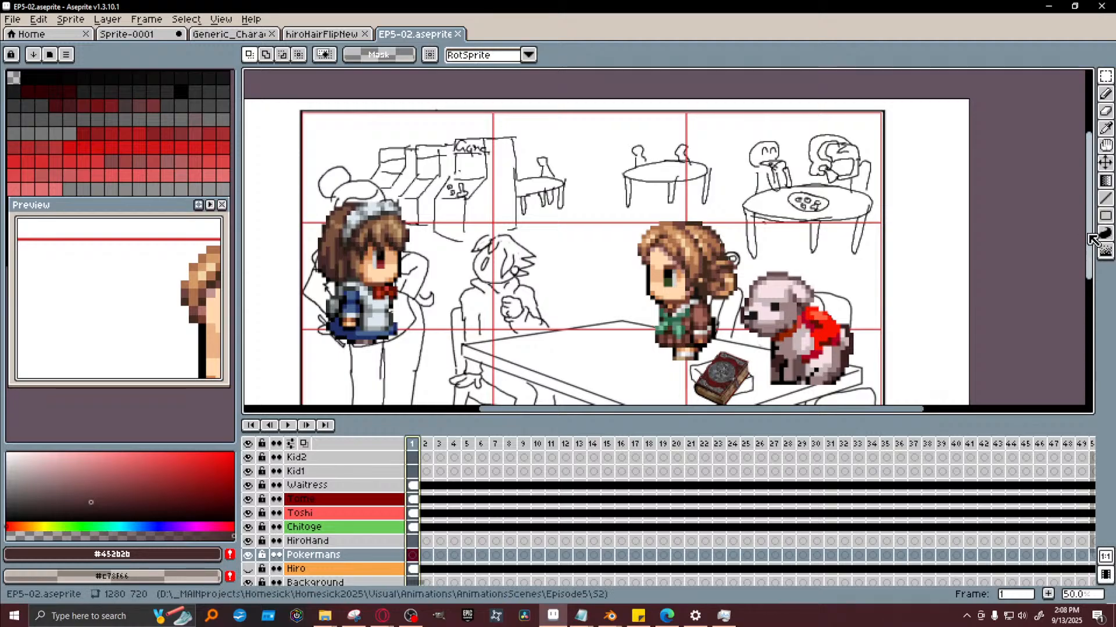
left_click_drag(1090, 240, 1090, 263)
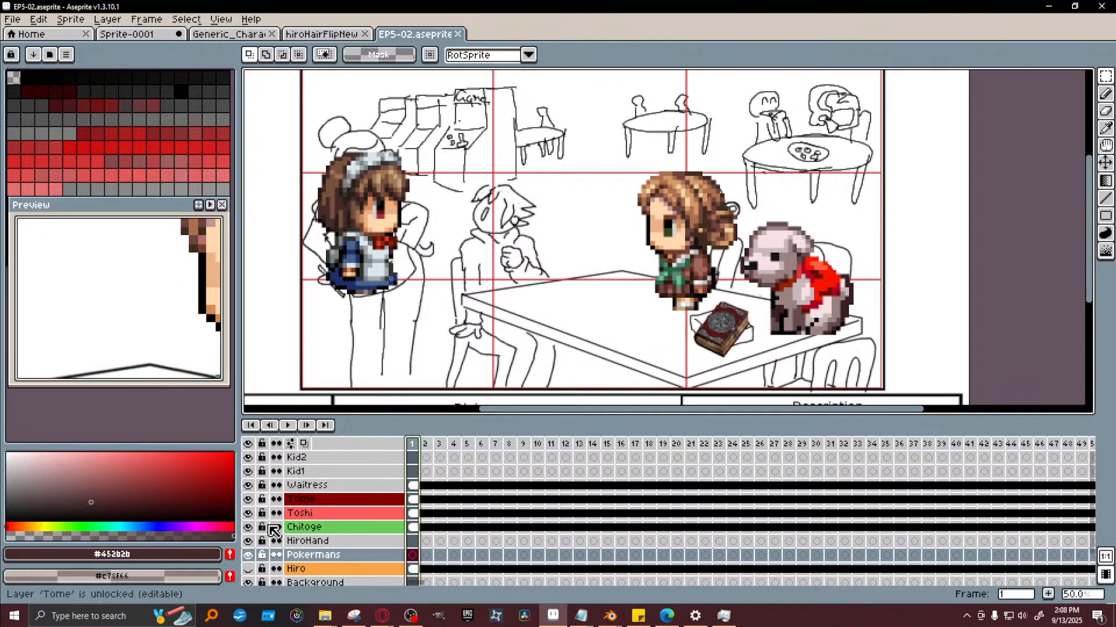
left_click(248, 569)
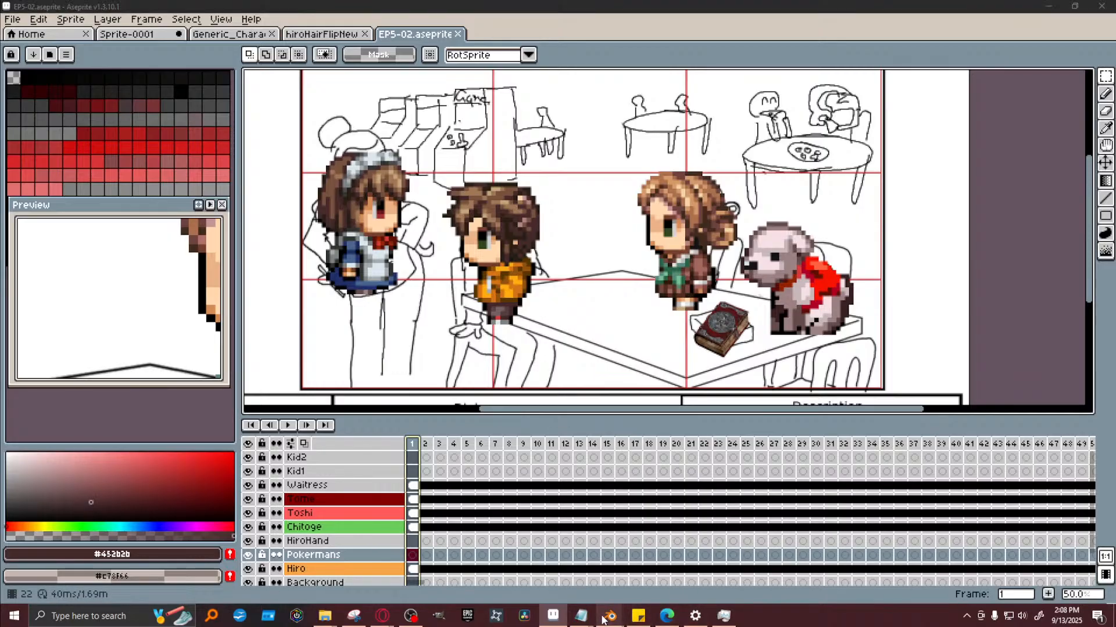
Switch to Blender's render window and capture the whole rendered restaurant image with Snipping Tool
mouse_move(610, 616)
left_click(550, 563)
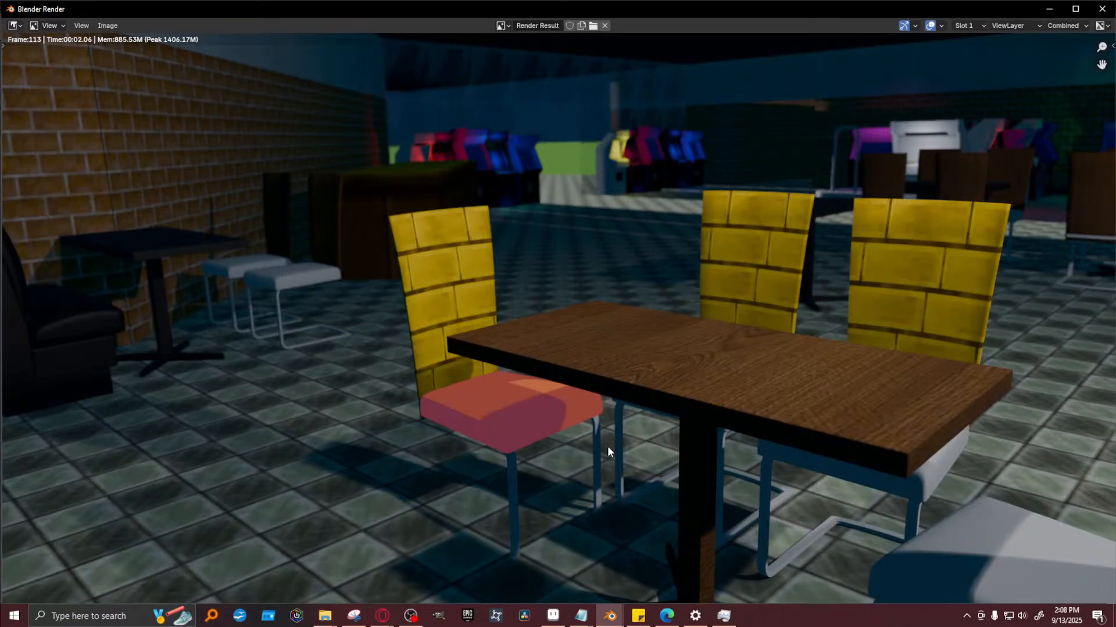
left_click(354, 616)
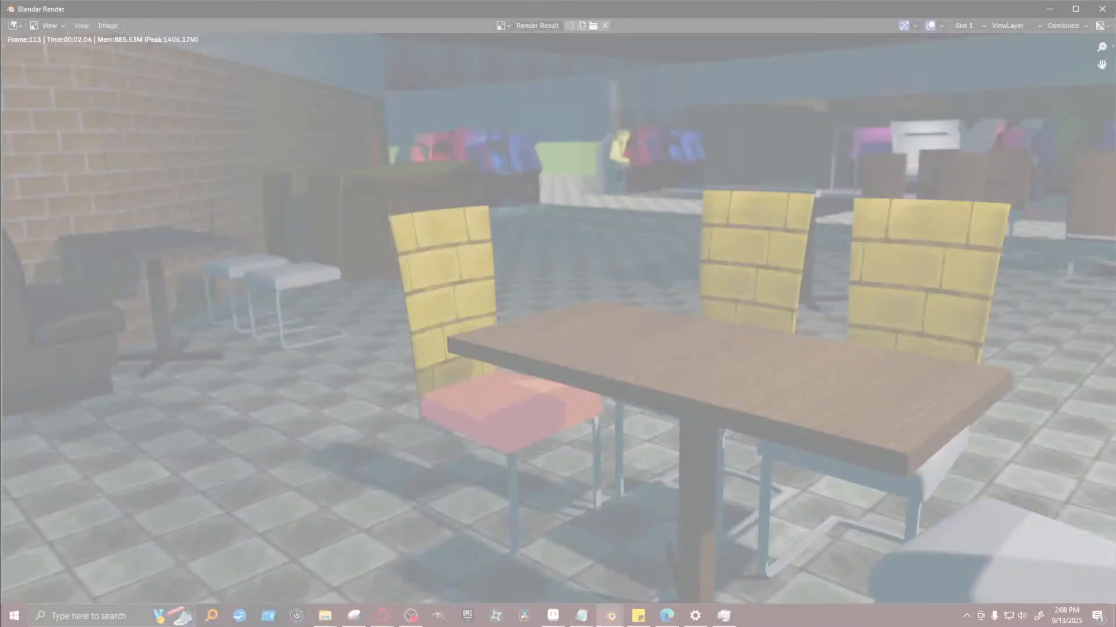
left_click_drag(2, 36, 1112, 601)
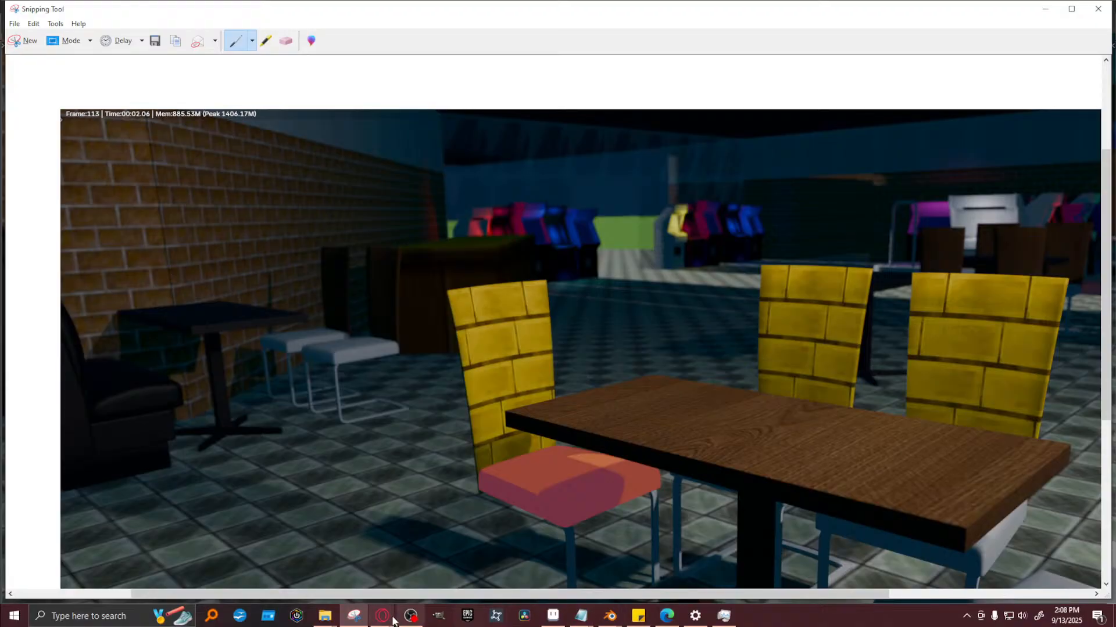
Return to Aseprite and select the Background layer's cel in frame 1 of EP5-02
mouse_move(663, 621)
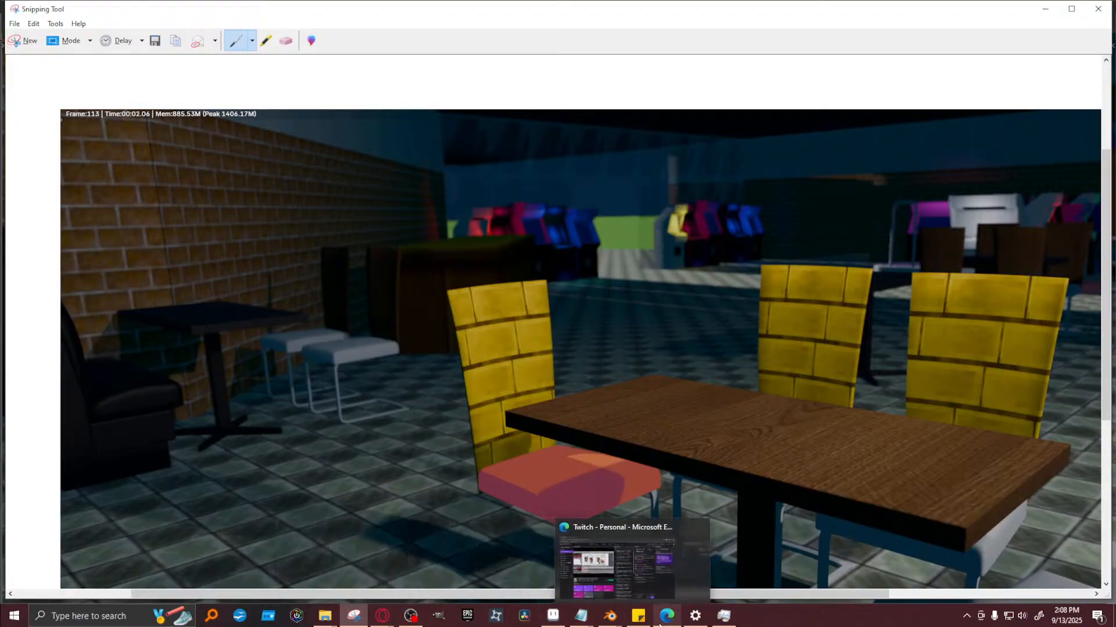
left_click(553, 617)
scroll(391, 553, "down", 2)
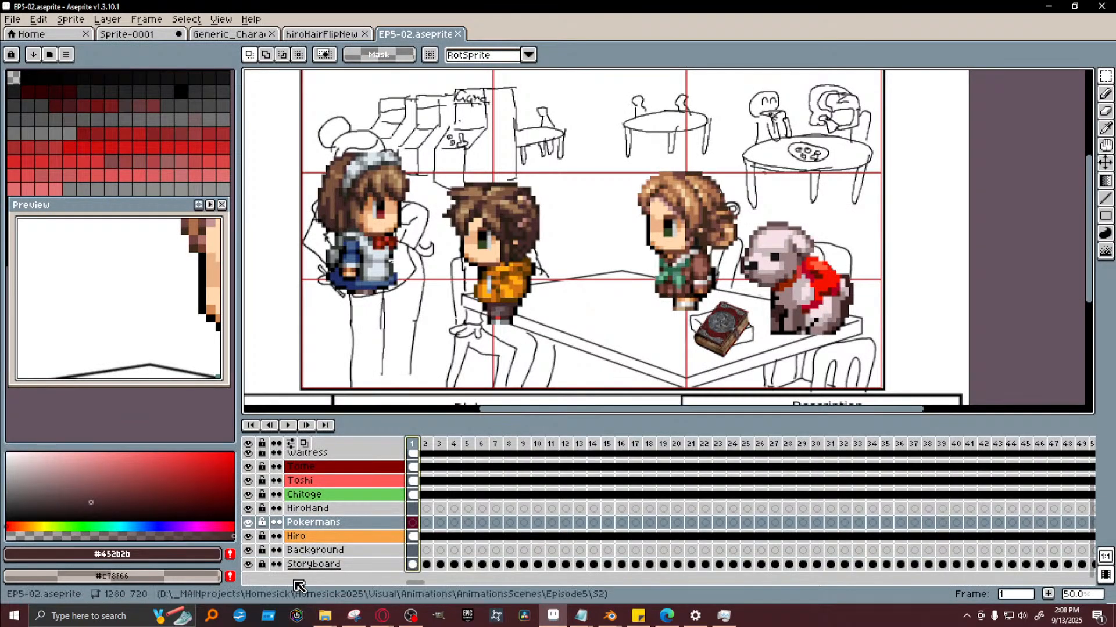
left_click(413, 551)
scroll(974, 288, "down", 2)
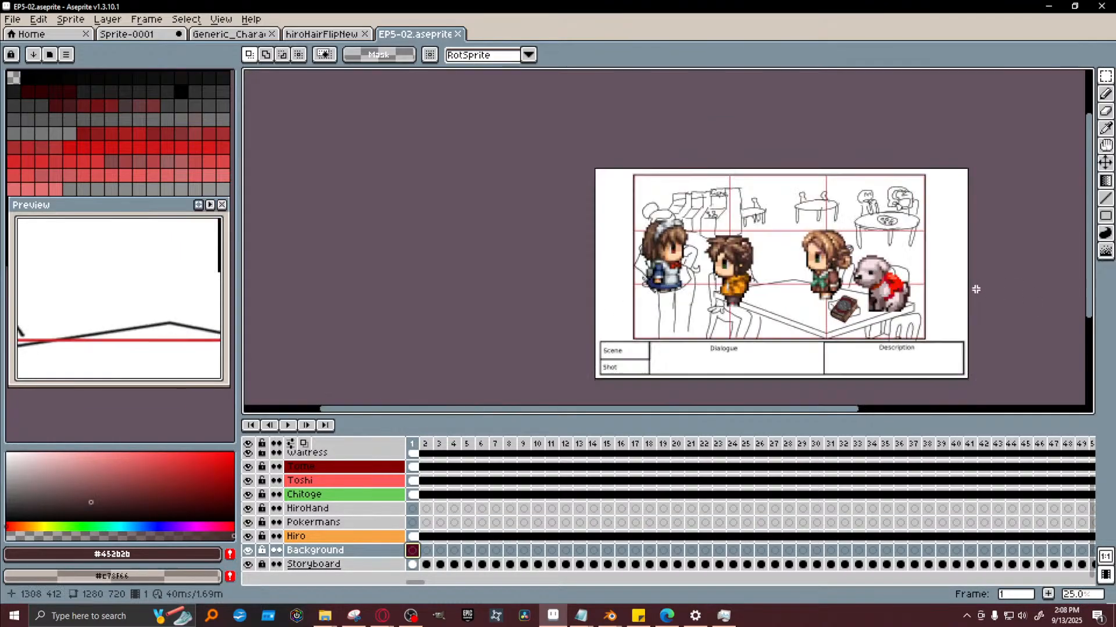
scroll(967, 289, "up", 1)
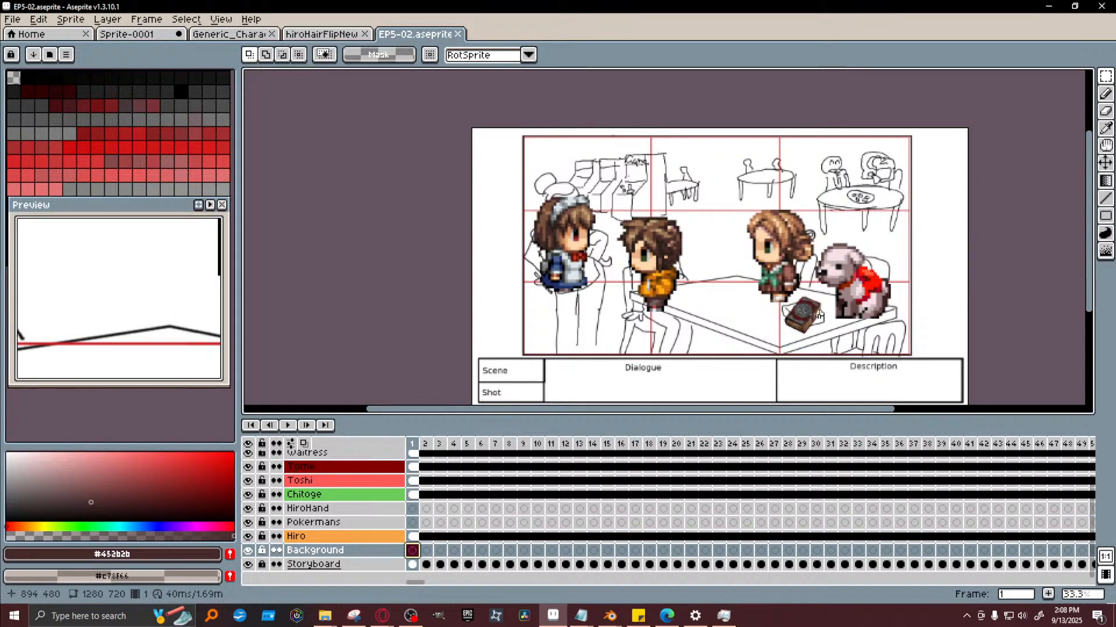
key("ctrl+v")
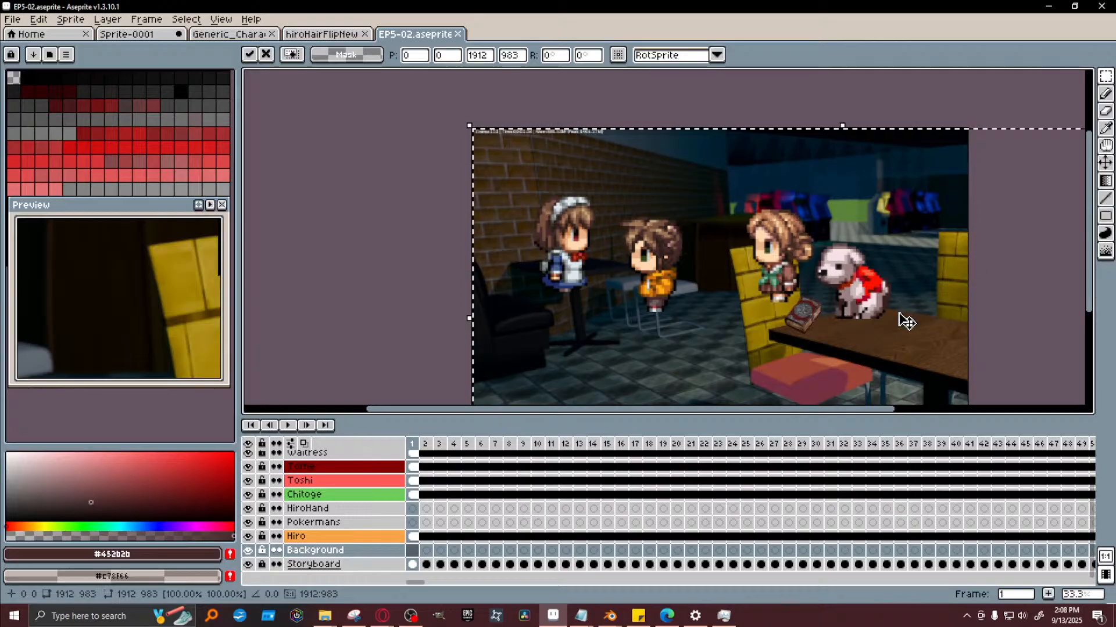
left_click_drag(787, 410, 904, 412)
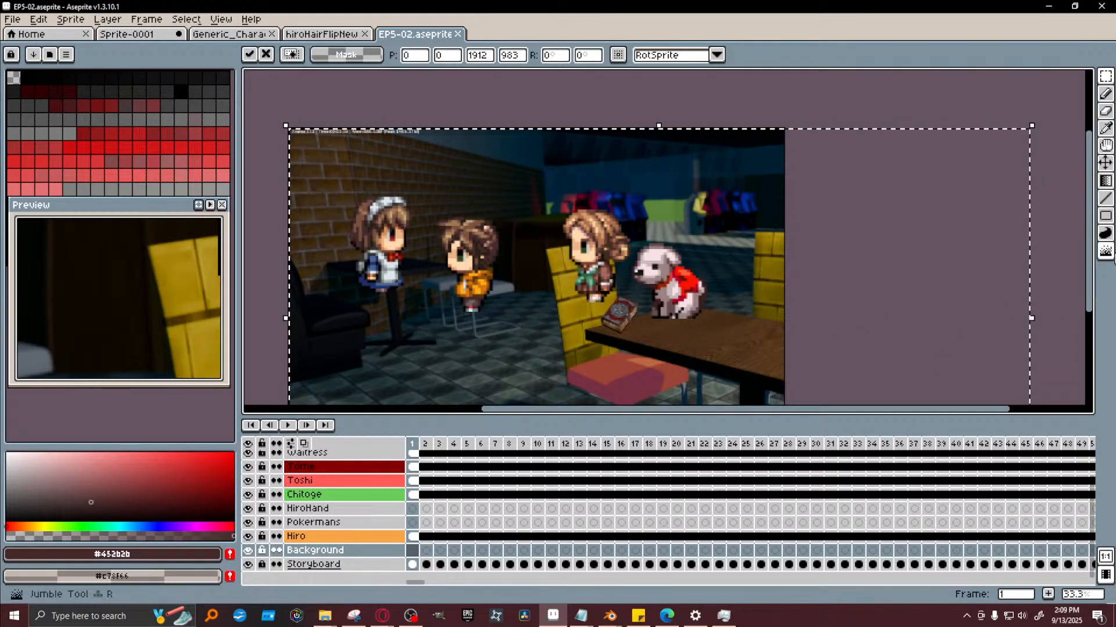
key("Return")
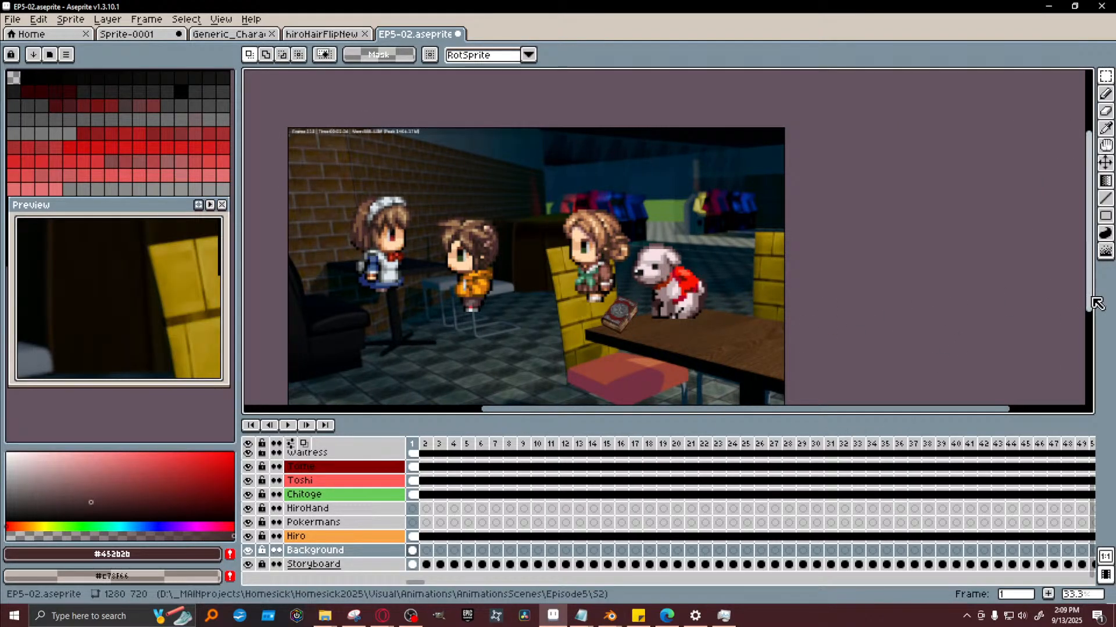
key("ctrl+z")
left_click_drag(1090, 299, 1089, 383)
left_click_drag(1032, 356, 972, 319)
left_click(787, 336)
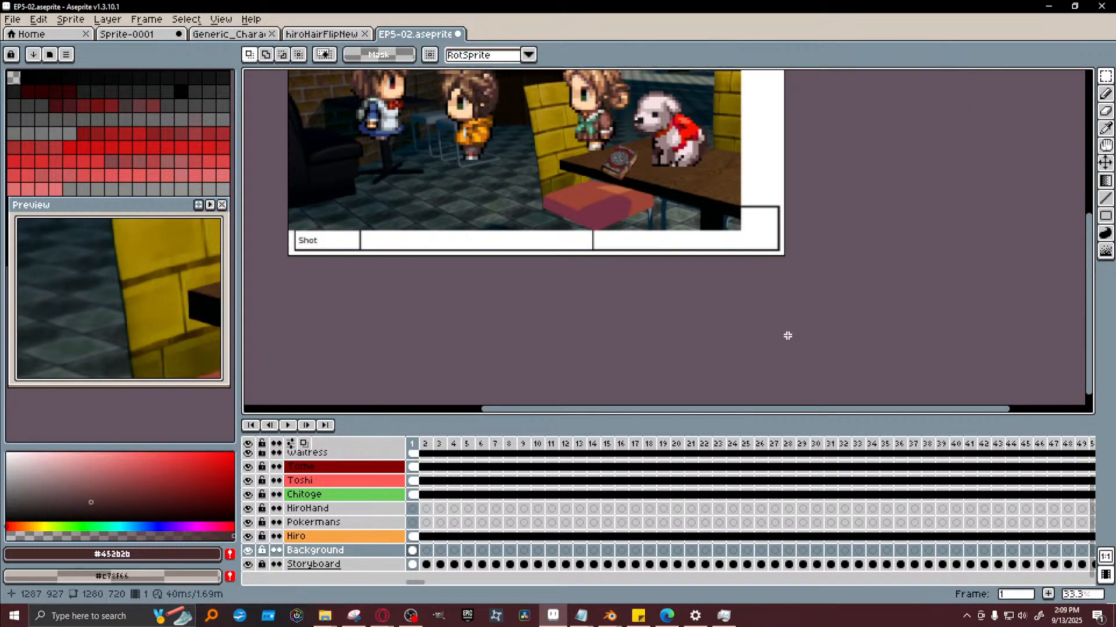
key("ctrl+z")
key("ctrl+z")
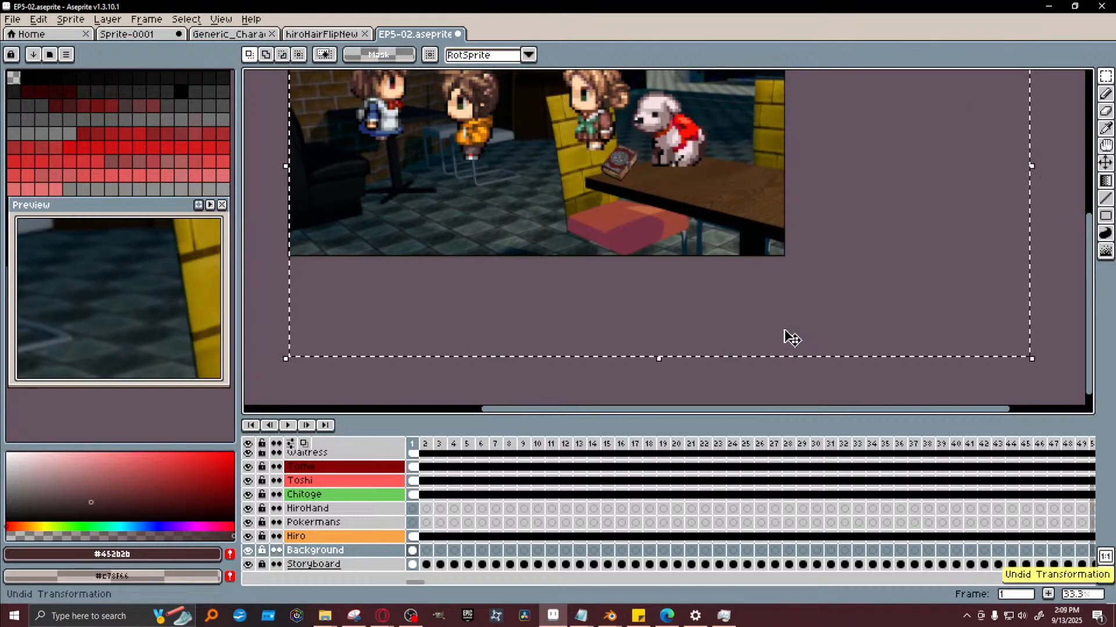
key("ctrl+z")
Paste the restaurant screenshot as the background, scaled to about 1408 × 724 px and placed at about X -126, Y 0
key("ctrl+v")
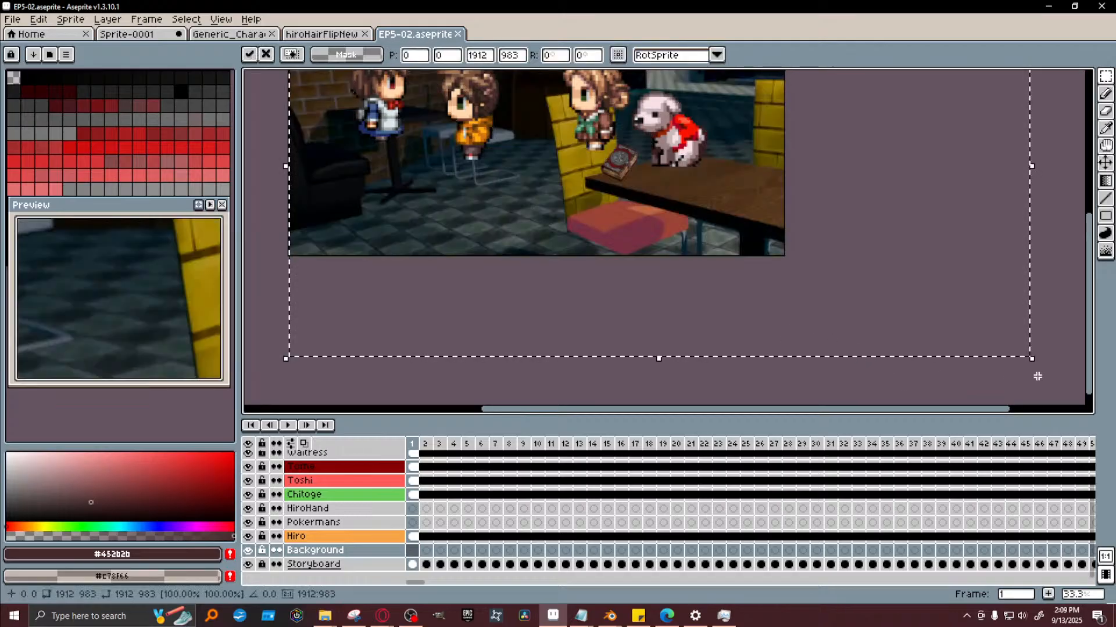
left_click_drag(1034, 360, 834, 271)
left_click_drag(703, 219, 674, 219)
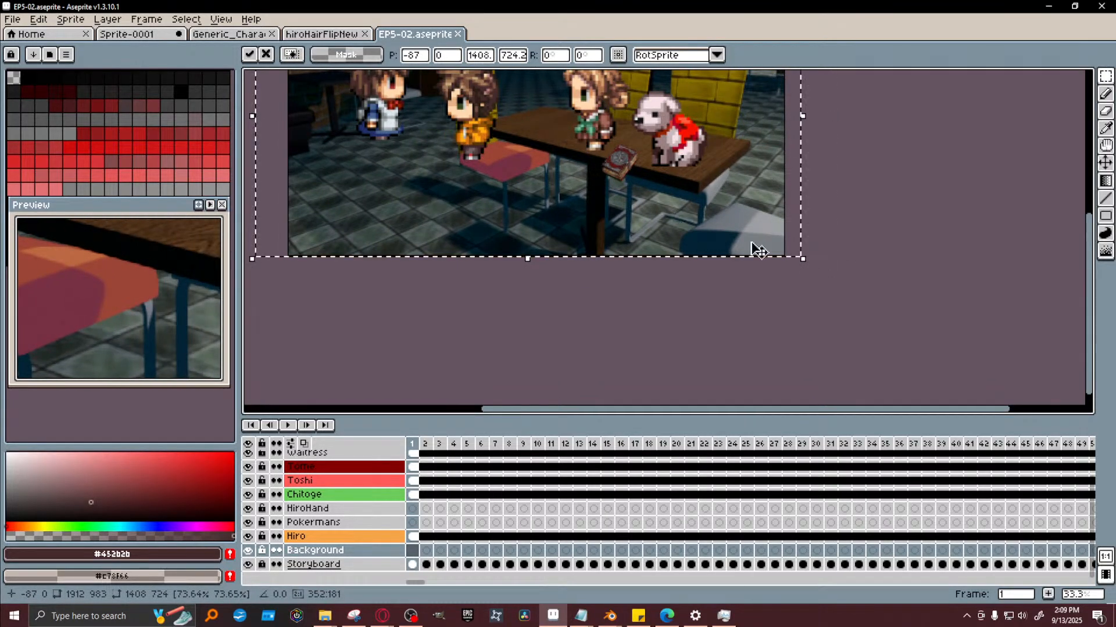
scroll(622, 335, "up", 4)
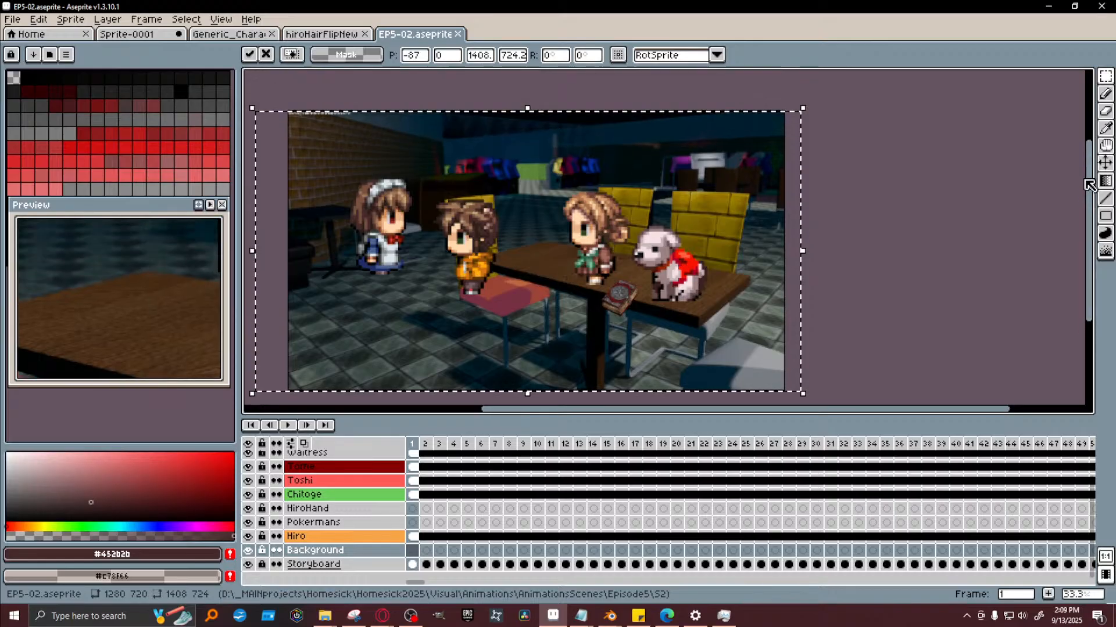
left_click_drag(623, 334, 593, 337)
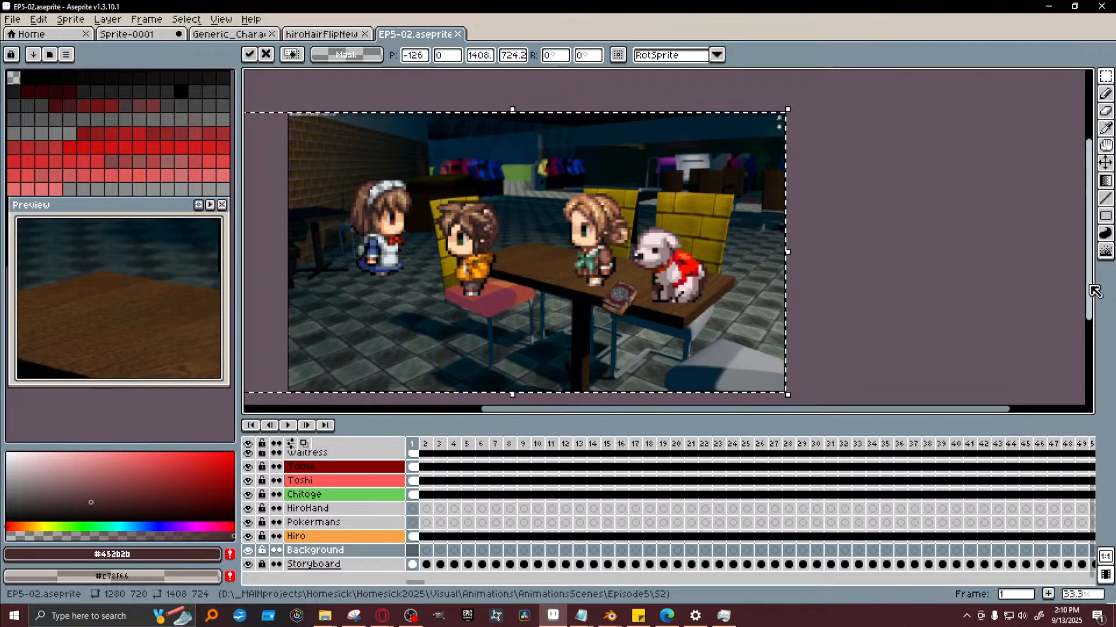
Apply the pasted background's placement and select the Kid2 layer's cel in frame 1
left_click_drag(1089, 286, 1090, 290)
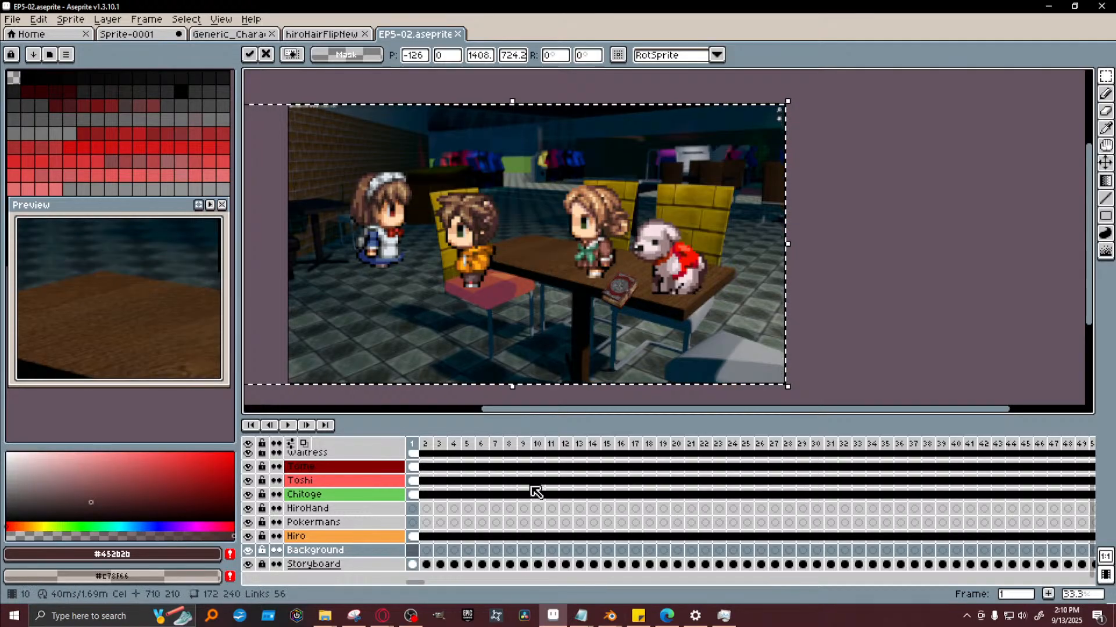
scroll(459, 492, "up", 2)
left_click(413, 458)
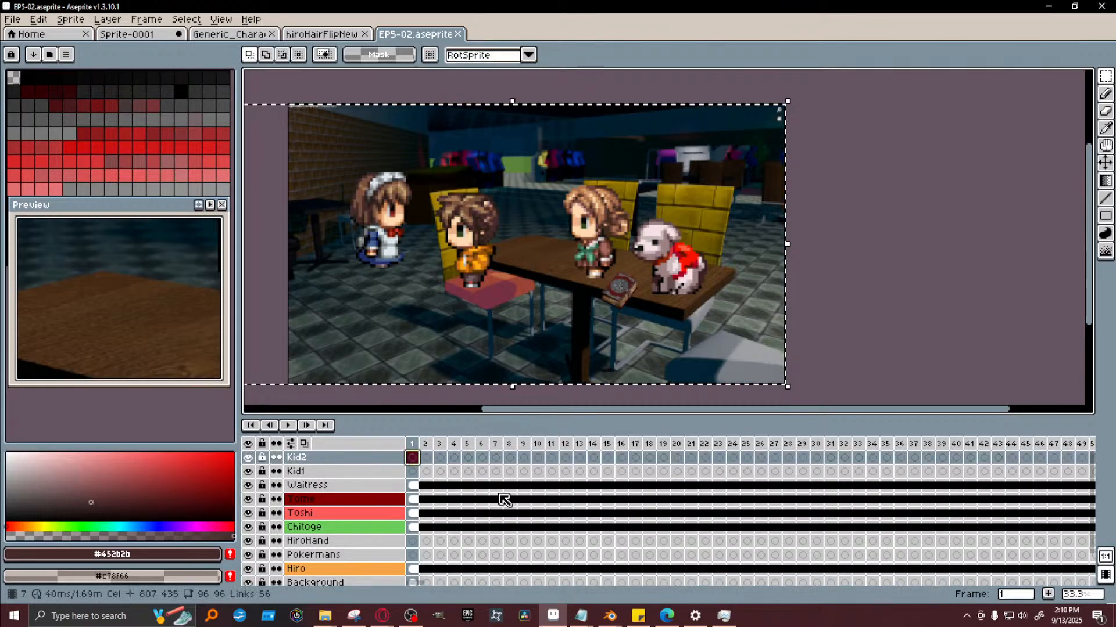
Finish placing the pasted restaurant background and add a new layer above Kid2
key("Return")
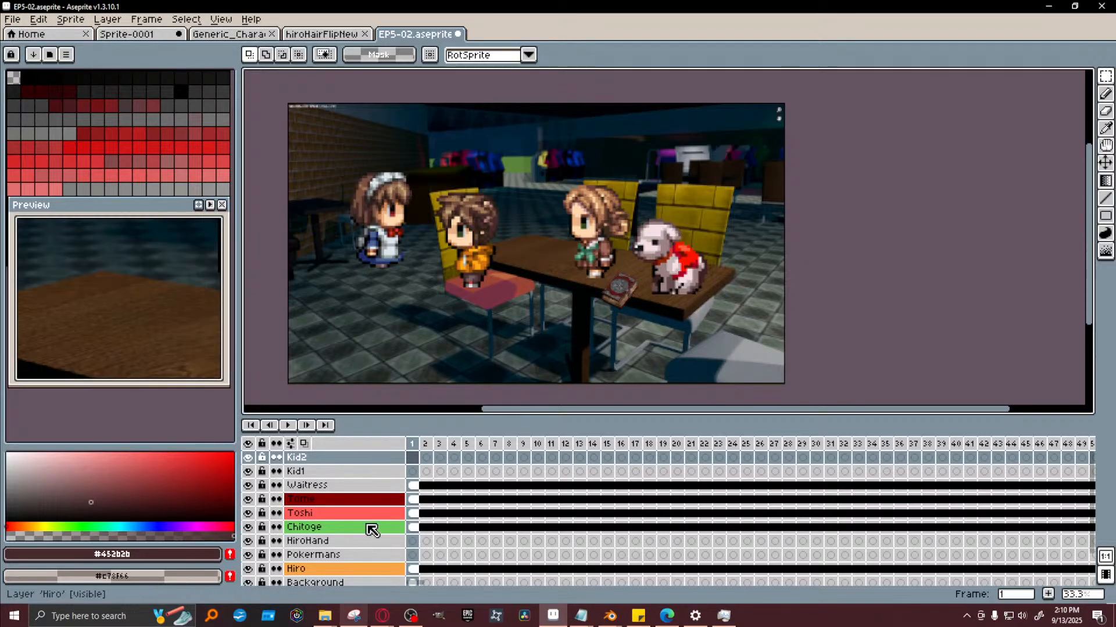
right_click(353, 460)
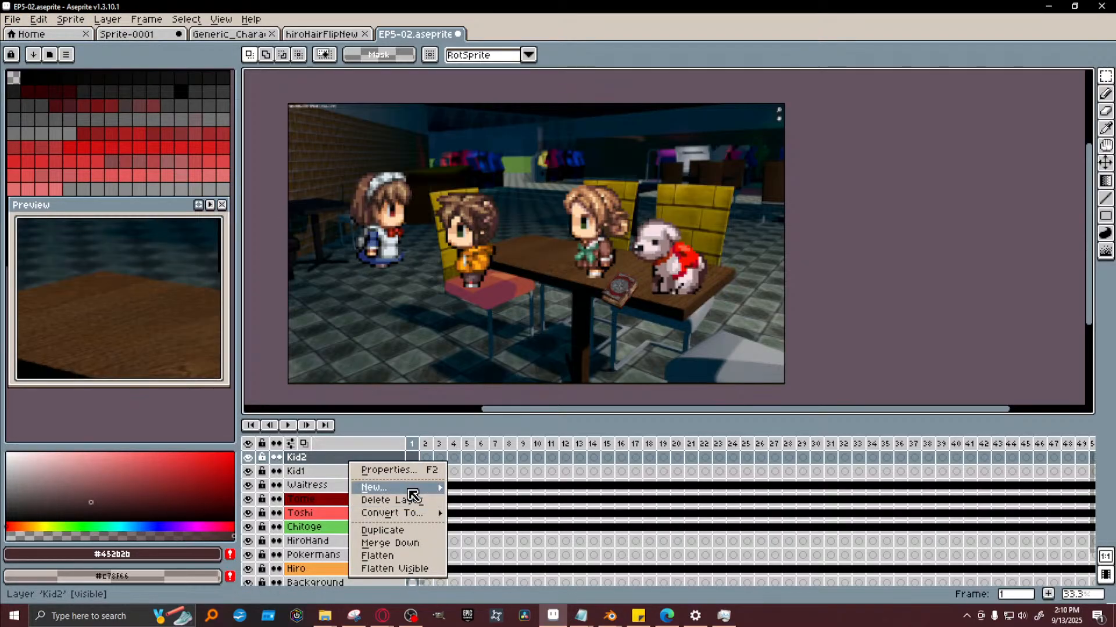
mouse_move(419, 489)
left_click(537, 491)
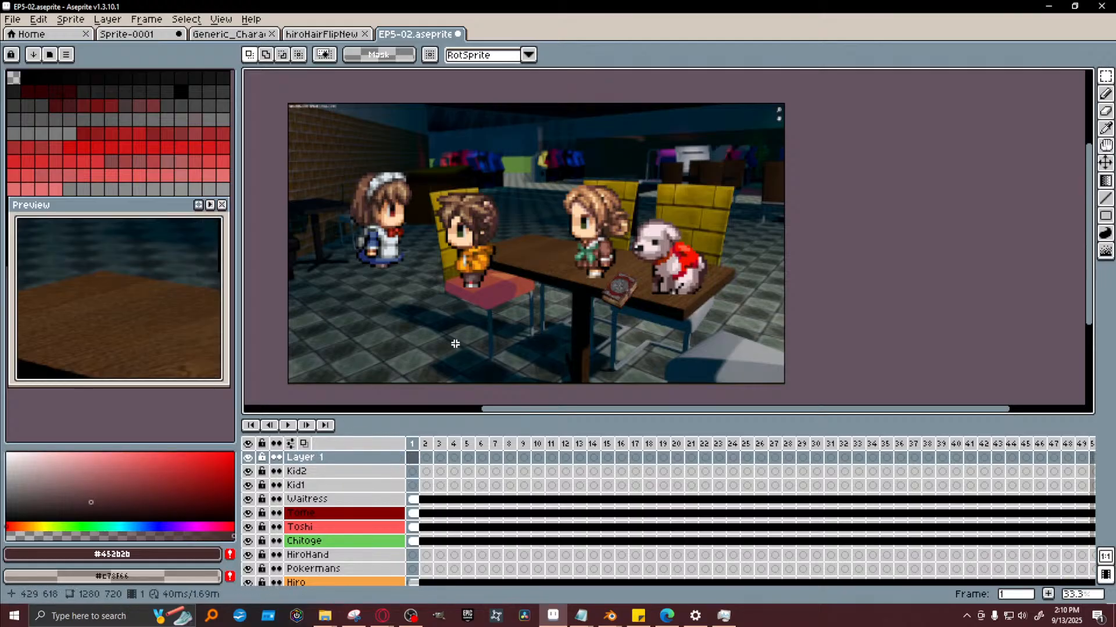
Choose the Pencil tool and set its brush size to 34 px
scroll(538, 261, "up", 1)
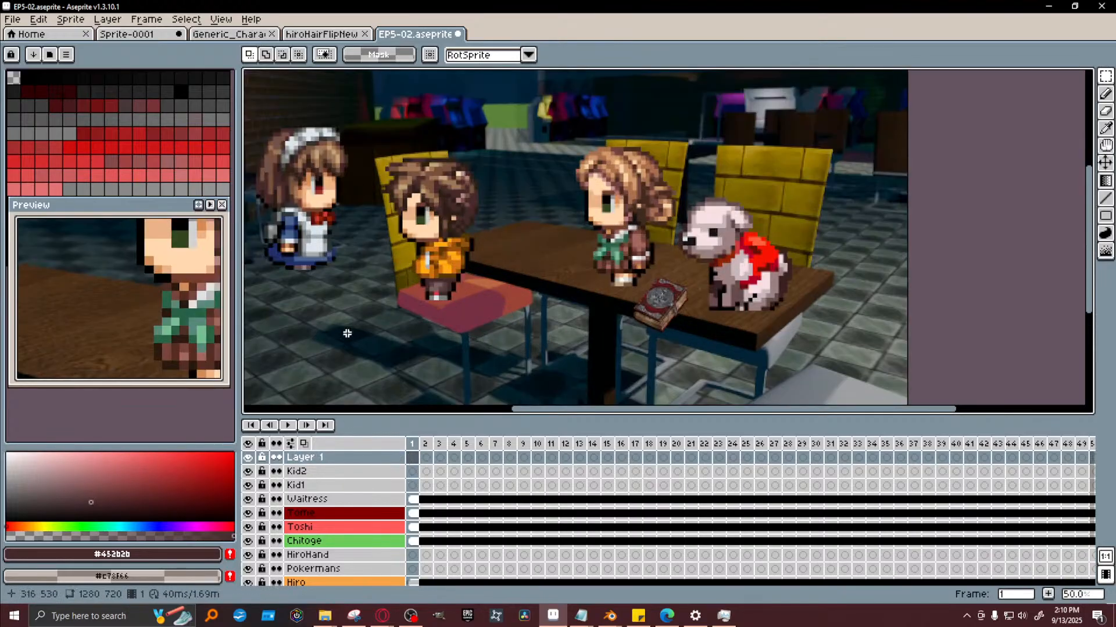
left_click(1107, 96)
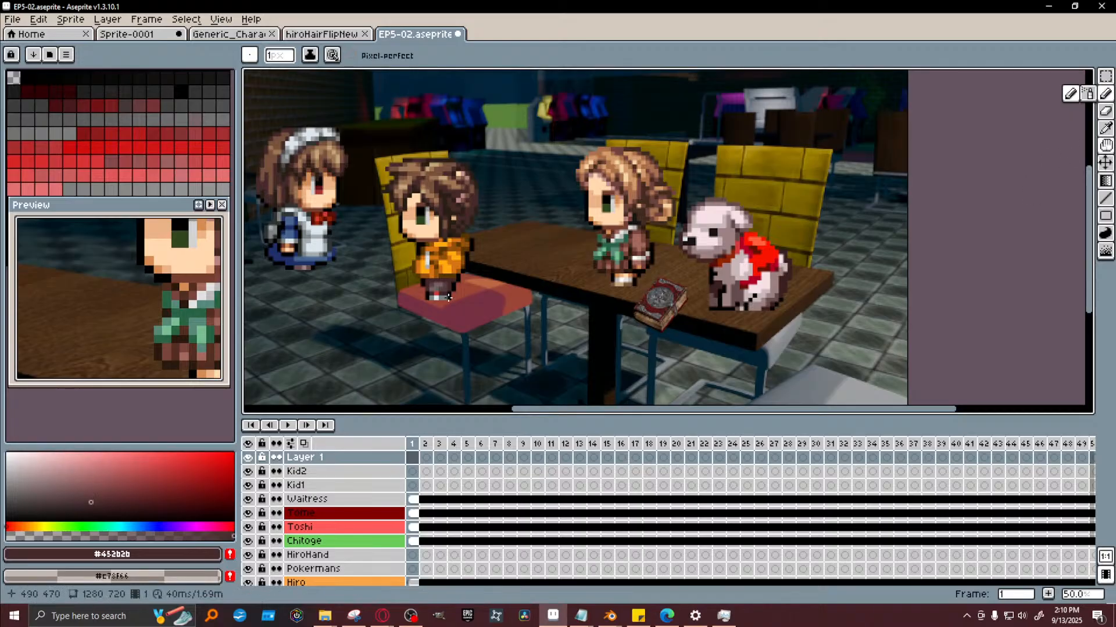
left_click(279, 55)
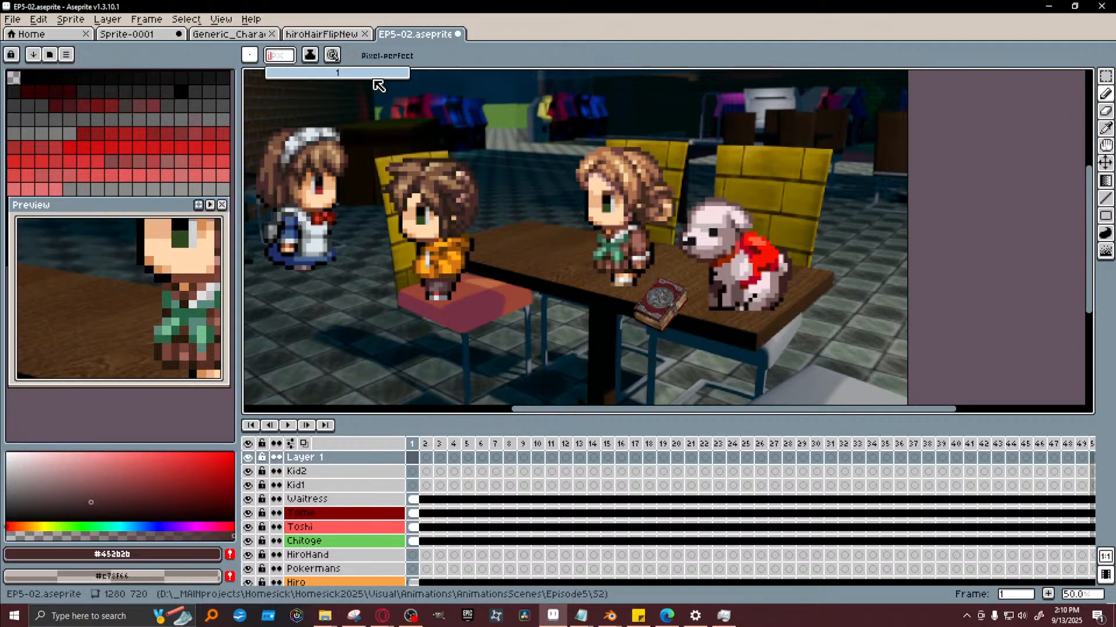
left_click_drag(318, 74, 343, 76)
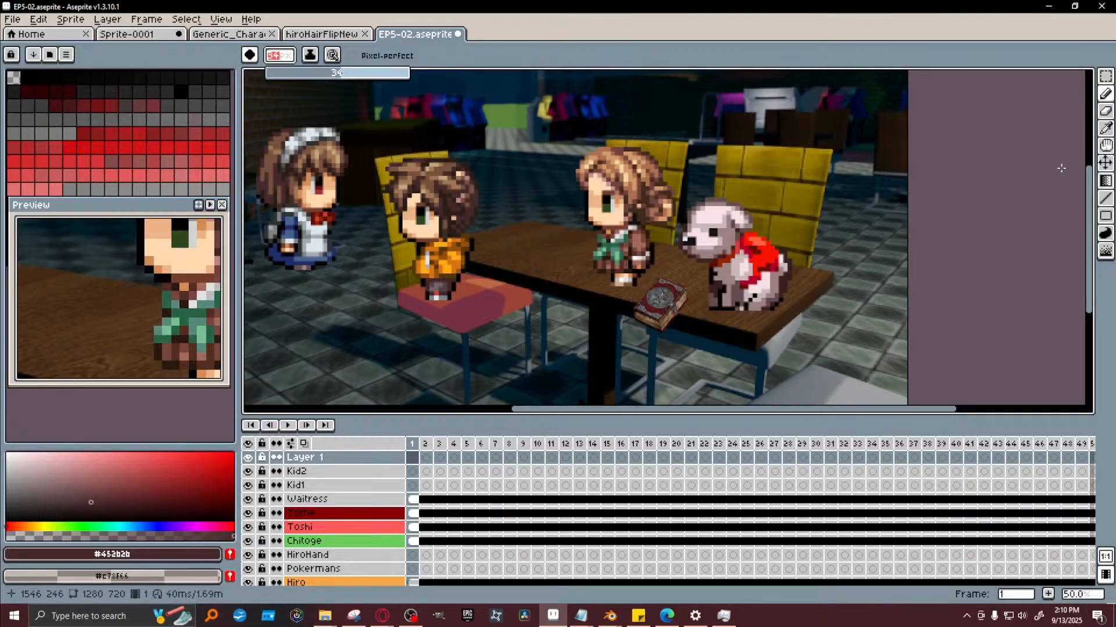
Copy the Background layer's frame 1 cel and paste it into frame 1 of Layer 1
scroll(465, 505, "down", 2)
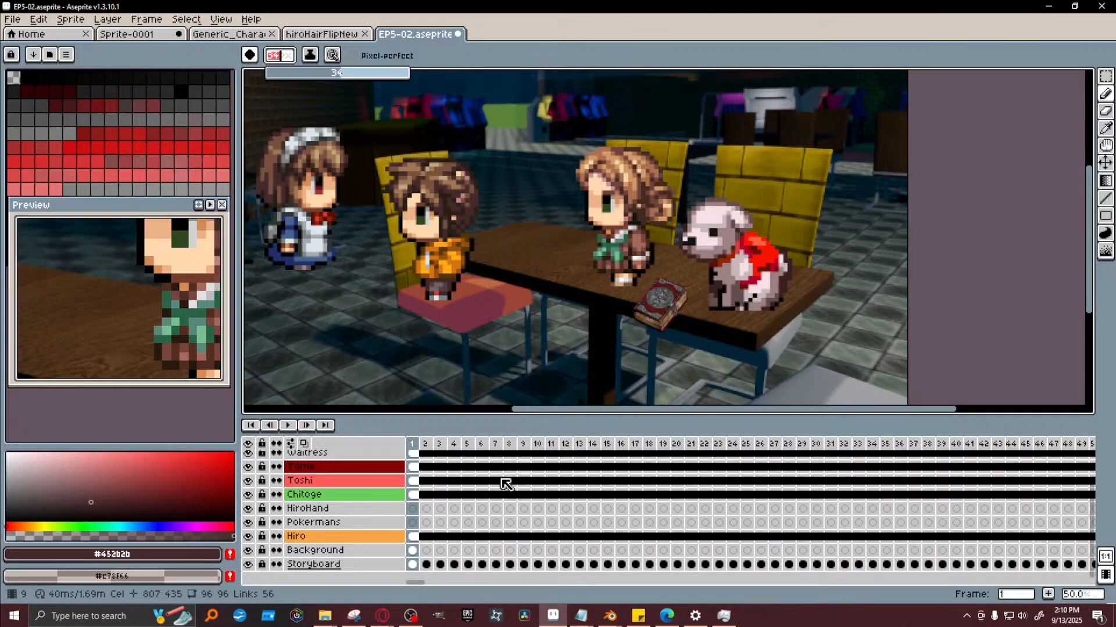
left_click(414, 551)
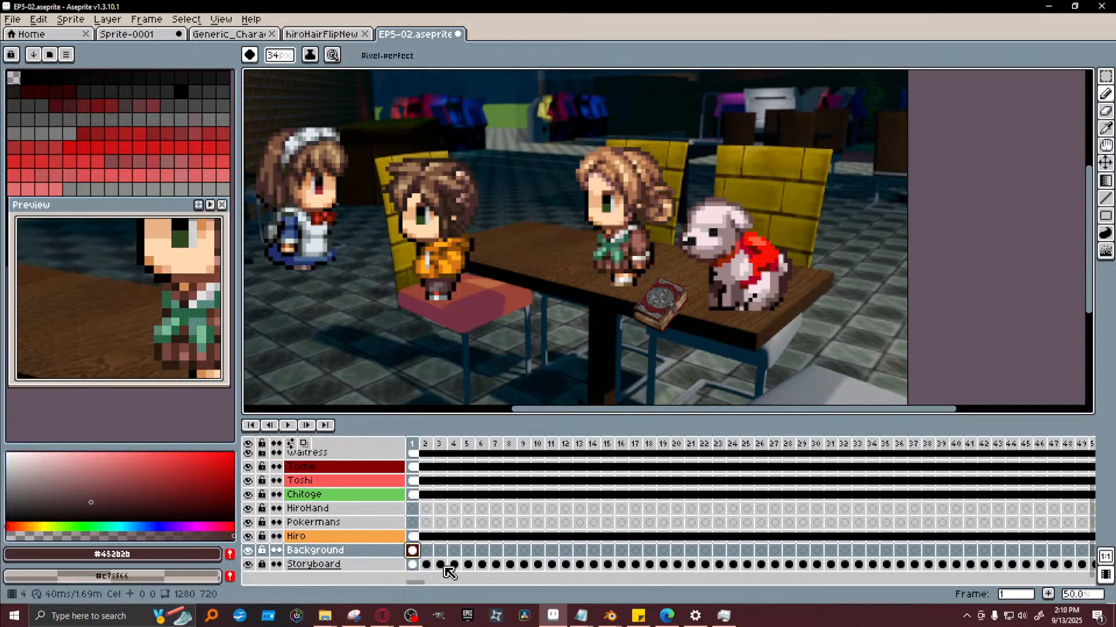
right_click(413, 552)
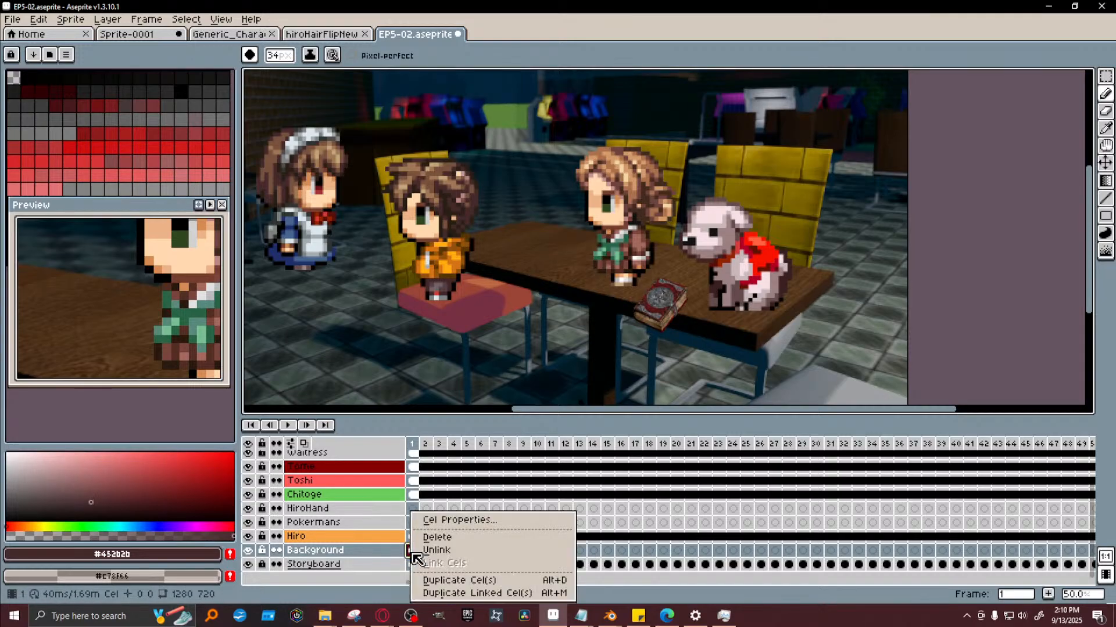
left_click(637, 552)
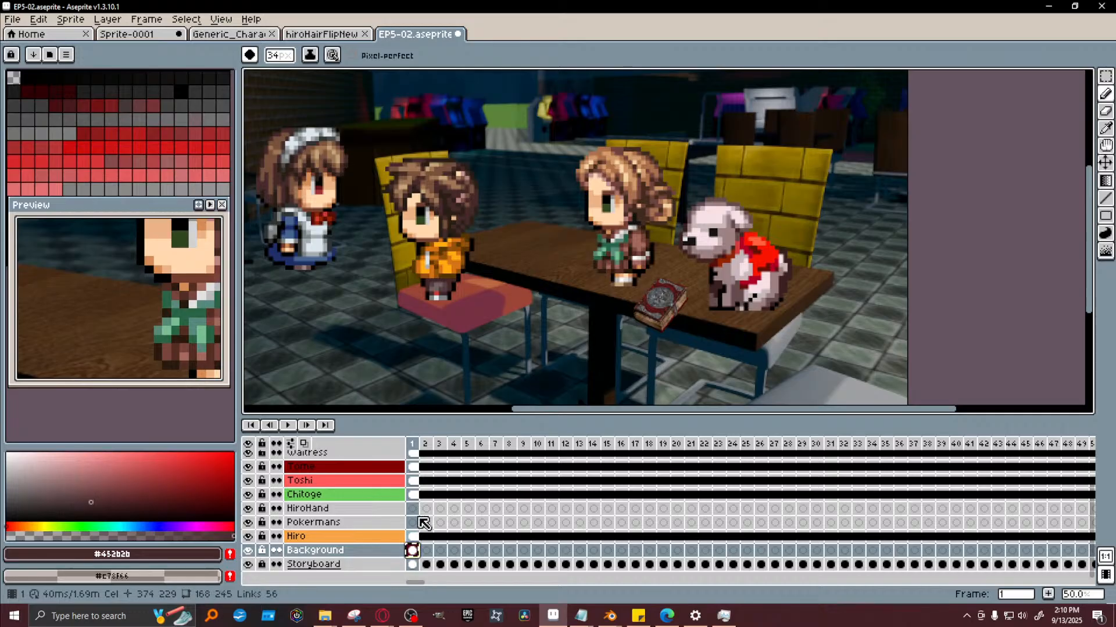
scroll(419, 517, "up", 3)
left_click(413, 458)
key("ctrl+v")
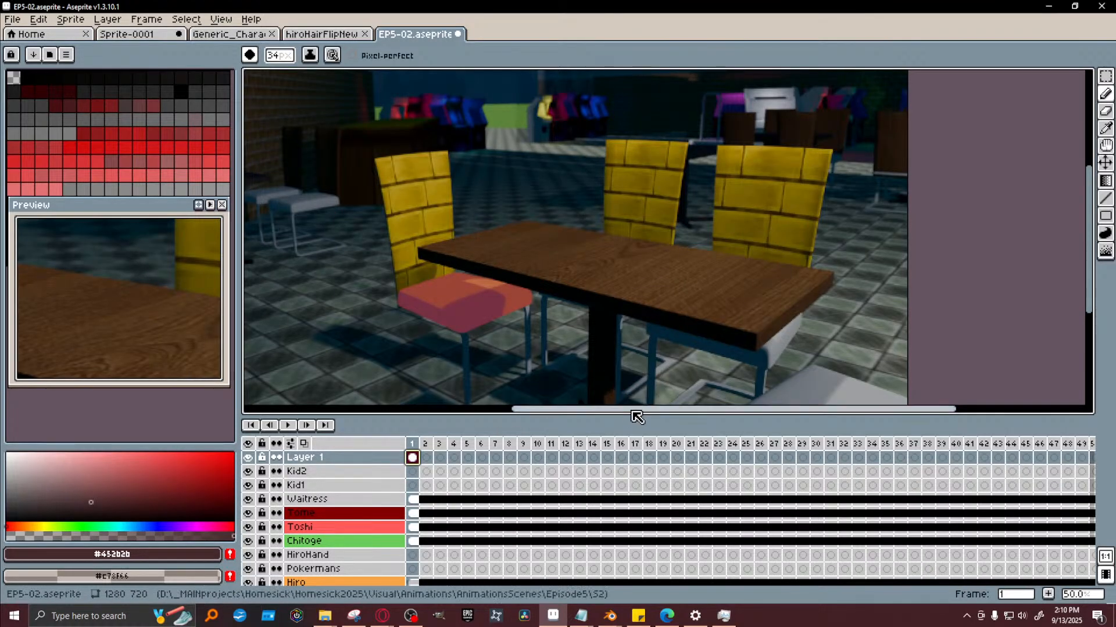
Try the Multiply blend mode on Layer 1 with the layer opacity at about 53%
left_click_drag(632, 414, 582, 410)
left_click_drag(1088, 301, 1088, 267)
double_click(313, 457)
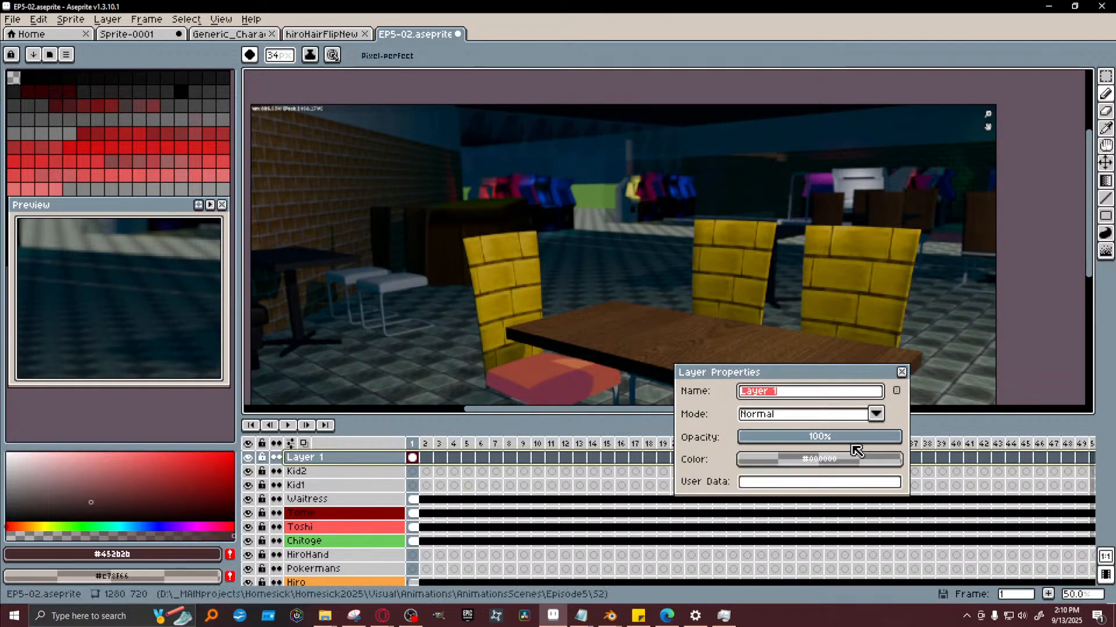
left_click_drag(859, 438, 902, 437)
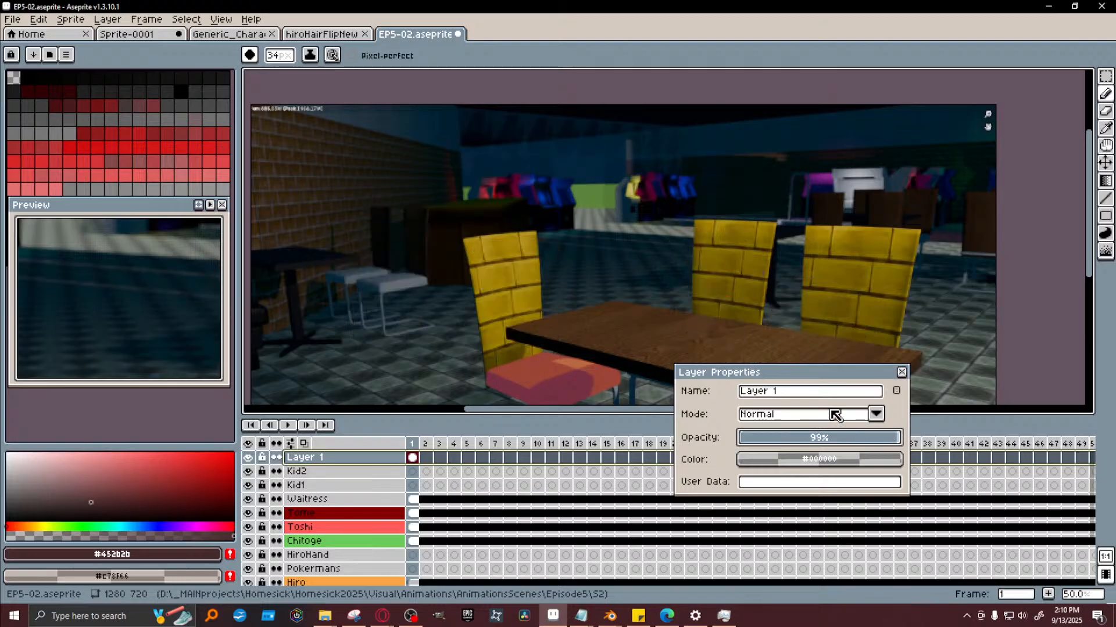
left_click(876, 415)
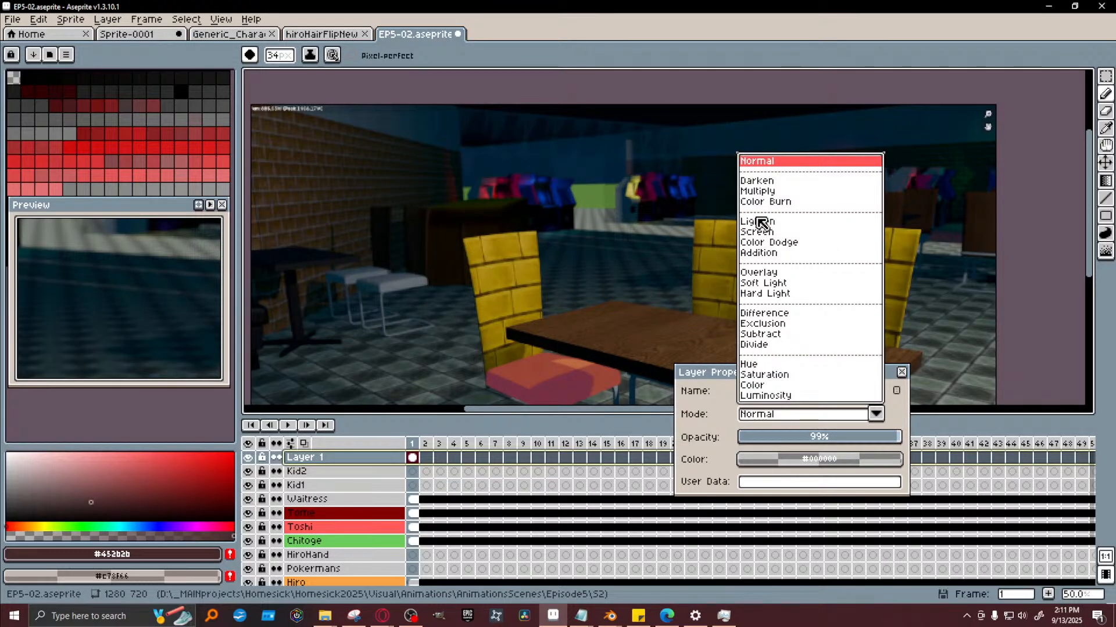
left_click(761, 191)
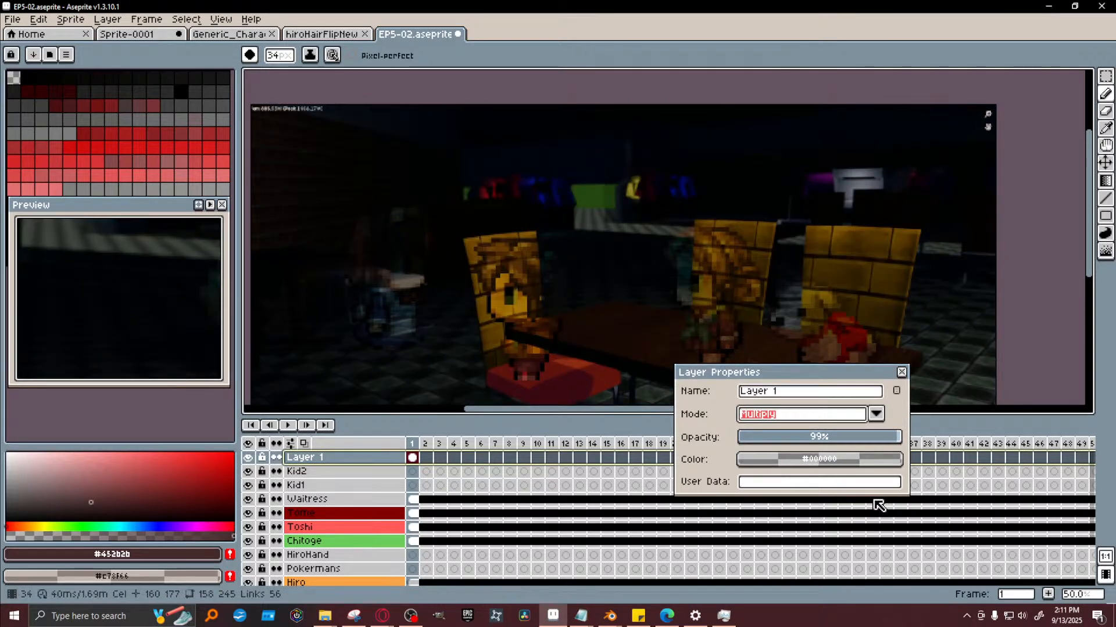
left_click_drag(877, 438, 830, 445)
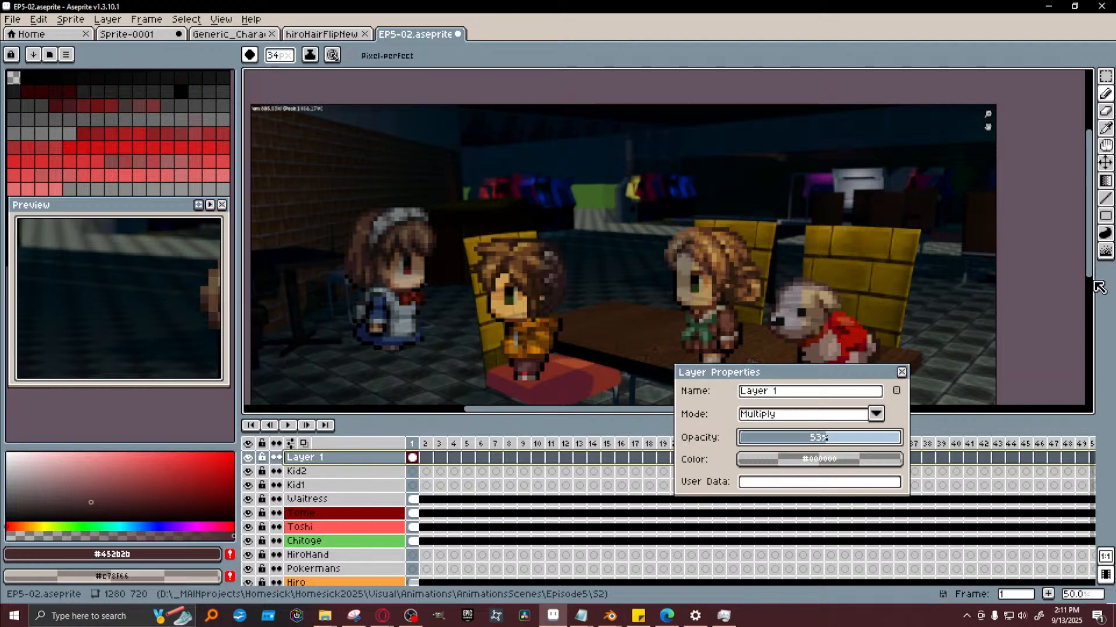
mouse_move(1094, 290)
left_mouse_down()
mouse_move(1086, 351)
mouse_move(1085, 300)
left_mouse_up()
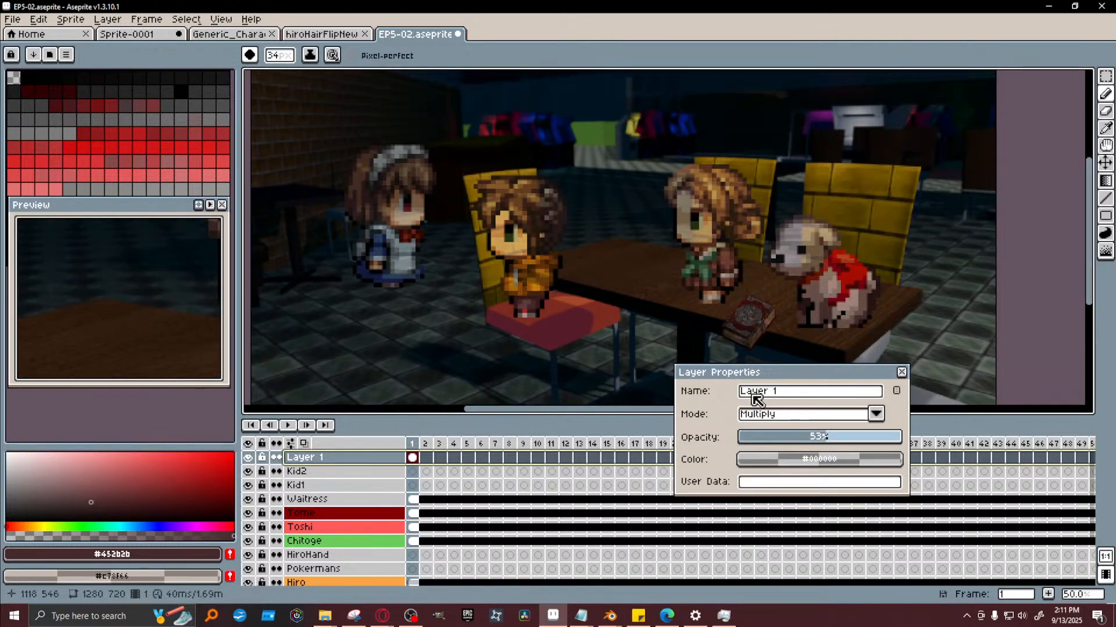
left_click(901, 372)
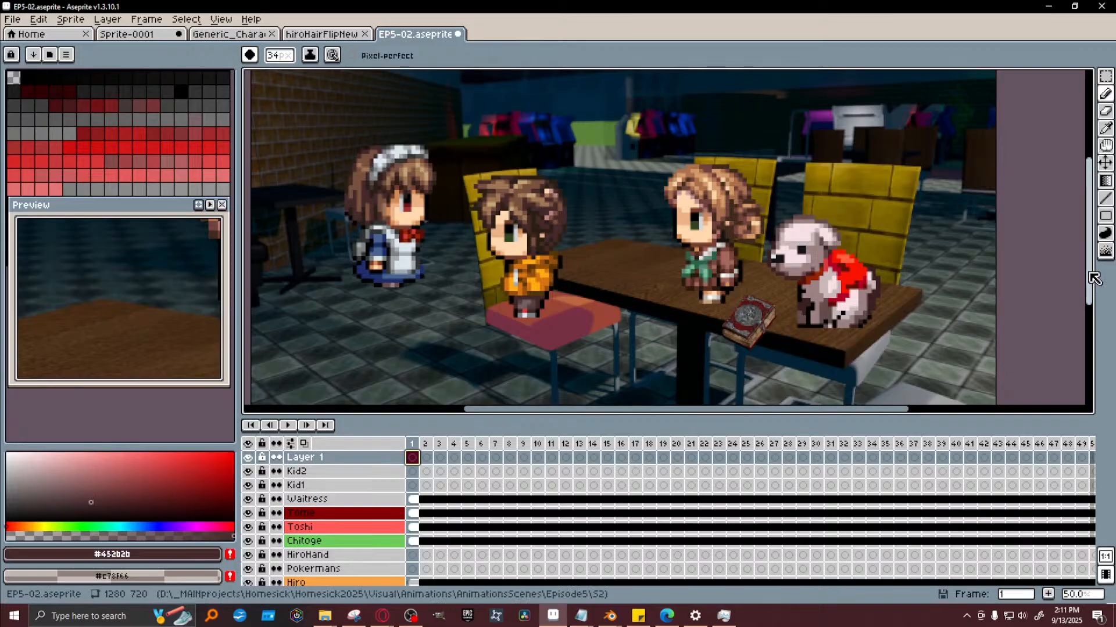
left_click_drag(1093, 279, 1069, 268)
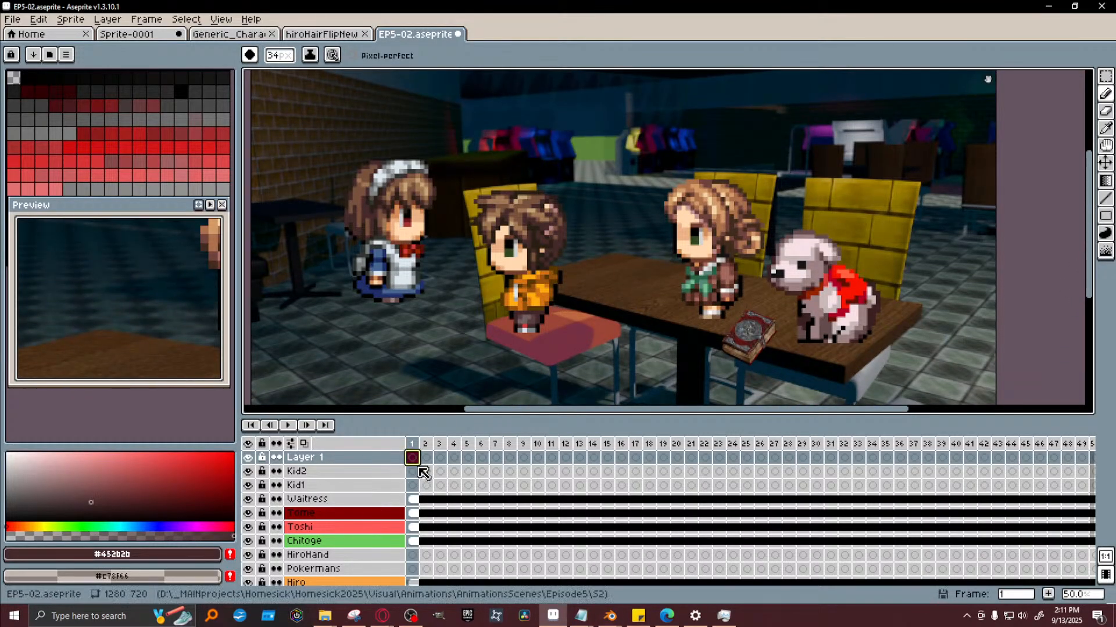
left_click(409, 300)
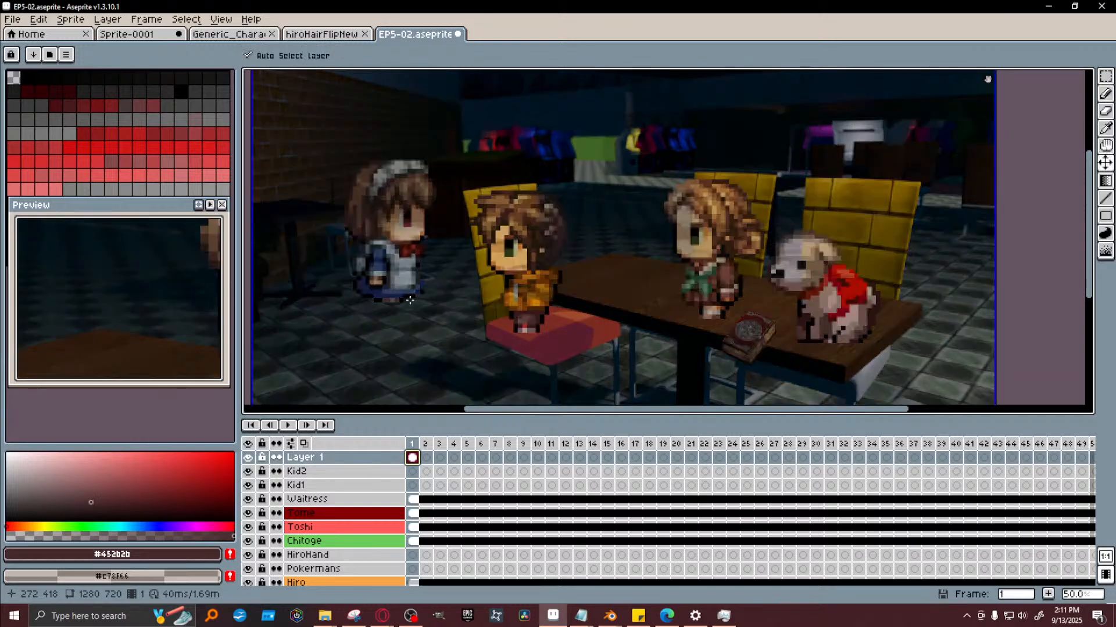
double_click(412, 458)
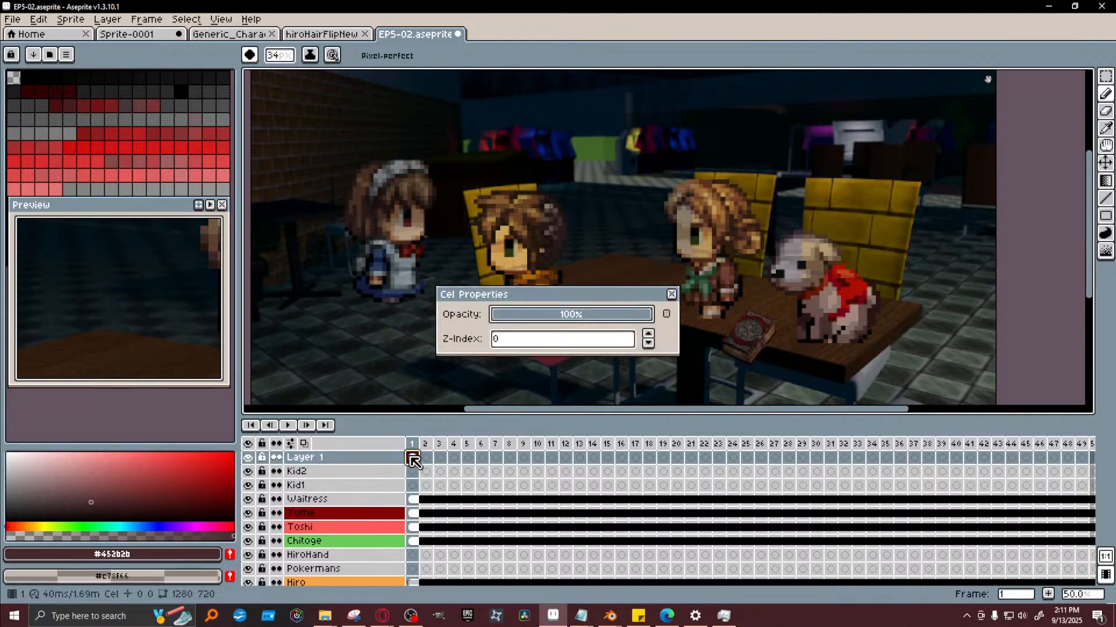
left_click(672, 294)
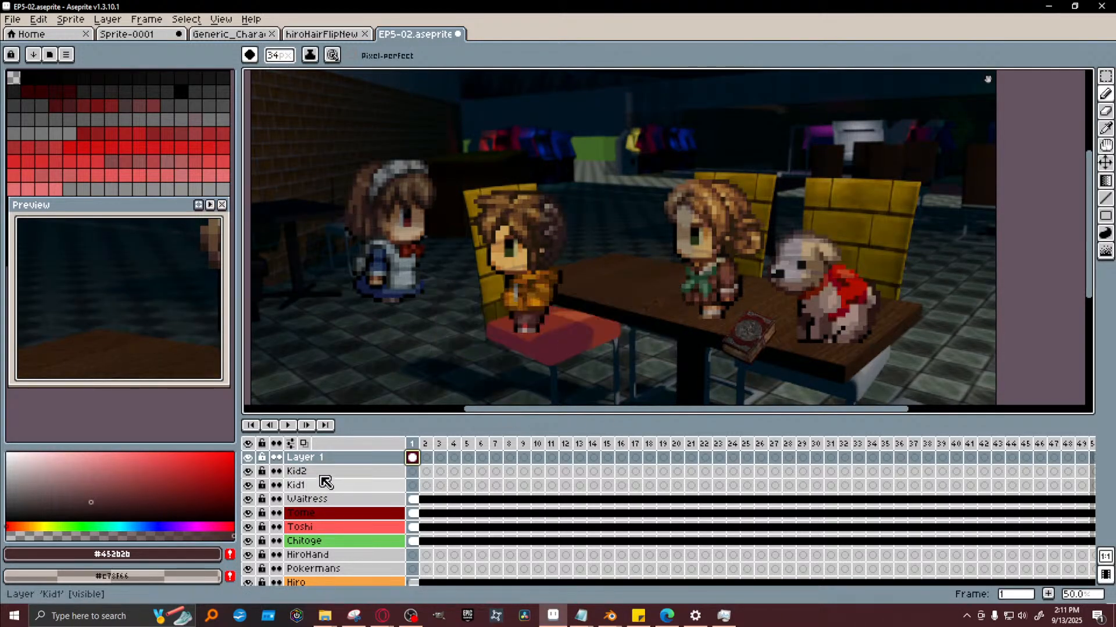
Set Layer 1's blend mode back to Normal and its opacity to 100%
double_click(326, 459)
left_click(876, 414)
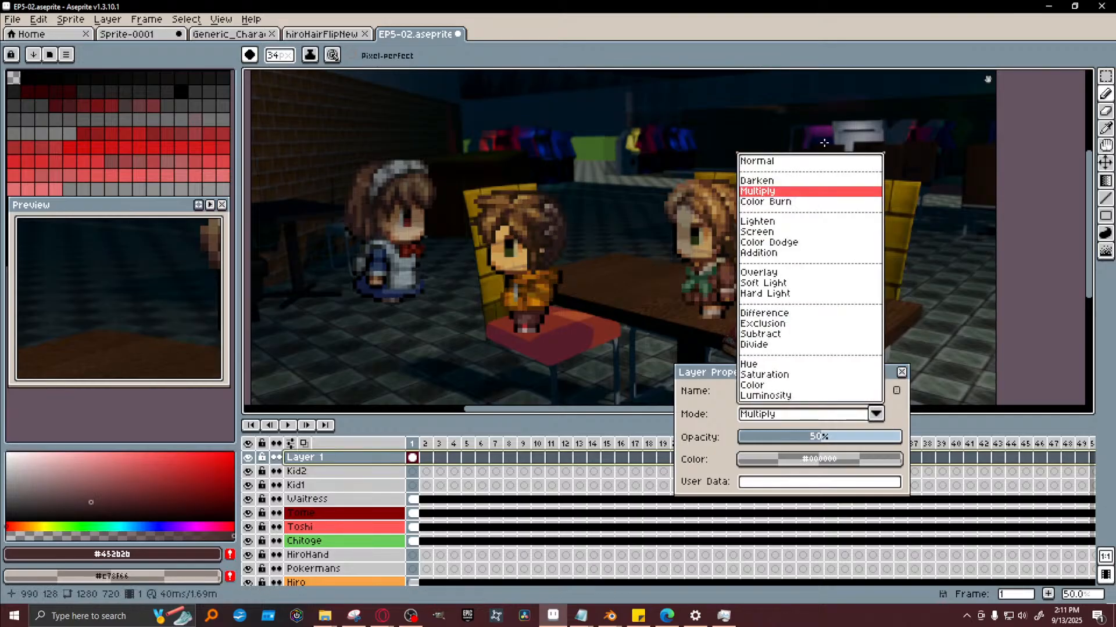
left_click(819, 164)
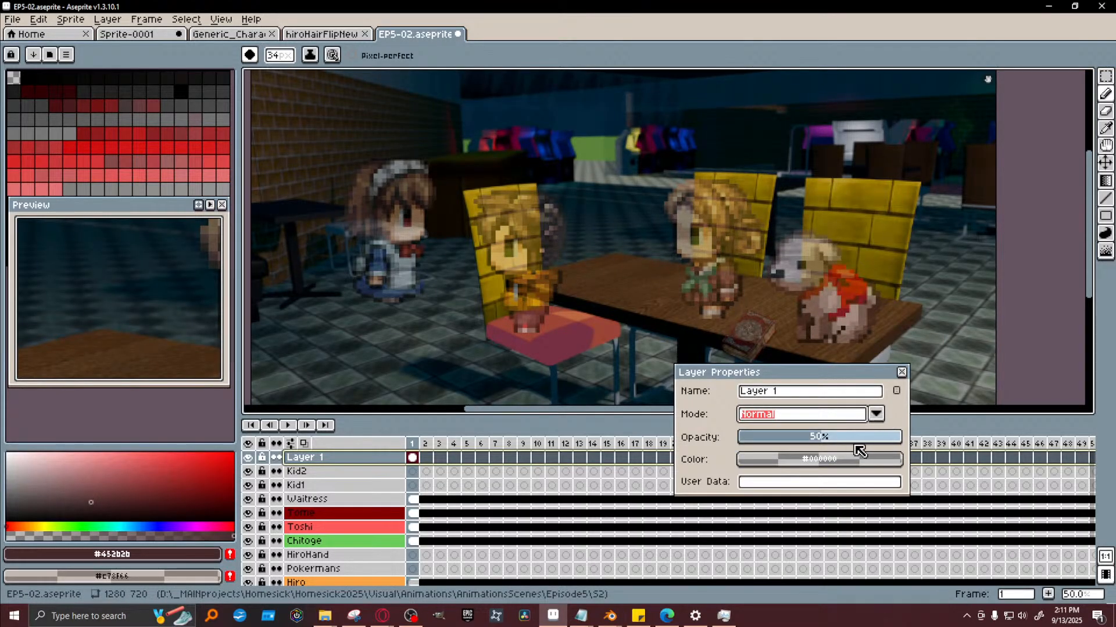
left_click_drag(855, 438, 1066, 435)
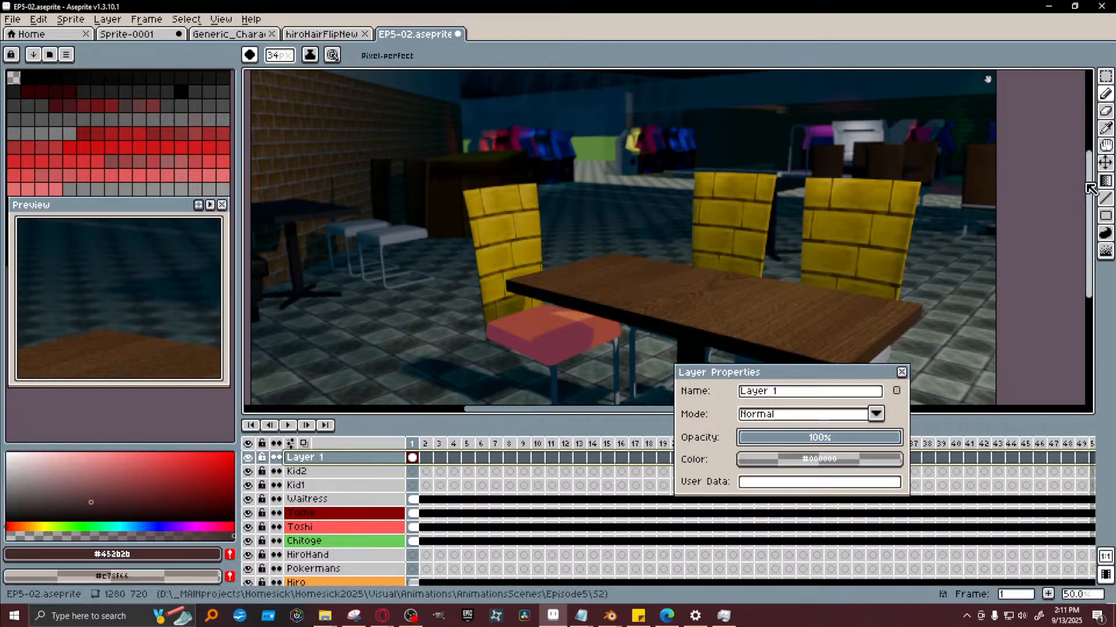
left_click_drag(1089, 202, 1092, 214)
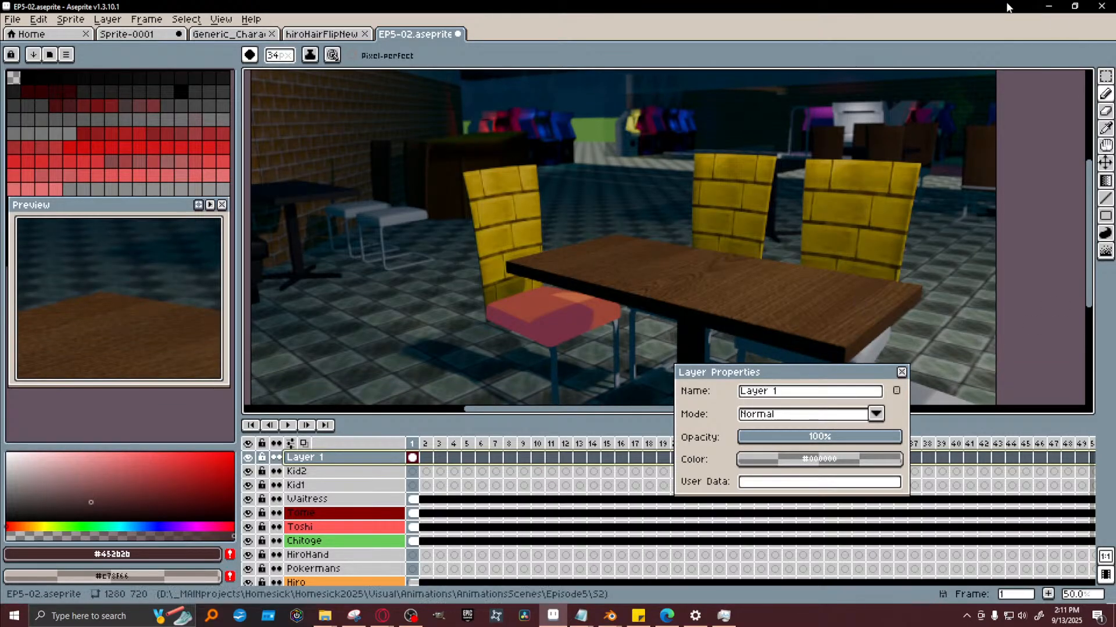
left_click(901, 372)
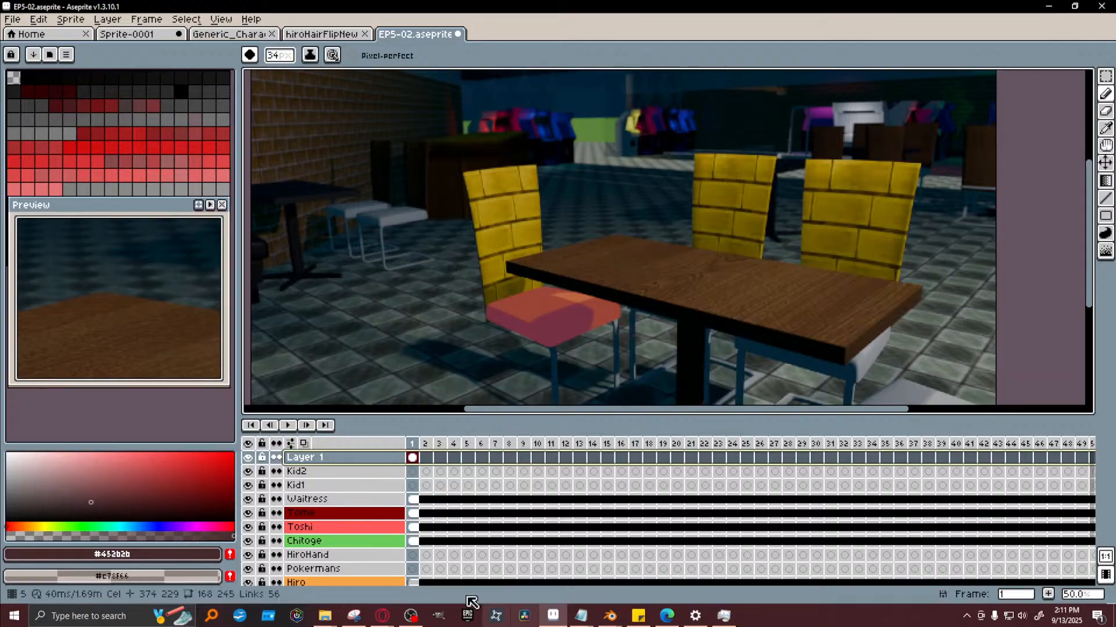
With a 28 px Eraser, erase Layer 1 over the boy on the red-seated chair, keeping the table edge in front of him
left_click(1105, 116)
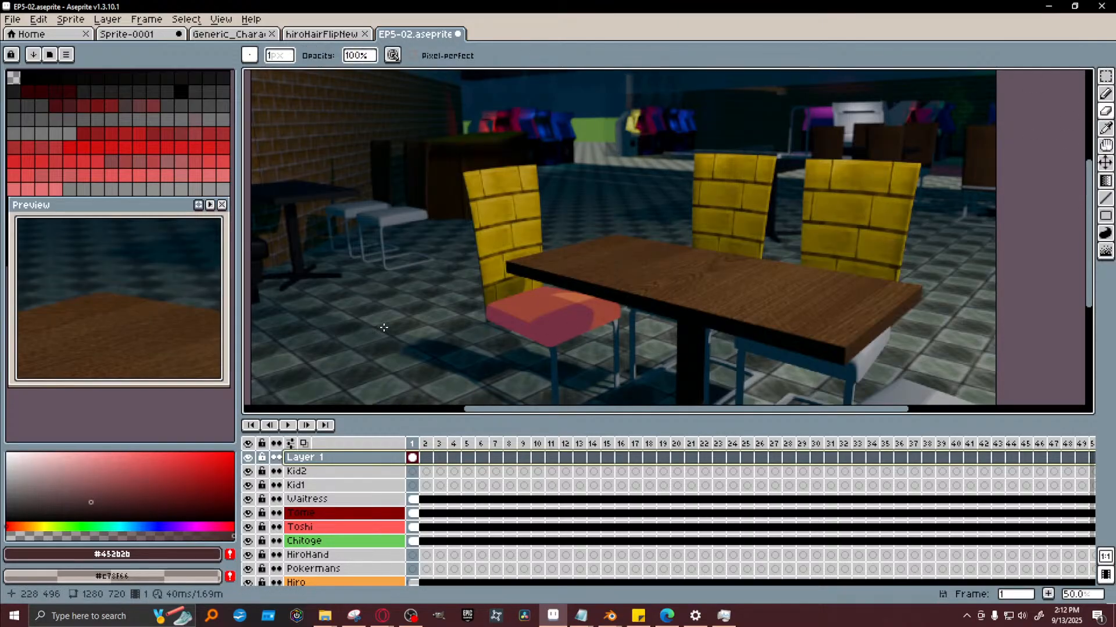
left_click(279, 55)
mouse_move(328, 75)
left_mouse_down()
mouse_move(348, 74)
mouse_move(334, 81)
left_mouse_up()
left_click_drag(488, 282, 585, 319)
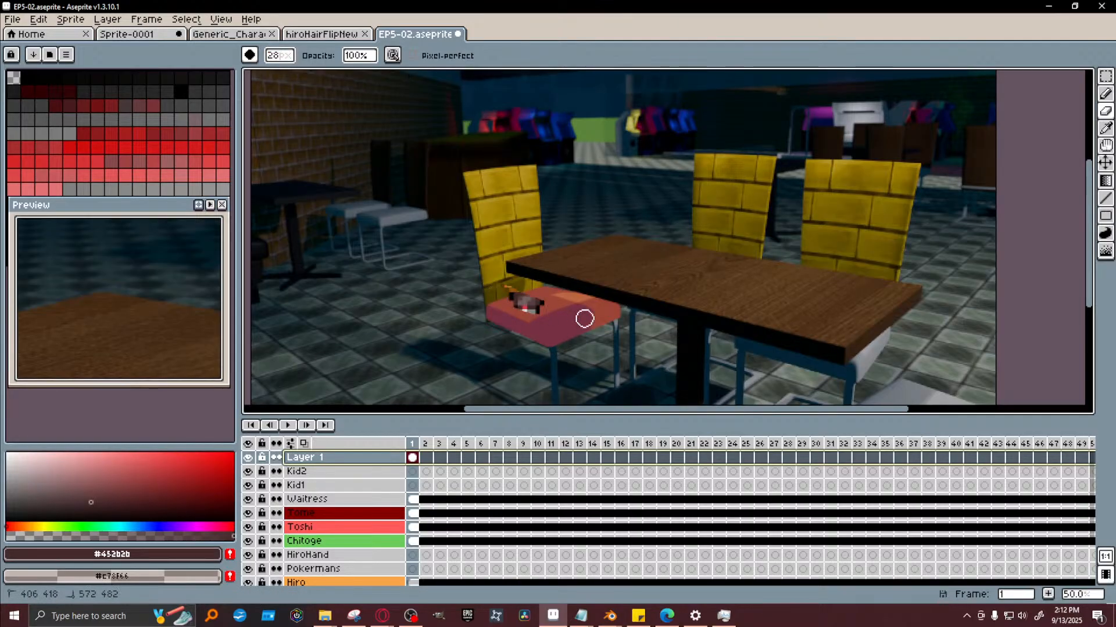
mouse_move(490, 282)
left_mouse_down()
mouse_move(540, 293)
mouse_move(511, 285)
mouse_move(509, 241)
mouse_move(526, 224)
mouse_move(499, 177)
mouse_move(520, 152)
mouse_move(543, 201)
mouse_move(535, 181)
left_mouse_up()
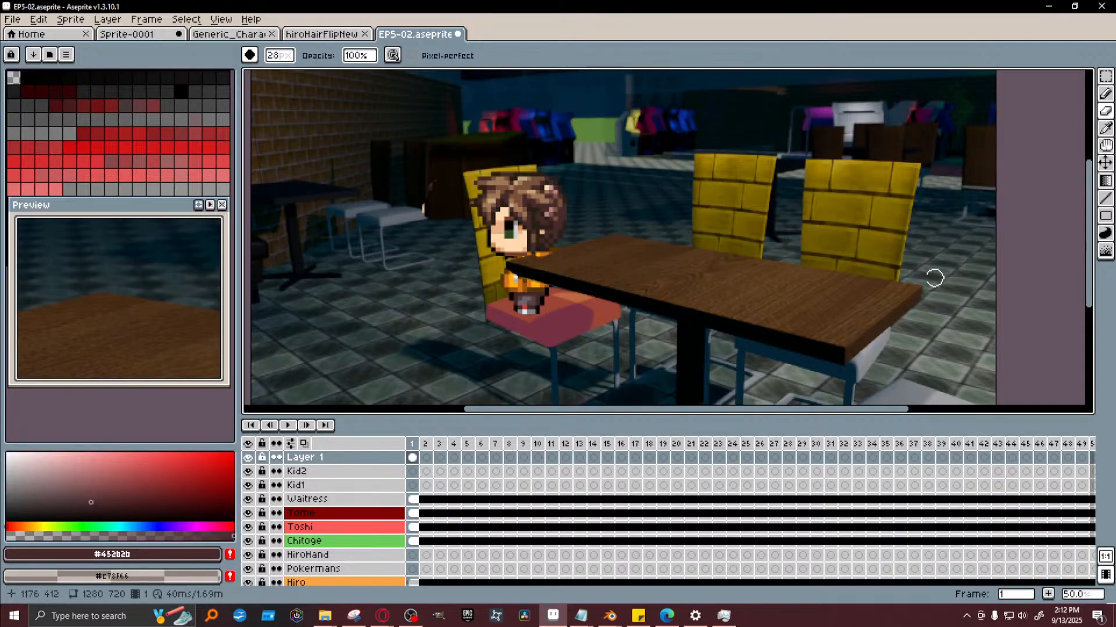
Erase Layer 1 over the seated girl, the white dog and the book, keeping the tabletop in front of both characters
key("ctrl+v")
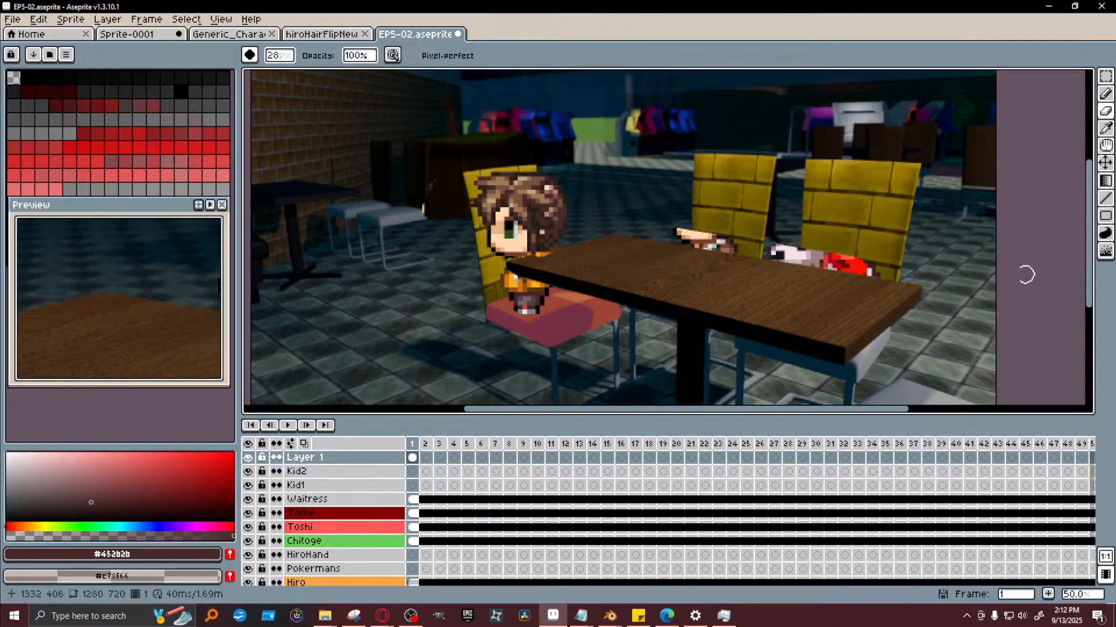
left_click_drag(847, 235, 733, 231)
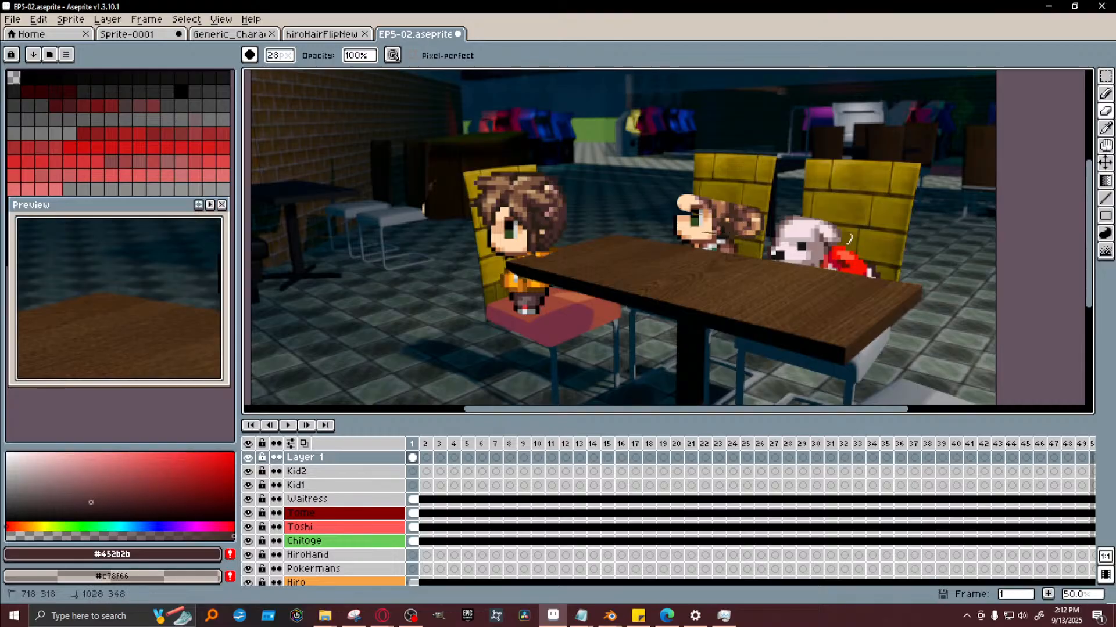
mouse_move(846, 240)
left_mouse_down()
mouse_move(689, 188)
mouse_move(754, 208)
mouse_move(667, 209)
left_mouse_up()
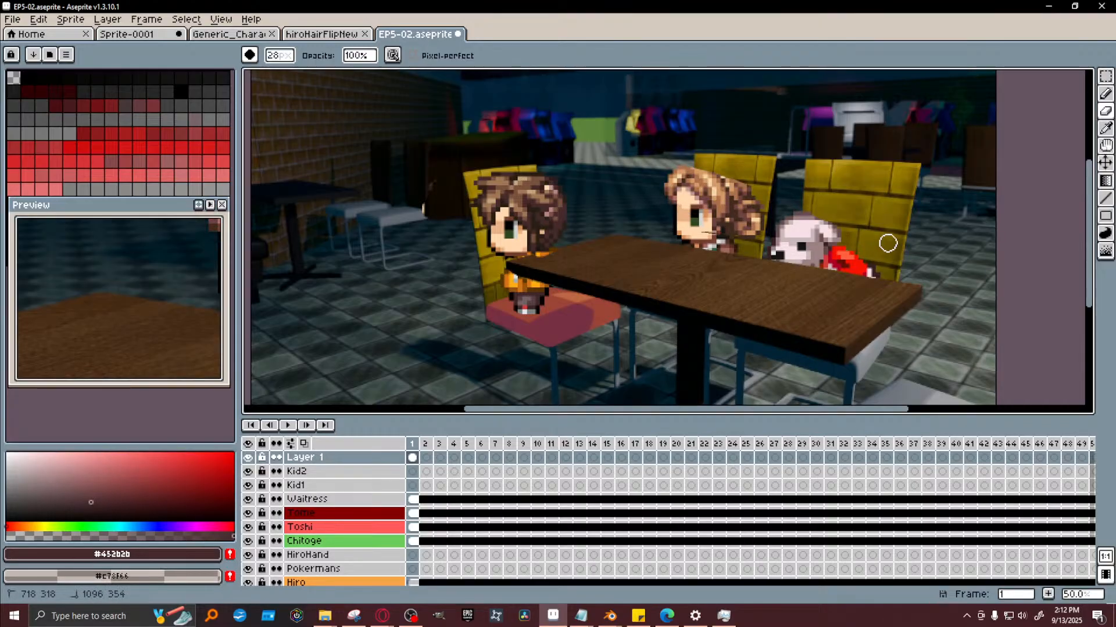
left_click_drag(747, 174, 760, 184)
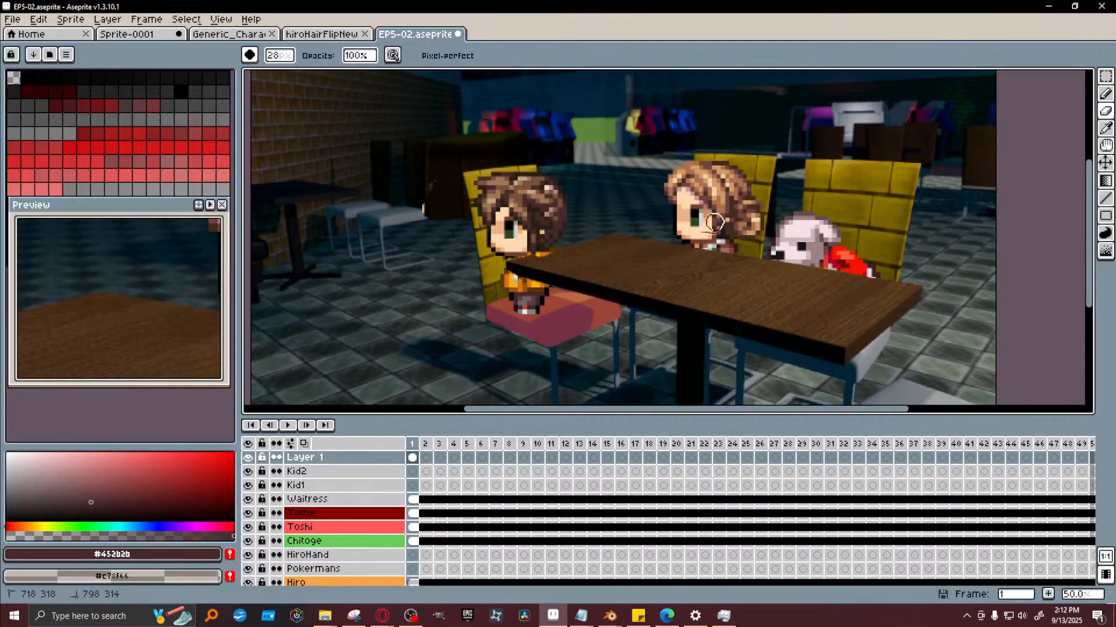
mouse_move(722, 228)
left_mouse_down()
mouse_move(694, 231)
mouse_move(710, 230)
mouse_move(720, 302)
mouse_move(731, 289)
mouse_move(787, 326)
mouse_move(750, 308)
mouse_move(762, 301)
mouse_move(731, 305)
mouse_move(732, 330)
left_mouse_up()
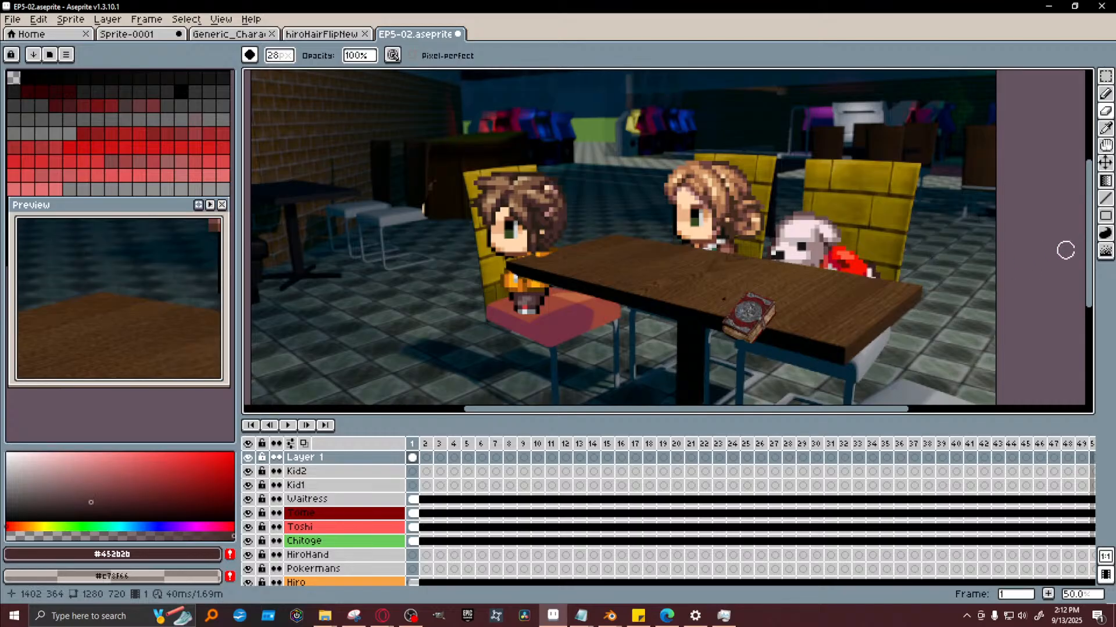
Erase Layer 1 over the waitress standing behind the boy's chair
mouse_move(1090, 246)
left_mouse_down()
mouse_move(1088, 229)
mouse_move(1085, 272)
mouse_move(1087, 249)
left_mouse_up()
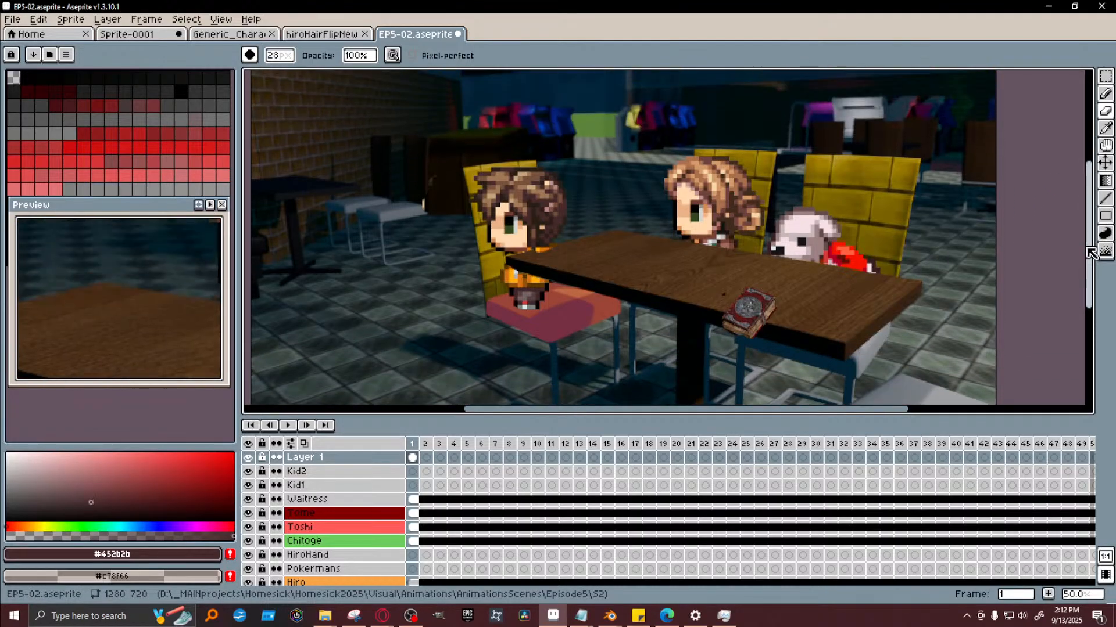
mouse_move(411, 200)
left_mouse_down()
mouse_move(427, 175)
mouse_move(372, 238)
mouse_move(403, 255)
mouse_move(367, 211)
mouse_move(356, 145)
mouse_move(343, 144)
mouse_move(407, 142)
left_mouse_up()
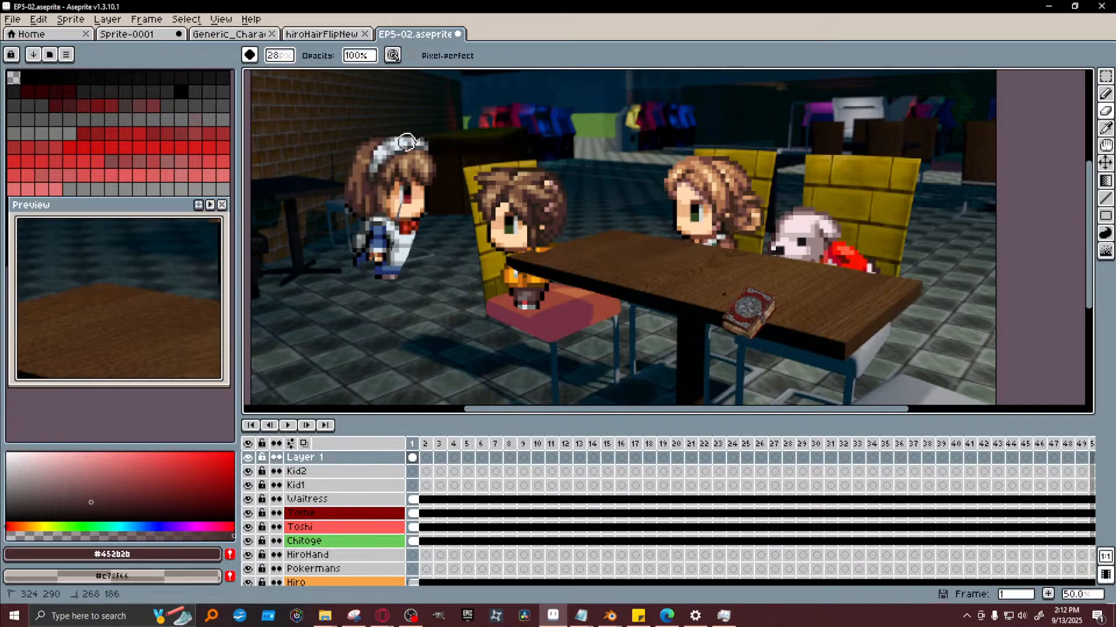
mouse_move(424, 221)
left_mouse_down()
mouse_move(414, 179)
mouse_move(400, 276)
mouse_move(365, 161)
mouse_move(379, 243)
mouse_move(410, 152)
mouse_move(395, 152)
left_mouse_up()
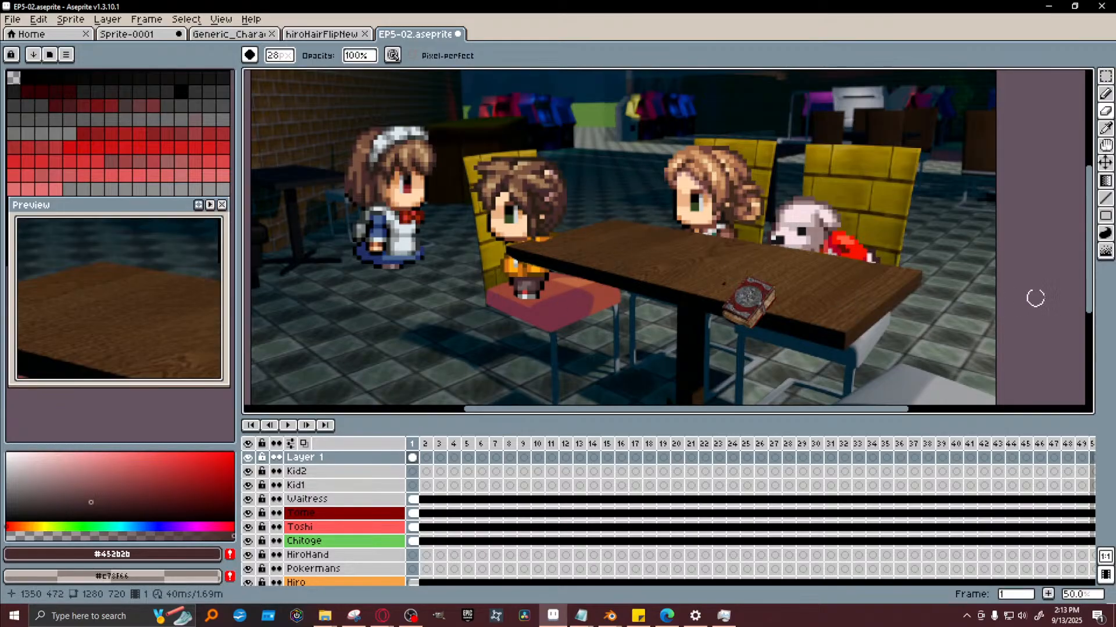
Add a new empty layer above Layer 1
mouse_move(1088, 273)
left_mouse_down()
mouse_move(1086, 227)
mouse_move(1076, 290)
mouse_move(1076, 270)
left_mouse_up()
scroll(668, 282, "down", 1)
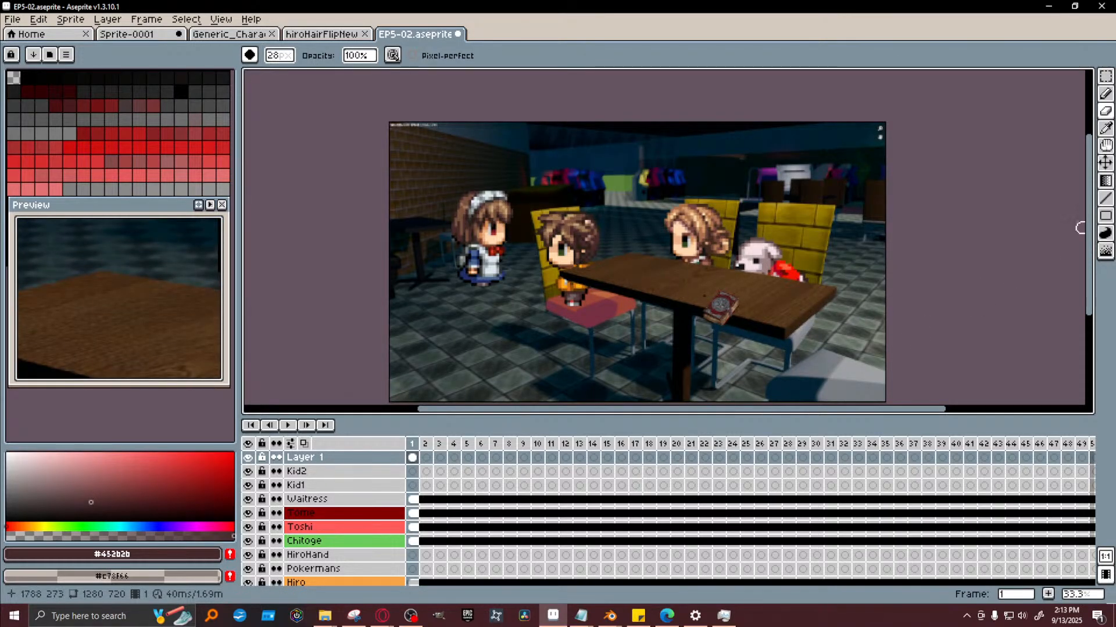
left_click_drag(1087, 229, 1087, 259)
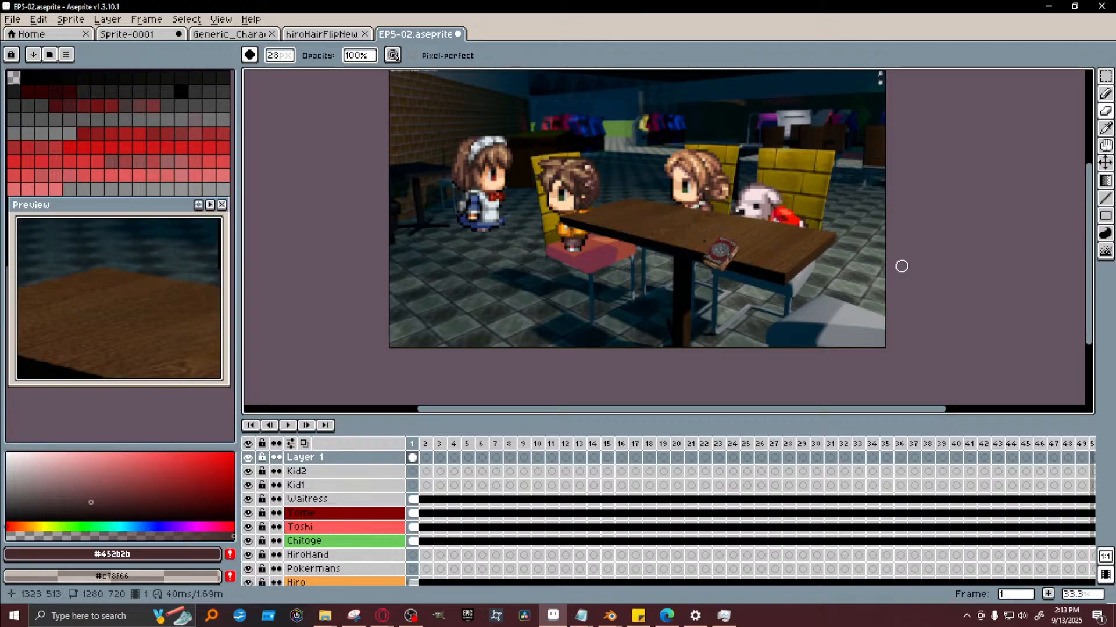
right_click(417, 459)
right_click(344, 459)
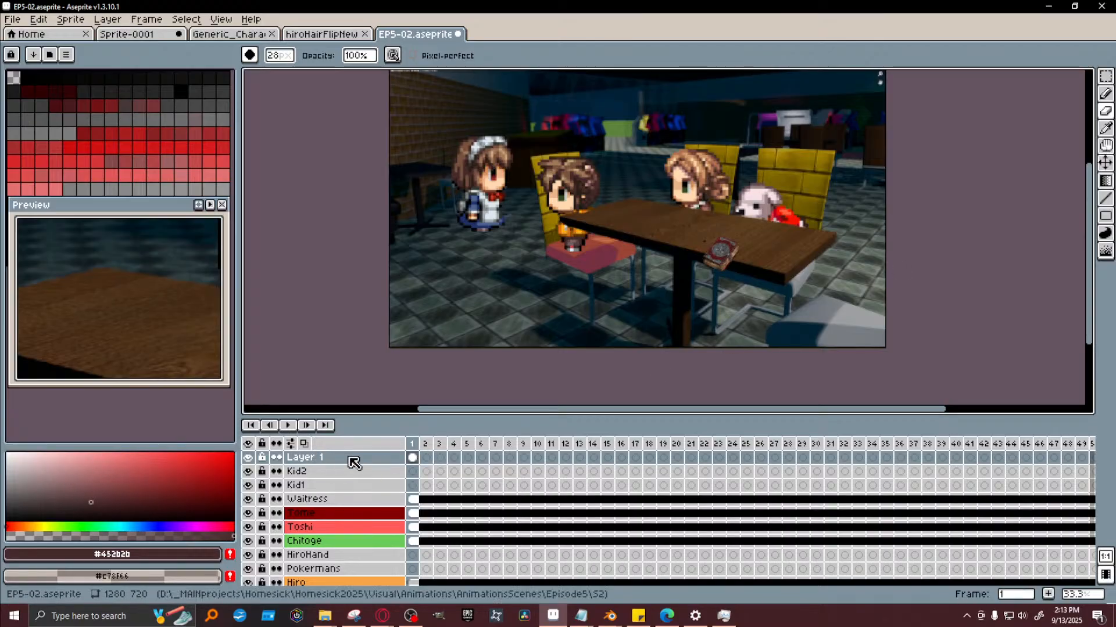
right_click(351, 459)
mouse_move(401, 489)
left_click(530, 483)
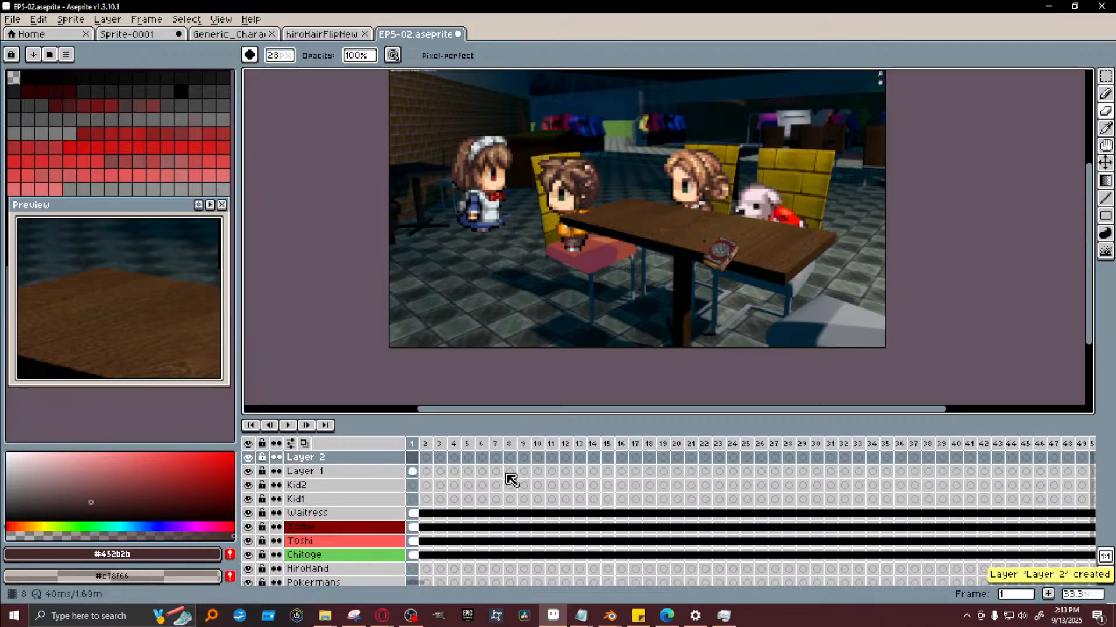
Try to sample the floor color on Layer 2 with the Eyedropper and paint over the boy with the 34 px Pencil
scroll(596, 250, "up", 1)
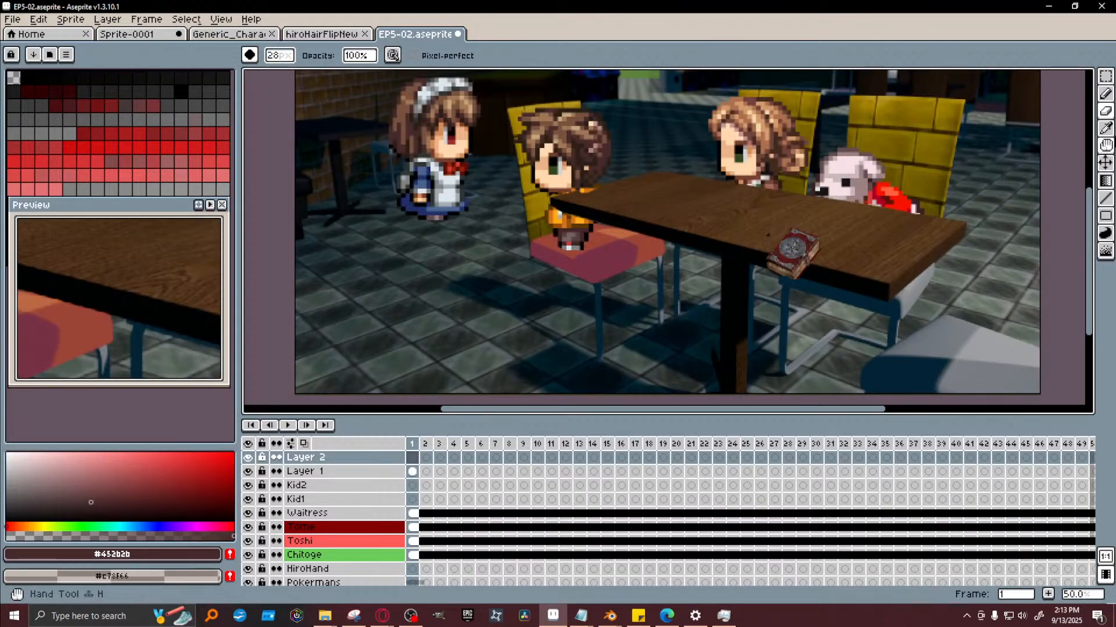
left_click_drag(1089, 218, 1090, 200)
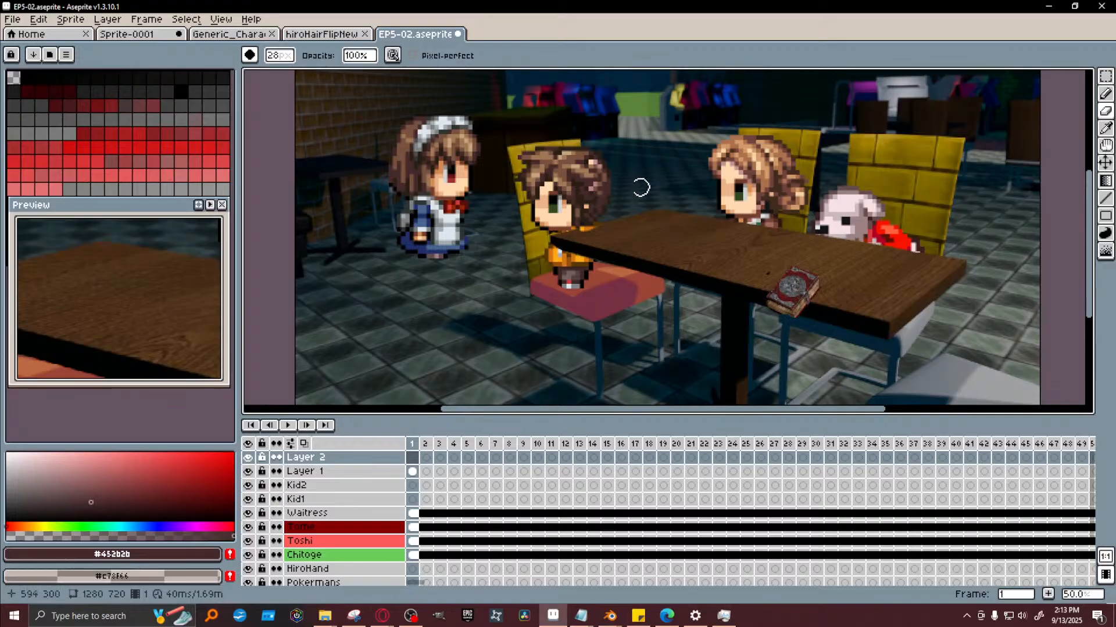
key("i")
left_click(505, 224)
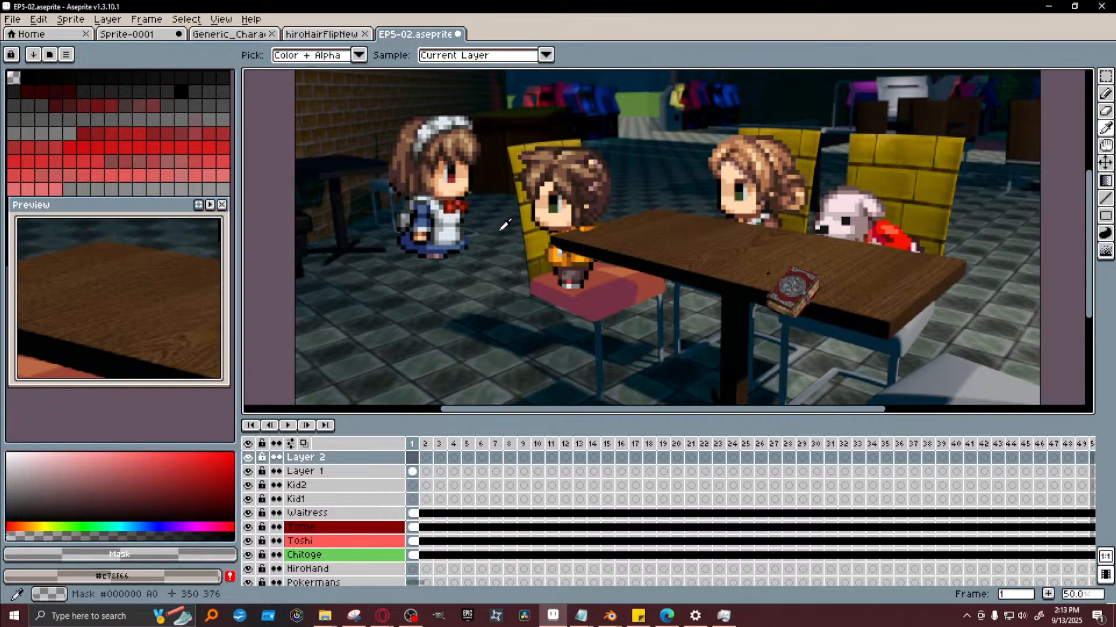
key("b")
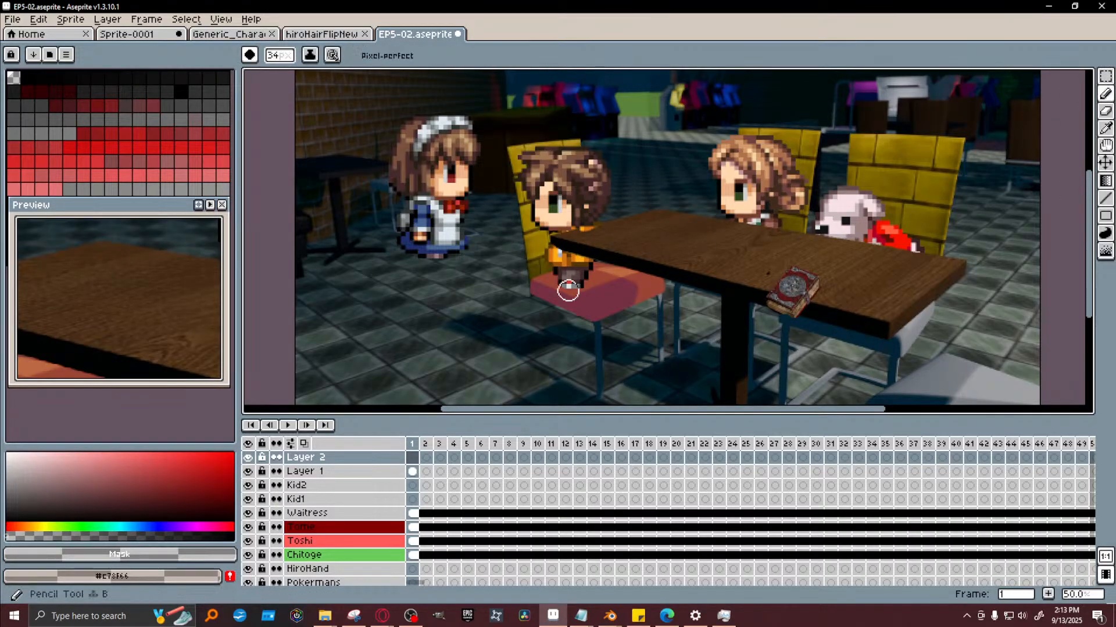
mouse_move(607, 163)
left_mouse_down()
mouse_move(577, 201)
mouse_move(559, 190)
mouse_move(540, 210)
left_mouse_up()
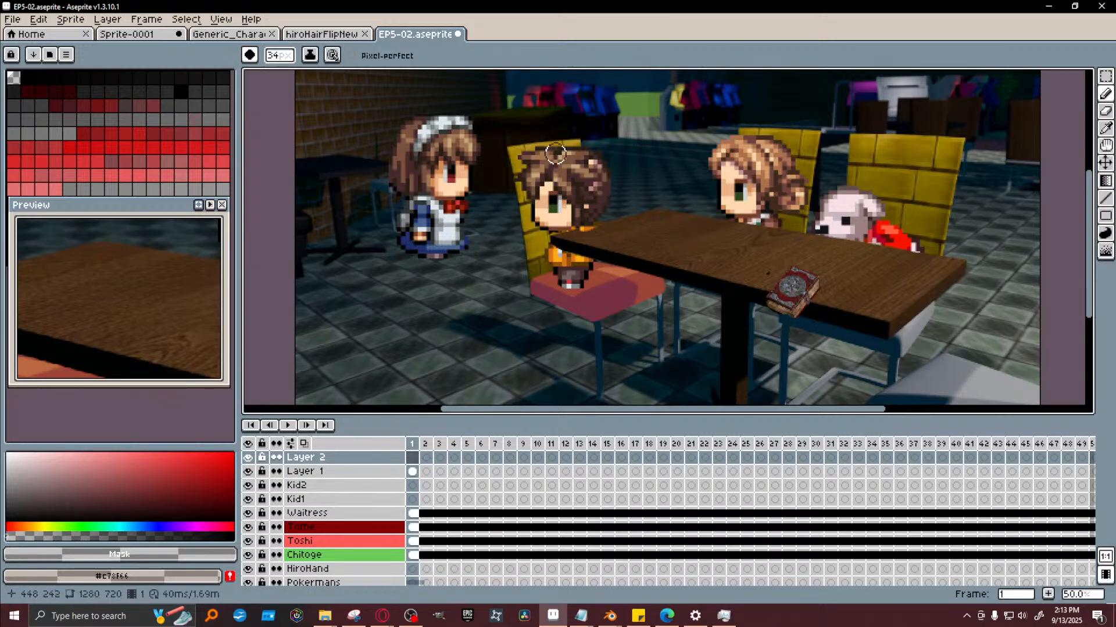
left_click_drag(555, 153, 530, 180)
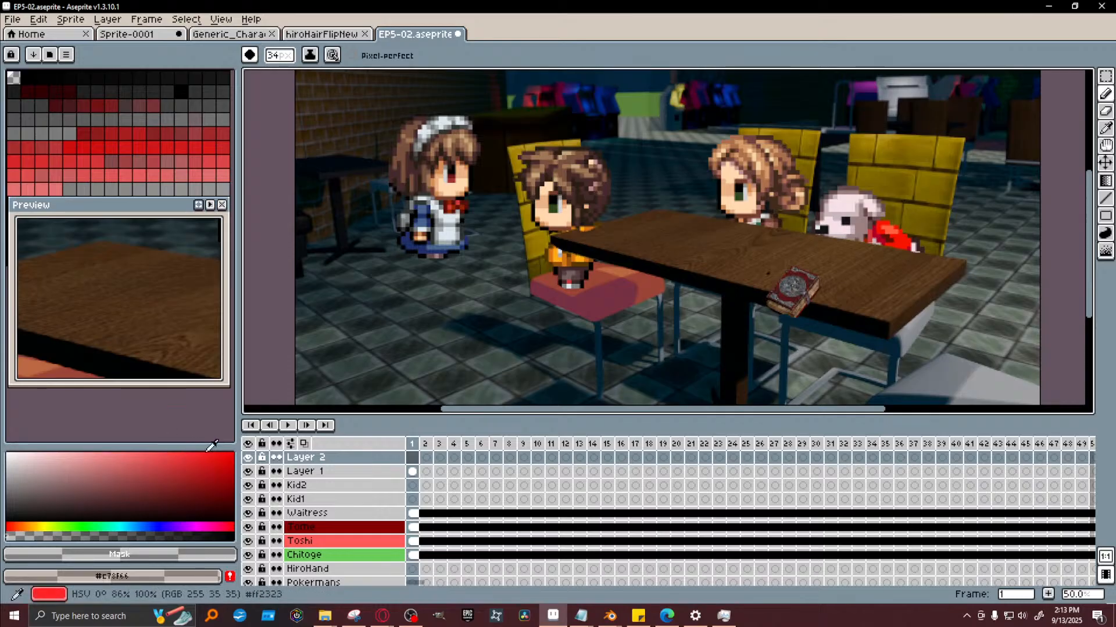
Sample the floor-tile color #434d4a from Layer 1 and shift it to a more saturated dark green with hue 162°
scroll(419, 499, "down", 4)
scroll(421, 500, "up", 3)
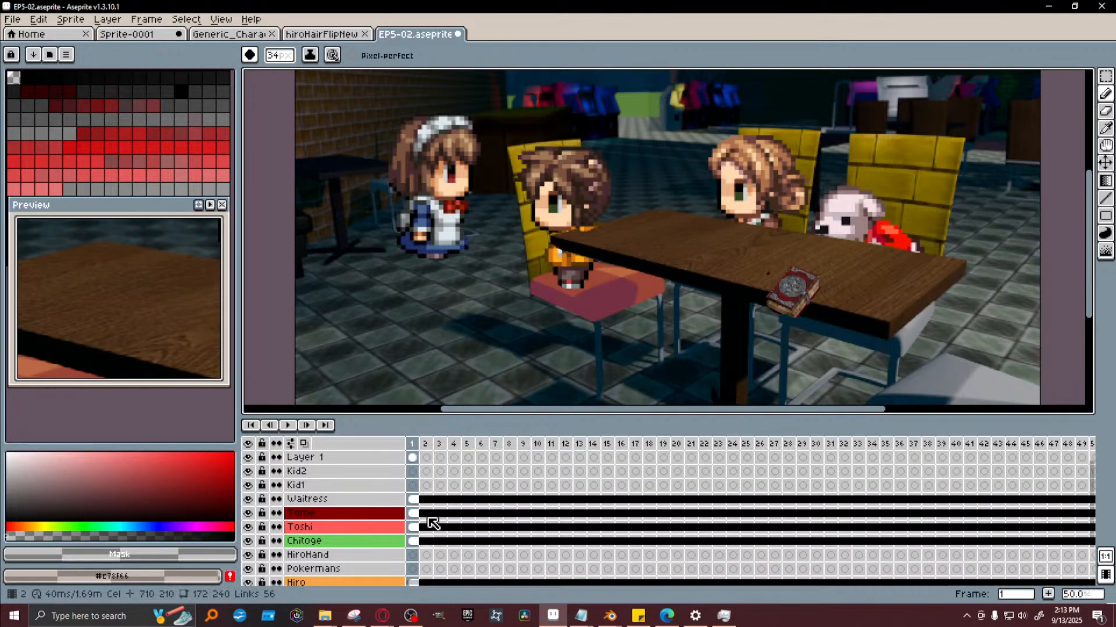
left_click(414, 459)
scroll(490, 323, "up", 2)
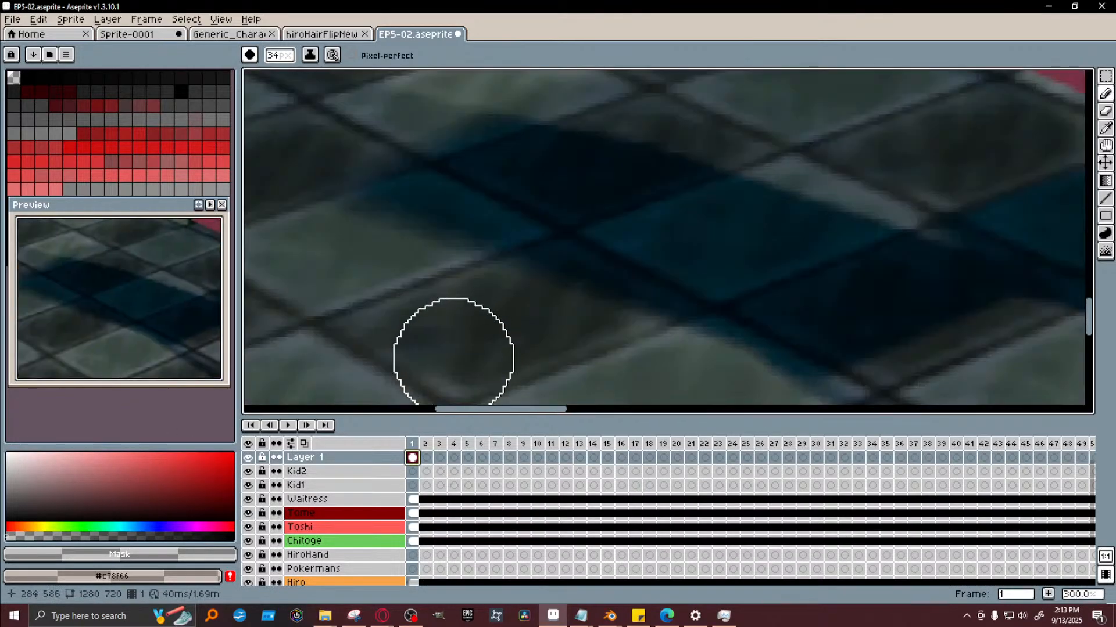
scroll(444, 348, "down", 3)
scroll(477, 311, "up", 1)
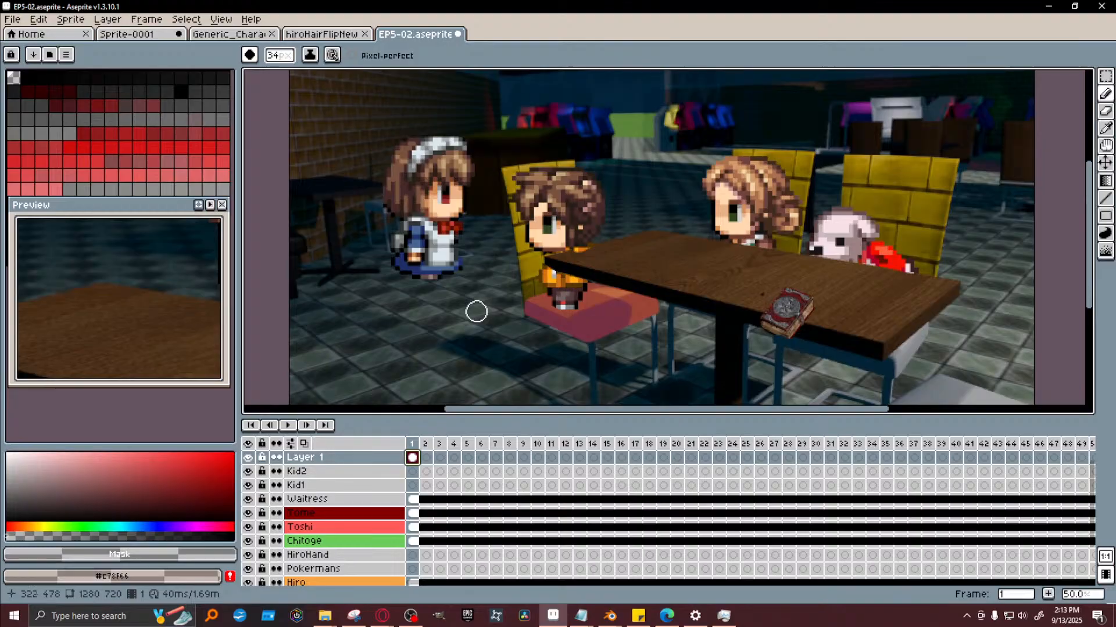
key("i")
left_click(478, 299)
key("b")
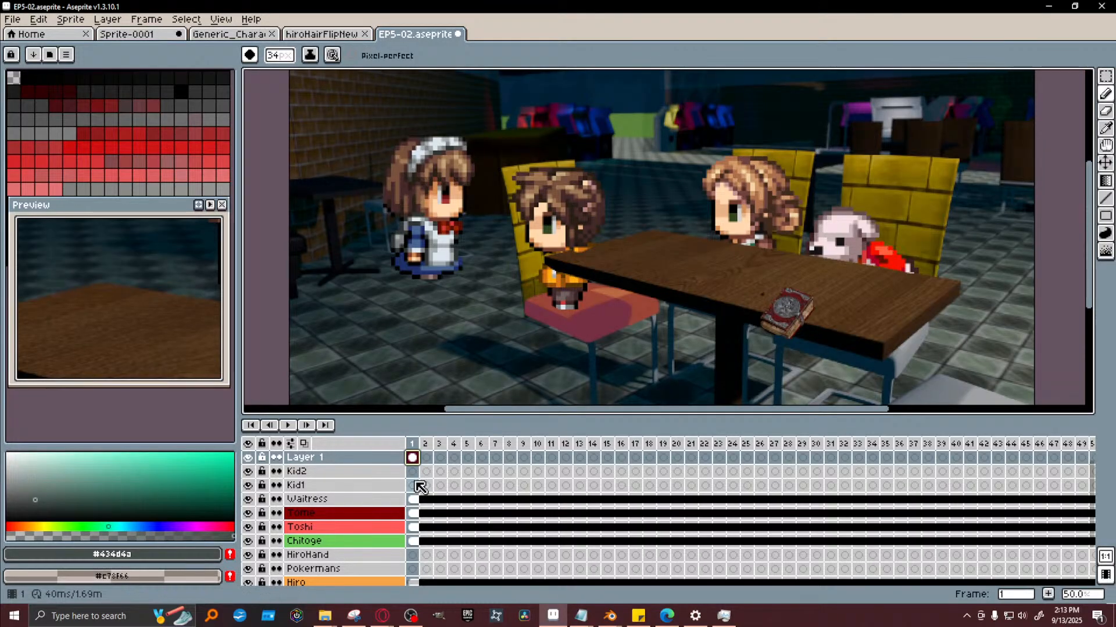
left_click(131, 487)
left_click(177, 501)
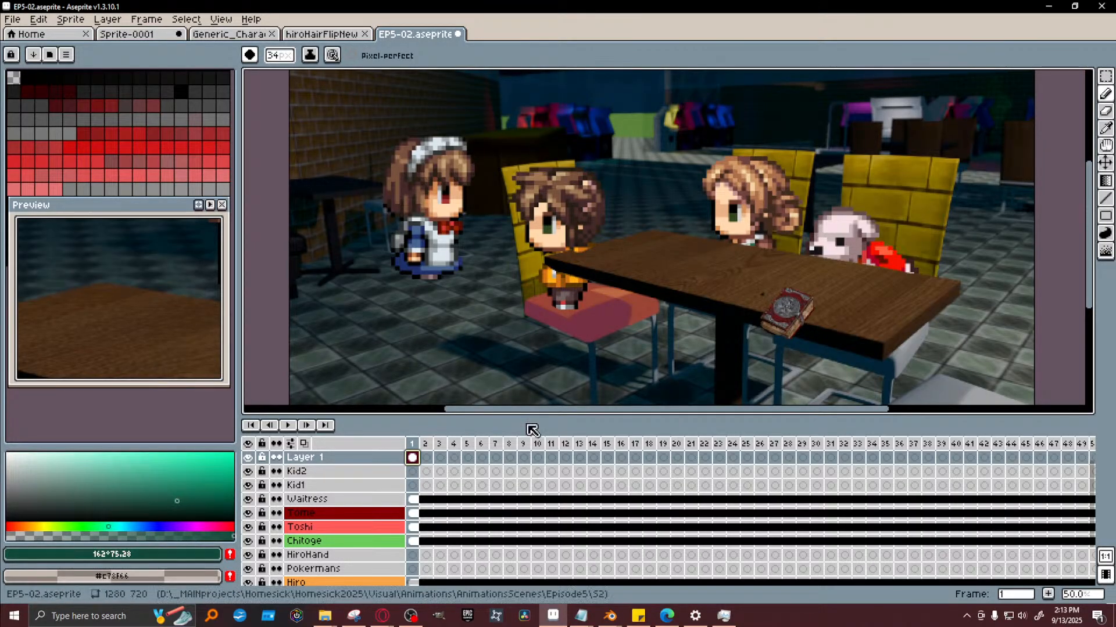
In frame 1 of Layer 2, paint dark green over the boy and the waitress with the 34 px Pencil
scroll(508, 307, "up", 2)
scroll(508, 308, "down", 2)
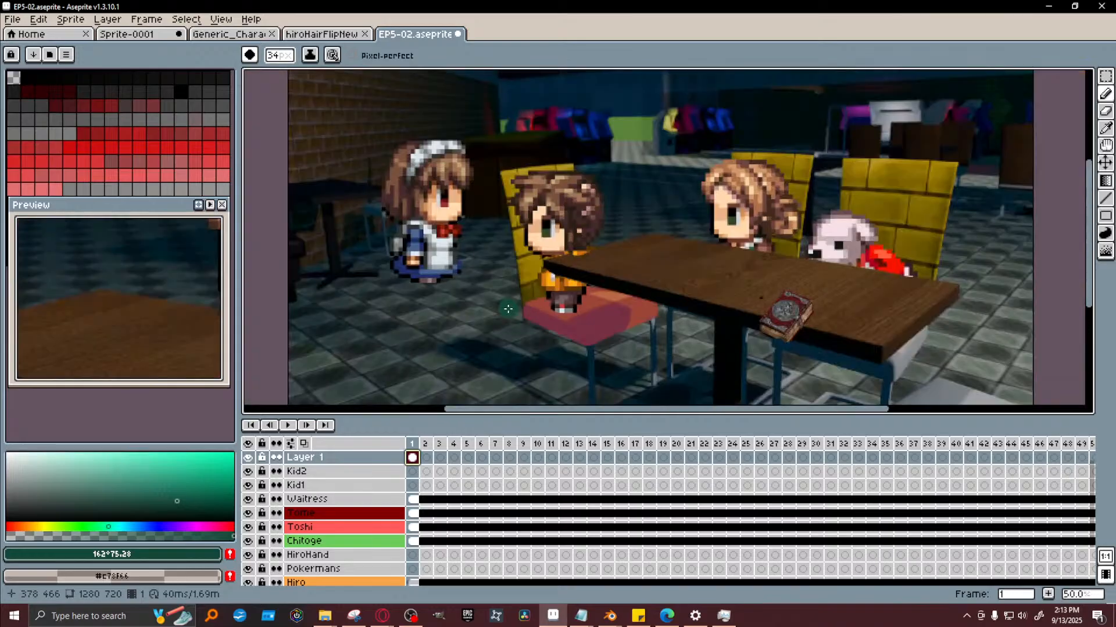
scroll(417, 474, "up", 1)
left_click(413, 458)
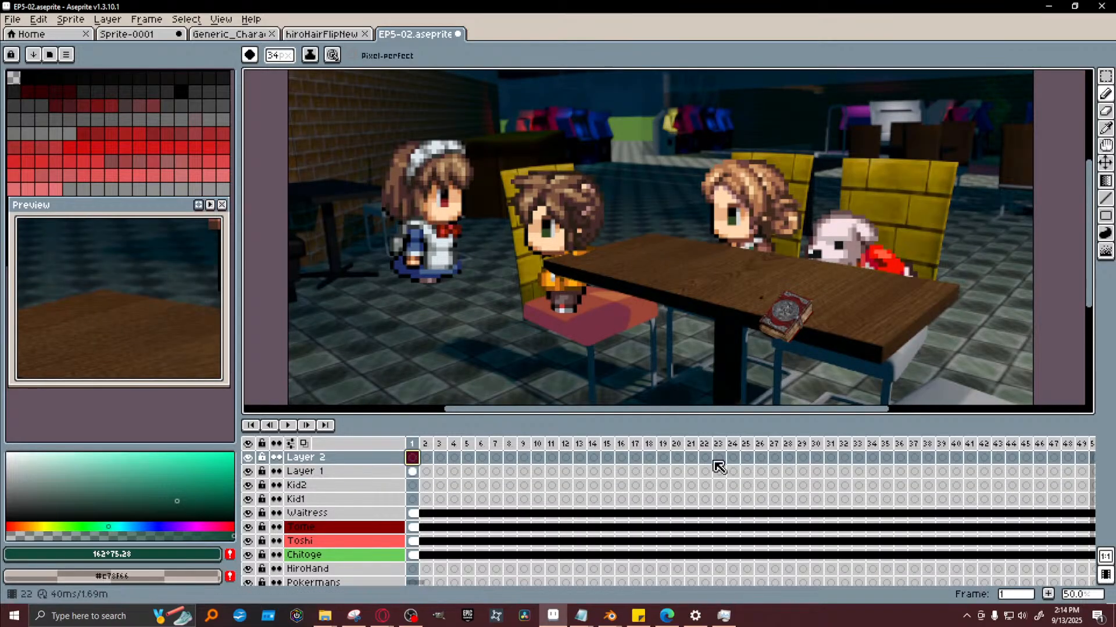
mouse_move(555, 220)
left_mouse_down()
mouse_move(578, 180)
mouse_move(596, 184)
mouse_move(541, 255)
mouse_move(578, 255)
mouse_move(555, 291)
mouse_move(586, 302)
left_mouse_up()
left_click_drag(506, 194, 541, 227)
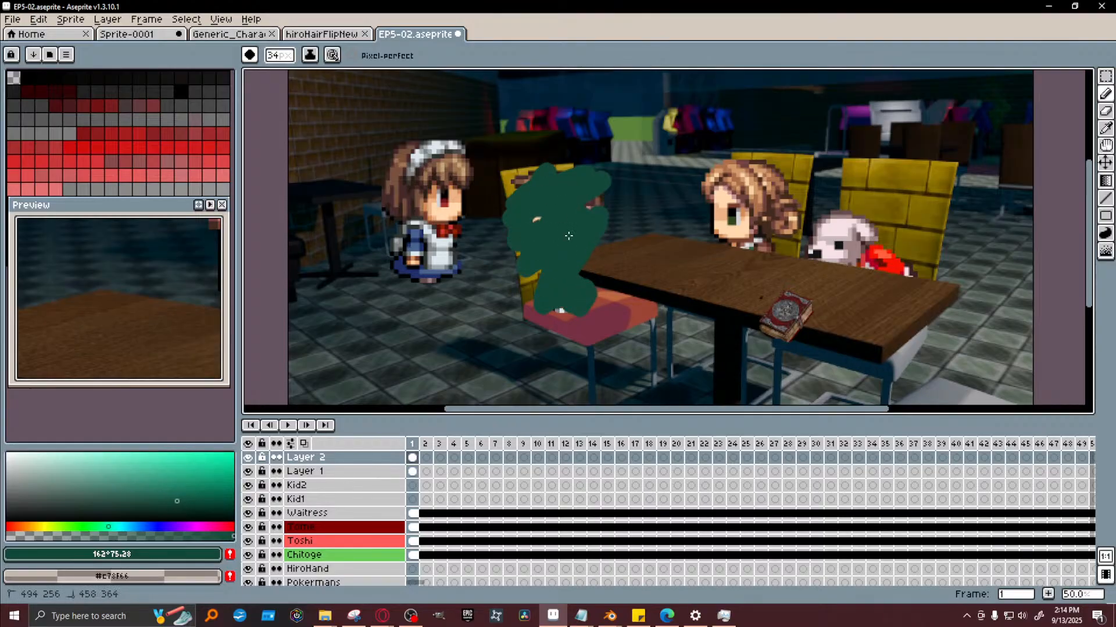
mouse_move(442, 174)
left_mouse_down()
mouse_move(407, 192)
mouse_move(423, 230)
mouse_move(417, 293)
mouse_move(404, 270)
mouse_move(445, 183)
mouse_move(439, 192)
mouse_move(398, 158)
left_mouse_up()
left_click_drag(417, 212, 456, 270)
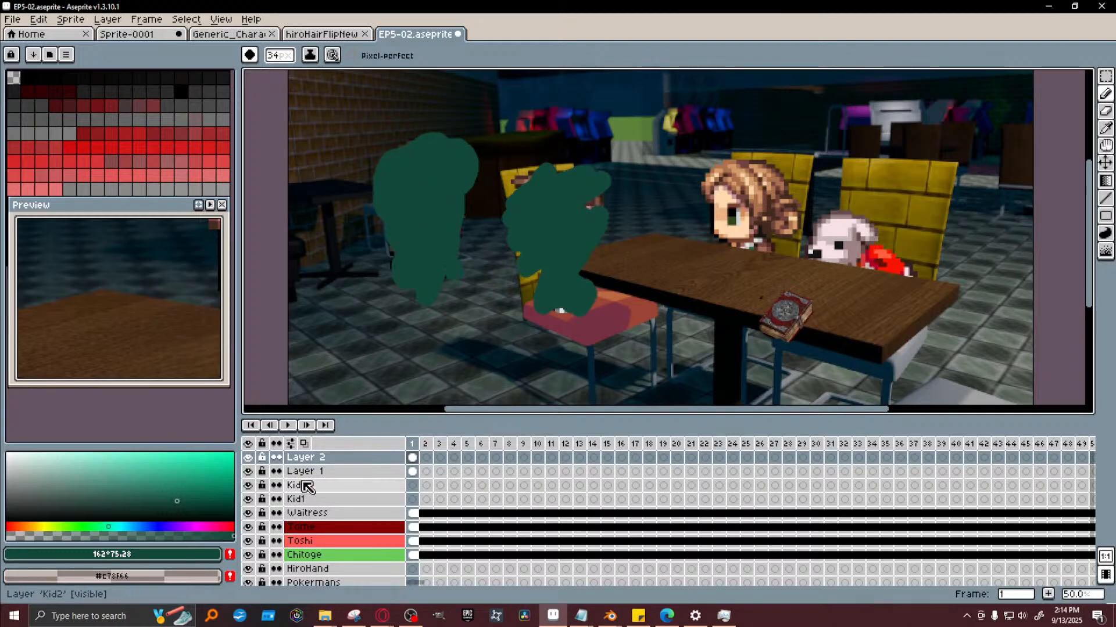
Set Layer 2's blend mode to Multiply and its opacity to 38%
double_click(345, 459)
right_click(347, 462)
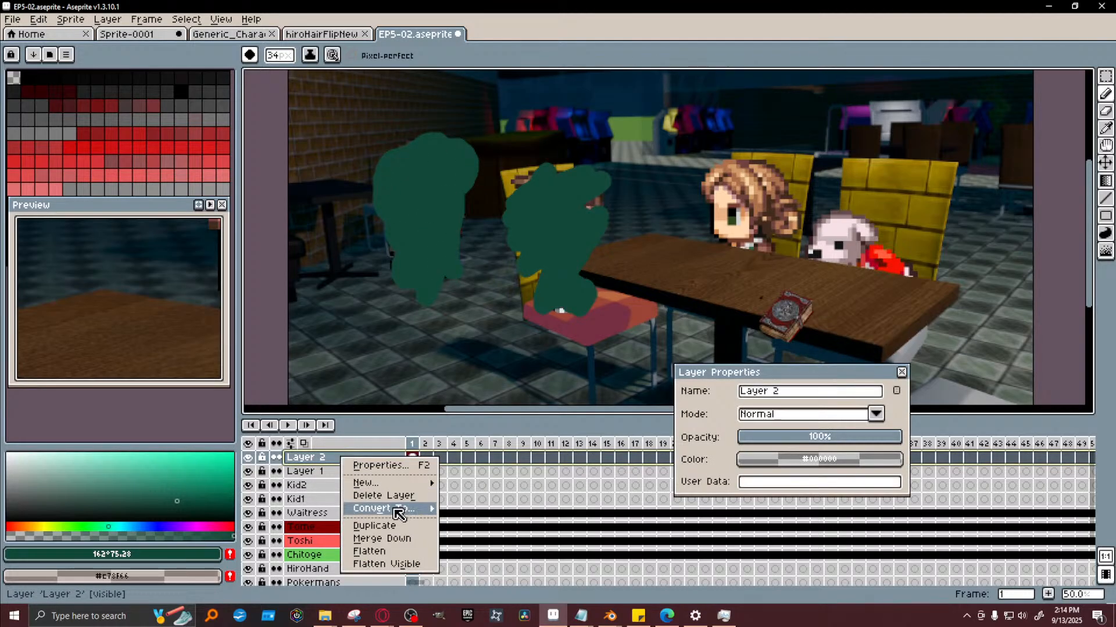
left_click(402, 466)
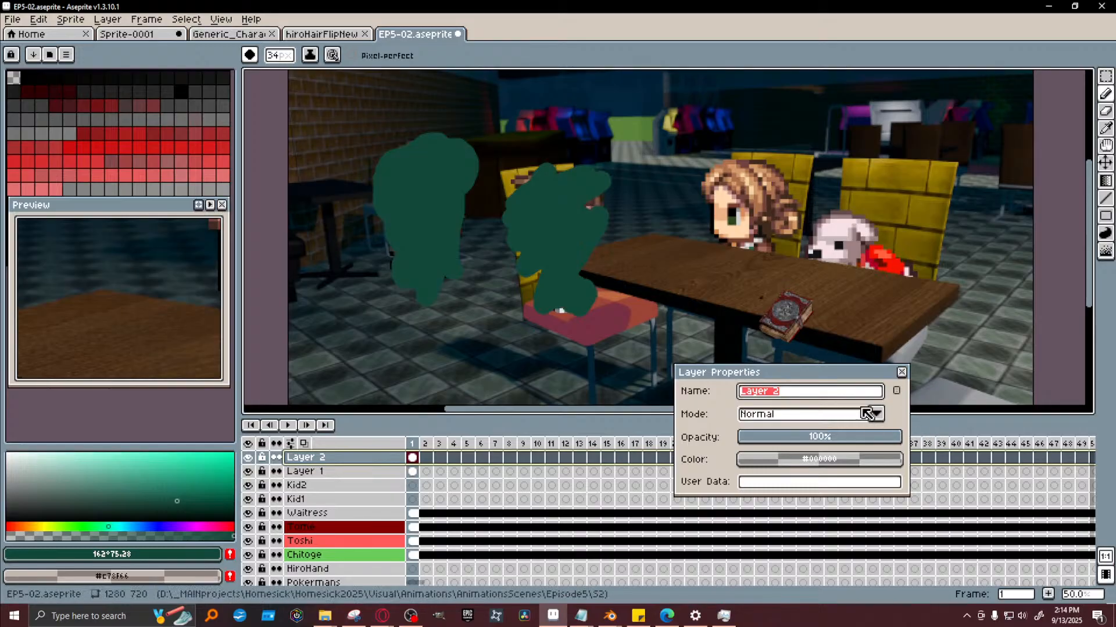
left_click(875, 414)
left_click(770, 191)
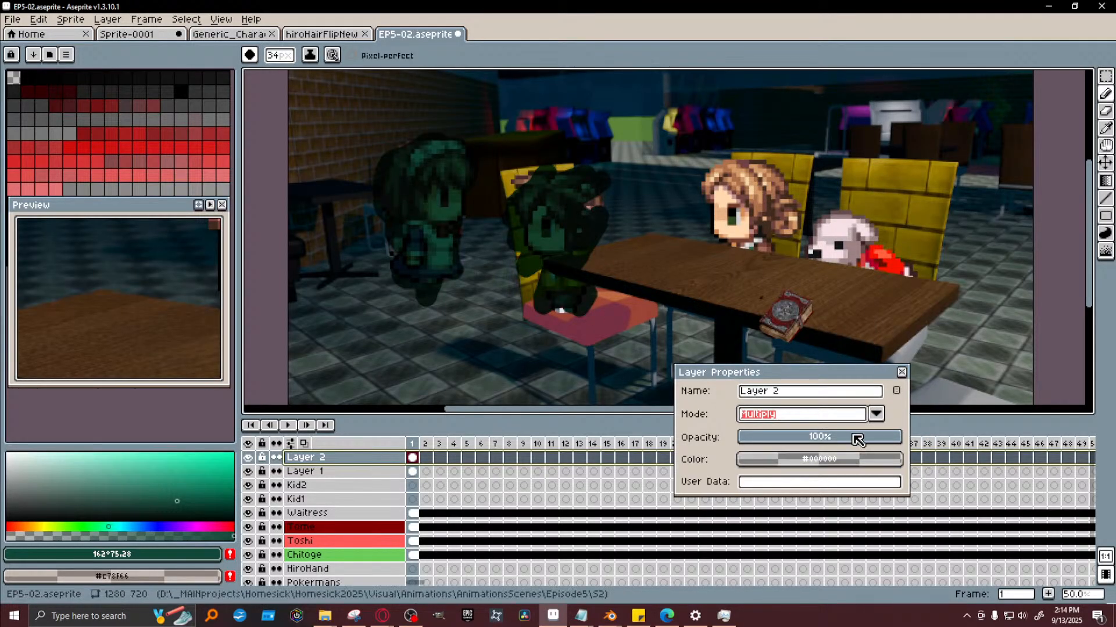
left_click_drag(854, 437, 817, 440)
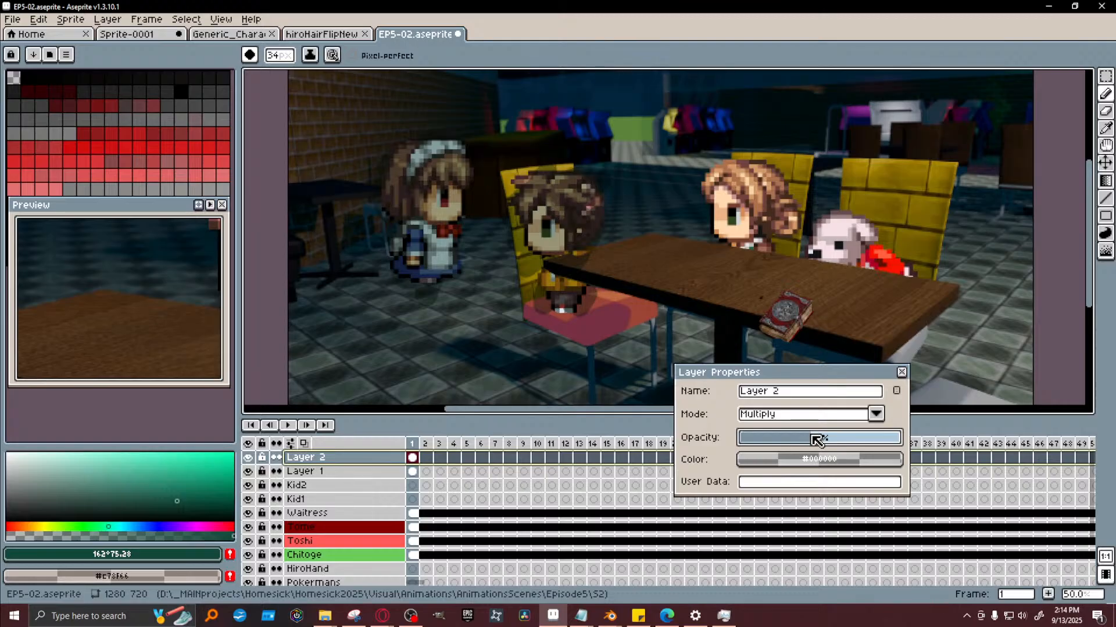
left_click_drag(1089, 230, 1092, 209)
left_click_drag(812, 438, 807, 442)
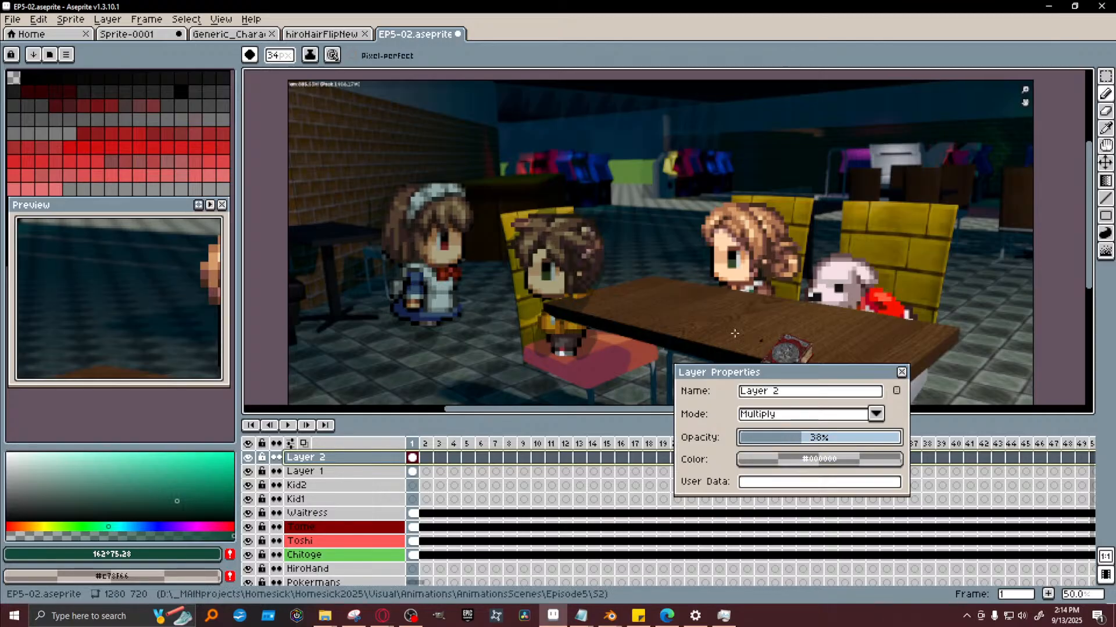
left_click(901, 372)
Paint the same dark green shading over the girl, the white dog and the book on Layer 2
mouse_move(737, 262)
left_mouse_down()
mouse_move(744, 244)
mouse_move(721, 216)
mouse_move(766, 244)
mouse_move(778, 270)
mouse_move(790, 261)
mouse_move(773, 217)
left_mouse_up()
mouse_move(871, 340)
left_mouse_down()
mouse_move(855, 293)
mouse_move(816, 291)
mouse_move(837, 305)
mouse_move(836, 264)
mouse_move(907, 314)
left_mouse_up()
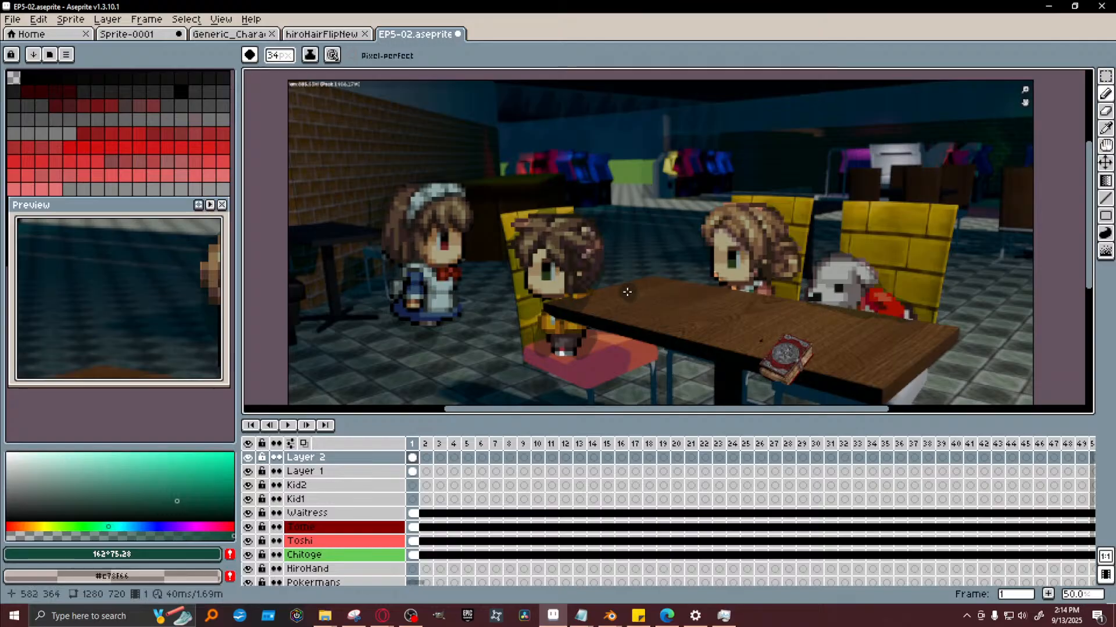
mouse_move(781, 357)
left_mouse_down()
mouse_move(790, 369)
mouse_move(781, 349)
mouse_move(771, 369)
left_mouse_up()
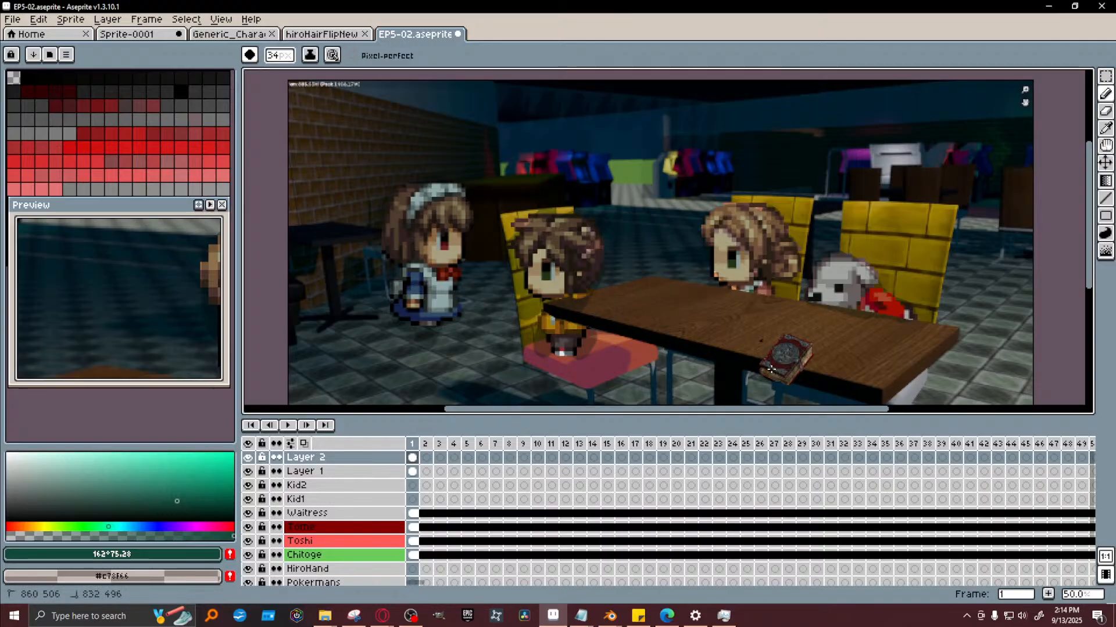
scroll(1072, 307, "down", 1)
scroll(1072, 307, "up", 1)
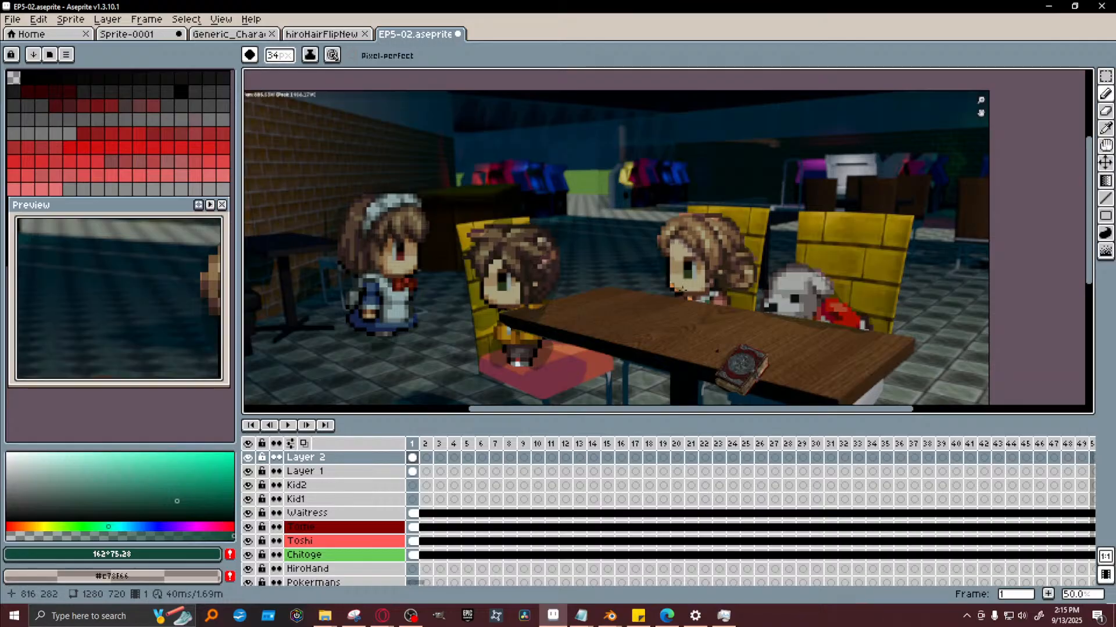
Touch up the dark green shading over the boy at the table on Layer 2 with the 34 px Pencil
left_click_drag(531, 270, 550, 261)
left_click_drag(493, 240, 476, 237)
mouse_move(1091, 248)
left_mouse_down()
mouse_move(1088, 262)
mouse_move(1085, 246)
left_mouse_up()
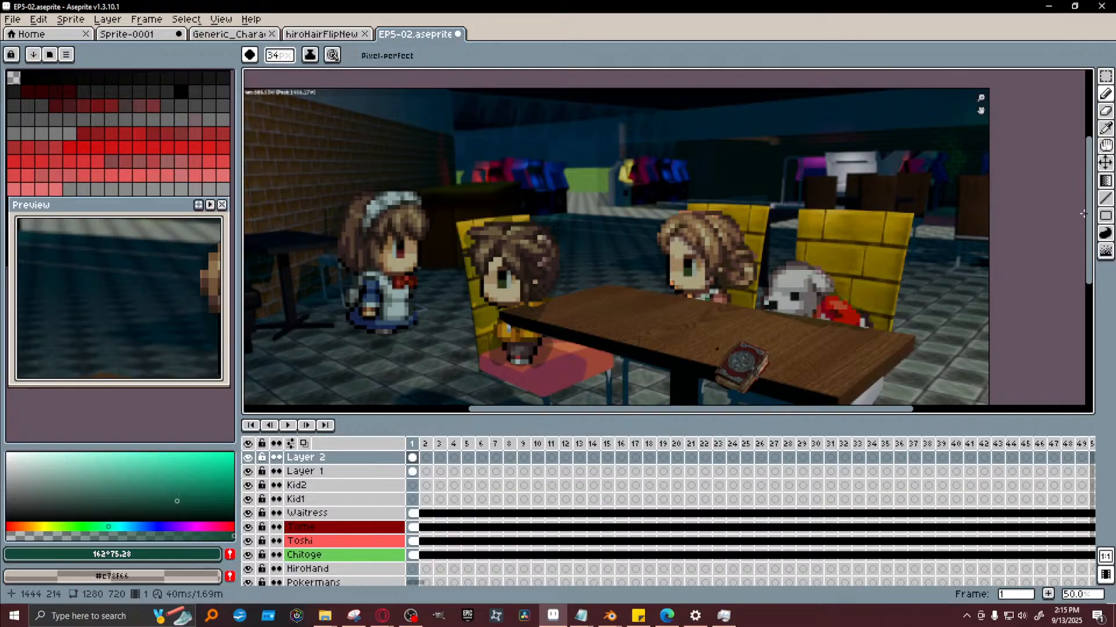
mouse_move(1091, 214)
left_mouse_down()
mouse_move(1084, 240)
mouse_move(1092, 219)
left_mouse_up()
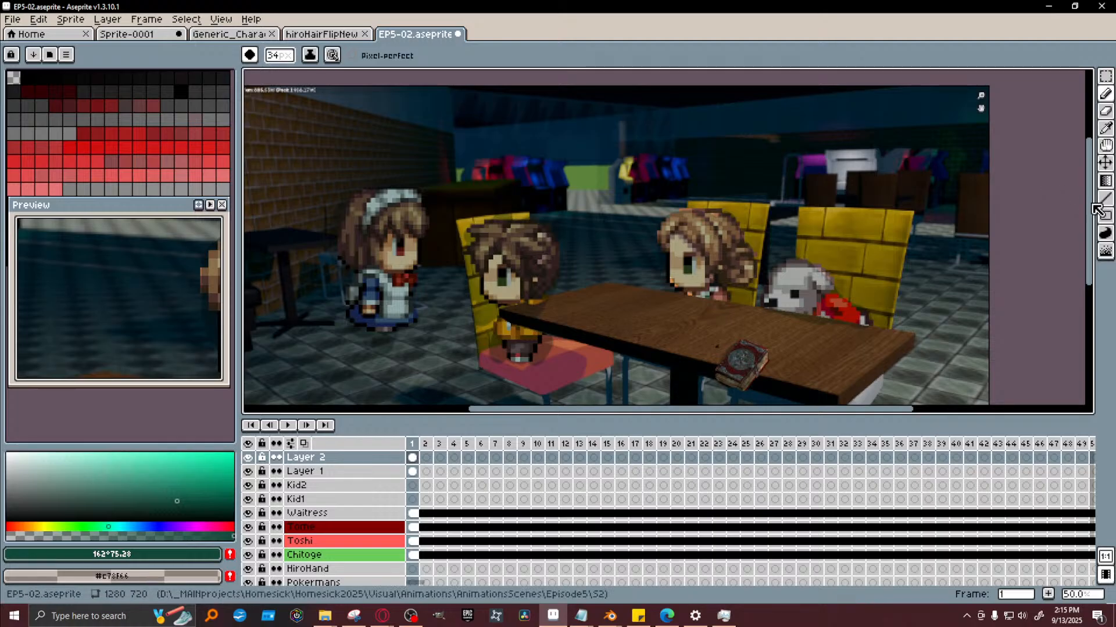
mouse_move(1087, 210)
left_mouse_down()
mouse_move(1085, 272)
mouse_move(1086, 216)
left_mouse_up()
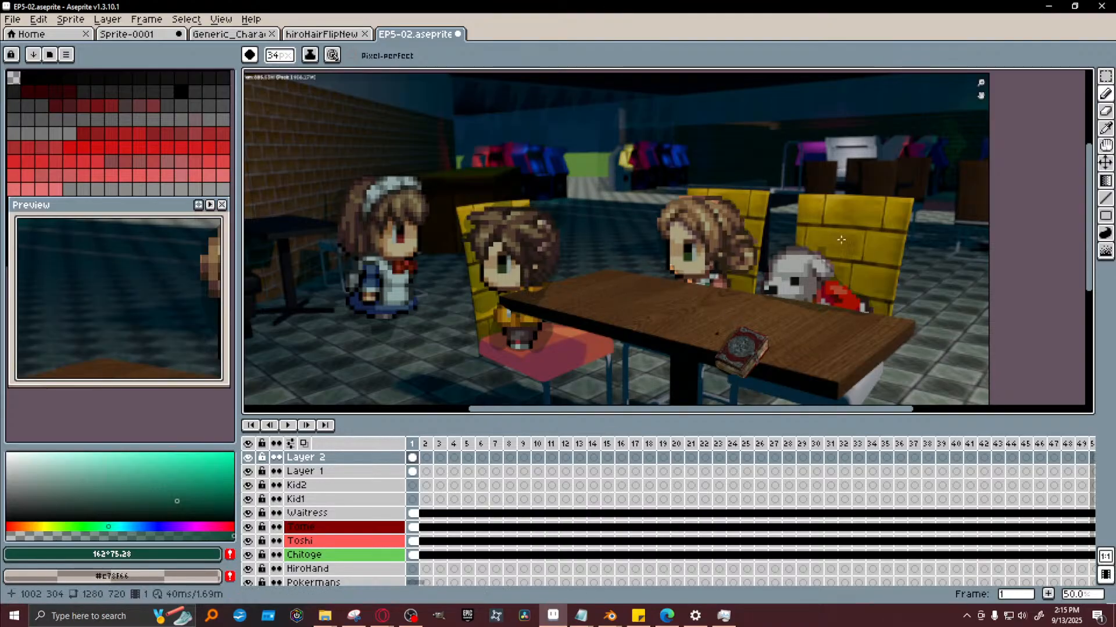
Capture a snip of the whole composited restaurant scene with Snipping Tool and return to Aseprite
key("minus")
left_click_drag(1089, 220, 1090, 232)
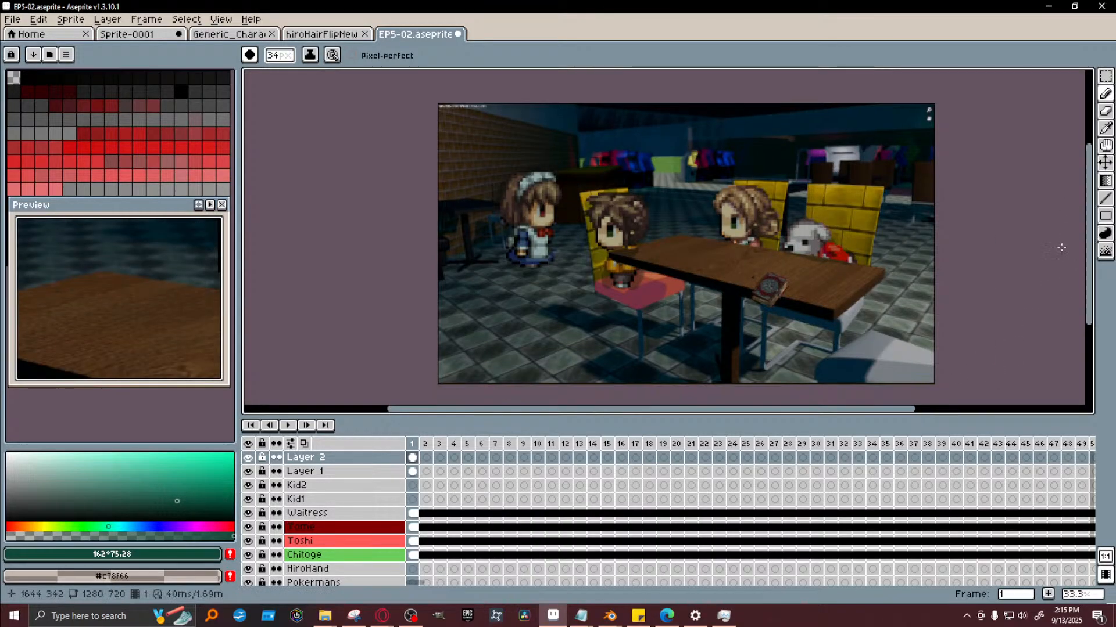
left_click(354, 616)
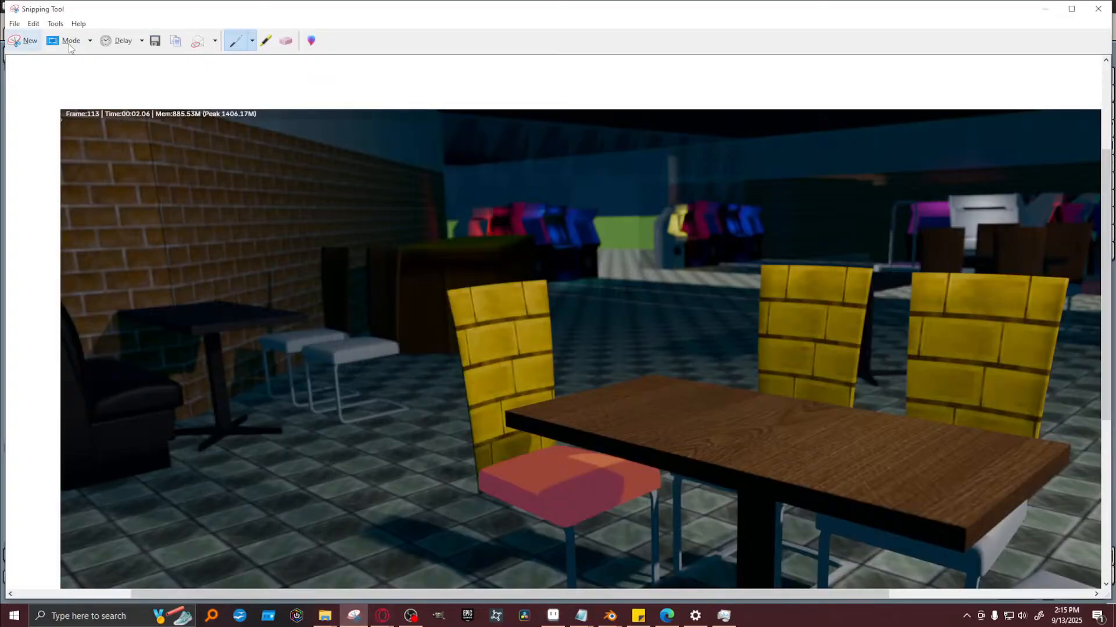
left_click(382, 616)
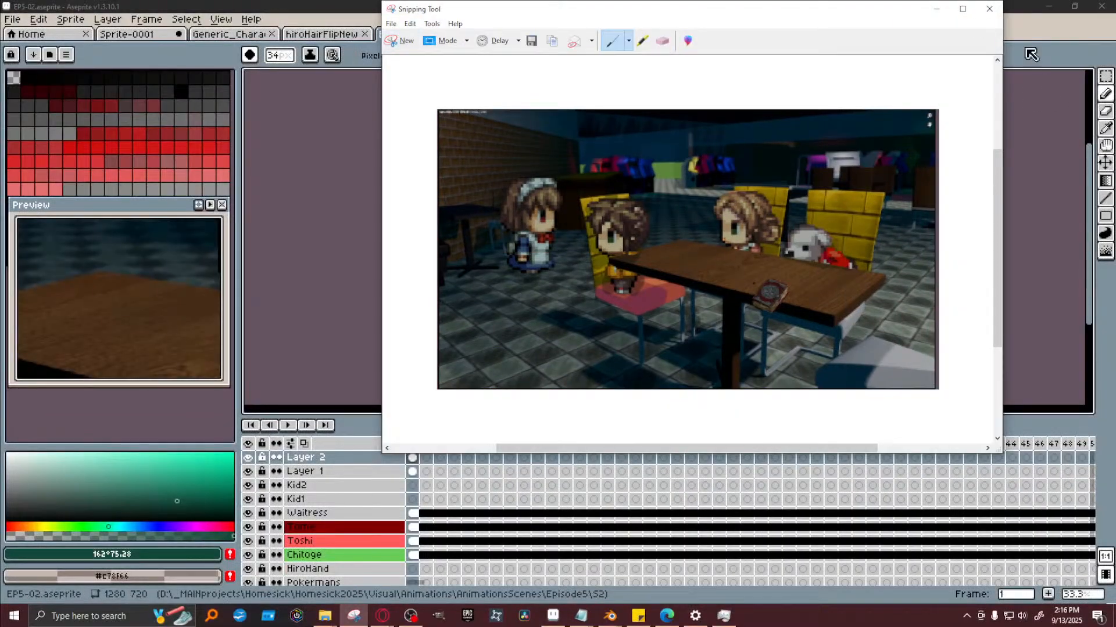
left_click(1032, 54)
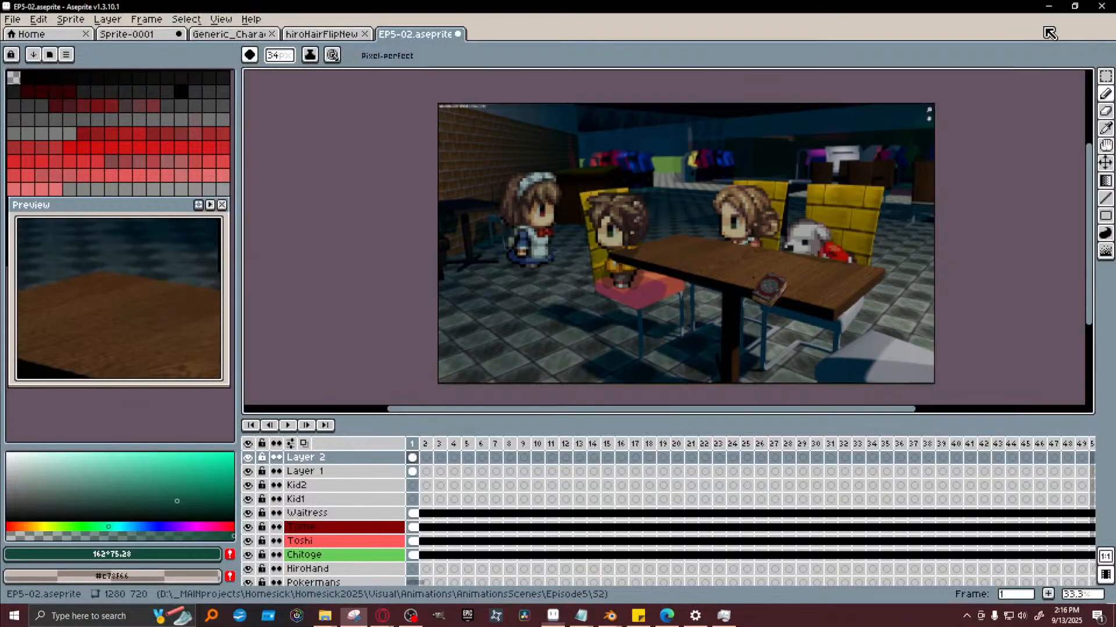
Close EP5-02.aseprite without saving its changes and view the captured scene against the Blender render
left_click(460, 35)
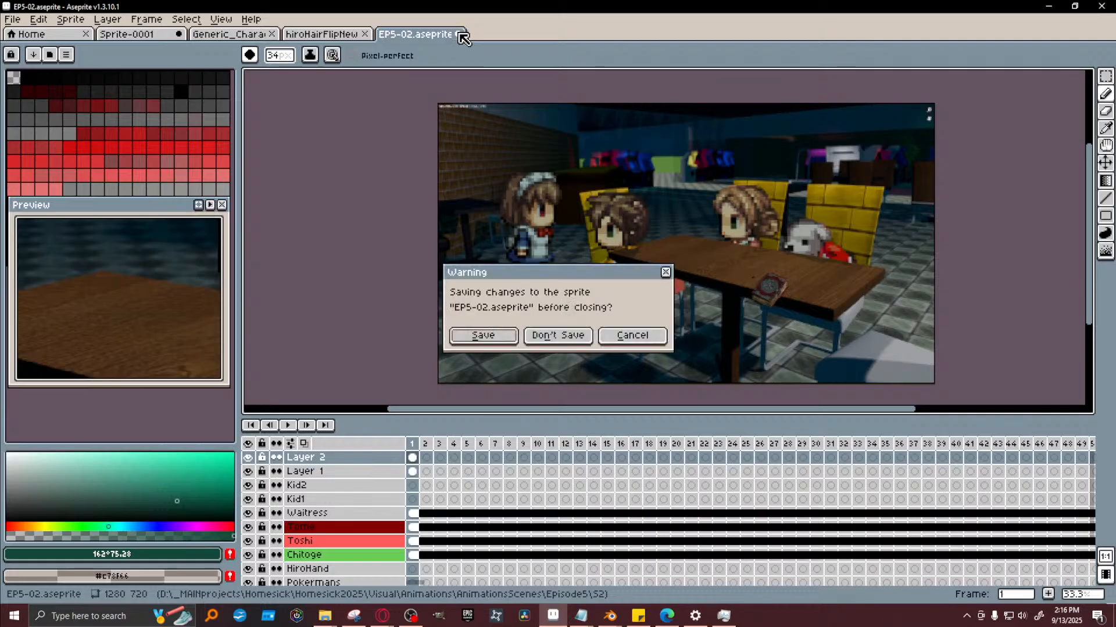
left_click(558, 334)
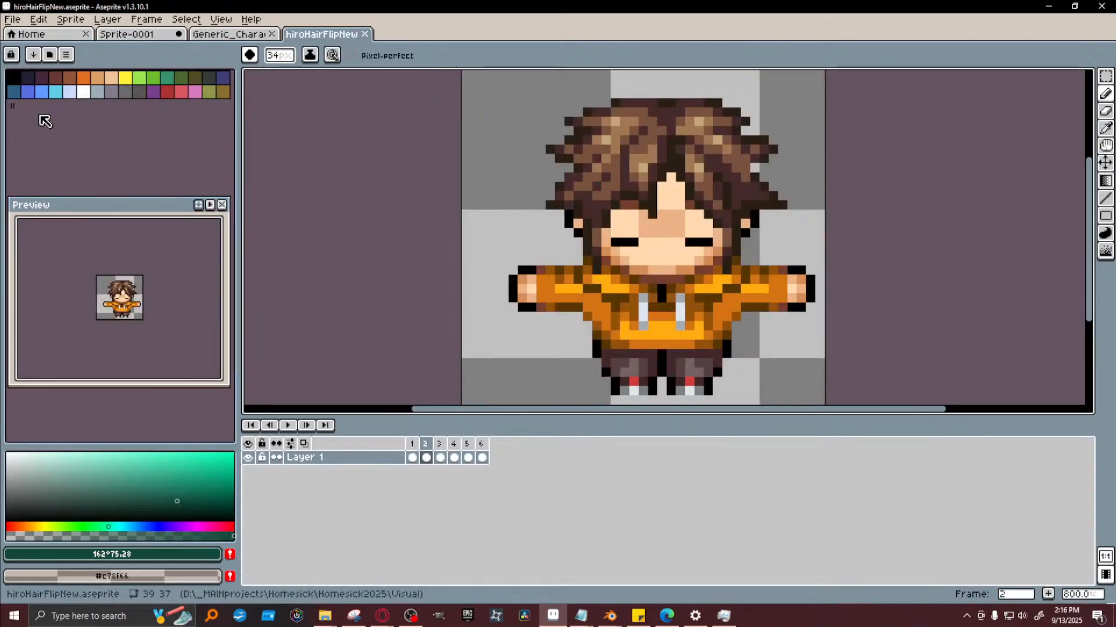
left_click(1049, 6)
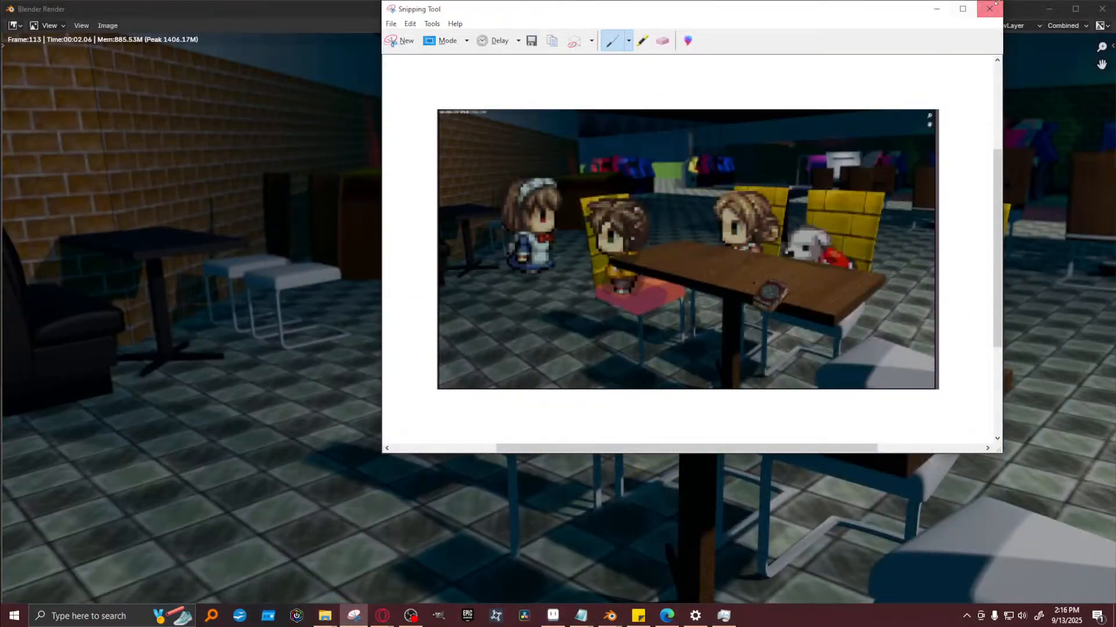
left_click_drag(851, 20, 765, 42)
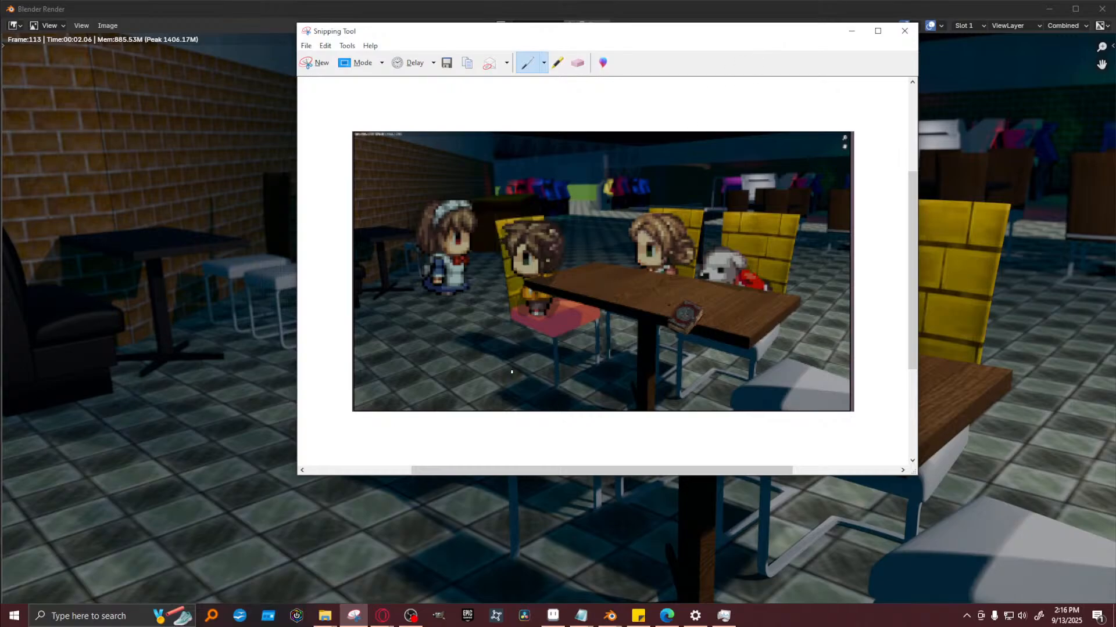
left_click(958, 6)
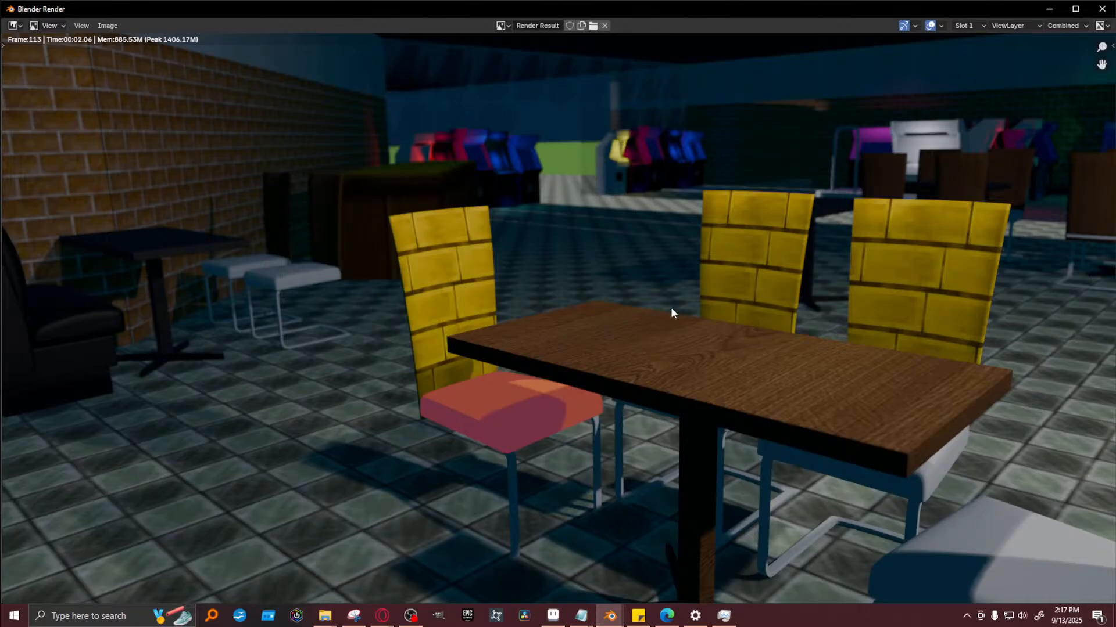
Compare the rendered restaurant frame with the 3D viewport around the brown table and its chairs
scroll(671, 310, "down", 1)
scroll(582, 316, "up", 1)
left_click(1048, 11)
left_click(850, 32)
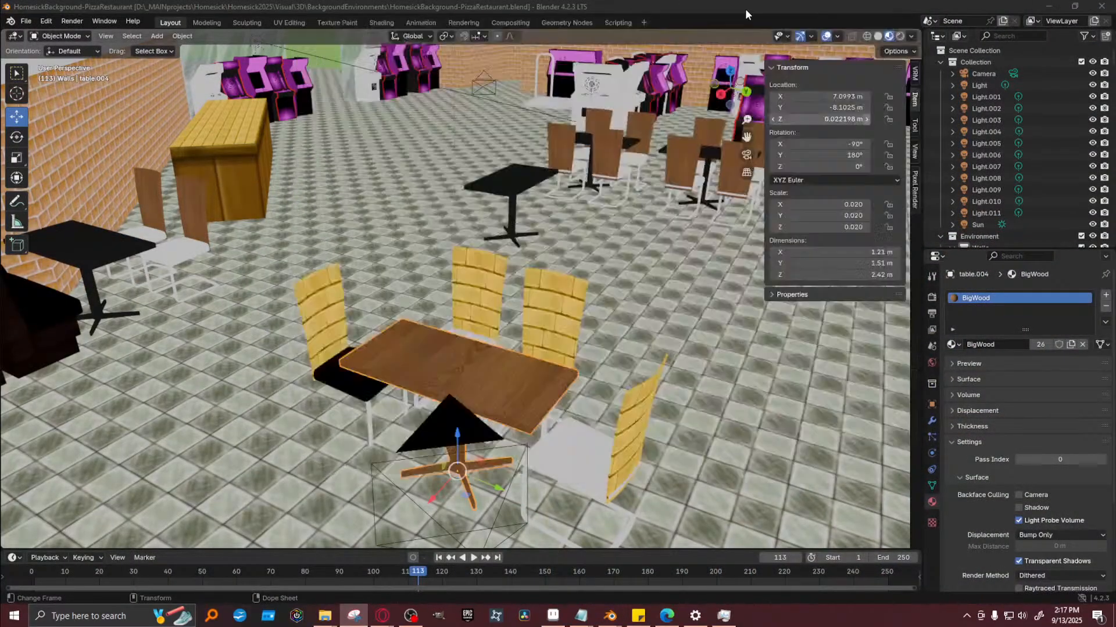
right_click(511, 273)
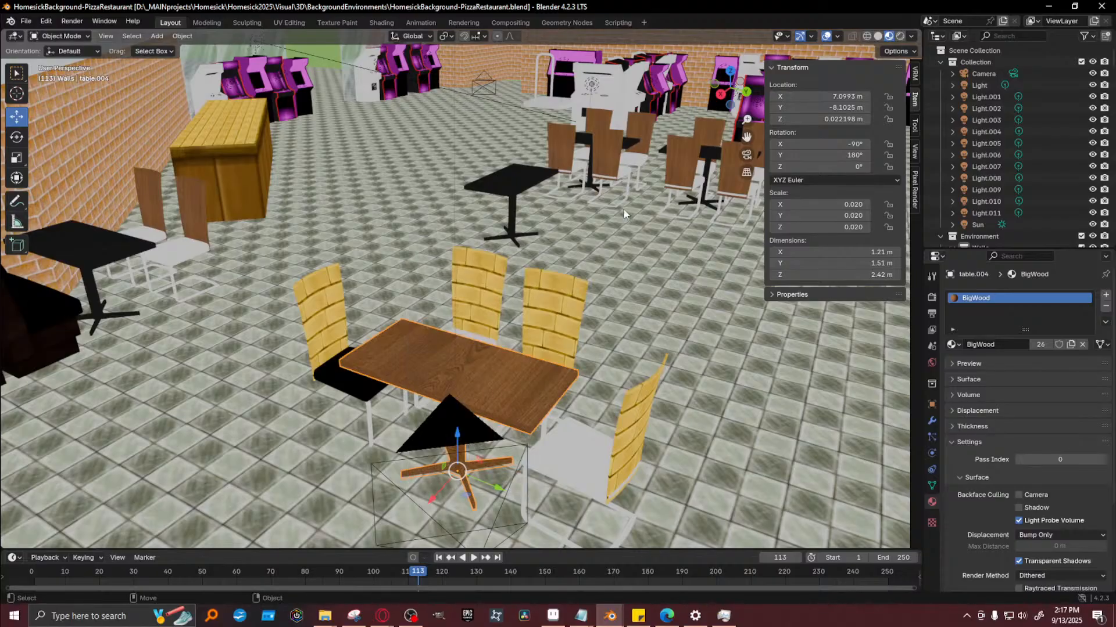
left_click(657, 388)
middle_click_drag(656, 388, 389, 308)
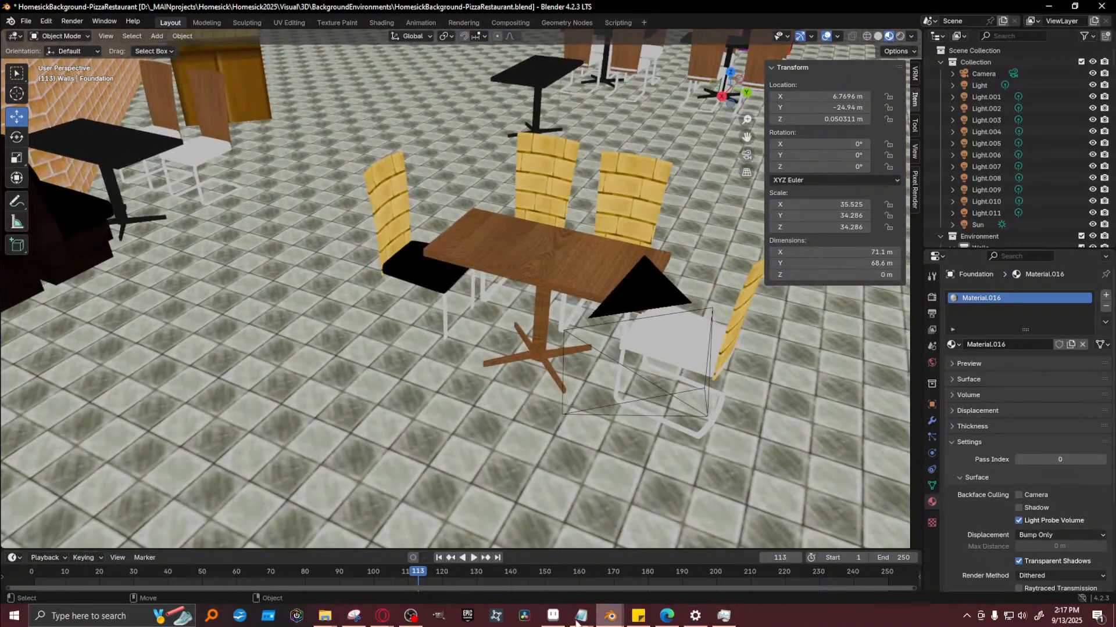
mouse_move(610, 617)
left_click(575, 584)
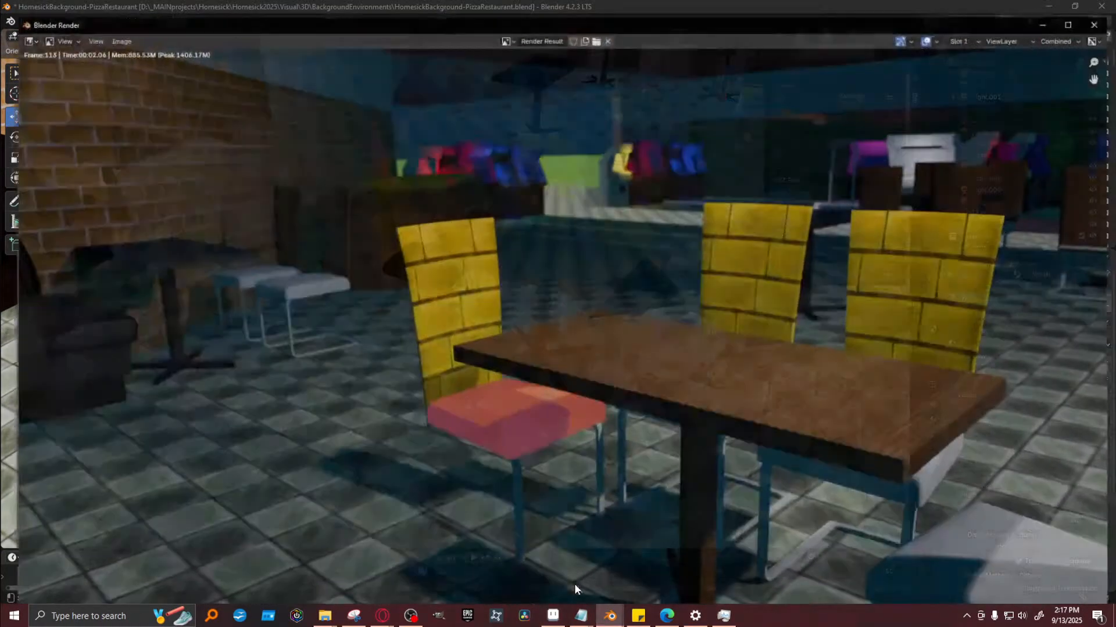
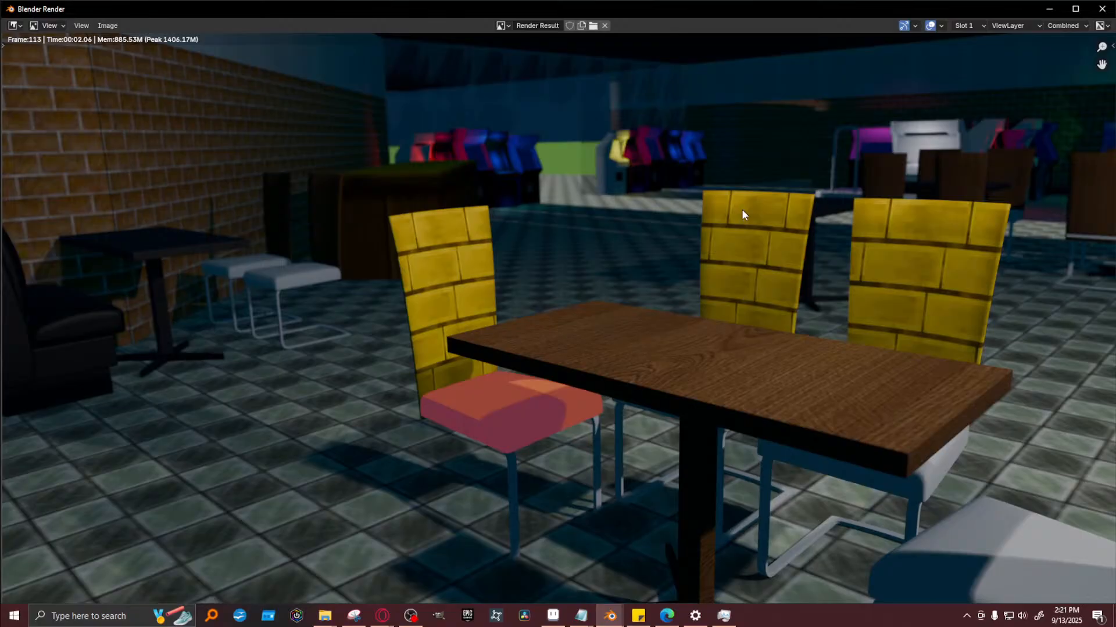
Save the Blender scene under the new file name HomesickBackground-PizzaRestaurant_V2.blend
left_click(1048, 10)
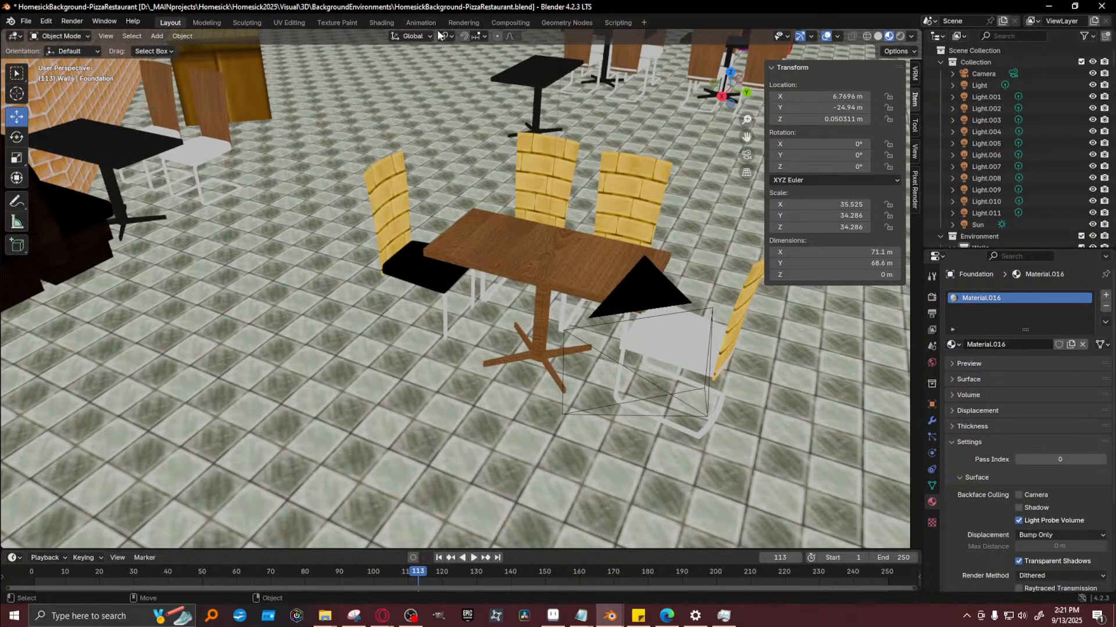
left_click(26, 21)
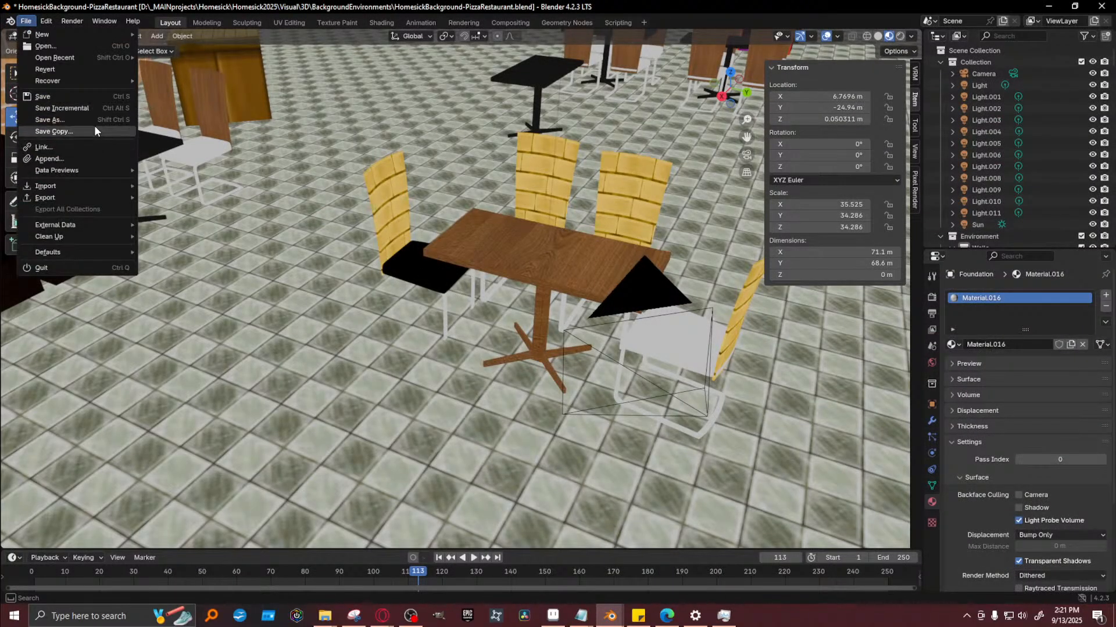
left_click(96, 120)
key("Escape")
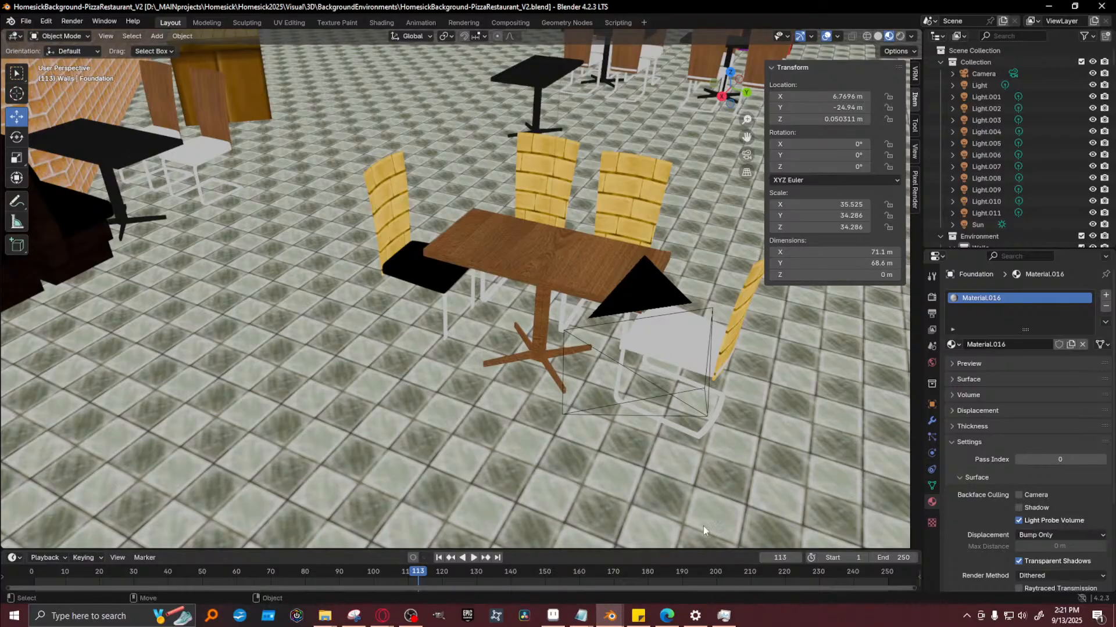
Inspect the WoodFloor and PixelArt_Simple material slots of the black-seated chair and examine its seat in the render
key("F12")
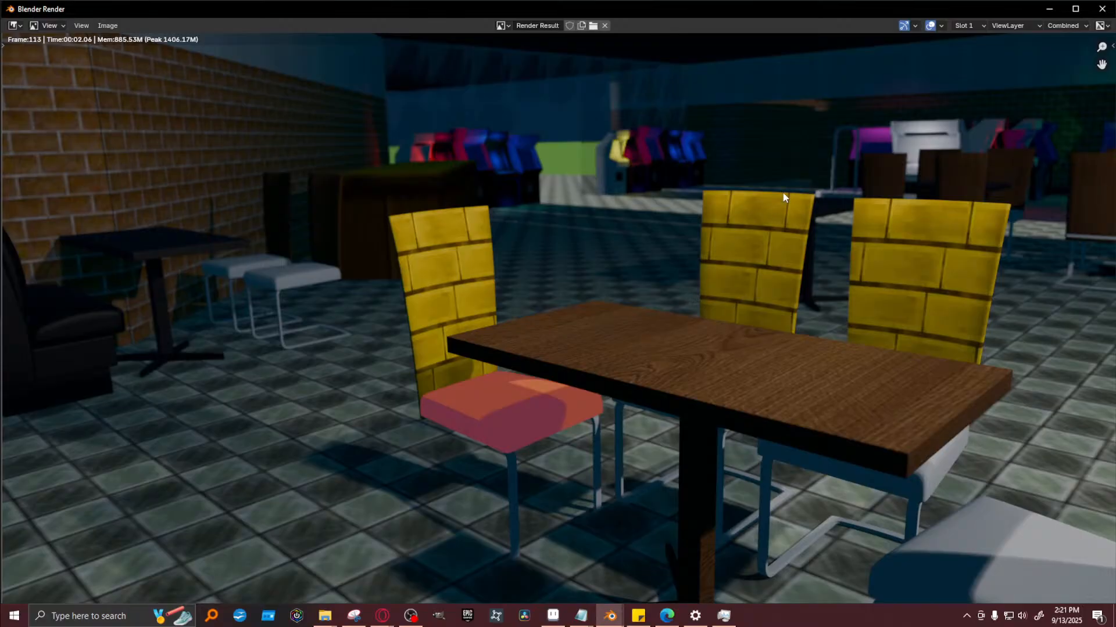
left_click(1050, 9)
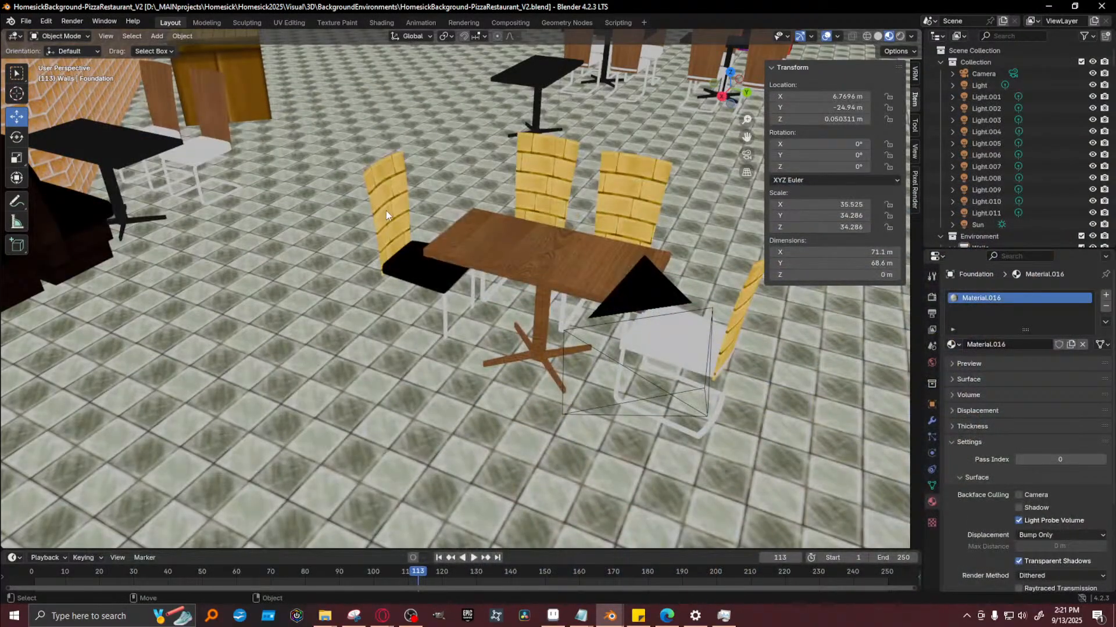
left_click(386, 215)
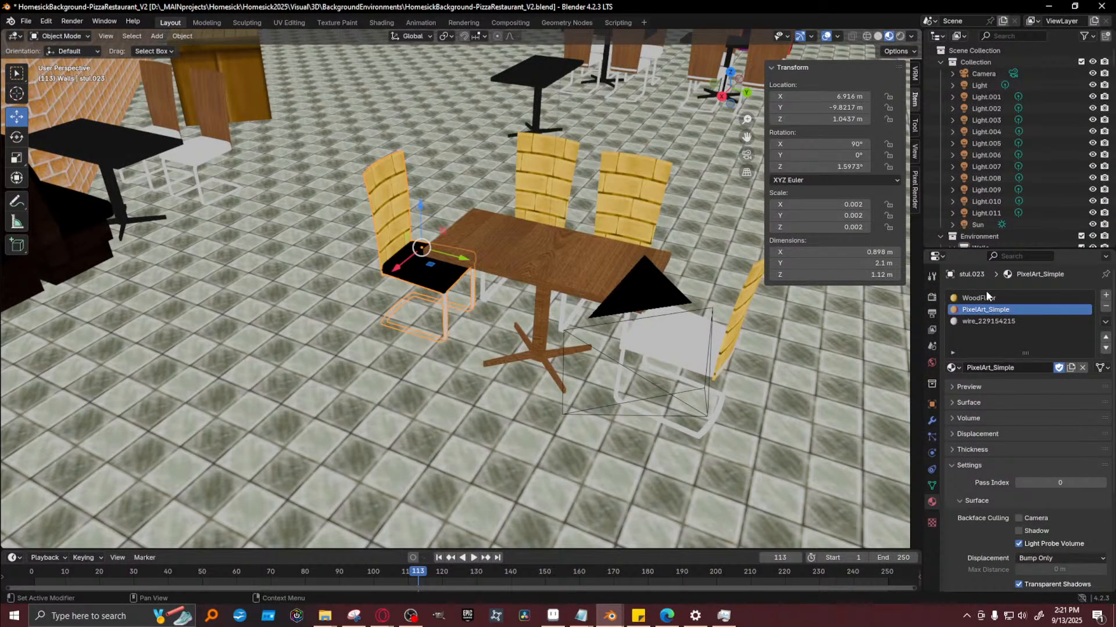
left_click(1028, 299)
left_click(1023, 310)
key("F12")
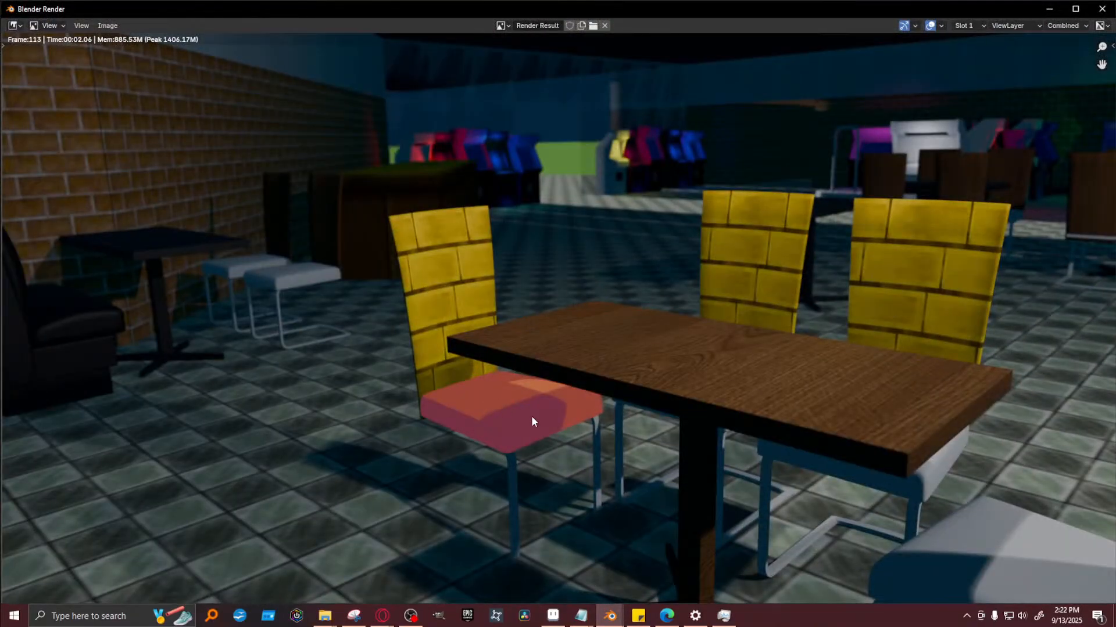
key("Escape")
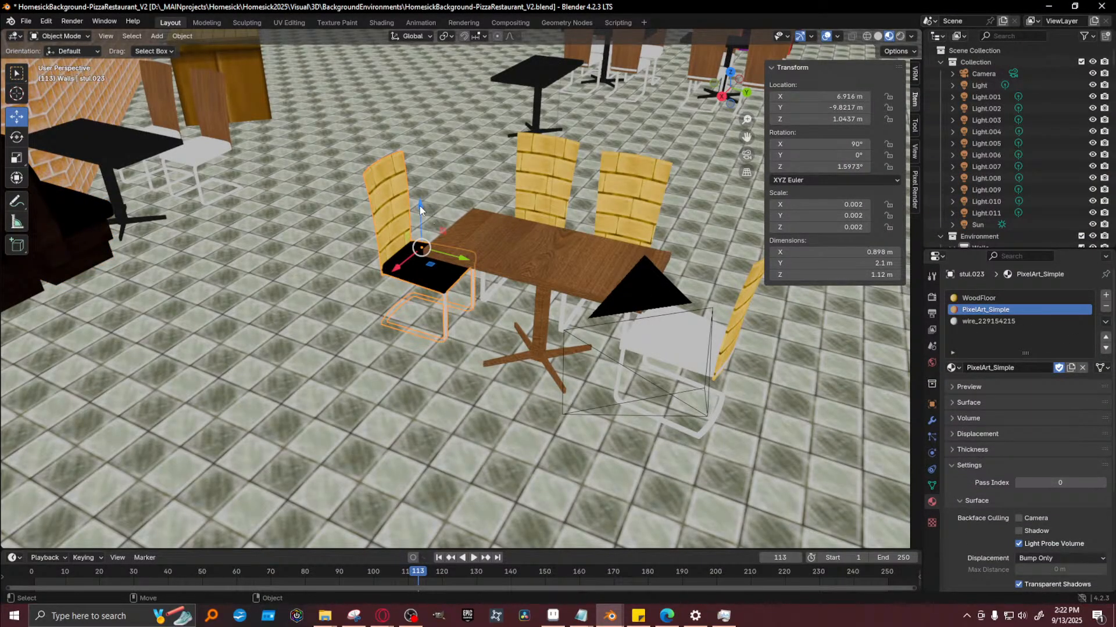
Raise the black-seated chair to Z 1.1018 m and assign M_Chair to its PixelArt_Simple slot after trying Knob
left_click_drag(419, 209, 418, 197)
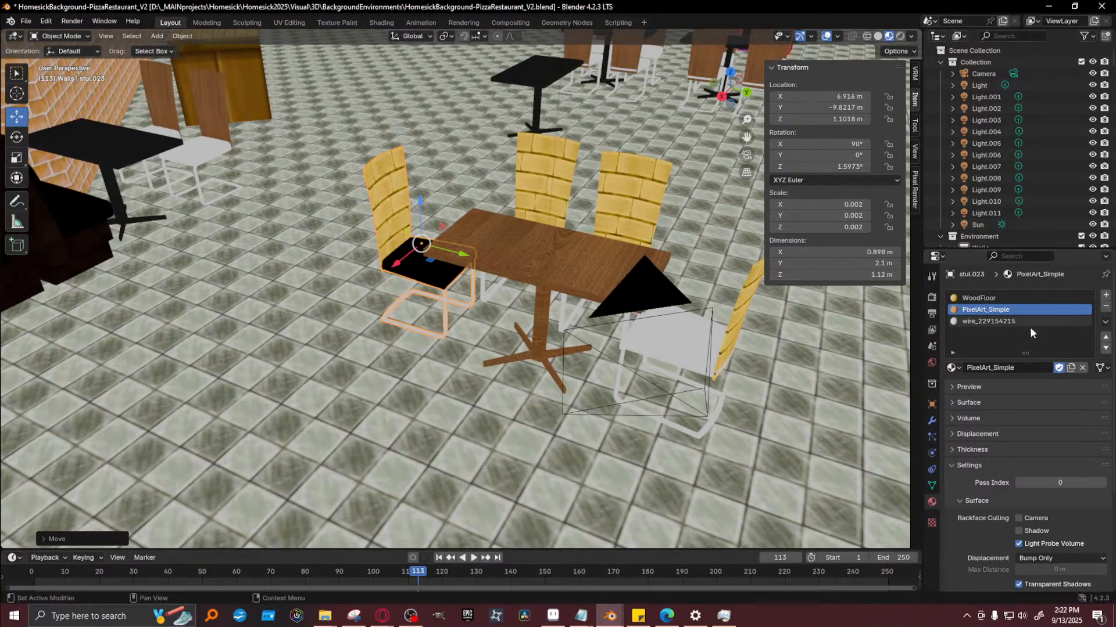
left_click(953, 368)
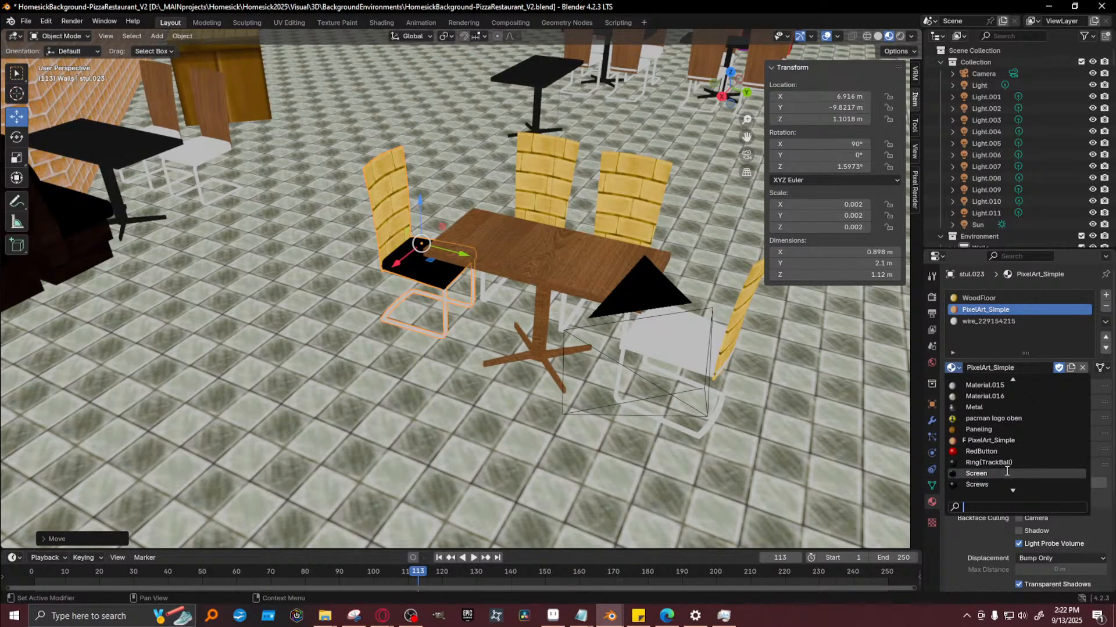
scroll(1007, 471, "down", 10)
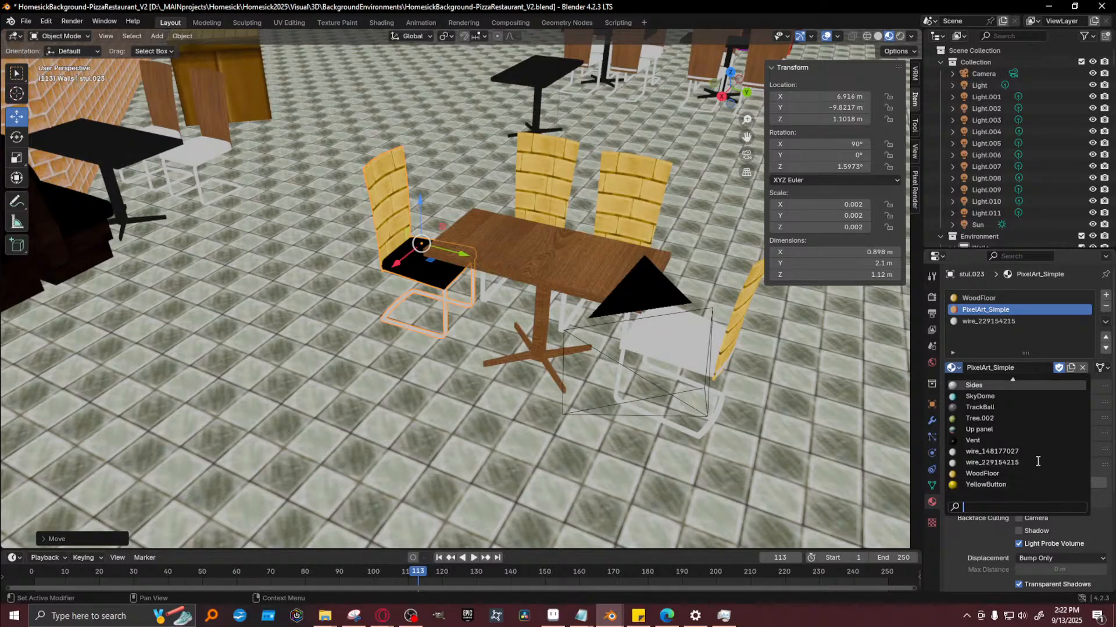
scroll(1037, 461, "up", 15)
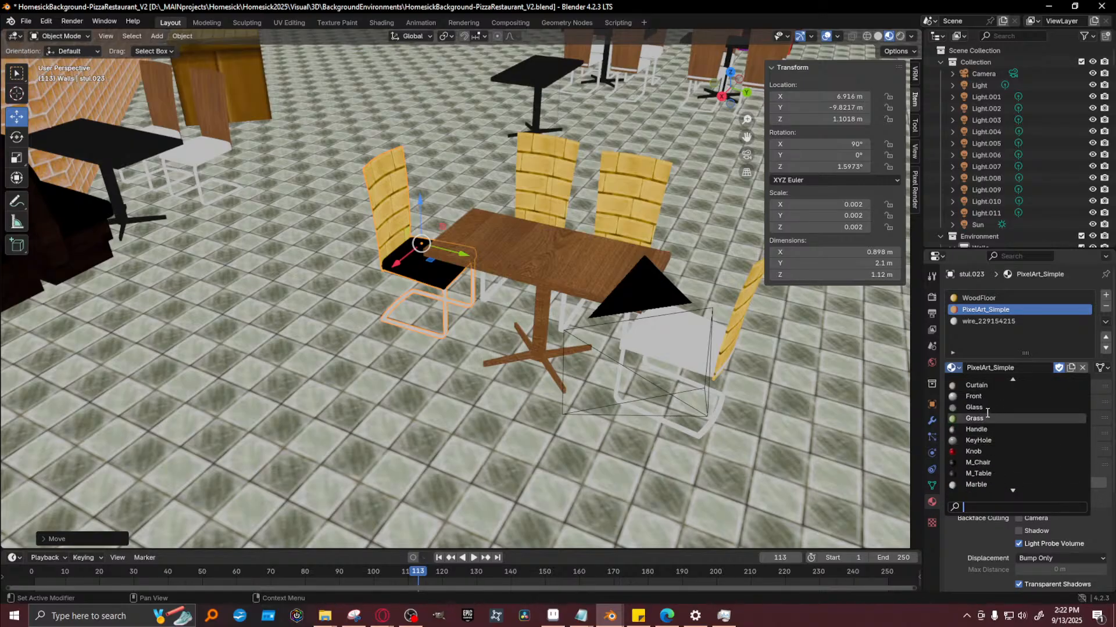
left_click(982, 452)
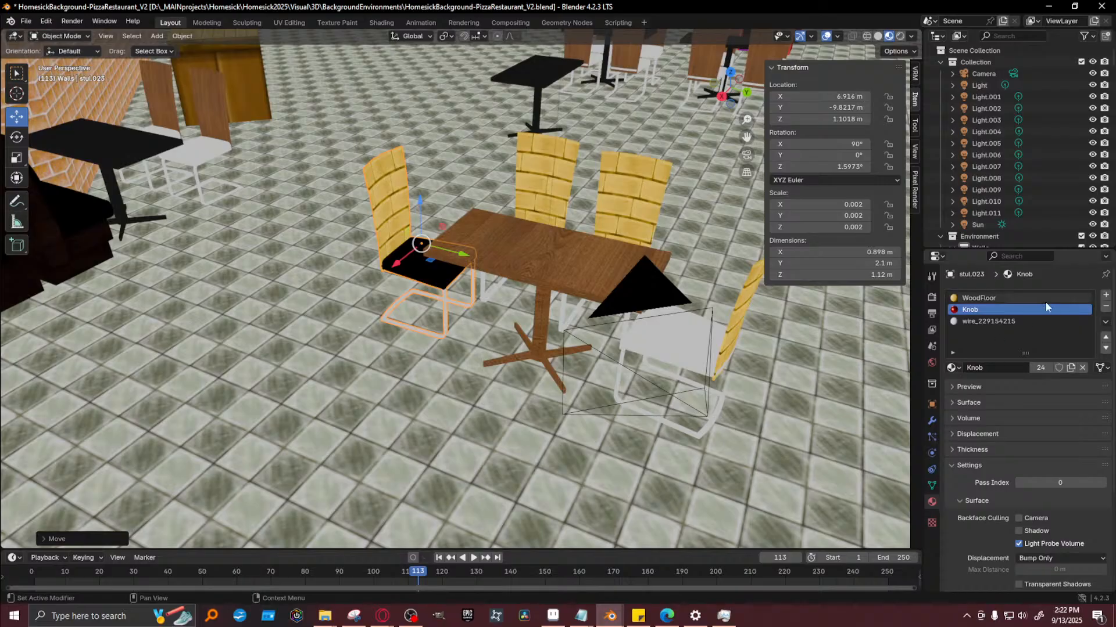
left_click(953, 367)
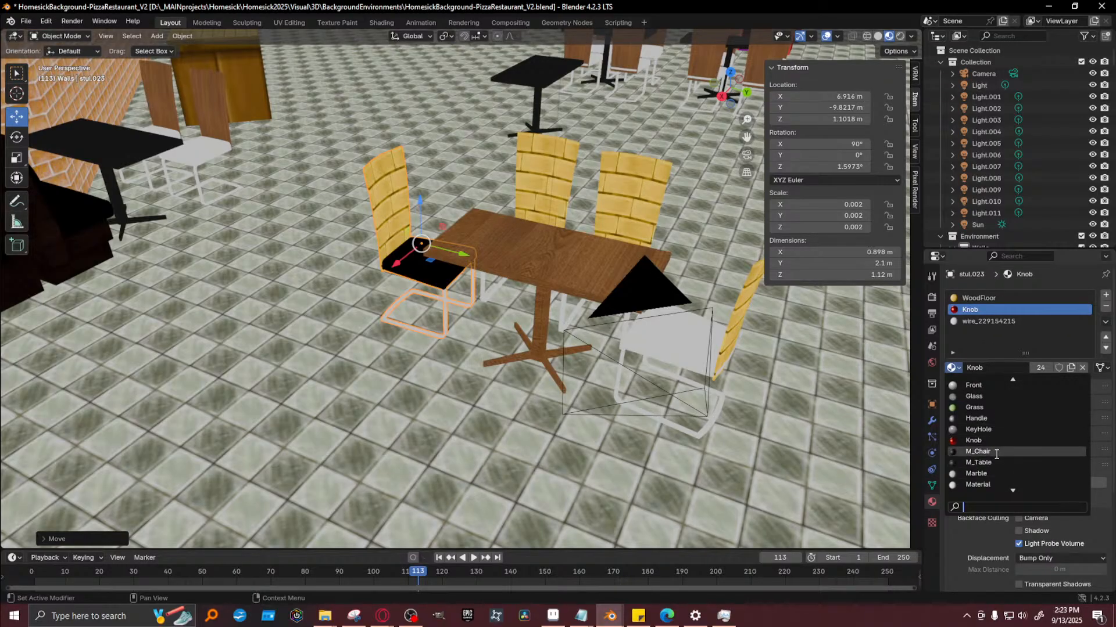
left_click(996, 441)
Browse replacement materials for the black-seated chair's WoodFloor slot and check which material the brown table uses
left_click(1003, 320)
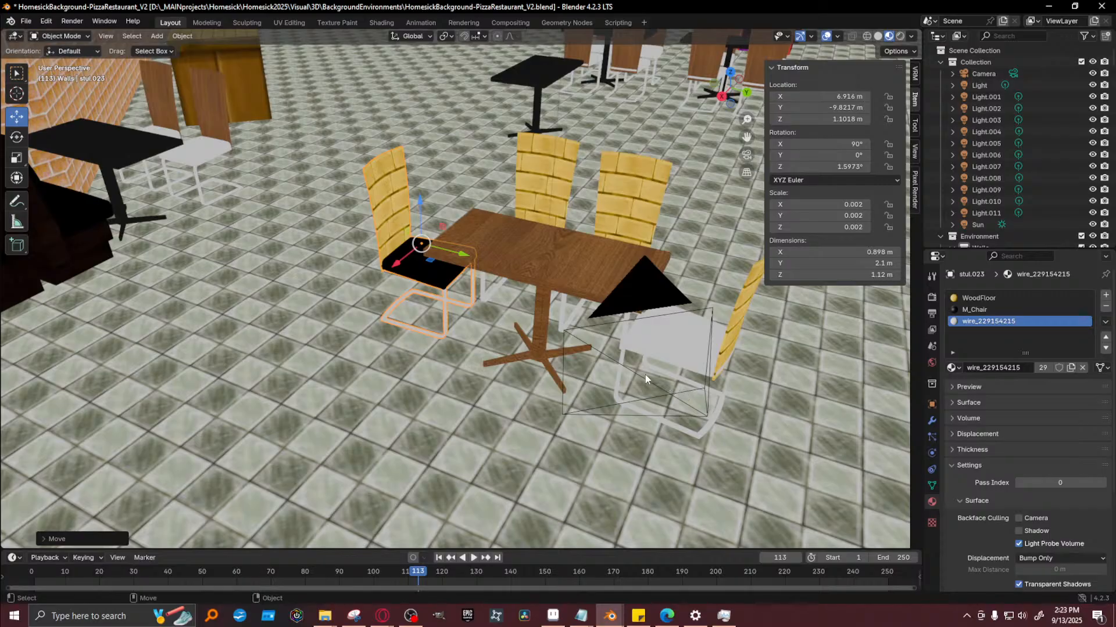
left_click(1005, 298)
left_click(954, 368)
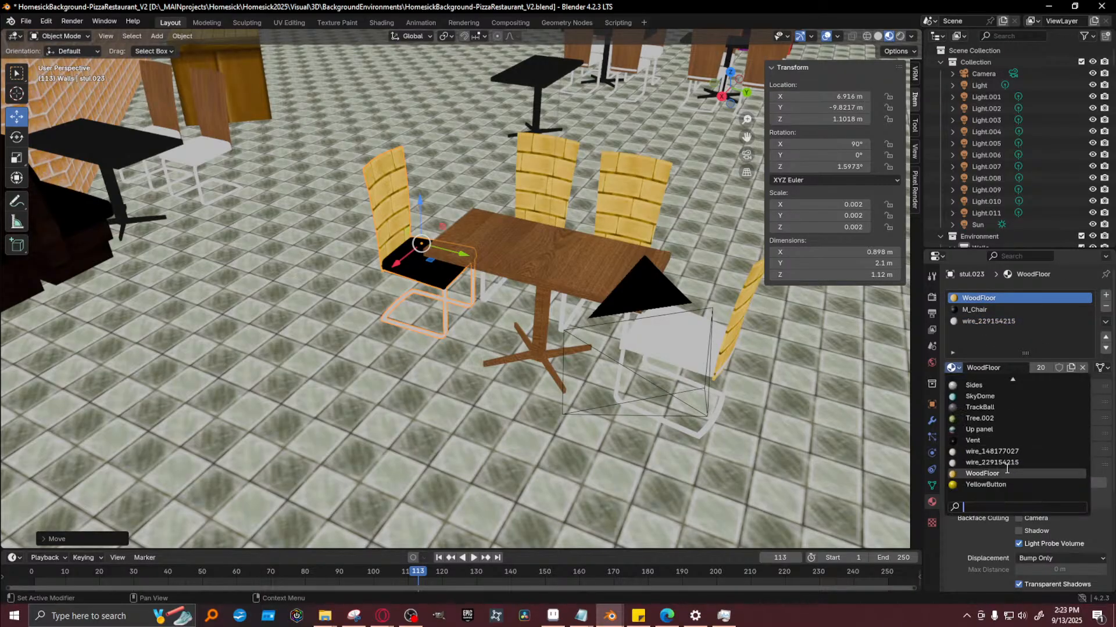
scroll(994, 417, "up", 5)
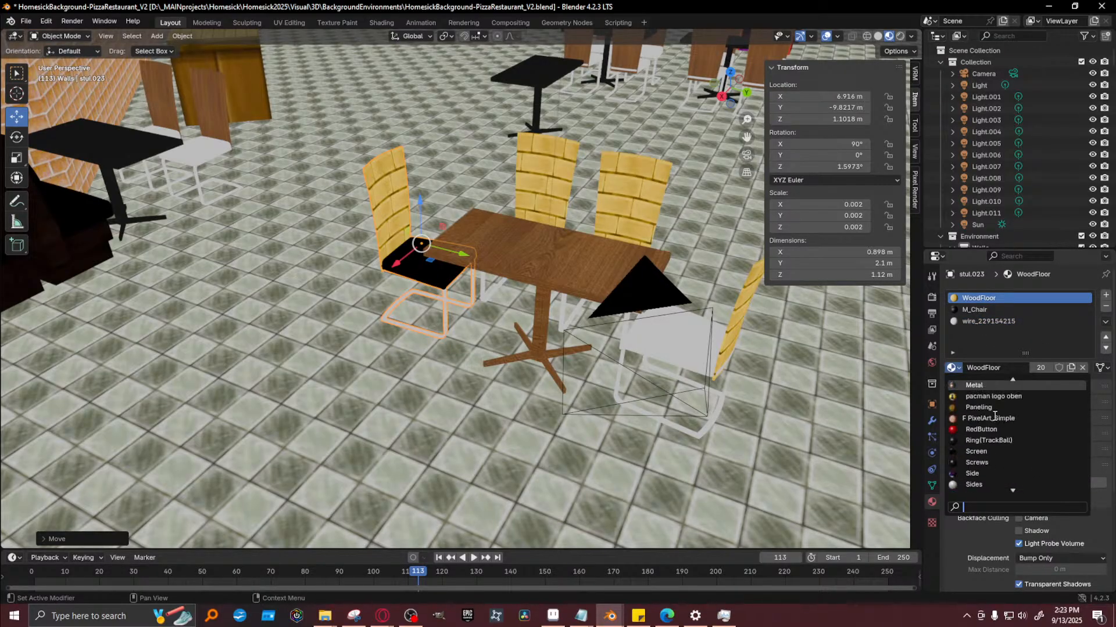
left_click(547, 266)
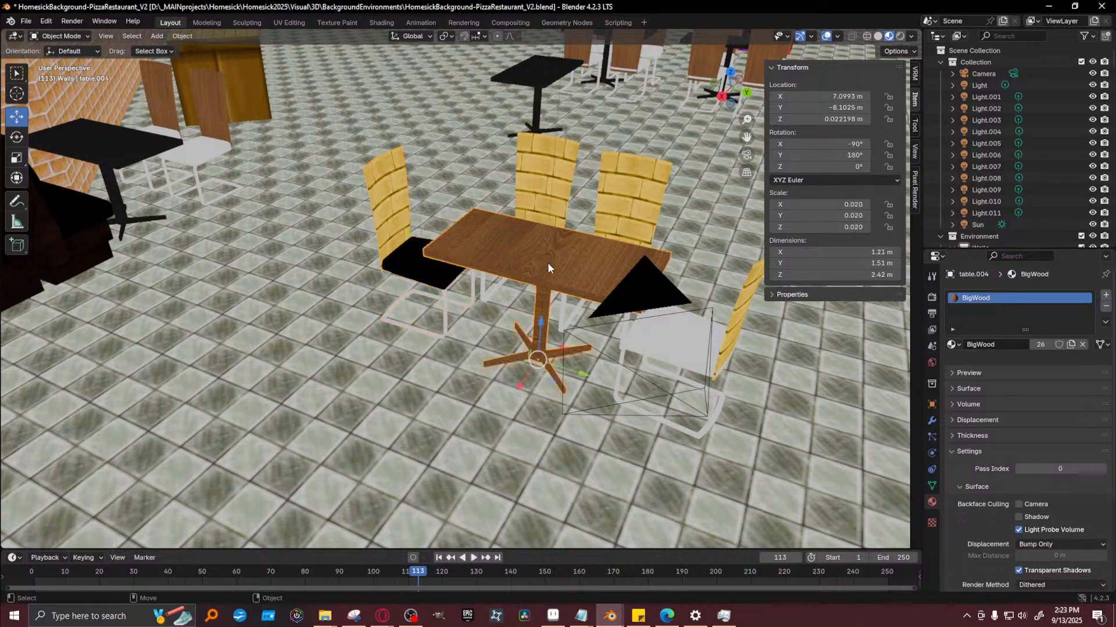
left_click(393, 234)
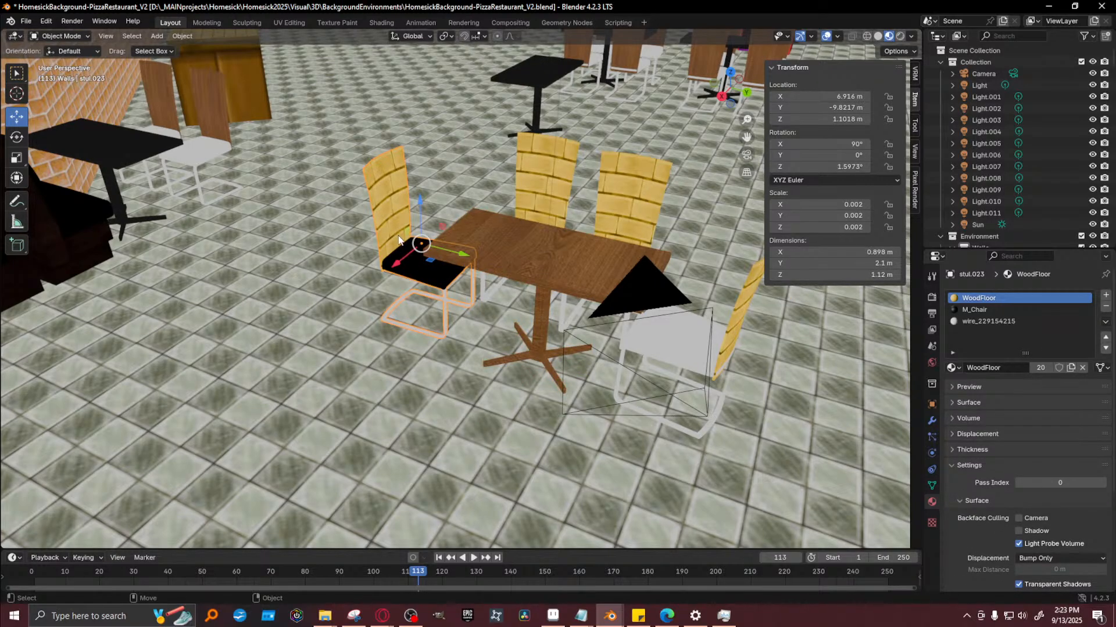
Assign the BigWood material to the WoodFloor slot of the black-seated chair so its backrest matches the brown table
left_click(959, 370)
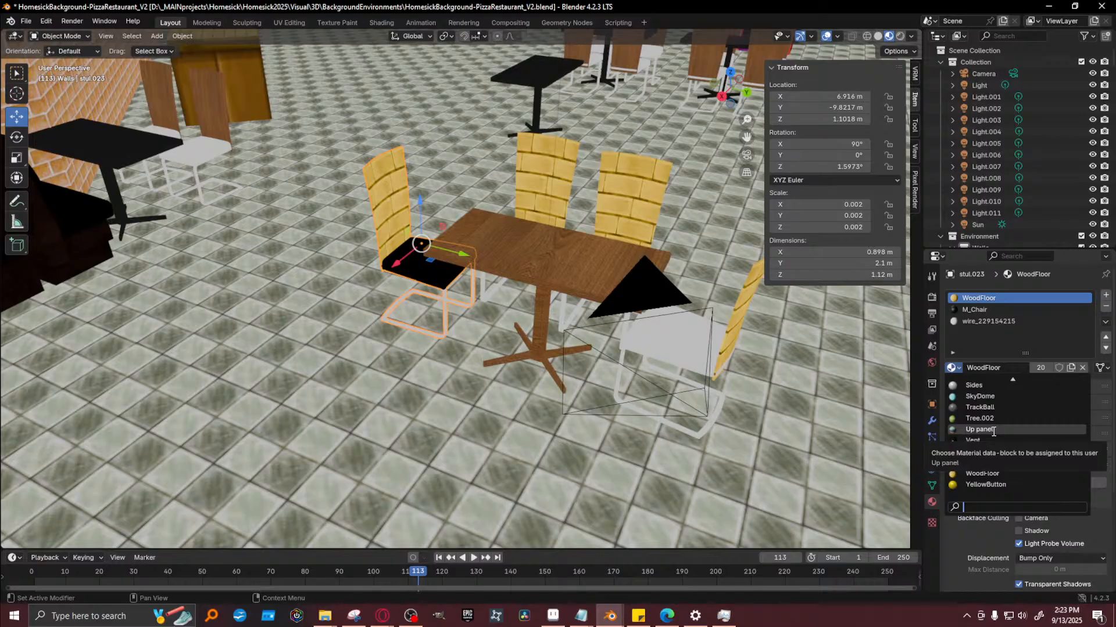
type("w")
key("Down")
key("Down")
key("Down")
key("Return")
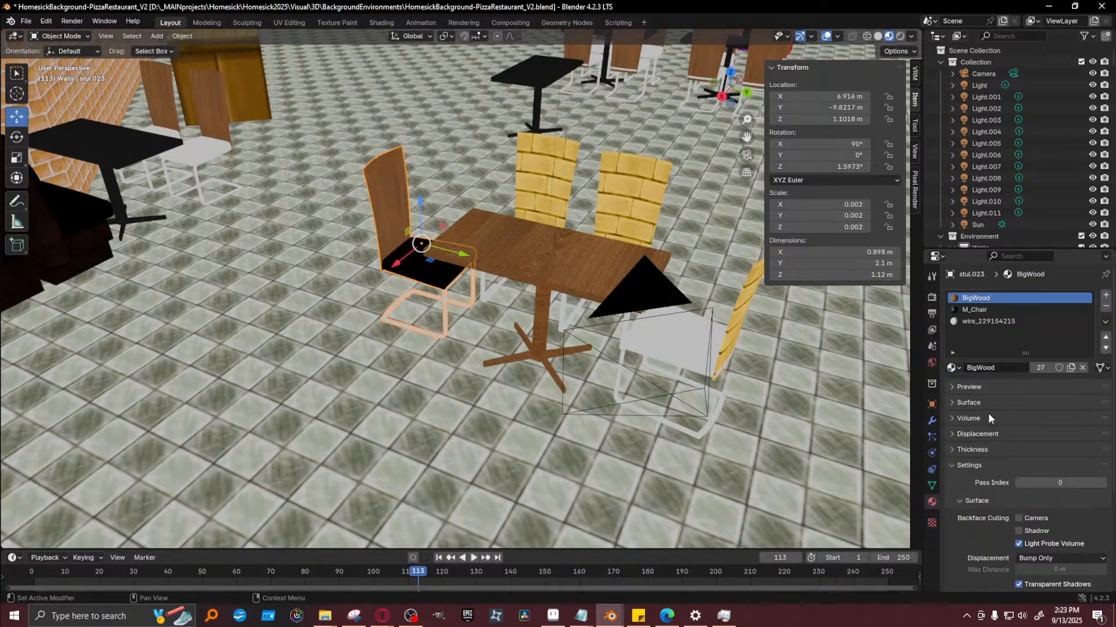
Assign M_Chair to the wire_148177027 slot of the chair behind the brown table, nearest the black-seated chair
left_click(552, 291)
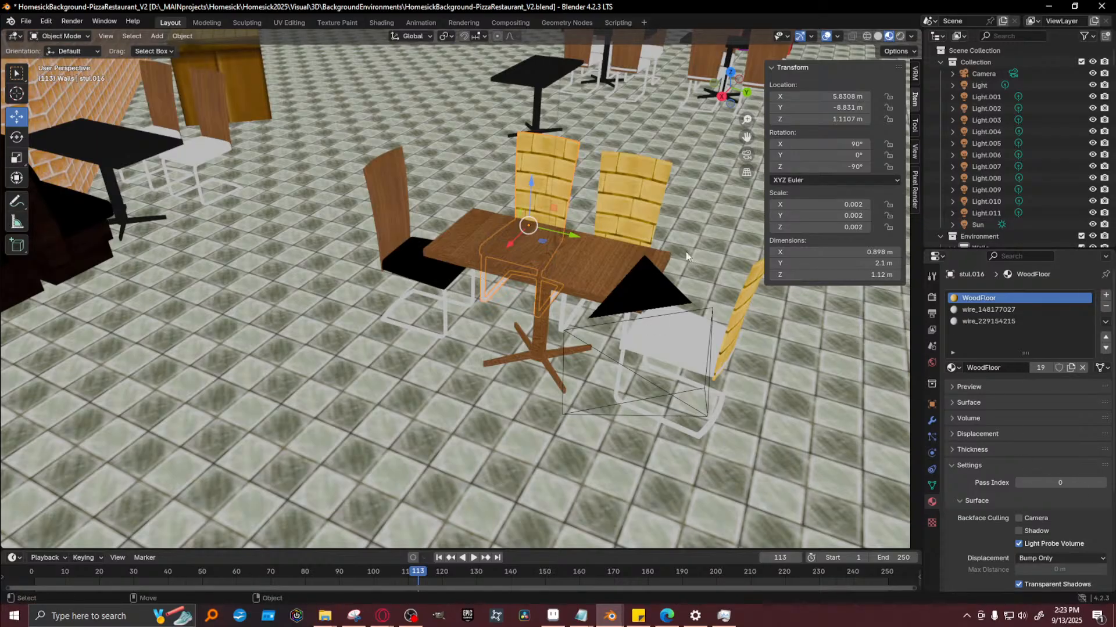
left_click(981, 312)
left_click(955, 368)
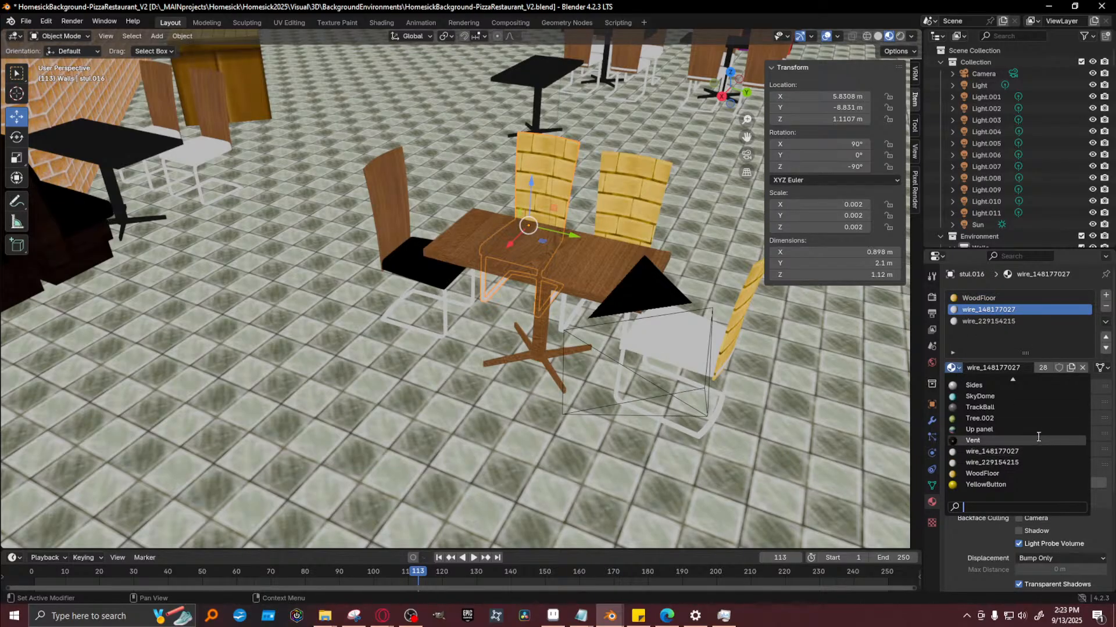
type("cha")
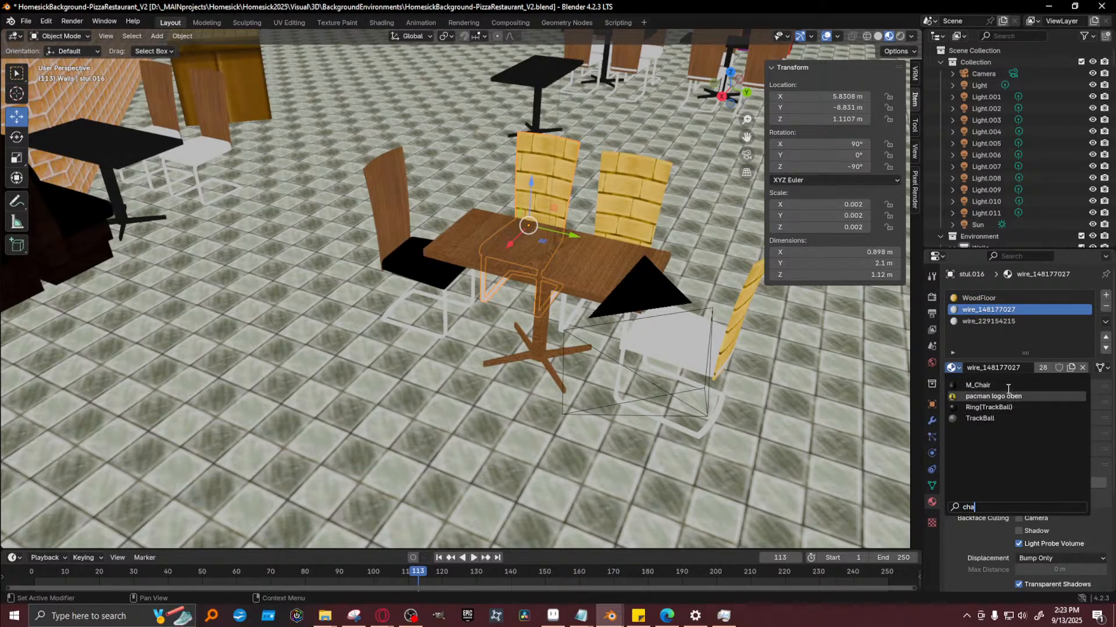
left_click(1005, 385)
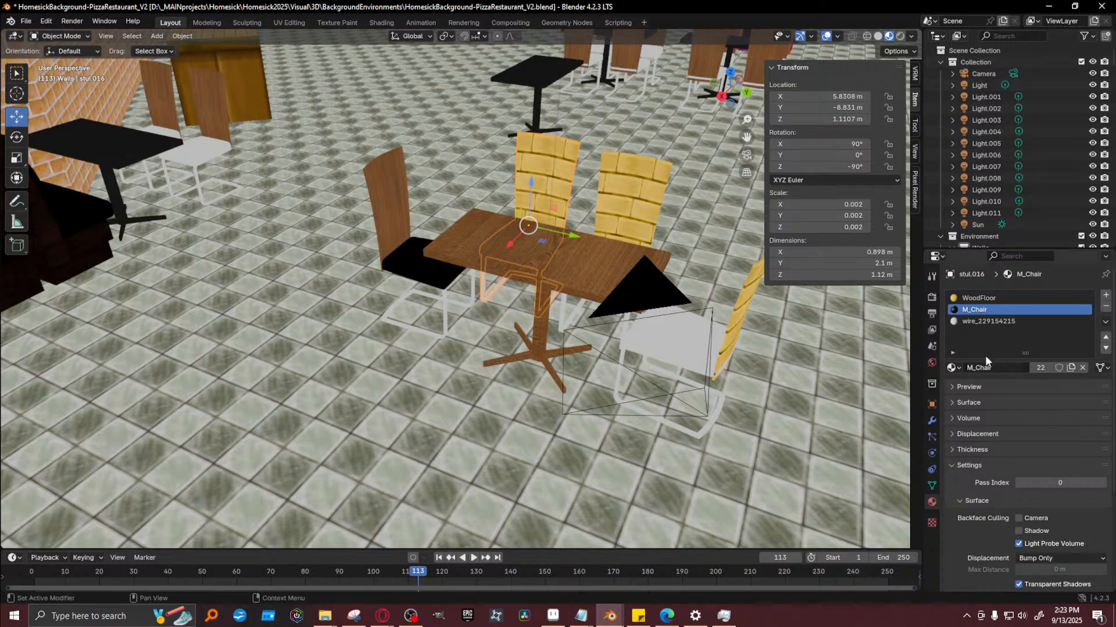
Replace WoodFloor with BigWood on the same chair's backrest
left_click(981, 298)
left_click(973, 368)
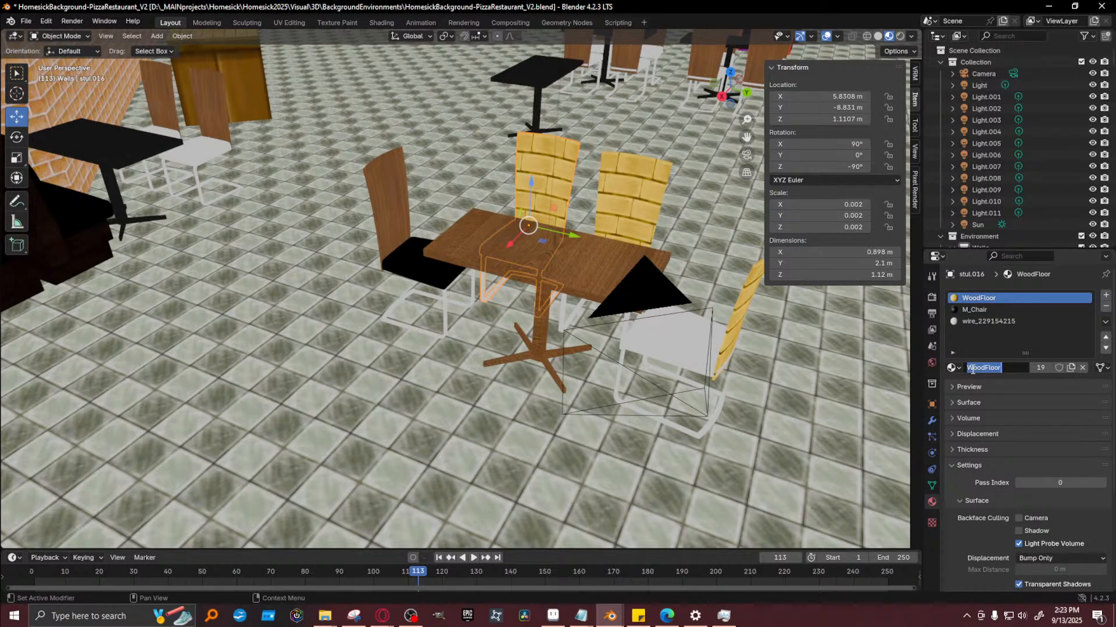
type("big")
key("Escape")
left_click(951, 370)
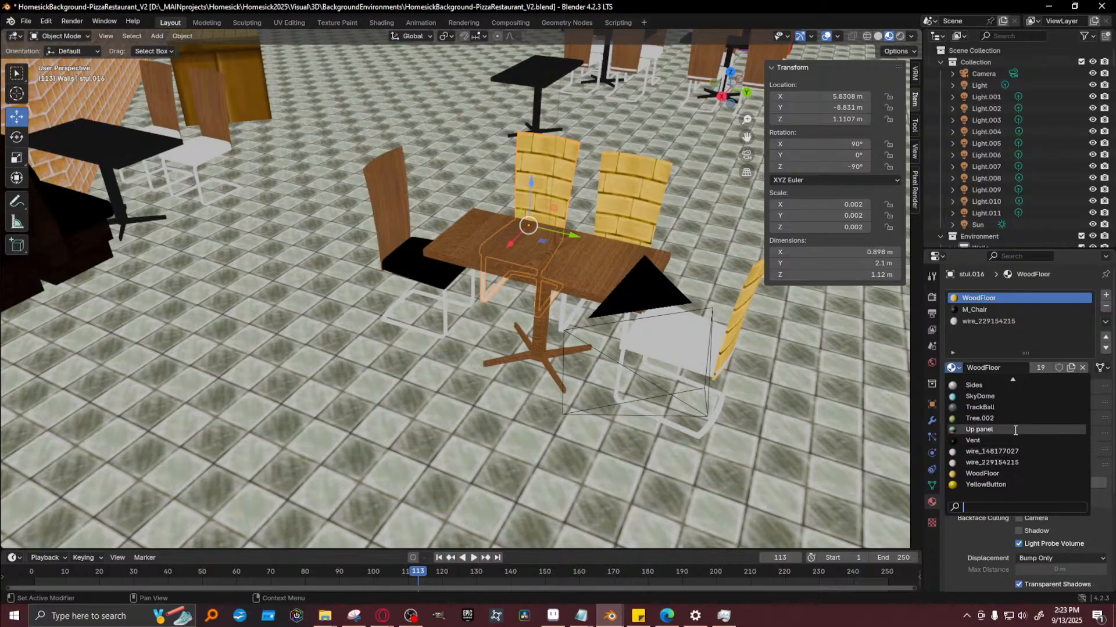
scroll(1015, 430, "up", 5)
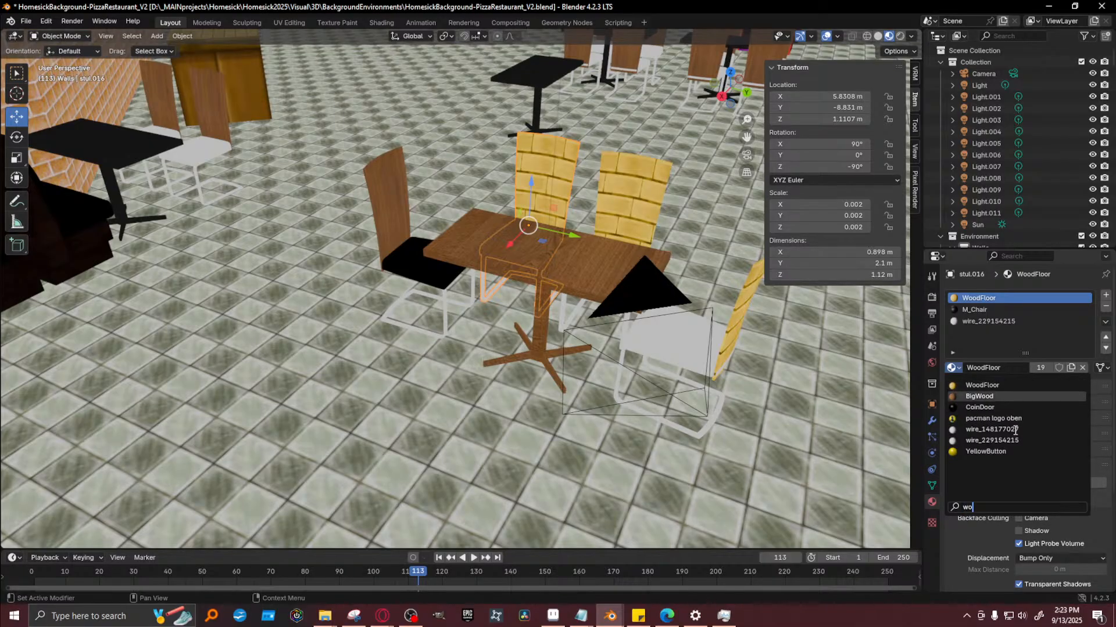
left_click(1014, 429)
Assign M_Chair to the wire_148177027 slot of the second chair behind the brown table, the one with the yellow backrest
left_click(639, 216)
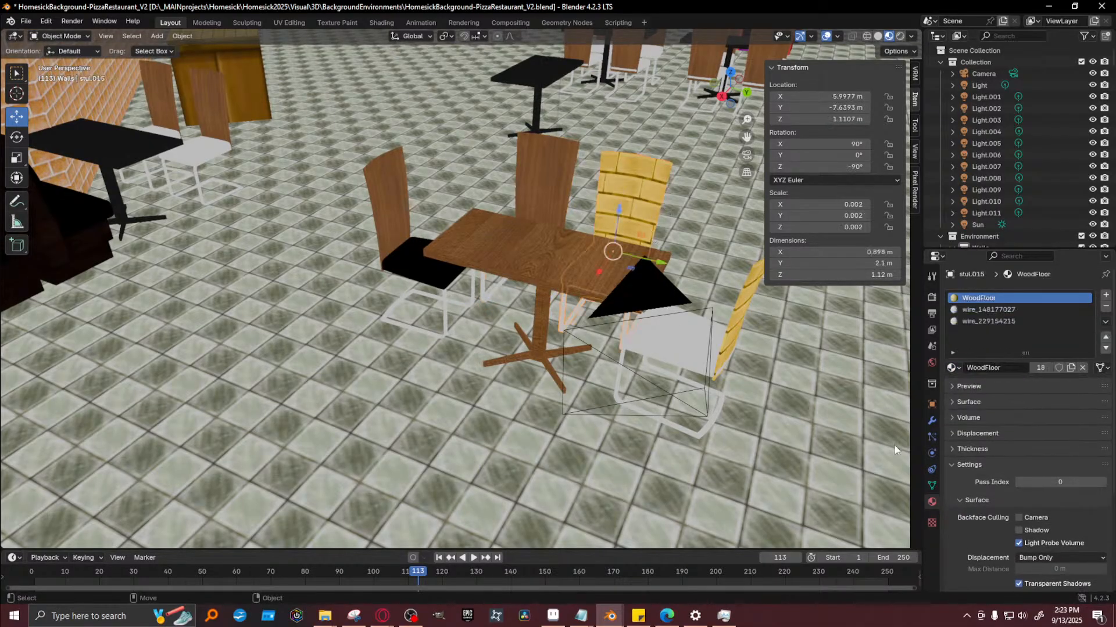
left_click(976, 309)
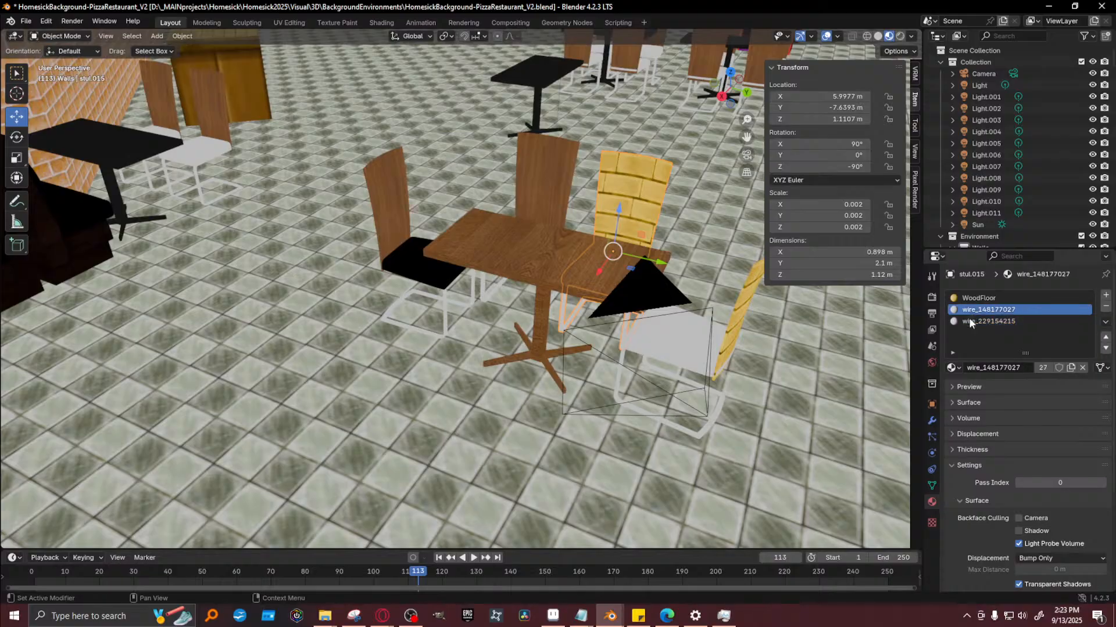
left_click(953, 368)
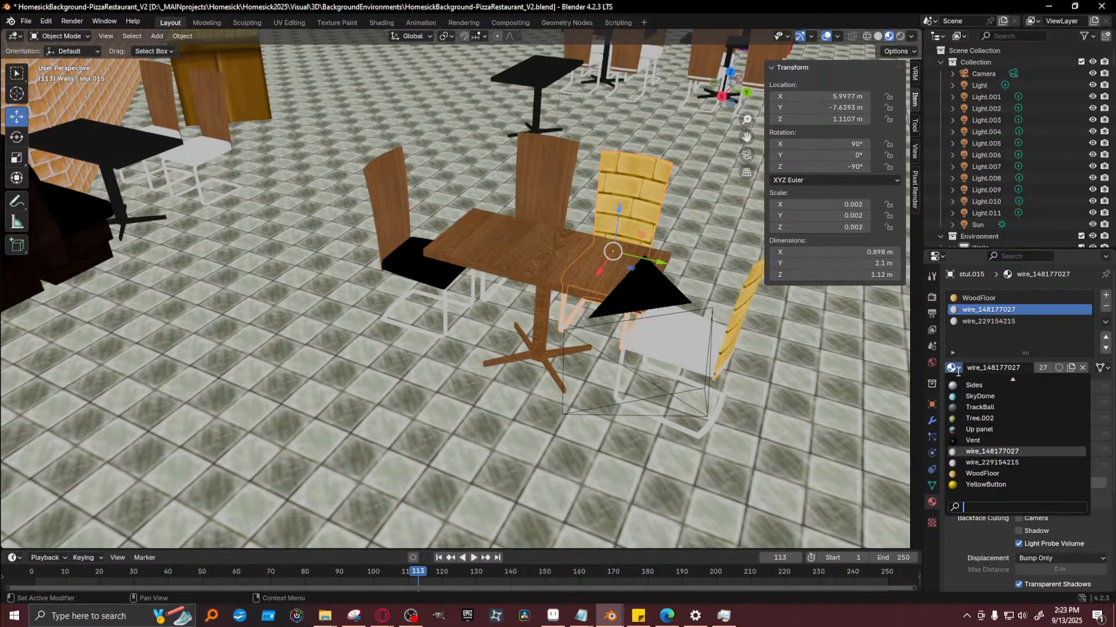
type("chai")
key("Return")
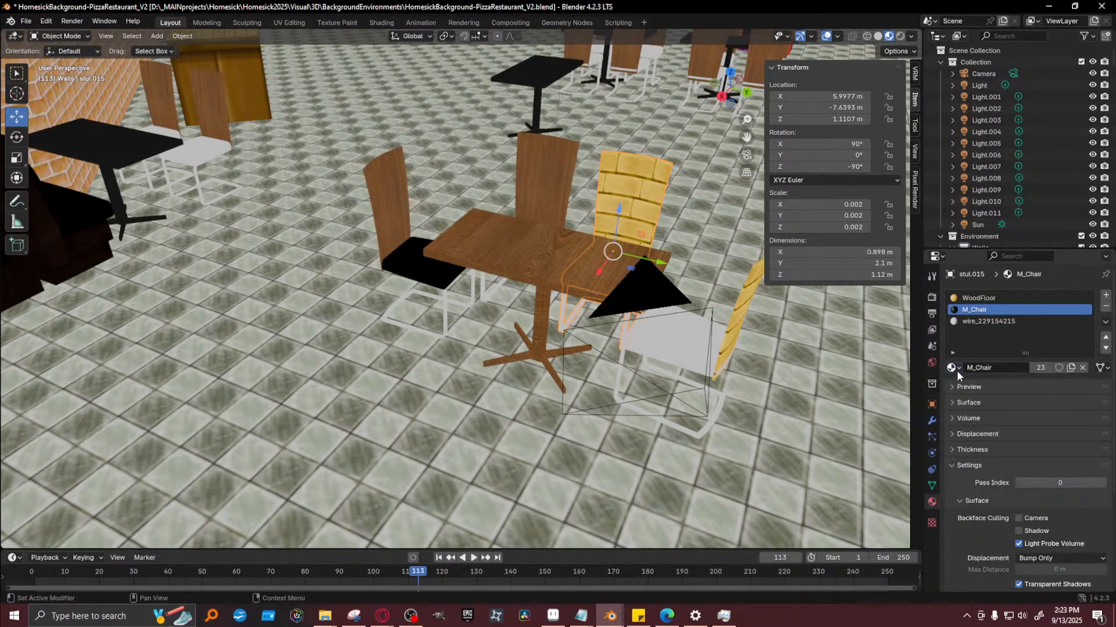
Replace WoodFloor with BigWood on the second rear chair's backrest
left_click(995, 299)
left_click(953, 371)
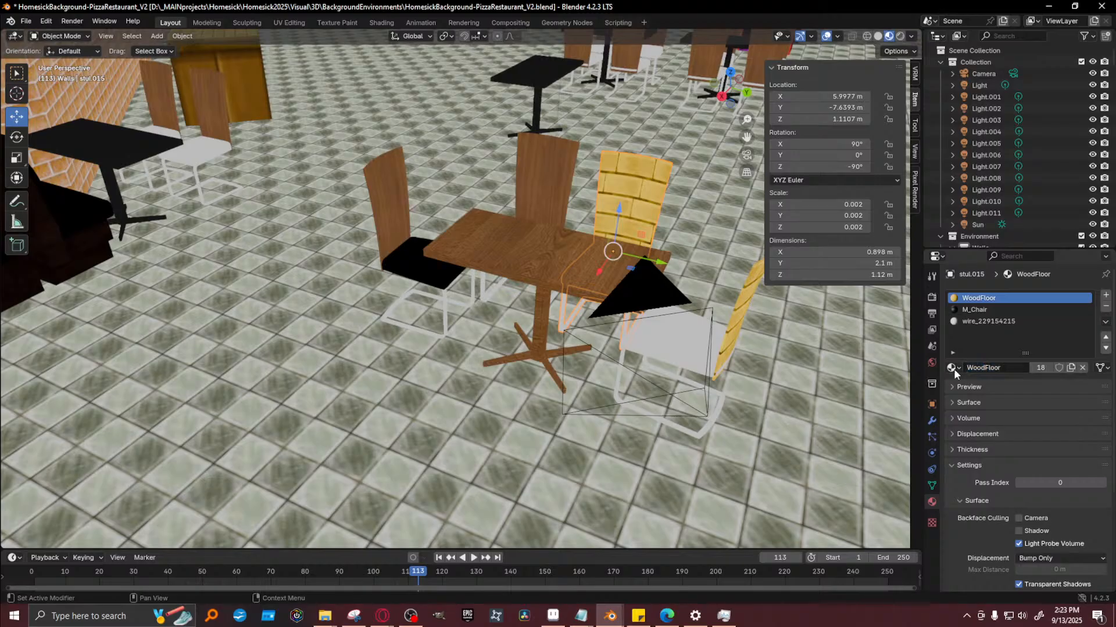
left_click(954, 370)
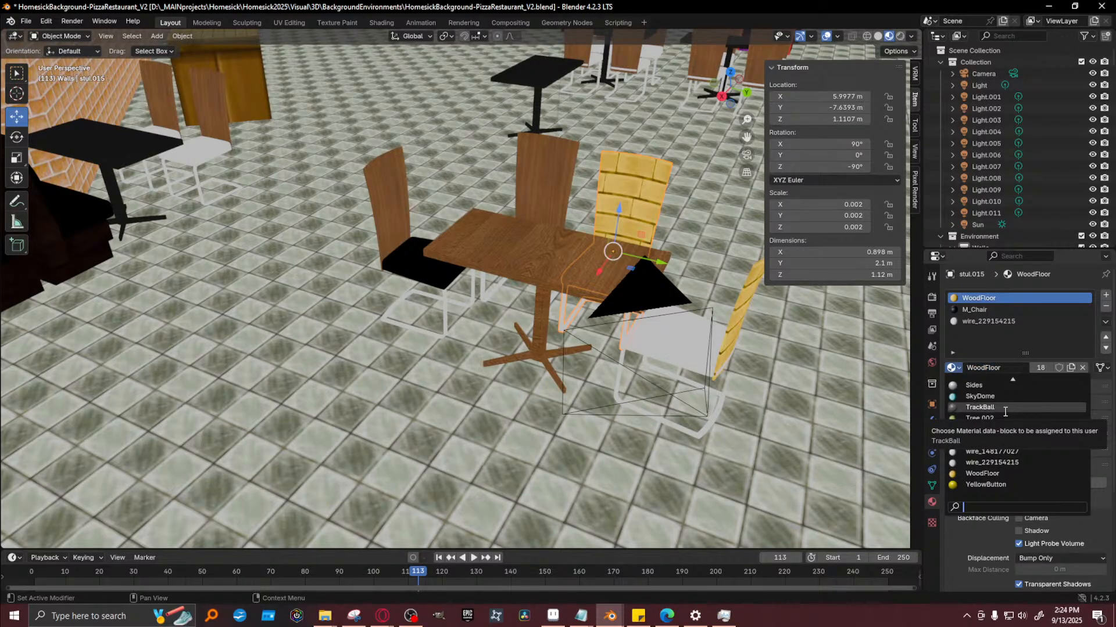
type("woo")
key("Return")
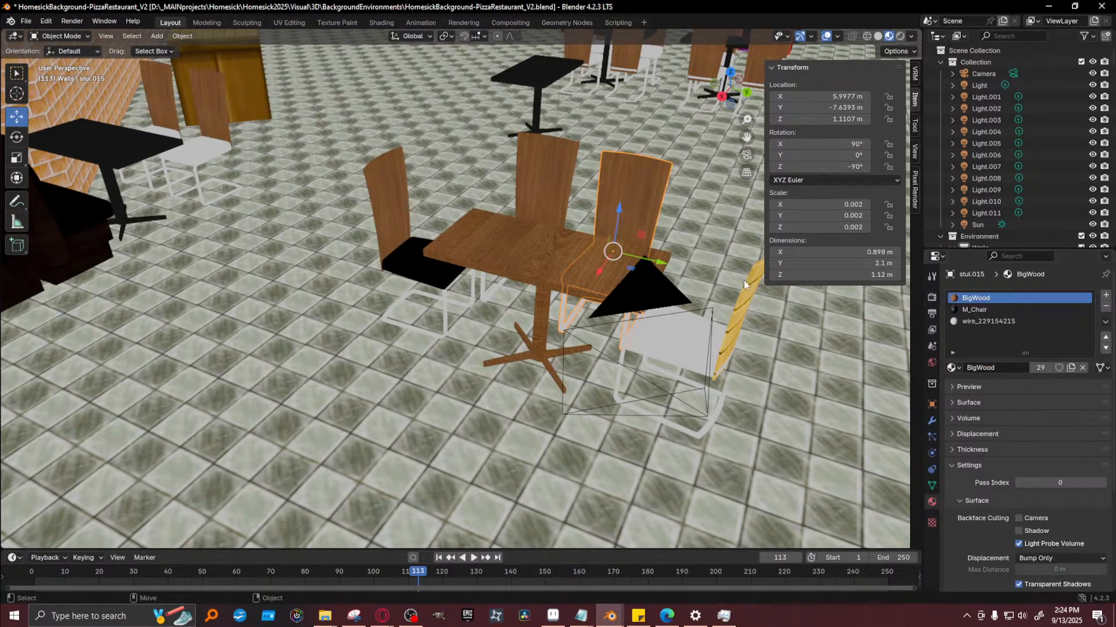
Assign M_Chair to the wire_148177027 slot of the white-seated chair at the brown table's end beside the camera
left_click(715, 348)
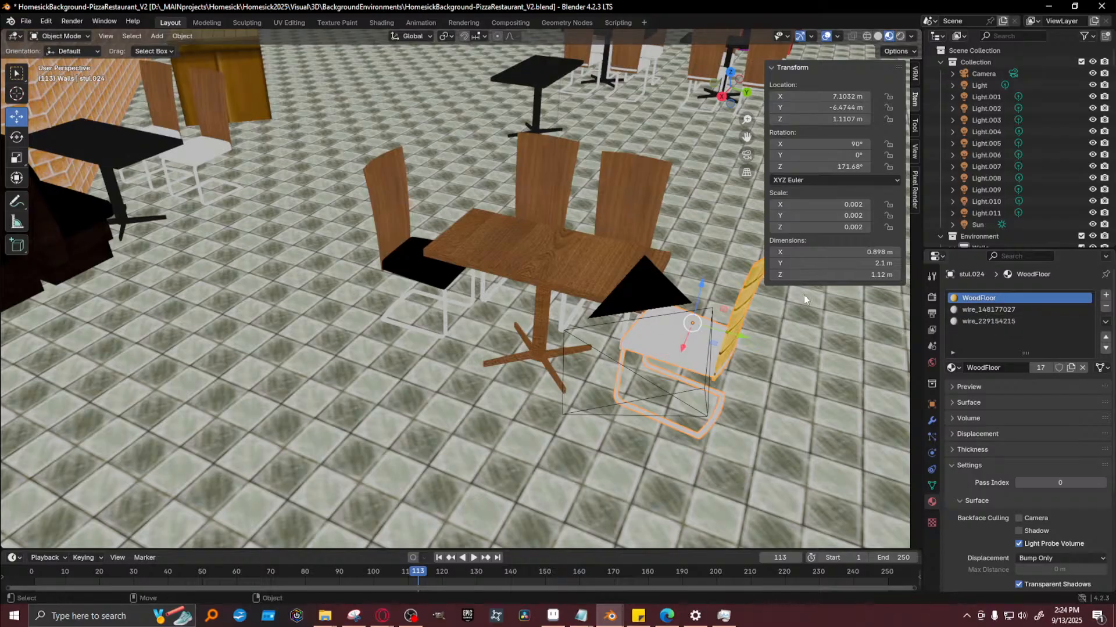
left_click(982, 314)
left_click(958, 368)
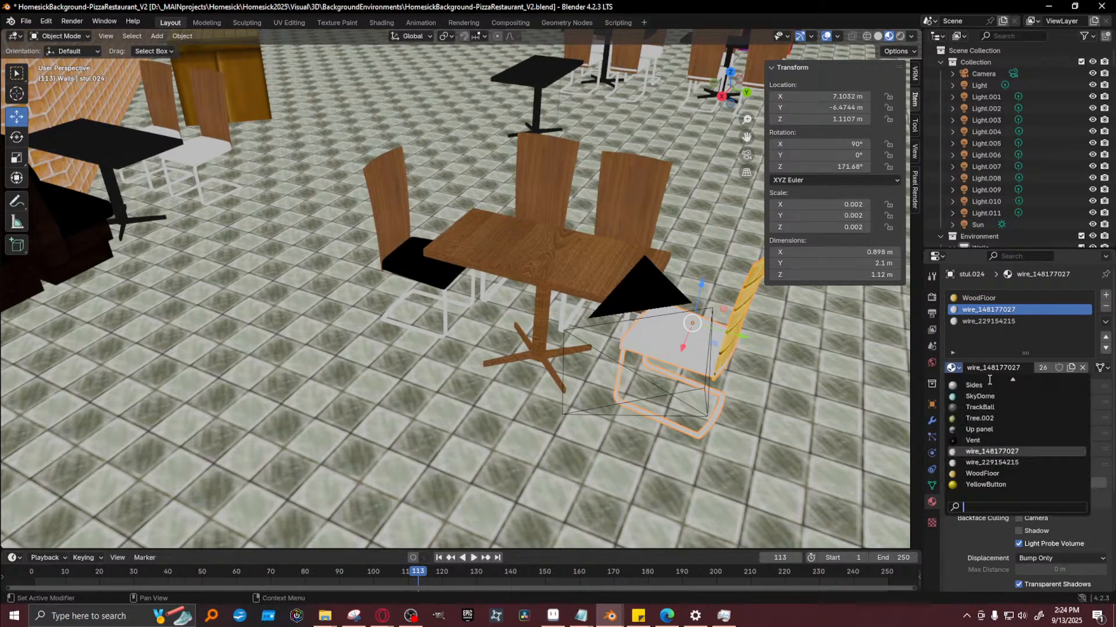
type("cha")
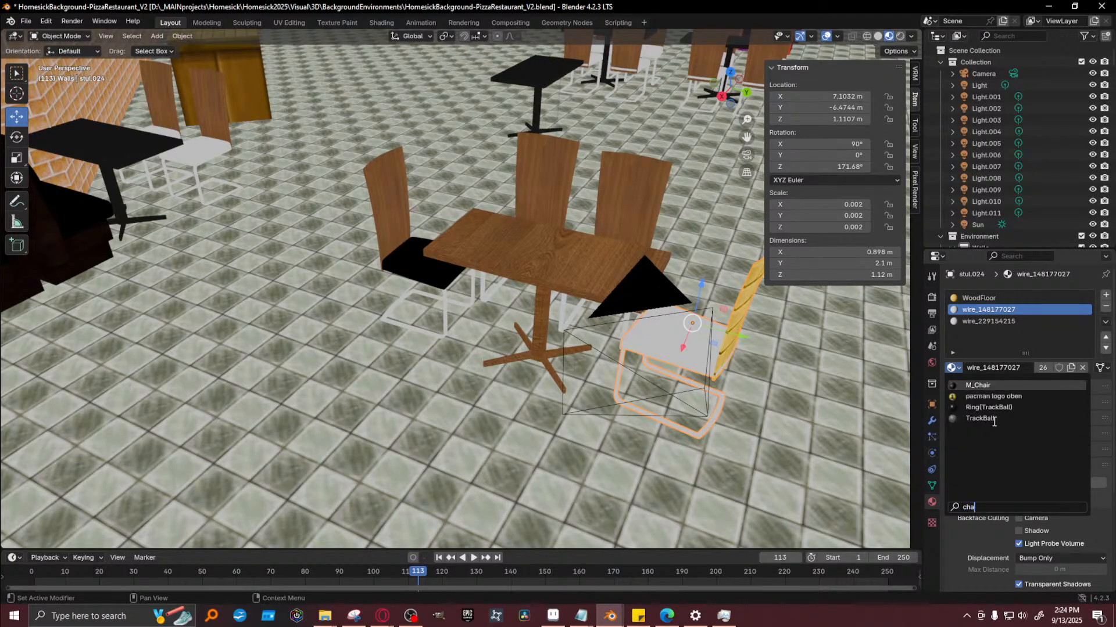
left_click(977, 386)
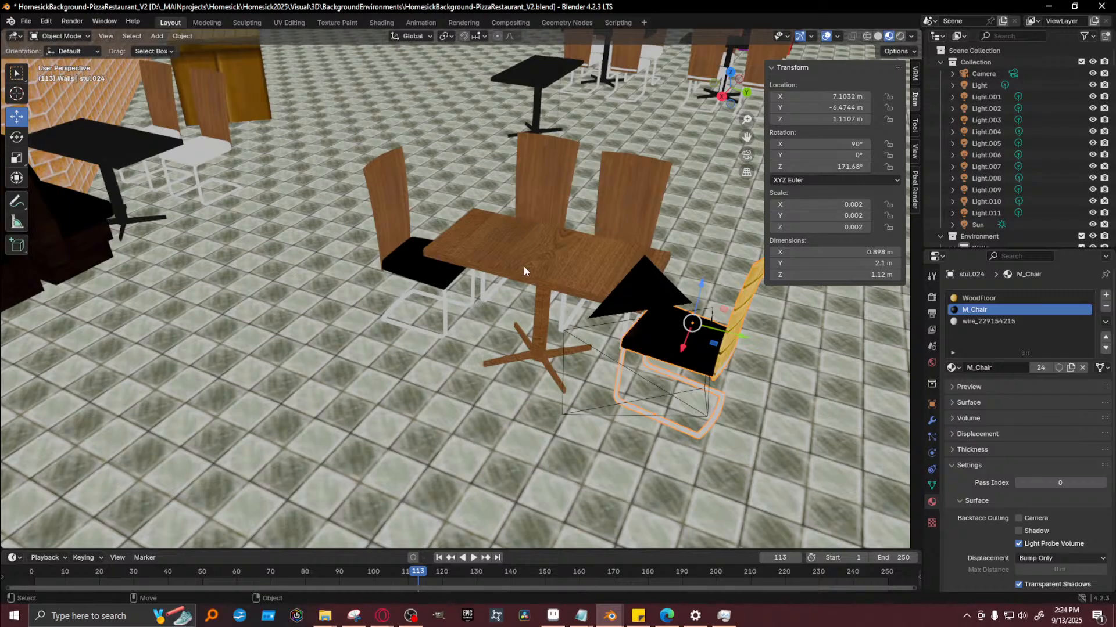
Render frame 113 to examine the new table and chair materials, and return to the scene
key("F12")
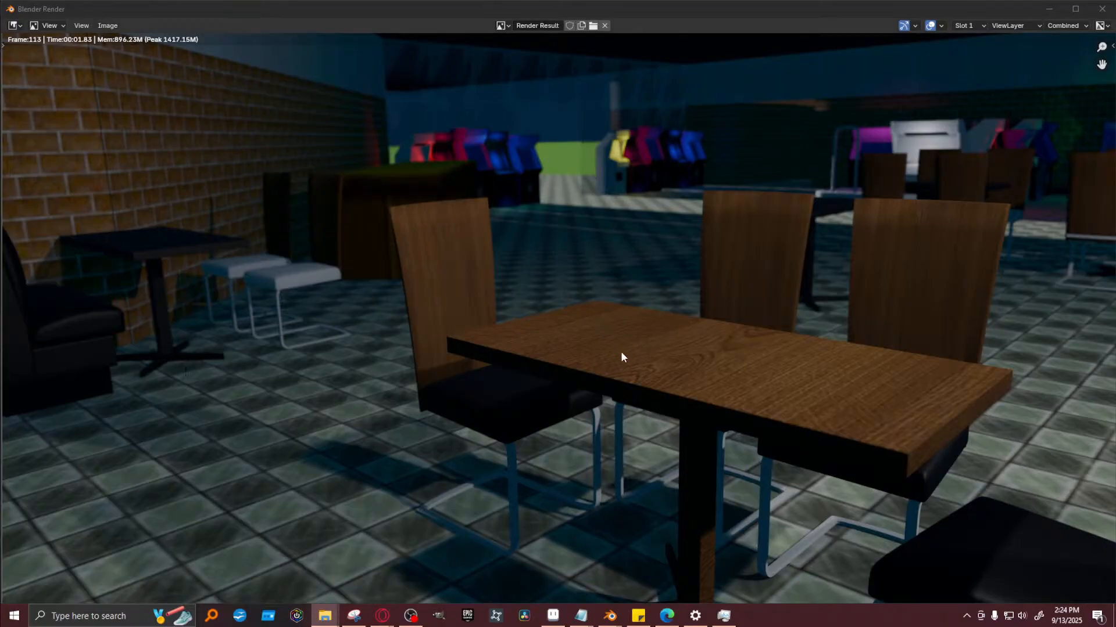
left_click(1101, 9)
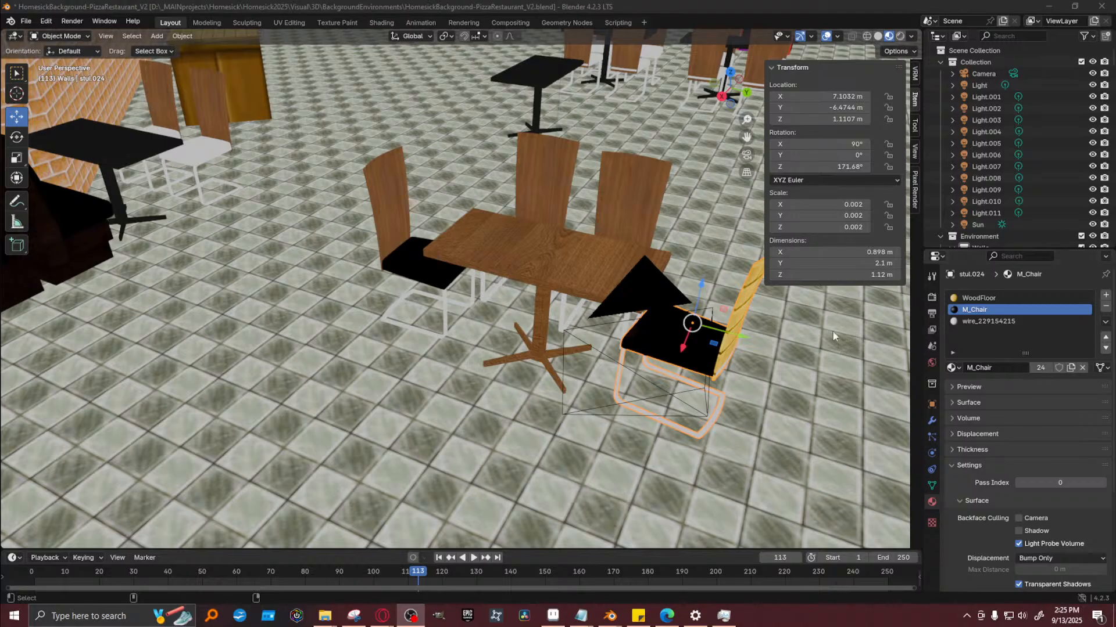
left_click(708, 6)
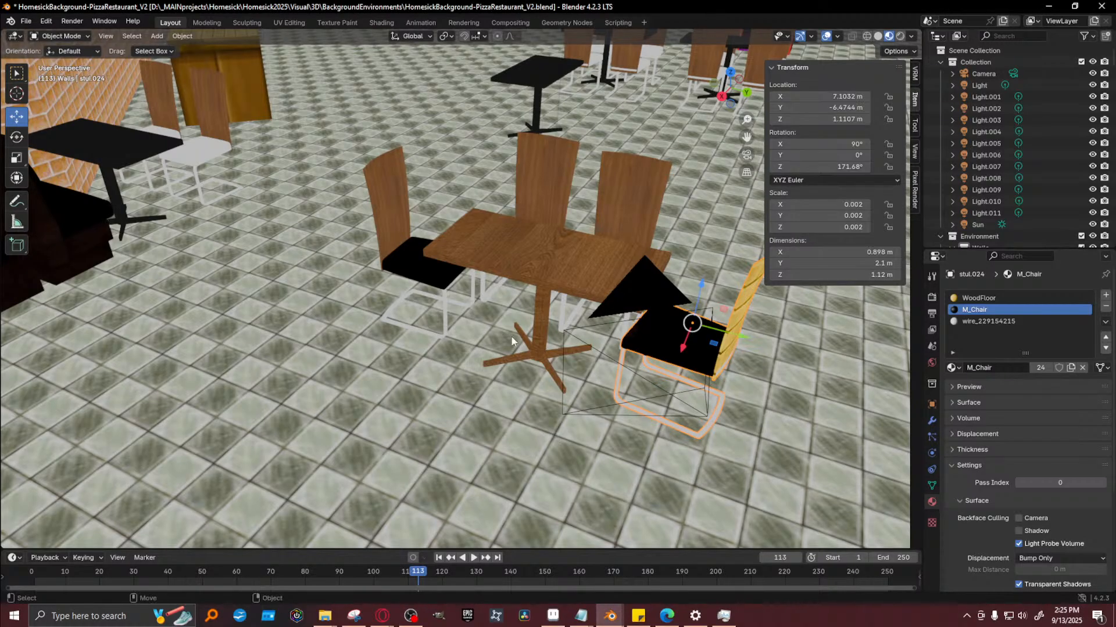
Delete the two white-seated chairs at the black table beside the brick wall
middle_click_drag(511, 335, 497, 332)
left_click(504, 244)
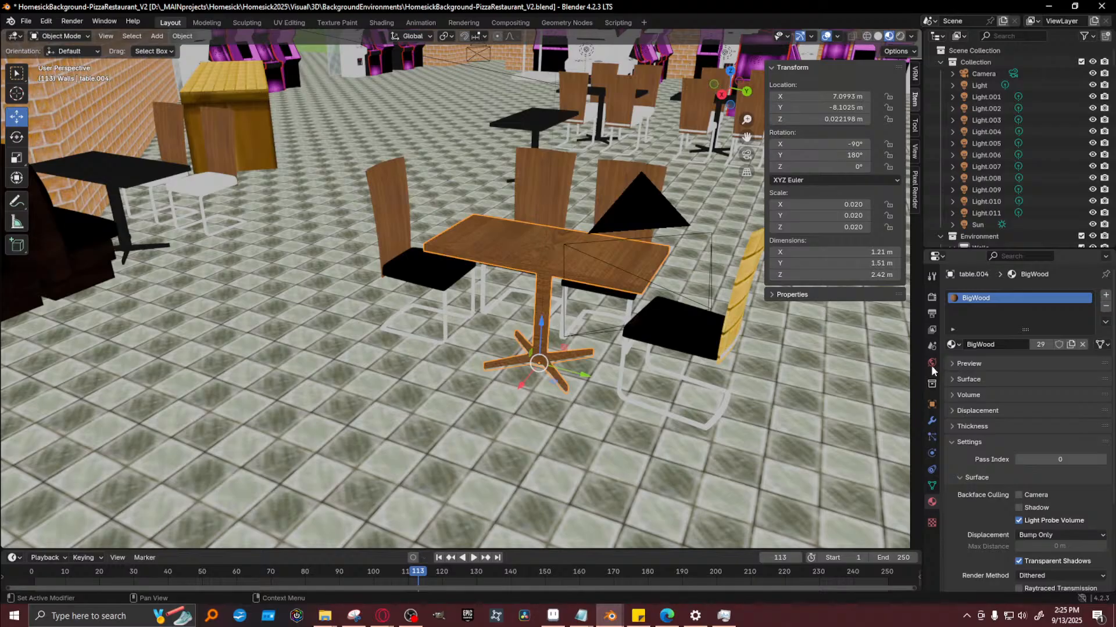
left_click(538, 188)
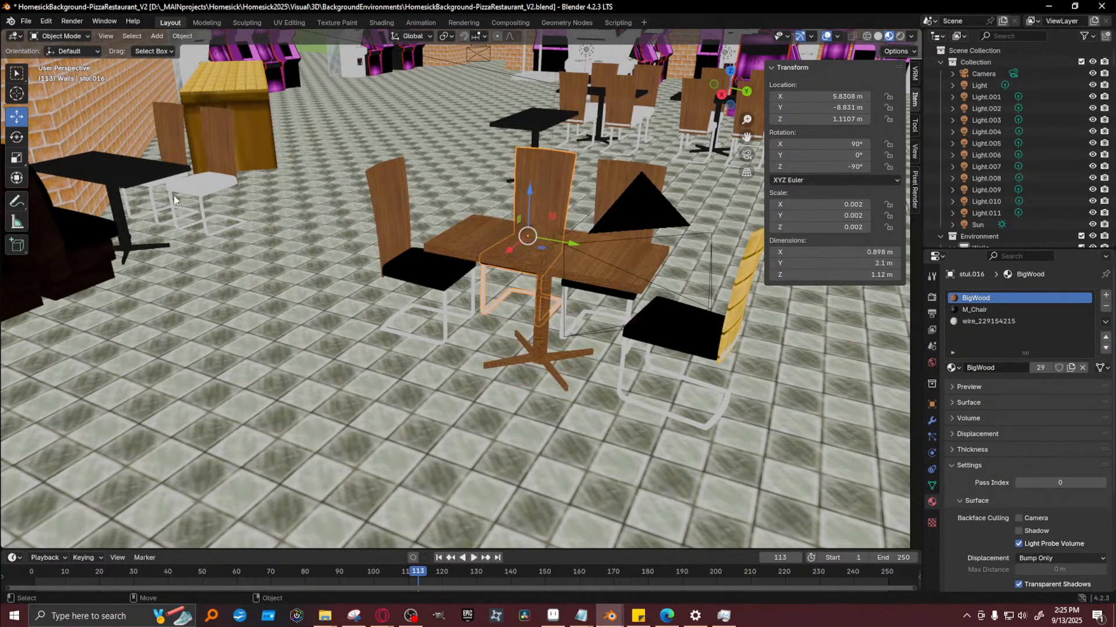
left_click(197, 191)
key("Delete")
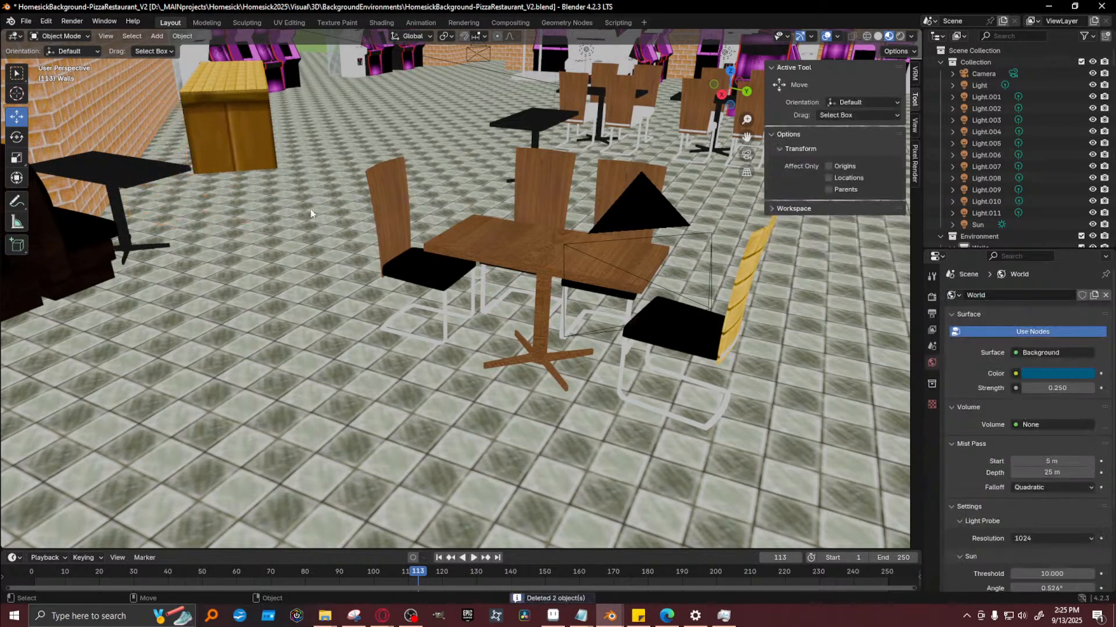
Duplicate the rear BigWood chair and place the copy at the black wall-side table, at about X 5.75, Y -16.42, Z 1.13 m
left_click(528, 306)
middle_click_drag(579, 256, 552, 256)
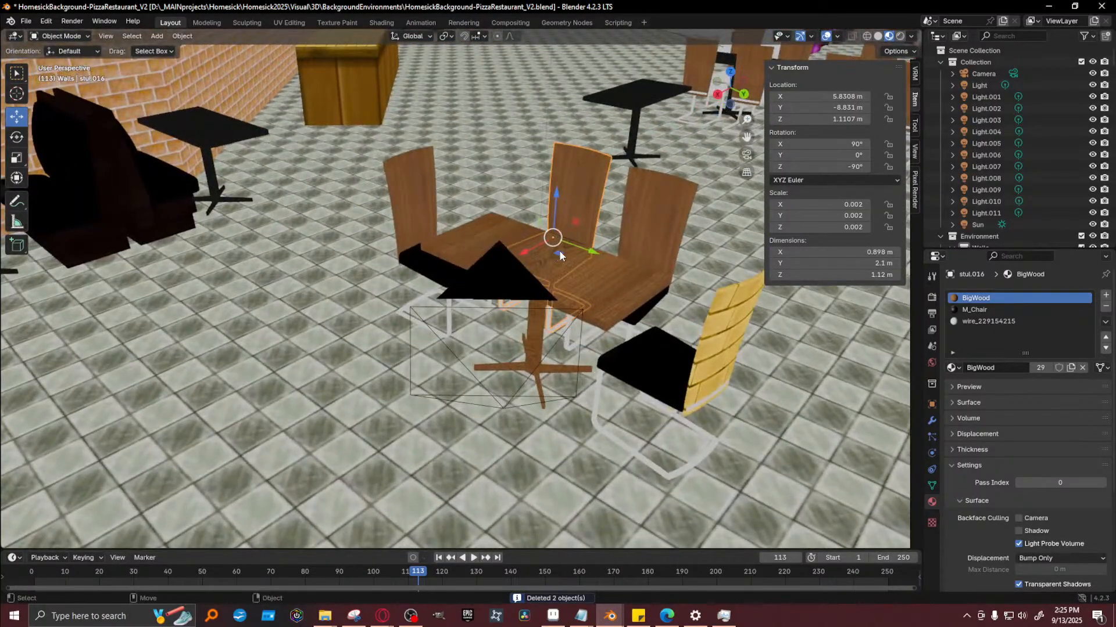
key("shift+d")
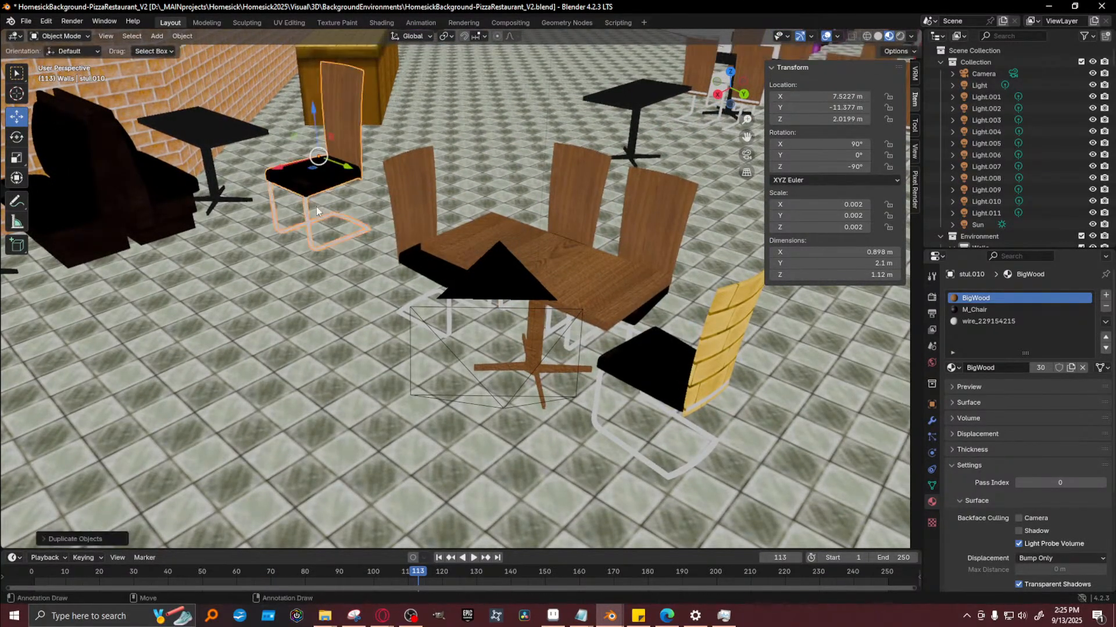
key("z")
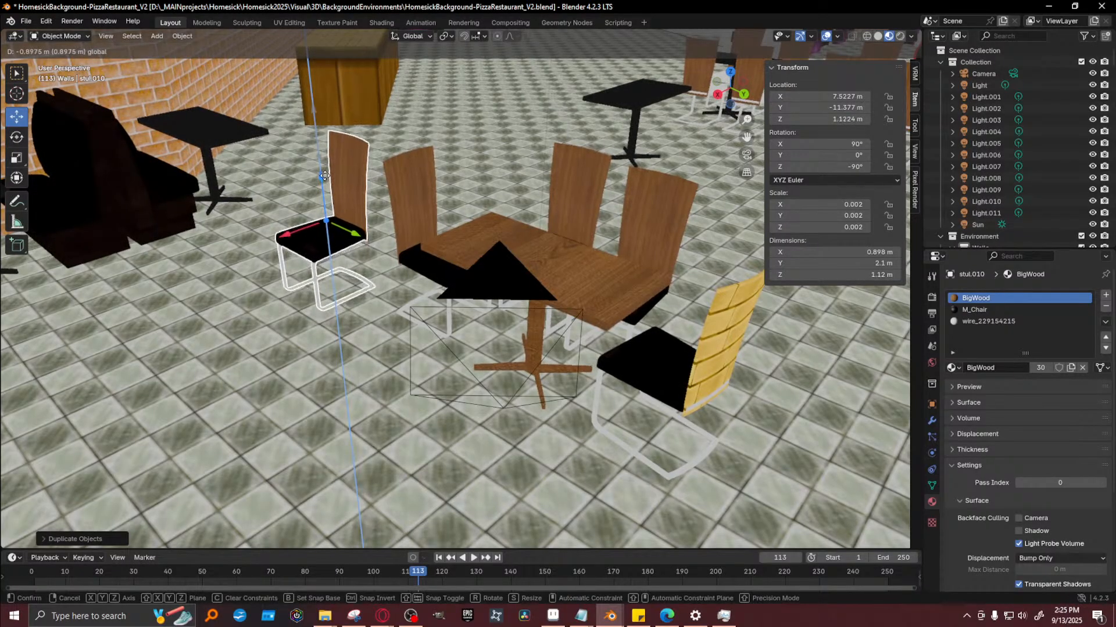
left_click(324, 174)
left_click_drag(355, 237, 210, 141)
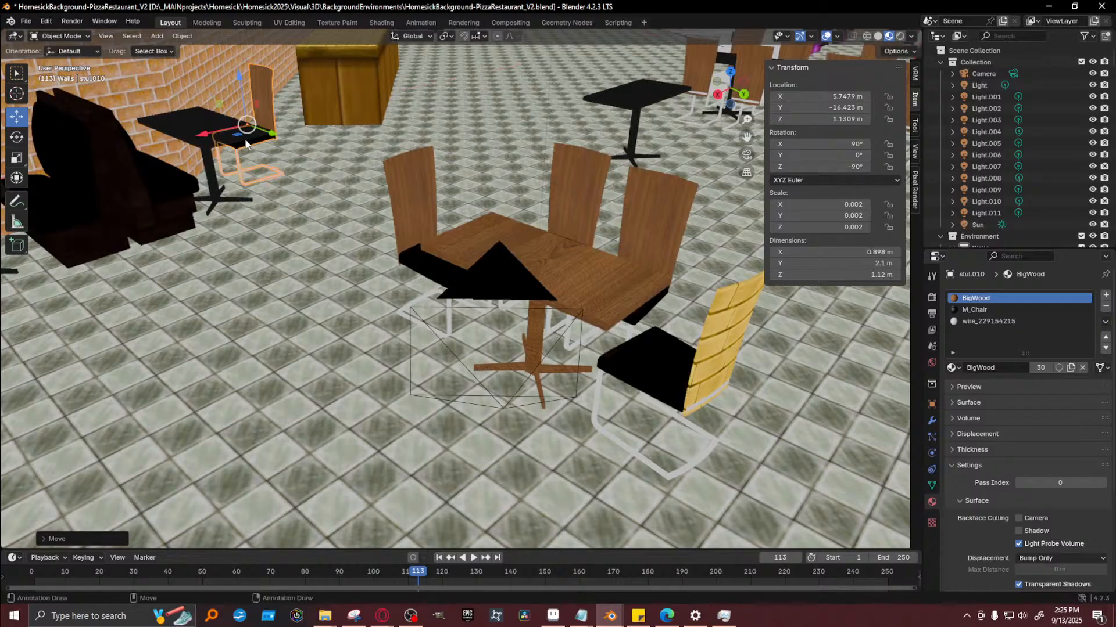
Duplicate the BigWood chair at the black wall-side table along the Y axis, placing the copy at about Y -15.08 m
key("shift+d")
key("y")
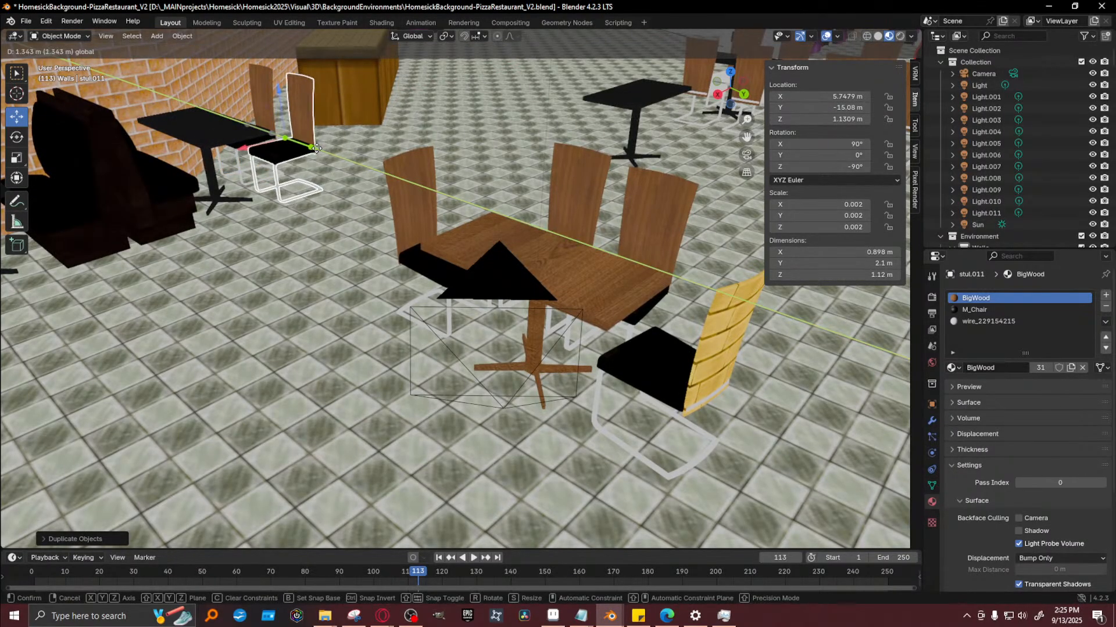
left_click(344, 160)
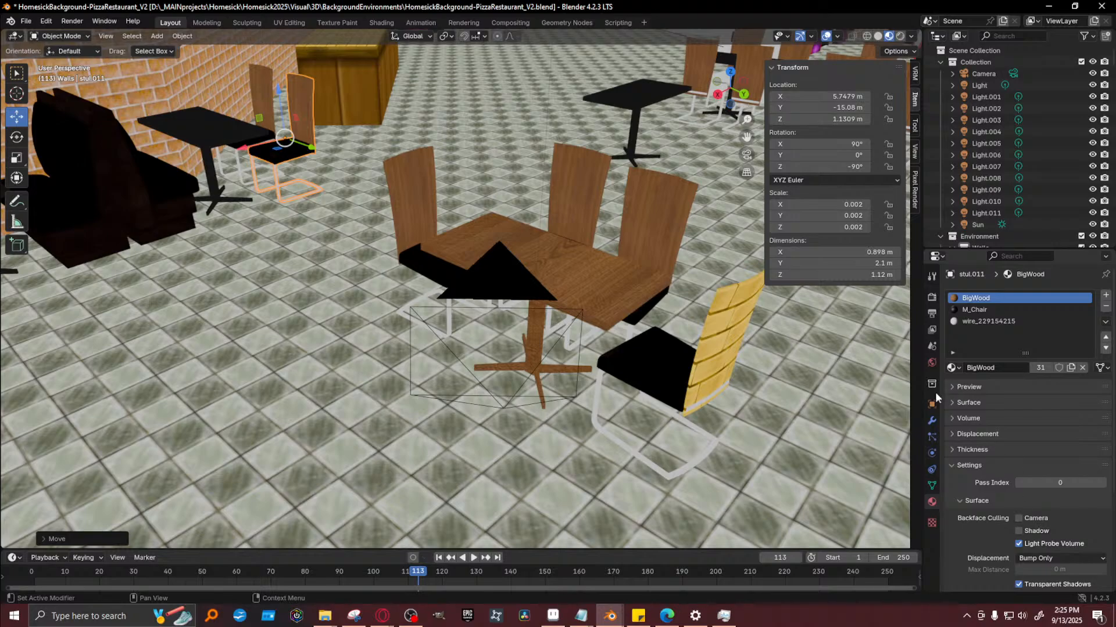
Try Inside_A4_WoodFloor2.png as the BigWood material's base color texture and check it in a render of frame 113
left_click(951, 387)
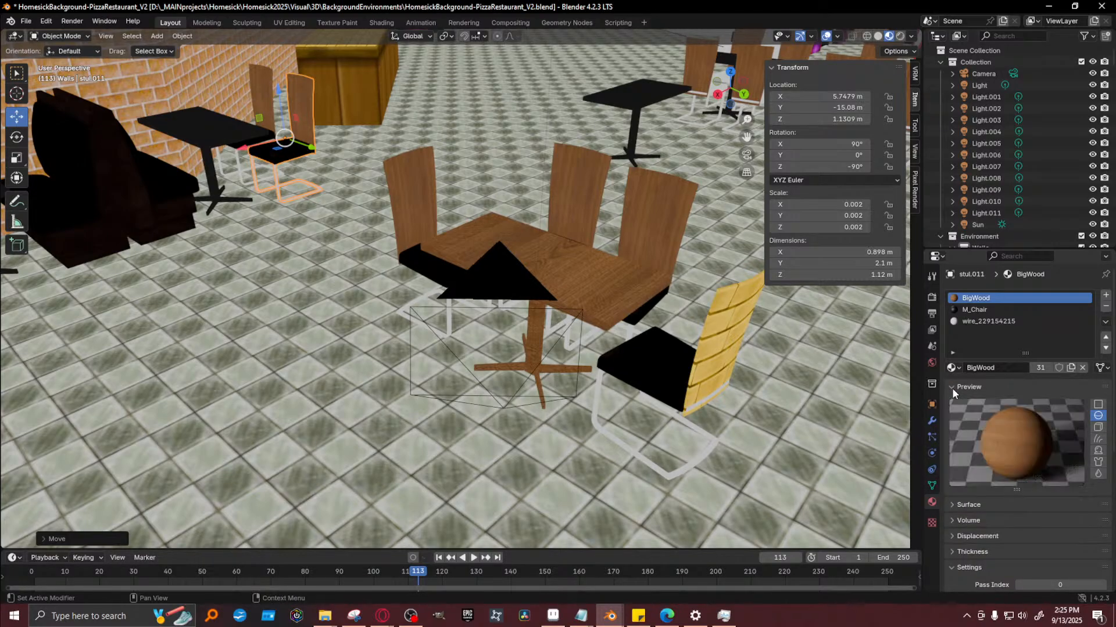
left_click(952, 387)
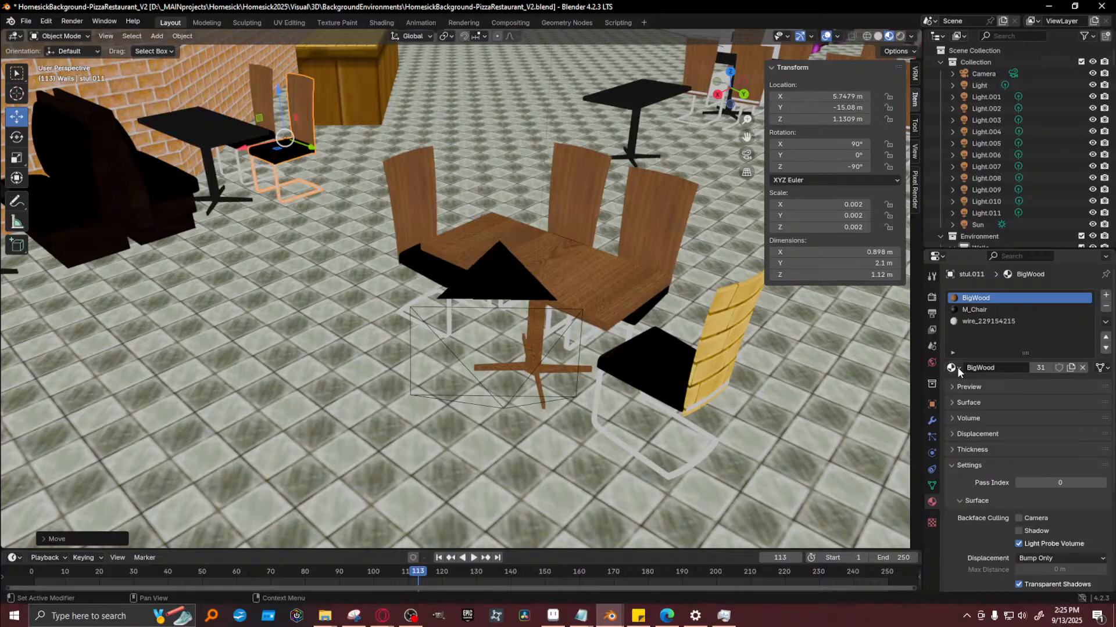
left_click(956, 465)
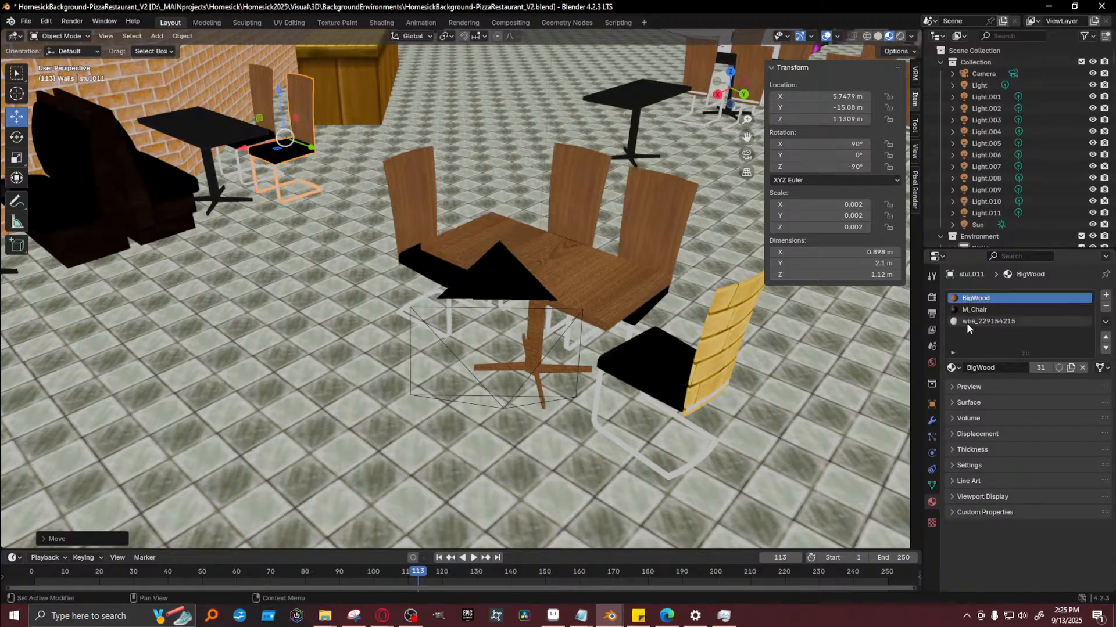
left_click(954, 369)
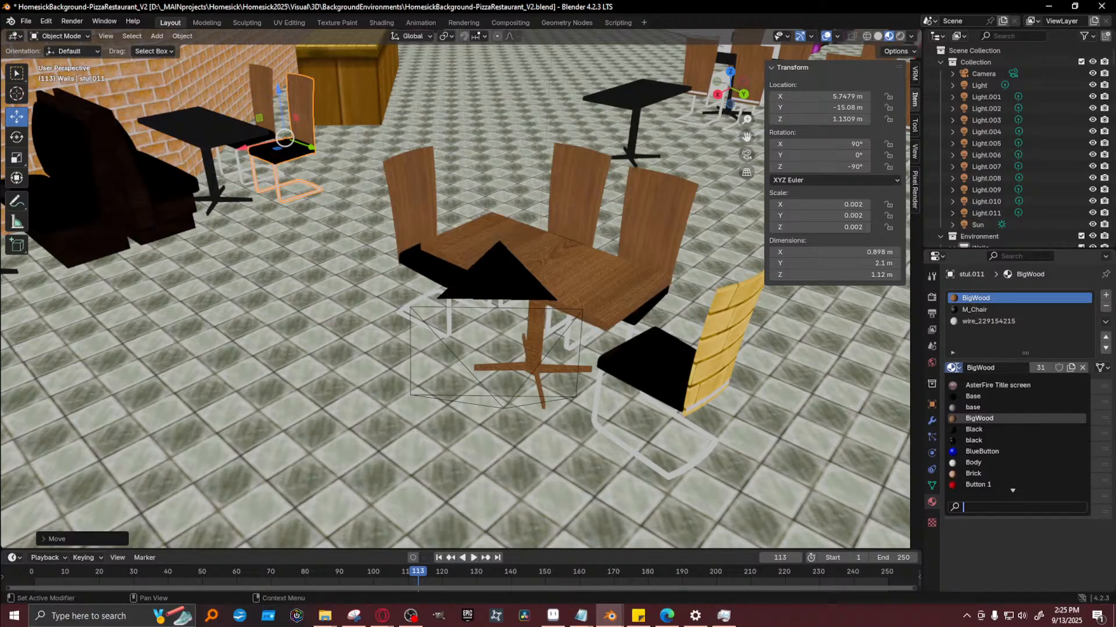
left_click(999, 420)
left_click(954, 387)
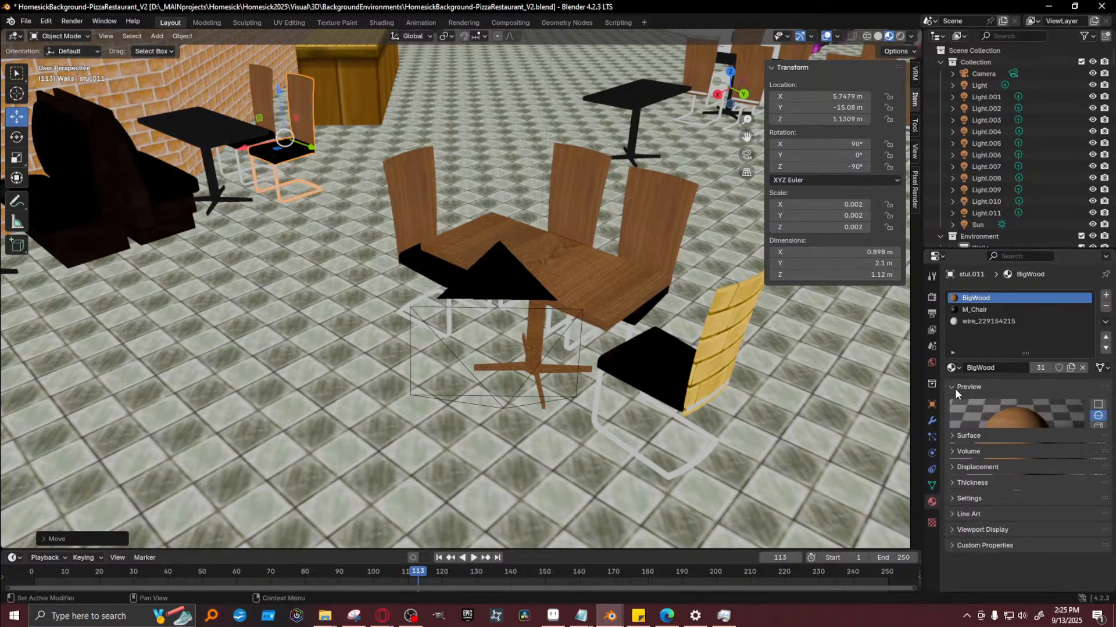
left_click(953, 388)
left_click(951, 402)
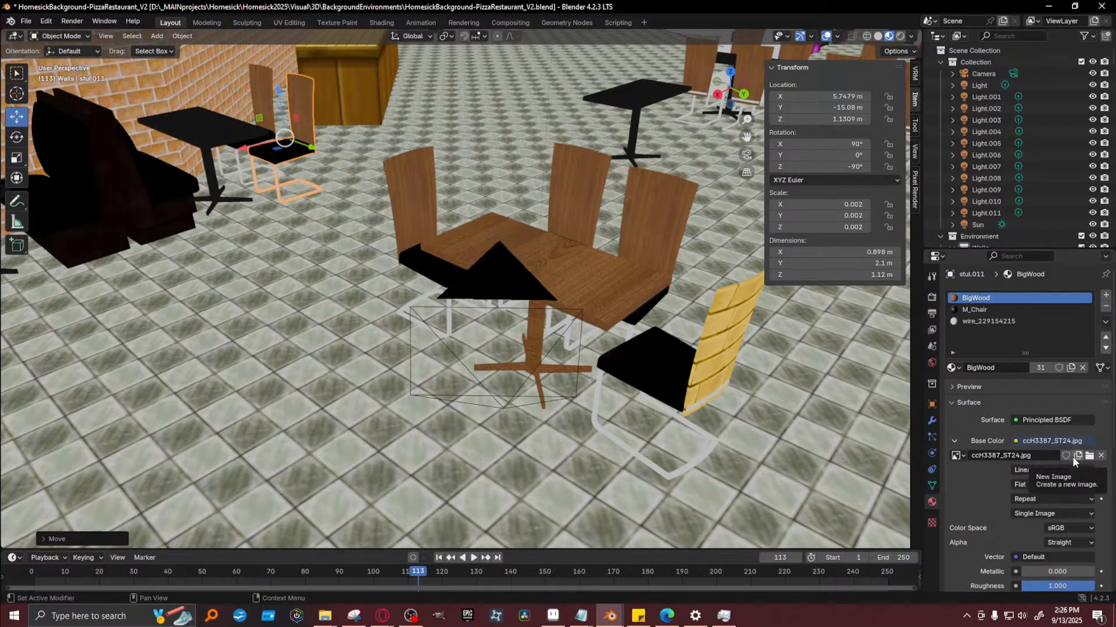
left_click(1091, 458)
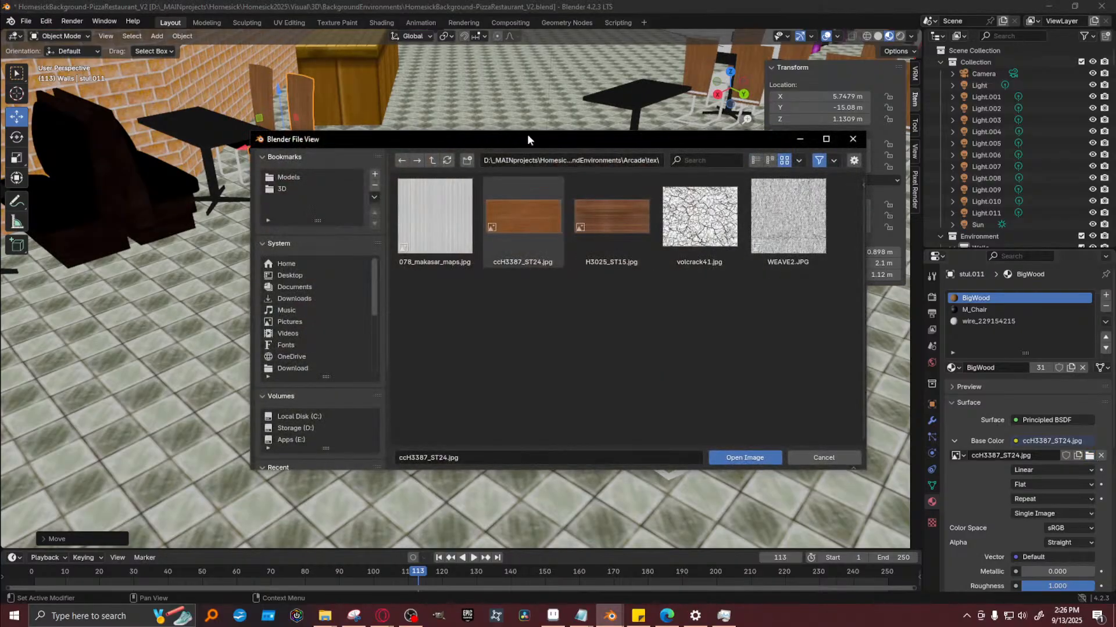
left_click_drag(535, 142, 0, 221)
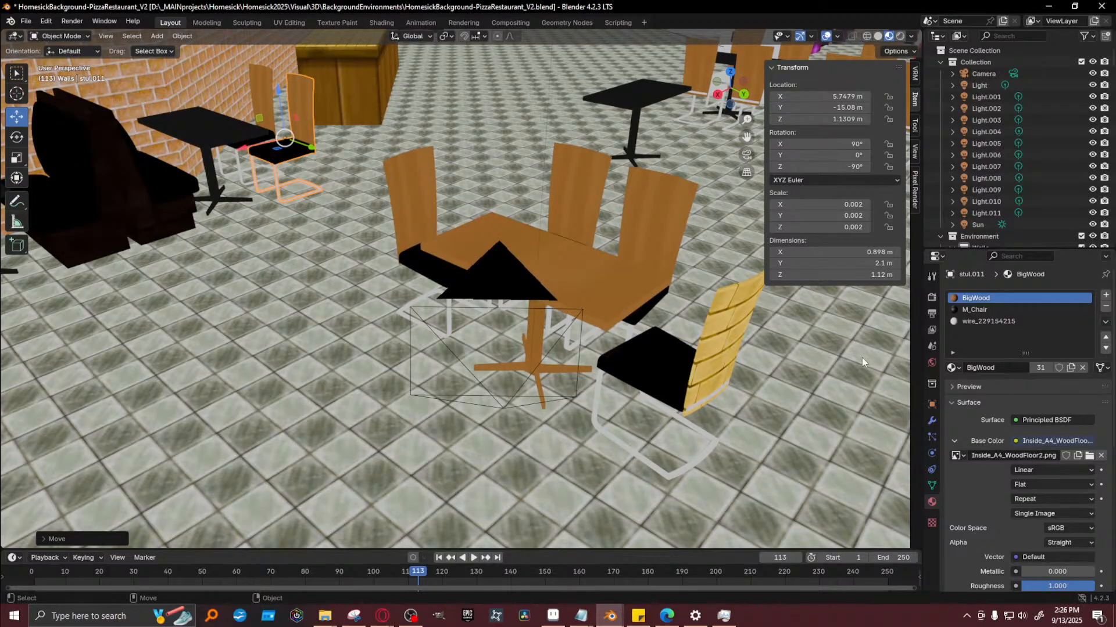
key("F12")
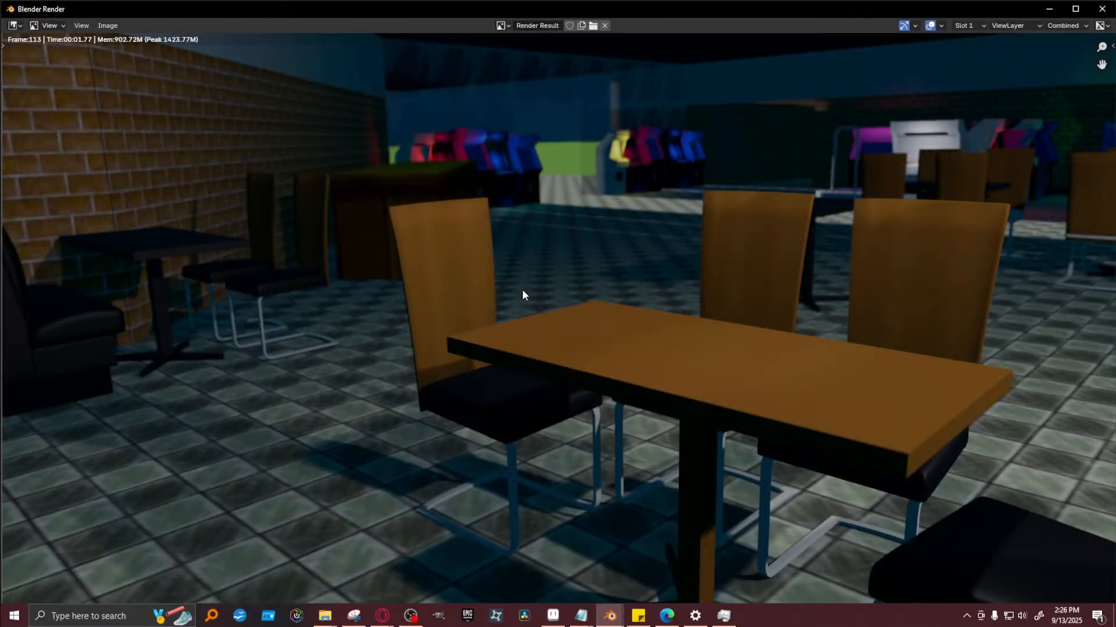
left_click(1049, 9)
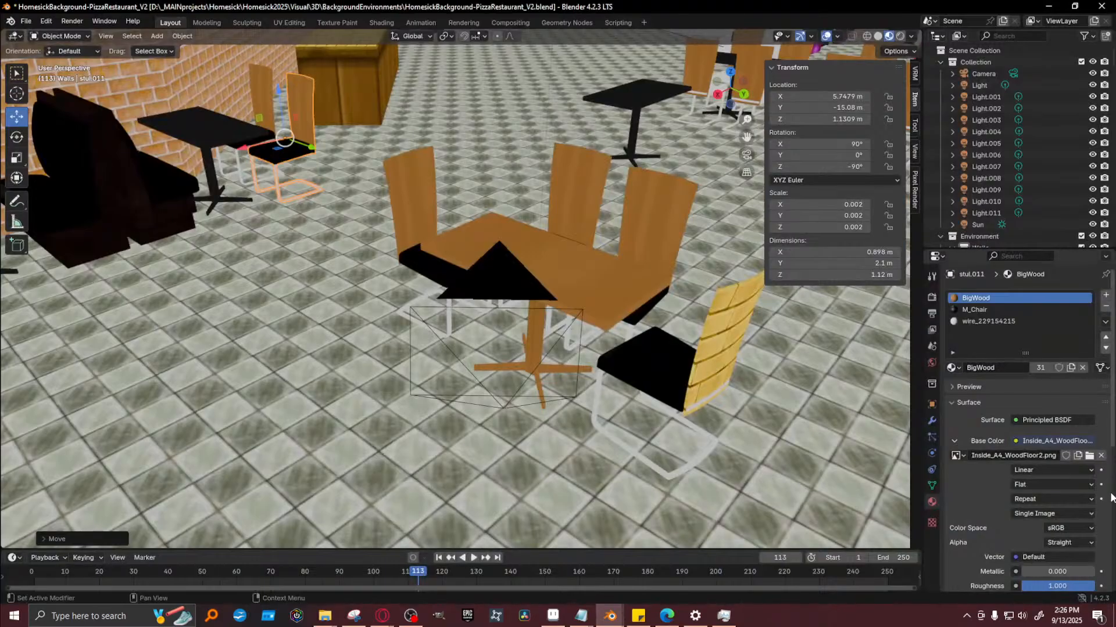
Try Inside_A4_WoodPaneling.png as the BigWood base color texture, and browse the Textures-single folder for alternatives
left_click(1089, 456)
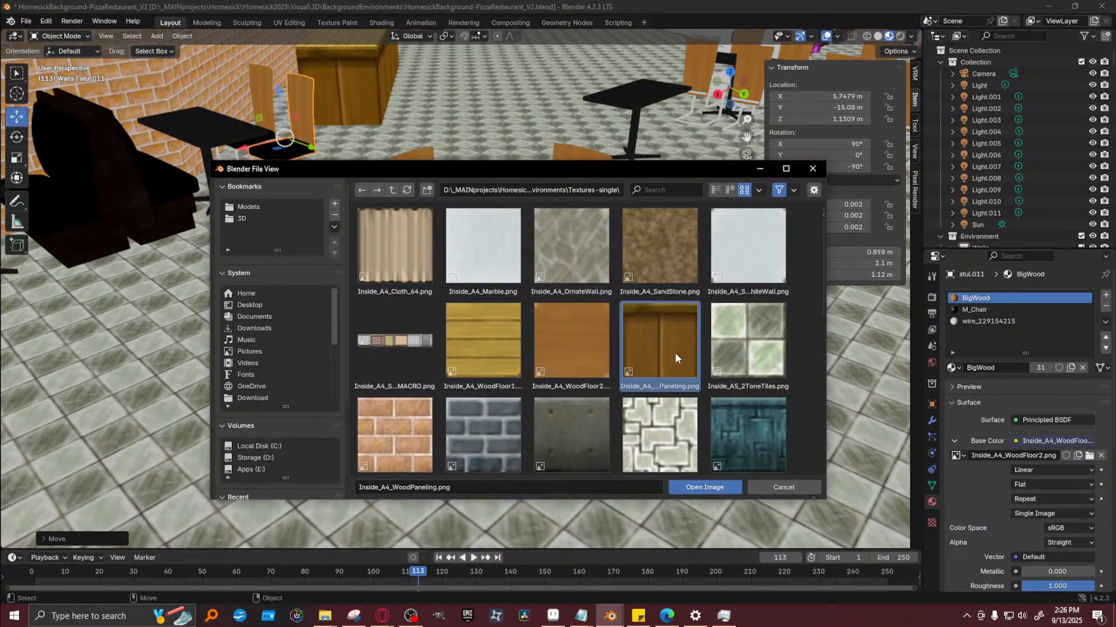
double_click(675, 352)
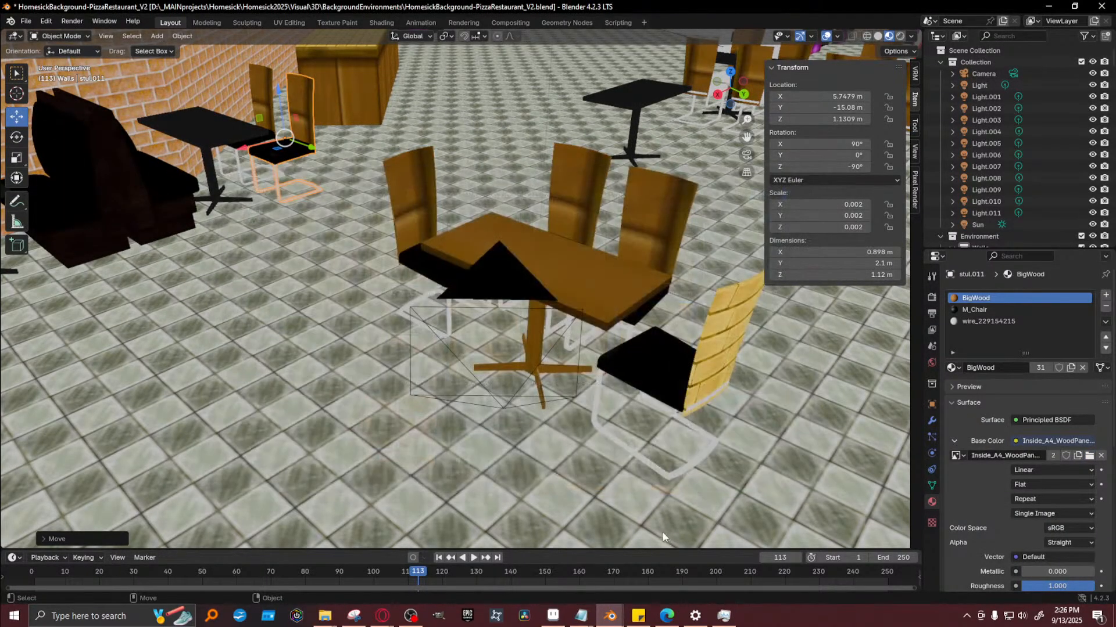
left_click(1088, 456)
scroll(581, 311, "down", 8)
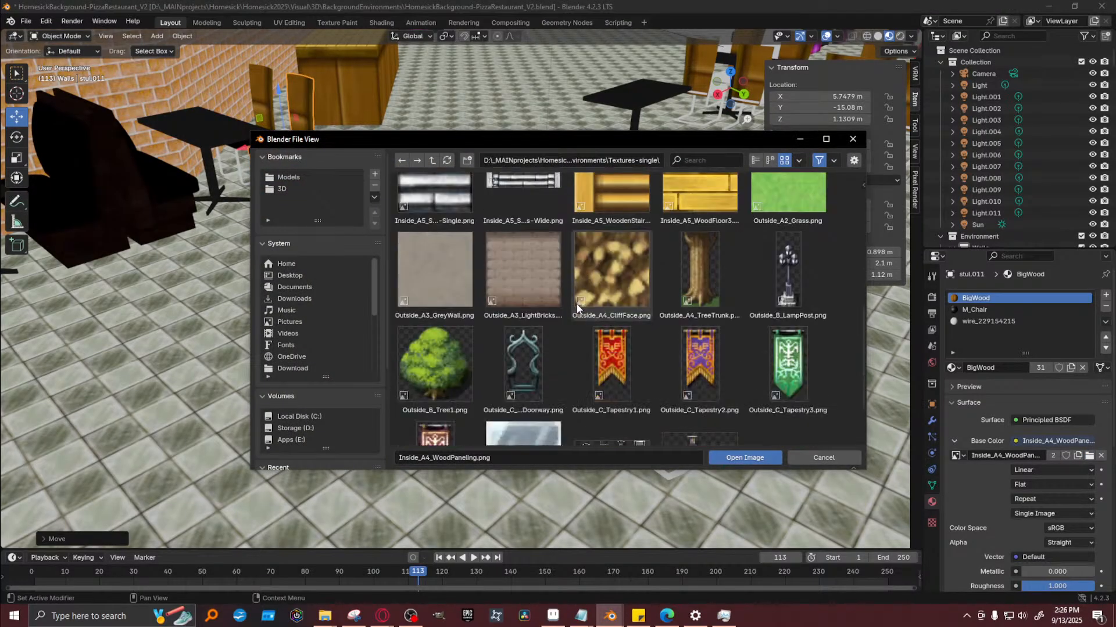
scroll(573, 309, "up", 10)
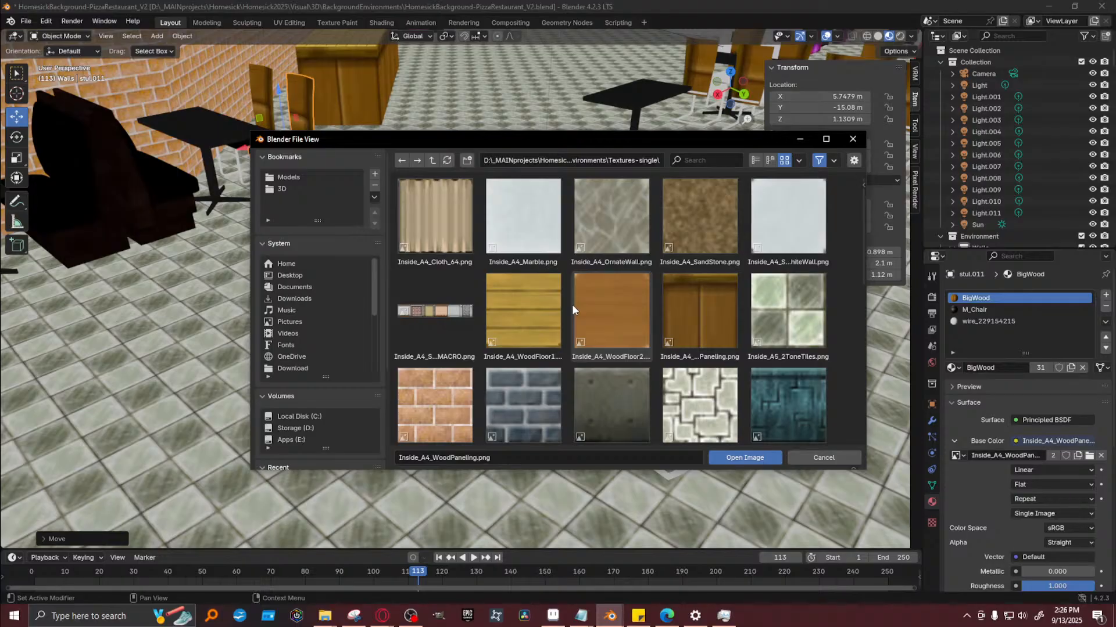
scroll(703, 307, "down", 2)
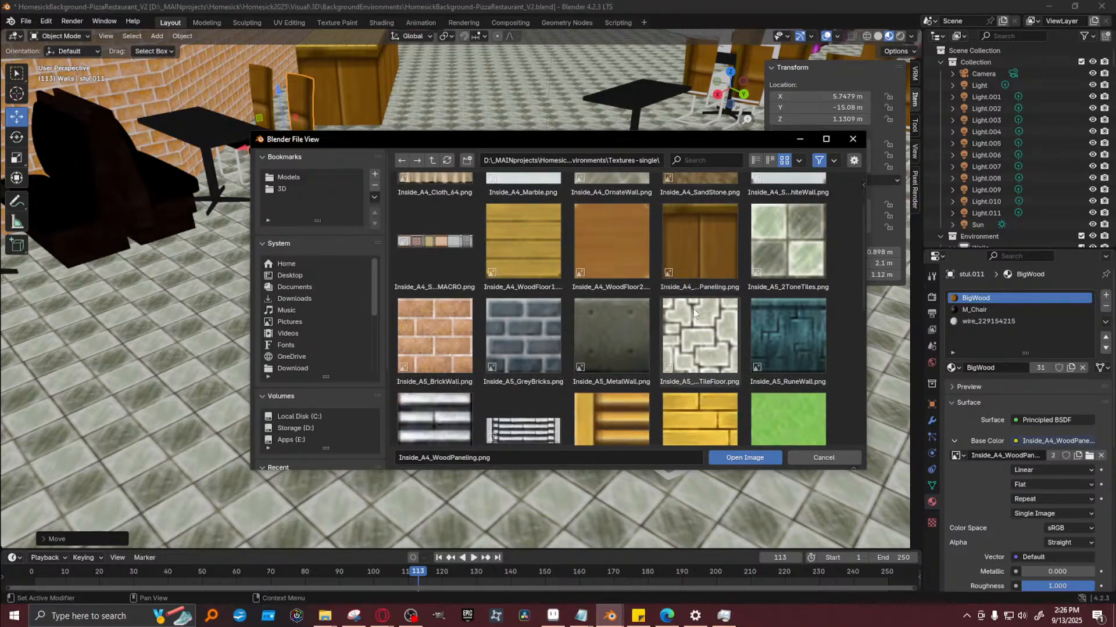
scroll(694, 316, "up", 2)
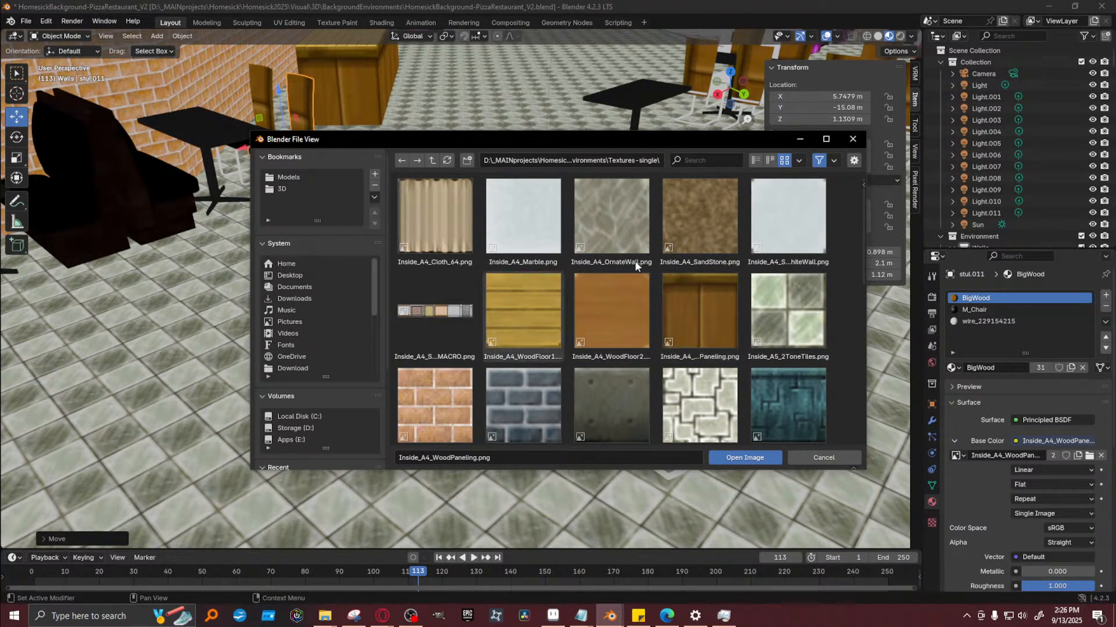
left_click(852, 139)
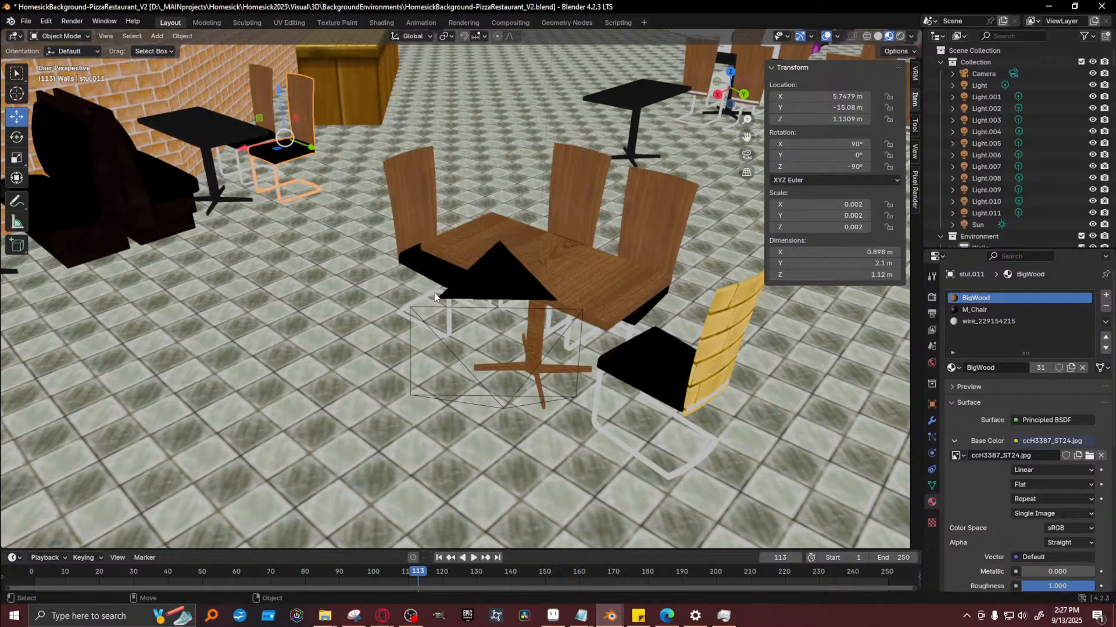
Assign the WoodFloor material to the brown table beside the camera and check it in a render of frame 113
left_click(574, 280)
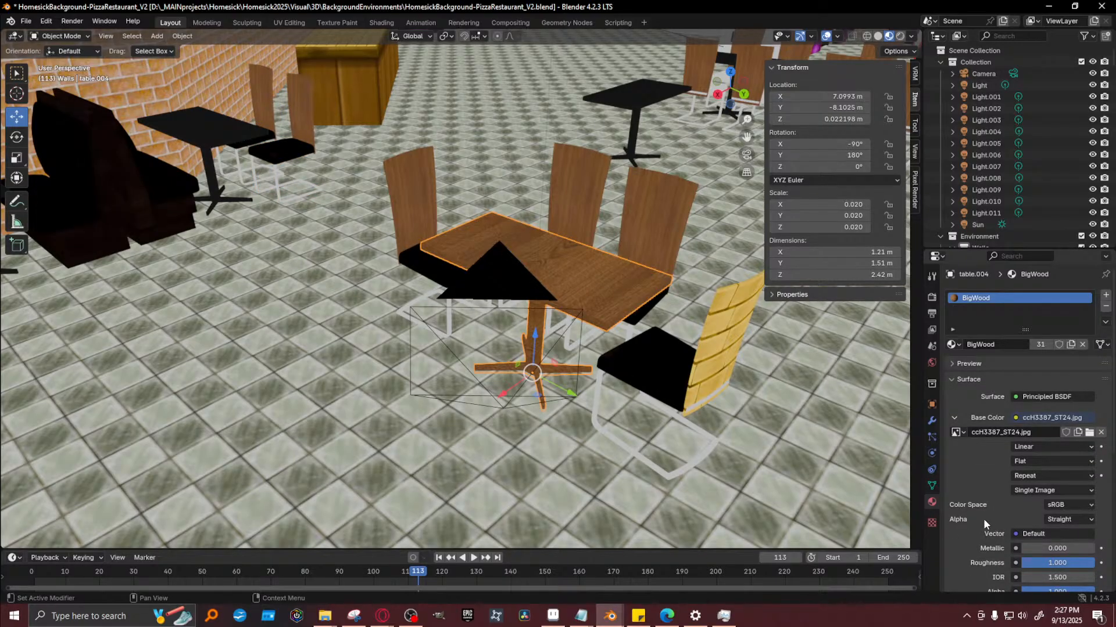
left_click(955, 345)
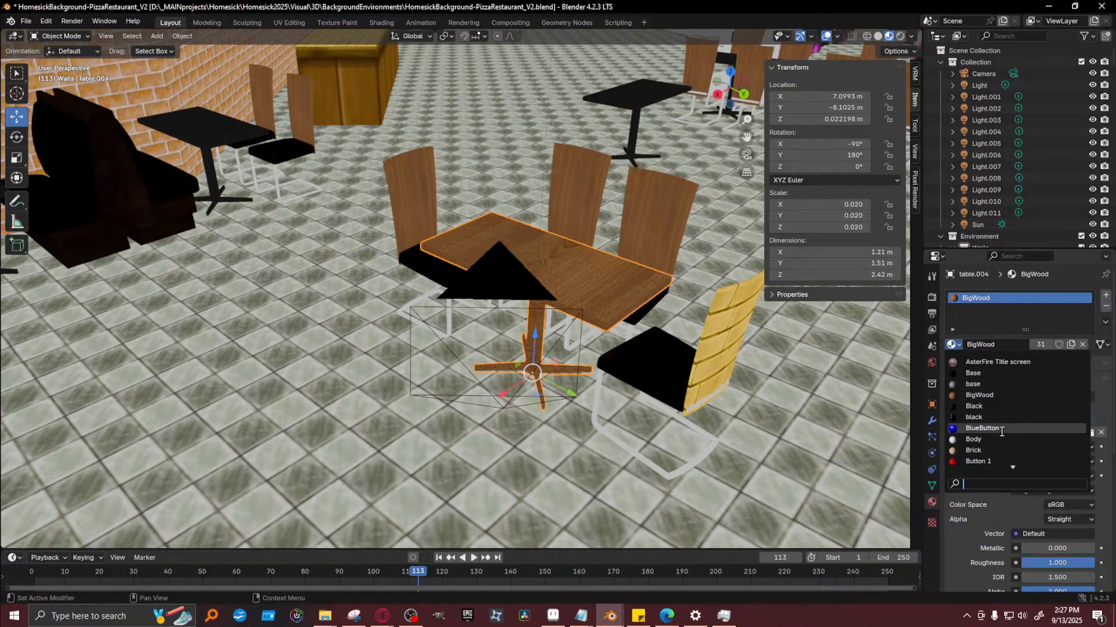
type("wood")
left_click(997, 361)
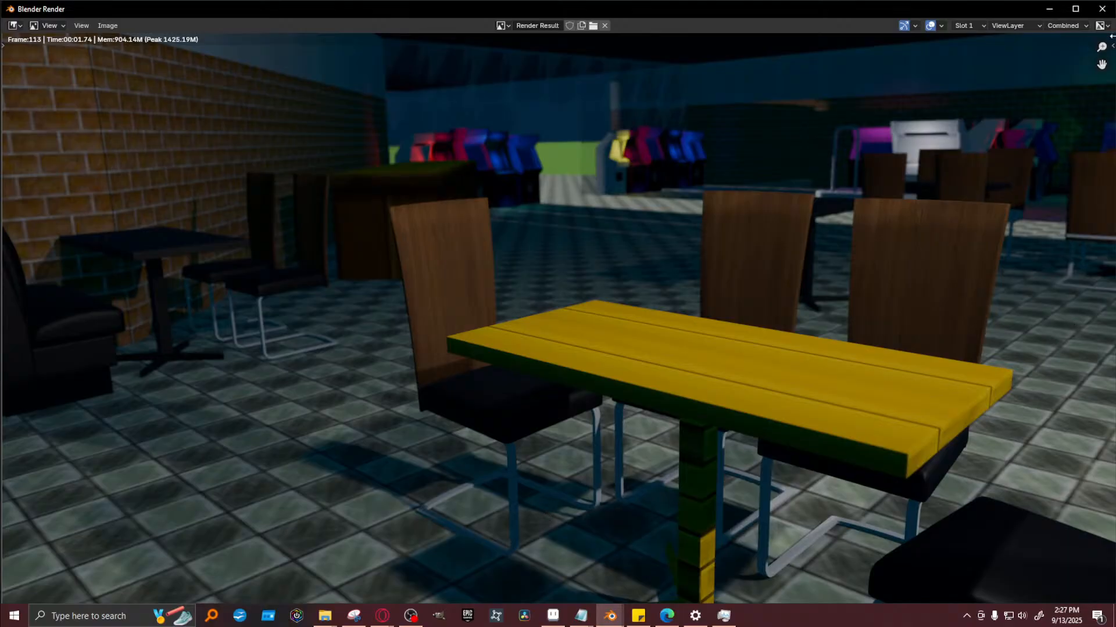
left_click(1048, 10)
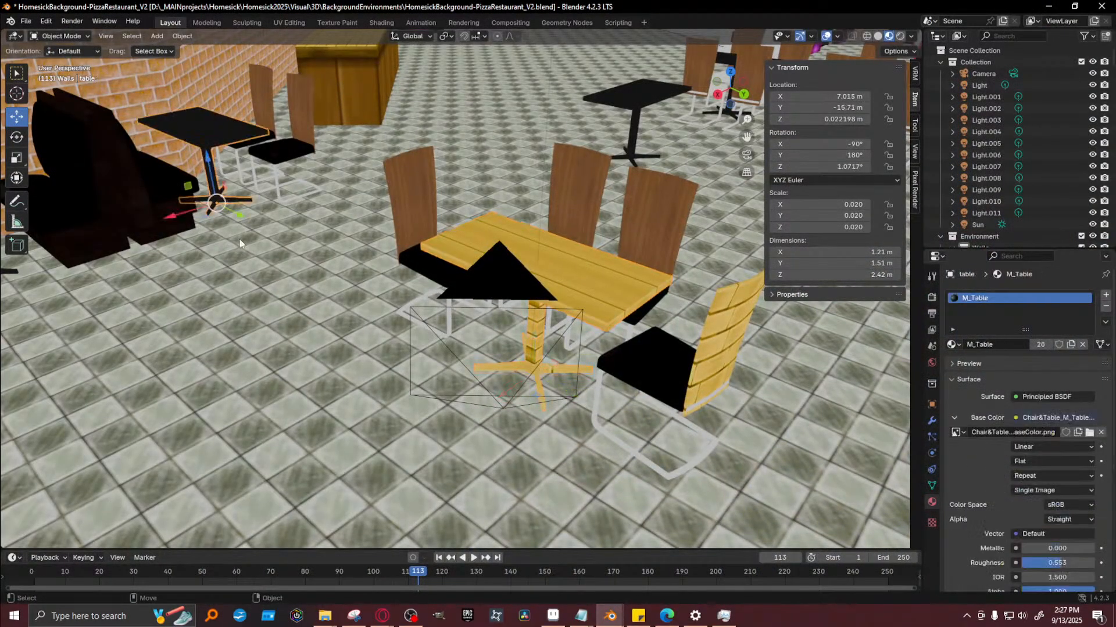
Separate the pedestal leg and its base from the WoodFloor table's top as an object of their own
right_click(415, 330)
left_click_drag(578, 368, 596, 323, "alt")
scroll(551, 291, "up", 5)
left_click(637, 248)
right_click(630, 265)
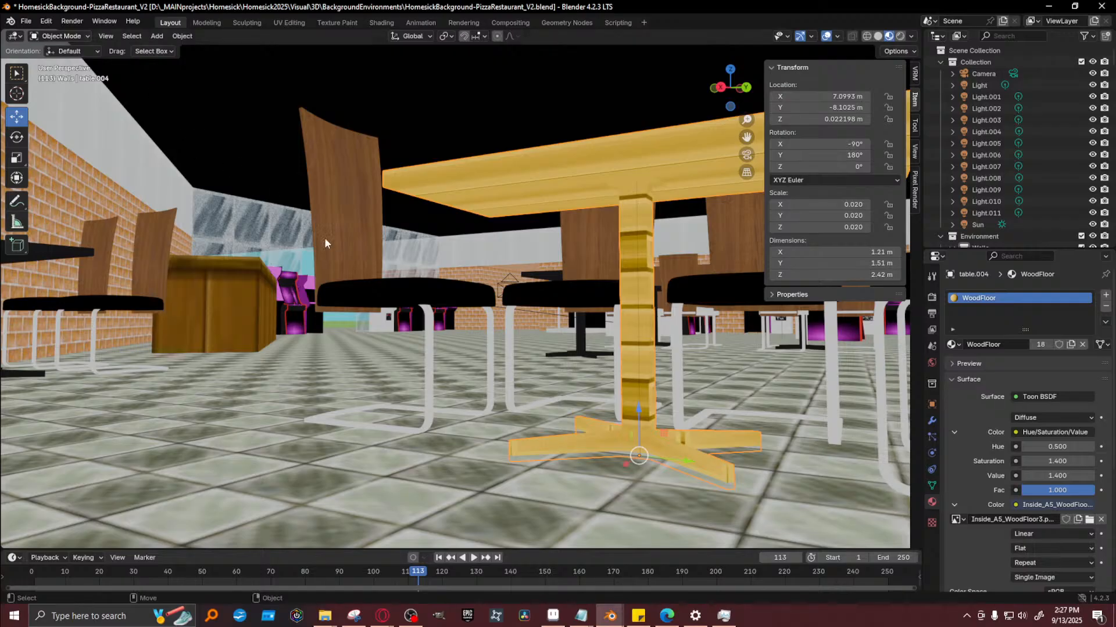
left_click(61, 36)
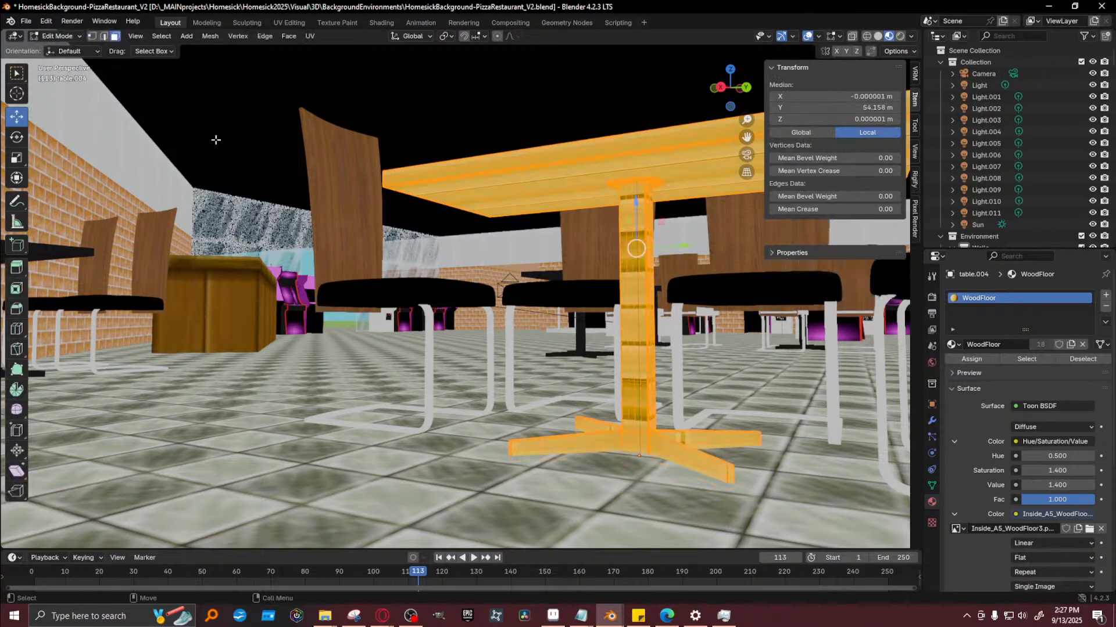
left_click(61, 62)
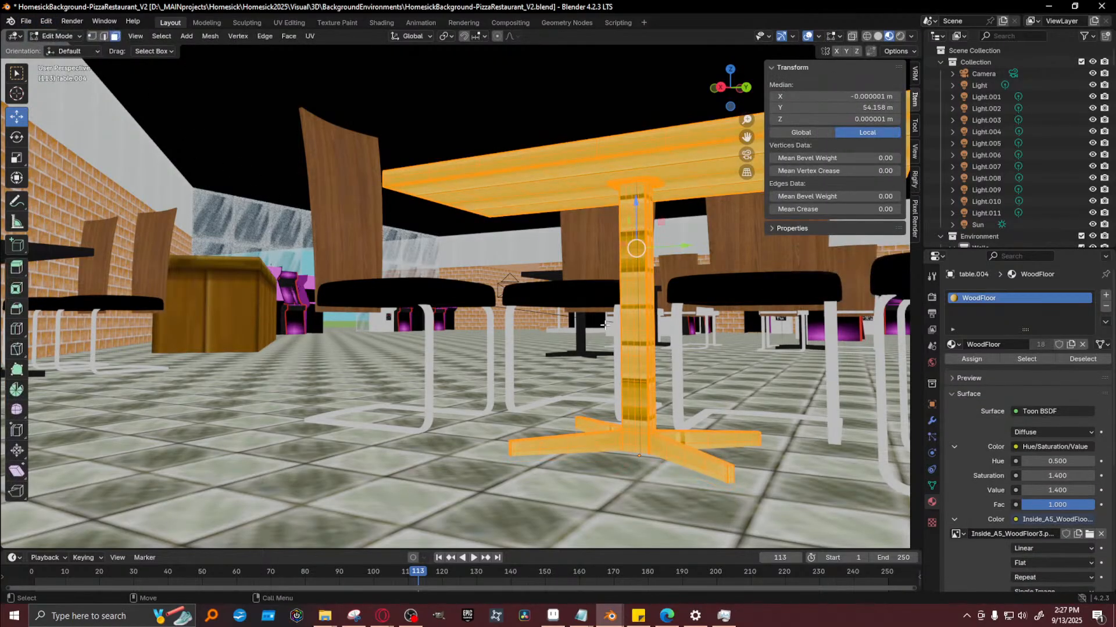
left_click(631, 343)
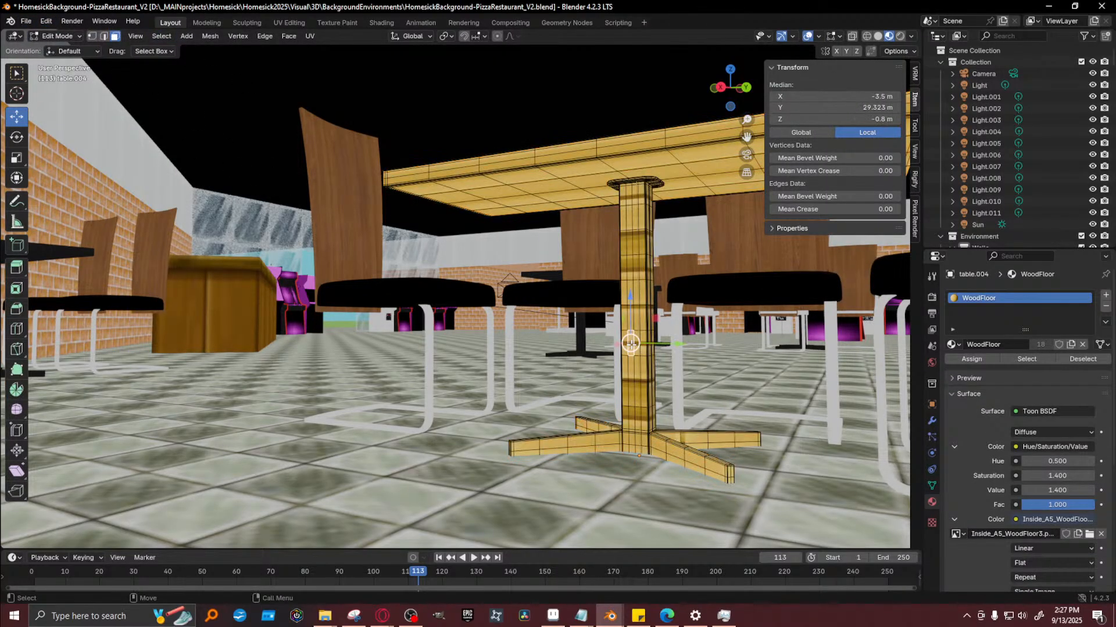
right_click(591, 530)
mouse_move(590, 529)
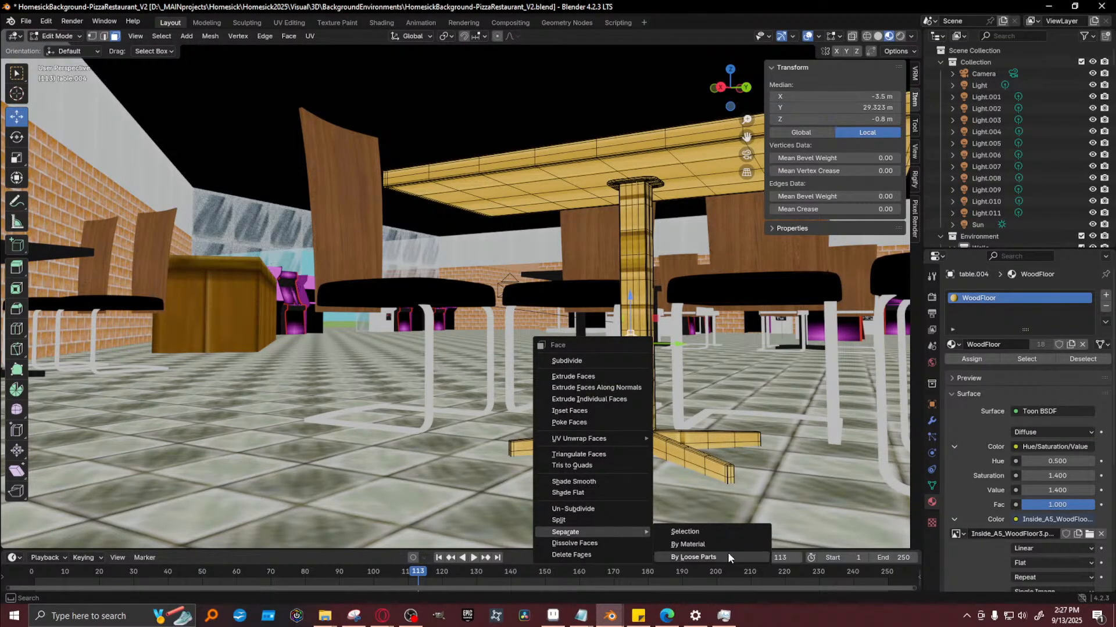
left_click(730, 531)
left_click(56, 36)
left_click(56, 47)
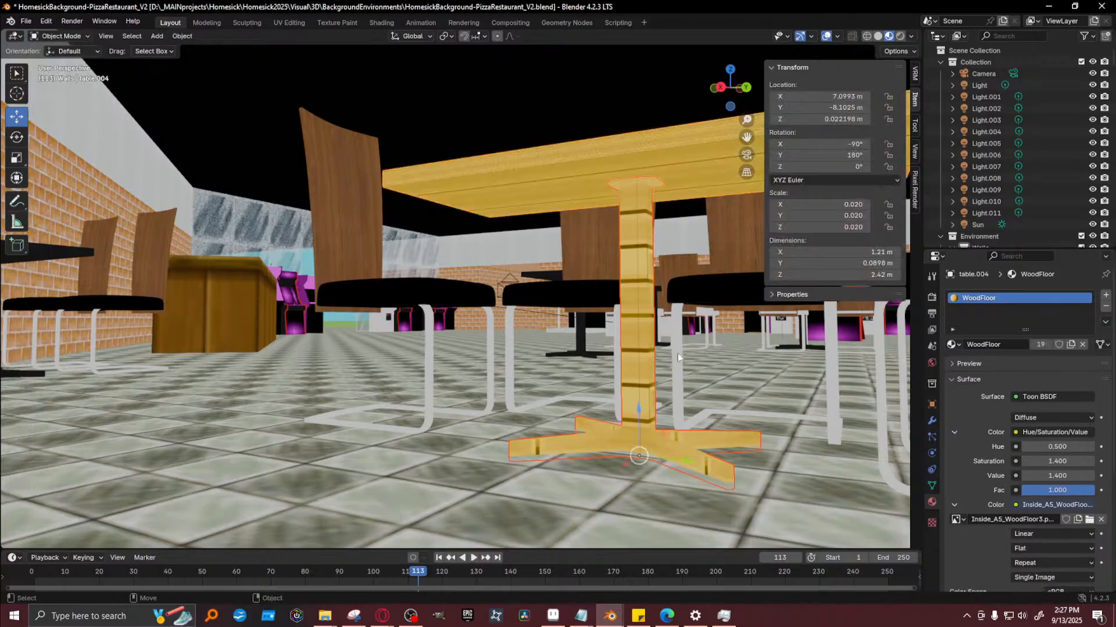
Assign the TrackBall material to the separated table leg and base
left_click(651, 357)
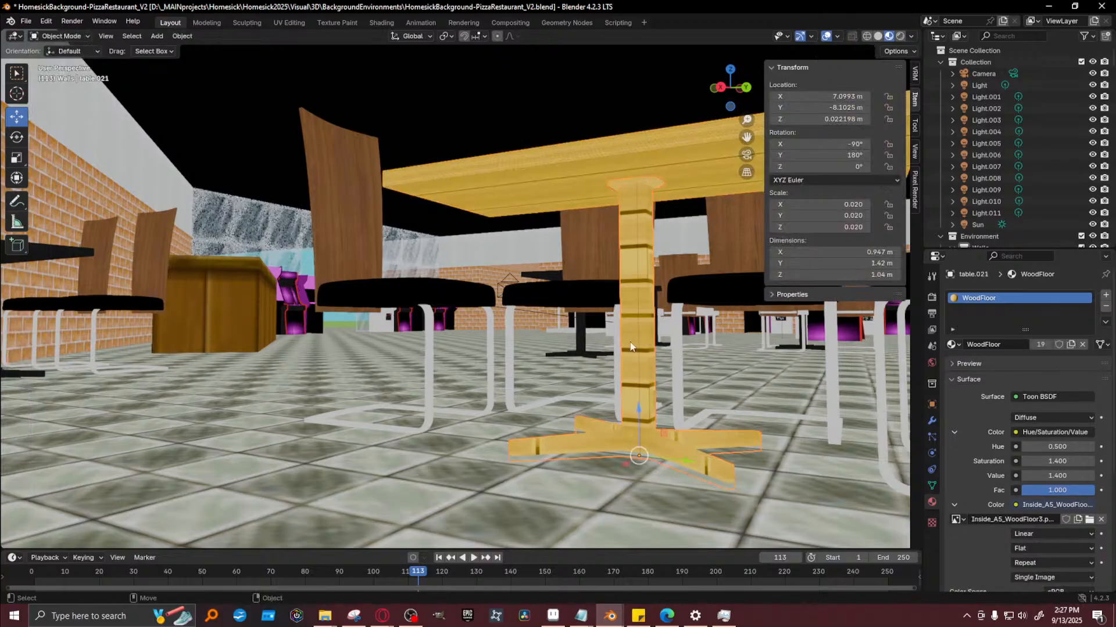
left_click(953, 344)
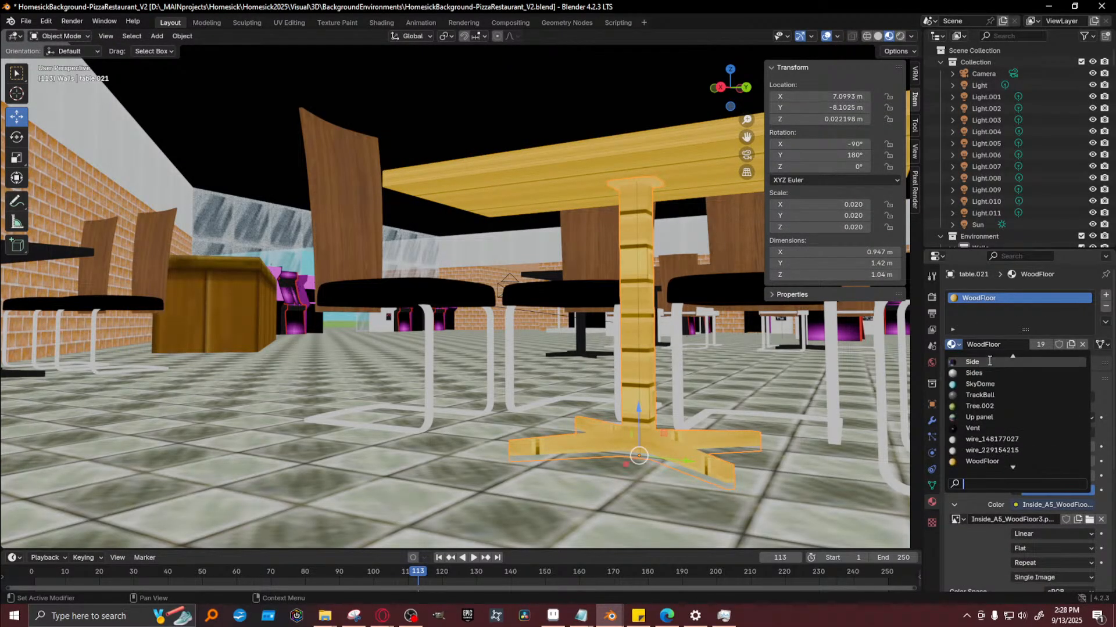
scroll(990, 366, "up", 1)
left_click(981, 395)
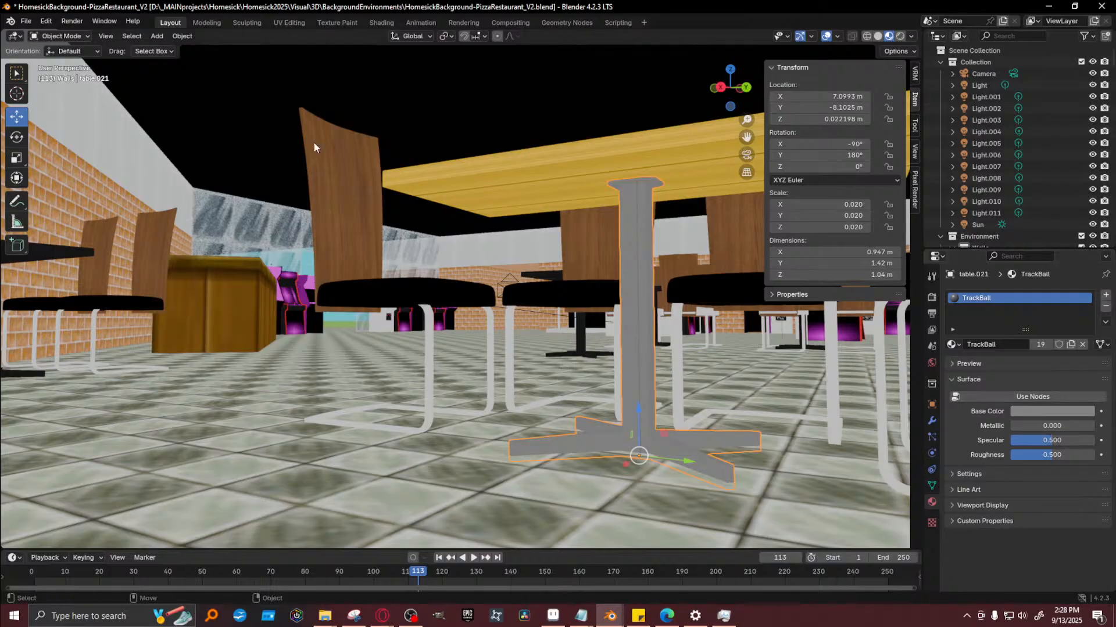
Render frame 113 to examine the table's wood top and grey leg, and return to the scene
key("F12")
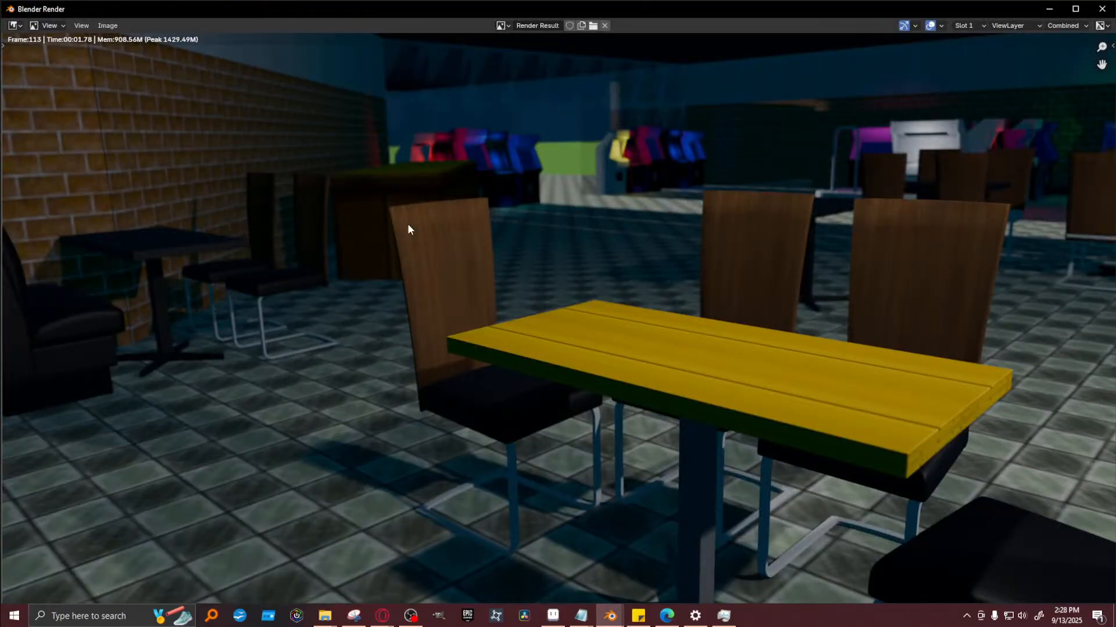
scroll(716, 431, "down", 1)
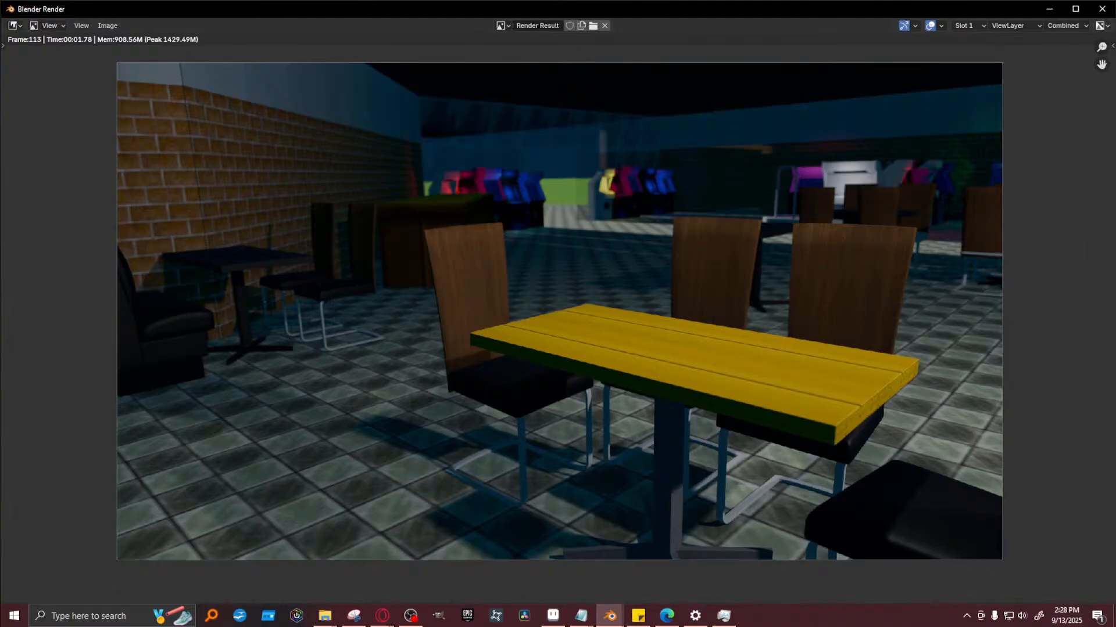
left_click(1051, 9)
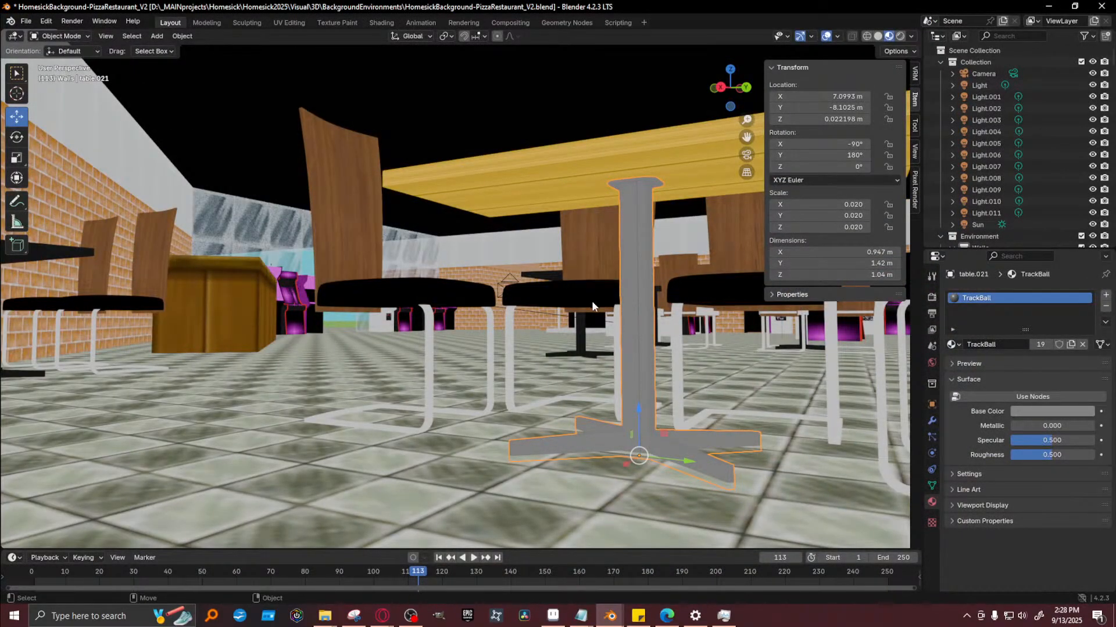
Select the wood table top together with its leg and raise them to Z about 0.055 m
scroll(585, 300, "down", 1)
middle_click_drag(585, 302, 587, 400)
left_click(613, 324)
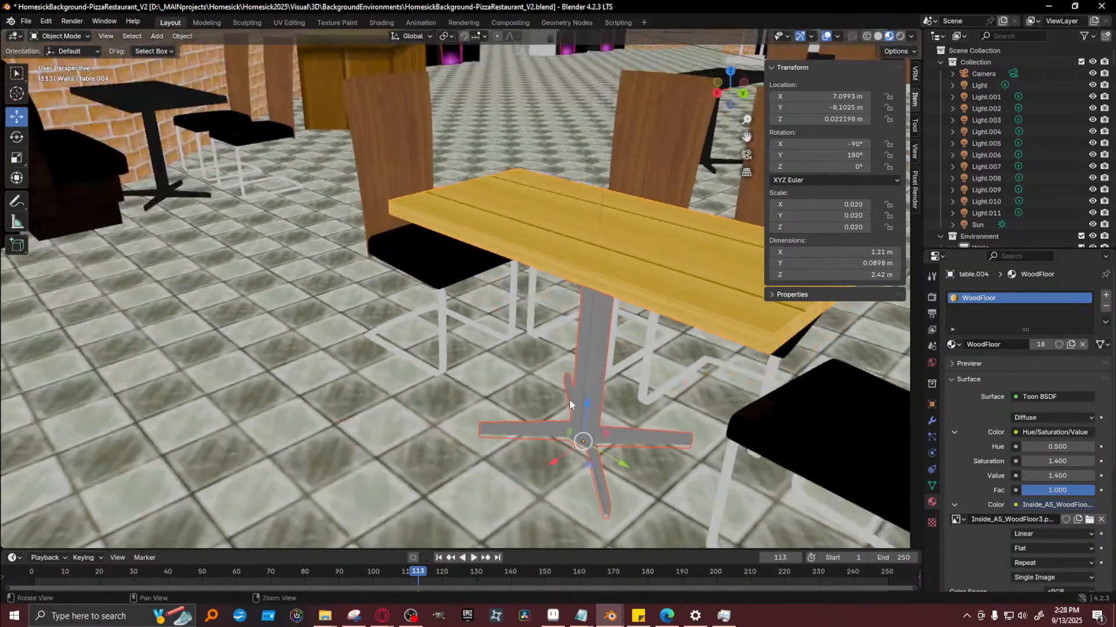
key("g")
key("x")
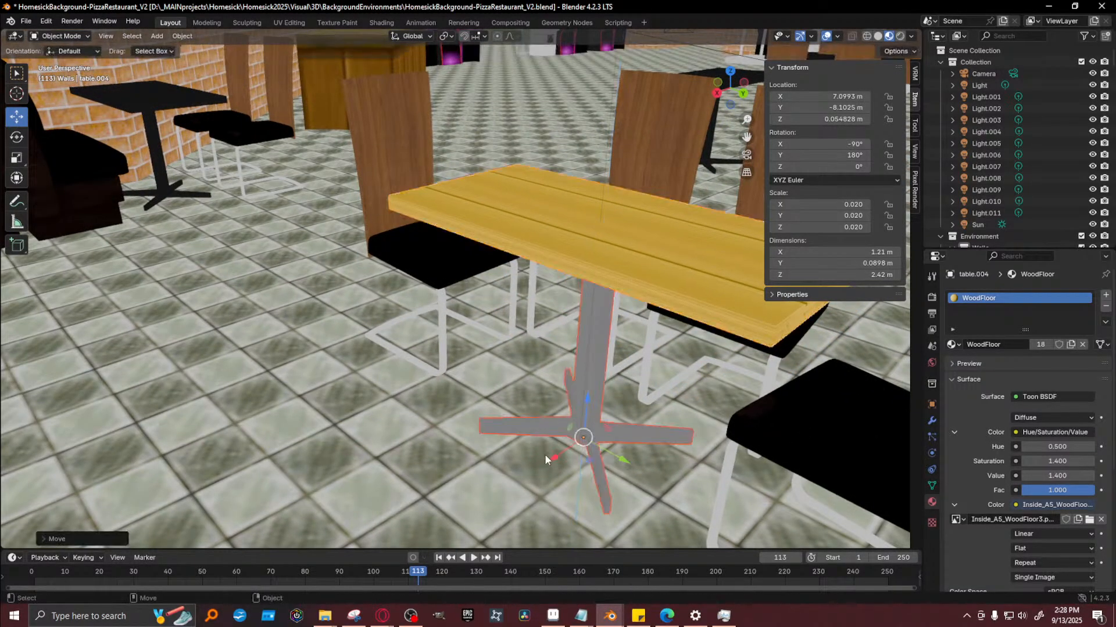
Try placing the table at X about 7.71 m, check it in a render of frame 113, and undo the move
left_click(594, 383)
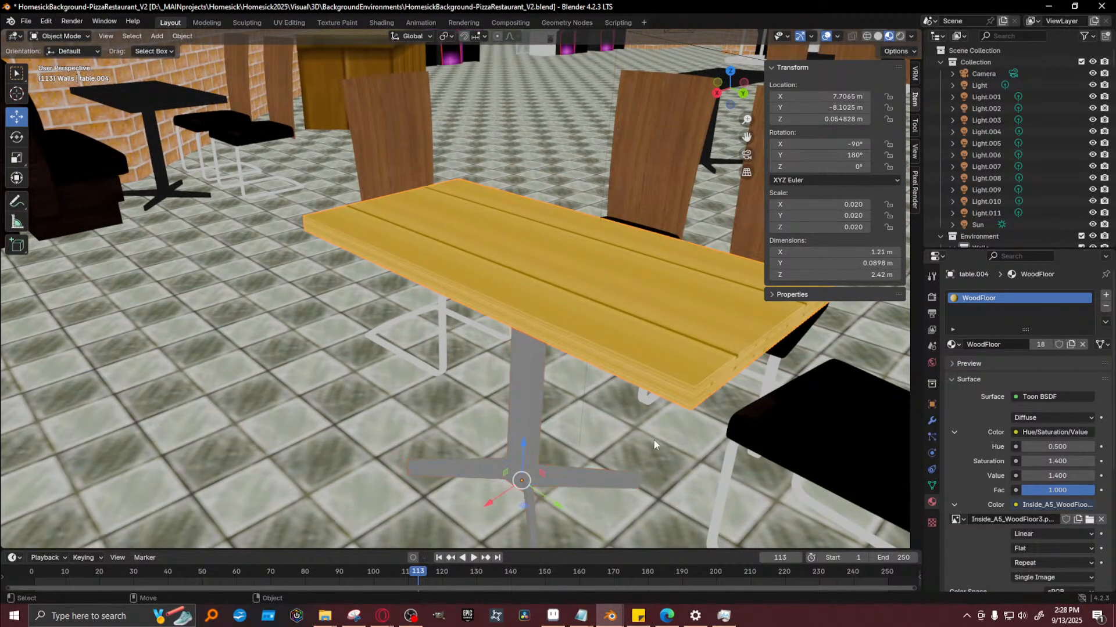
middle_click_drag(653, 439, 644, 459)
key("shift+space")
key("s")
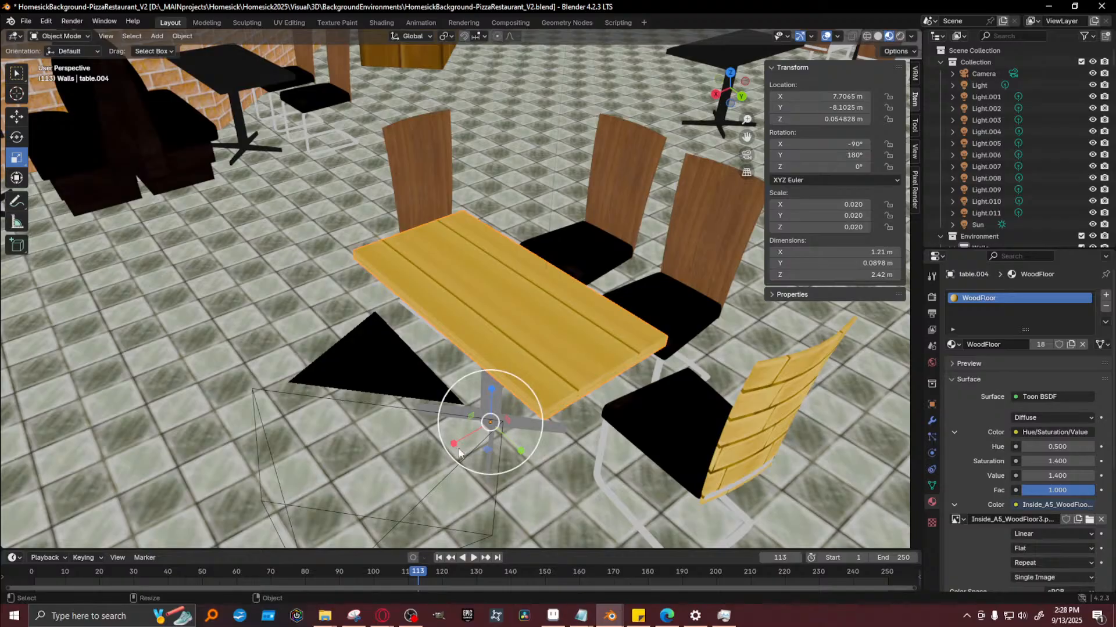
left_click_drag(450, 434, 441, 451)
key("ctrl+z")
key("F12")
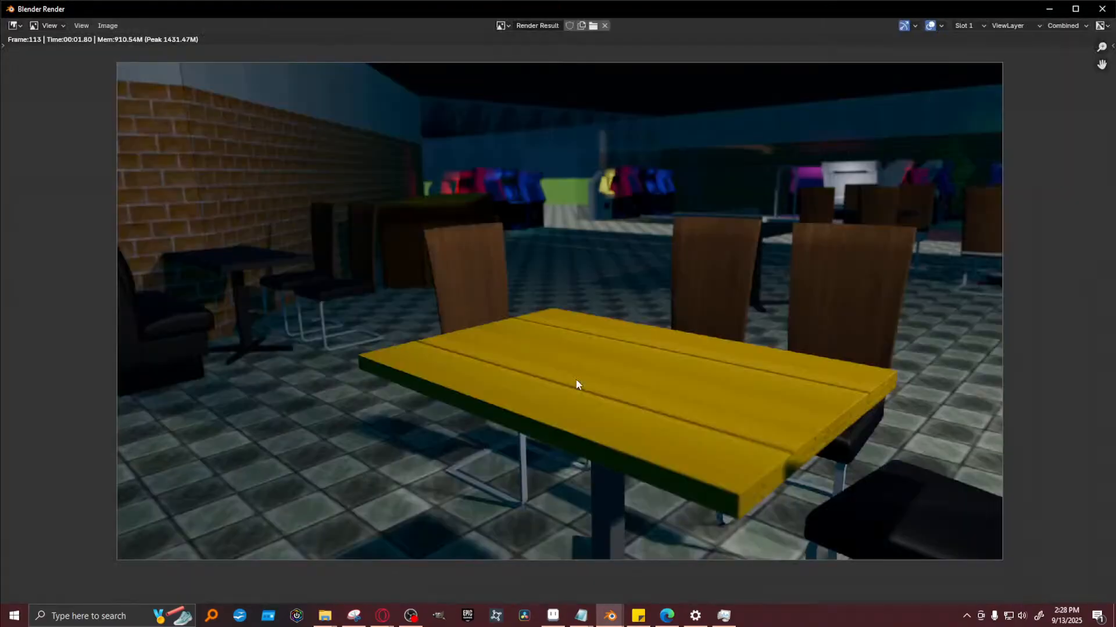
left_click(1101, 9)
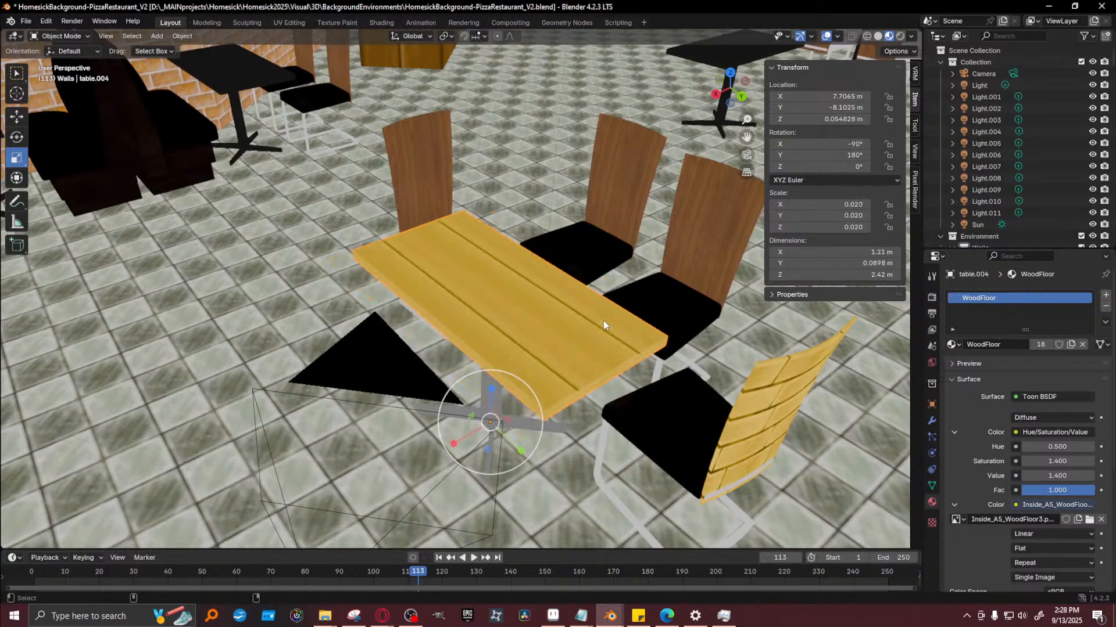
key("ctrl+z")
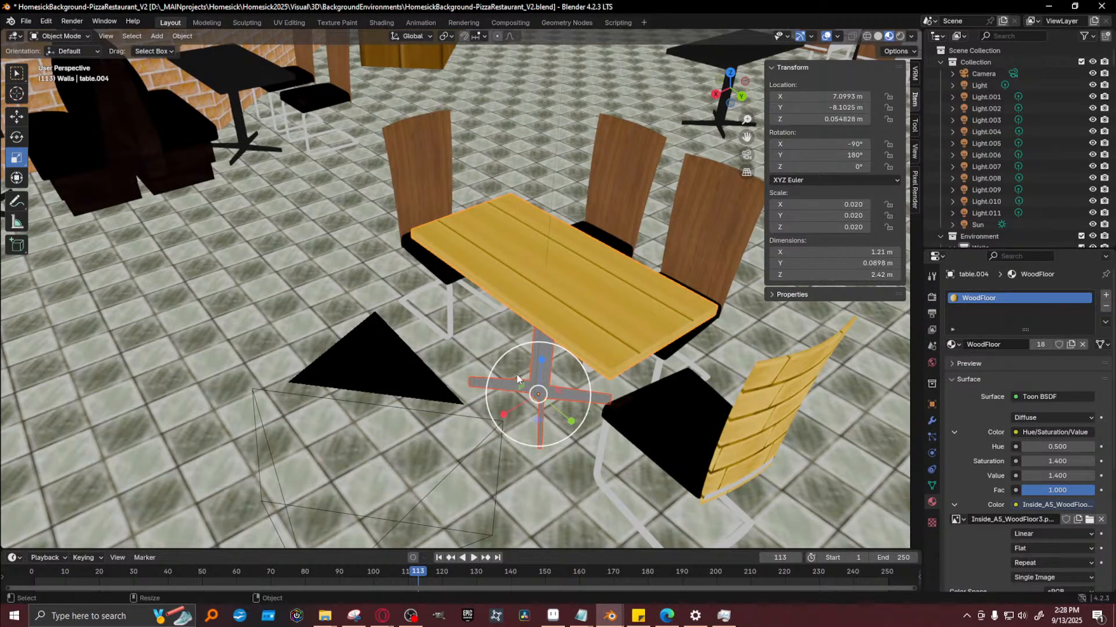
Move the table top and leg along X to about 7.31 m and check the placement in a render of frame 113
key("shift+space")
key("g")
left_click_drag(507, 412, 488, 421)
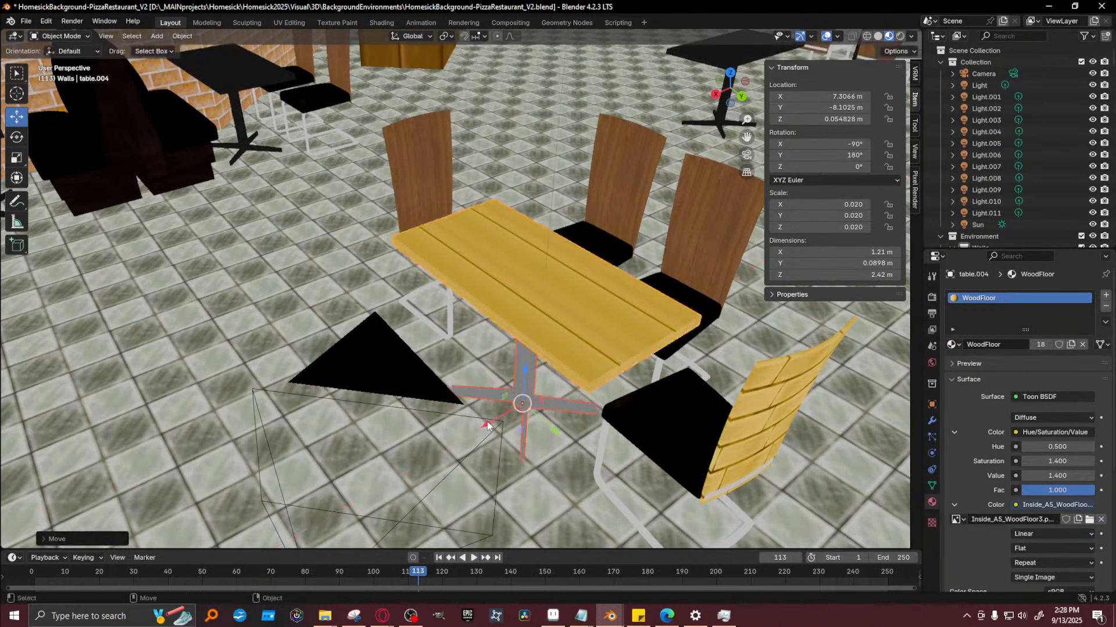
key("F12")
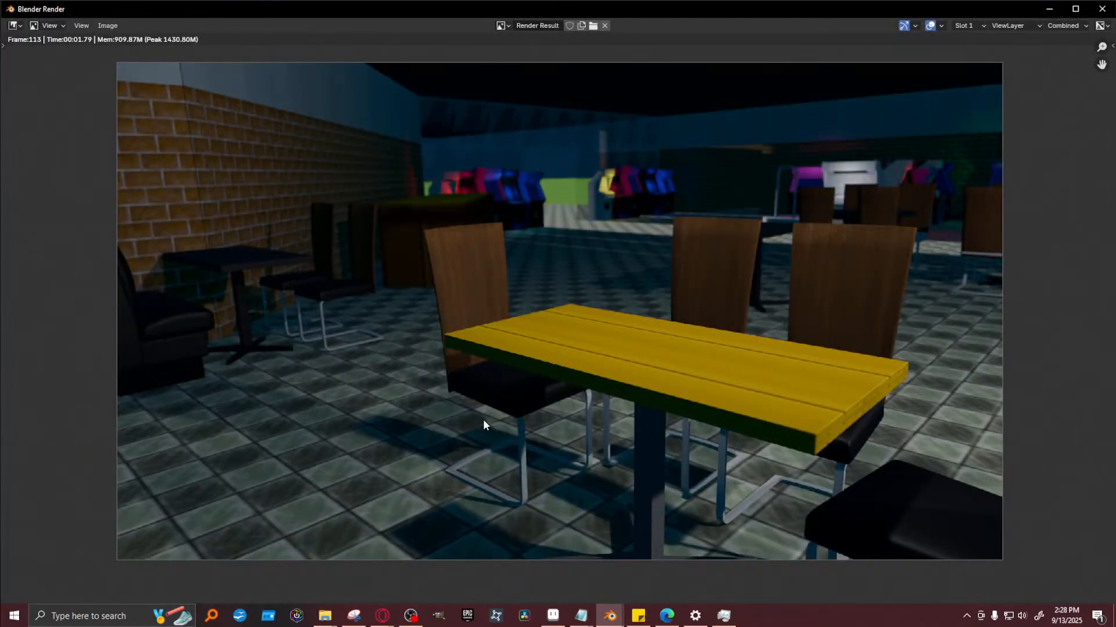
left_click(1050, 9)
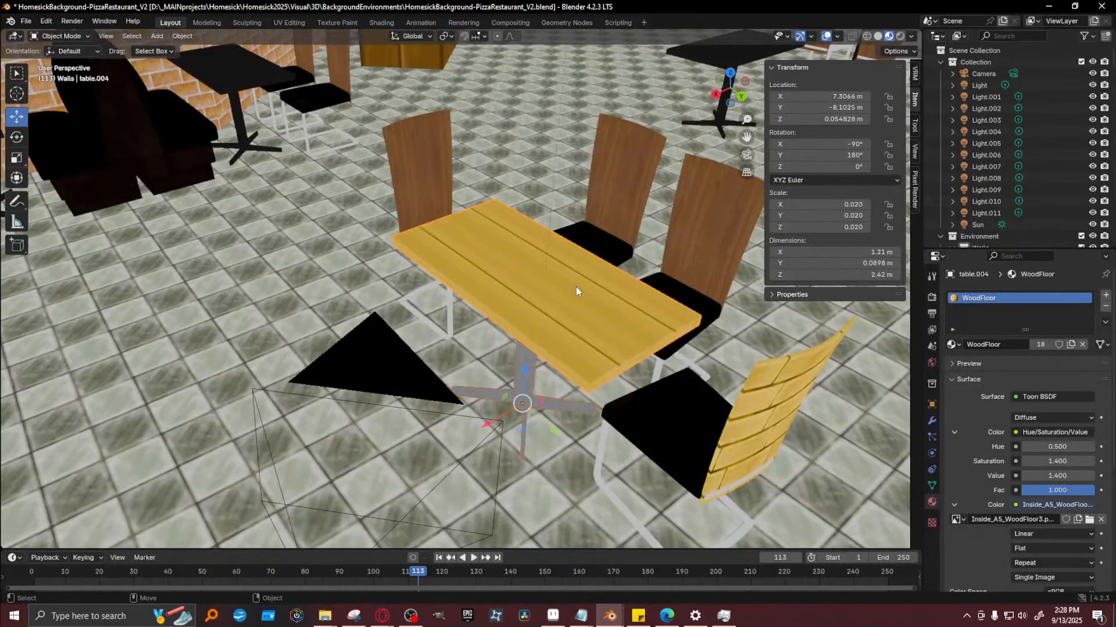
Stretch only the table top along X to about 1.43 m wide, checking the width in renders of frame 113
left_click_drag(487, 424, 489, 424)
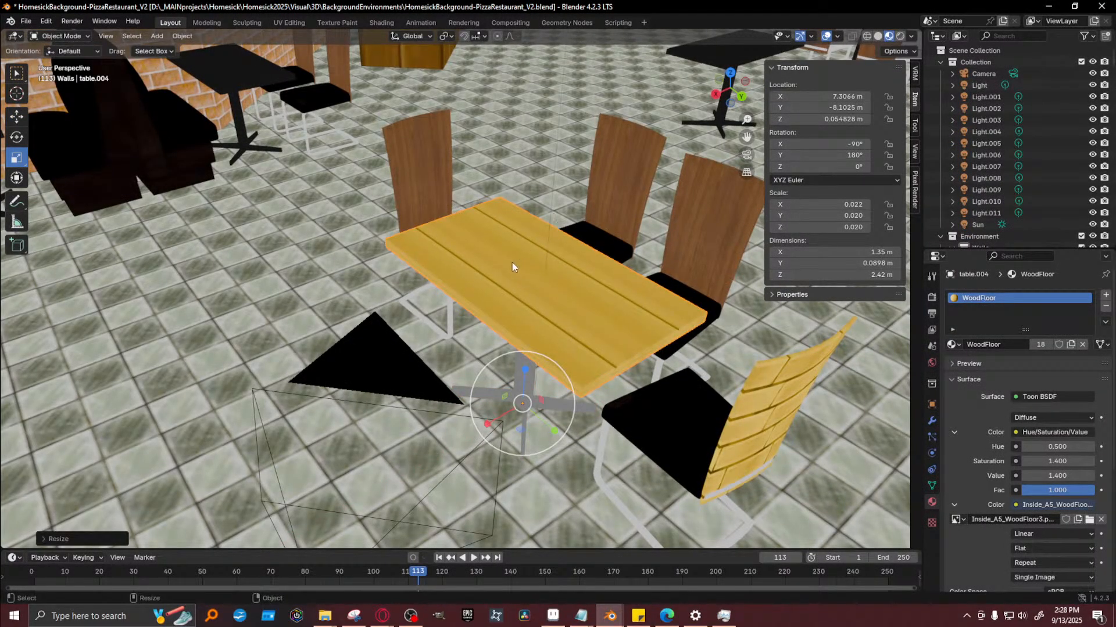
key("F12")
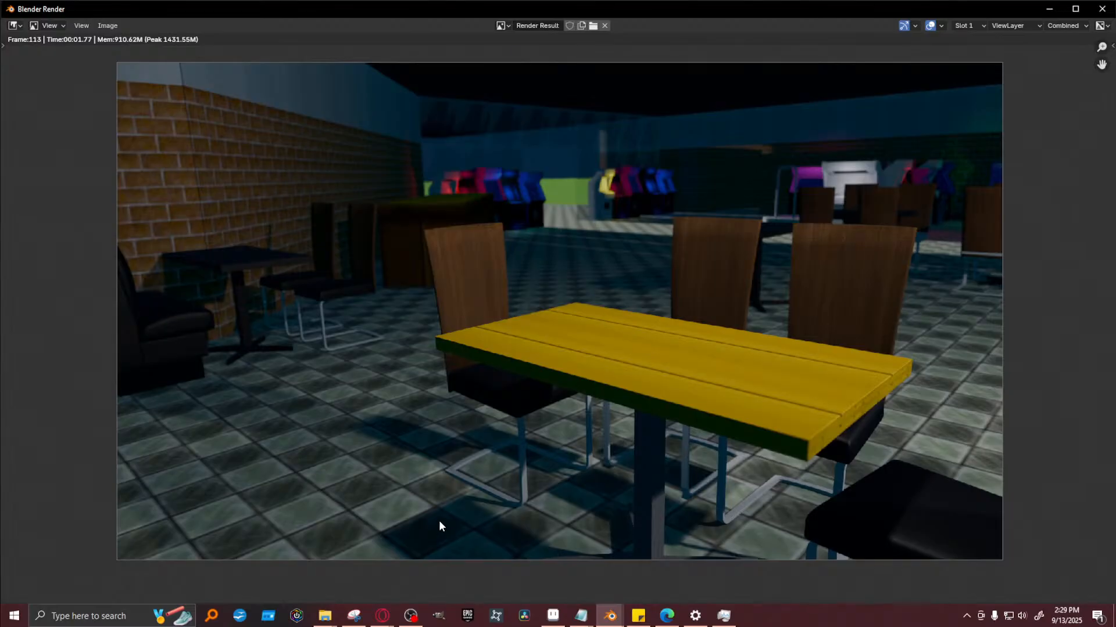
left_click(1049, 9)
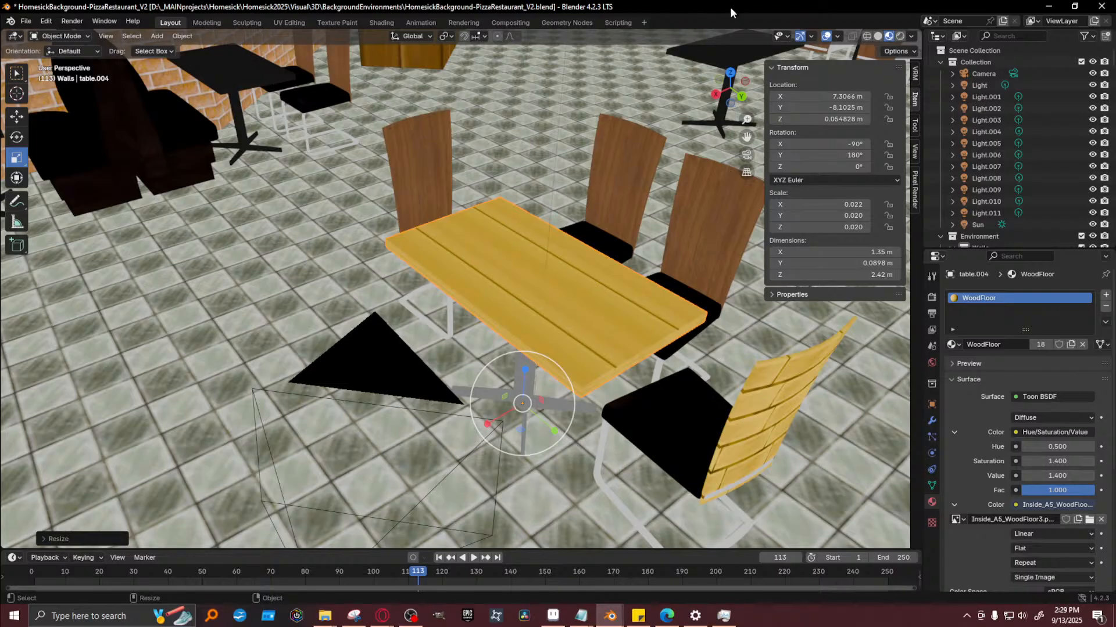
left_click(518, 315)
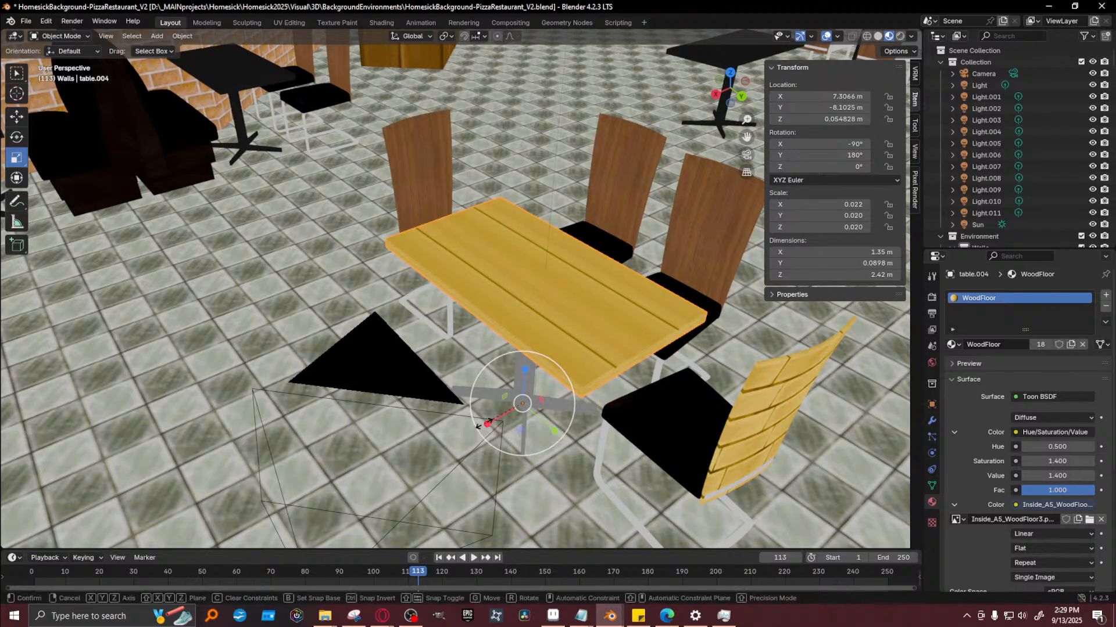
key("F12")
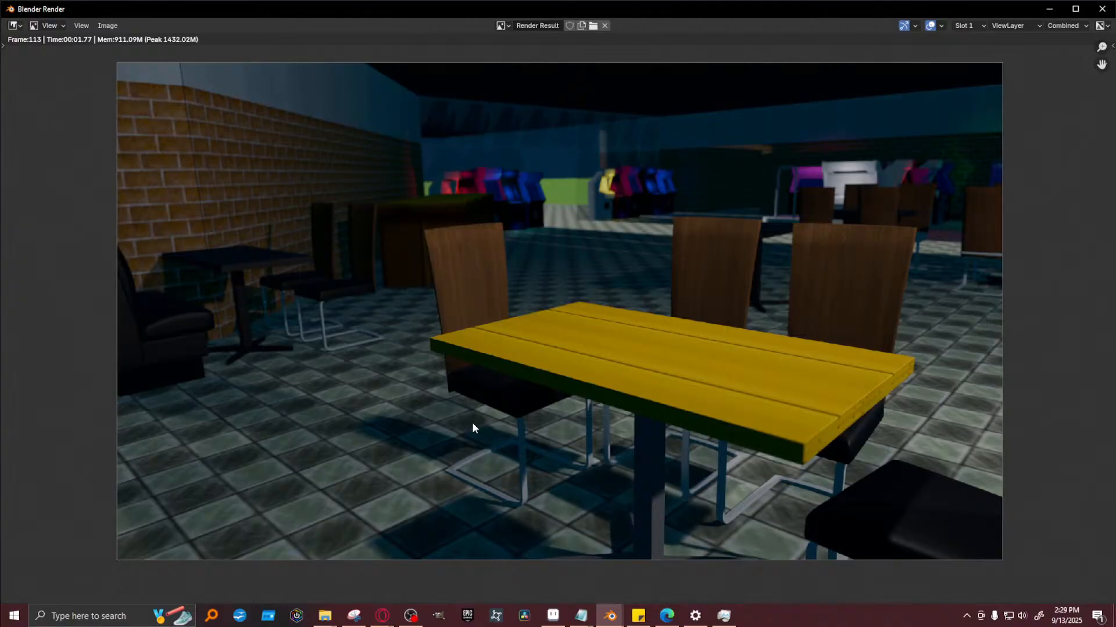
Compare the render with the earlier character scene capture in Snipping Tool, and return to the 3D scene
left_click(353, 617)
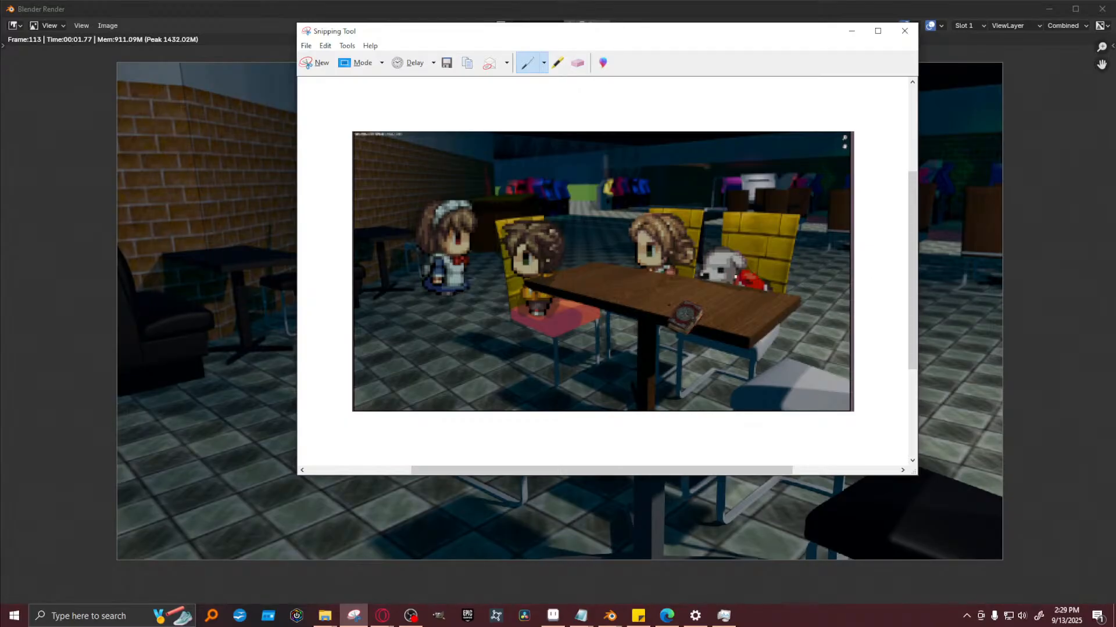
left_click(965, 12)
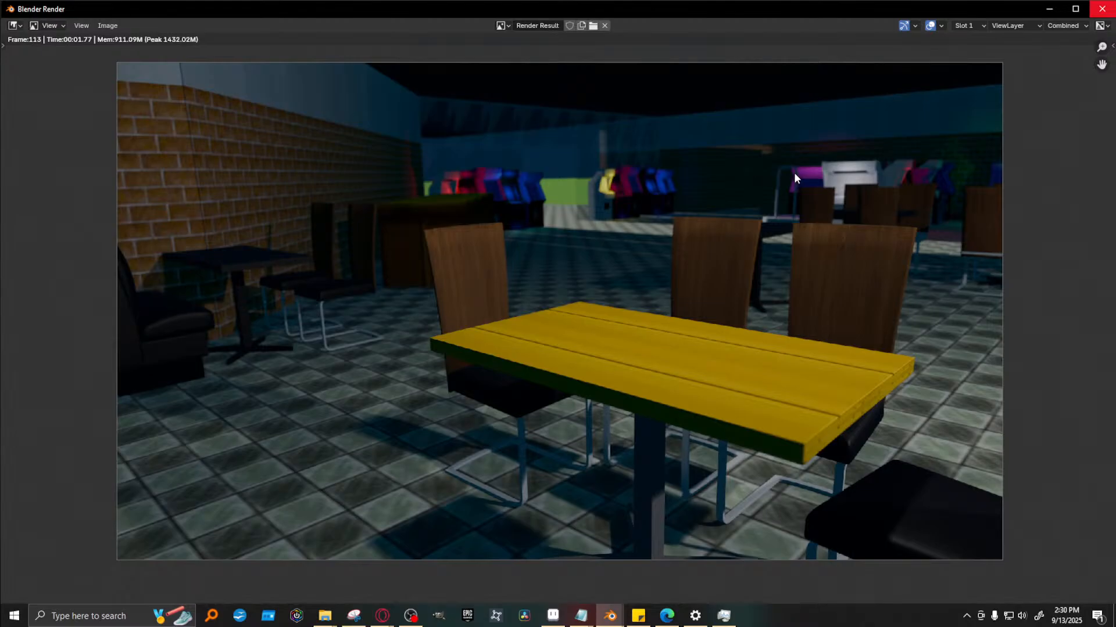
left_click(1049, 9)
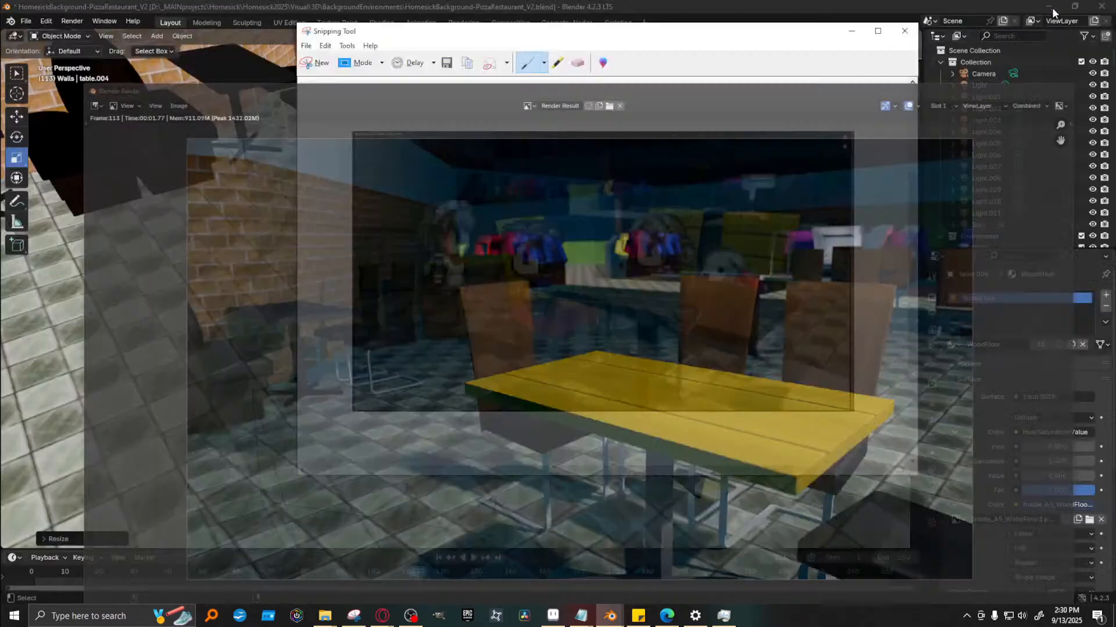
left_click(986, 9)
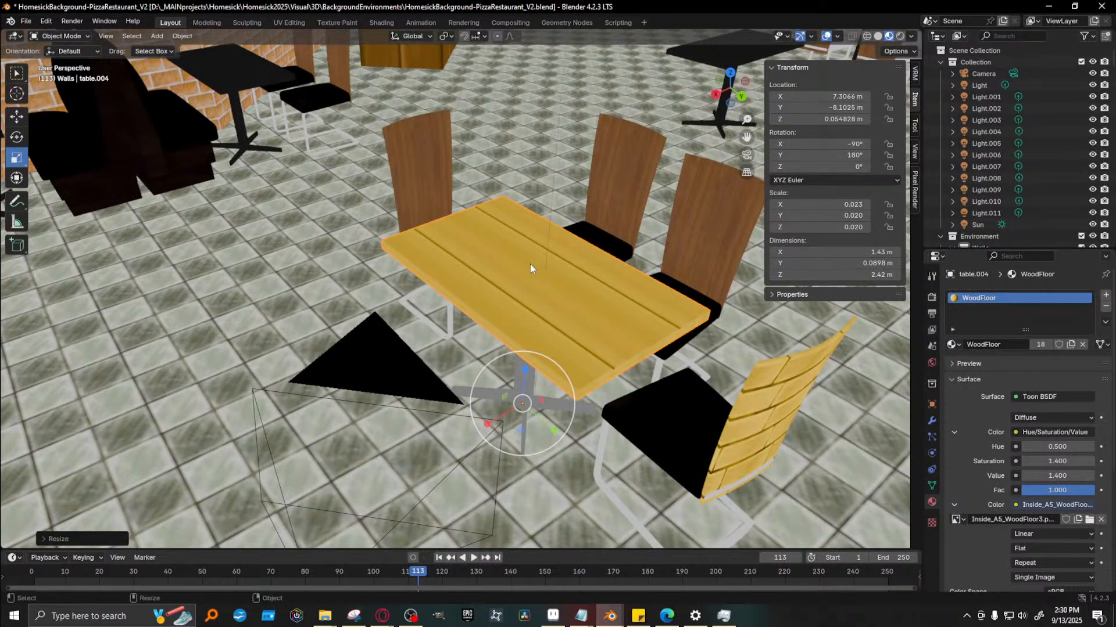
Select Camera and examine its lens, depth of field and viewport display settings for background options
key("slash")
key("slash")
middle_click_drag(557, 253, 538, 134)
left_click(538, 139)
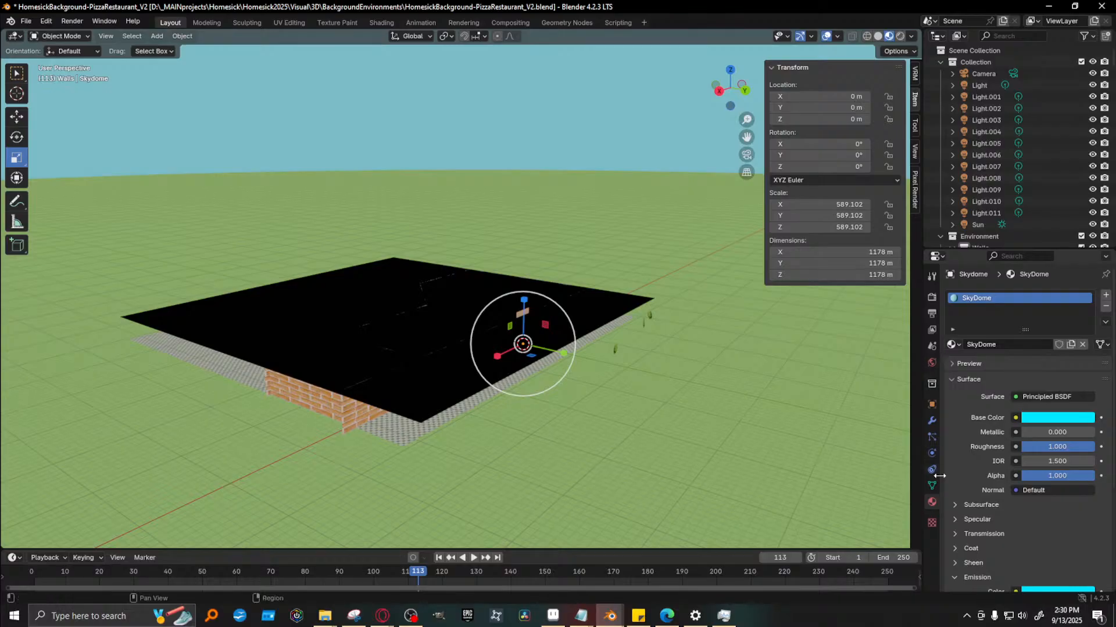
left_click(983, 73)
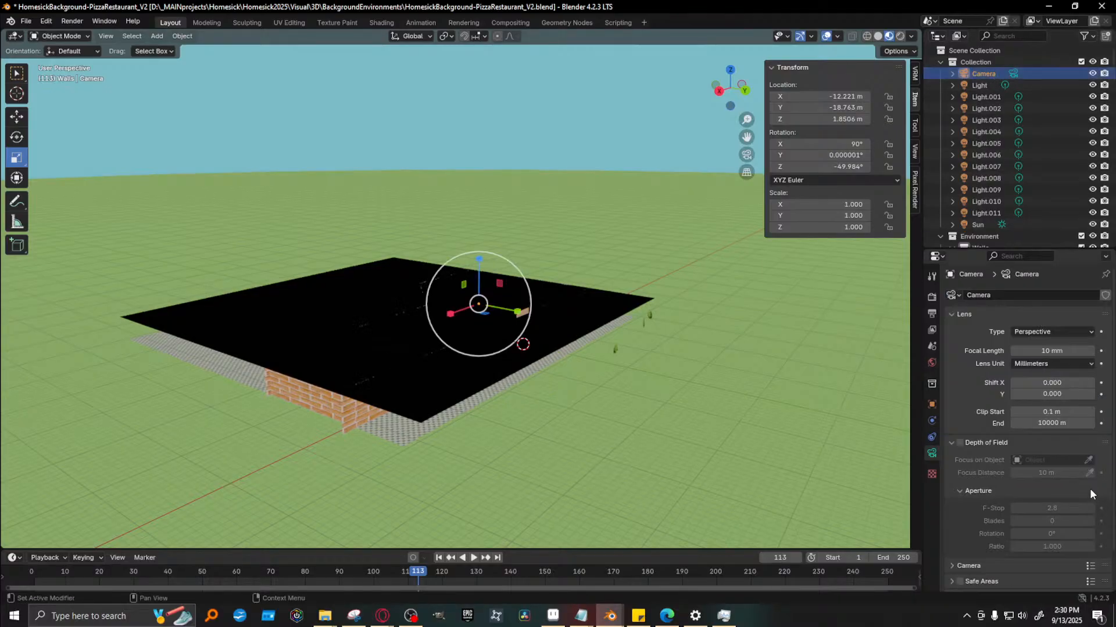
scroll(1034, 450, "down", 2)
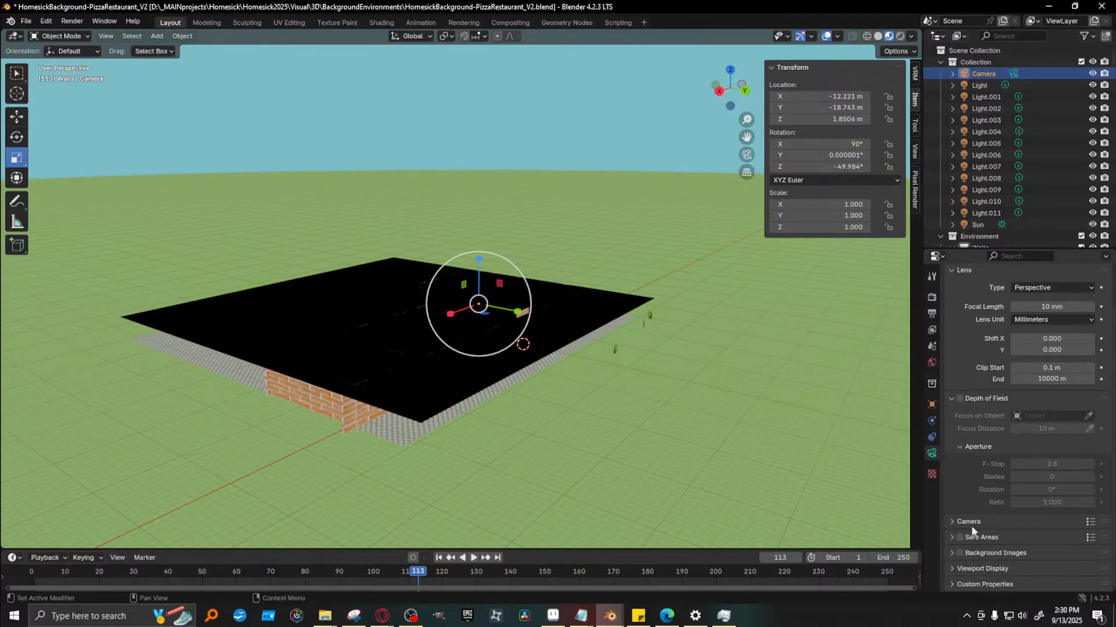
scroll(977, 442, "up", 2)
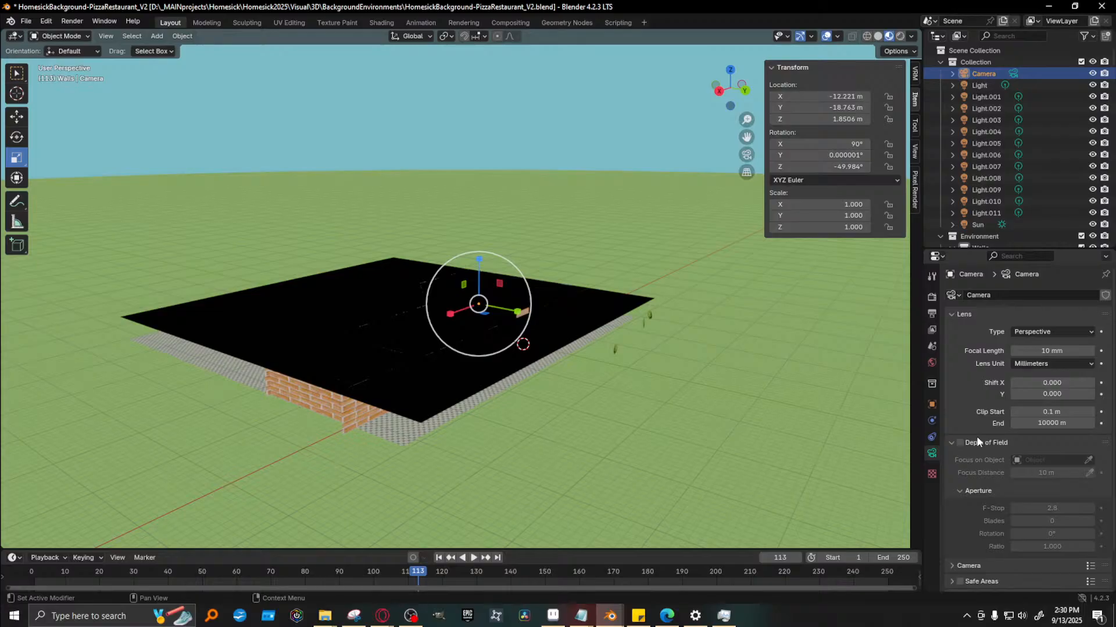
scroll(962, 470, "down", 2)
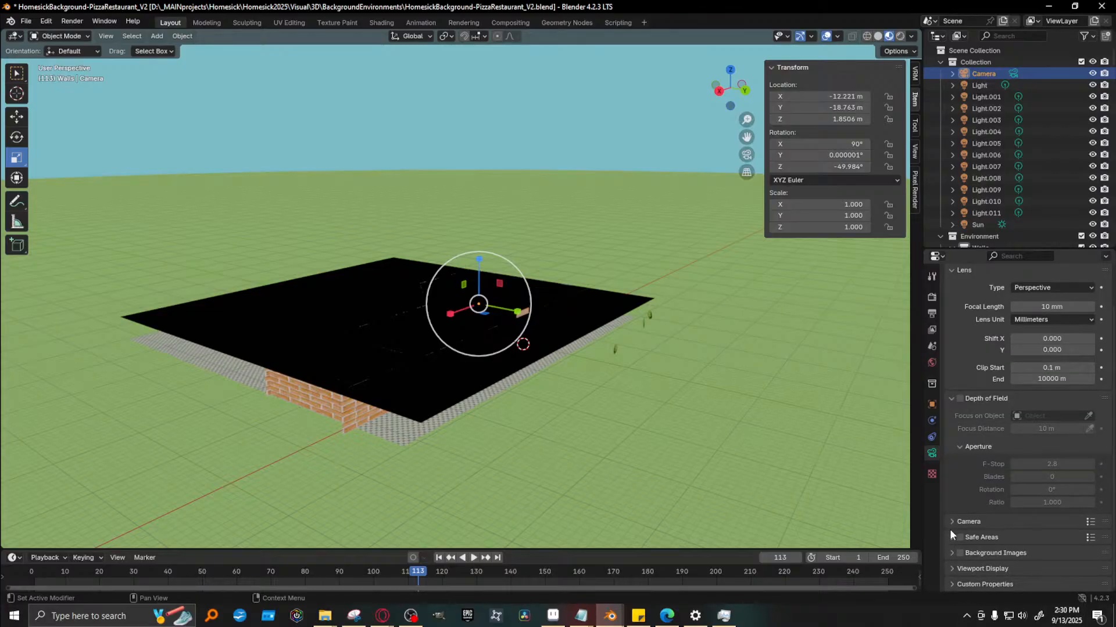
left_click(949, 570)
scroll(994, 521, "down", 4)
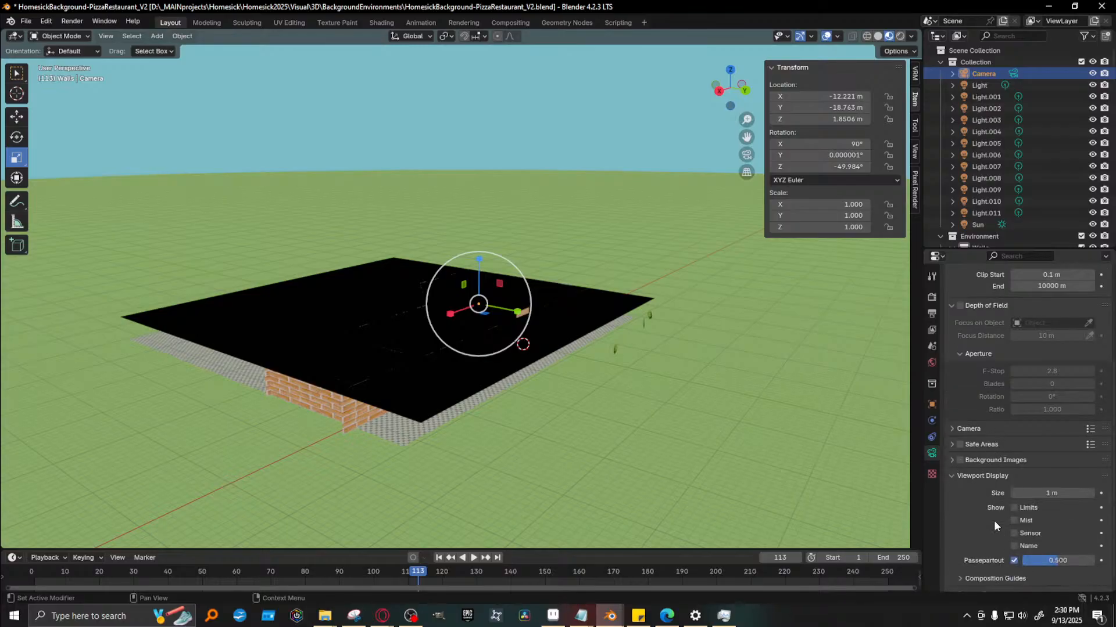
Filter the properties by "background" and look through the render, output, view layer and scene settings
left_click(932, 276)
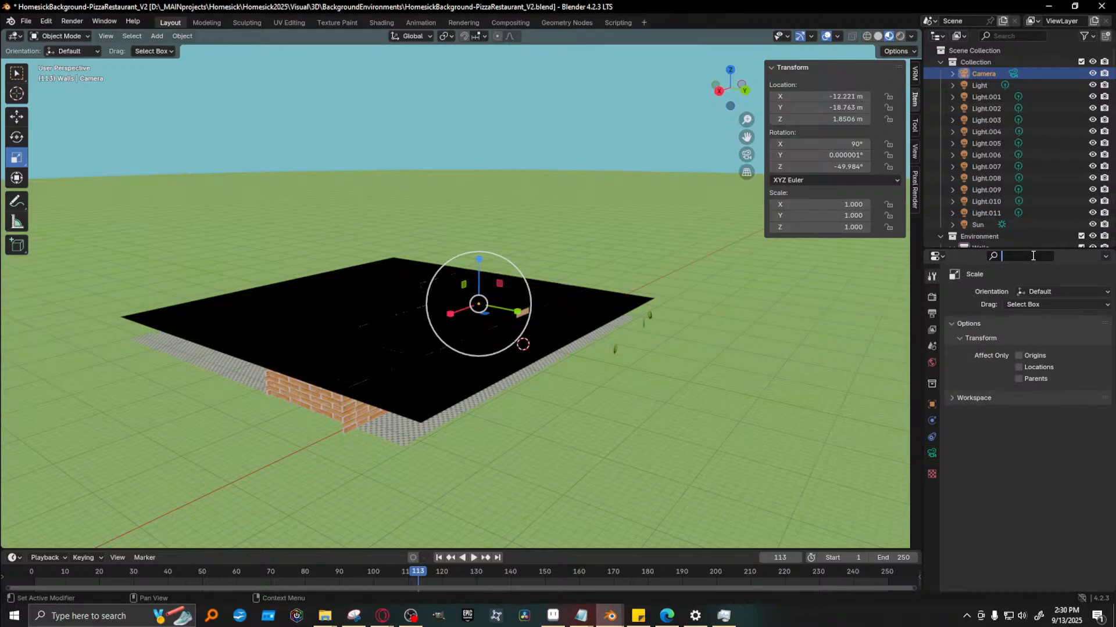
type("background")
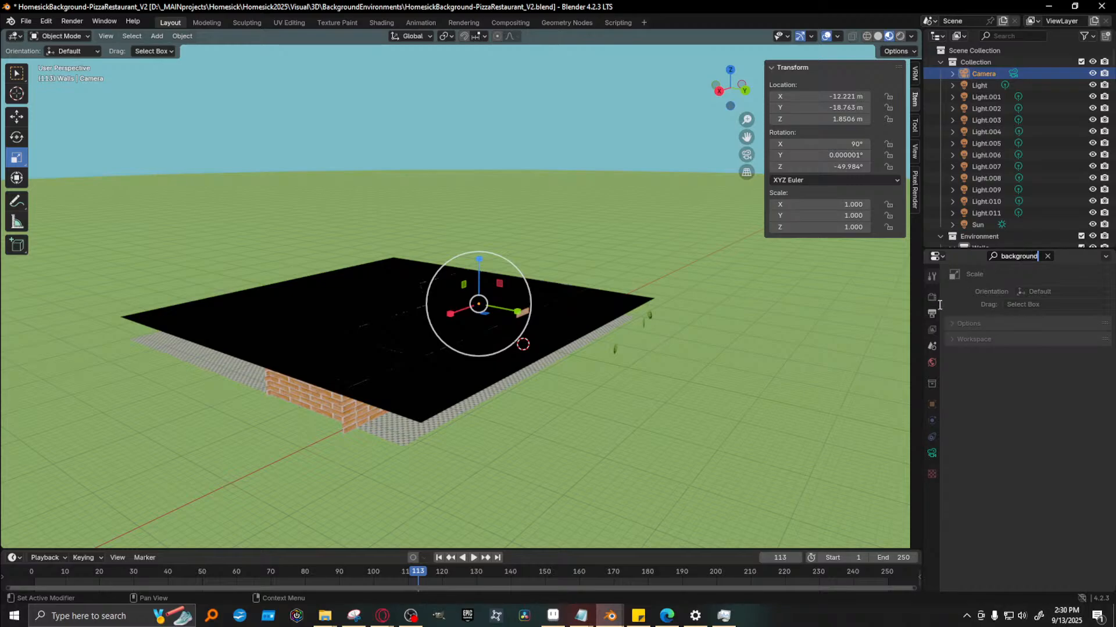
left_click(934, 303)
left_click(932, 302)
left_click(932, 314)
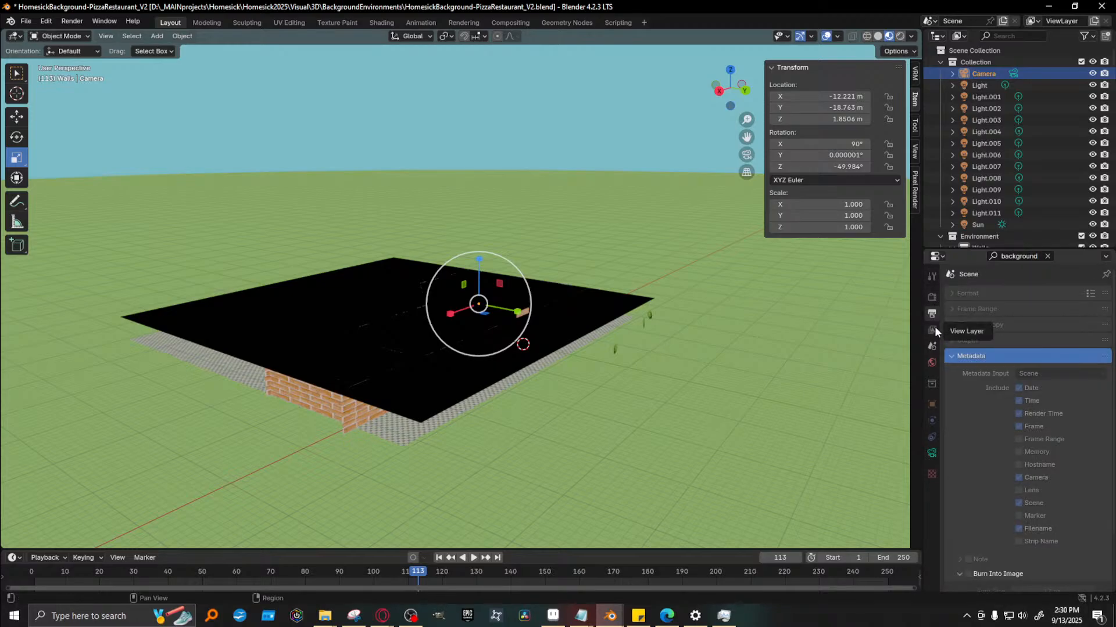
left_click(932, 330)
left_click(932, 346)
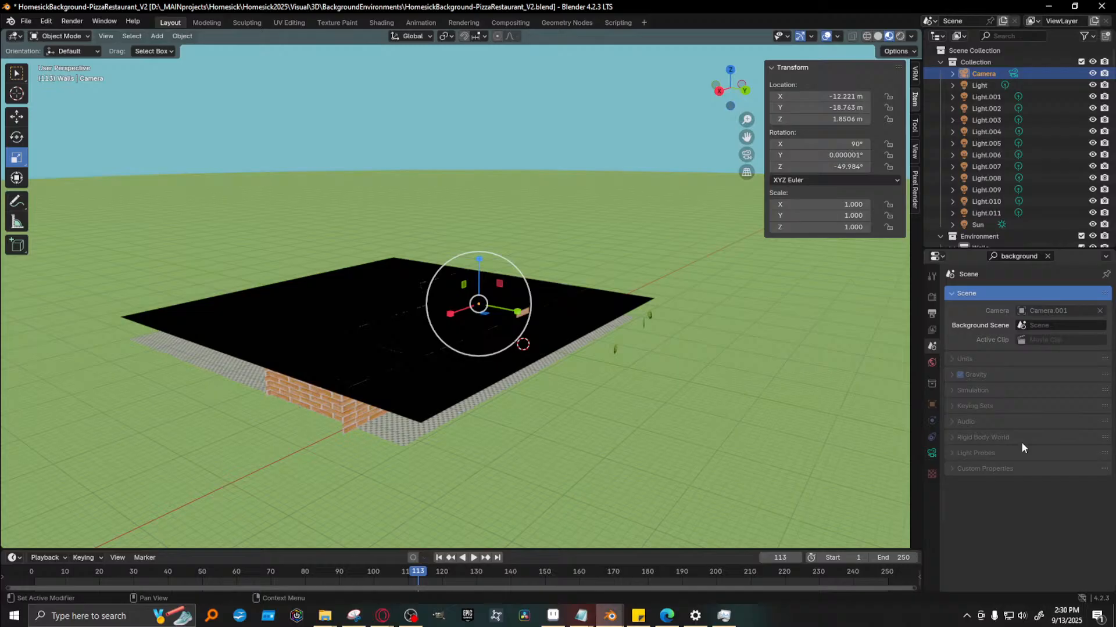
Brighten the blue colour of the World background and check the lighting in a render of frame 113
left_click(932, 363)
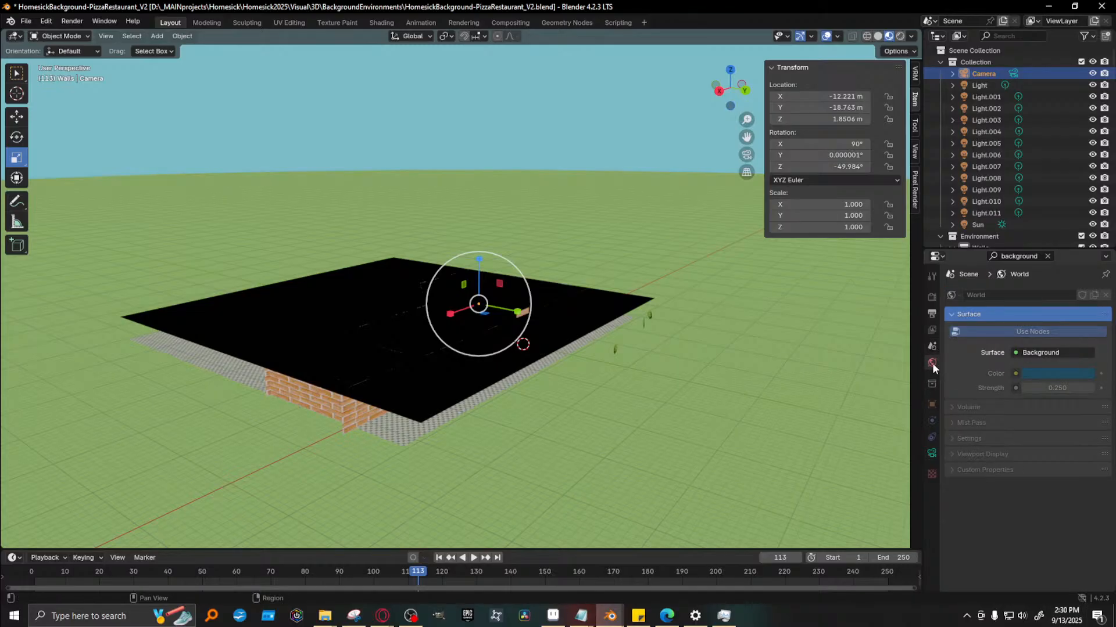
left_click(1040, 375)
left_click_drag(1084, 239, 1084, 220)
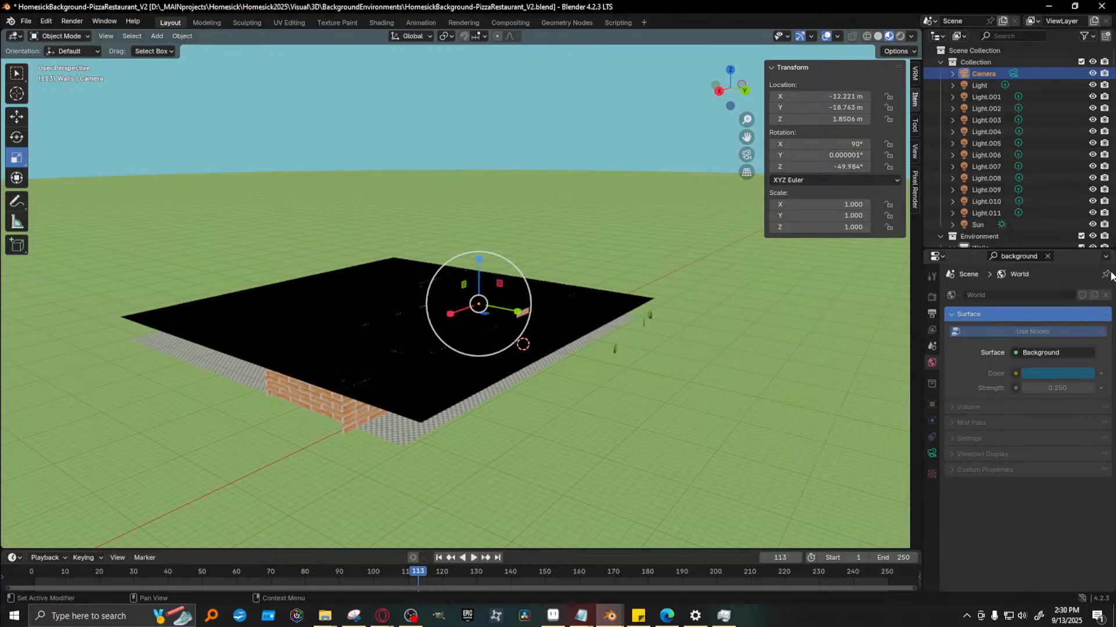
key("F12")
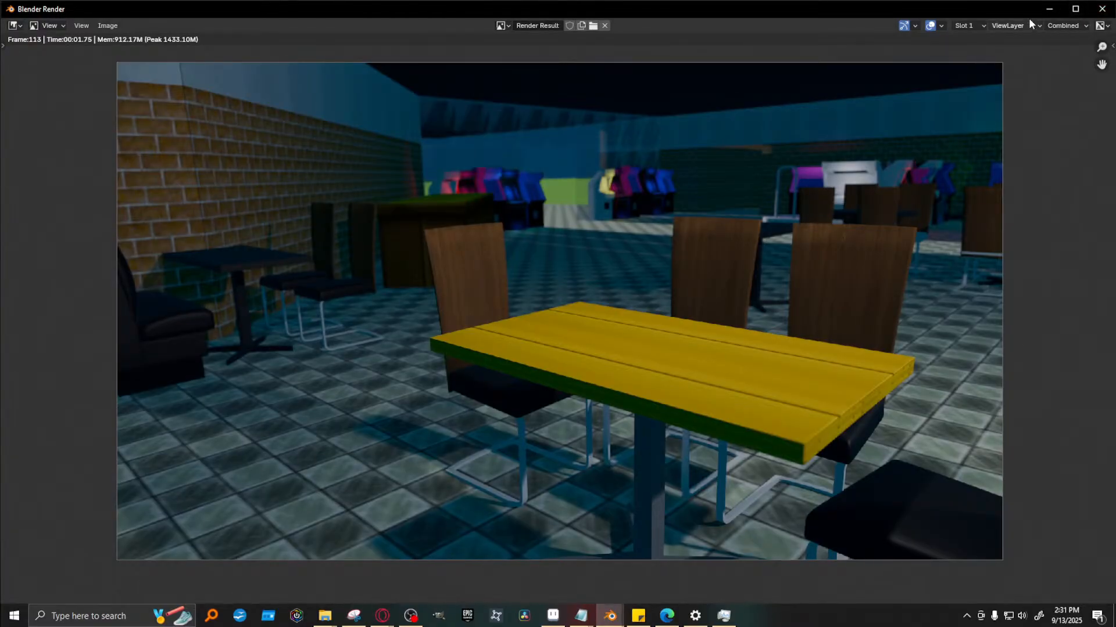
left_click(1102, 8)
Look through the filtered collection, modifier and camera data settings for the camera's background image options
middle_click_drag(643, 302, 629, 305)
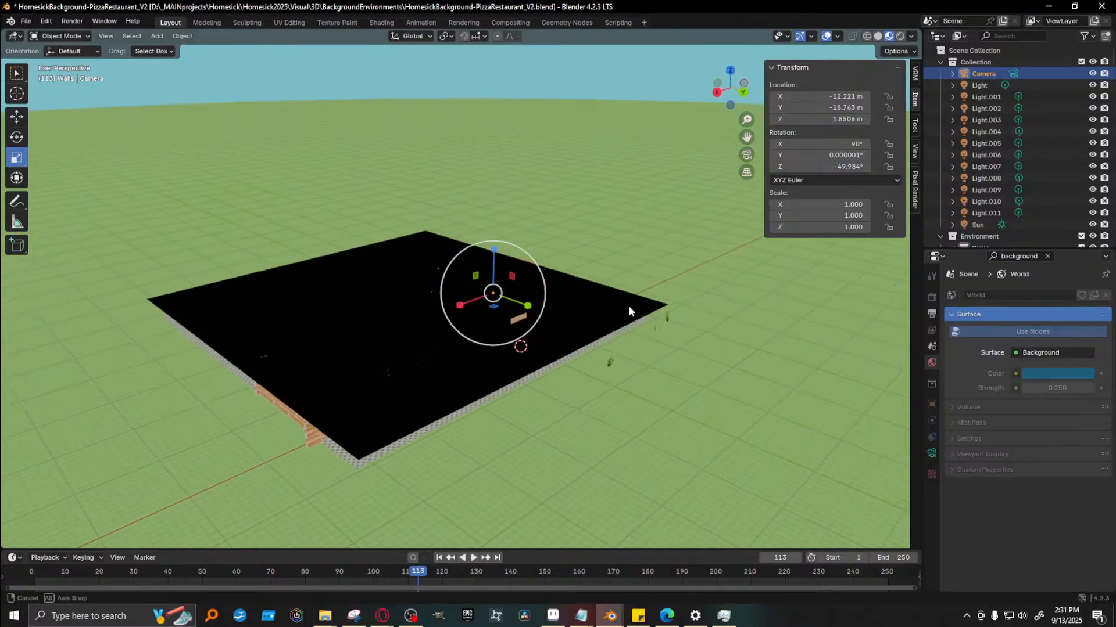
left_click(930, 384)
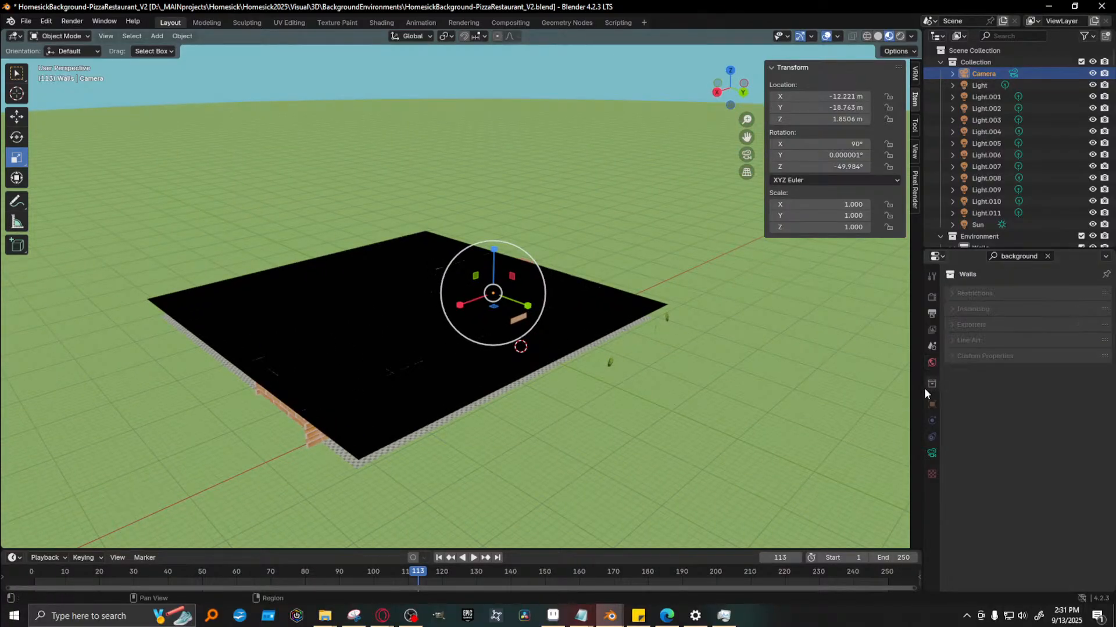
left_click(931, 421)
left_click(932, 452)
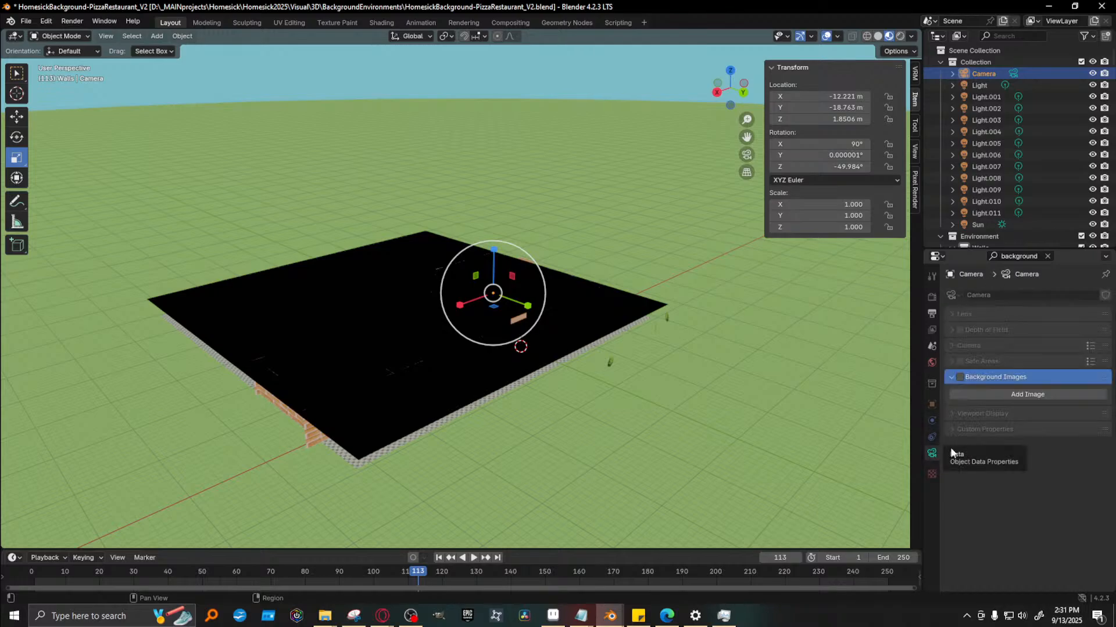
Look through the filtered texture, scene and output properties for background settings
left_click(932, 475)
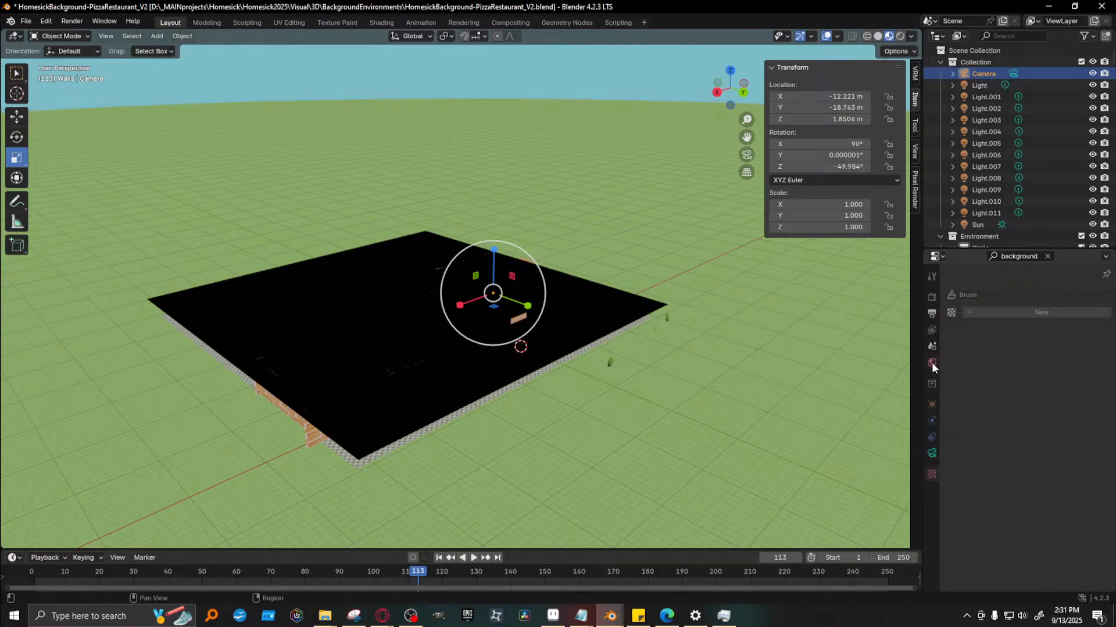
left_click(932, 347)
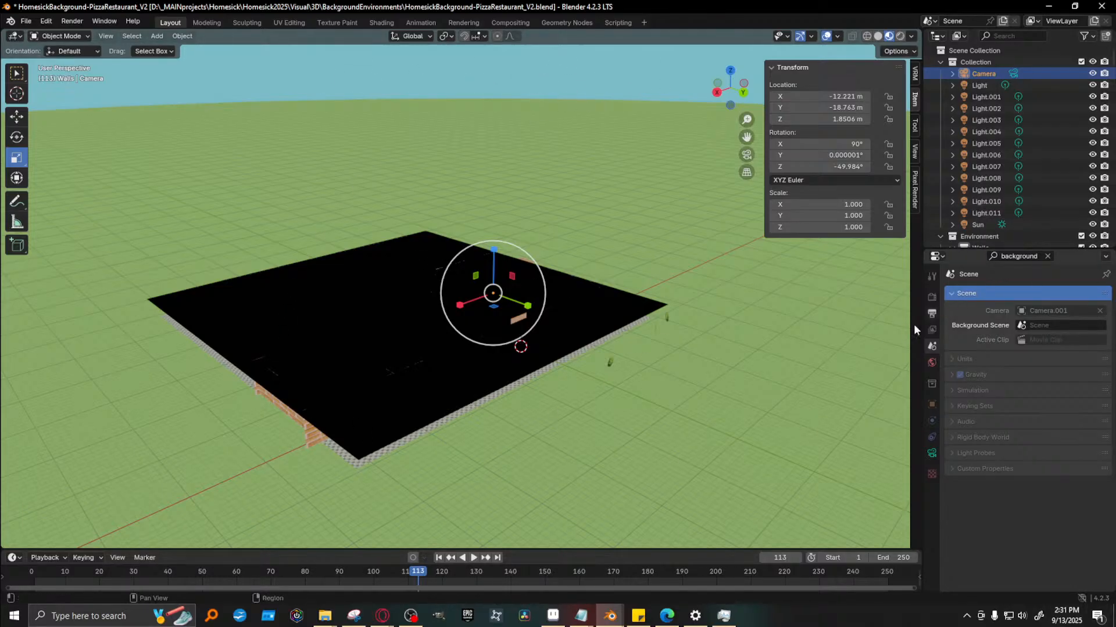
left_click(932, 314)
scroll(1036, 457, "down", 3)
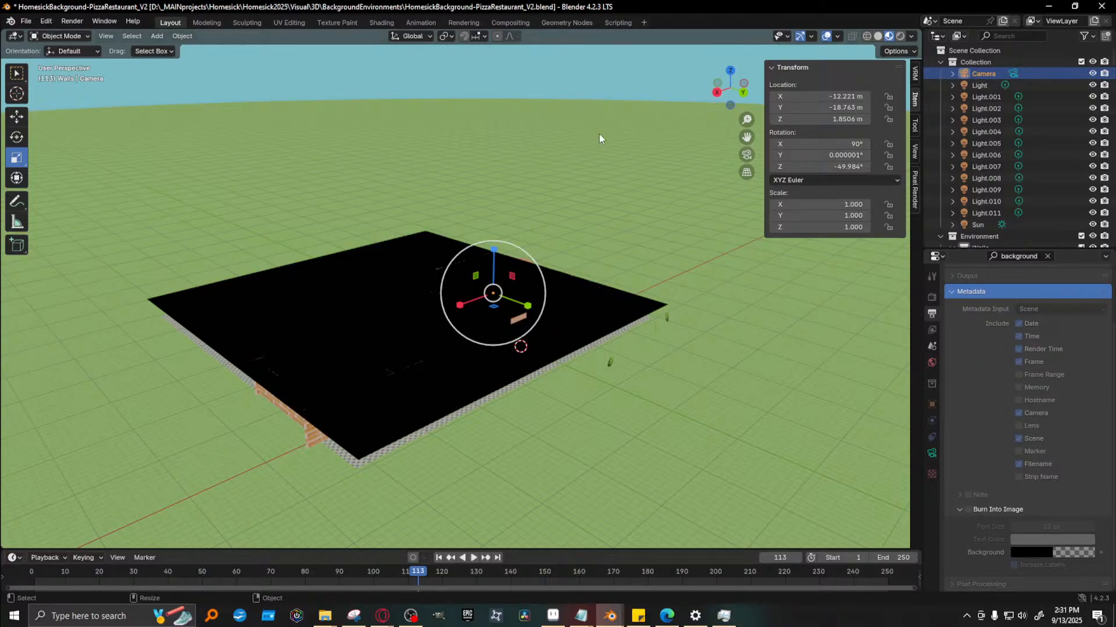
Select the Skydome, clear the "background" property filter and open the SkyDome material settings
left_click(639, 74)
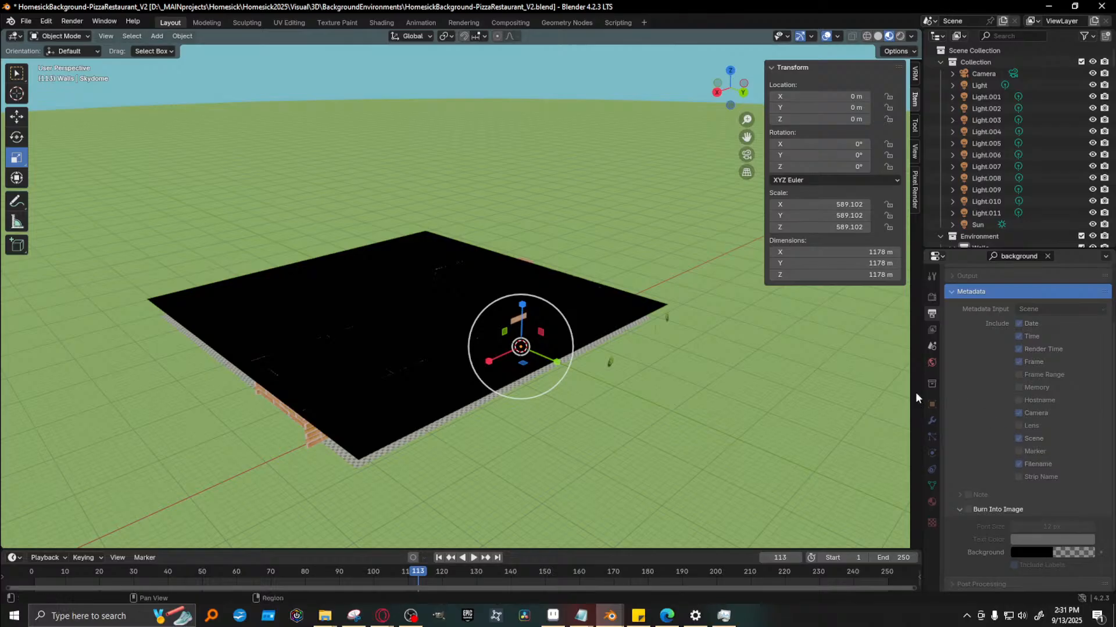
scroll(1003, 305, "up", 3)
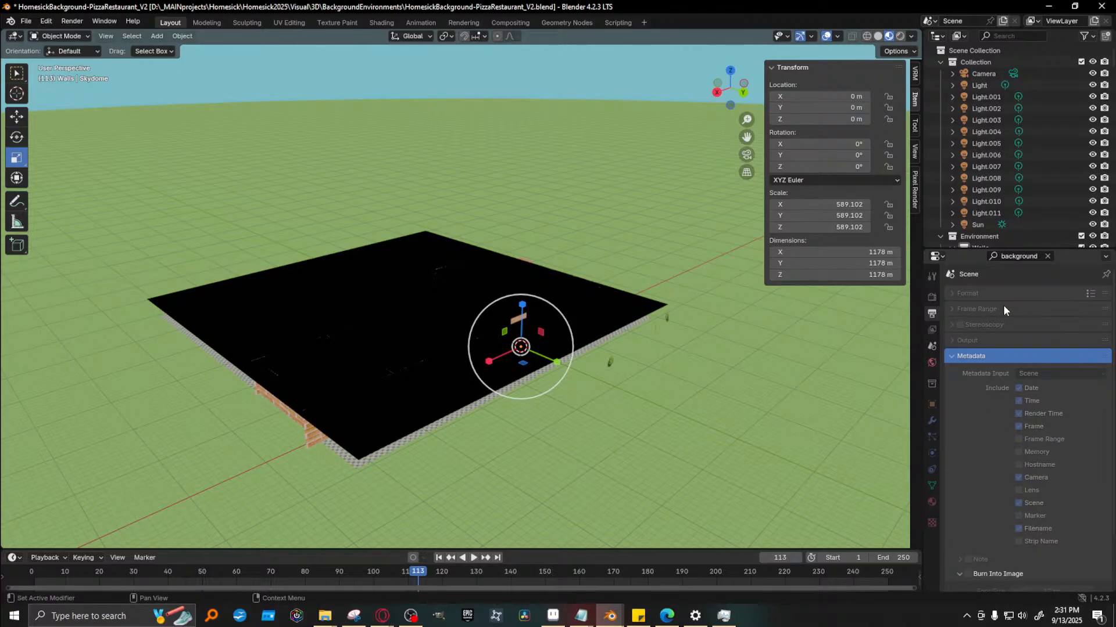
left_click(1047, 256)
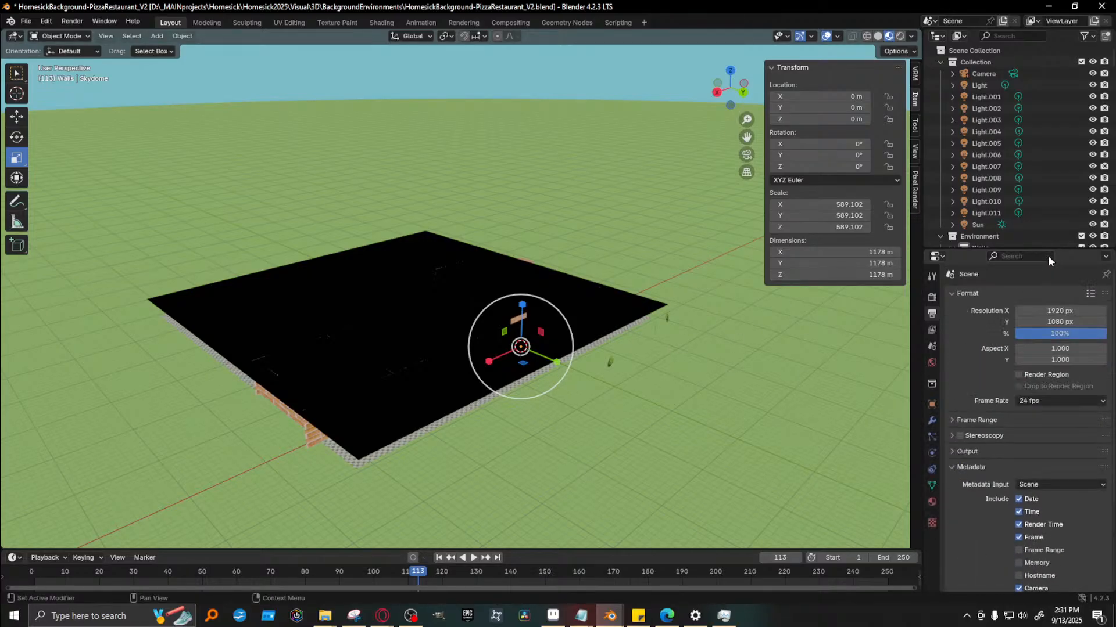
left_click(932, 298)
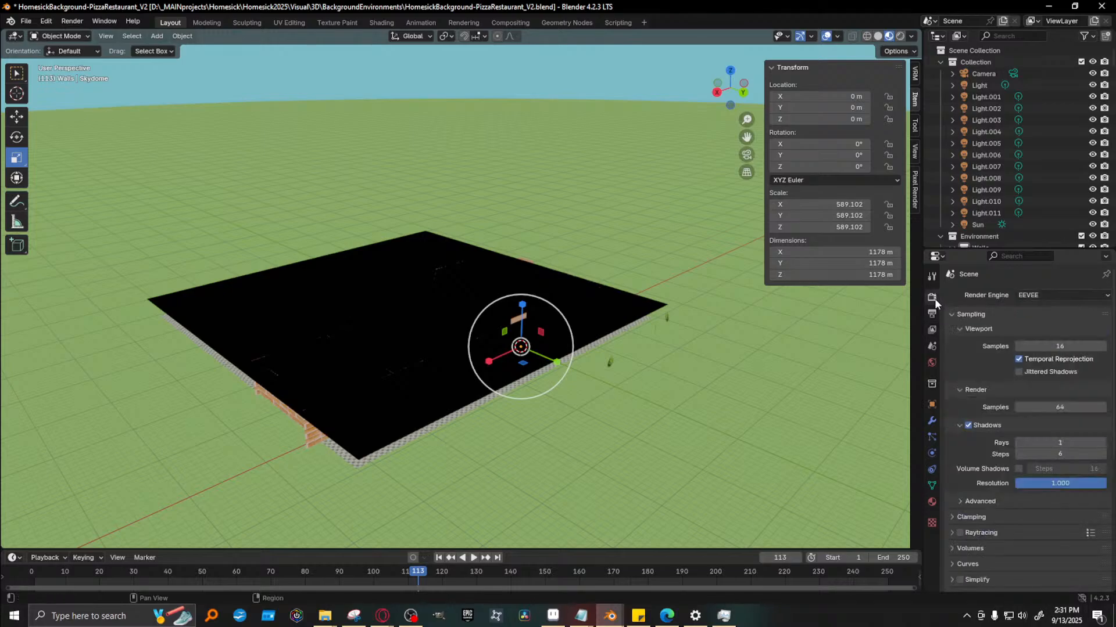
left_click(932, 502)
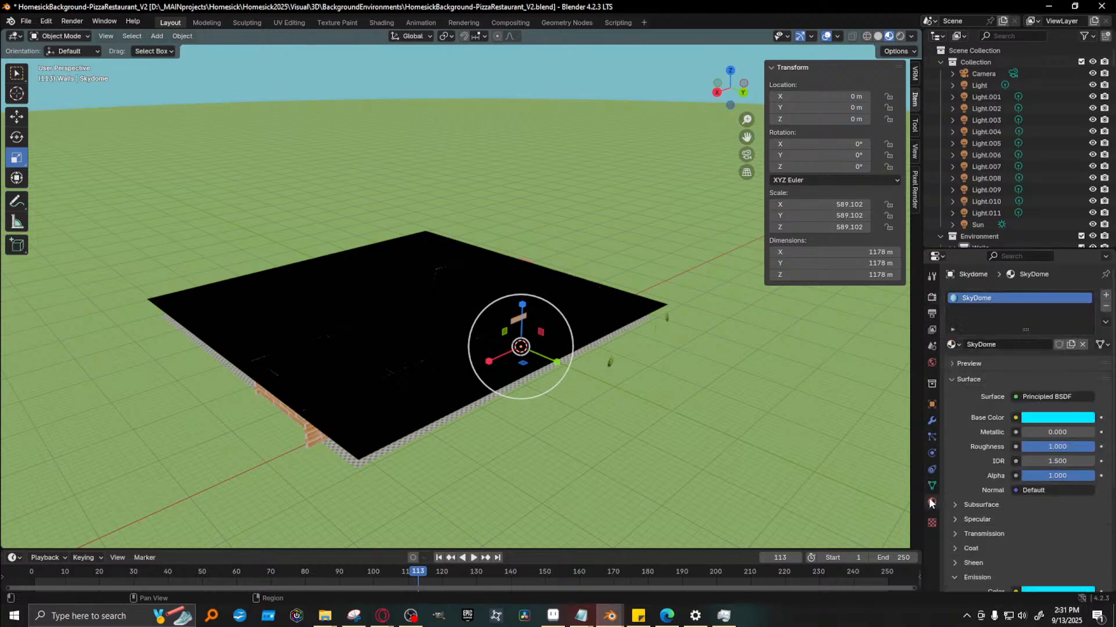
Inspect the SkyDome material's base colour and check the windows in a render of frame 113
left_click(1058, 418)
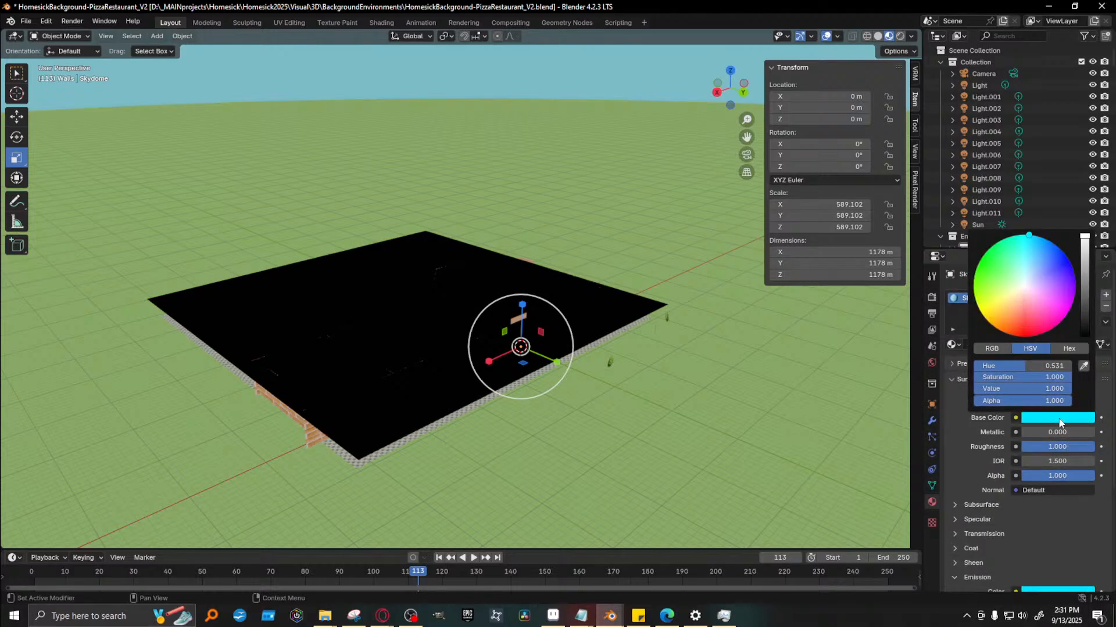
left_click(1059, 420)
left_click(1058, 419)
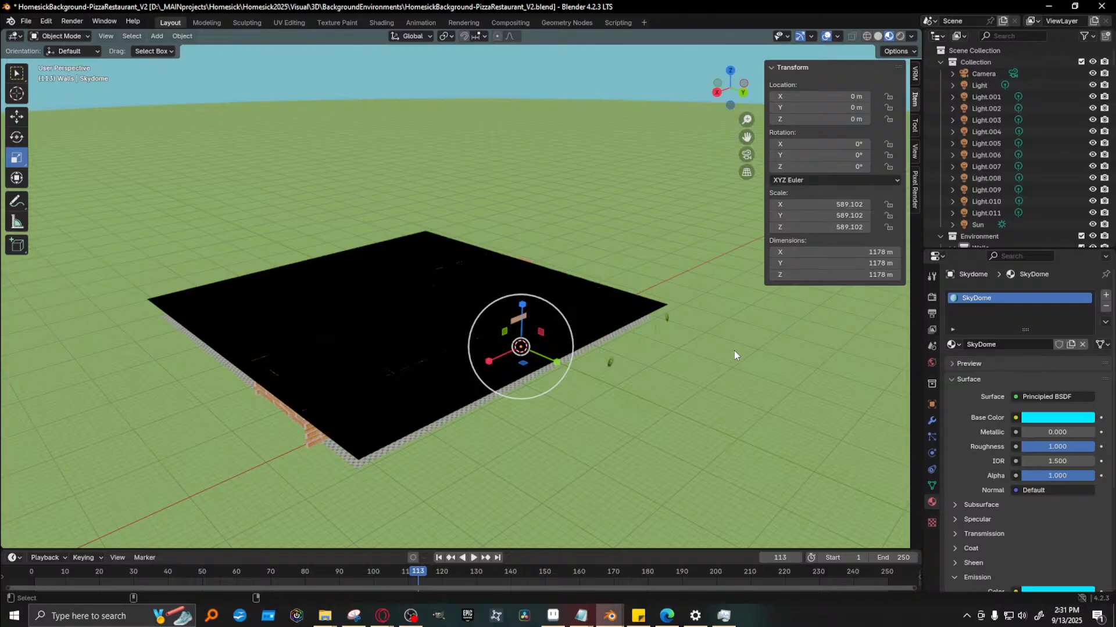
key("F12")
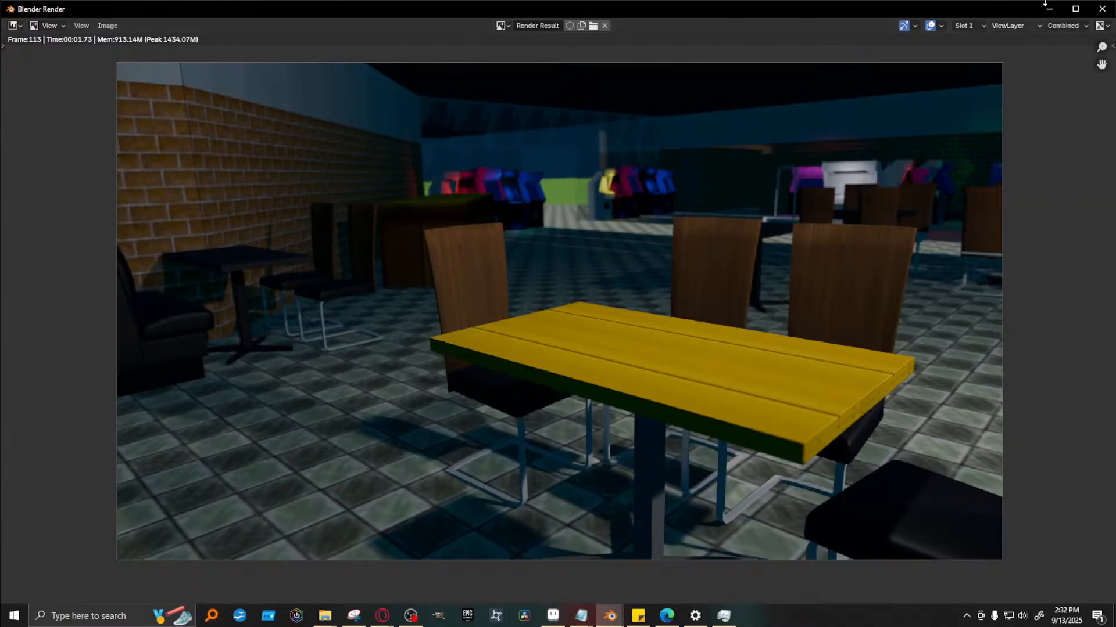
left_click(1056, 10)
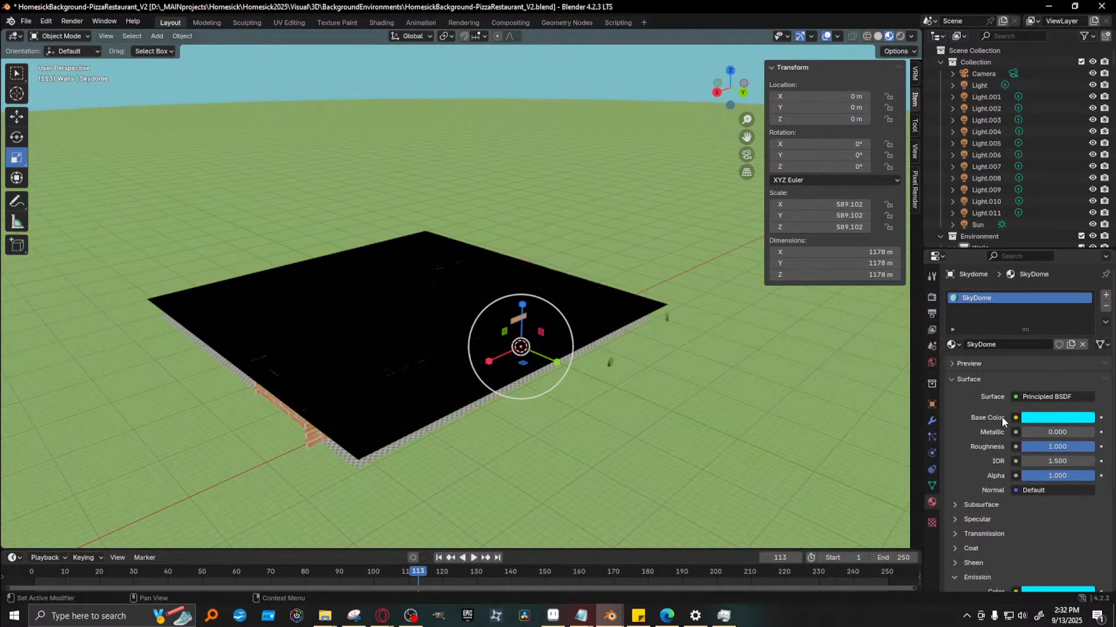
Set the SkyDome material's emission strength to 1 and check the sky in a render of frame 113
scroll(987, 426, "down", 4)
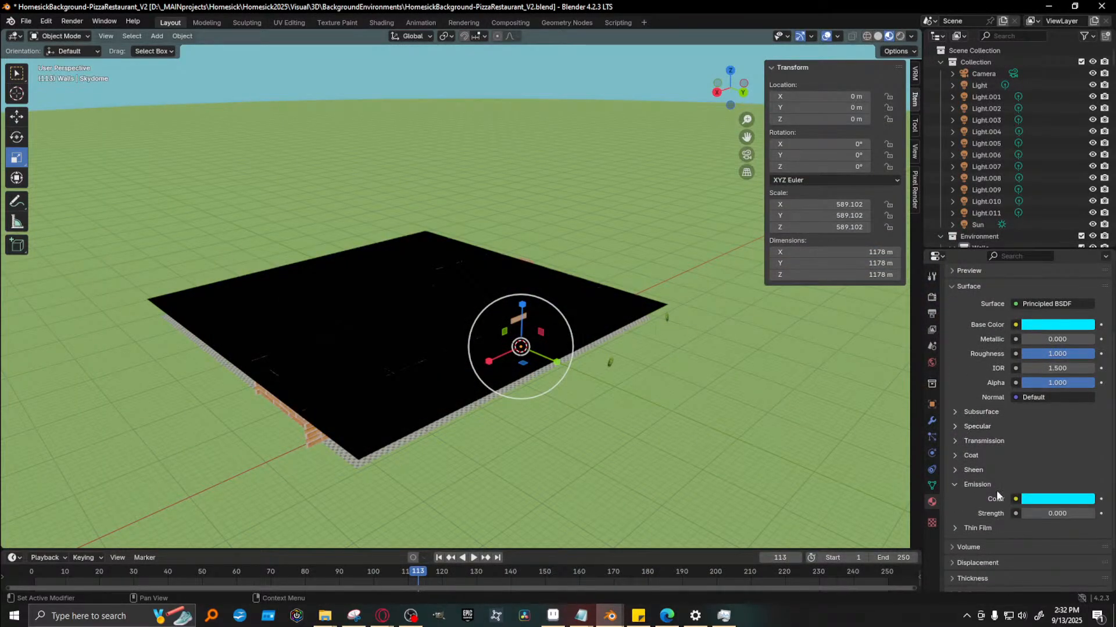
left_click(1053, 515)
type("1")
key("Return")
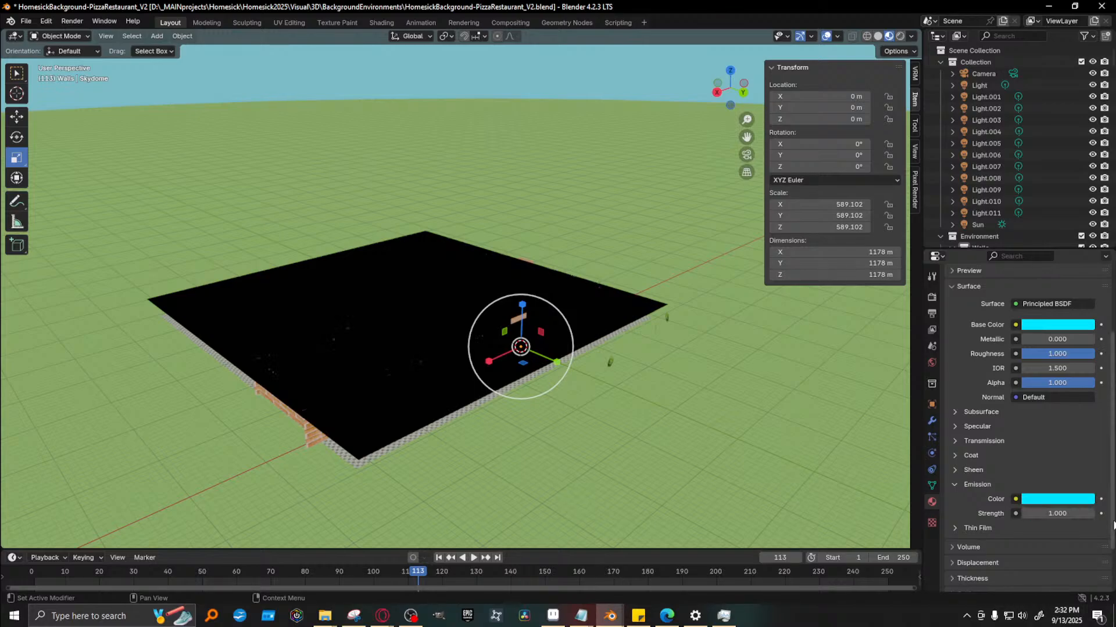
key("F12")
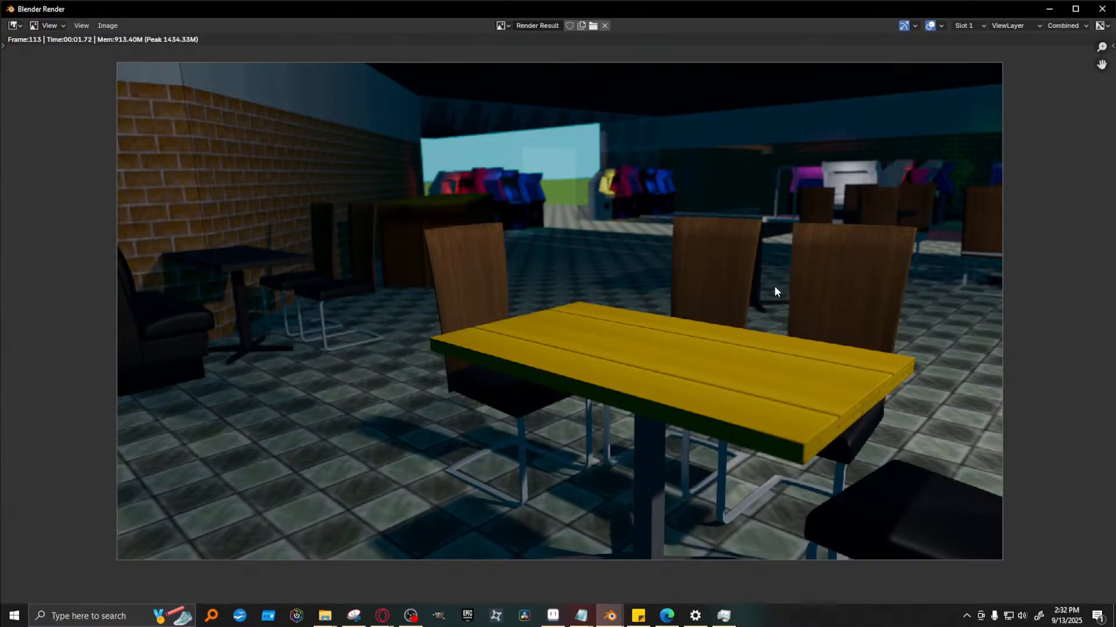
left_click(1047, 10)
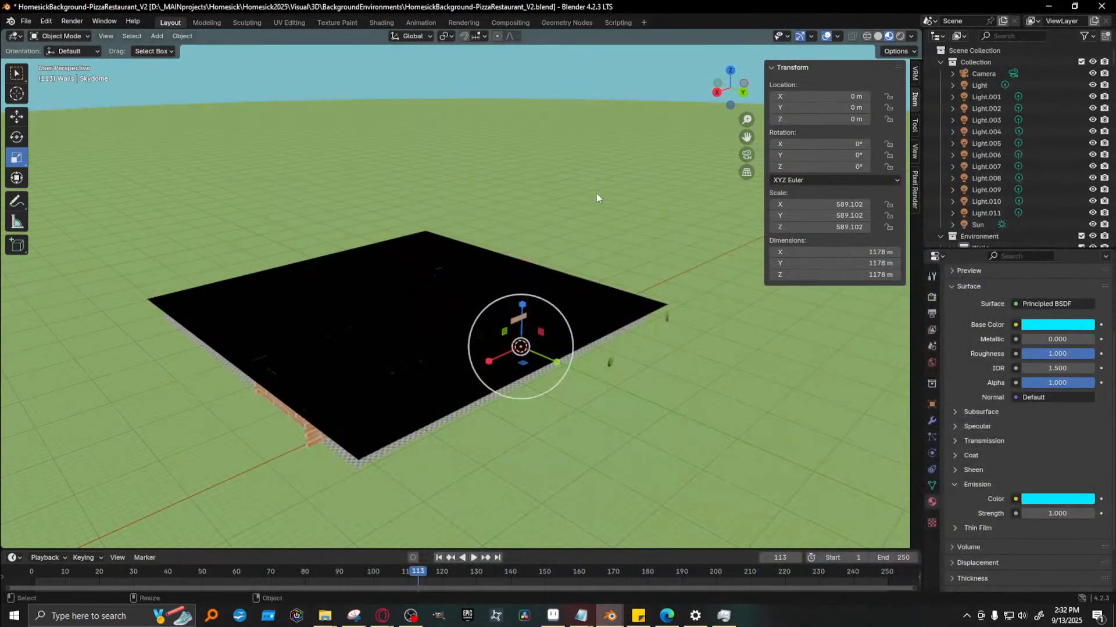
Delete the black table standing between the booth and the two chairs beside the brick wall
scroll(571, 324, "up", 3)
middle_click_drag(704, 415, 779, 369)
middle_click_drag(697, 389, 752, 327, "shift")
scroll(751, 323, "up", 10)
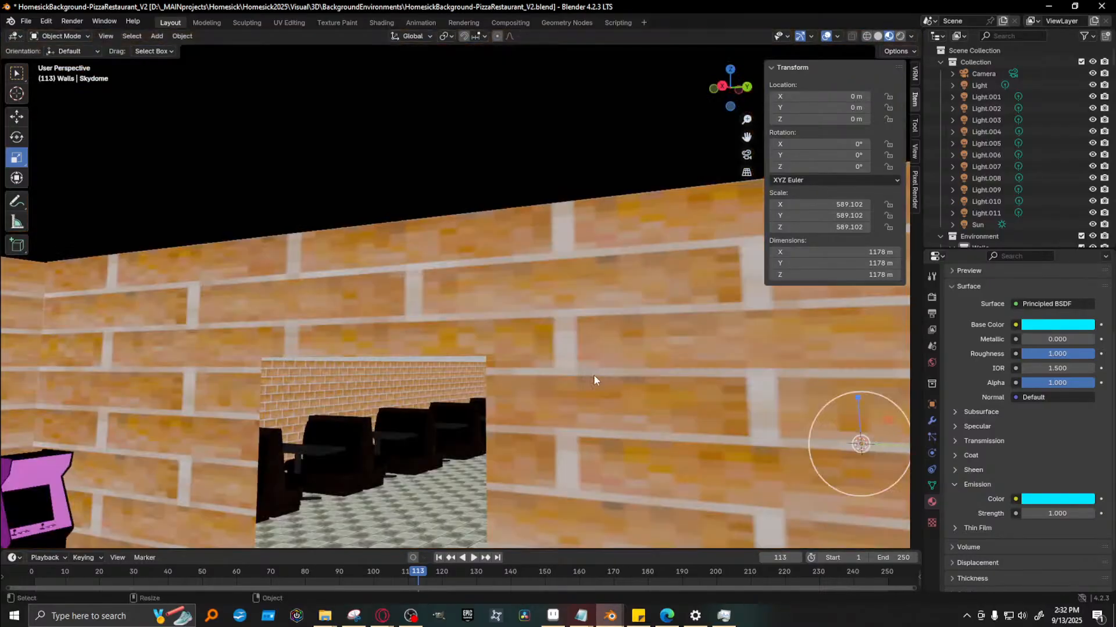
scroll(594, 376, "up", 3)
mouse_move(593, 375)
middle_mouse_down("alt")
mouse_move(625, 421)
mouse_move(632, 389)
mouse_move(612, 377)
middle_mouse_up("alt")
left_click_drag(613, 376, 651, 390, "alt")
middle_click_drag(651, 389, 500, 323, "alt")
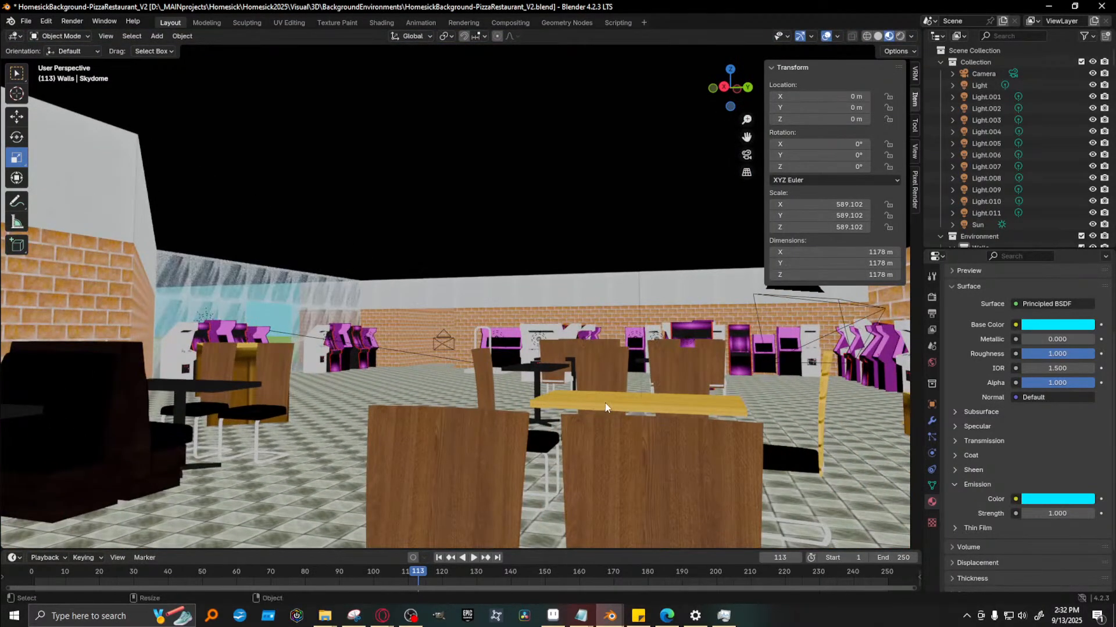
left_click(605, 407)
key("f")
scroll(554, 375, "down", 3)
mouse_move(553, 380)
left_mouse_down("alt")
mouse_move(564, 413)
mouse_move(561, 398)
left_mouse_up("alt")
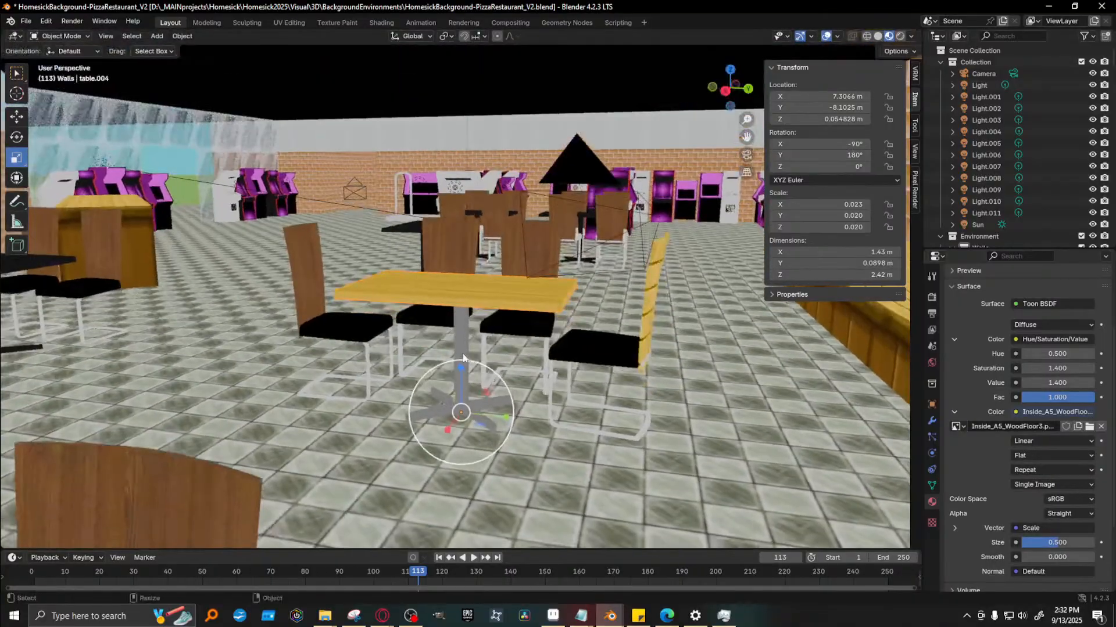
middle_click_drag(376, 320, 544, 357, "alt")
left_click_drag(544, 356, 536, 360, "alt")
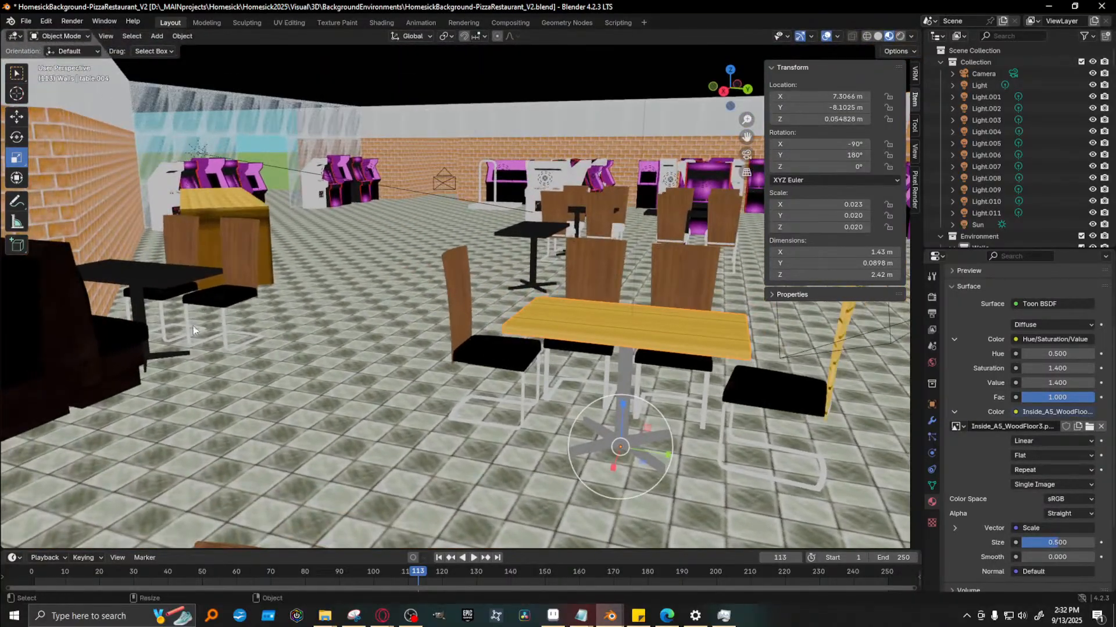
left_click(165, 284)
key("Delete")
Duplicate the yellow wooden table with its base, move the copy beside the booth at about Y -15.58 m, and render the frame
left_click(597, 320)
key("w")
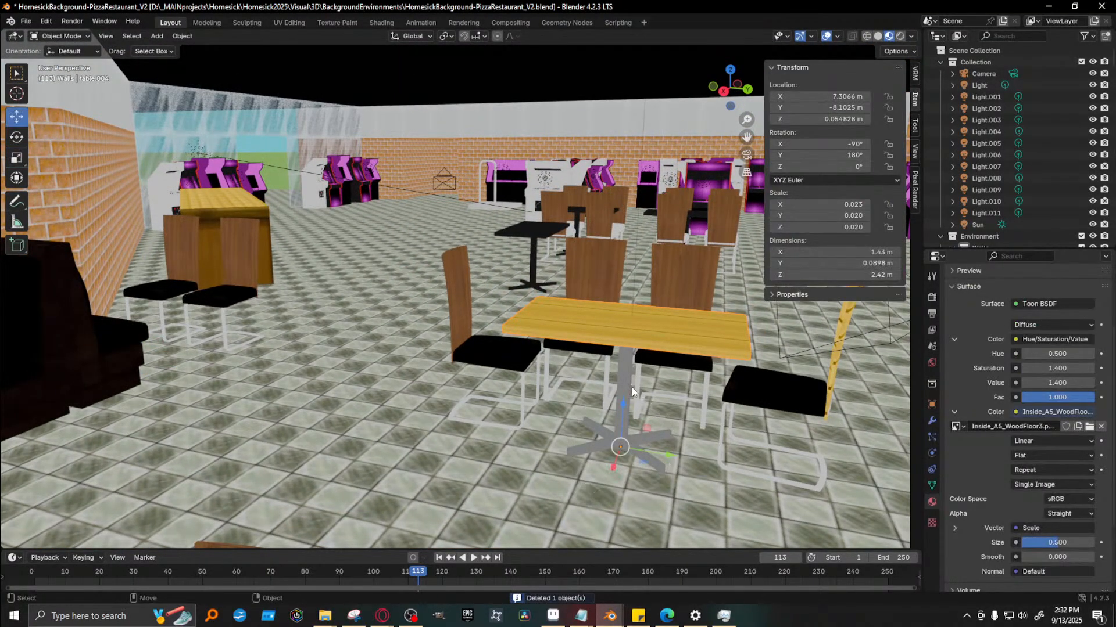
left_click(640, 465, "shift")
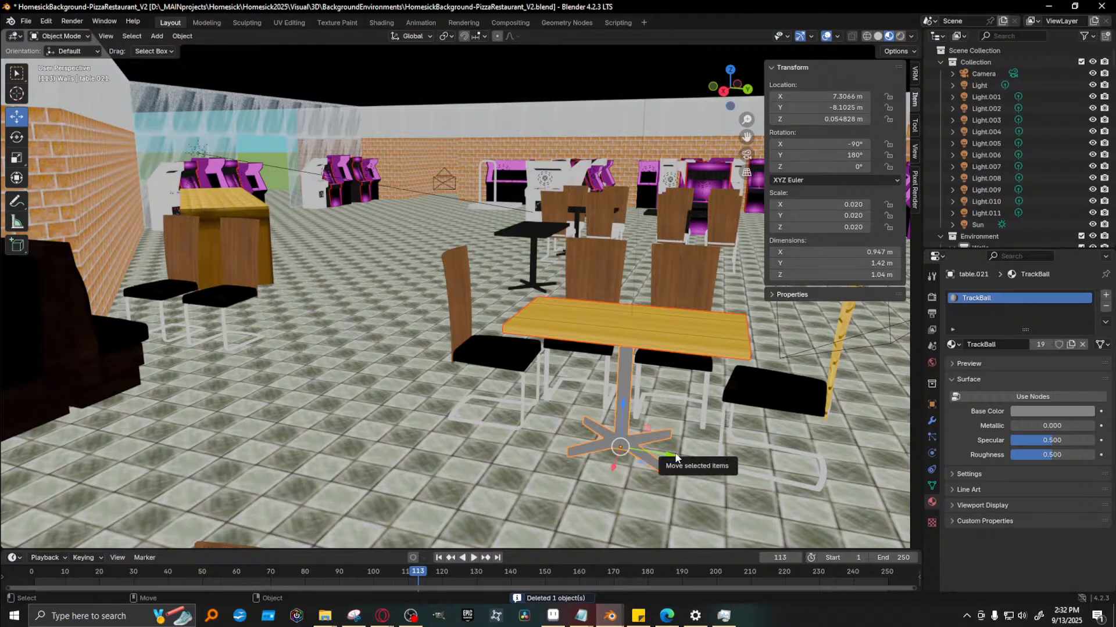
key("shift+d")
right_click(662, 455)
left_click_drag(662, 454, 183, 373)
key("F12")
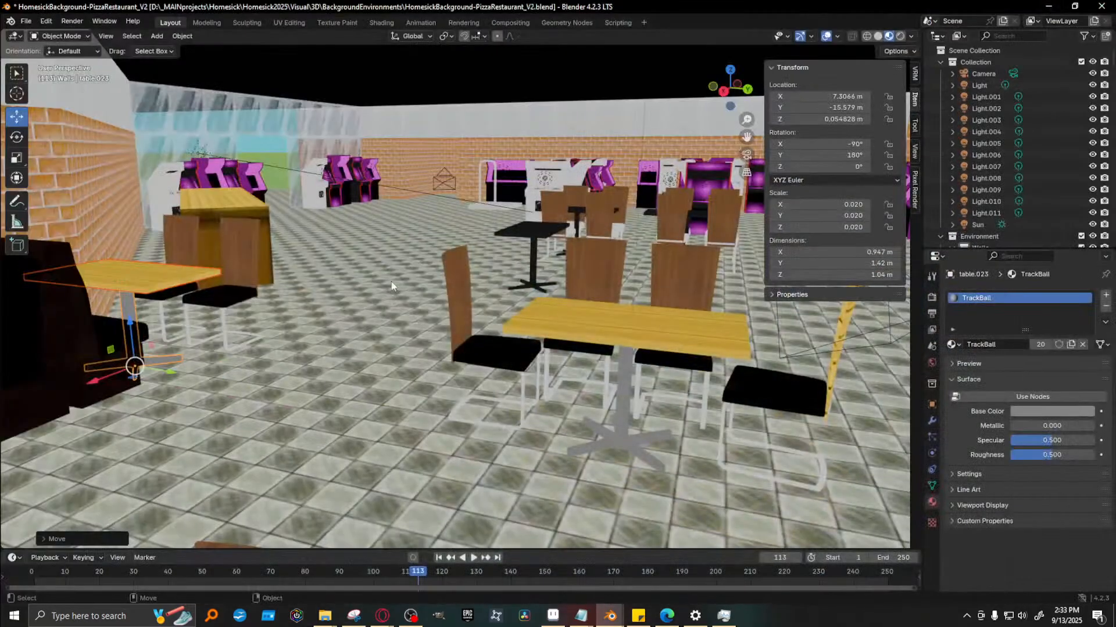
right_click(395, 267)
Duplicate the point light above the central wooden table and move the copy to about X 3.93 m, Y -18.39 m, Z 4.44 m
middle_click_drag(529, 259, 90, 339)
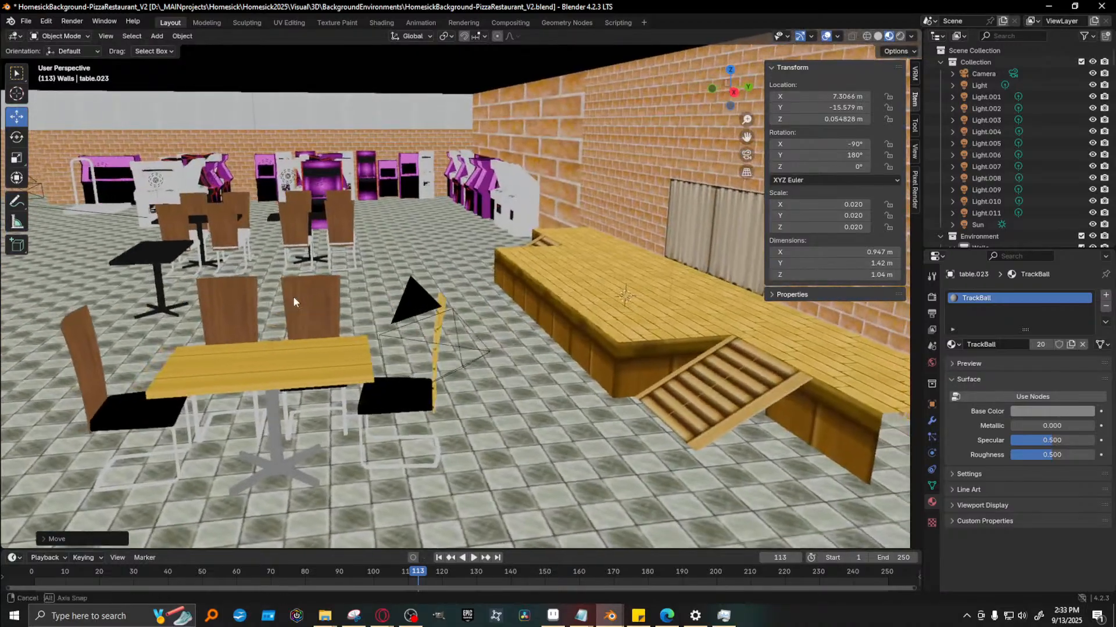
scroll(487, 324, "down", 3)
middle_click_drag(470, 331, 494, 329)
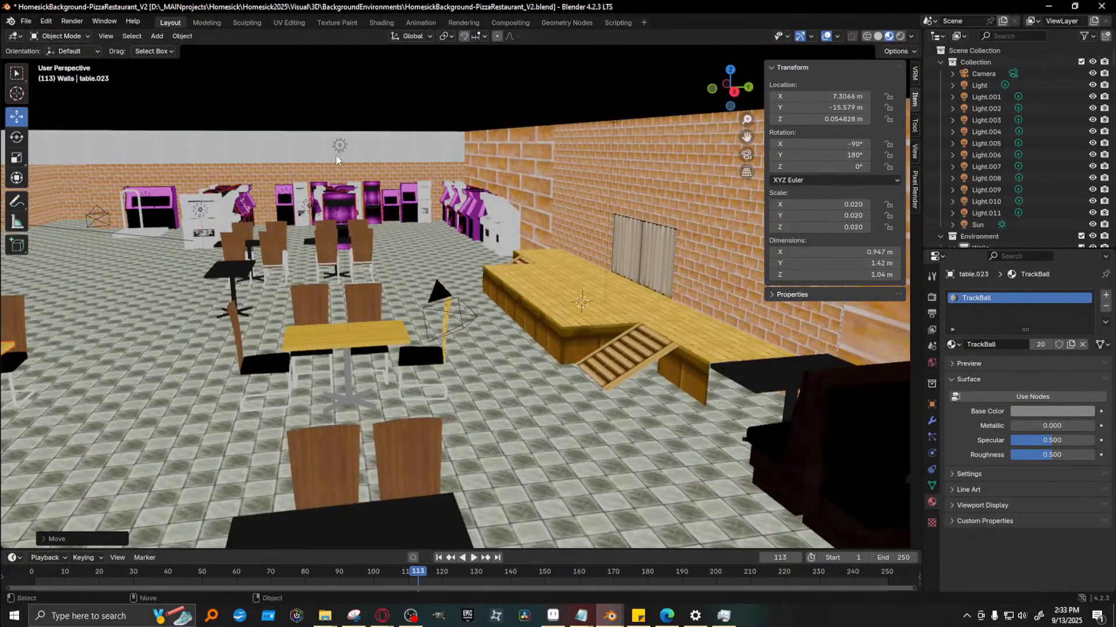
left_click(340, 145)
key("KP_Decimal")
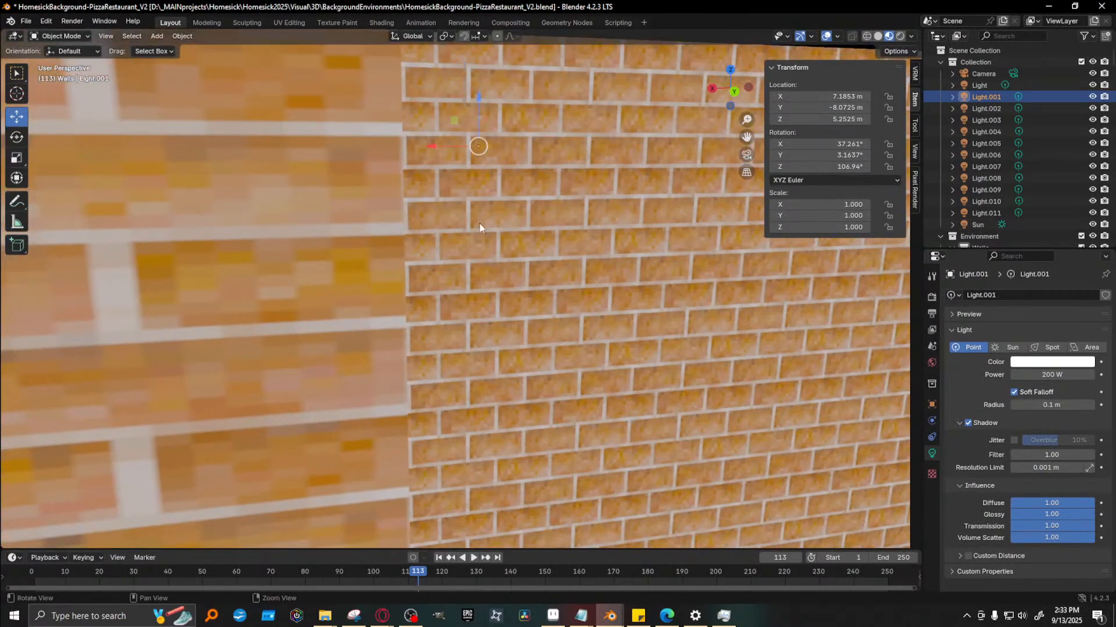
middle_click_drag(373, 244, 373, 260)
left_click_drag(373, 254, 453, 256, "alt")
scroll(440, 253, "up", 2)
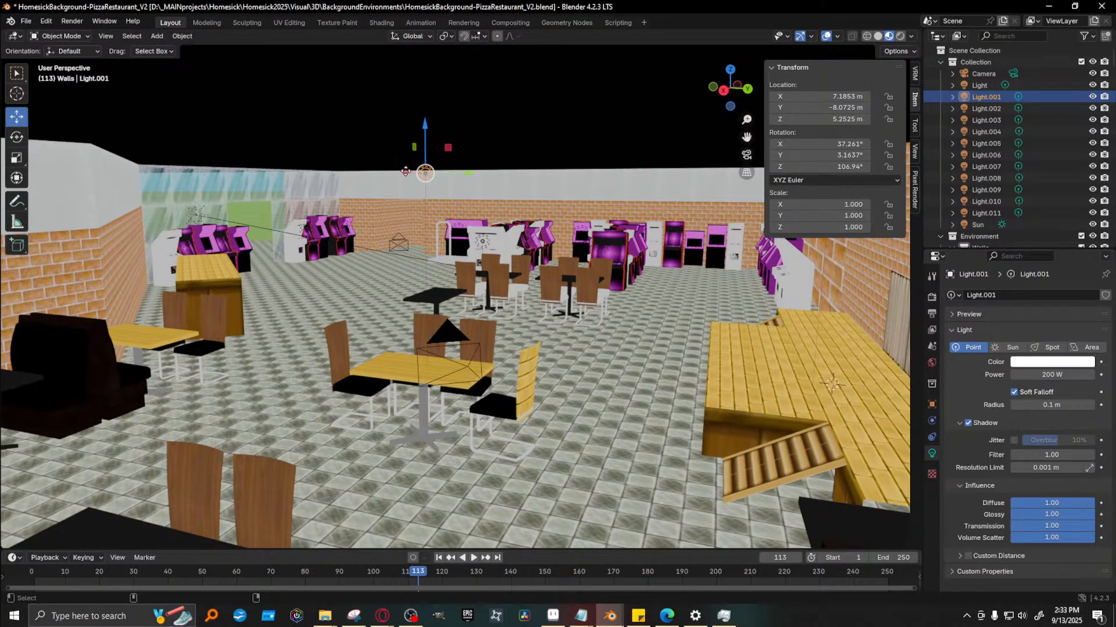
key("shift+d")
left_click(457, 251)
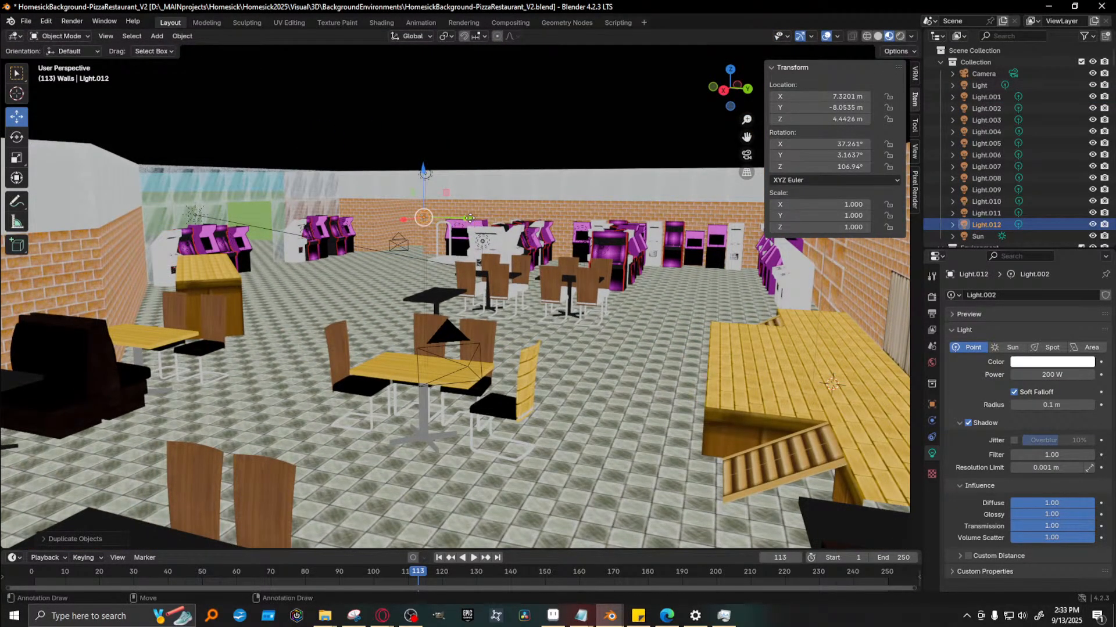
left_click_drag(468, 218, 177, 217)
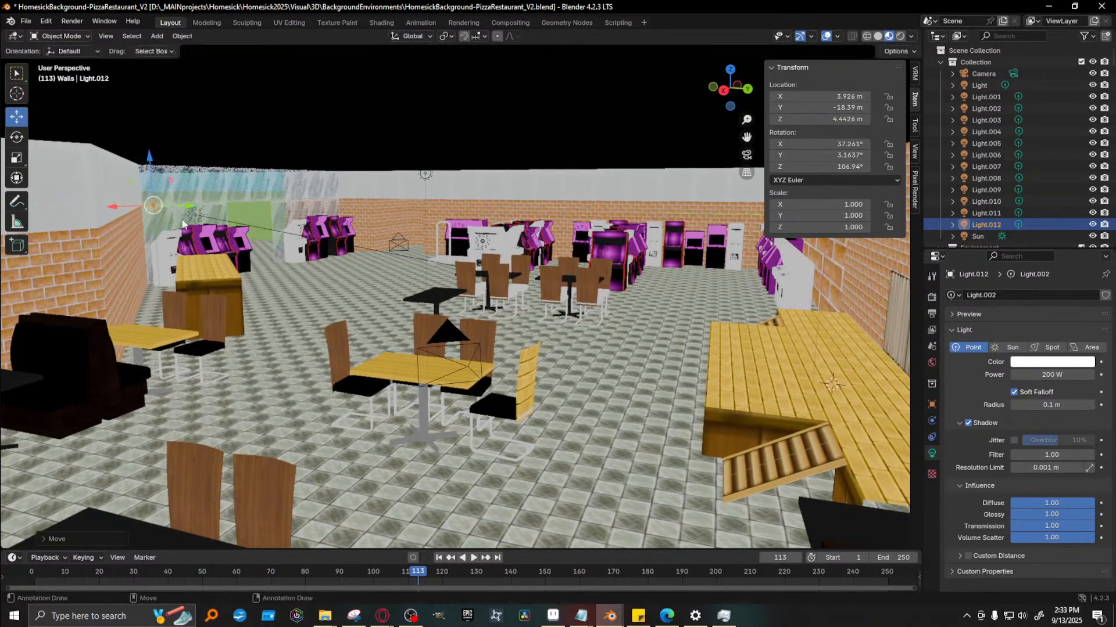
Move the duplicated light past the wooden counter towards the windows, to about X -2.58 m, Y -21.68 m
middle_click_drag(342, 288, 294, 289)
middle_click_drag(519, 328, 470, 342)
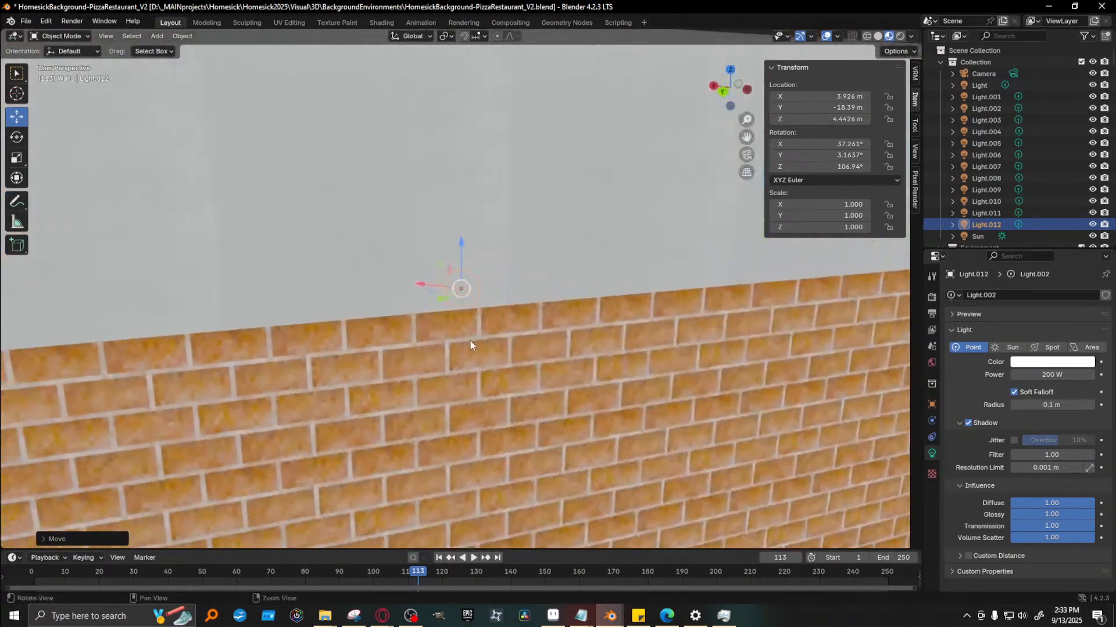
scroll(471, 342, "down", 2)
middle_click_drag(667, 395, 423, 245, "shift")
scroll(439, 252, "down", 1)
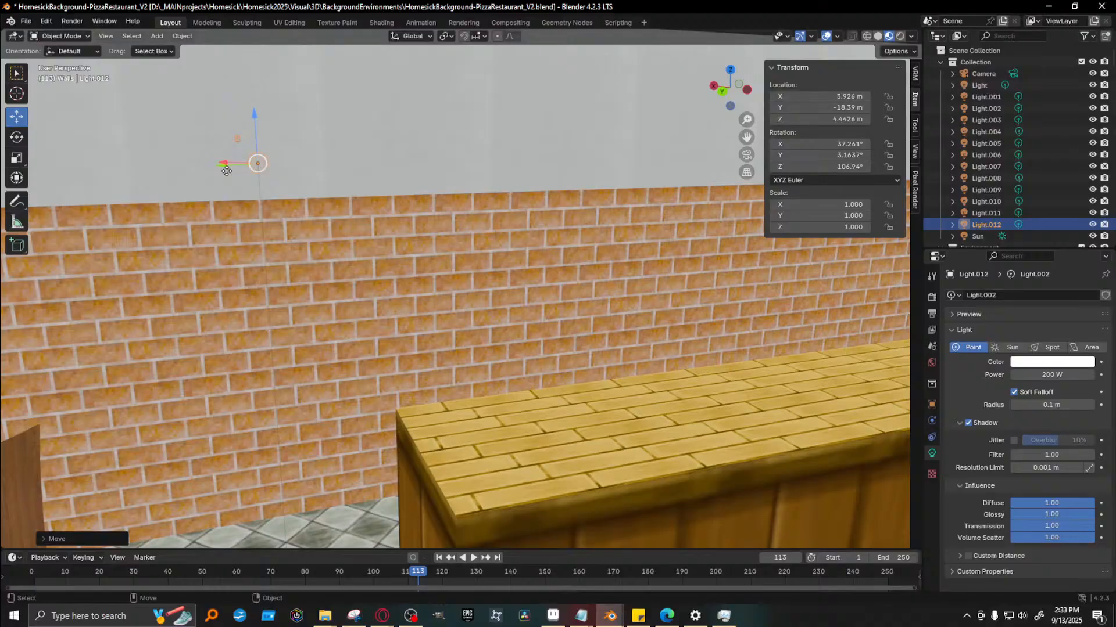
scroll(217, 167, "down", 1)
left_click_drag(187, 165, 639, 162)
middle_click_drag(553, 244, 671, 149)
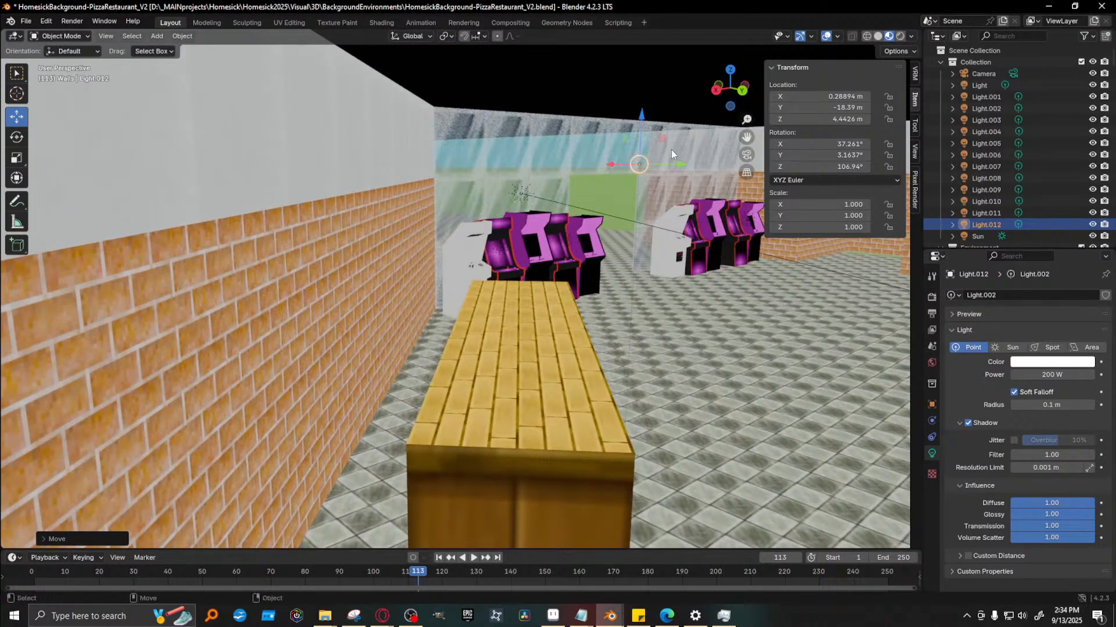
left_click_drag(642, 168, 587, 158)
middle_click_drag(594, 199, 361, 252)
Duplicate the light near the counter along the X axis to about X -24.1 m
key("shift+d")
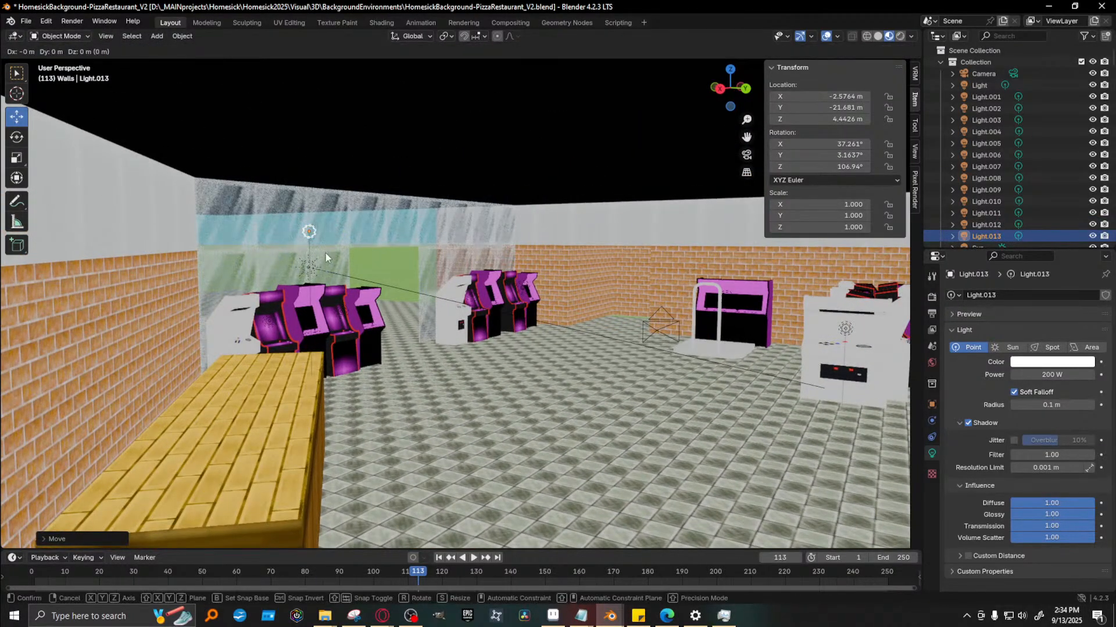
key("x")
left_click(643, 221)
Move the duplicated light to the brick corner by the arcade machines, about X -26.39 m, Y -24.43 m, Z 3.41 m, and render the frame
middle_click_drag(642, 221, 513, 244)
key("KP_Decimal")
scroll(450, 283, "down", 2)
middle_click_drag(450, 284, 481, 319)
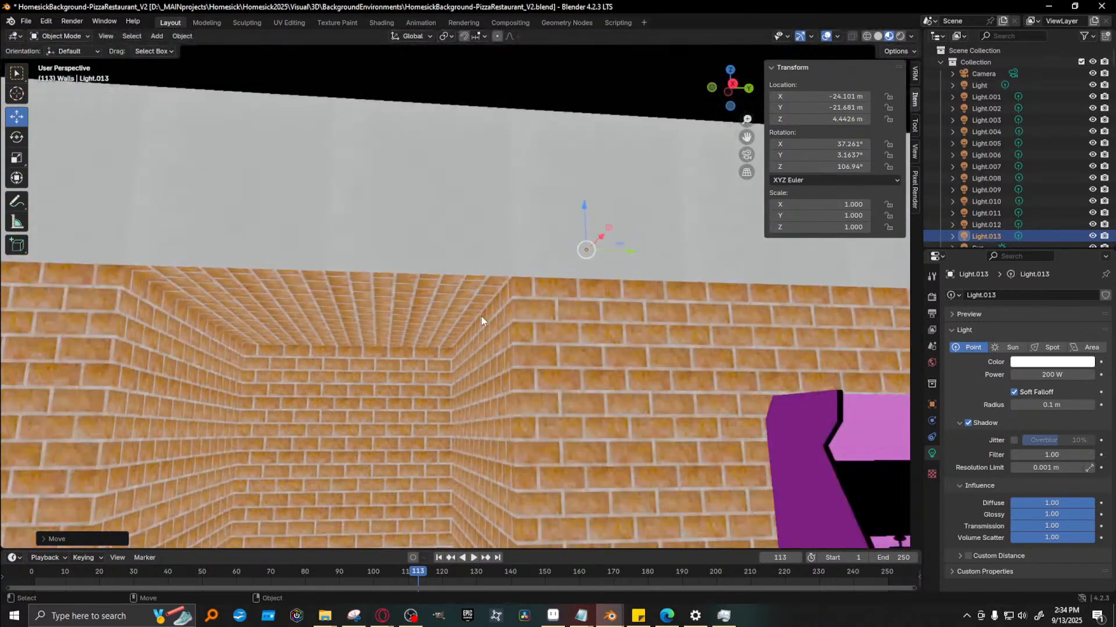
left_click_drag(631, 250, 348, 296)
middle_click_drag(414, 349, 352, 376)
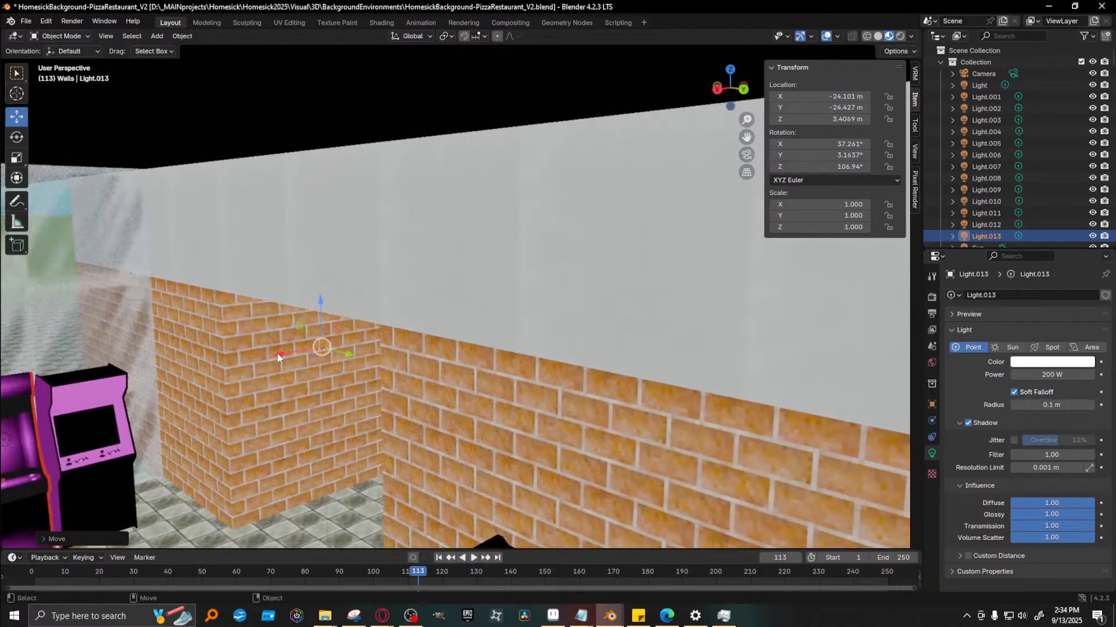
left_click_drag(279, 353, 404, 352)
key("F12")
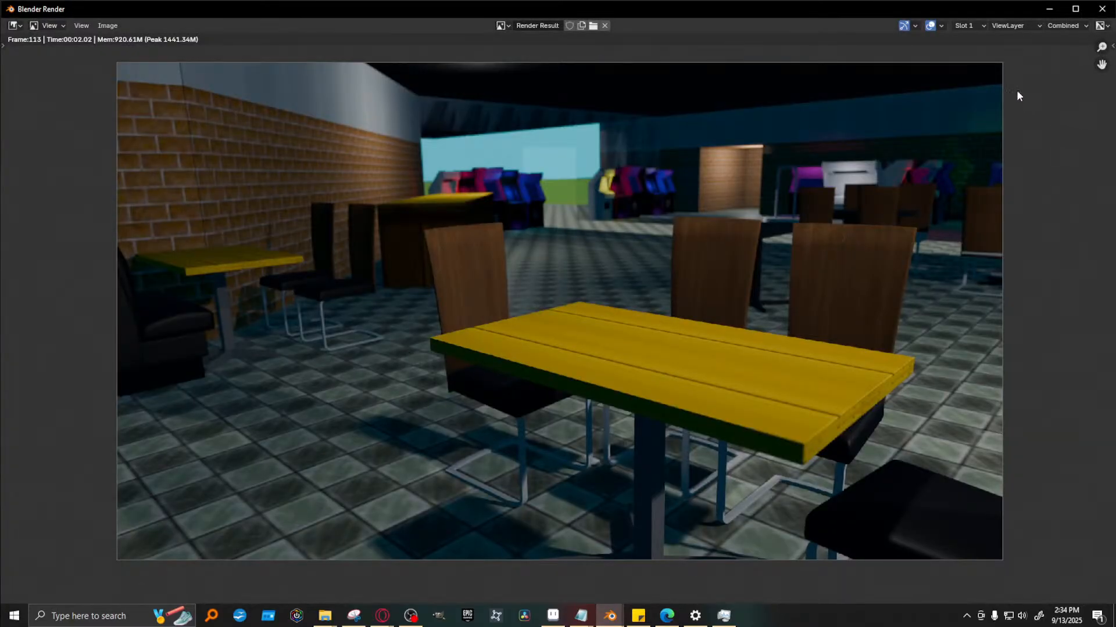
left_click(1051, 16)
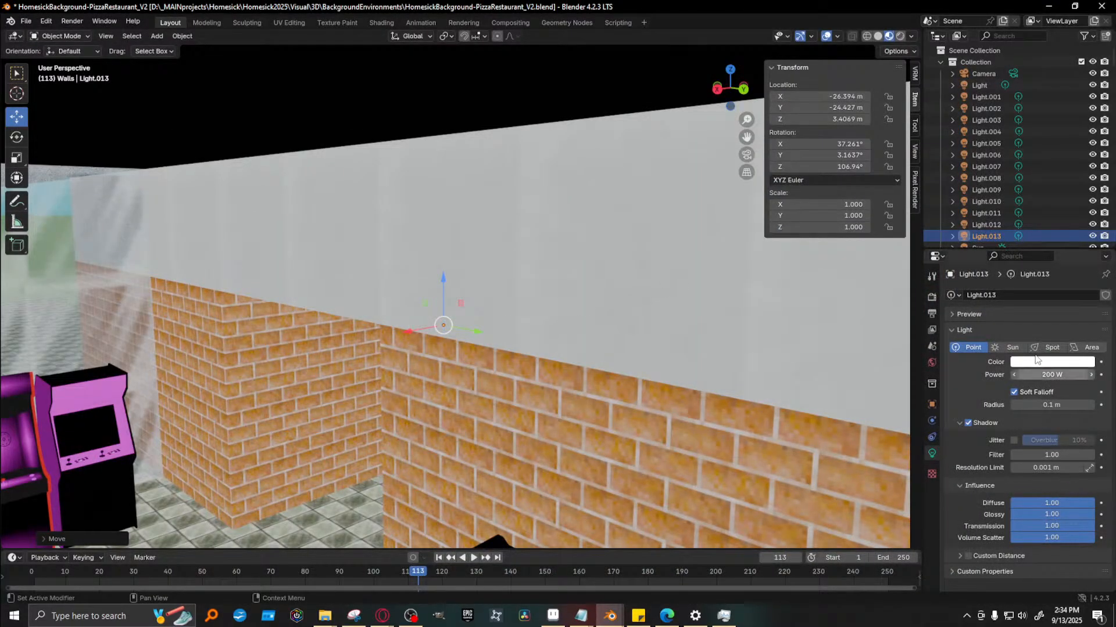
Set the arcade corner light's power to 100 W and its color to warm orange with hue 0.093 and saturation 0.901
left_click(1047, 379)
left_click_drag(1021, 378, 969, 395)
type("1")
key("Return")
middle_click_drag(431, 435, 523, 372)
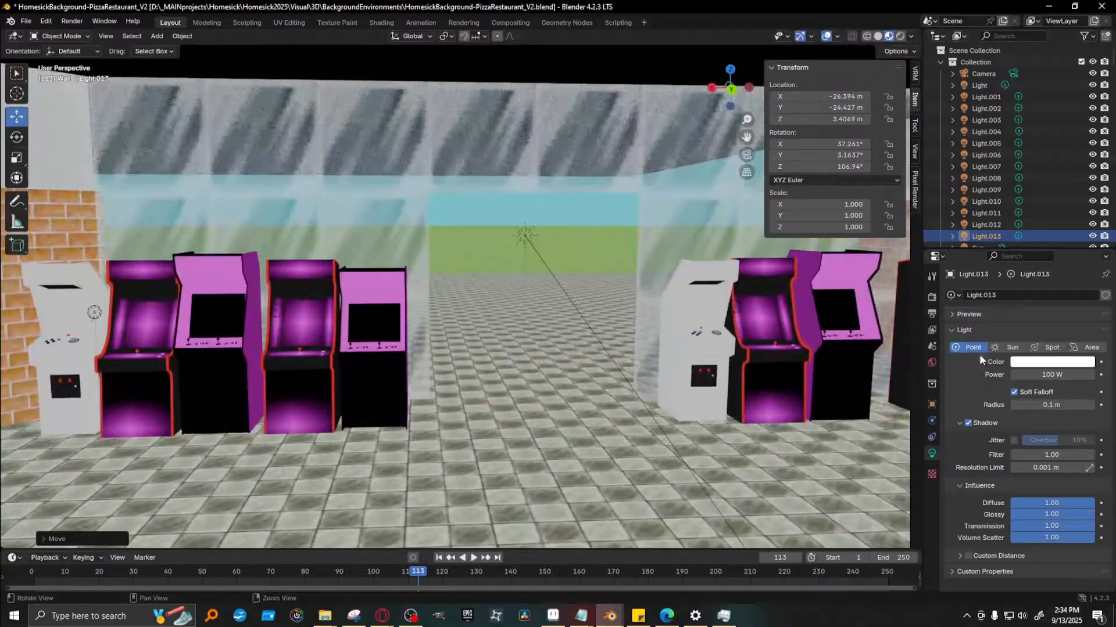
left_click(1050, 363)
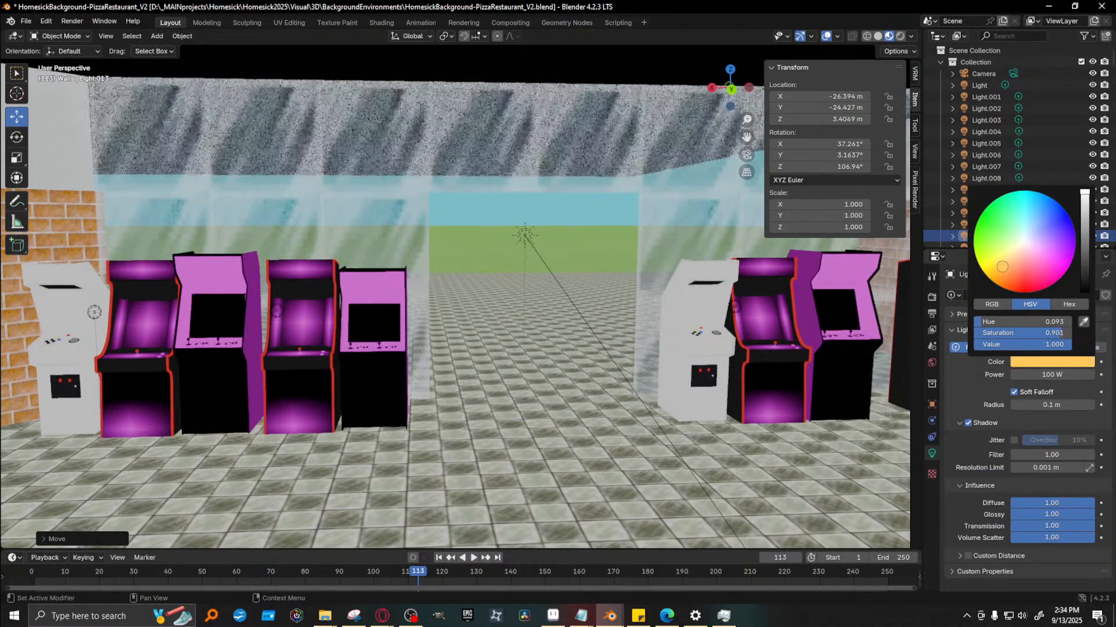
left_click(238, 409)
Move the point light near the wooden counter along the X axis to about X -0.21 m
scroll(238, 409, "down", 4)
middle_click_drag(308, 383, 273, 375)
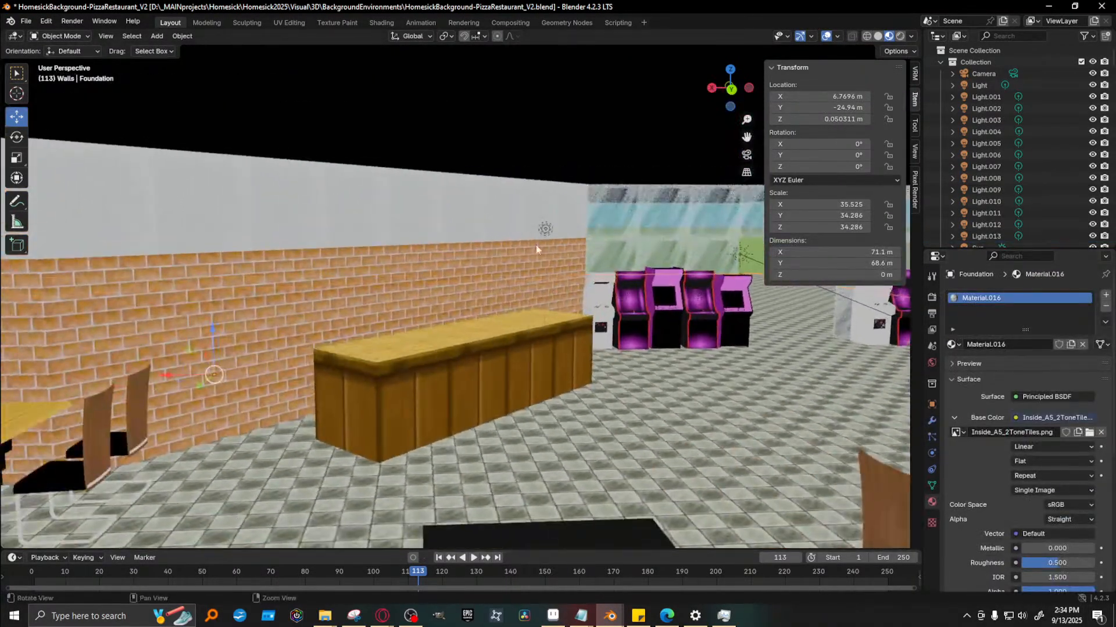
left_click(549, 226)
key("KP_Decimal")
middle_click_drag(588, 323, 584, 316)
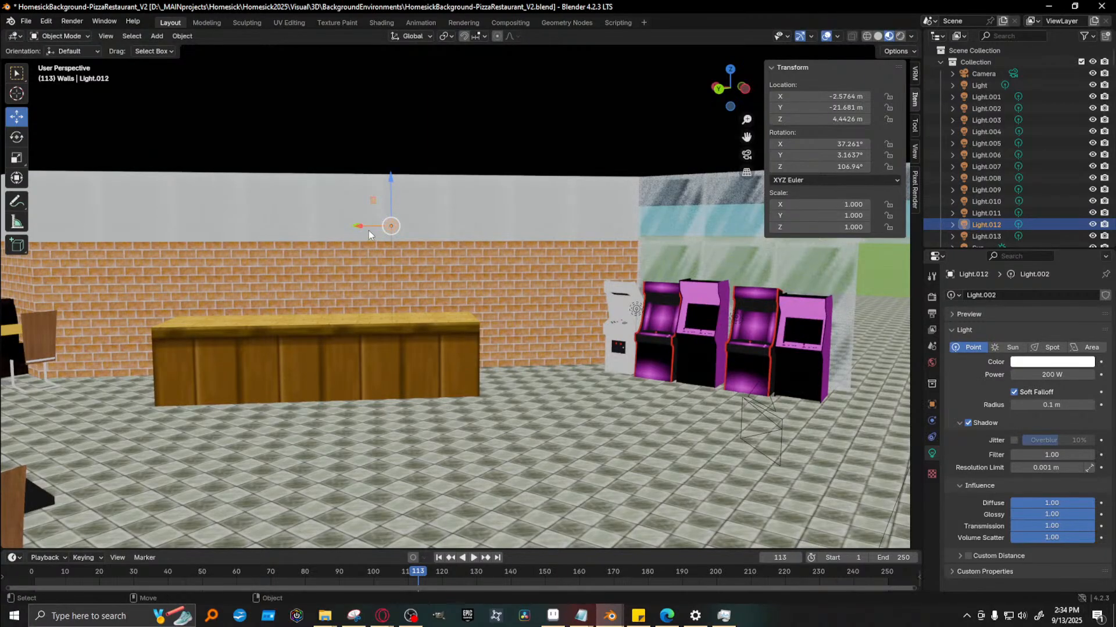
middle_click_drag(368, 230, 350, 241)
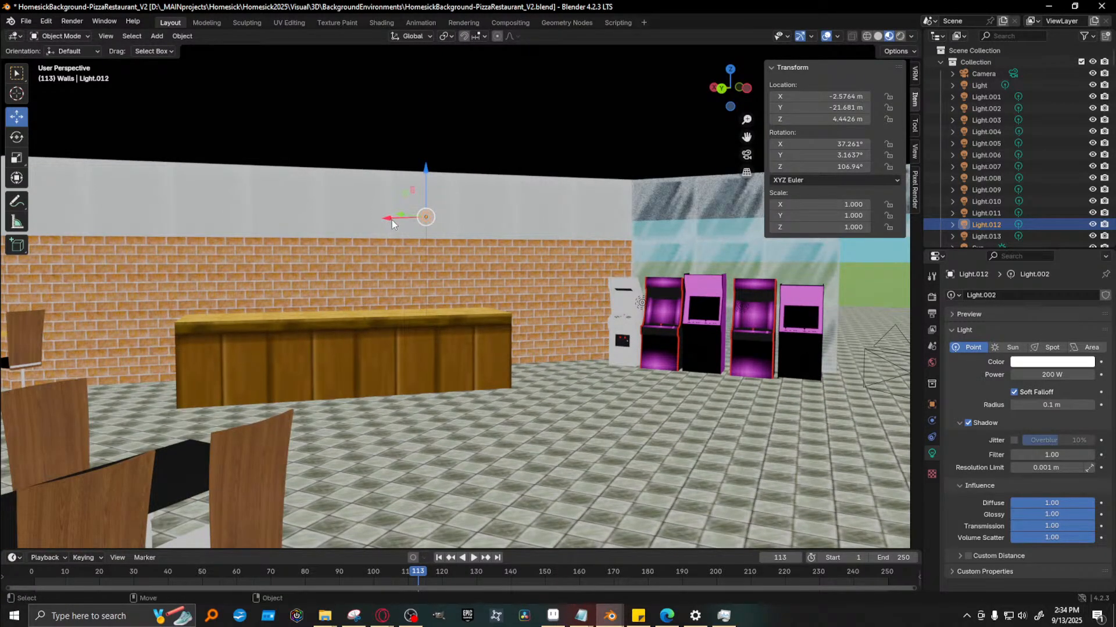
key("g")
key("x")
left_click(323, 230)
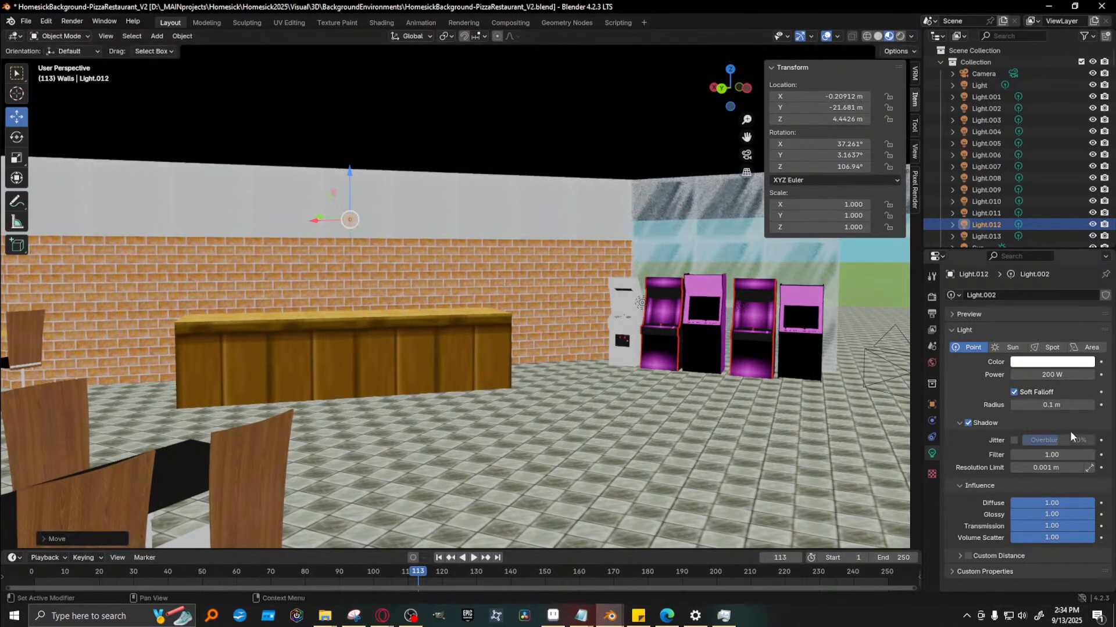
Open the power value of the light near the wooden counter for editing
left_click(1036, 374)
left_click(1018, 375)
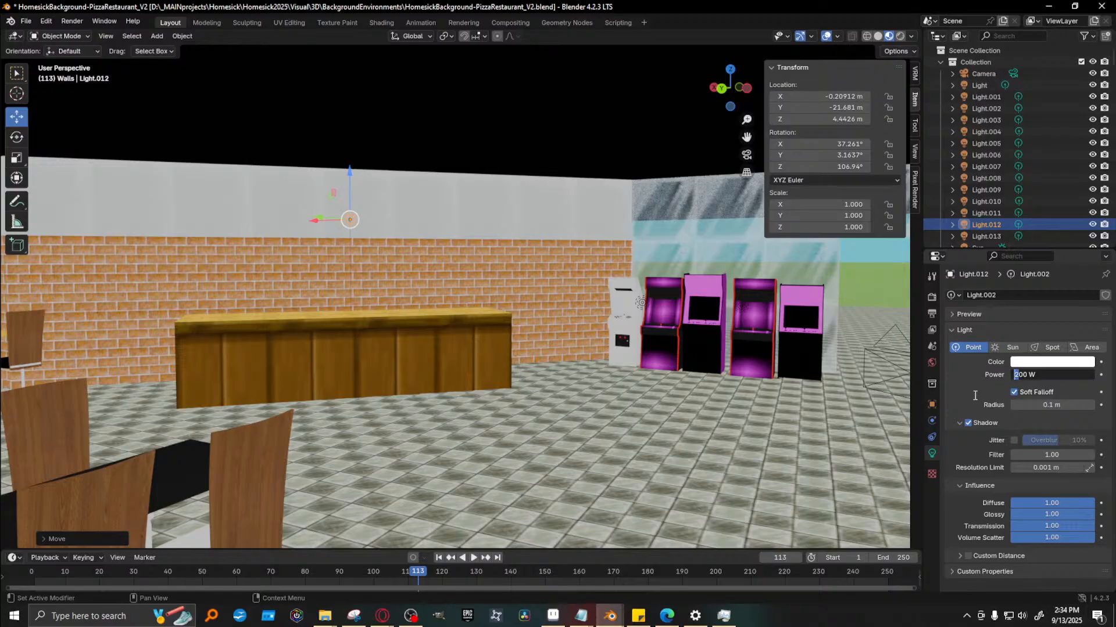
Set the point light above the counter to 100 W with a saturated orange colour, and render the frame to check it
key("Return")
left_click(1049, 362)
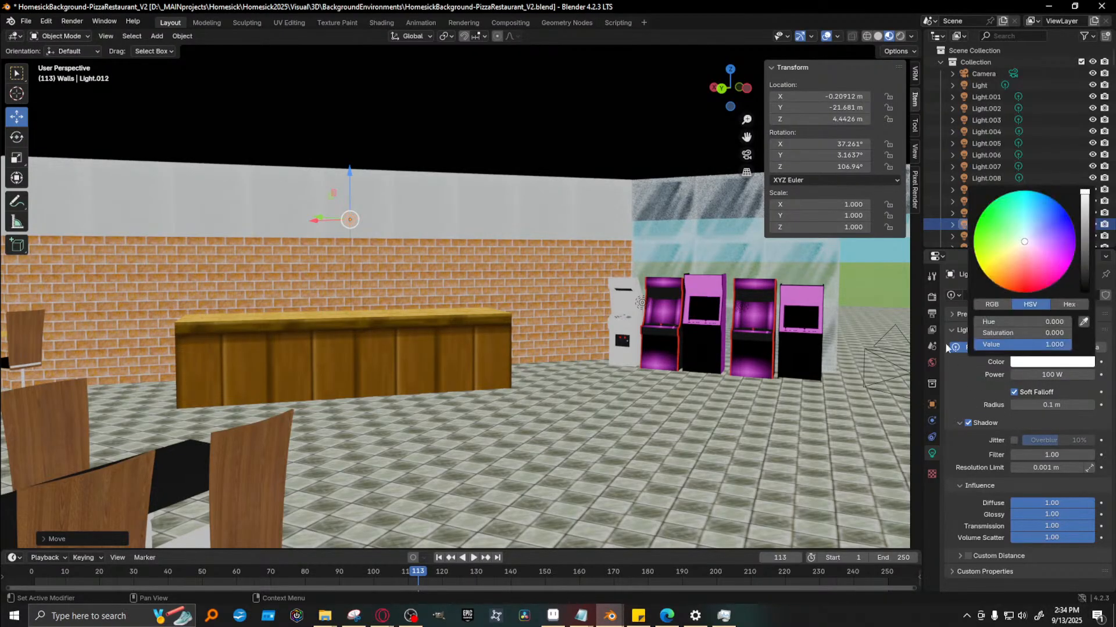
left_click_drag(1024, 241, 1002, 269)
middle_click_drag(519, 367, 526, 366)
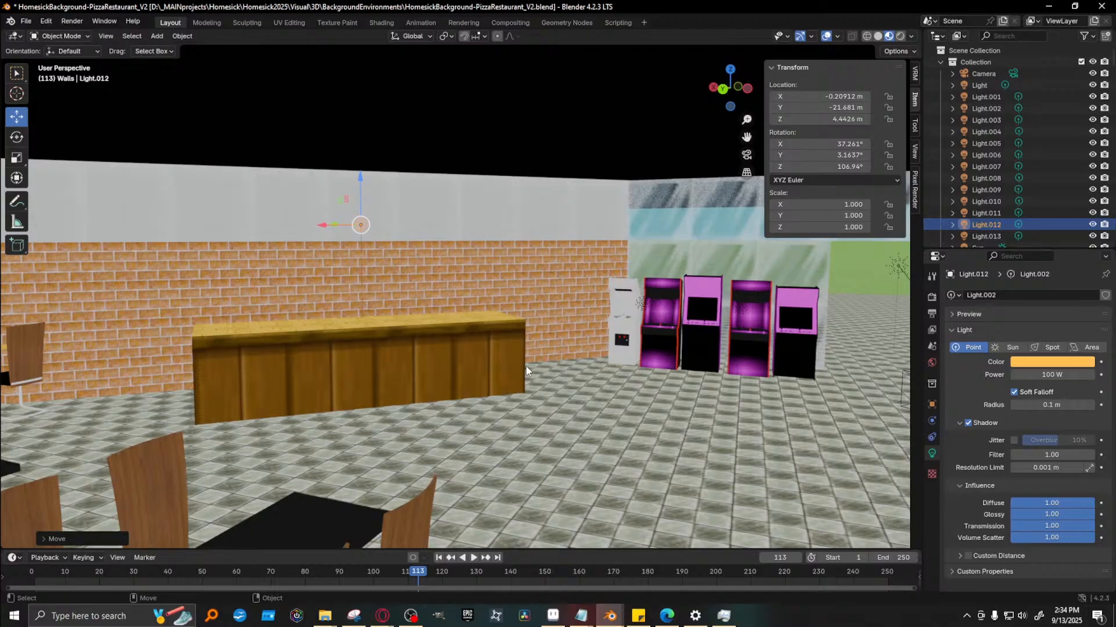
key("F12")
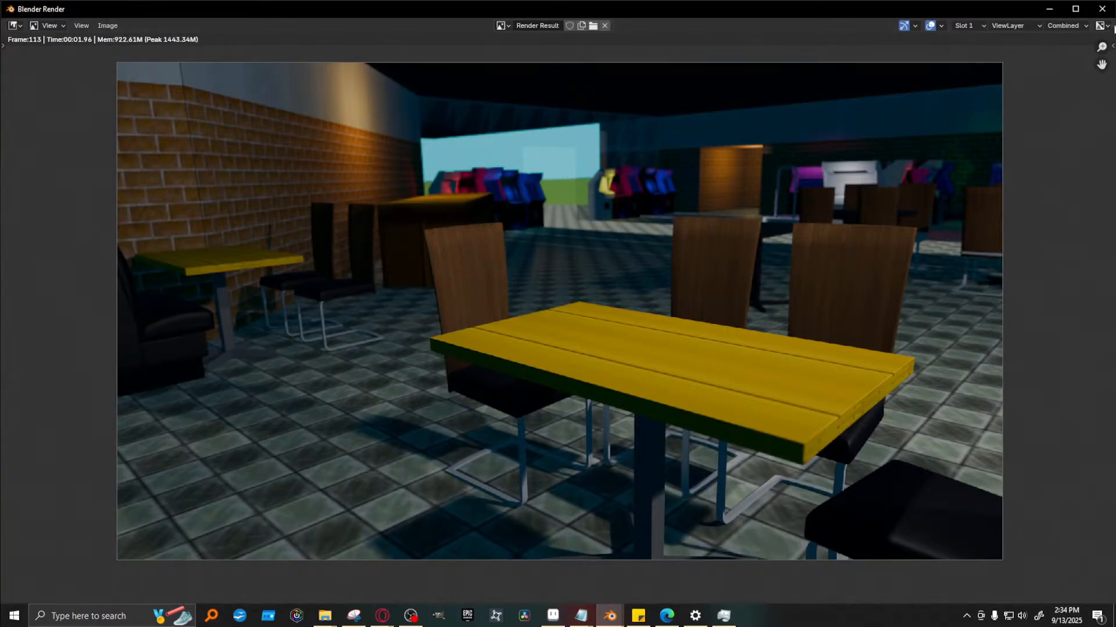
left_click(1050, 11)
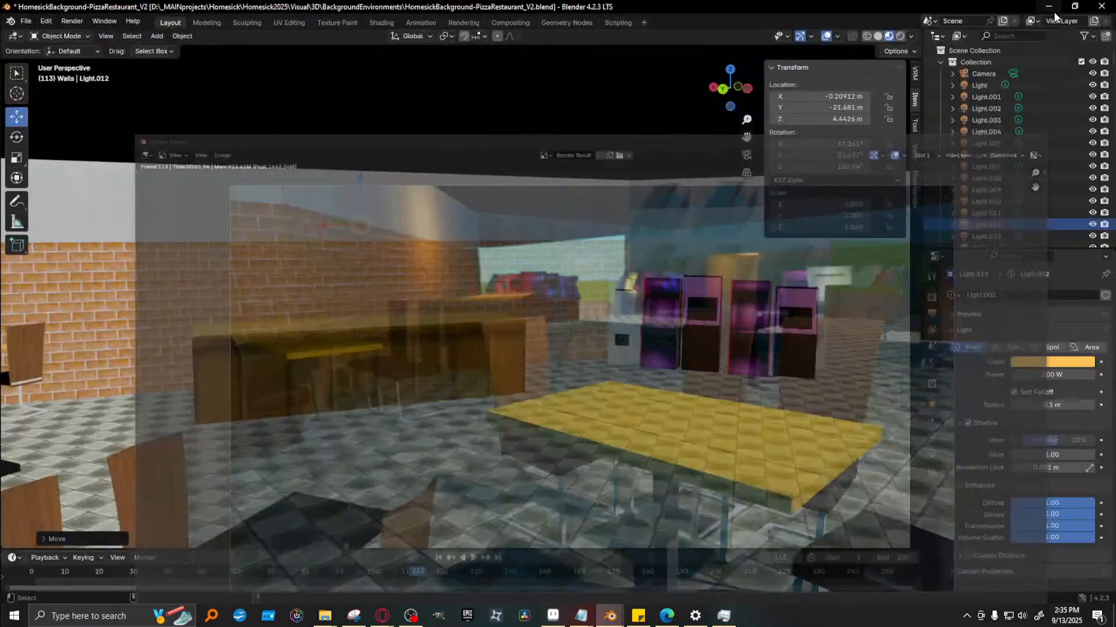
Set the power of the point light above the counter to 50 W
left_click(1062, 375)
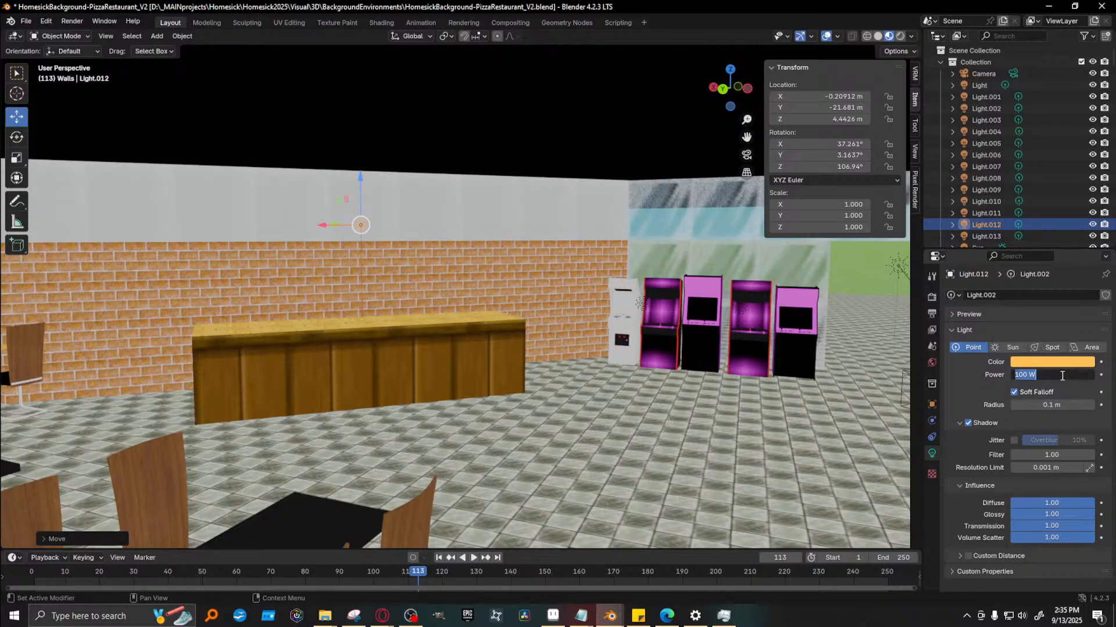
left_click_drag(1026, 374, 984, 378)
type("50")
key("Return")
Set Light.013 by the far brick alcove to 50 W and a pale orange colour with hue 0.098 and saturation 0.516
middle_click_drag(608, 378, 593, 281)
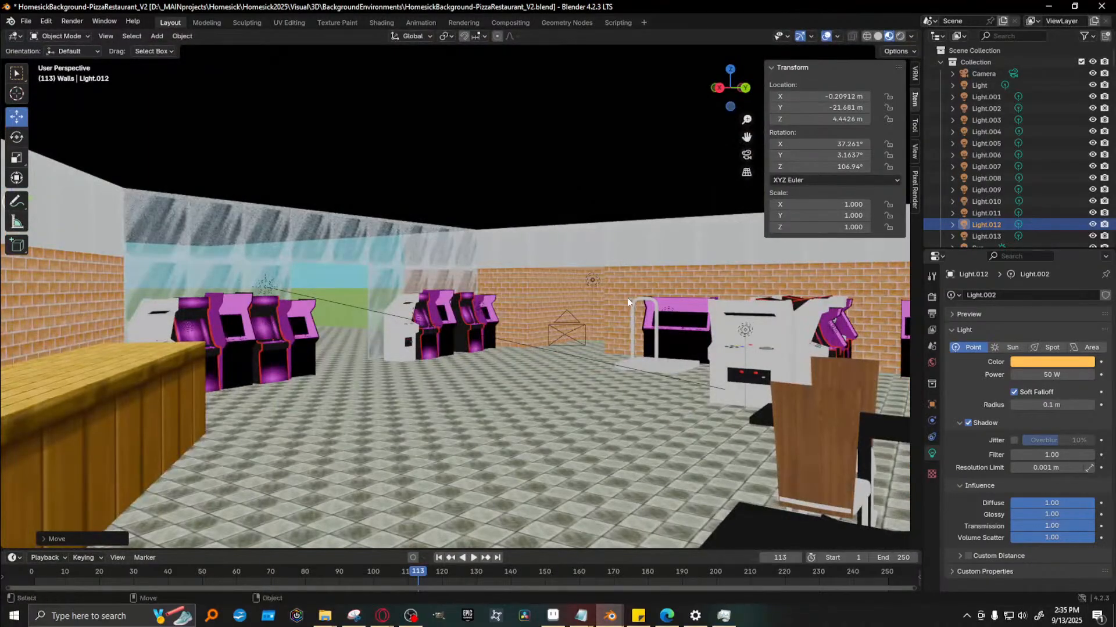
left_click(599, 290)
left_click(1021, 376)
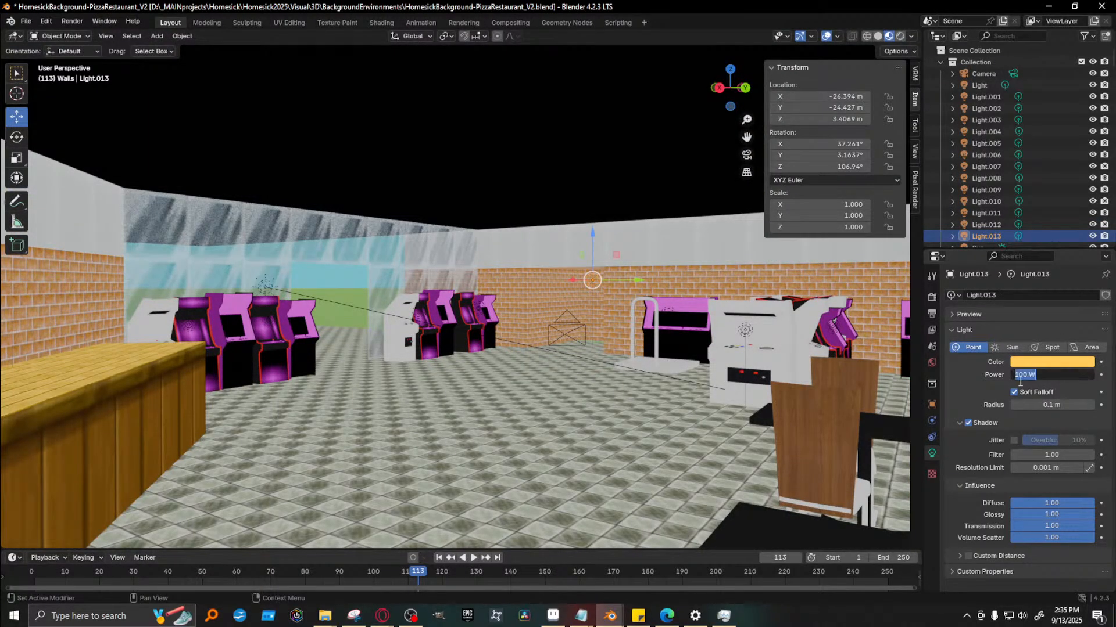
left_click(1022, 376)
key("Return")
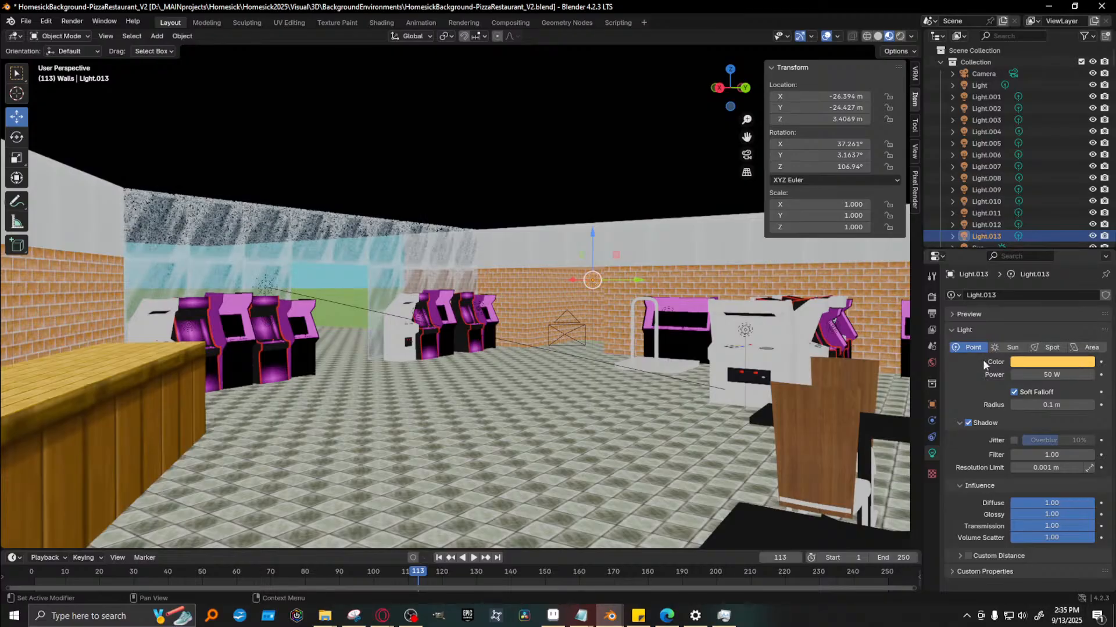
left_click(1053, 363)
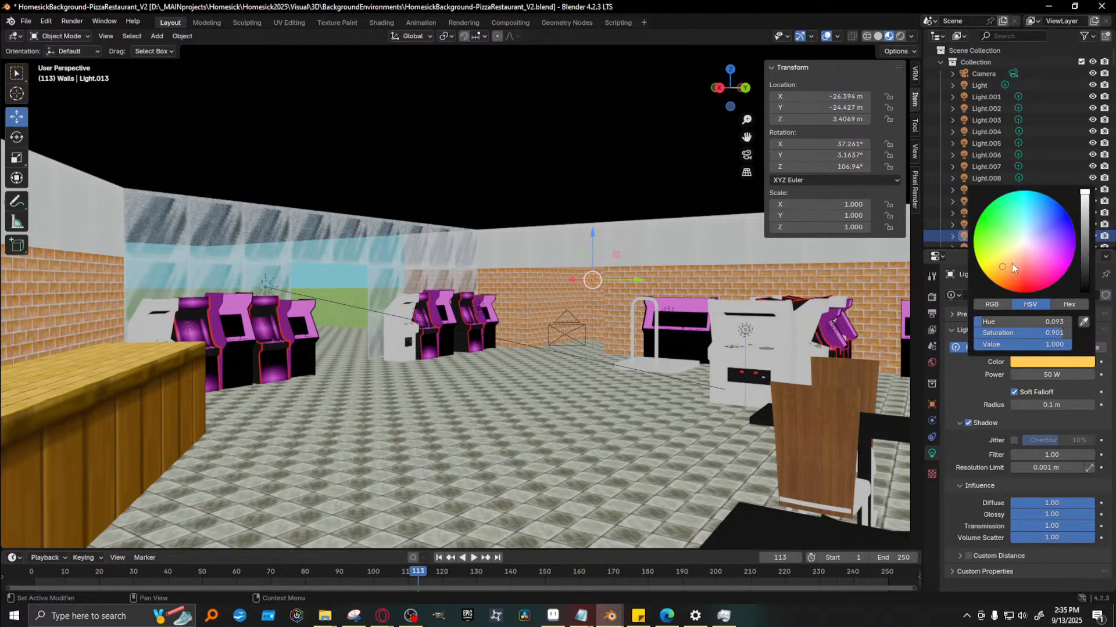
left_click_drag(1010, 259, 1015, 253)
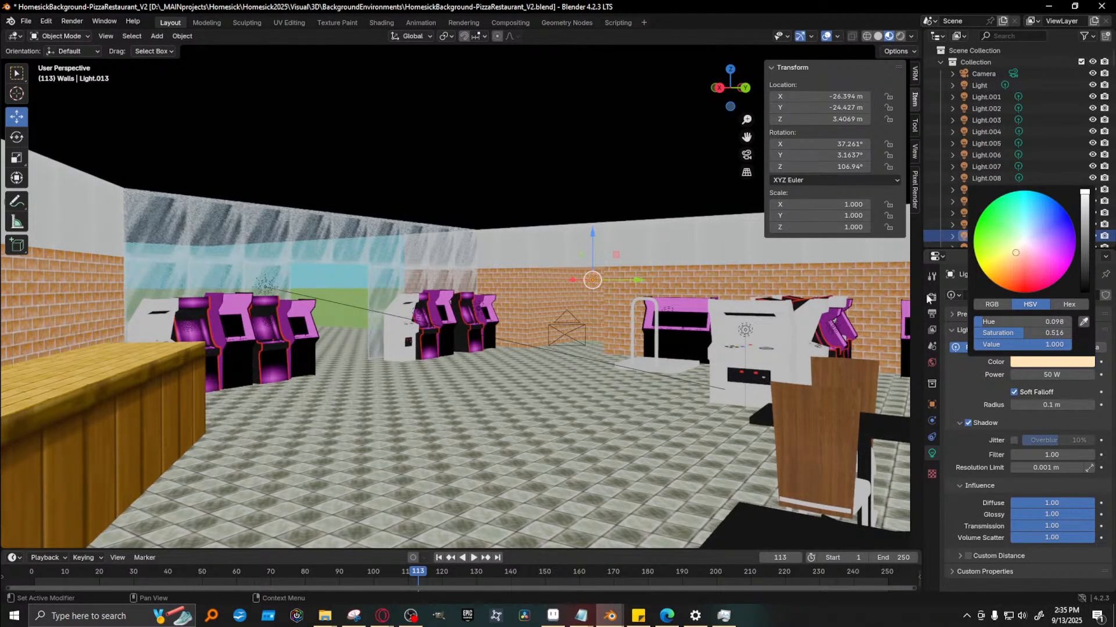
Soften the colour of the point light above the counter to a pale orange
middle_click_drag(605, 387, 526, 384)
middle_click_drag(525, 384, 631, 392, "shift")
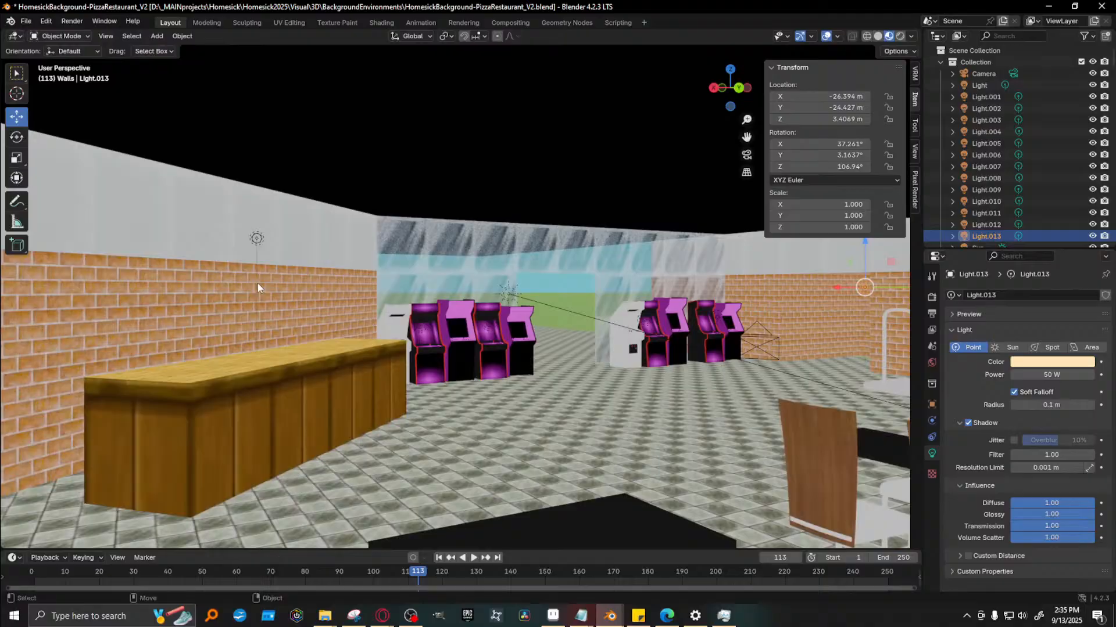
left_click(258, 239)
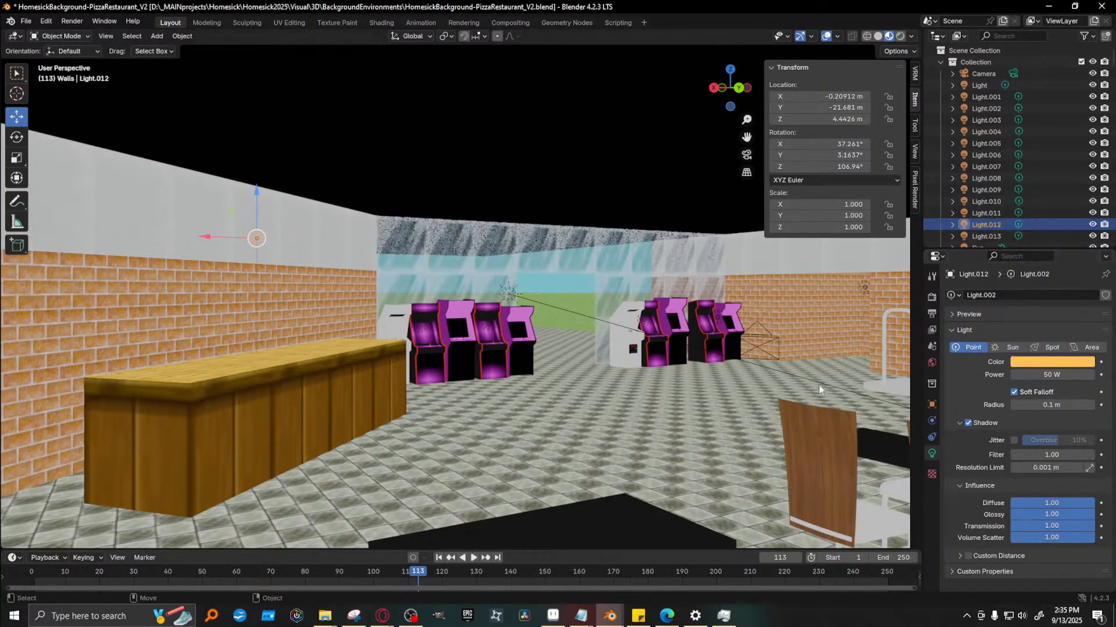
left_click(1050, 363)
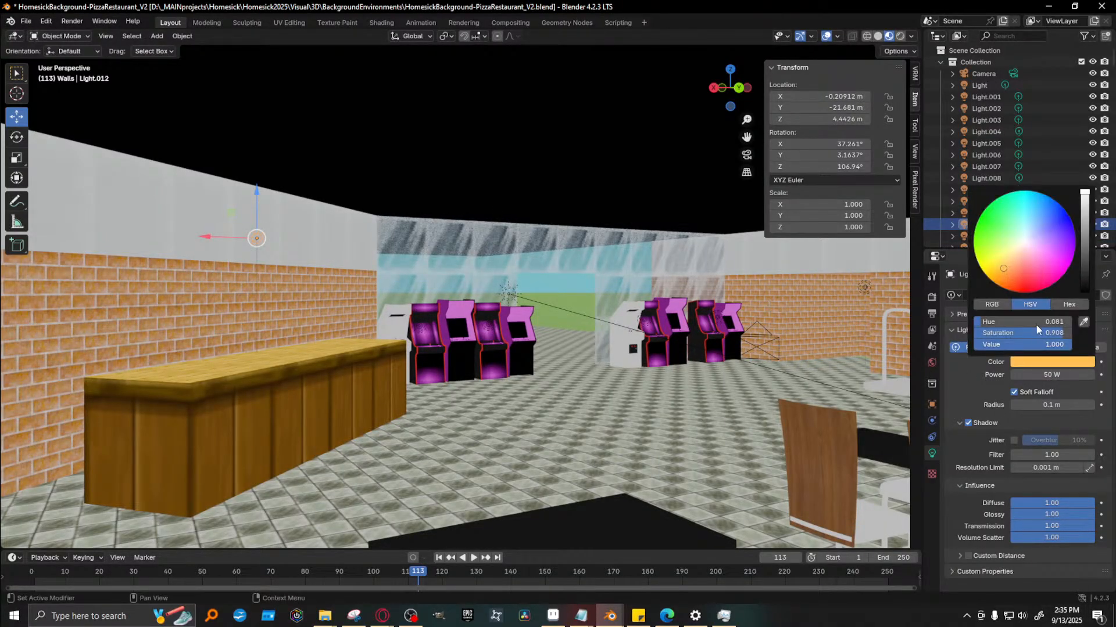
left_click(1011, 254)
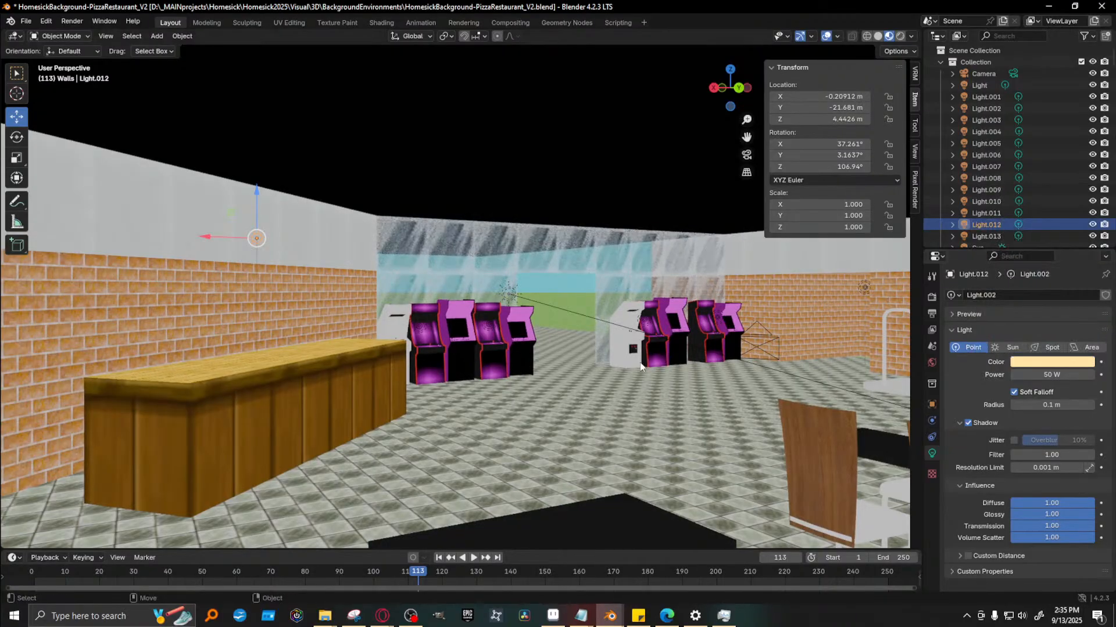
Give the overhead dining-area light Light.001 a pale orange colour
scroll(594, 368, "down", 4)
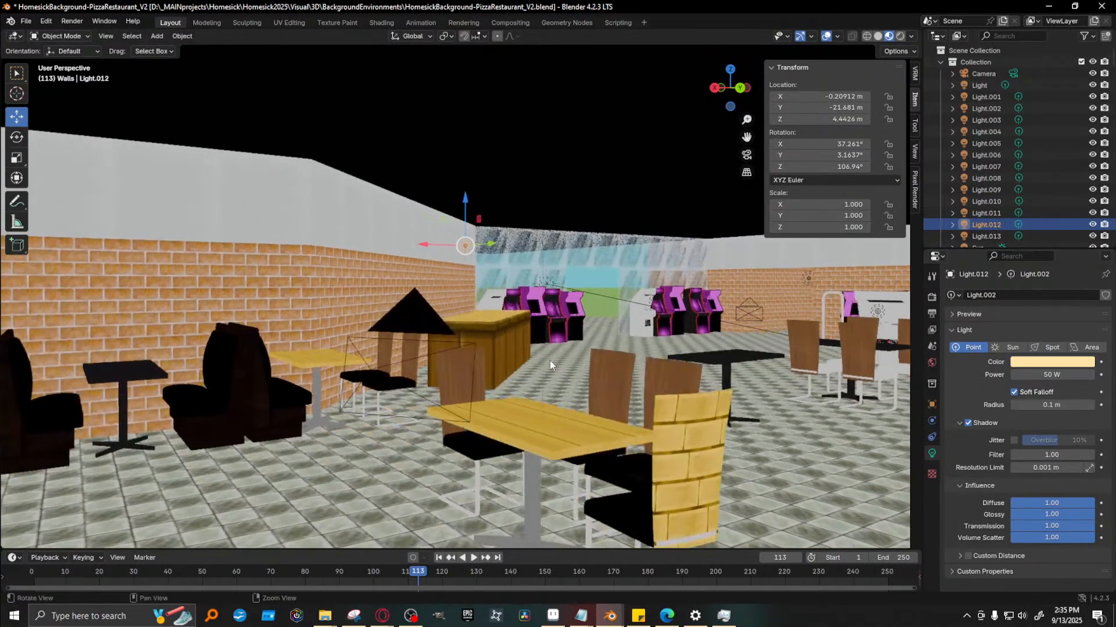
middle_click_drag(549, 361, 604, 372)
left_click(646, 331)
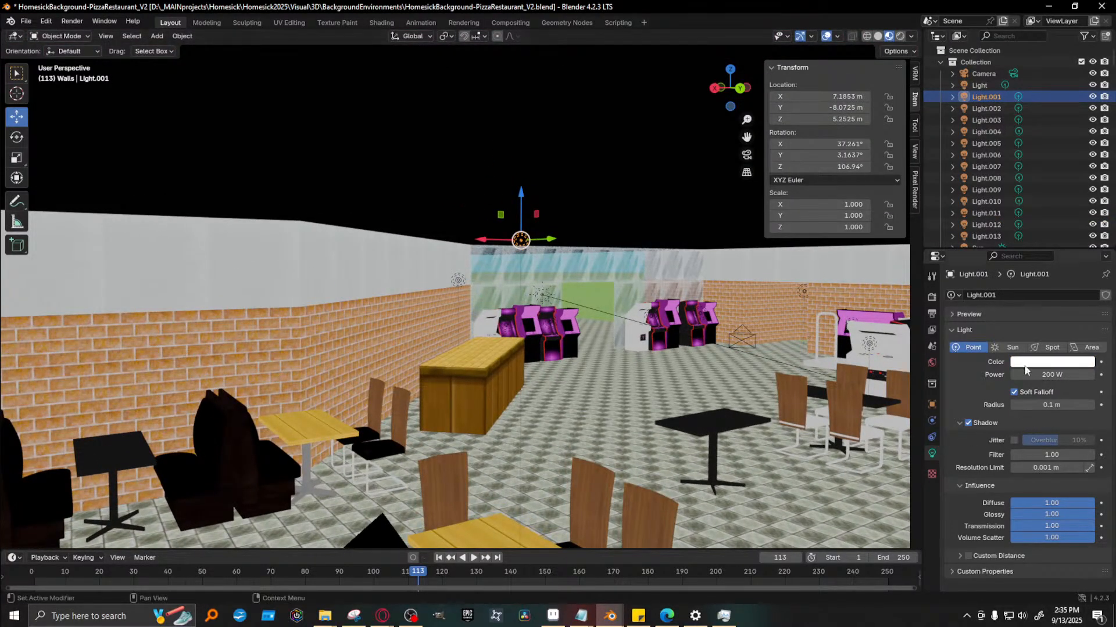
left_click(1058, 363)
left_click(1058, 363)
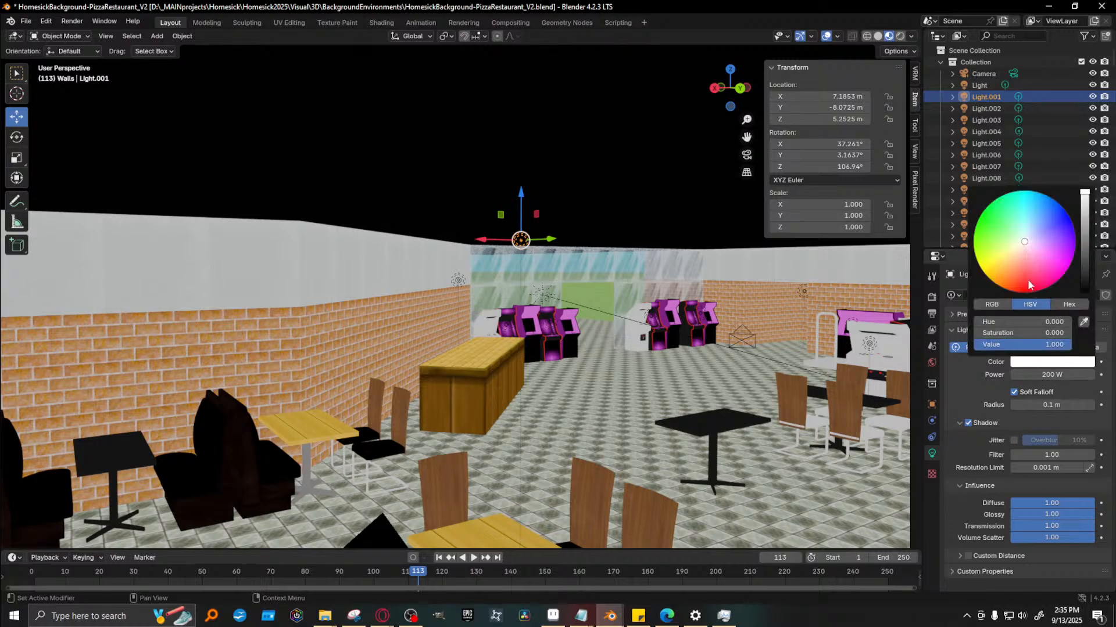
left_click_drag(1015, 250, 1014, 255)
Render the current frame to check the warmer light colours
middle_click_drag(625, 355, 630, 353)
key("F12")
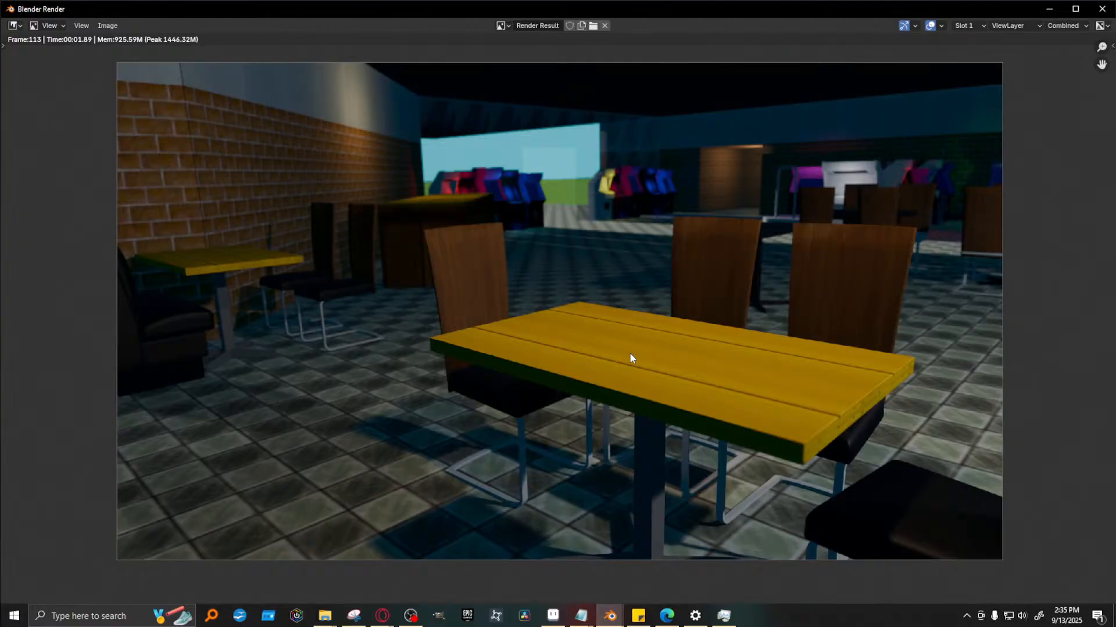
left_click(1050, 9)
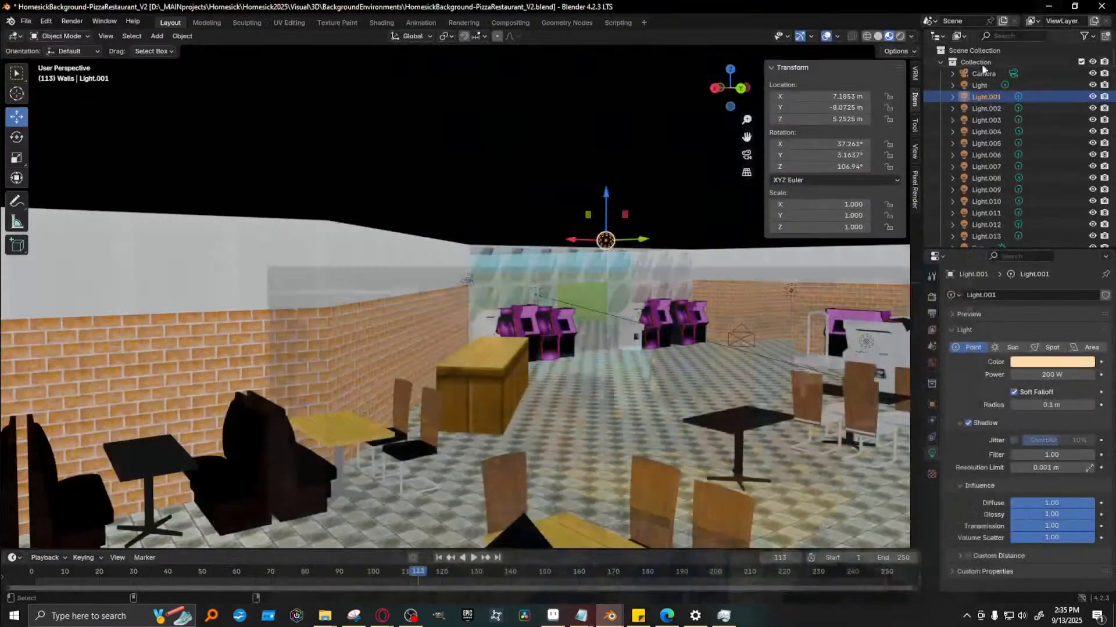
Move Light.013 deeper into the brick alcove, to about -28.755 m along X, and render the frame to check it
left_click(790, 293)
key("KP_Decimal")
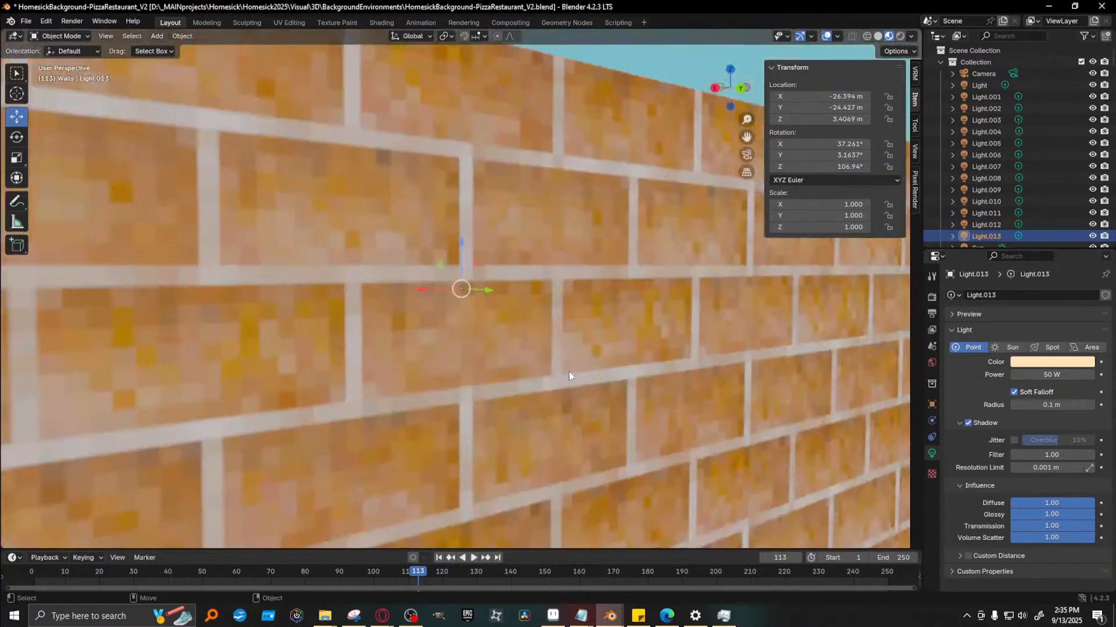
middle_click_drag(569, 372, 430, 338)
left_click_drag(440, 287, 505, 288)
middle_click_drag(420, 342, 473, 337)
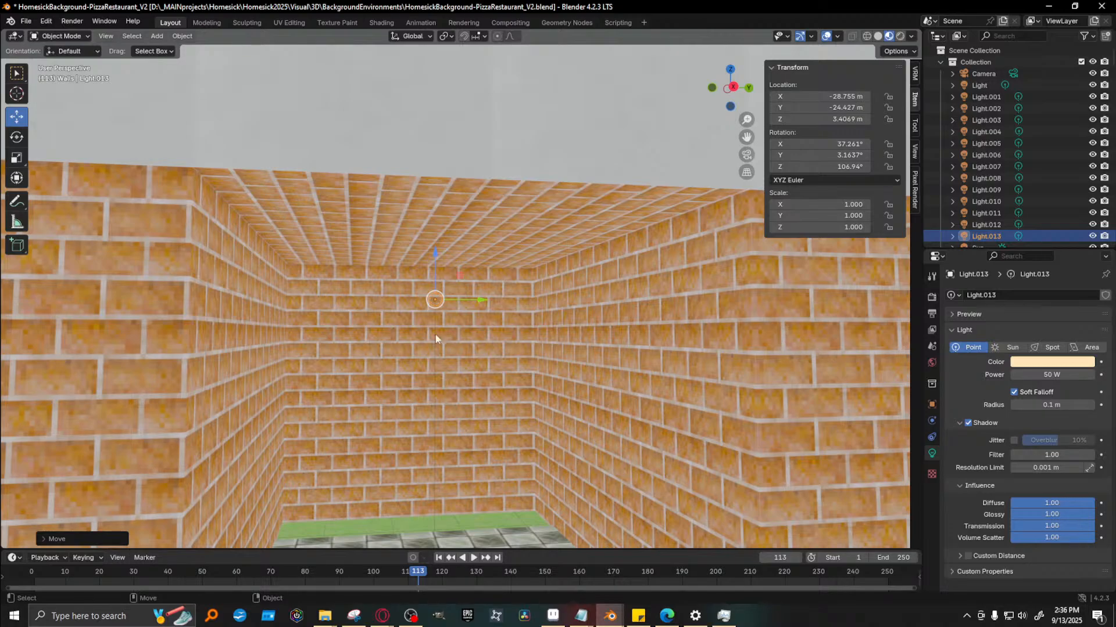
key("F12")
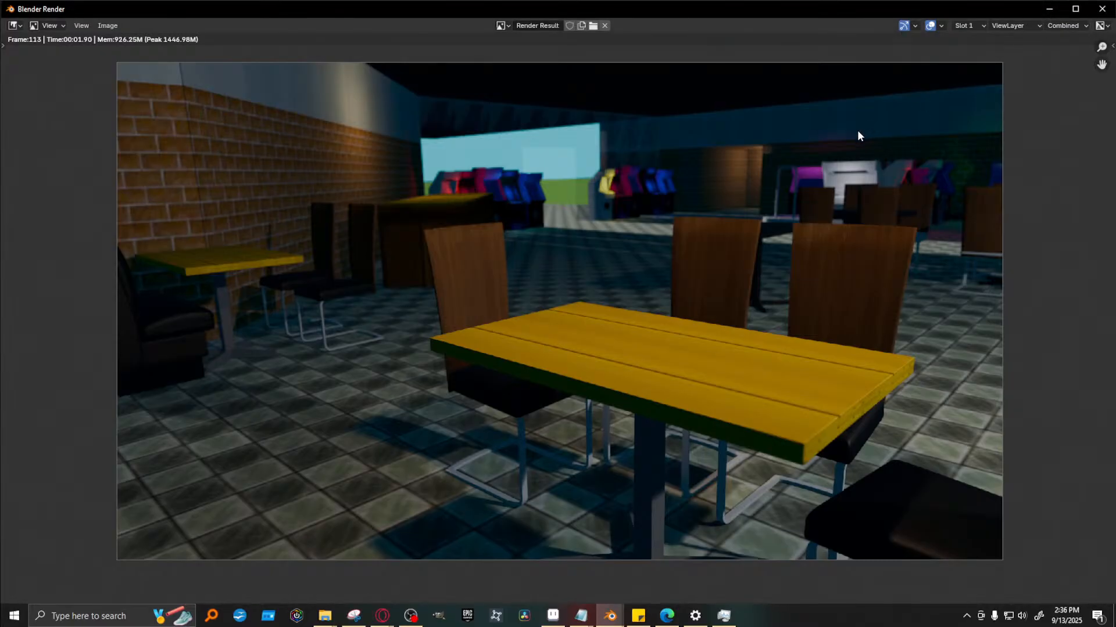
left_click(1047, 10)
Shift the point light above the counter along Y to about -21.095 m, and save the file
key("KP_Decimal")
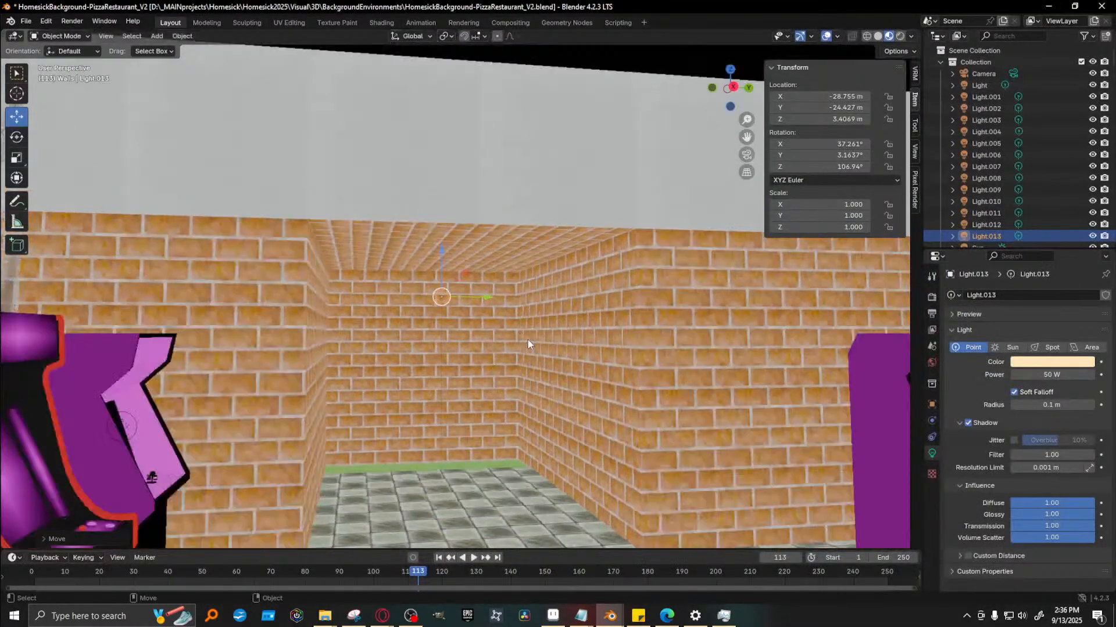
right_click_drag(578, 334, 625, 360, "alt")
left_click_drag(625, 360, 290, 374, "alt")
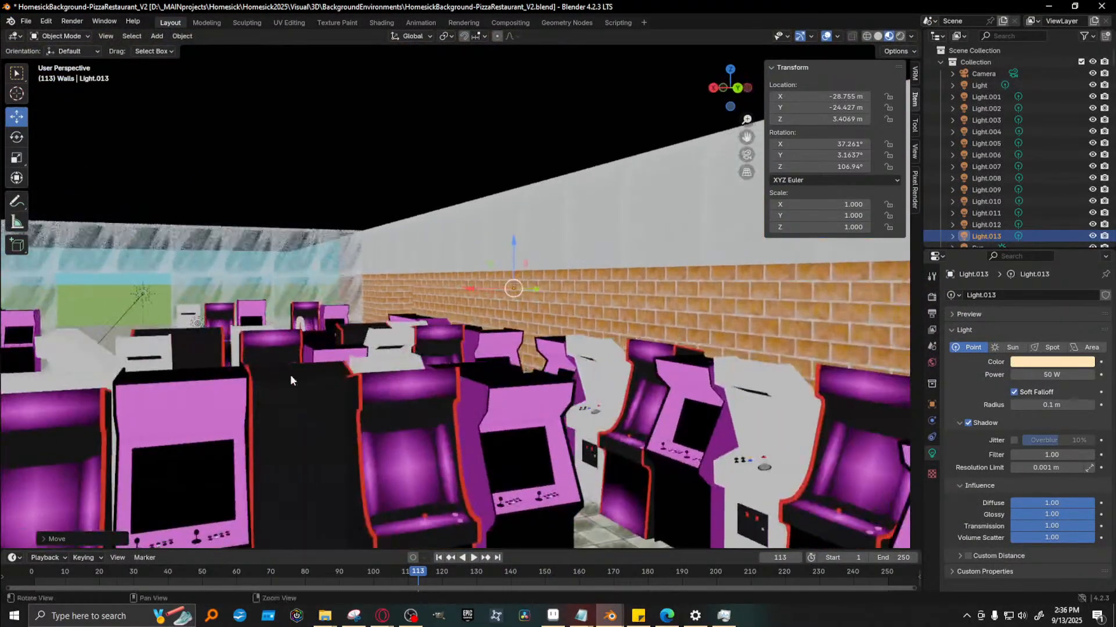
middle_click_drag(290, 374, 498, 361, "alt")
scroll(498, 366, "down", 3)
middle_click_drag(280, 336, 466, 343, "alt")
scroll(466, 340, "up", 5)
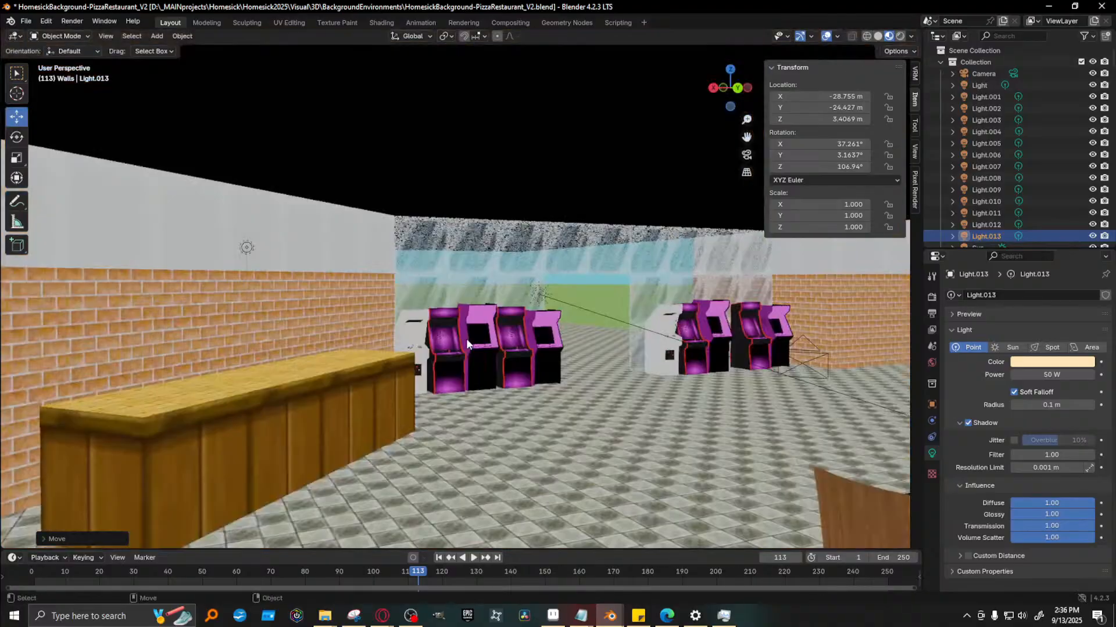
left_click(140, 227)
double_click(1029, 375)
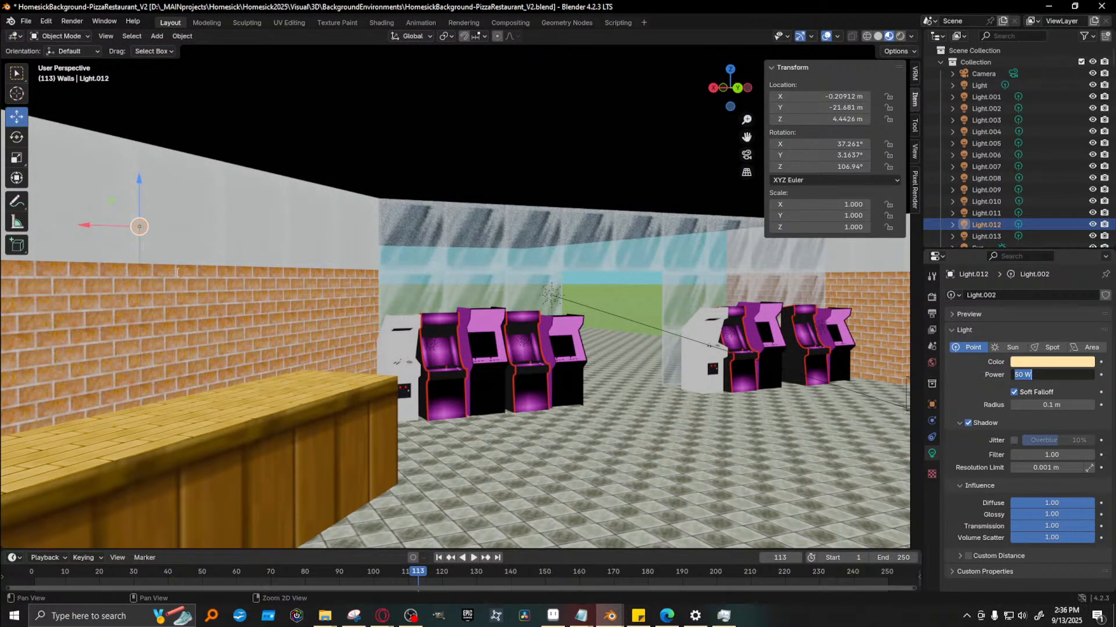
left_click(258, 225)
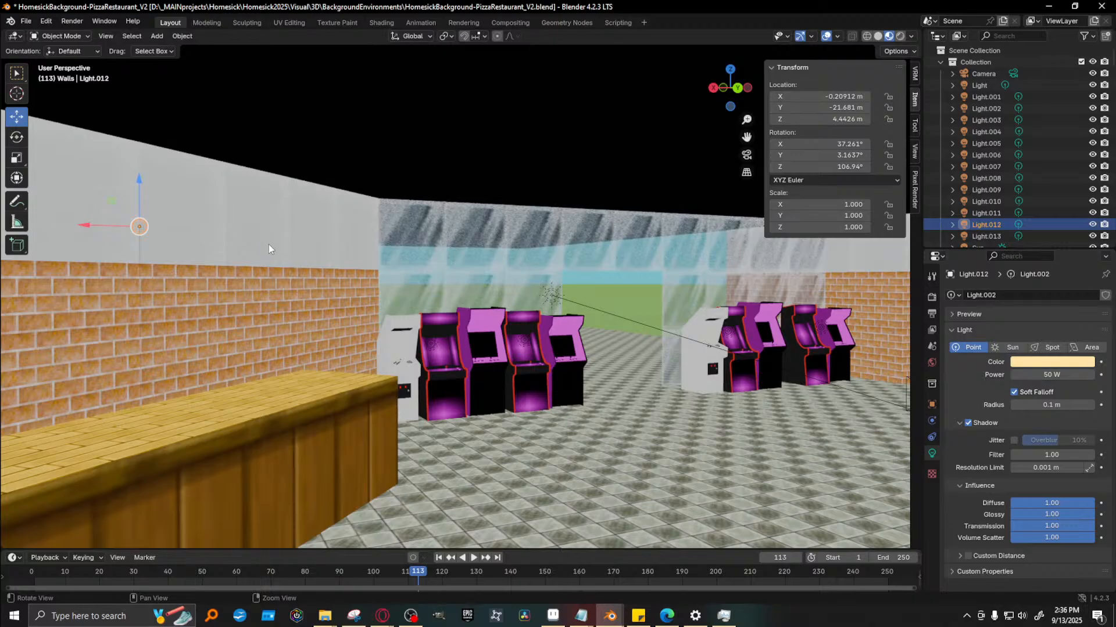
middle_click_drag(196, 295, 398, 361)
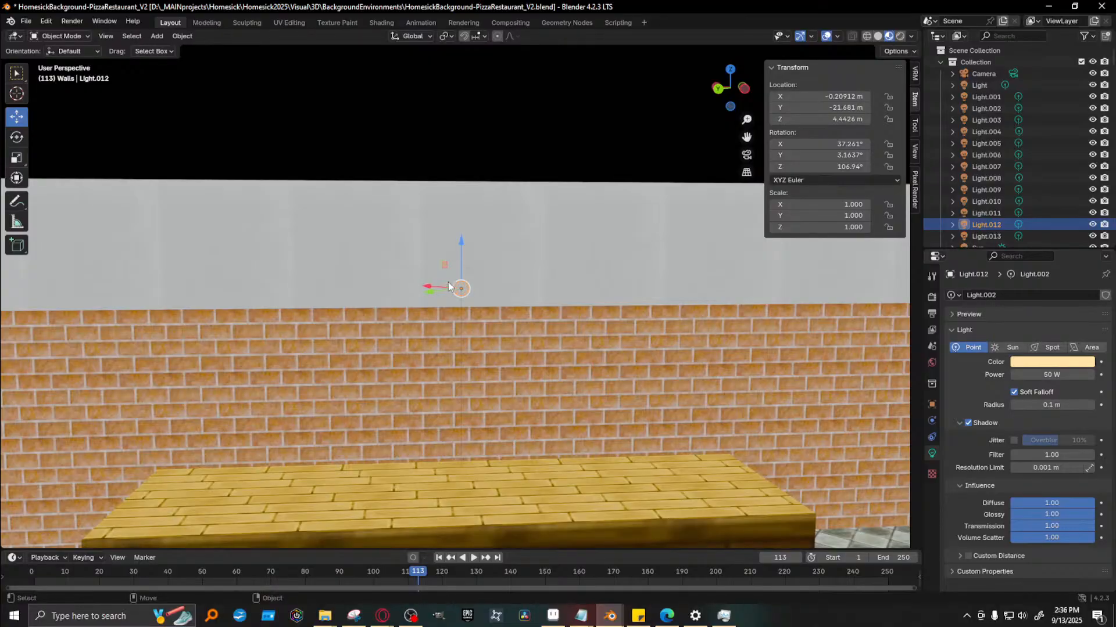
left_click_drag(432, 293, 402, 294)
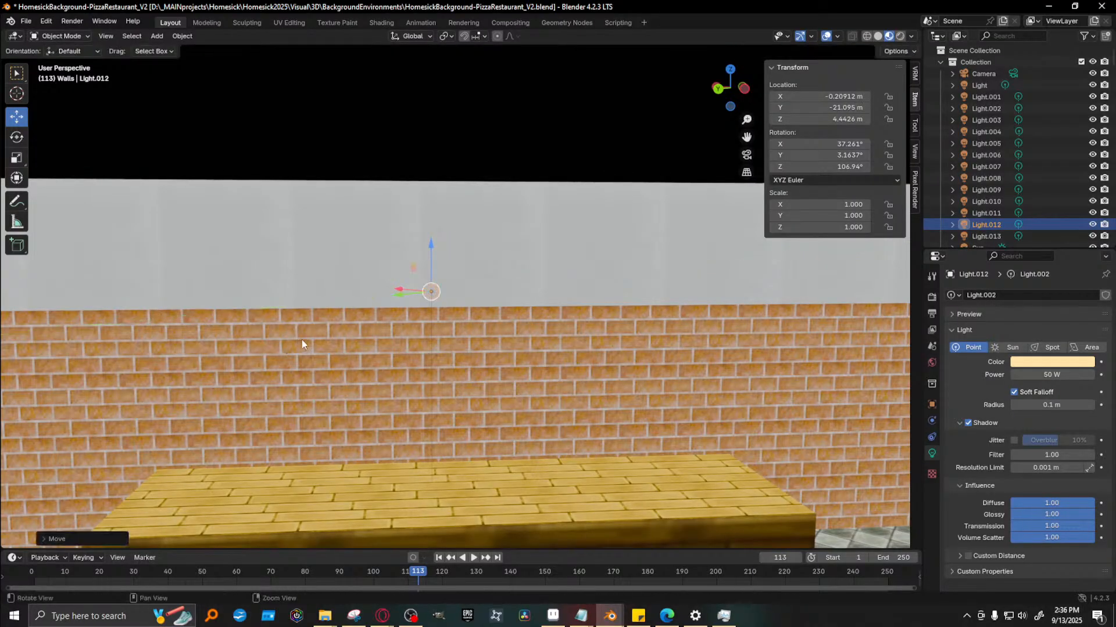
middle_click_drag(301, 339, 466, 347)
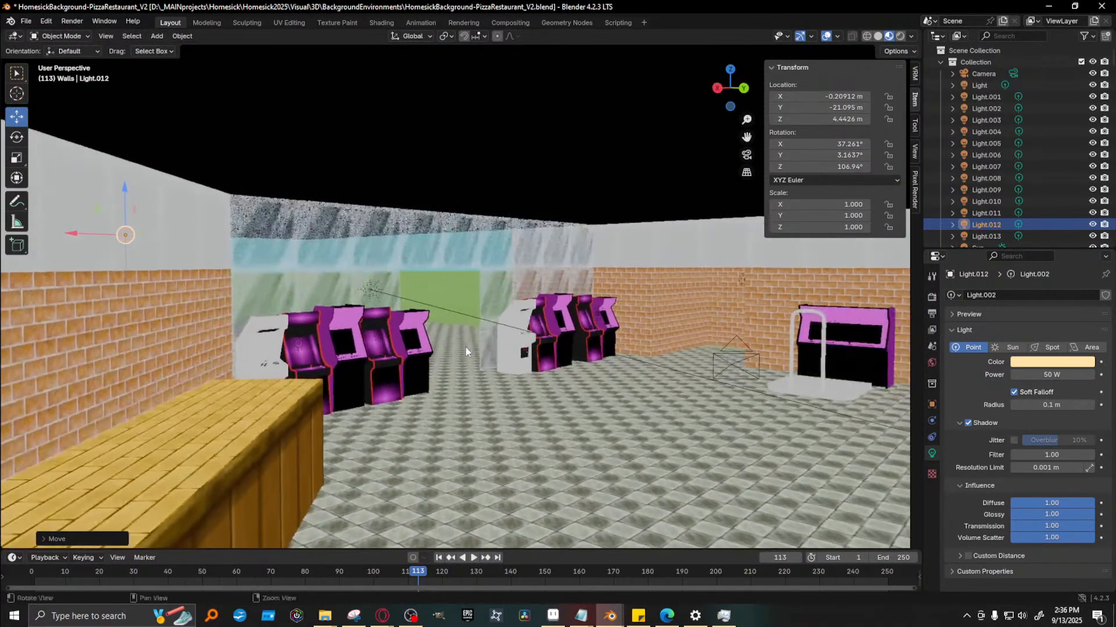
key("ctrl+s")
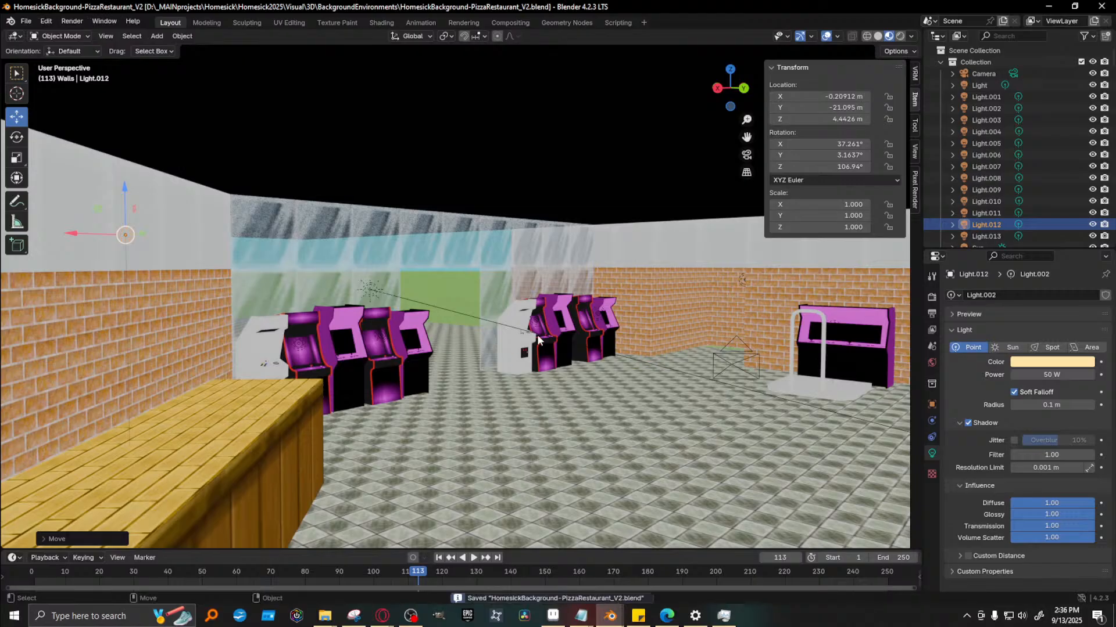
Add a text object to the scene
left_click(183, 36)
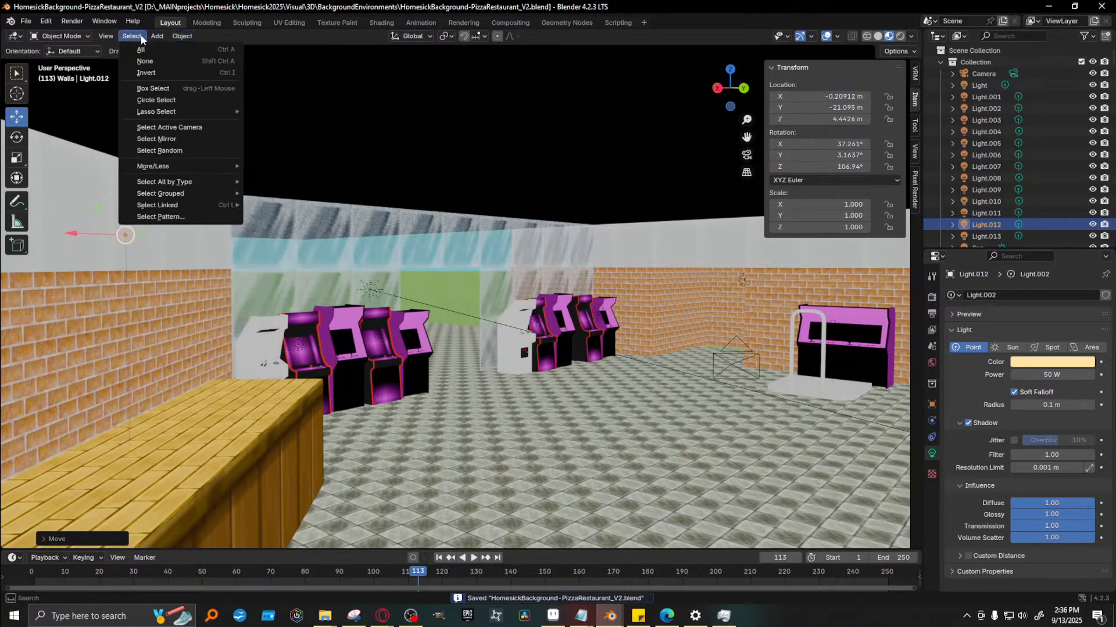
mouse_move(157, 36)
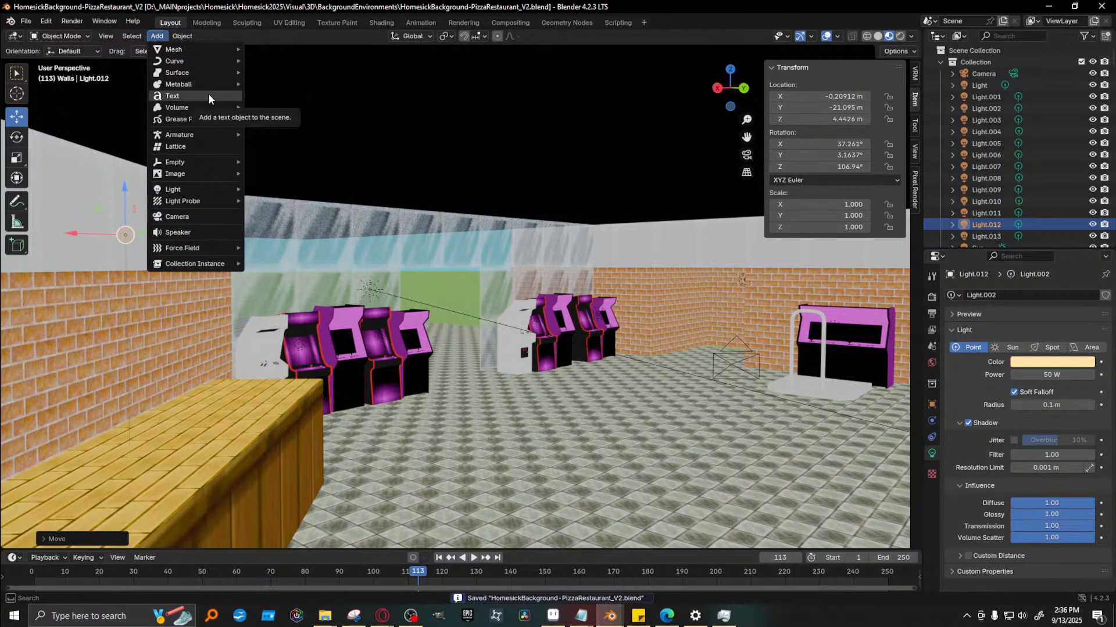
left_click(208, 96)
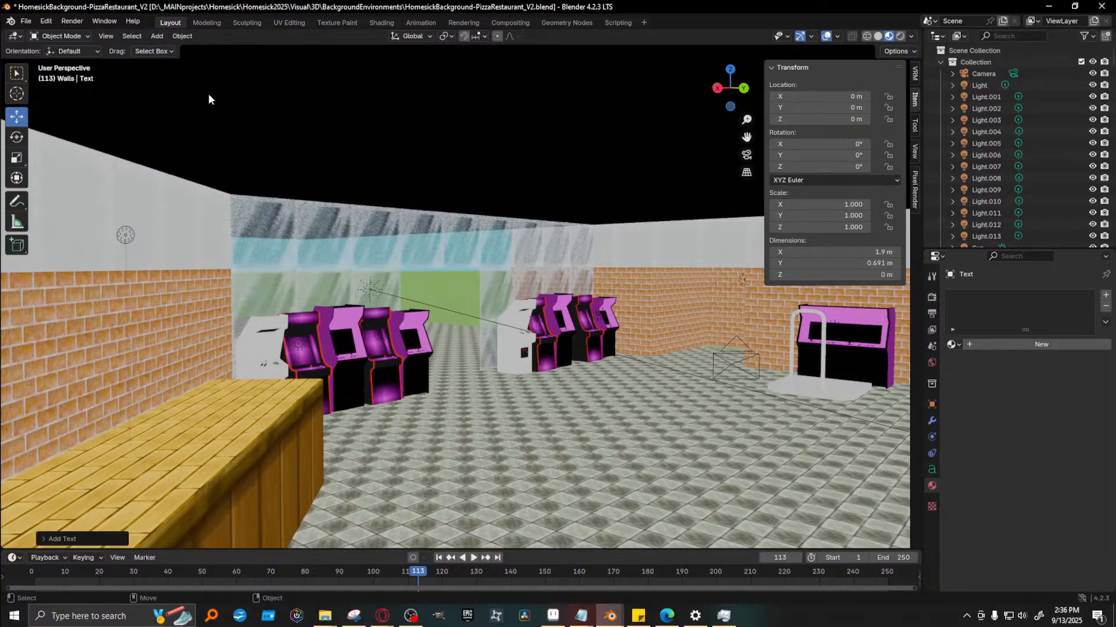
scroll(566, 436, "down", 5)
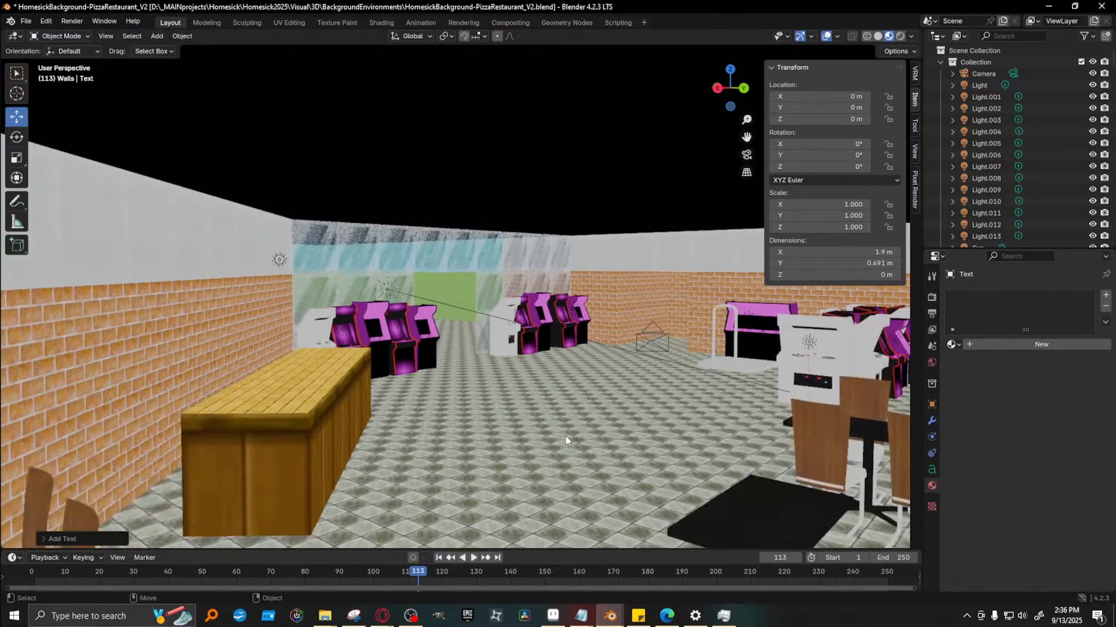
Move the new text object along Y to about -15.906 m and set its X rotation to 90°
scroll(490, 433, "down", 6)
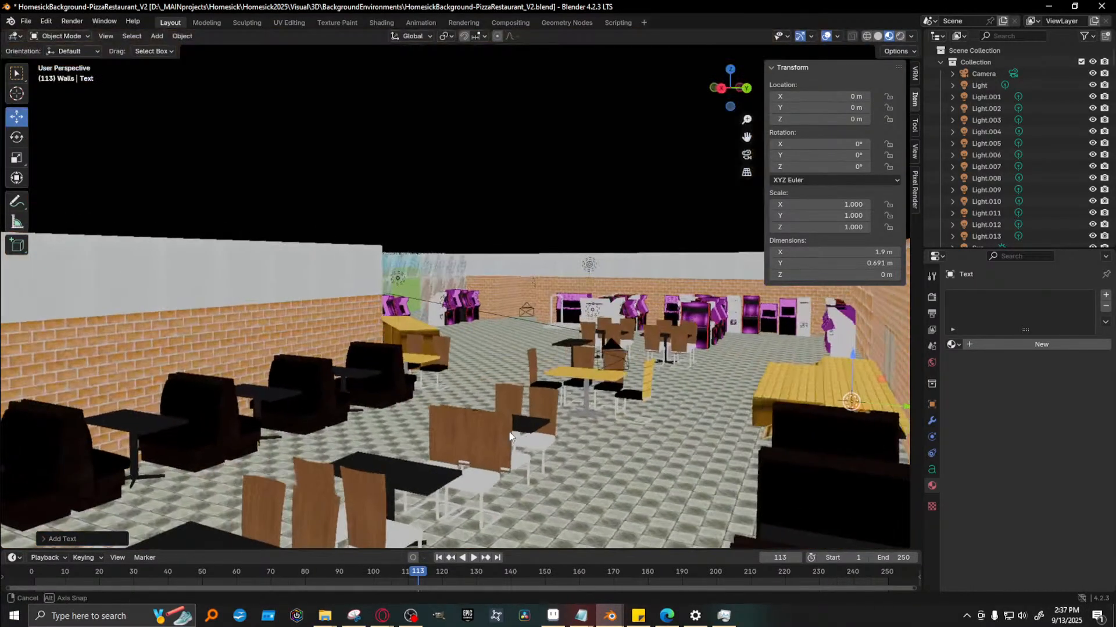
left_click_drag(902, 406, 459, 348)
key("shift+space")
key("r")
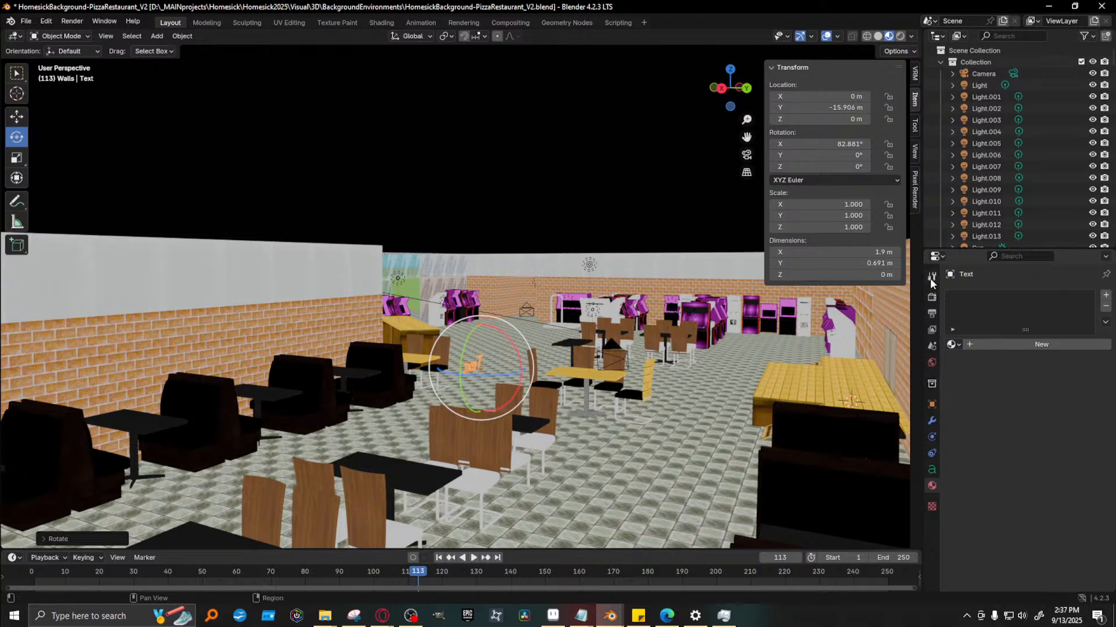
left_click(931, 297)
left_click(931, 316)
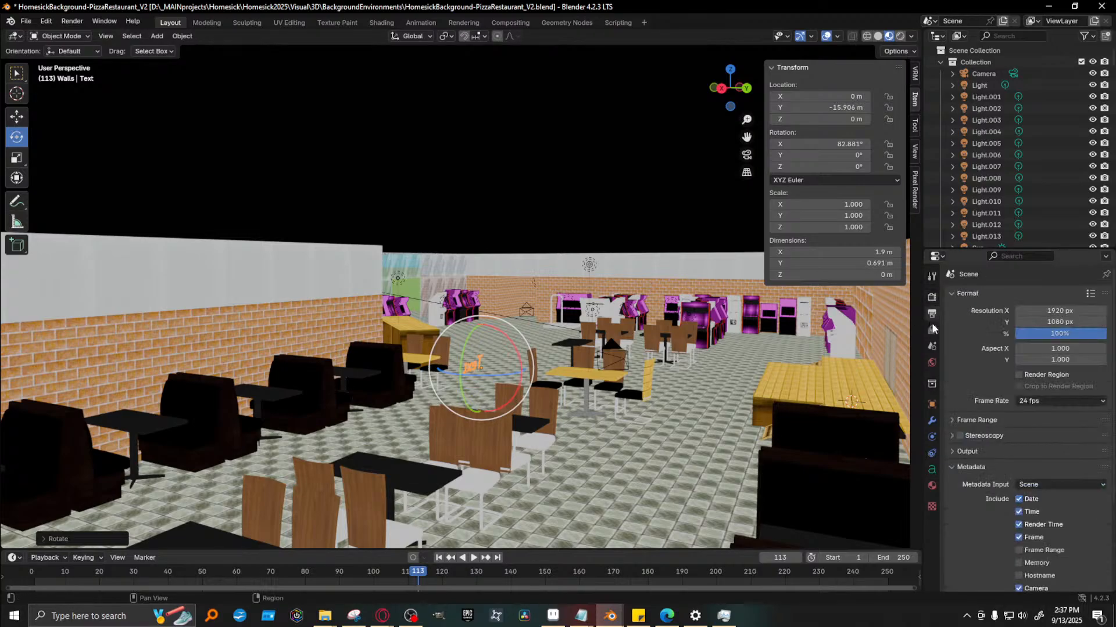
left_click(932, 329)
left_click(931, 347)
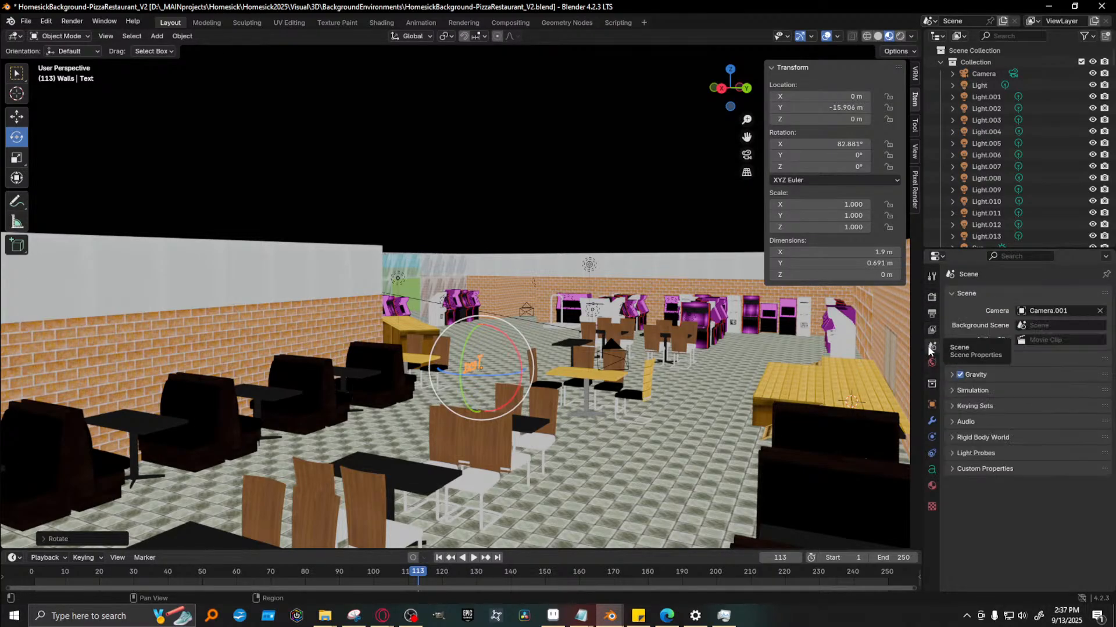
double_click(853, 149)
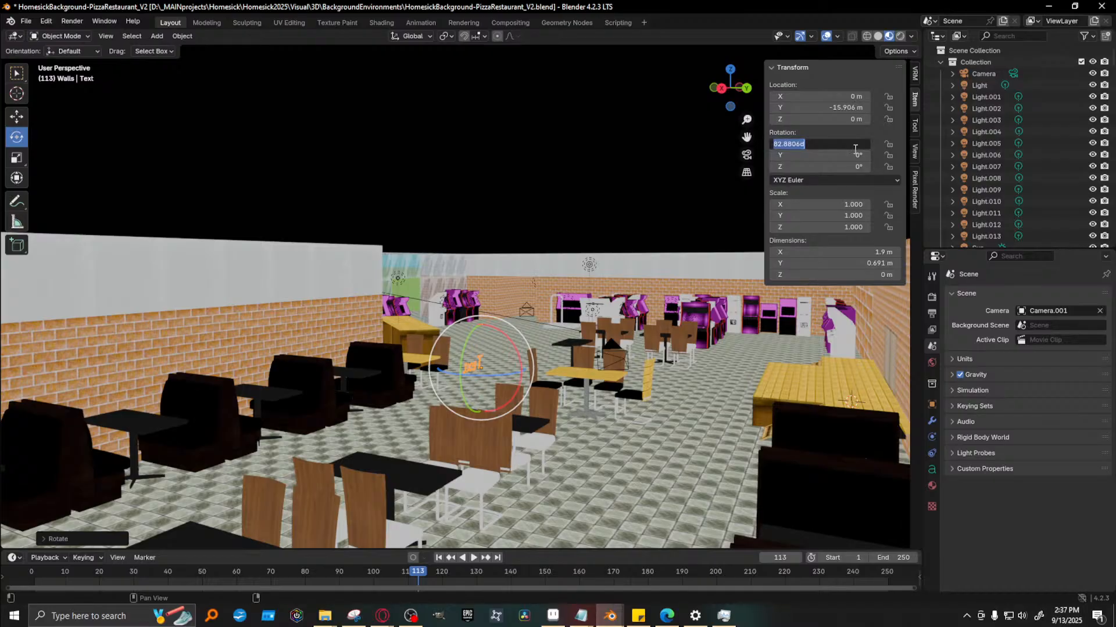
type("90")
key("Return")
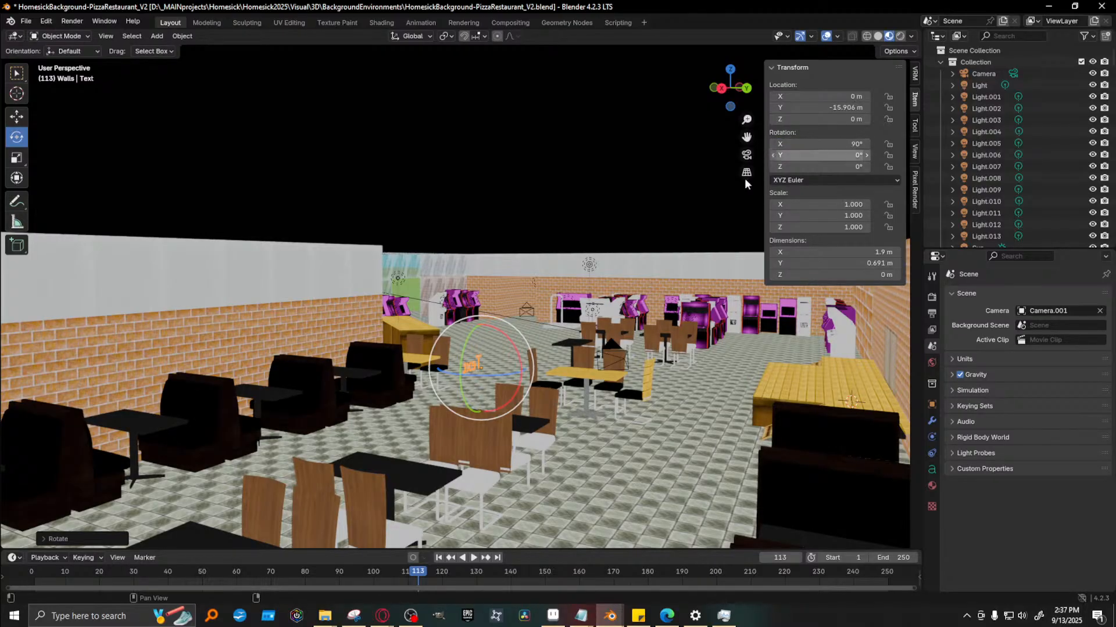
Turn the text object about the vertical axis, setting its Z rotation to 90°
middle_click_drag(564, 364, 432, 290)
key("KP_Decimal")
left_click_drag(431, 289, 531, 264)
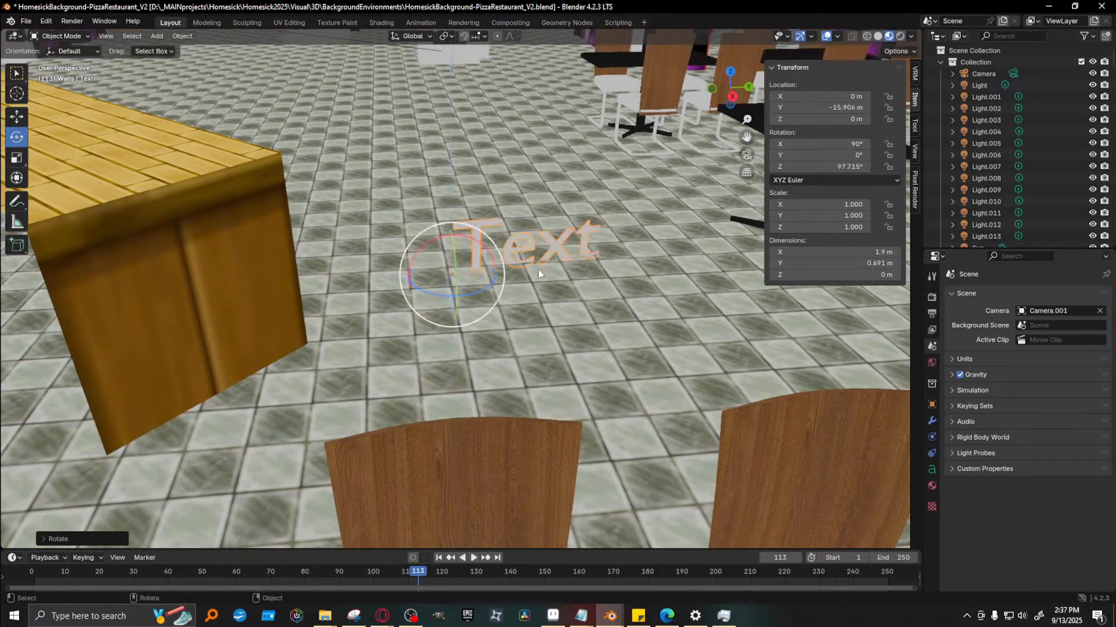
double_click(849, 166)
type("90")
key("Return")
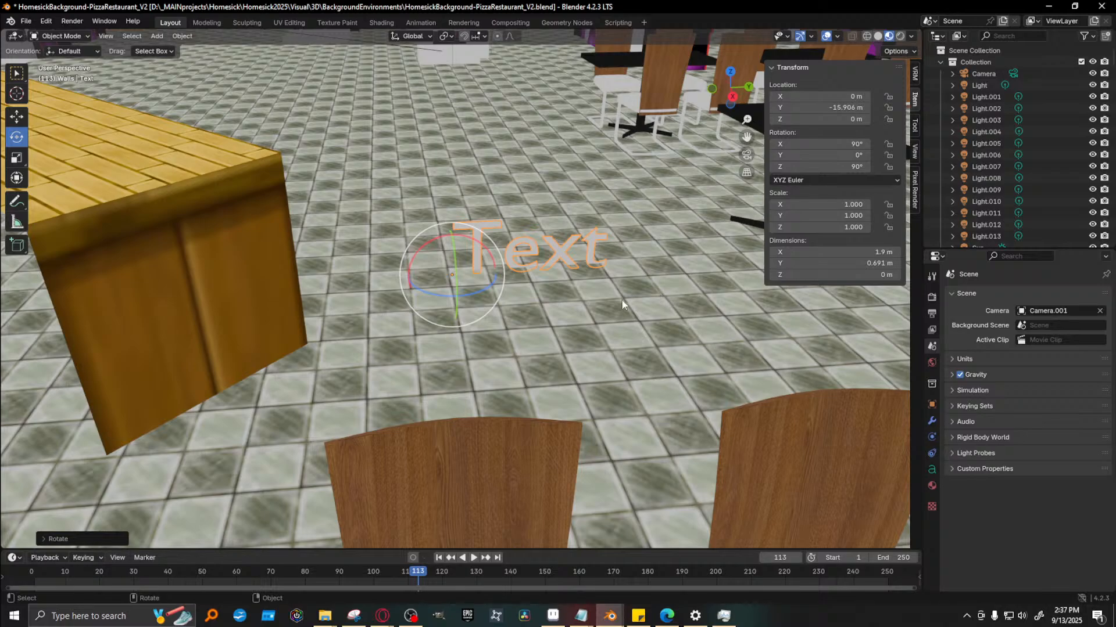
Raise the text object above the floor to about 0.974 m along Z
key("w")
left_click_drag(453, 231, 454, 151)
middle_click_drag(665, 309, 635, 292)
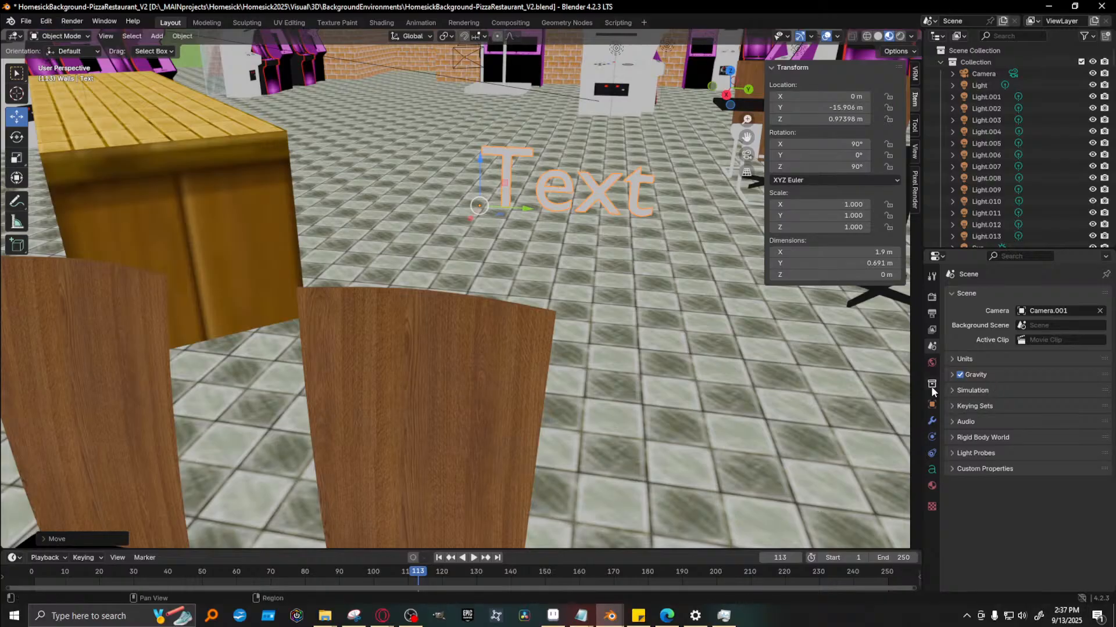
Replace the text object's default wording with "Toilets" and return to Object Mode
left_click(932, 470)
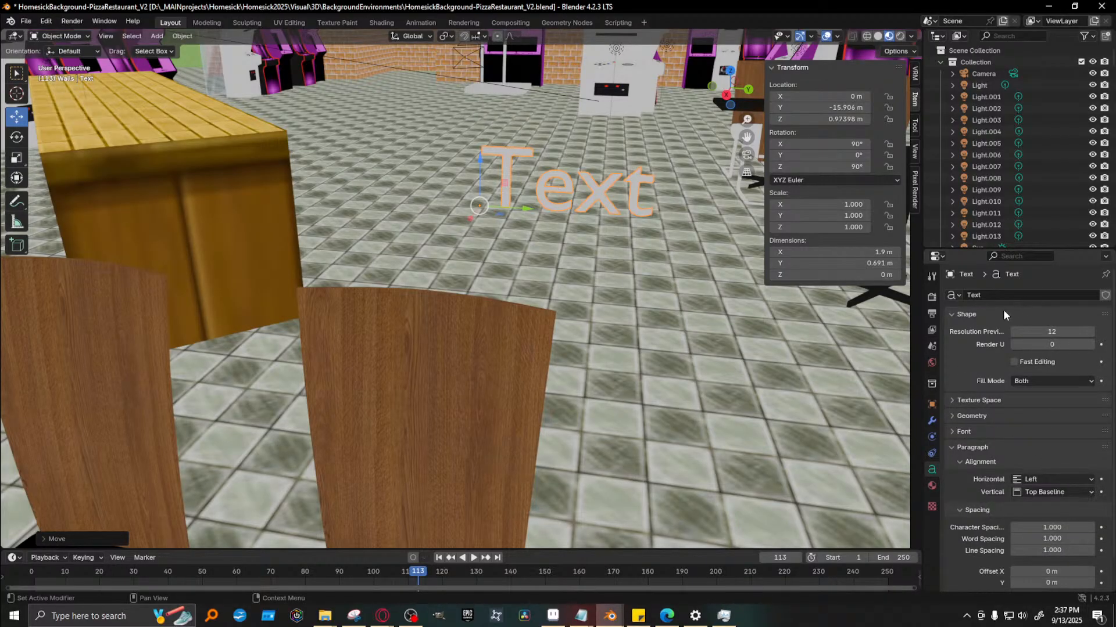
left_click(61, 36)
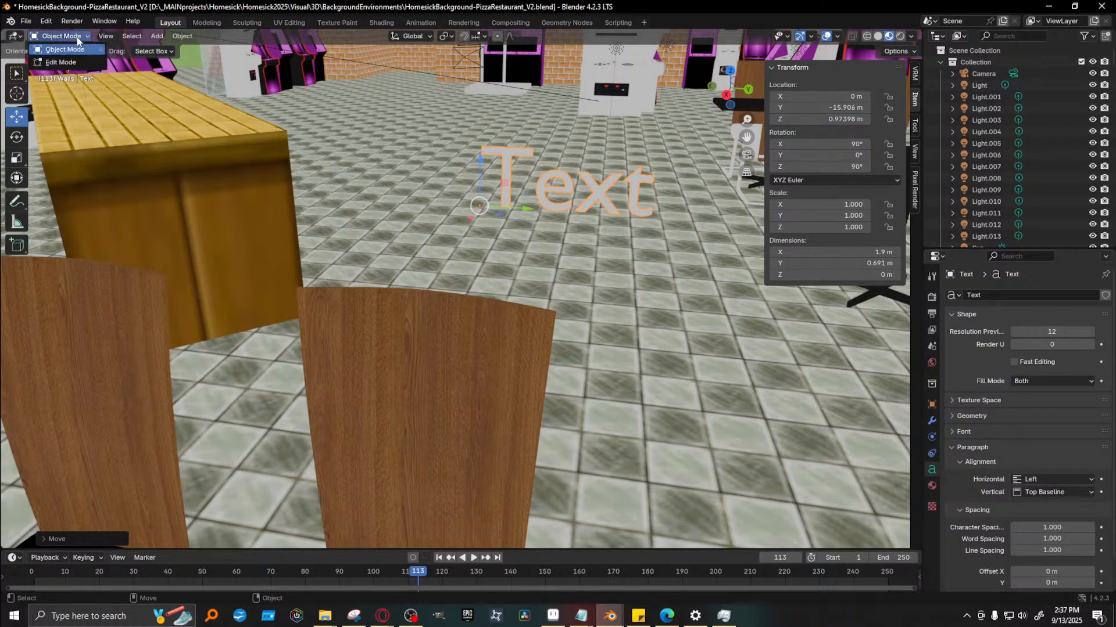
left_click(58, 65)
key("BackSpace")
key("BackSpace")
key("BackSpace")
key("BackSpace")
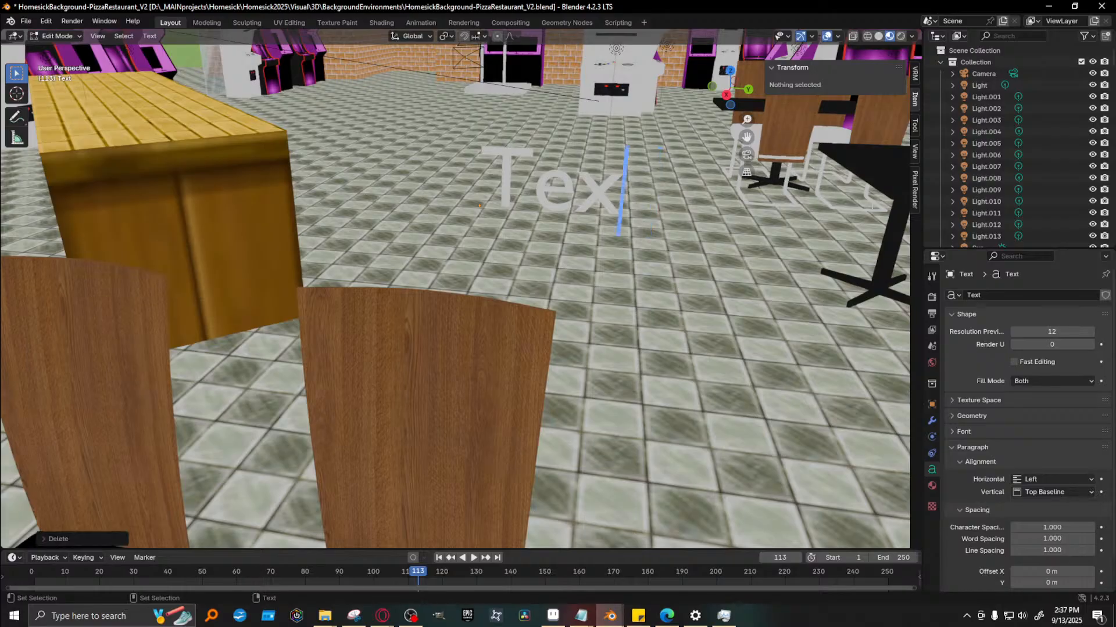
type("Toilets")
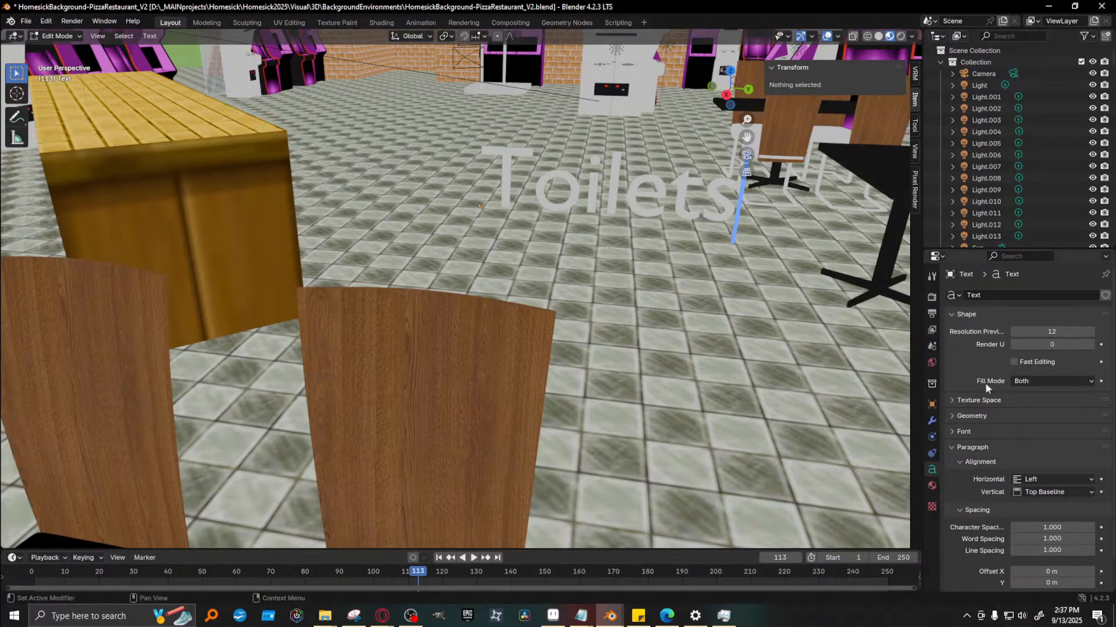
left_click(57, 36)
left_click(58, 48)
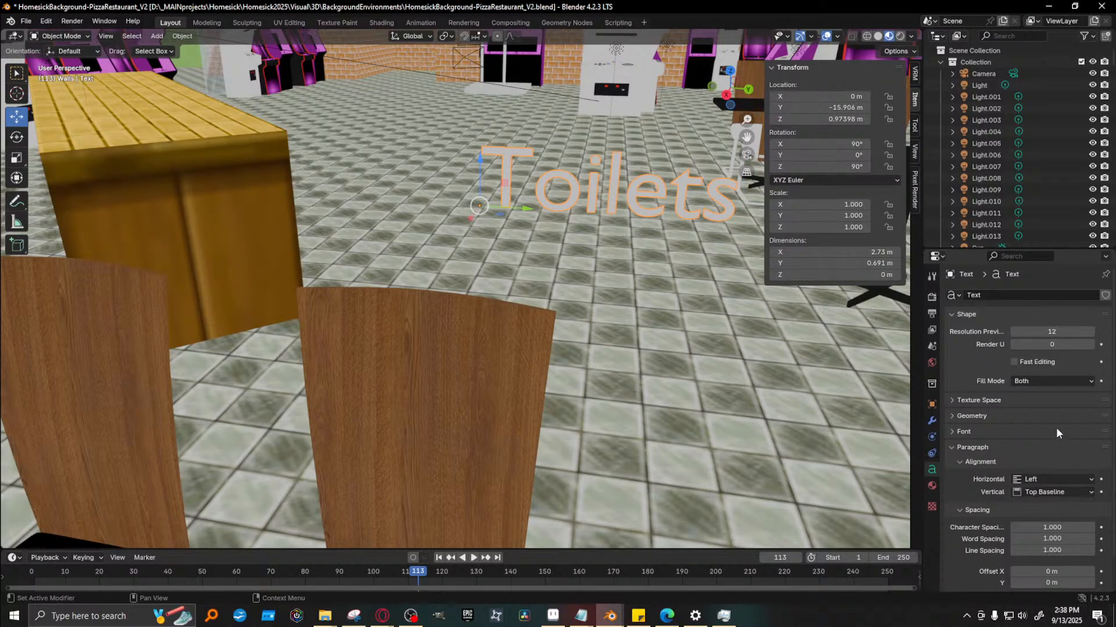
Give the Toilets text thickness with an Extrude value of 0.1 m, keeping its Offset at 0 m
scroll(1033, 433, "down", 2)
scroll(989, 441, "up", 2)
left_click(952, 416)
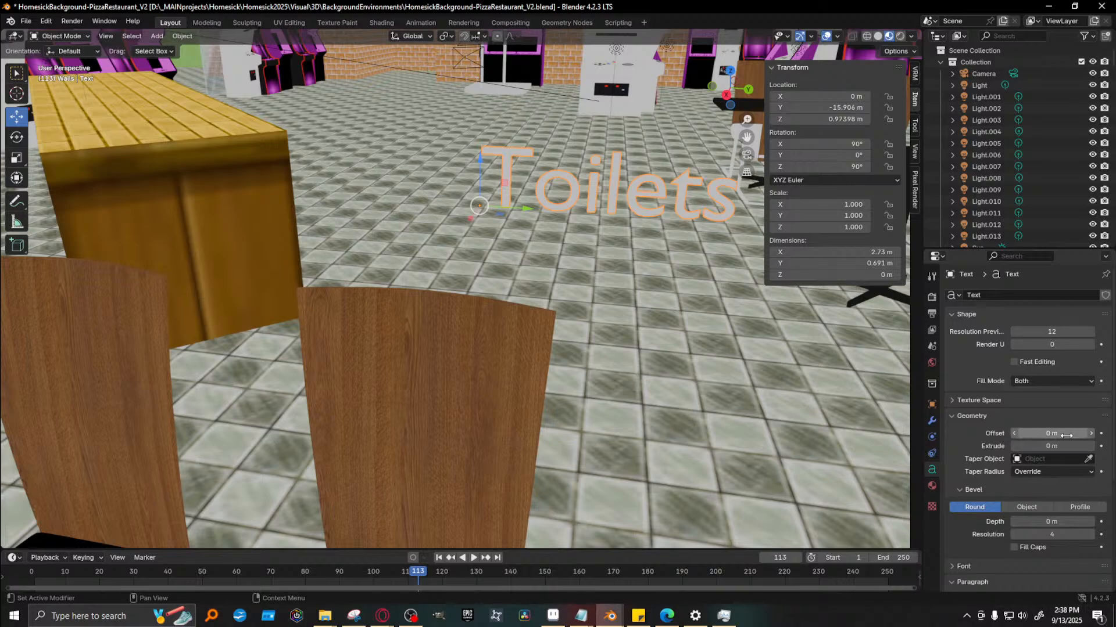
mouse_move(1066, 436)
left_mouse_down()
mouse_move(1048, 436)
mouse_move(1085, 447)
left_mouse_up()
key("ctrl+z")
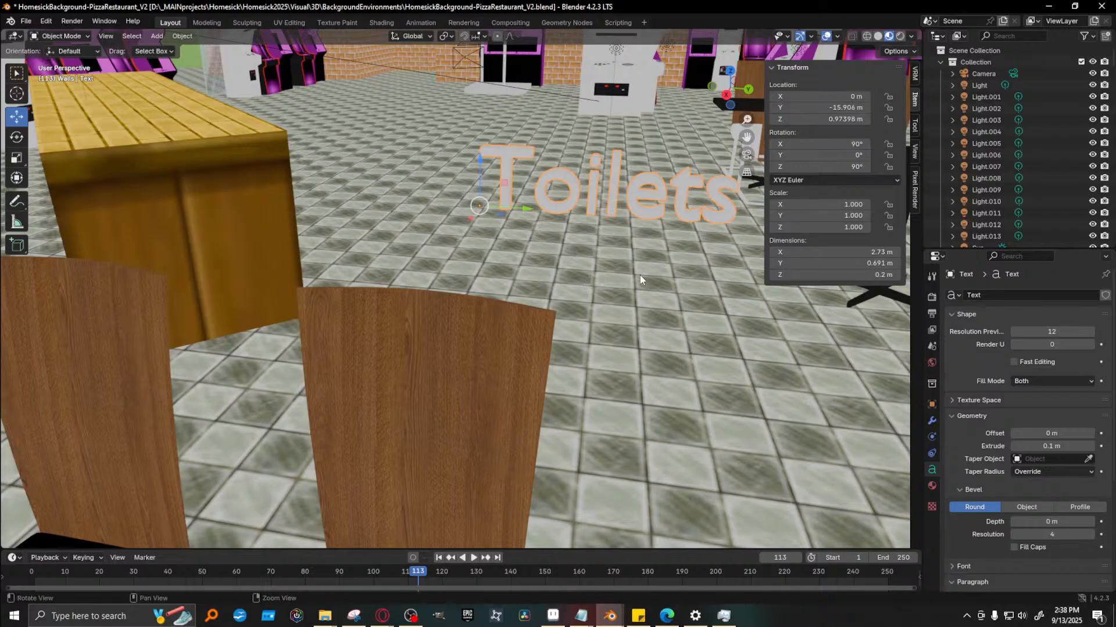
Move the Toilets text toward the arcade machines, to about X -16.627 m, Y -22.63 m and Z 3.974 m
middle_click_drag(639, 275, 357, 344)
scroll(579, 265, "down", 3)
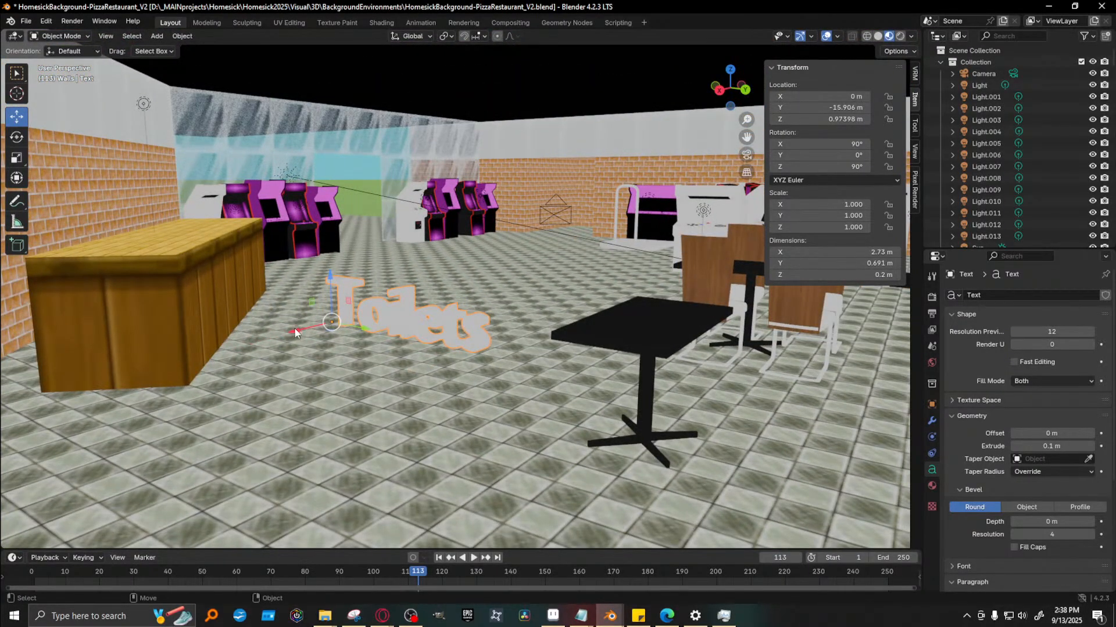
key("g")
key("x")
left_click_drag(531, 276, 576, 228)
left_click_drag(522, 181, 545, 105)
key("KP_Decimal")
middle_click_drag(581, 250, 531, 262)
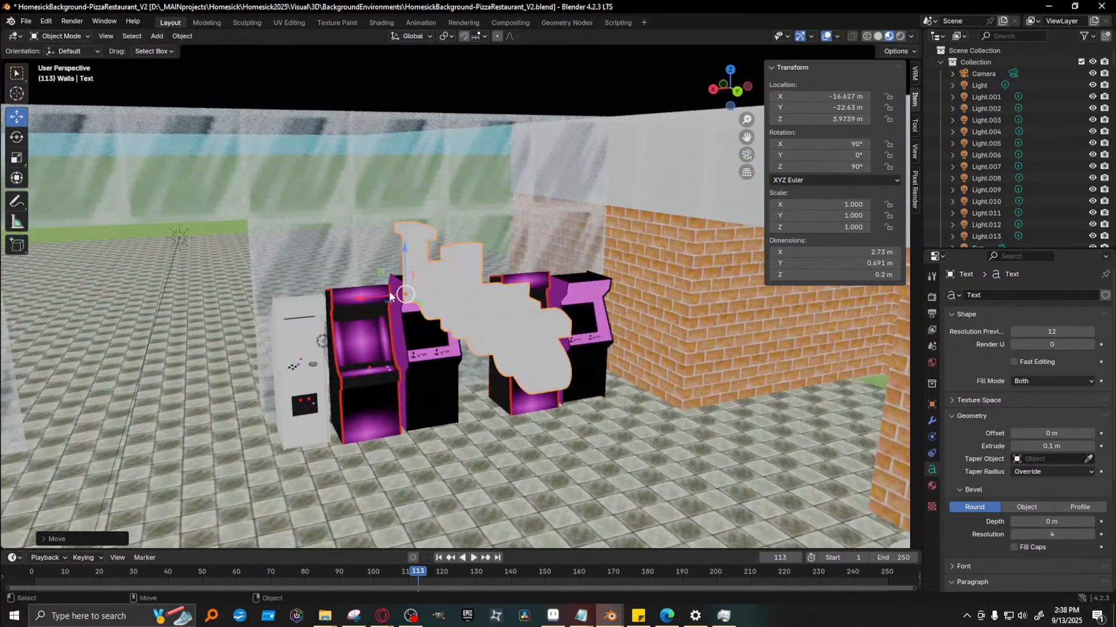
Place the Toilets text on the white wall above the brick alcove, at about X -23.553 m, Y -25.81 m, Z 4.518 m
left_click_drag(389, 291, 322, 284)
key("KP_Decimal")
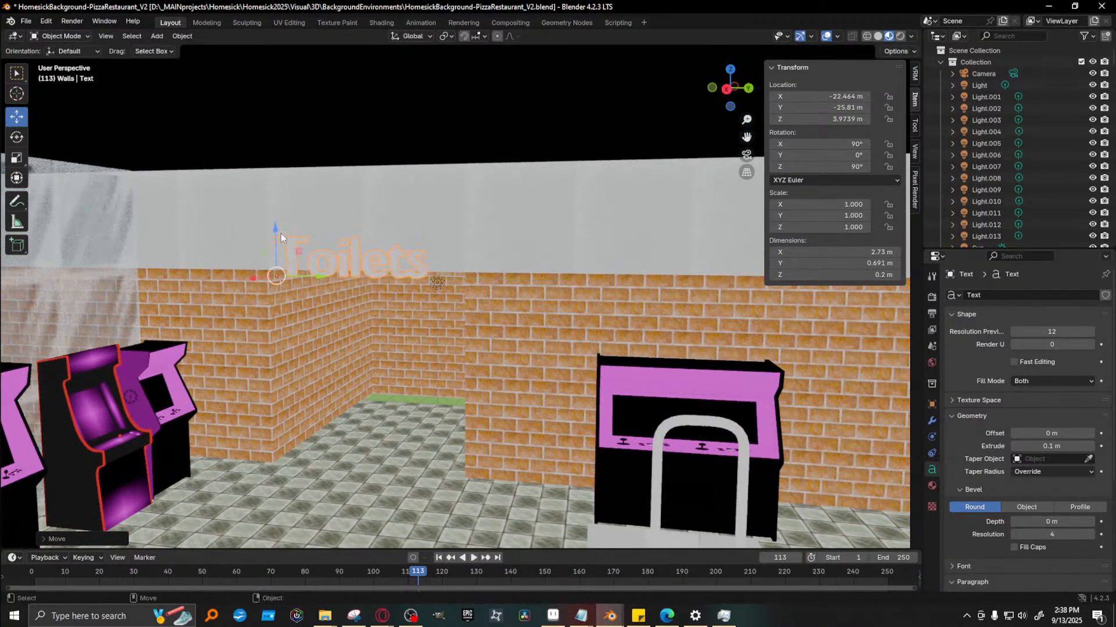
left_click_drag(280, 232, 282, 203)
left_click_drag(254, 250, 267, 253)
middle_click_drag(268, 254, 349, 319)
left_click_drag(351, 323, 425, 323)
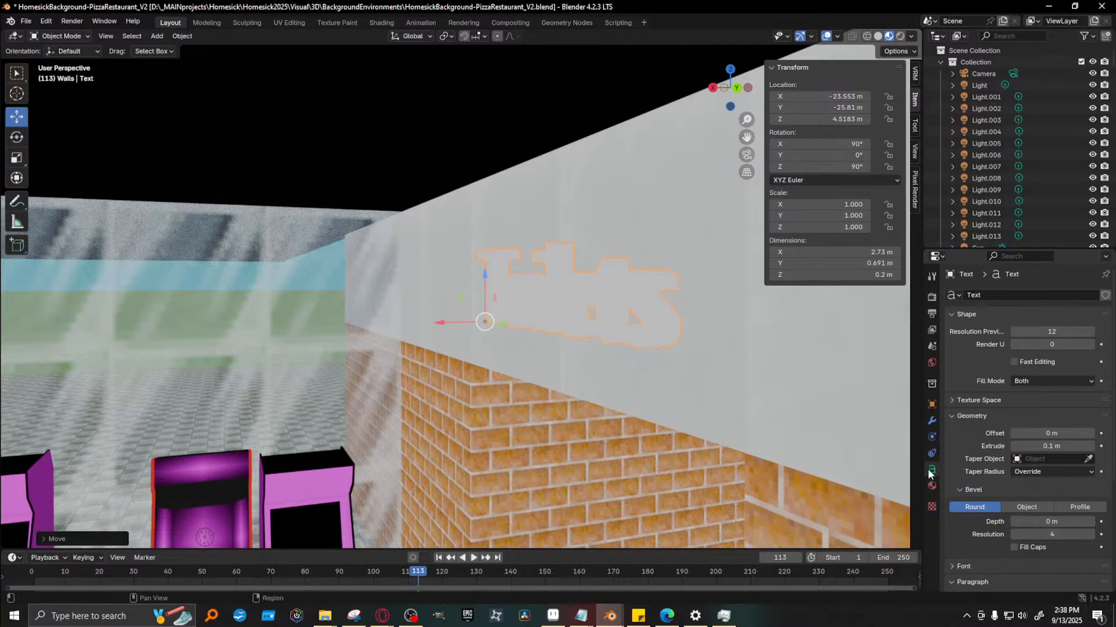
Render the current frame to check the placement of the Toilets sign
scroll(856, 423, "down", 4)
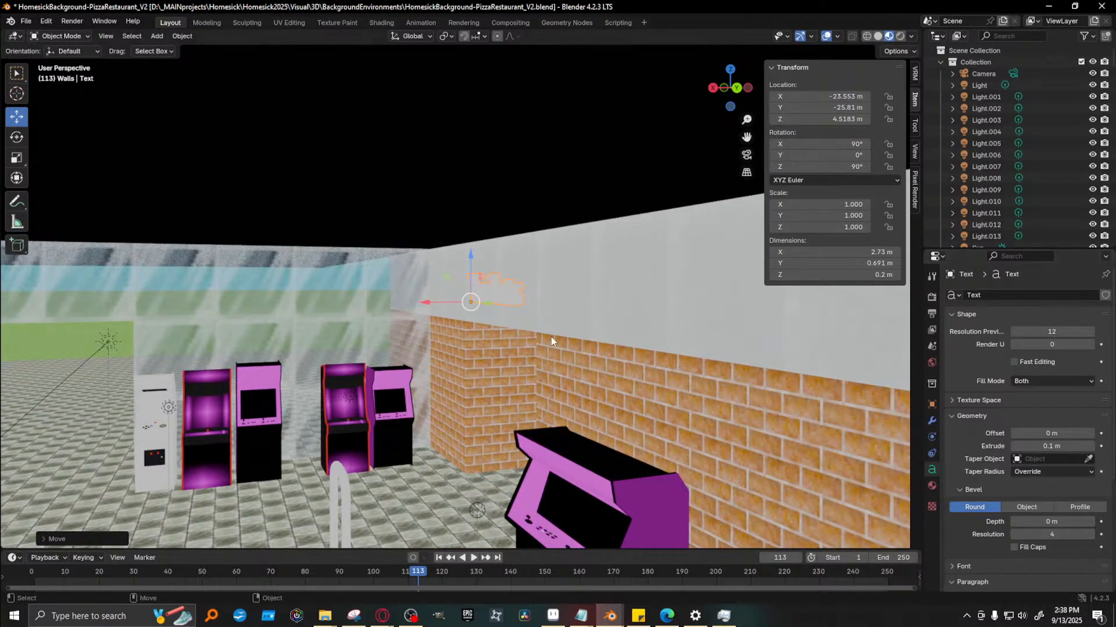
key("F12")
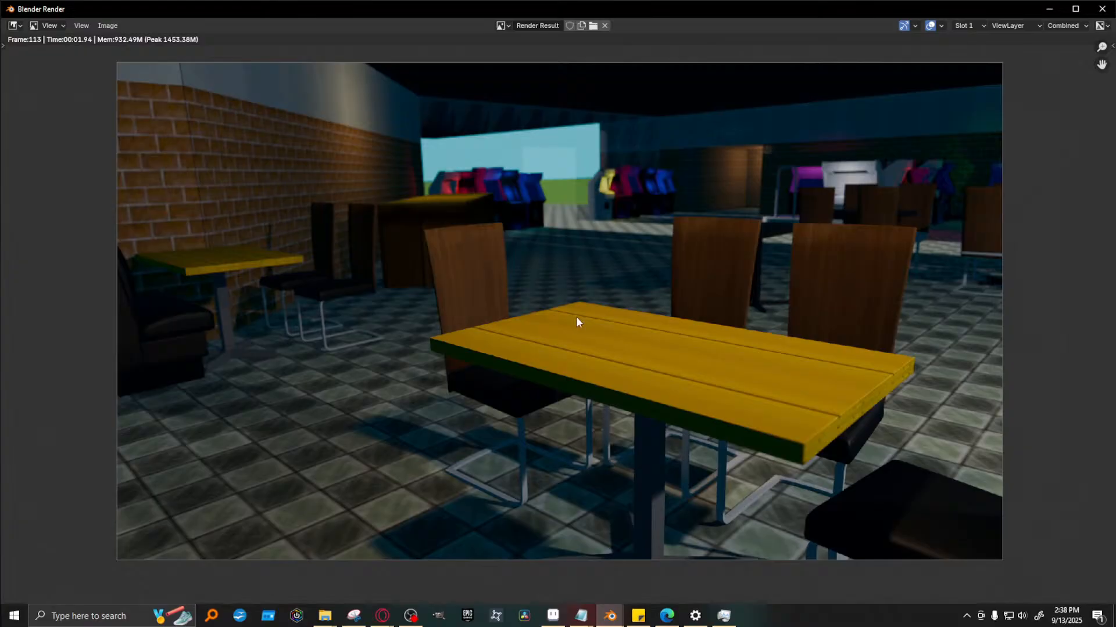
left_click(1102, 9)
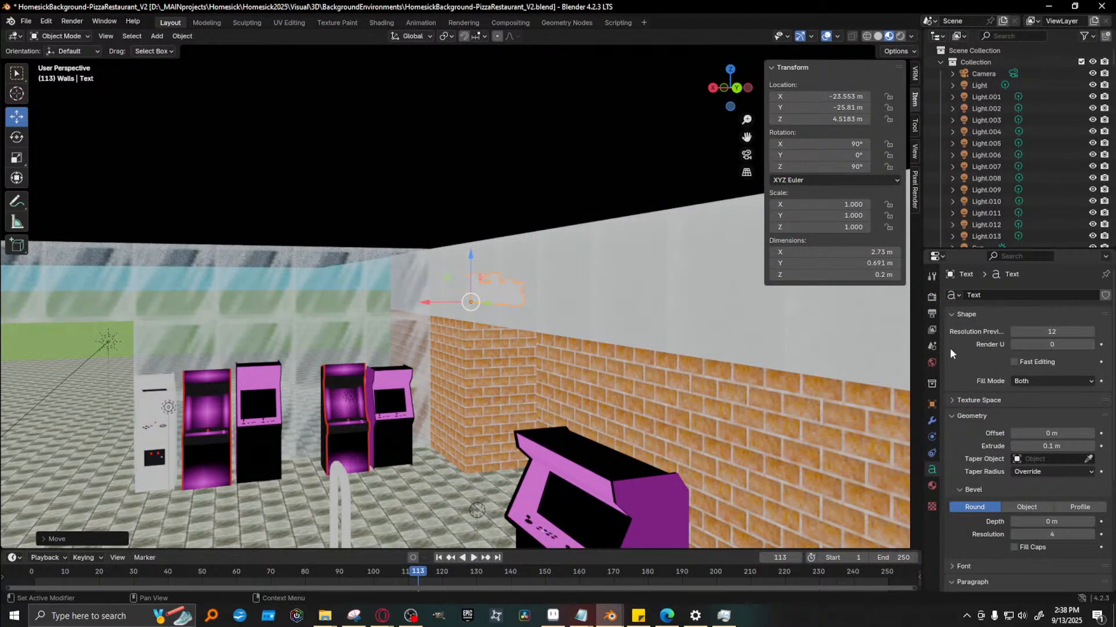
Assign the existing Black material to the Toilets text and render the frame to check it
left_click(932, 405)
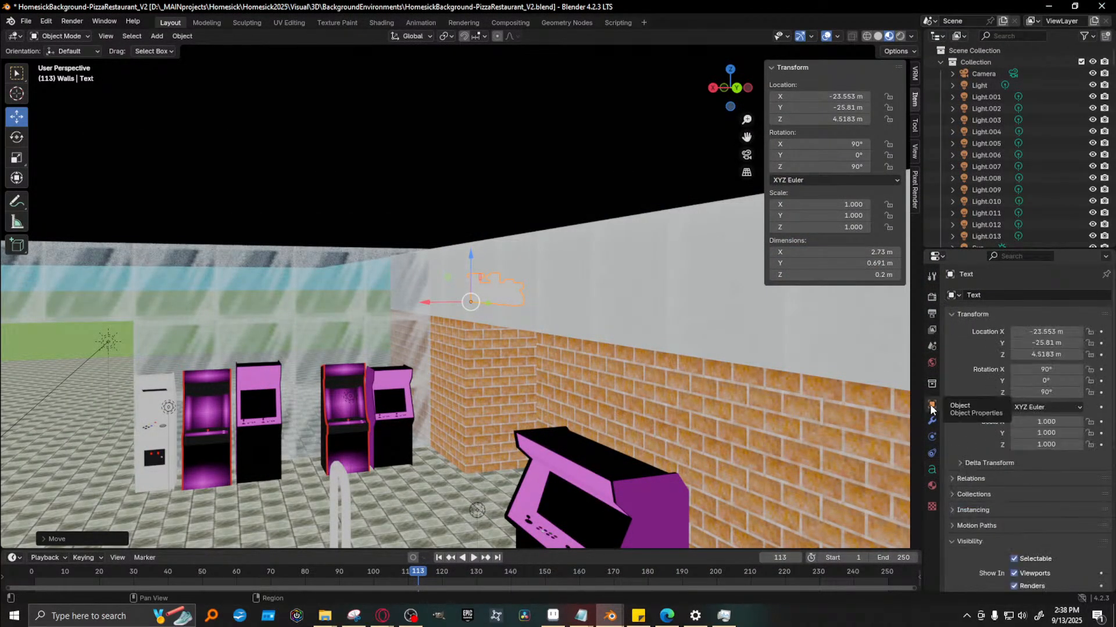
left_click(932, 484)
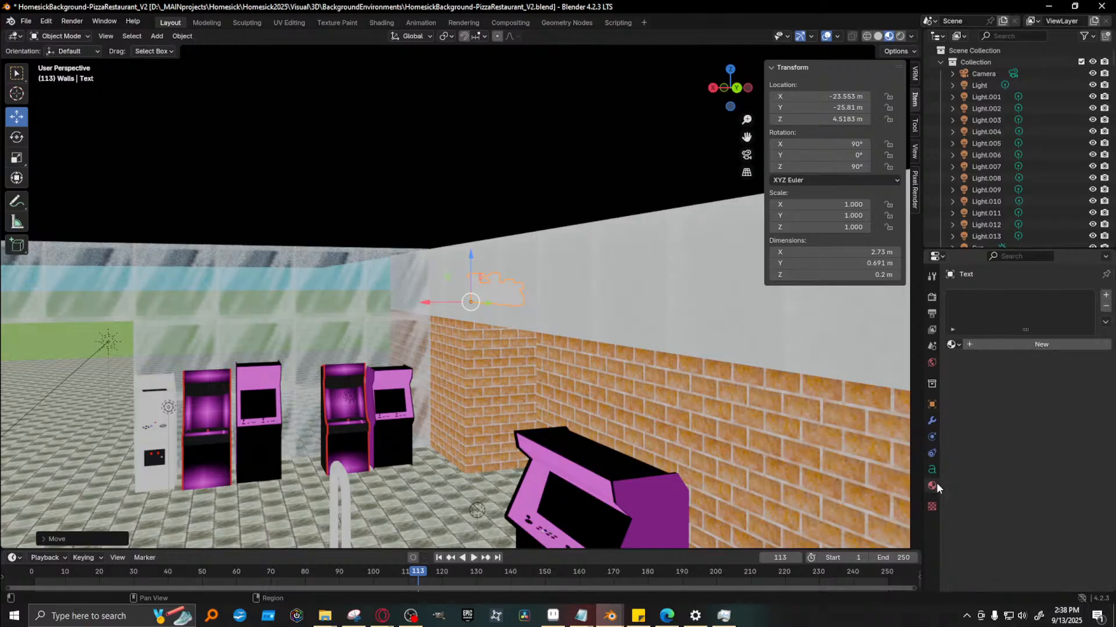
left_click(951, 345)
left_click(987, 414)
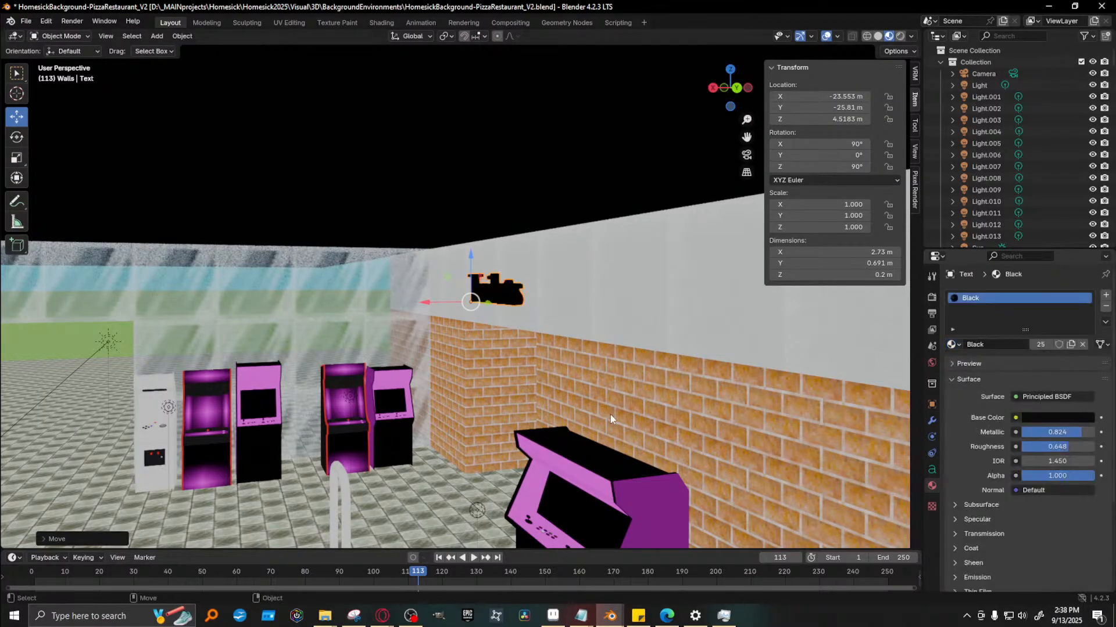
key("F12")
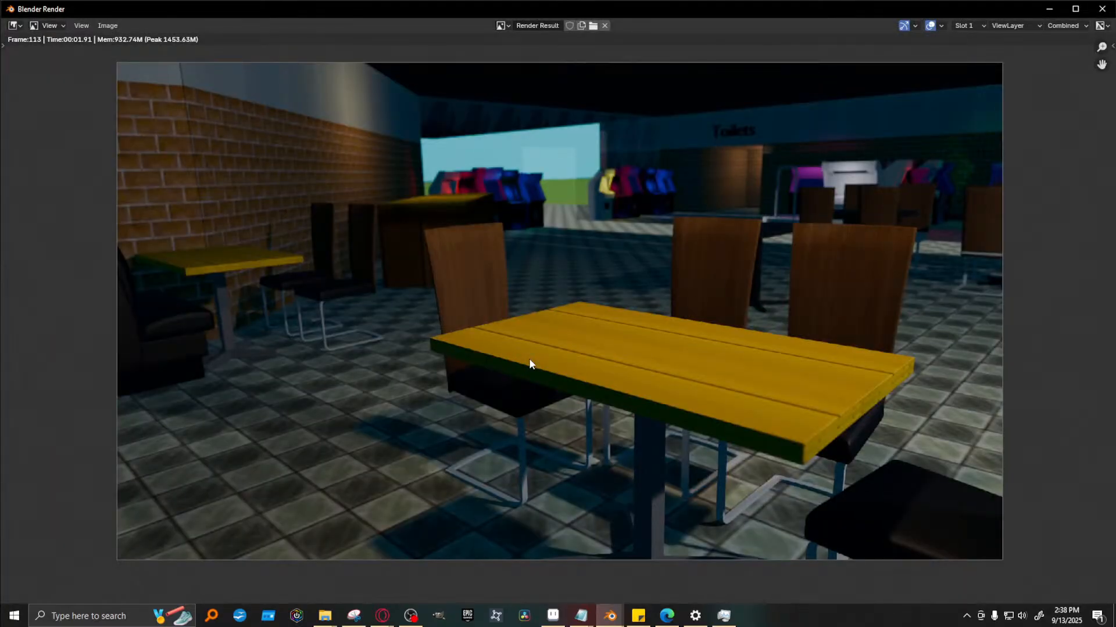
left_click(1044, 9)
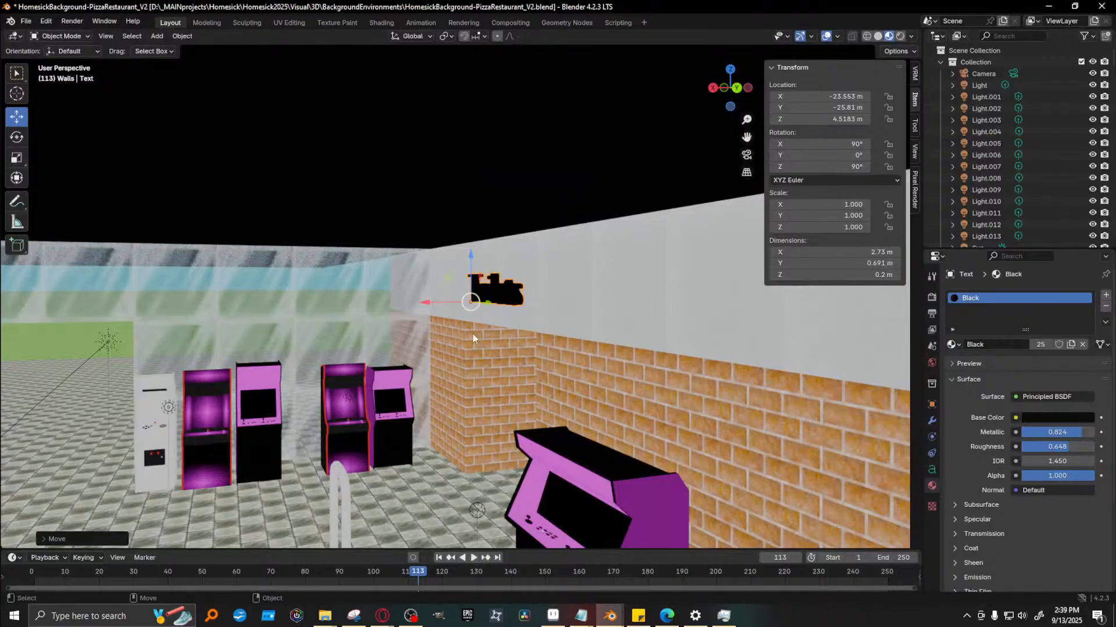
Duplicate the Toilets text and move the copy along X to about -17.44 m
middle_click_drag(473, 333, 415, 285)
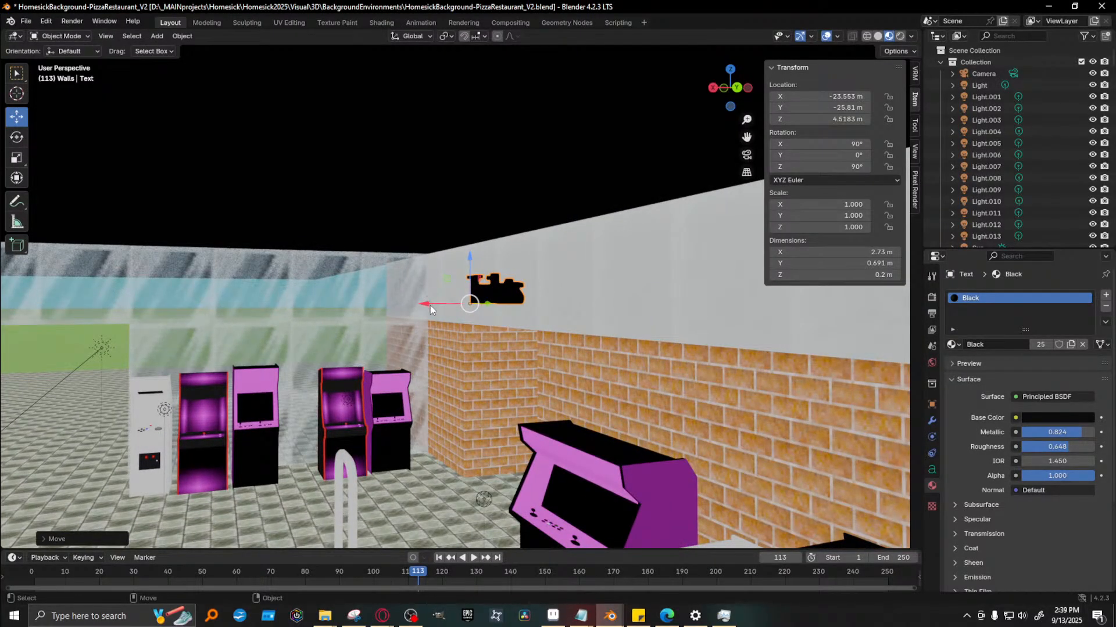
key("shift+d")
right_click(430, 308)
key("g")
key("x")
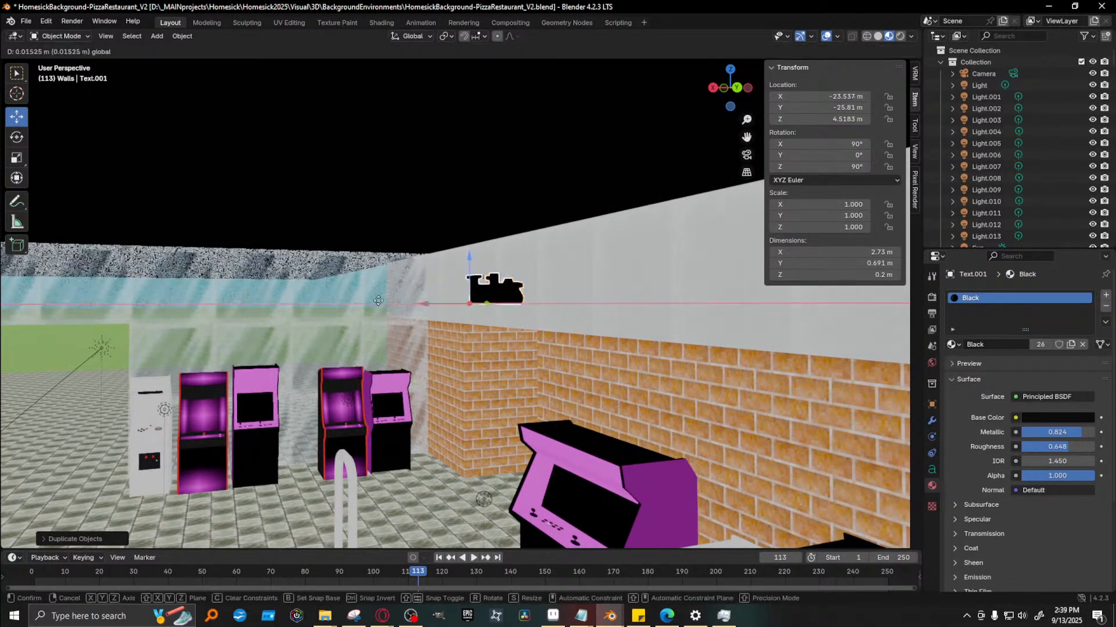
left_click(159, 303)
Rotate the copied text about Z to about -118° so that it reads correctly from the opposite side
key("r")
key("z")
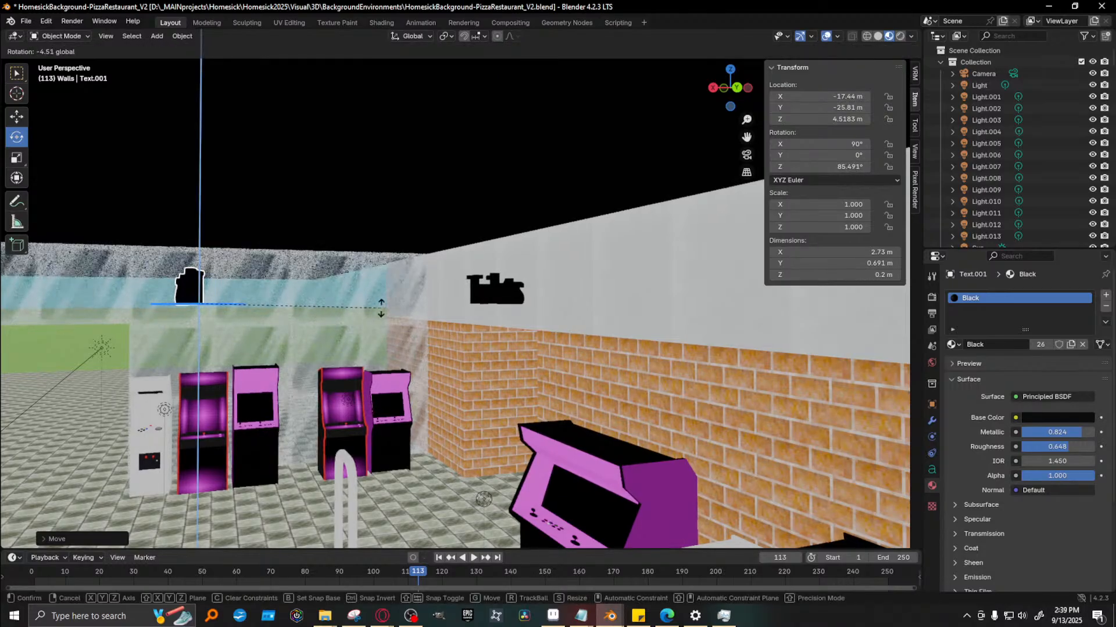
left_click(380, 307)
middle_click_drag(380, 308, 308, 352)
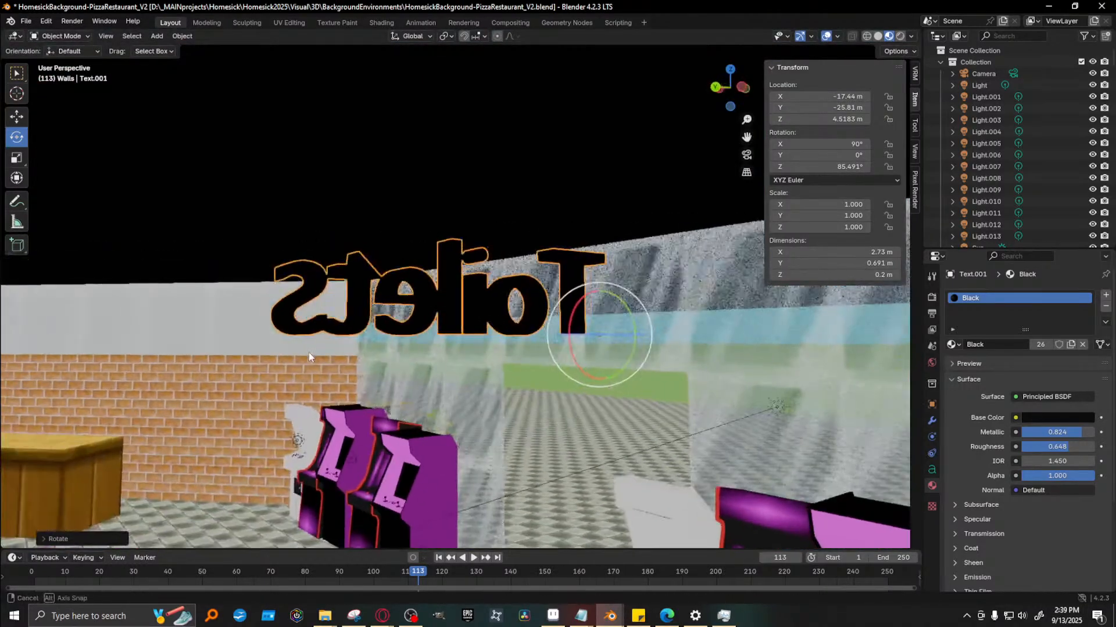
key("r")
key("z")
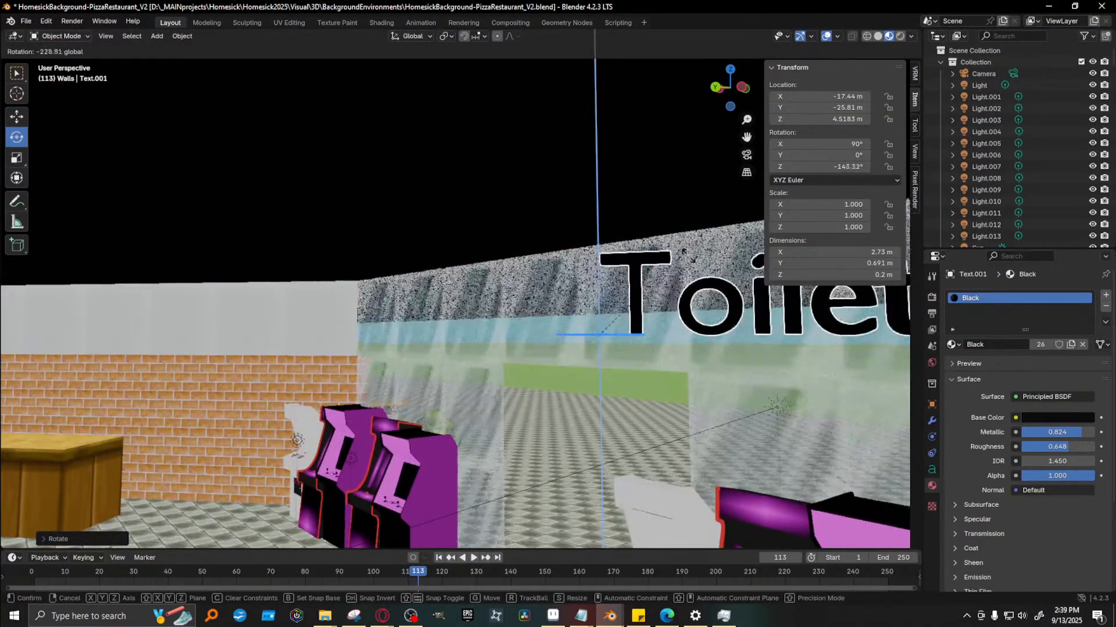
left_click(651, 246)
Move the copied text along Y toward the counter side, to about -16.385 m
key("shift+space")
key("g")
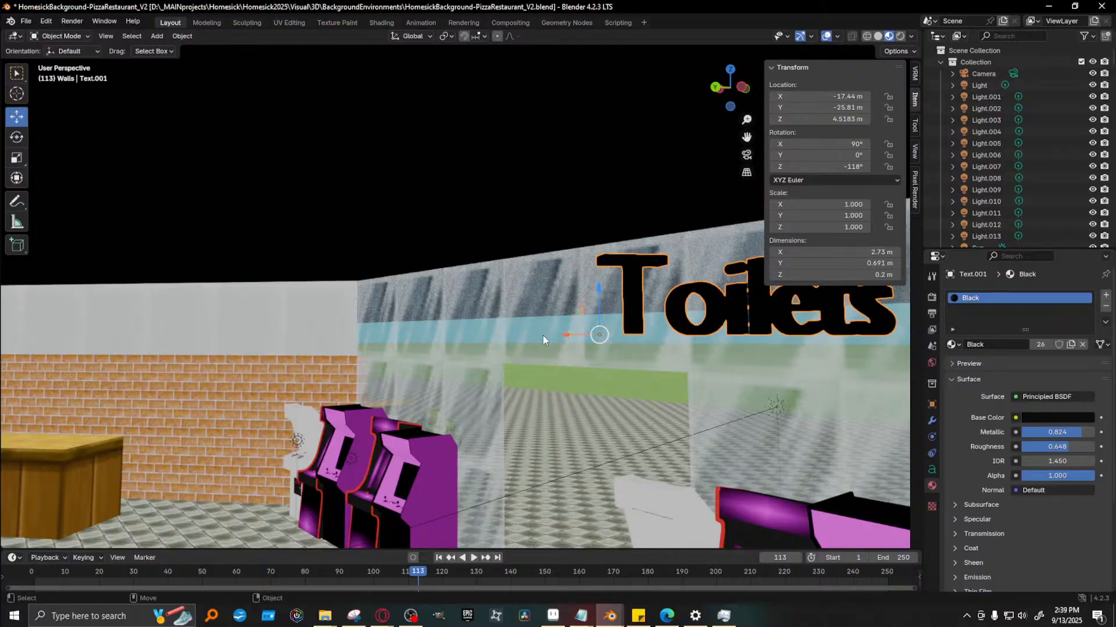
middle_click_drag(543, 336, 451, 268)
left_click_drag(697, 247, 3, 237)
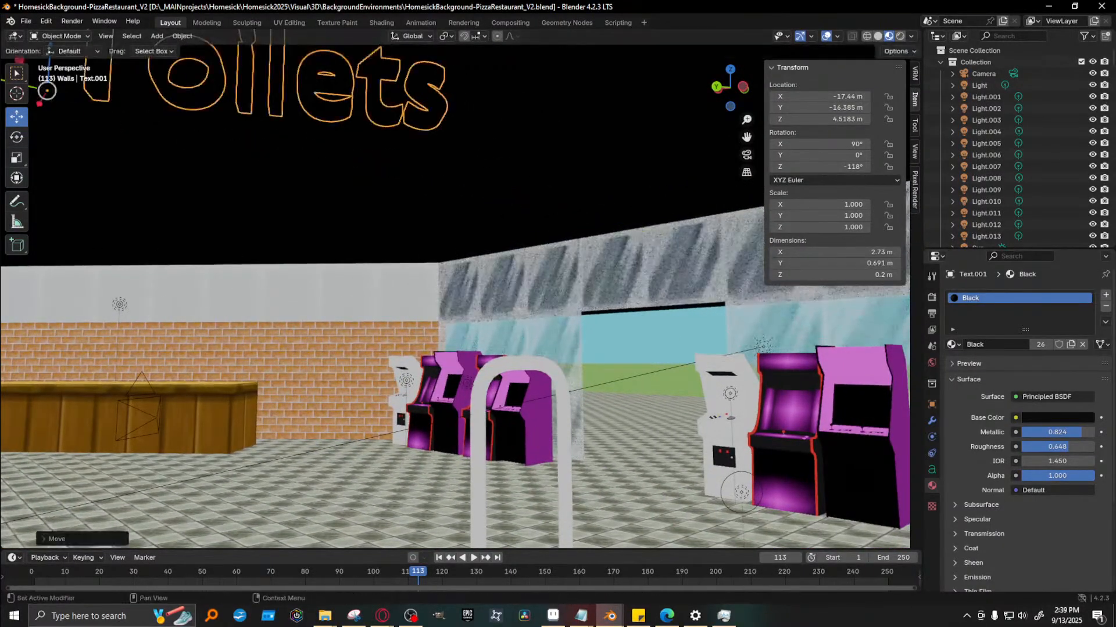
Move the copied Toilets text along X to about 2.54 m above the counter and lower it to about Z 3.93 m
middle_click_drag(459, 273, 577, 264, "shift")
scroll(577, 264, "down", 3)
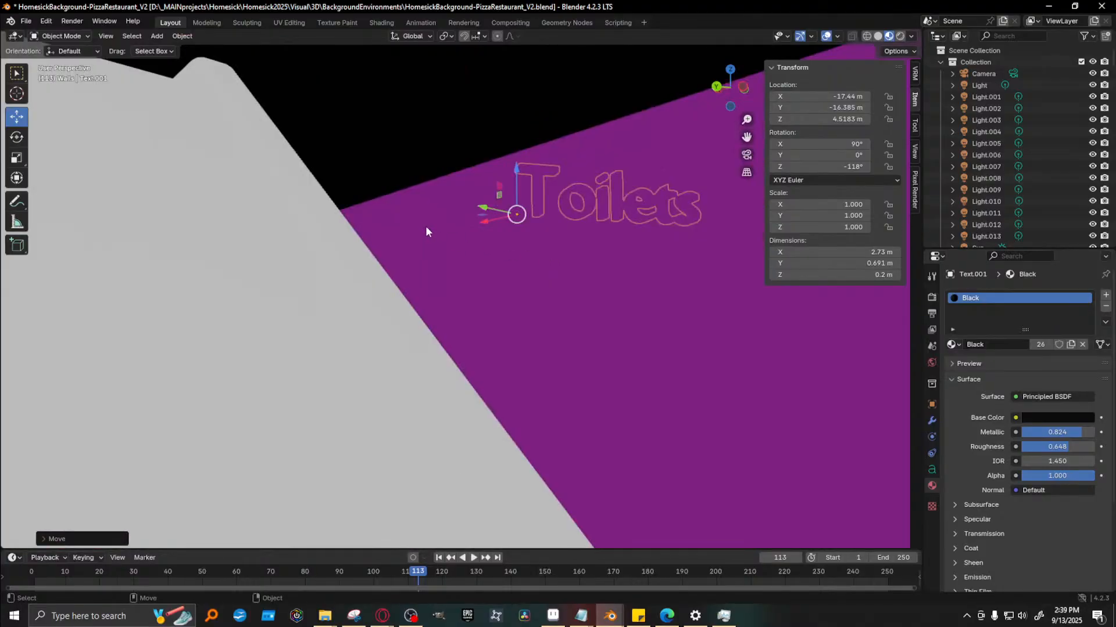
middle_click_drag(514, 241, 527, 239)
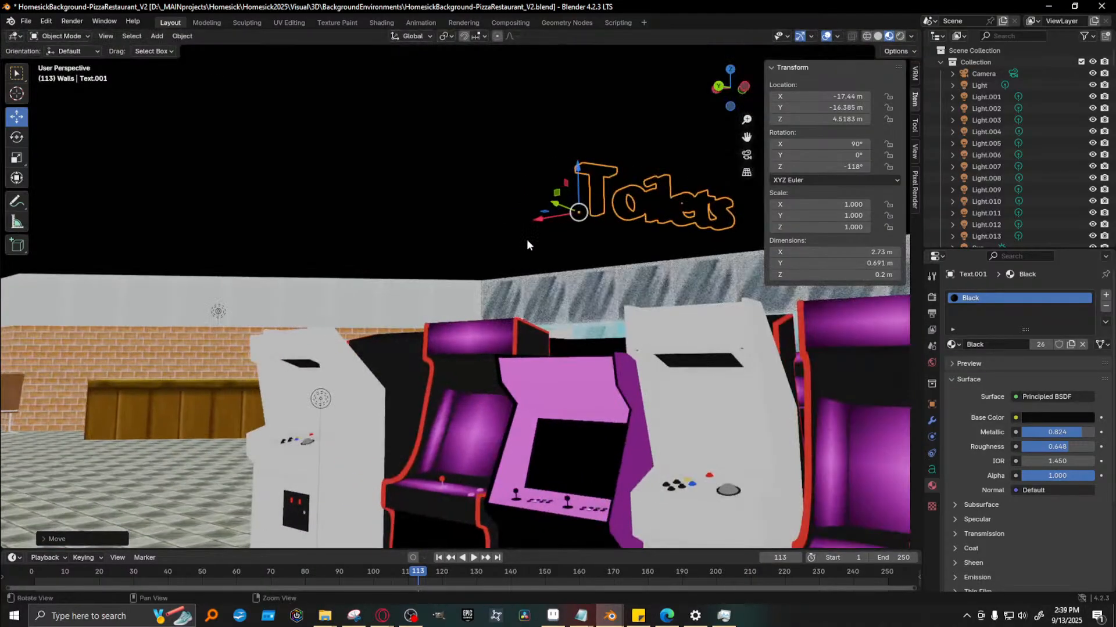
left_click_drag(534, 218, 180, 265)
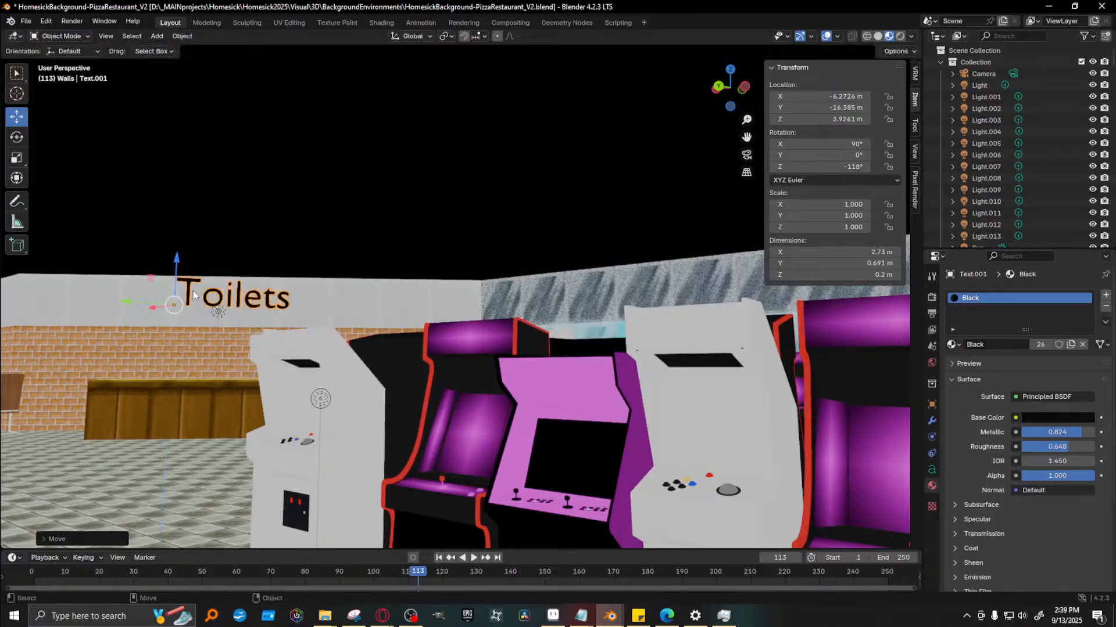
scroll(150, 291, "up", 6)
scroll(204, 340, "down", 4)
middle_click_drag(208, 335, 345, 315)
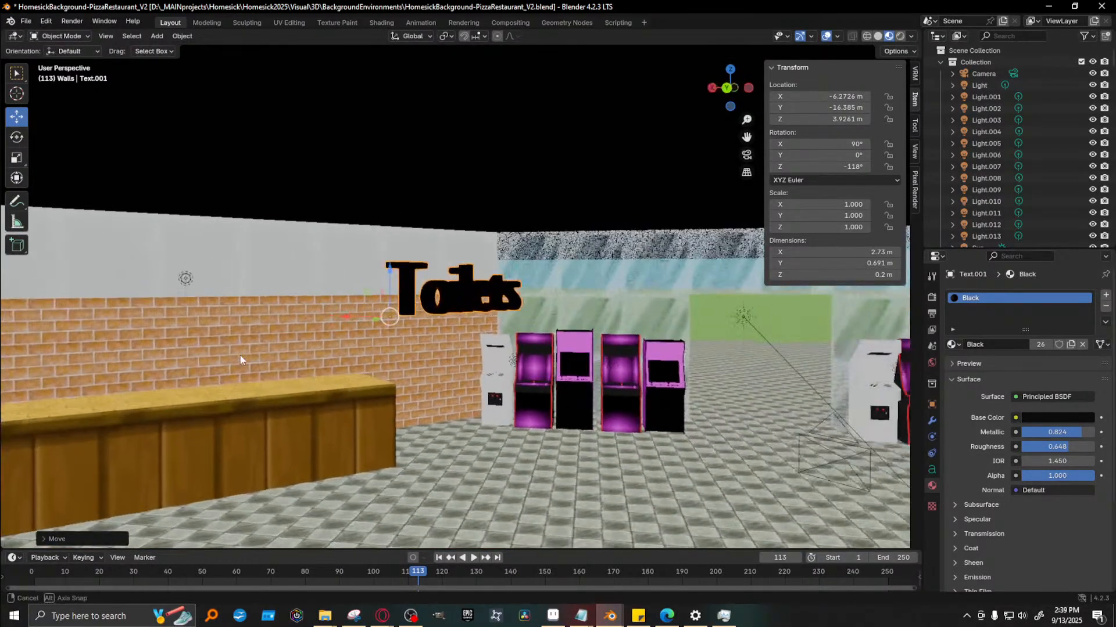
left_click_drag(349, 313, 1, 313)
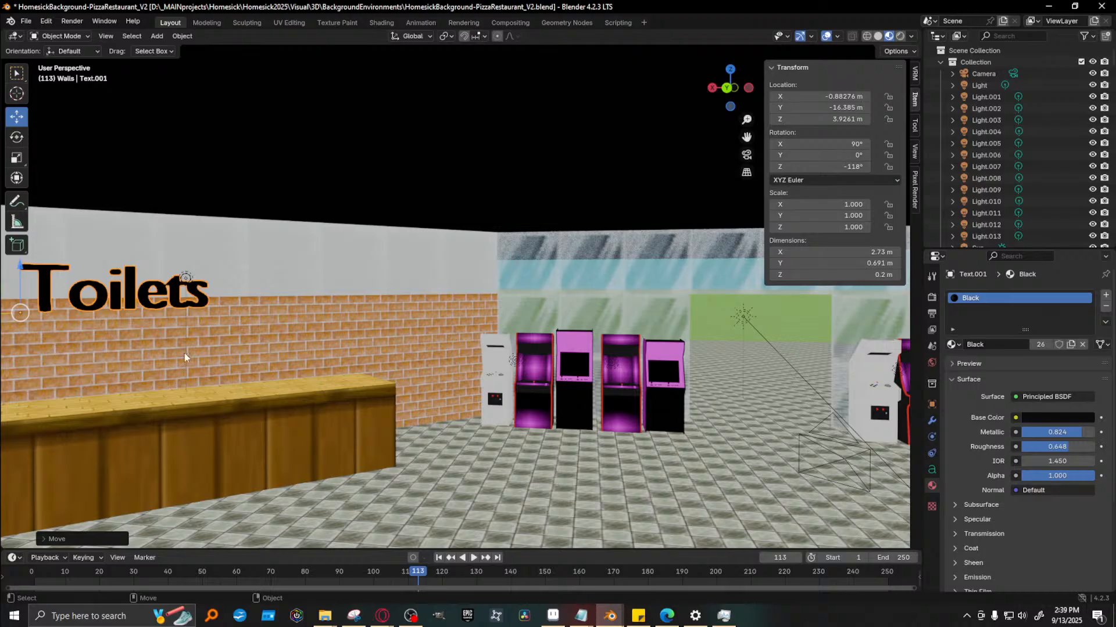
middle_click_drag(185, 357, 451, 385)
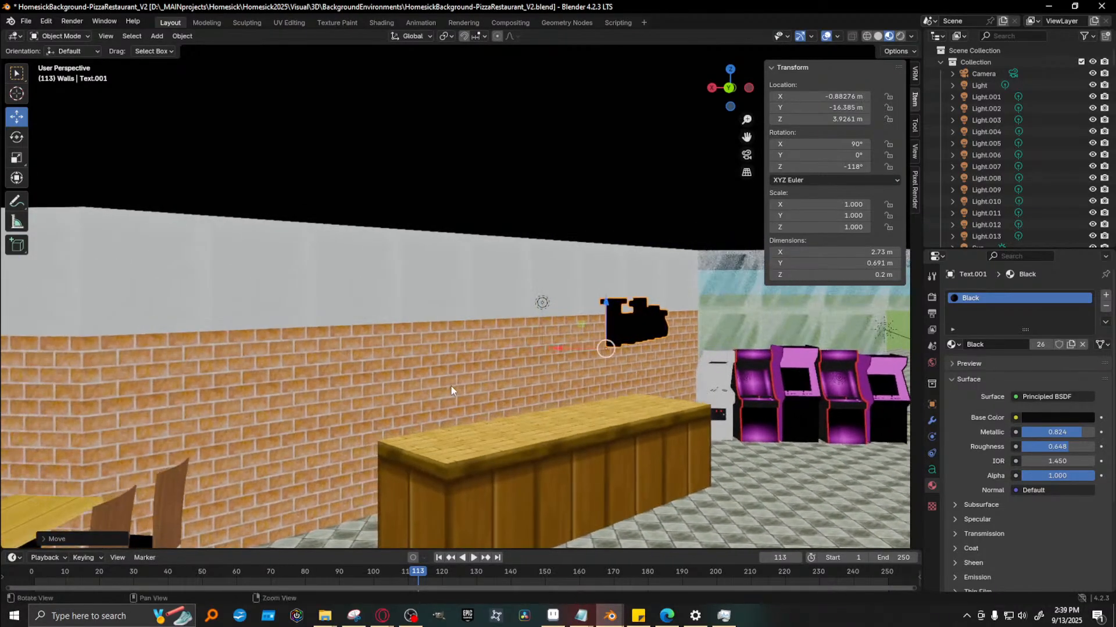
left_click_drag(560, 350, 316, 347)
Rotate the copied text about Z to about -148.3° to align it with the wall behind the counter
key("shift+space")
key("r")
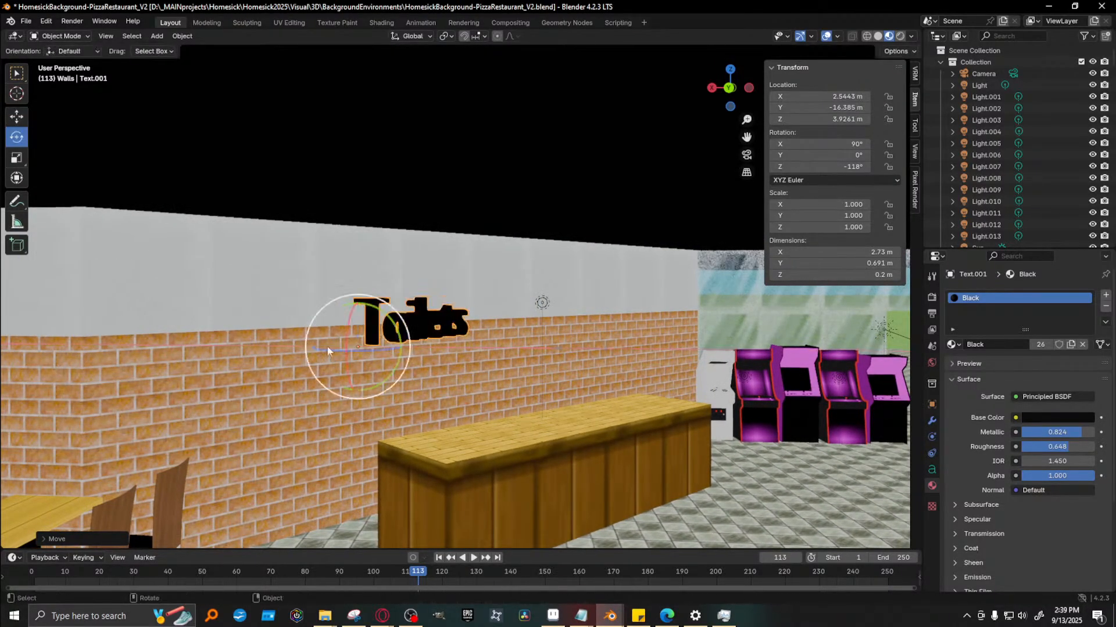
mouse_move(389, 349)
left_mouse_down()
mouse_move(371, 357)
mouse_move(385, 355)
left_mouse_up()
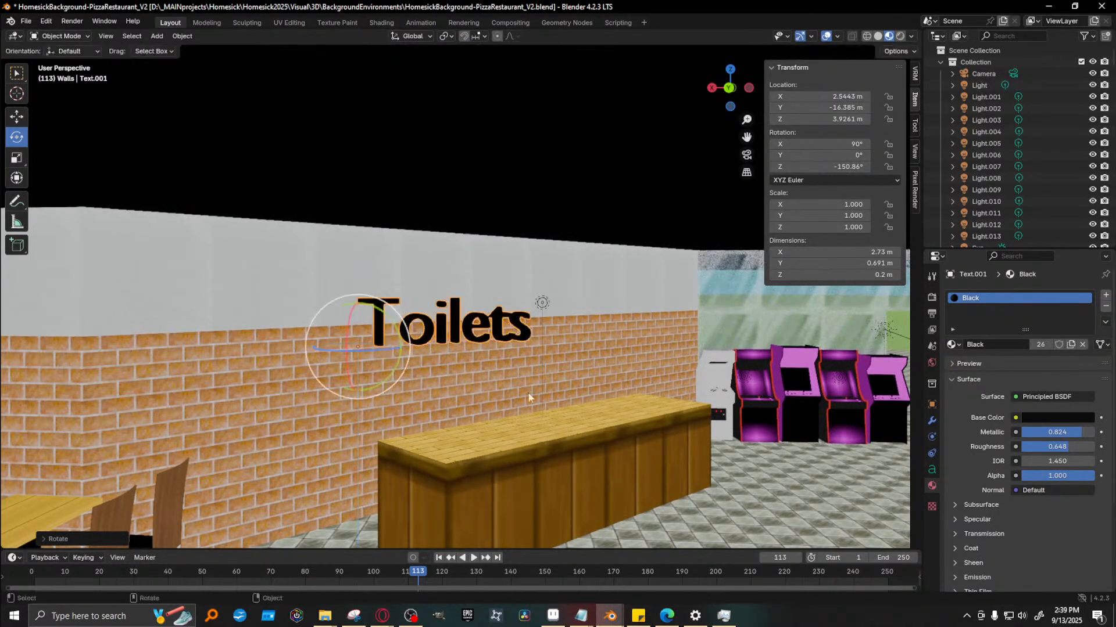
middle_click_drag(528, 393, 189, 364)
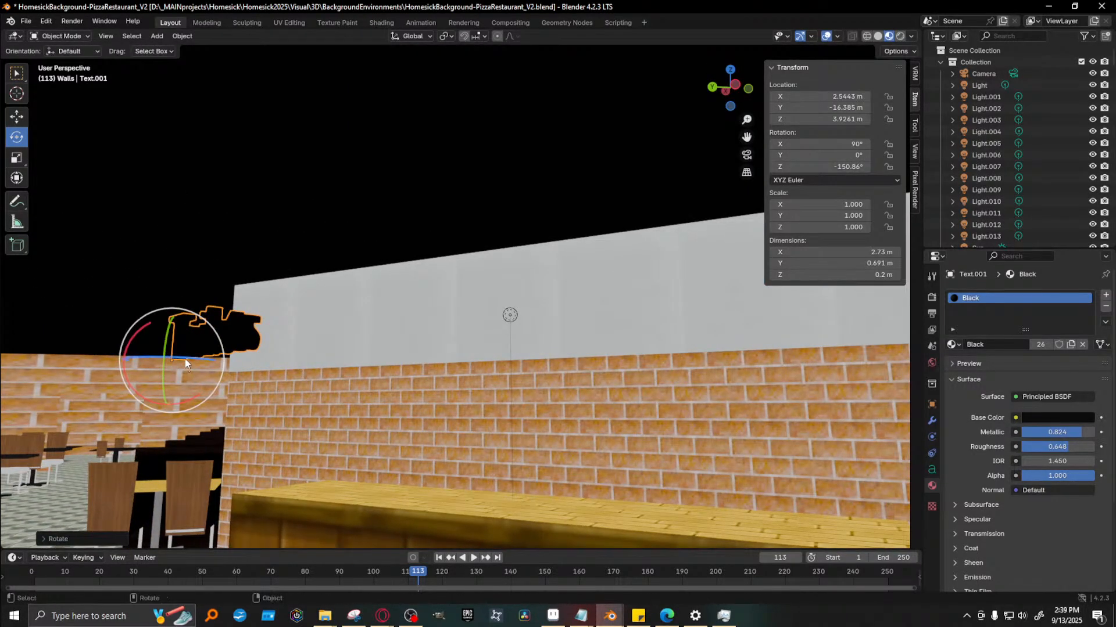
left_click_drag(185, 357, 197, 384)
middle_click_drag(199, 406, 291, 425, "shift")
Move the copied text onto the grey wall strip, to about Y -21.01 m and Z 4.35 m
key("shift+space")
key("g")
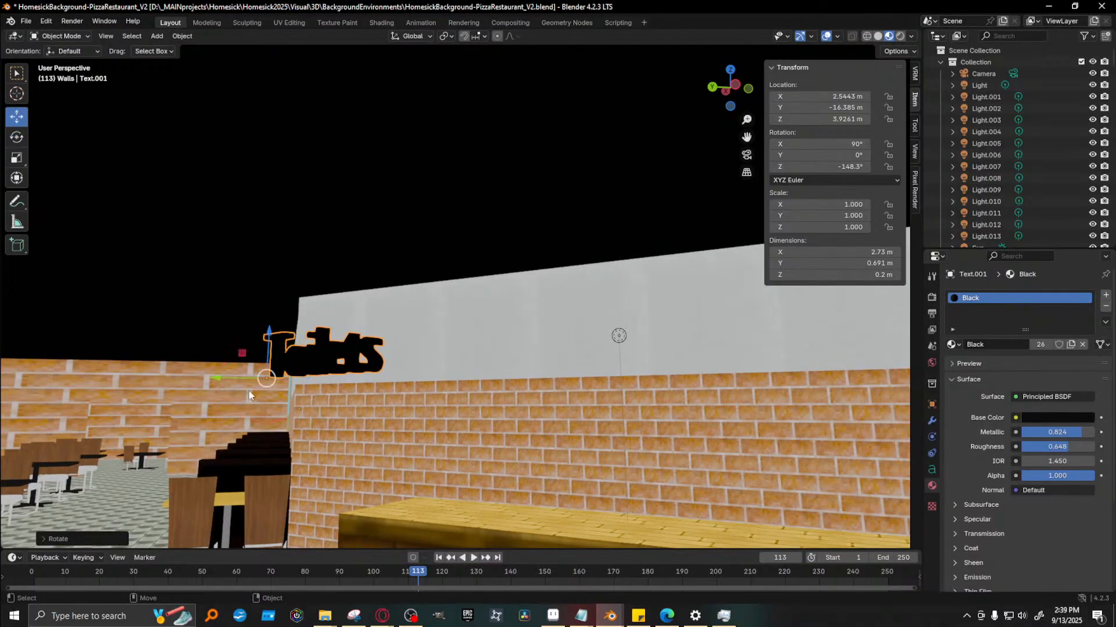
middle_click_drag(212, 395, 285, 420)
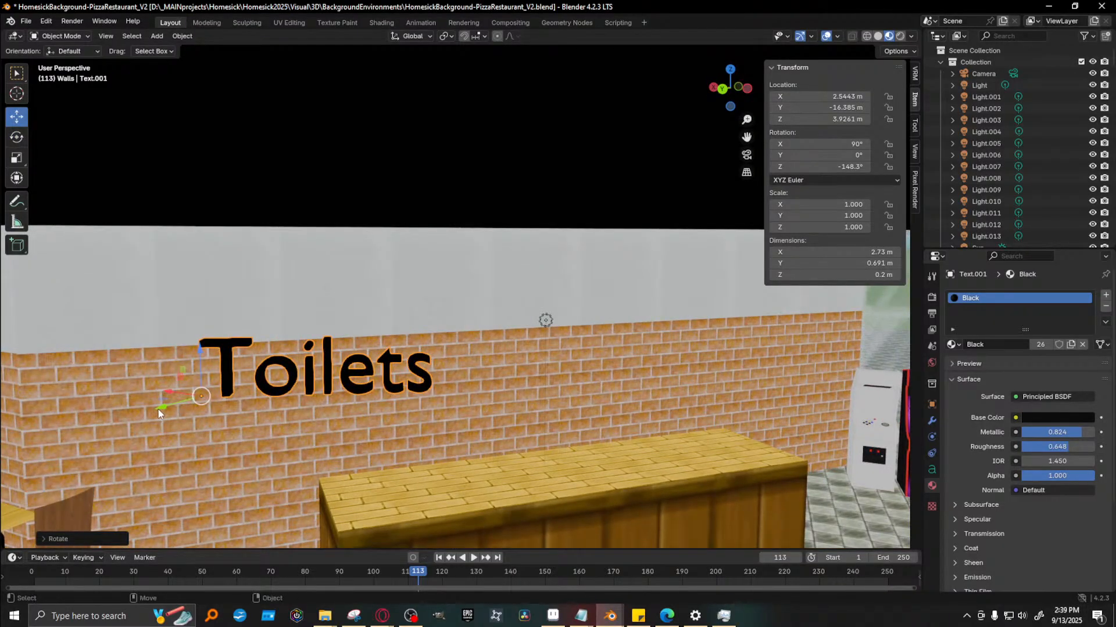
left_click_drag(159, 409, 376, 401)
left_click_drag(400, 296, 400, 268)
Replace the wording of the copied text with "Welcome!!!" in Edit Mode
left_click(90, 36)
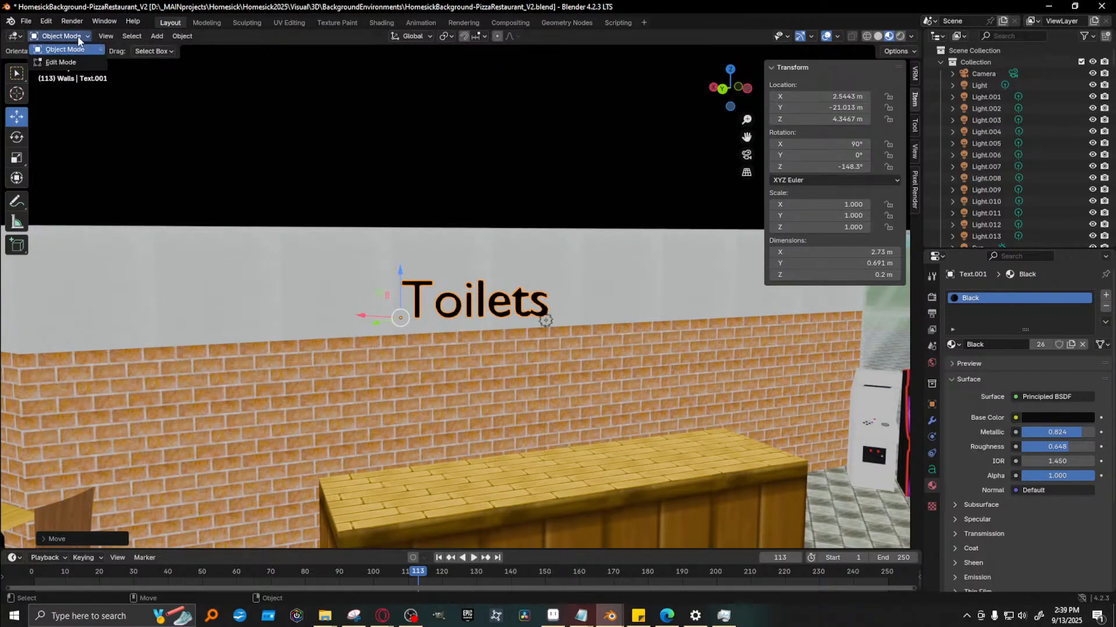
left_click(85, 63)
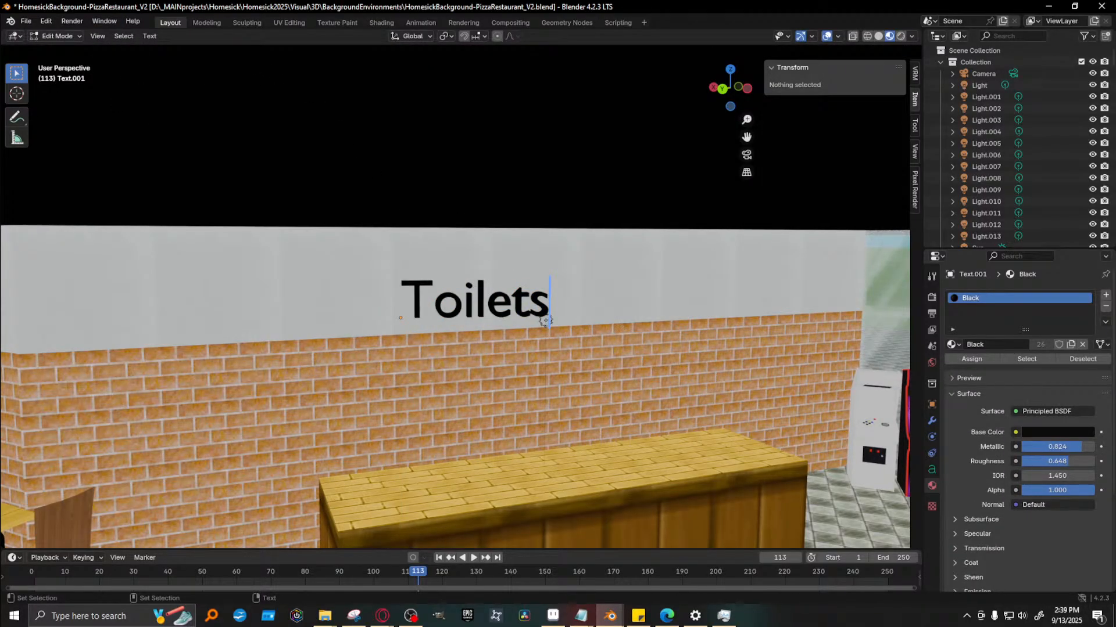
key("BackSpace")
key("BackSpace")
key("BackSpace")
key("BackSpace")
key("BackSpace")
key("BackSpace")
key("BackSpace")
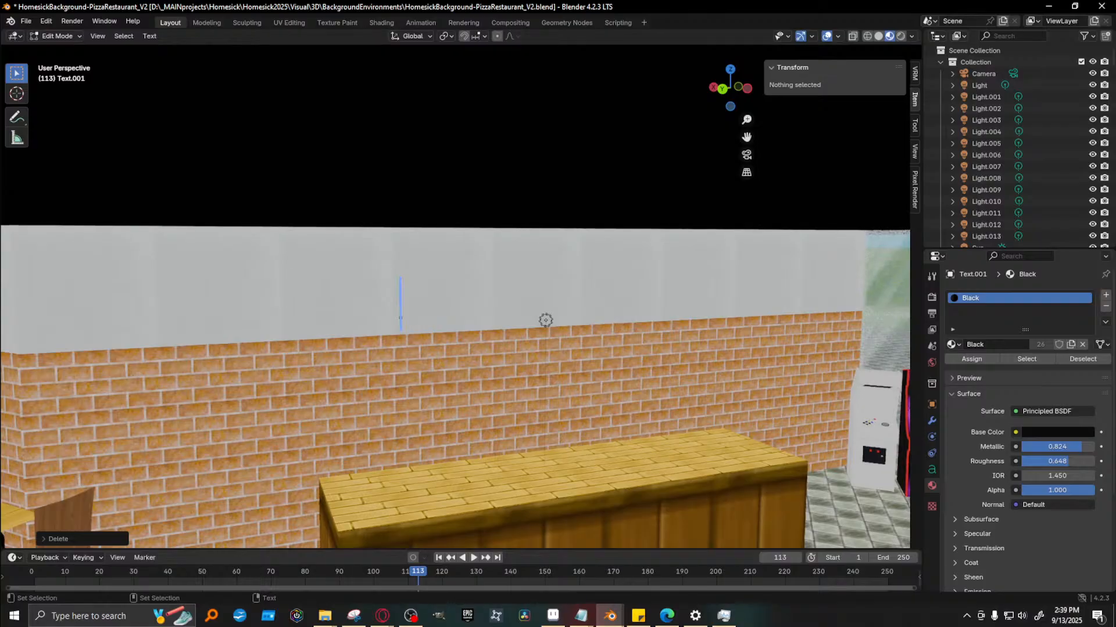
type("Welcome")
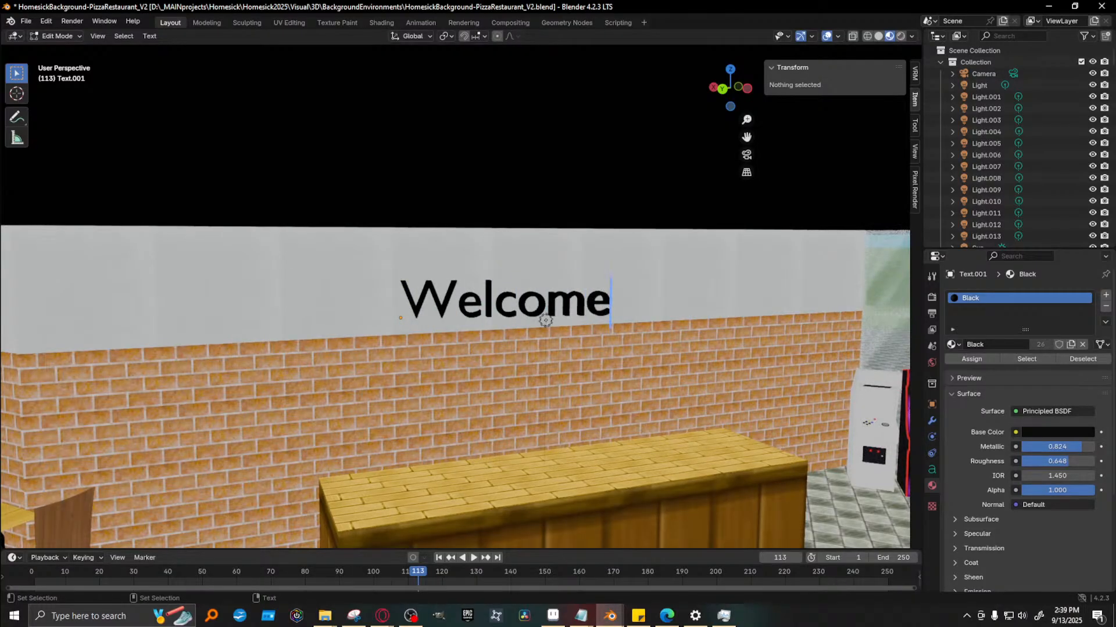
type("!!!")
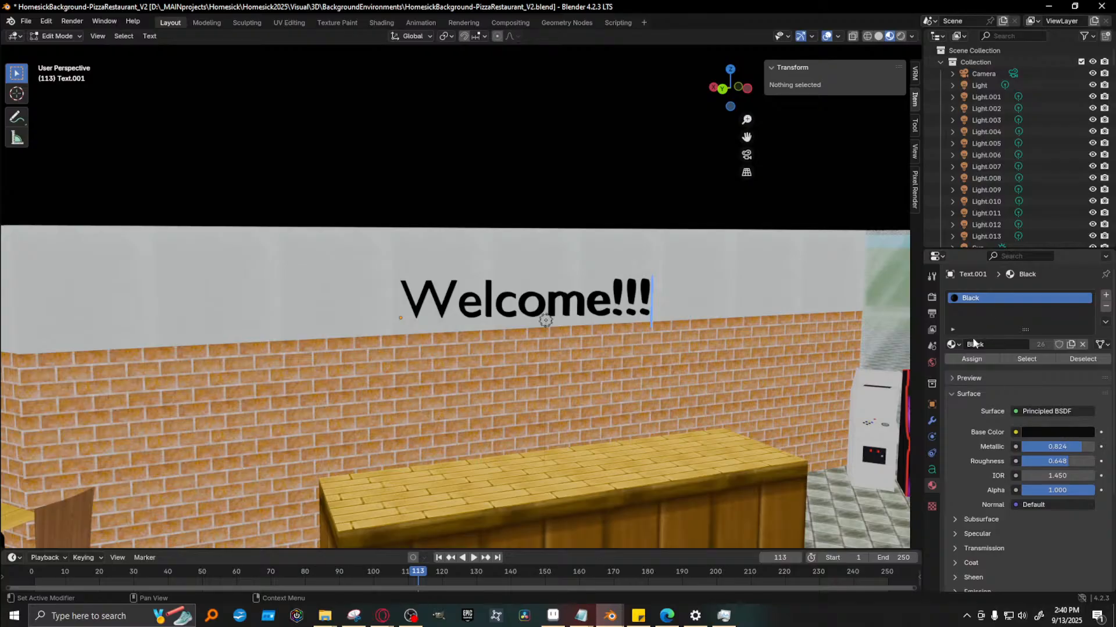
Try the red CoinSlots material on the Welcome!!! text and render the frame to check it
left_click(953, 345)
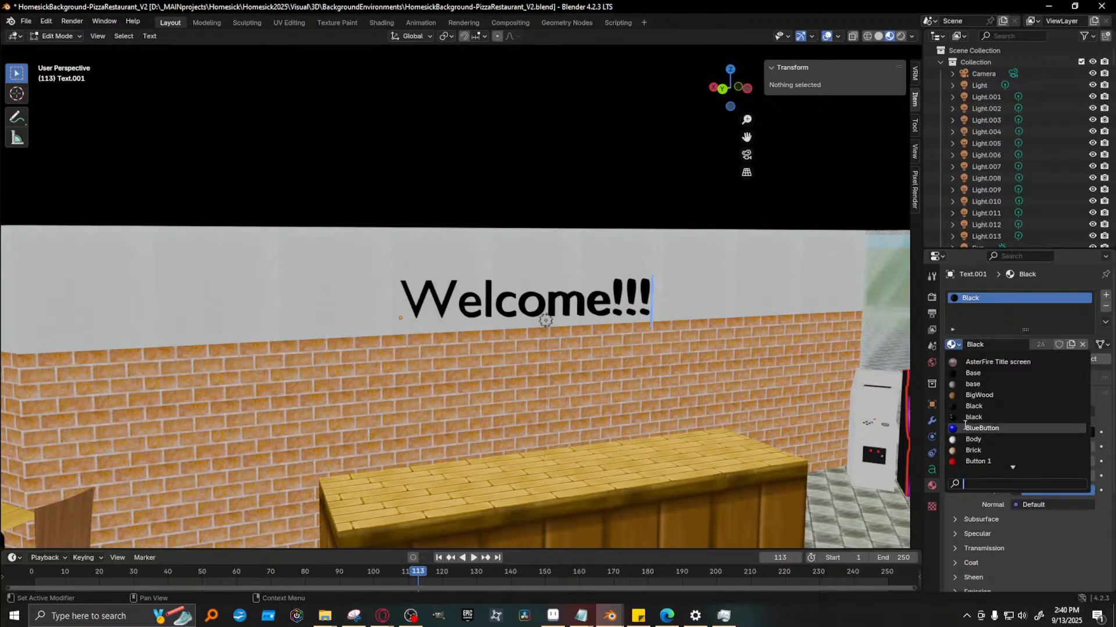
scroll(1023, 447, "down", 4)
scroll(1023, 447, "down", 9)
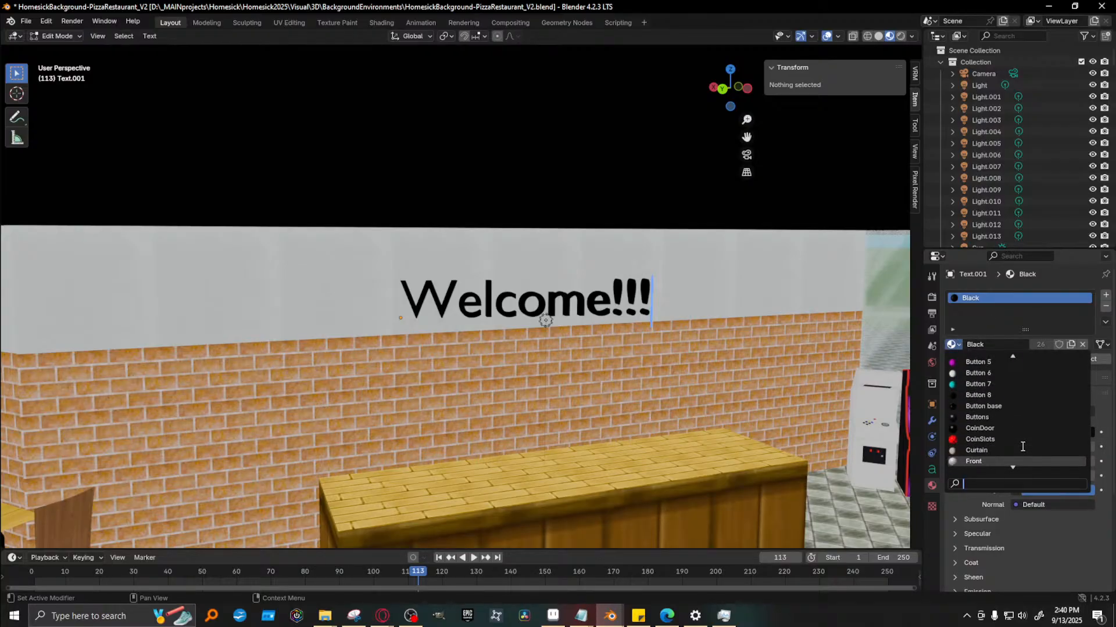
left_click(988, 440)
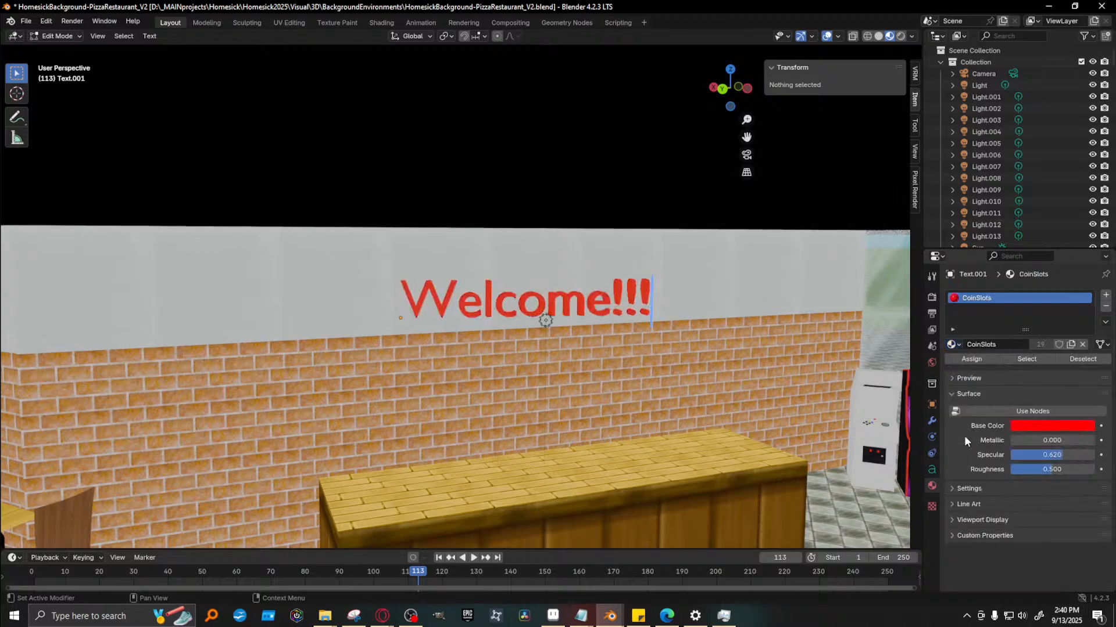
key("F12")
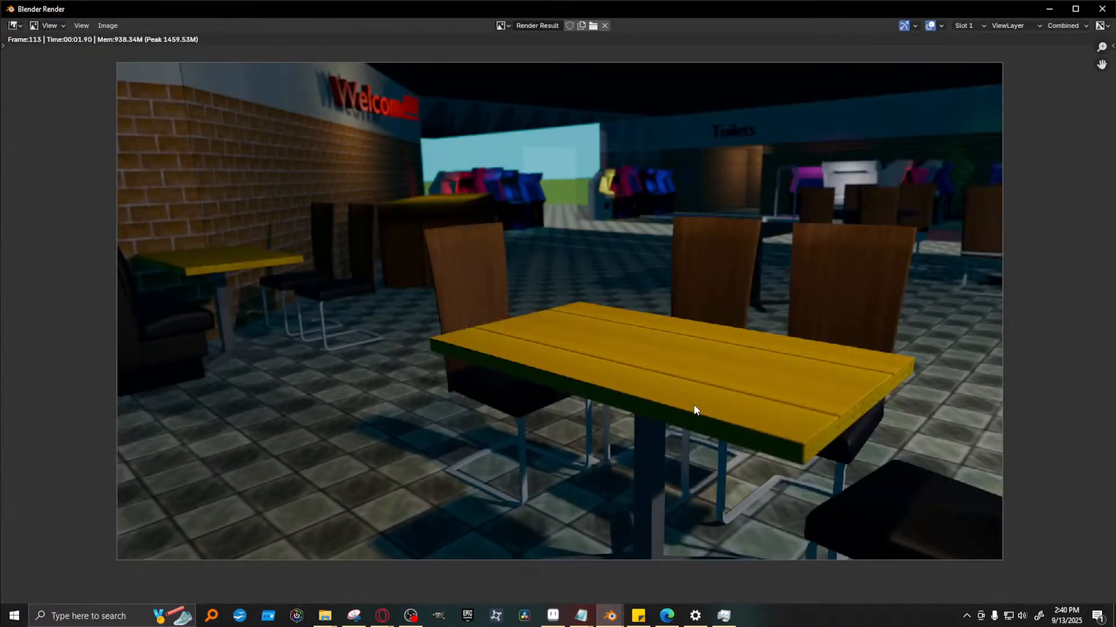
left_click(1055, 11)
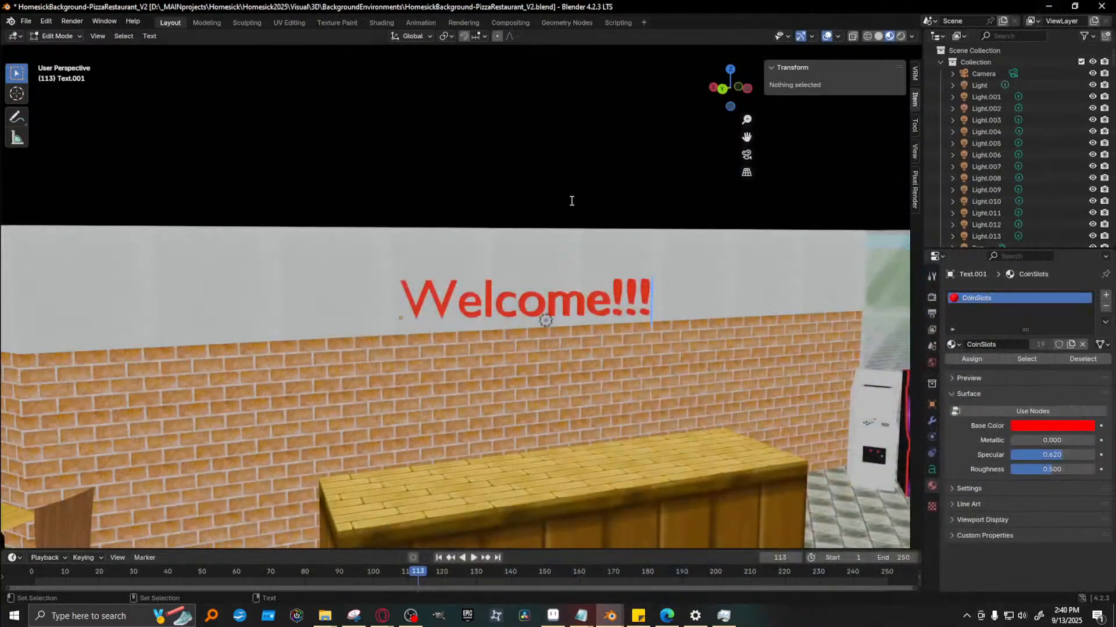
Assign the existing Knob material to the Welcome!!! text and return to Object Mode
left_click(953, 345)
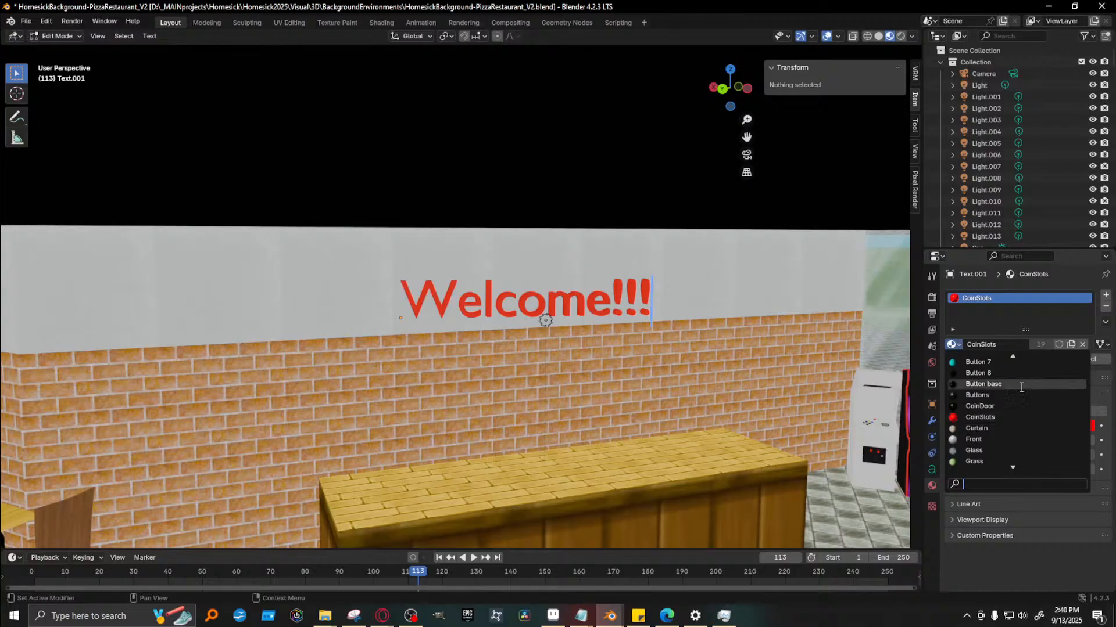
scroll(1007, 461, "down", 5)
scroll(1007, 460, "down", 5)
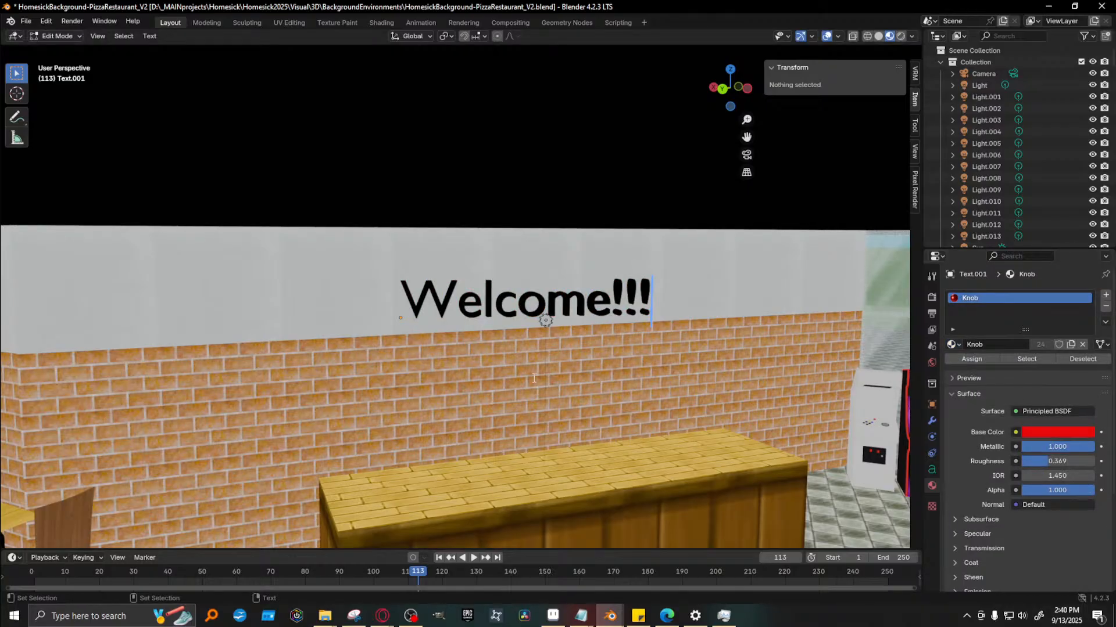
middle_click_drag(506, 348, 453, 347)
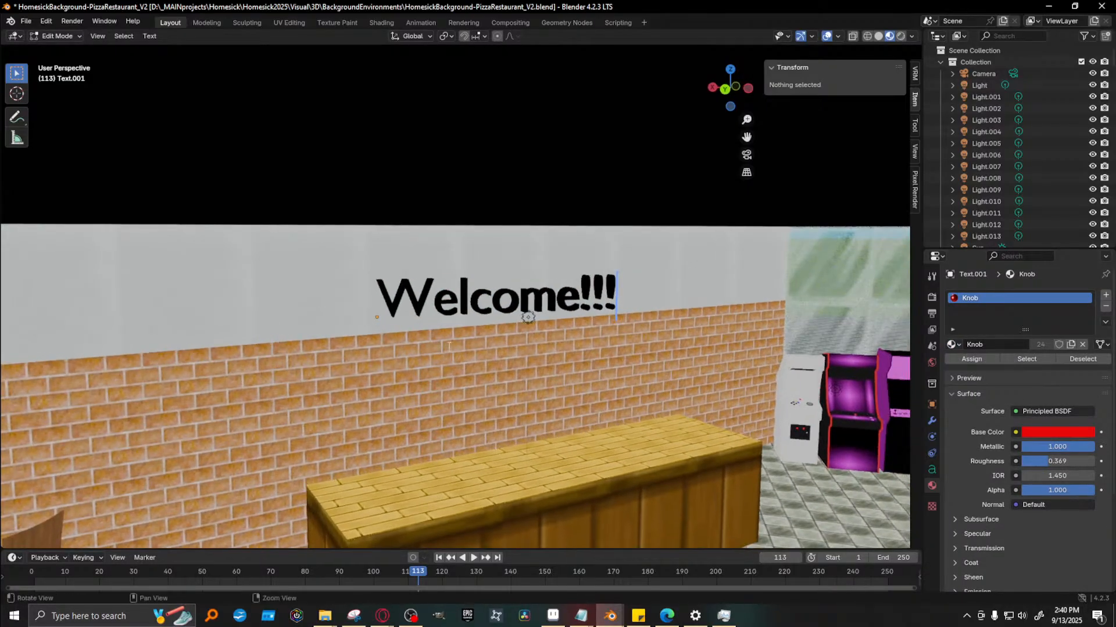
left_click(50, 38)
left_click(64, 49)
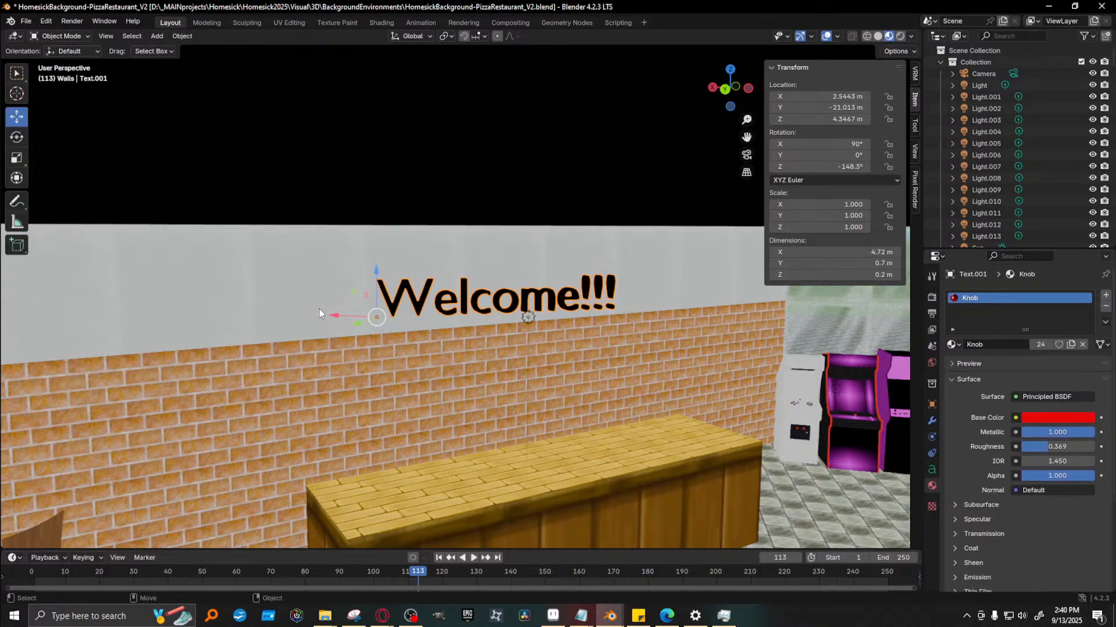
Rotate the Welcome!!! text about Z to about -136.5° and render the frame to check it
key("shift+space")
key("r")
left_click_drag(397, 324, 414, 321)
scroll(523, 340, "up", 3)
middle_click_drag(523, 339, 288, 316)
left_click_drag(287, 316, 324, 359)
key("shift+space")
key("g")
middle_click_drag(324, 358, 397, 362)
key("F12")
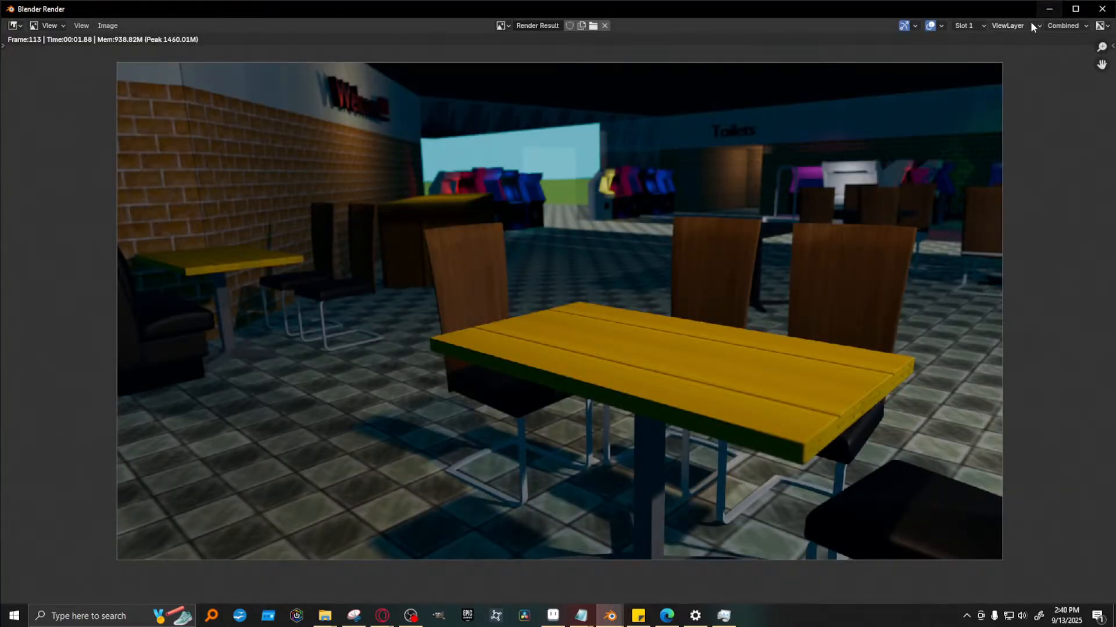
left_click(1050, 9)
Move the point light above the counter close to the Welcome!!! text, to about X 0.74 m and Y -22.01 m
scroll(414, 240, "down", 2)
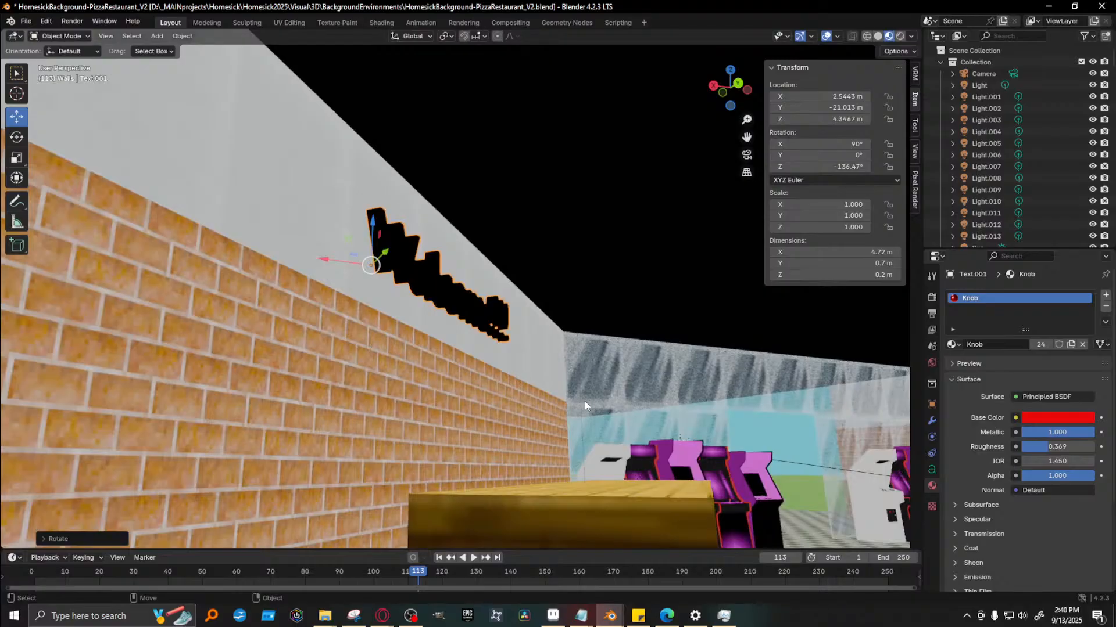
middle_click_drag(585, 401, 570, 403)
left_click(559, 286)
middle_click_drag(559, 287, 621, 310)
key("g")
key("y")
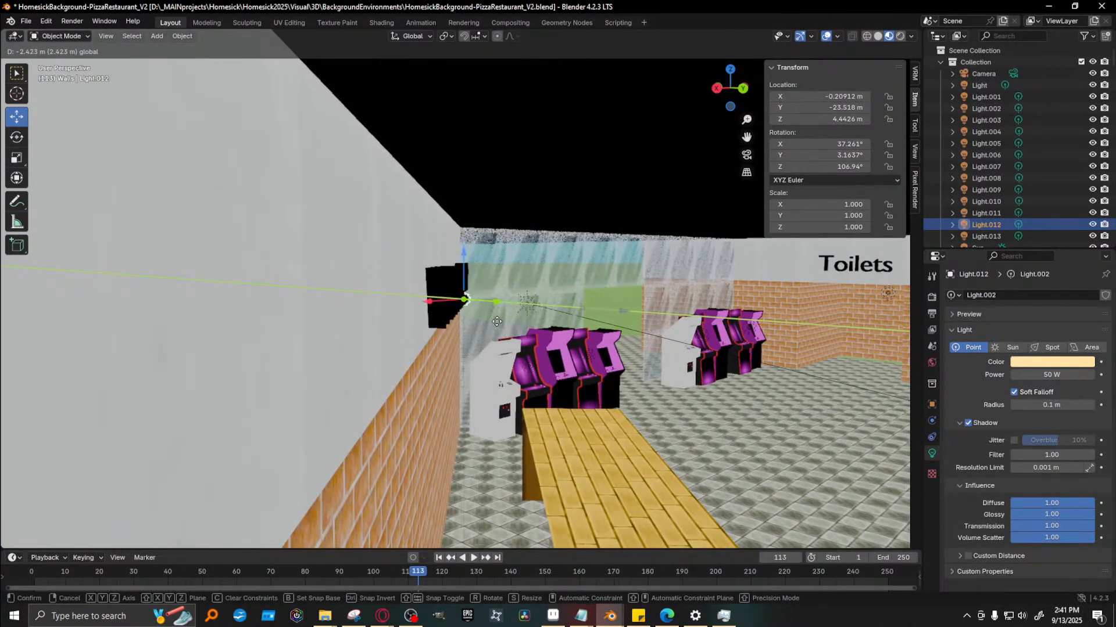
left_click(497, 322)
middle_click_drag(497, 321, 494, 296)
key("g")
key("y")
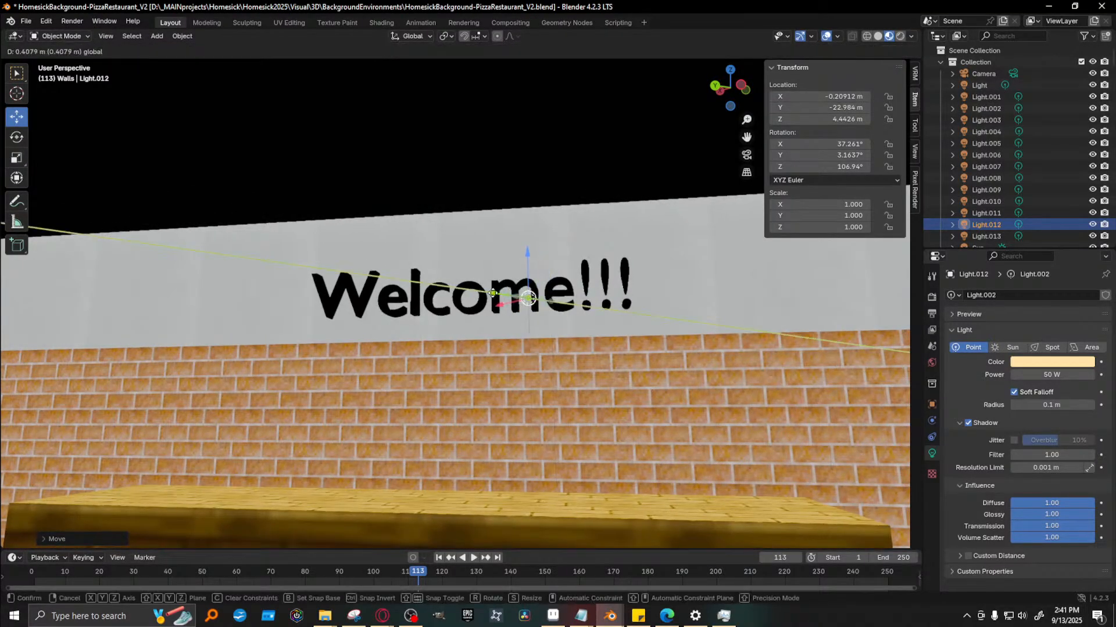
left_click_drag(493, 293, 438, 285)
middle_click_drag(504, 334, 417, 304)
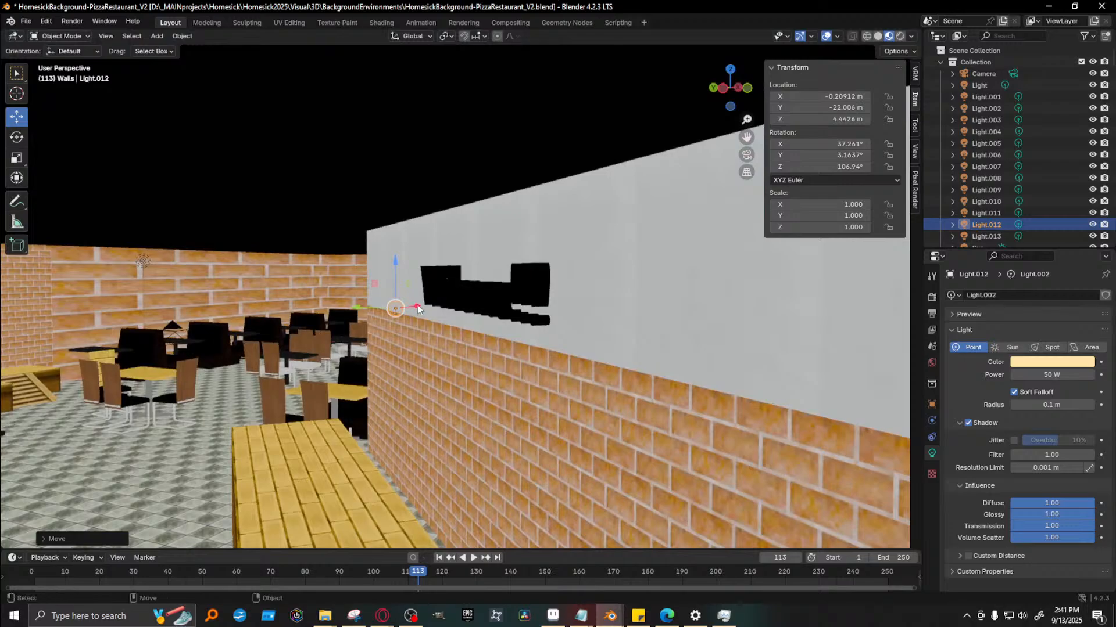
left_click_drag(417, 304, 449, 302)
Set the transform orientation to Local for the point light beside the Welcome!!! text
left_click(431, 37)
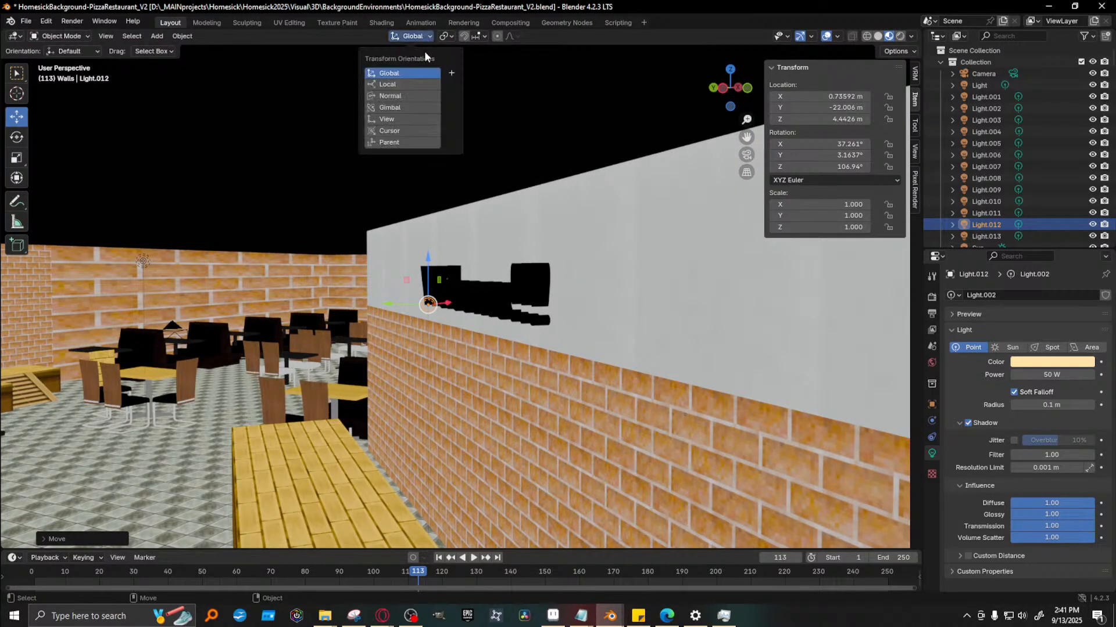
left_click(404, 86)
middle_click_drag(441, 232, 560, 329)
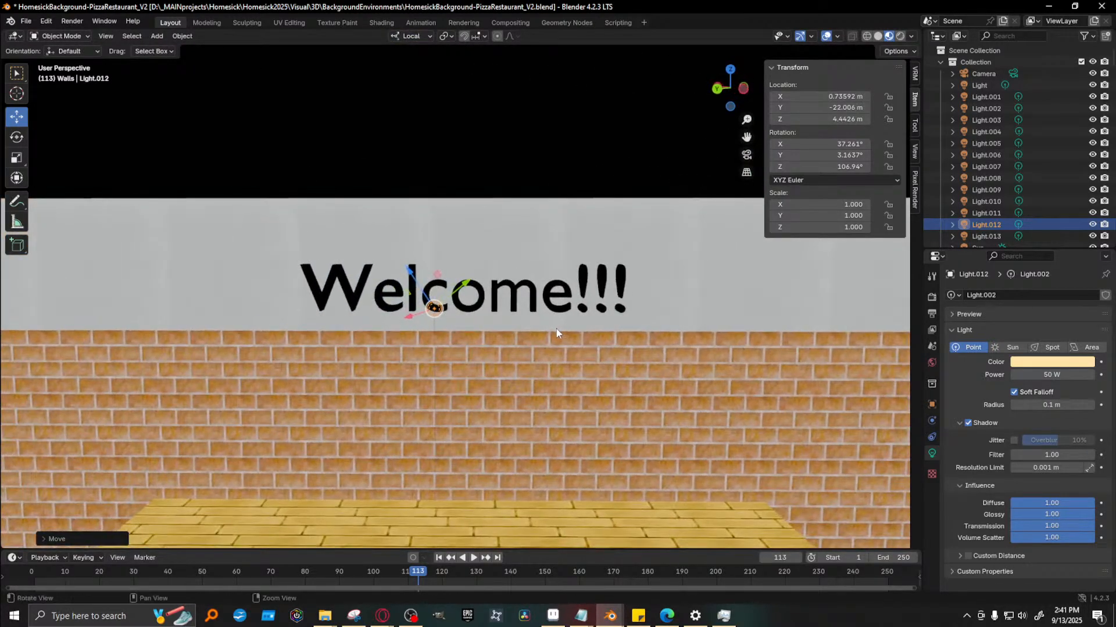
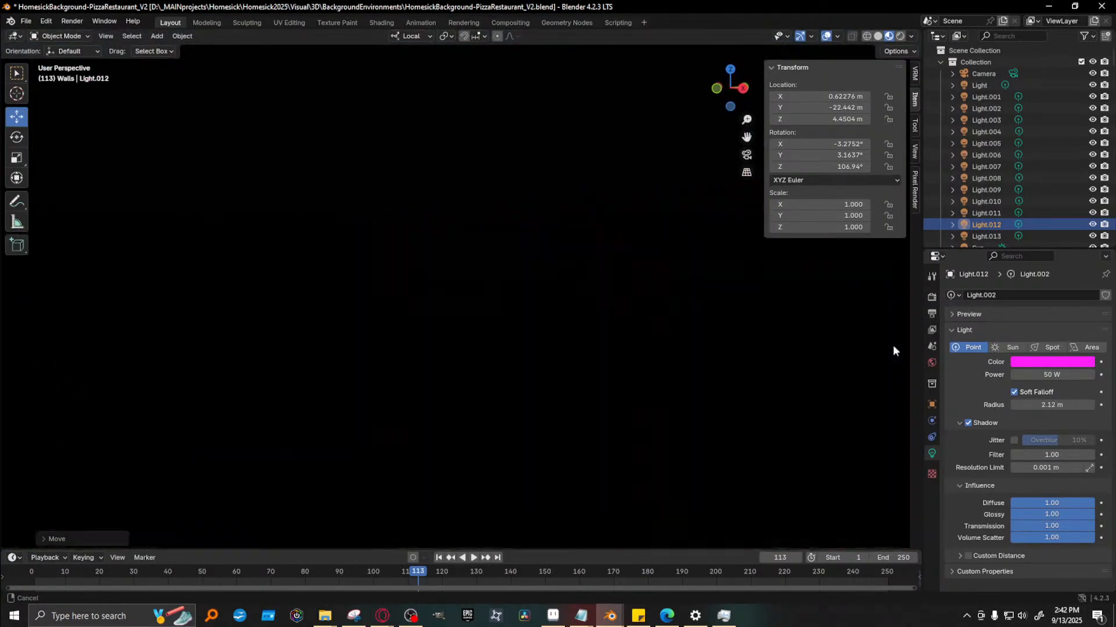
Duplicate the white 20 W point light at the white arcade cabinet and place the copy at about X -13.69, Y -5.79, Z 5.75 m
left_click(356, 346)
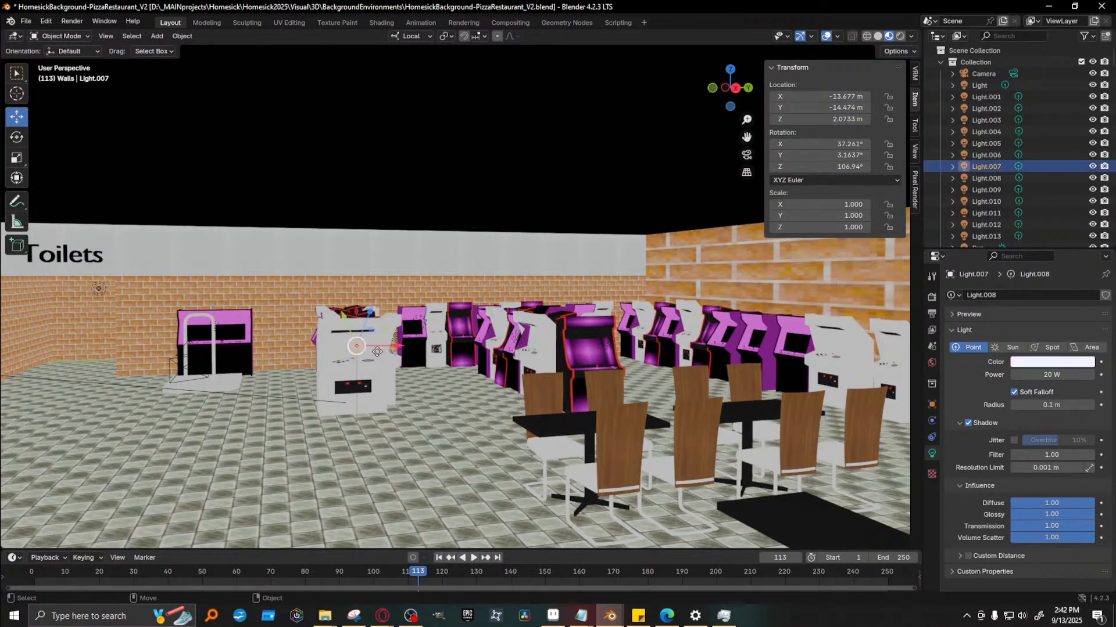
key("shift+d")
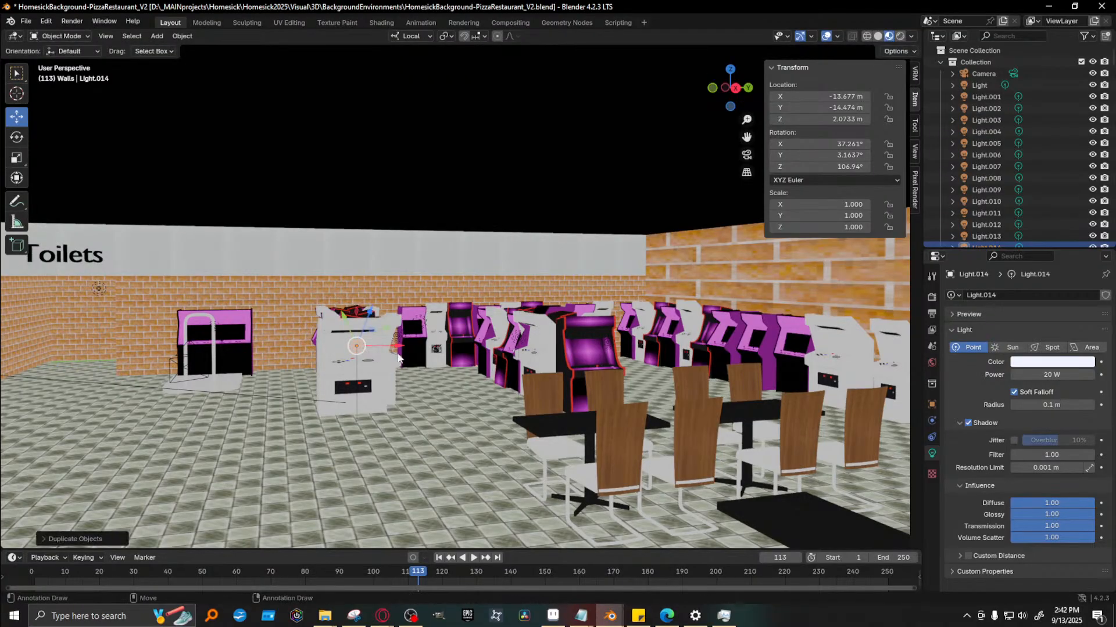
key("x")
left_click(599, 330)
key("g")
key("z")
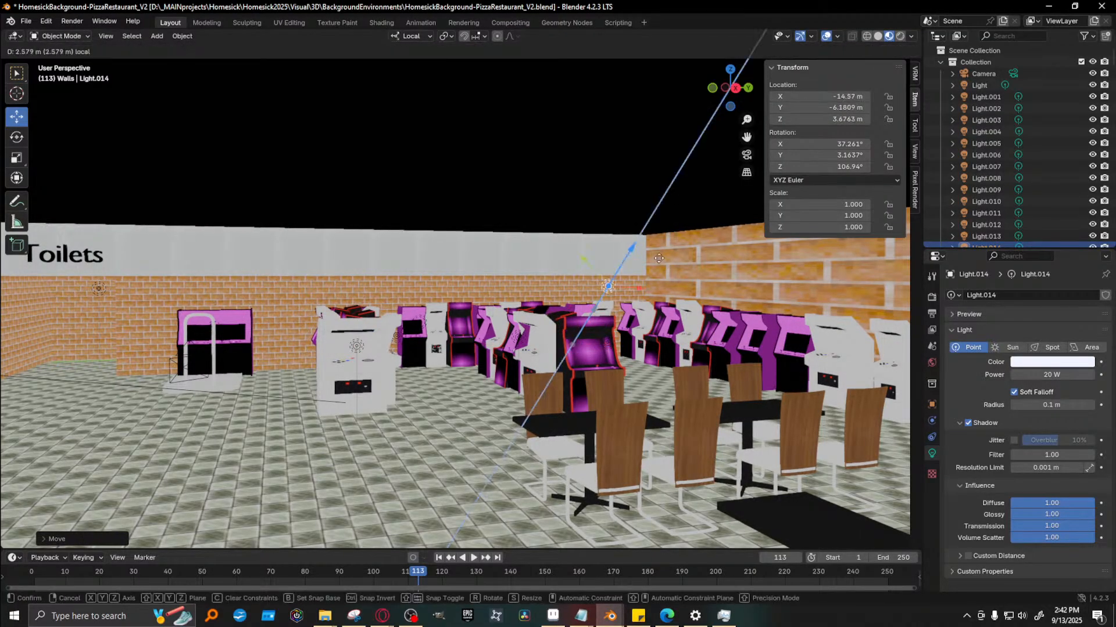
key("y")
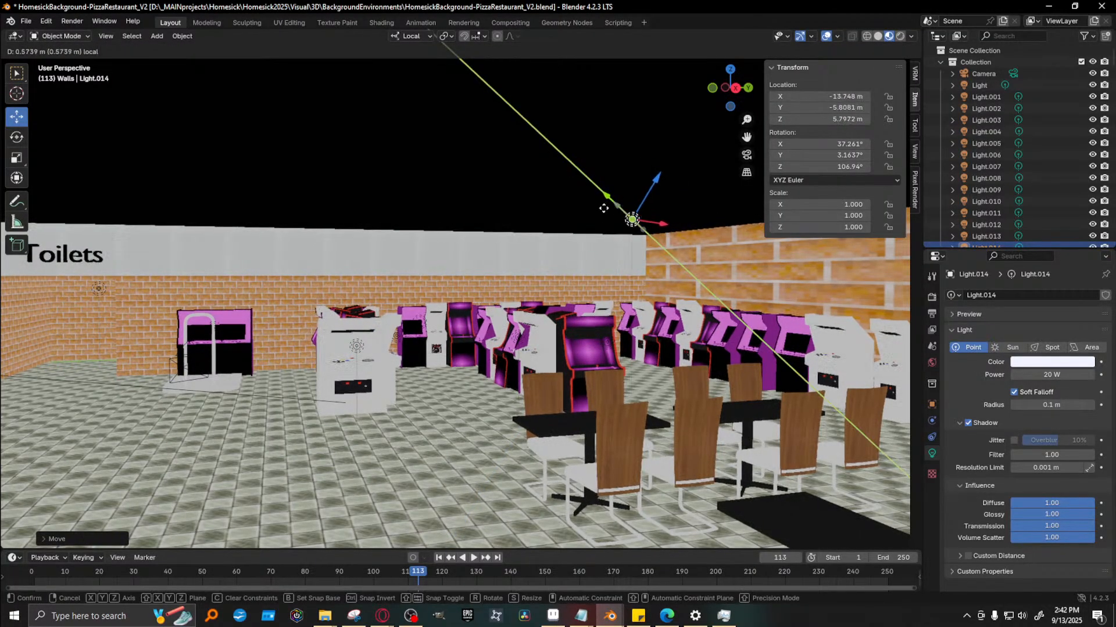
left_click(691, 224)
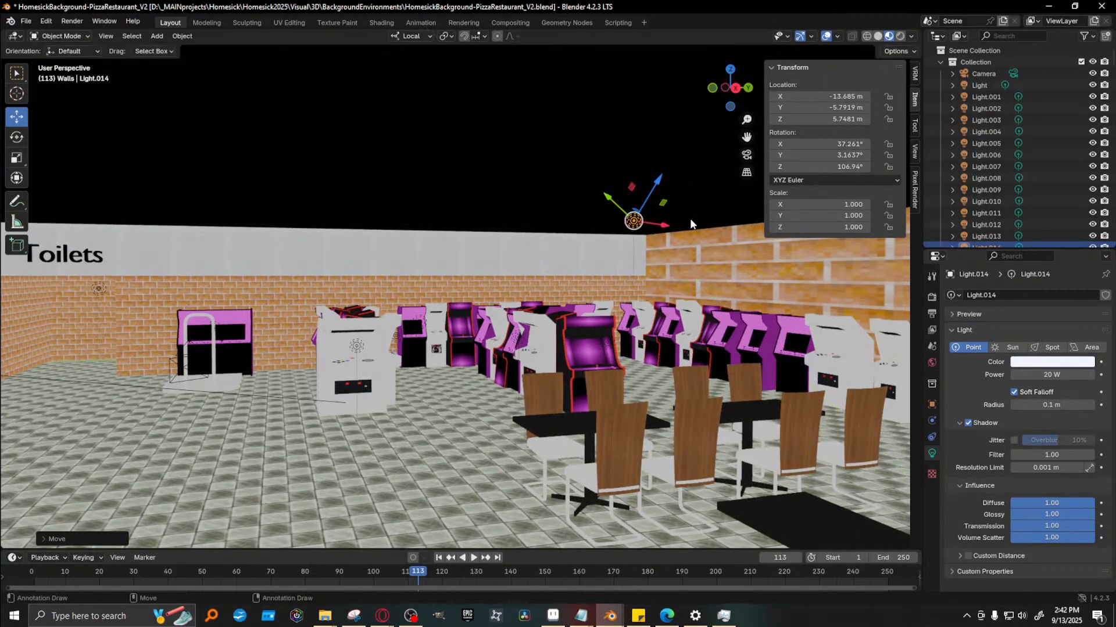
Change the duplicated point light's colour to magenta and render the frame to check it
left_click(1054, 363)
left_click(1037, 364)
left_click_drag(1042, 253, 1071, 259)
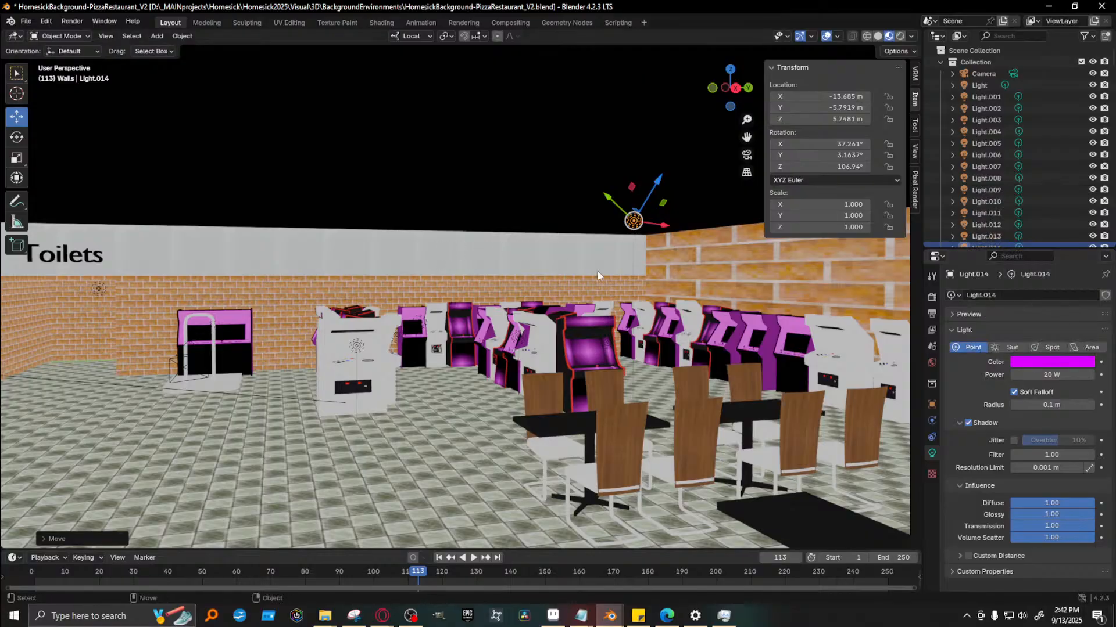
middle_click_drag(683, 279, 671, 278)
key("F12")
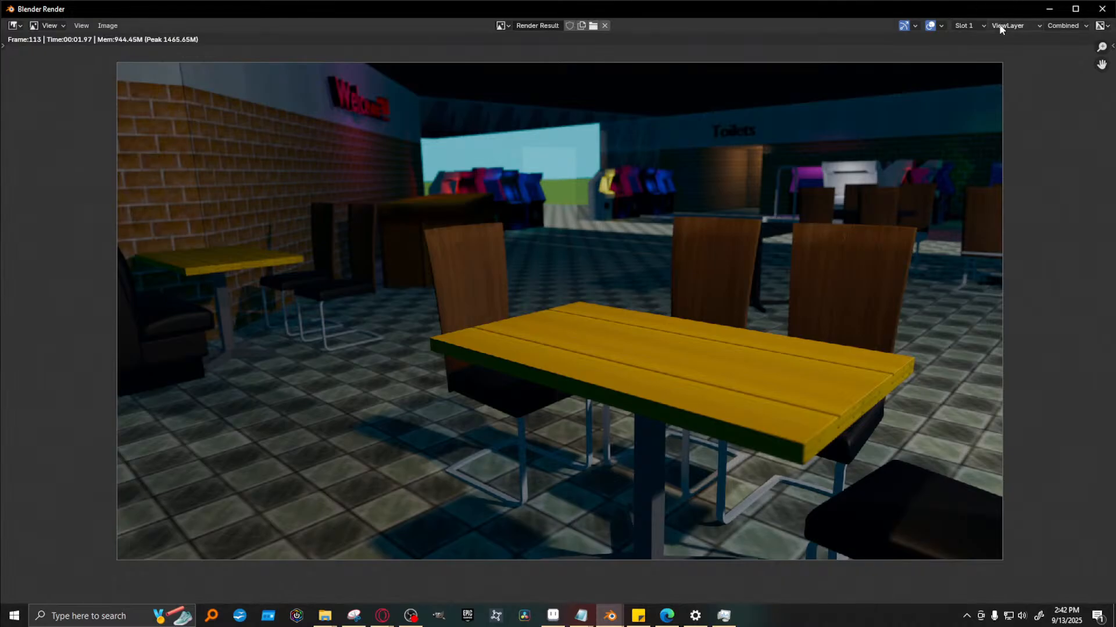
left_click(1049, 9)
Move the magenta light along the arcade wall to about X -10.32, Y -12.99, Z 5.33 m and render the frame
left_click_drag(697, 223, 441, 225)
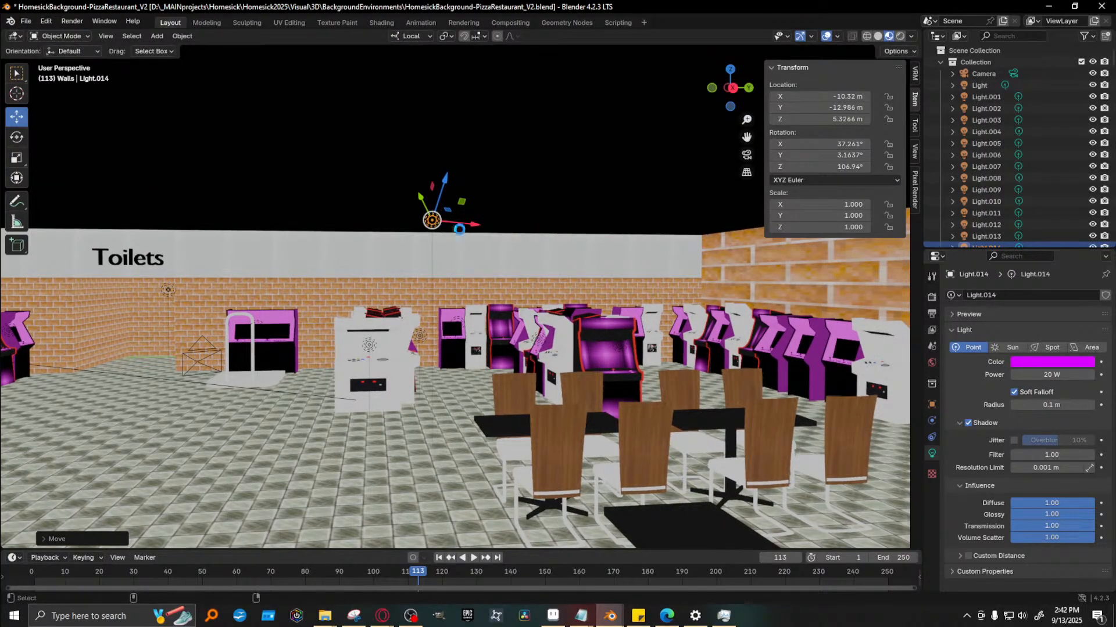
key("F12")
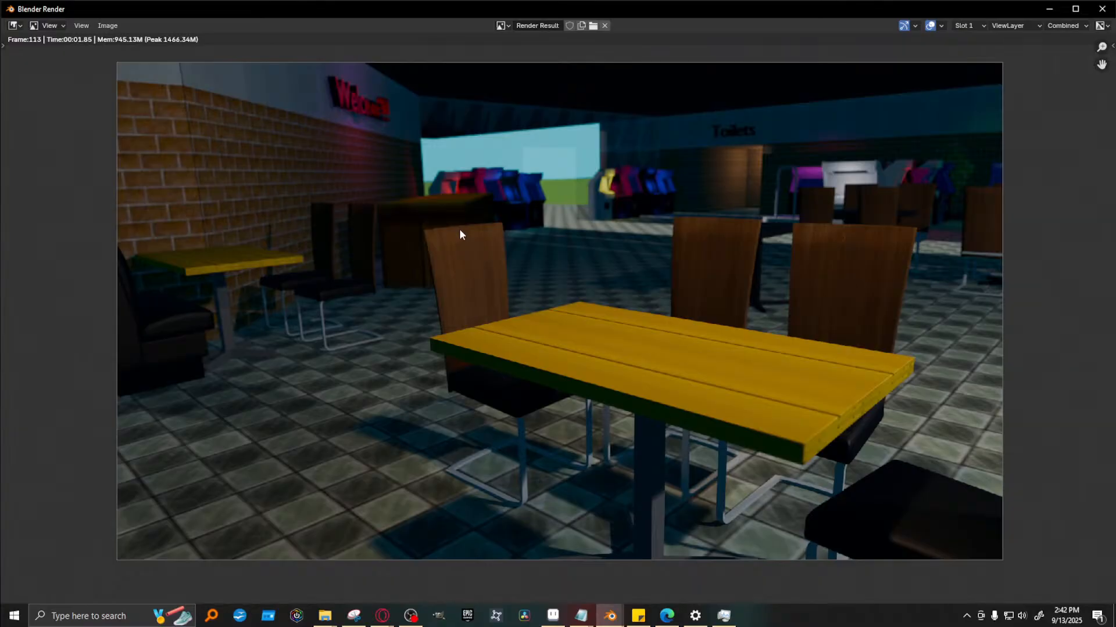
left_click(1050, 10)
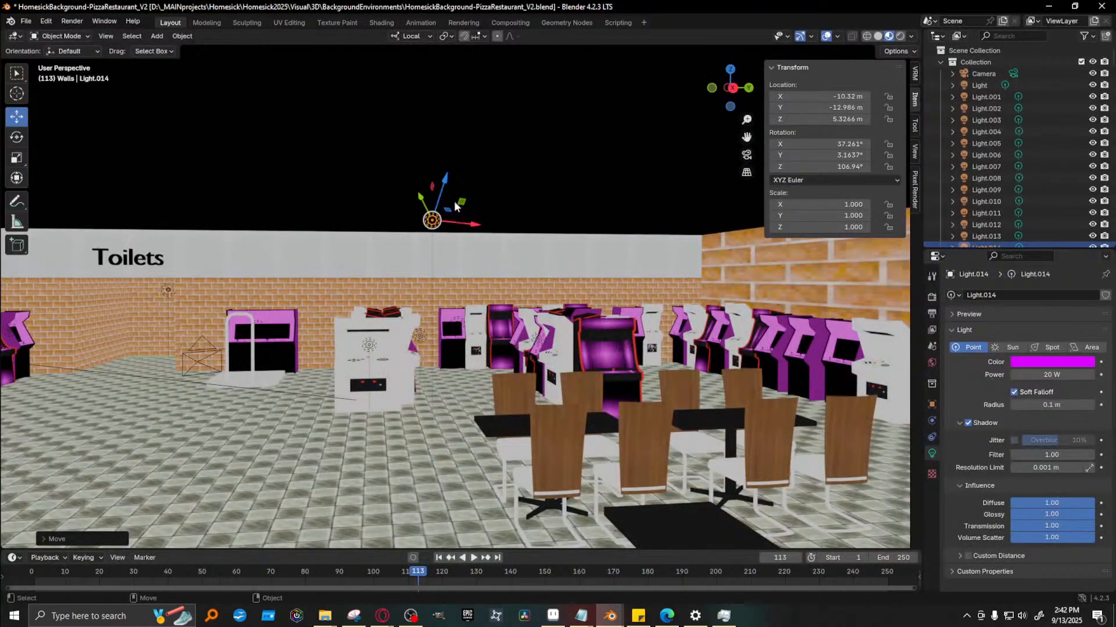
Lower the magenta light to about Z 5.16 m and set its power to 50 W
left_click_drag(444, 180, 442, 188)
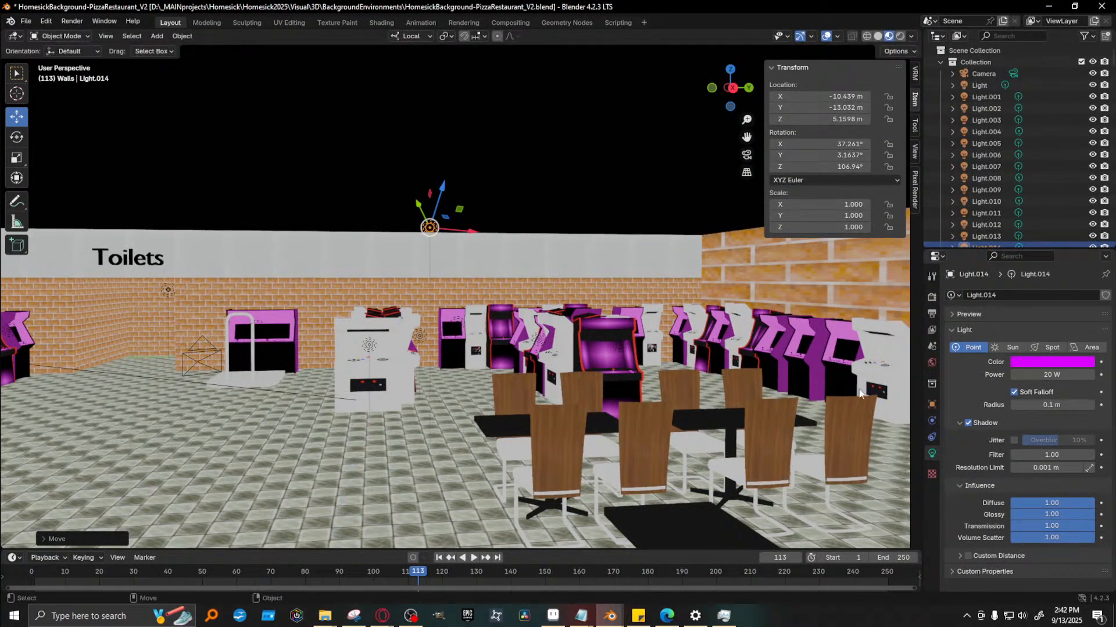
left_click(1036, 374)
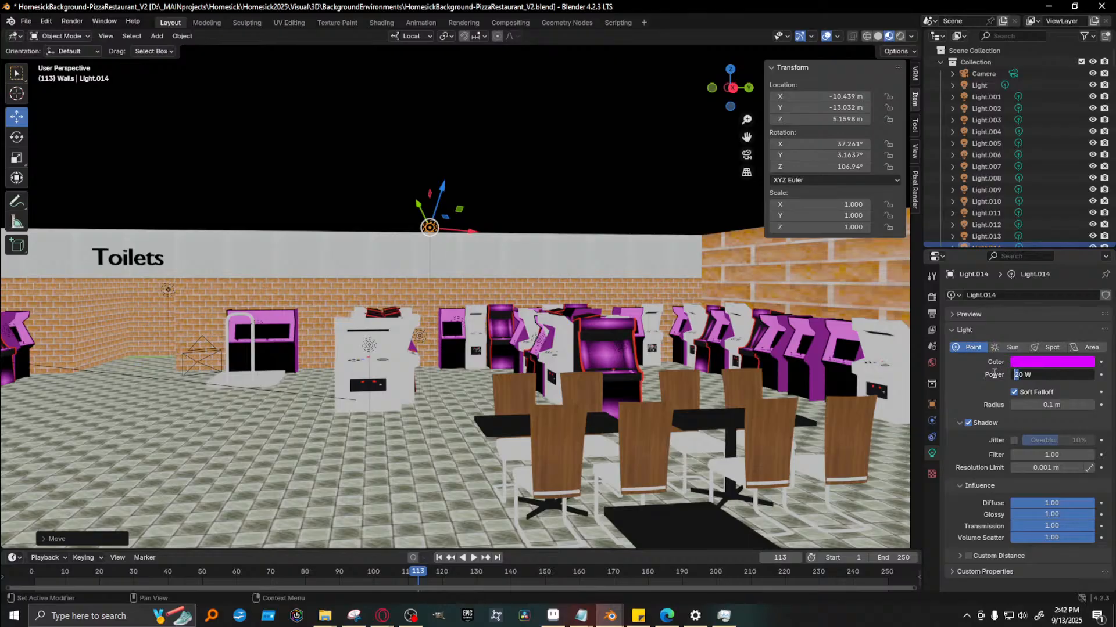
type("5")
key("Return")
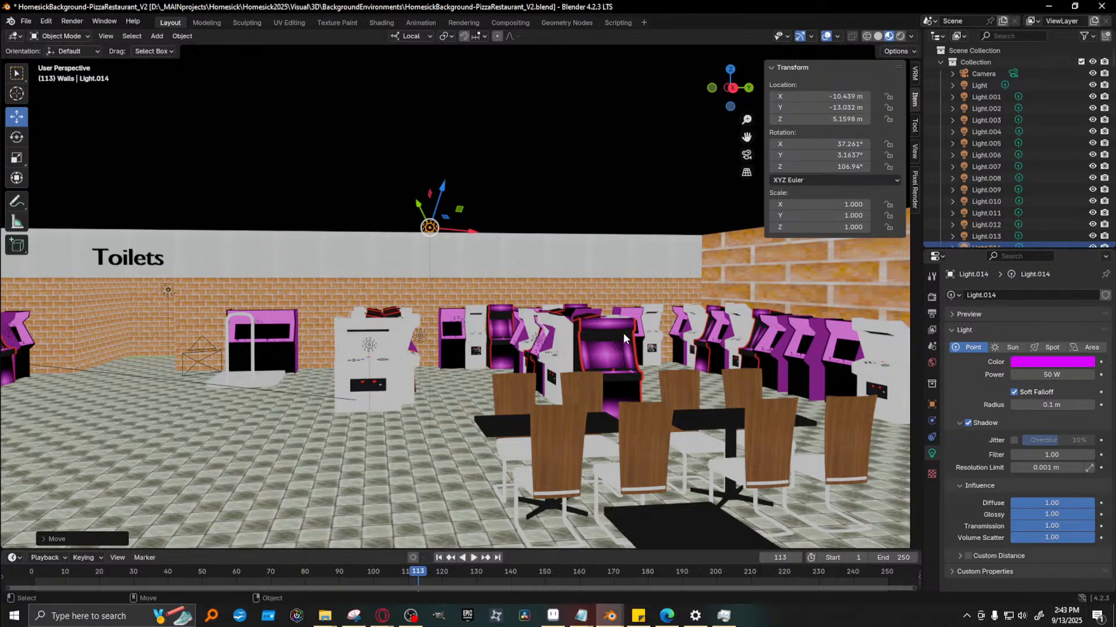
Rotate the magenta light to about 7° on X, move it to about X -16.29, Y -14.77, Z 5.91 m, and render the frame
middle_click_drag(537, 374, 456, 228)
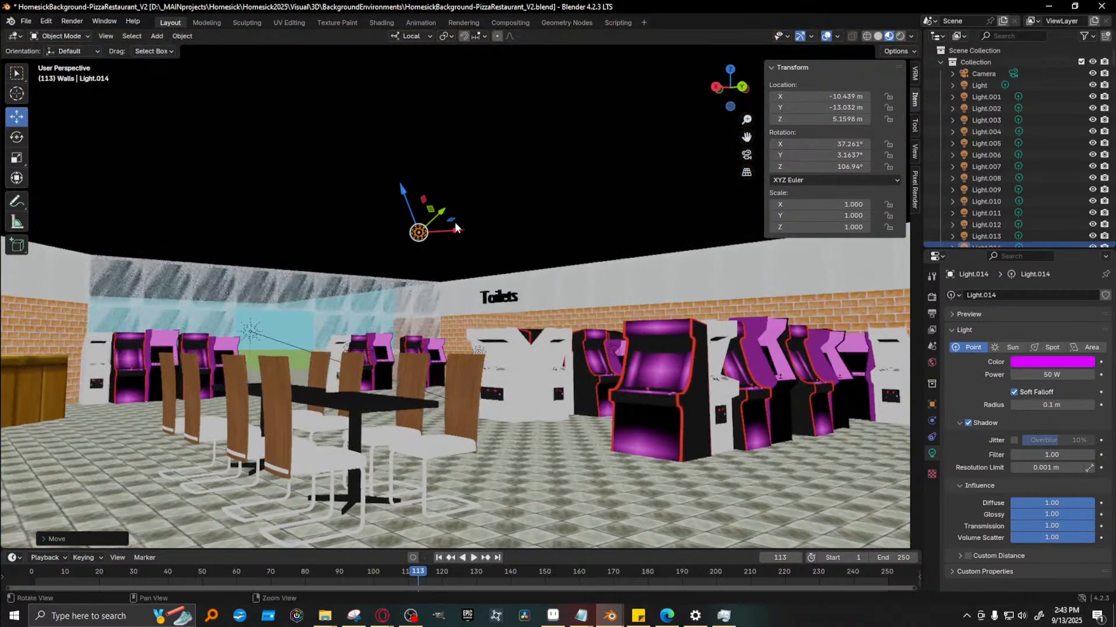
key("e")
left_click_drag(393, 220, 400, 193)
key("w")
left_click_drag(448, 233, 560, 238)
key("F12")
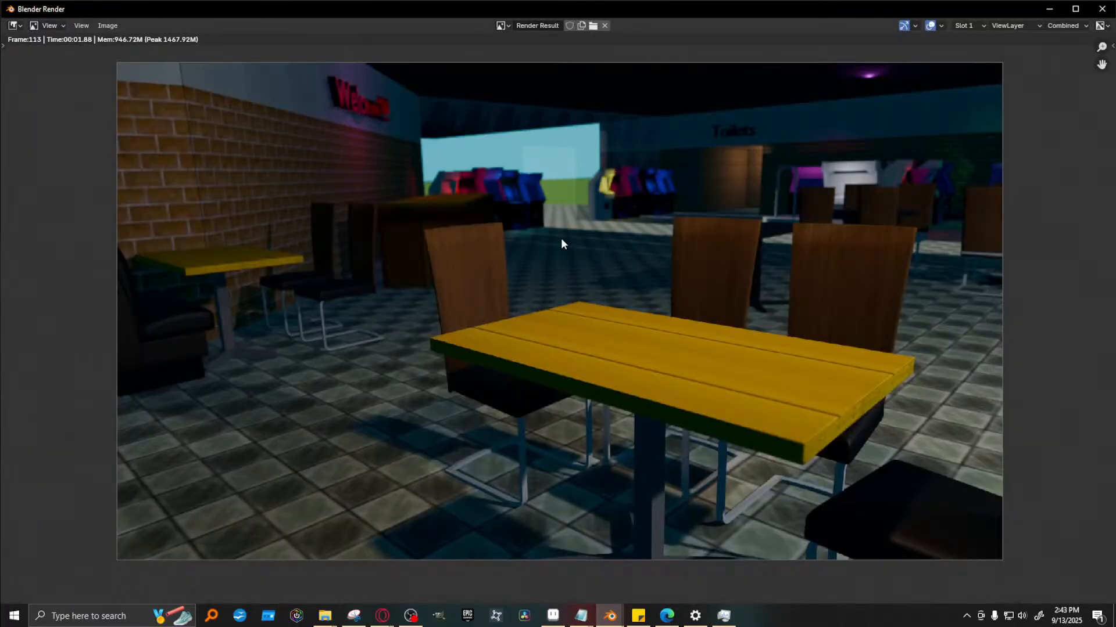
left_click(1048, 9)
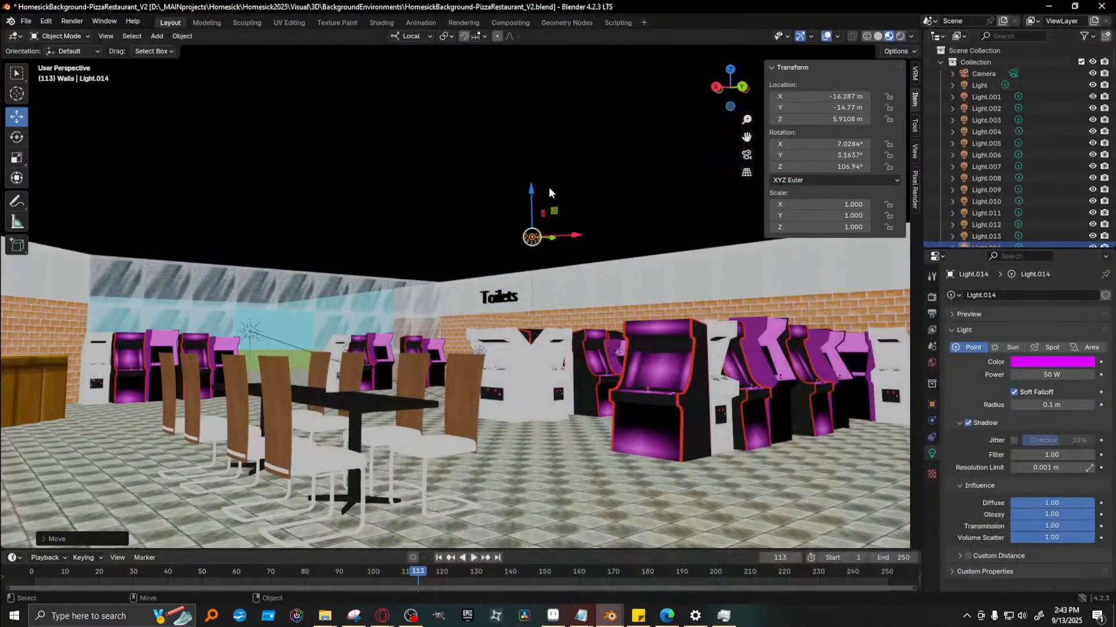
Lower the magenta light to about Z 5.33 m, set its radius to 3.39 m, and render the frame
left_click_drag(529, 191, 531, 208)
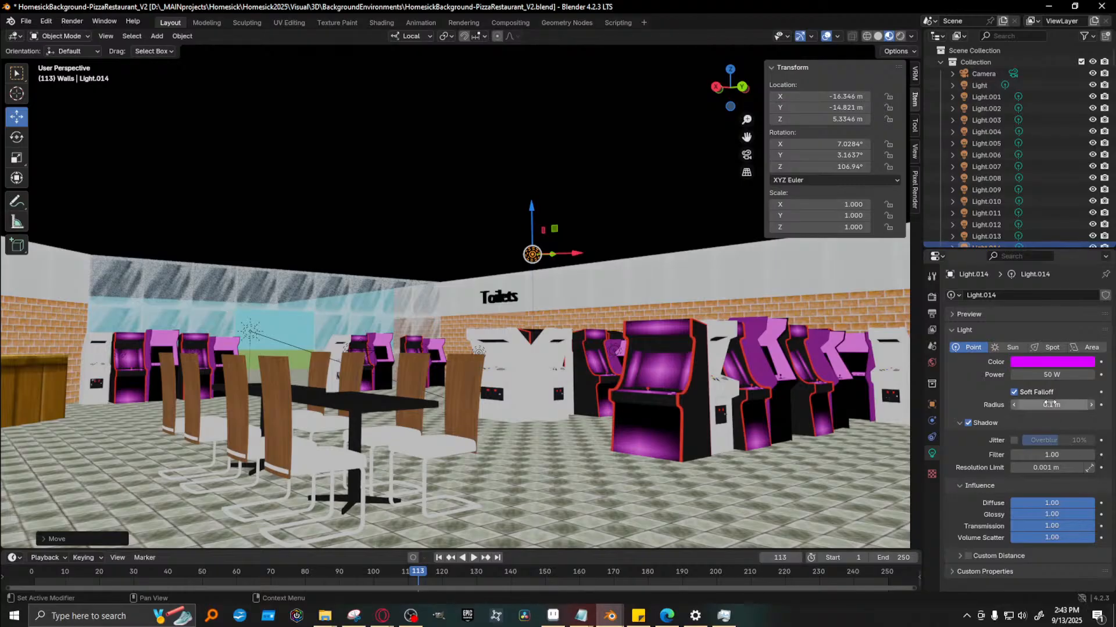
left_click(1051, 404)
key("Return")
left_click(1036, 405)
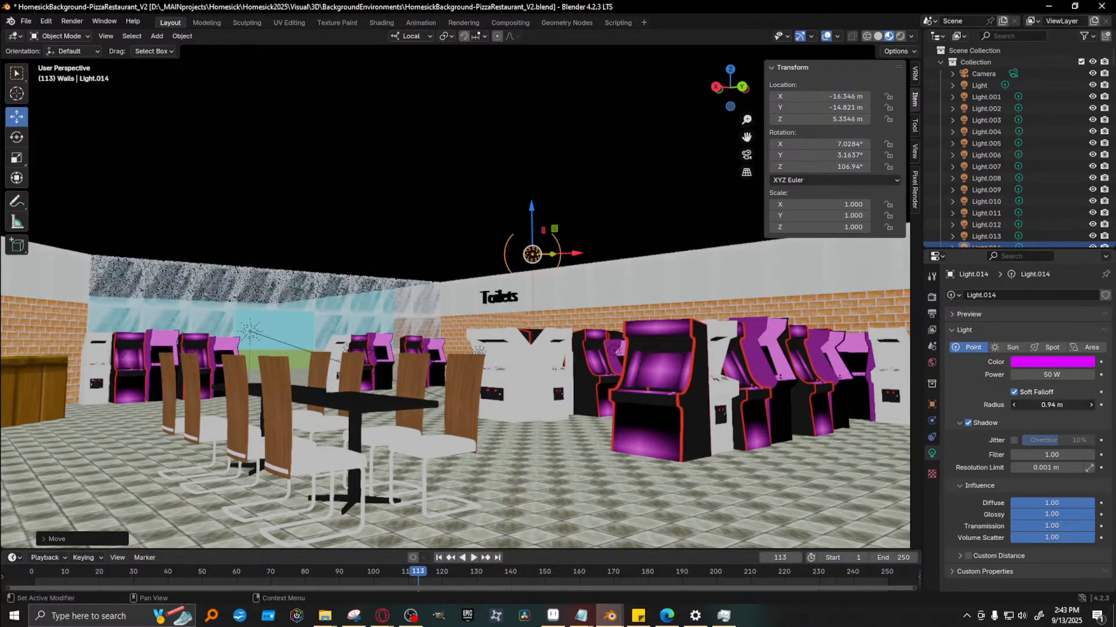
type("3.39")
key("Return")
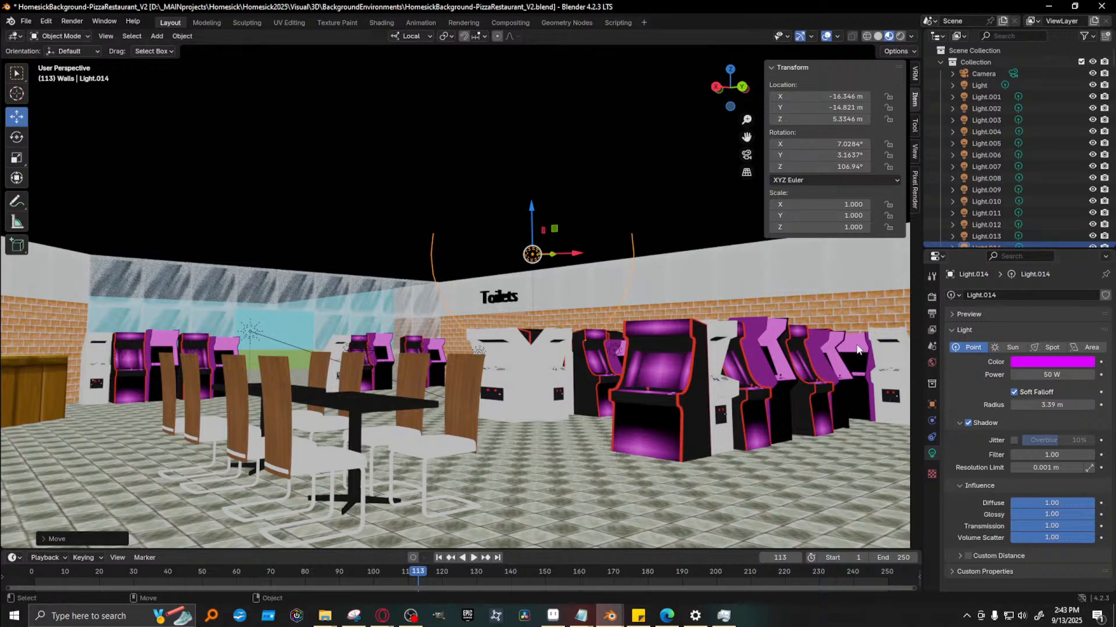
key("F12")
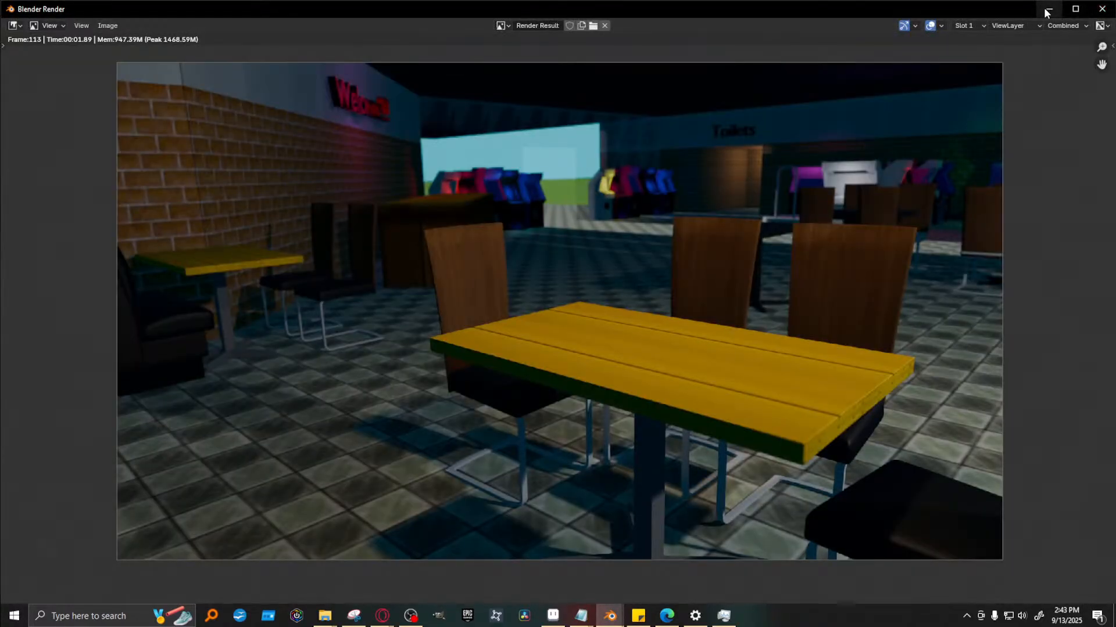
left_click(1102, 9)
Set the magenta light's power to 200 W and render the frame to check it
left_click(1065, 374)
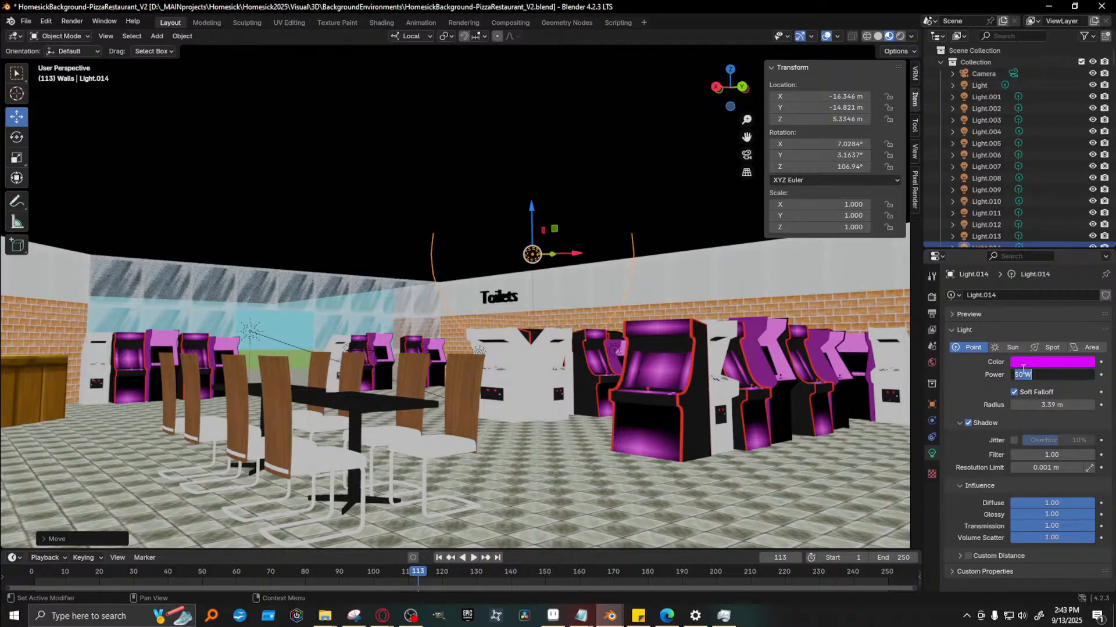
type("200")
key("Return")
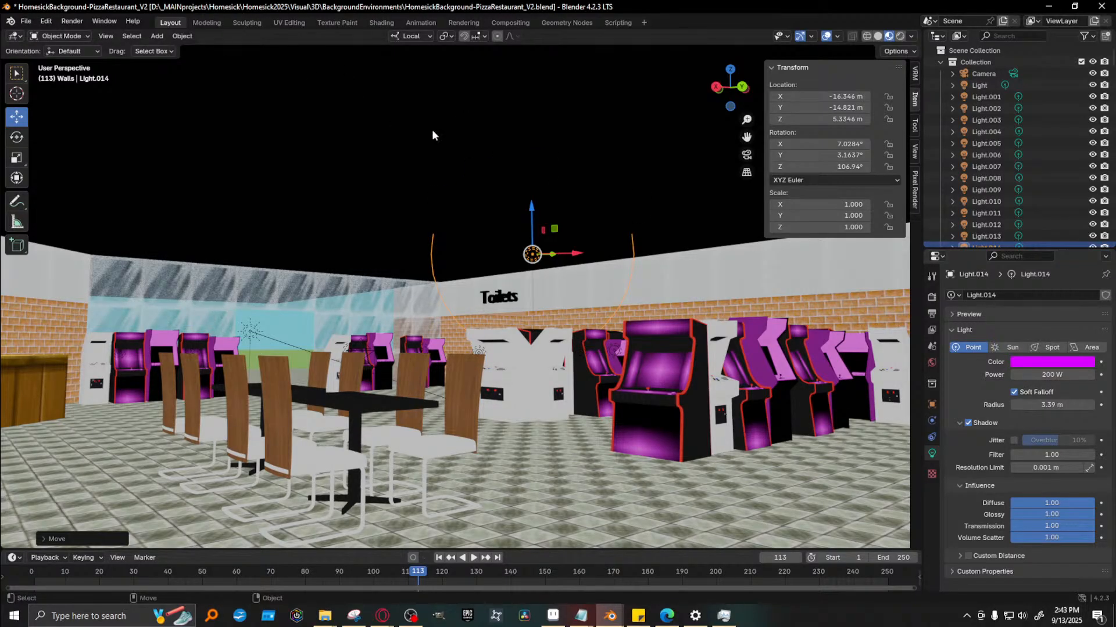
key("F12")
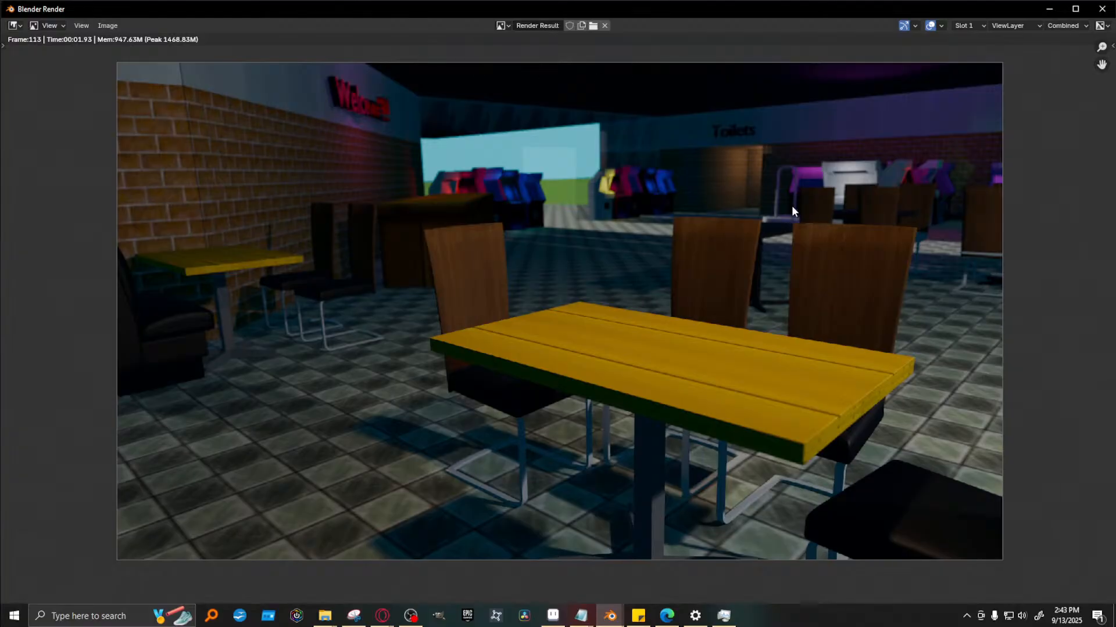
left_click(1049, 9)
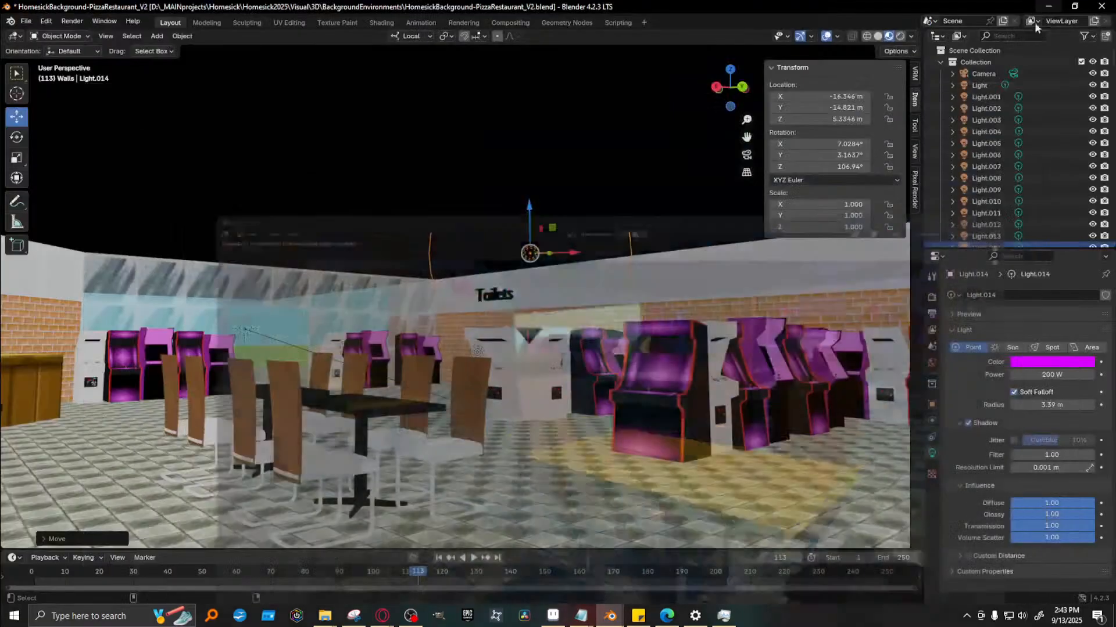
Set the magenta light's power to 250 W and render the frame again
left_click(1024, 375)
left_click(1020, 374)
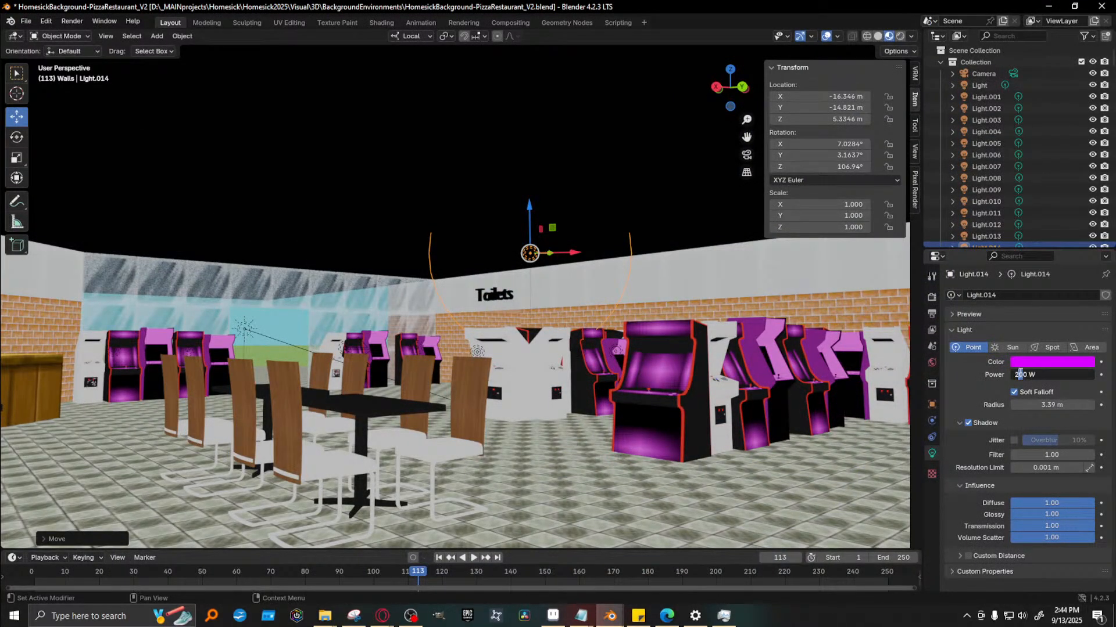
key("Delete")
type("5")
key("Return")
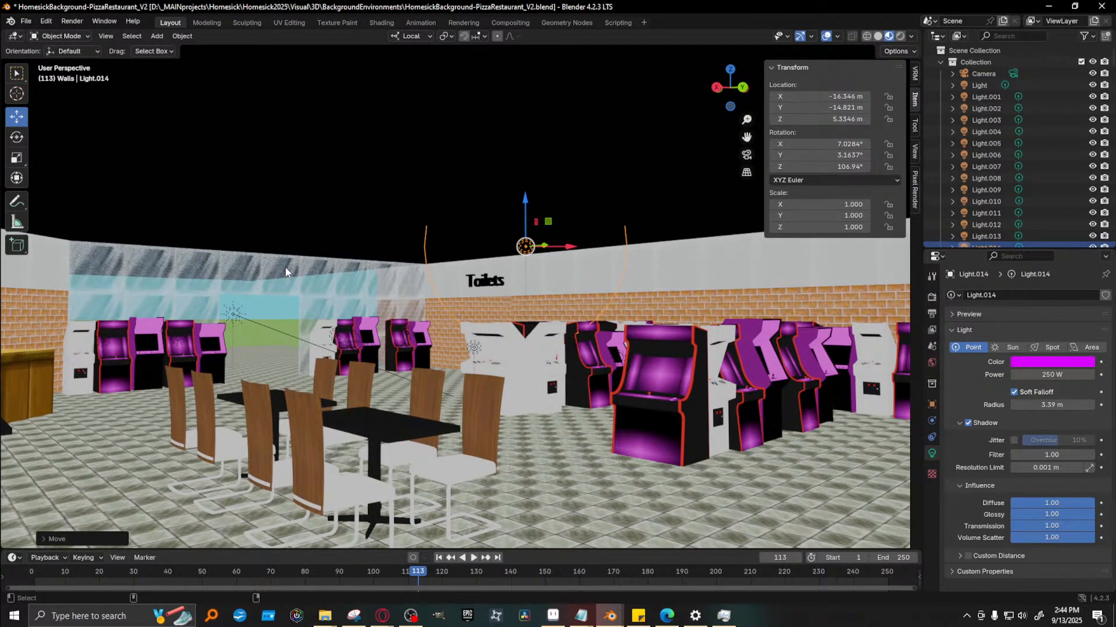
key("F12")
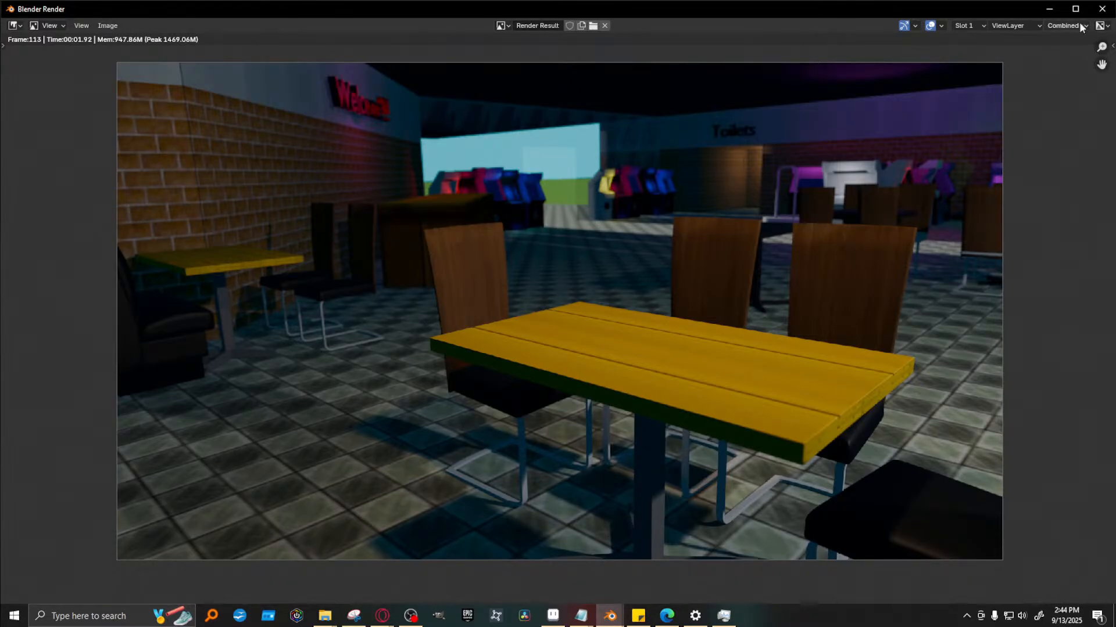
left_click(1049, 8)
Lower the warm point light beneath the Toilets sign along its local Z axis to about Z 2.72 m
middle_click_drag(367, 361, 430, 353)
middle_click_drag(190, 344, 375, 323, "shift")
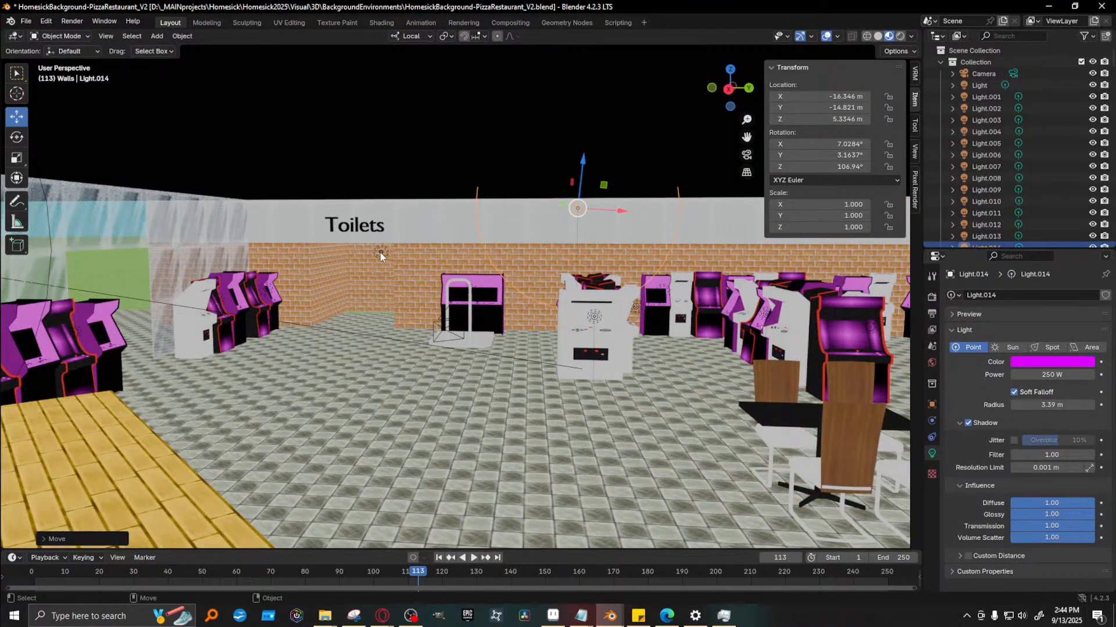
left_click(380, 252)
key("g")
key("z")
left_click(385, 235)
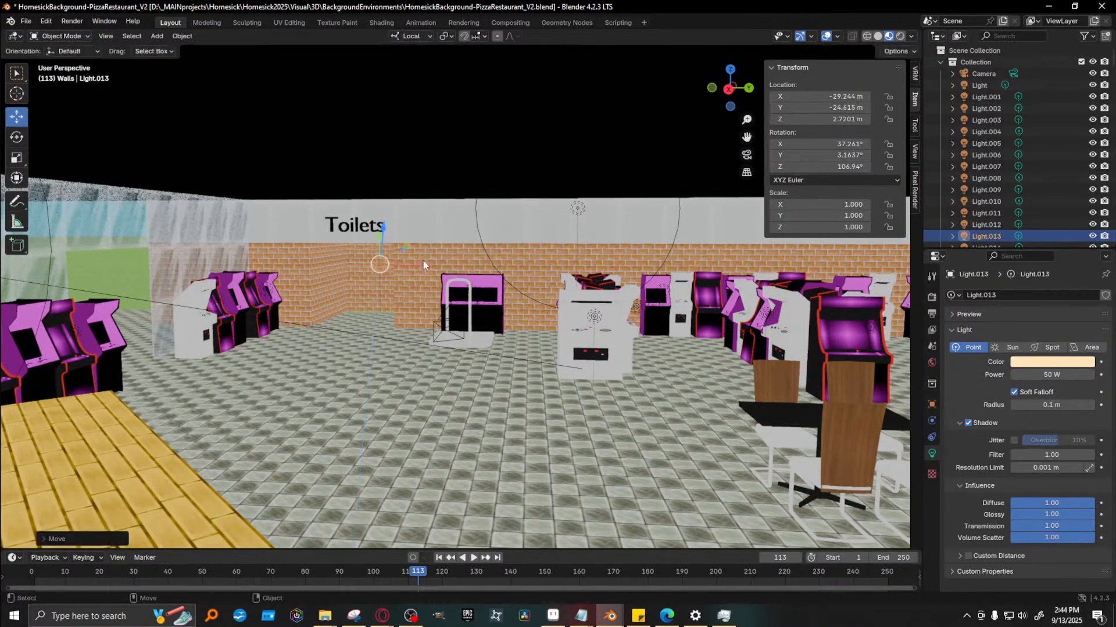
Change the light beneath the Toilets sign to white at 20 W and render the frame to check it
left_click(1062, 363)
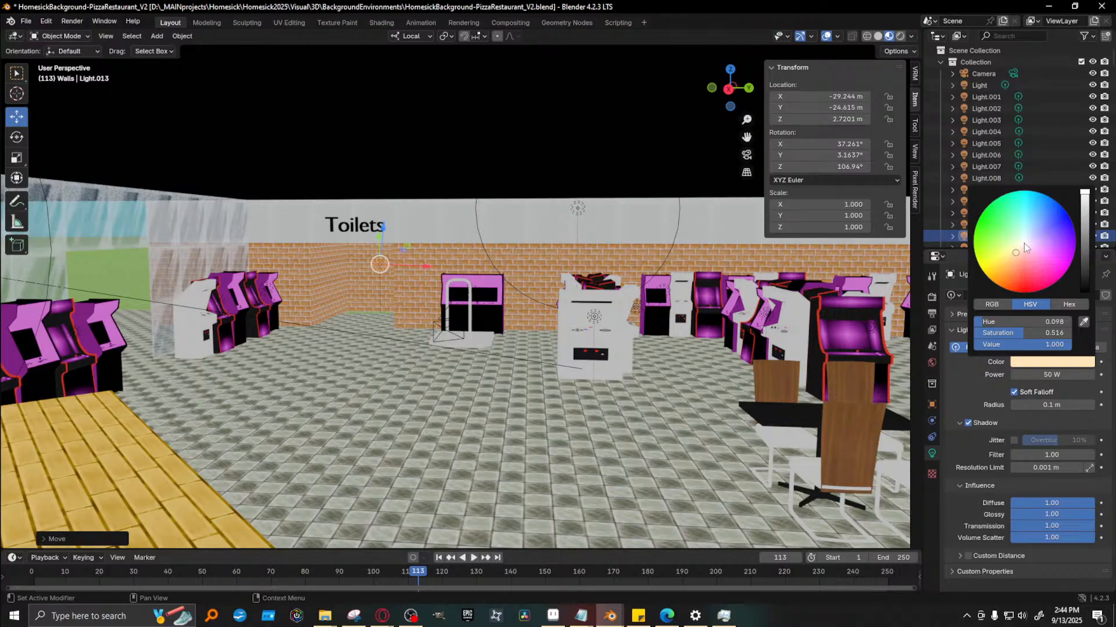
left_click(1024, 243)
left_click(1066, 378)
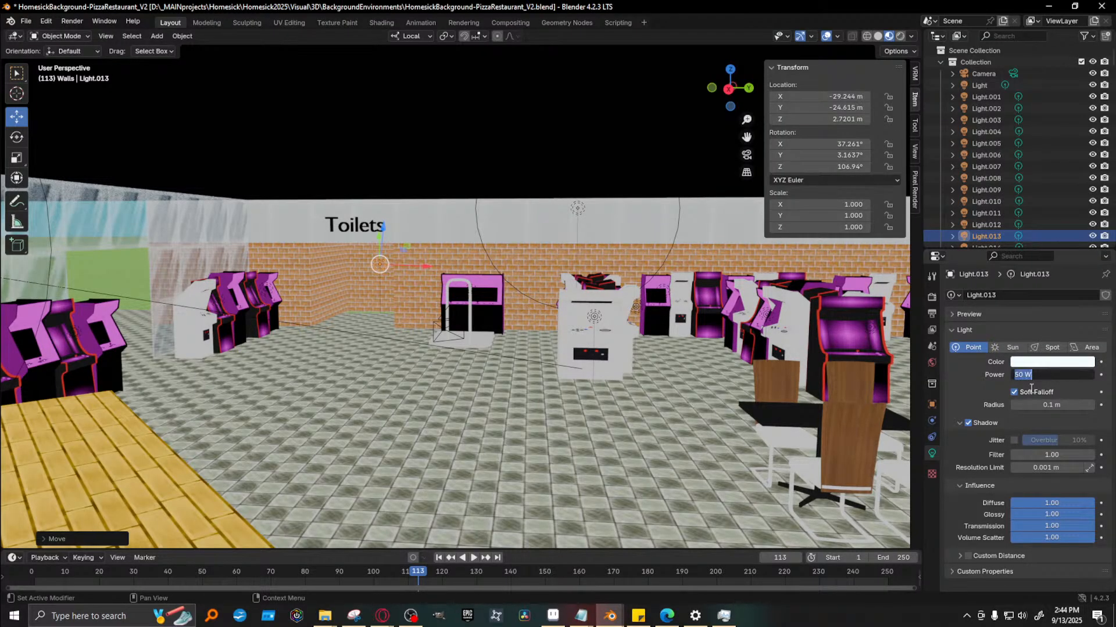
type("20")
key("Return")
middle_click_drag(522, 364, 602, 389)
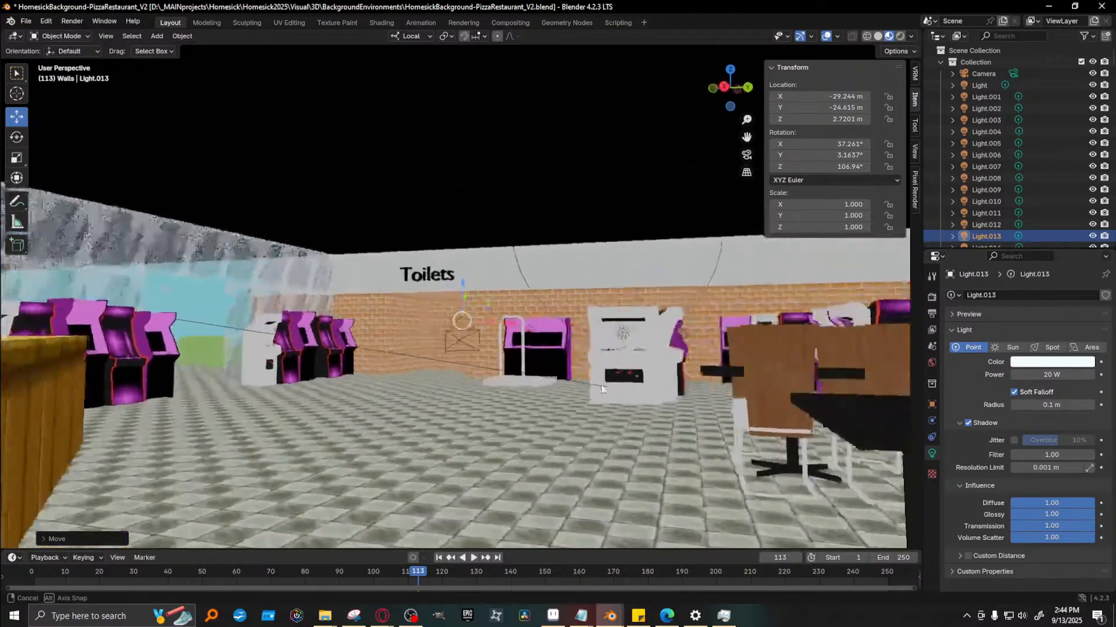
key("F12")
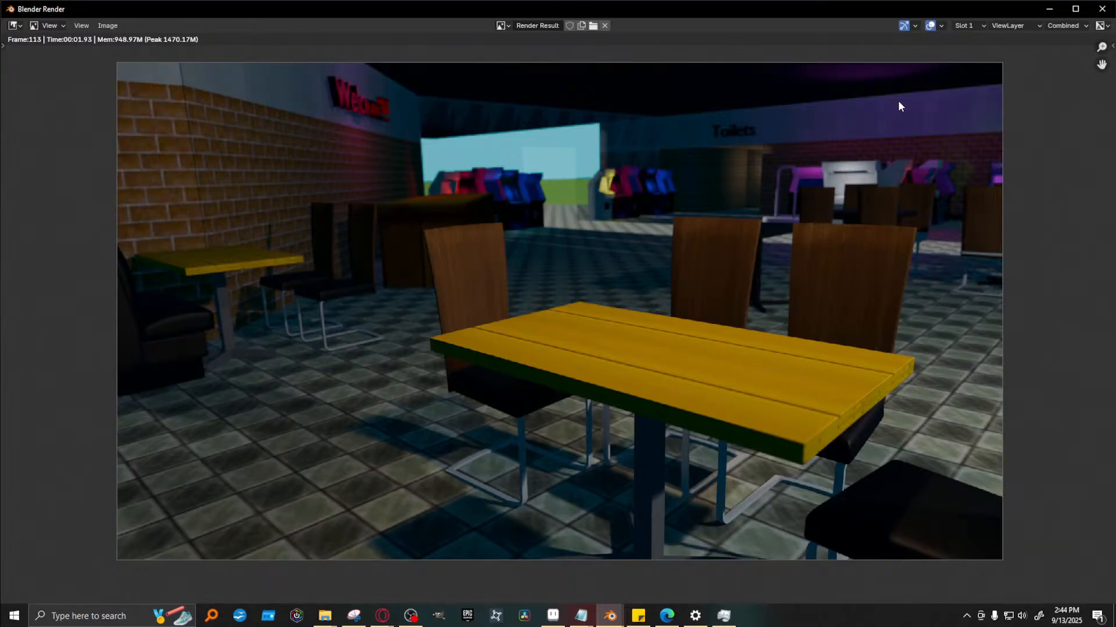
left_click(1049, 8)
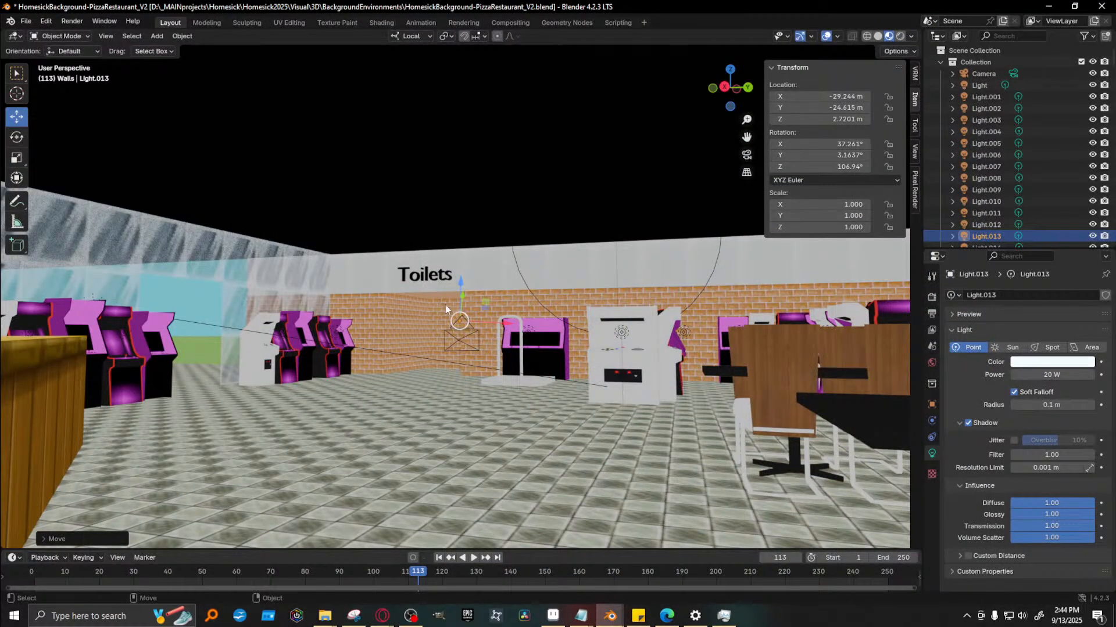
Rotate the point light beneath the Toilets sign about its local X axis to an X rotation of about -1.2°
key("KP_Decimal")
scroll(516, 353, "down", 6)
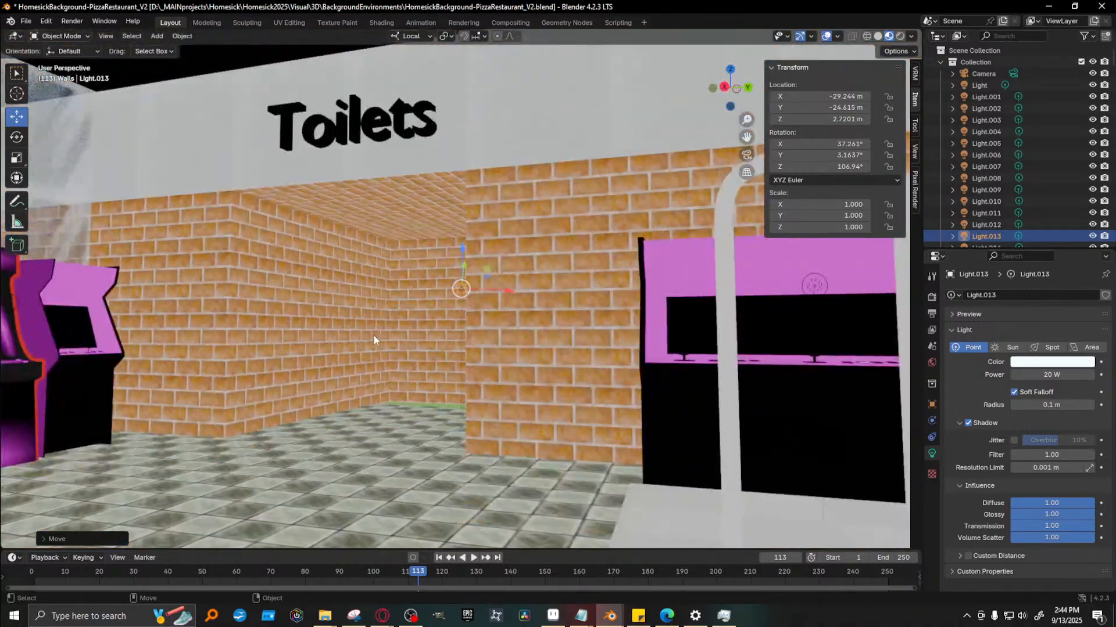
scroll(374, 340, "down", 5)
key("shift+space")
key("r")
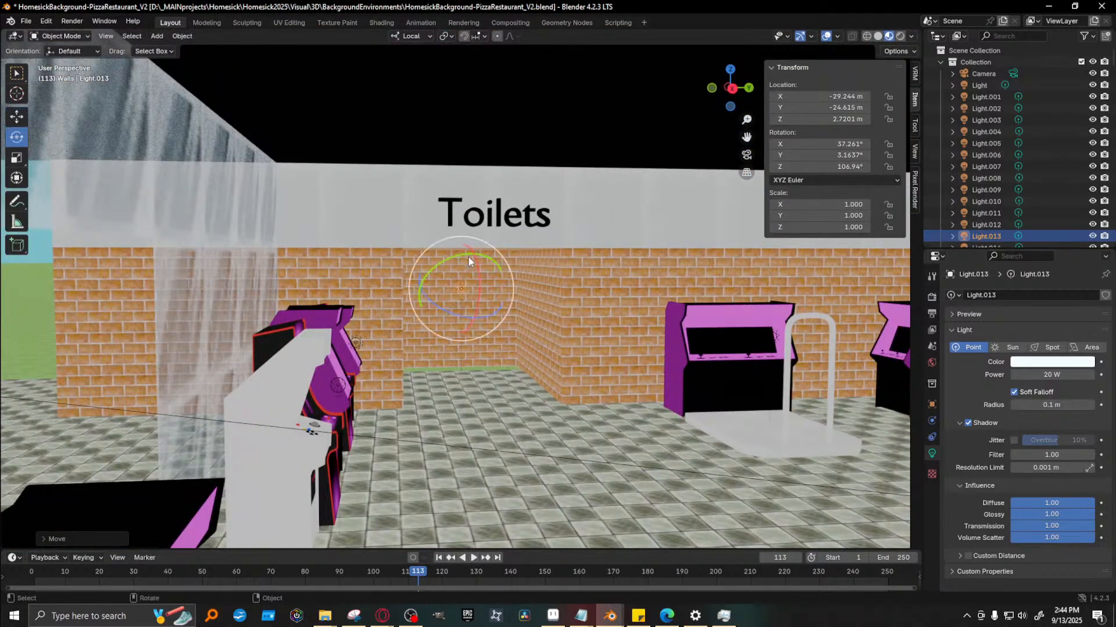
left_click_drag(468, 257, 409, 285)
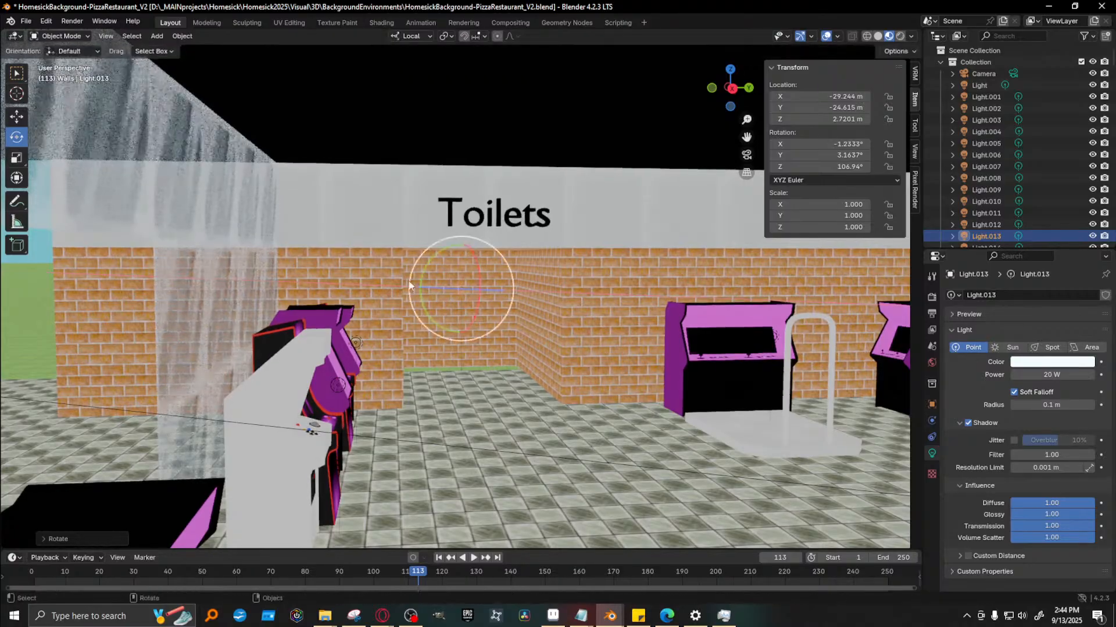
Shift the light beneath the Toilets sign along its local Y and X axes to about X -28.00 m, Y -25.06 m, rendering after each move
key("shift+space")
key("g")
middle_click_drag(432, 290, 445, 279)
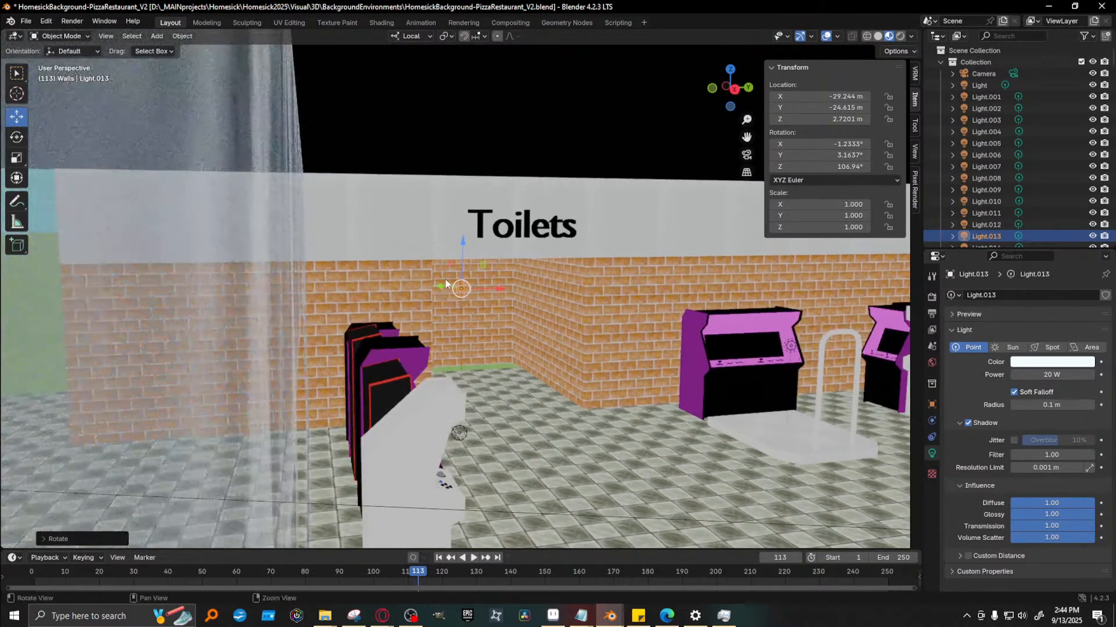
left_click_drag(440, 285, 458, 287)
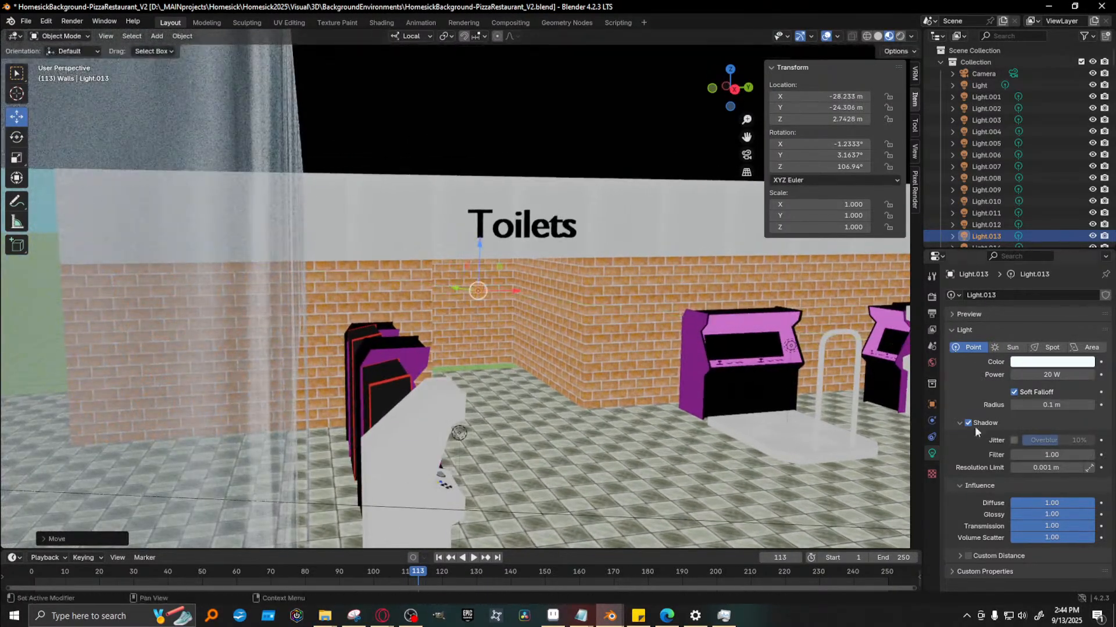
key("F12")
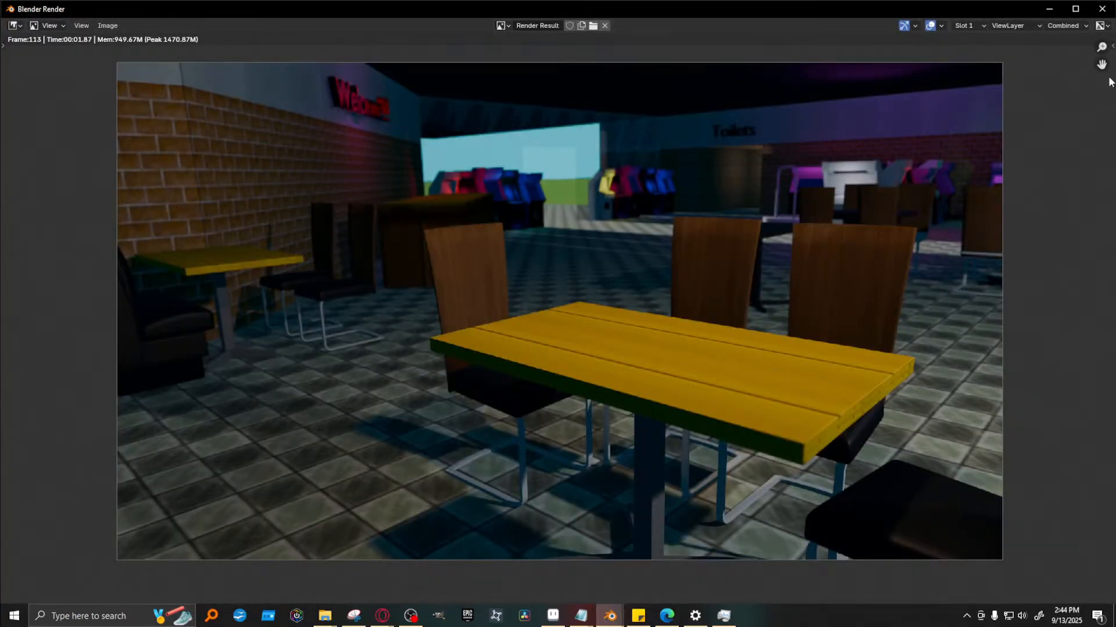
left_click(1049, 9)
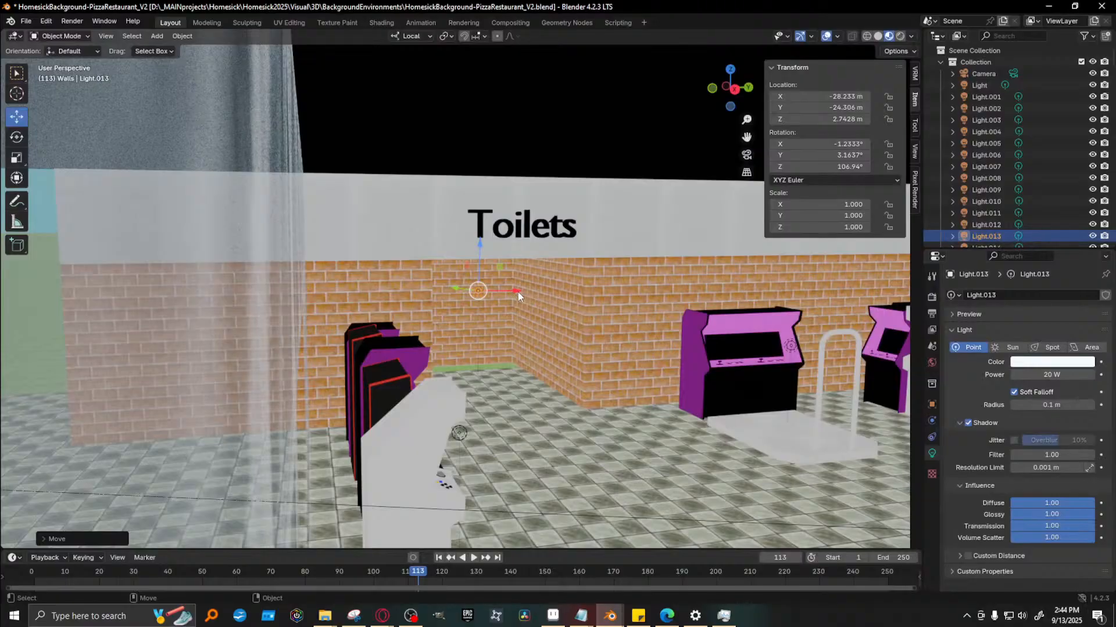
left_click_drag(518, 292, 494, 296)
key("F12")
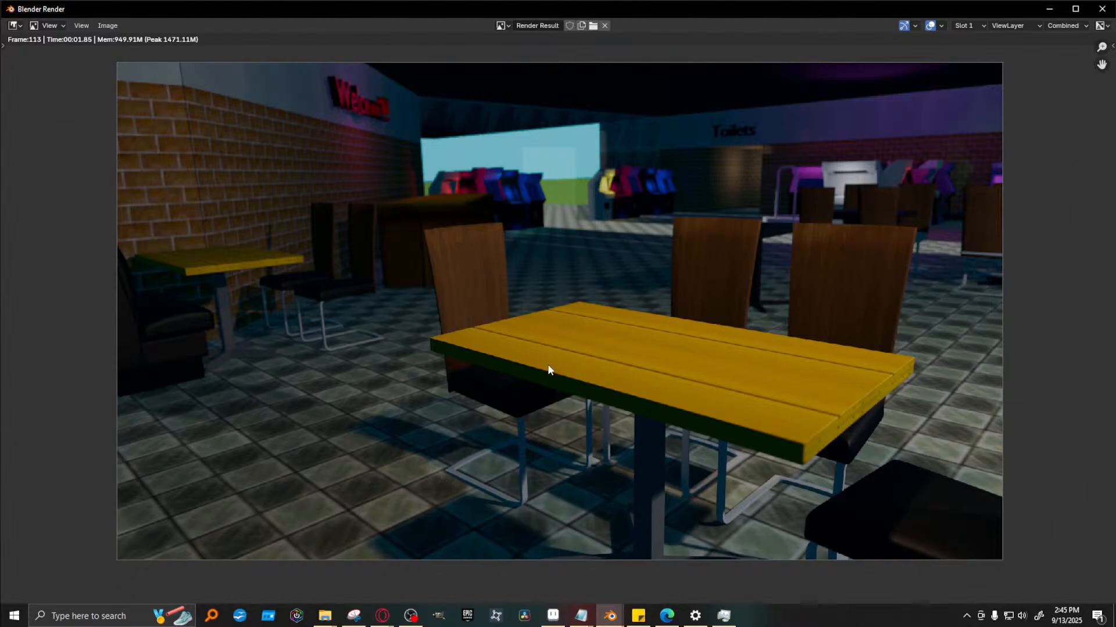
Compare the render with the reference capture in Snipping Tool, and return to the scene in Blender
left_click(352, 616)
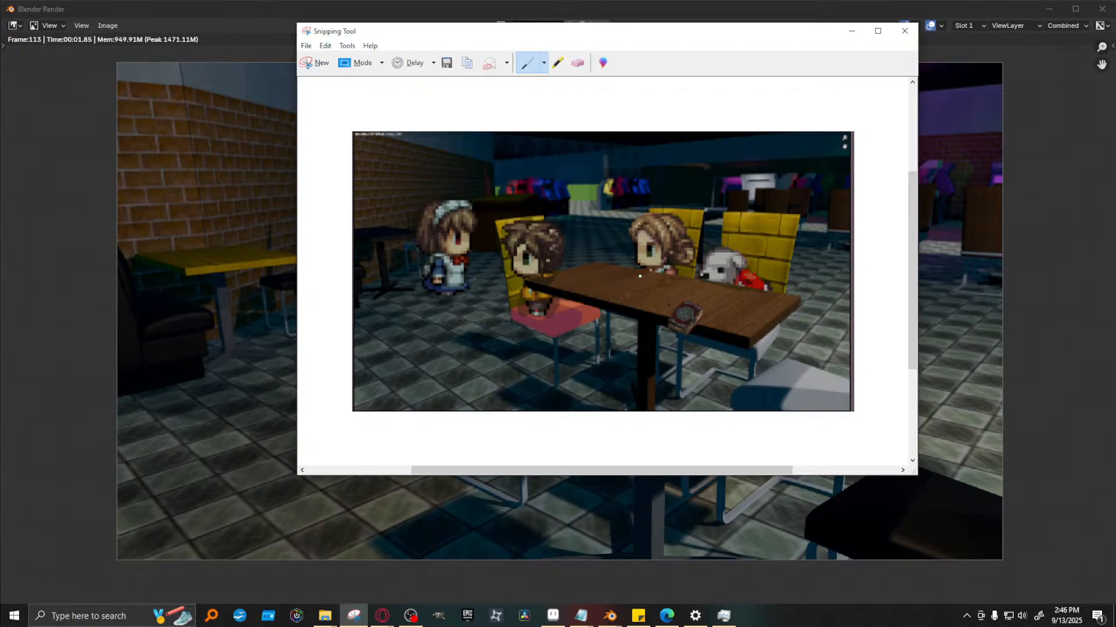
left_click(1010, 3)
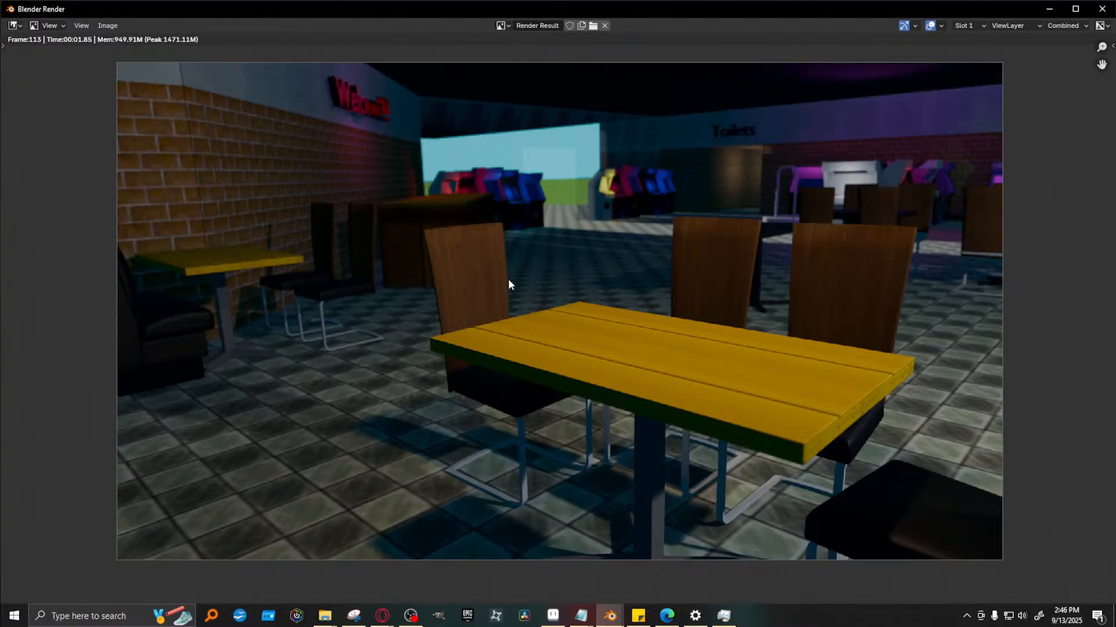
left_click(1049, 8)
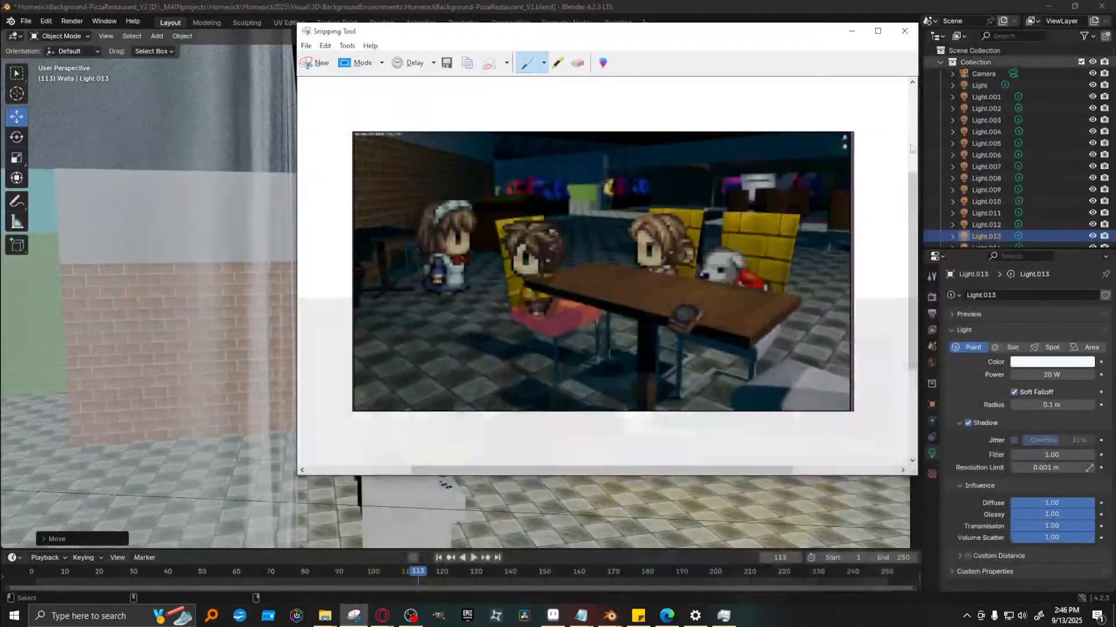
left_click(975, 6)
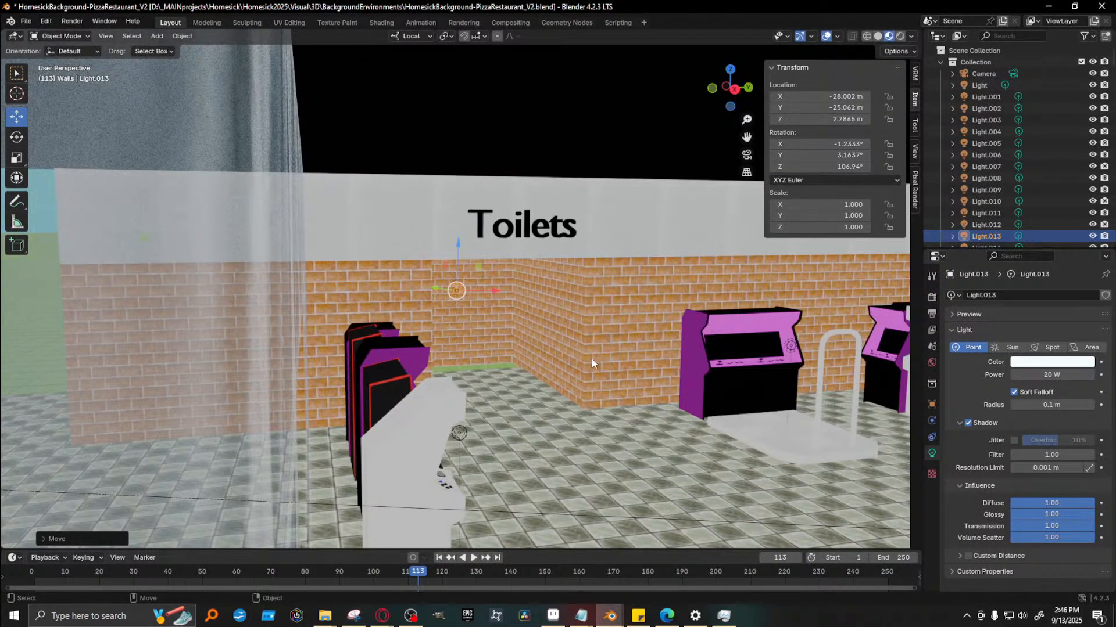
Set the power of the warm point light above the foreground dining table to 250 W and render the frame to check it
middle_click_drag(592, 364, 555, 384)
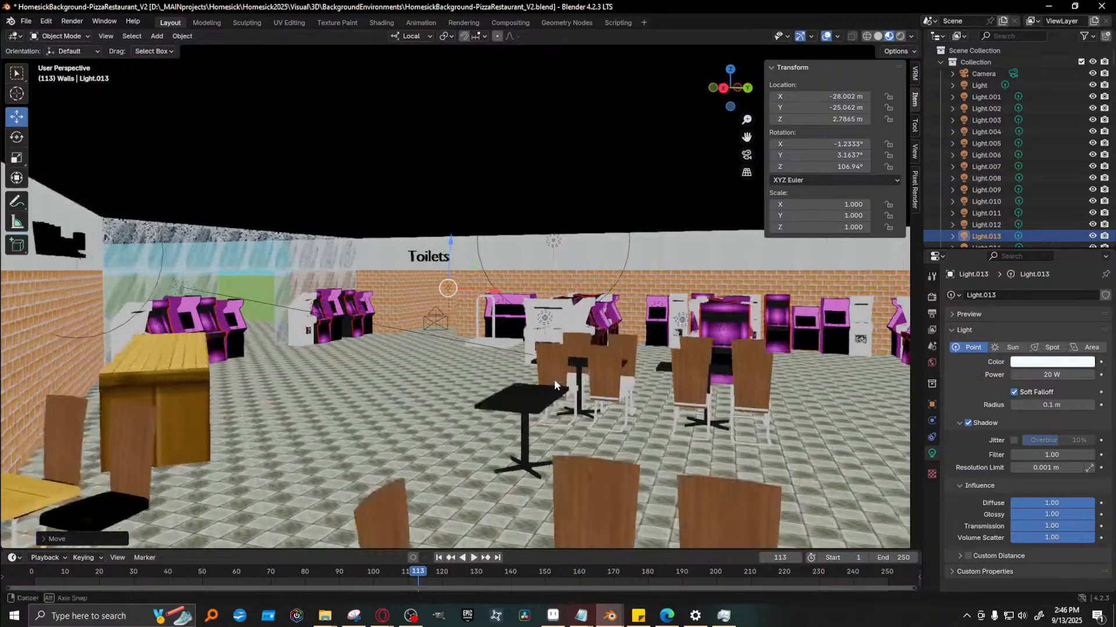
scroll(554, 381, "down", 2)
middle_click_drag(450, 382, 500, 406, "shift")
left_click(552, 276)
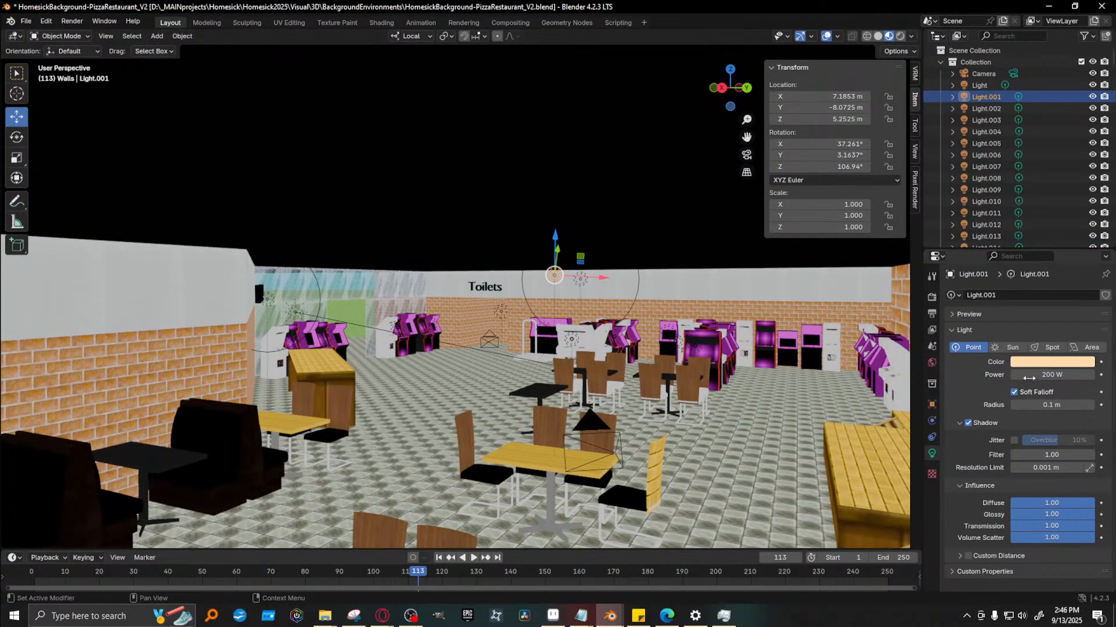
left_click(1029, 379)
left_click(1020, 375)
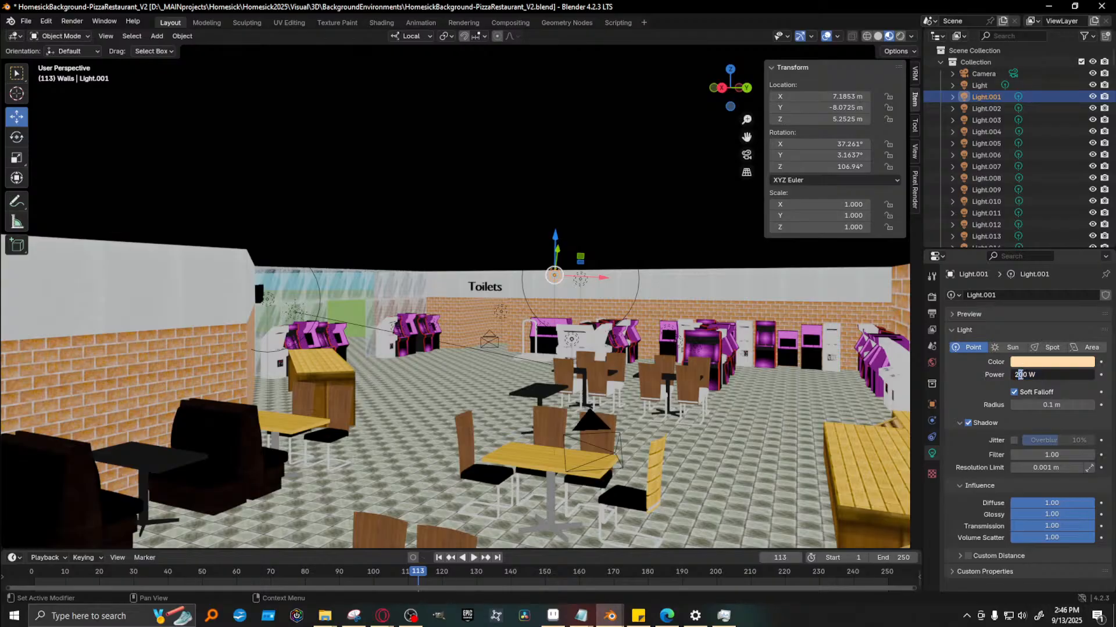
type("5")
key("Return")
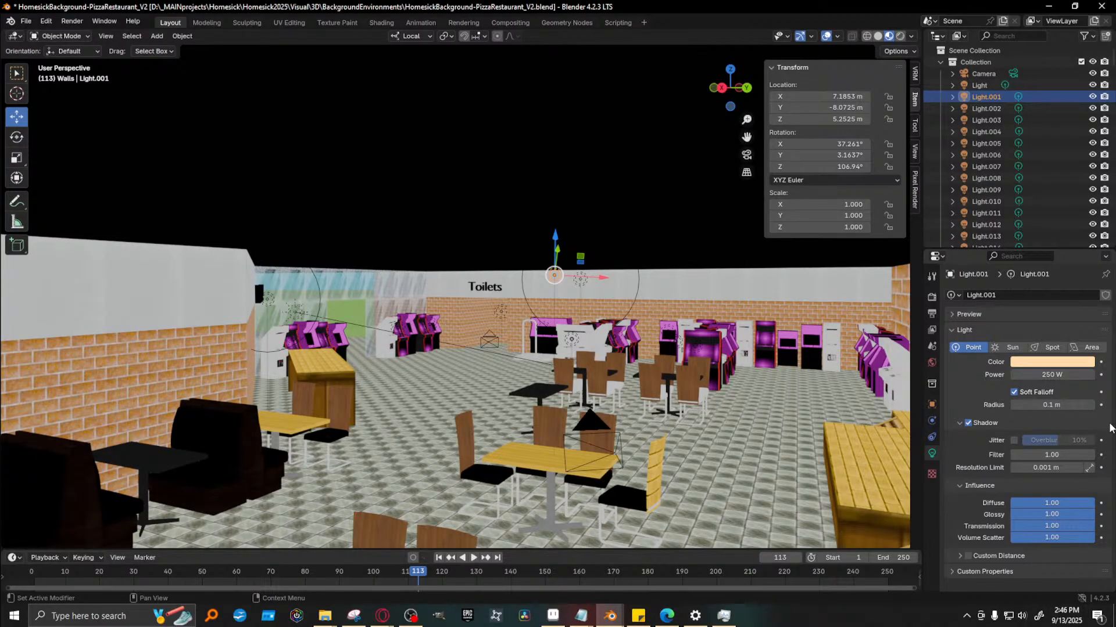
key("F12")
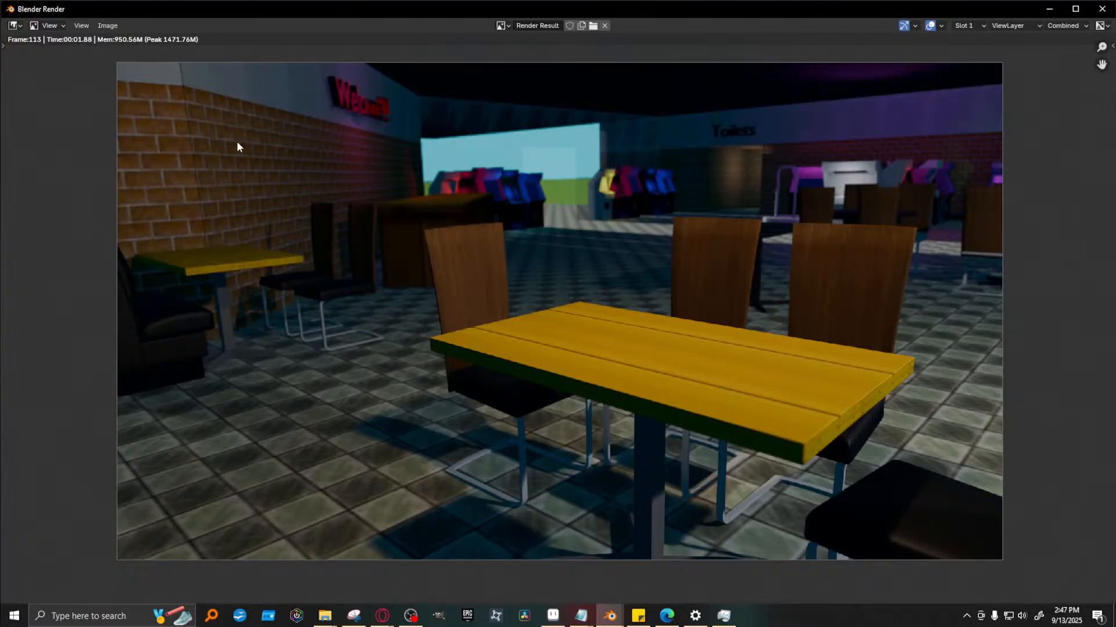
left_click(1102, 9)
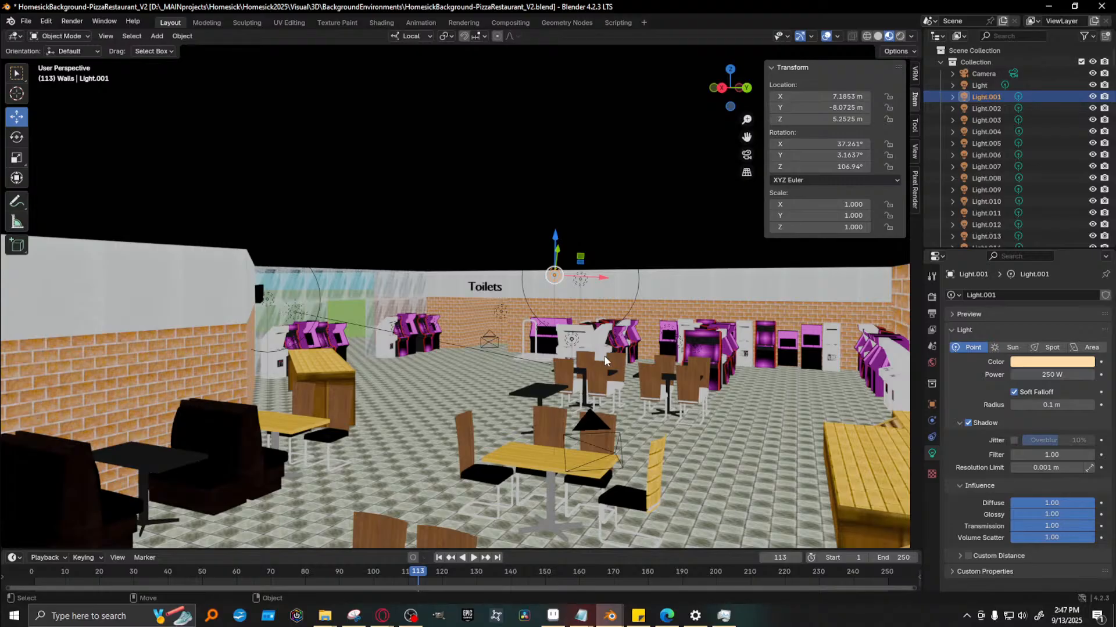
Rotate the warm light above the foreground table to an X rotation of about 2.6°, and return to the Move tool
middle_click_drag(604, 357, 601, 356)
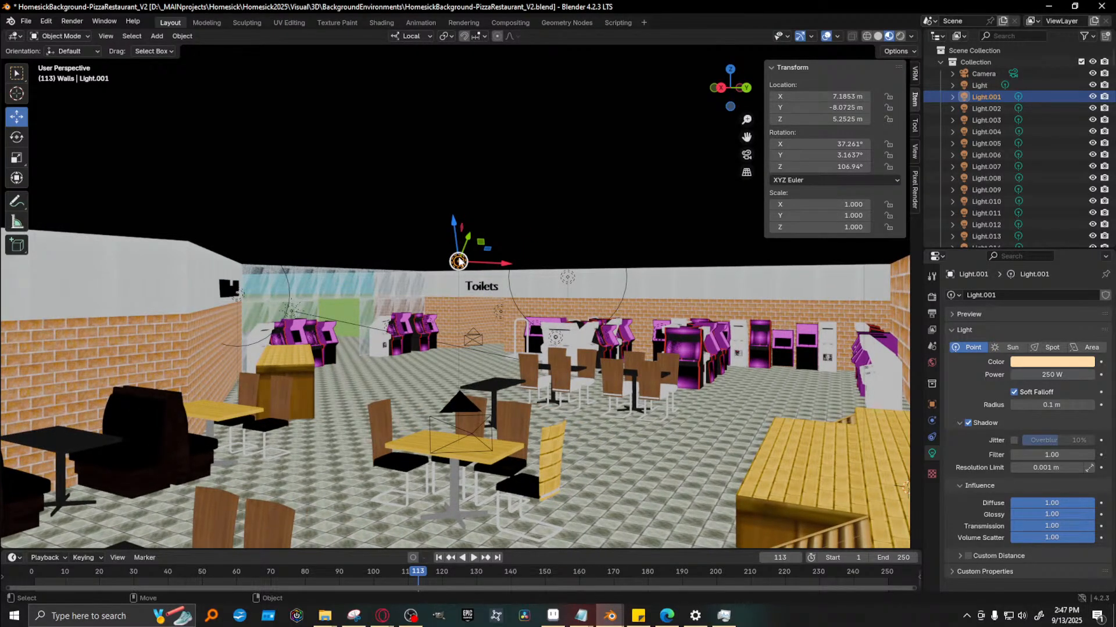
mouse_move(458, 261)
middle_mouse_down()
mouse_move(458, 306)
mouse_move(463, 261)
middle_mouse_up()
key("shift+space")
key("r")
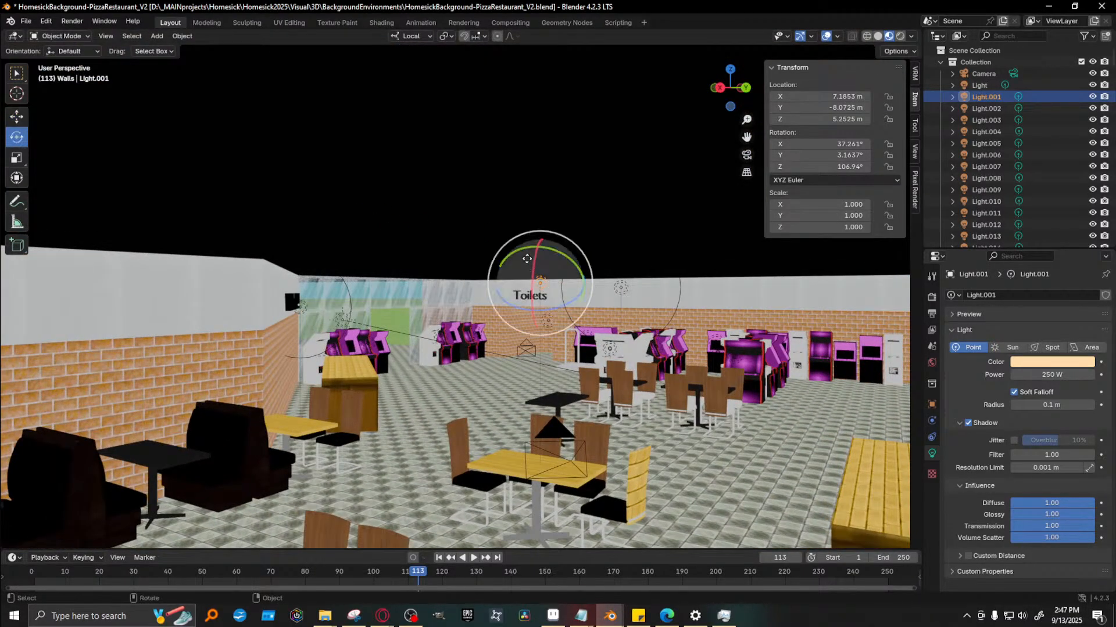
left_click_drag(527, 259, 541, 286)
key("shift+space")
key("g")
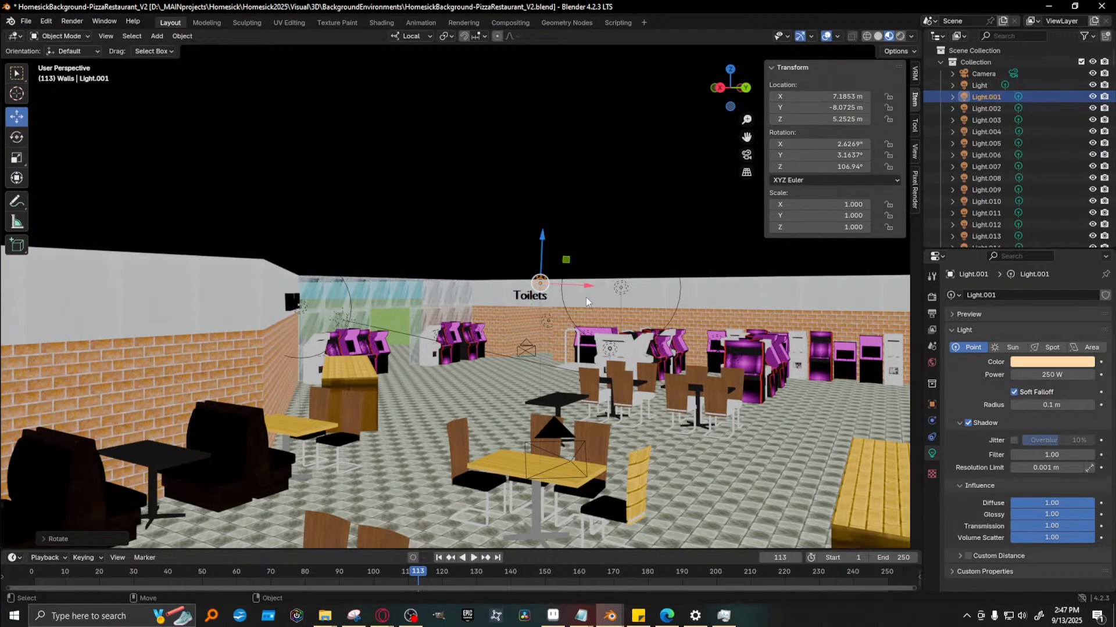
Duplicate the warm light and move the copy near the wall above the booth tables, at about X 7.63 m, Y -15.62 m, Z 5.35 m
key("shift+d")
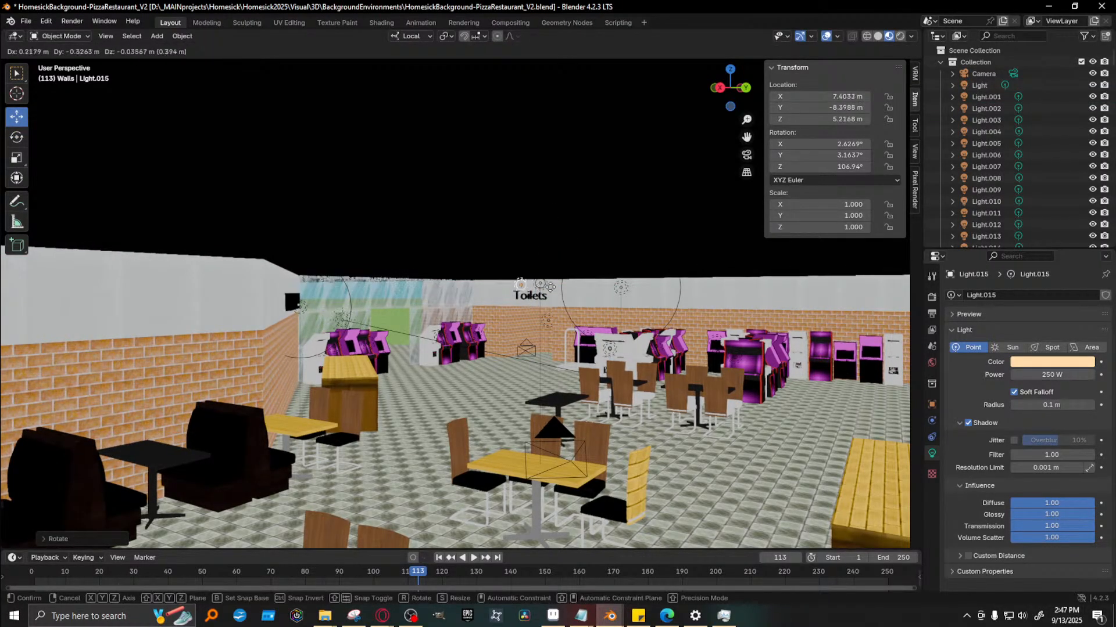
left_click(371, 294)
middle_click_drag(518, 349, 441, 327)
scroll(494, 347, "up", 2)
scroll(441, 326, "down", 2)
left_click_drag(411, 251, 660, 258)
left_click_drag(675, 301, 626, 298, "alt")
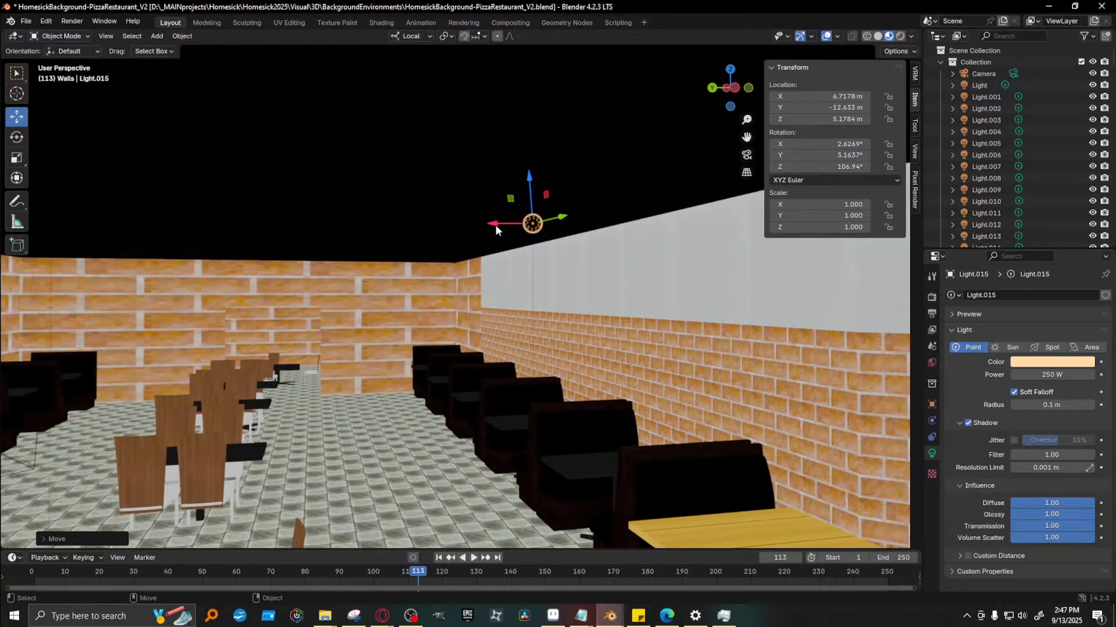
left_click_drag(496, 225, 701, 226)
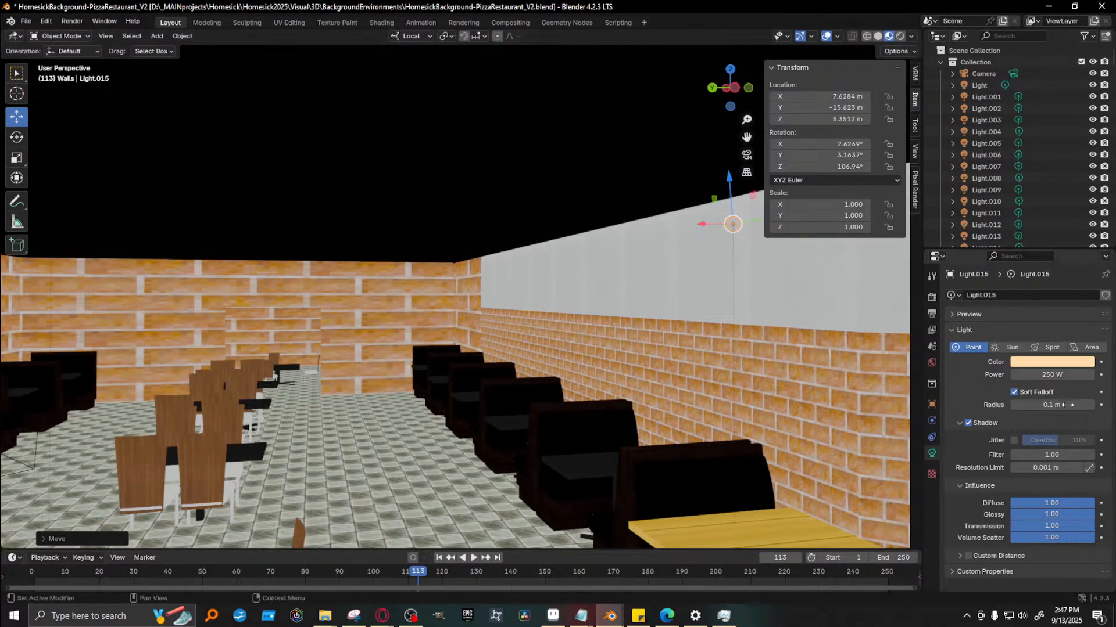
Set the duplicated wall light's power to 100 W and render the frame to check it
left_click(1016, 374)
left_click_drag(1024, 375, 968, 368)
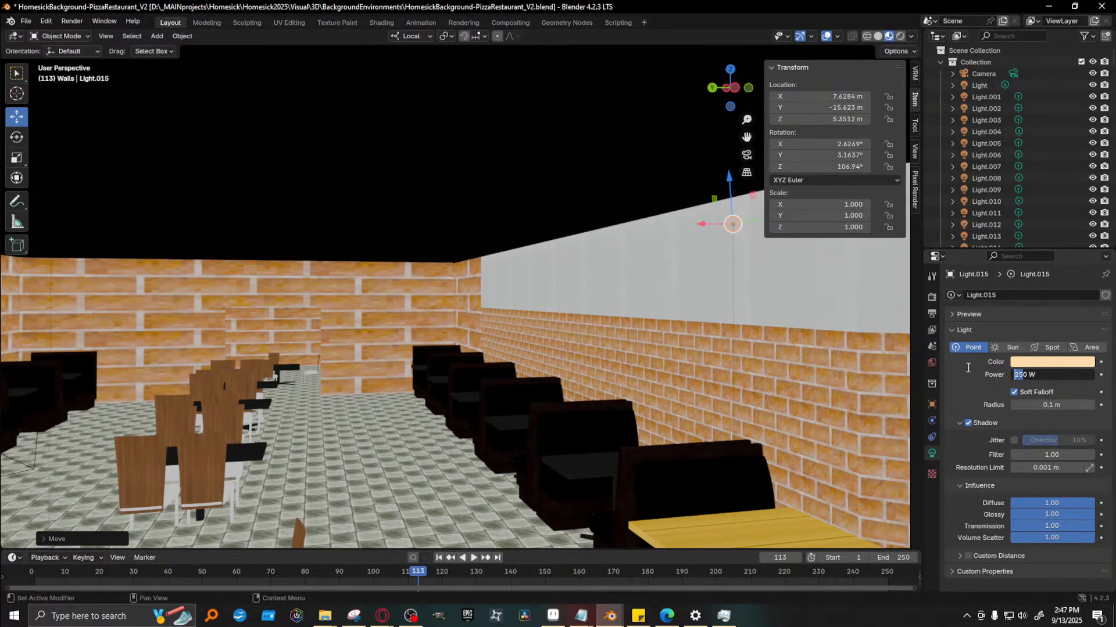
type("10")
key("Return")
scroll(611, 327, "down", 2)
key("F12")
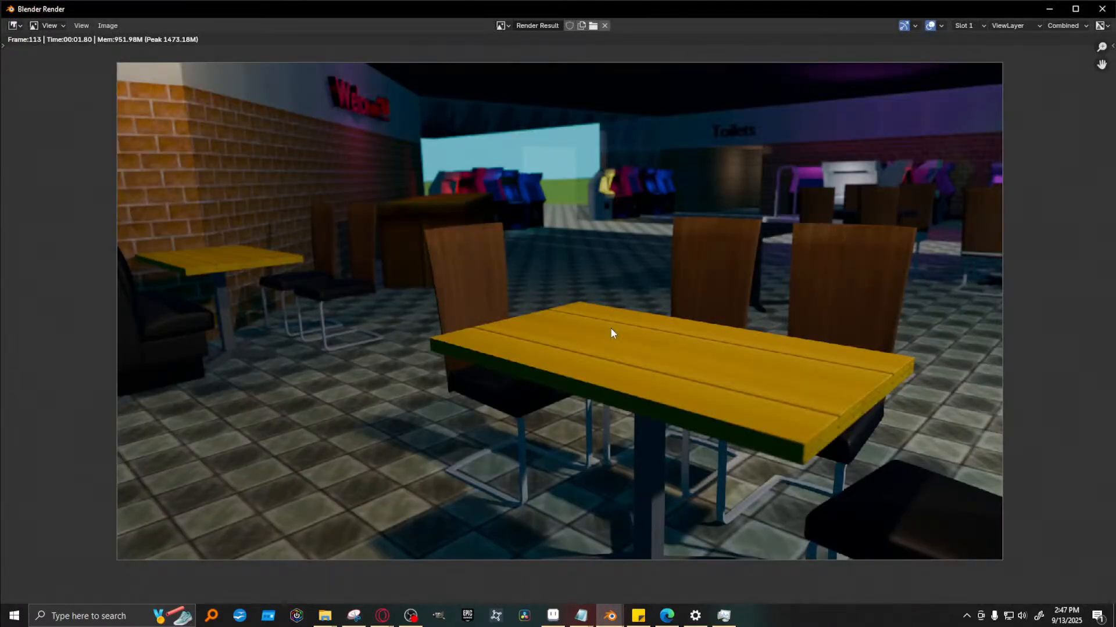
left_click(1102, 9)
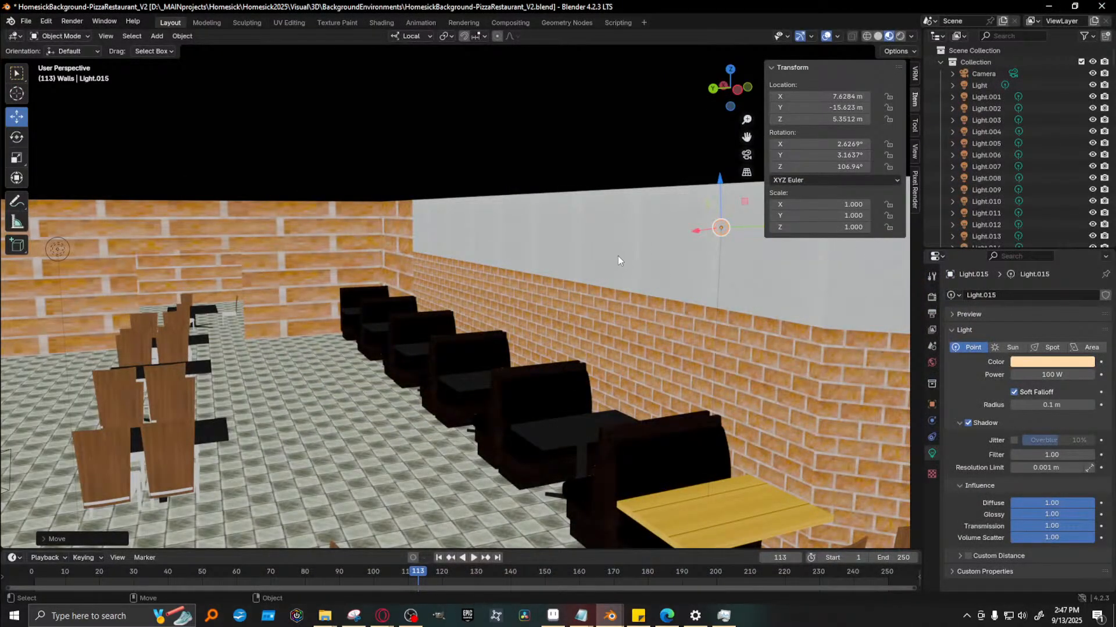
Move the duplicated light along its local Y axis to about X 7.20 m, Y -15.75 m, set its power to 50 W and render
middle_click_drag(619, 260, 601, 201)
left_click_drag(626, 229, 646, 239)
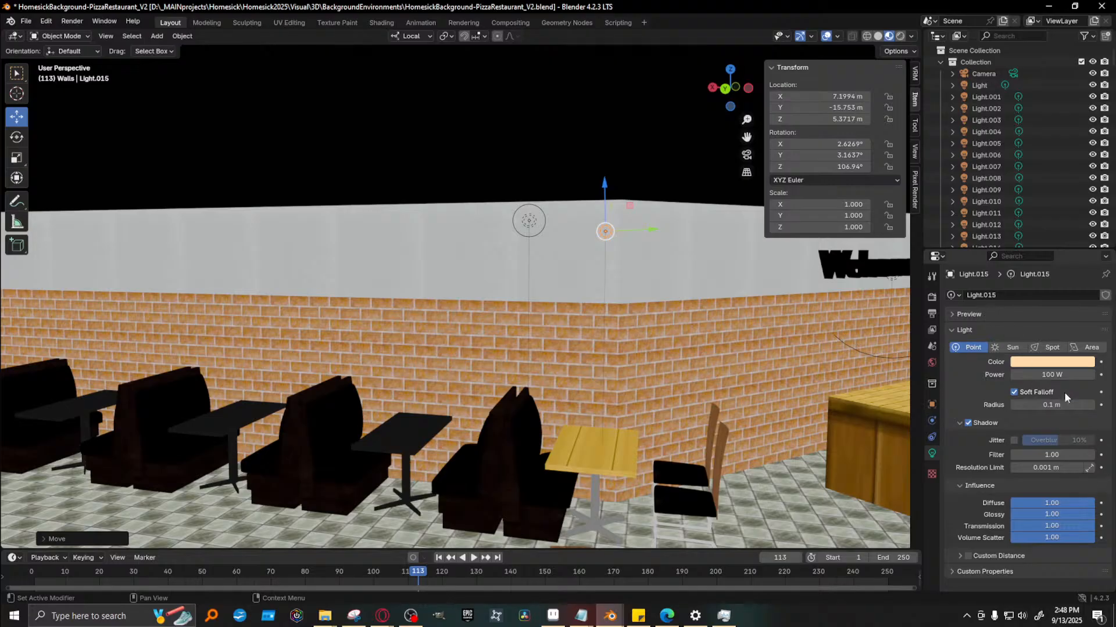
left_click(1048, 376)
left_click_drag(1023, 374, 989, 376)
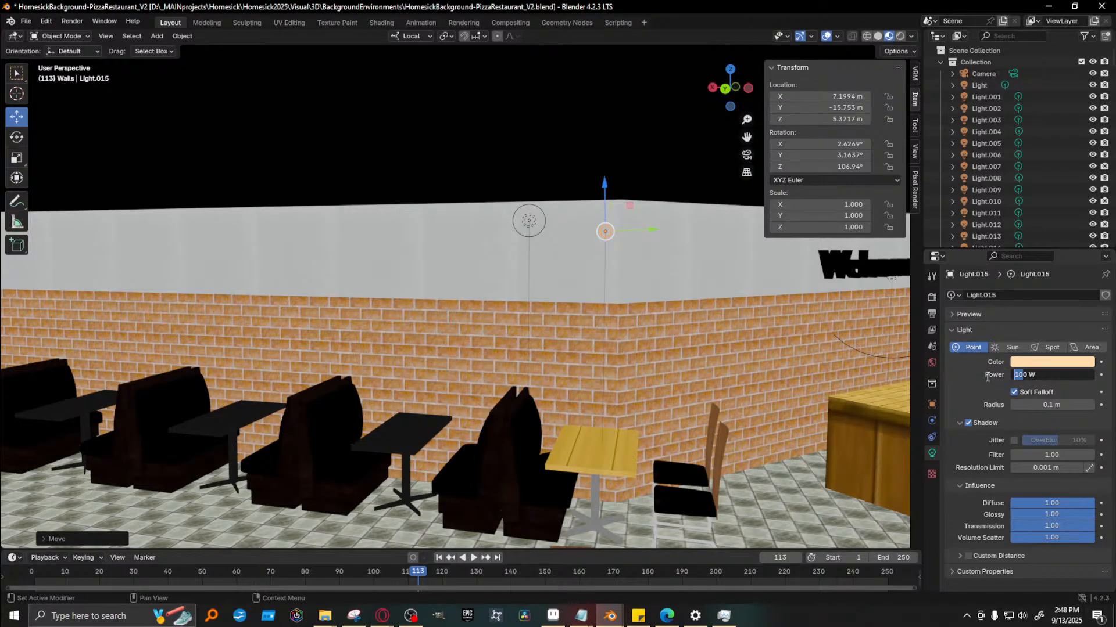
type("5")
key("Return")
key("F12")
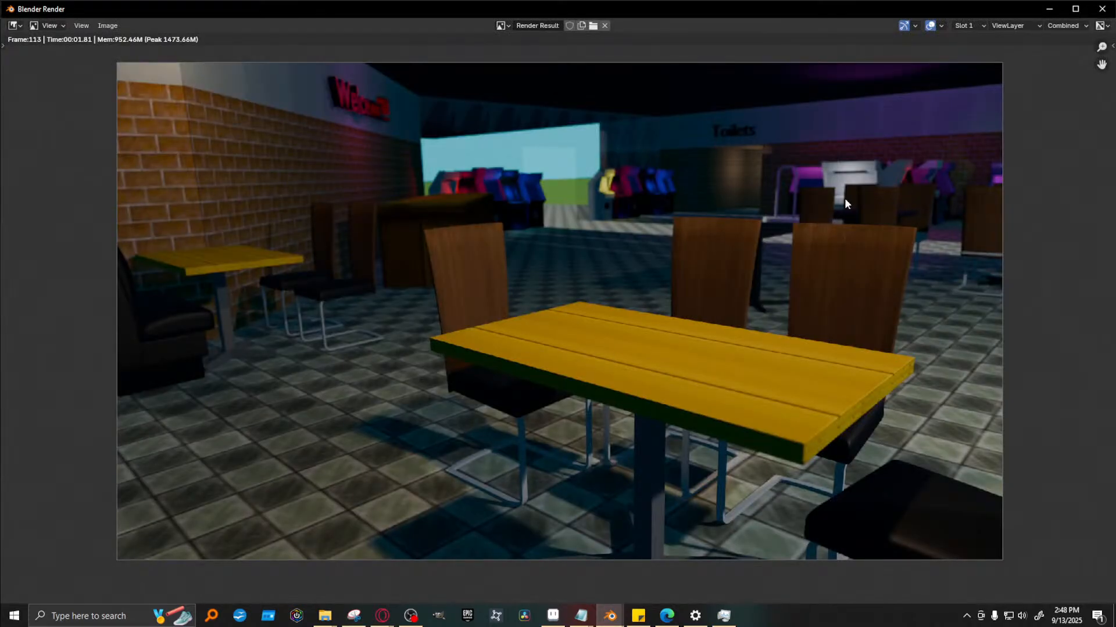
left_click(1050, 9)
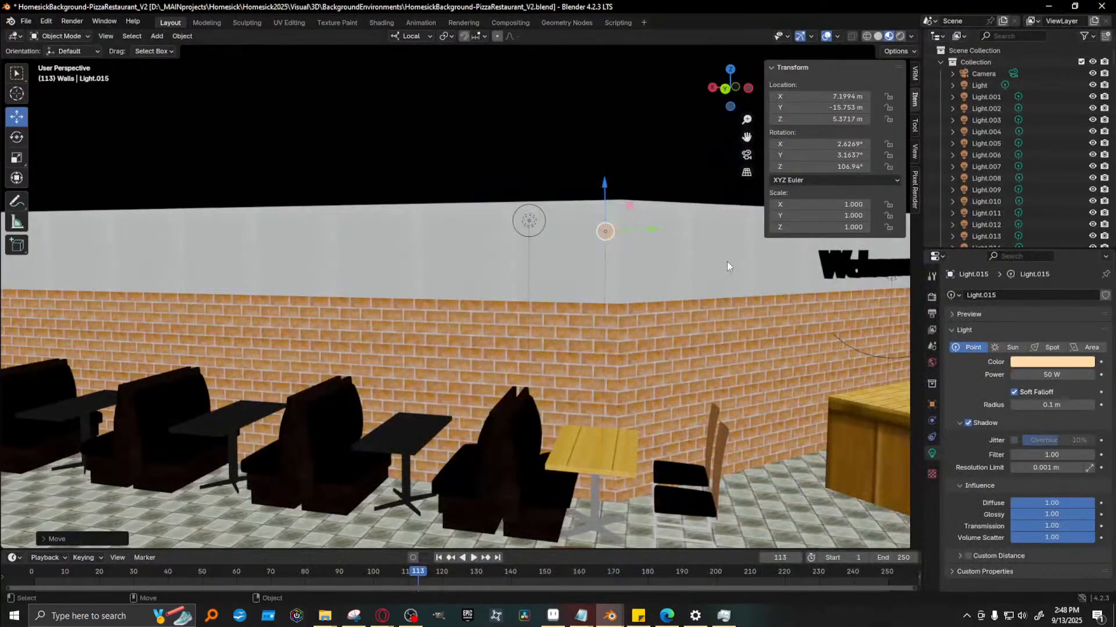
Change the light at the wall corner to a Spot light and render the frame to check it
left_click(1048, 347)
key("F12")
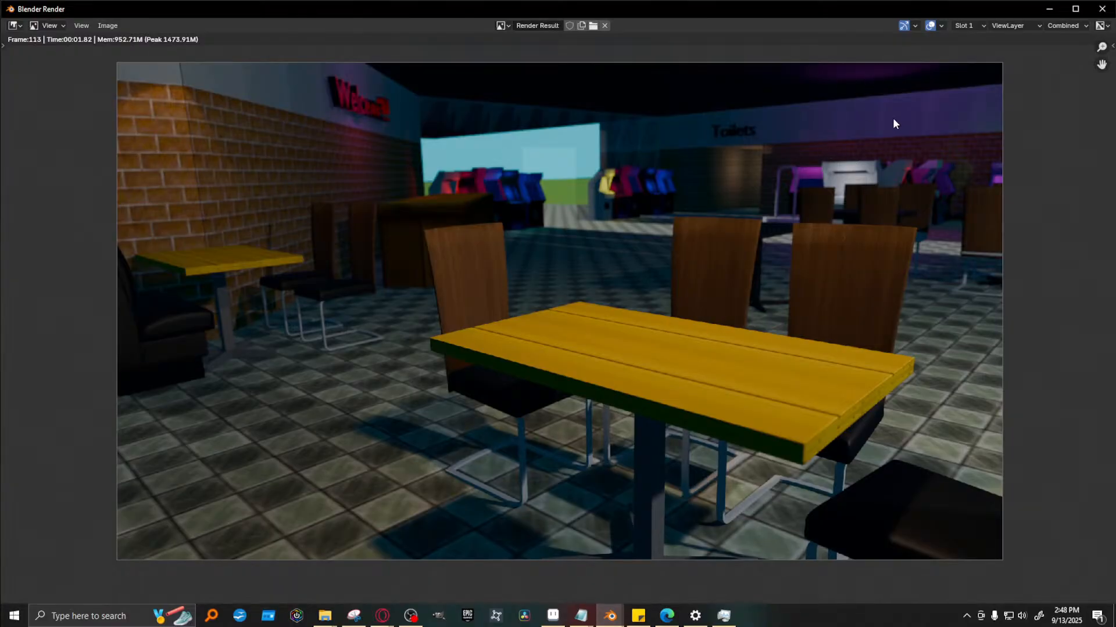
left_click(1049, 10)
Lower the spot light along its local Z axis to about Z 4.36 m and render the frame again
left_click_drag(604, 193, 602, 243)
key("F12")
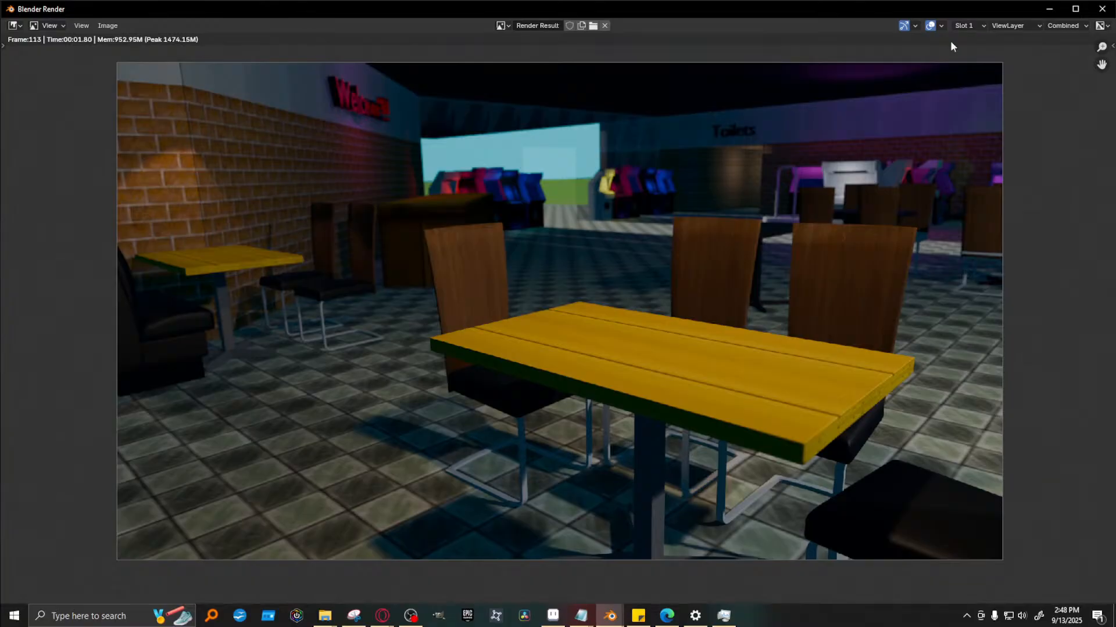
left_click(1047, 10)
Set the power of the spot light above the corner table to 20 W
left_click(1050, 374)
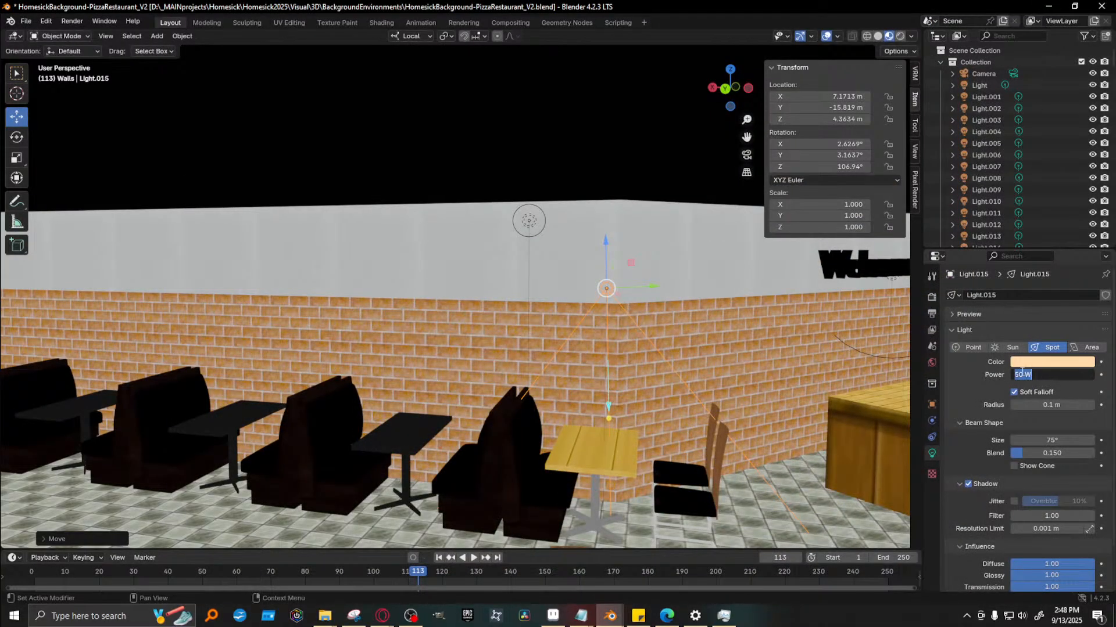
left_click_drag(1019, 373, 1012, 373)
type("2")
key("Return")
middle_click_drag(476, 260, 449, 260)
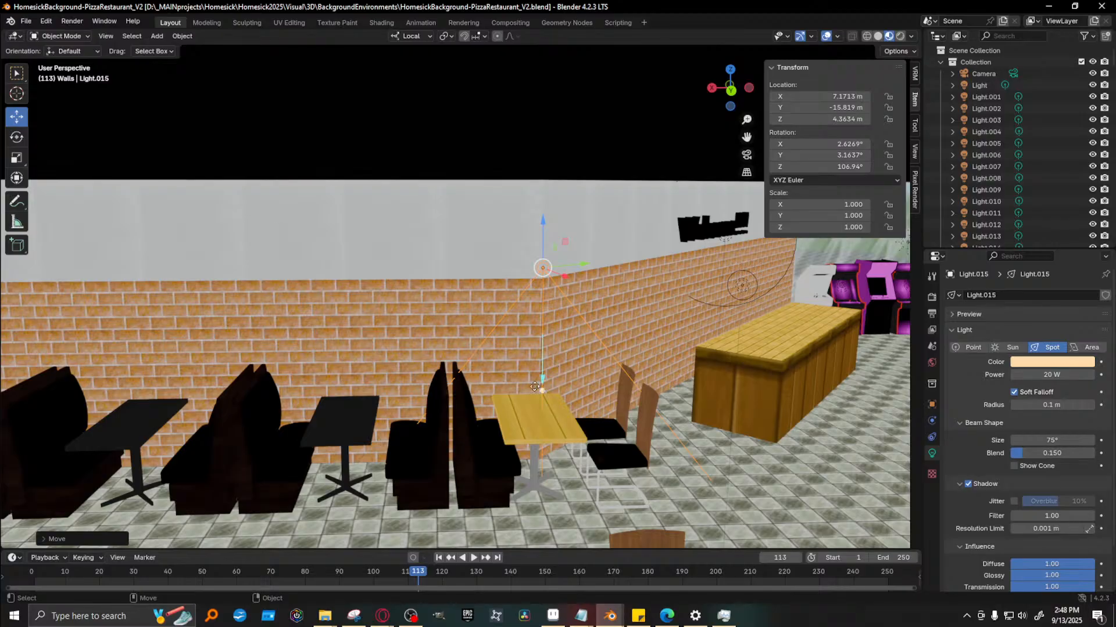
Render frame 113 and save the rendered image in PNG format as Background_Pizza1.png
key("F12")
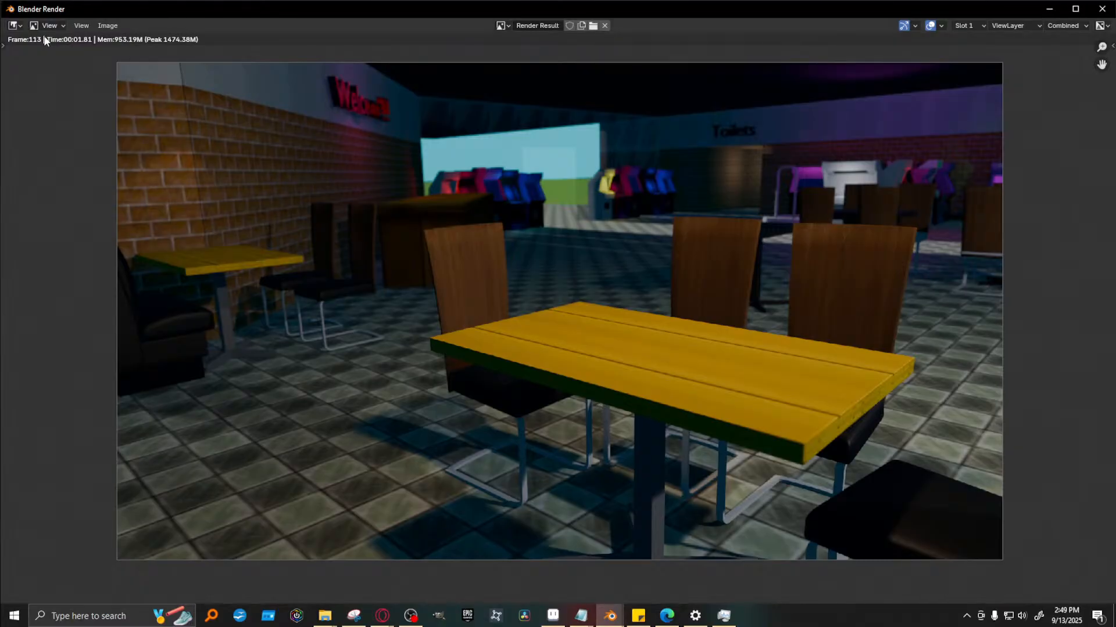
left_click(109, 26)
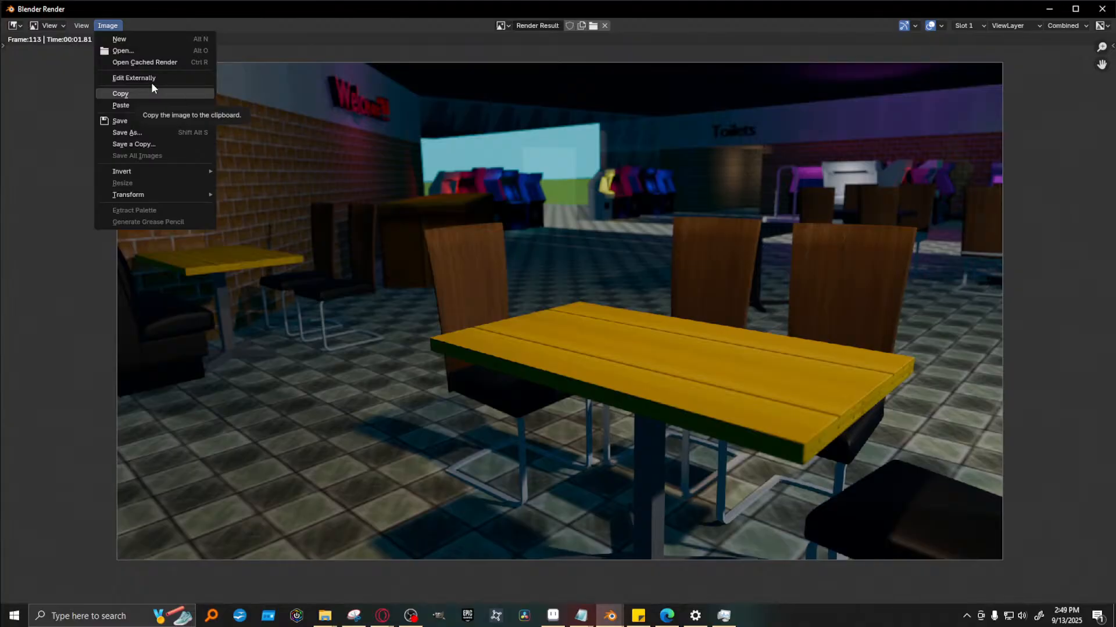
mouse_move(138, 195)
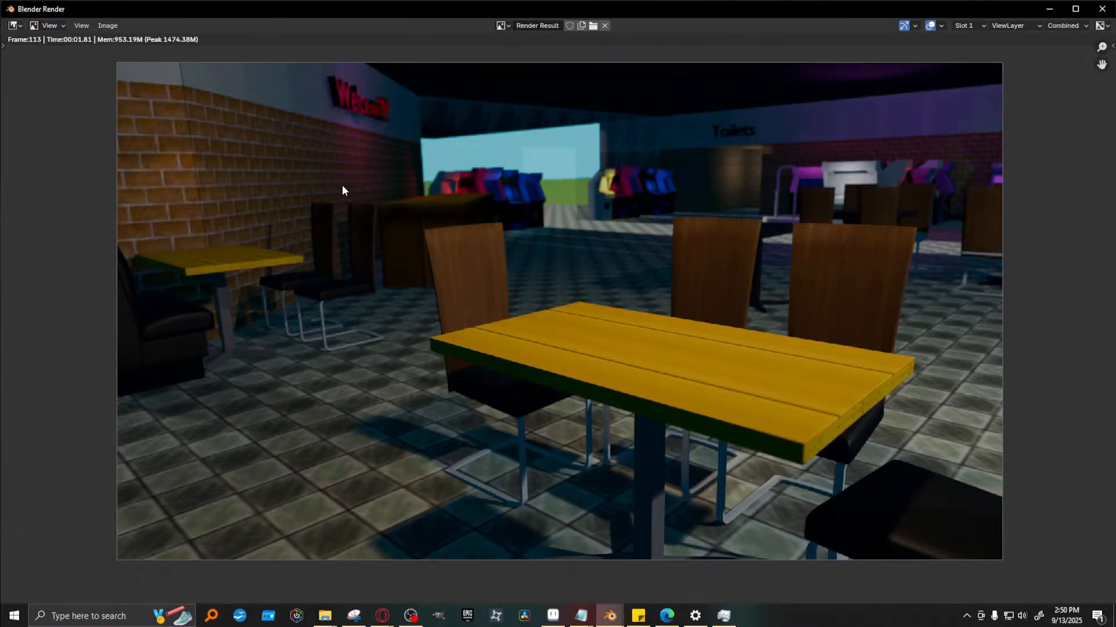
left_click(111, 26)
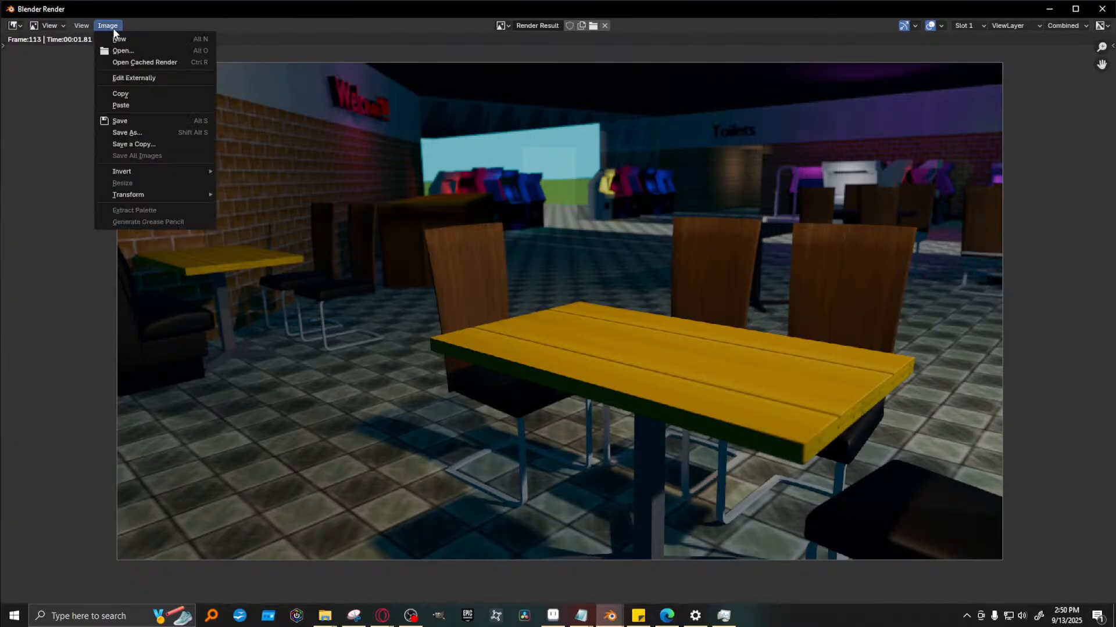
left_click(161, 134)
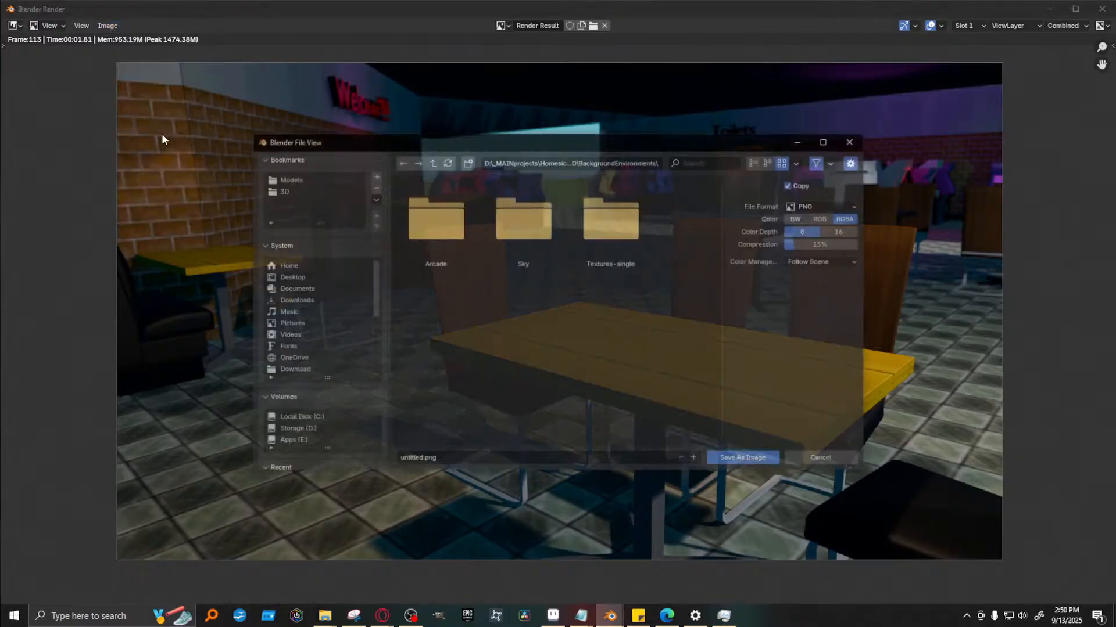
key("Escape")
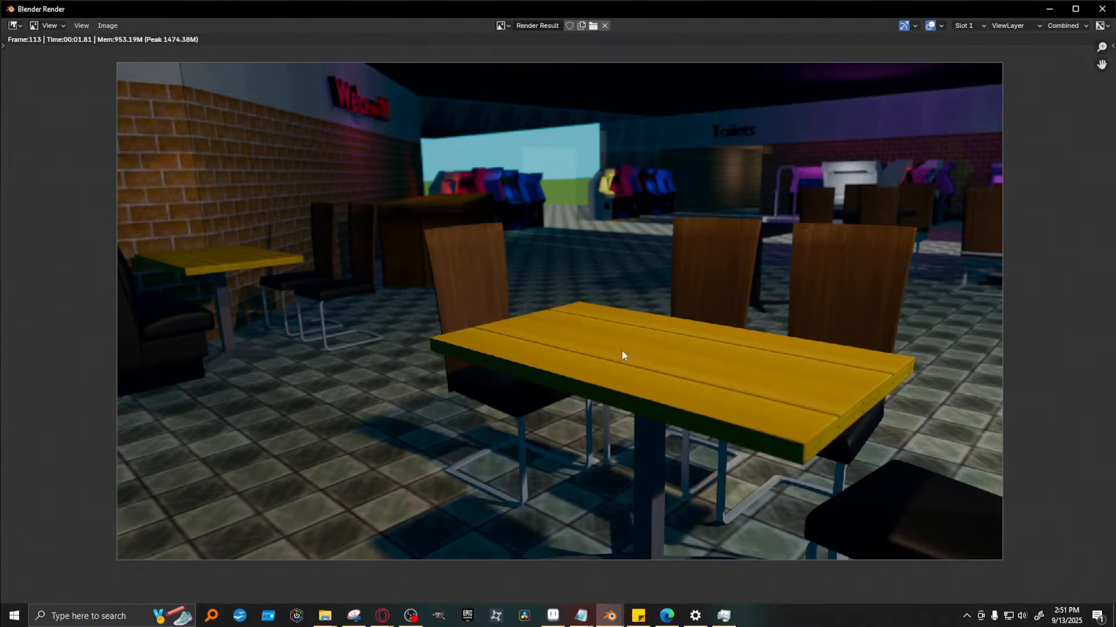
Minimize the render window and switch to Aseprite with the hiroHairFlipNew sprite showing
left_click(1049, 9)
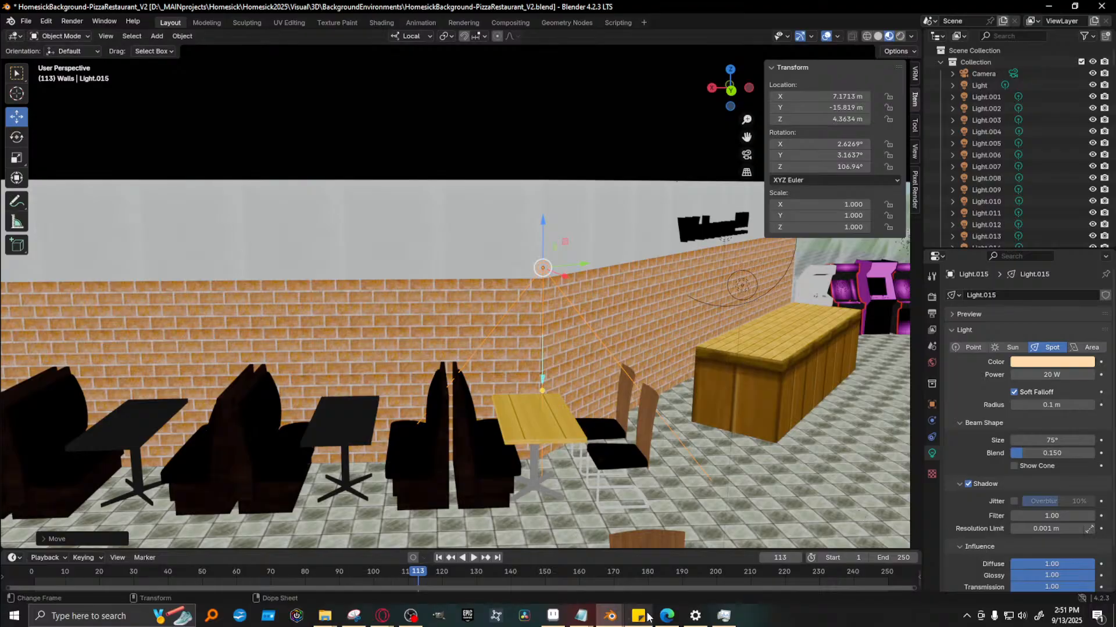
mouse_move(554, 614)
left_click(555, 570)
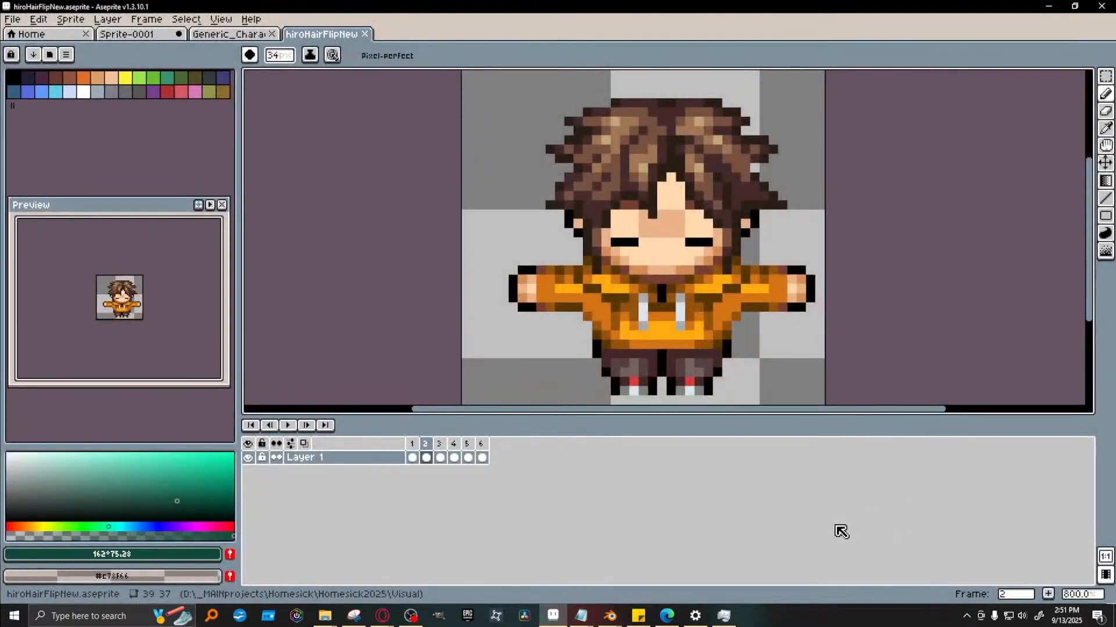
left_click(148, 35)
left_click_drag(612, 355, 614, 319)
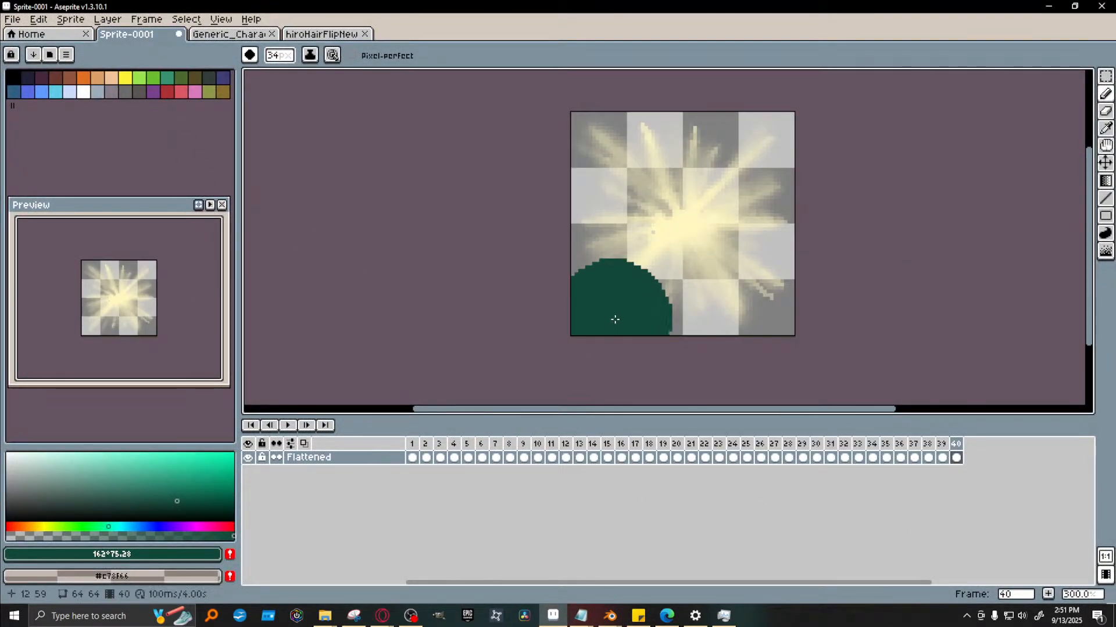
key("ctrl+z")
left_click(240, 37)
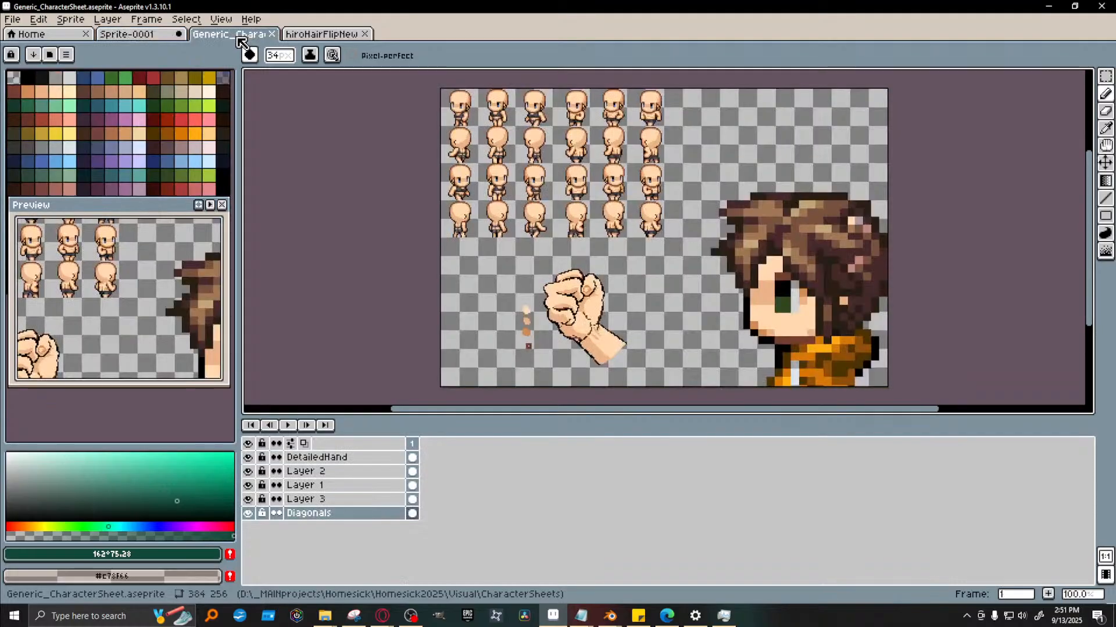
left_click(142, 34)
Open the recent file EP5-02.aseprite and fit its storyboard canvas in view
left_click(16, 21)
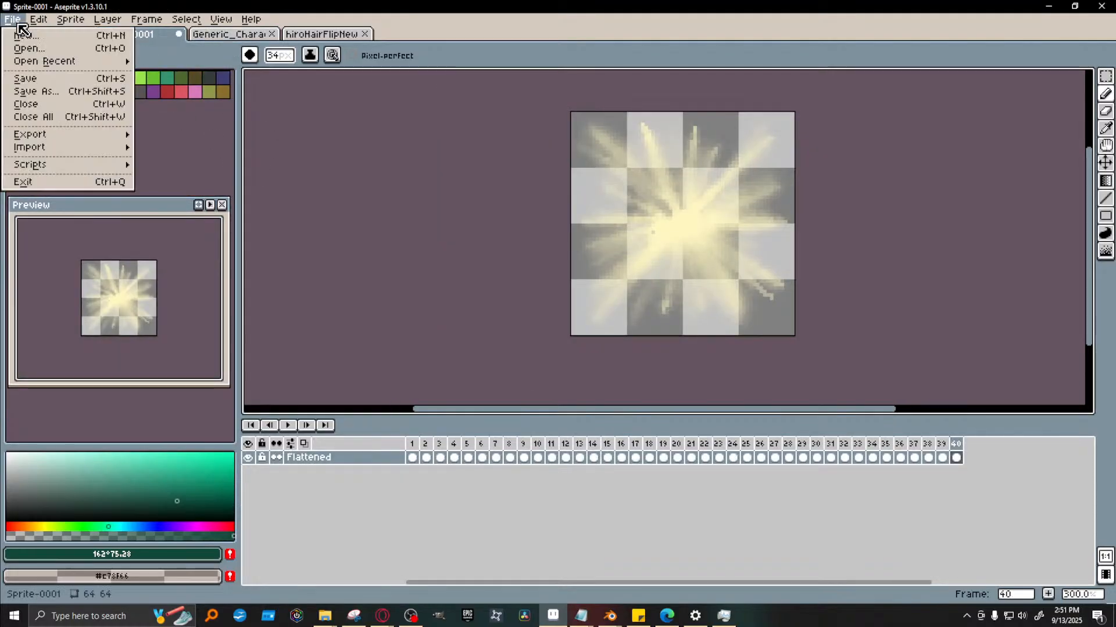
mouse_move(56, 61)
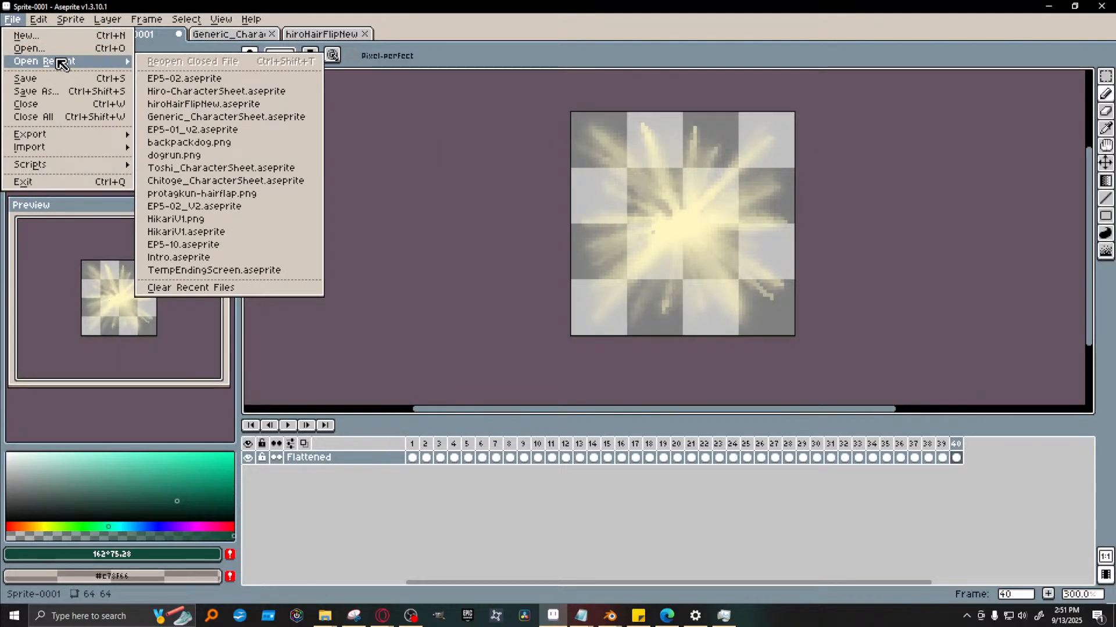
left_click(291, 80)
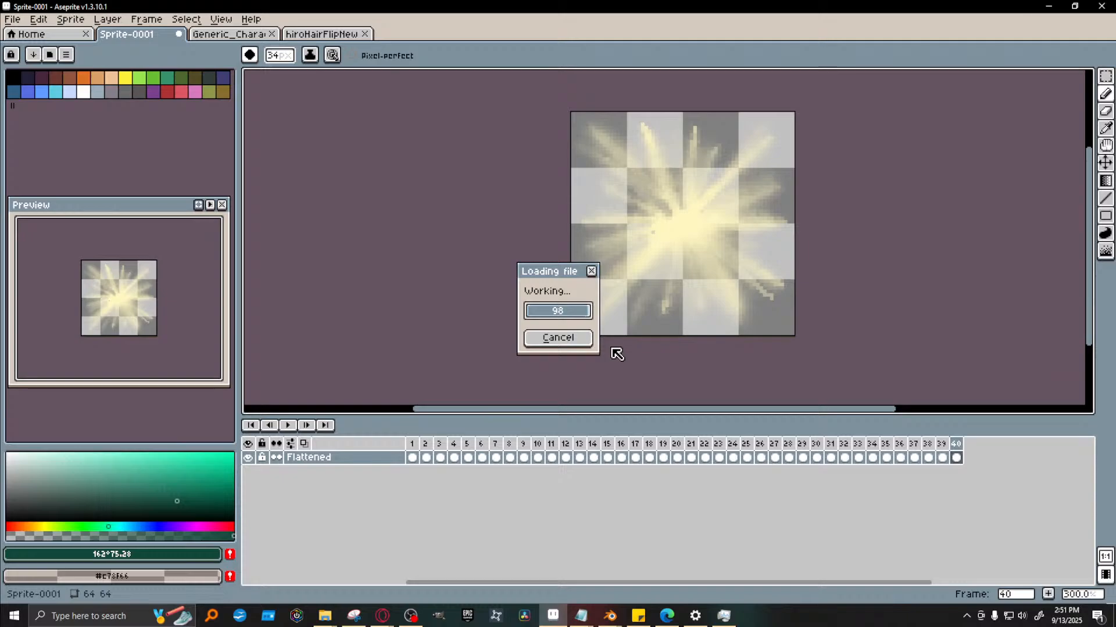
scroll(521, 272, "down", 2)
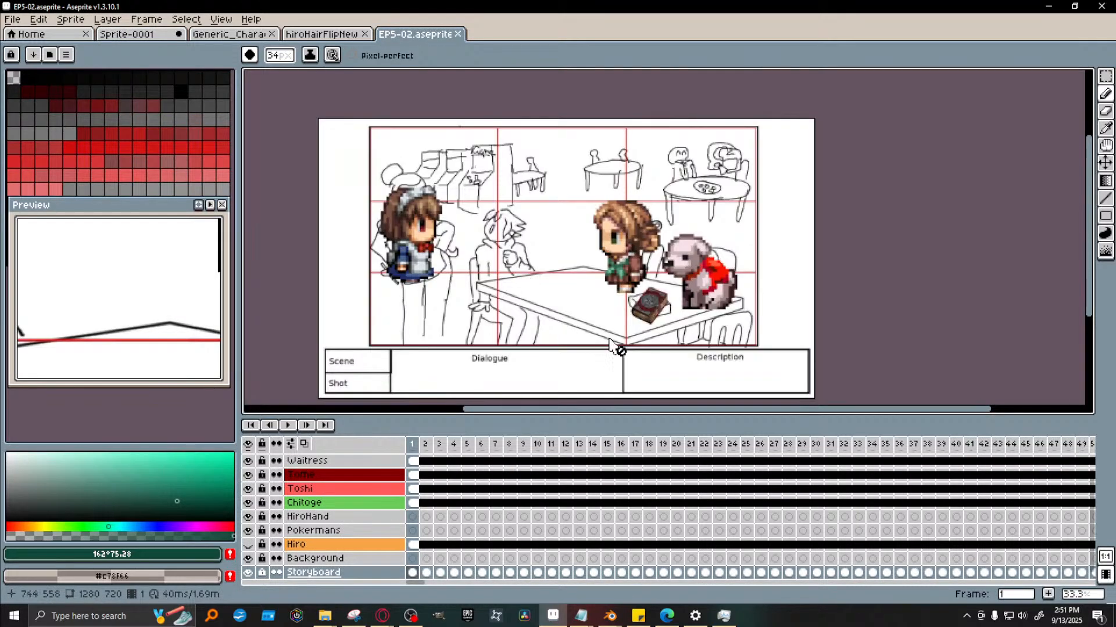
Make the Hiro layer visible, save the file and select the Background layer's cel in frame 1
left_click(248, 544)
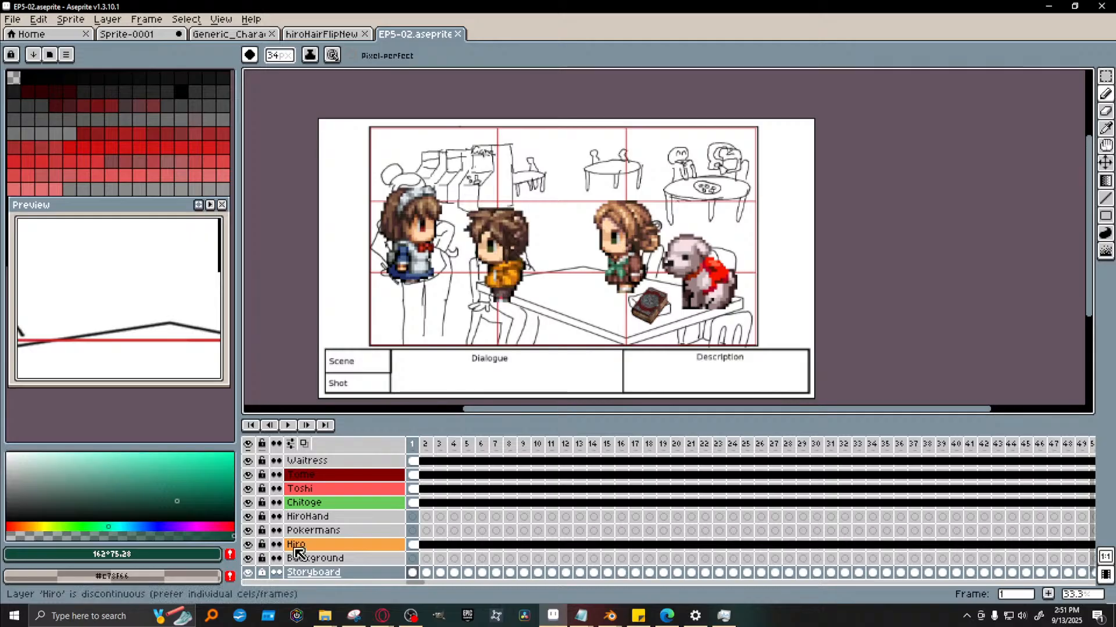
key("ctrl+s")
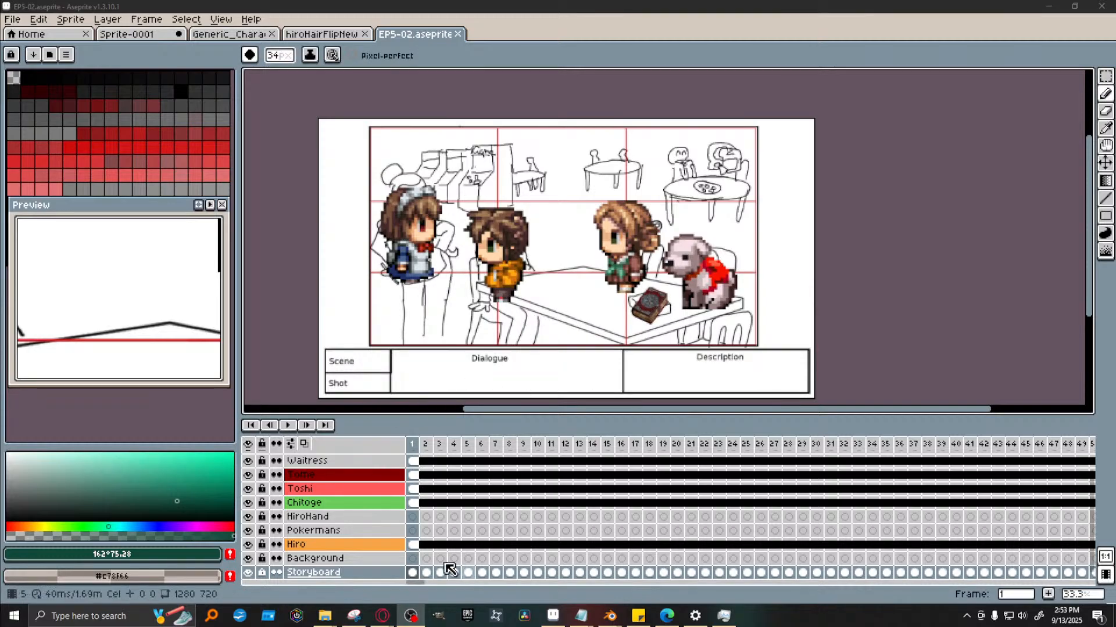
left_click(415, 559)
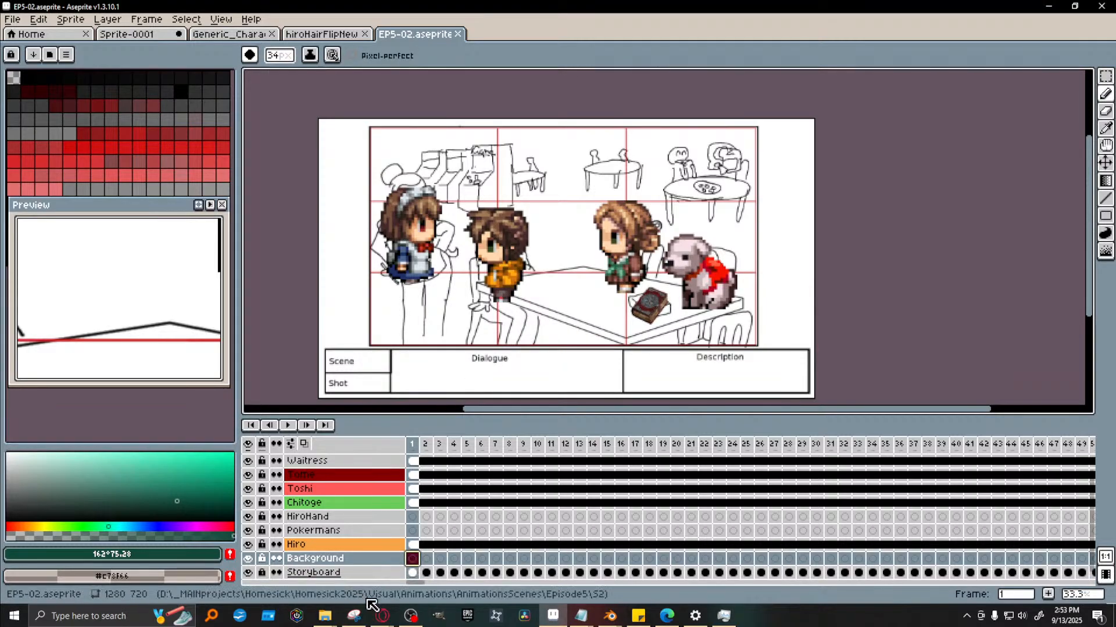
Open the rendered image Background_Pizza1.png and select and copy the whole canvas
mouse_move(328, 614)
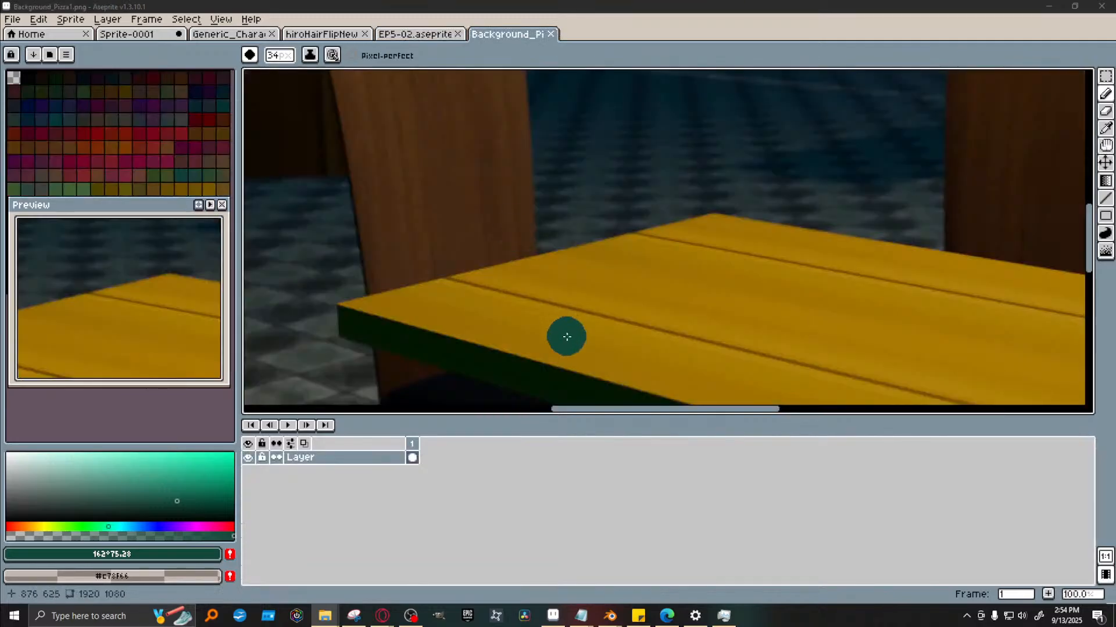
scroll(585, 311, "down", 3)
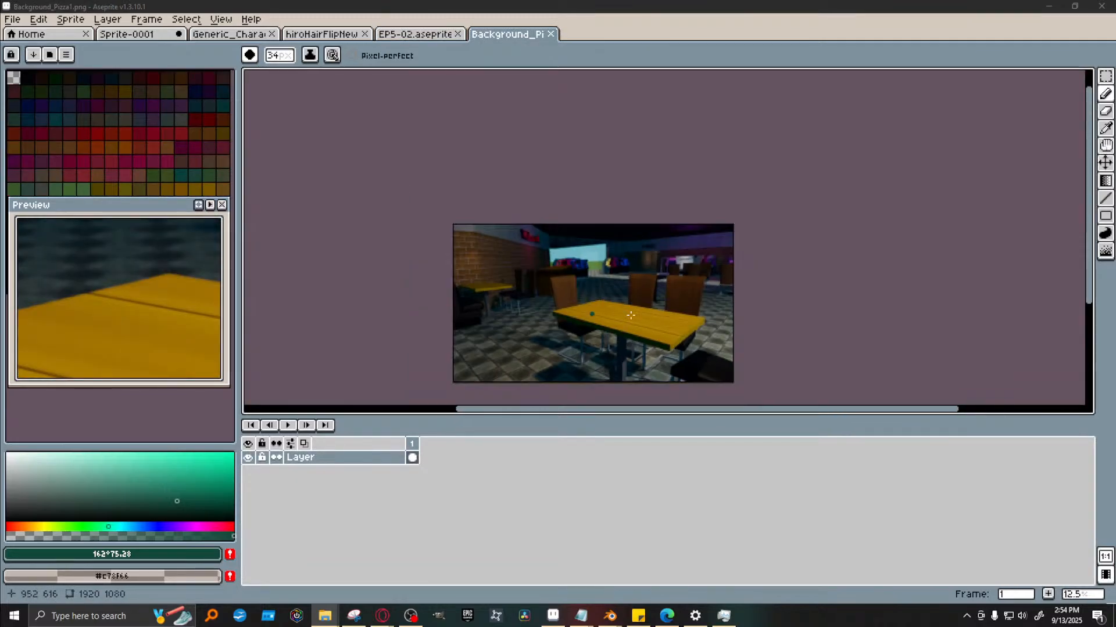
scroll(865, 298, "up", 1)
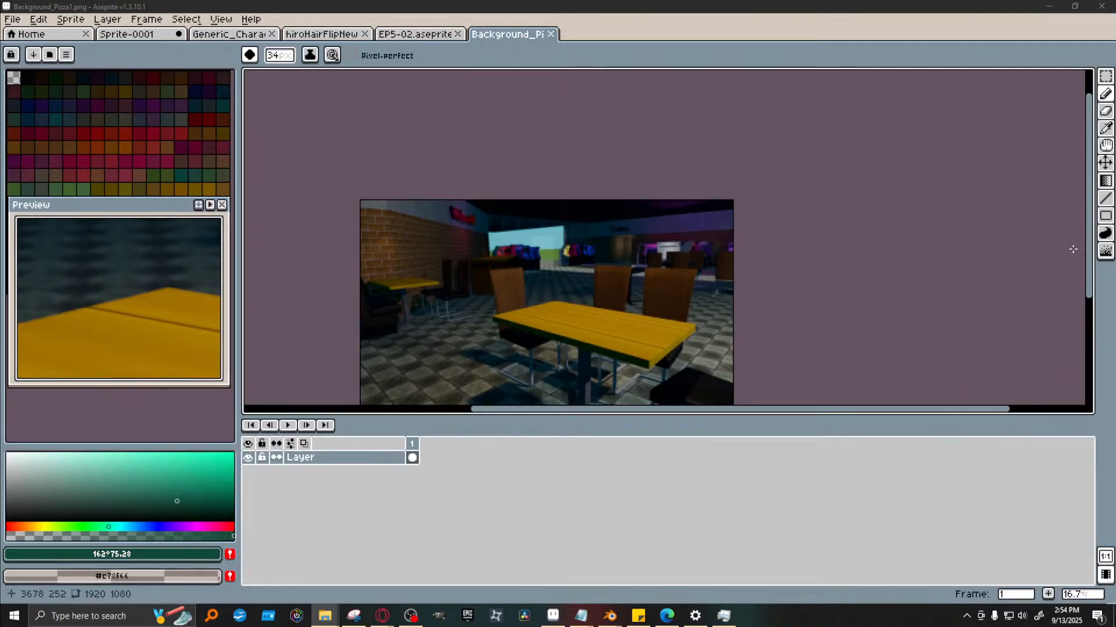
scroll(1090, 249, "down", 1)
left_click(1105, 76)
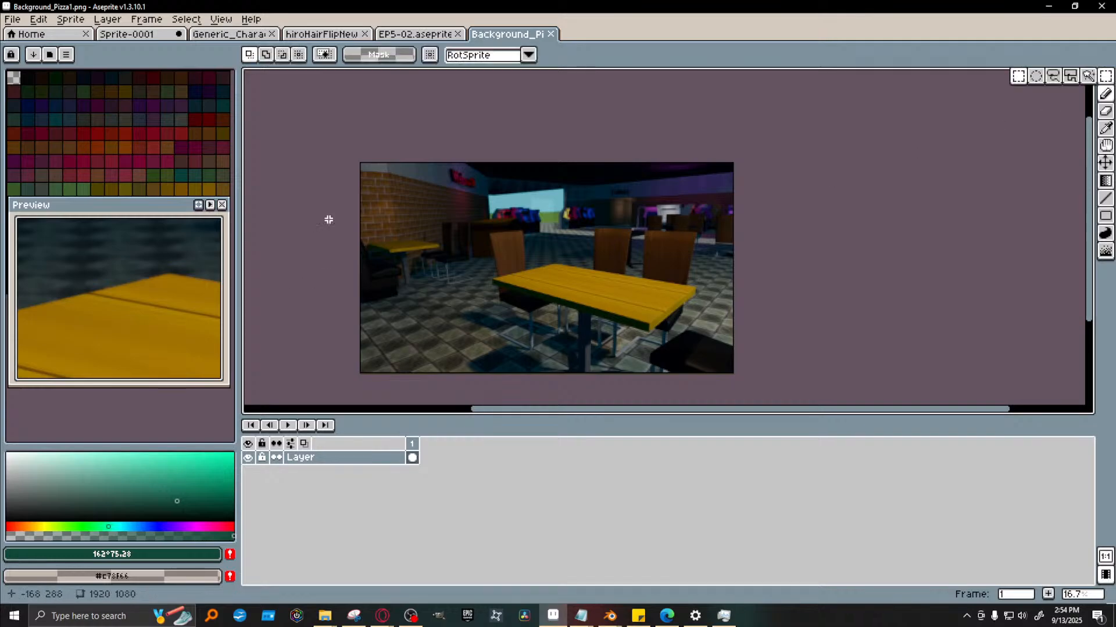
key("ctrl+a")
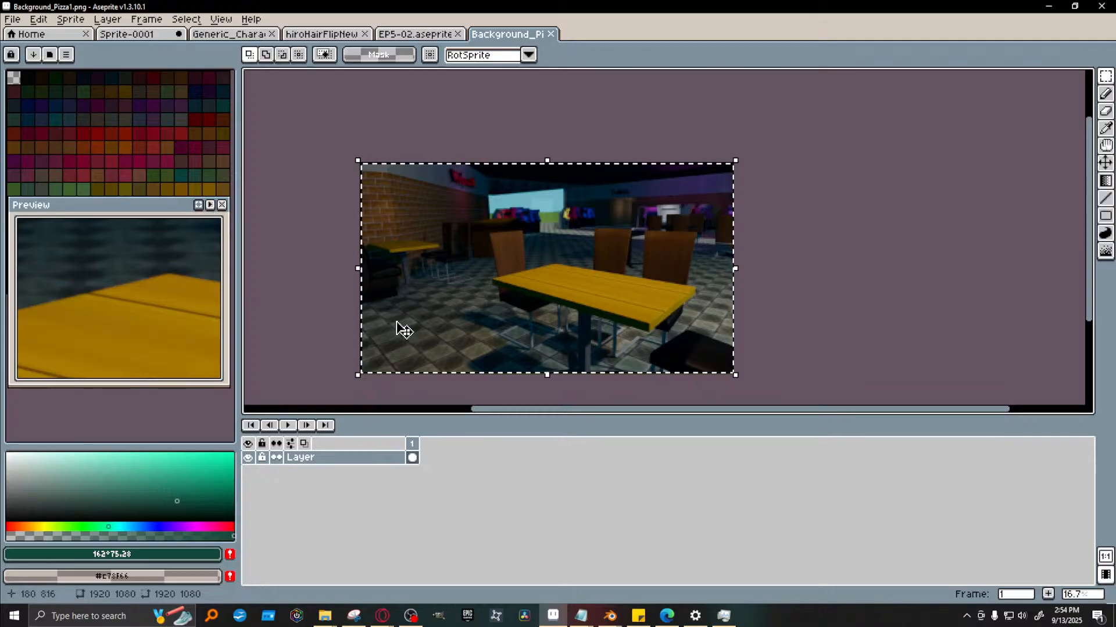
Move the EP5-02.aseprite document ahead of the other sprites and paste the restaurant render into its Background layer
left_click(132, 36)
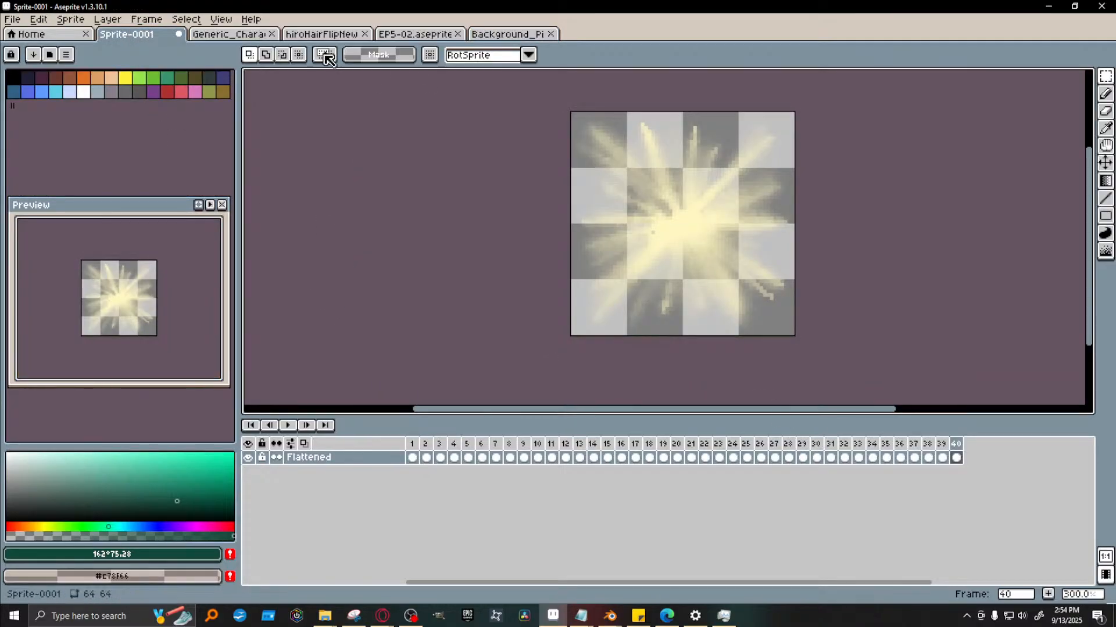
left_click_drag(419, 35, 169, 35)
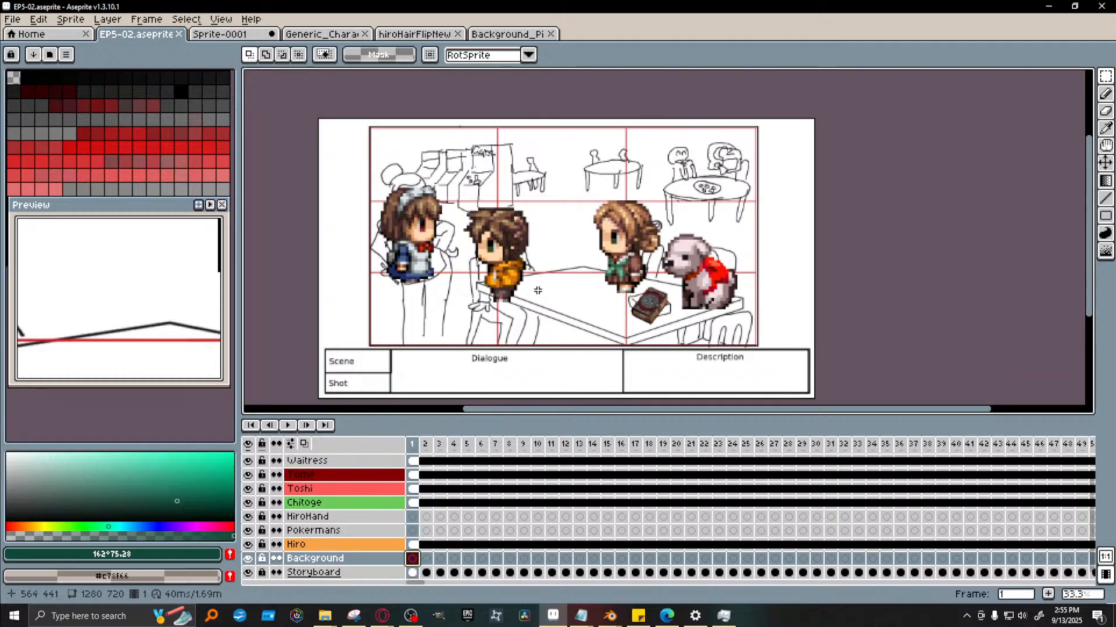
key("ctrl+v")
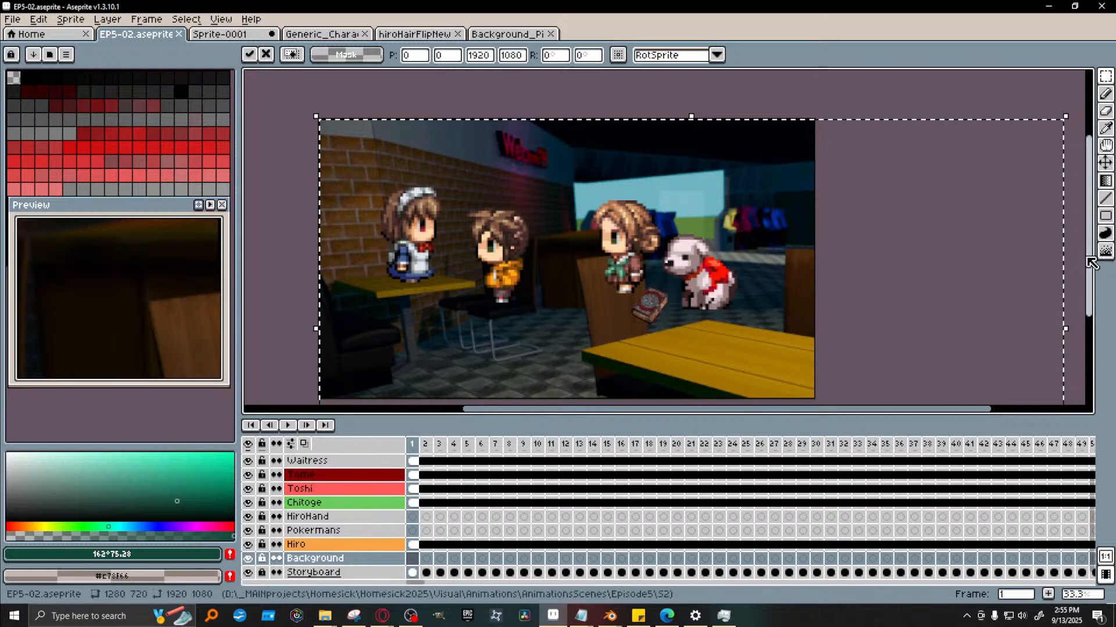
Scale the pasted render to 1280 by 720 pixels at position 0, 0, apply the transformation and deselect it
left_click_drag(1089, 262, 819, 246)
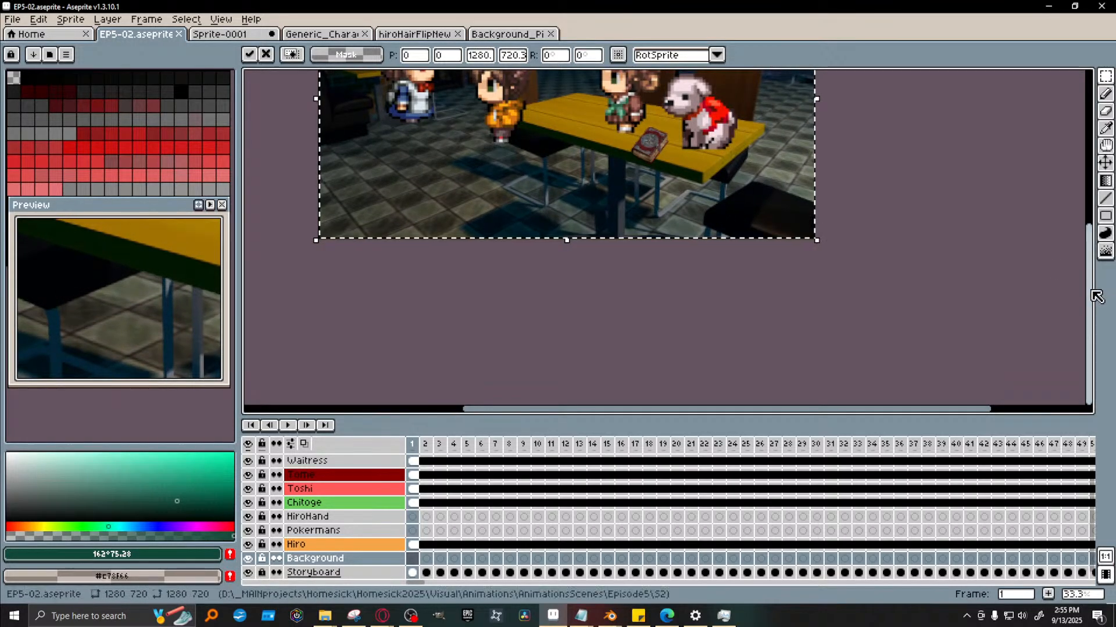
left_click_drag(1089, 283, 1088, 184)
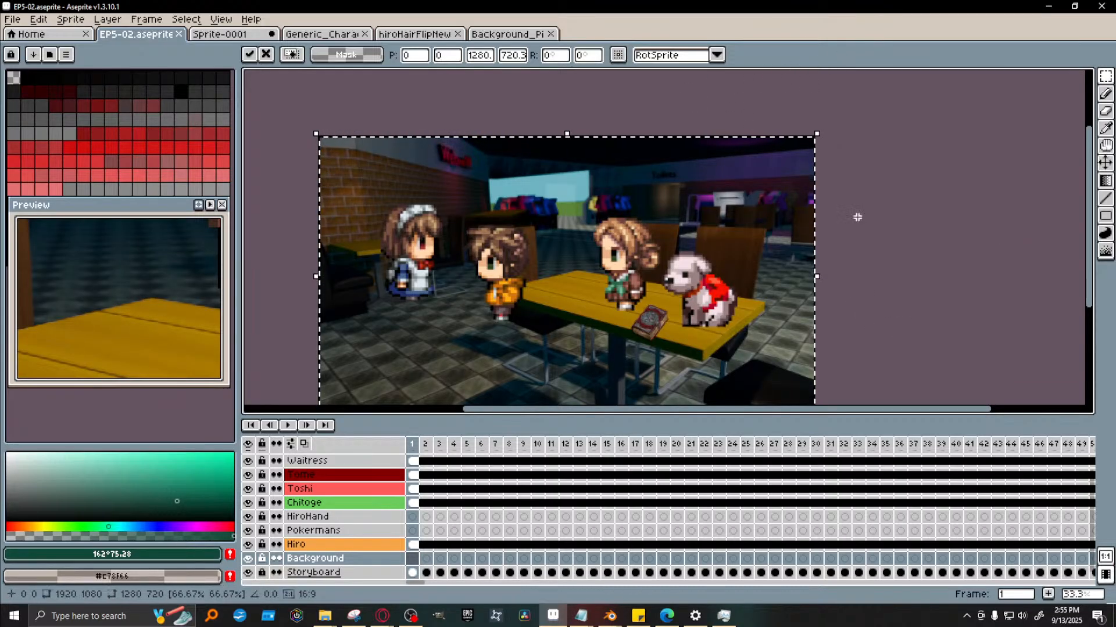
left_click(414, 560)
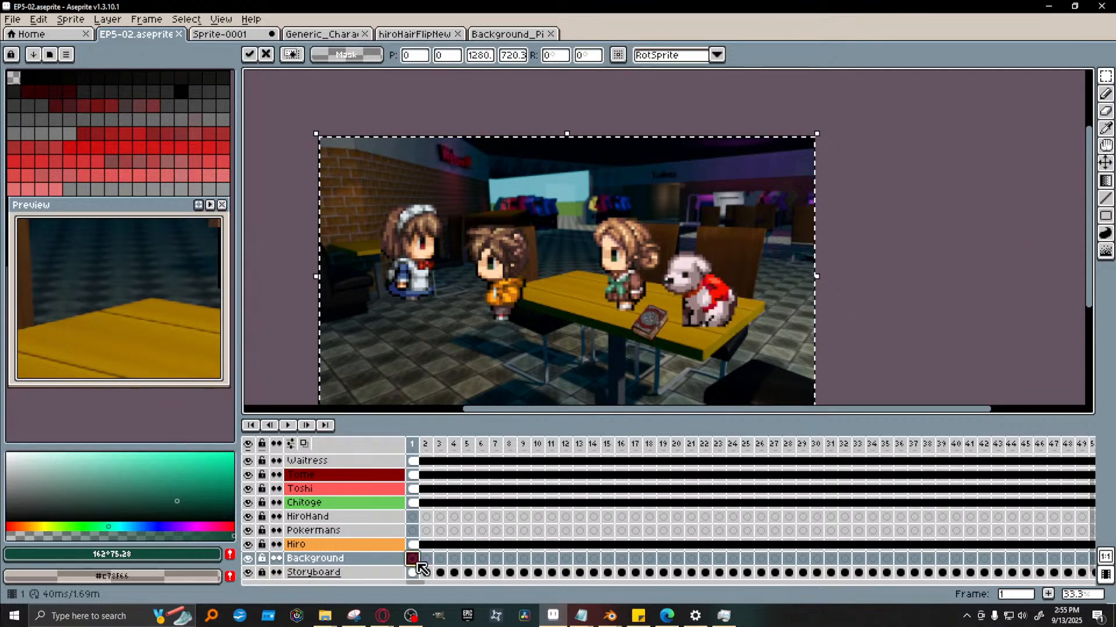
key("Return")
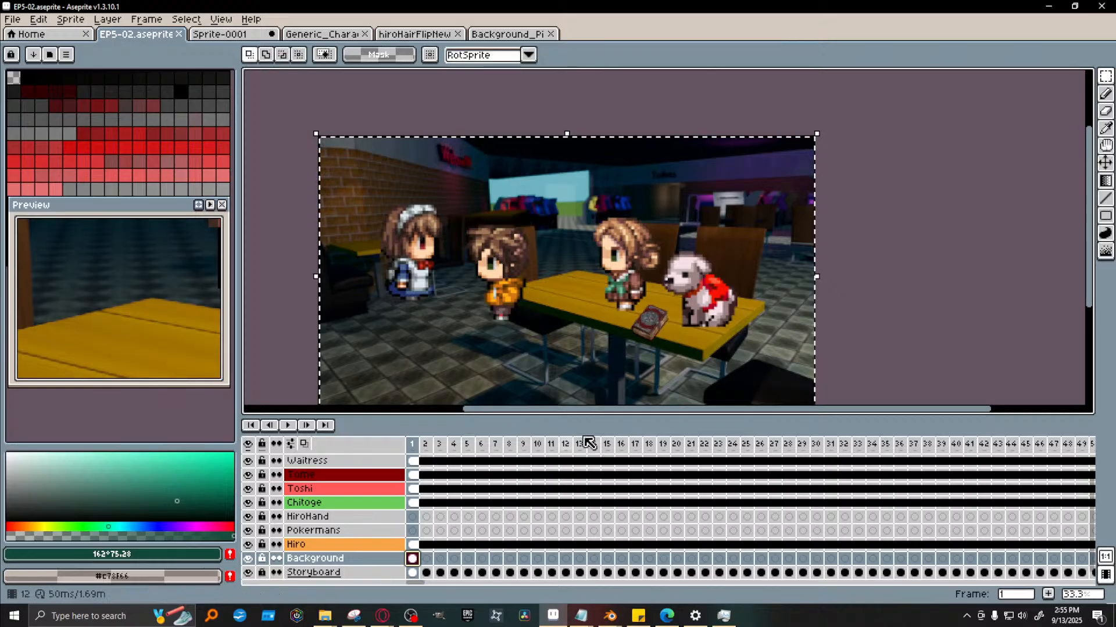
key("ctrl+d")
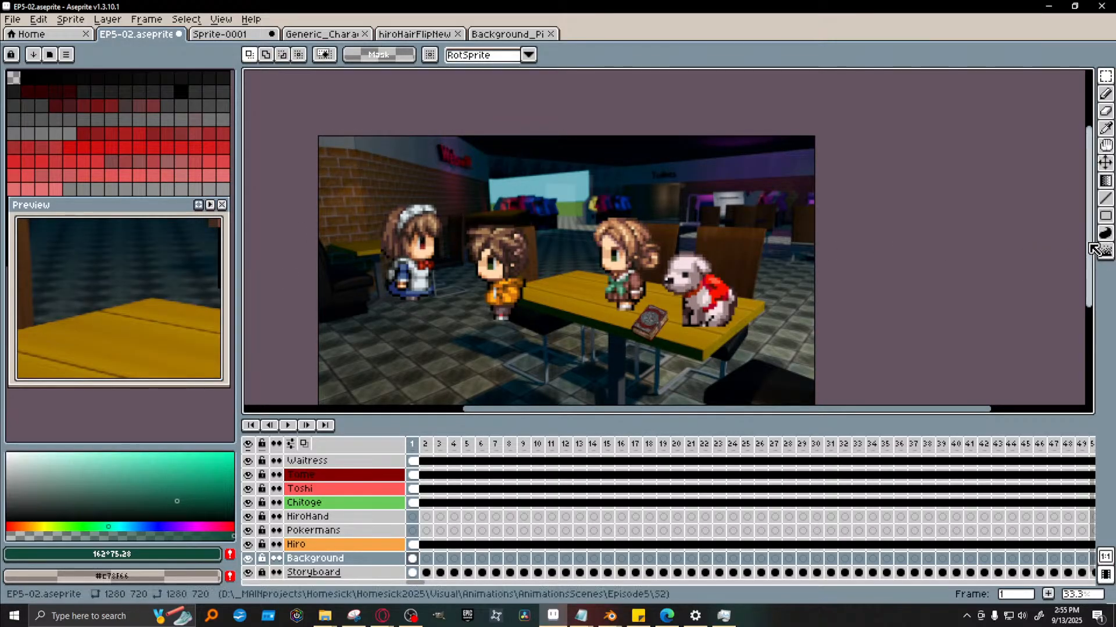
left_click_drag(1089, 244, 1093, 264)
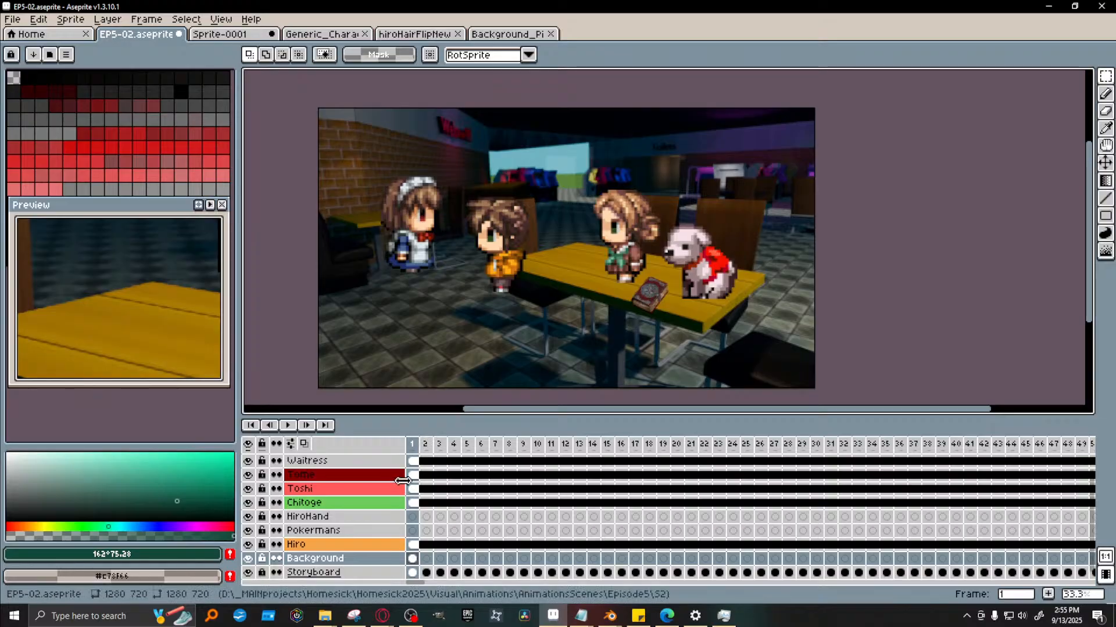
Add a new layer above the Kid2 layer
scroll(417, 513, "up", 1)
scroll(412, 512, "up", 2)
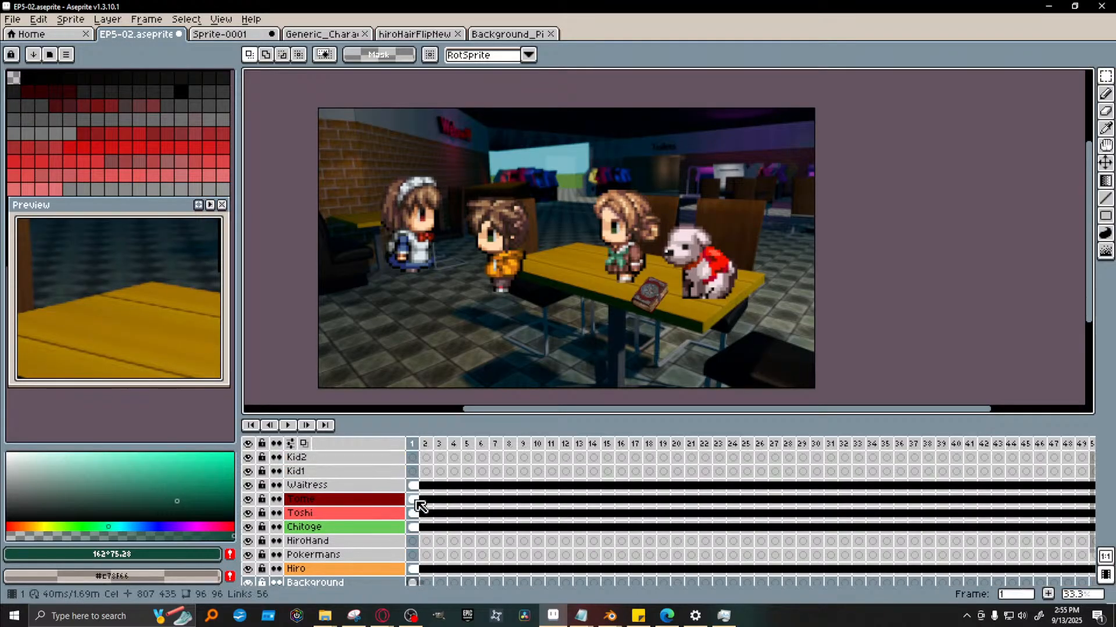
left_click(392, 461)
right_click(391, 461)
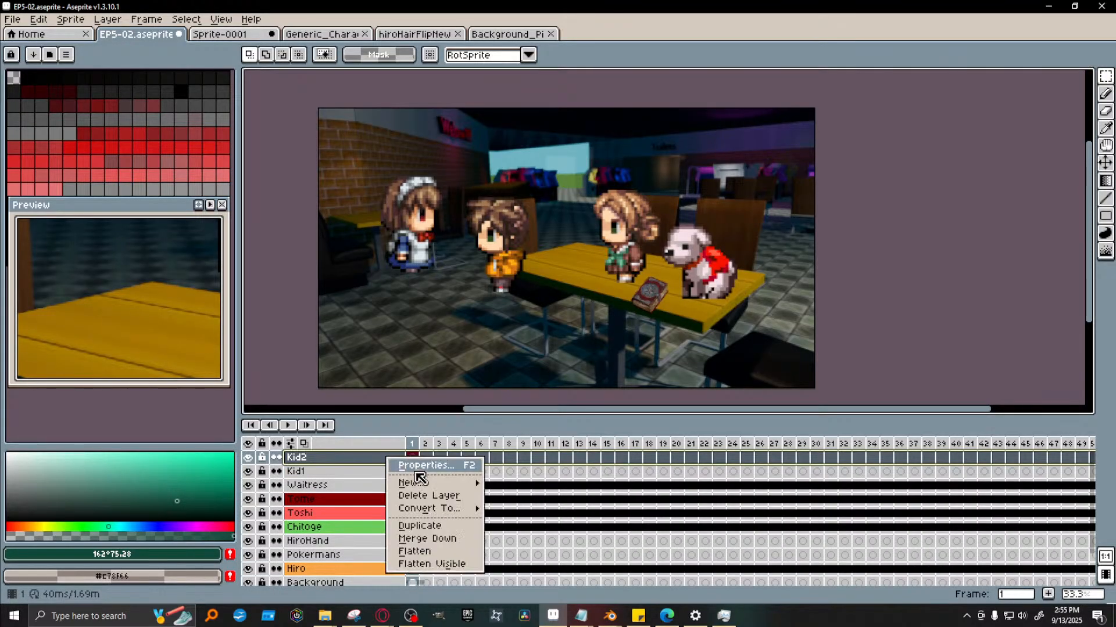
mouse_move(425, 482)
left_click(506, 482)
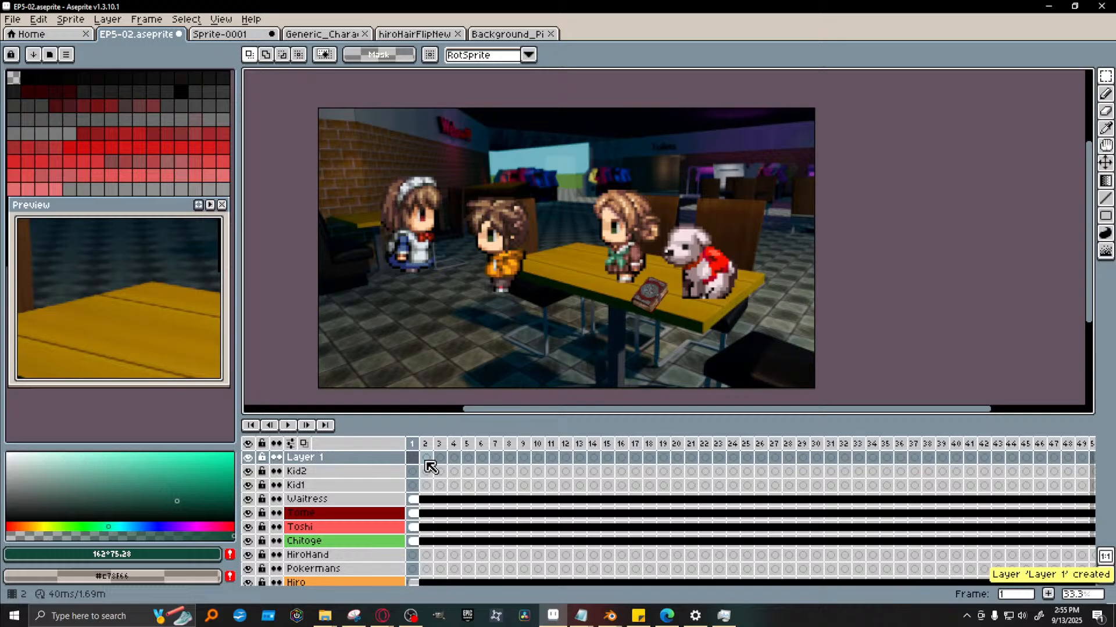
Rename the new top layer as Foreground
double_click(307, 457)
type("Ba")
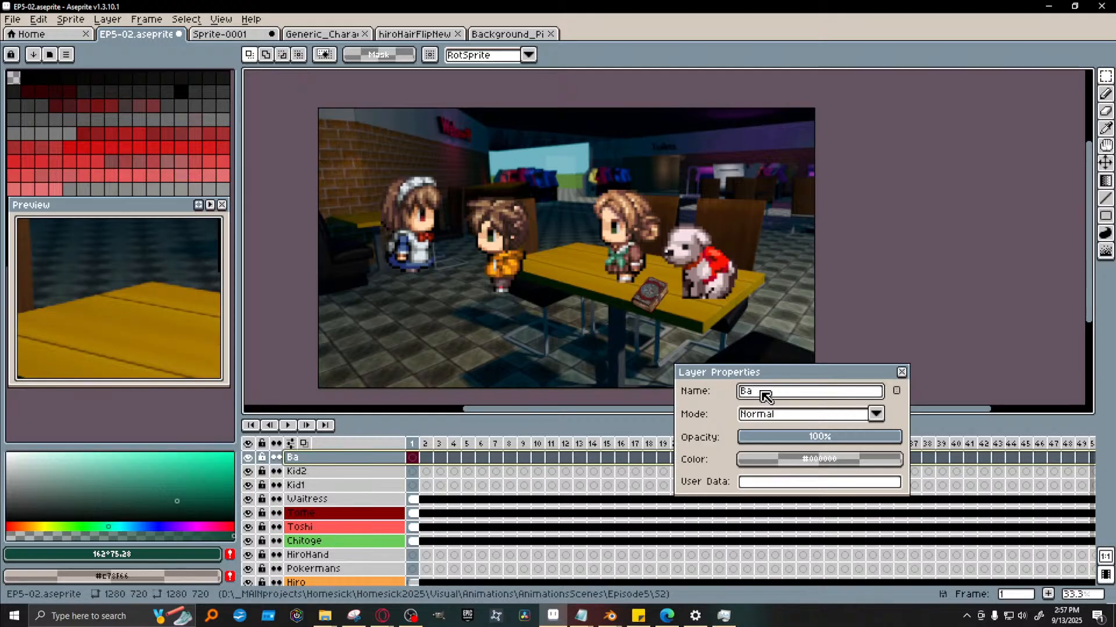
type("ckground")
type("- For")
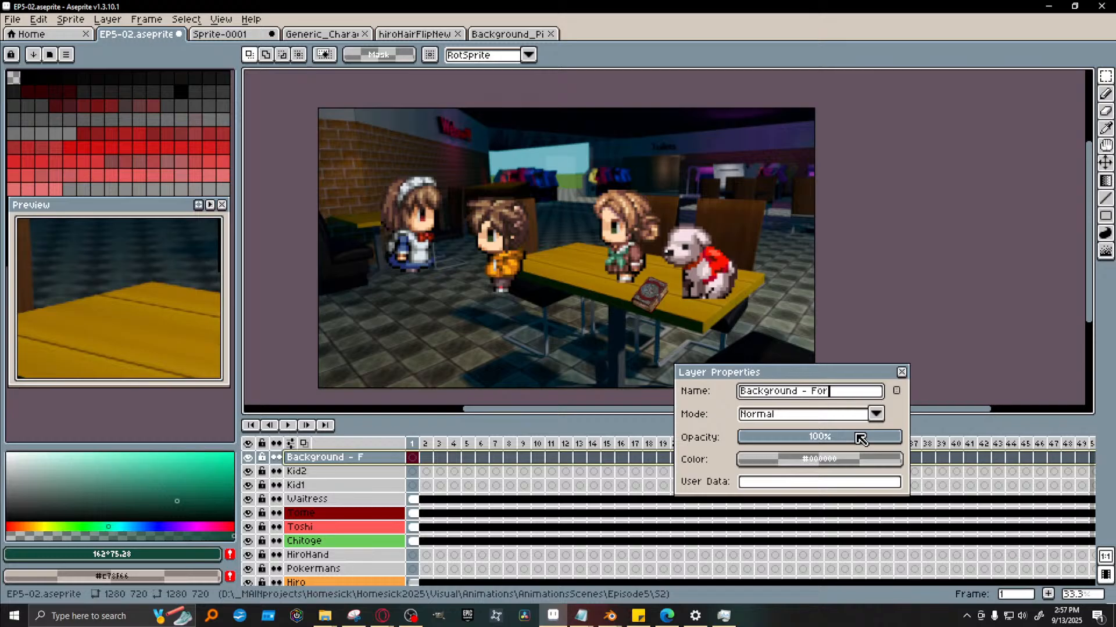
type("eground")
left_click(809, 391)
key("BackSpace")
key("BackSpace")
key("BackSpace")
key("BackSpace")
key("BackSpace")
key("BackSpace")
key("BackSpace")
key("BackSpace")
key("BackSpace")
key("BackSpace")
key("BackSpace")
key("BackSpace")
key("BackSpace")
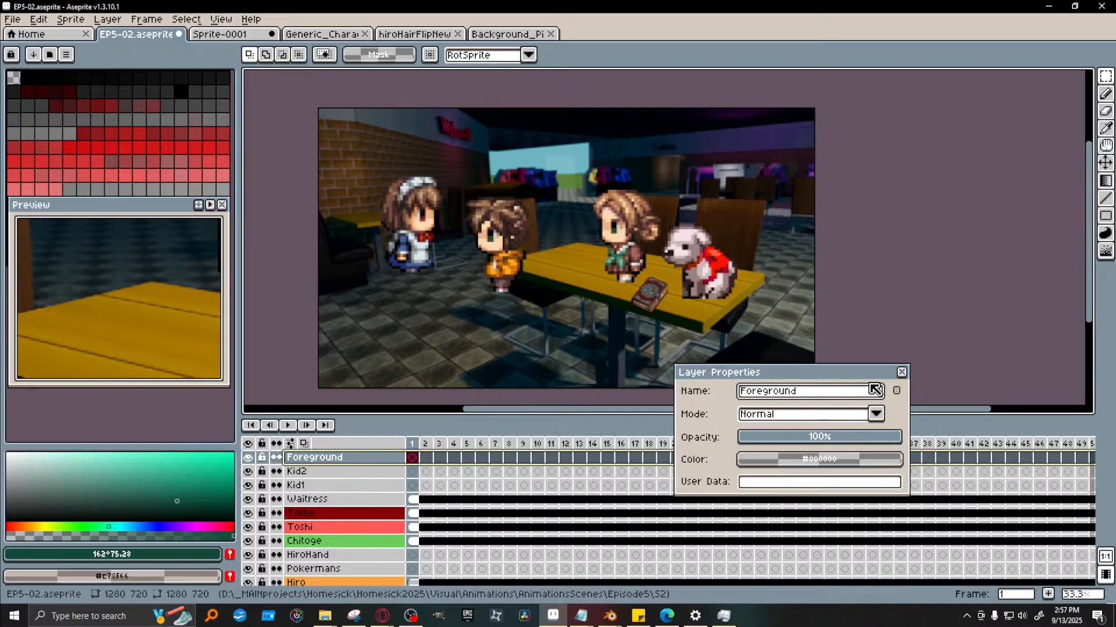
key("Return")
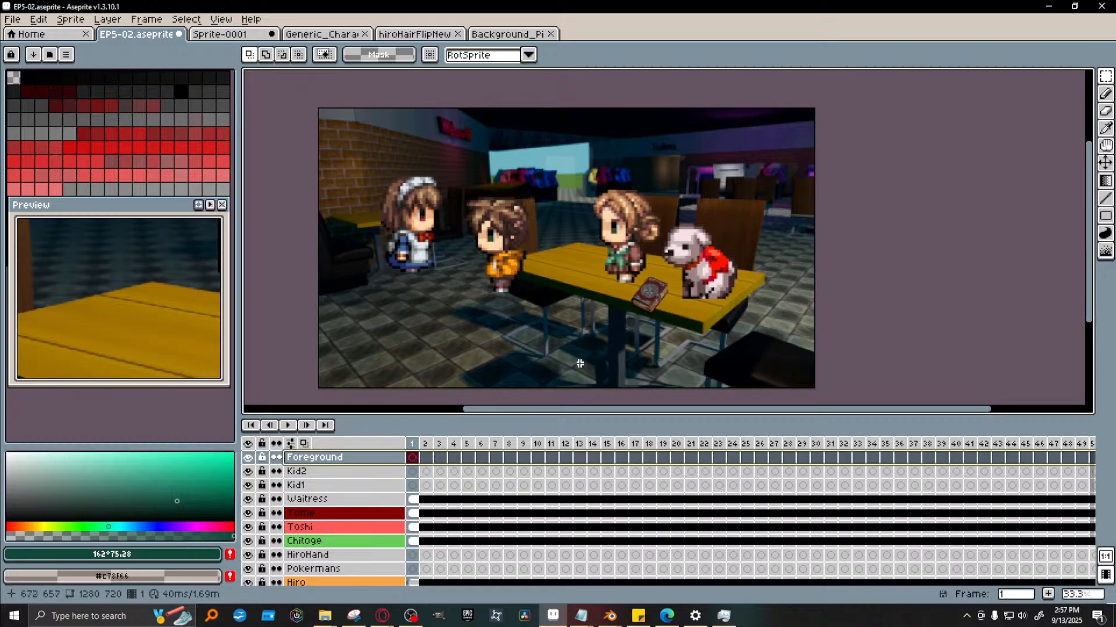
Switch to Blender, look over the existing restaurant render and bring up the HomesickBackground-PizzaRestaurant_V2 scene
left_click(610, 616)
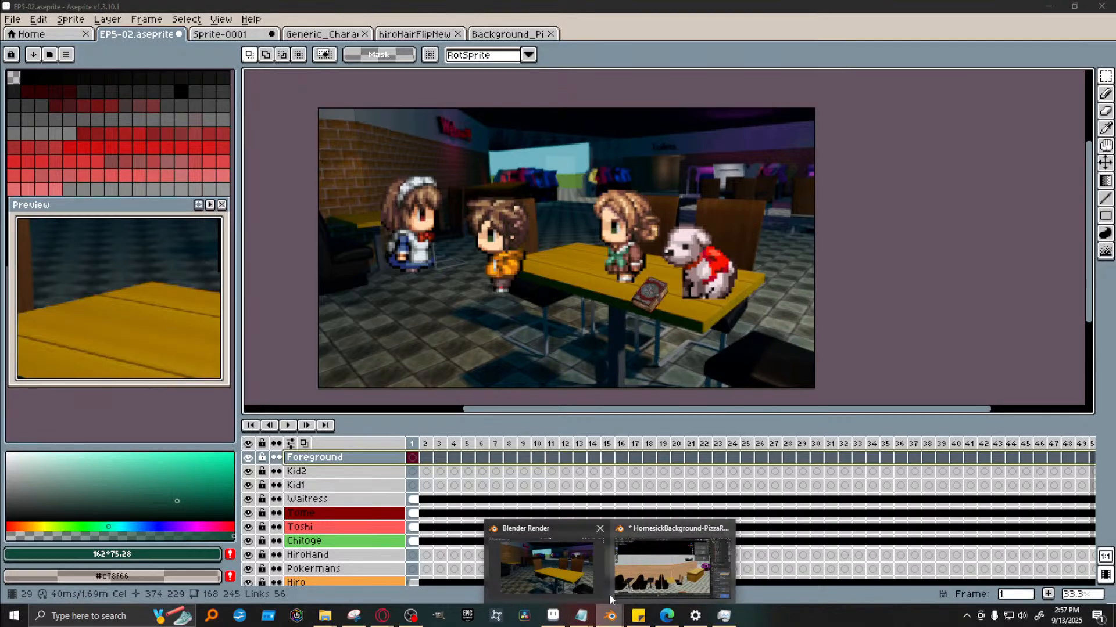
left_click(556, 571)
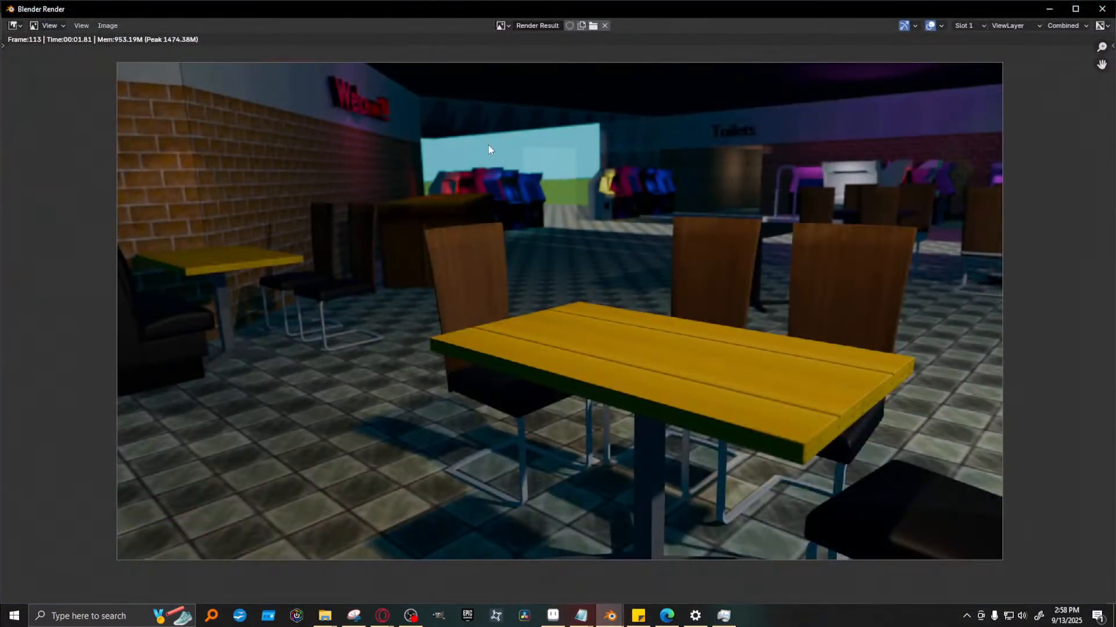
left_click(1049, 9)
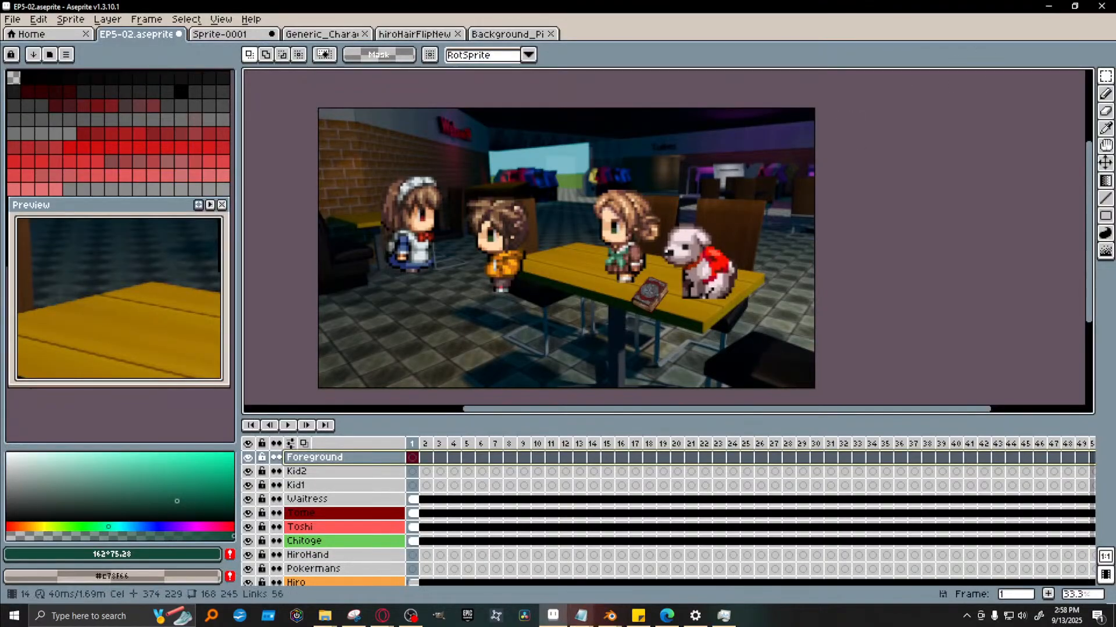
left_click(616, 616)
left_click(626, 560)
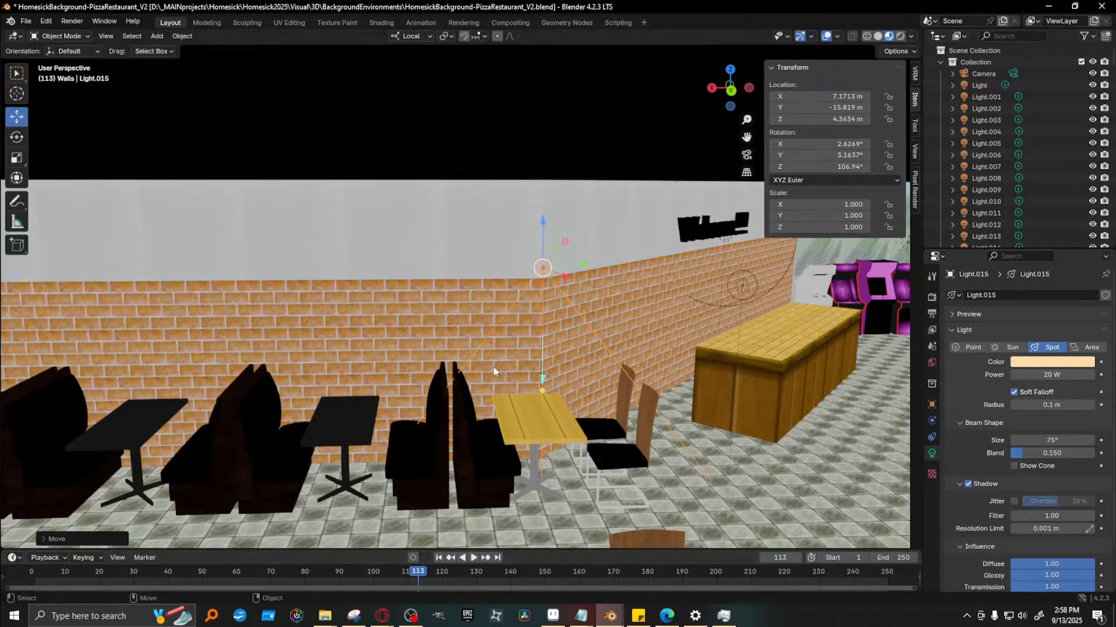
Try rotating Camera.001 with snapping on to an X rotation of 82.479° and render the view
middle_click_drag(518, 359, 512, 330)
left_click(612, 353)
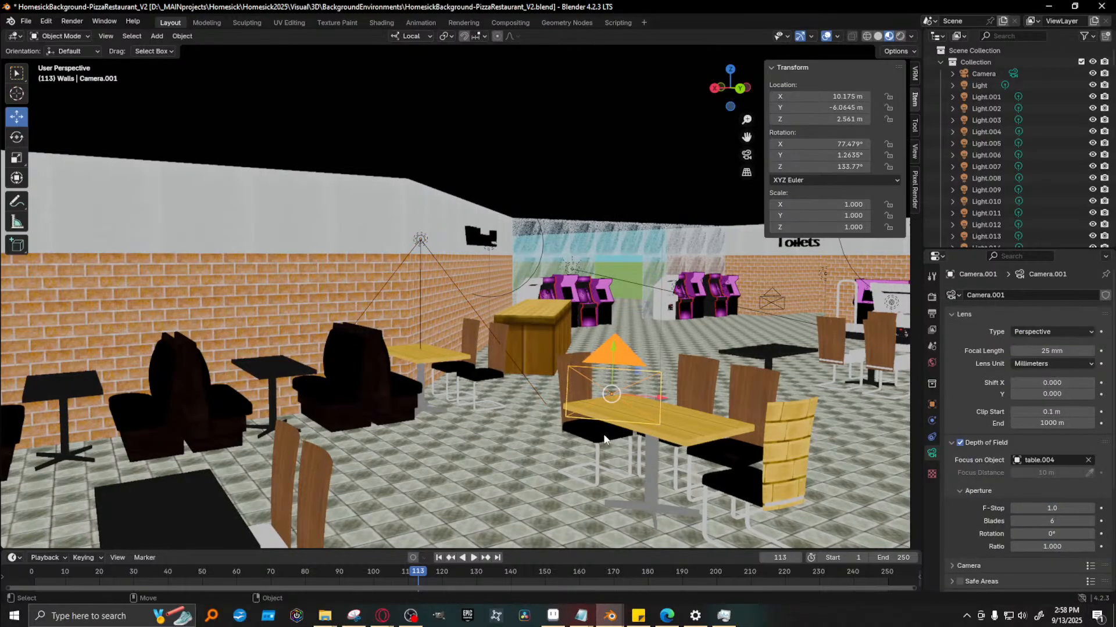
key("shift+space")
key("r")
middle_click_drag(602, 439, 660, 451)
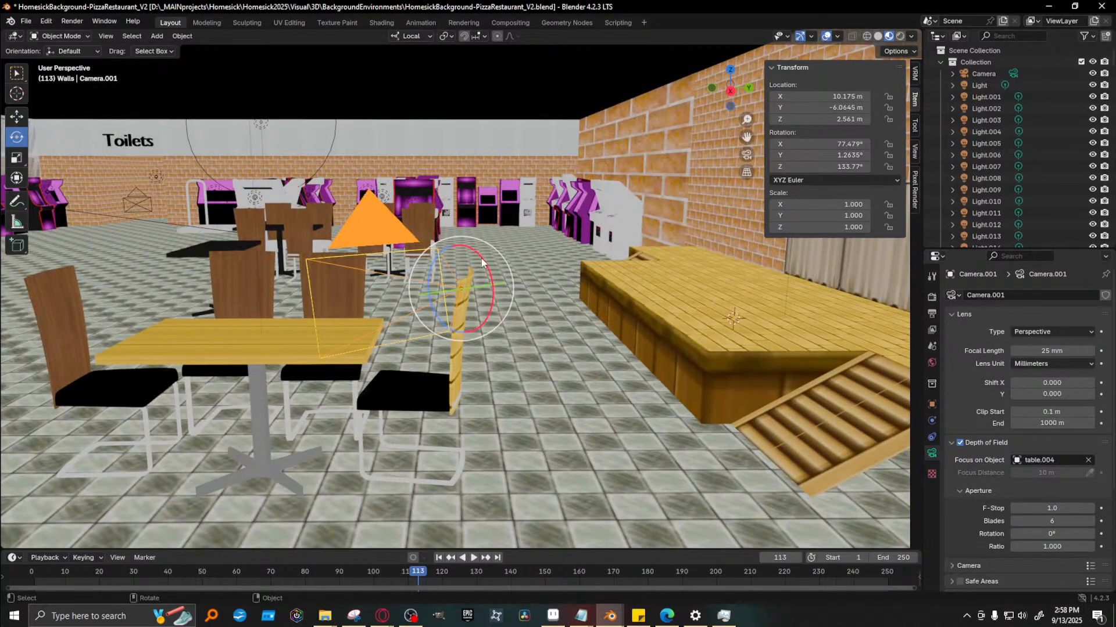
left_click(465, 36)
left_click(484, 36)
left_click_drag(486, 266, 618, 329)
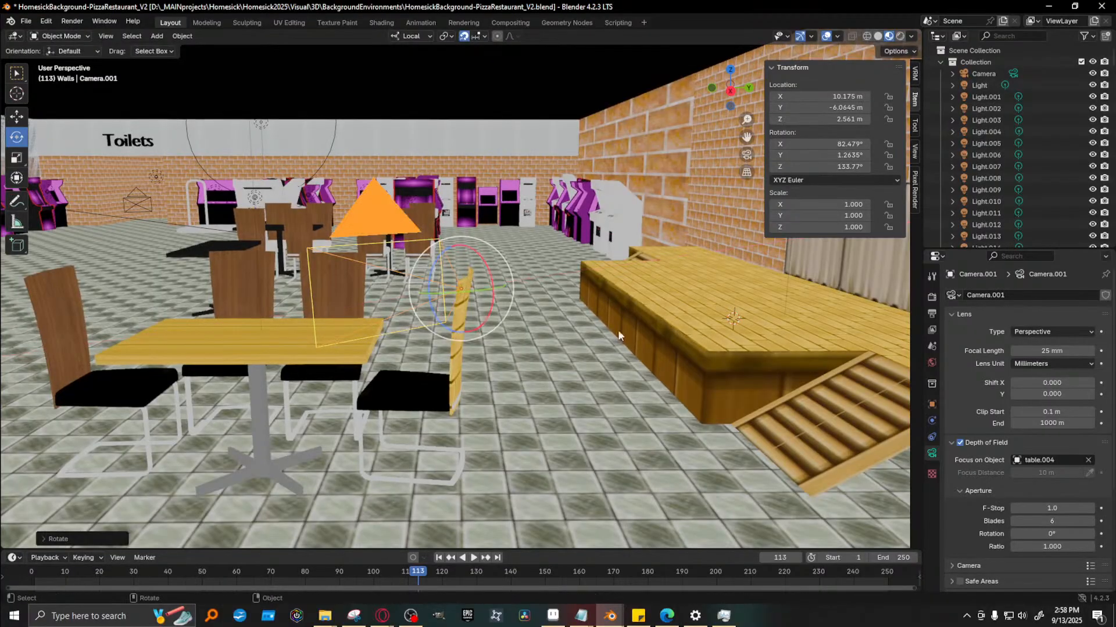
key("F12")
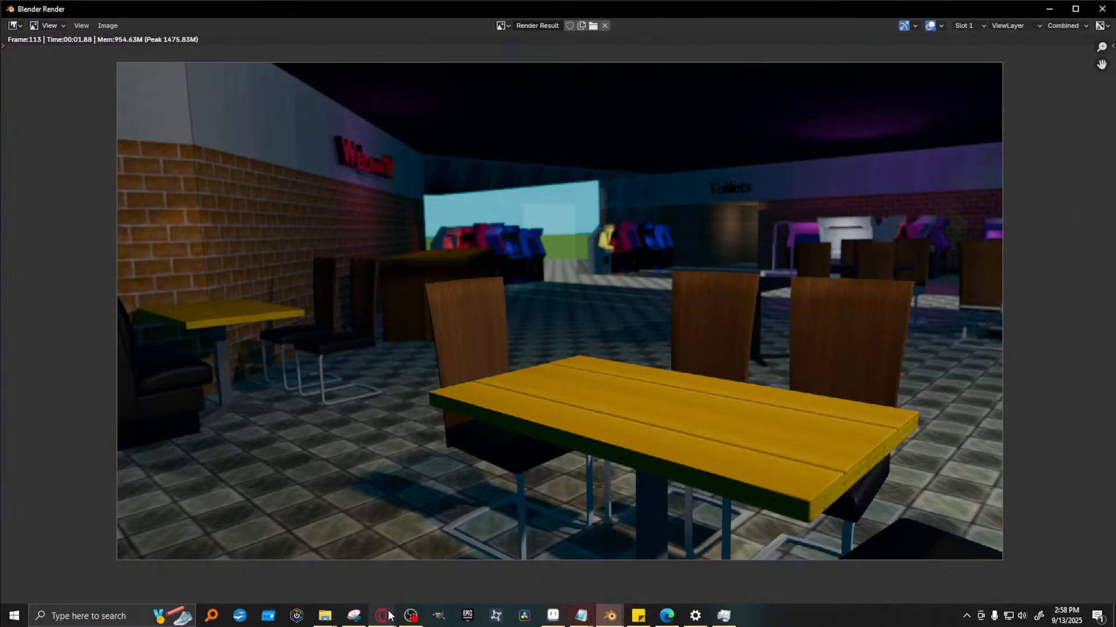
Compare the tilted render with the Aseprite scene and undo the last camera rotation
mouse_move(389, 616)
left_click(554, 616)
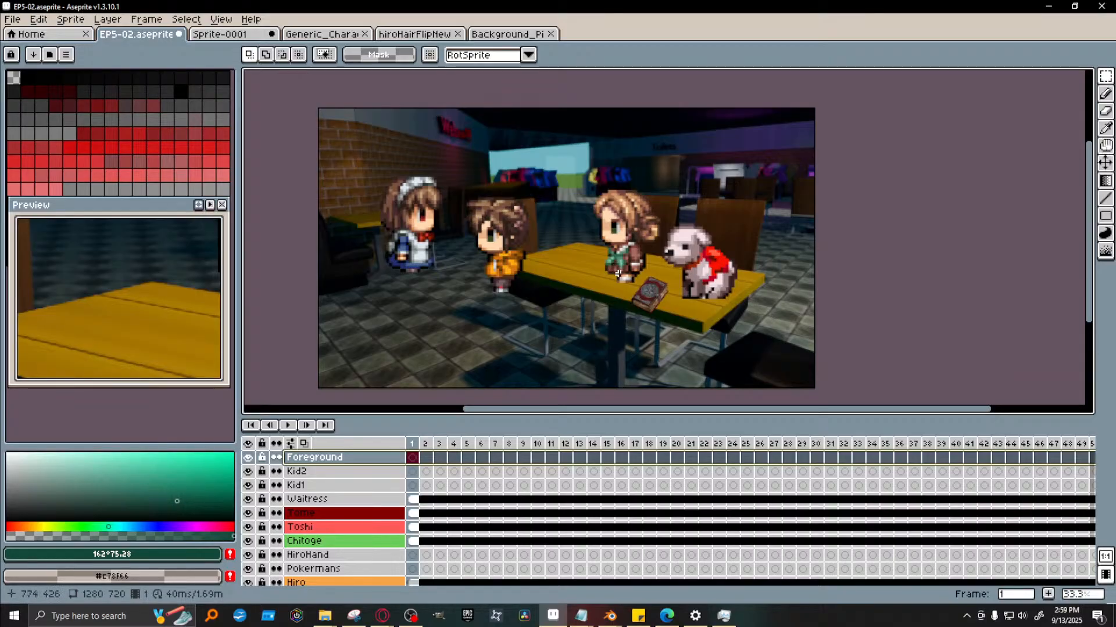
key("alt+Tab")
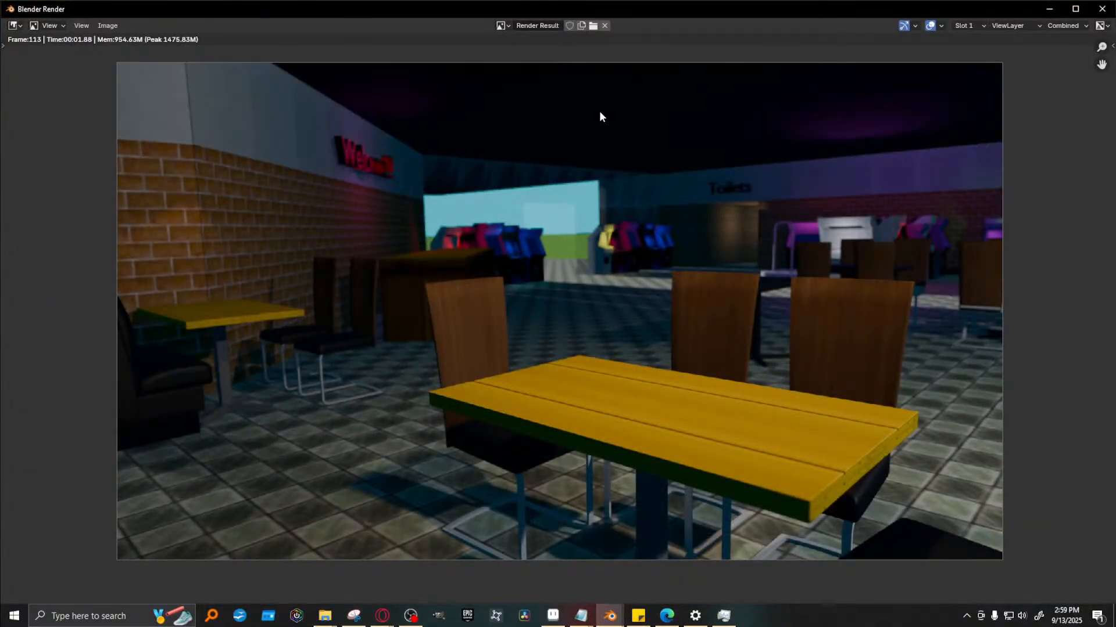
left_click(1049, 9)
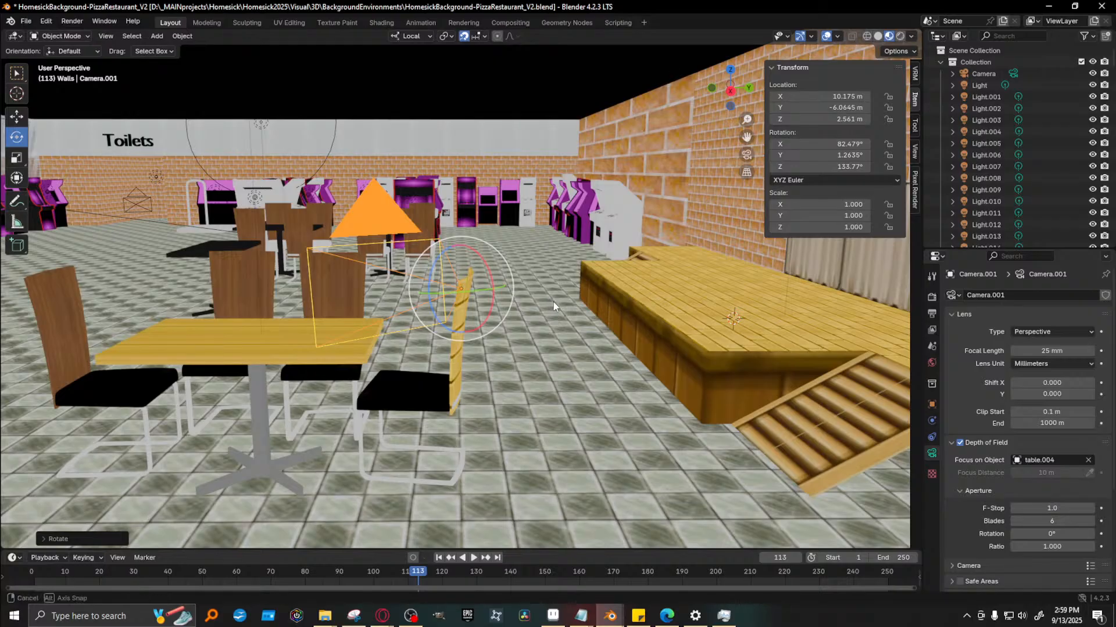
middle_click_drag(553, 302, 557, 301)
key("ctrl+z")
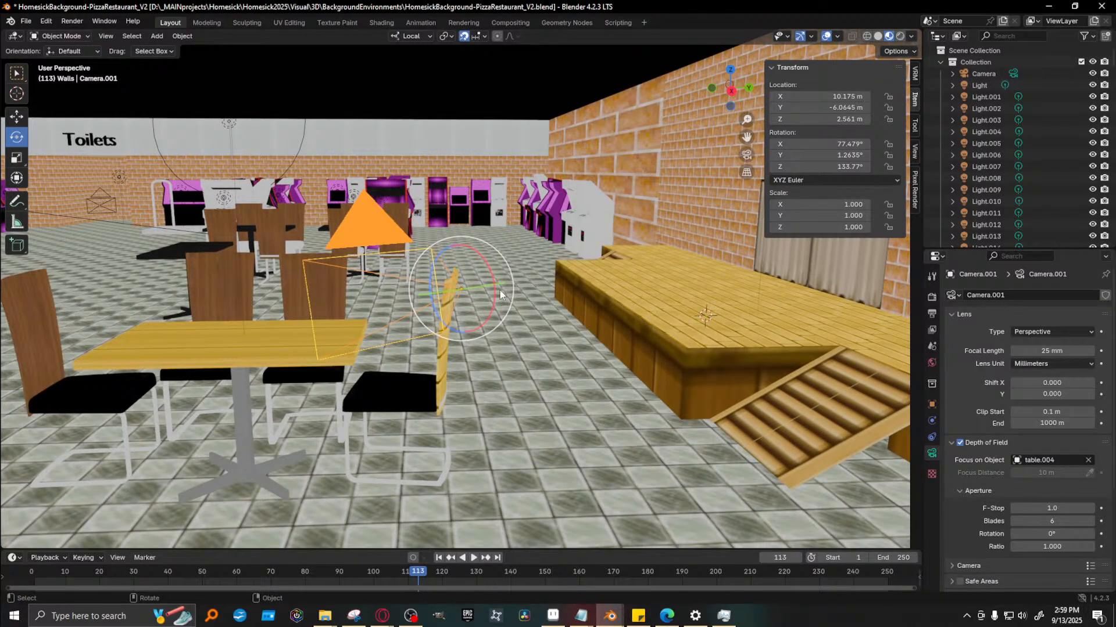
With Global orientation and snapping off, move Camera.001 to X 10.101 m, Y -6.1406 m and render the view
key("w")
left_click(416, 39)
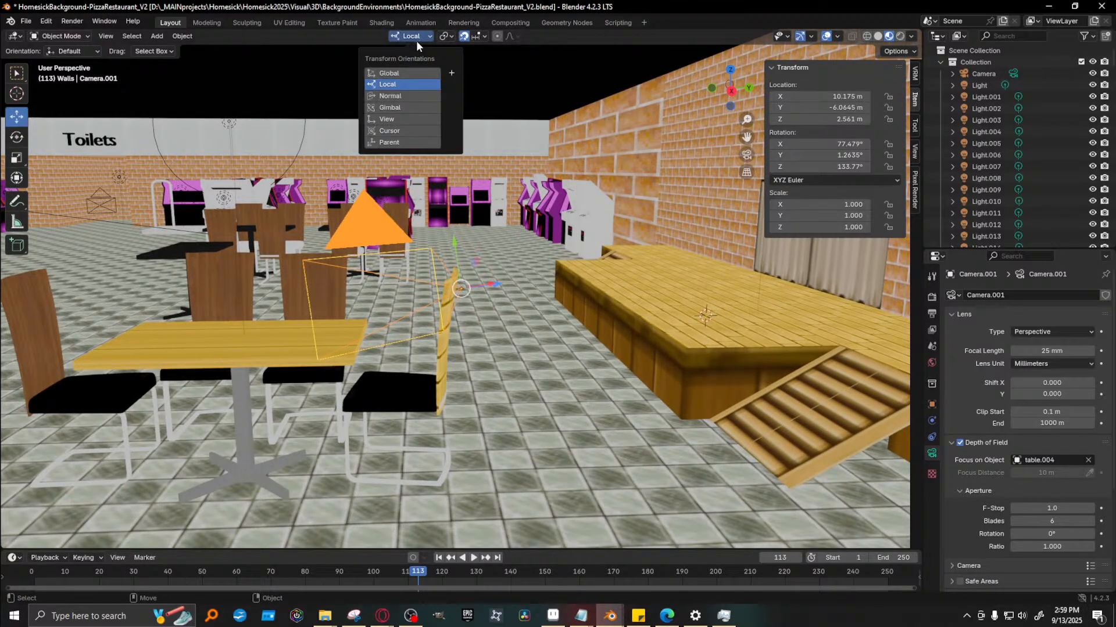
left_click(419, 73)
middle_click_drag(492, 340, 532, 239)
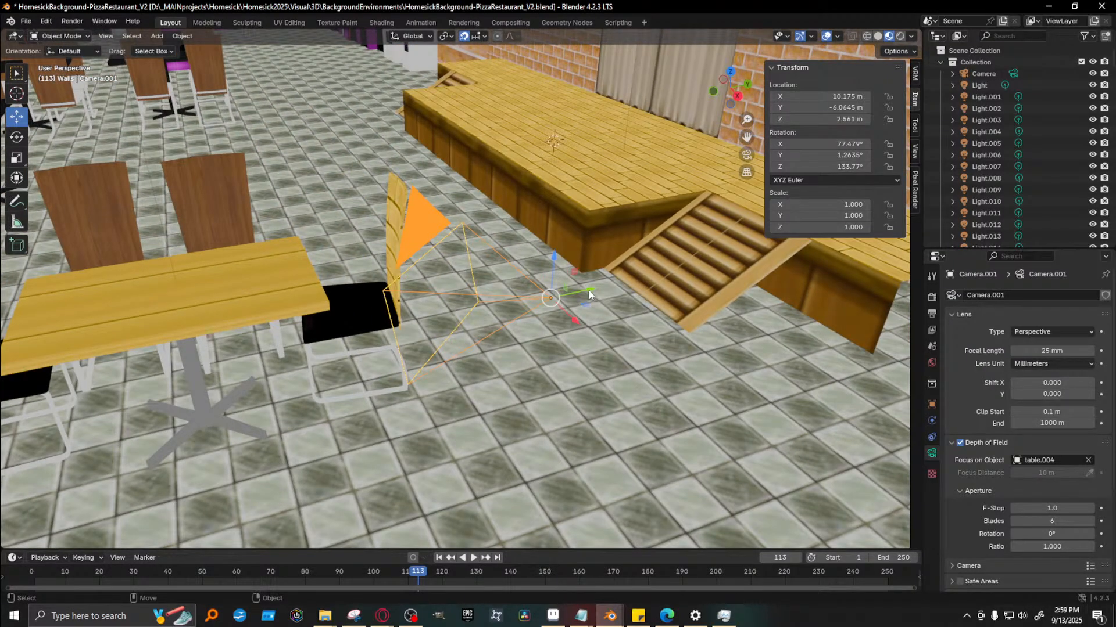
left_click_drag(588, 291, 553, 294)
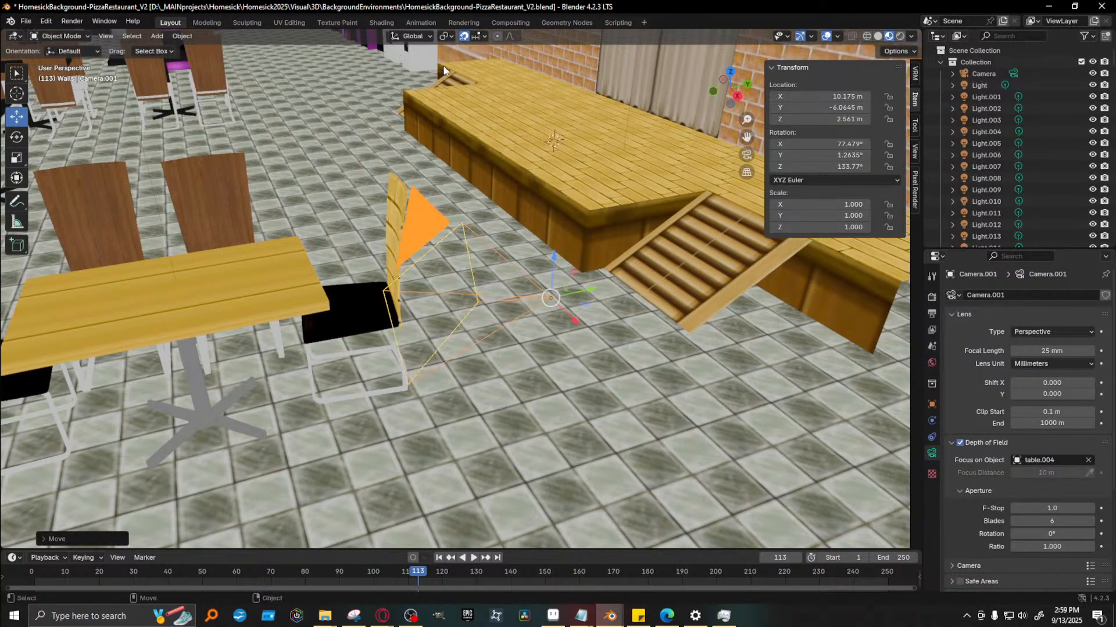
left_click(464, 35)
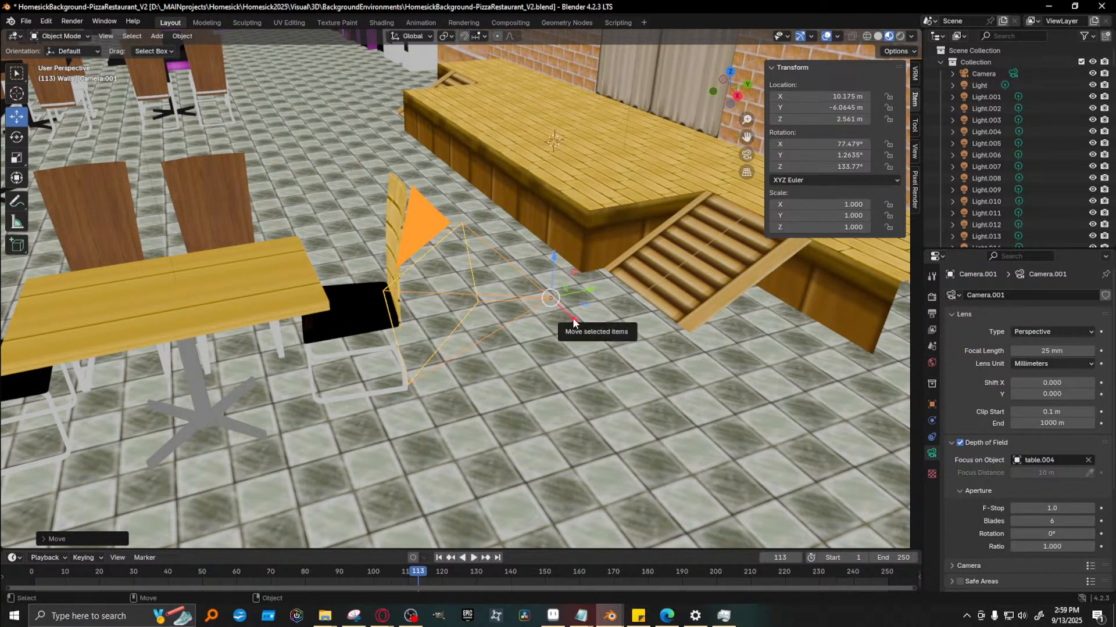
left_click_drag(573, 319, 568, 281)
key("F12")
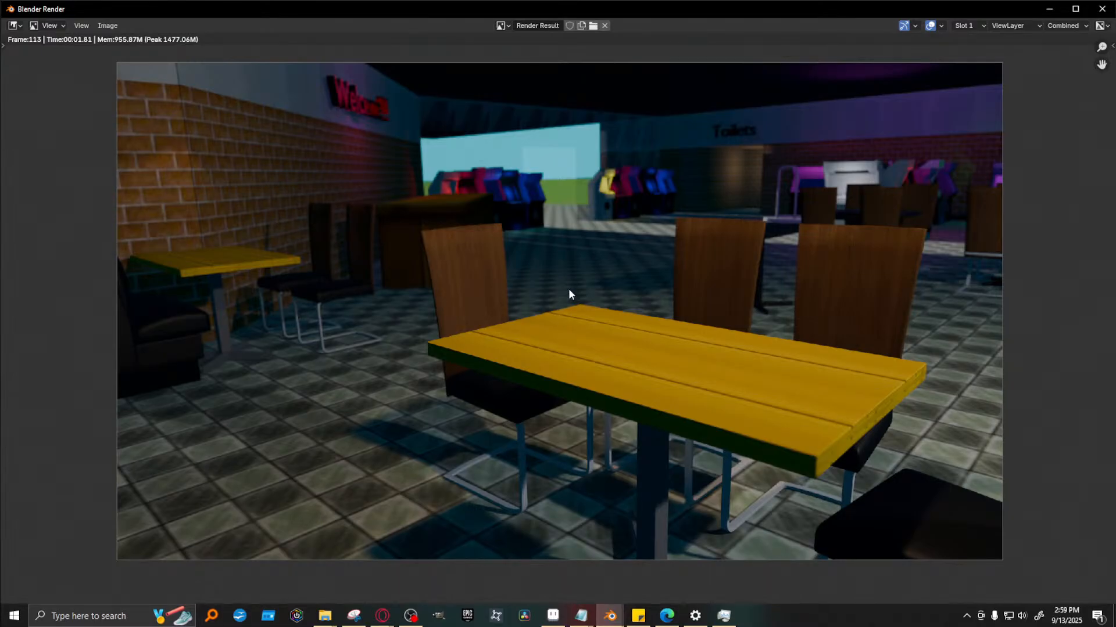
Raise Camera.001 to Z 2.5752 m and render the view again
left_click(1048, 9)
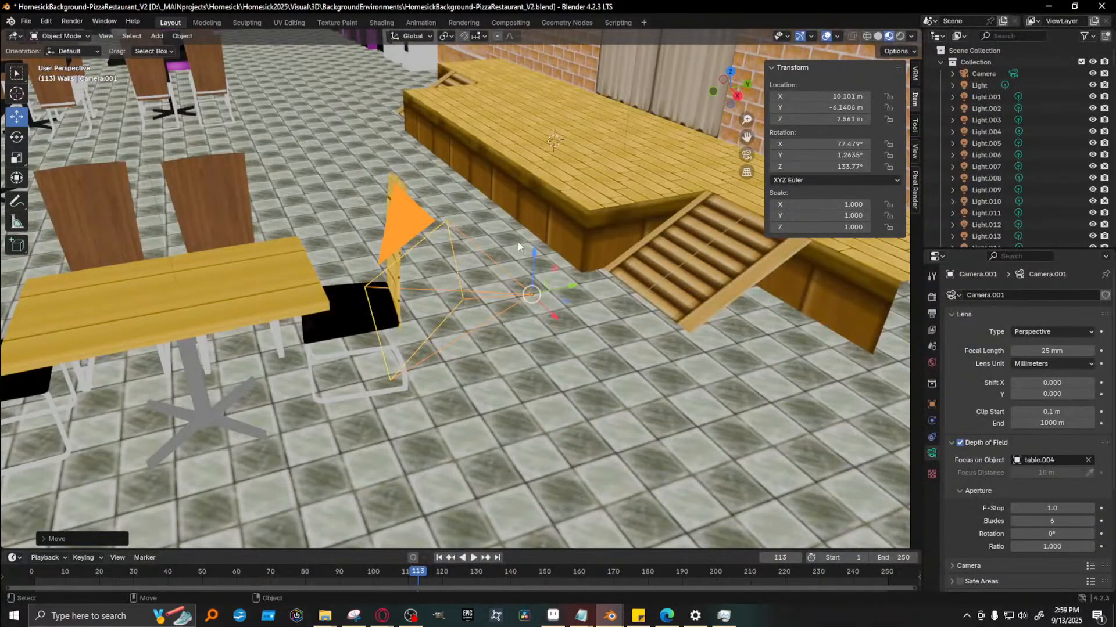
left_click_drag(533, 250, 528, 248)
key("F12")
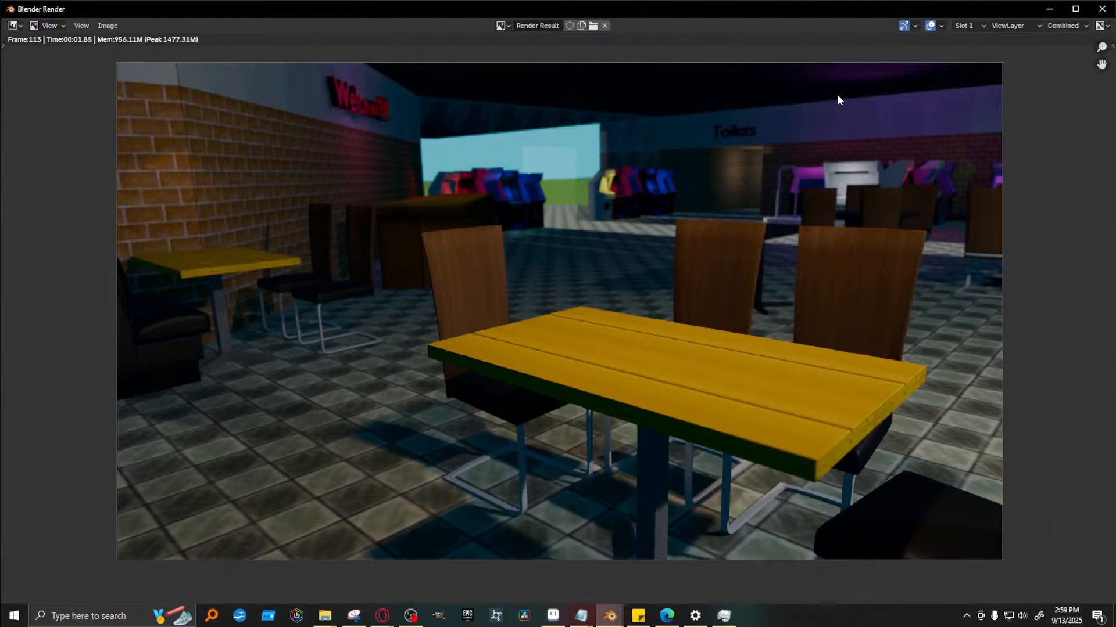
left_click(1051, 8)
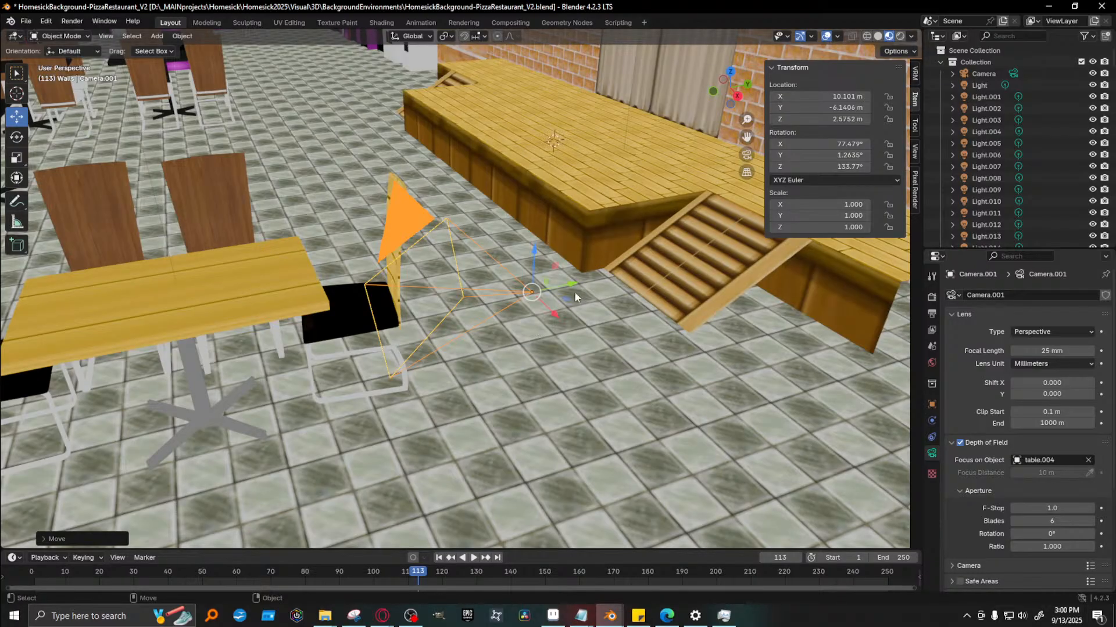
middle_click_drag(647, 340, 630, 339)
key("F12")
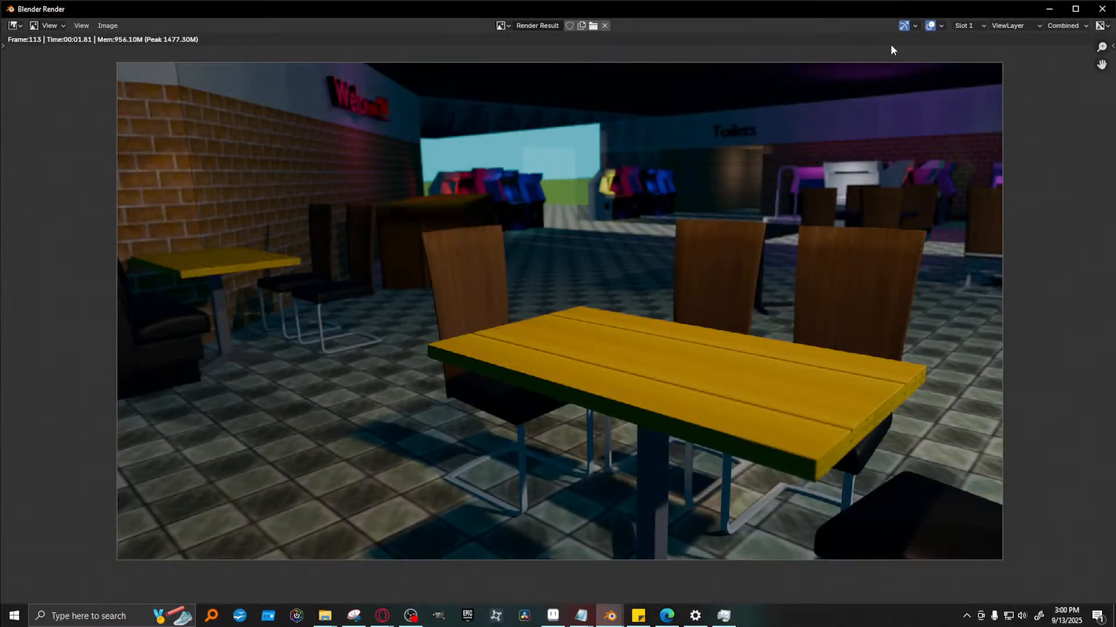
Raise Camera.001 further to Z 2.5965 m and render the view
left_click(1040, 8)
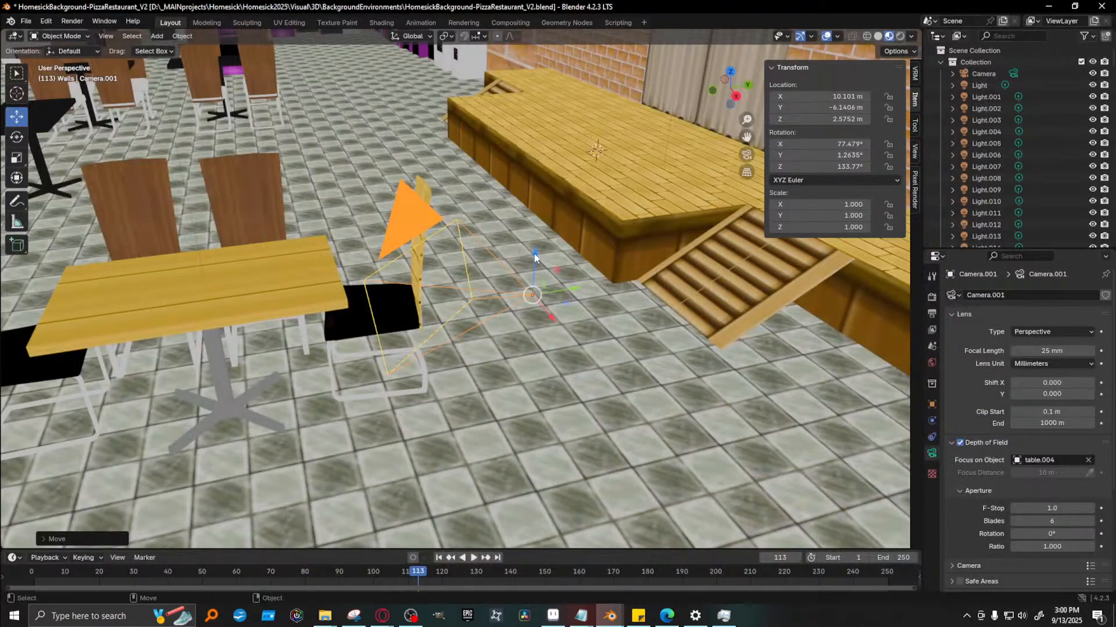
key("g")
left_click(533, 250)
key("F12")
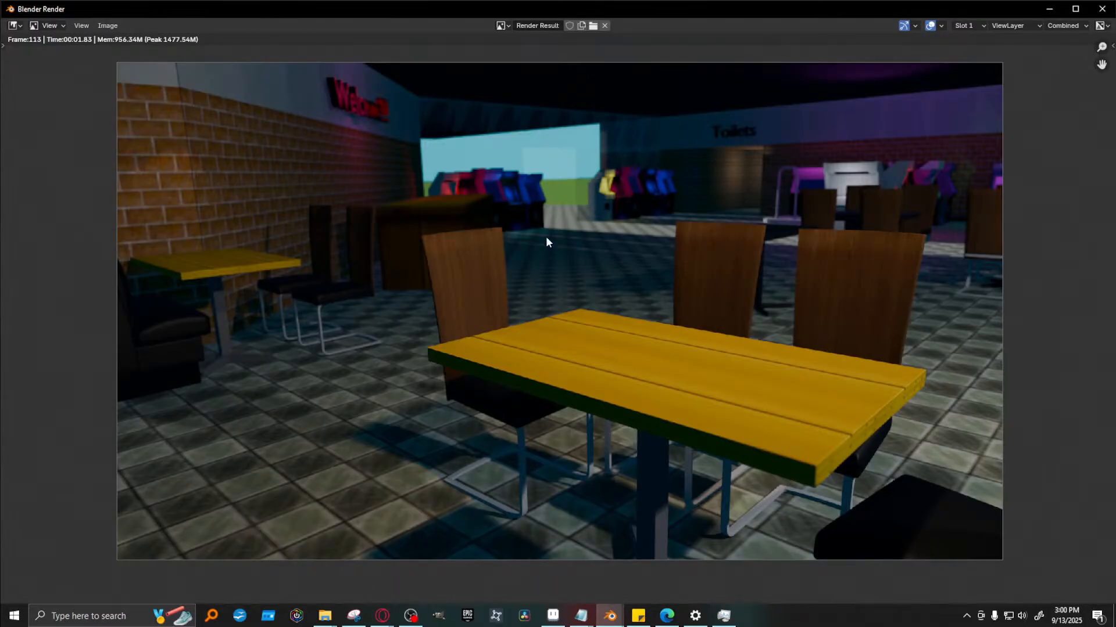
Try shifting Camera.001 to X 10.133 m, Y -6.2067 m, and undo both moves
left_click(1049, 9)
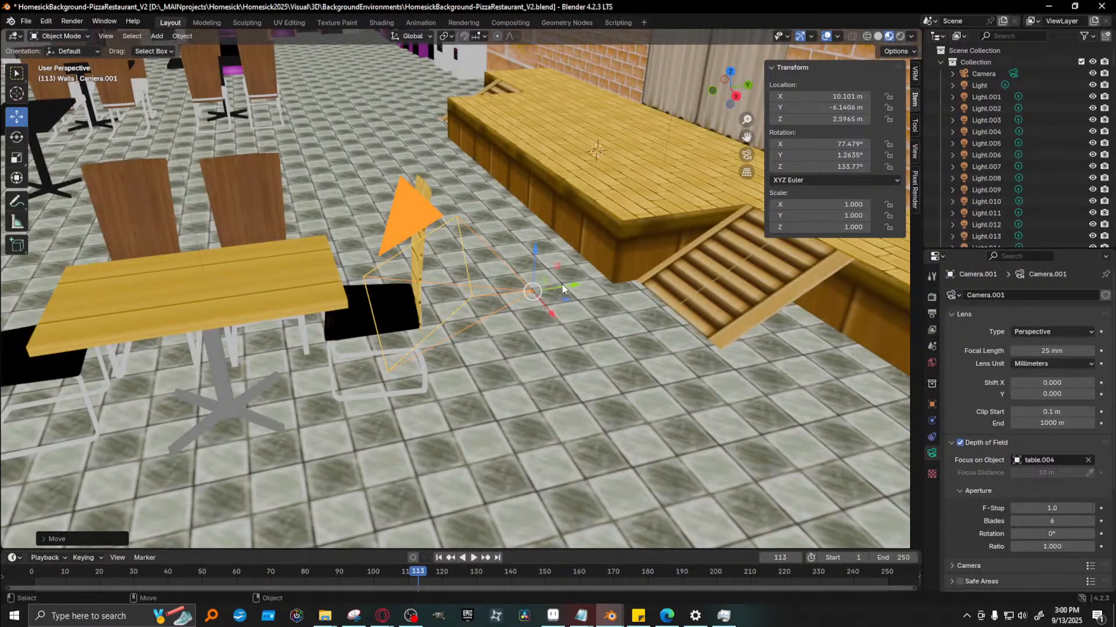
left_click_drag(553, 318, 552, 327)
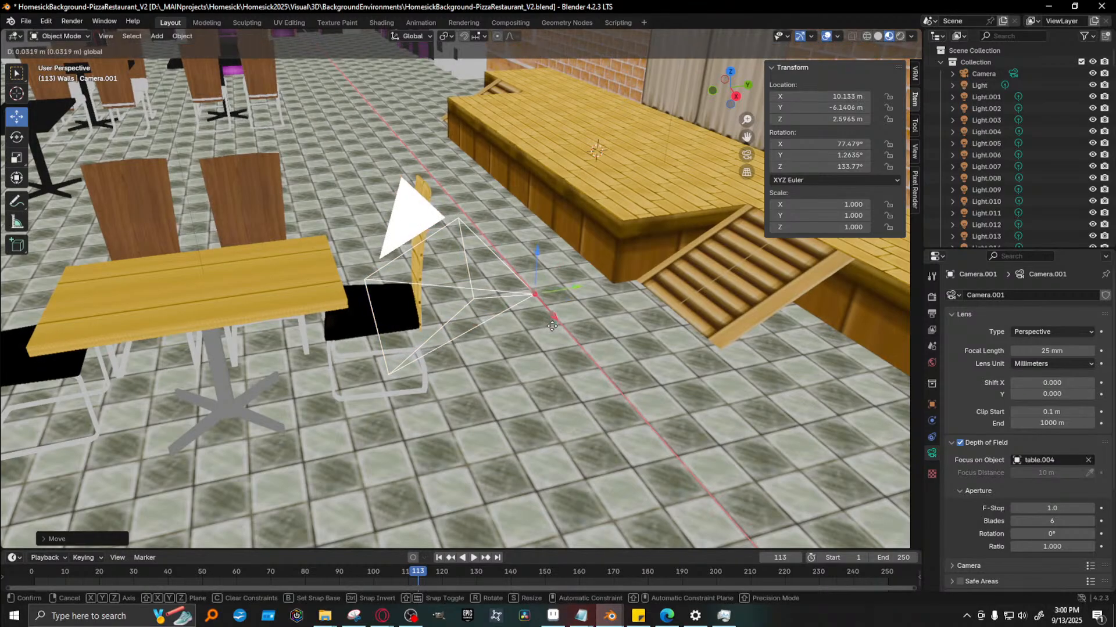
left_click_drag(577, 289, 565, 291)
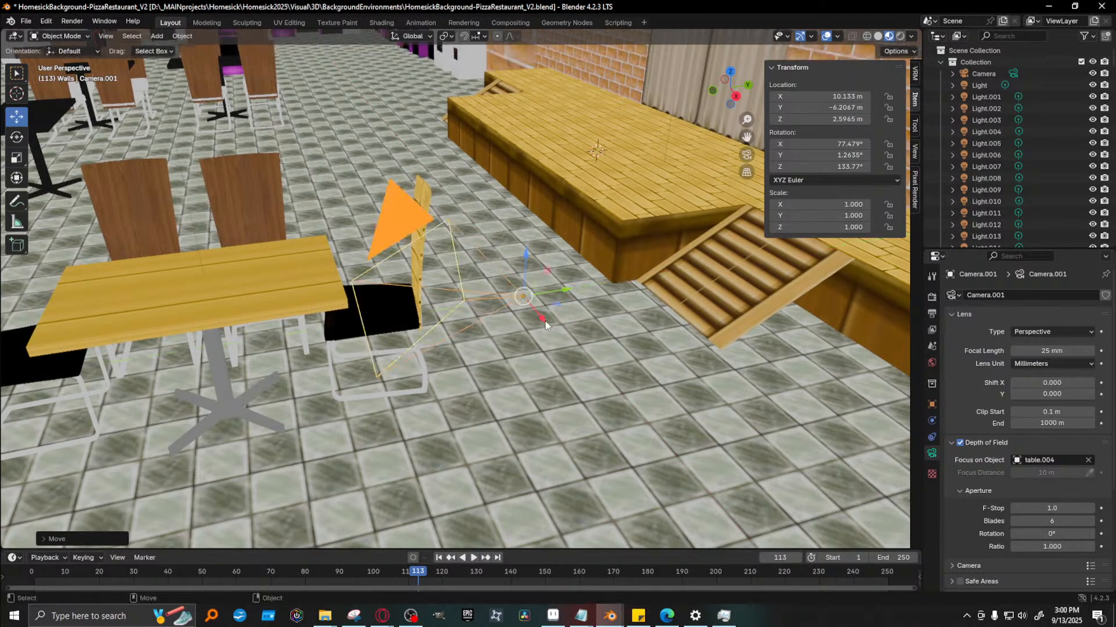
left_click(409, 37)
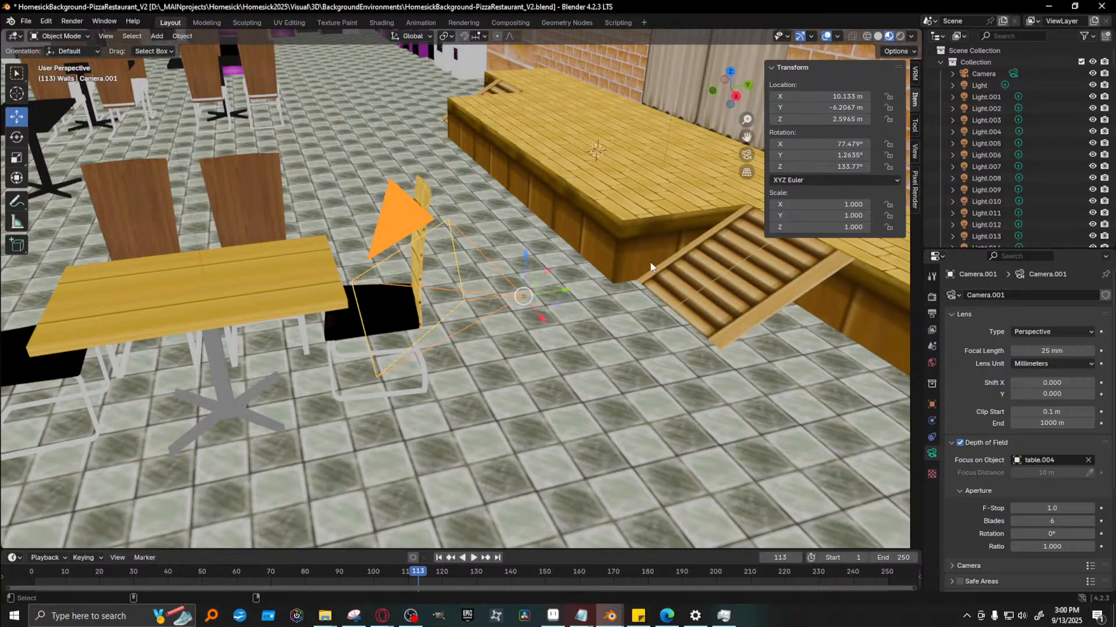
key("ctrl+z")
key("ctrl+z")
With Local orientation, move Camera.001 to X 10.155 m, Y -6.1968 m, Z 2.5982 m and render the view
left_click(413, 36)
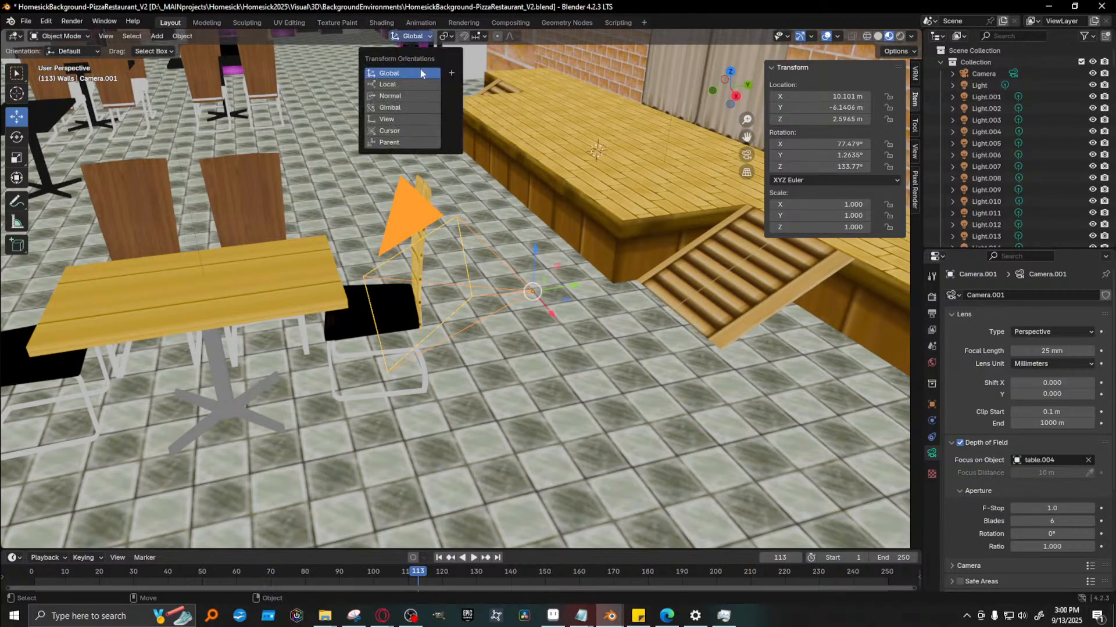
left_click(421, 86)
left_click_drag(553, 275, 563, 305)
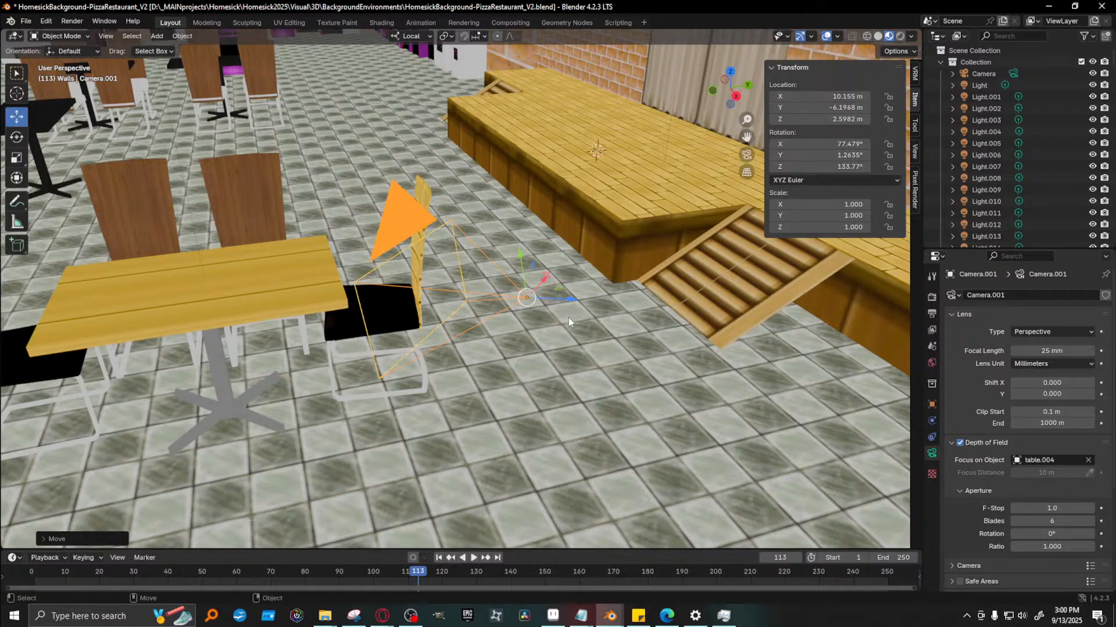
middle_click_drag(569, 317, 573, 354)
key("F12")
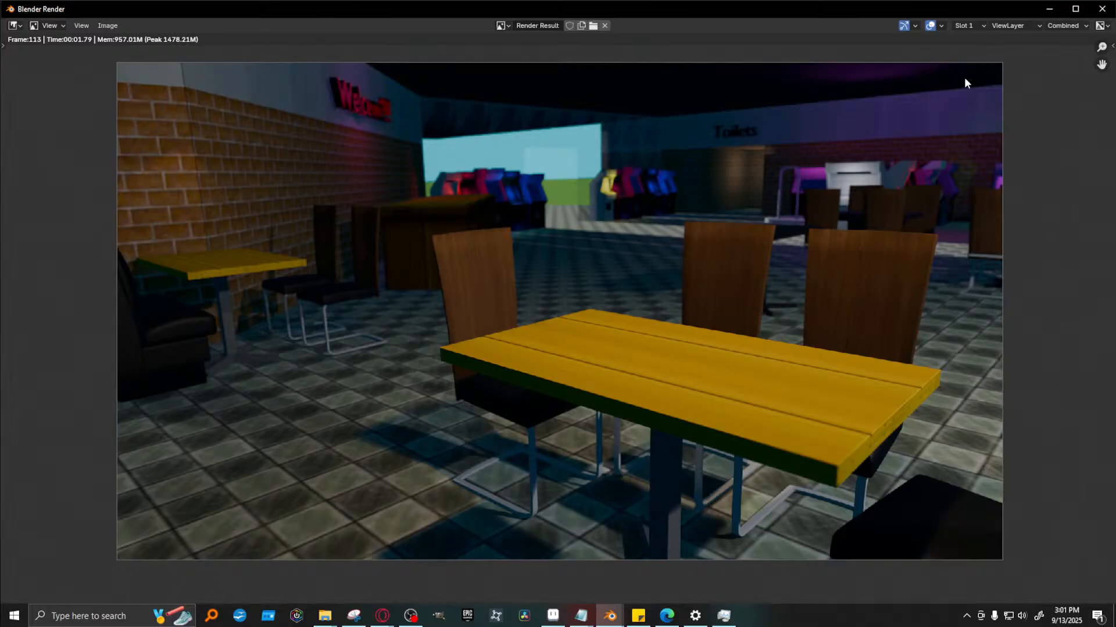
left_click(1049, 10)
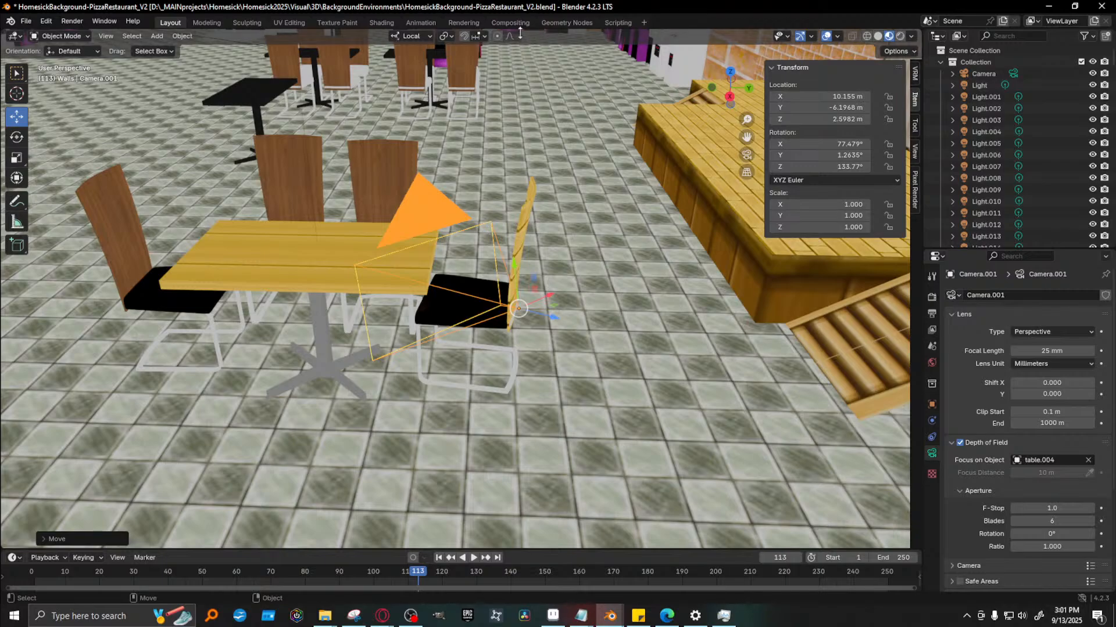
With Global orientation, raise Camera.001 to Z 2.6221 m and render the view
left_click(409, 36)
left_click(388, 71)
left_click_drag(519, 267, 520, 263)
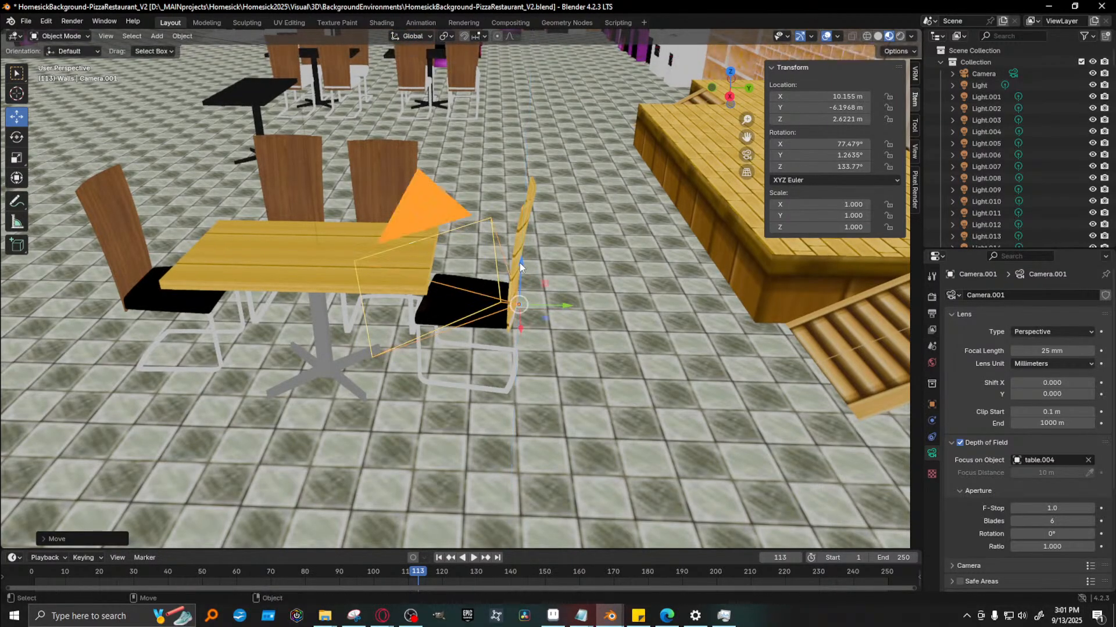
key("F12")
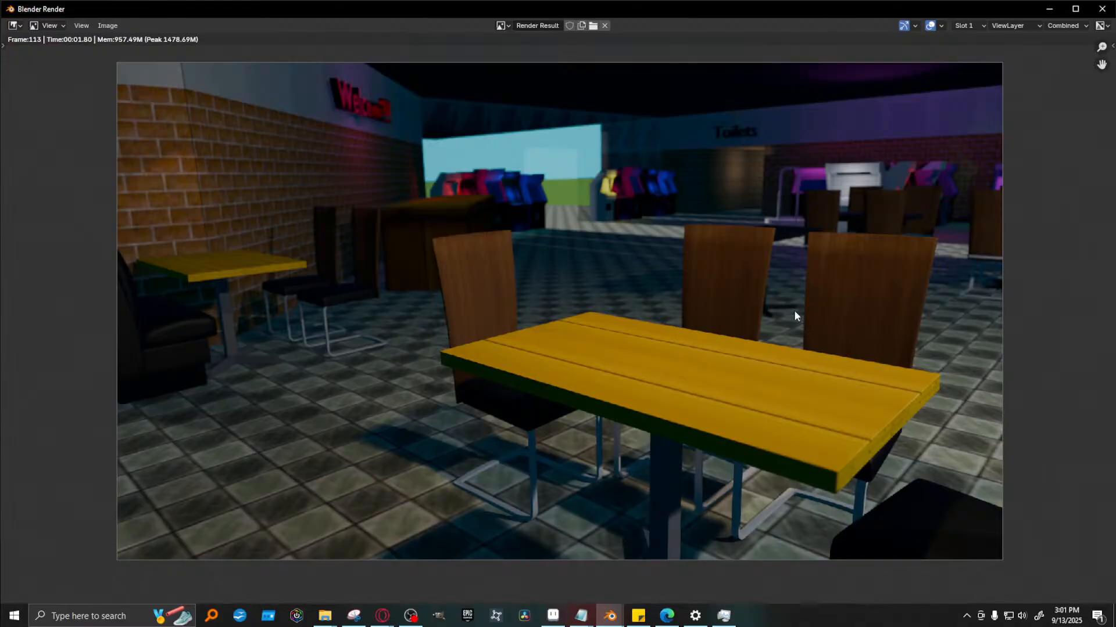
left_click(1048, 8)
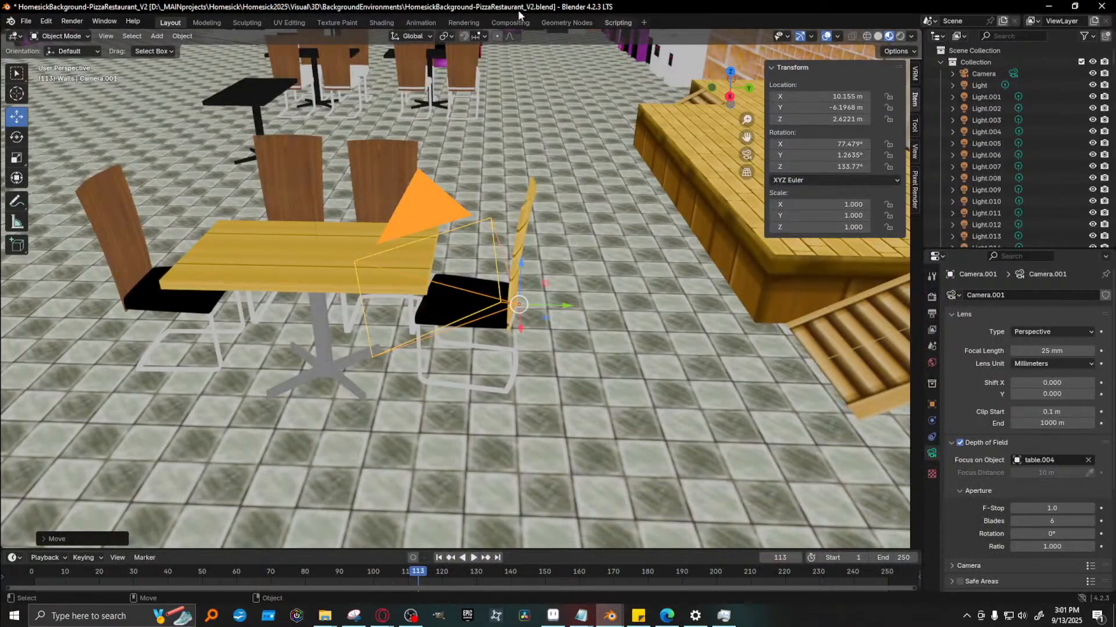
With Local orientation, shift Camera.001 sideways to X 10.192 m, Y -6.2353 m, Z 2.6233 m and render the view
left_click(413, 36)
left_click(403, 74)
left_click_drag(546, 295, 534, 297)
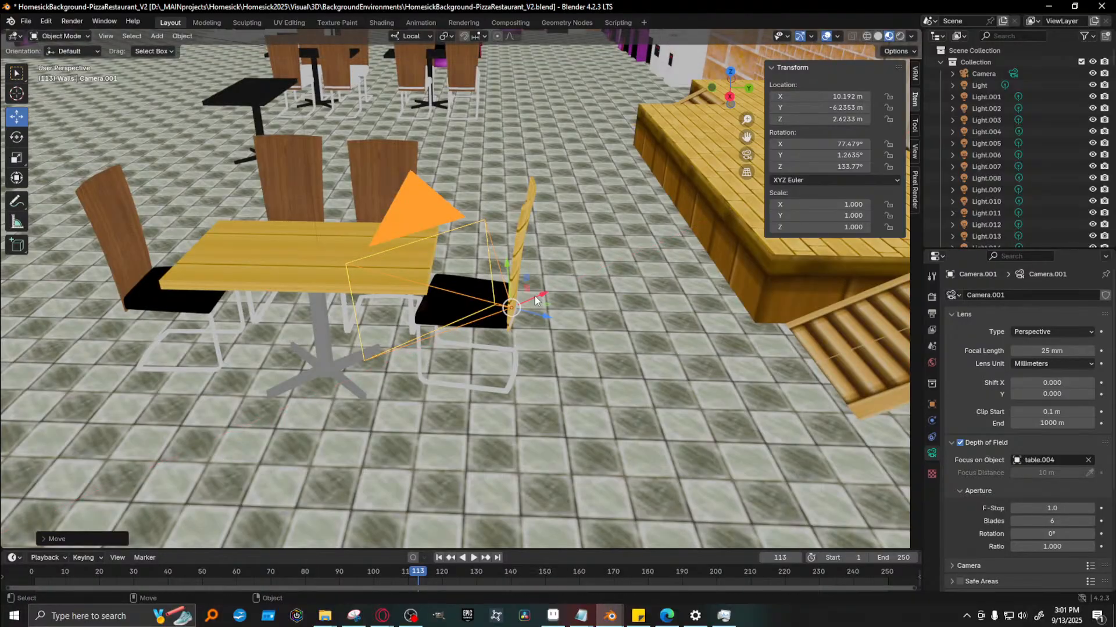
key("F12")
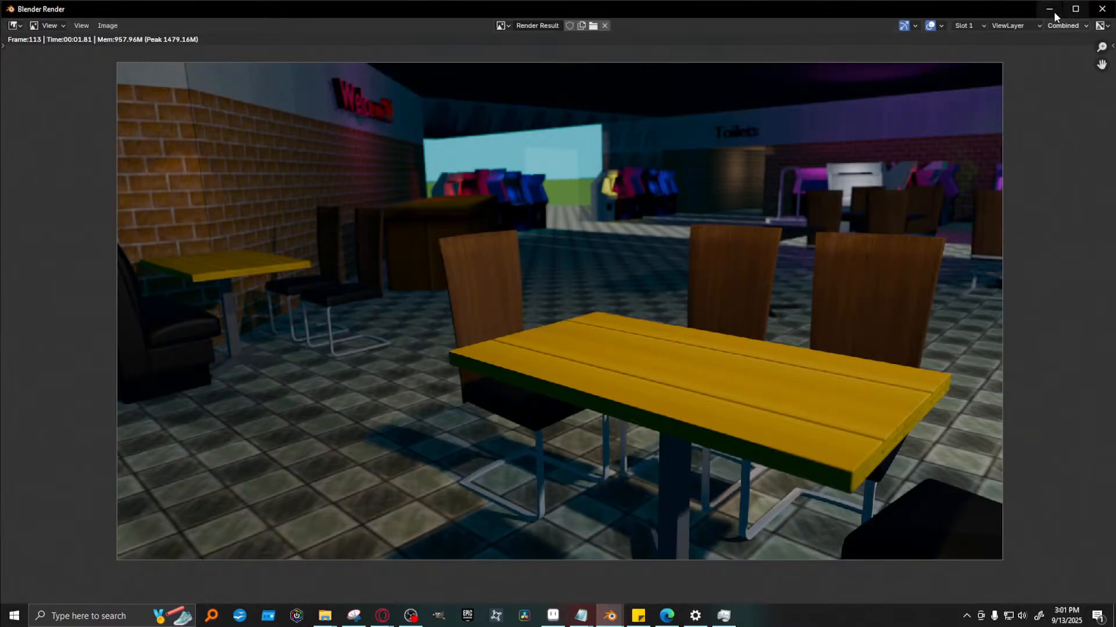
left_click(1101, 9)
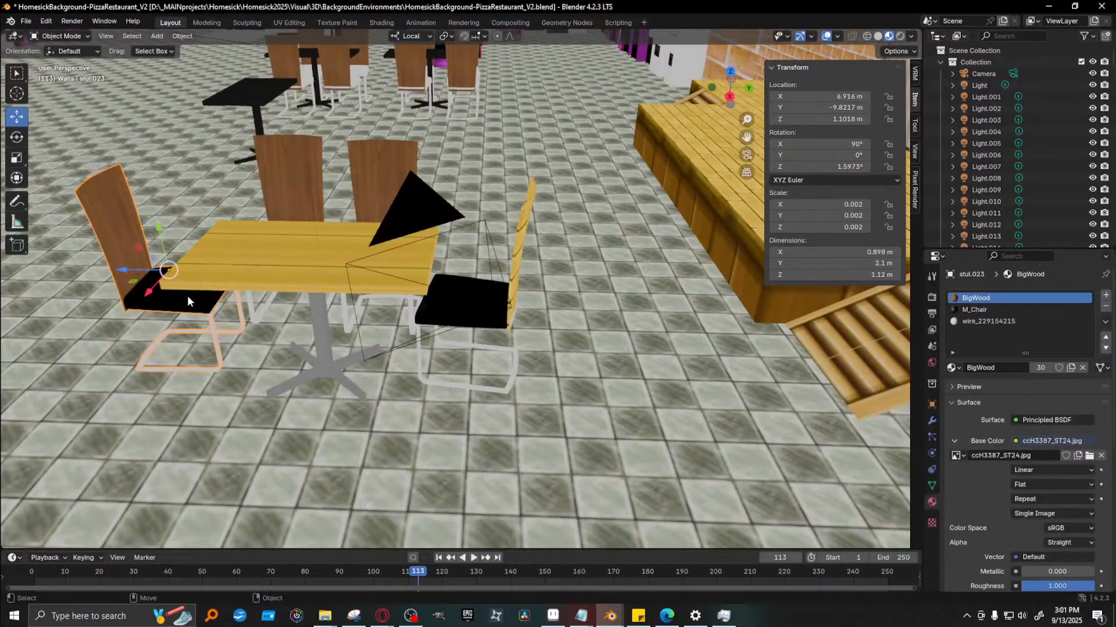
Rotate the chair at the table's far end (stul.023) to Z -6.565° and place it at X 6.9088 m, Y -9.8838 m
key("e")
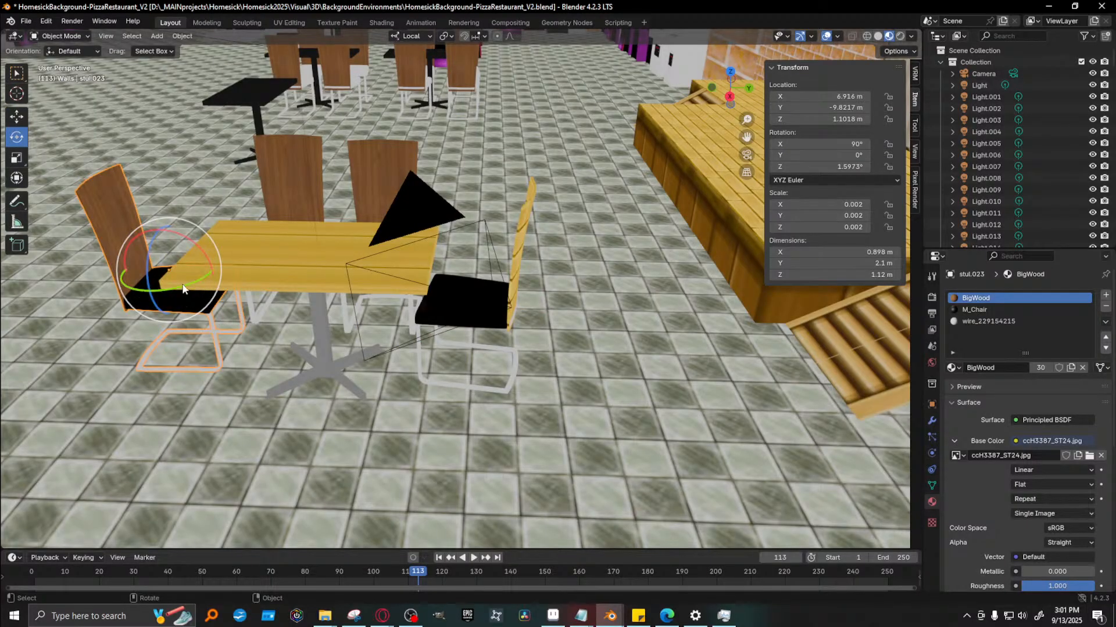
left_click_drag(185, 288, 119, 268)
key("w")
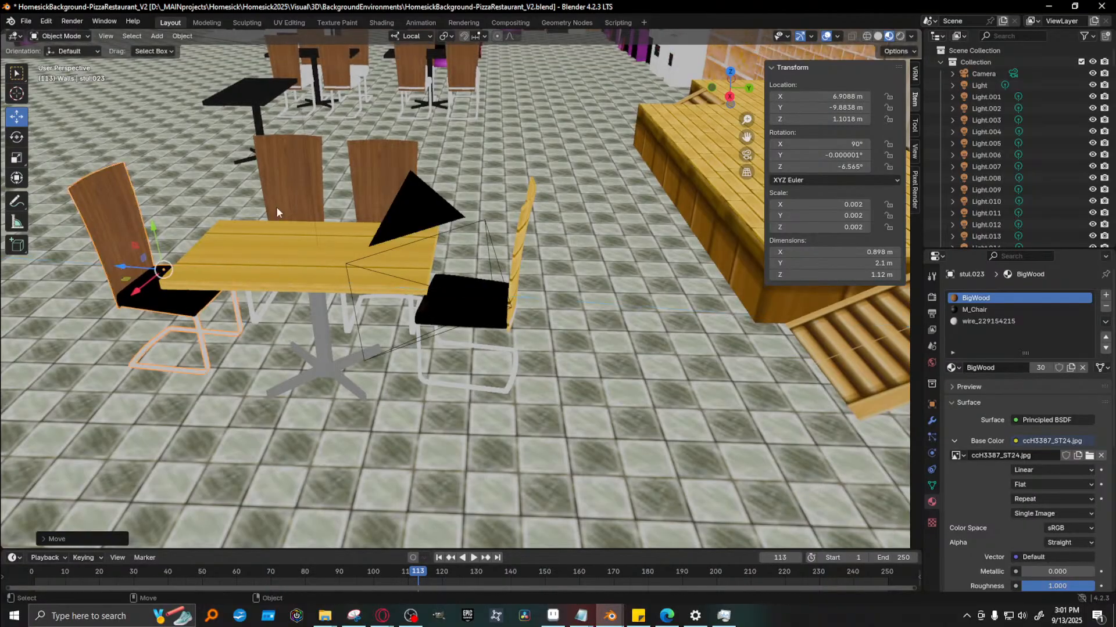
Move the long-side chair nearest stul.023 (stul.016) to X 5.8308 m, Y -8.9251 m and render the view
left_click(286, 201)
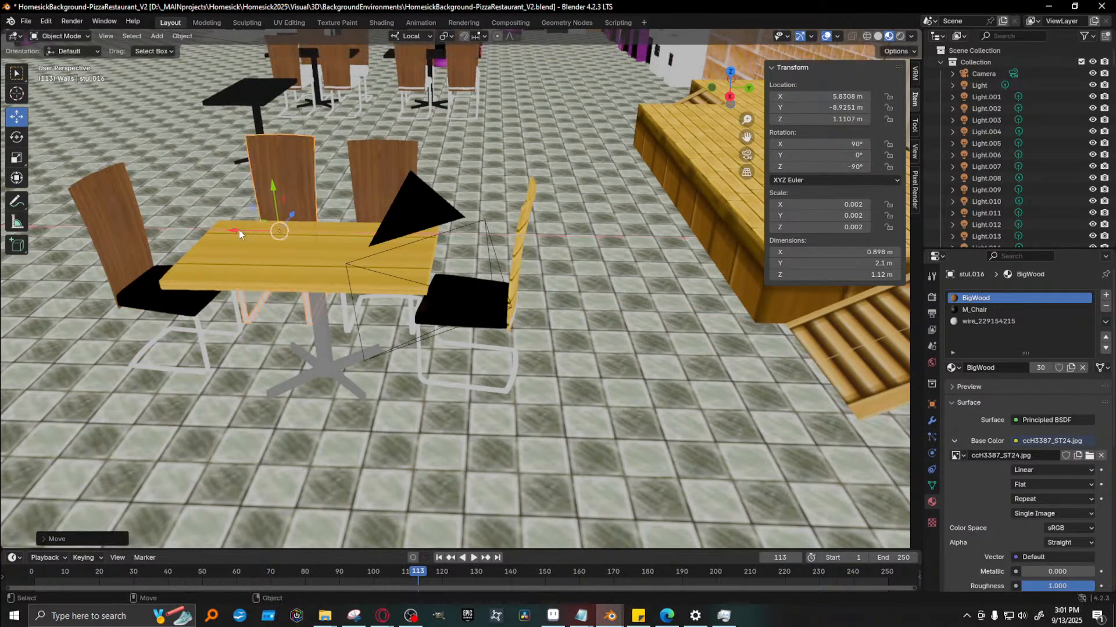
key("F12")
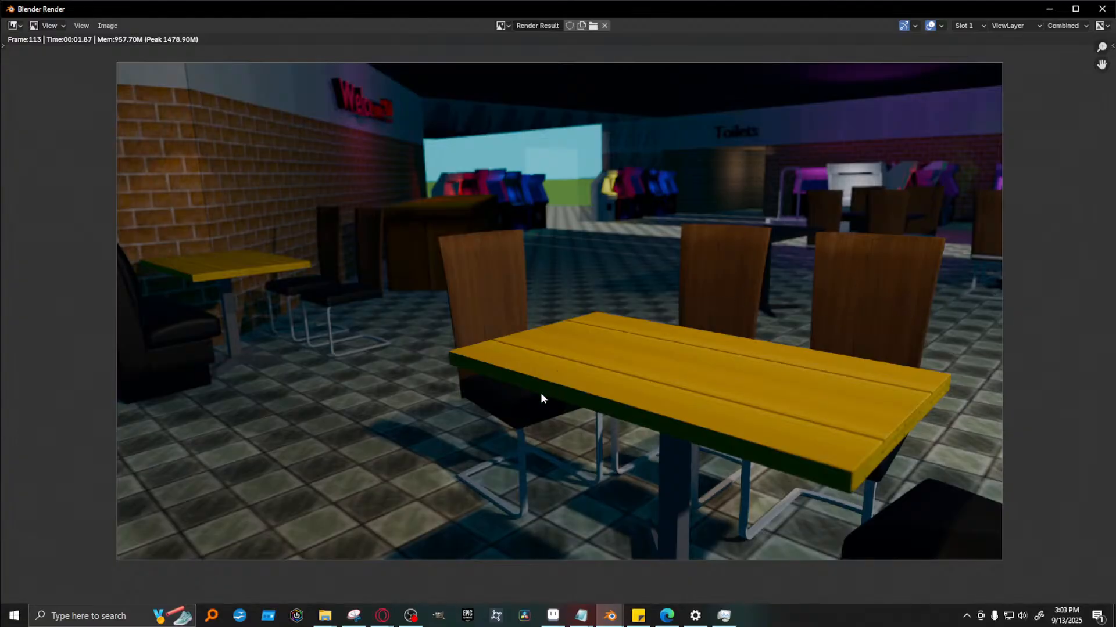
left_click(1048, 8)
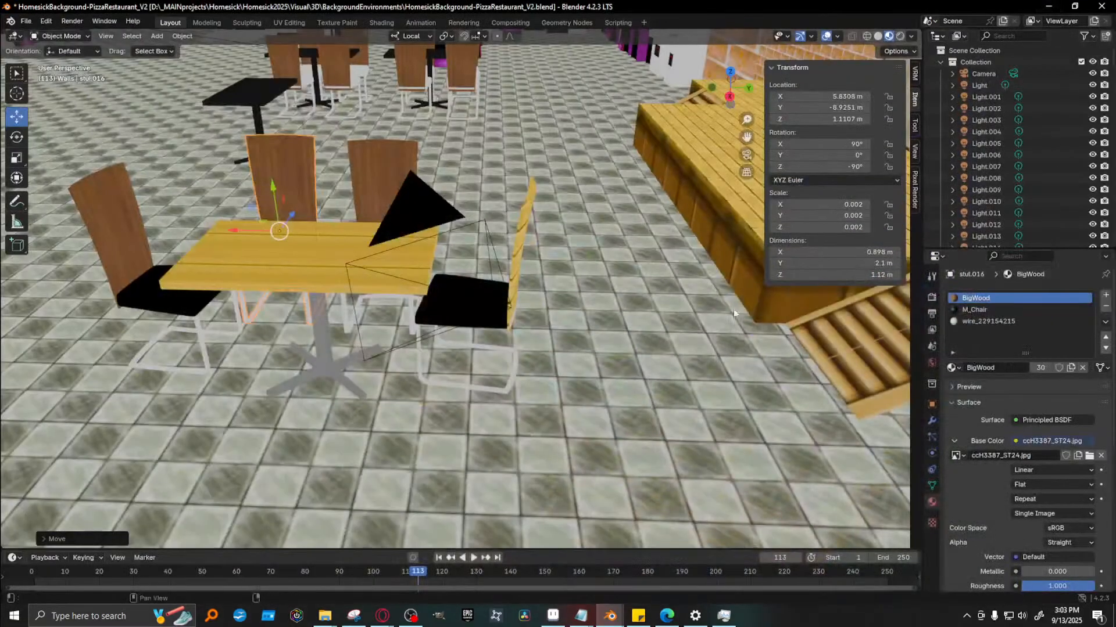
Shift the chairs stul.015 and stul.016 along the table's long side, away from the end chair stul.023
left_click(383, 189)
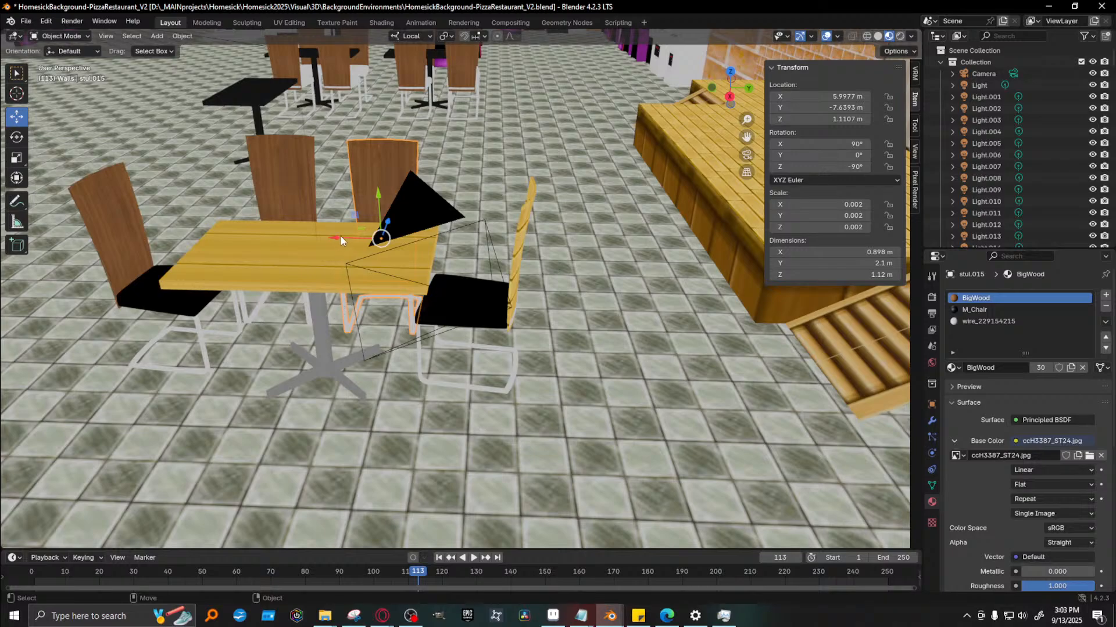
left_click(286, 206)
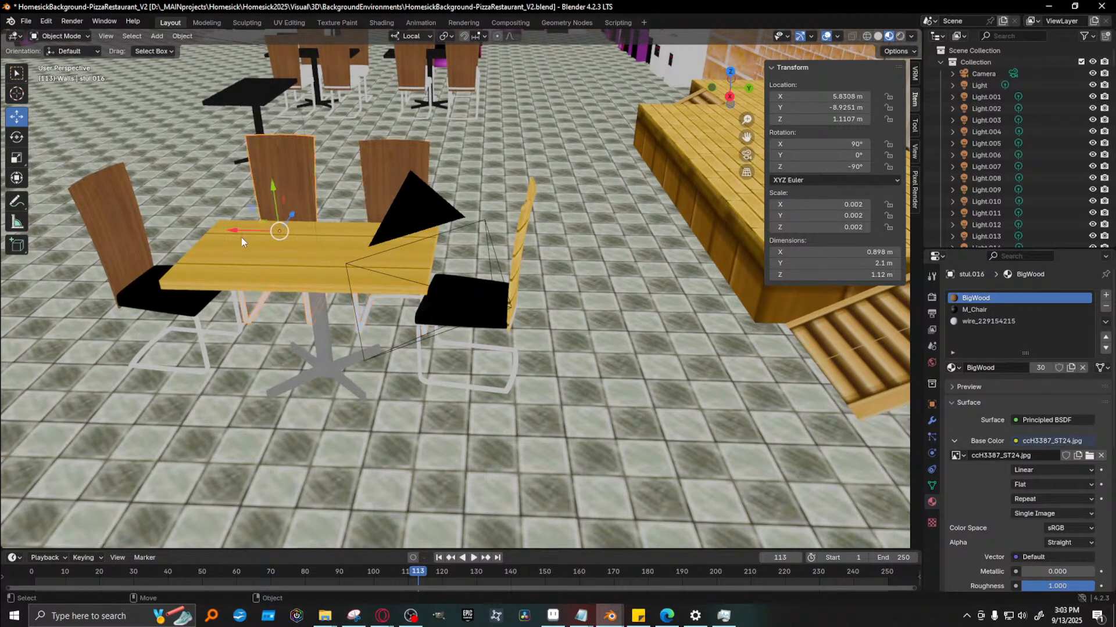
left_click_drag(242, 237, 261, 231)
Move the end chair stul.023 to X 6.6841 m, Y -9.8579 m and render the view
left_click(162, 304)
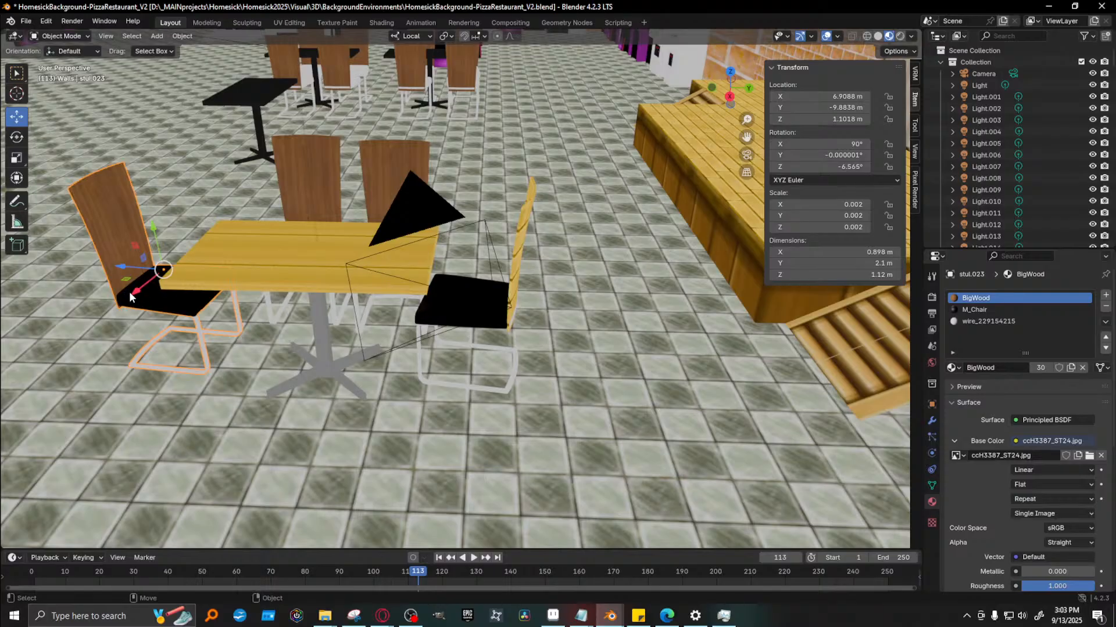
left_click_drag(130, 290, 143, 278)
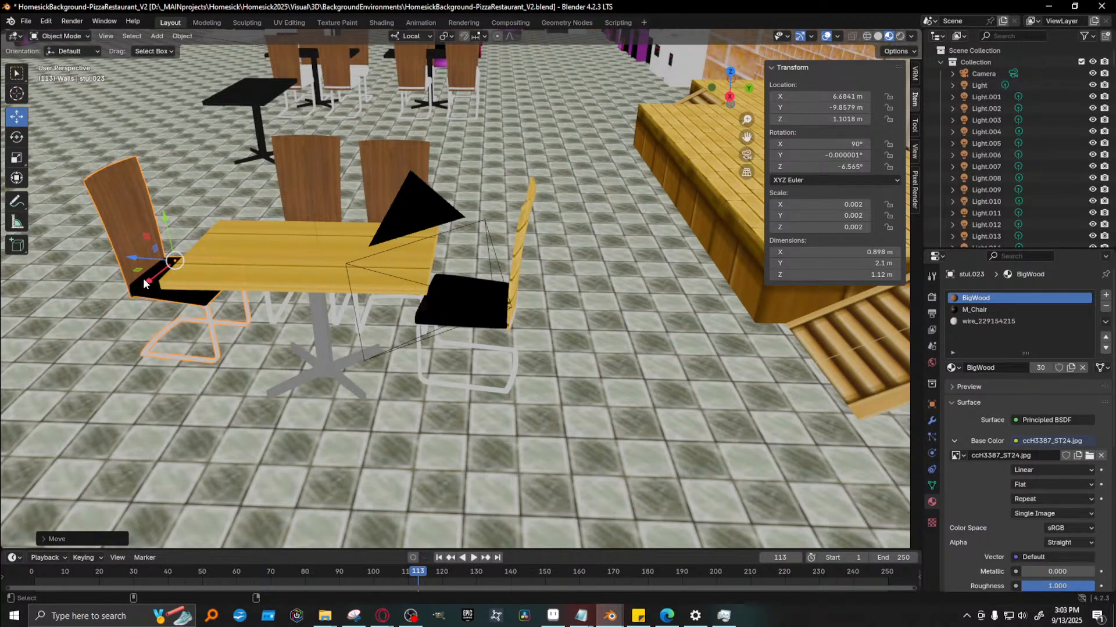
key("F12")
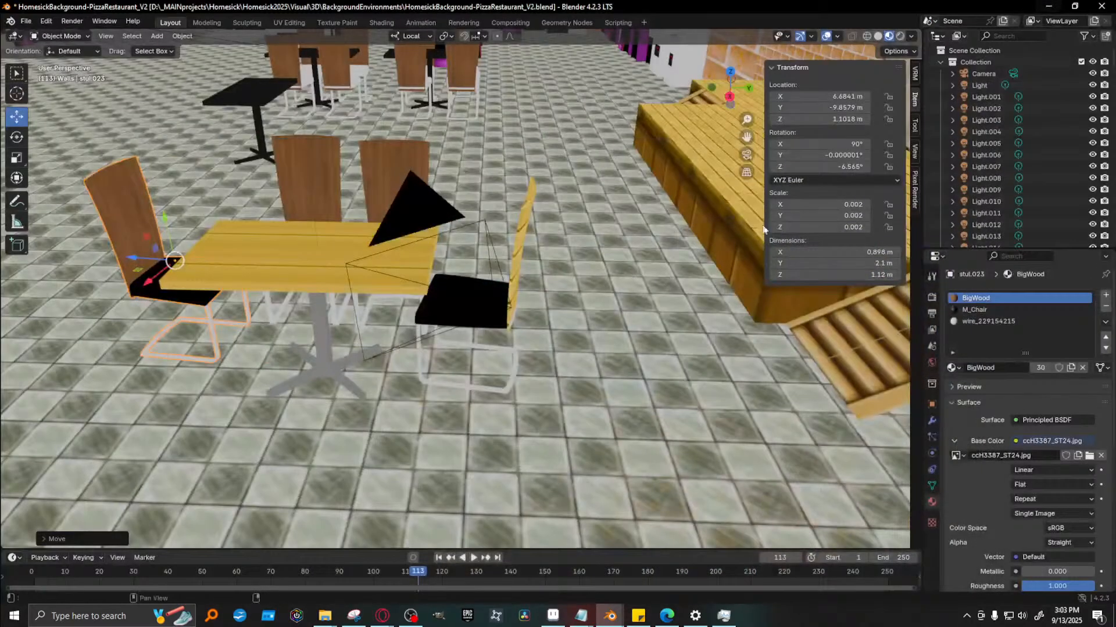
left_click(1049, 9)
Try rotating the end chair stul.023 further about its vertical axis with a test render, undo the rotation and render again
key("shift+space")
key("r")
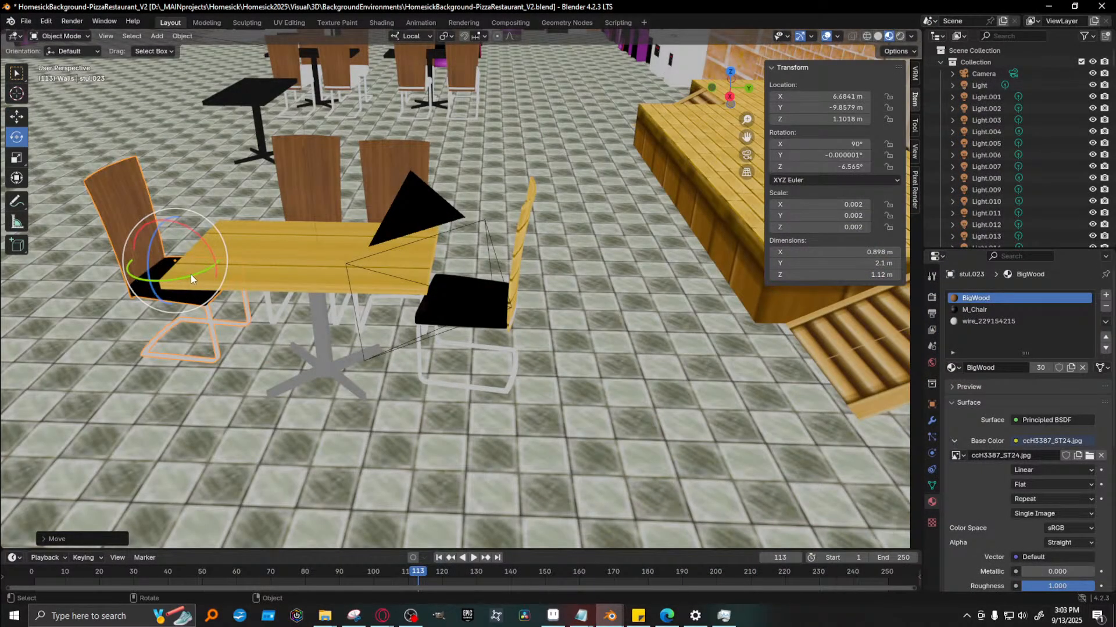
left_click_drag(190, 275, 145, 274)
key("shift+space")
key("g")
key("F12")
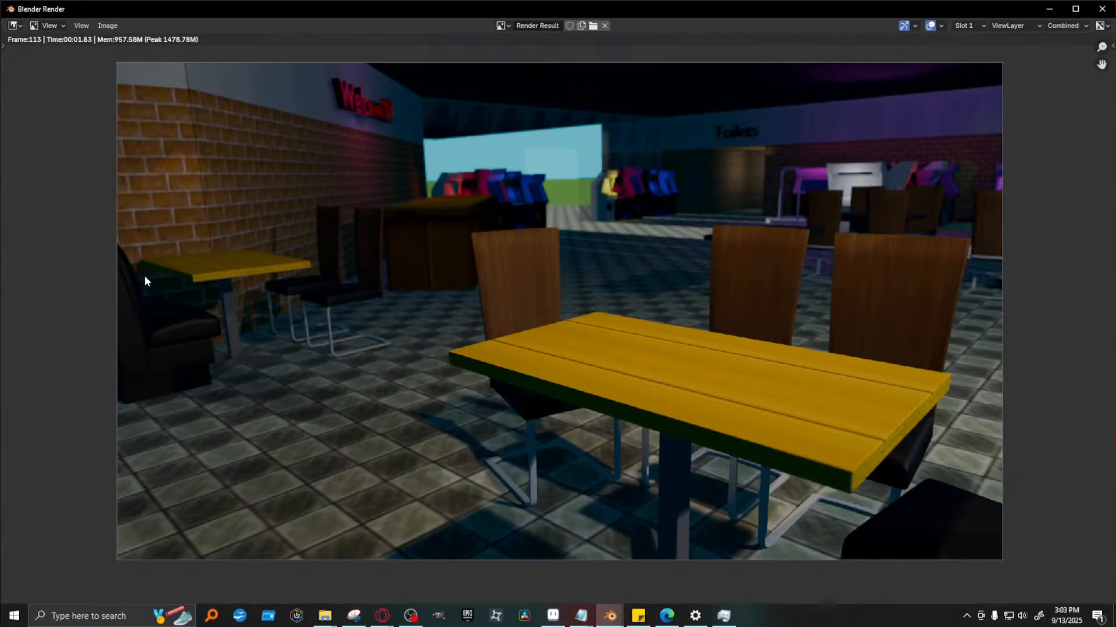
left_click(1050, 9)
key("ctrl+z")
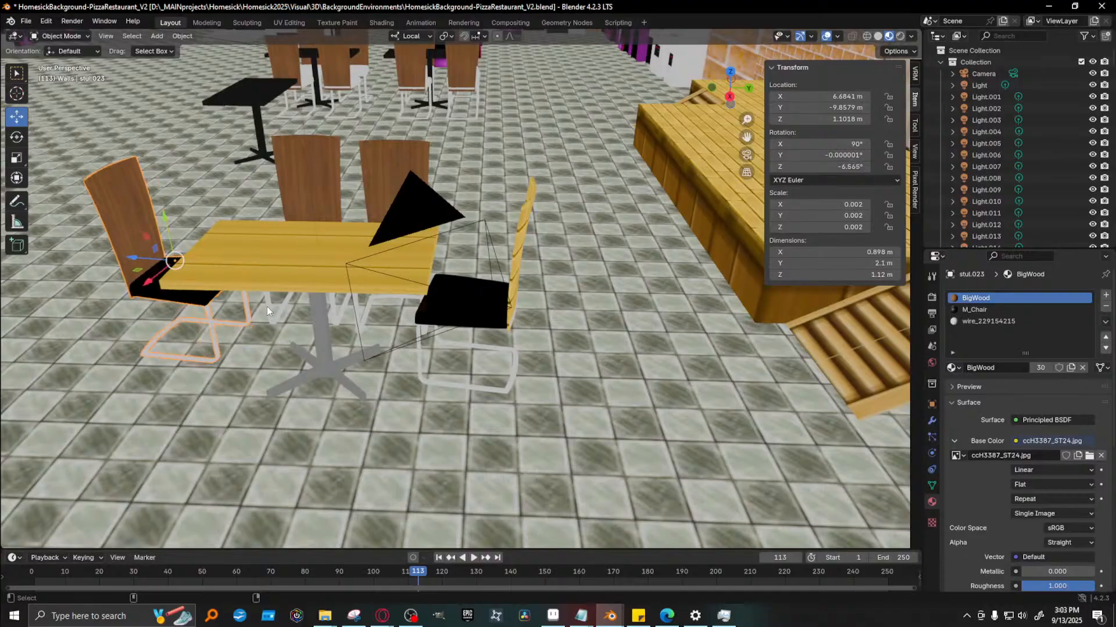
key("F12")
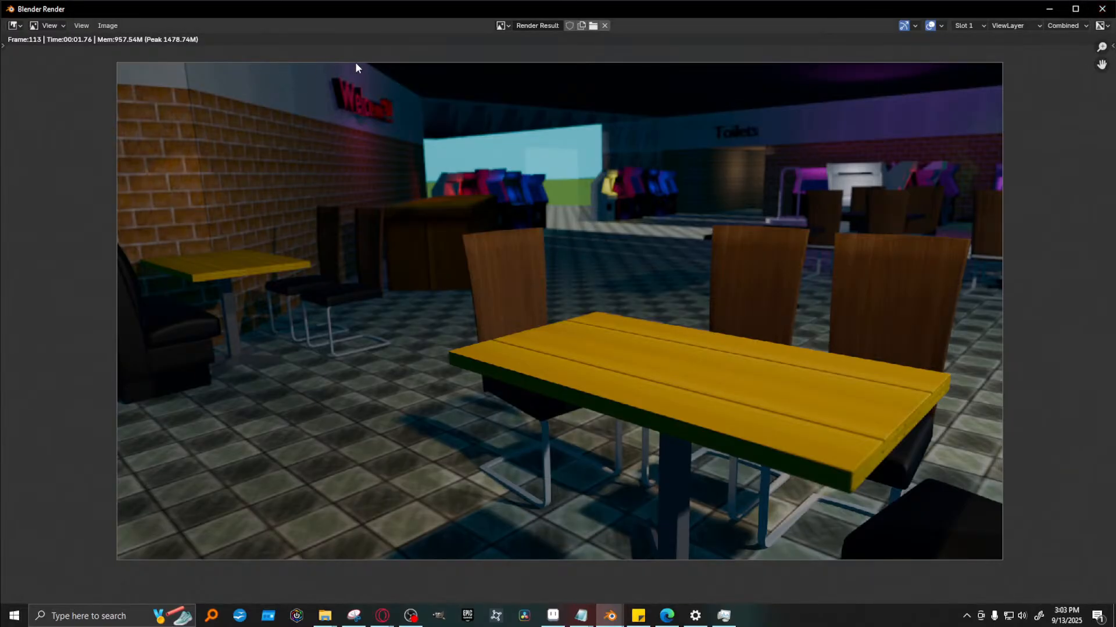
left_click(1050, 9)
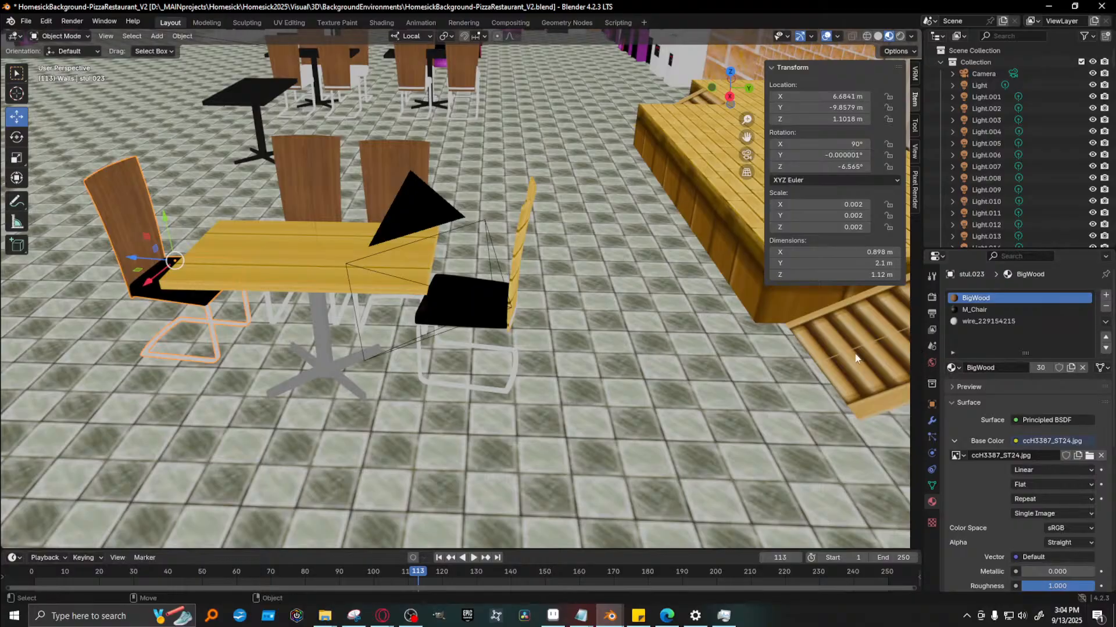
Select Camera.001 and open the scene's output format settings
left_click(420, 205)
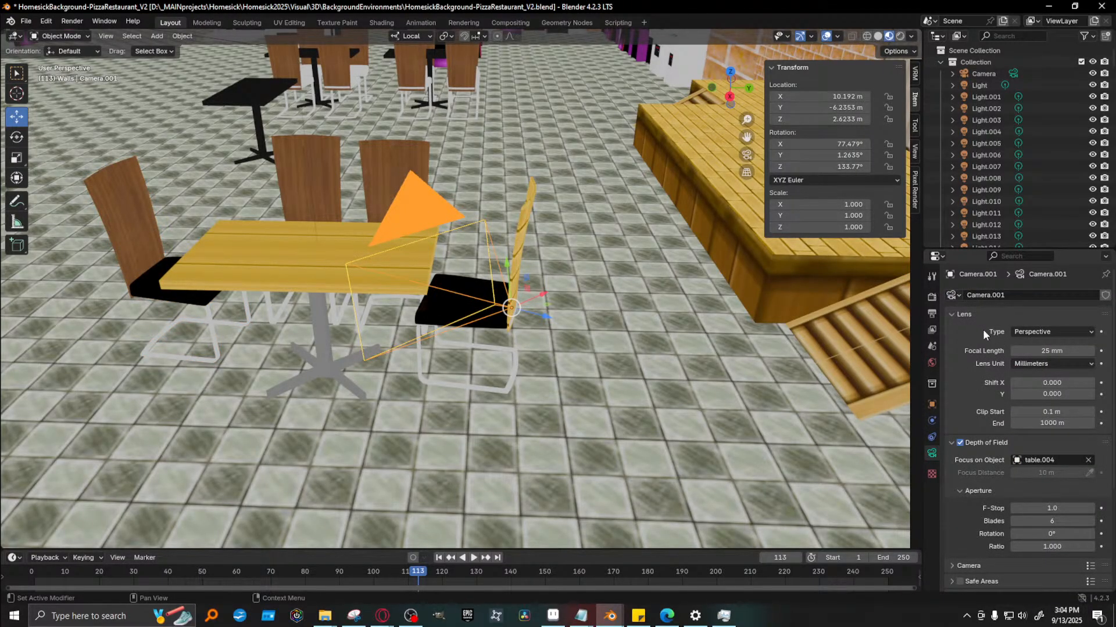
left_click(932, 297)
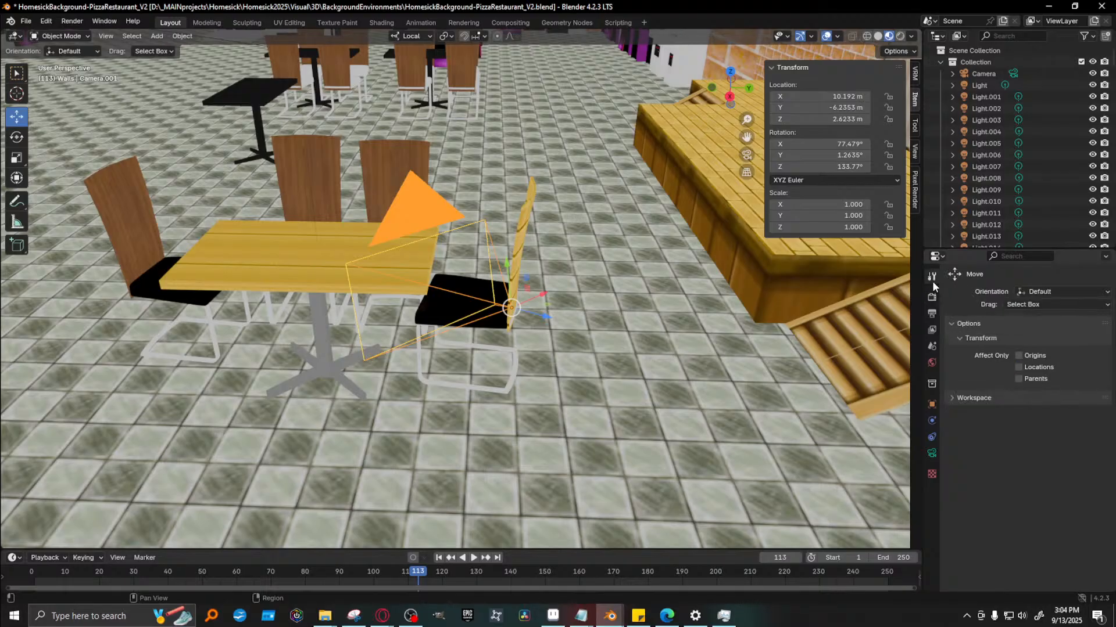
left_click(932, 316)
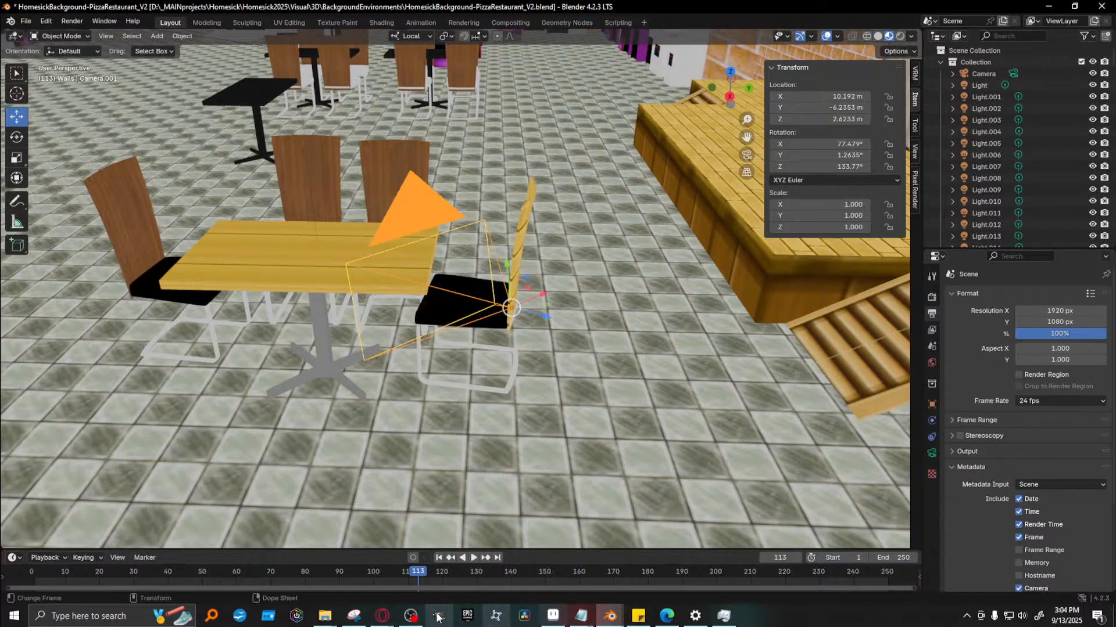
Switch to Aseprite and check the canvas width and height of the EP5-02 sprite
mouse_move(552, 616)
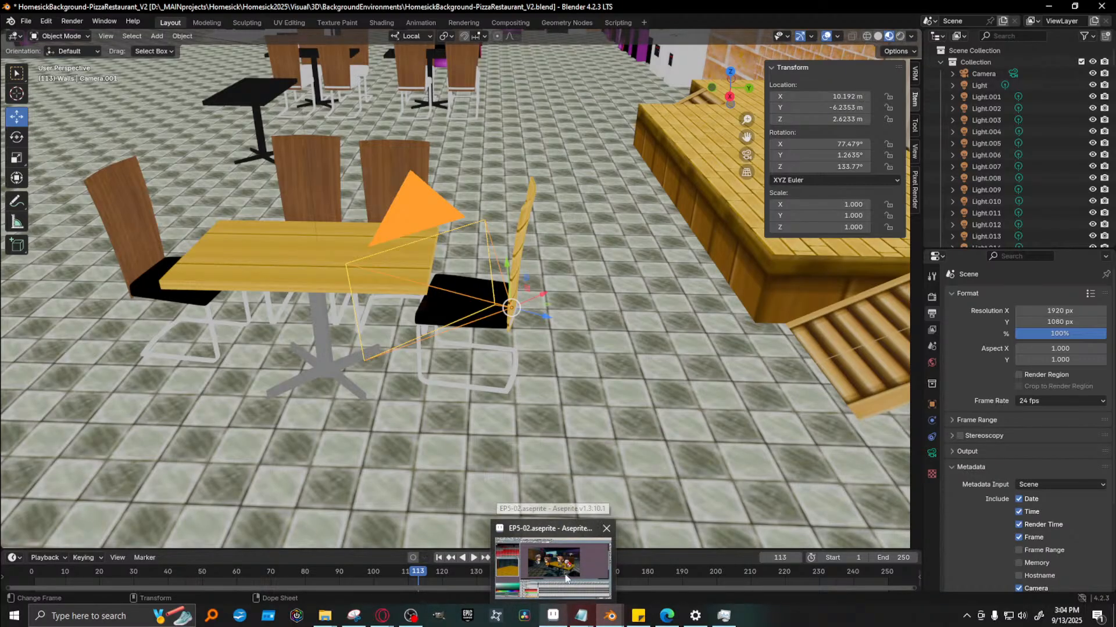
left_click(516, 563)
left_click(81, 20)
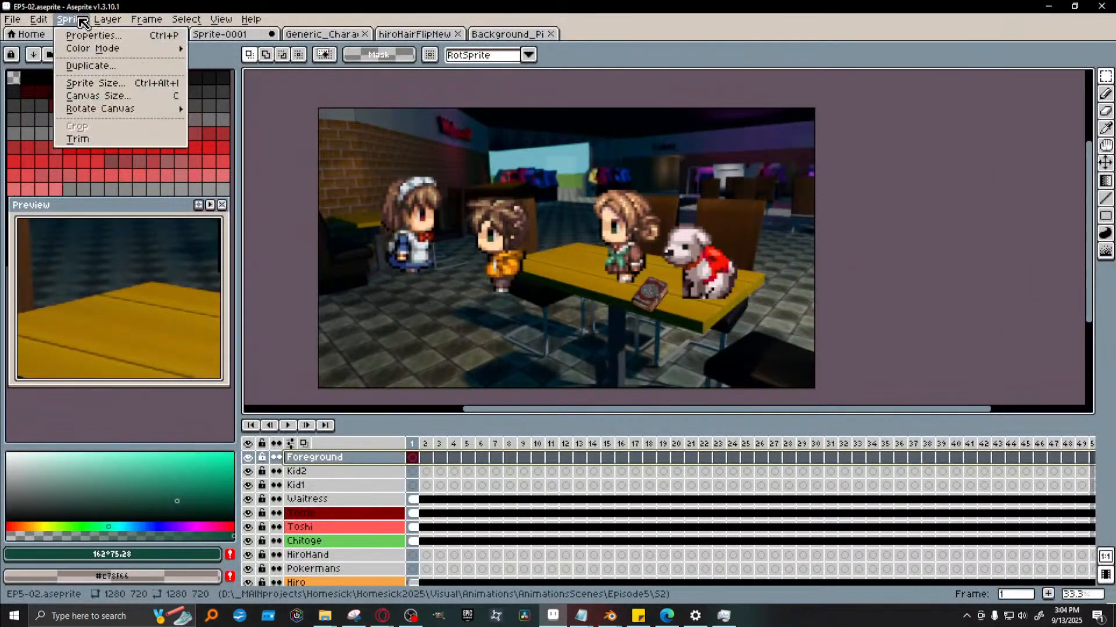
left_click(96, 97)
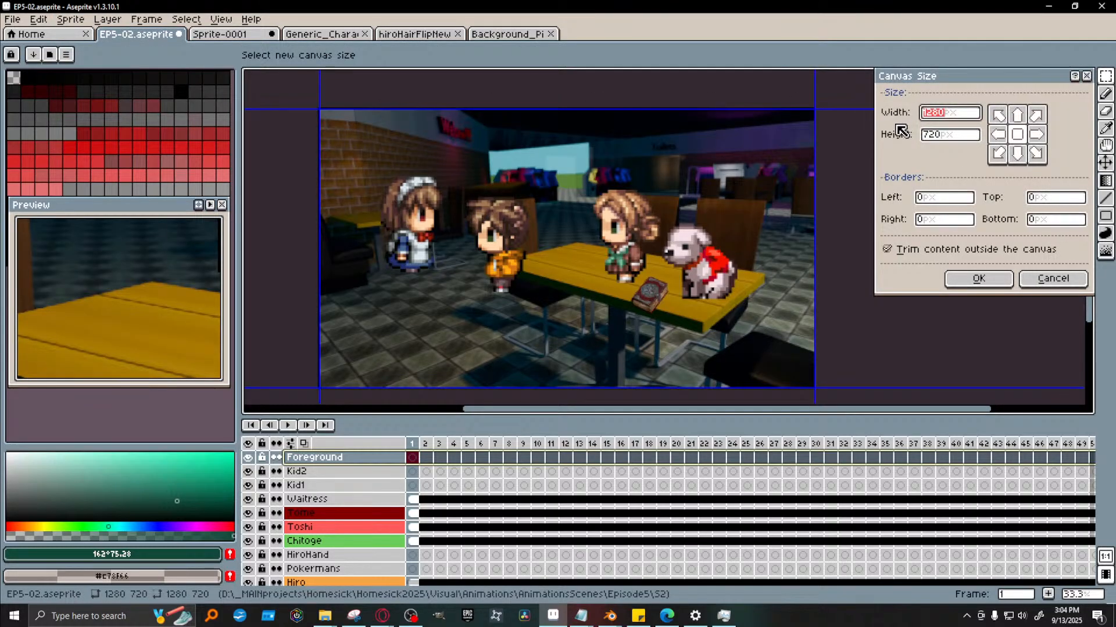
left_click(1086, 76)
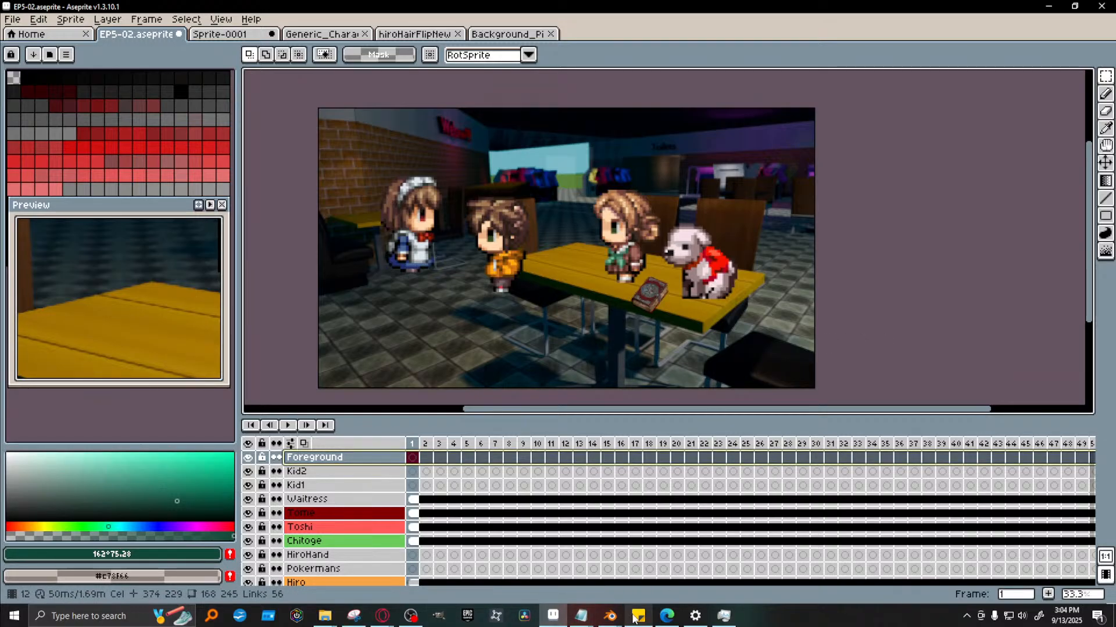
Switch to Blender and set the output's horizontal resolution to 640 px, dividing 1280 by 2 in Calculator
mouse_move(610, 617)
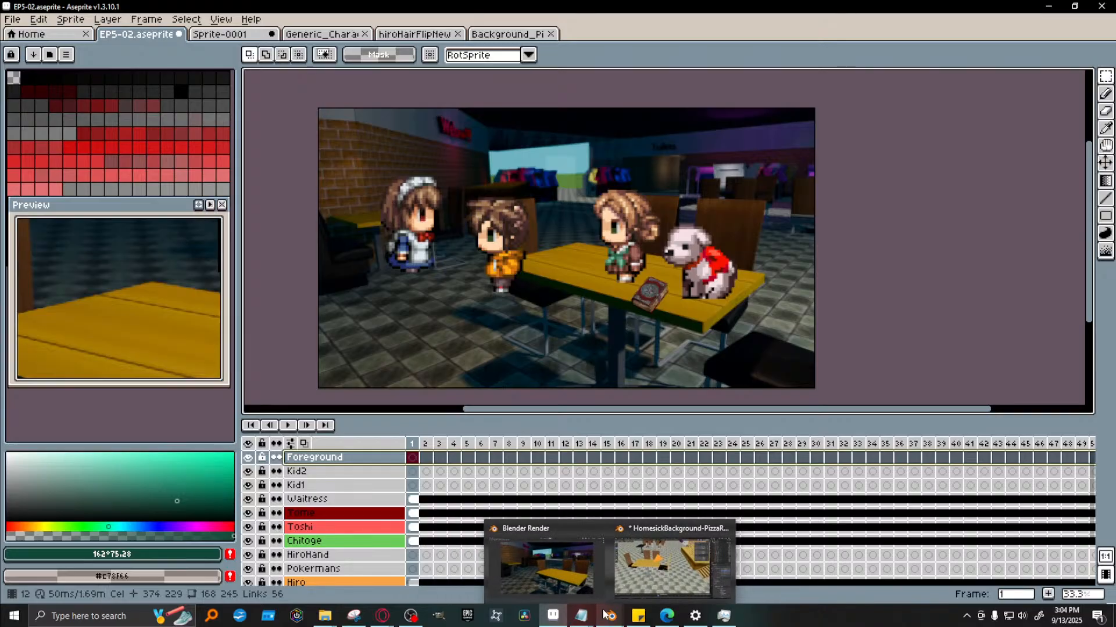
left_click(614, 555)
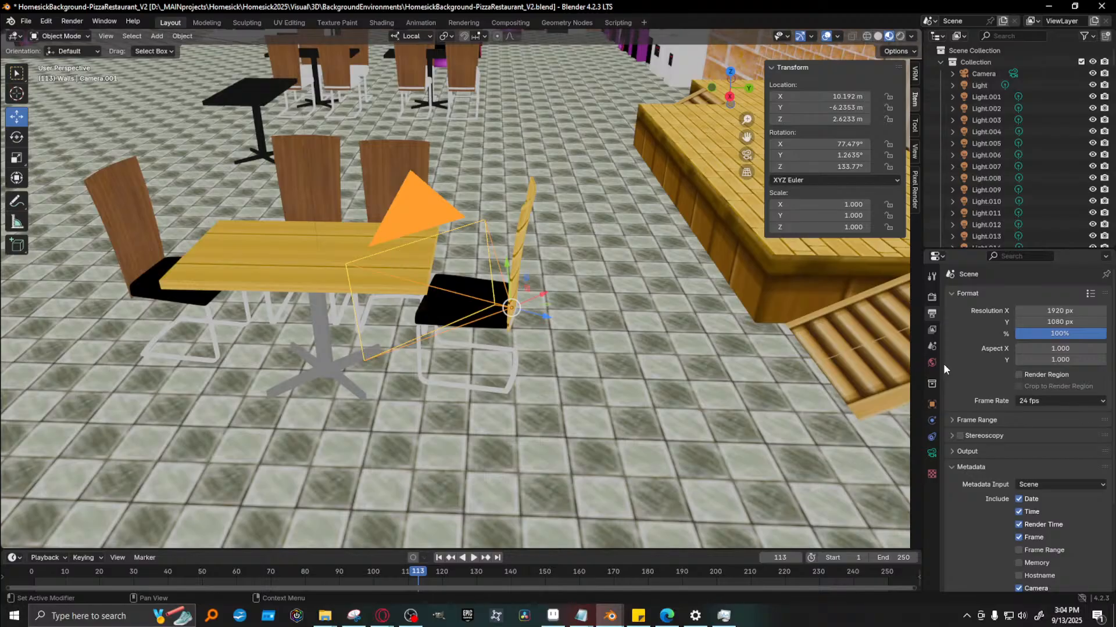
left_click(1056, 314)
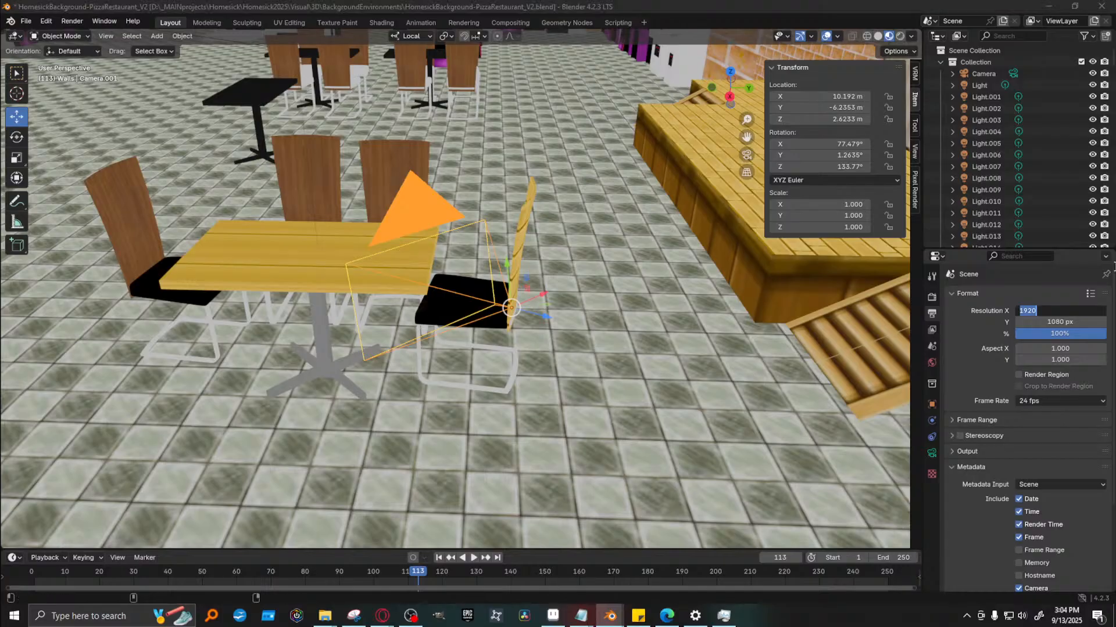
key("super")
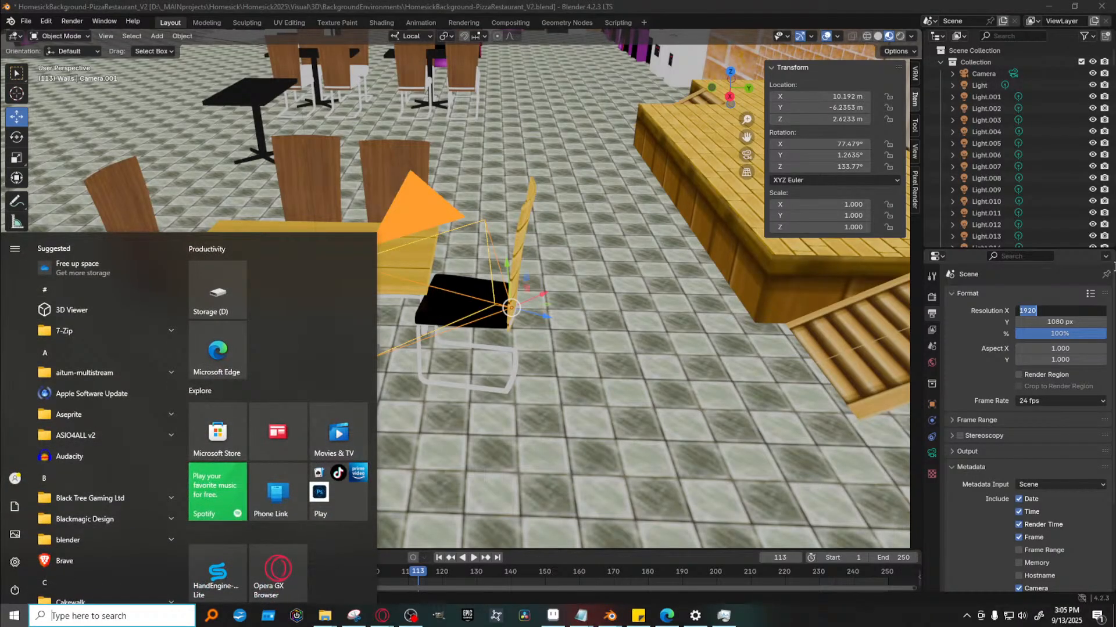
type("ca")
key("Return")
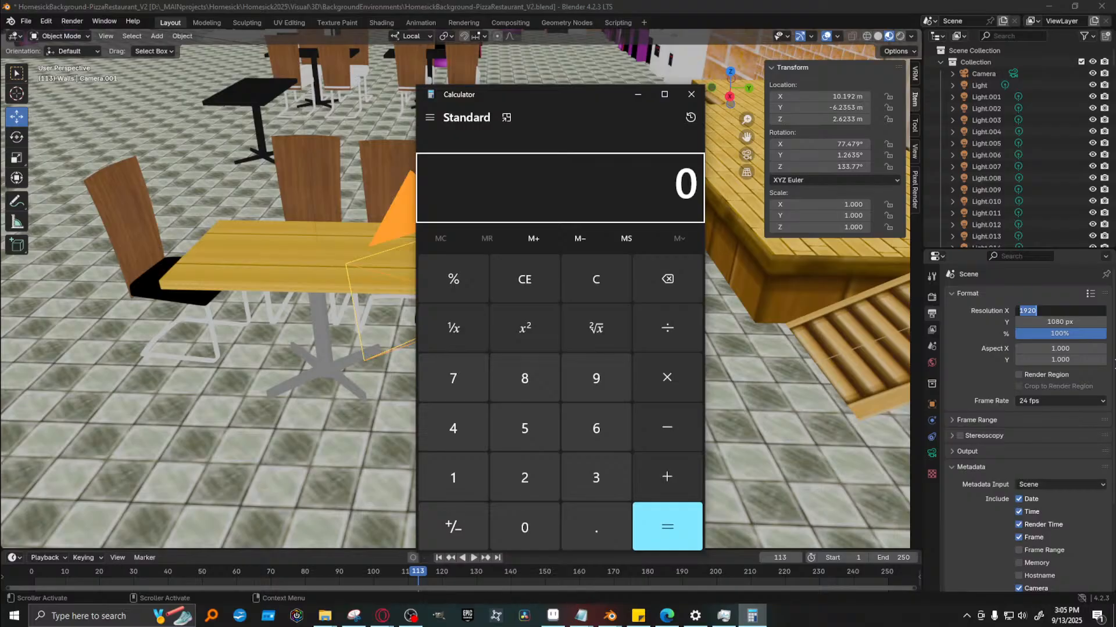
type("1280")
key("slash")
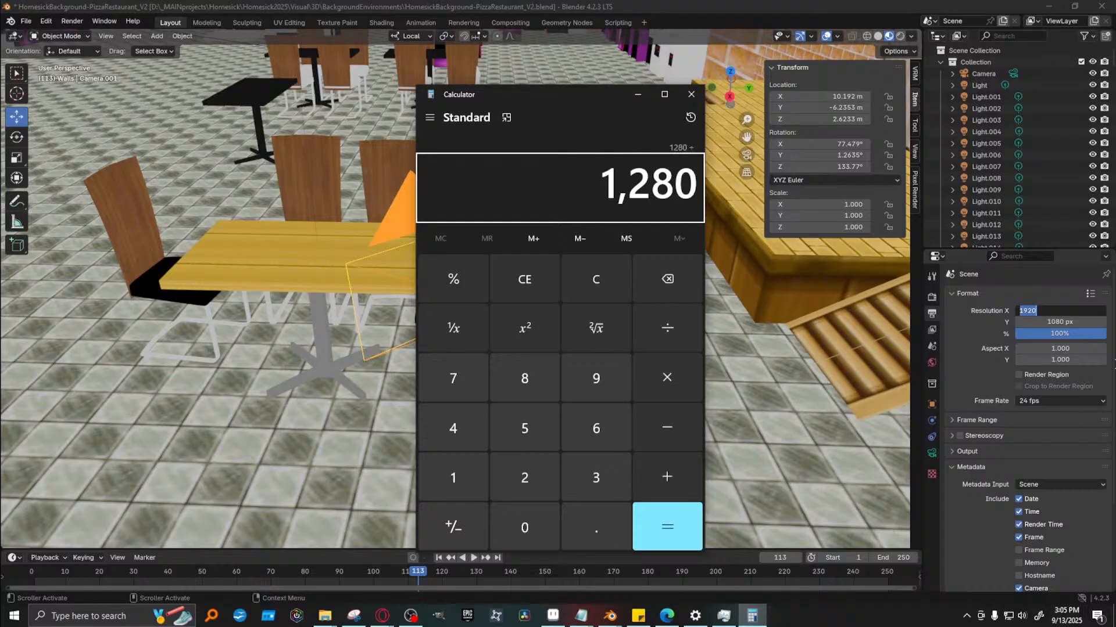
type("2")
key("Return")
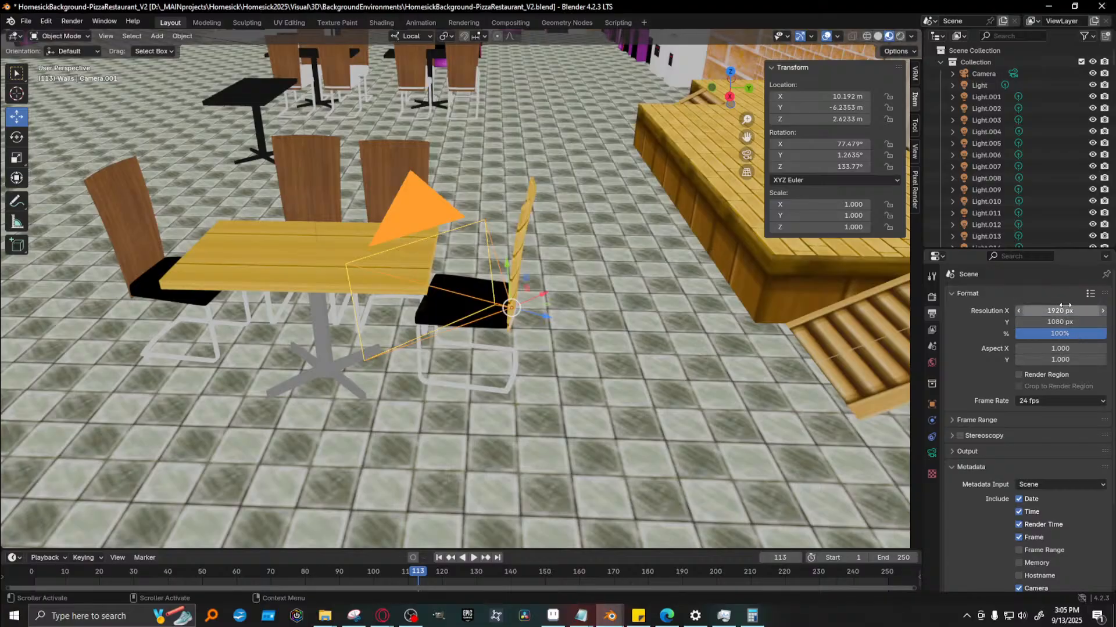
type("640")
Set the output's vertical resolution to 480 px and render the camera view
left_click(1059, 322)
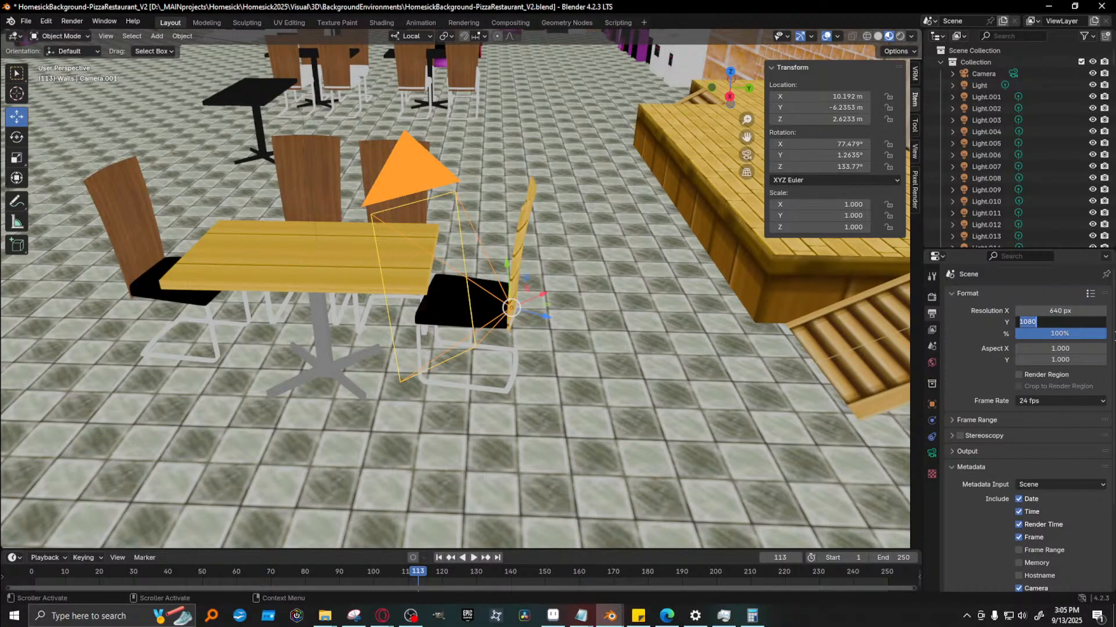
type("480")
key("Return")
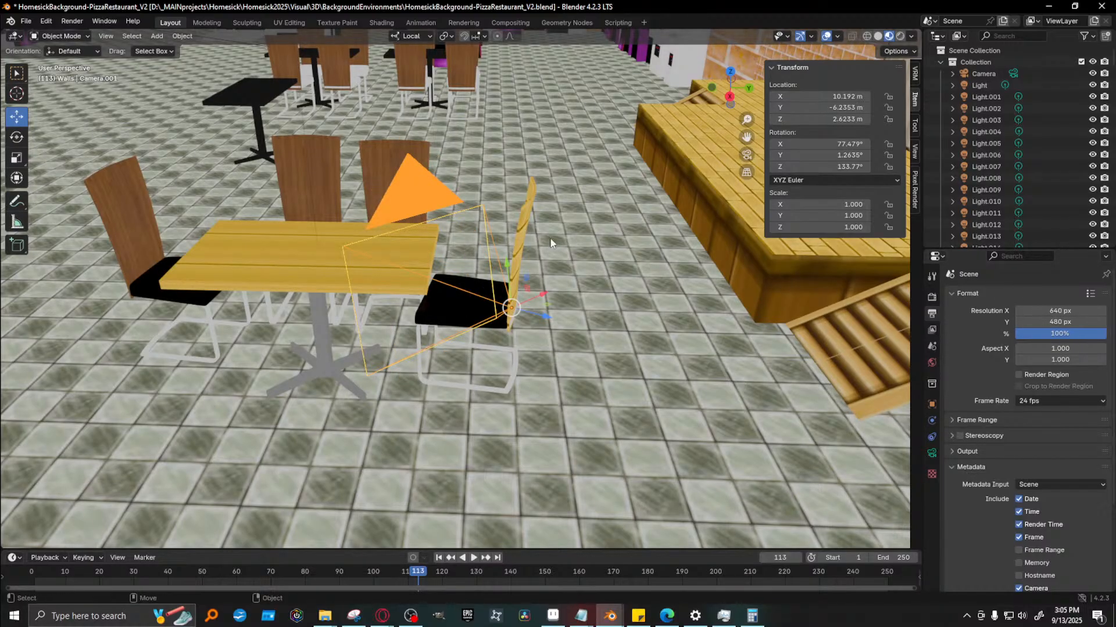
middle_click_drag(604, 281, 619, 290)
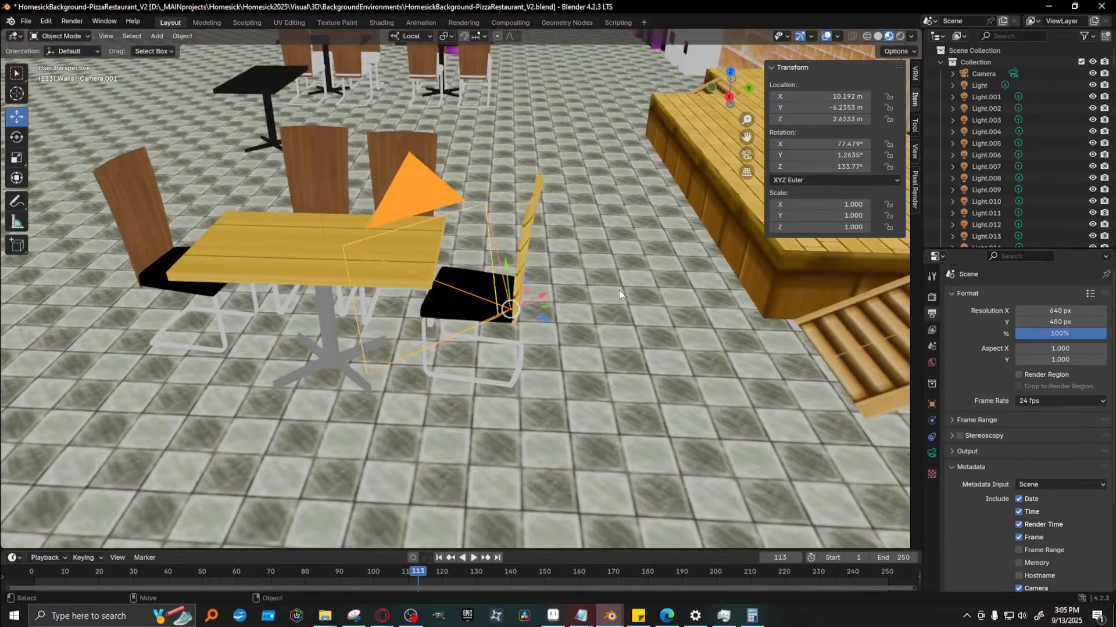
key("F12")
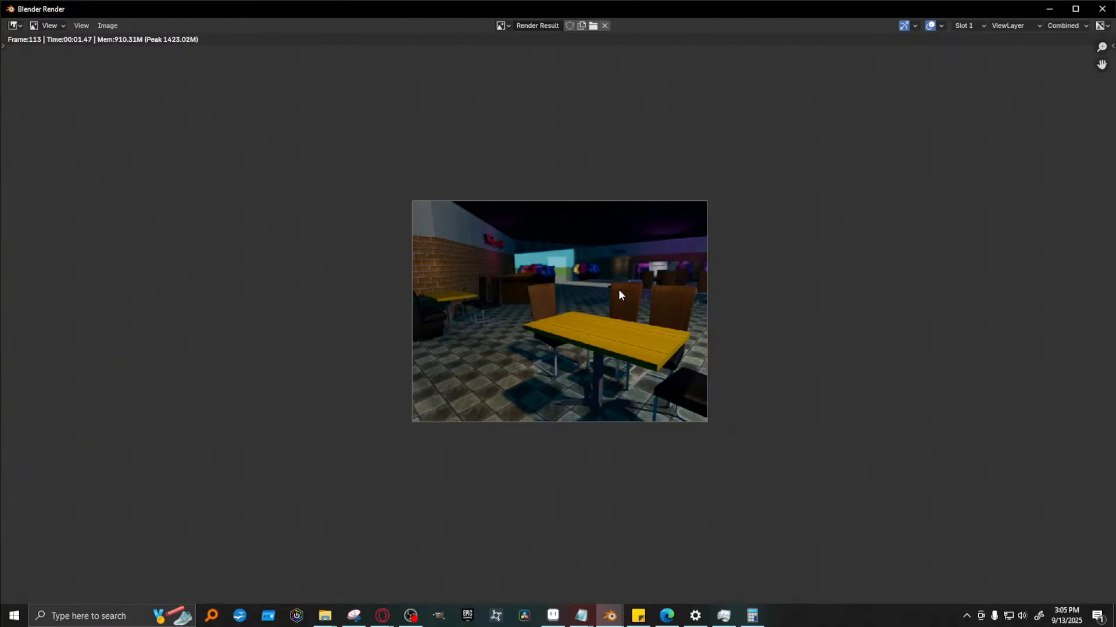
Close the open Windows Settings window
left_click(689, 617)
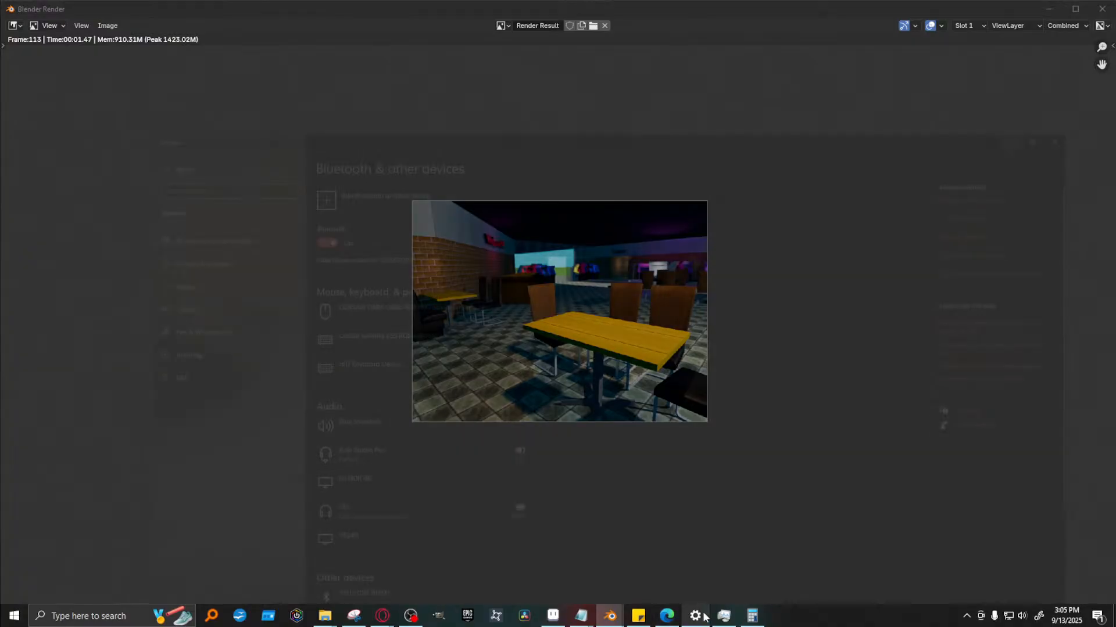
left_click(691, 617)
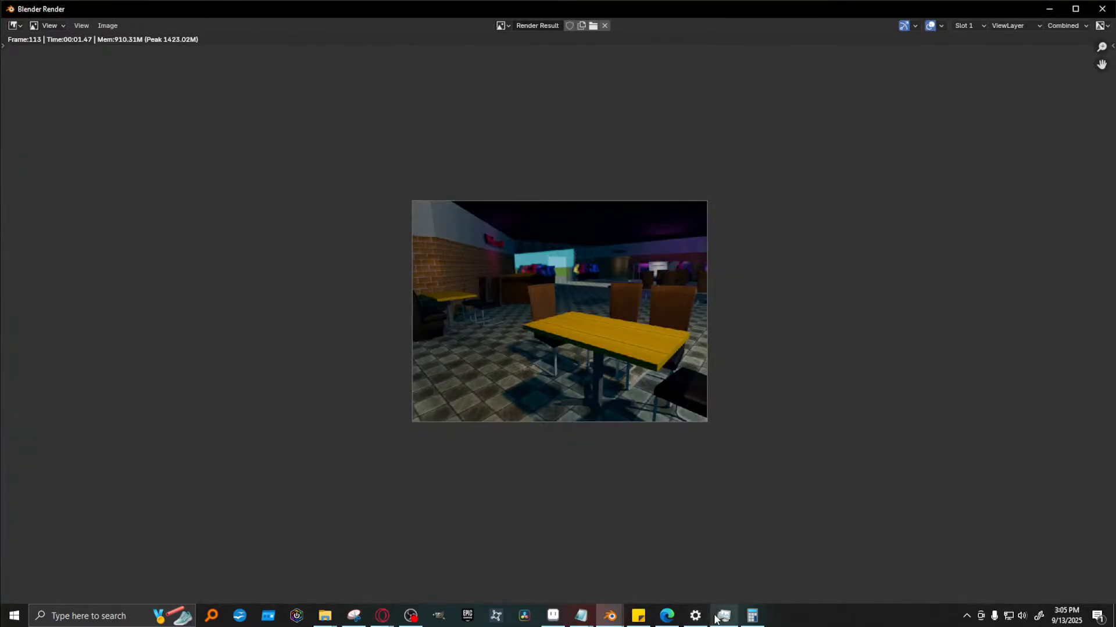
right_click(693, 612)
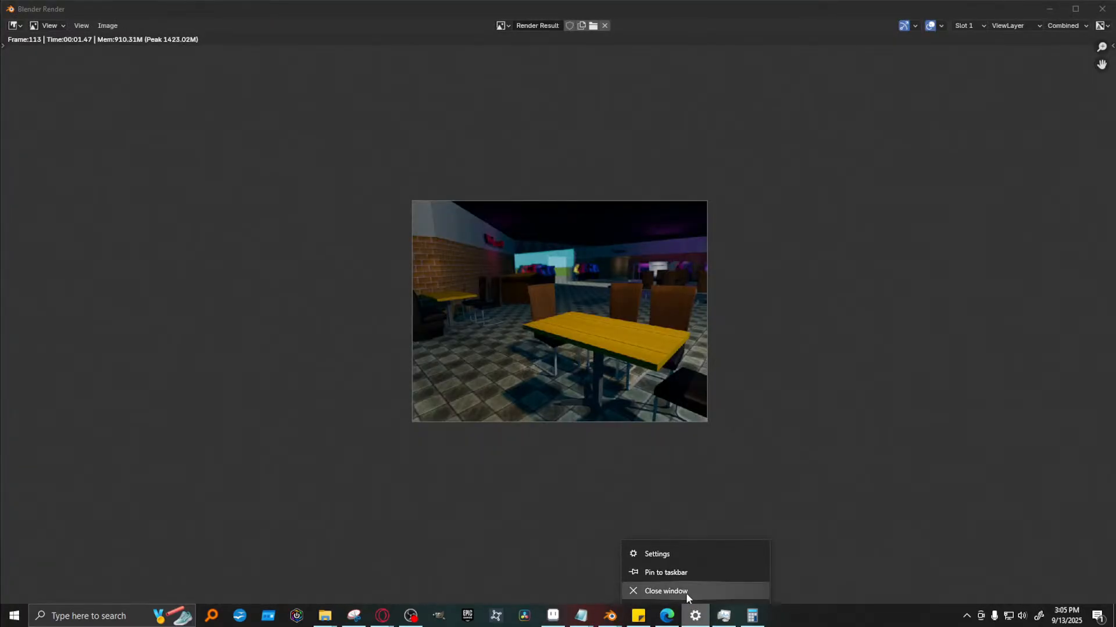
left_click(688, 588)
left_click(699, 622)
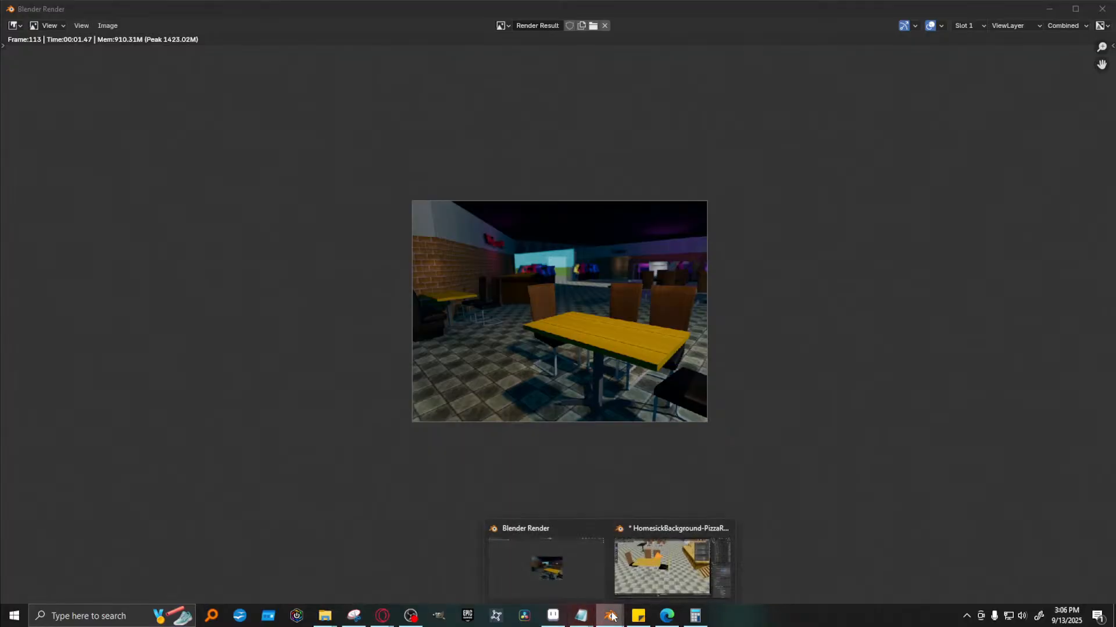
Switch to Calculator and divide the canvas height of 720 by 2
left_click(704, 621)
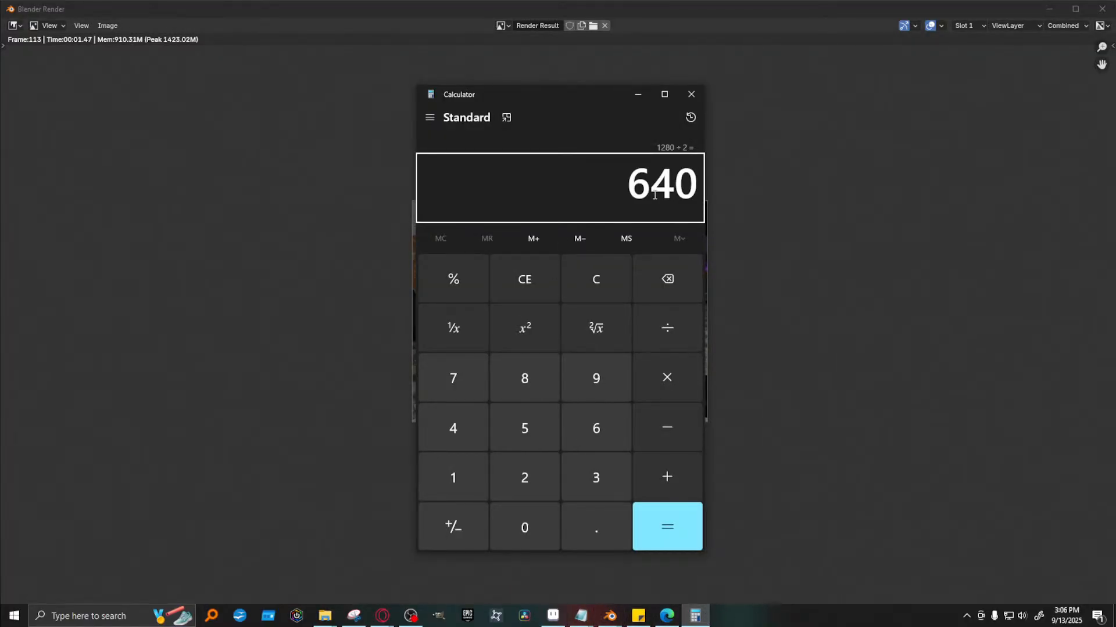
left_click(472, 398)
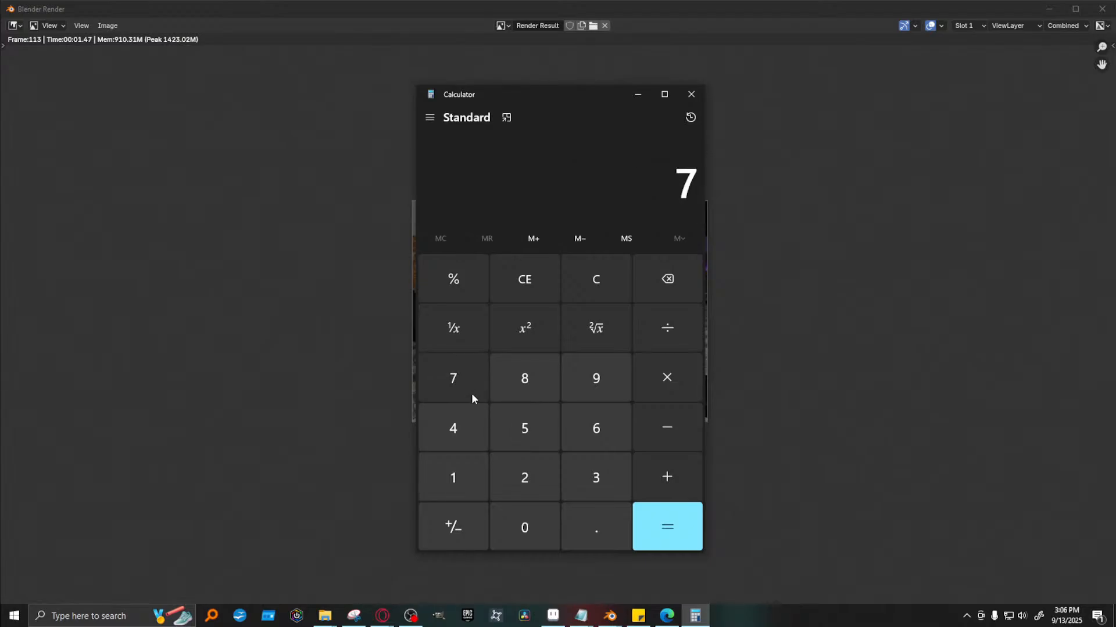
left_click(525, 489)
left_click(525, 530)
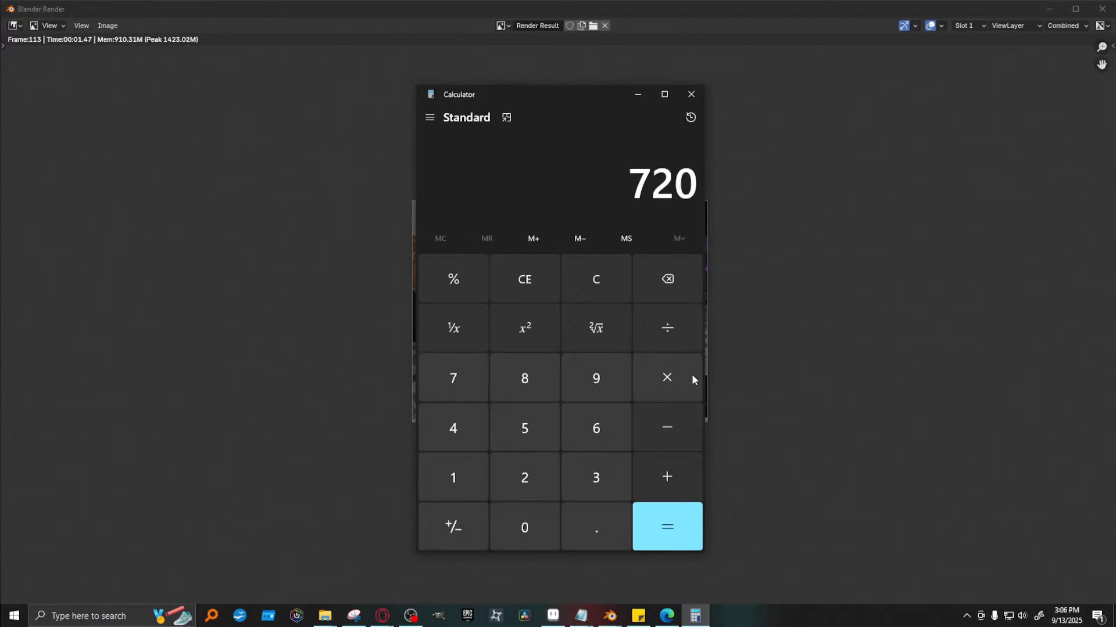
left_click(674, 337)
type("2")
key("Return")
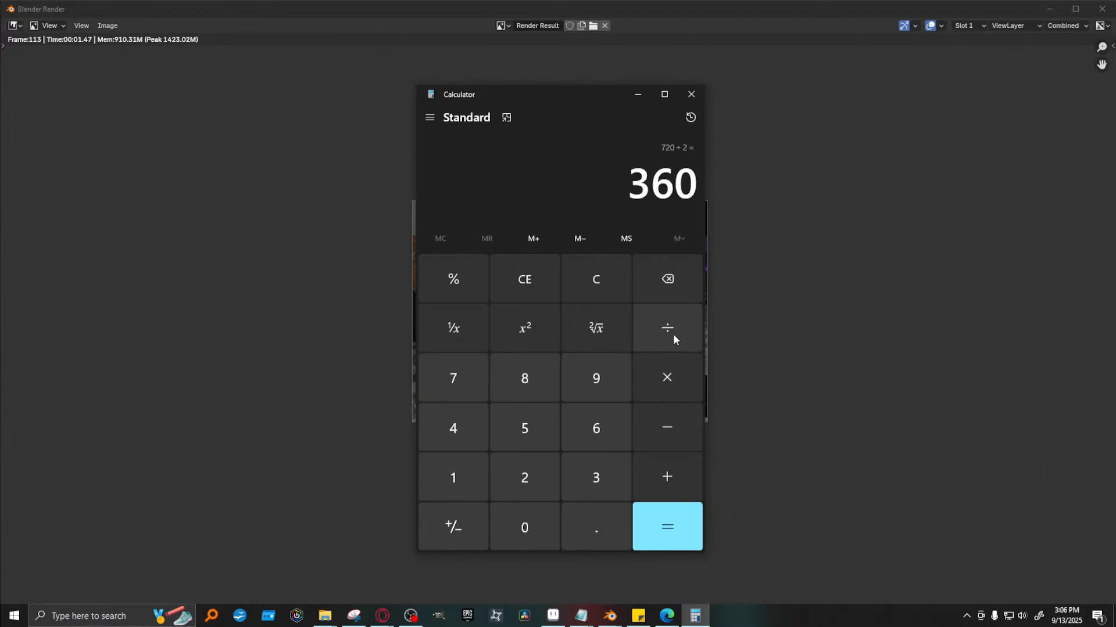
Return to the Blender scene, set the output's vertical resolution to 360 px and render the camera view
left_click(1049, 9)
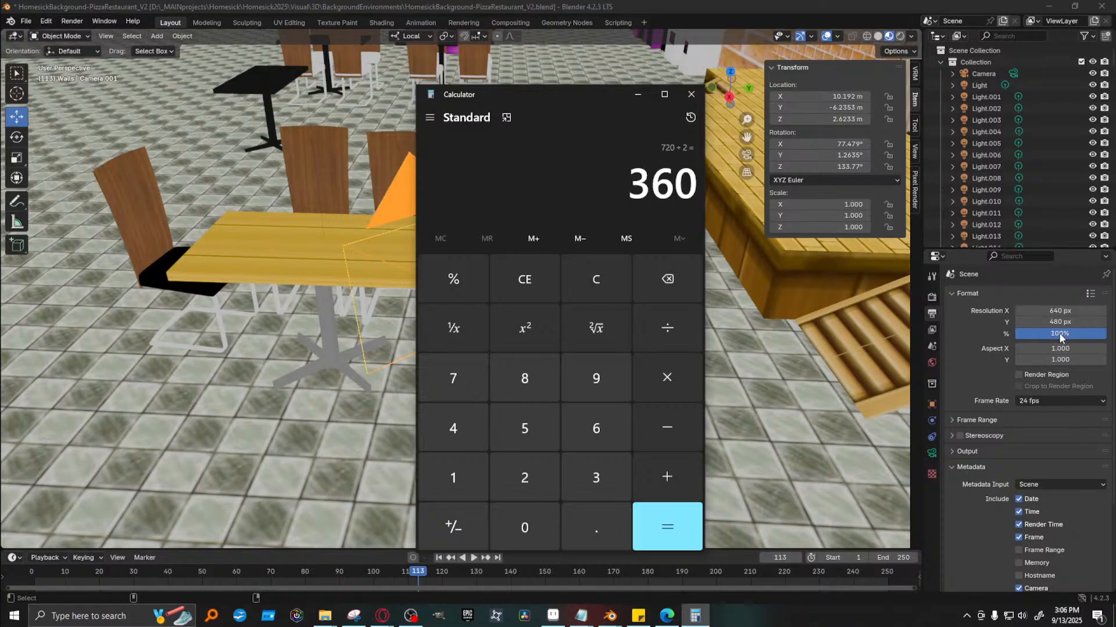
left_click(1028, 321)
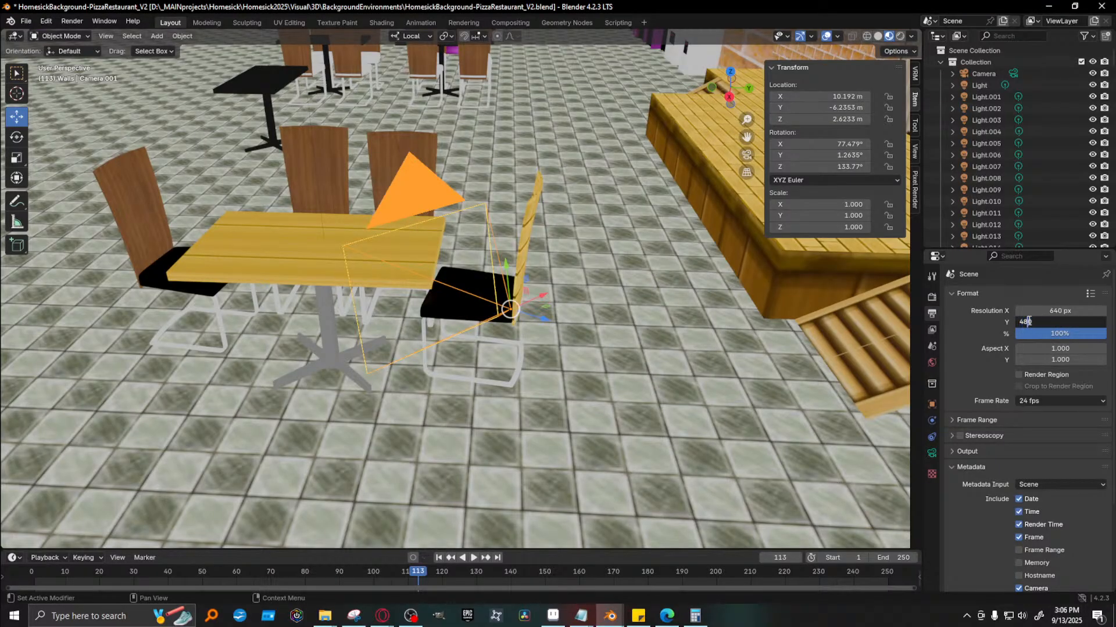
key("ctrl+a")
type("360")
key("Return")
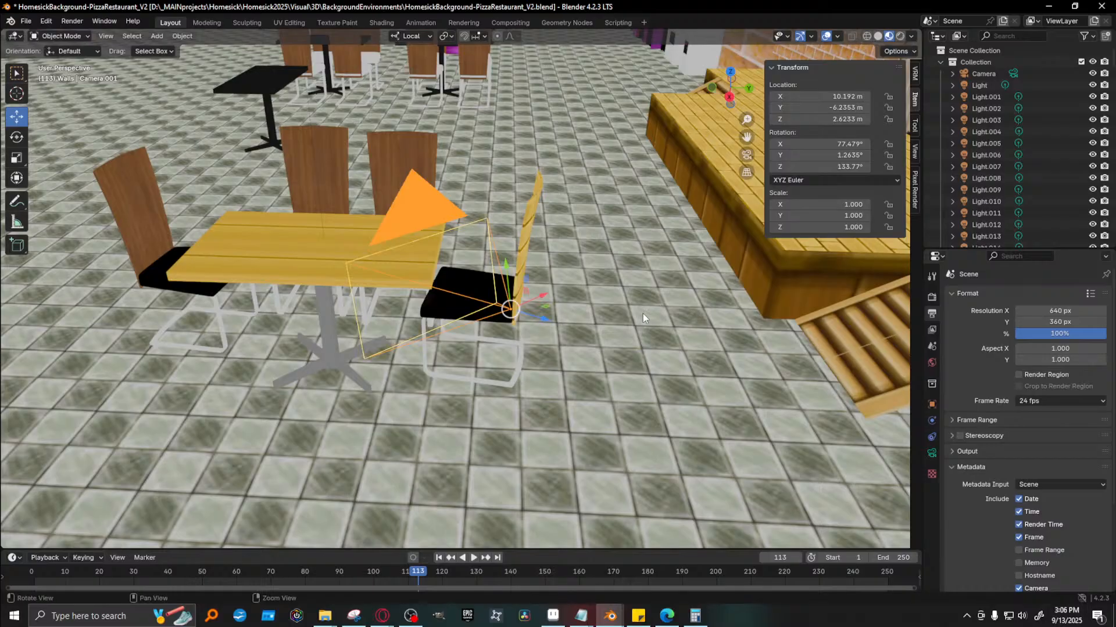
scroll(639, 312, "up", 2)
key("F12")
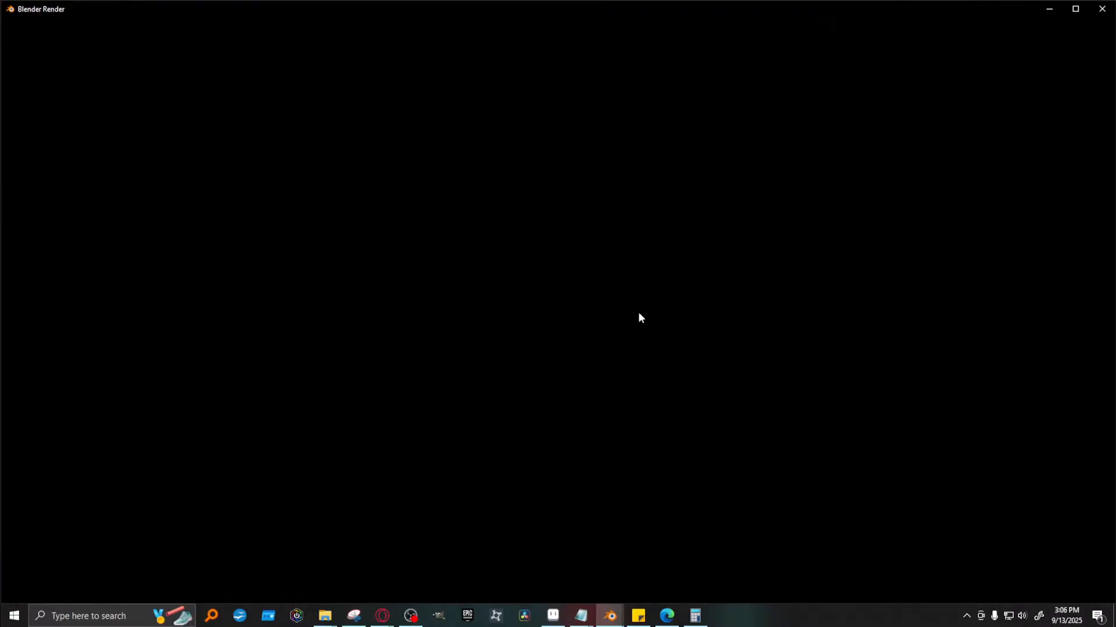
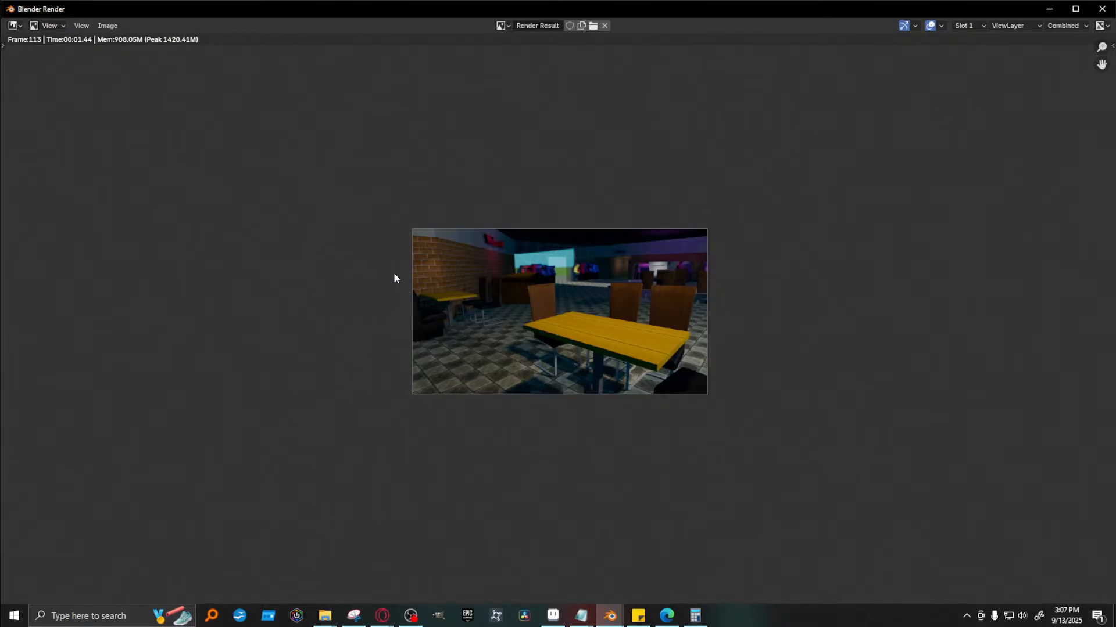
Save the rendered restaurant image as a new file
left_click(107, 26)
mouse_move(292, 9)
left_mouse_down()
mouse_move(79, 201)
mouse_move(41, 613)
mouse_move(211, 83)
mouse_move(284, 31)
mouse_move(285, 1)
left_mouse_up()
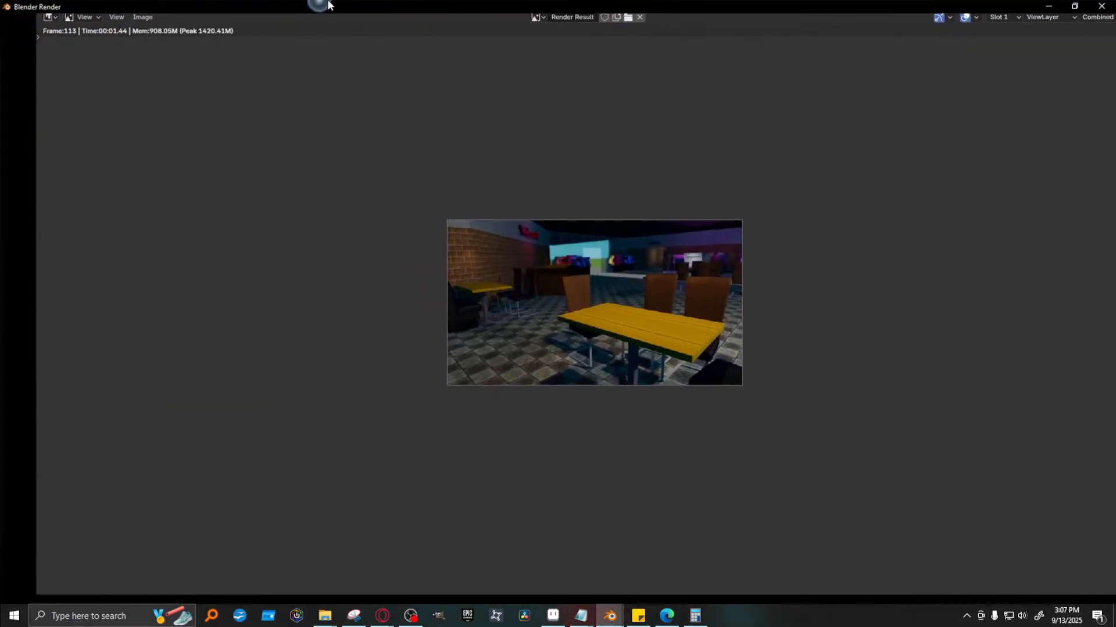
left_click(50, 22)
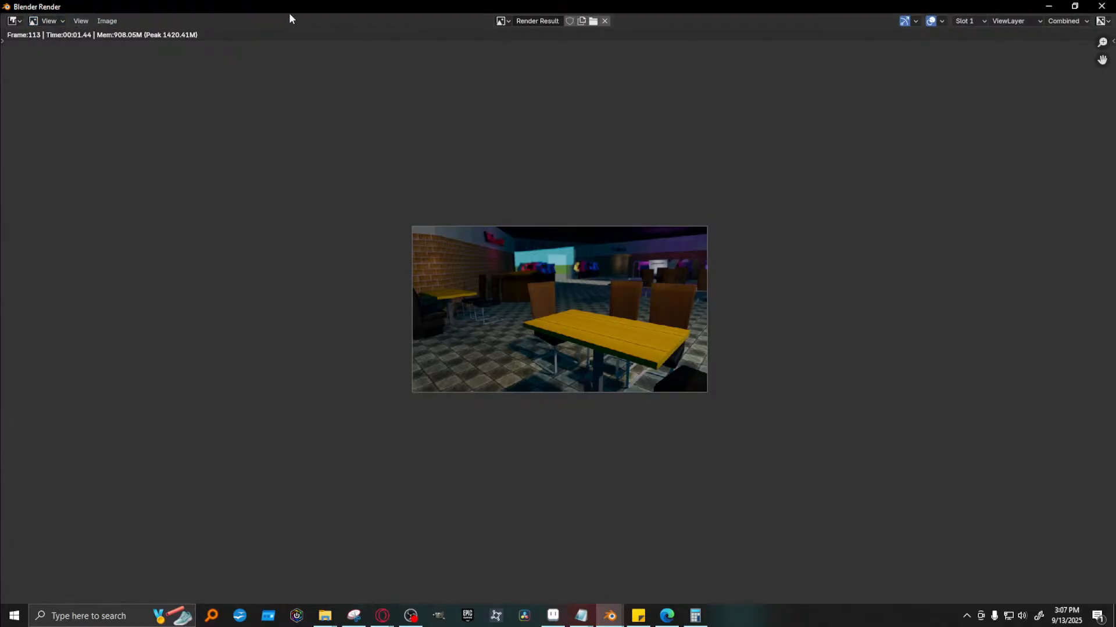
left_click(105, 22)
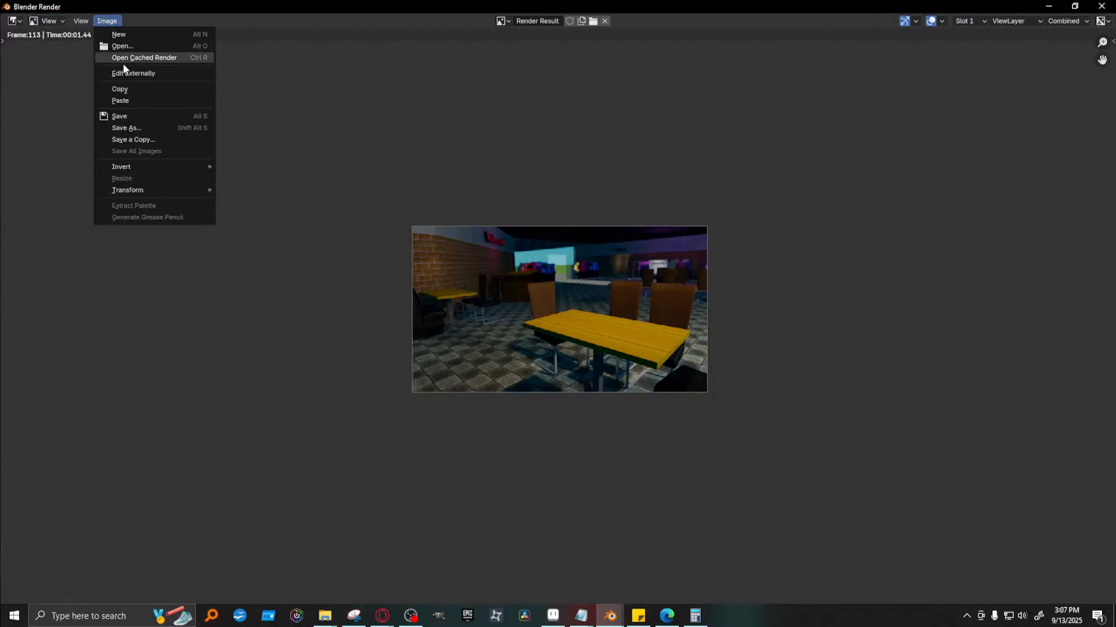
left_click(143, 128)
left_click_drag(520, 132, 0, 163)
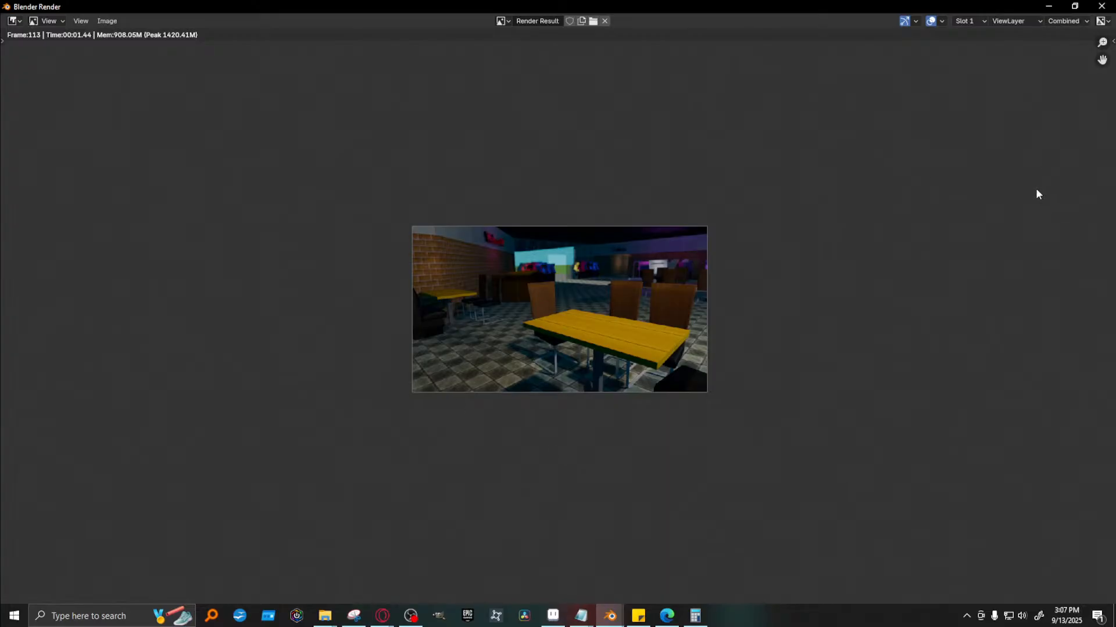
Return to the 3D scene and save the HomesickBackground-PizzaRestaurant_V2.blend file
left_click(1048, 7)
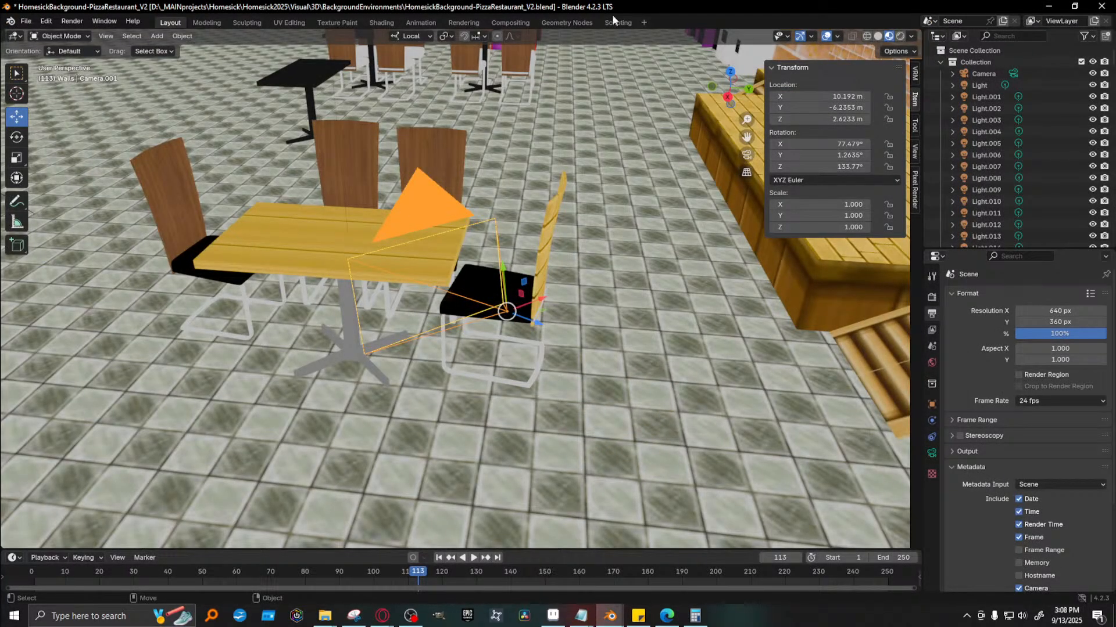
middle_click_drag(501, 350, 461, 362)
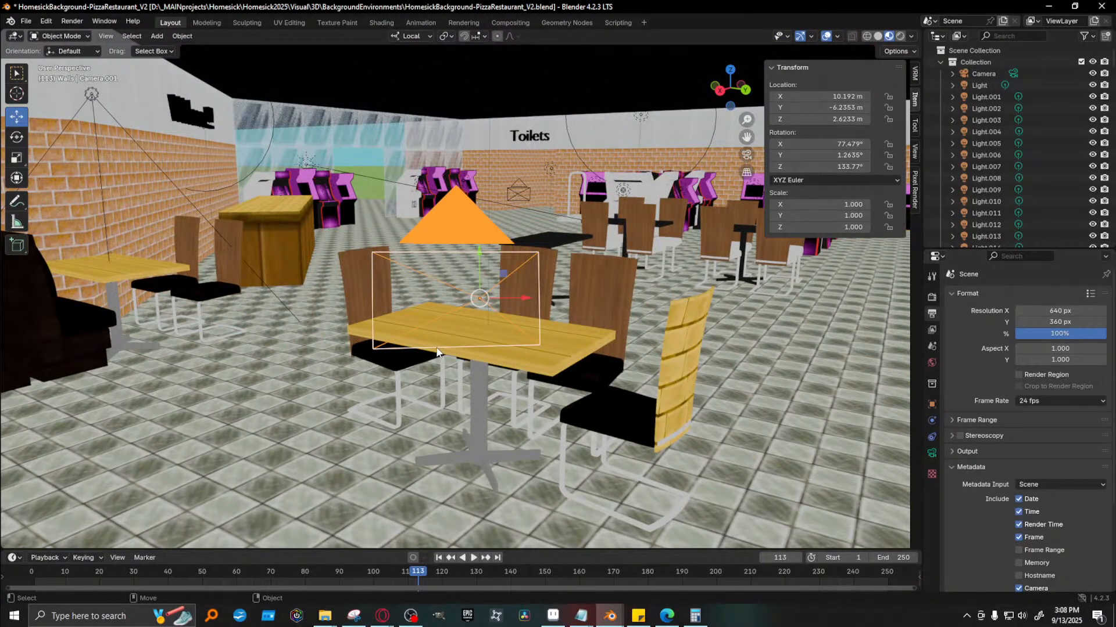
key("ctrl+s")
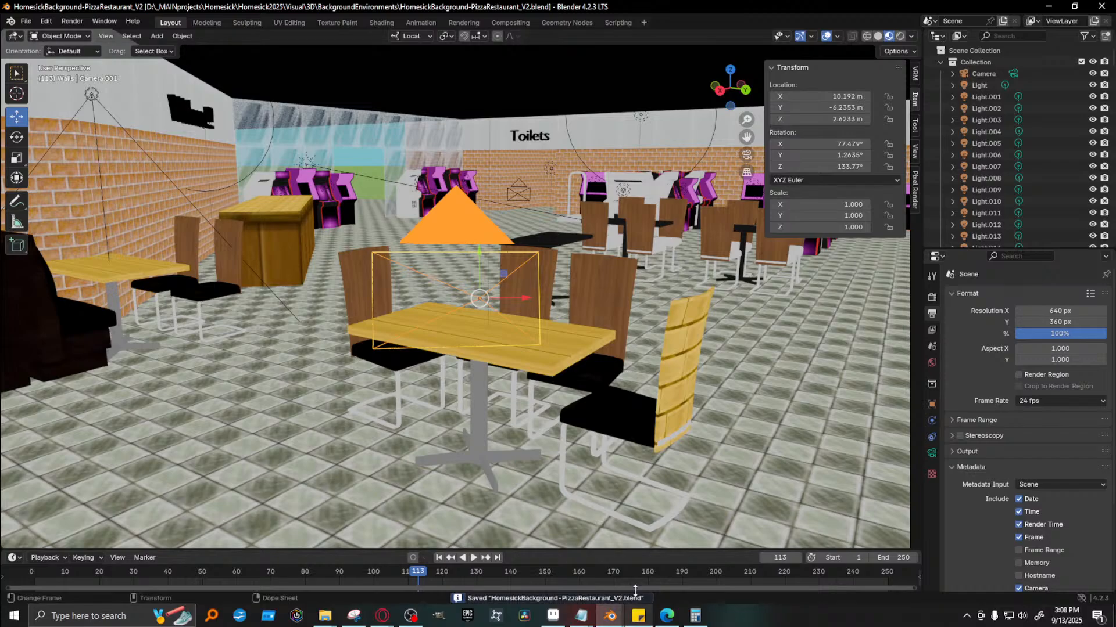
Switch to Aseprite and delete the old restaurant image from frame 1 of the Background layer in EP5-02
mouse_move(326, 617)
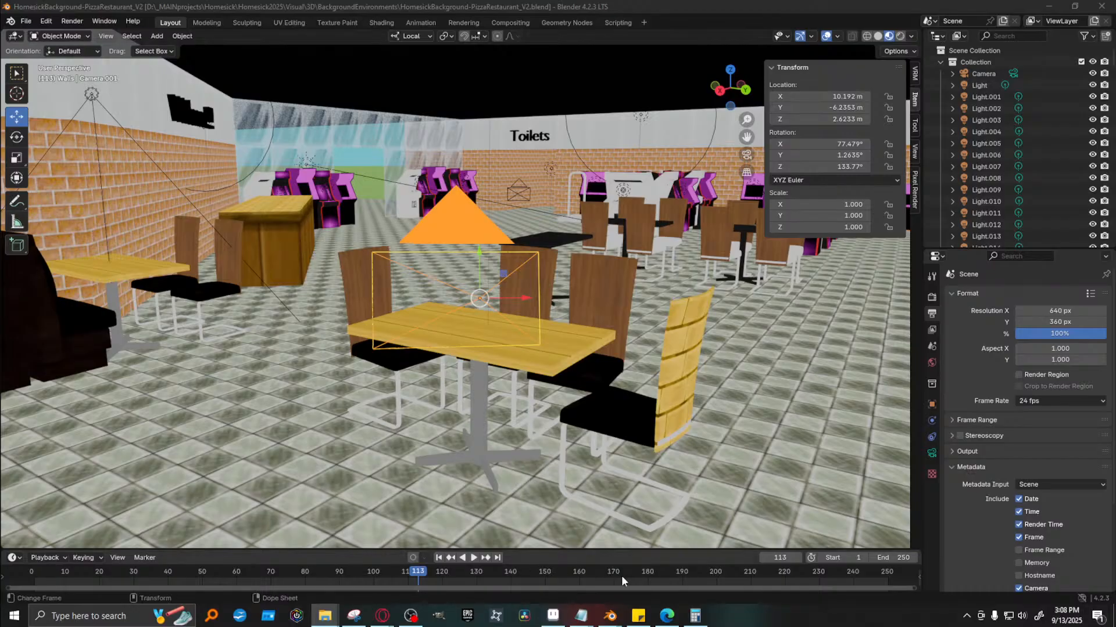
left_click(552, 617)
scroll(463, 534, "down", 3)
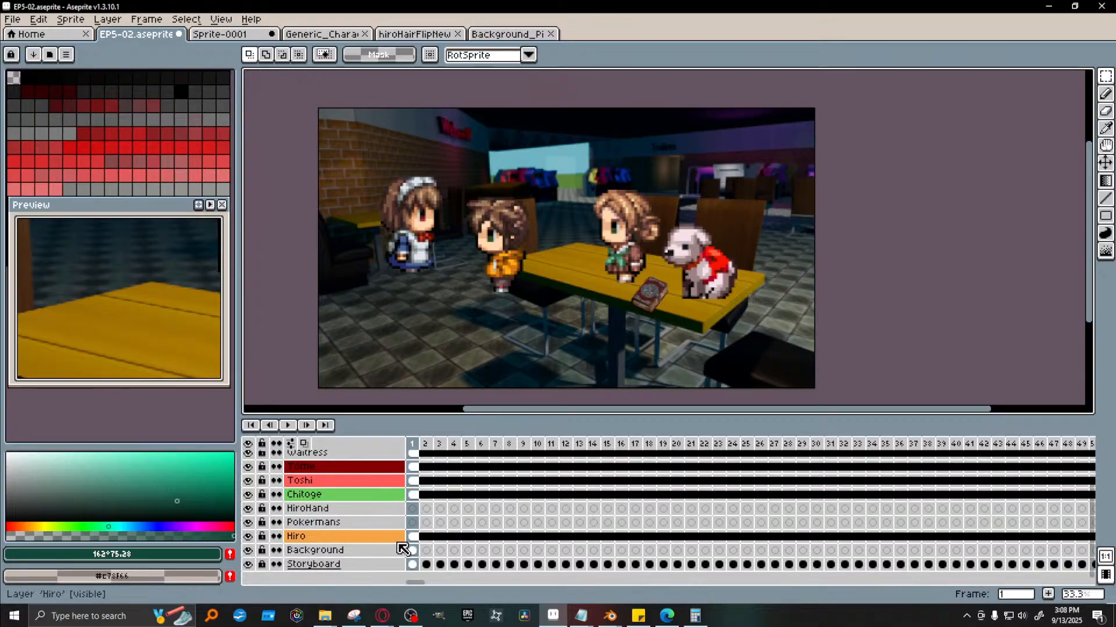
left_click(413, 551)
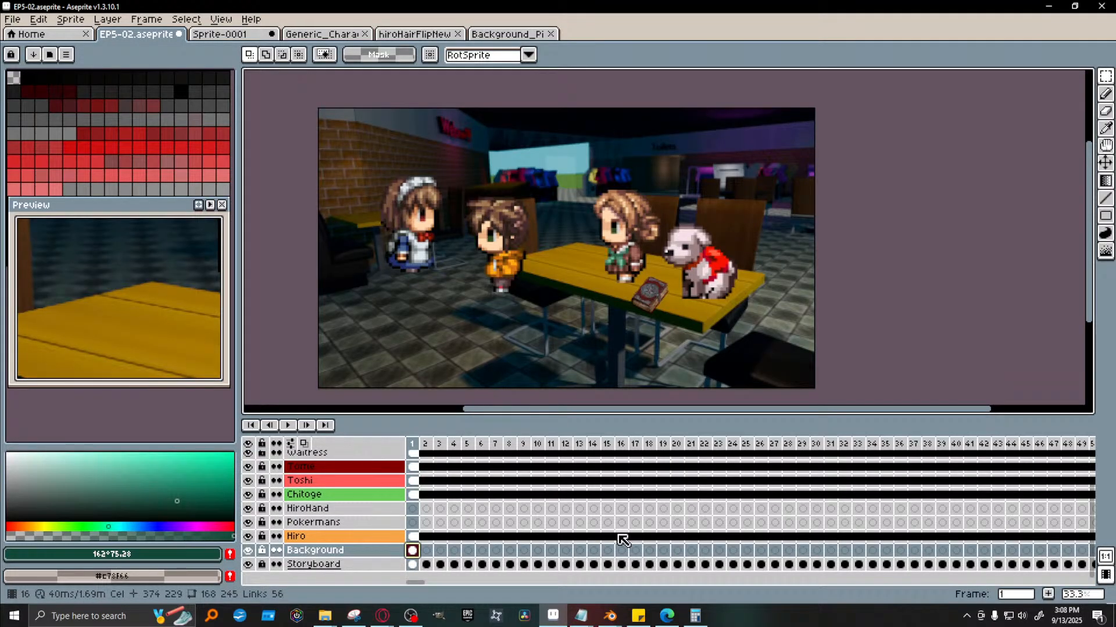
key("Delete")
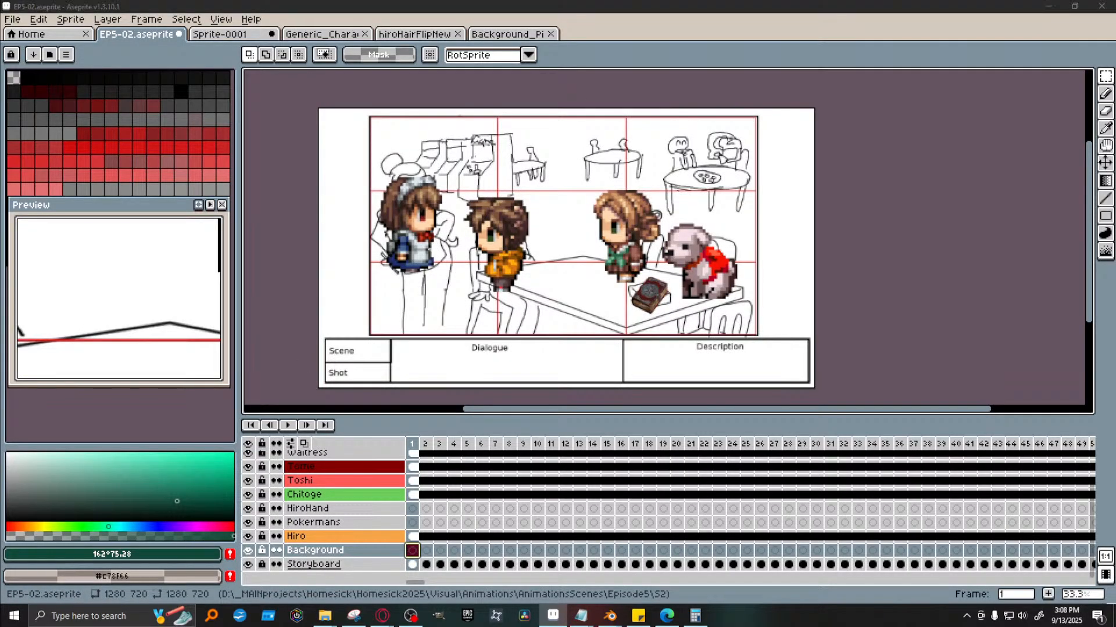
Try pasting the Background_Pizza1 restaurant image into frame 1 of EP5-02's Background layer and repositioning it behind the characters
left_click(241, 285)
key("ctrl+shift+Tab")
key("ctrl+shift+Tab")
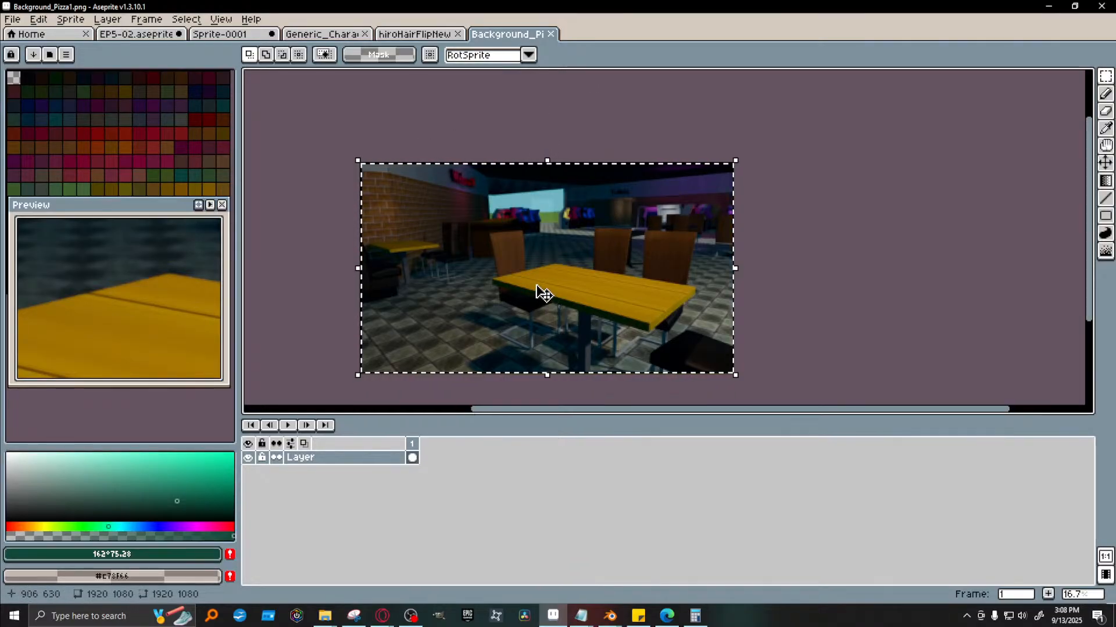
left_click(151, 36)
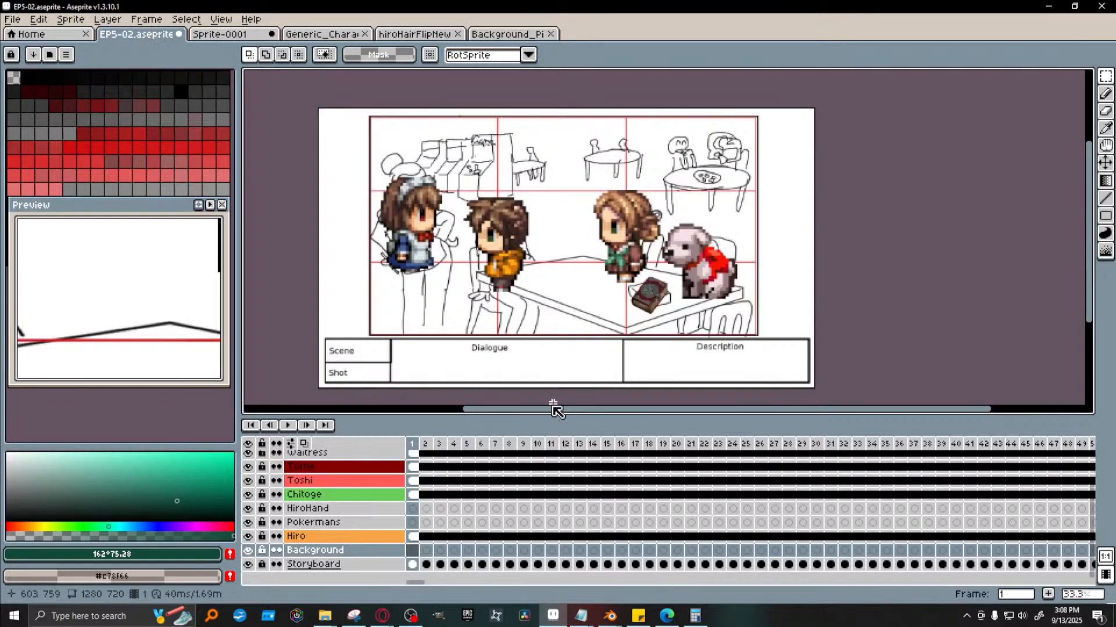
left_click(412, 550)
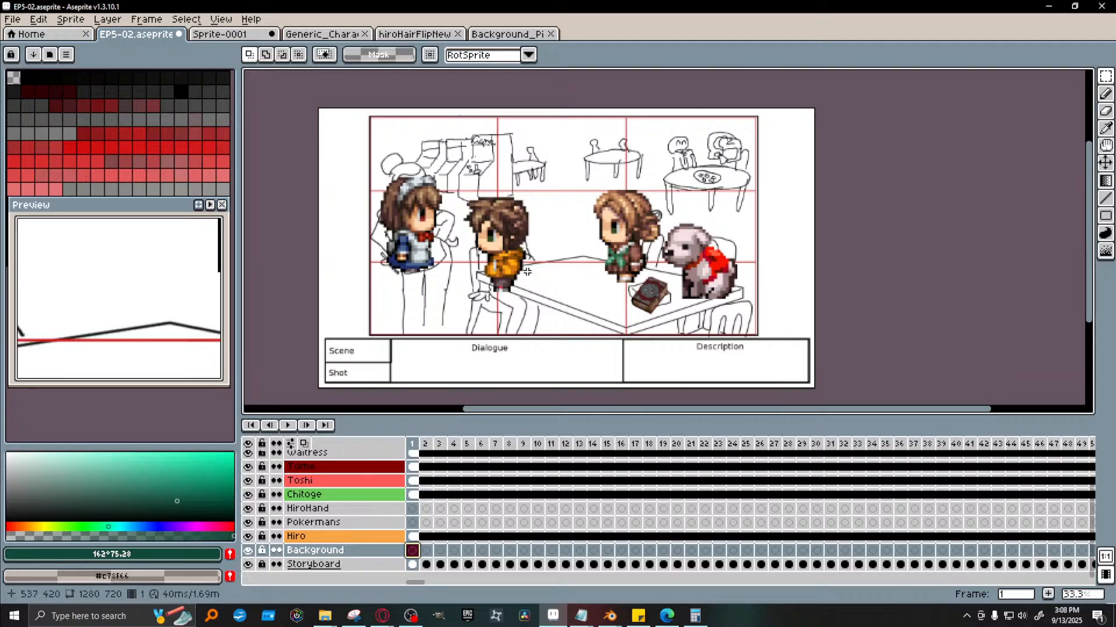
key("ctrl+v")
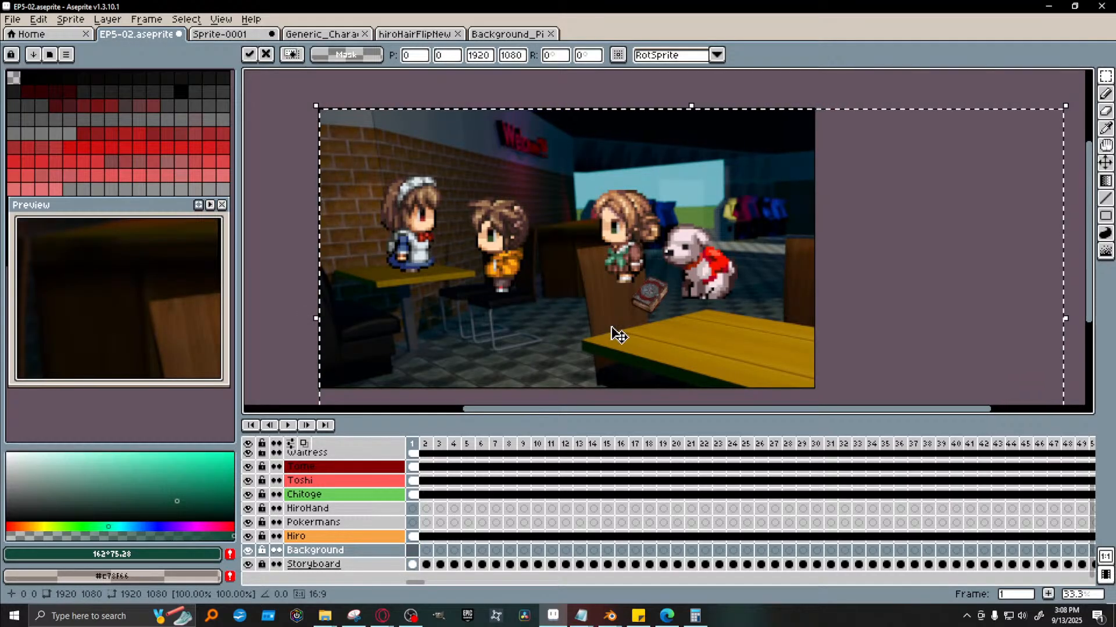
left_click_drag(618, 336, 273, 268)
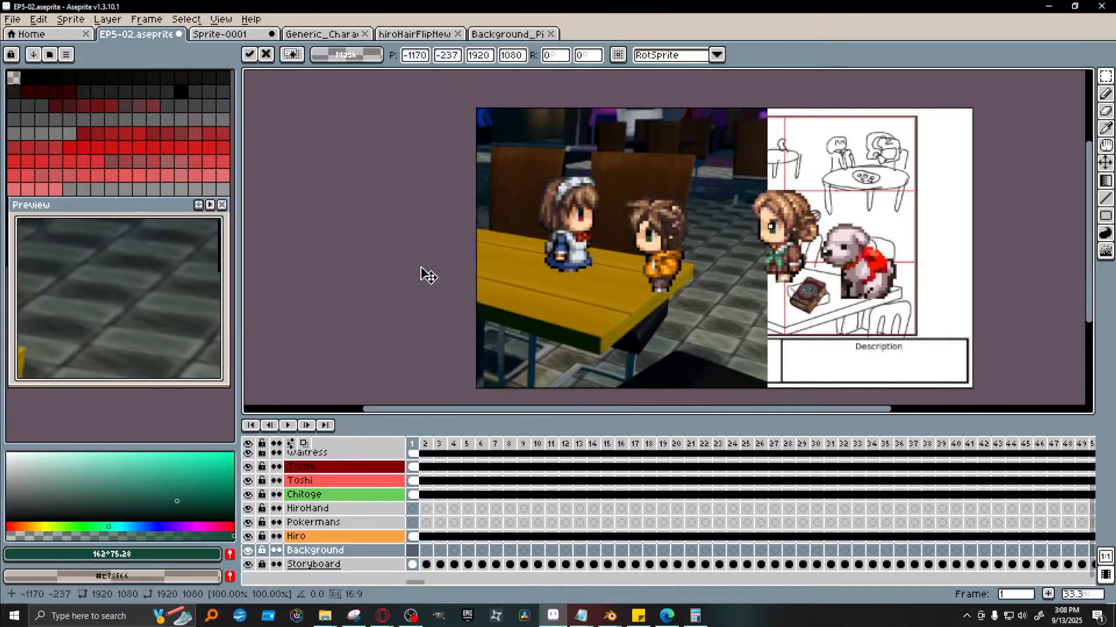
left_click_drag(428, 275, 558, 280)
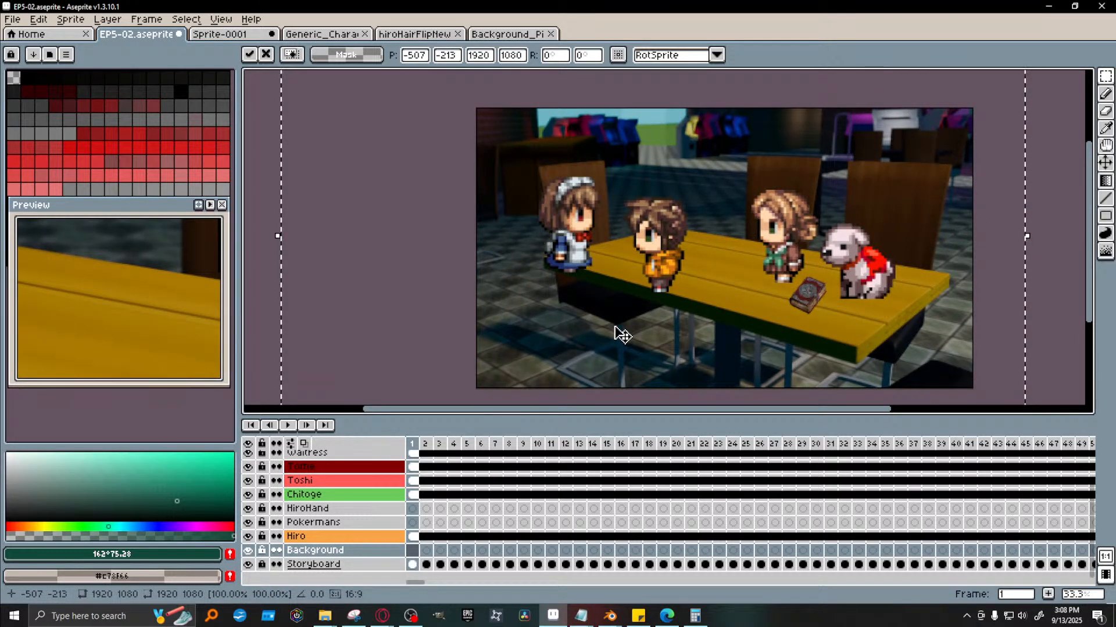
key("ctrl+z")
Check the Background_Pizza1 image and paste the restaurant image again into frame 1 of the Background layer in EP5-02
left_click(503, 34)
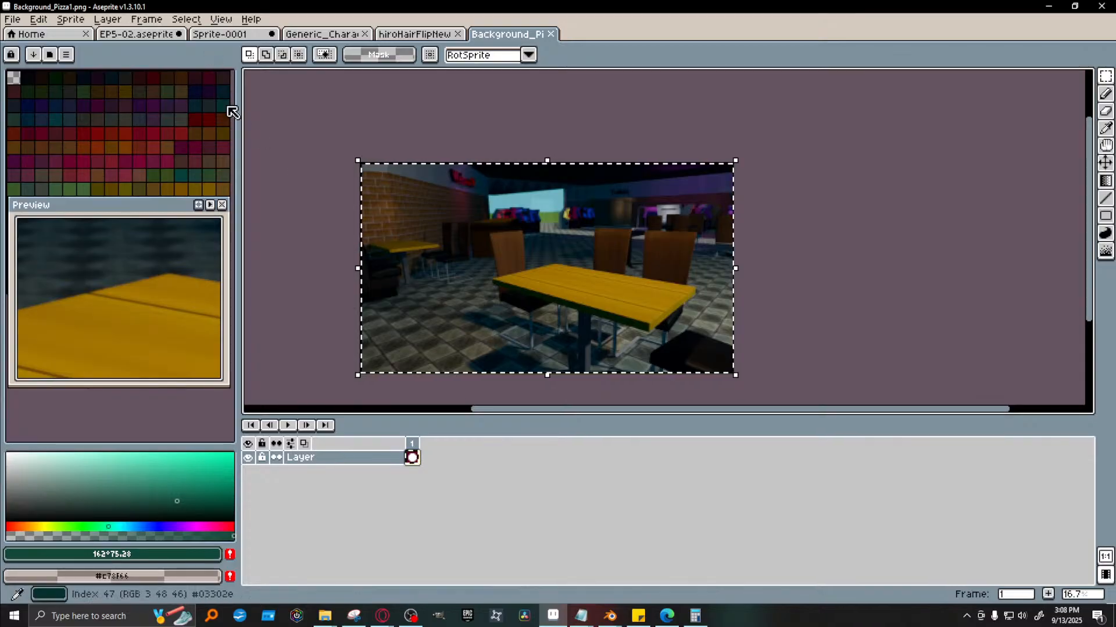
left_click(137, 34)
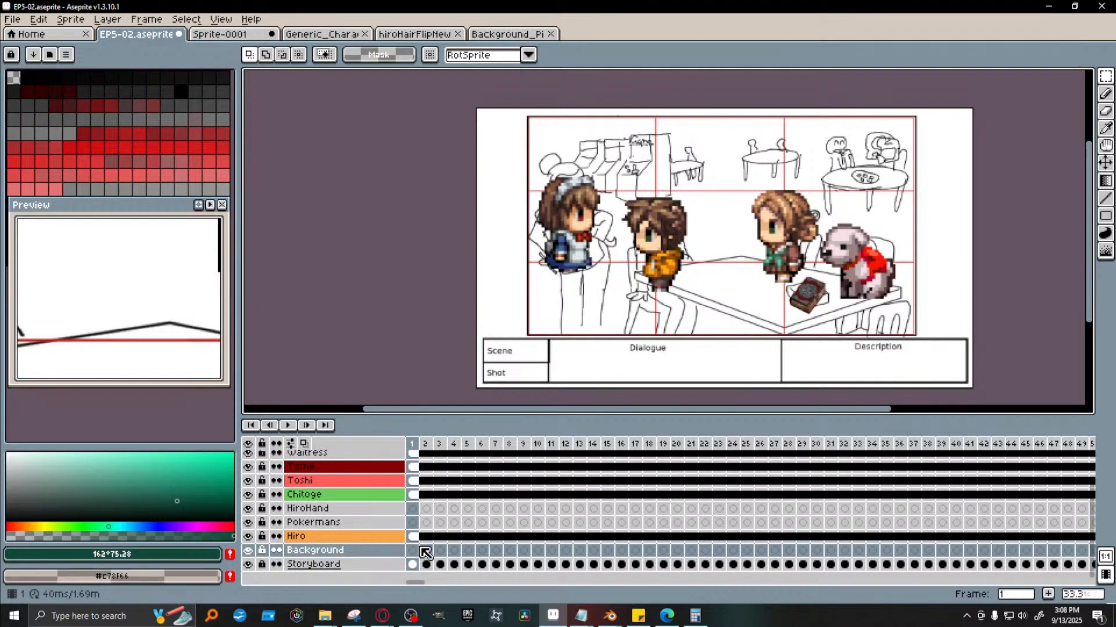
left_click(414, 550)
key("ctrl+v")
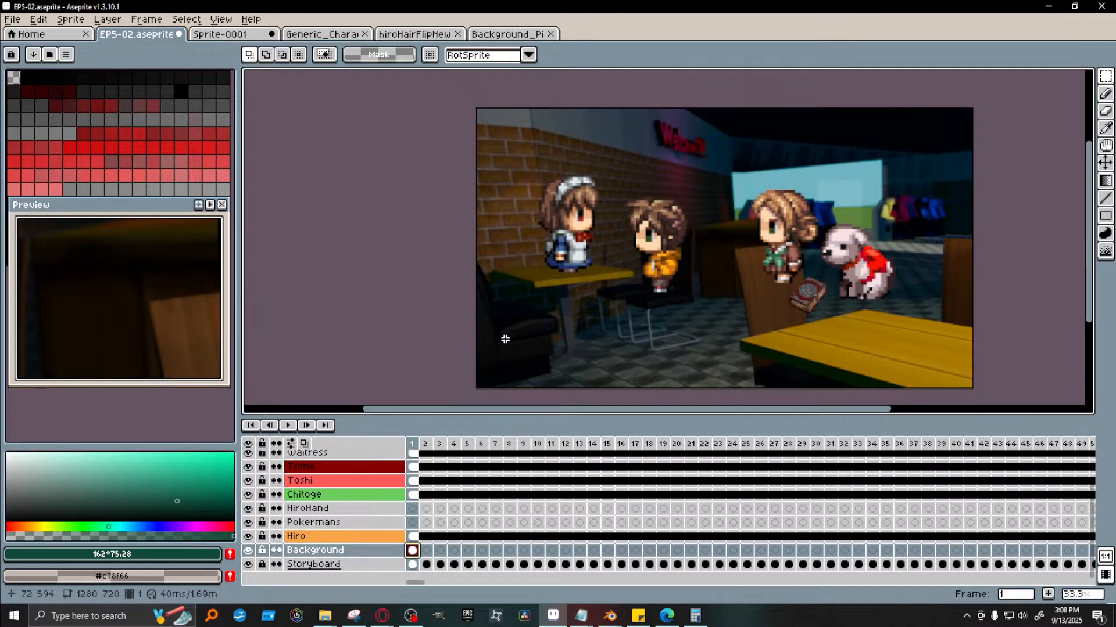
Return to the Background_Pizza1 image and bring up the commands that act on the whole sprite
left_click(503, 34)
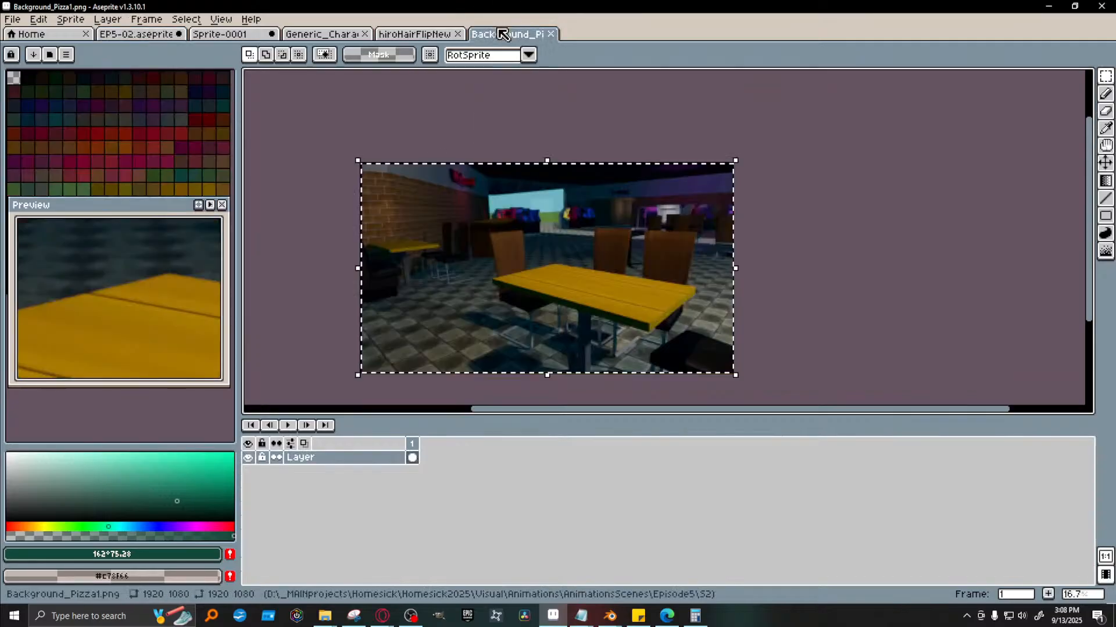
scroll(488, 251, "up", 3)
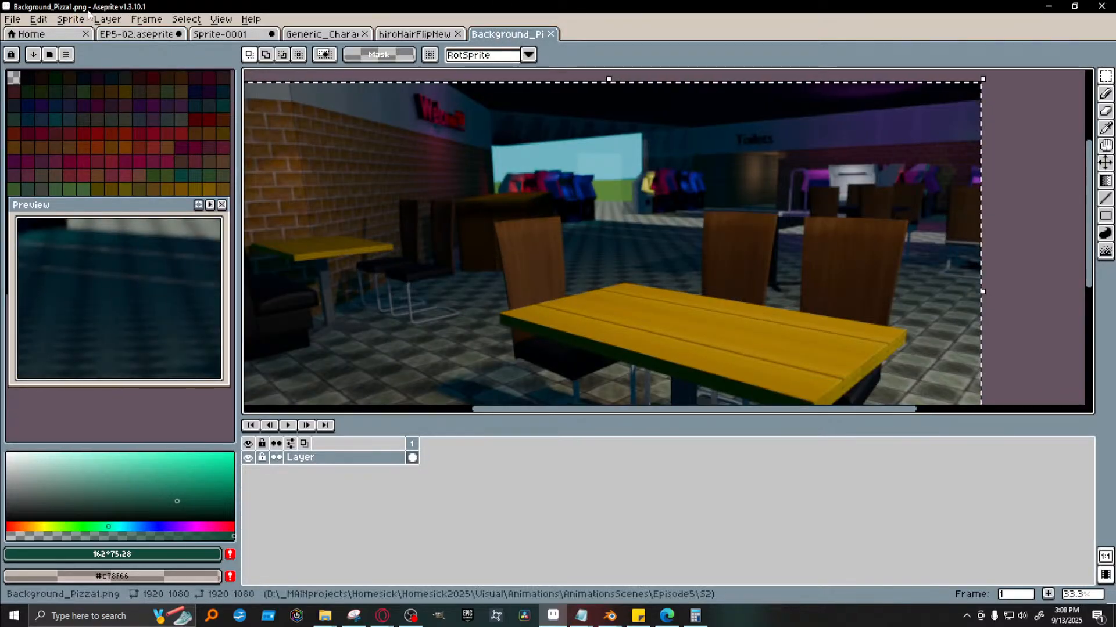
left_click(108, 20)
mouse_move(73, 22)
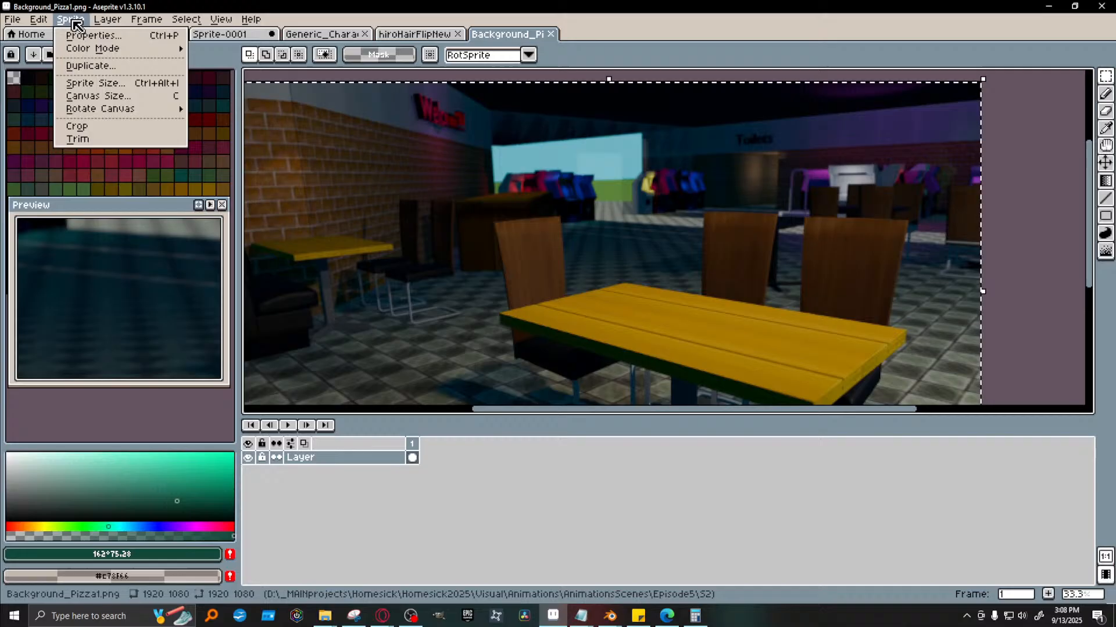
Check the canvas size of Background_Pizza1.png without changing it, and reload the image by closing and reopening the file
left_click(99, 96)
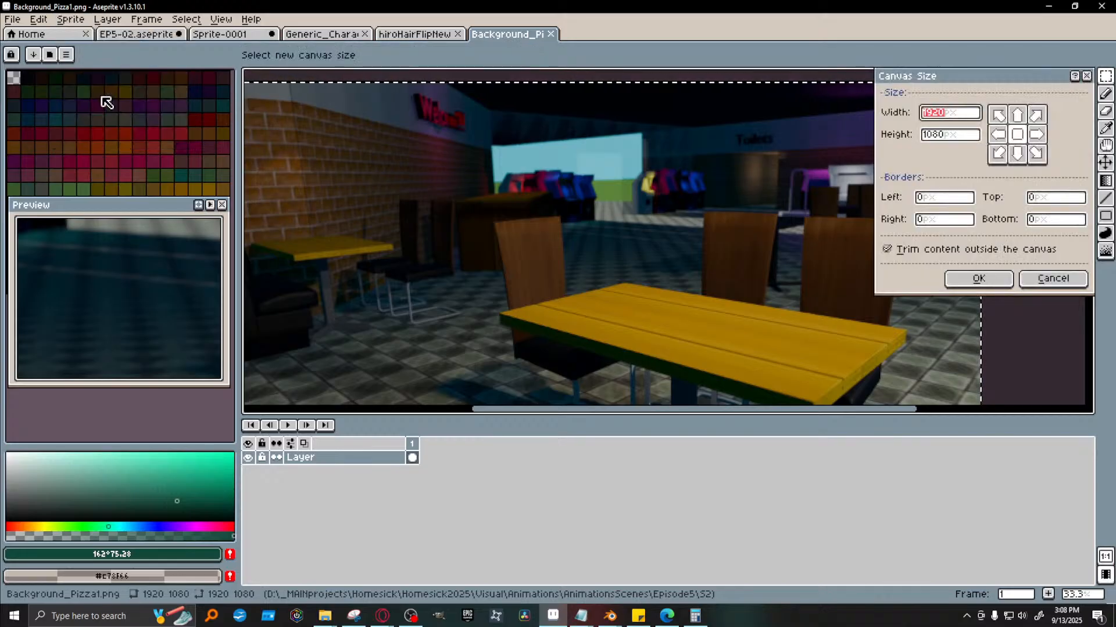
left_click(1049, 280)
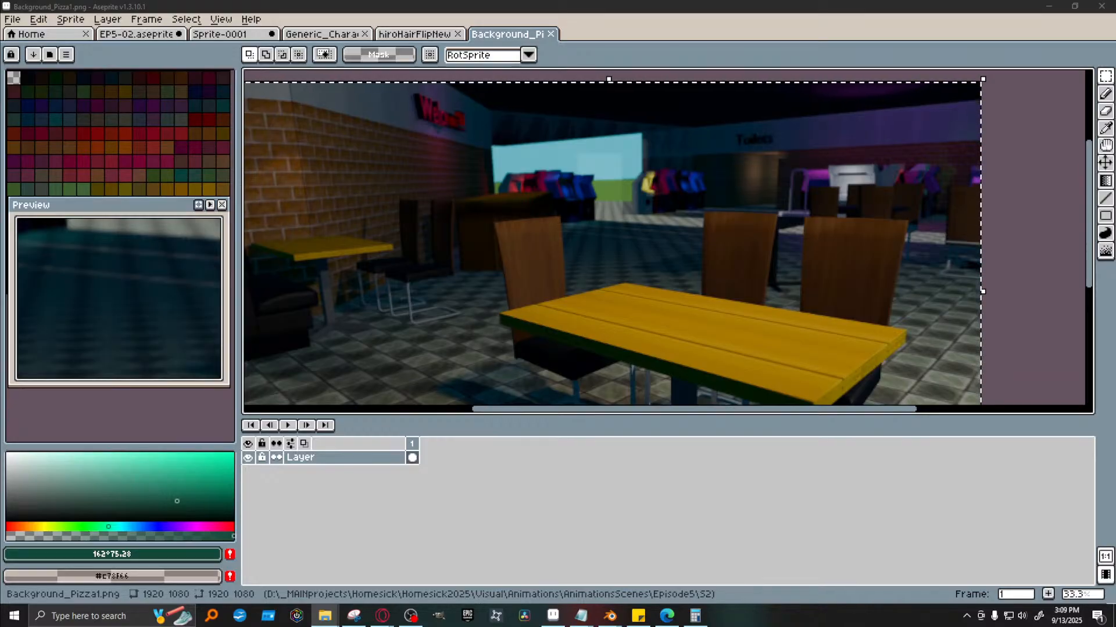
left_click(552, 37)
left_click(551, 35)
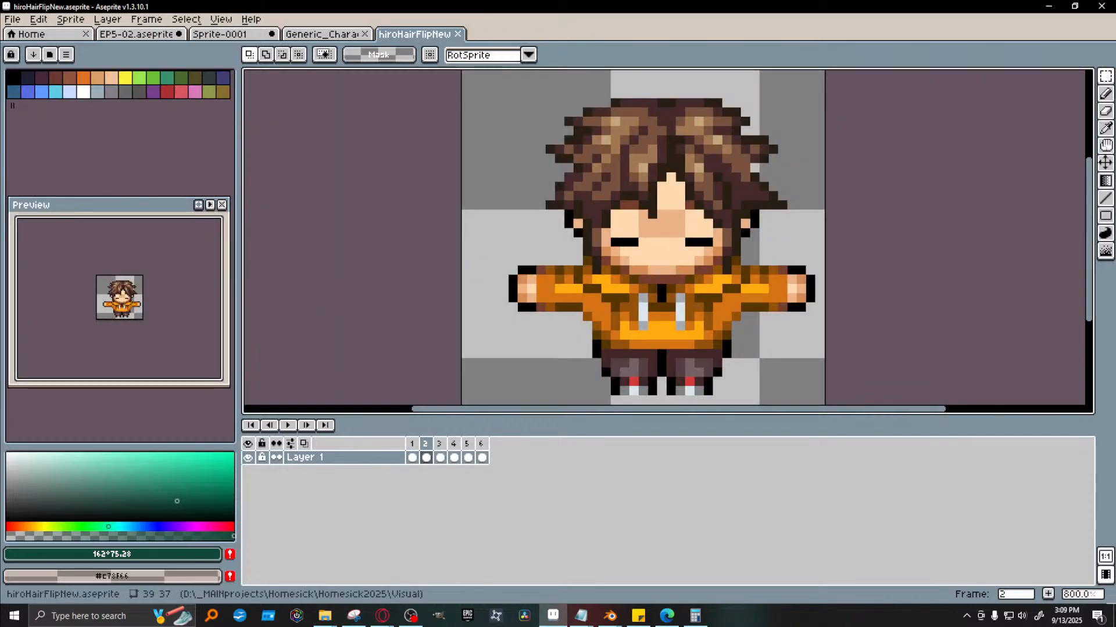
key("ctrl+shift+t")
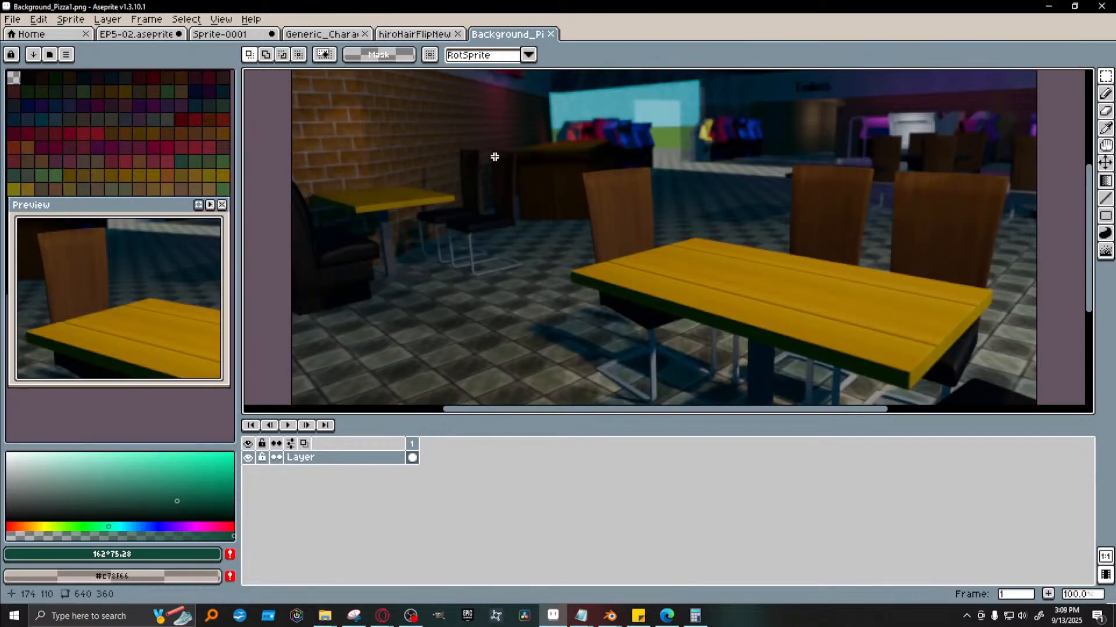
Check the canvas size of the reopened background image without changing it
scroll(599, 178, "down", 1)
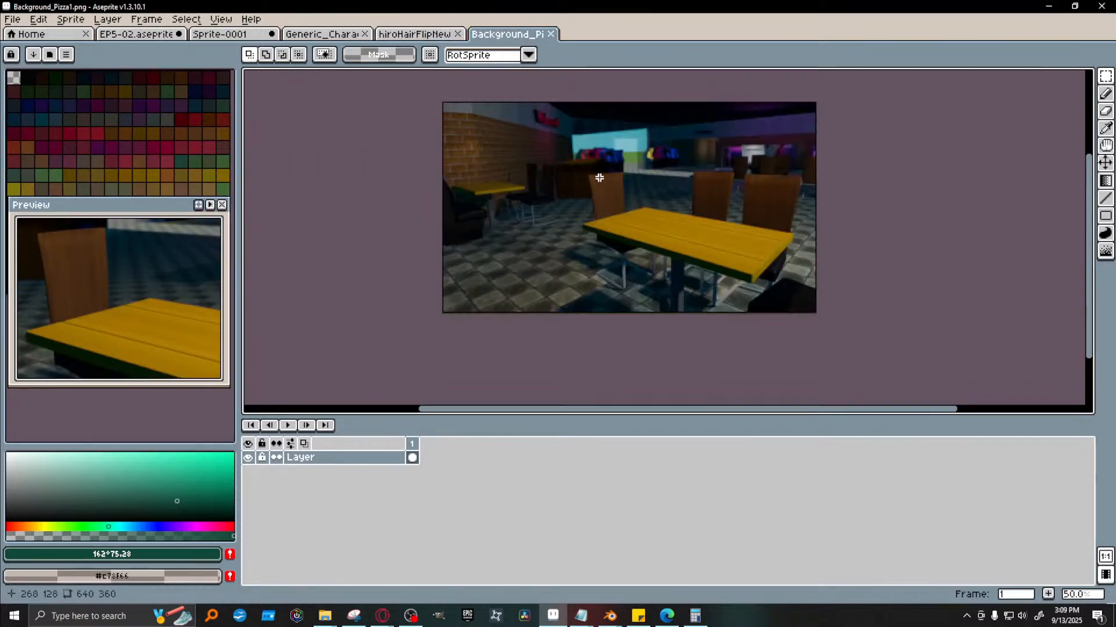
left_click(69, 20)
mouse_move(64, 19)
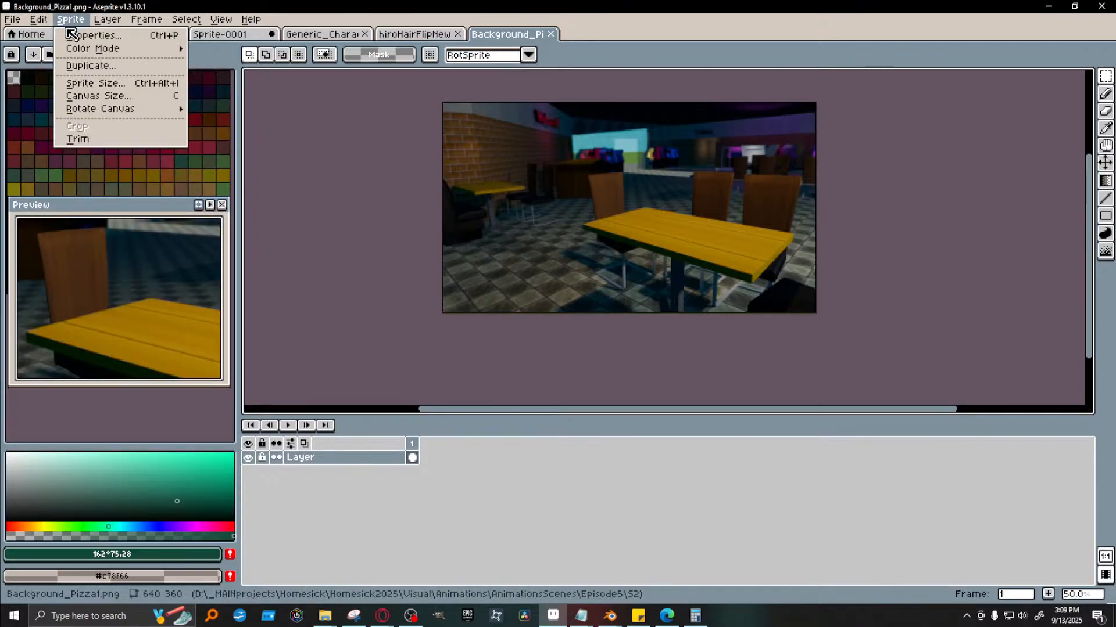
left_click(108, 97)
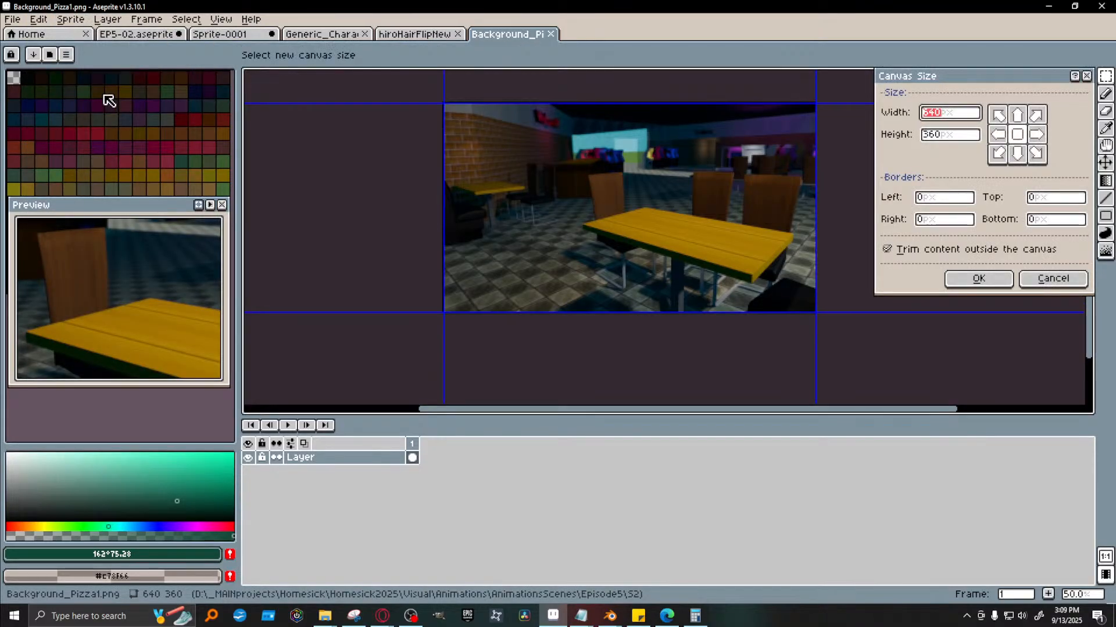
left_click(1086, 77)
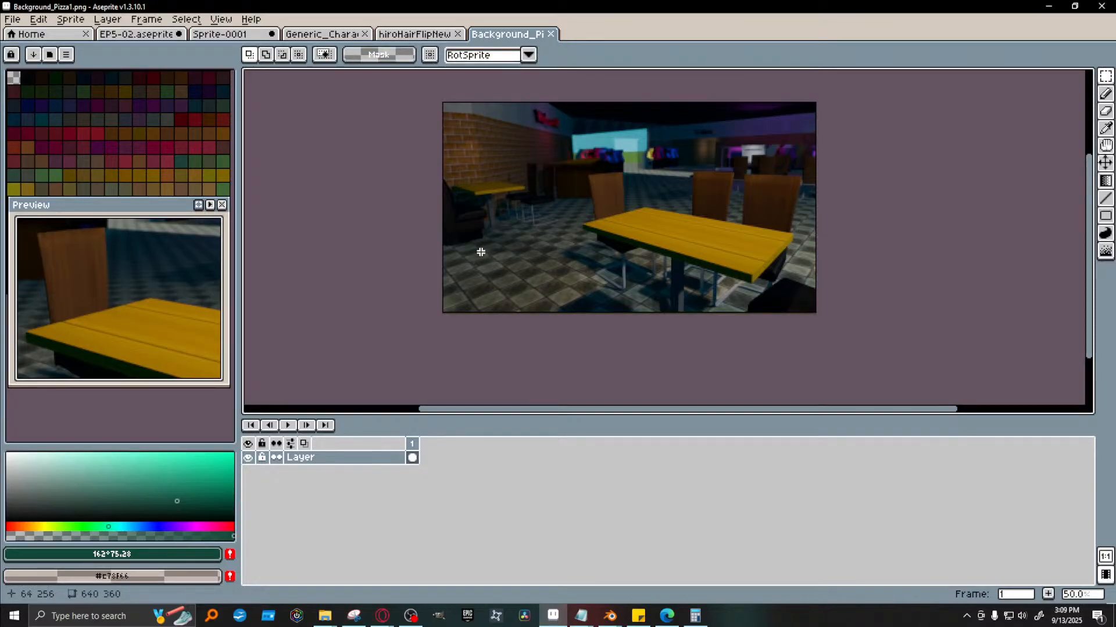
Replace the frame 1 cel on the Background layer of EP5-02.aseprite with a copy of the whole reopened background image
key("ctrl+a")
left_click(132, 35)
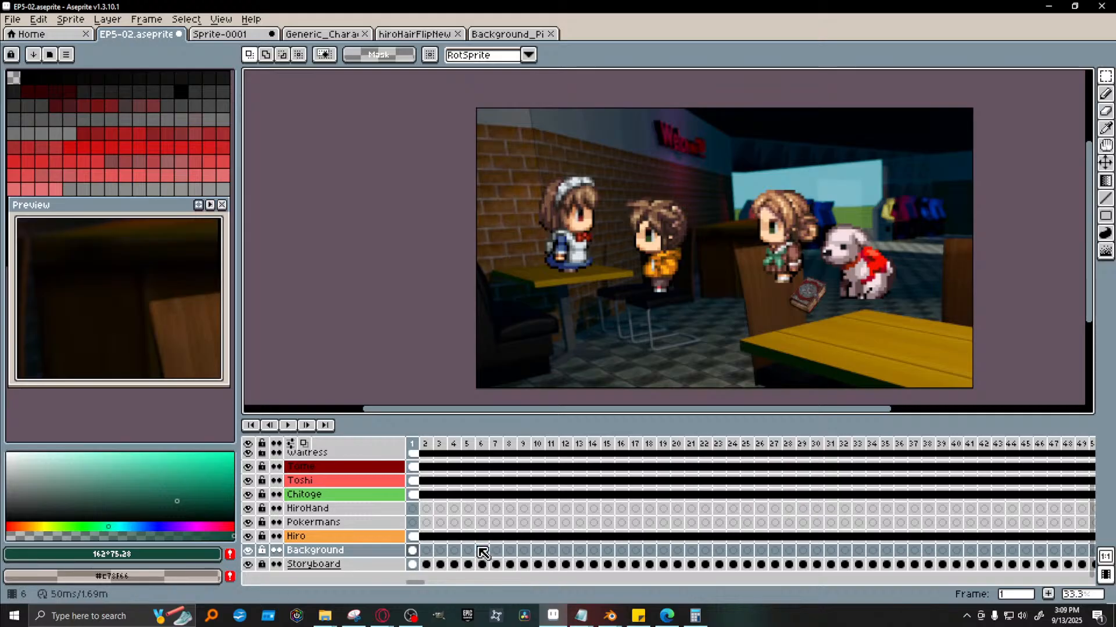
left_click(412, 551)
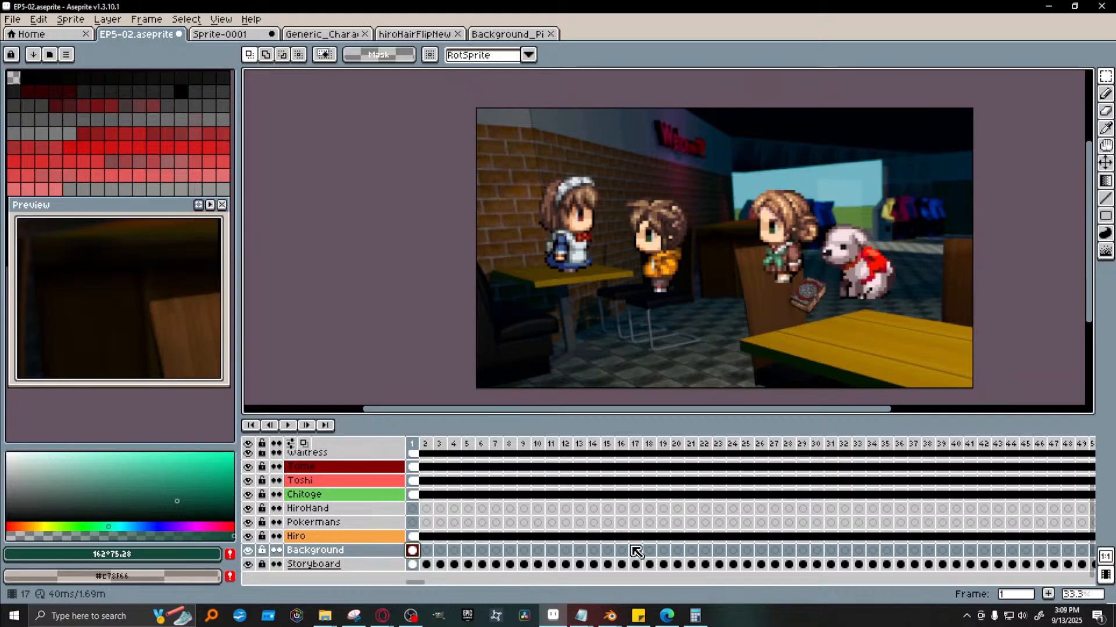
key("Delete")
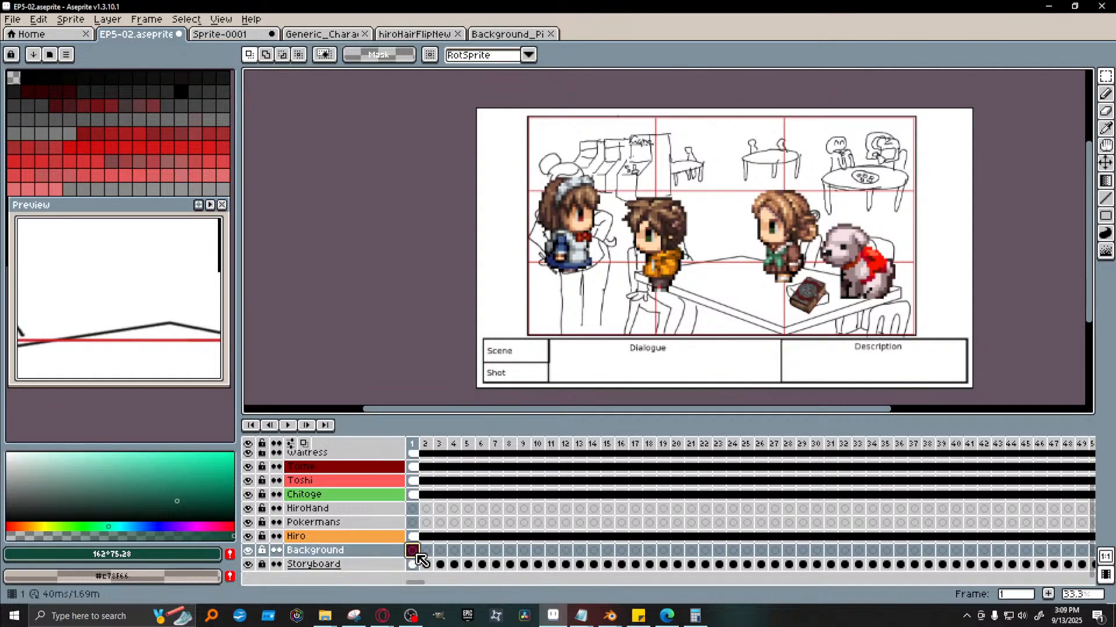
key("ctrl+v")
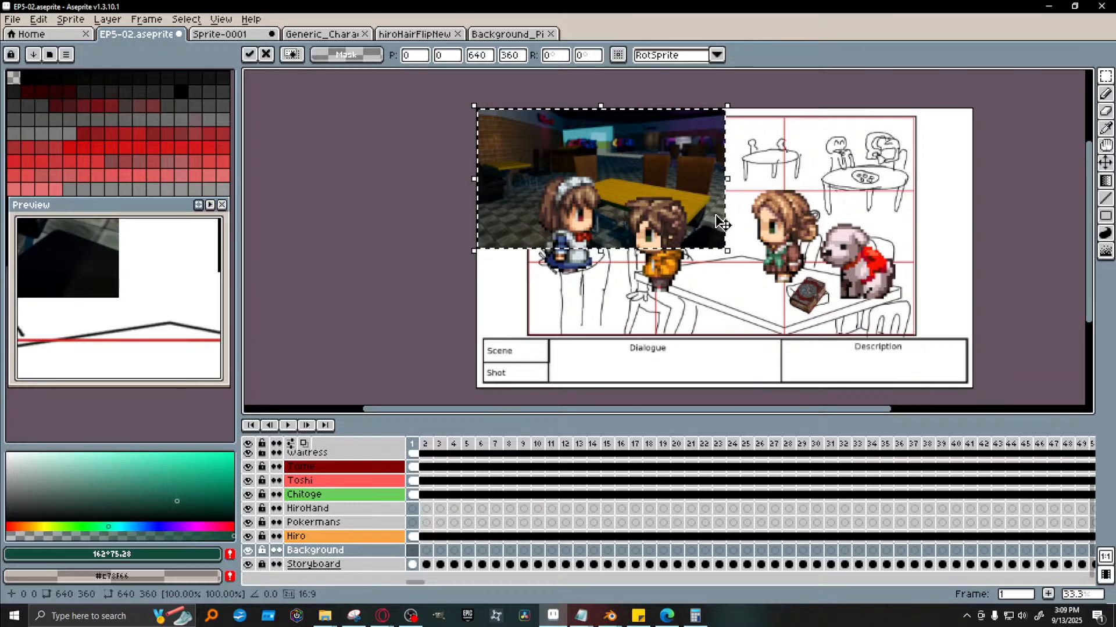
Scale the pasted background to about 1282 × 721 px so it fills the canvas, apply it and clear the selection
left_click_drag(728, 253, 993, 401)
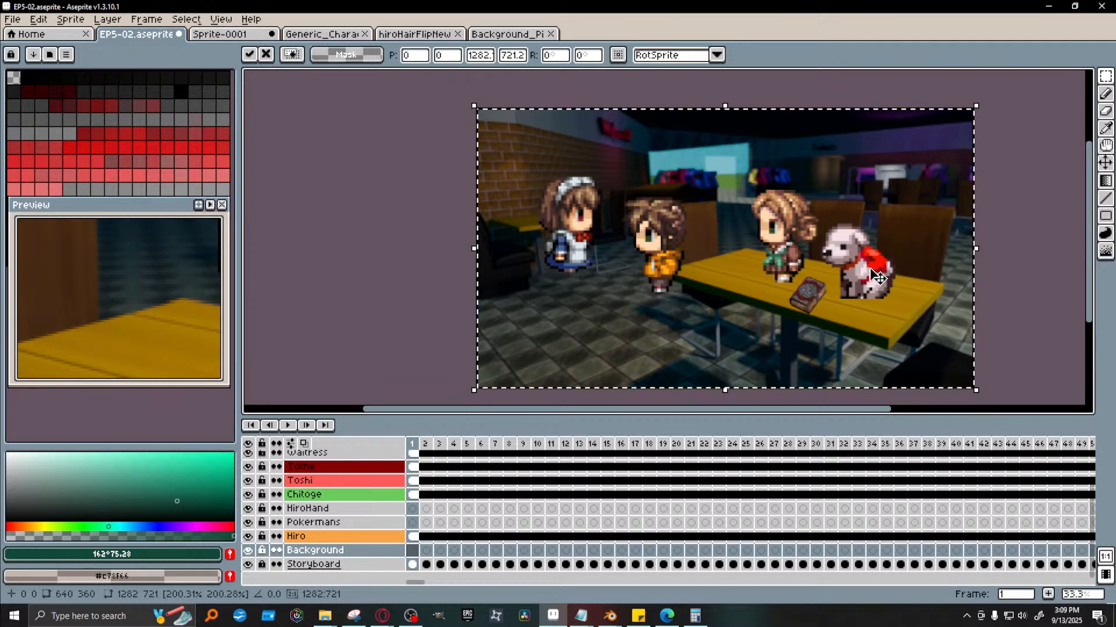
key("Return")
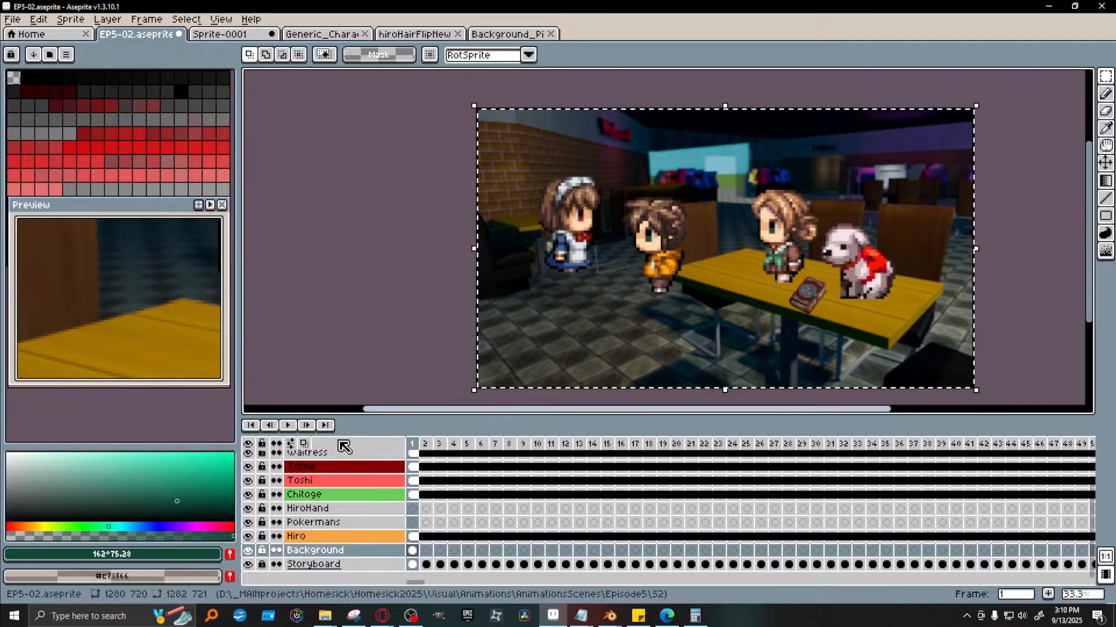
left_click(426, 552)
left_click(413, 551)
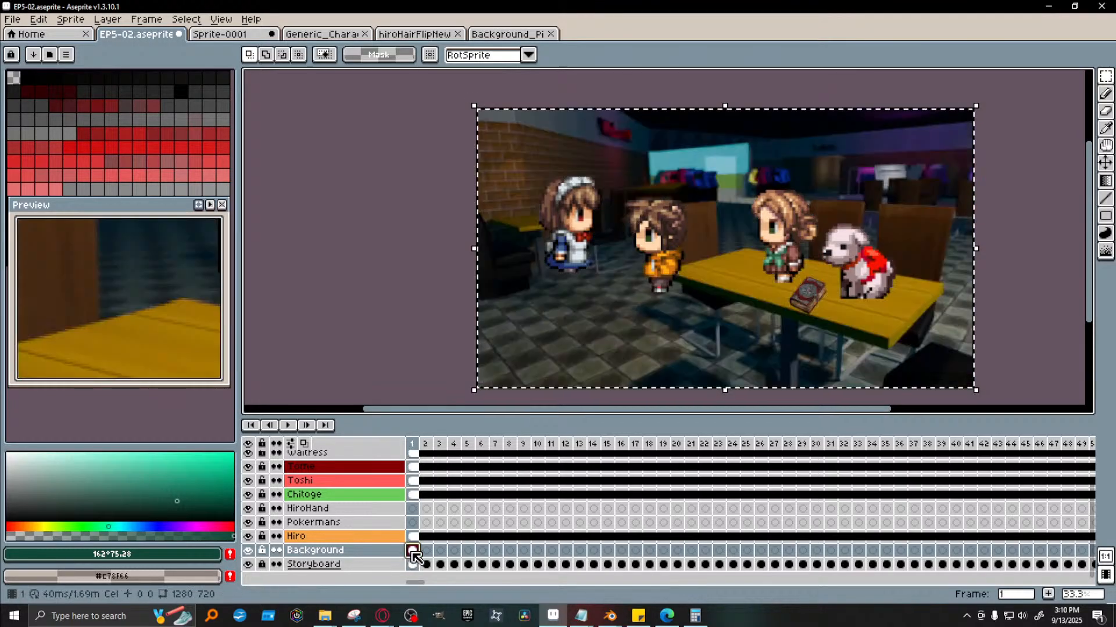
key("ctrl+d")
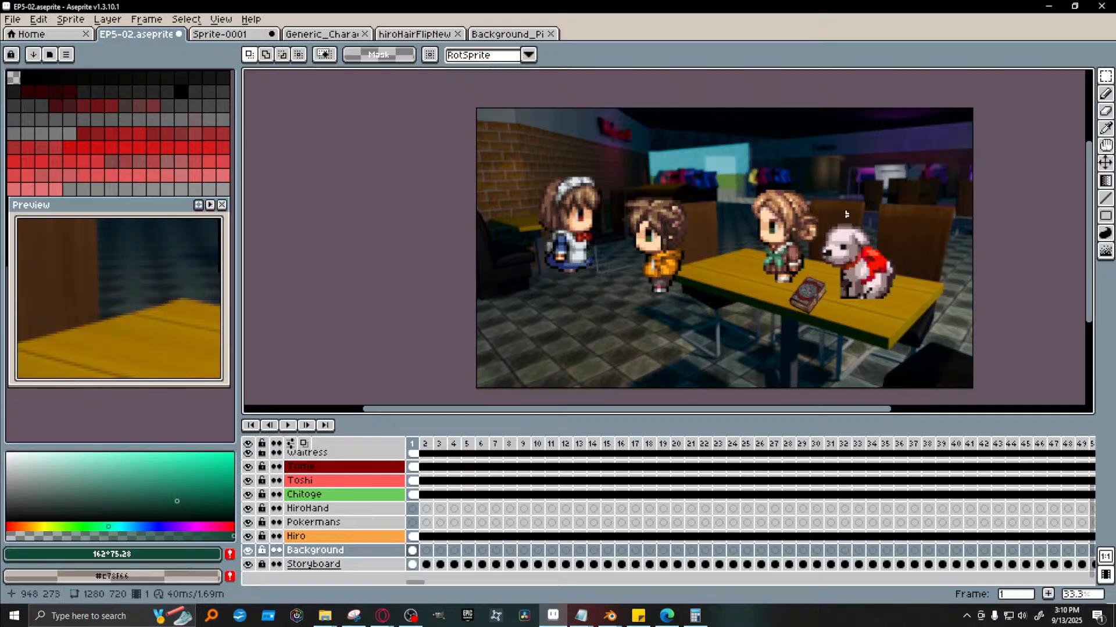
scroll(846, 214, "up", 1)
left_click_drag(750, 409, 798, 411)
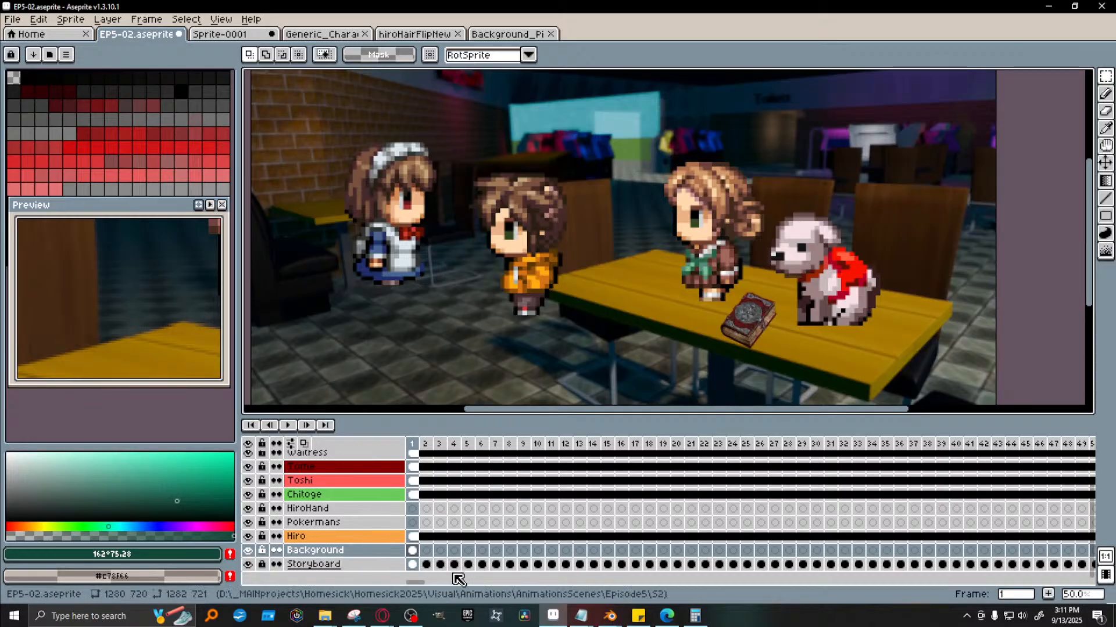
left_click(413, 550)
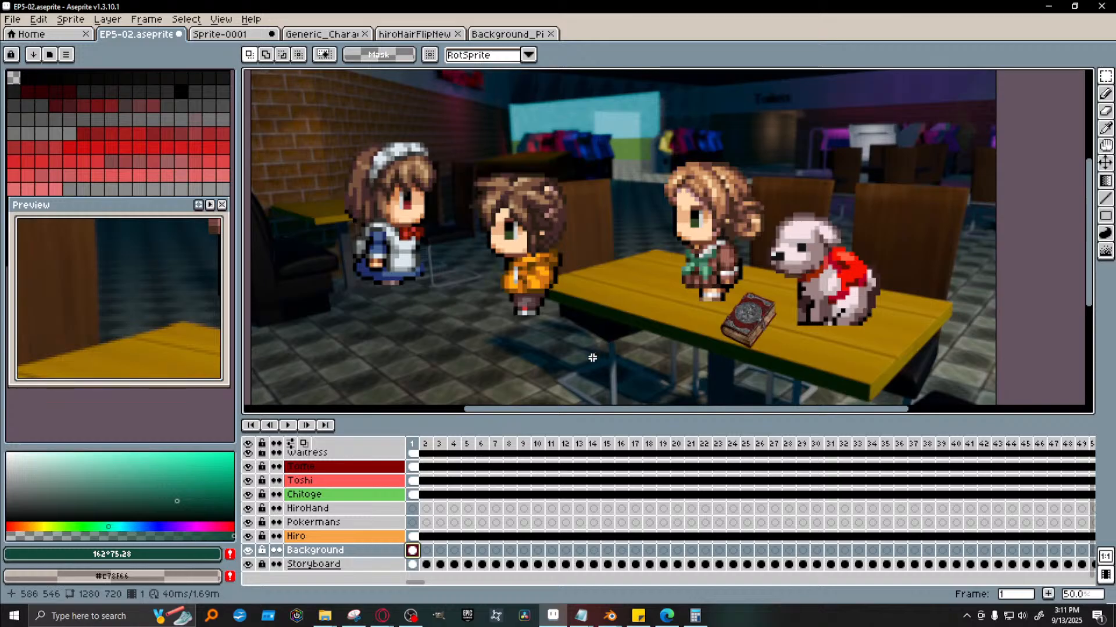
scroll(593, 358, "down", 1)
scroll(549, 360, "up", 1)
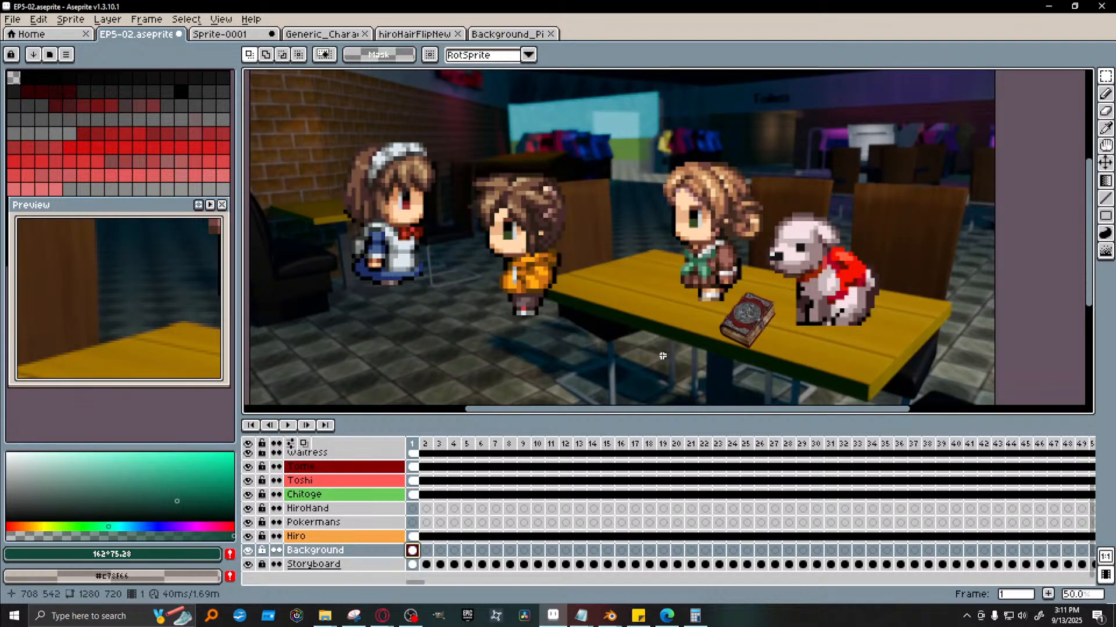
scroll(646, 357, "down", 1)
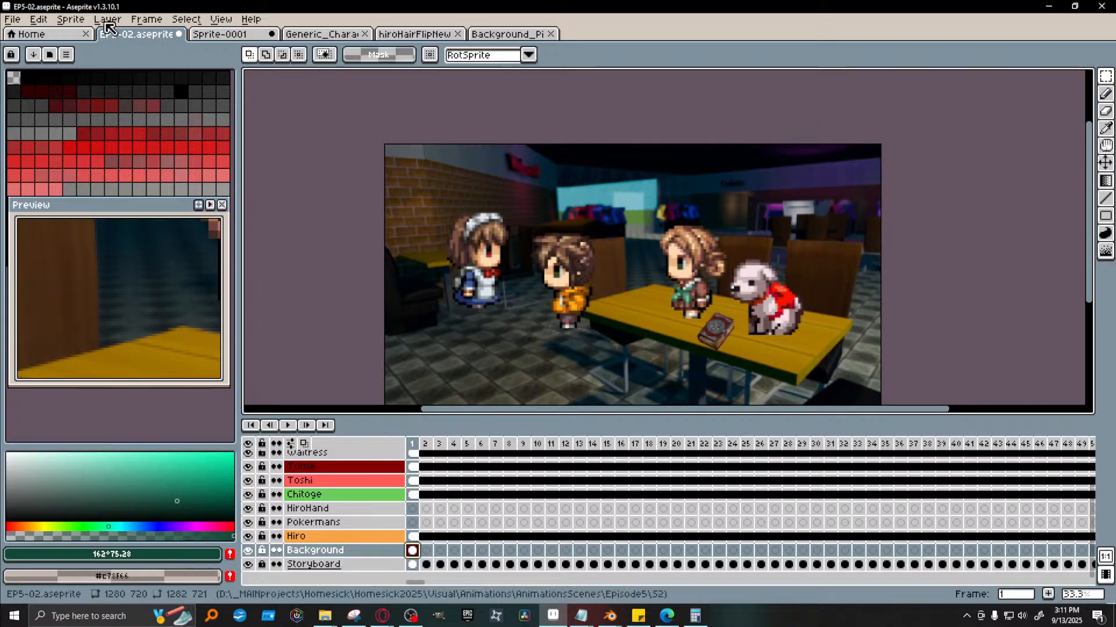
Try to save the animation as a new version named EP5-02_v2.aseprite in the S2 folder
left_click(23, 20)
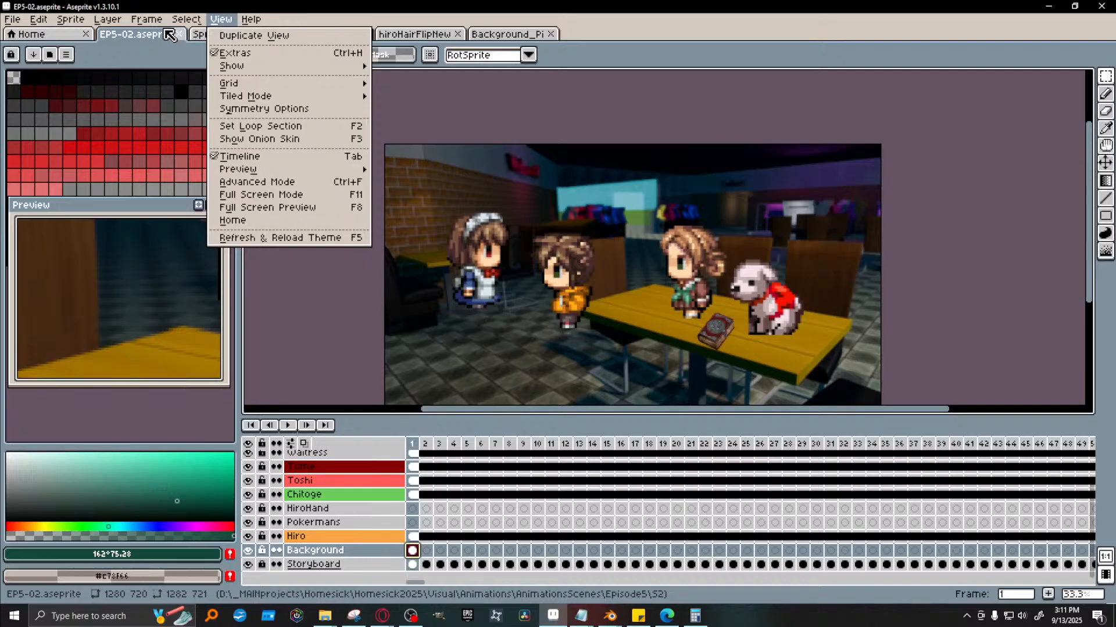
mouse_move(28, 20)
left_click(30, 91)
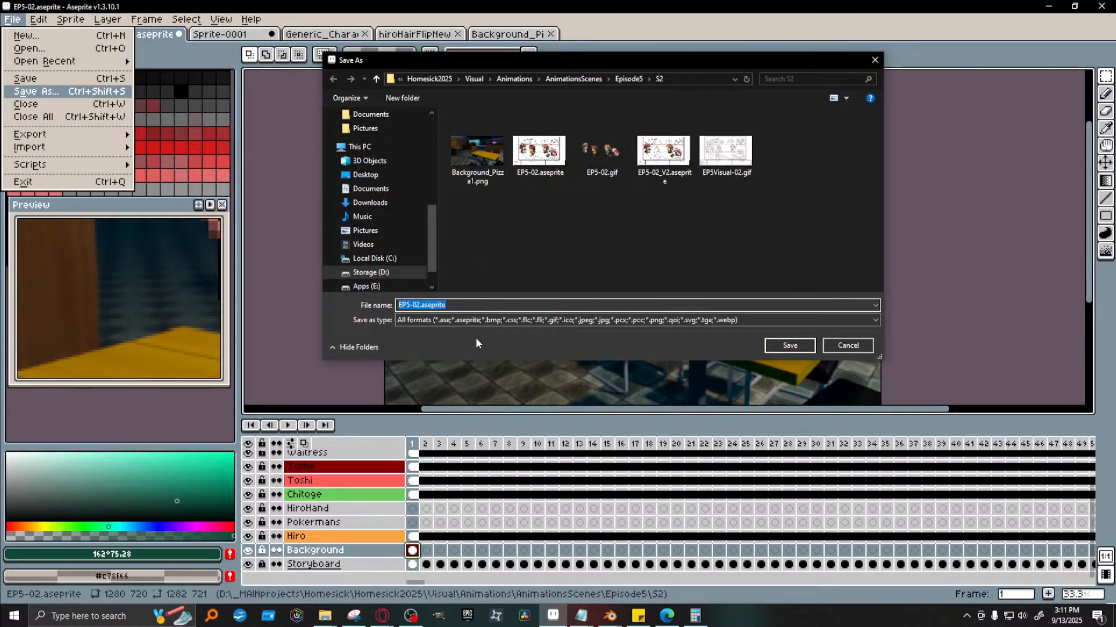
left_click(419, 305)
type("_v2")
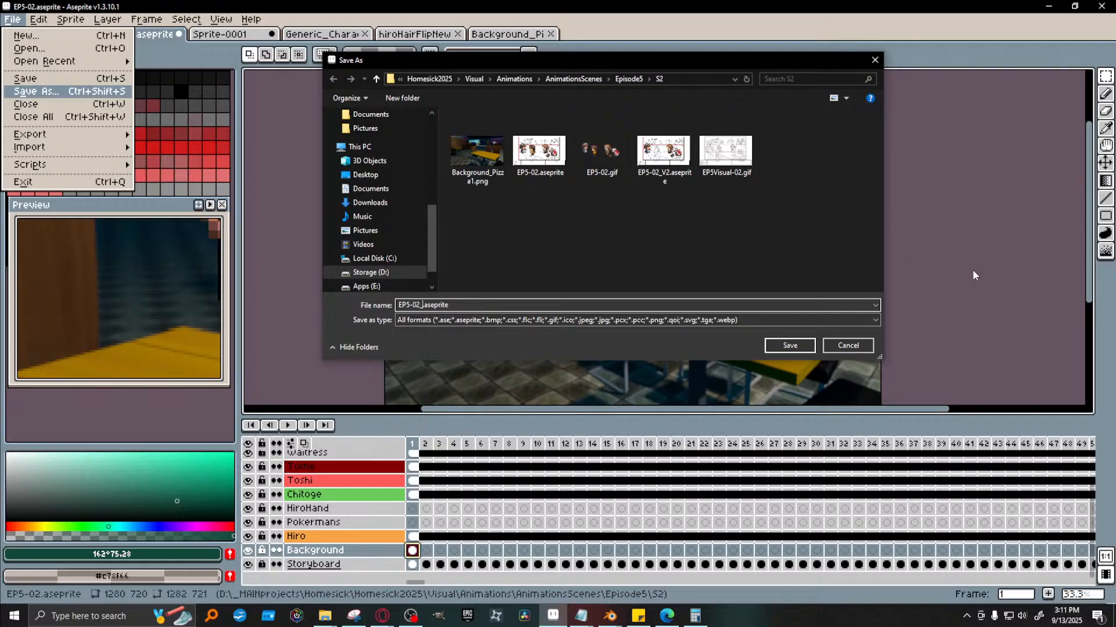
key("Return")
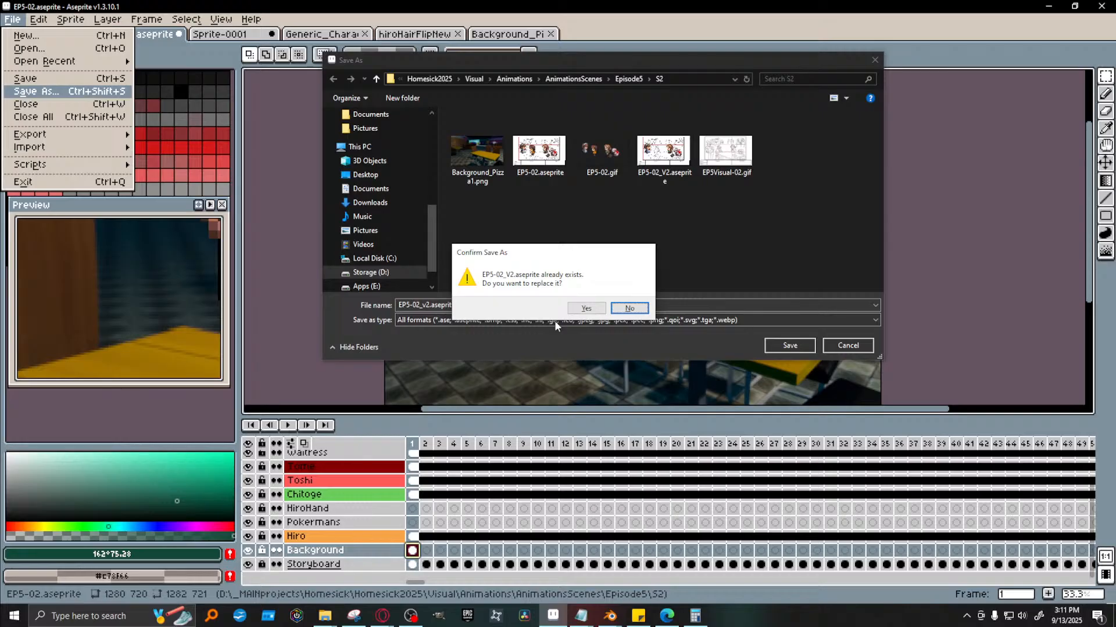
left_click(630, 309)
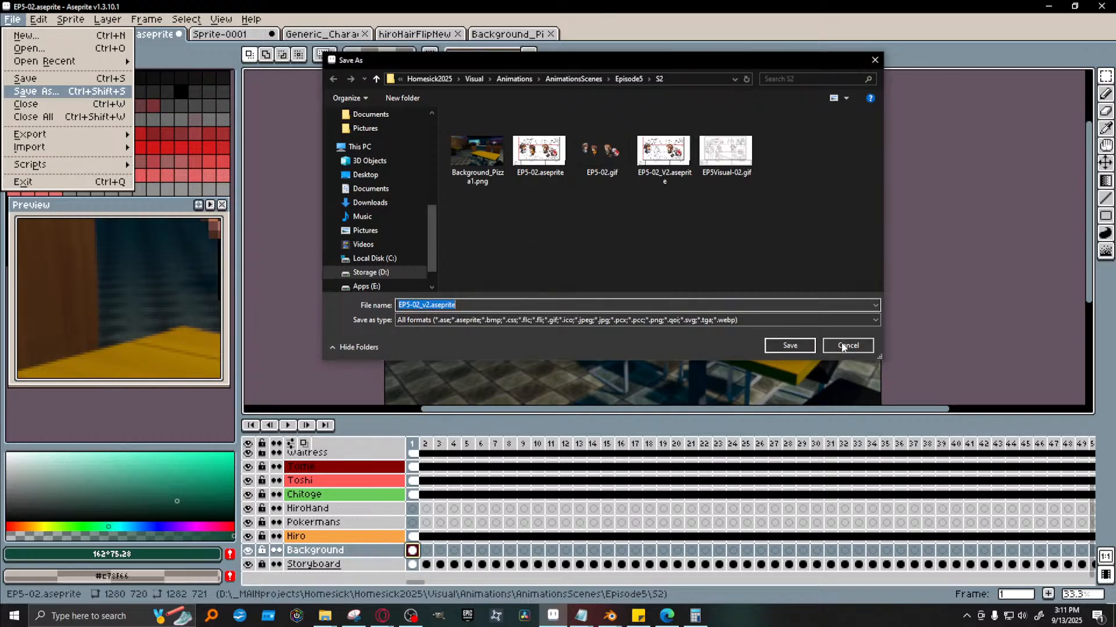
left_click(836, 347)
Open the recent file EP5-02_V2.aseprite
left_click(12, 19)
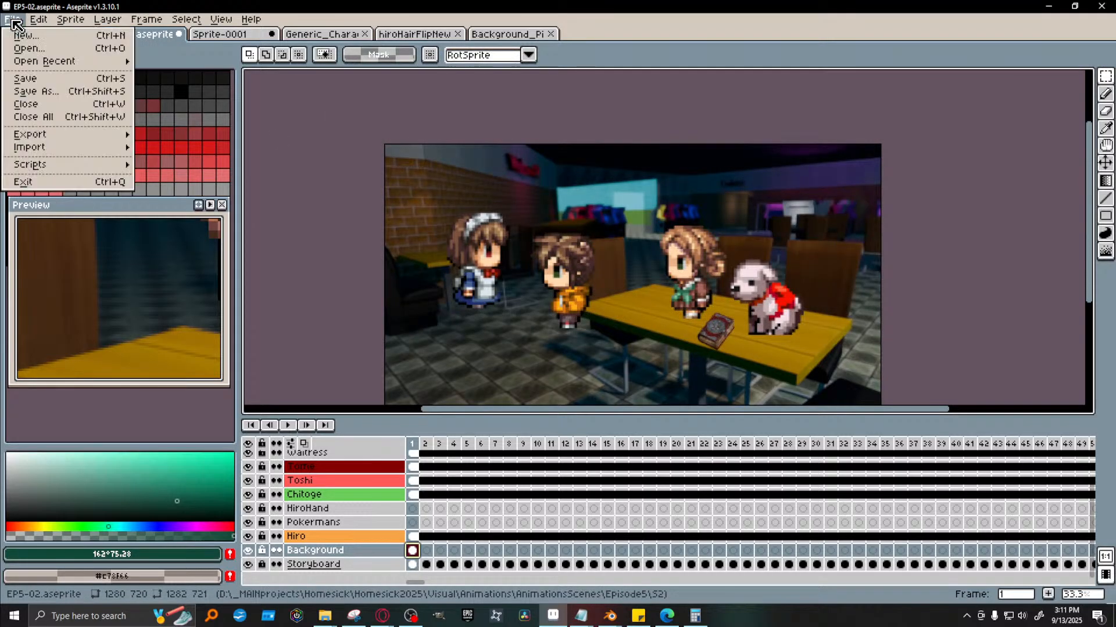
mouse_move(58, 70)
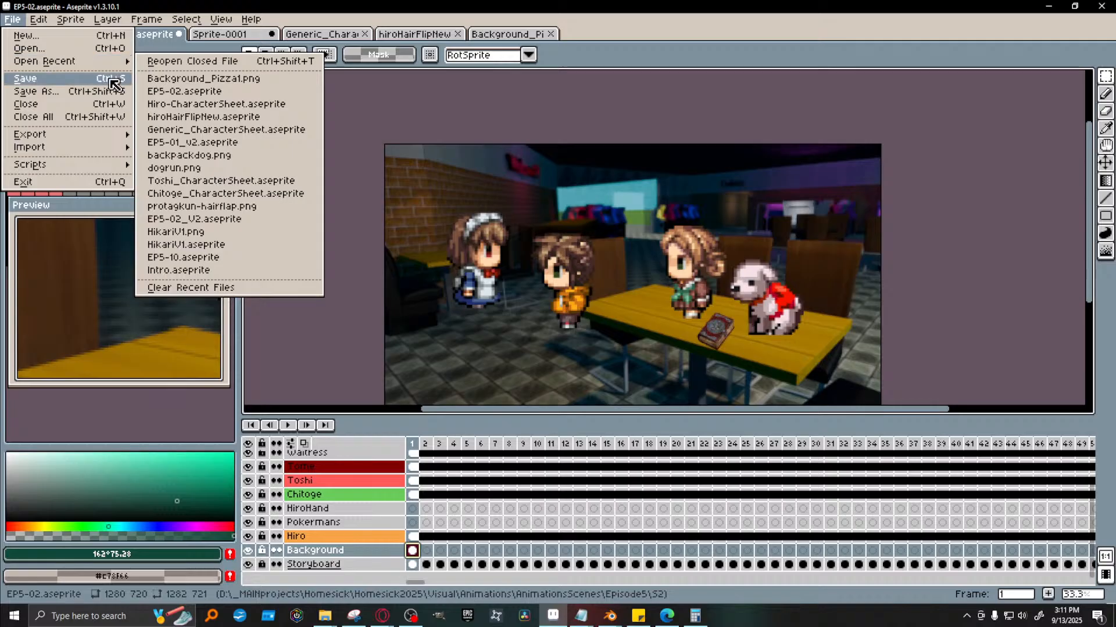
left_click(228, 220)
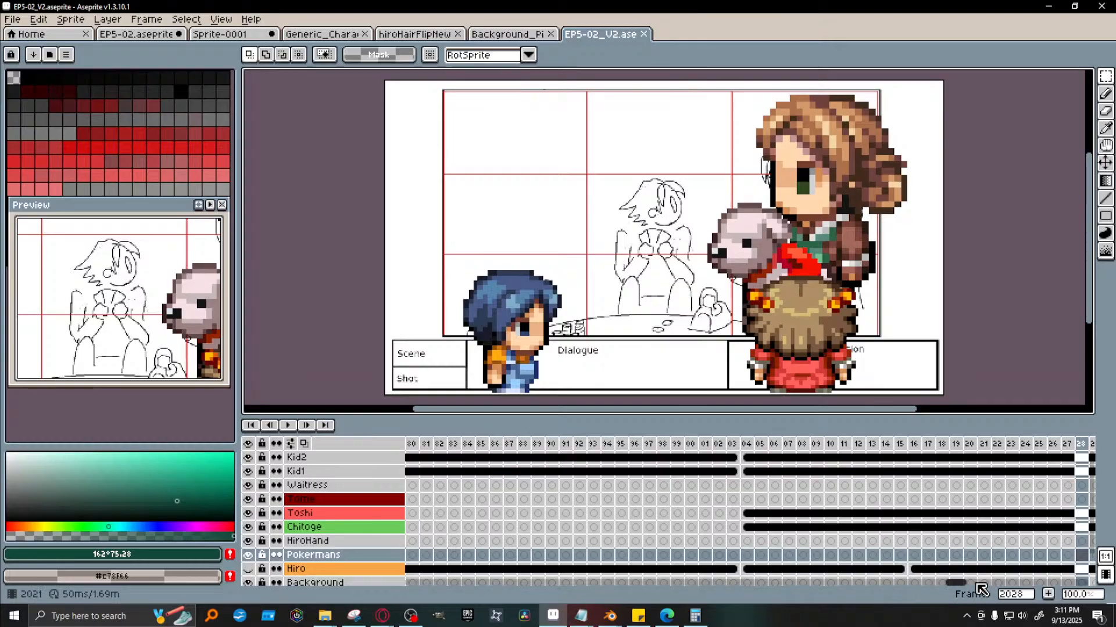
Go to frame 1 of the EP5-02_V2 animation and make the Hiro layer visible
left_click_drag(951, 582, 414, 599)
left_click(413, 445)
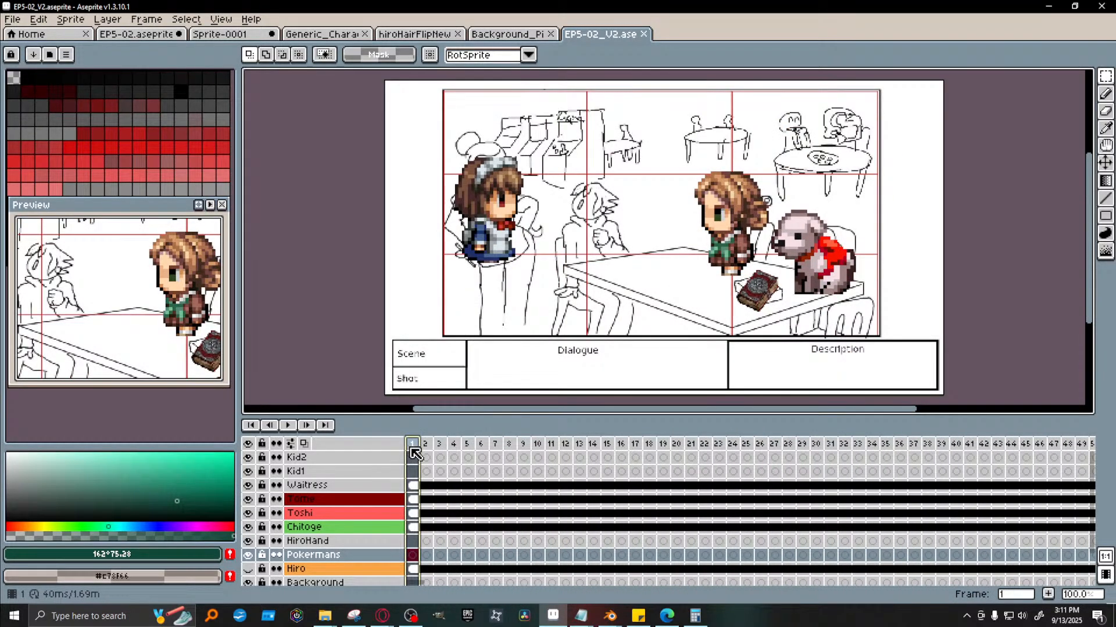
left_click(248, 569)
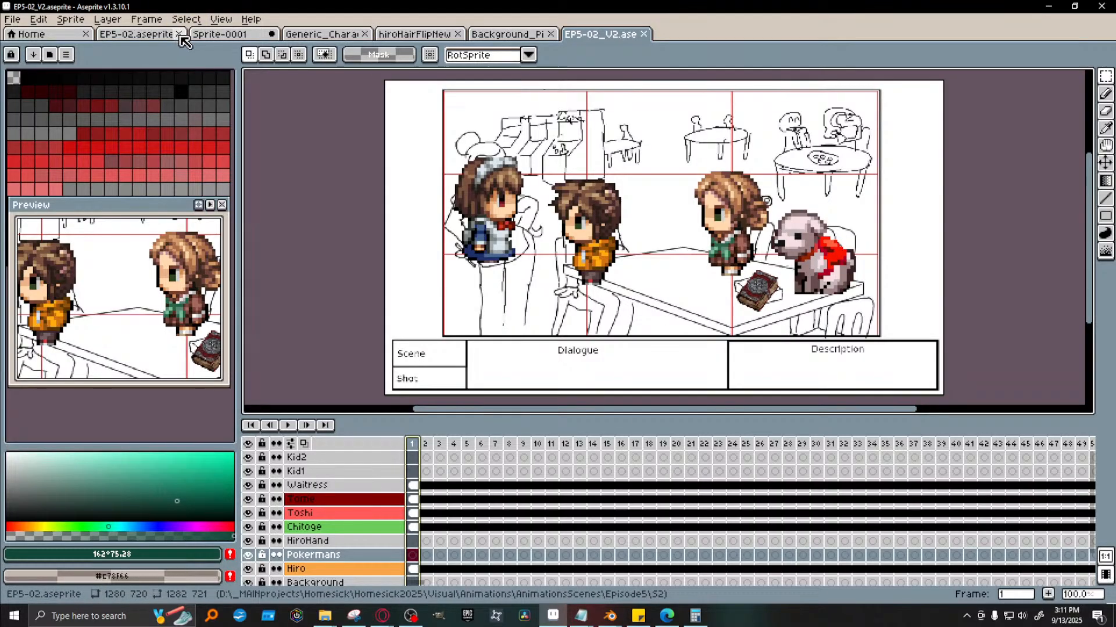
Close EP5-02.aseprite without saving its changes
left_click(136, 37)
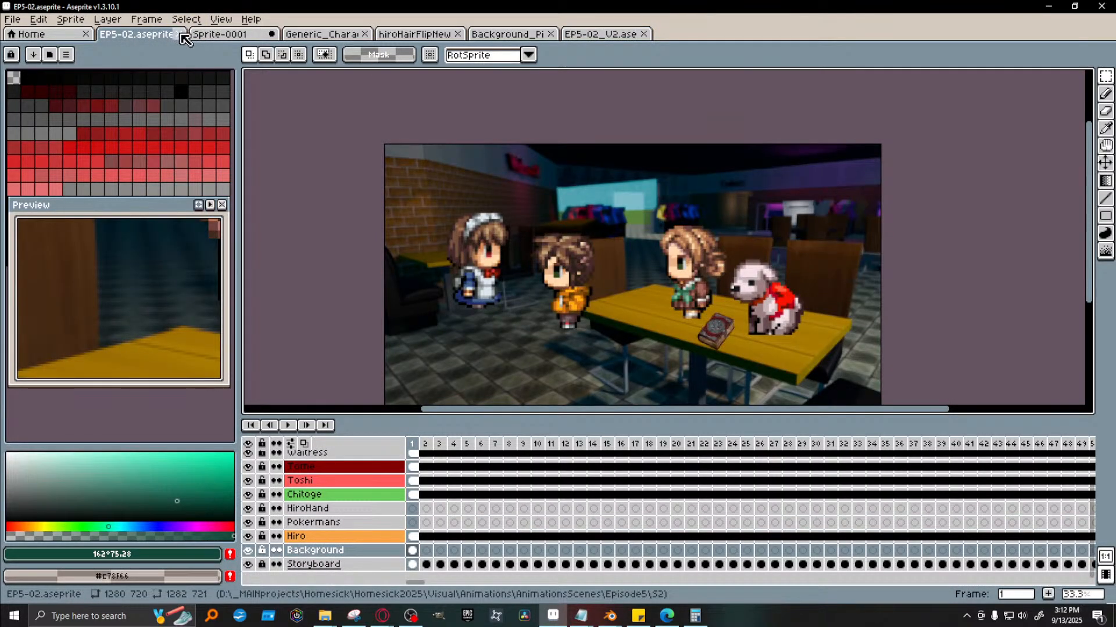
left_click(413, 550)
left_click(178, 34)
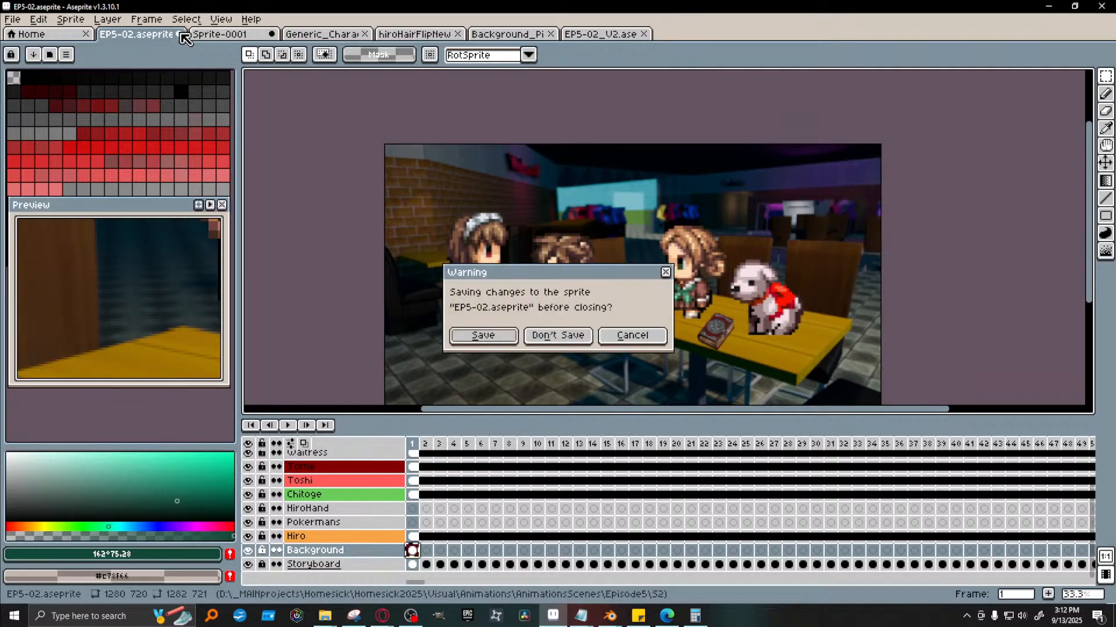
left_click(559, 336)
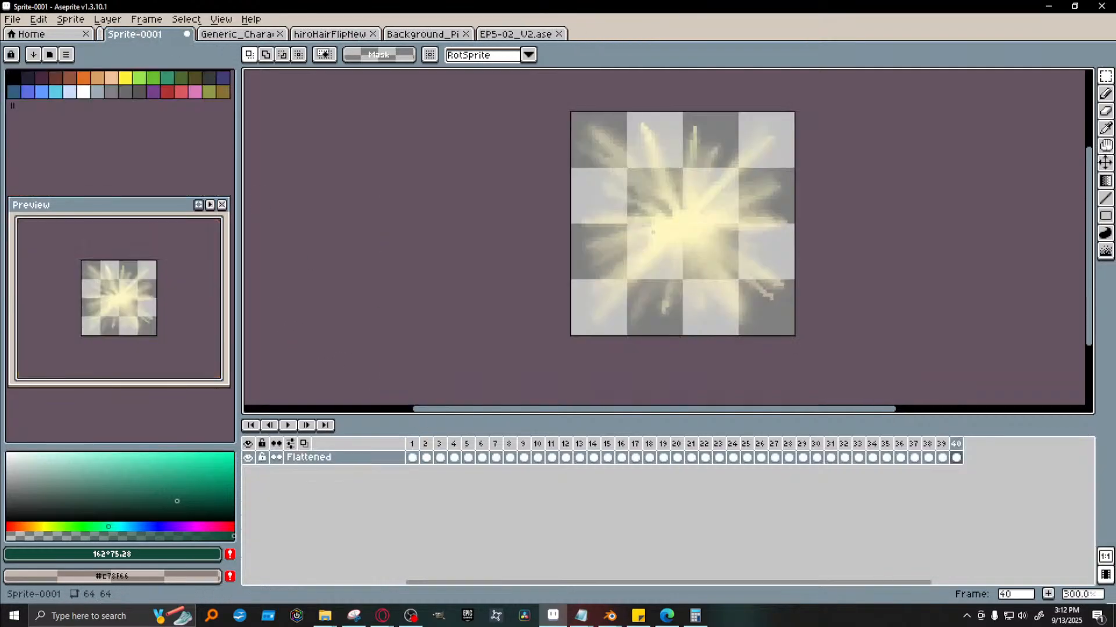
Return to EP5-02_V2.aseprite and select the frame 1 cel of the Background layer
left_click(505, 33)
left_click(413, 555)
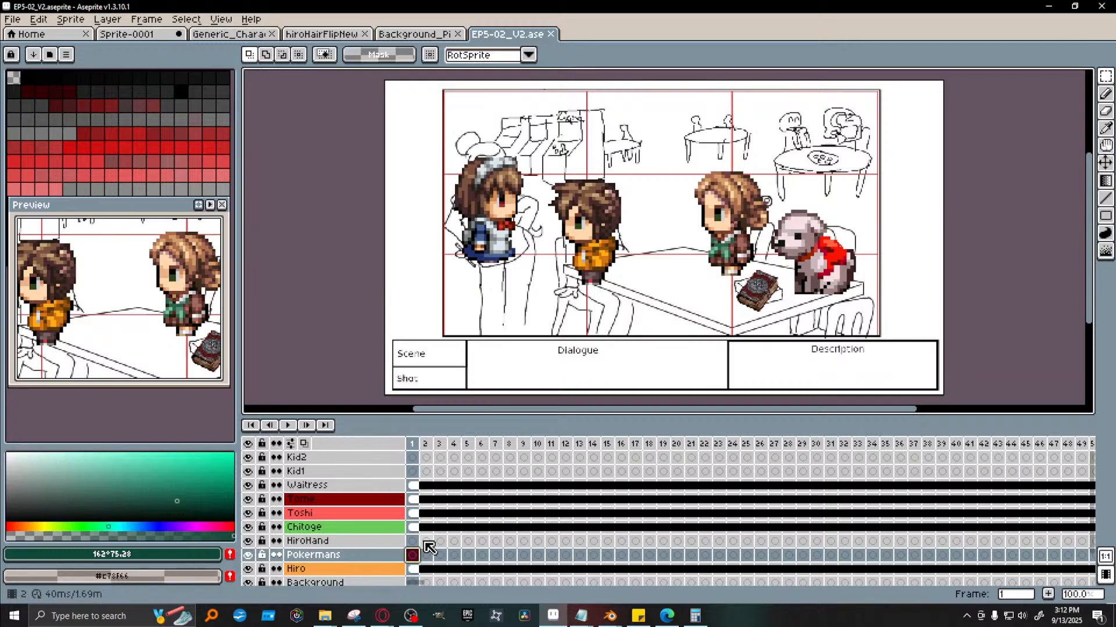
scroll(430, 552, "down", 2)
left_click(412, 555)
scroll(505, 529, "up", 2)
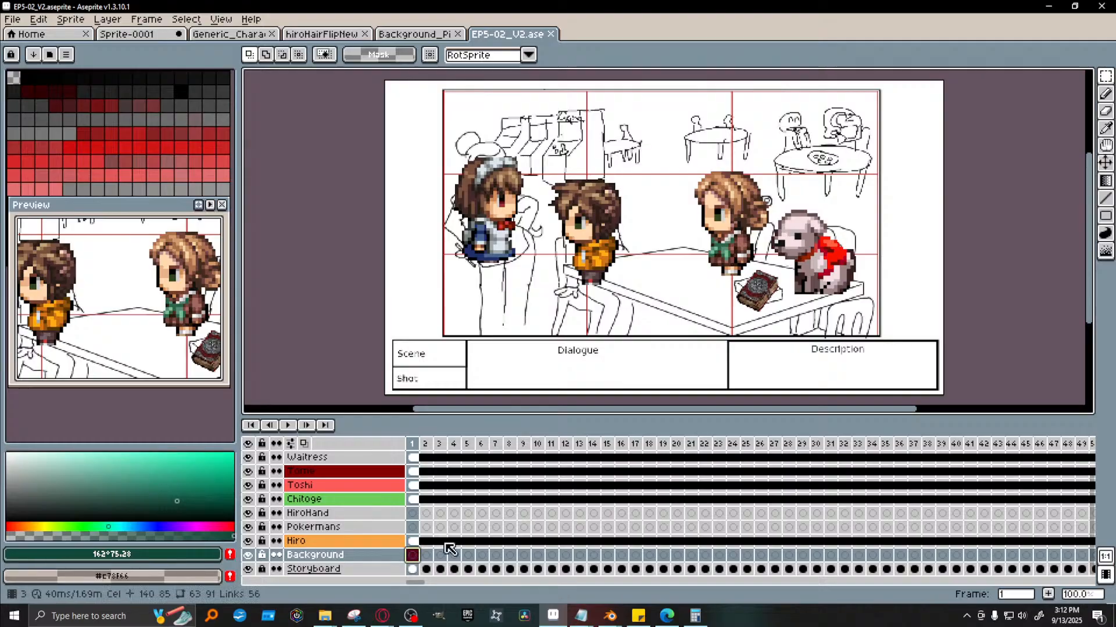
Try pasting the 640 x 360 pizza background into frame 1 of the EP5-02_V2 Background layer, then undo the paste
left_click(415, 33)
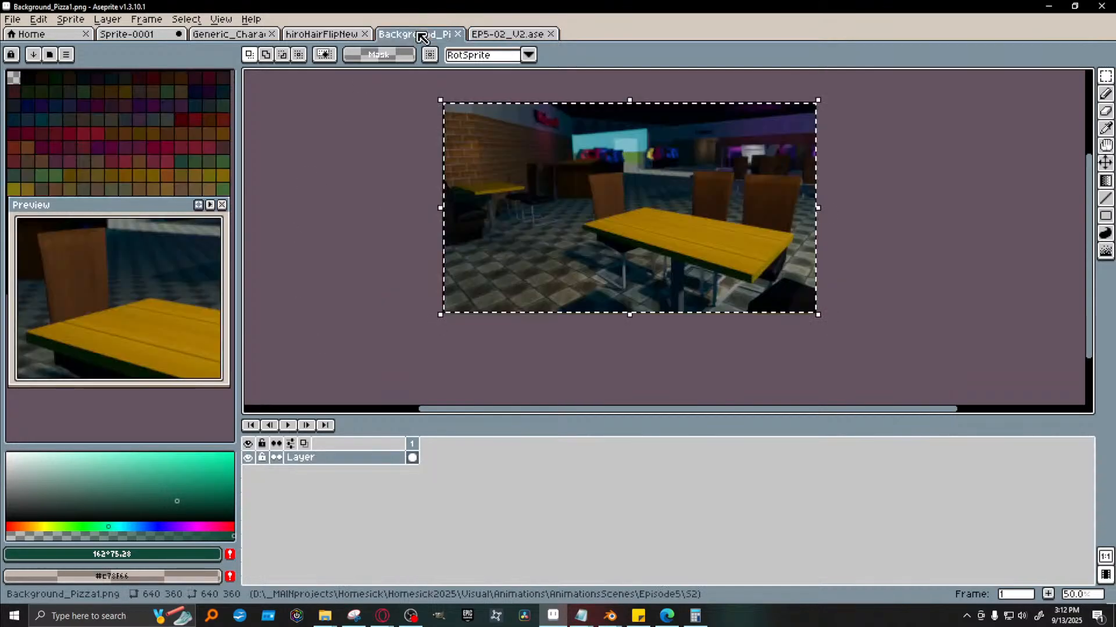
left_click(507, 34)
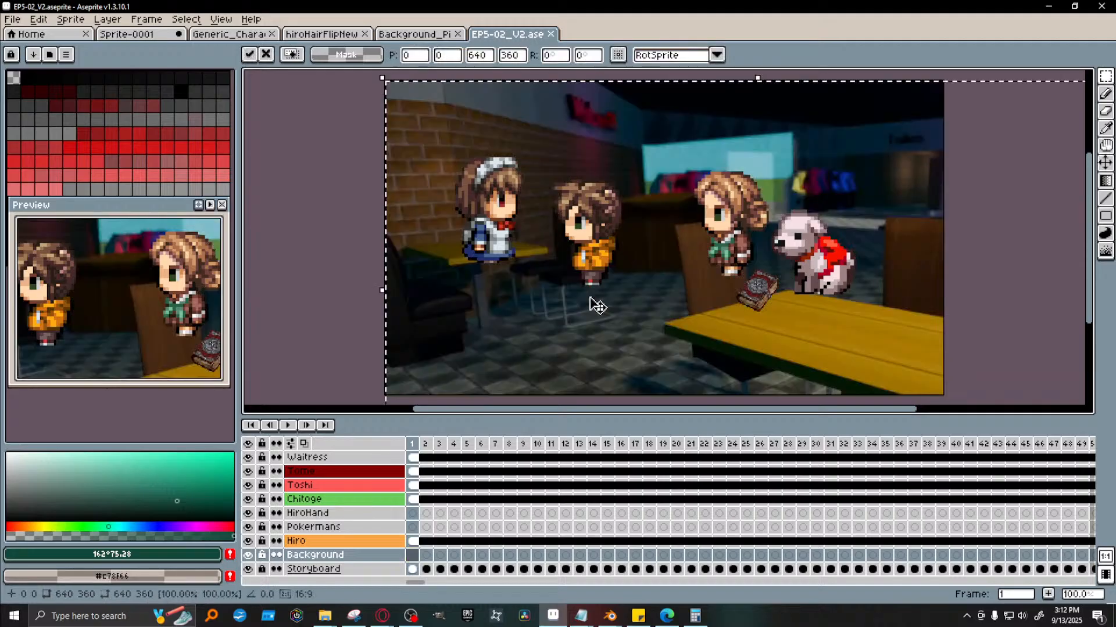
key("ctrl+v")
key("ctrl+z")
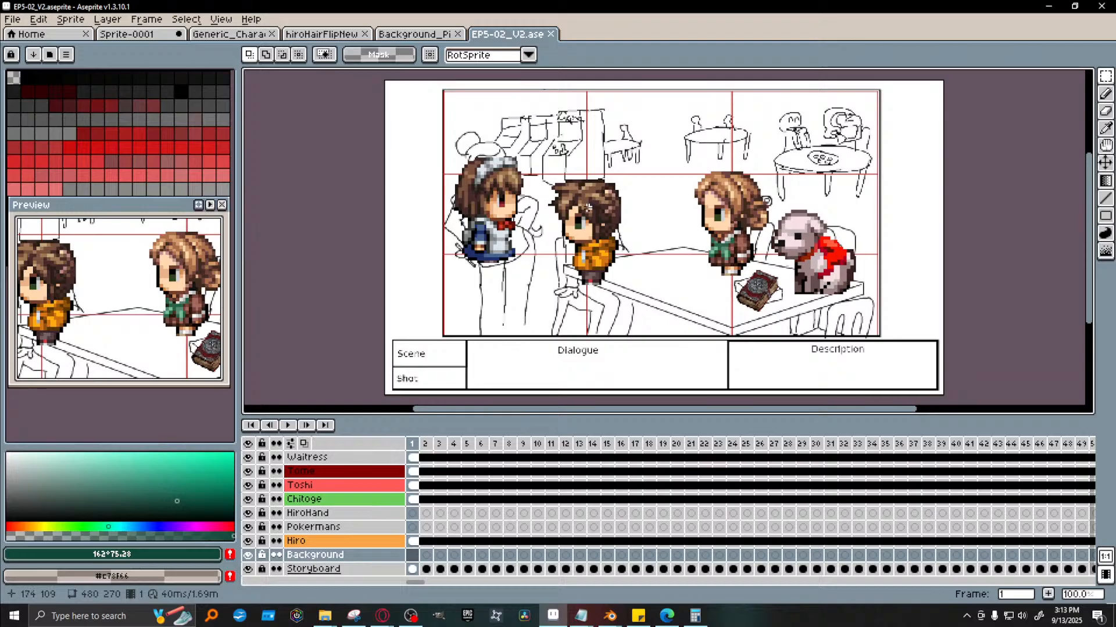
Check the canvas size of EP5-02_V2 and the sprite size of Background_Pizza1.png without changing either
left_click(64, 20)
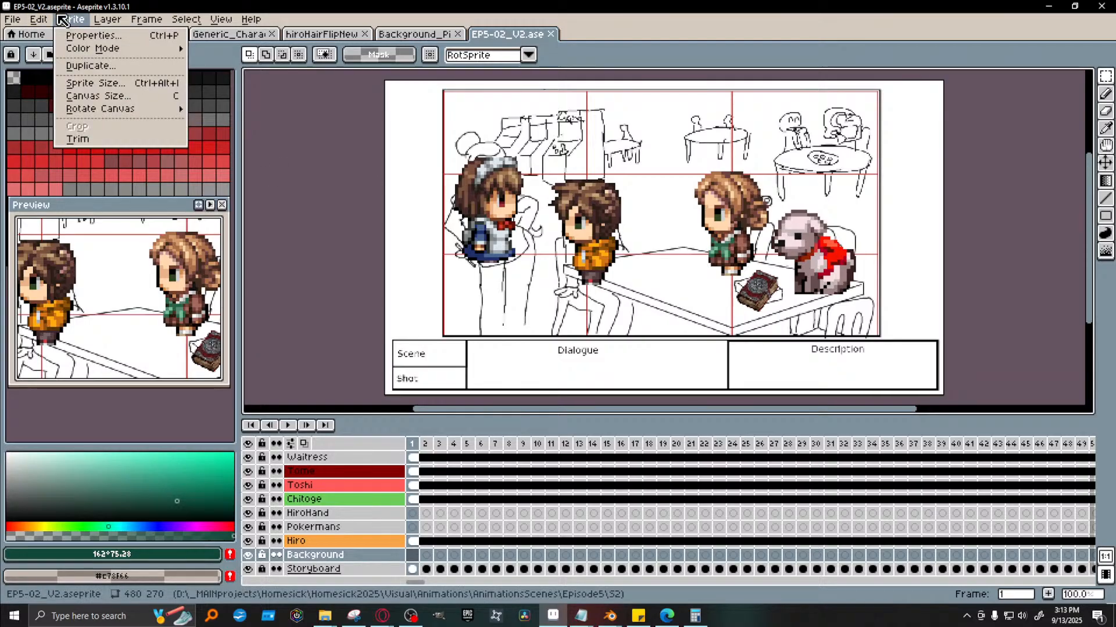
left_click(88, 96)
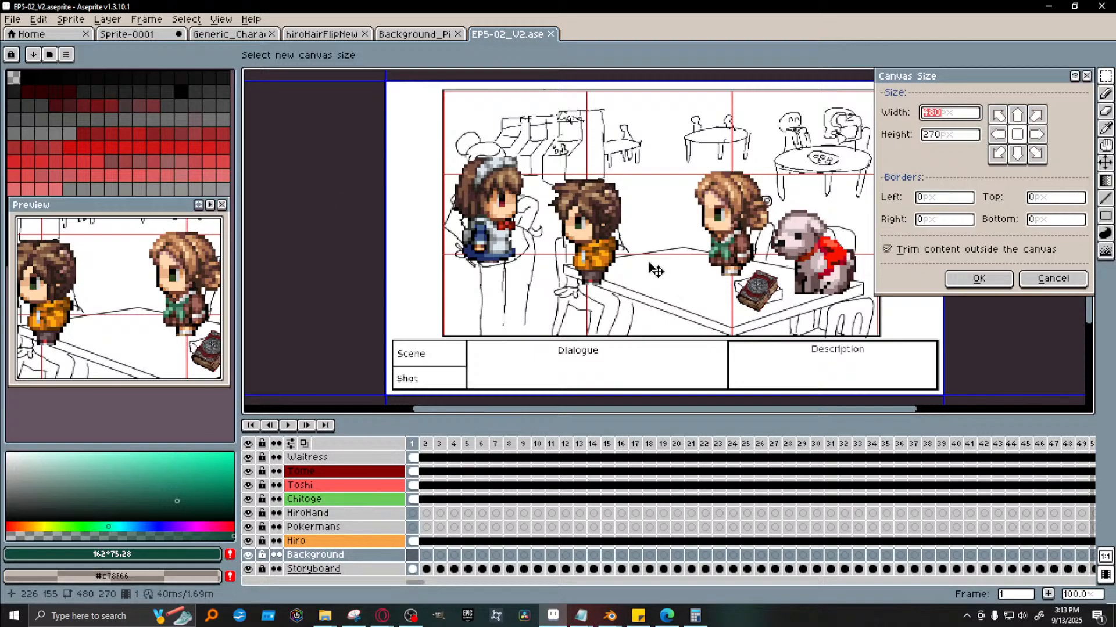
left_click(1086, 76)
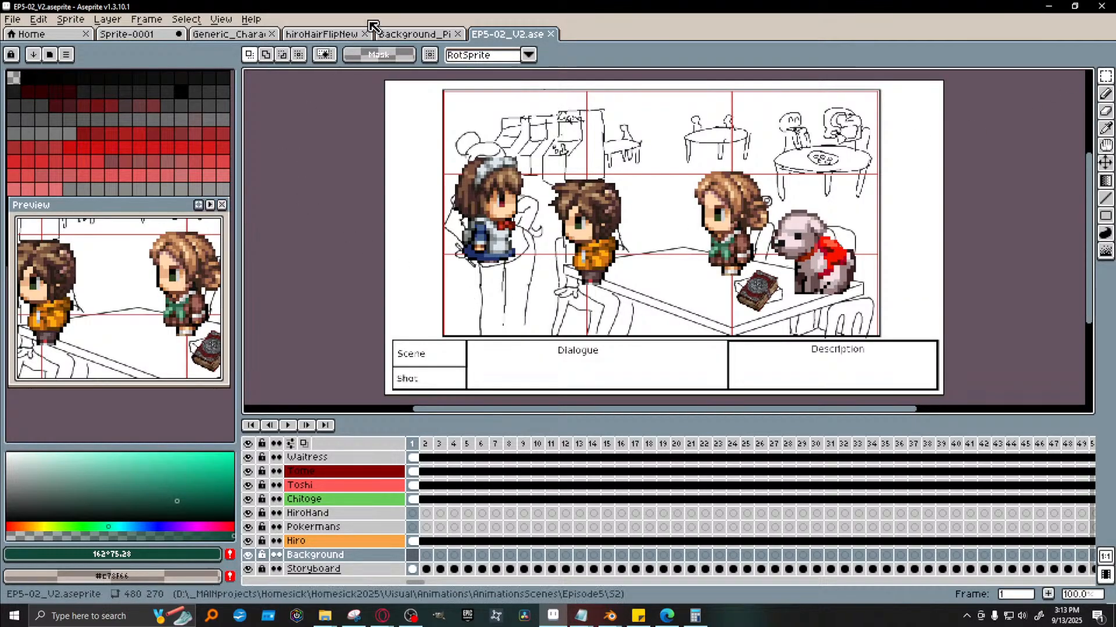
left_click(322, 34)
left_click(414, 34)
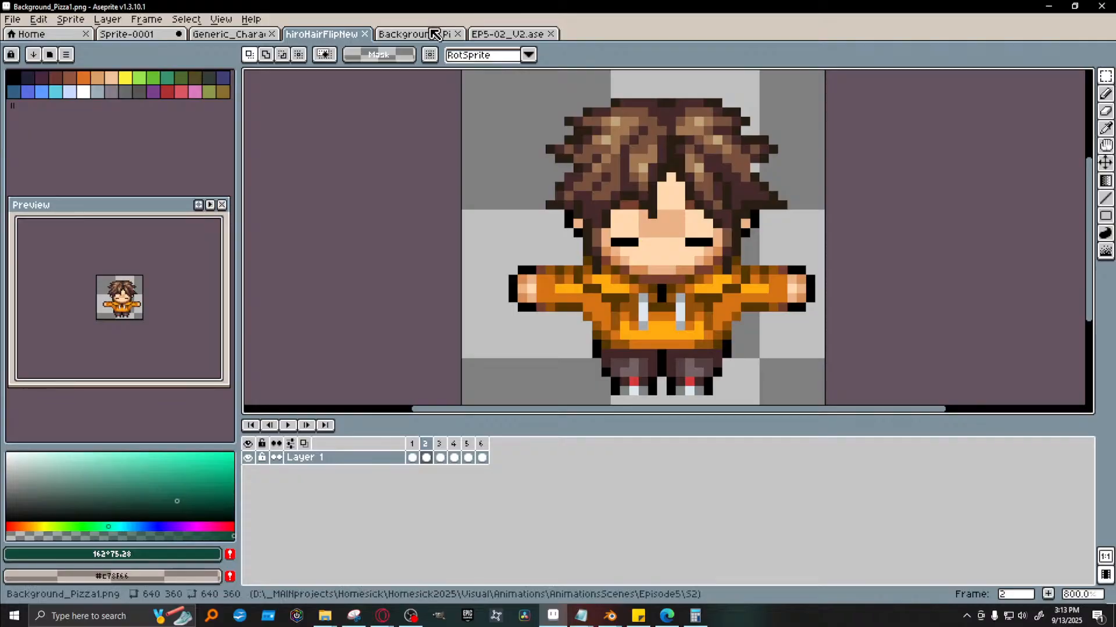
left_click(70, 19)
left_click(105, 83)
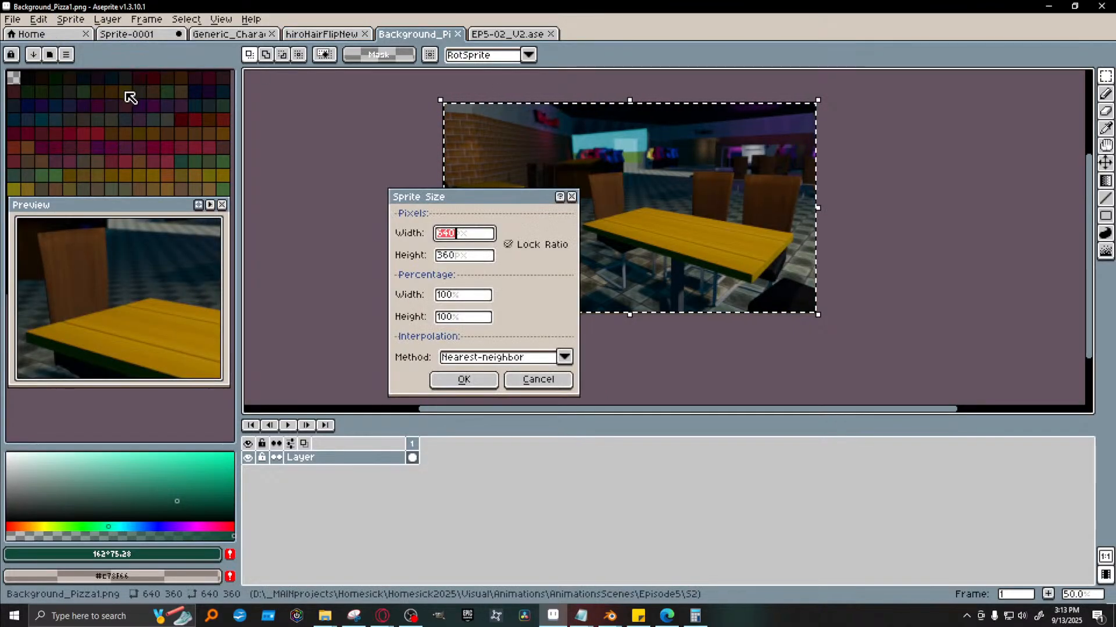
left_click(568, 195)
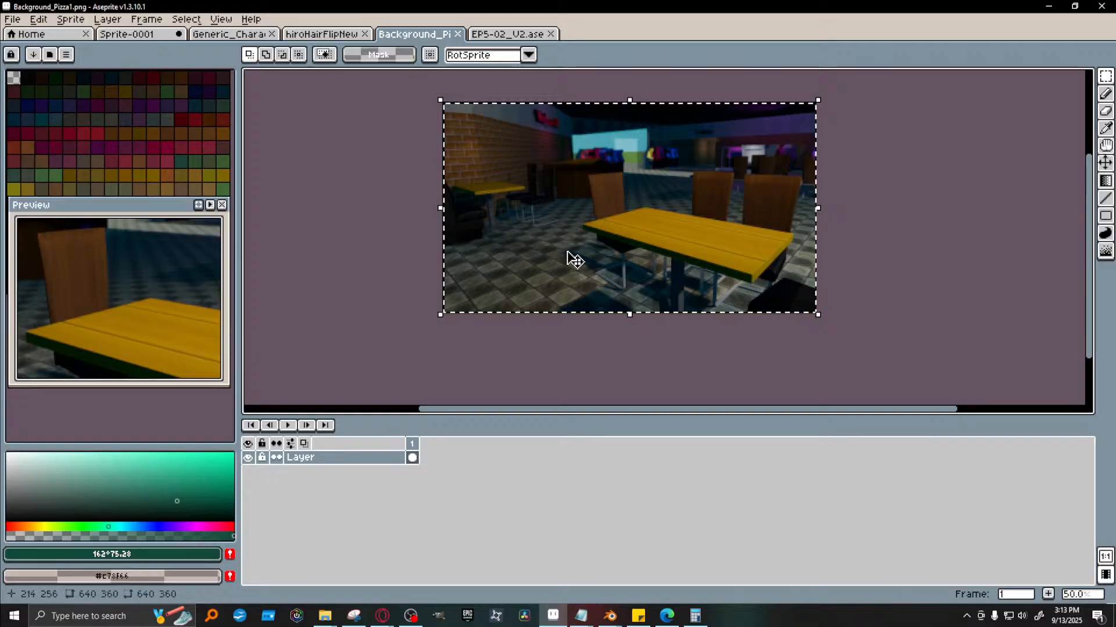
Paste the pizza background into frame 1 of EP5-02_V2's Background layer, scale it to about 481 x 270.6 px to fill the canvas, and deselect
left_click(535, 36)
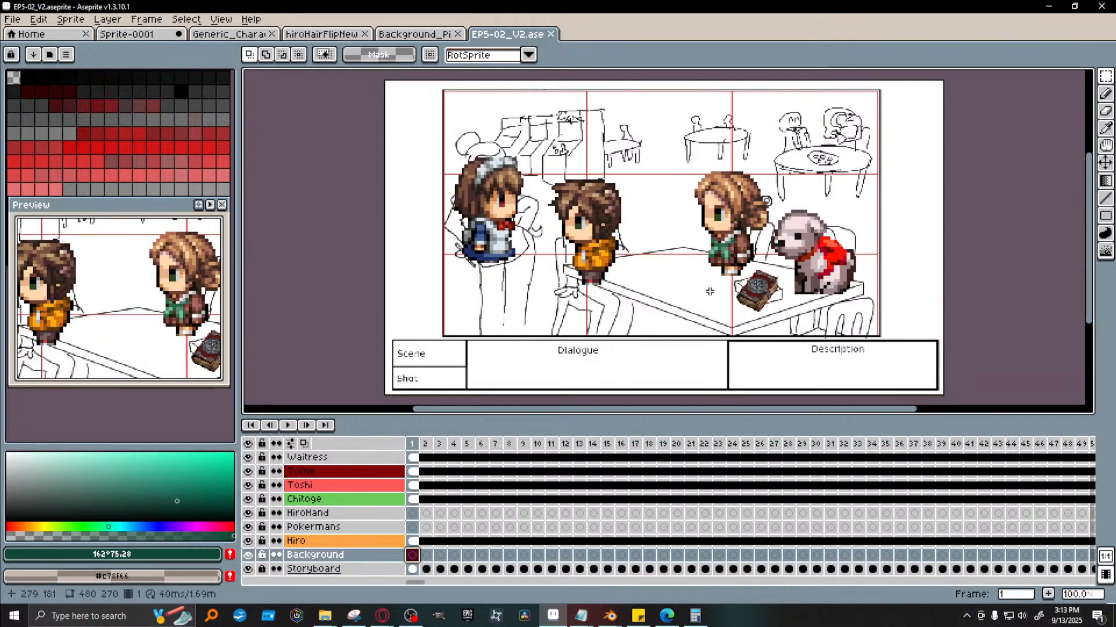
key("ctrl+v")
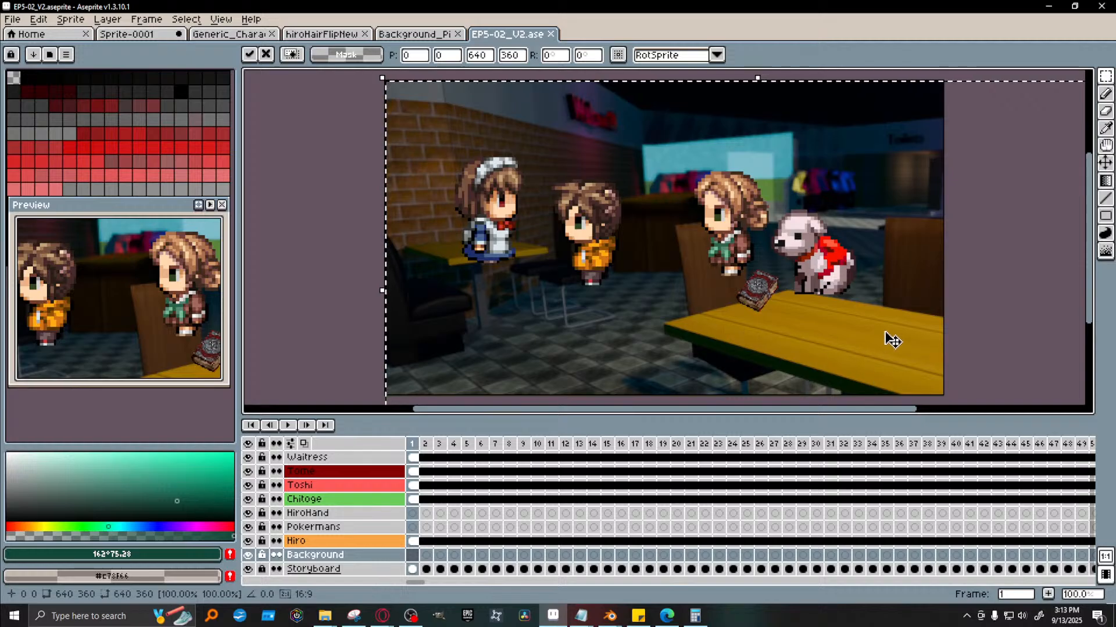
scroll(943, 309, "down", 1)
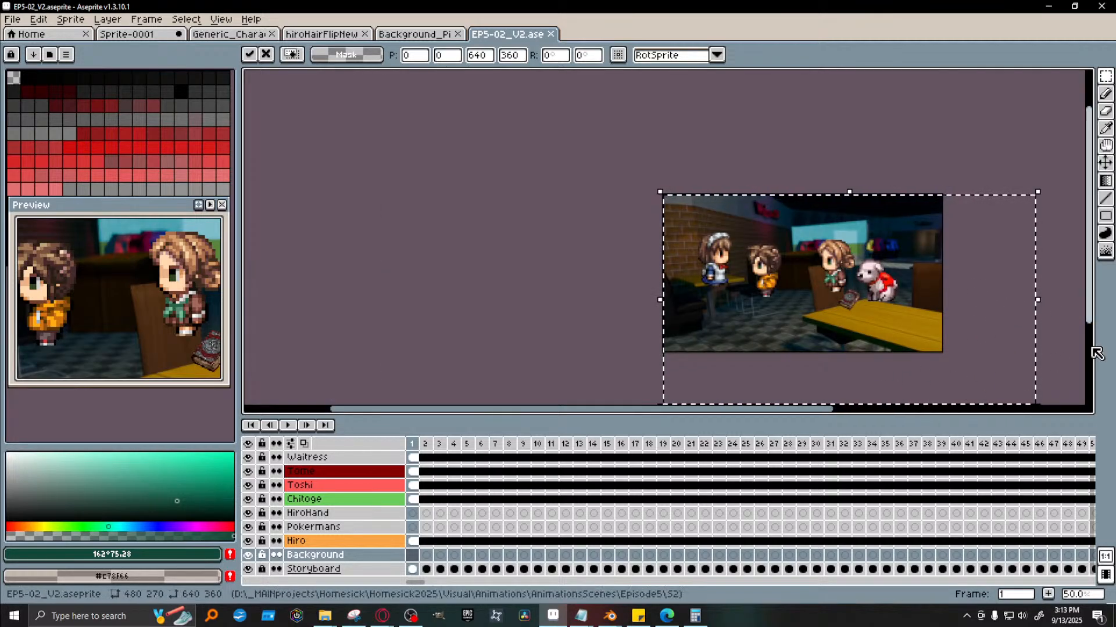
left_click_drag(1088, 318, 1088, 337)
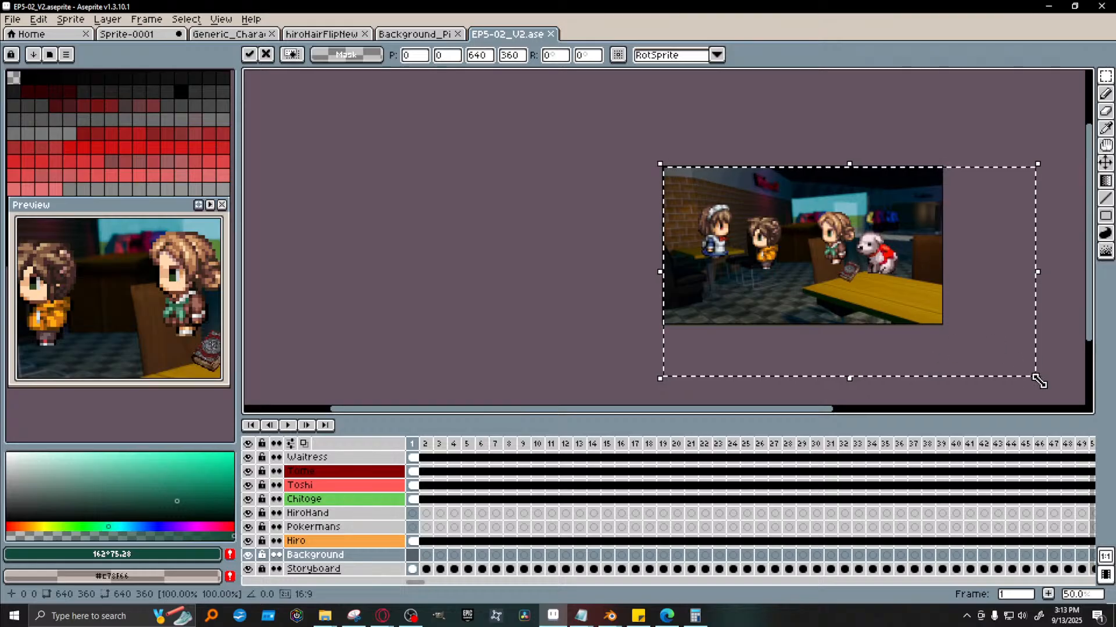
left_click_drag(1037, 379, 953, 331)
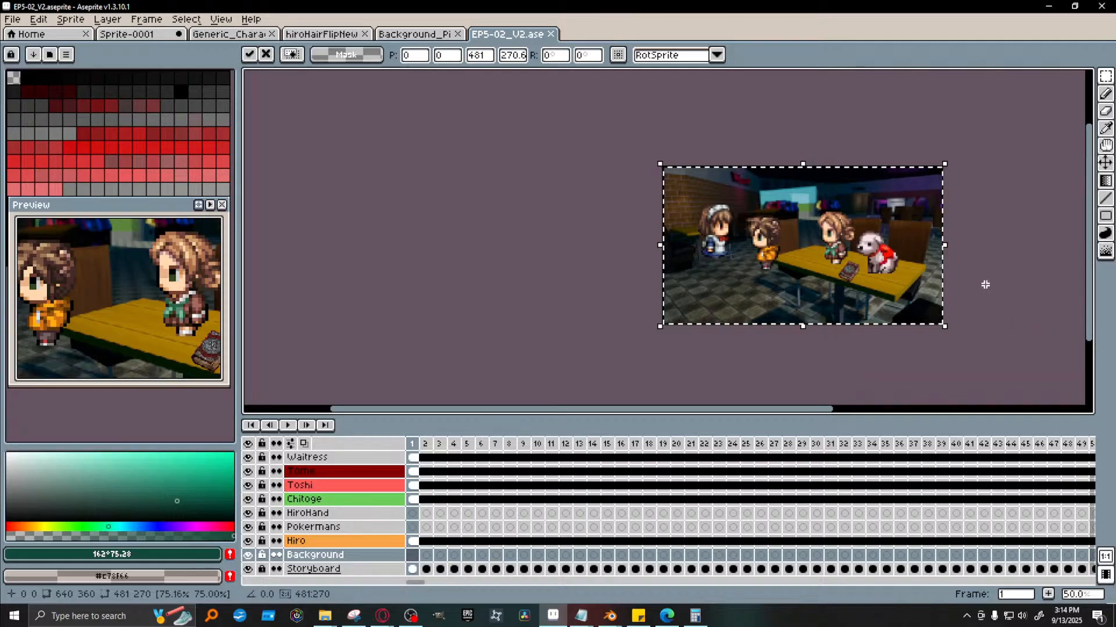
scroll(921, 294, "up", 1)
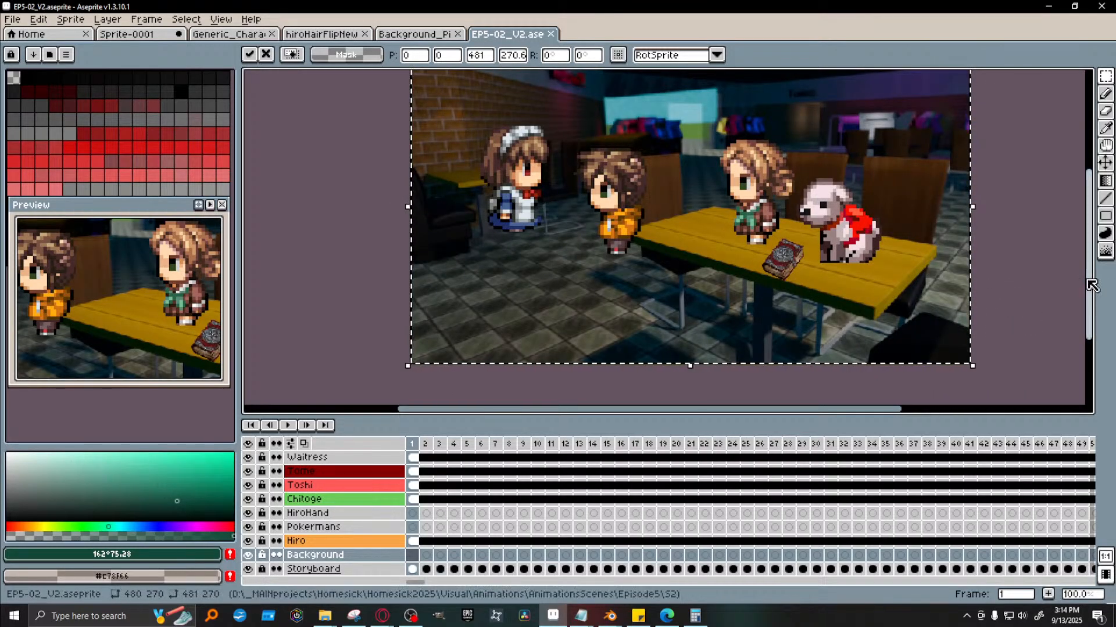
left_click_drag(1090, 285, 1090, 266)
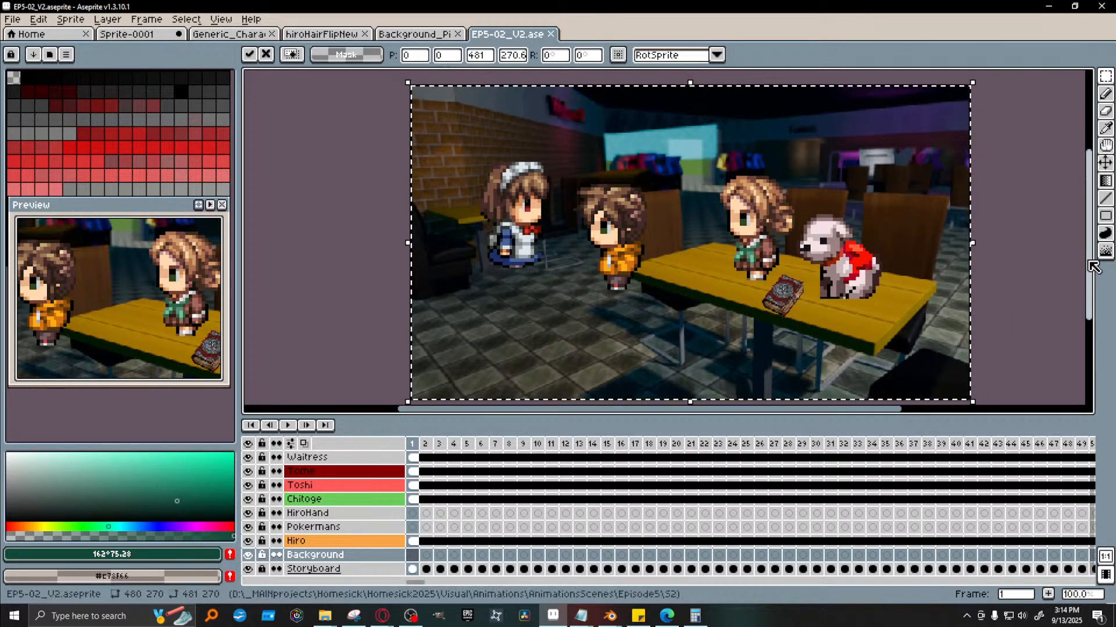
left_click(411, 555)
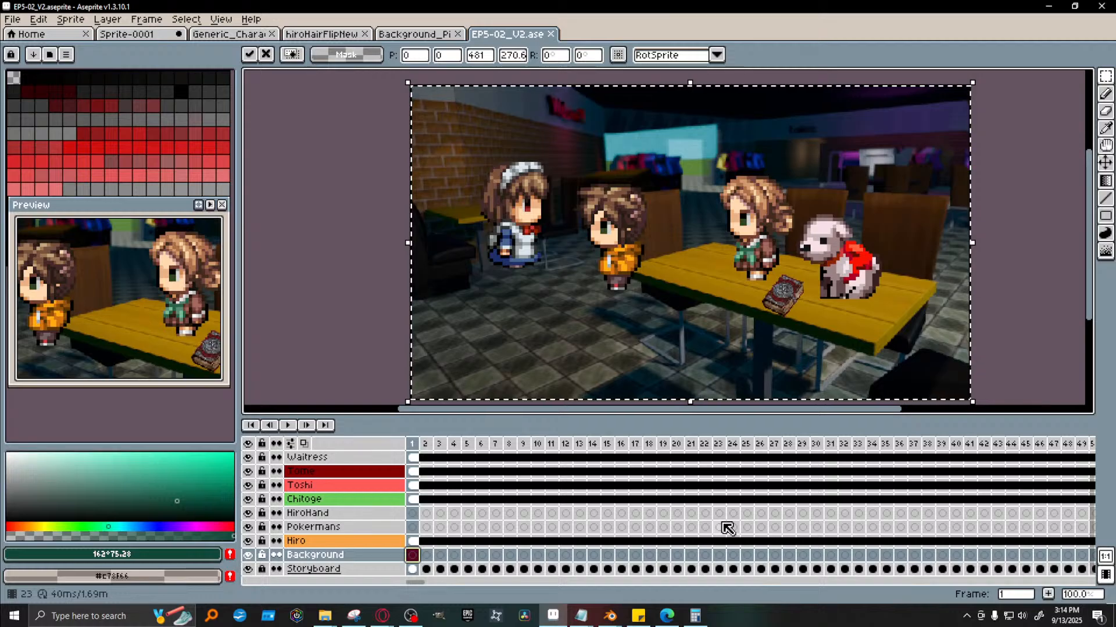
key("Return")
left_click(442, 554)
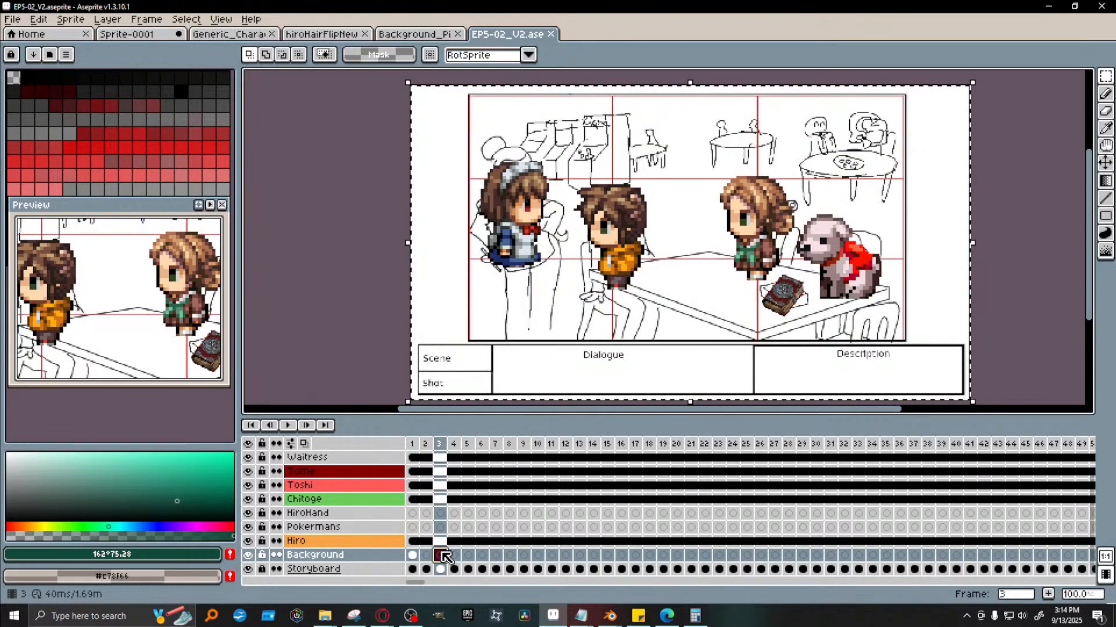
left_click(413, 555)
key("Escape")
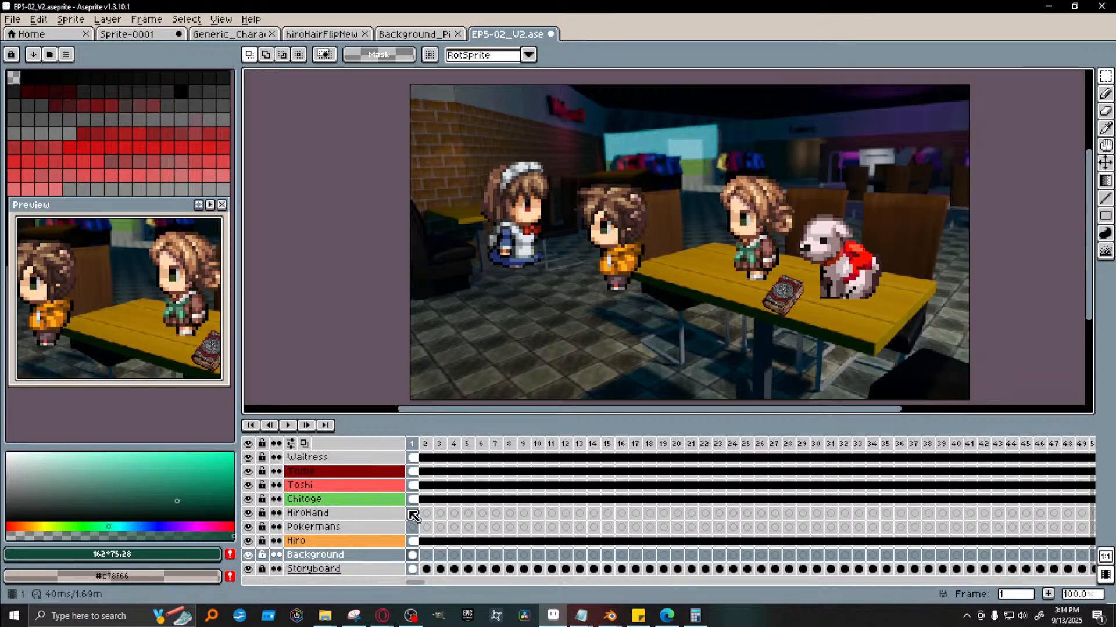
Add a new layer above Kid2 and name it Foreground
scroll(433, 486, "up", 2)
right_click(319, 460)
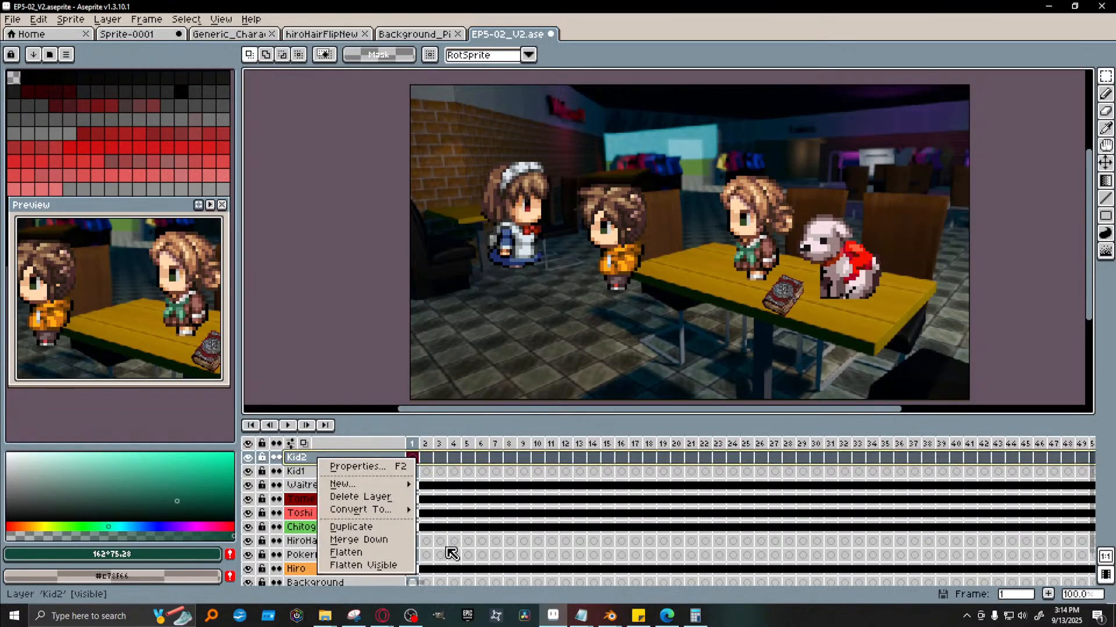
mouse_move(366, 491)
left_click(494, 485)
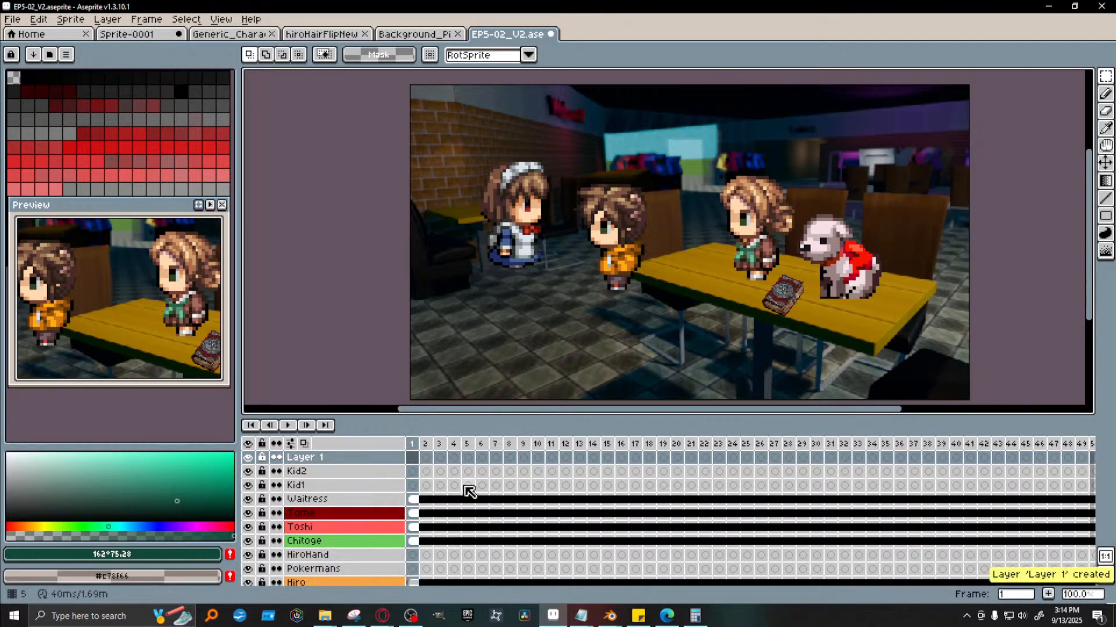
double_click(342, 463)
type("Foreground")
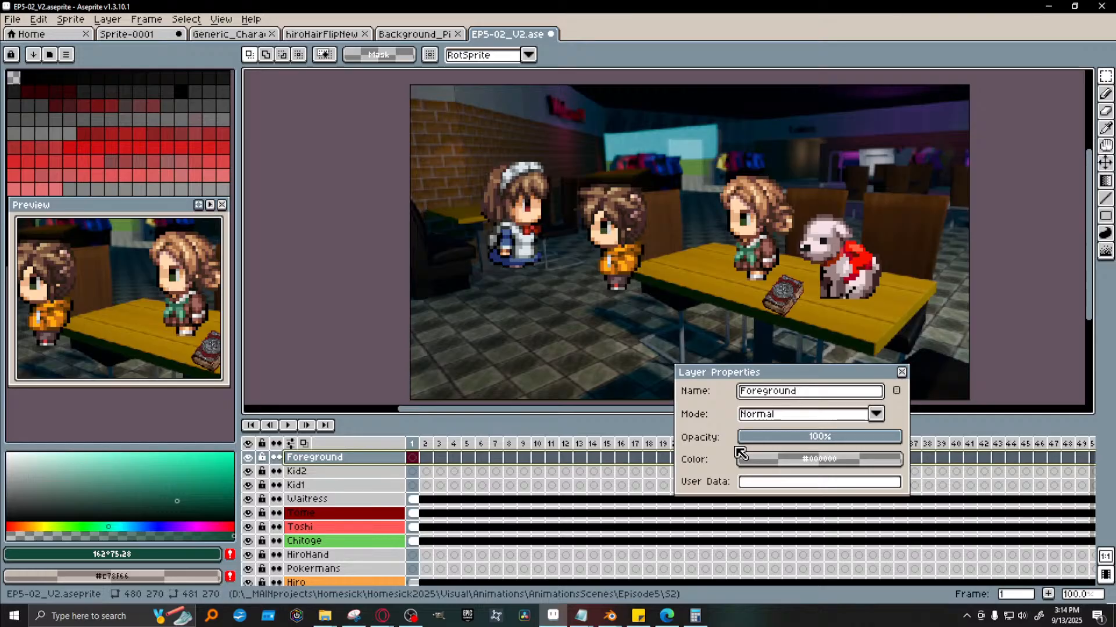
key("Return")
Select Hiro's sprite in the frame 1 cel of the Hiro layer and move it to 179, 87, over the near end of the table
scroll(388, 561, "down", 3)
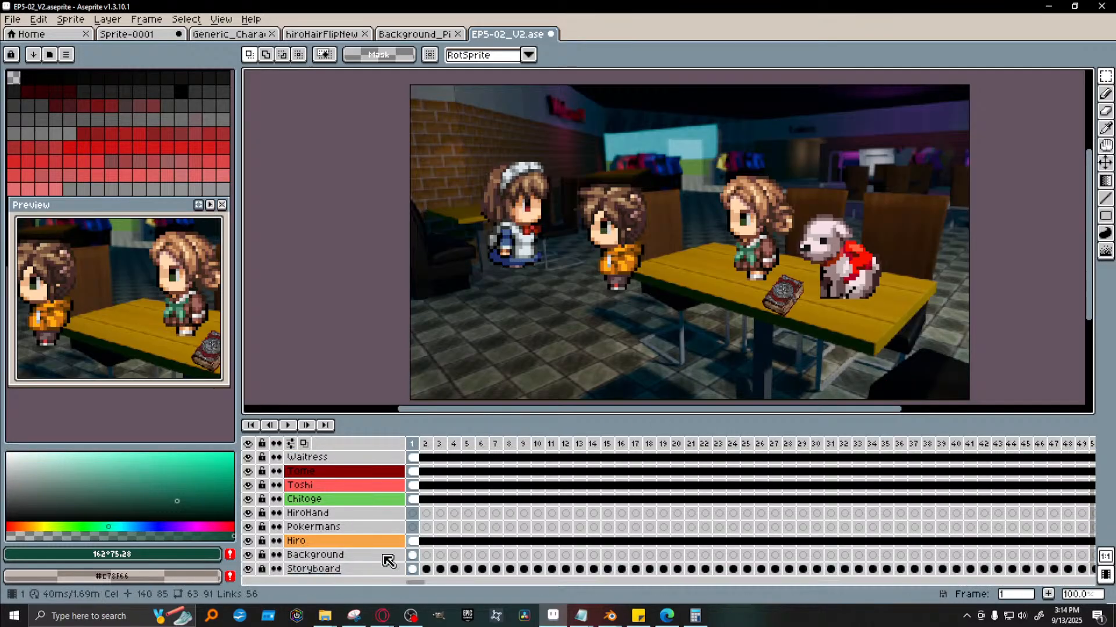
left_click(412, 555)
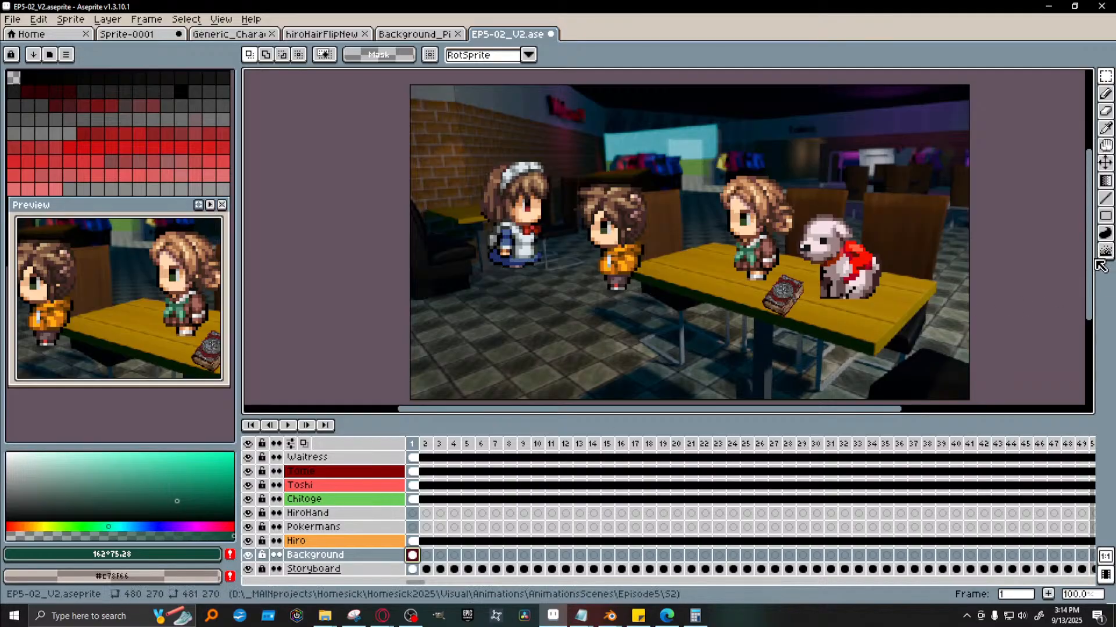
left_click(414, 542)
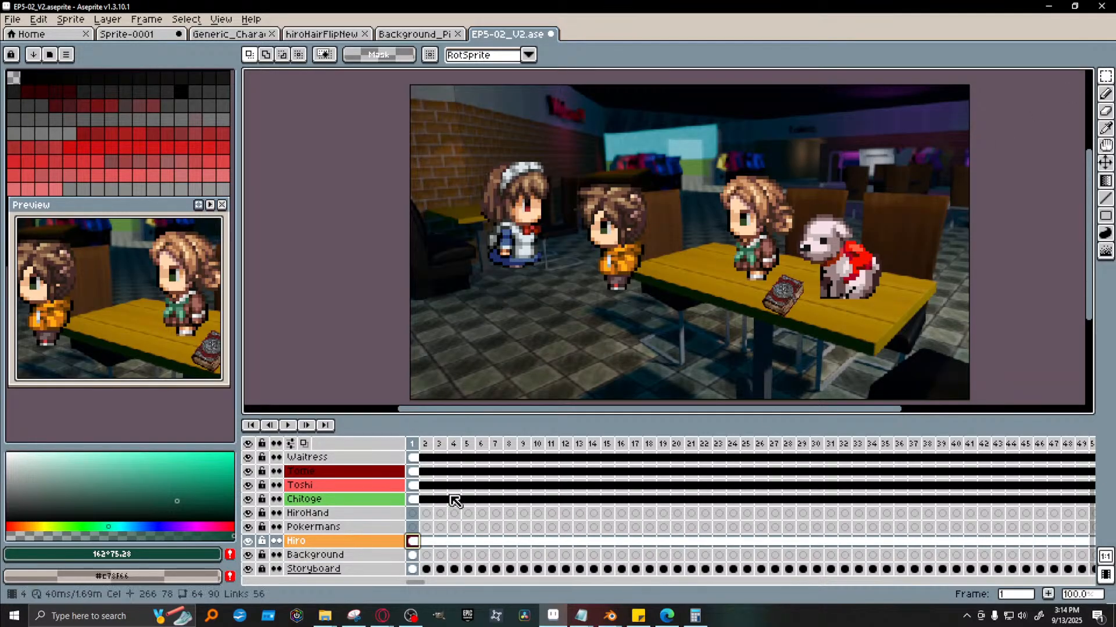
mouse_move(573, 183)
left_mouse_down()
mouse_move(651, 293)
mouse_move(644, 277)
mouse_move(661, 277)
left_mouse_up()
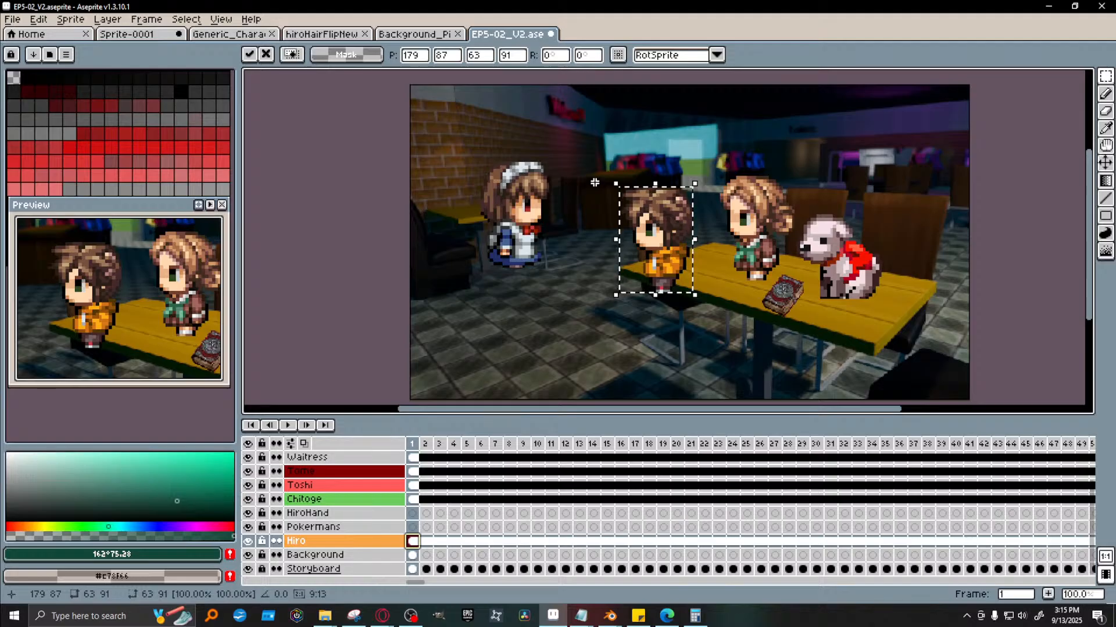
scroll(707, 219, "up", 1)
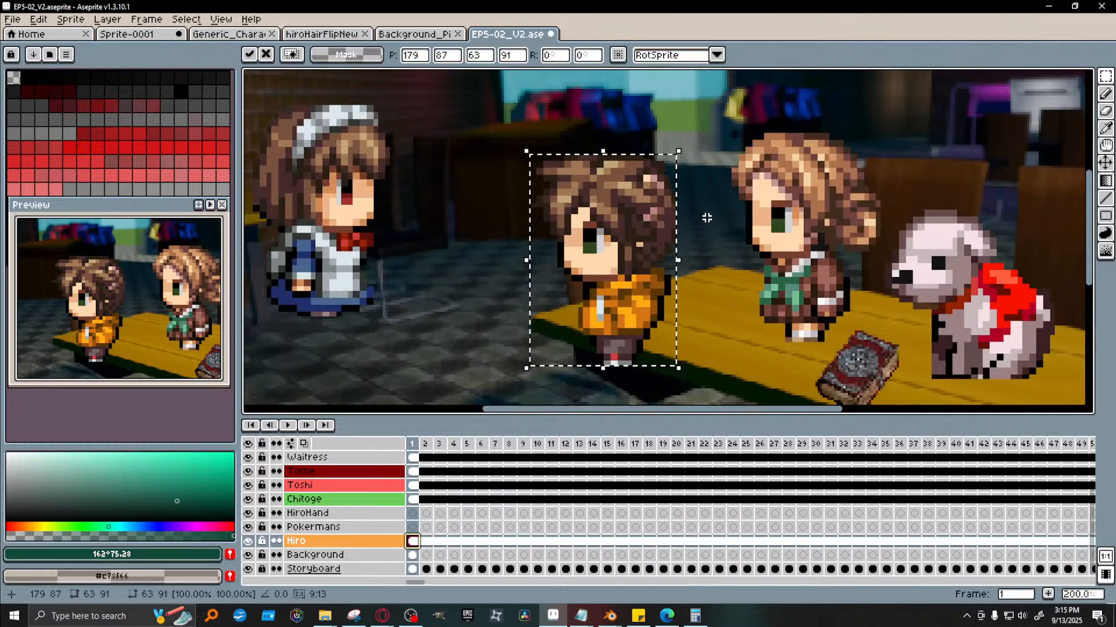
scroll(704, 219, "up", 1)
scroll(703, 218, "down", 2)
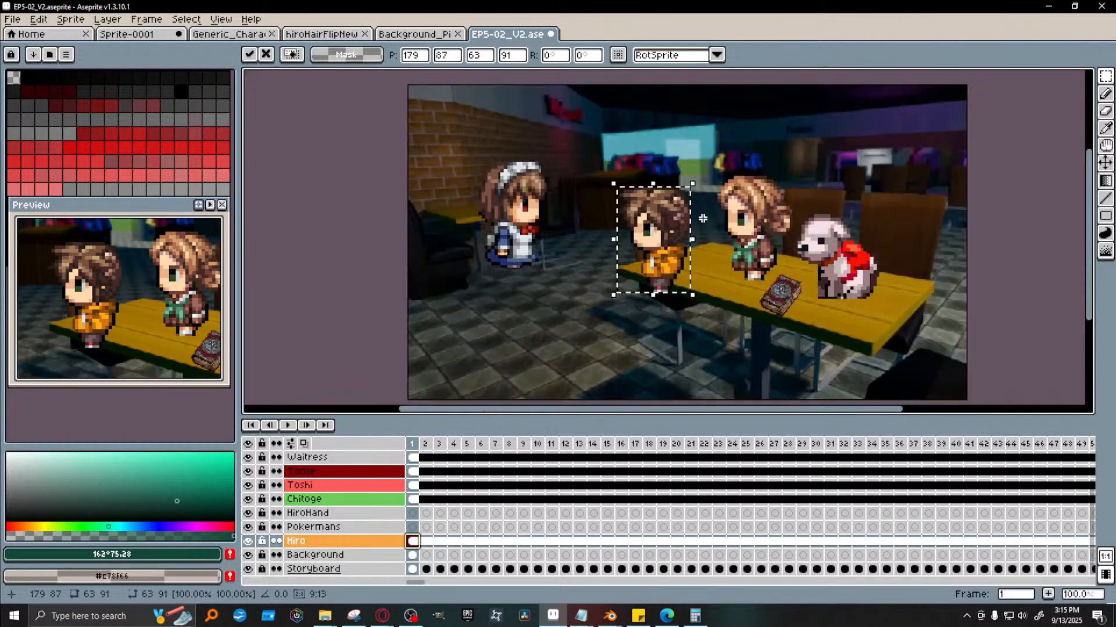
scroll(701, 218, "up", 1)
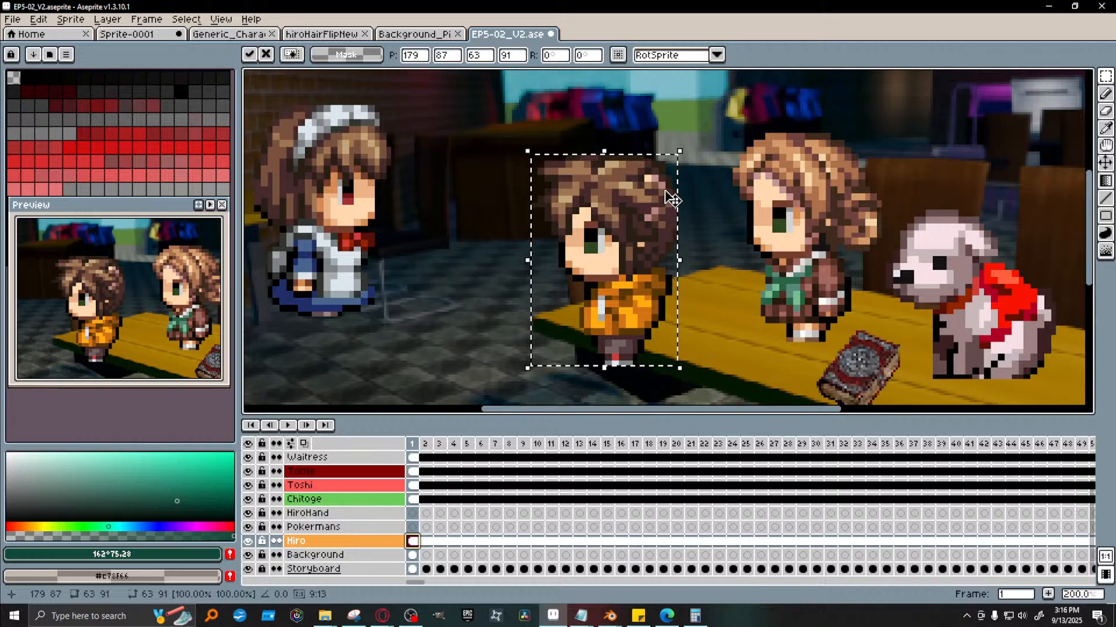
scroll(715, 174, "down", 1)
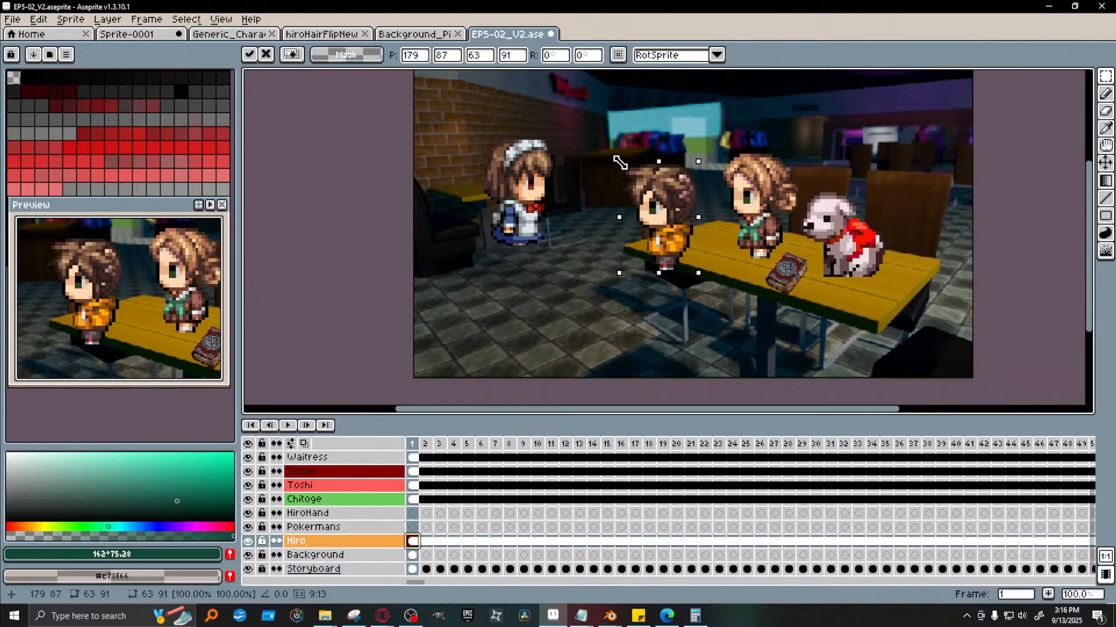
Enlarge Hiro proportionally to about 91 x 132 px, position him at about 156, 63 by the table's end, and deselect
left_click_drag(620, 163, 587, 130, "shift")
scroll(673, 264, "up", 2)
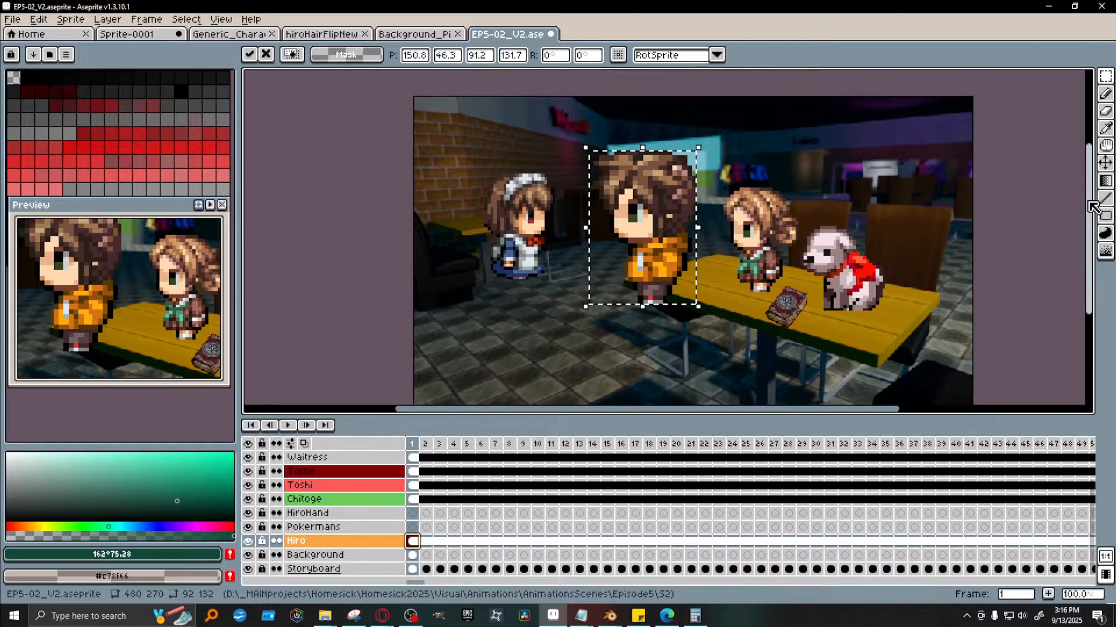
left_click_drag(672, 263, 674, 279)
key("Down")
key("Down")
key("Down")
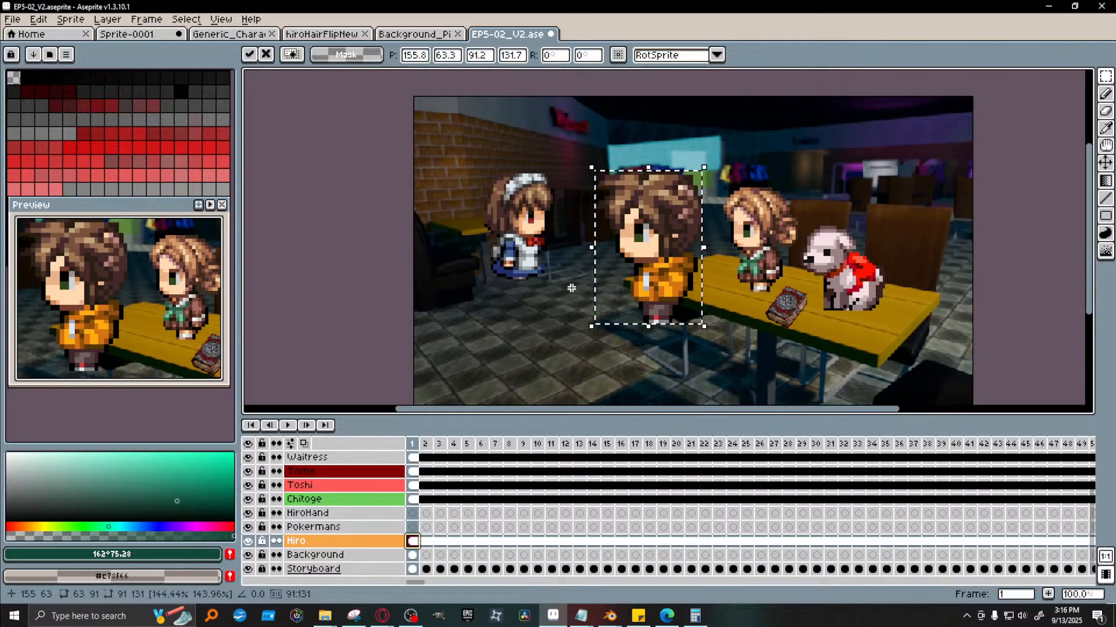
left_click(413, 500)
key("ctrl+d")
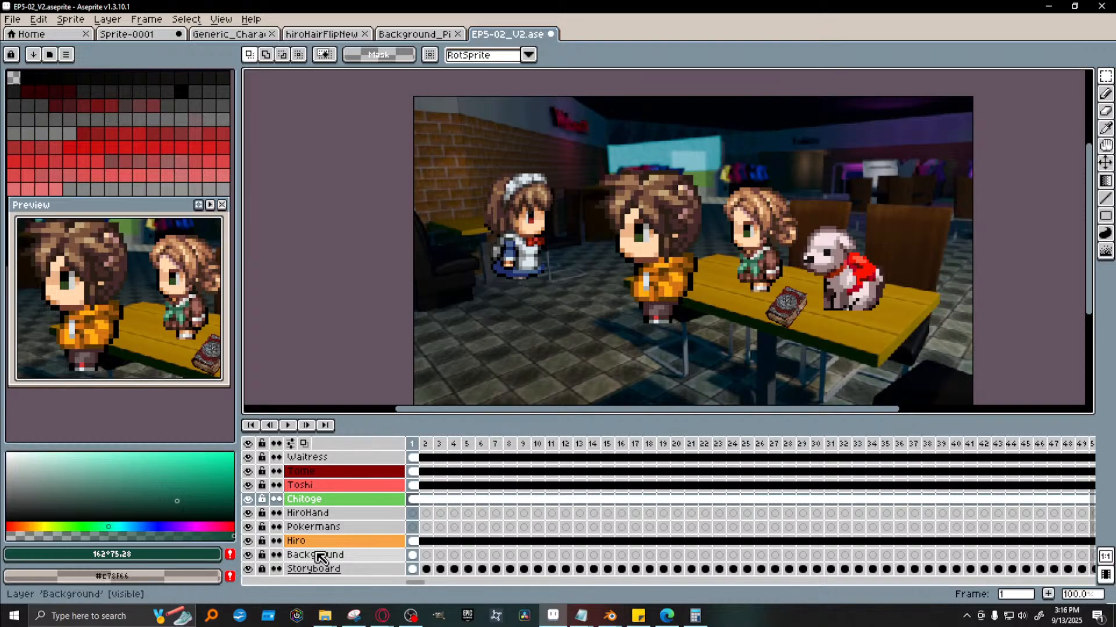
Enlarge Toshi's frame 1 dog sprite proportionally to about 97 x 97 px and place it over Hiro at about 189, 98 for size comparison
left_click(414, 500)
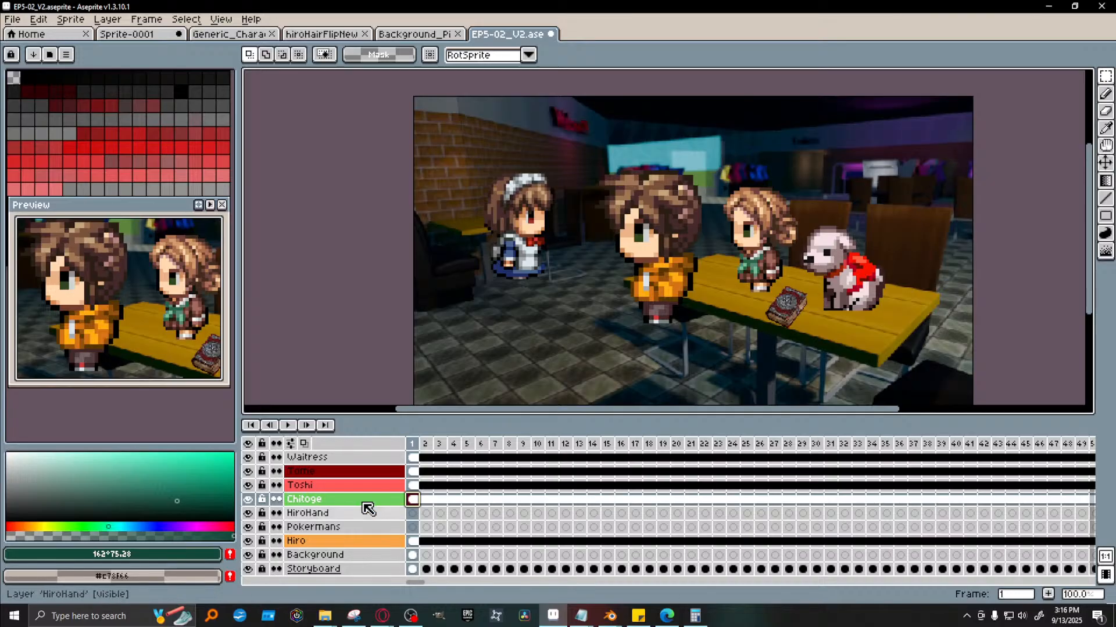
left_click(414, 472)
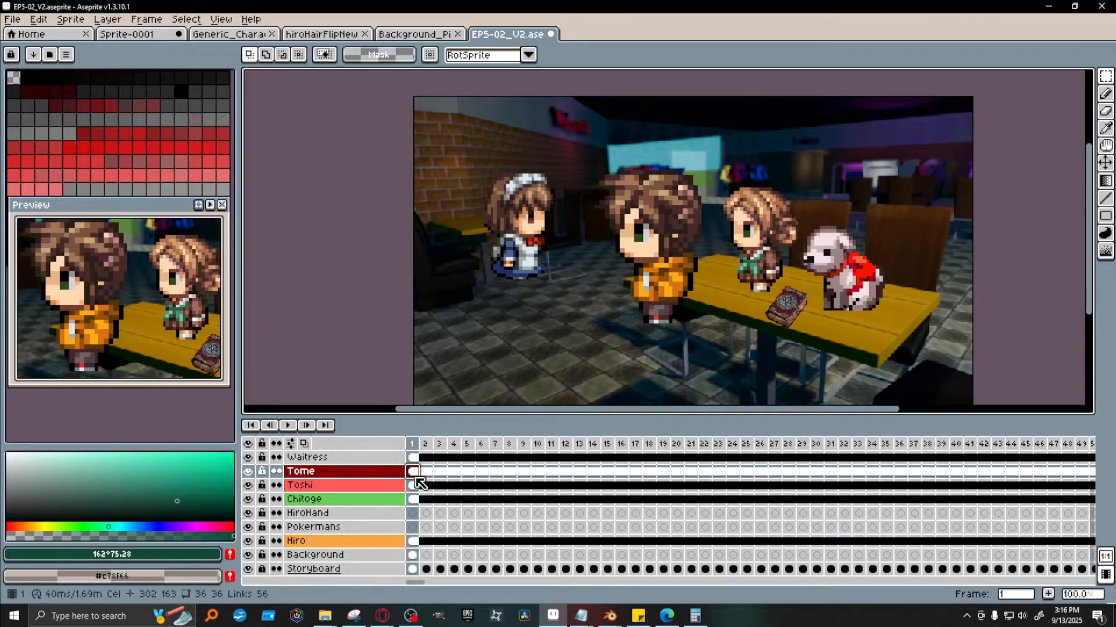
left_click(414, 486)
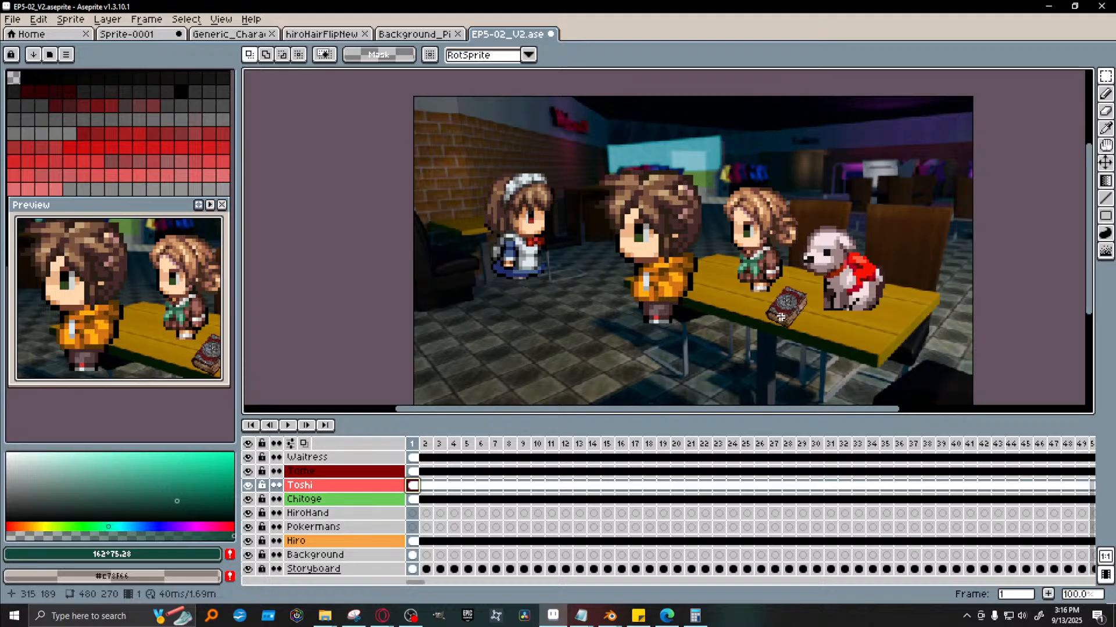
left_click_drag(799, 310, 916, 193)
left_click_drag(878, 278, 702, 288)
scroll(674, 326, "up", 1)
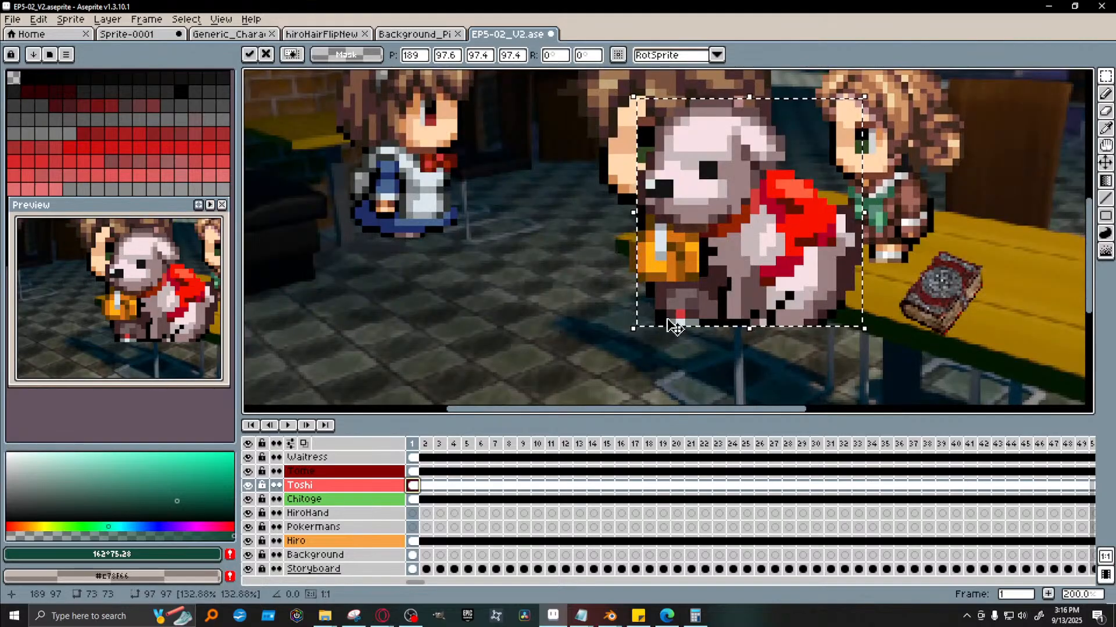
scroll(674, 325, "up", 1)
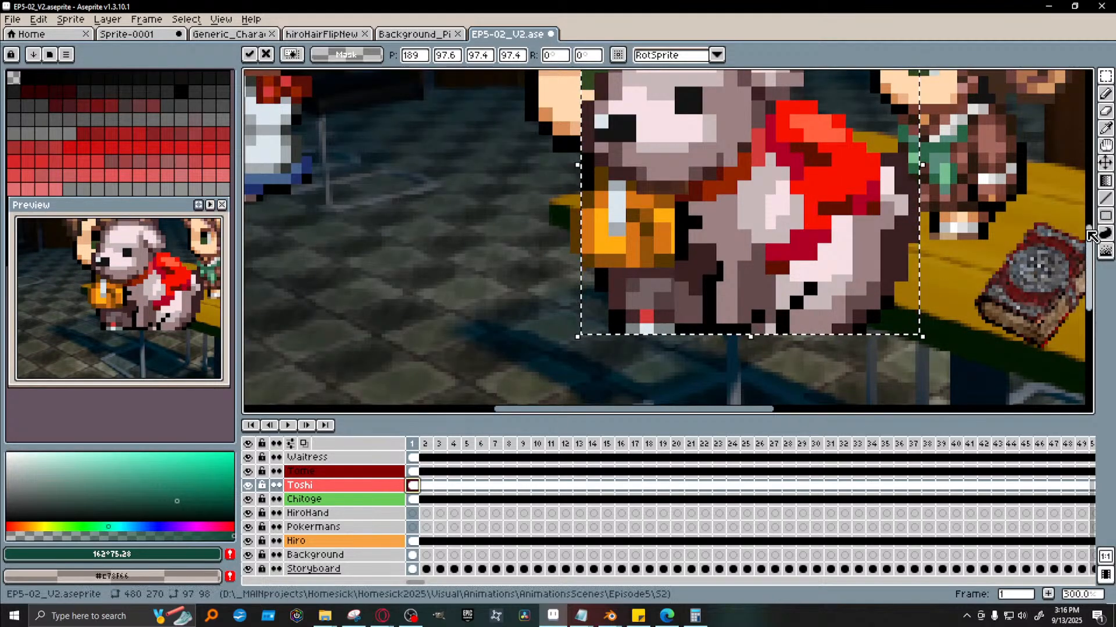
Move the enlarged dog to about 360, 106, at the far end of the table in front of the brown chair
left_click_drag(1087, 232, 1073, 215)
scroll(988, 249, "down", 1)
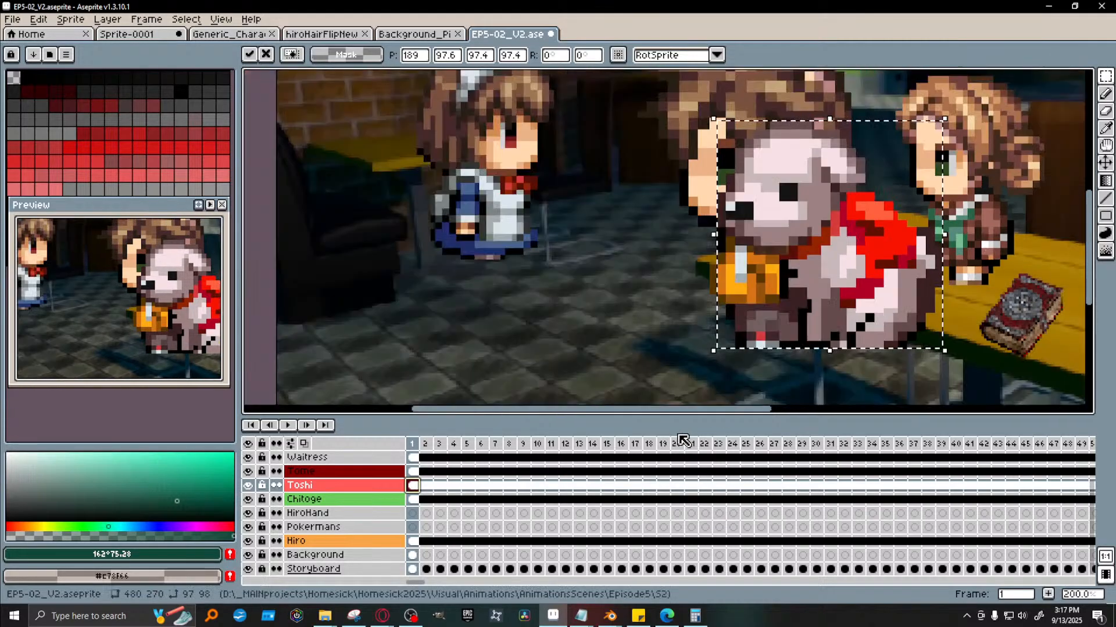
left_click_drag(697, 409, 832, 416)
left_click_drag(535, 297, 956, 314)
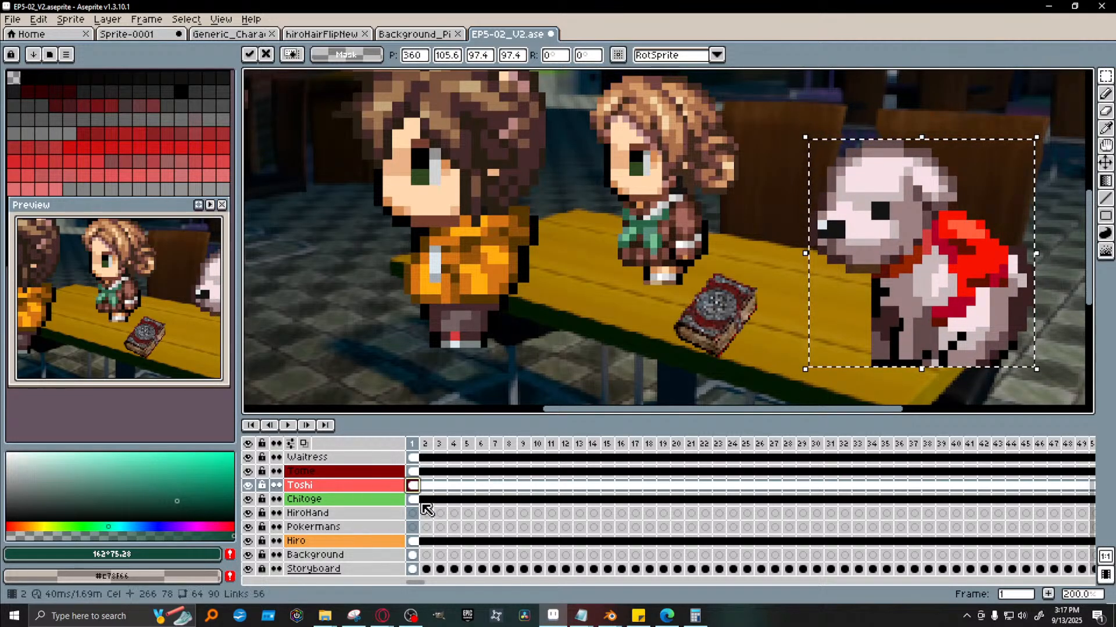
Enlarge Chitoge's frame 1 sprite proportionally to about 89 x 126 px and place it over Hiro at about 182, 69 to compare their sizes
left_click(414, 500)
left_click(442, 324)
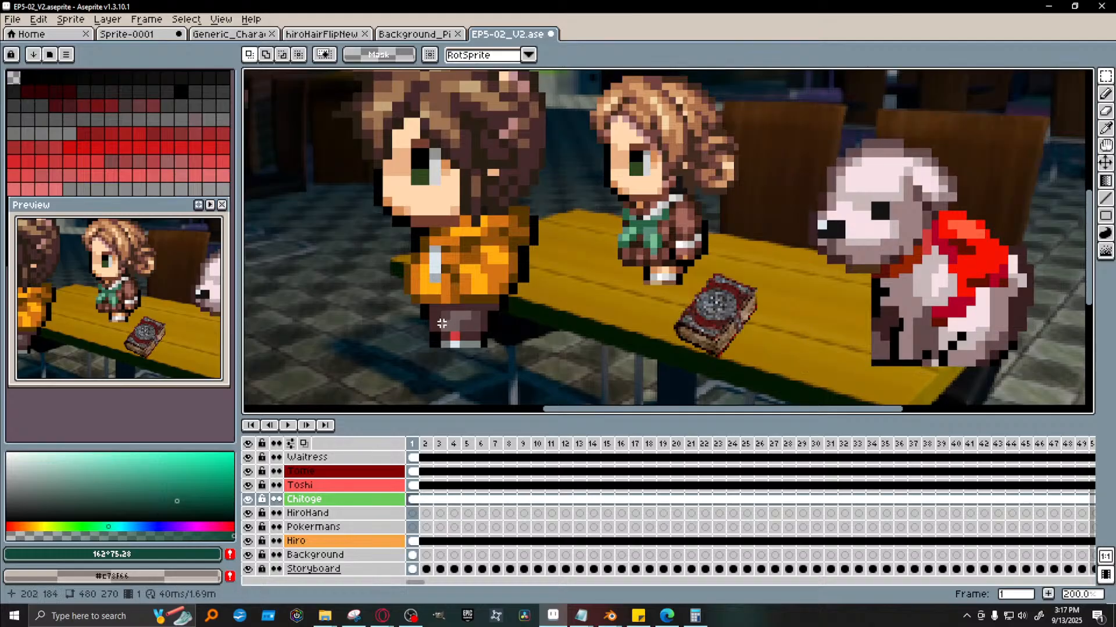
key("ctrl+t")
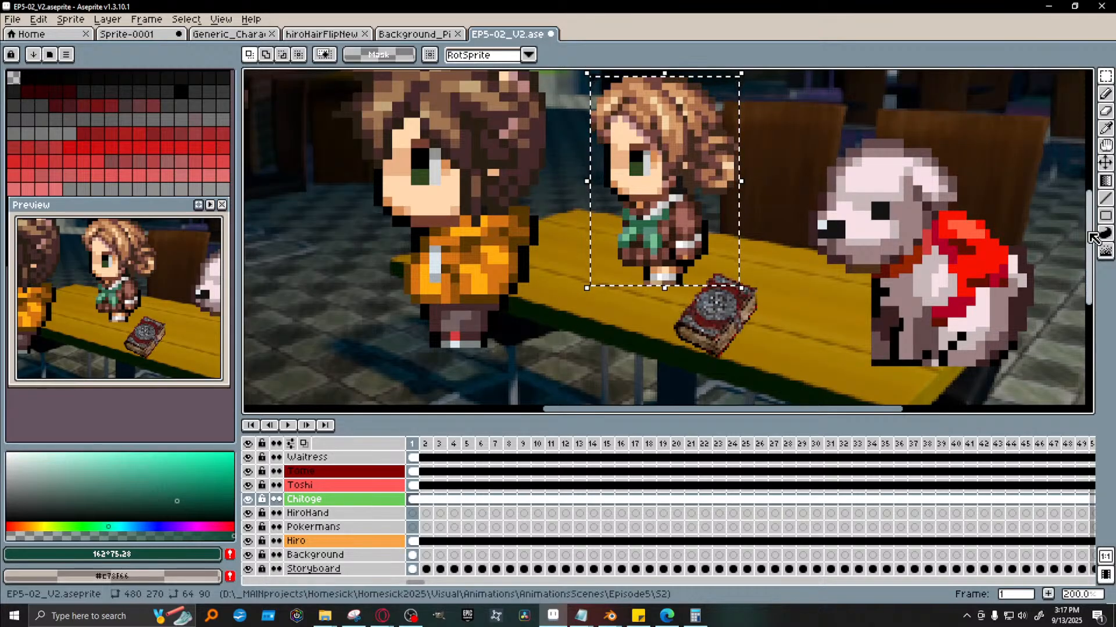
left_click_drag(1092, 235, 1090, 203)
left_click_drag(741, 164, 802, 76)
left_click_drag(665, 207, 486, 266)
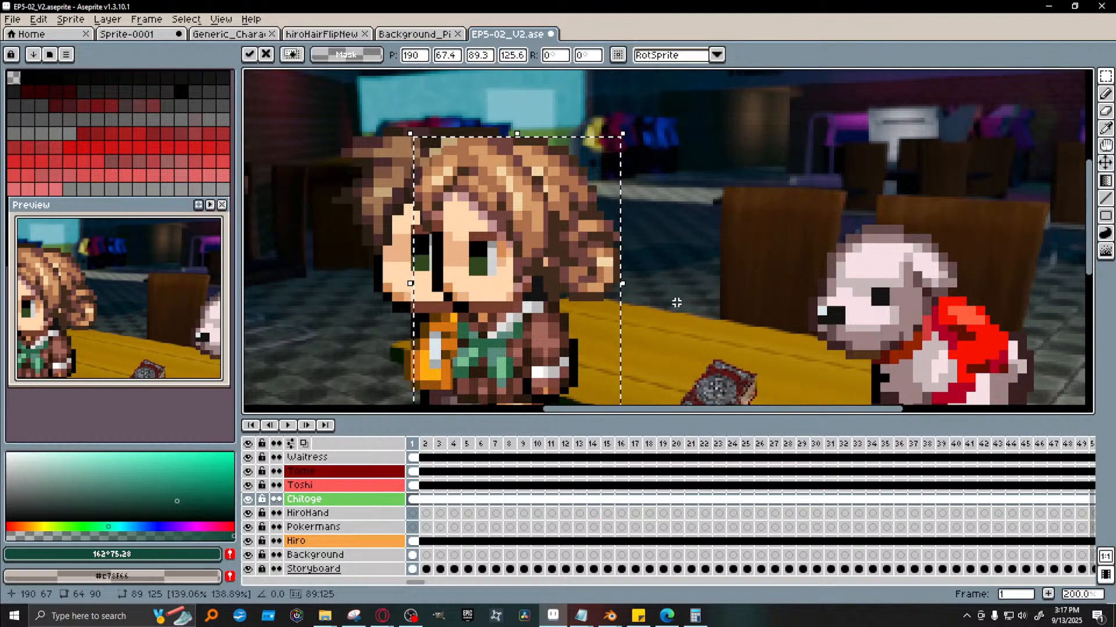
middle_click_drag(676, 302, 732, 258)
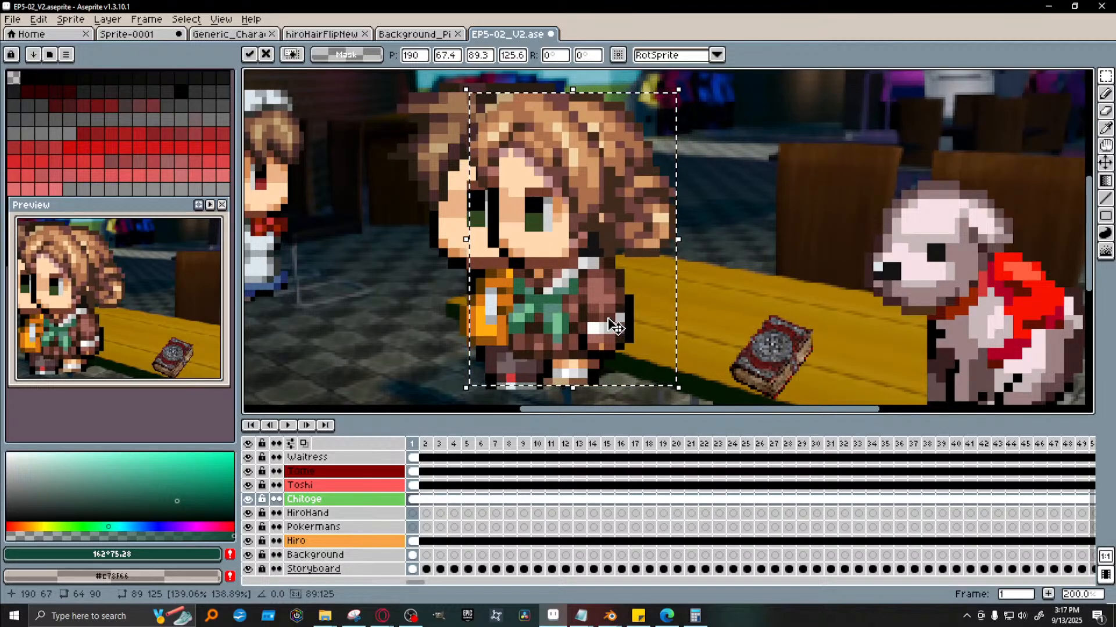
left_click_drag(602, 333, 585, 338)
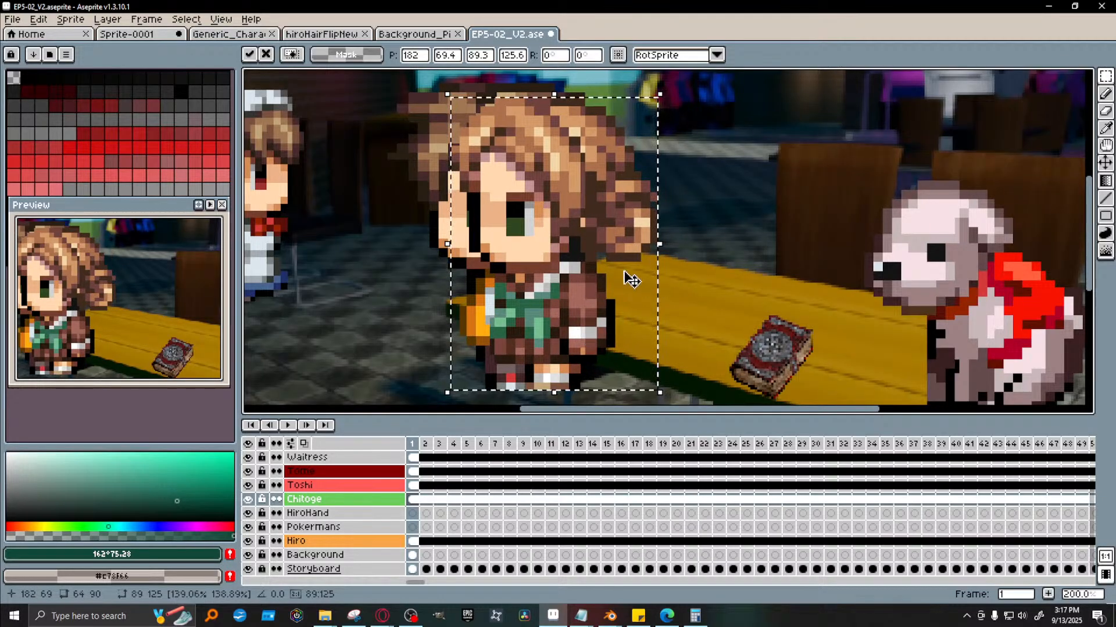
Enlarge Chitoge further to about 93 x 131 px, move her to about 281, 54 between Hiro and the dog, and deselect
left_click_drag(446, 94, 436, 82)
left_click_drag(546, 284, 761, 267)
mouse_move(1089, 256)
left_mouse_down()
mouse_move(1090, 236)
mouse_move(1090, 245)
left_mouse_up()
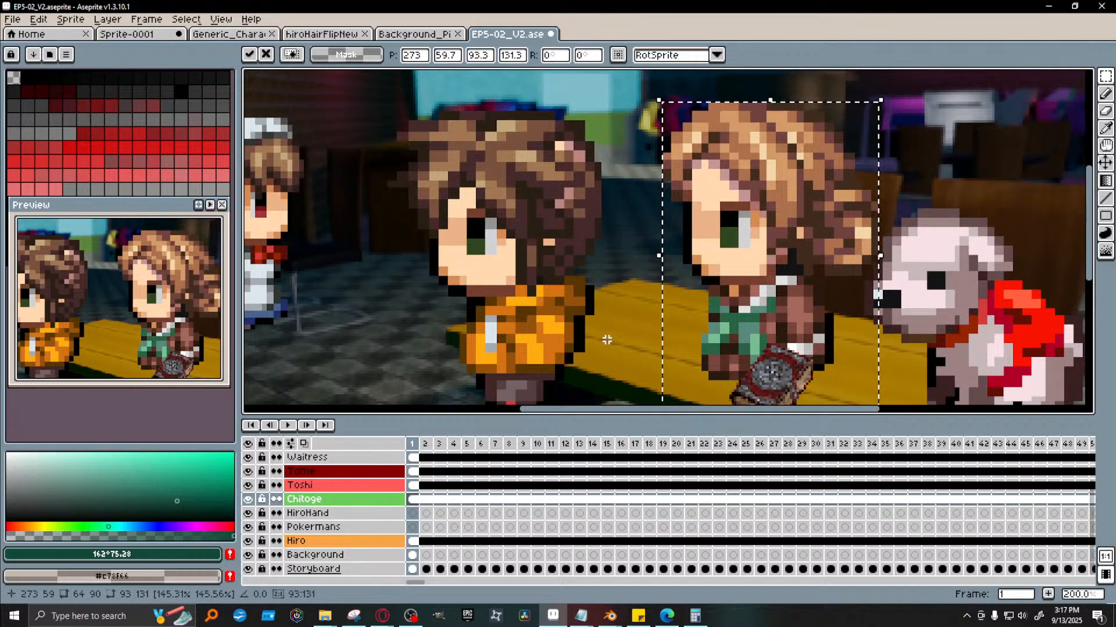
left_click_drag(793, 330, 811, 314)
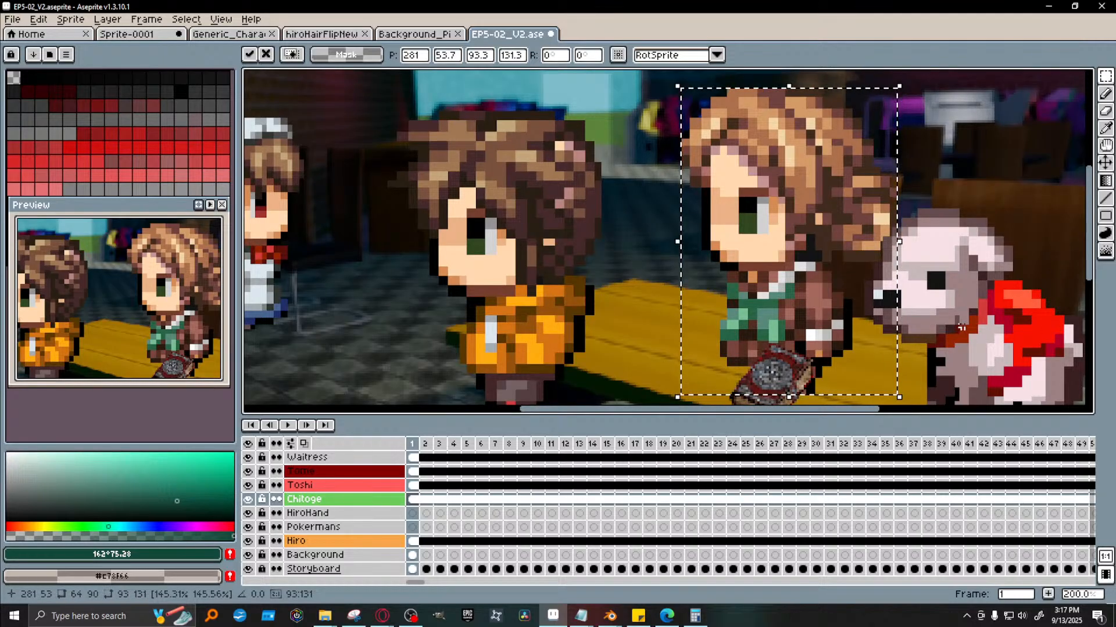
left_click(1062, 251)
mouse_move(1089, 221)
left_mouse_down()
mouse_move(1090, 254)
mouse_move(1090, 209)
left_mouse_up()
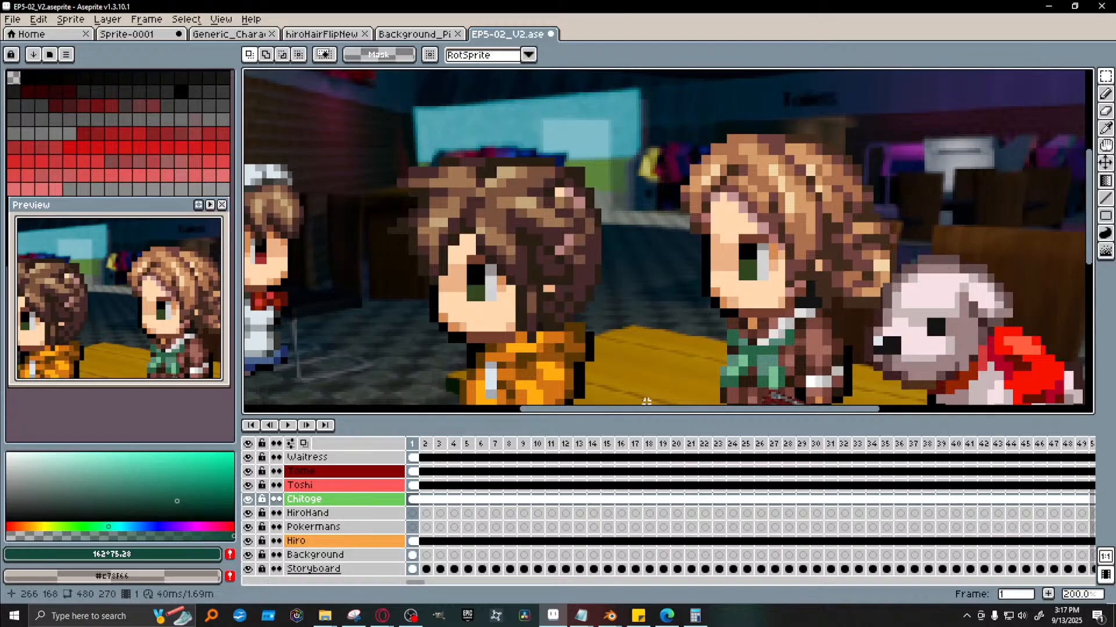
Move the Waitress's frame 1 sprite over Hiro and enlarge it proportionally to about 85 x 131 px, at about 177, 64
left_click(412, 541)
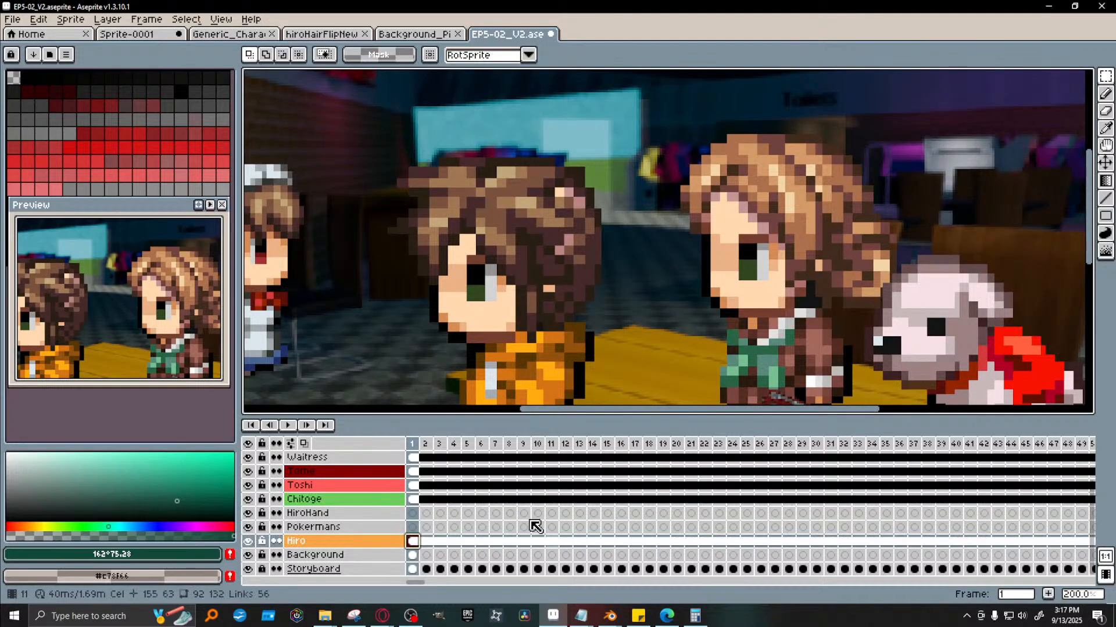
scroll(633, 367, "down", 2)
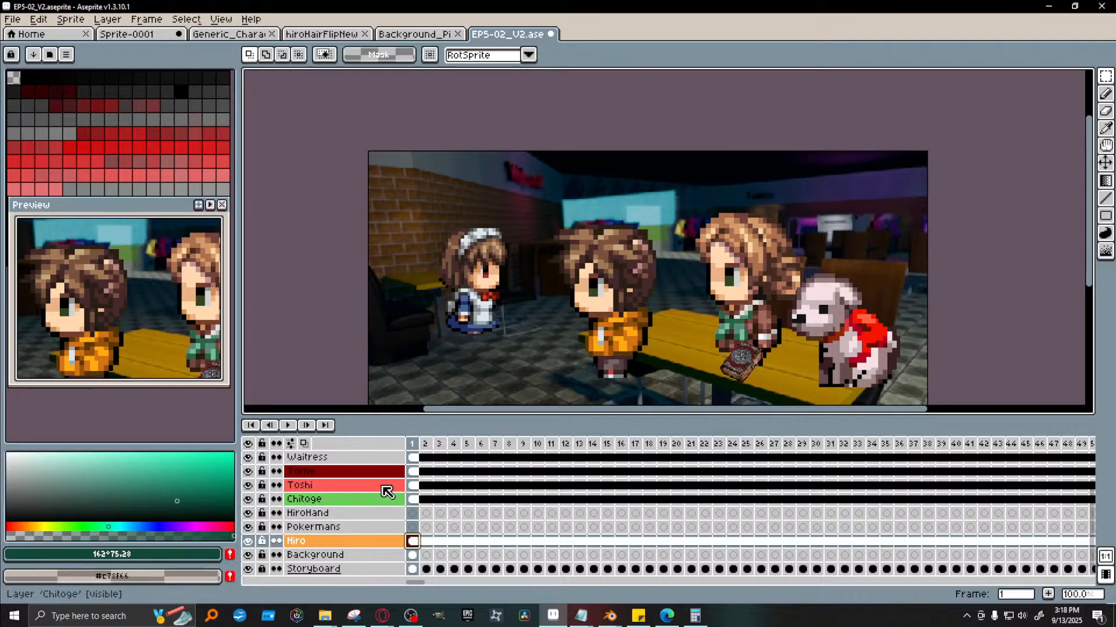
left_click(415, 459)
key("ctrl+t")
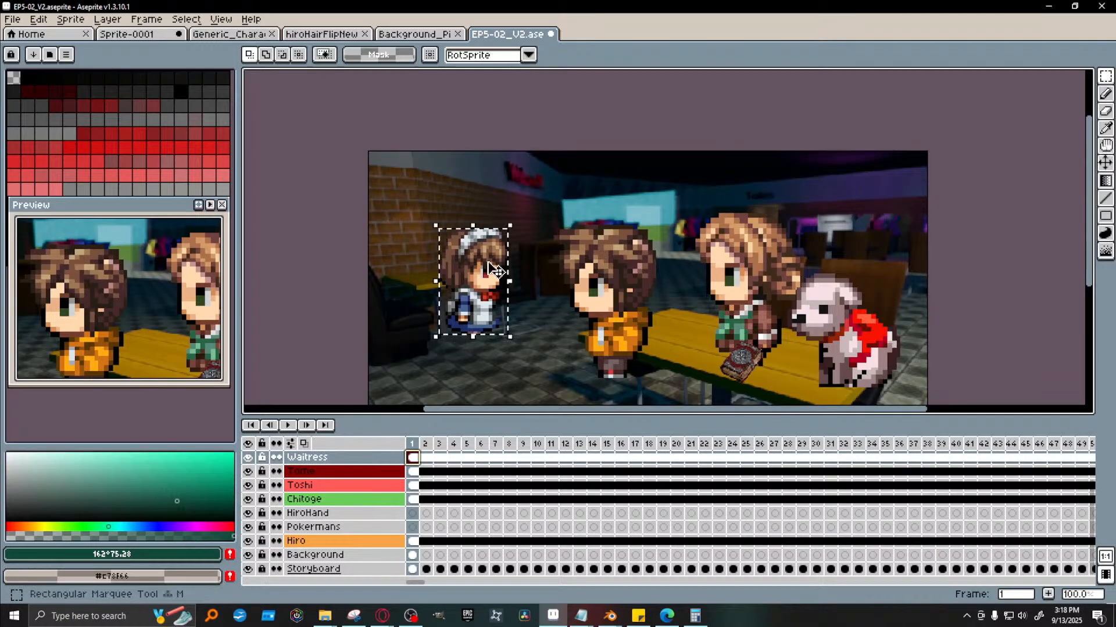
left_click_drag(477, 314, 612, 357)
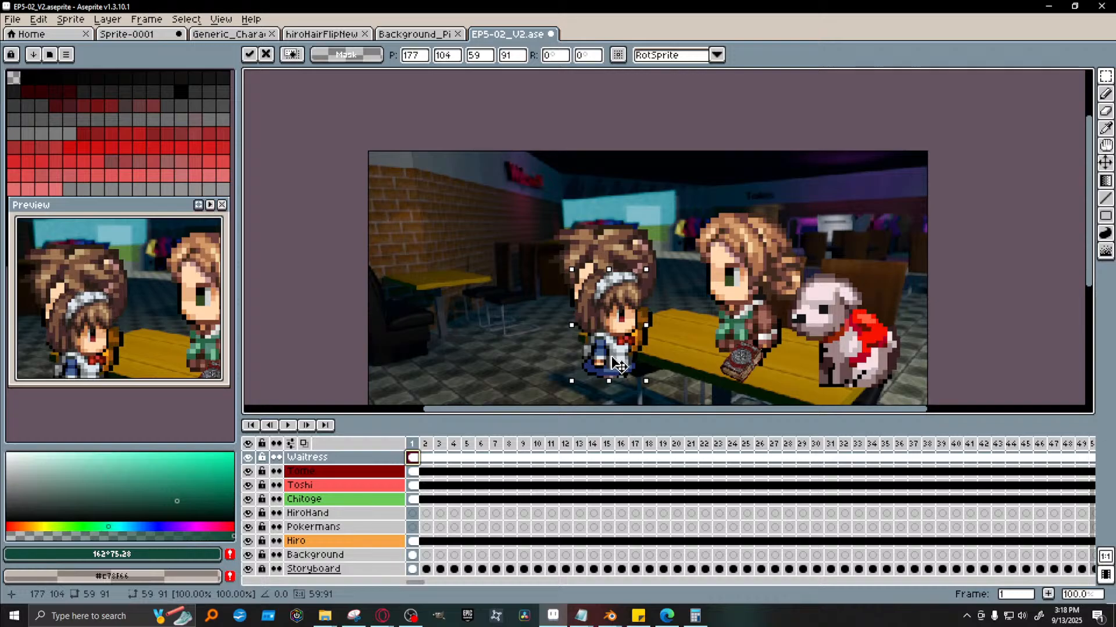
left_click_drag(644, 269, 685, 232)
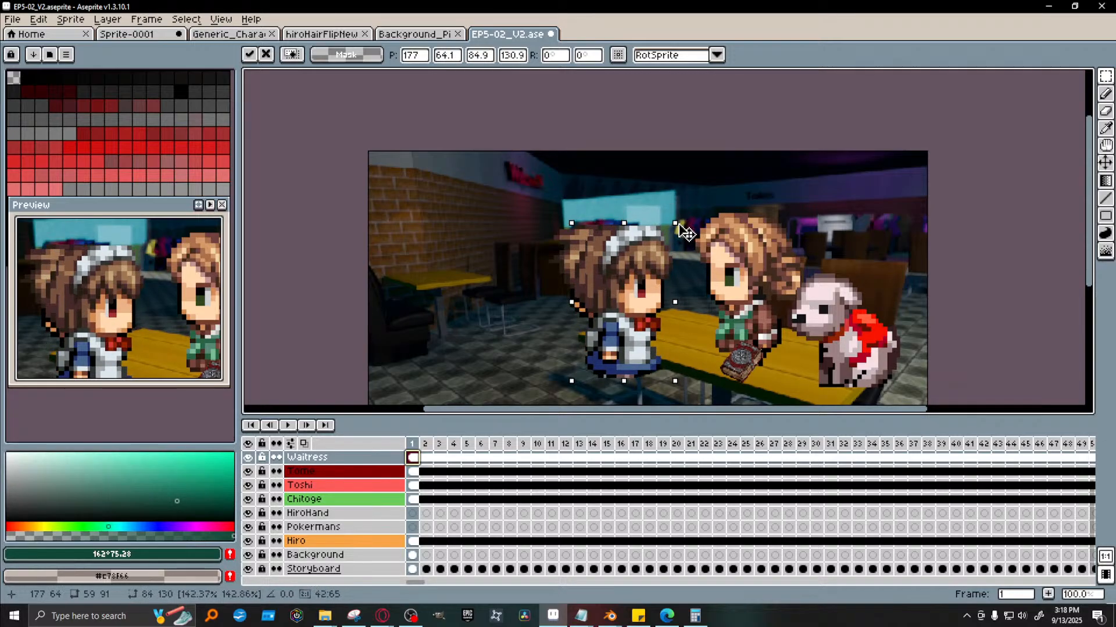
scroll(598, 220, "up", 2)
left_click_drag(827, 231, 839, 240)
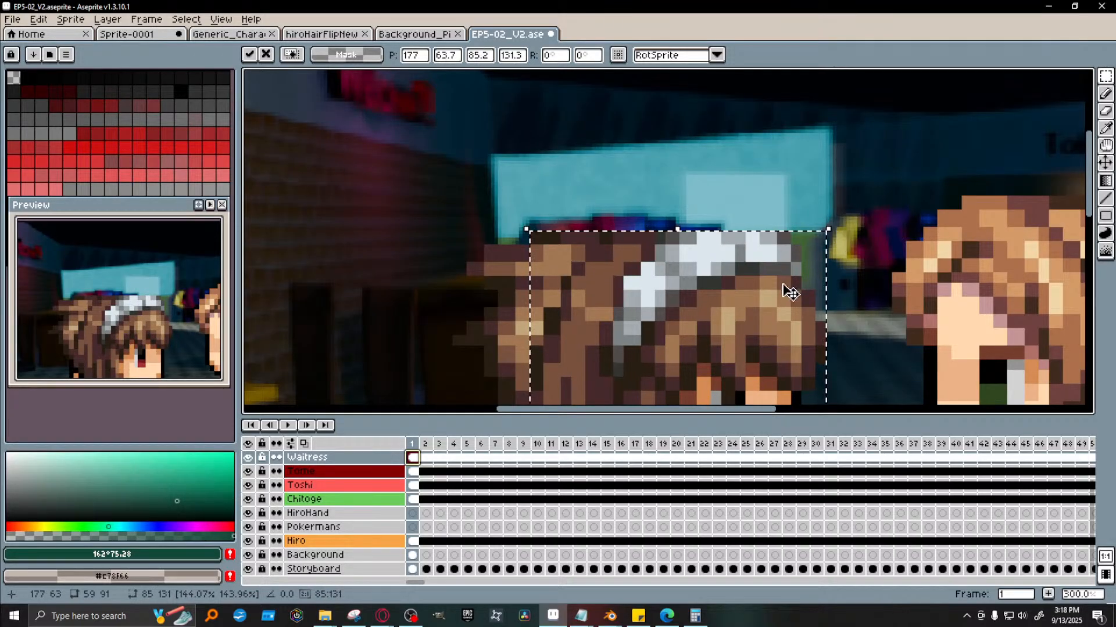
Move the enlarged Waitress to about 55, 106, on the open floor in front of the brick wall, and apply the transformation
scroll(783, 285, "down", 3)
middle_click_drag(782, 285, 788, 256)
left_click_drag(775, 309, 716, 348)
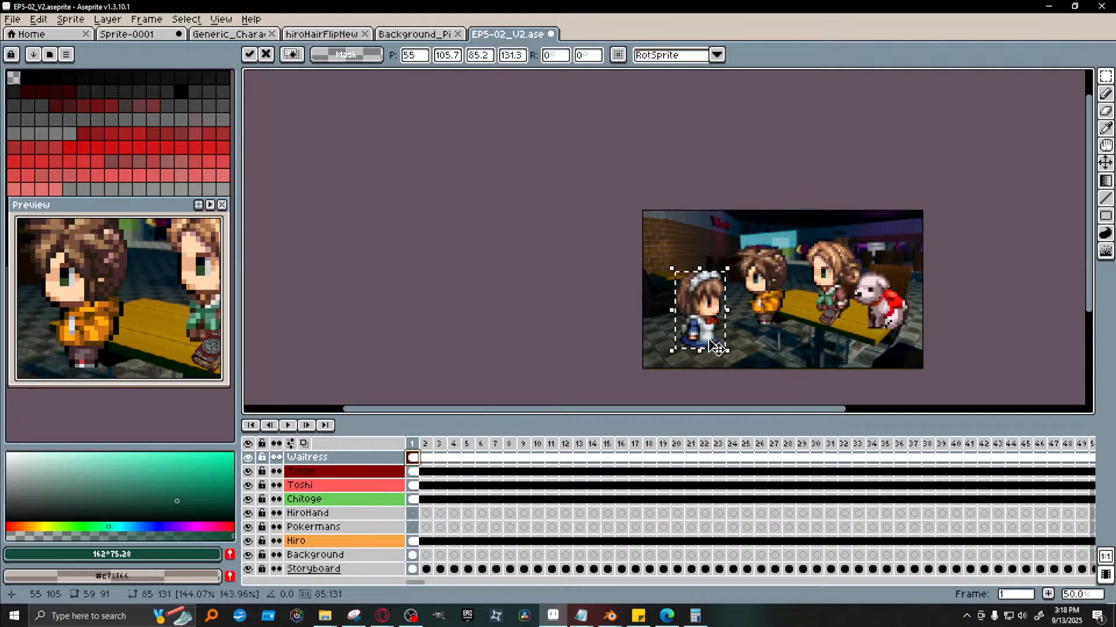
scroll(788, 349, "up", 1)
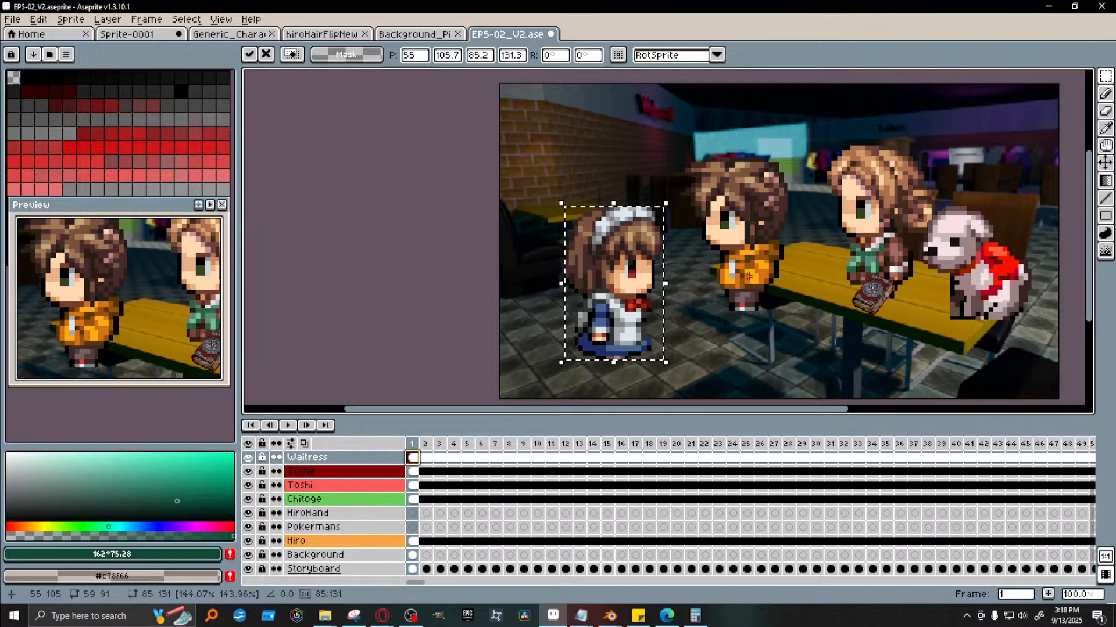
left_click(414, 487)
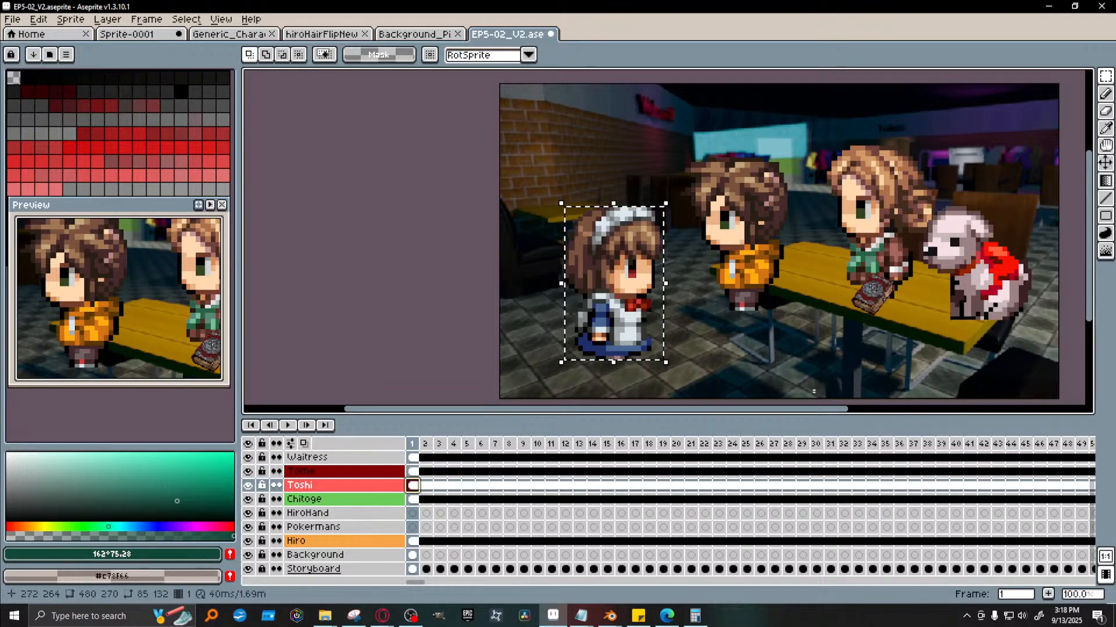
Select Hiro's sprite in frame 1 of the Hiro layer, move it to 170, 55, closer to Chitoge at the table, and deselect
left_click(414, 541)
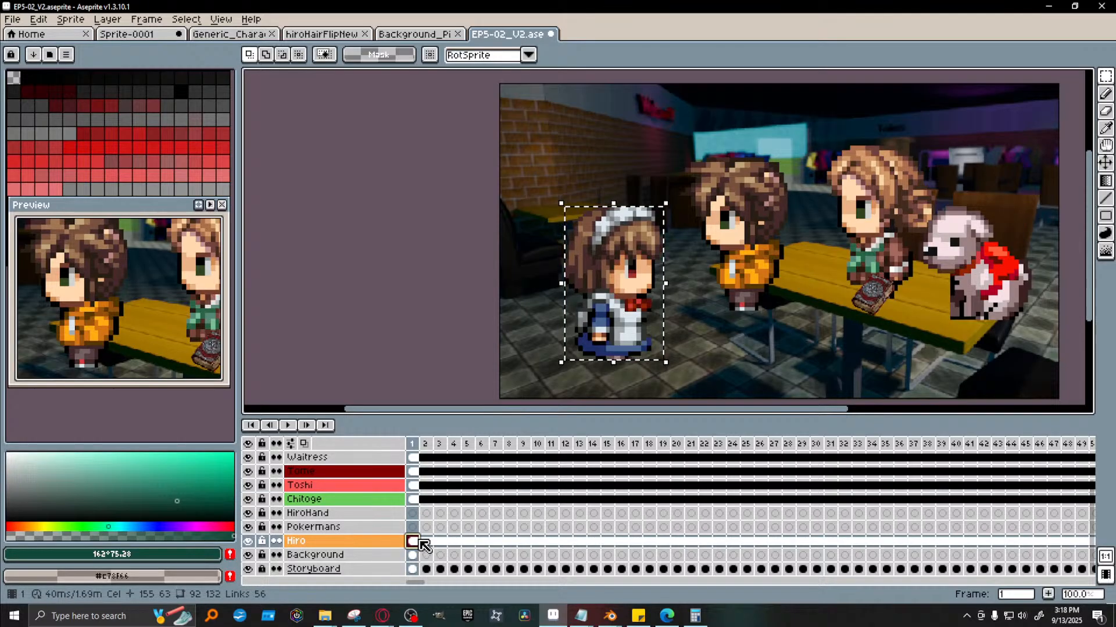
left_click_drag(824, 411, 863, 410)
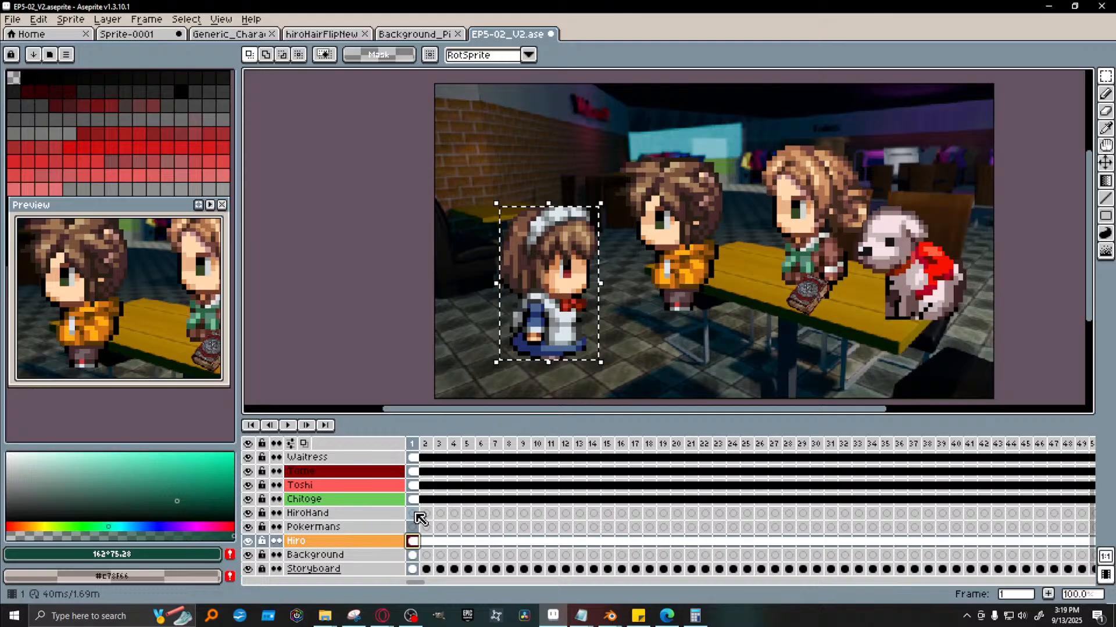
left_click_drag(725, 156, 615, 312)
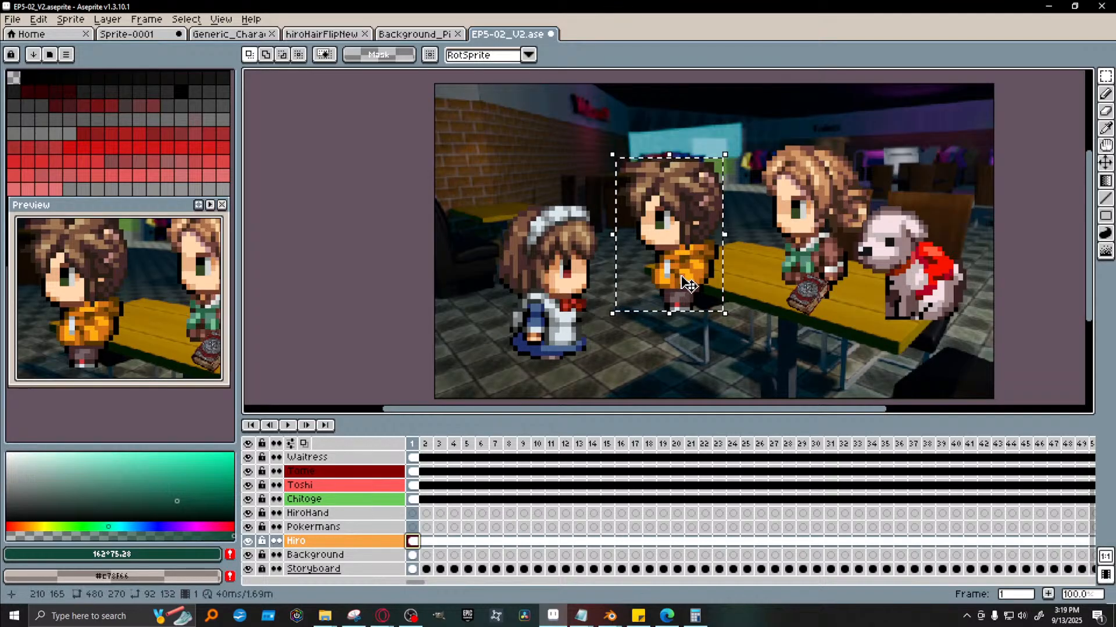
mouse_move(685, 285)
left_mouse_down()
mouse_move(710, 282)
mouse_move(703, 275)
left_mouse_up()
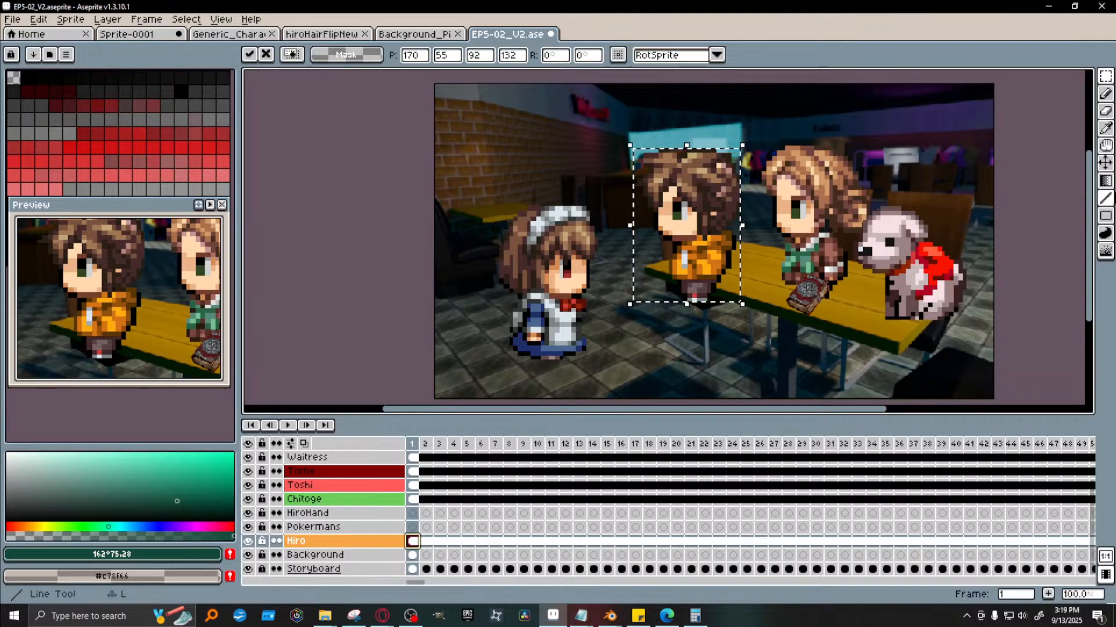
left_click_drag(1092, 211, 1093, 202)
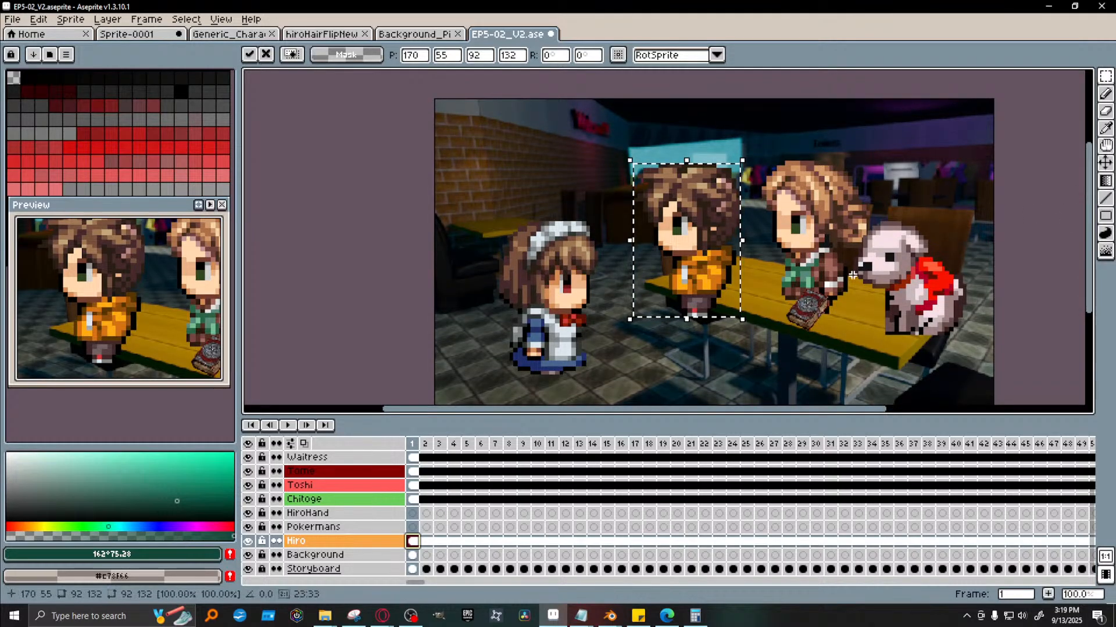
left_click(413, 498)
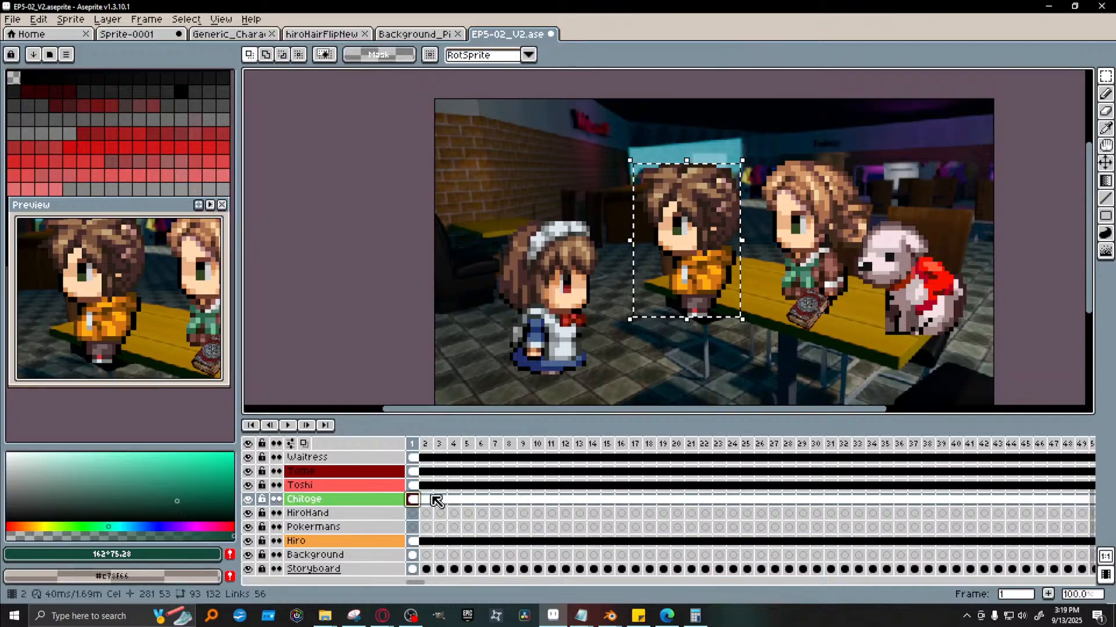
left_click(675, 373)
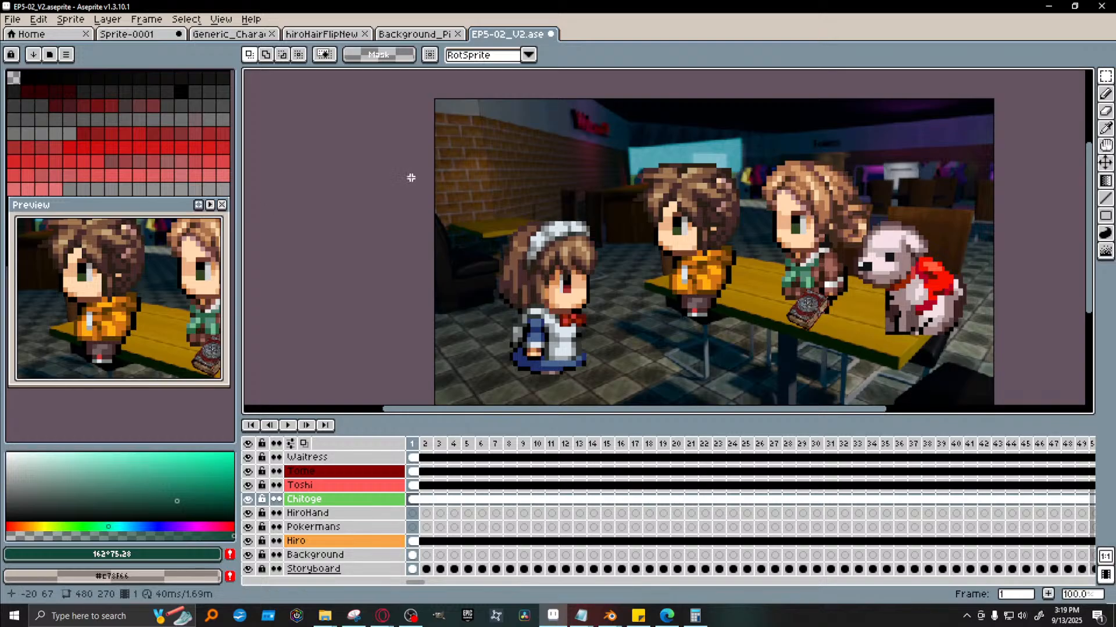
left_click(416, 542)
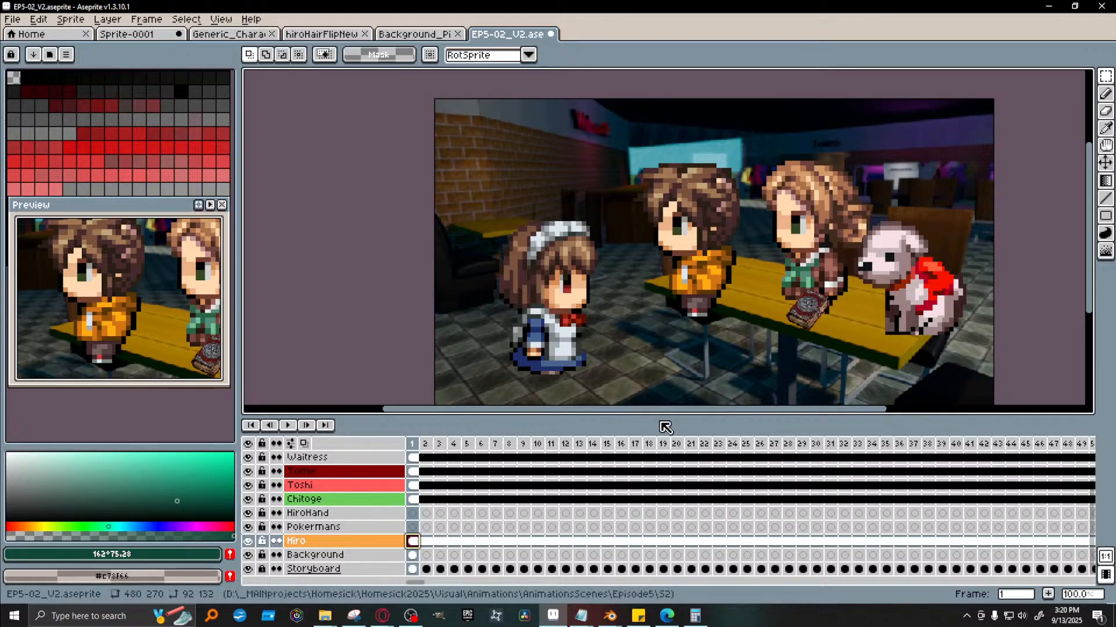
left_click_drag(672, 412, 715, 412)
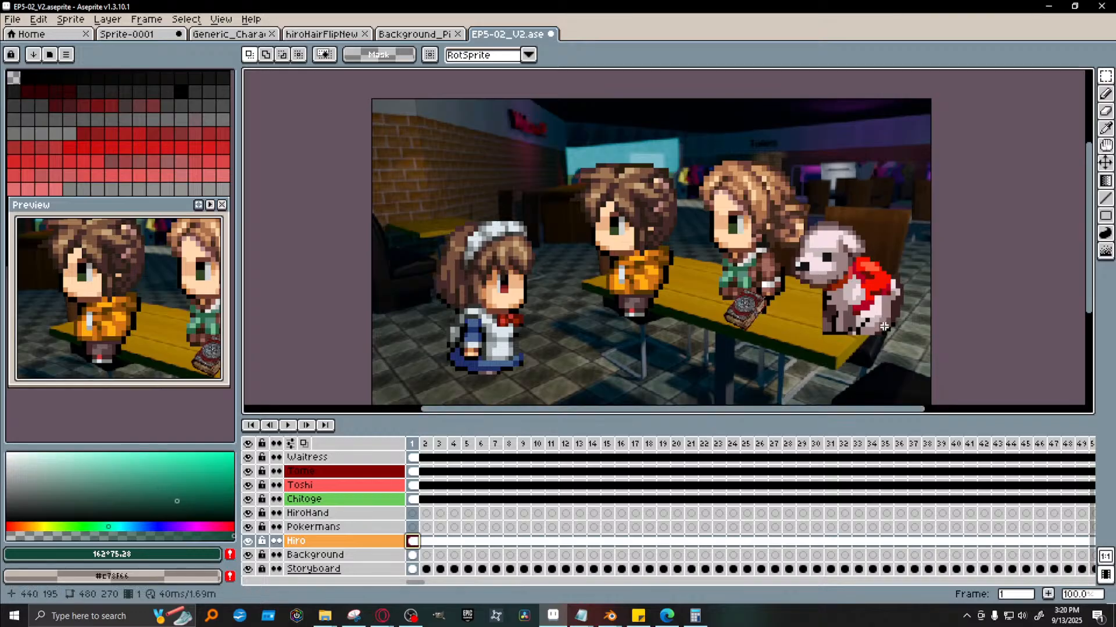
left_click(414, 500)
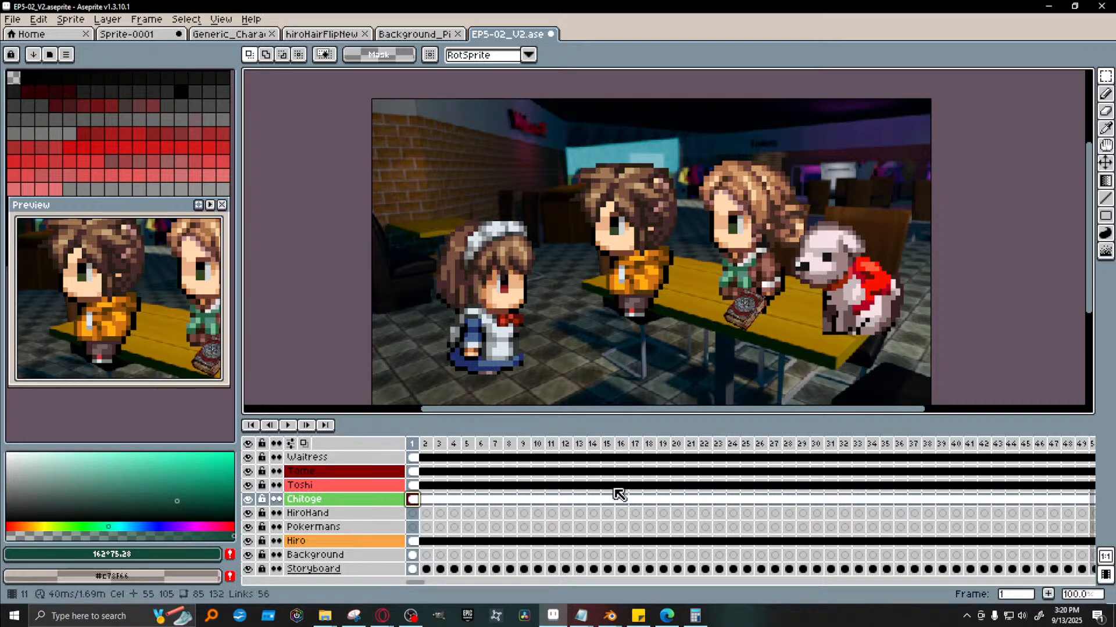
scroll(438, 488, "up", 3)
scroll(437, 488, "down", 3)
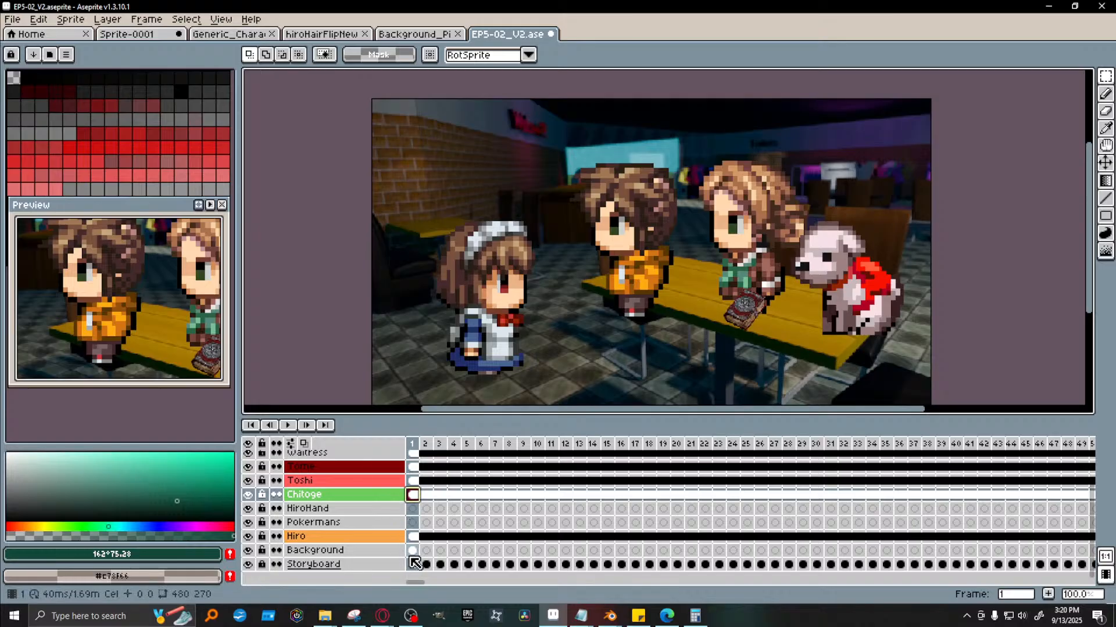
On frame 1 of the Foreground layer, erase the area below the table's front edge with a 28 px Eraser, undoing a stray stroke
key("Down")
key("Down")
key("Down")
key("Down")
scroll(462, 510, "up", 3)
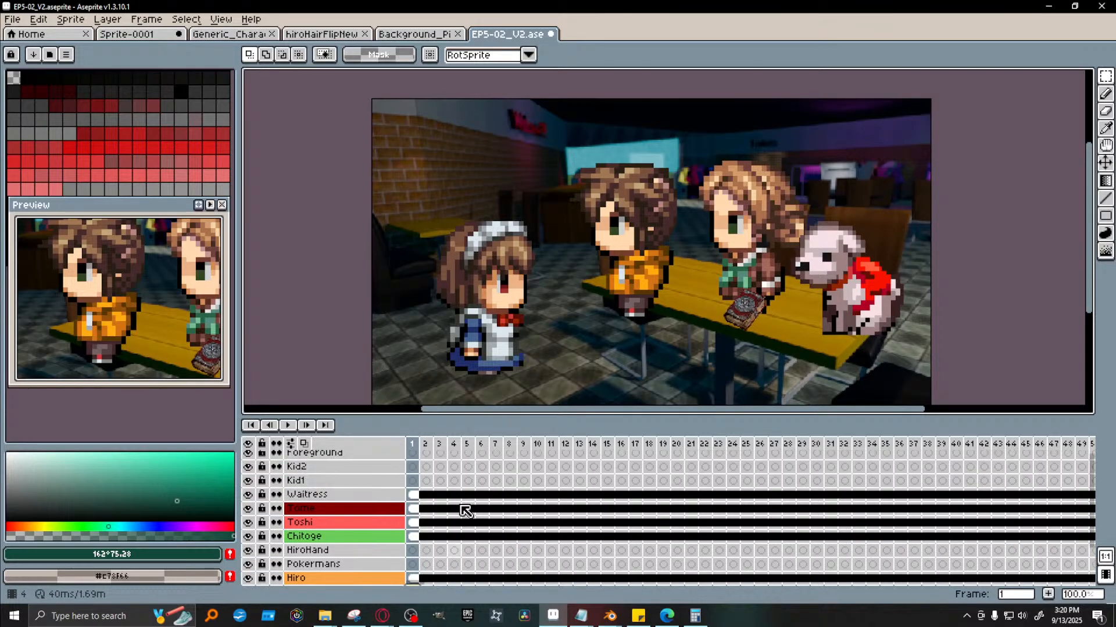
left_click(415, 459)
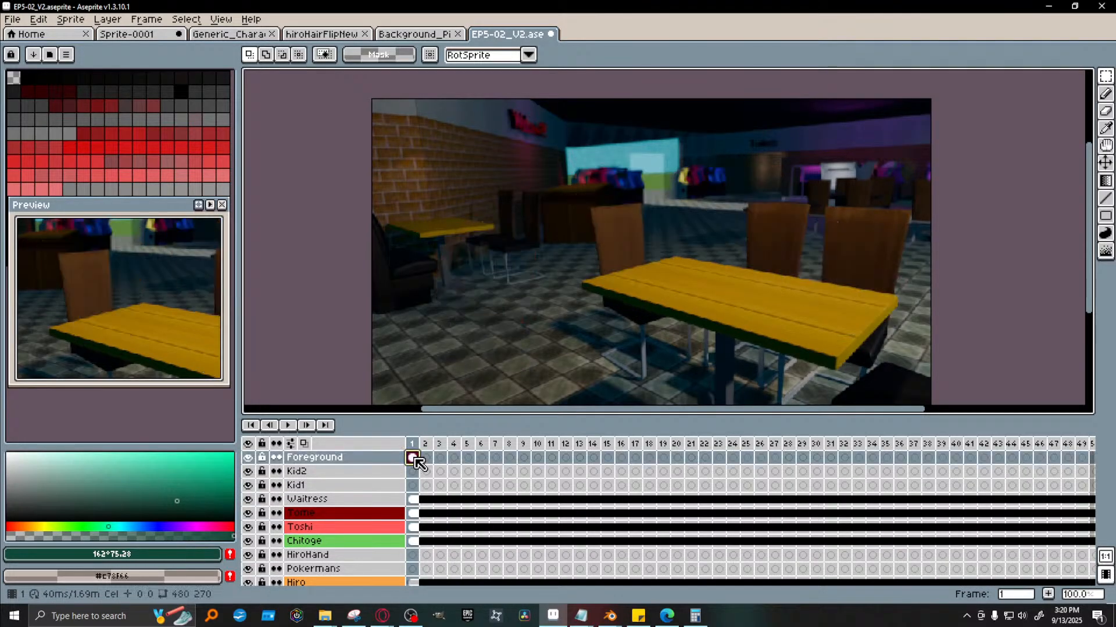
left_click(1105, 111)
scroll(591, 320, "up", 1)
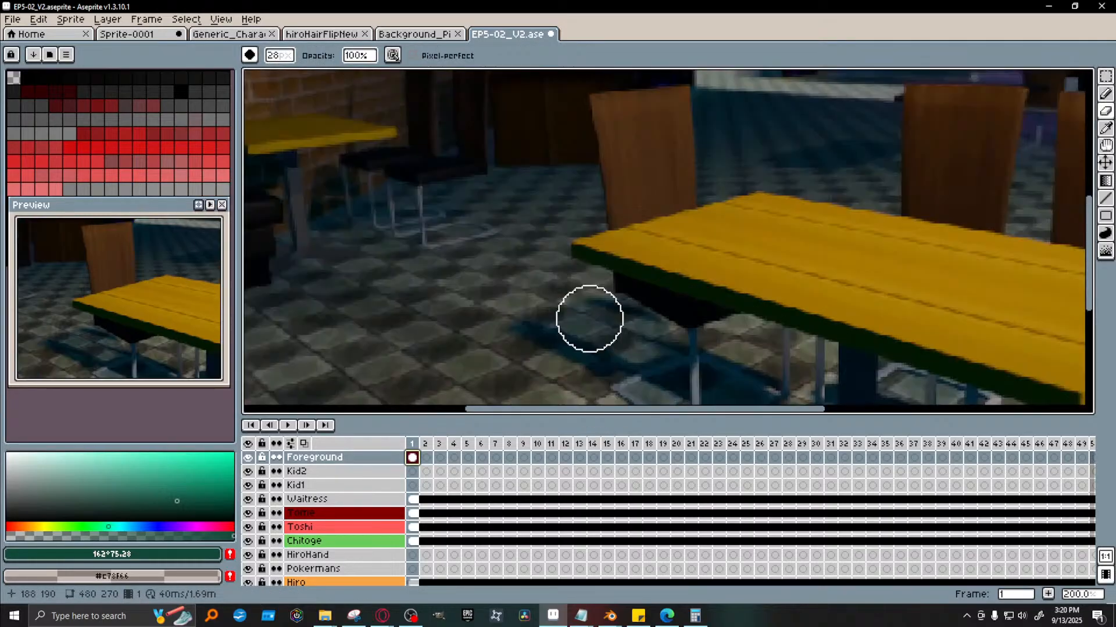
left_click_drag(754, 410, 822, 424)
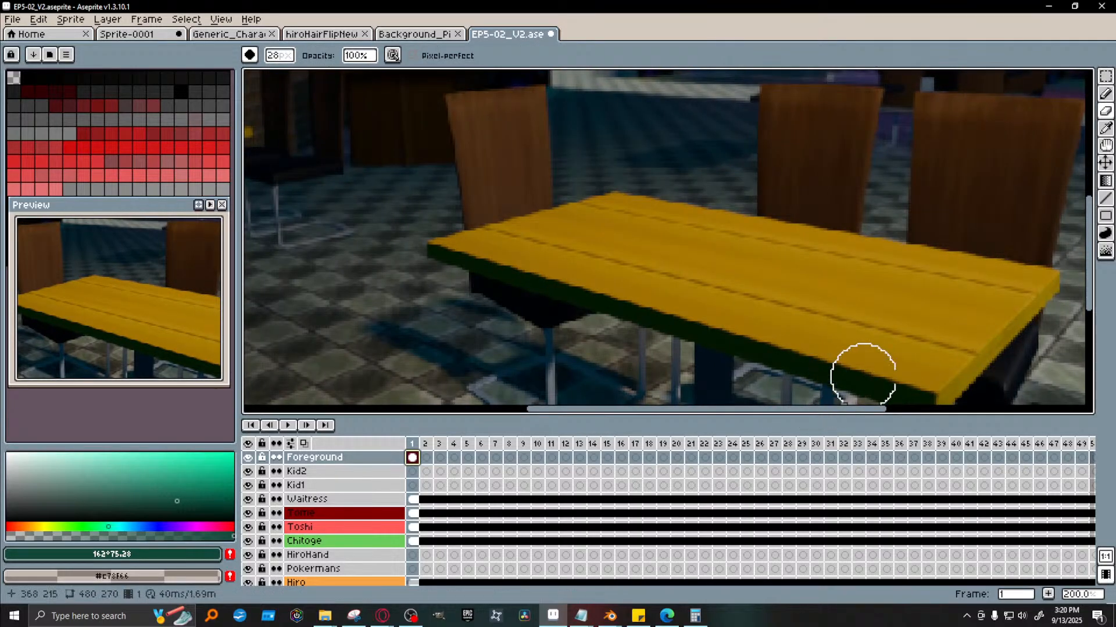
scroll(863, 378, "down", 2)
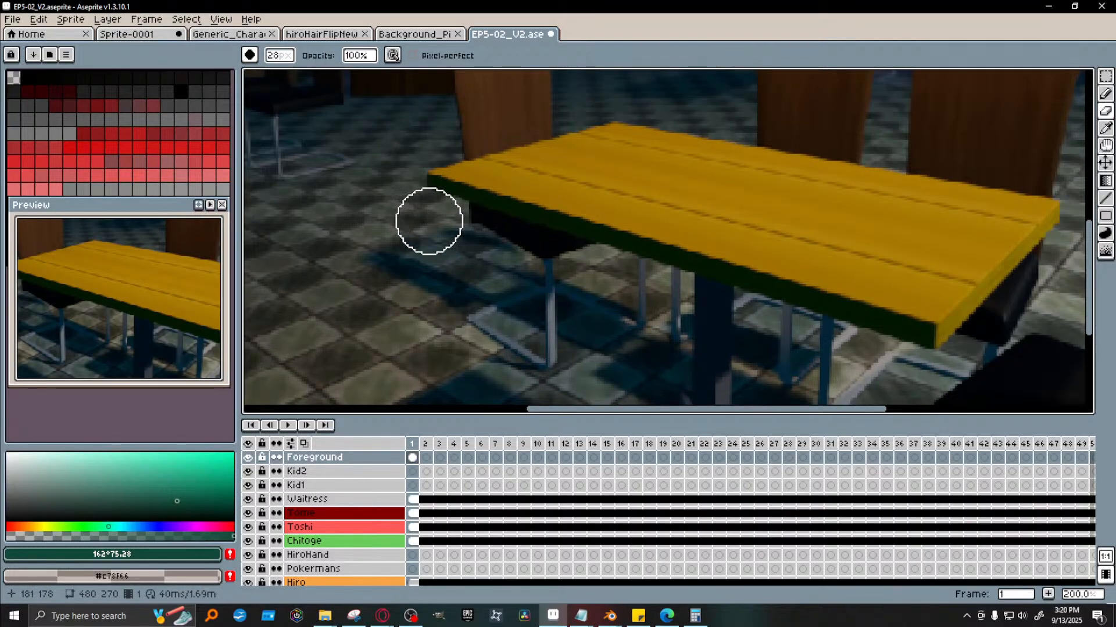
key("ctrl+z")
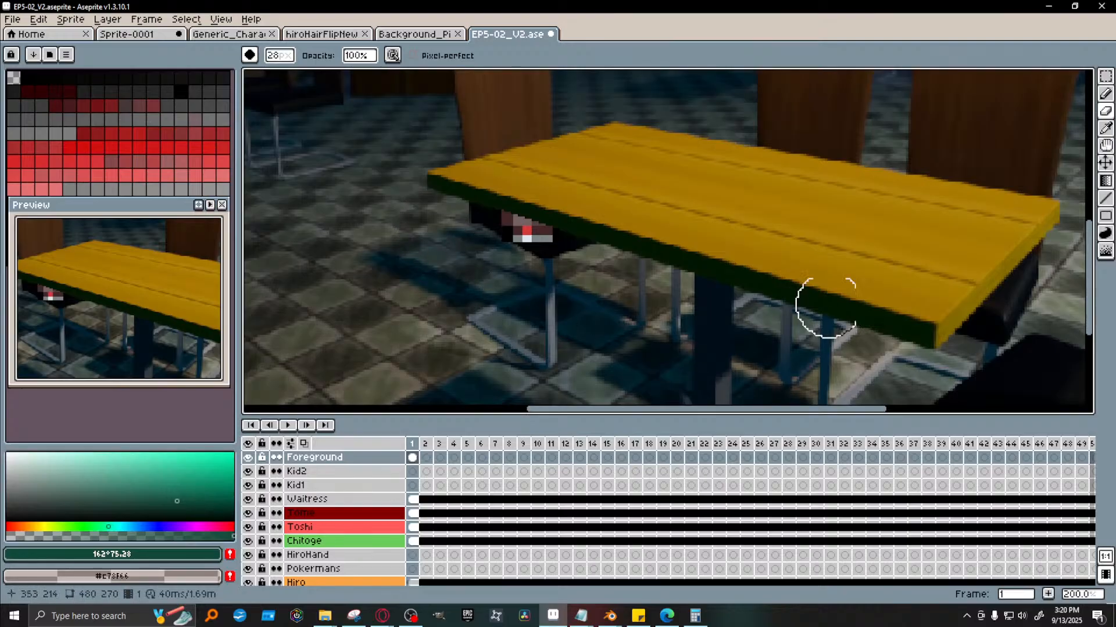
Erase the Foreground above the tabletop's back edge with straight Eraser strokes, keeping only the table in front of the characters
left_click_drag(1089, 234, 1089, 196)
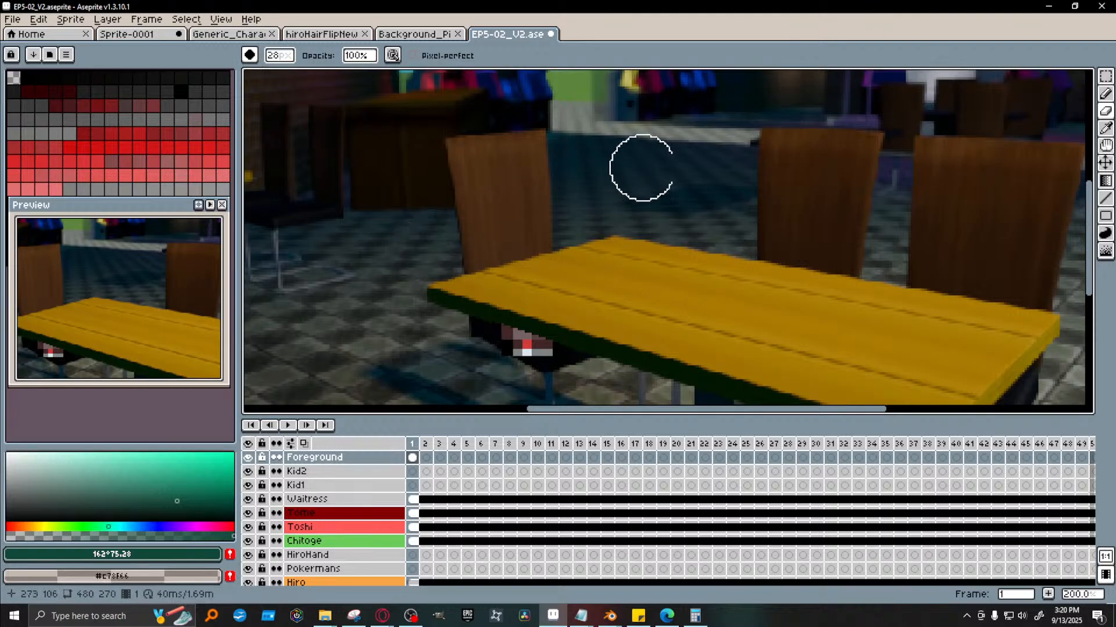
key("shift")
key("shift")
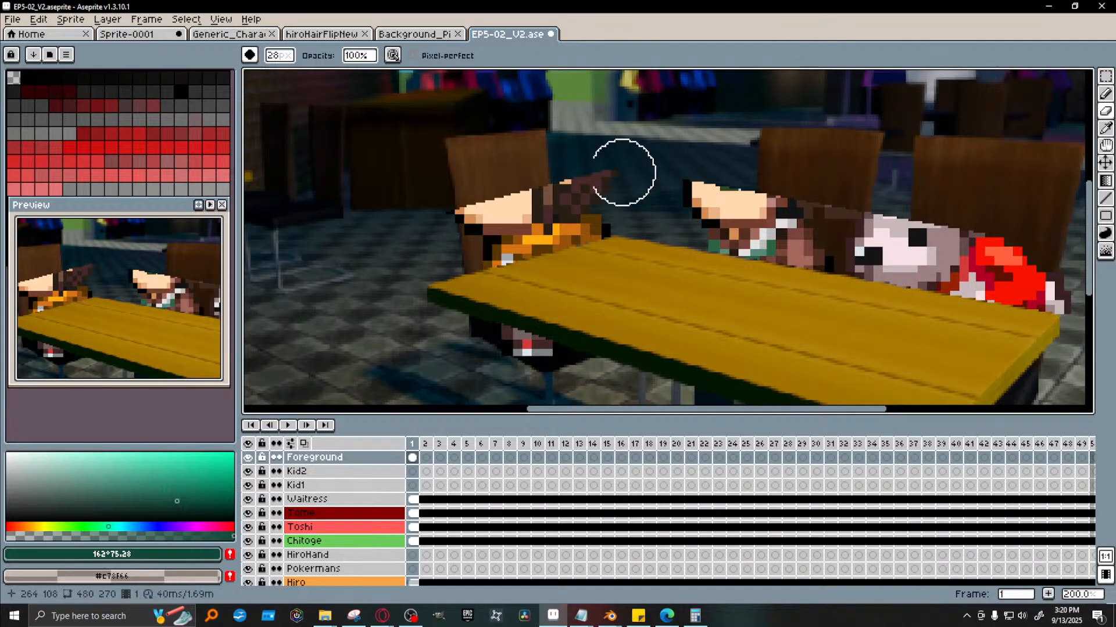
scroll(566, 177, "down", 1)
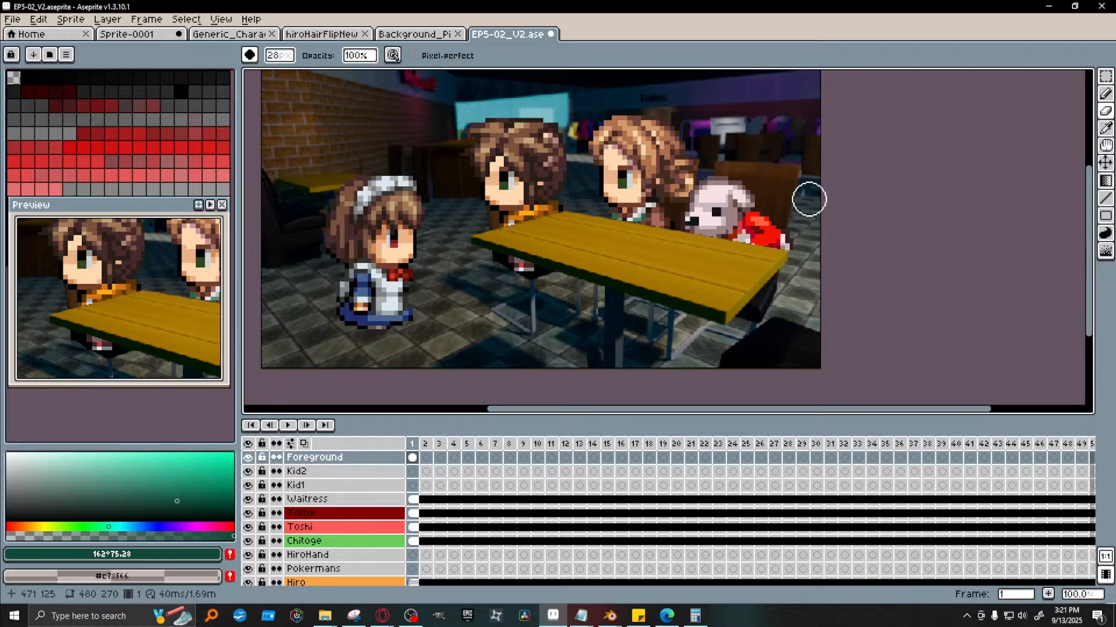
scroll(1097, 256, "up", 2)
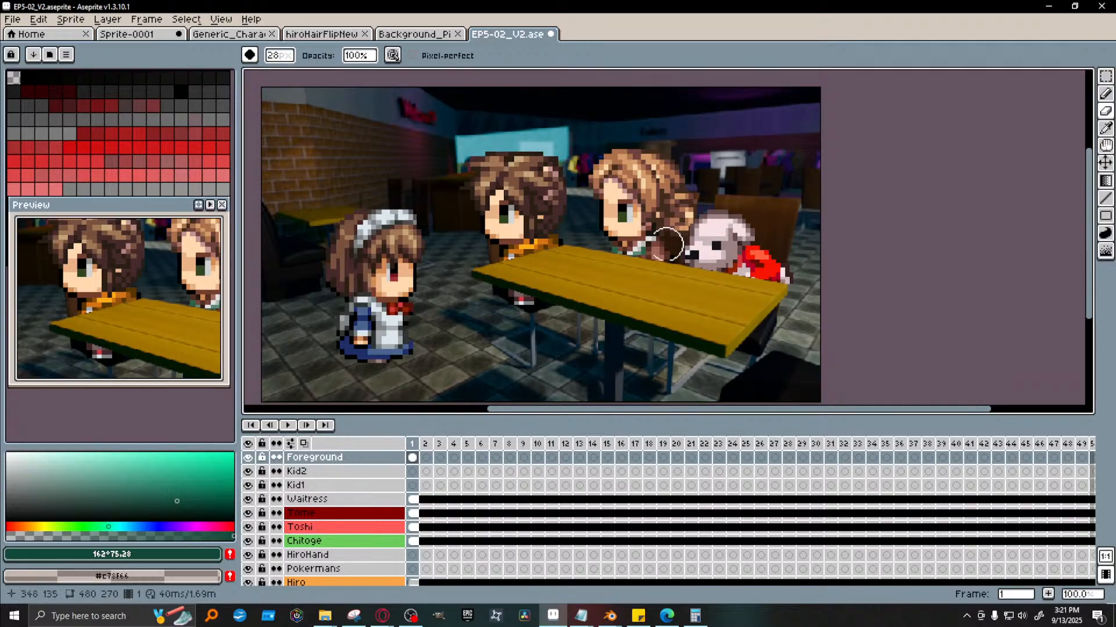
left_click_drag(1089, 243, 1090, 261)
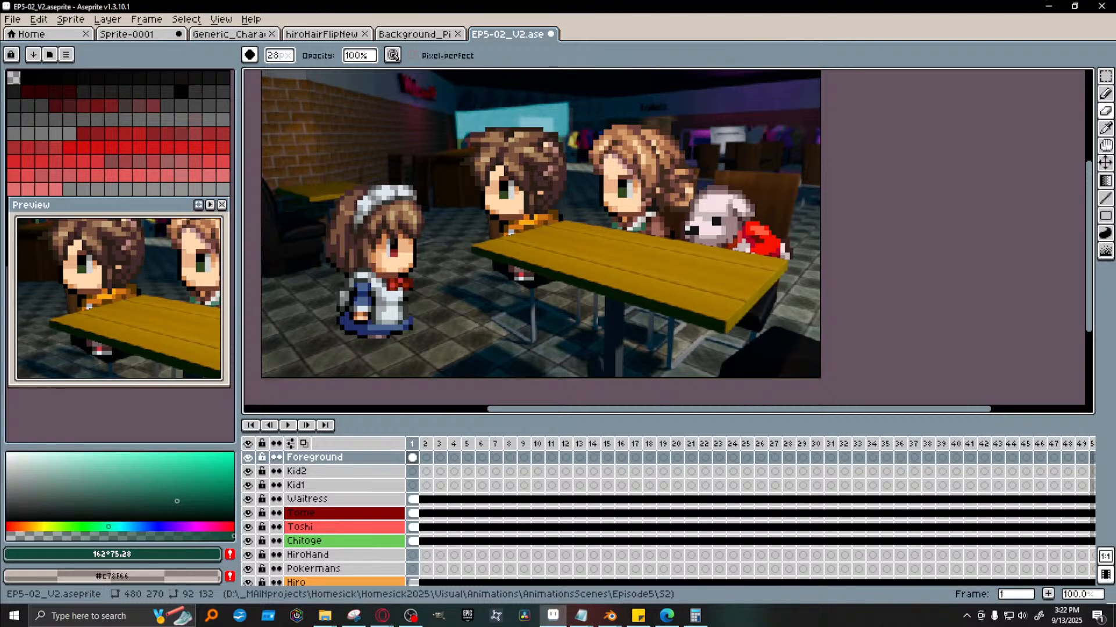
left_click(330, 383)
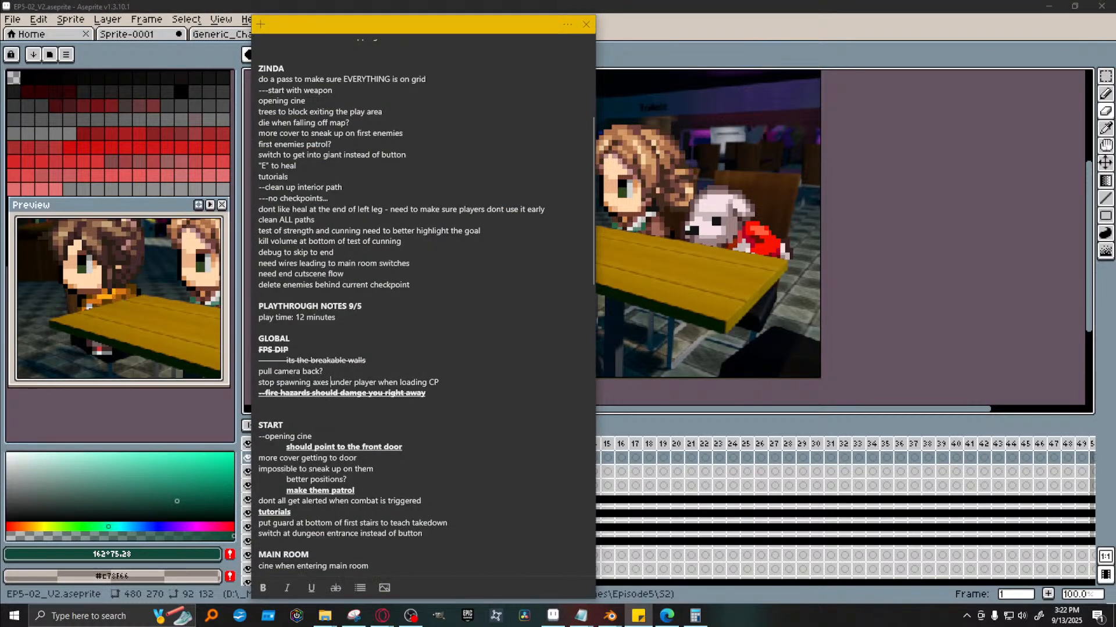
left_click_drag(545, 29, 0, 30)
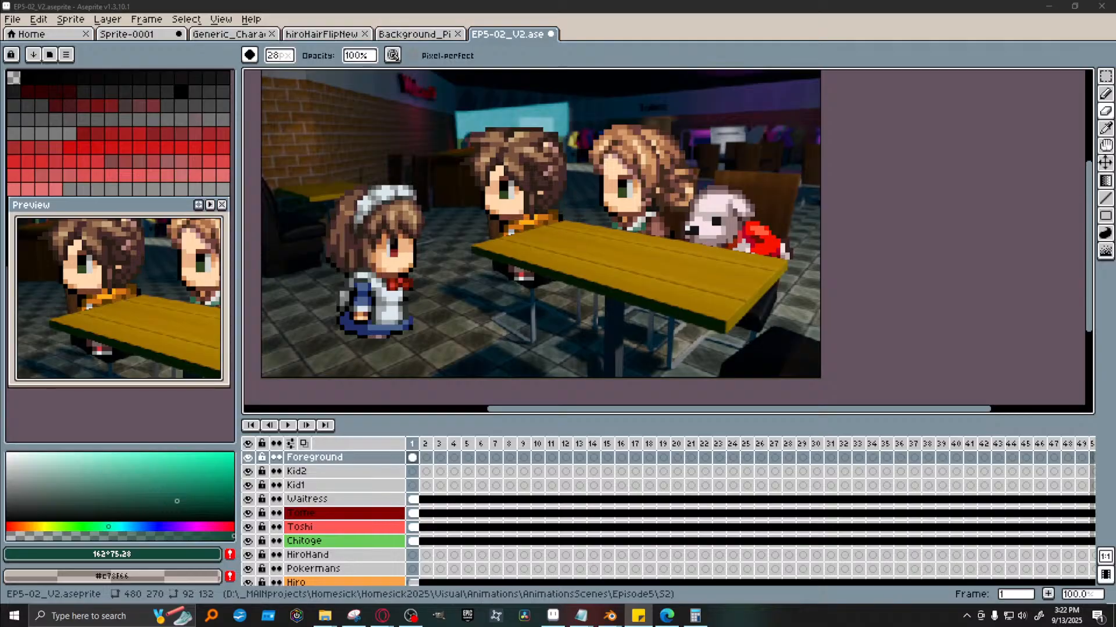
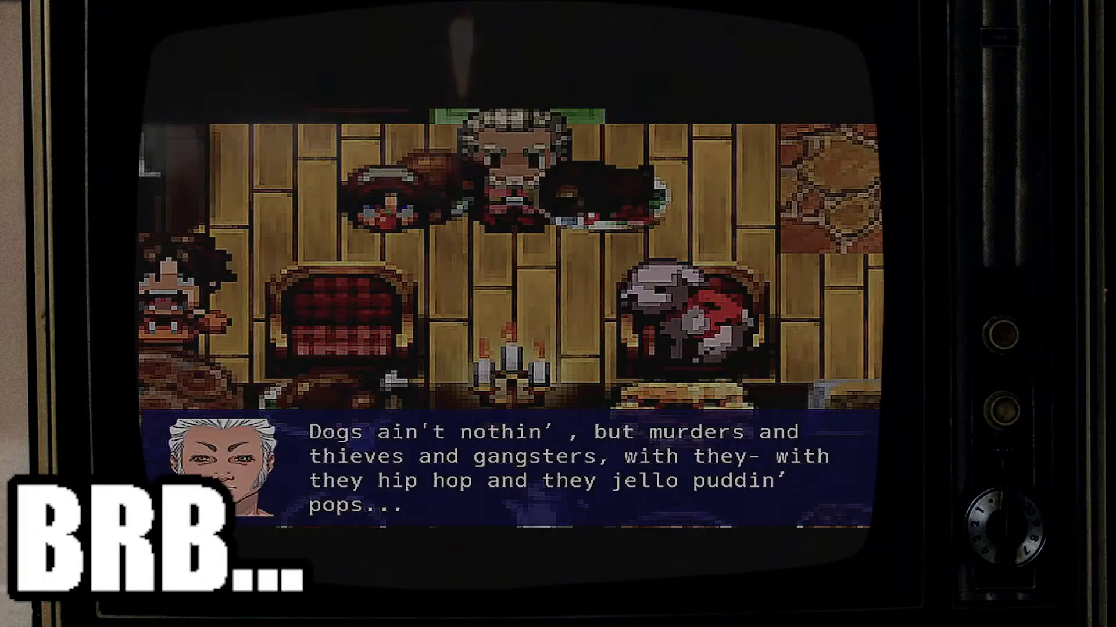
key("Return")
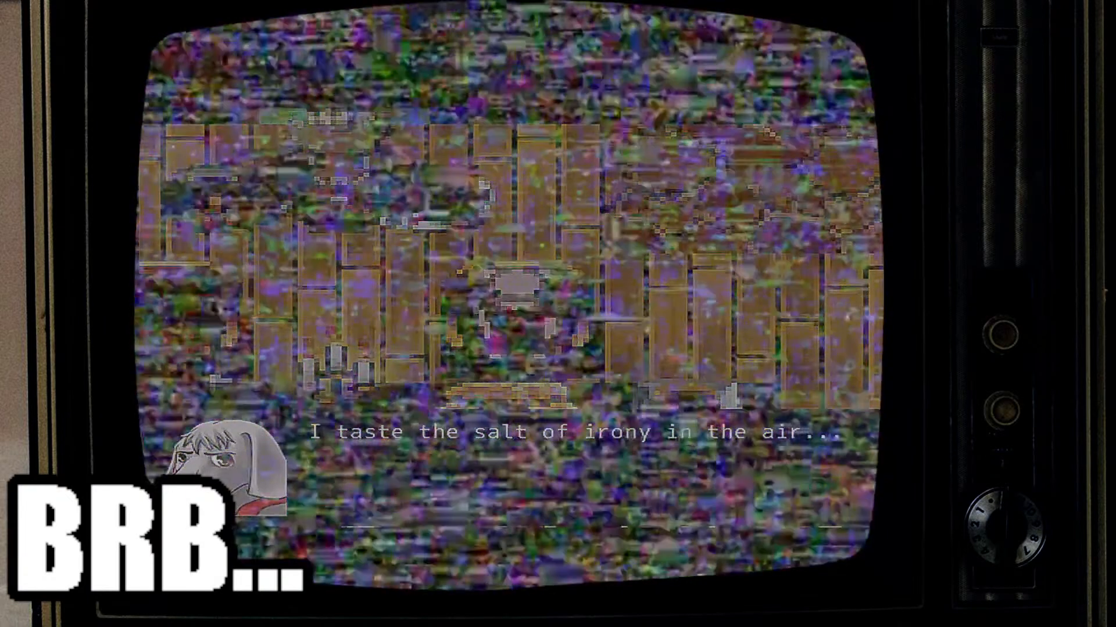
key("Return")
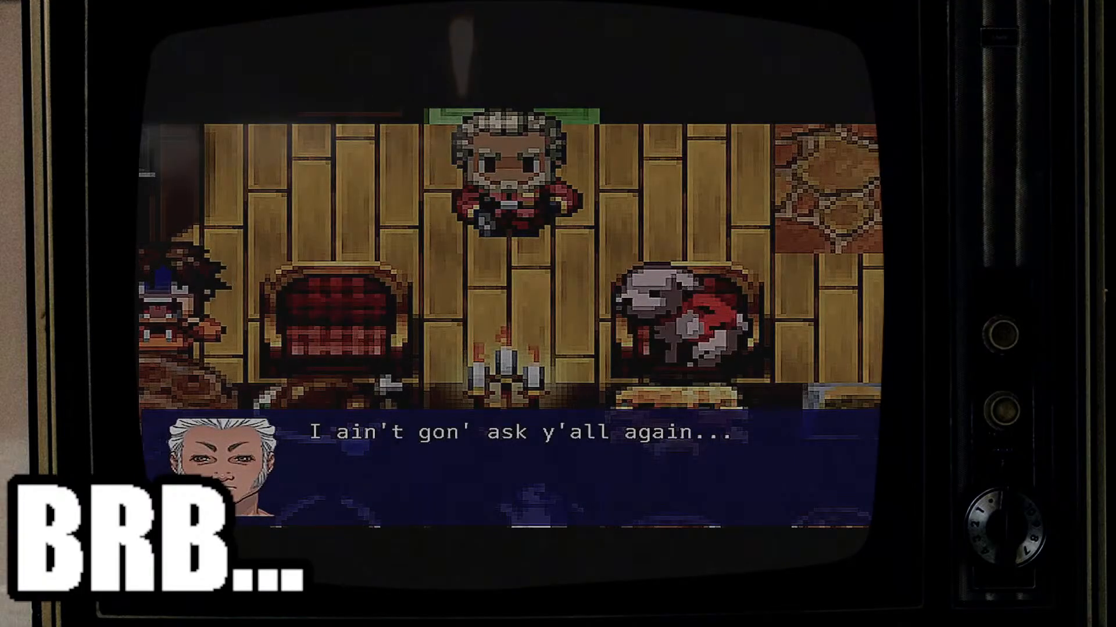
key("Return")
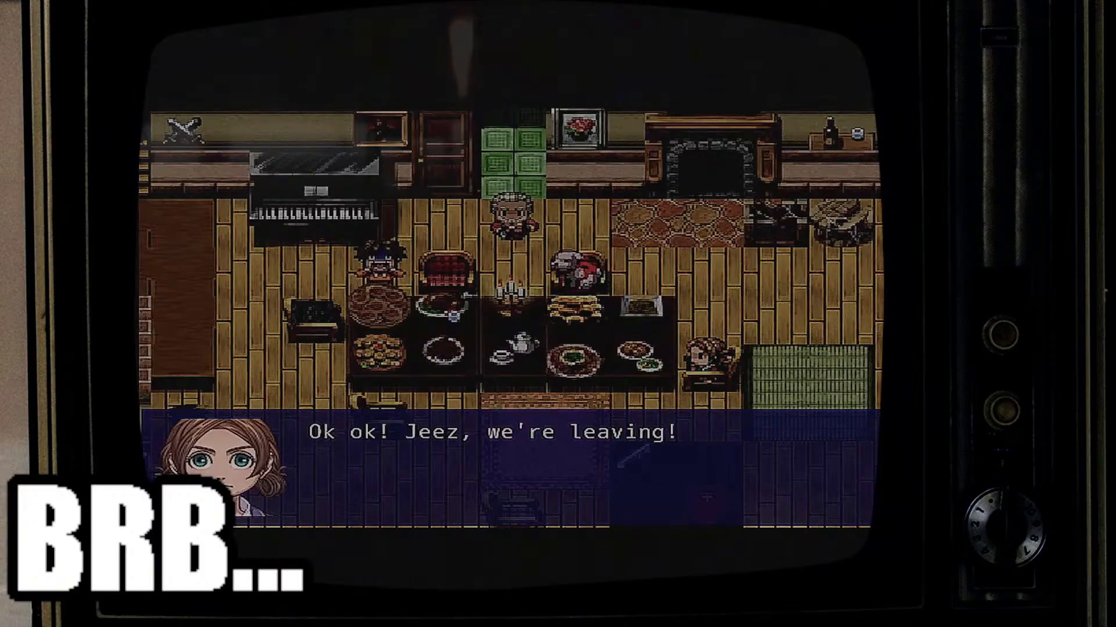
key("Return")
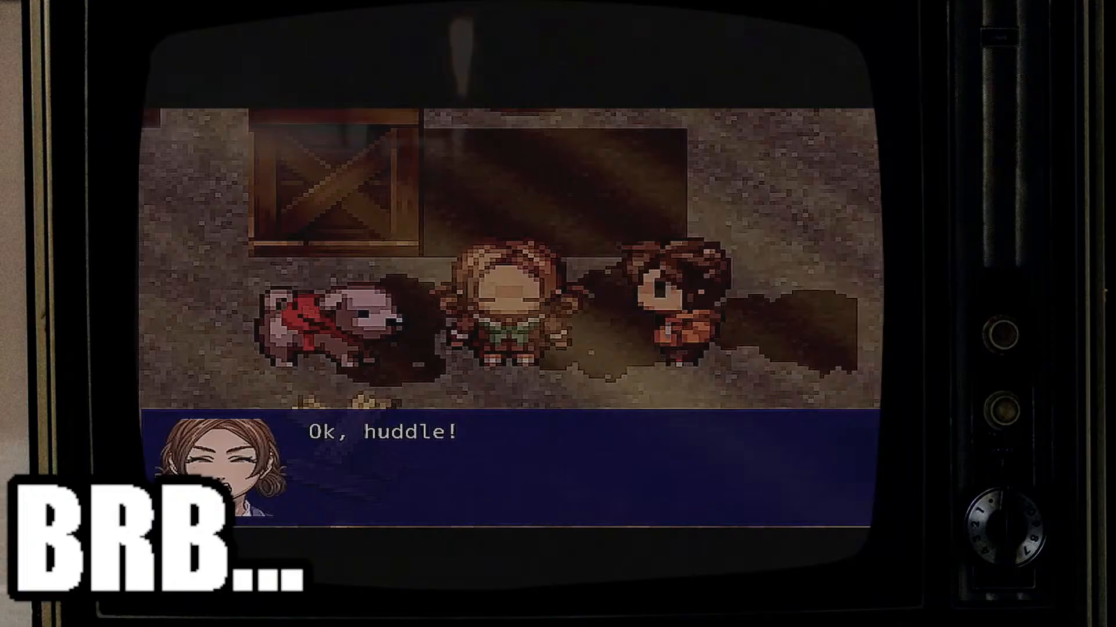
key("Return")
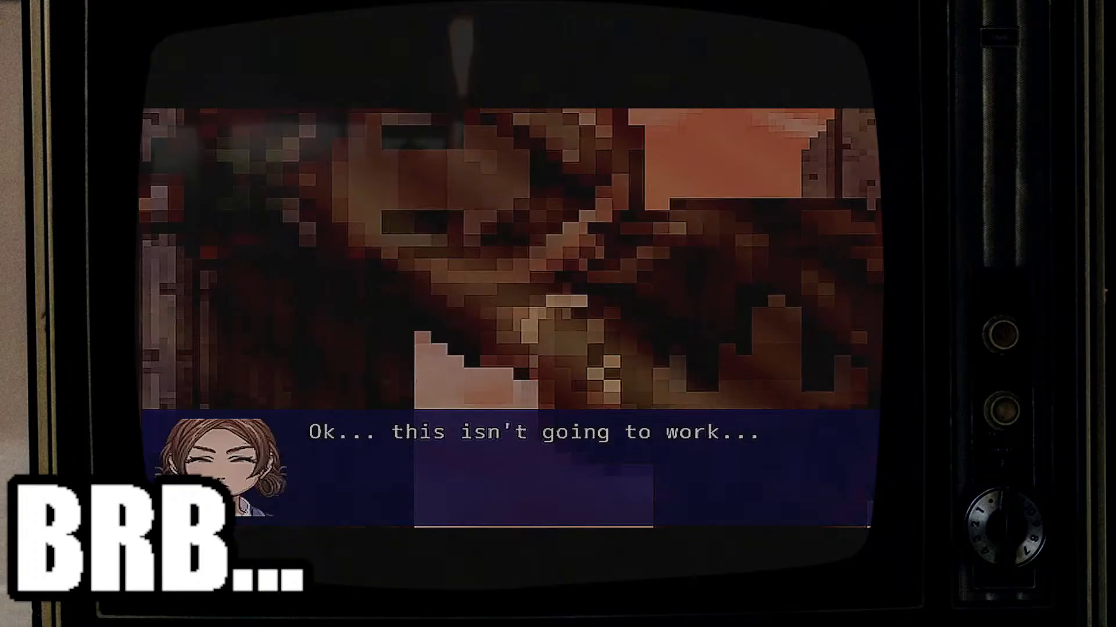
key("Return")
key("Return")
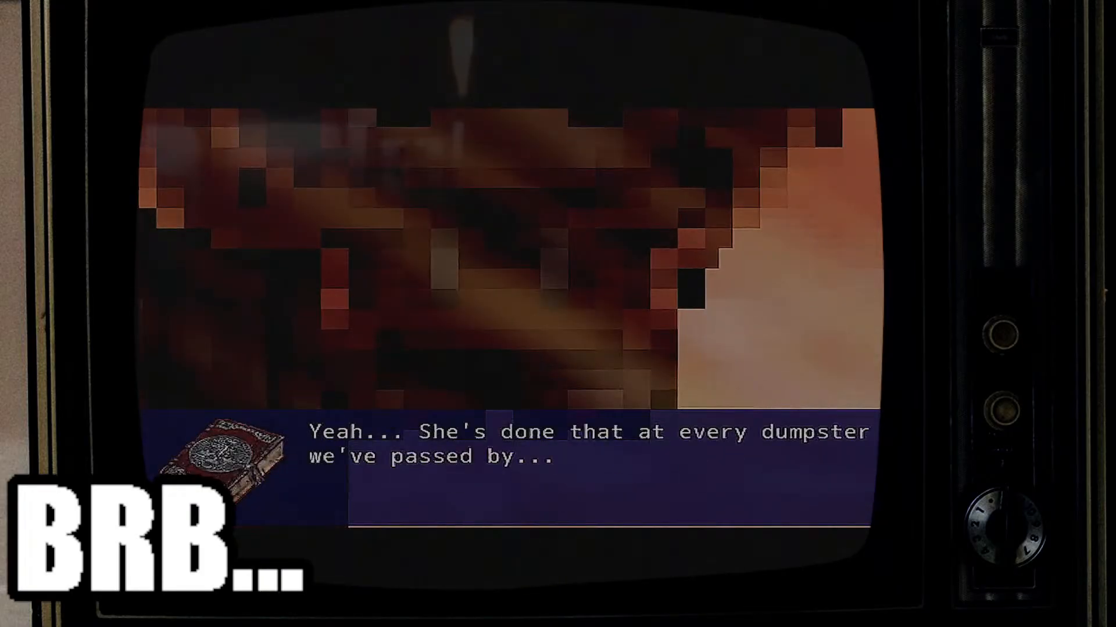
key("Return")
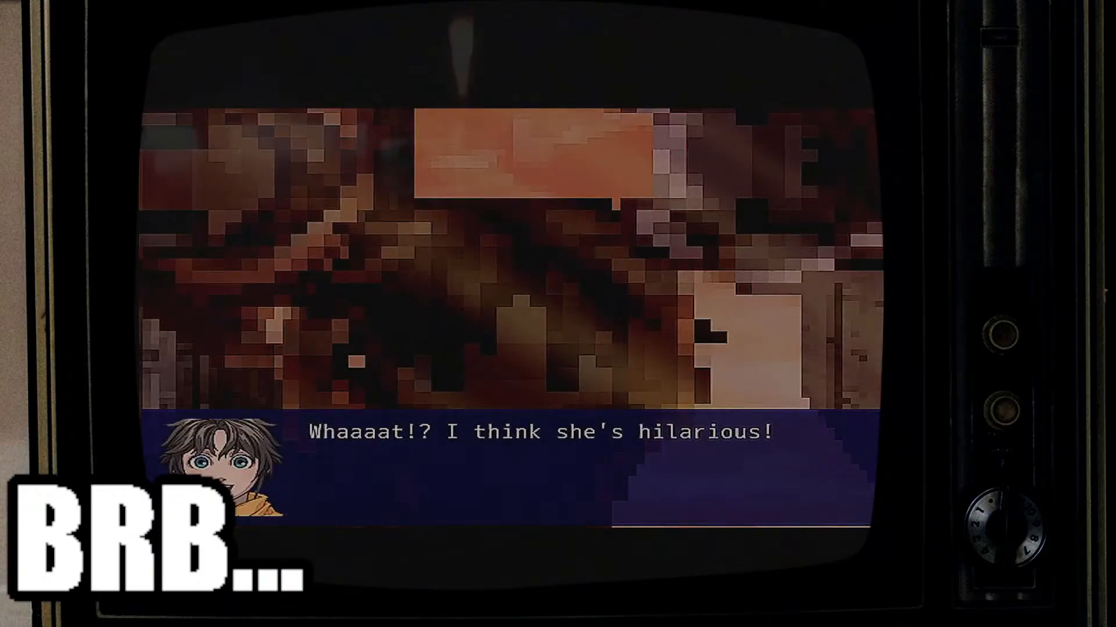
key("Return")
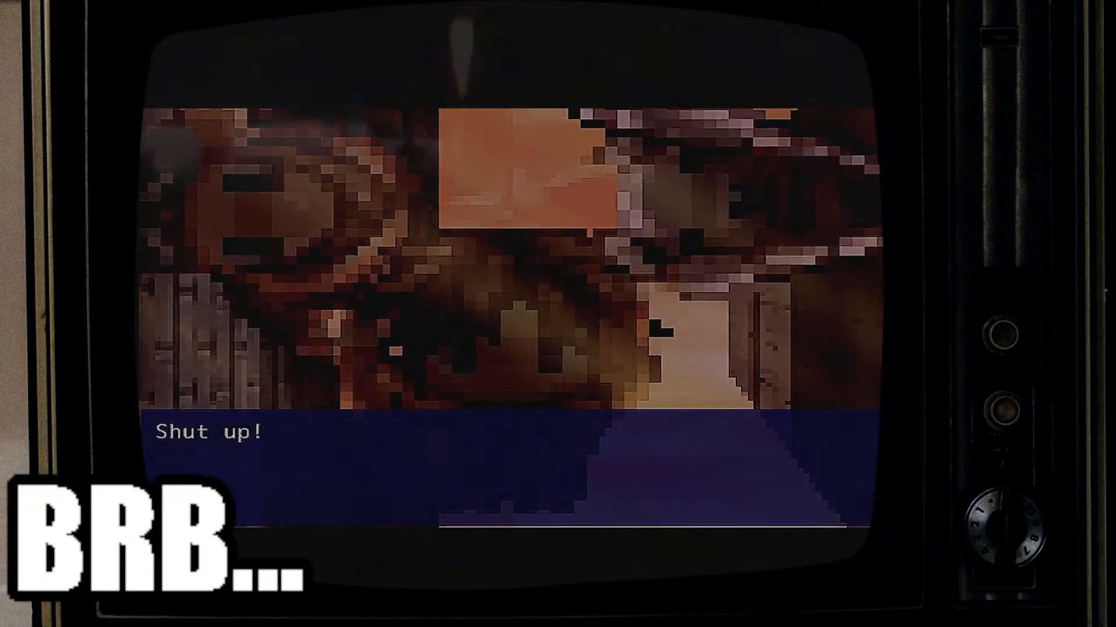
key("Return")
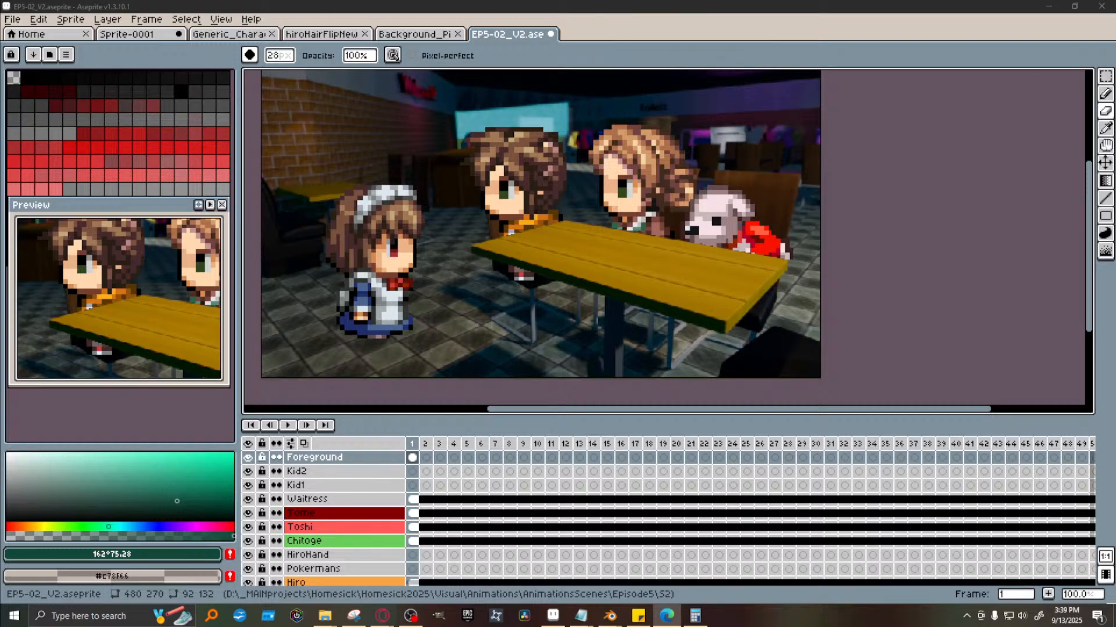
left_click_drag(0, 192, 441, 1)
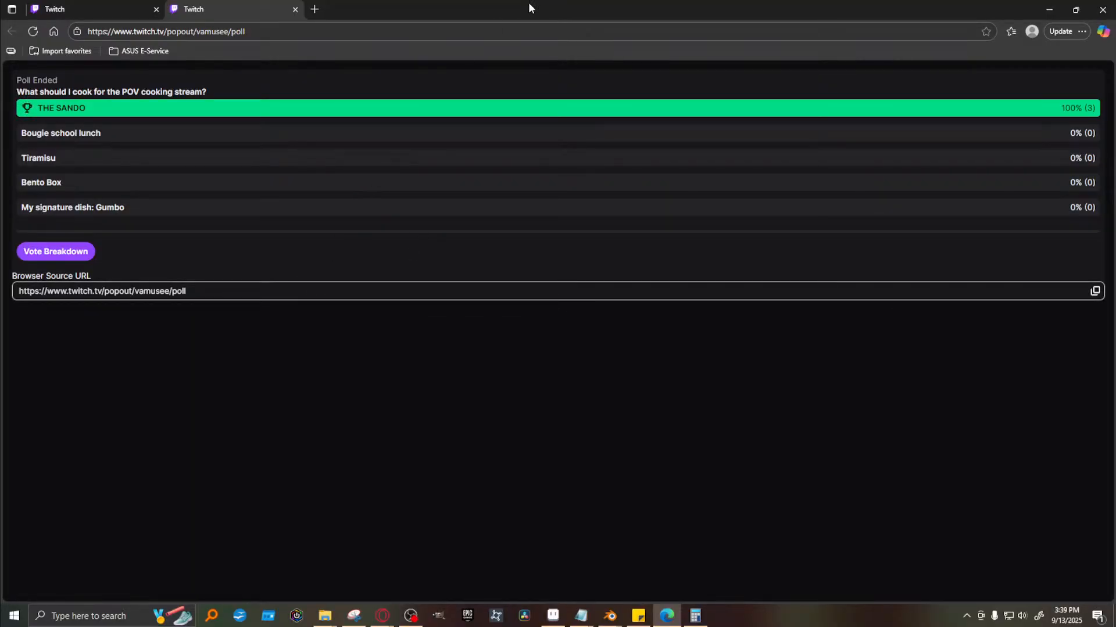
left_click_drag(549, 15, 0, 116)
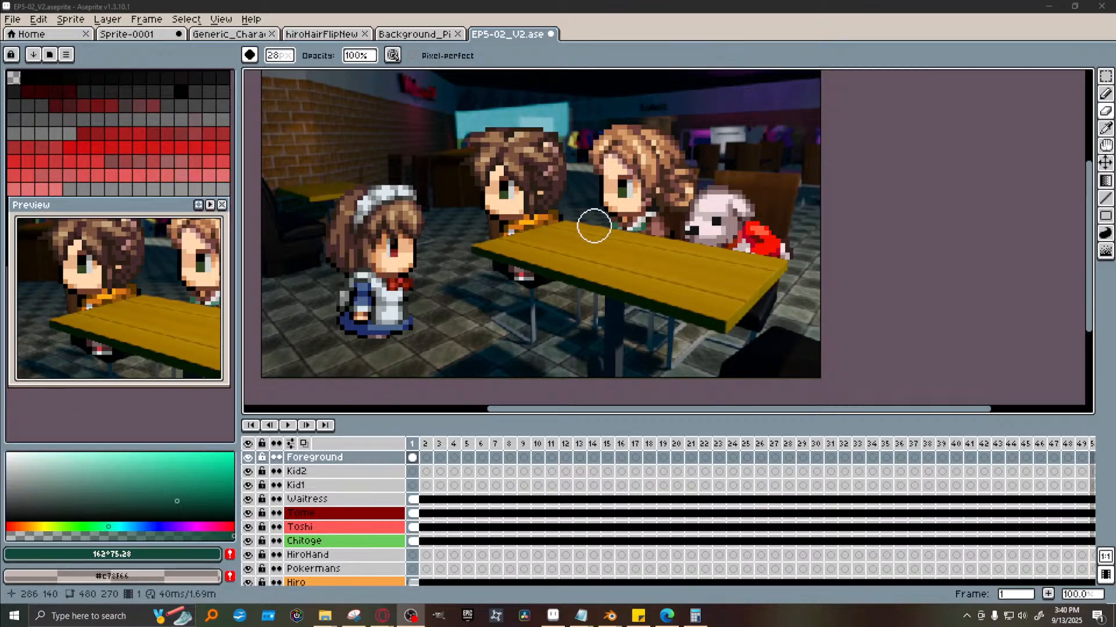
Switch to Snipping Tool to compare the earlier restaurant scene capture with the current composition, and return to the sprite
left_click_drag(1089, 195, 1088, 183)
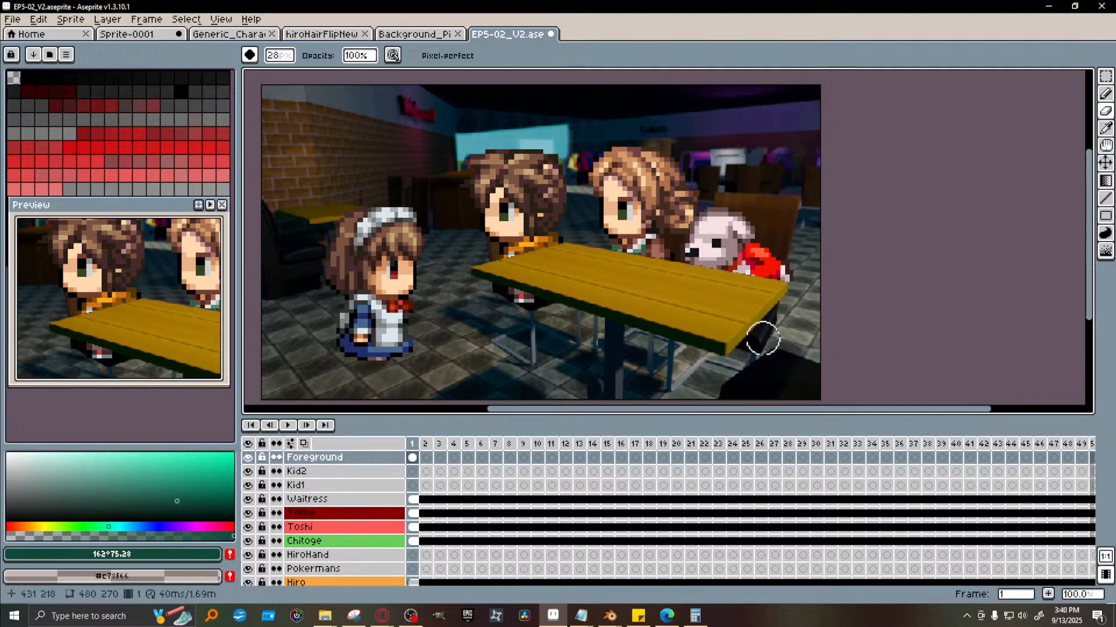
scroll(525, 319, "up", 2)
scroll(525, 319, "down", 2)
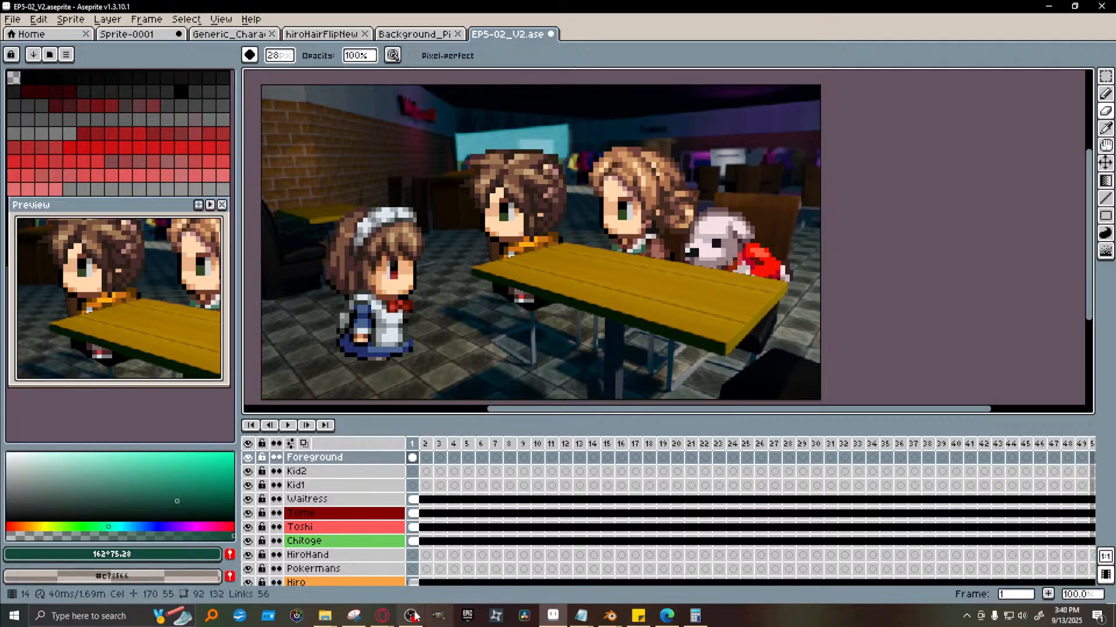
left_click(355, 617)
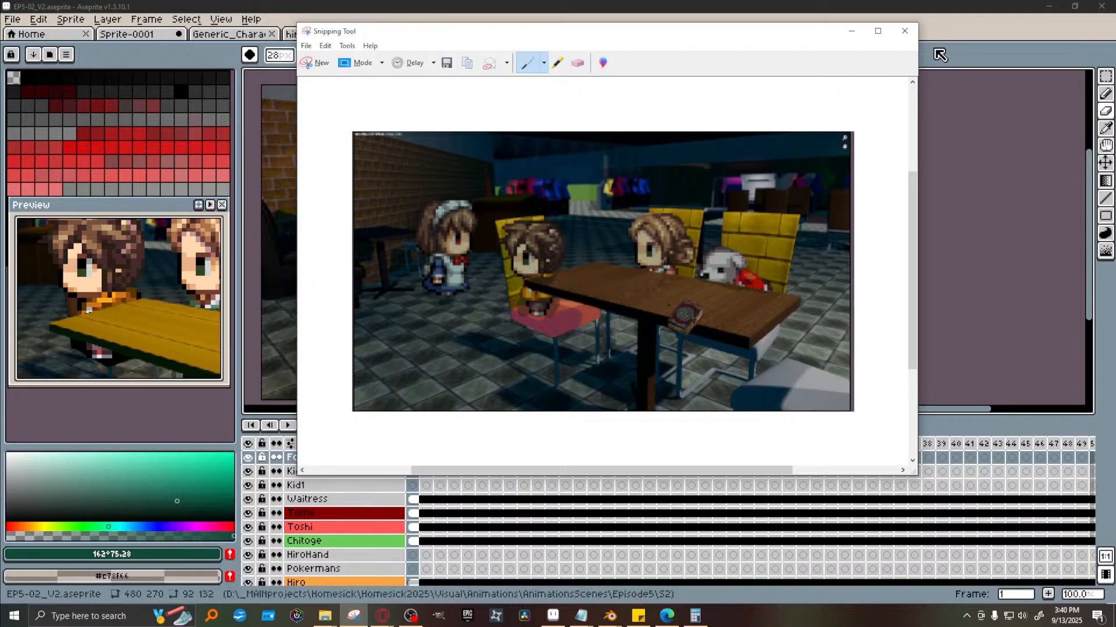
left_click(954, 4)
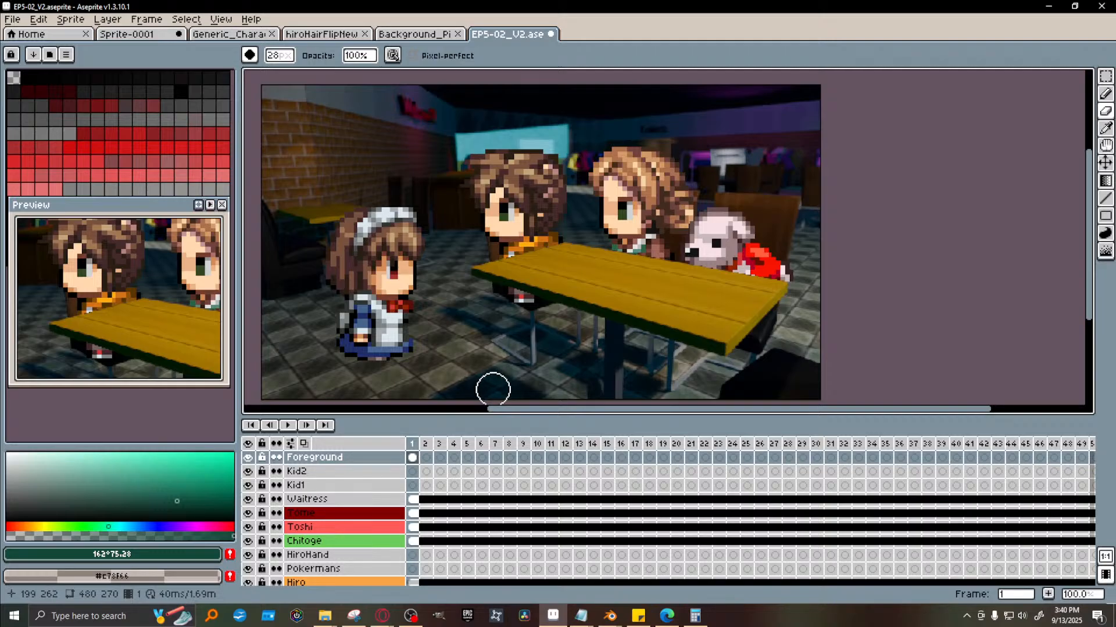
Hide the Chitoge, Toshi and Hiro layers and save the EP5-02_V2 file
scroll(697, 151, "up", 1)
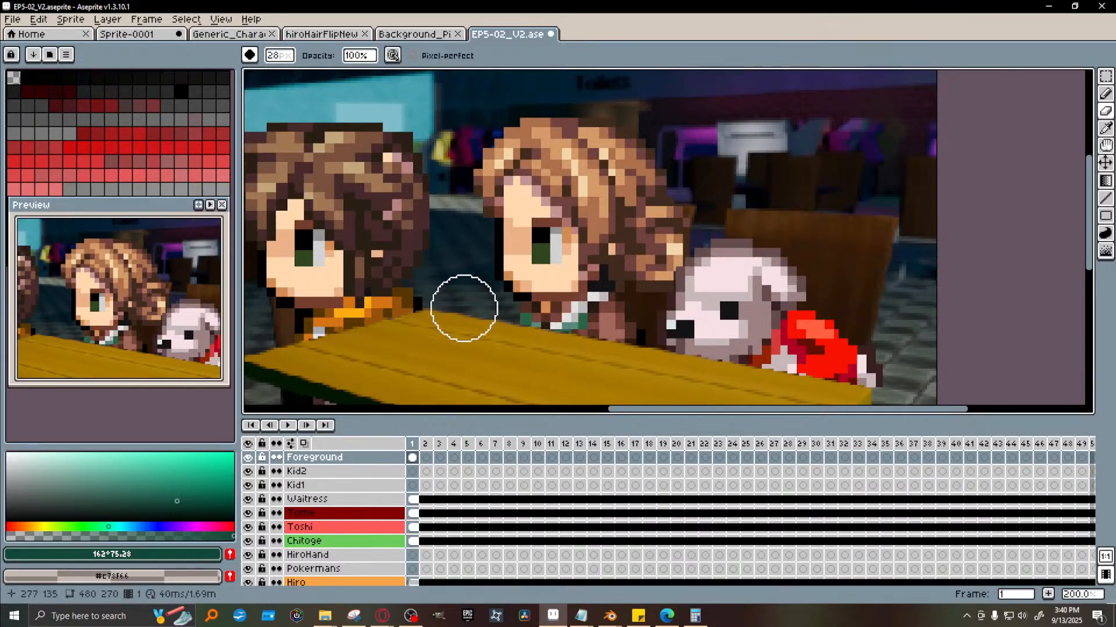
left_click(249, 541)
left_click(248, 528)
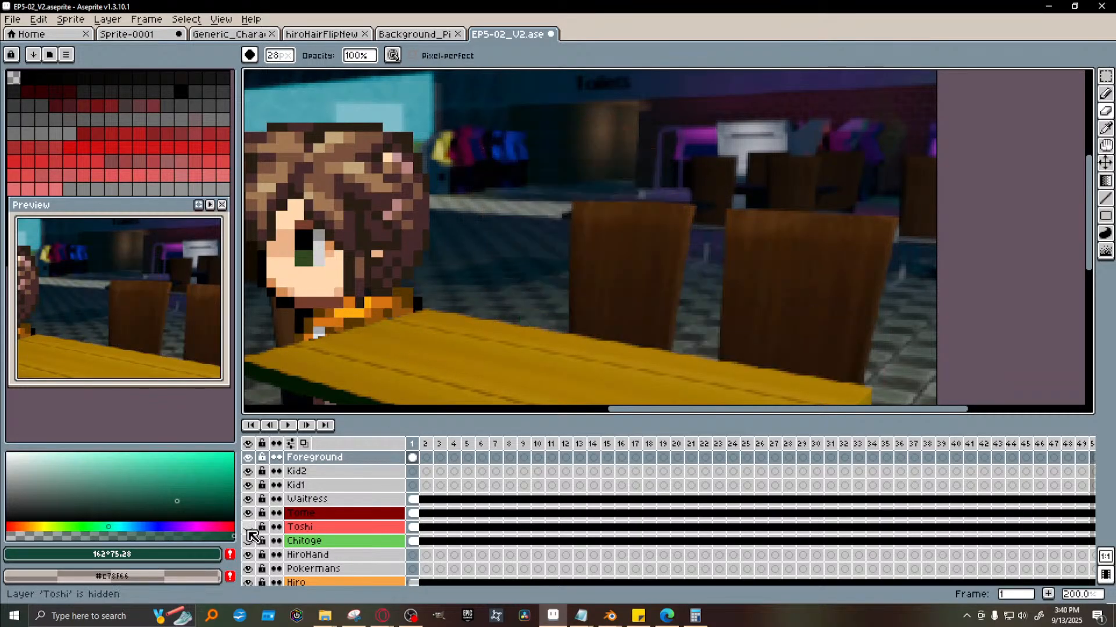
left_click(248, 582)
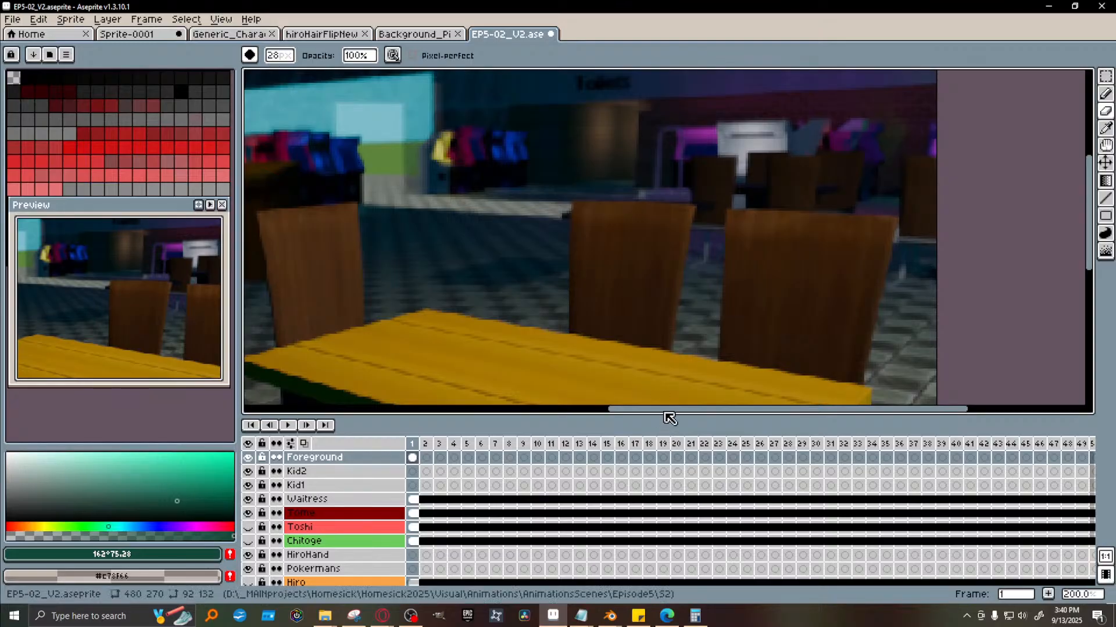
left_click_drag(656, 411, 630, 414)
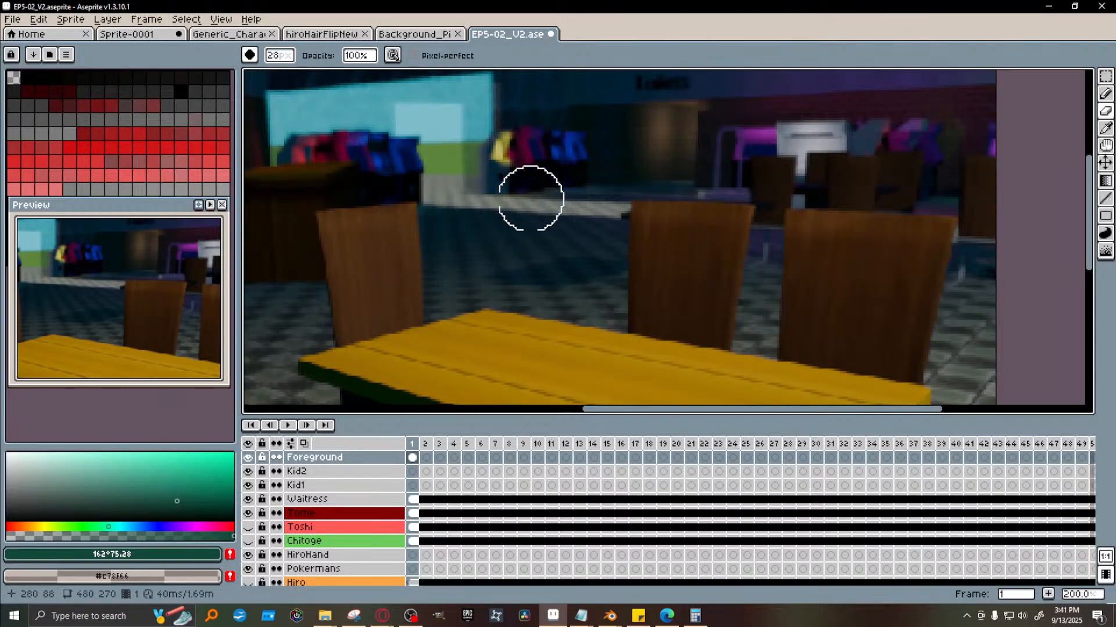
key("ctrl+s")
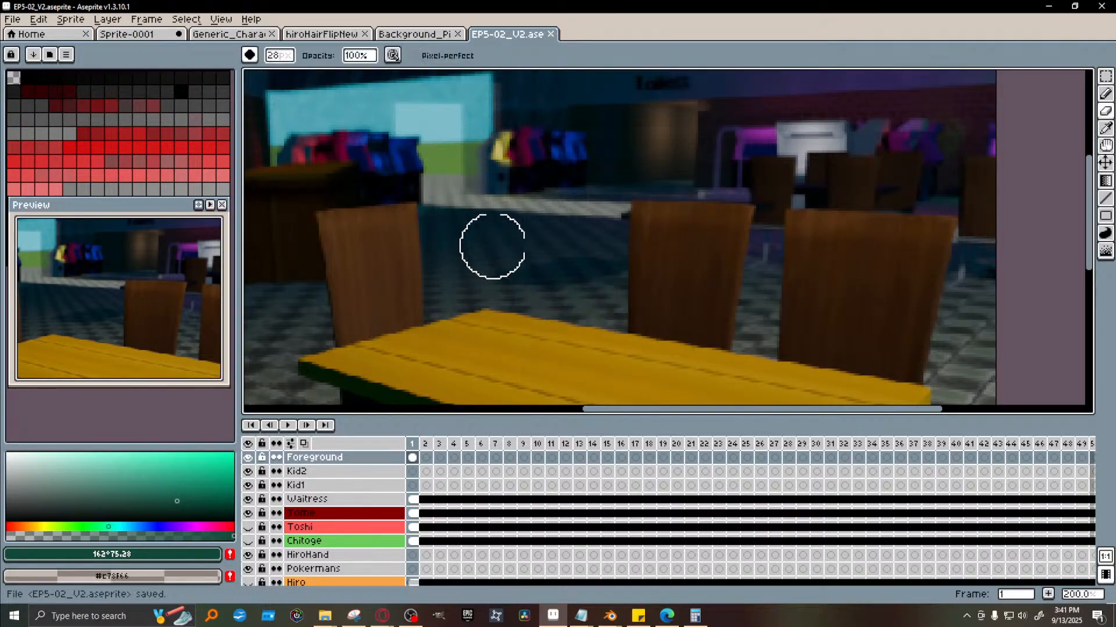
scroll(716, 339, "down", 1)
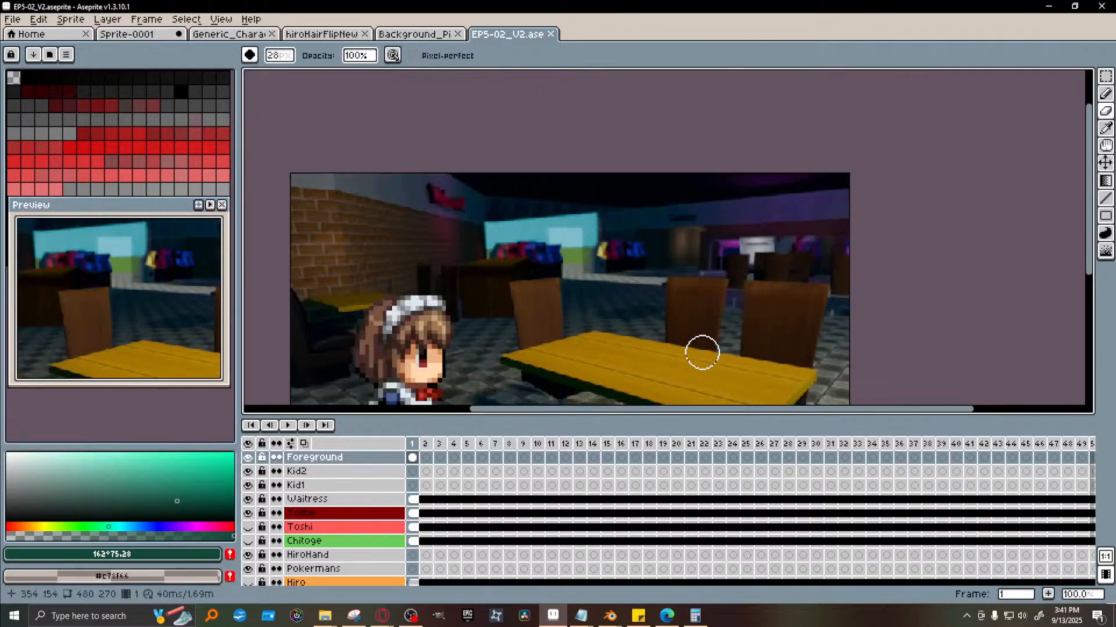
Examine the table, chairs and restaurant backdrop at several magnifications while the seated characters are hidden
left_click_drag(1090, 254, 1090, 304)
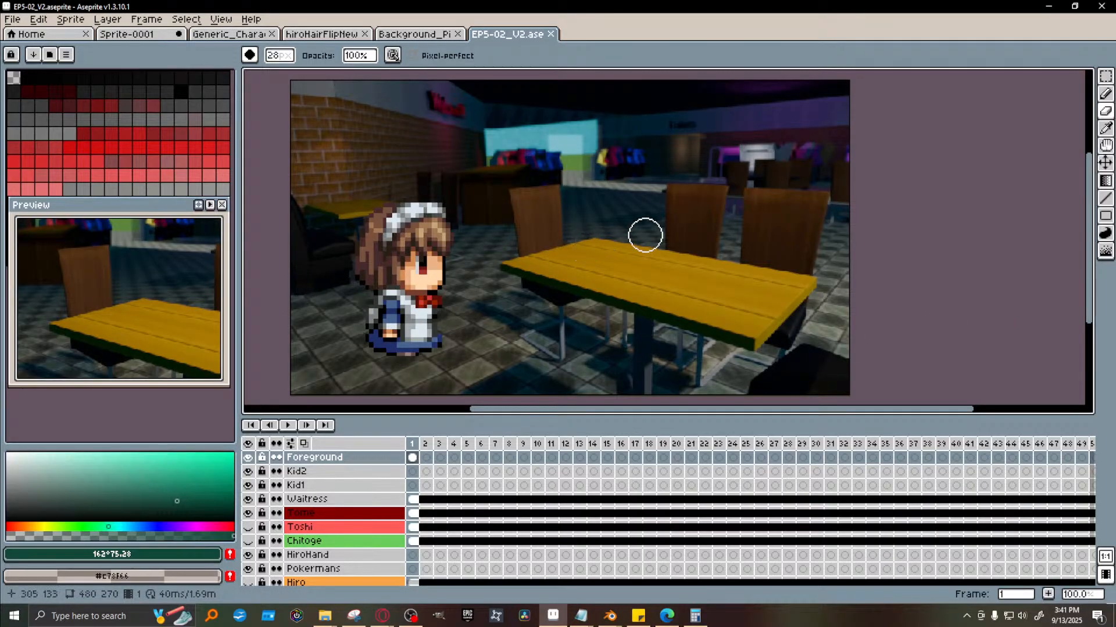
scroll(639, 234, "up", 1)
left_click_drag(771, 410, 656, 409)
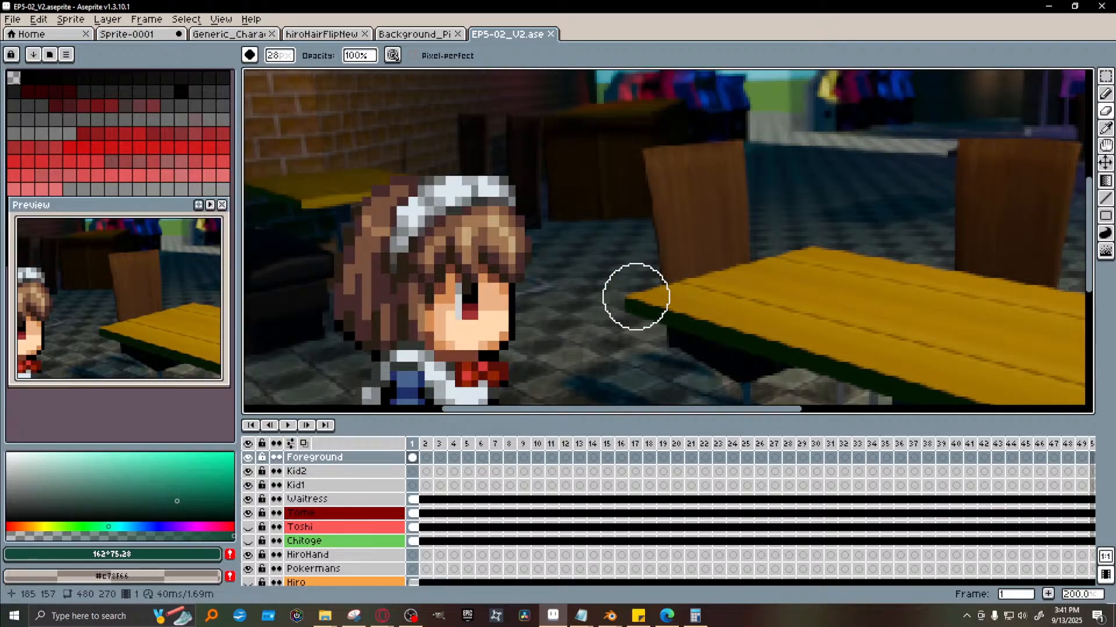
left_click_drag(708, 410, 875, 410)
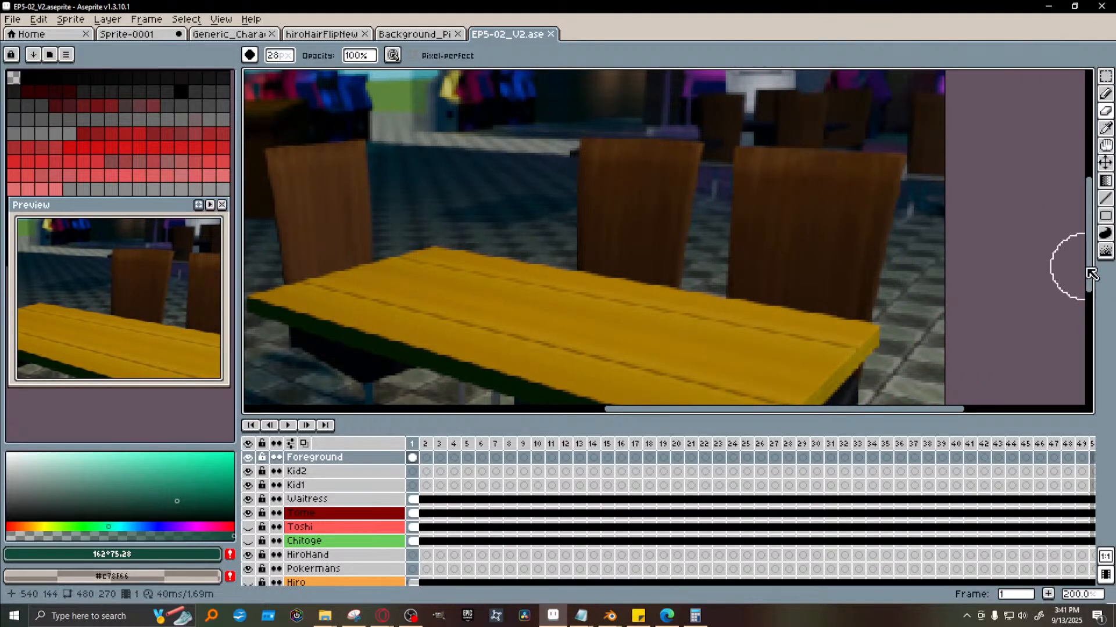
left_click_drag(1091, 273, 1089, 238)
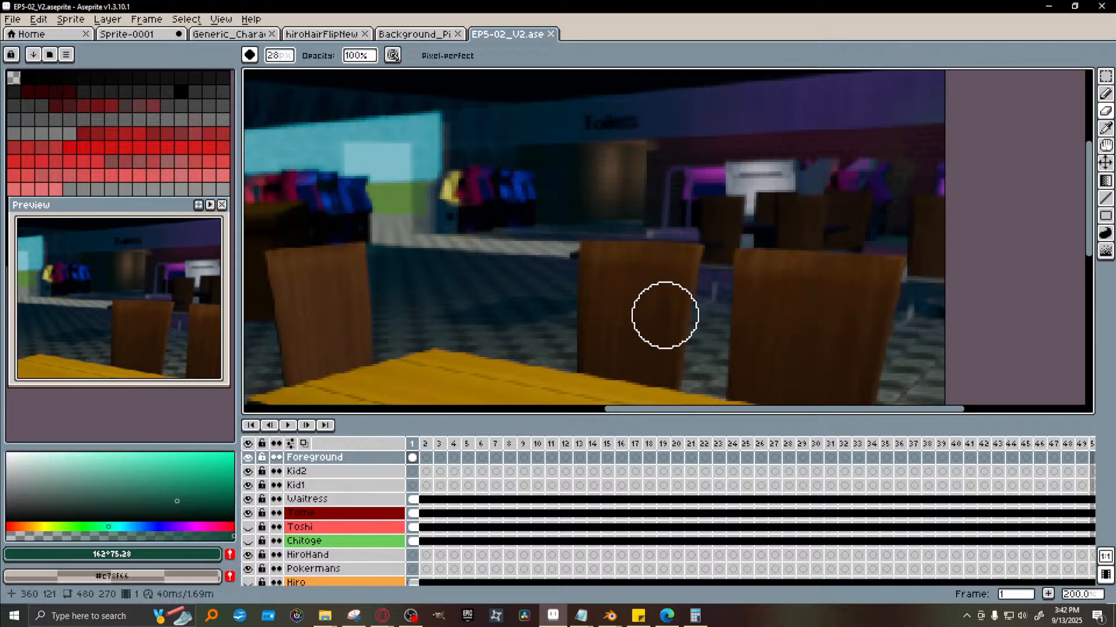
left_click_drag(689, 411, 595, 412)
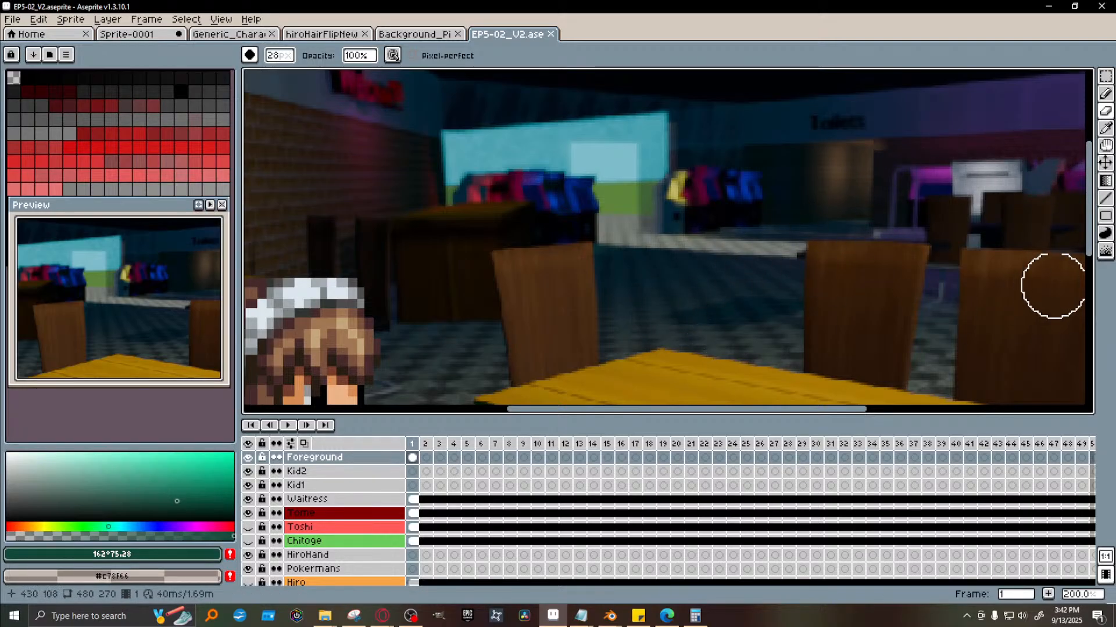
mouse_move(1090, 240)
left_mouse_down()
mouse_move(1090, 224)
mouse_move(1092, 236)
left_mouse_up()
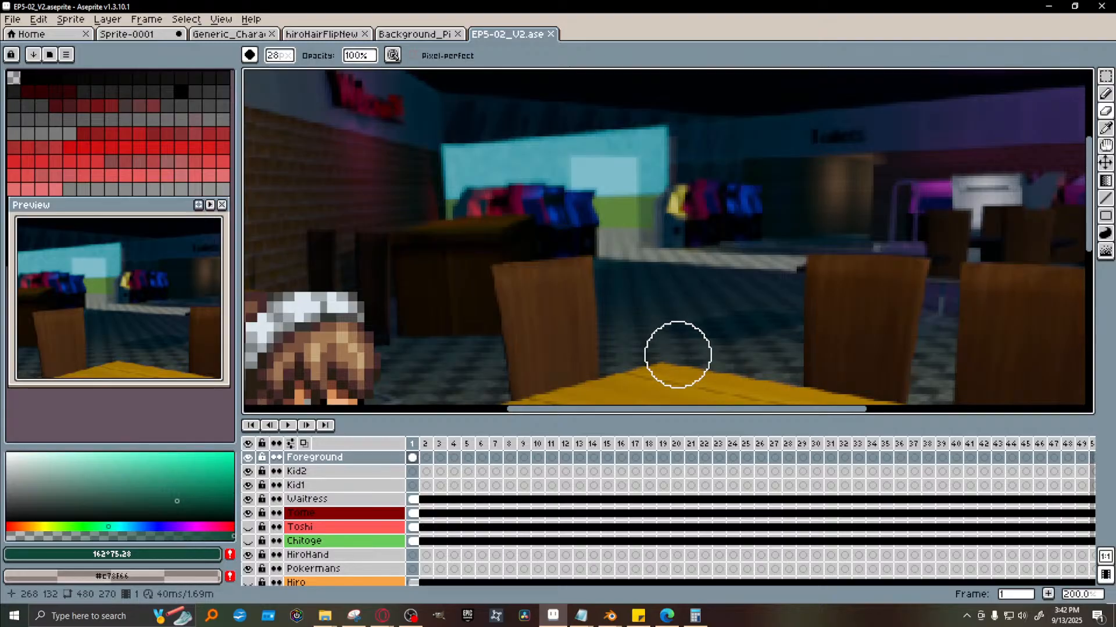
mouse_move(1090, 245)
left_mouse_down()
mouse_move(1086, 345)
mouse_move(1084, 262)
left_mouse_up()
left_click_drag(169, 213, 164, 263)
scroll(147, 344, "down", 2)
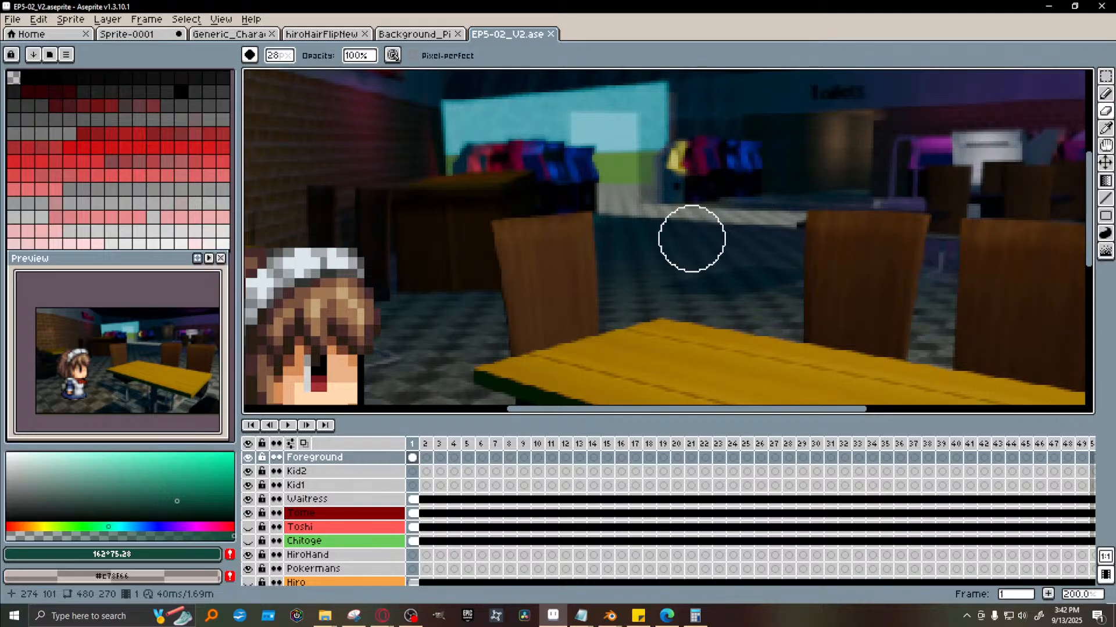
scroll(707, 284, "up", 2)
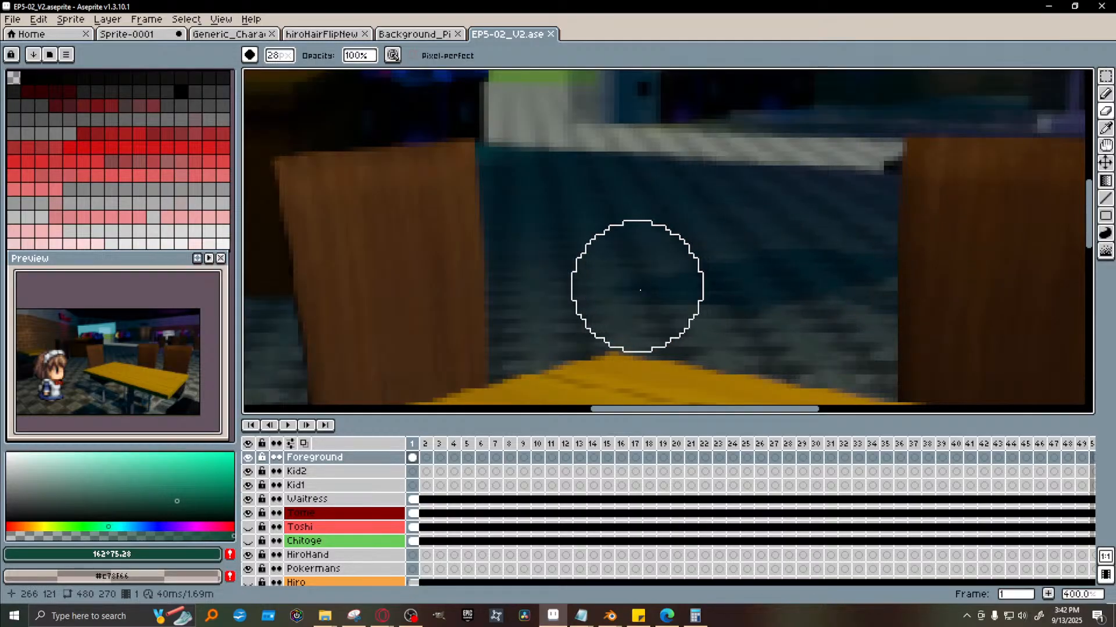
scroll(639, 290, "up", 1)
scroll(663, 221, "down", 1)
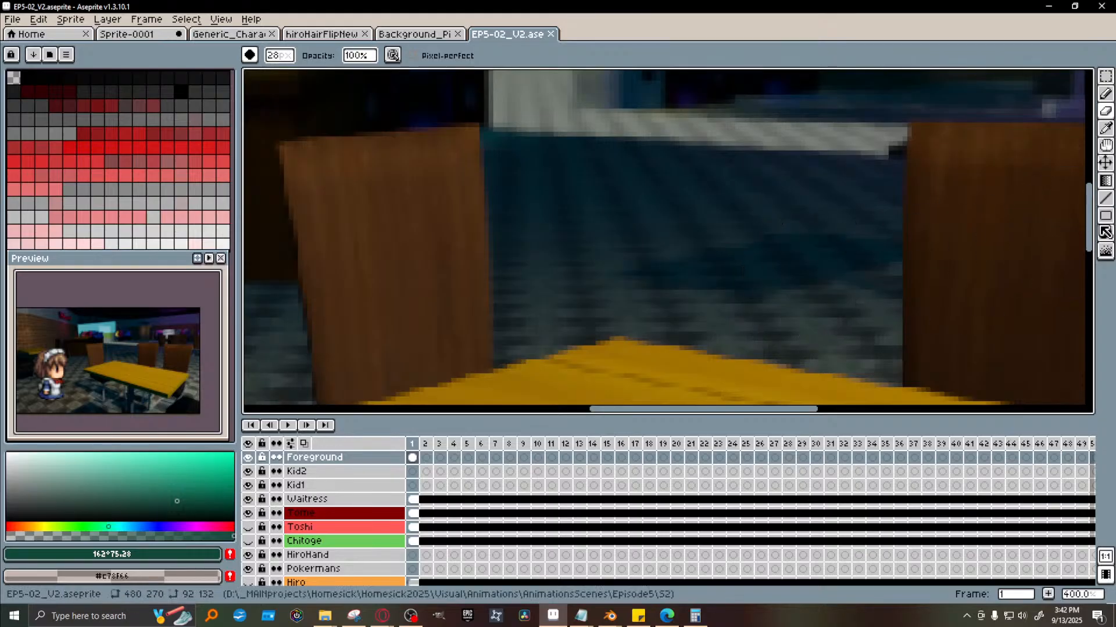
Inspect the table's front edge, its legs and the floor beneath it, plus the back wall of the restaurant
left_click_drag(1098, 222, 1085, 309)
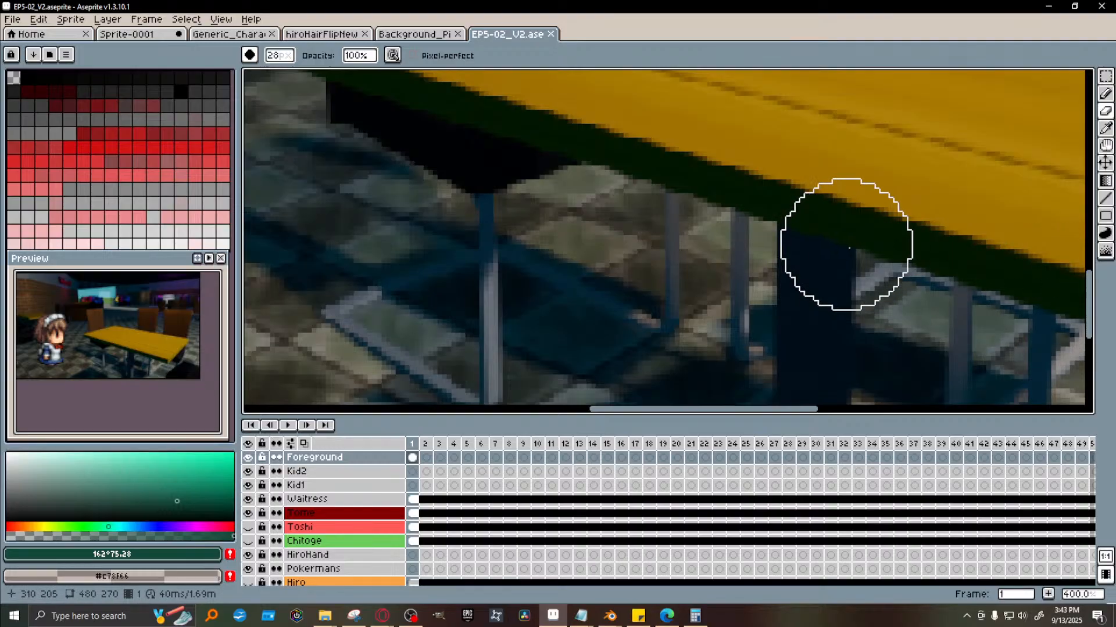
scroll(955, 202, "down", 1)
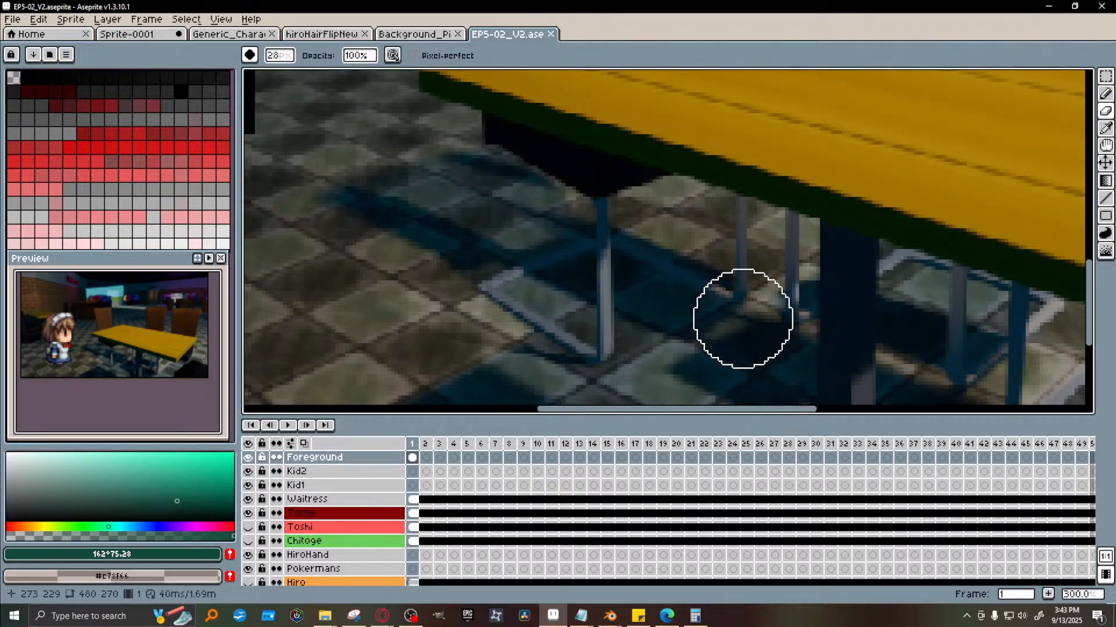
scroll(742, 318, "down", 1)
scroll(740, 318, "down", 1)
scroll(741, 317, "up", 1)
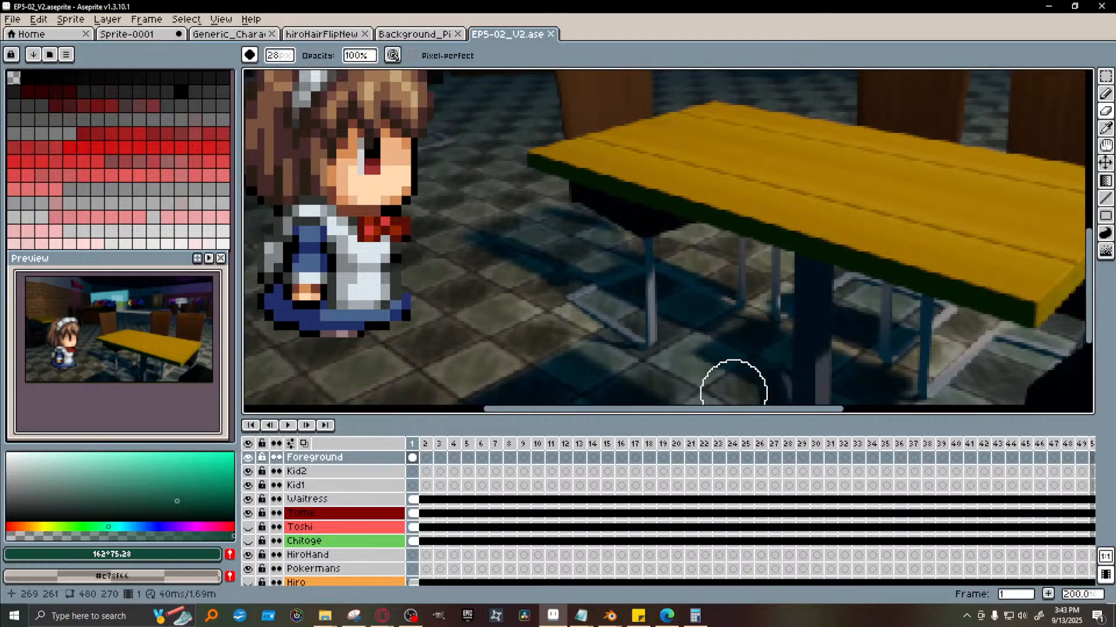
left_click_drag(754, 410, 847, 412)
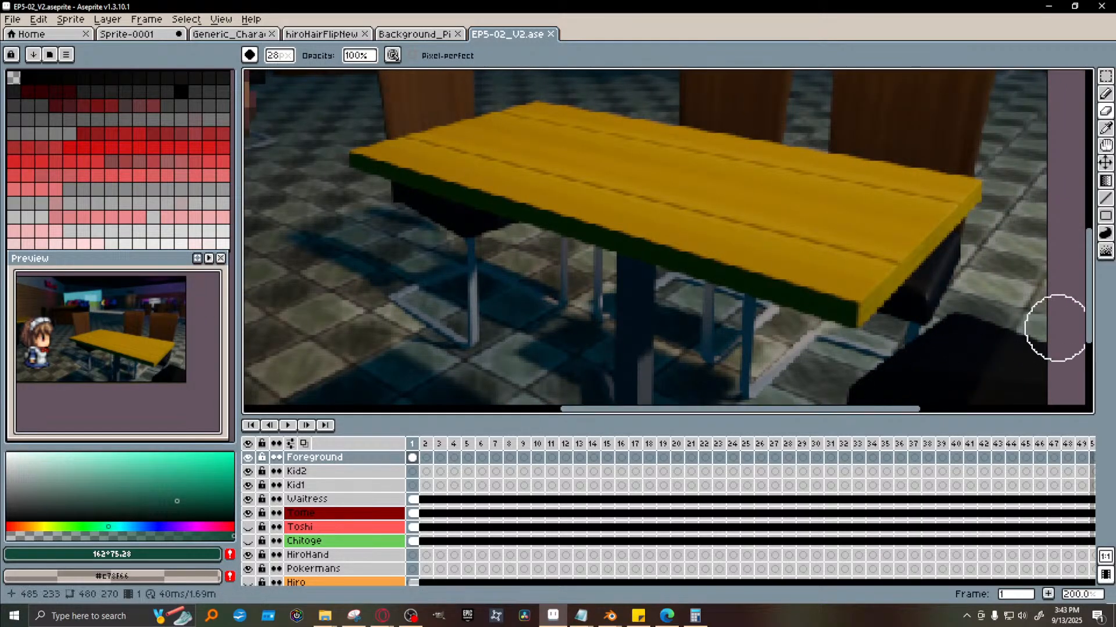
left_click_drag(1088, 314, 1097, 210)
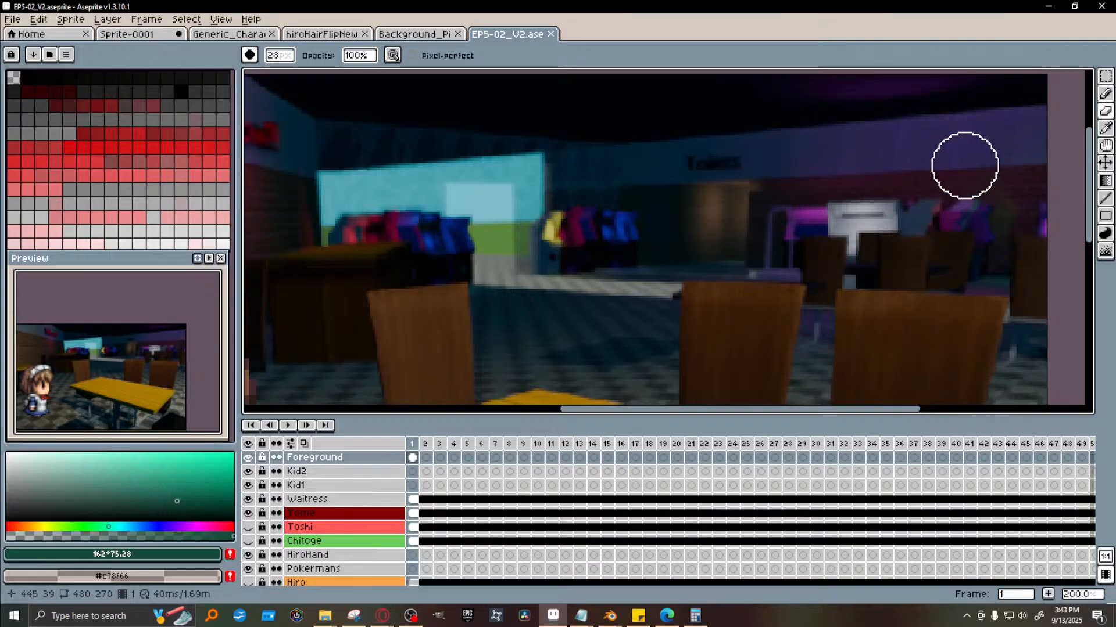
scroll(962, 166, "up", 1)
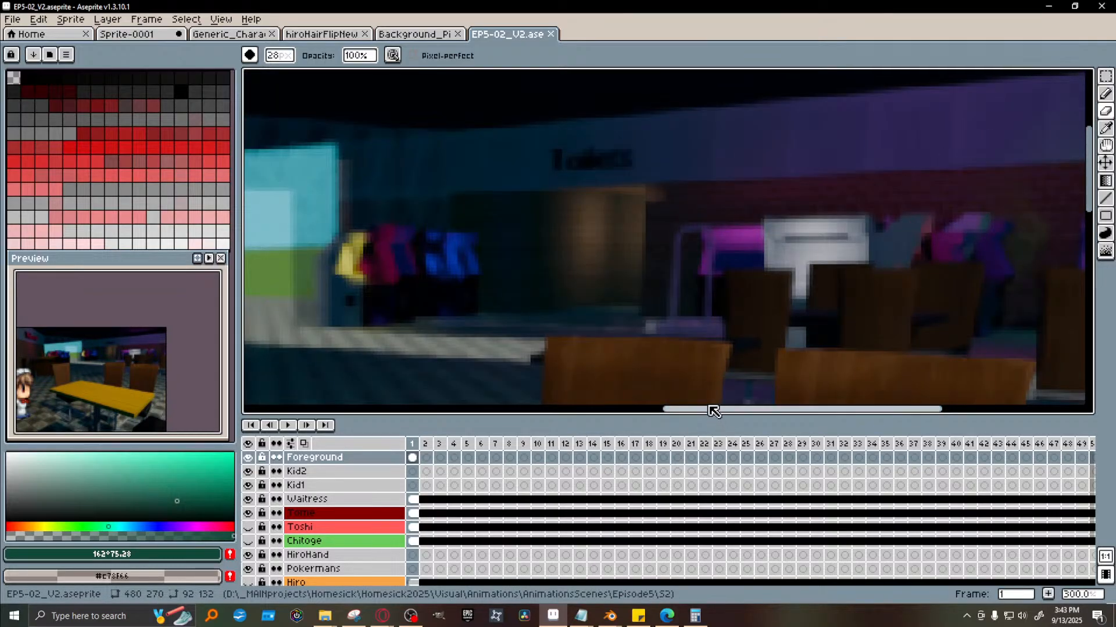
Activate the Pencil tool and check the arcade area, the tabletop and the waitress against the full composition
left_click(1106, 94)
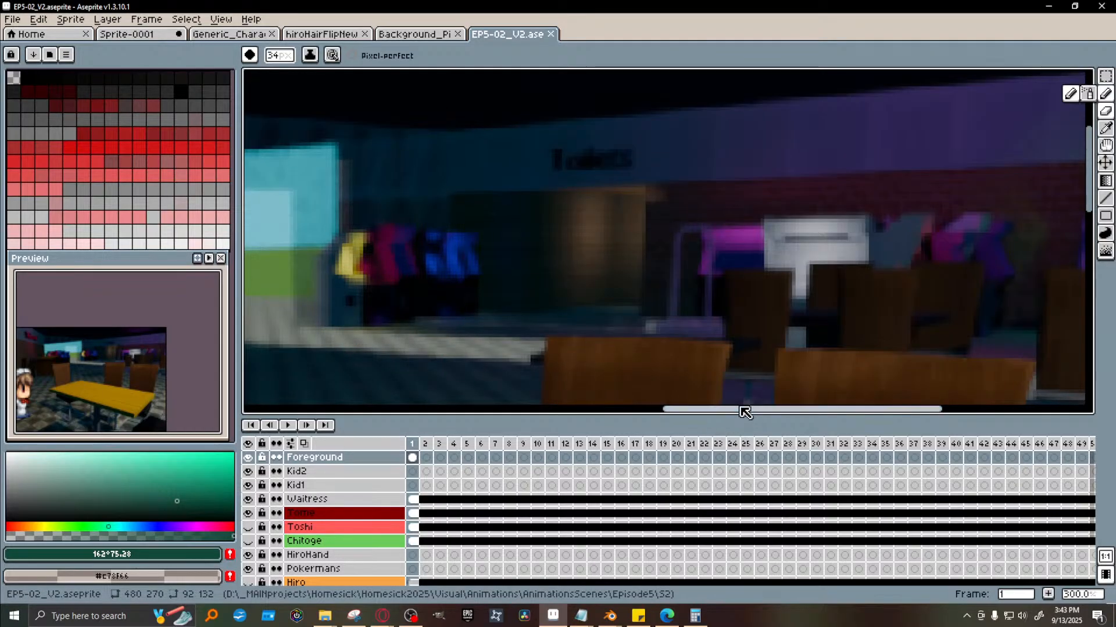
left_click_drag(751, 409, 819, 401)
scroll(690, 331, "down", 2)
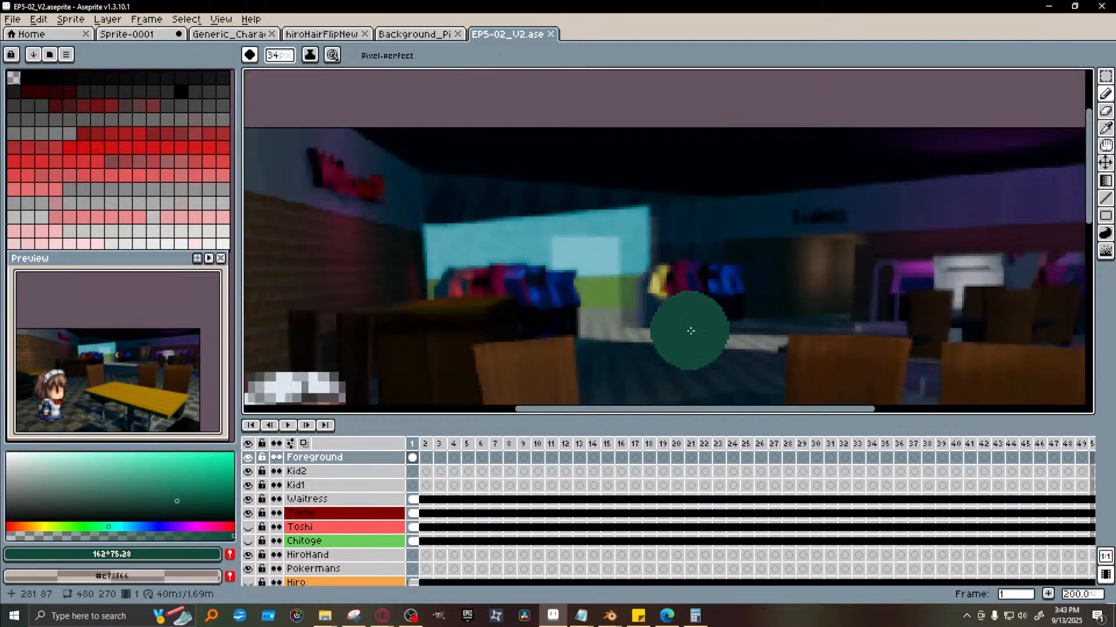
scroll(680, 358, "up", 2)
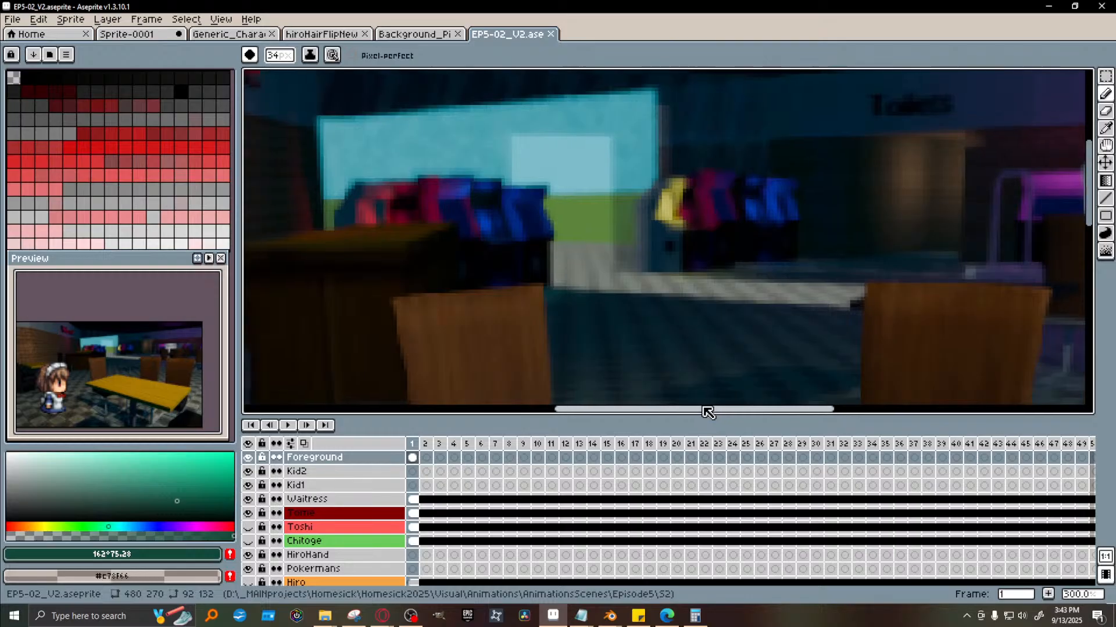
left_click_drag(713, 412, 673, 412)
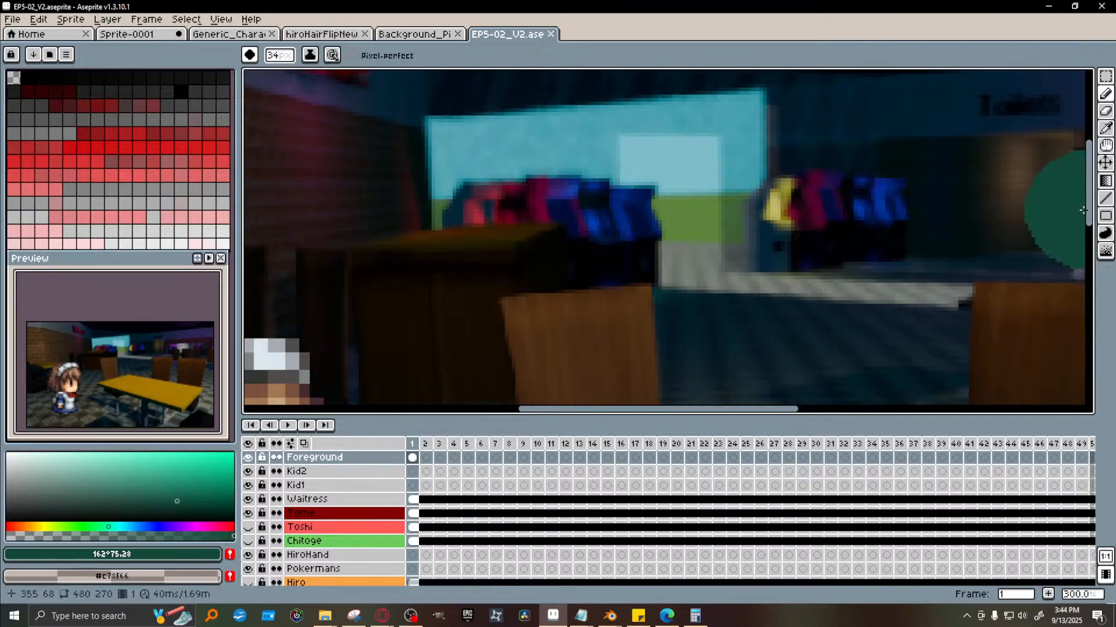
left_click_drag(1086, 211, 1086, 275)
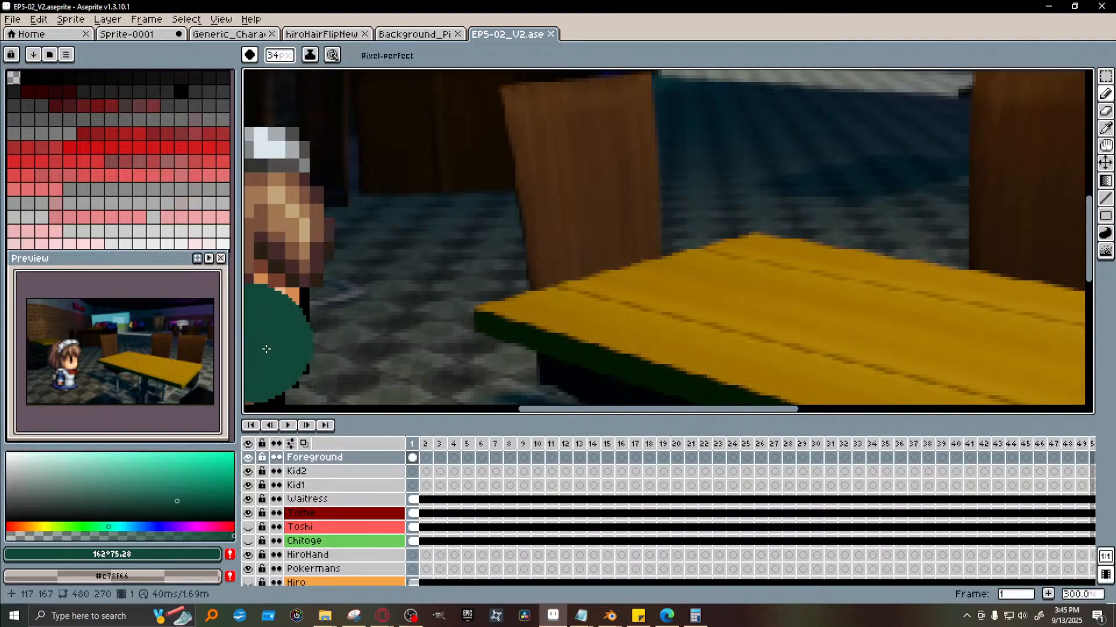
scroll(504, 309, "down", 1)
left_click_drag(608, 414, 553, 416)
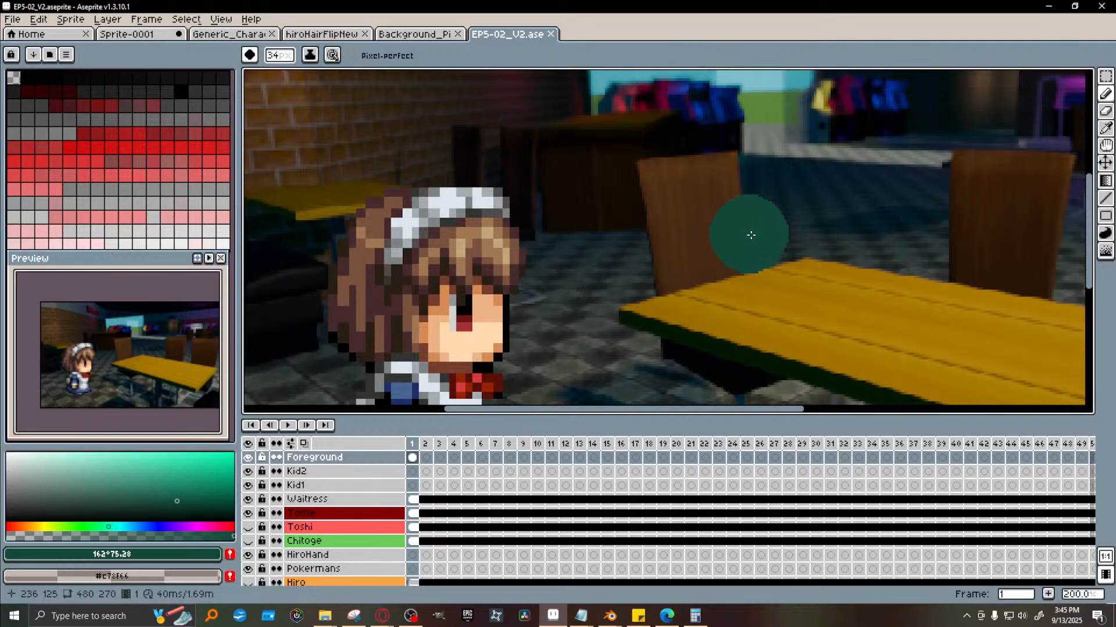
scroll(750, 263, "down", 2)
scroll(751, 265, "up", 1)
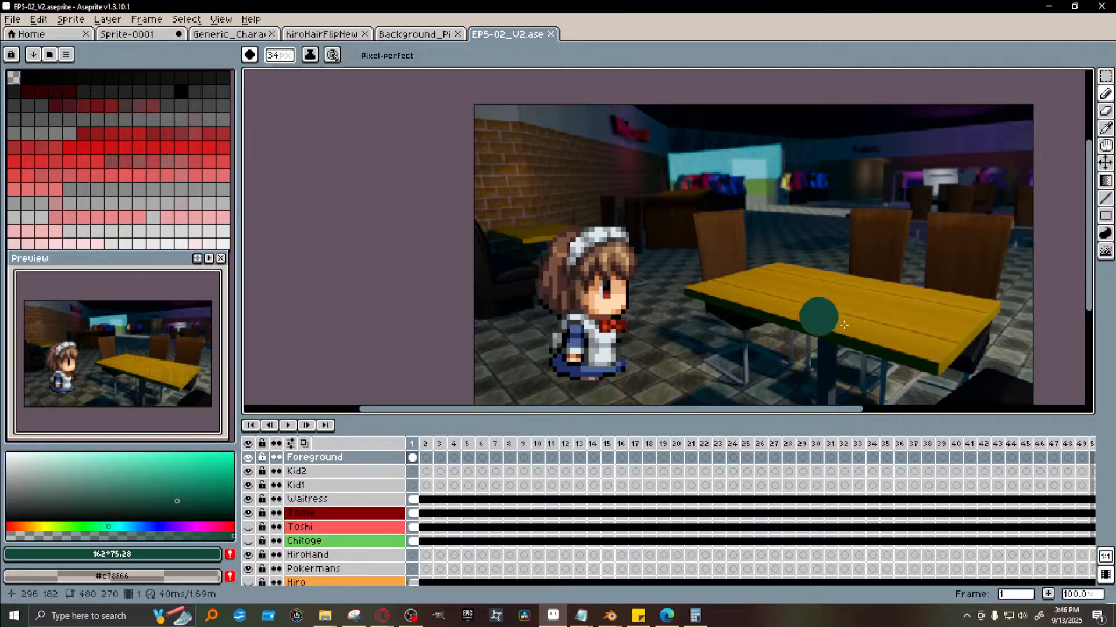
Make the Toshi, Chitoge and Hiro layers visible again
left_click(248, 527)
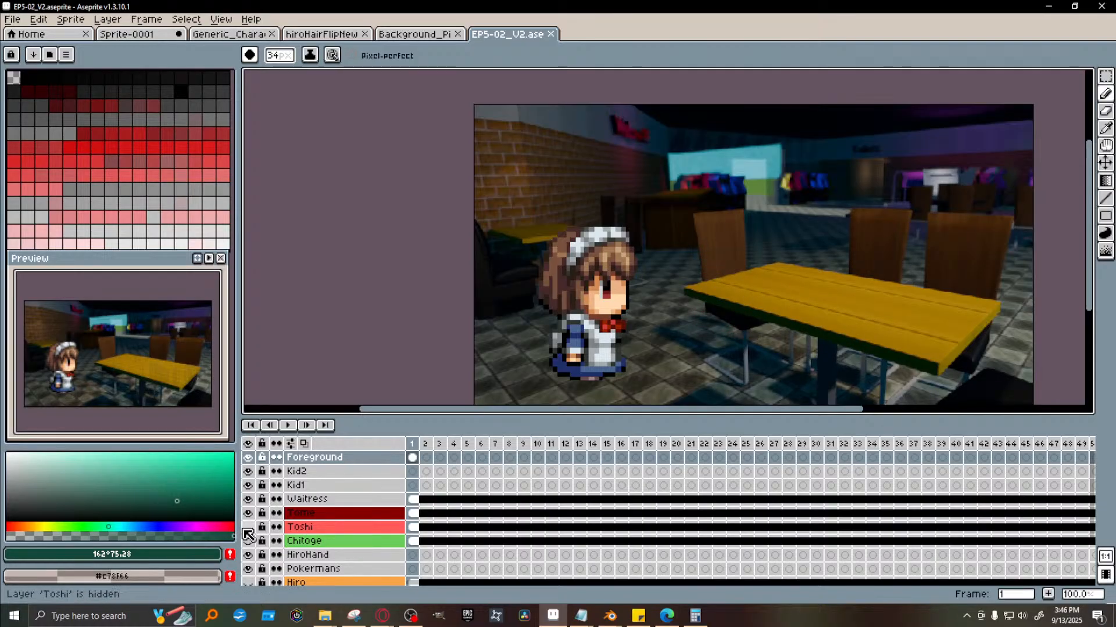
left_click(248, 541)
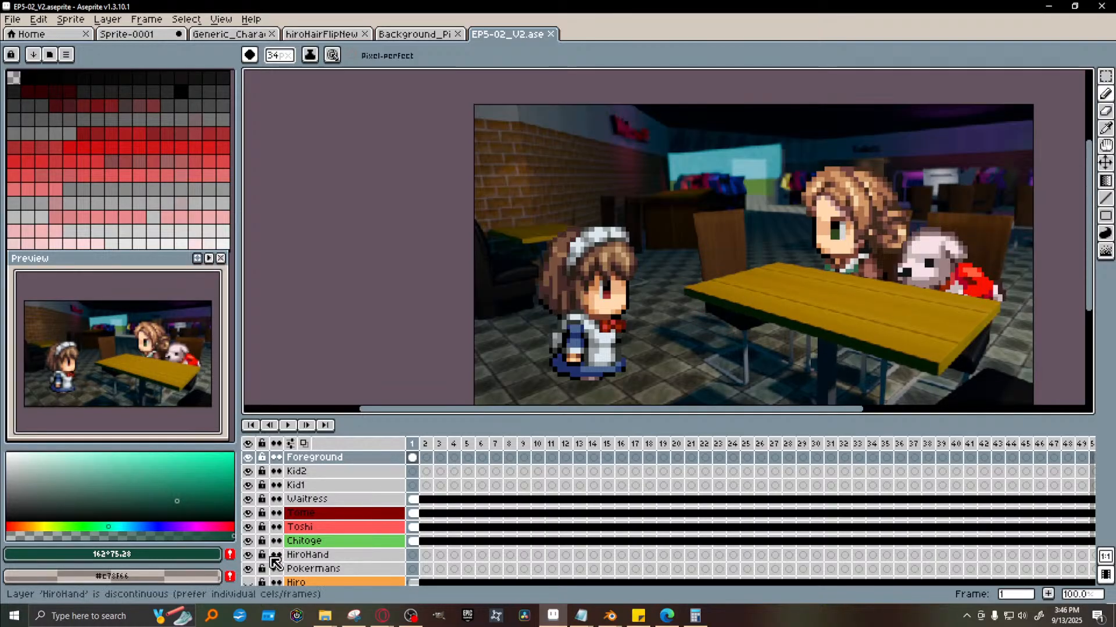
scroll(259, 563, "down", 1)
left_click(248, 569)
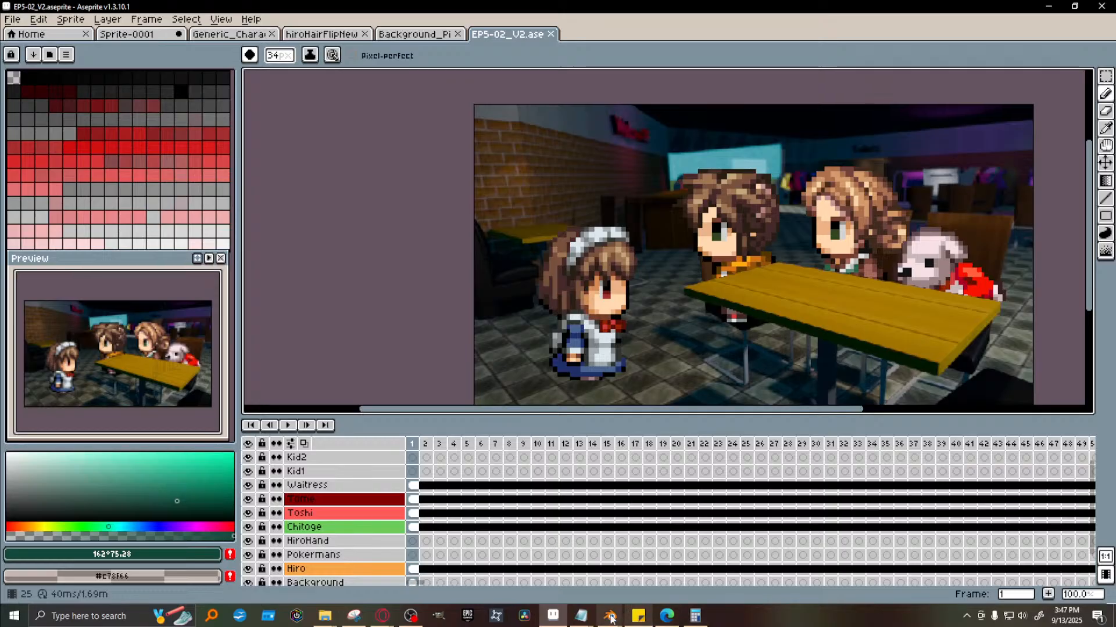
Switch to the HomesickBackground-PizzaRestaurant_V2 scene in Blender, comparing it with the Aseprite composition before returning to the 3D scene
mouse_move(609, 615)
left_click(653, 576)
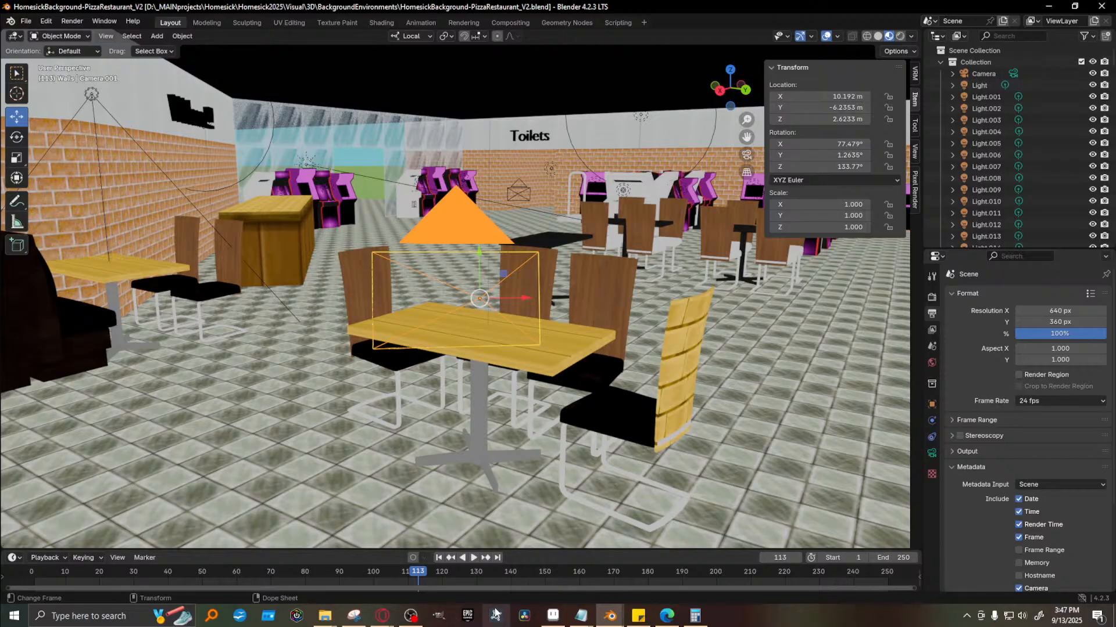
left_click(554, 616)
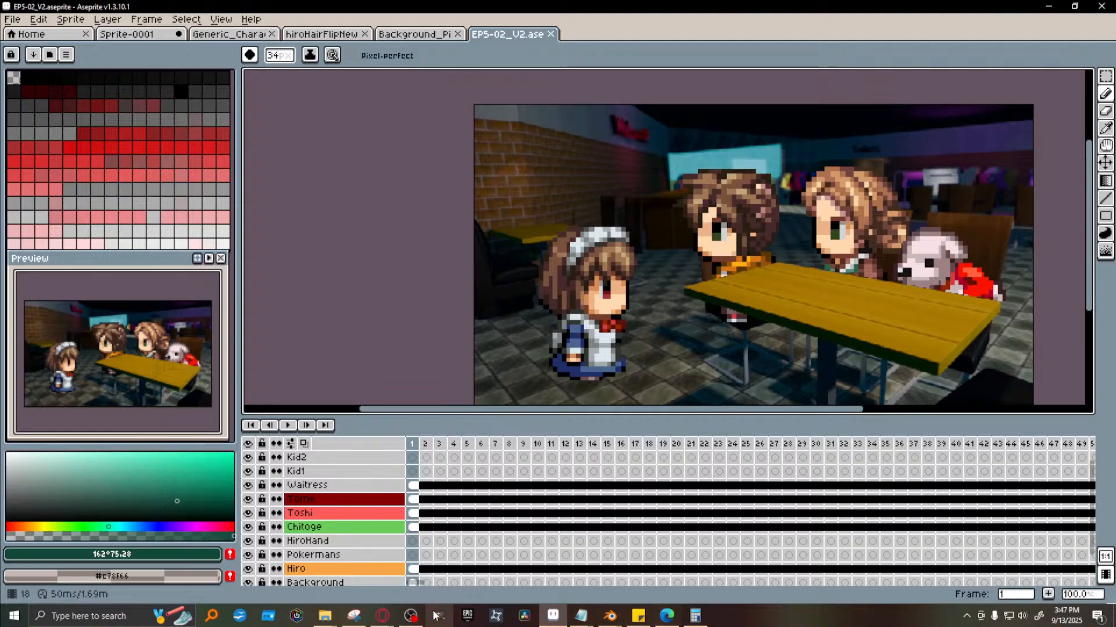
mouse_move(610, 615)
left_click(633, 570)
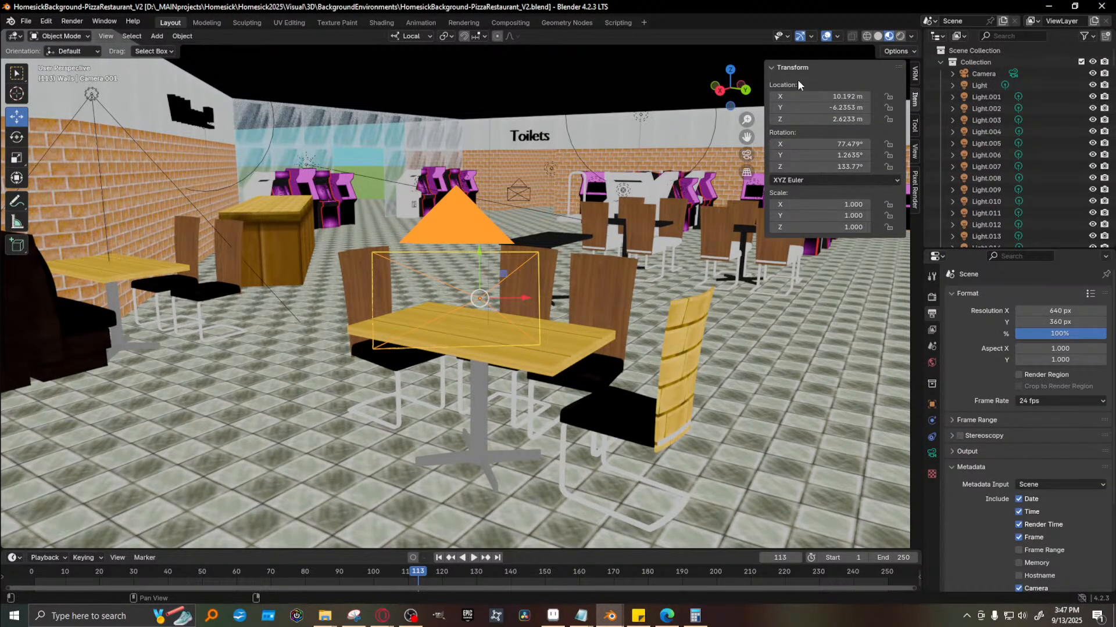
Collapse the transform values, select the front table's top and display its material settings
left_click(778, 68)
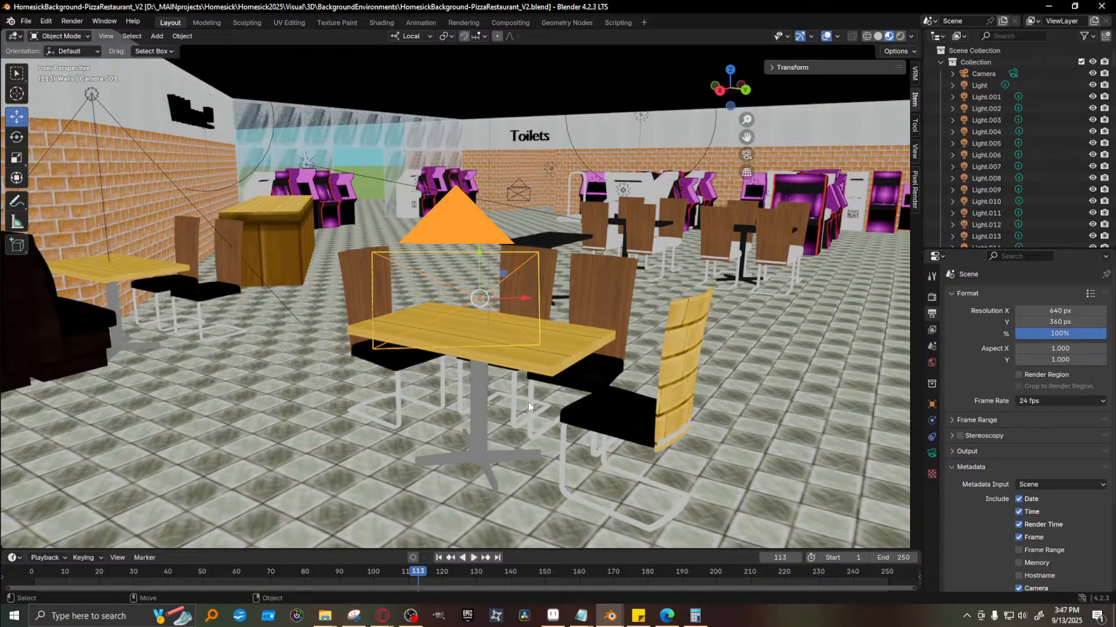
left_click(545, 357)
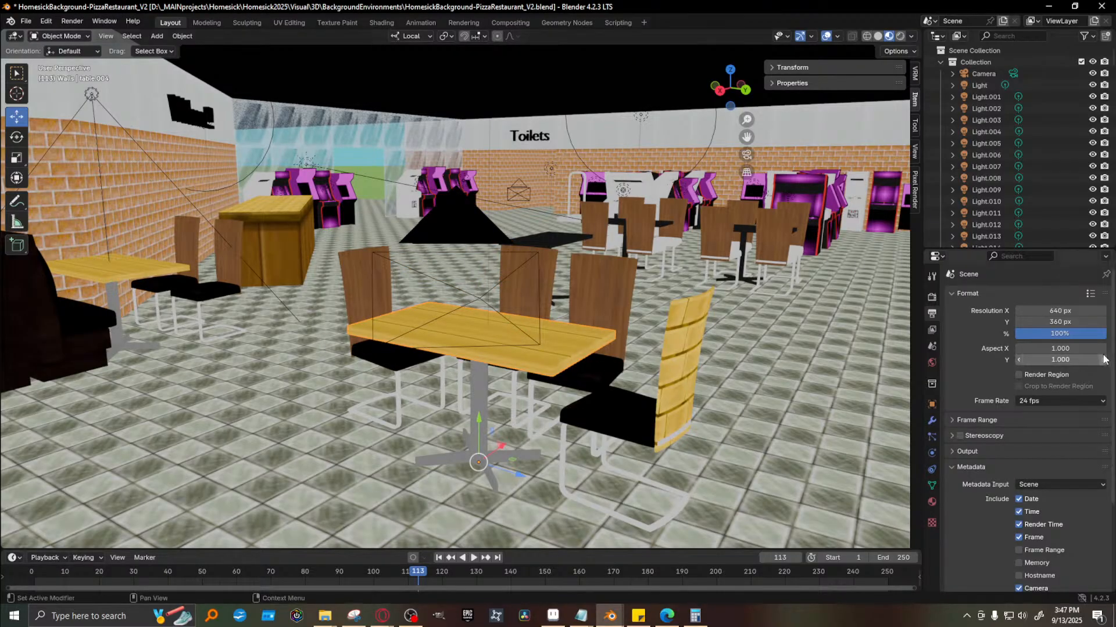
left_click(931, 501)
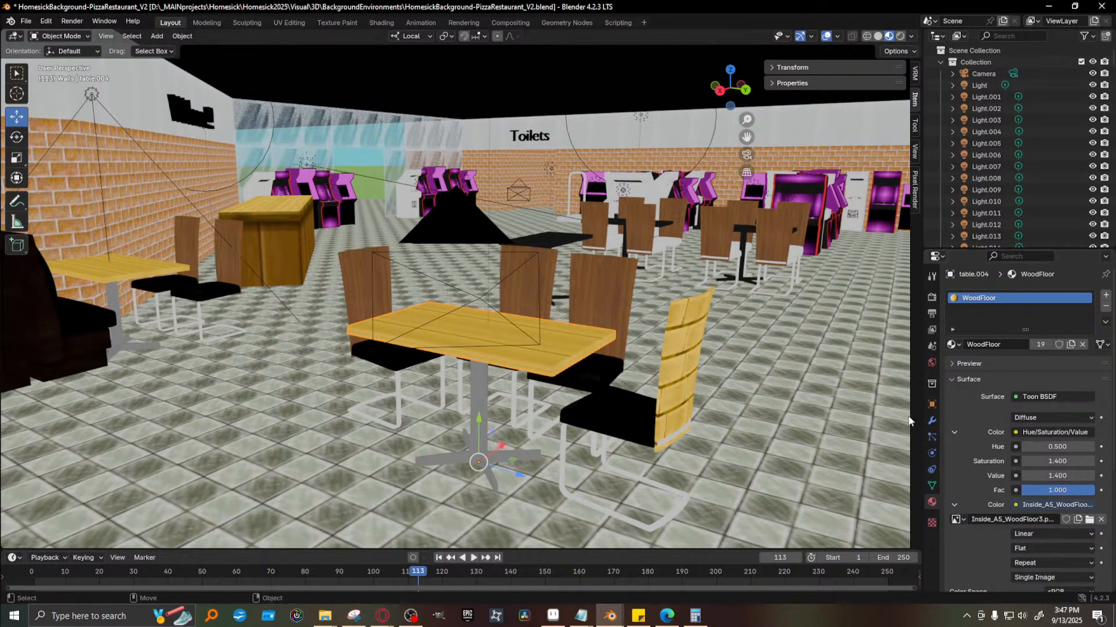
Browse the available materials for the front tabletop without replacing WoodFloor, and view the table area
left_click(1061, 397)
left_click(956, 346)
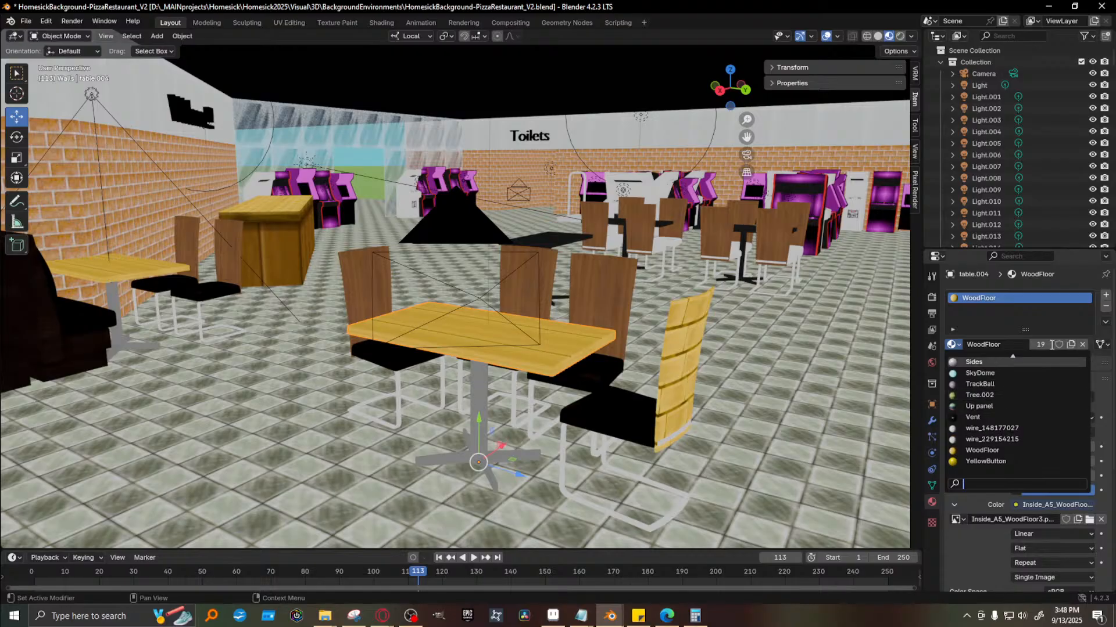
scroll(1046, 396, "up", 10)
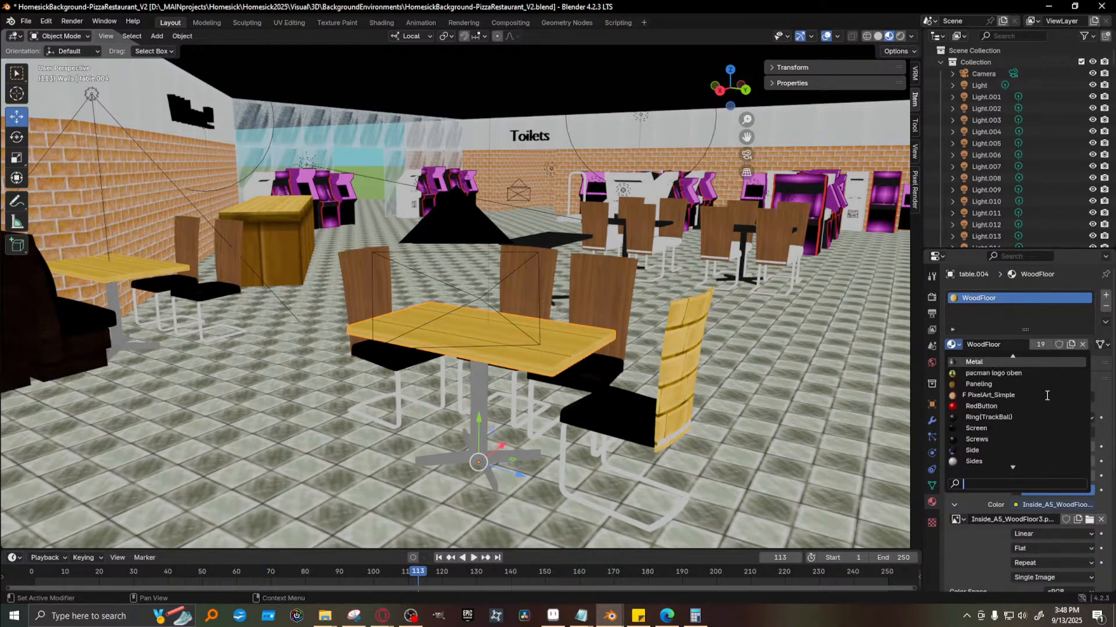
scroll(1046, 395, "up", 6)
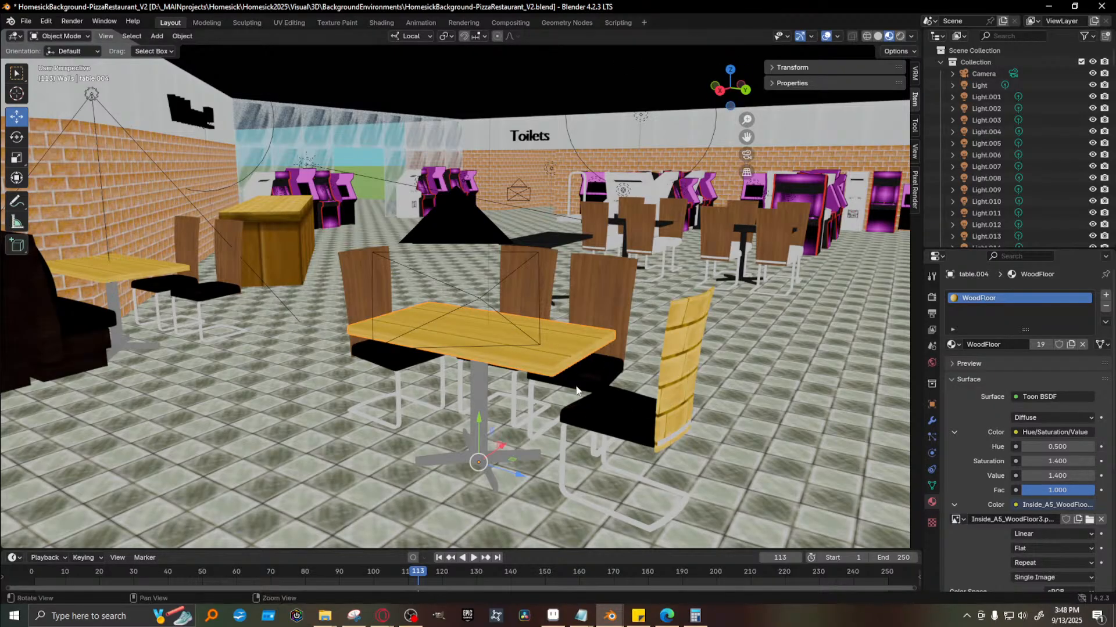
middle_click_drag(665, 401, 584, 392, "shift")
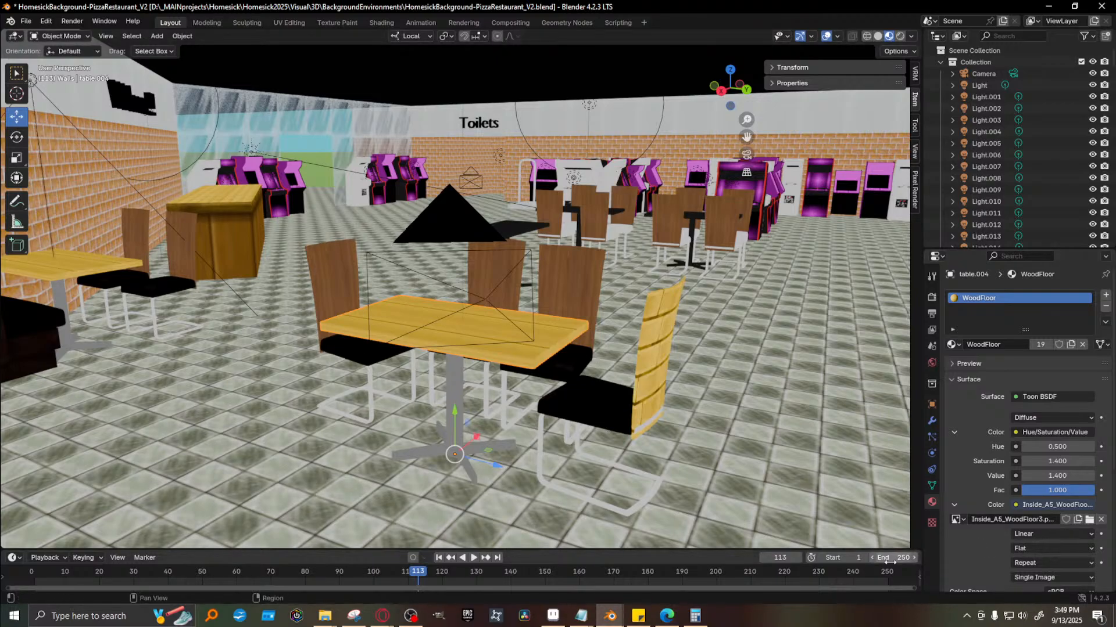
left_click(967, 618)
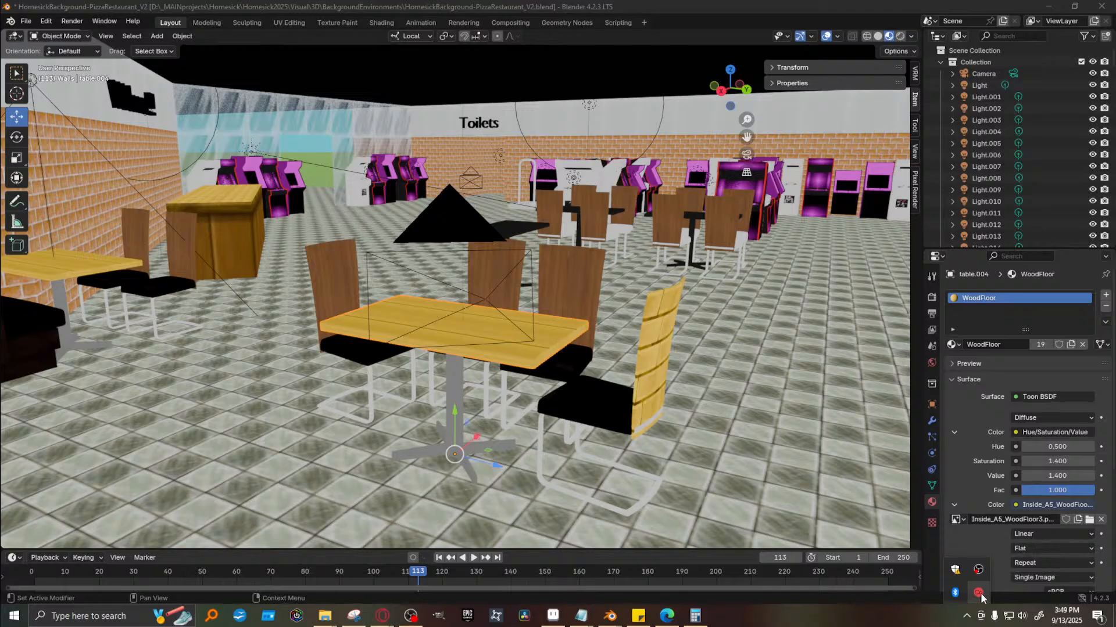
left_click(978, 593)
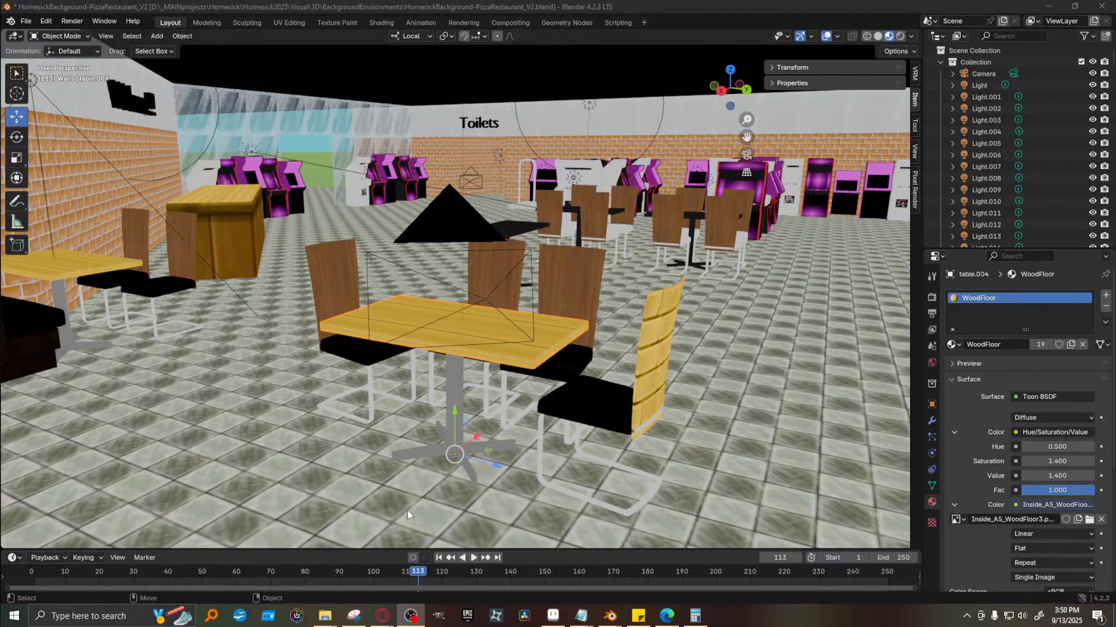
Look through the scene's material list for a possible replacement for WoodFloor on the front tabletop
left_click(952, 345)
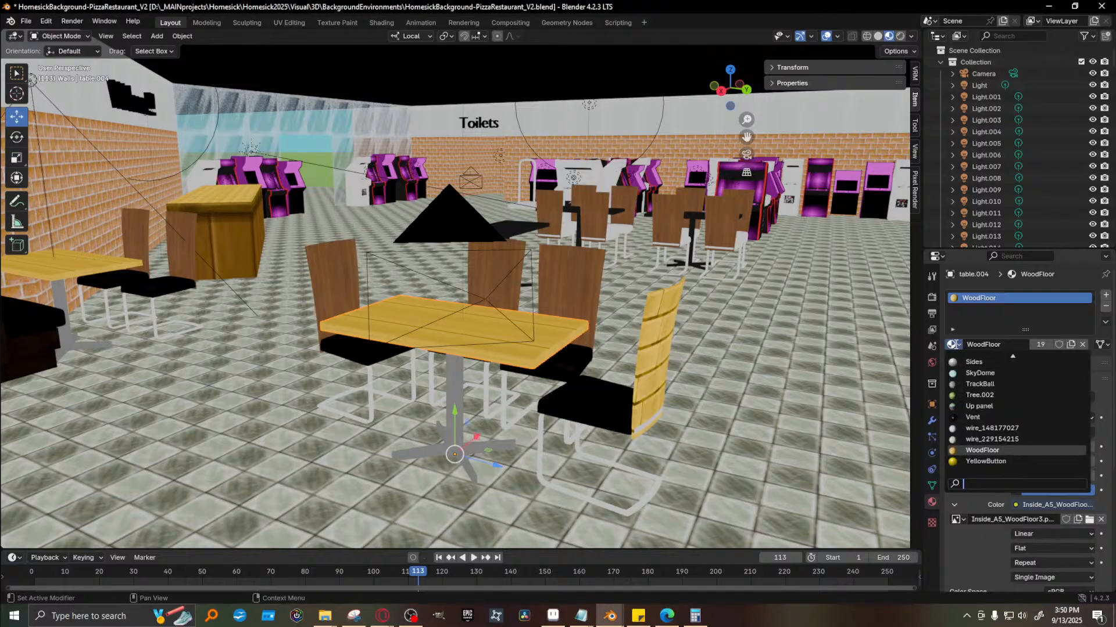
scroll(990, 417, "up", 10)
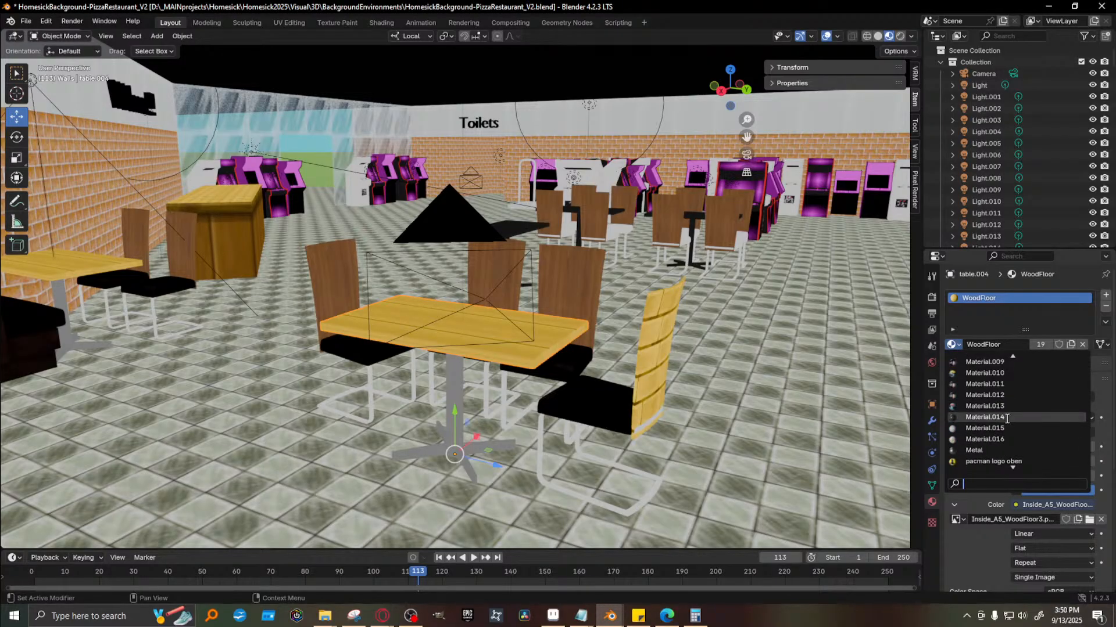
scroll(1001, 414, "down", 4)
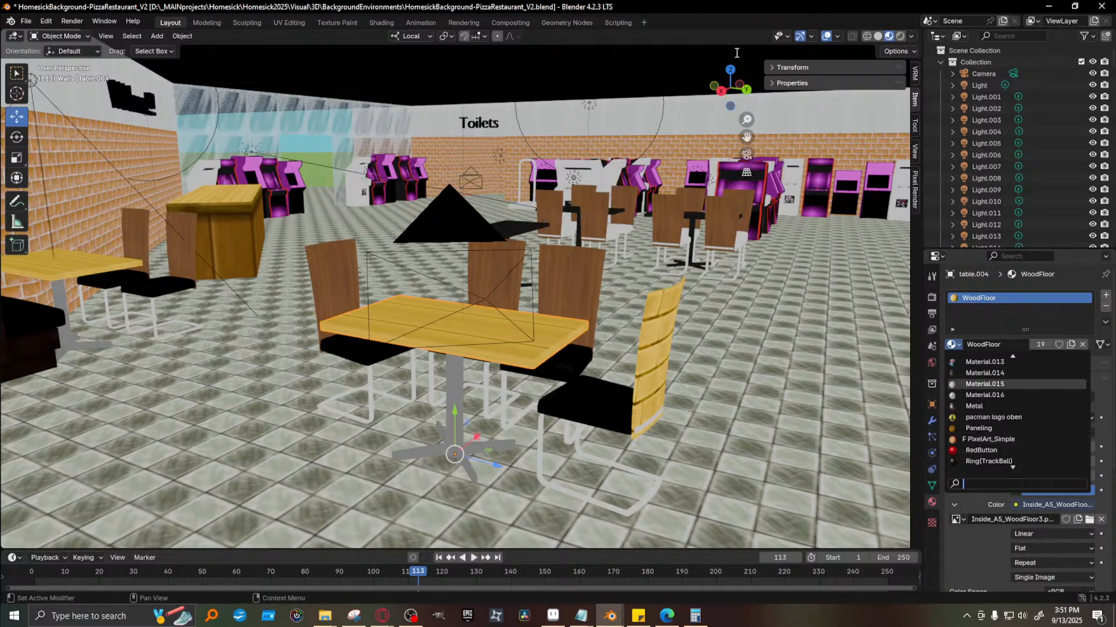
Apply the Pixel Render settings for pixel art and create the add-on's default pixel art material with the front tabletop selected
left_click(916, 189)
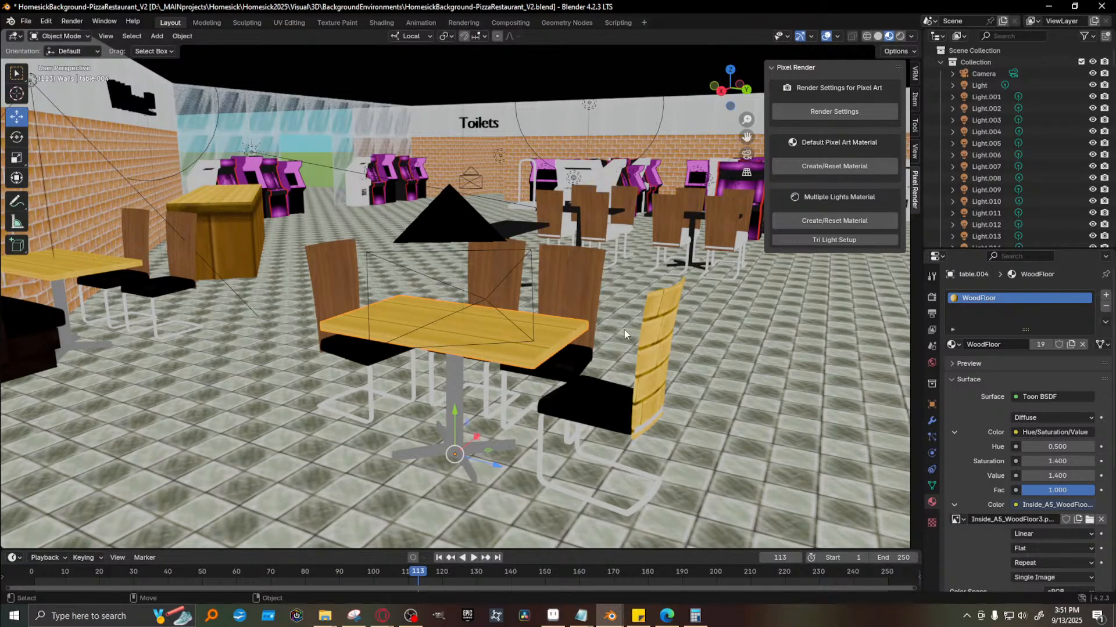
middle_click_drag(624, 329, 619, 365)
scroll(619, 365, "down", 3)
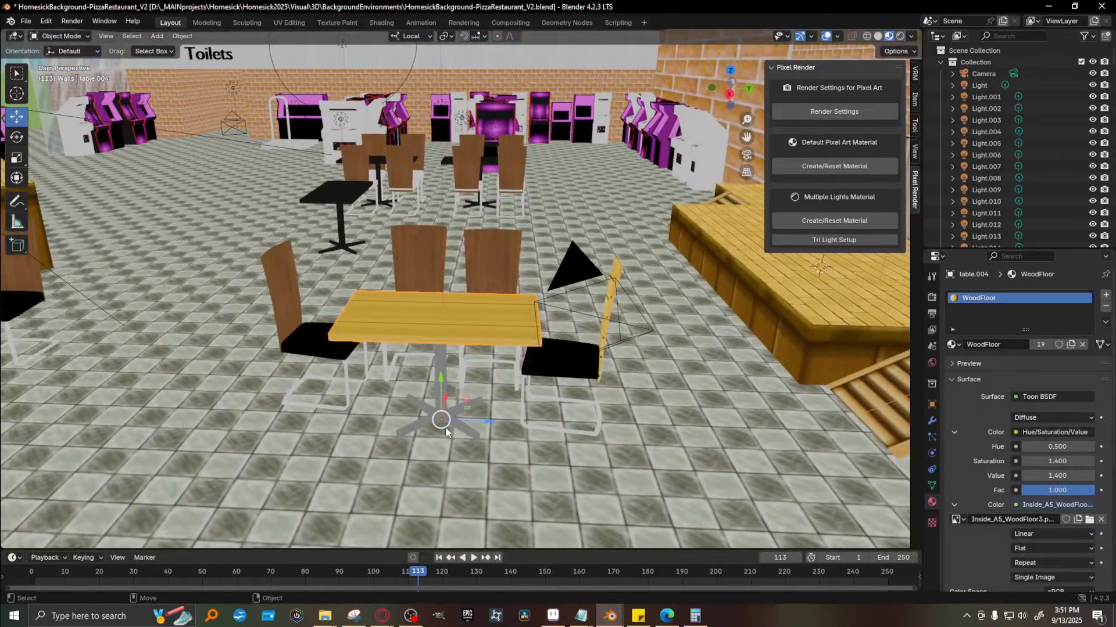
middle_click_drag(484, 353, 283, 353)
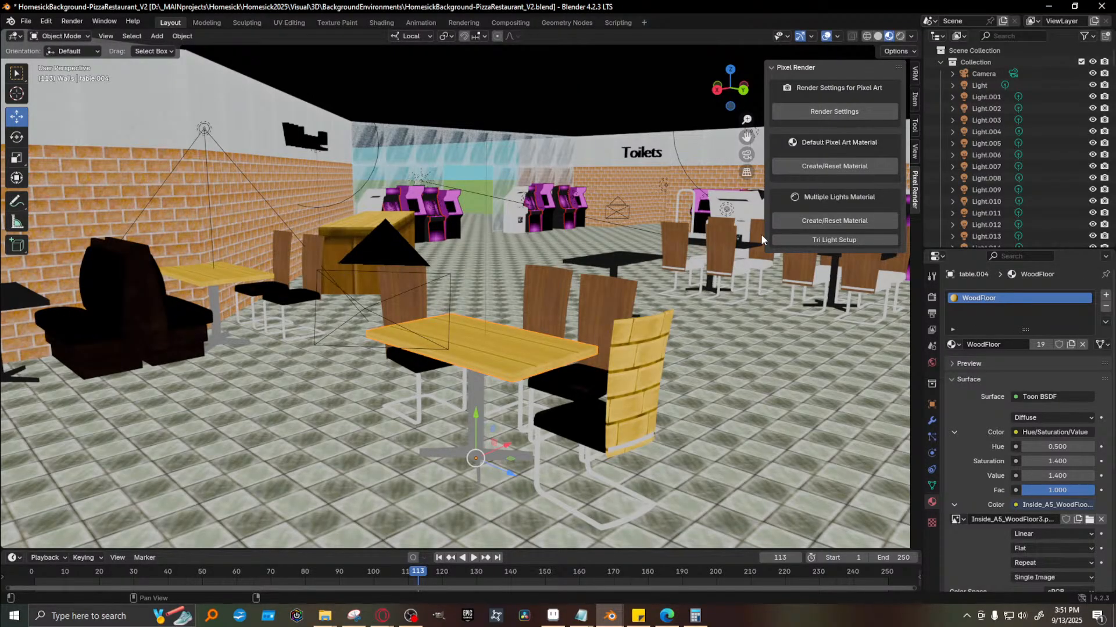
left_click(857, 113)
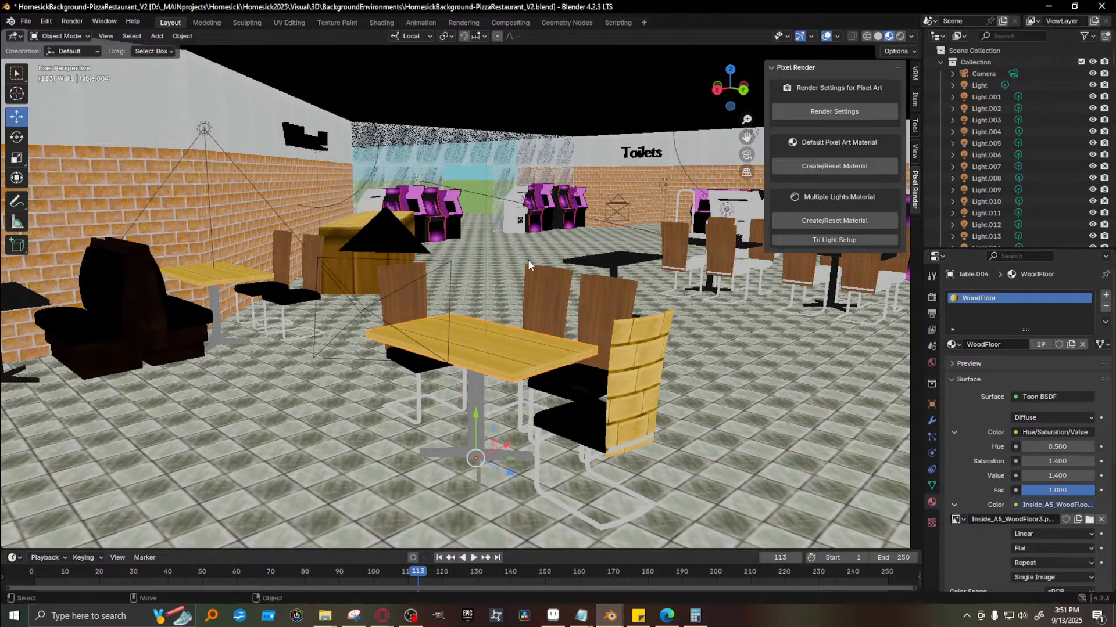
middle_click_drag(529, 265, 539, 280)
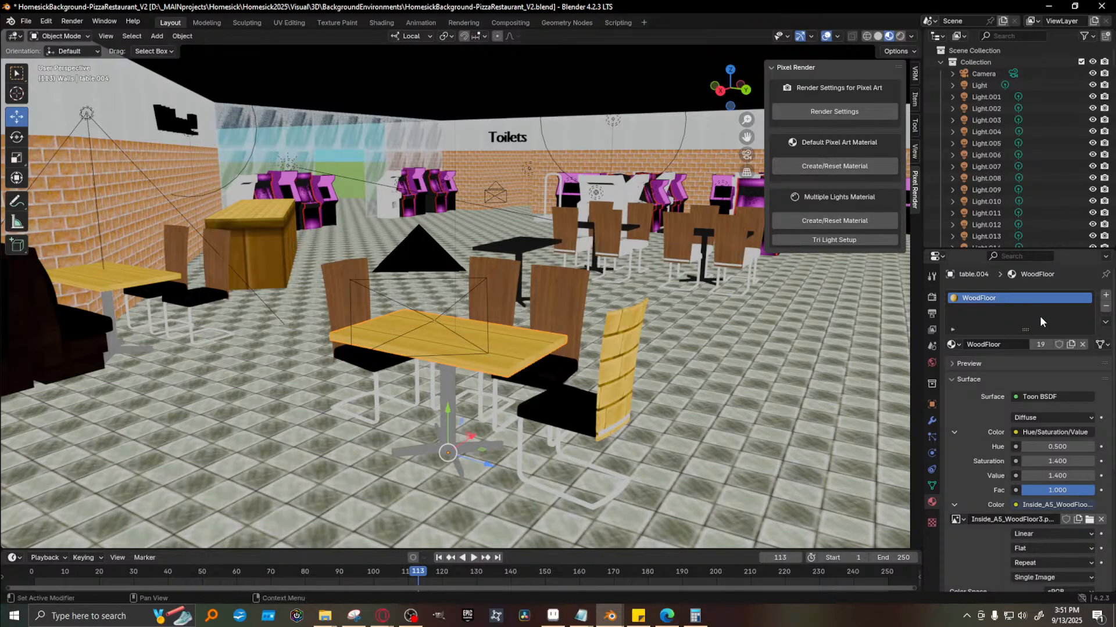
left_click(831, 168)
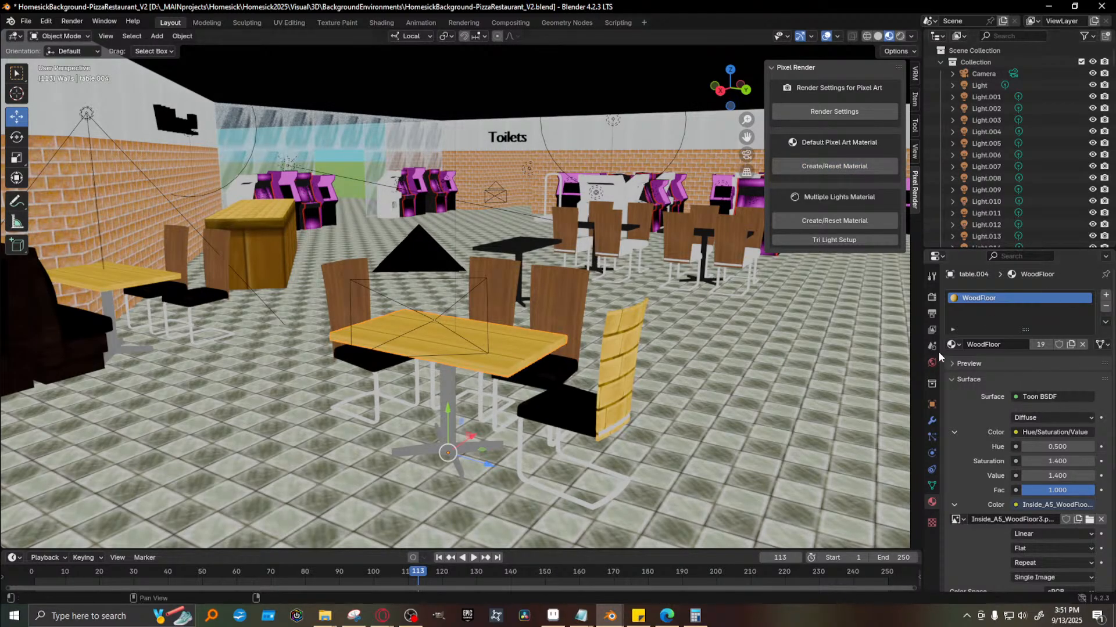
Examine the front tabletop's full material list for the pixel art material, keeping WoodFloor assigned
left_click(953, 344)
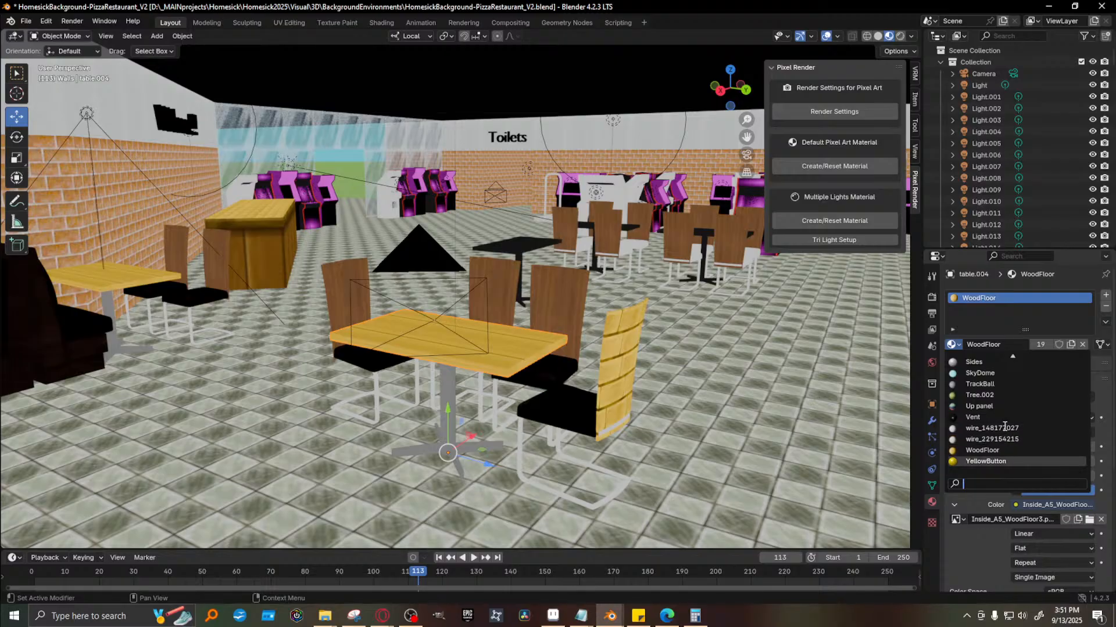
scroll(1004, 427, "up", 10)
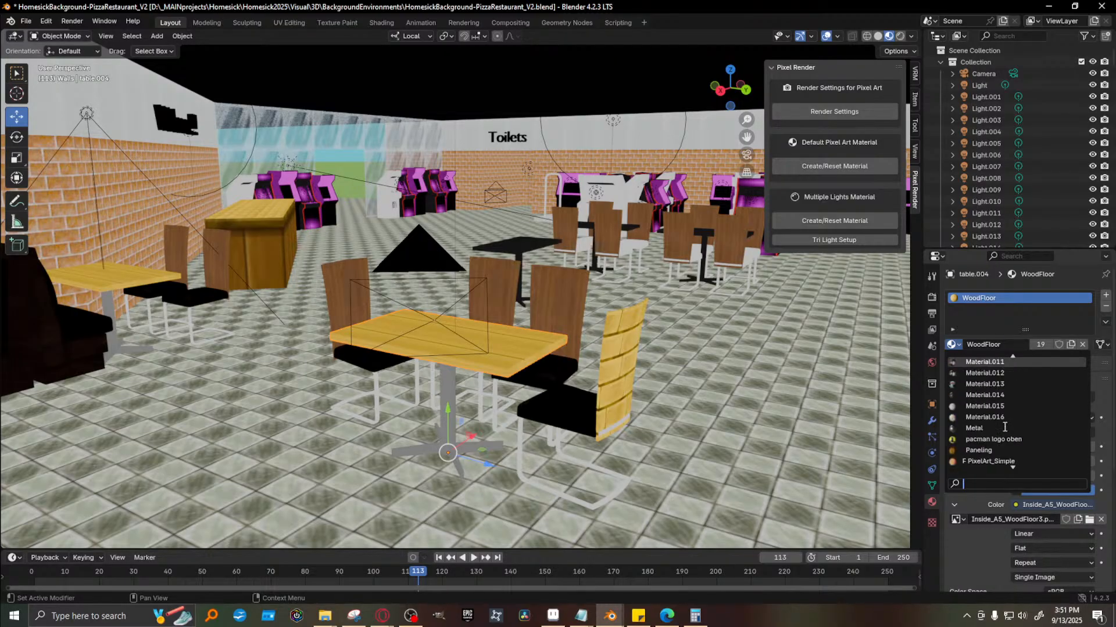
scroll(1004, 427, "up", 10)
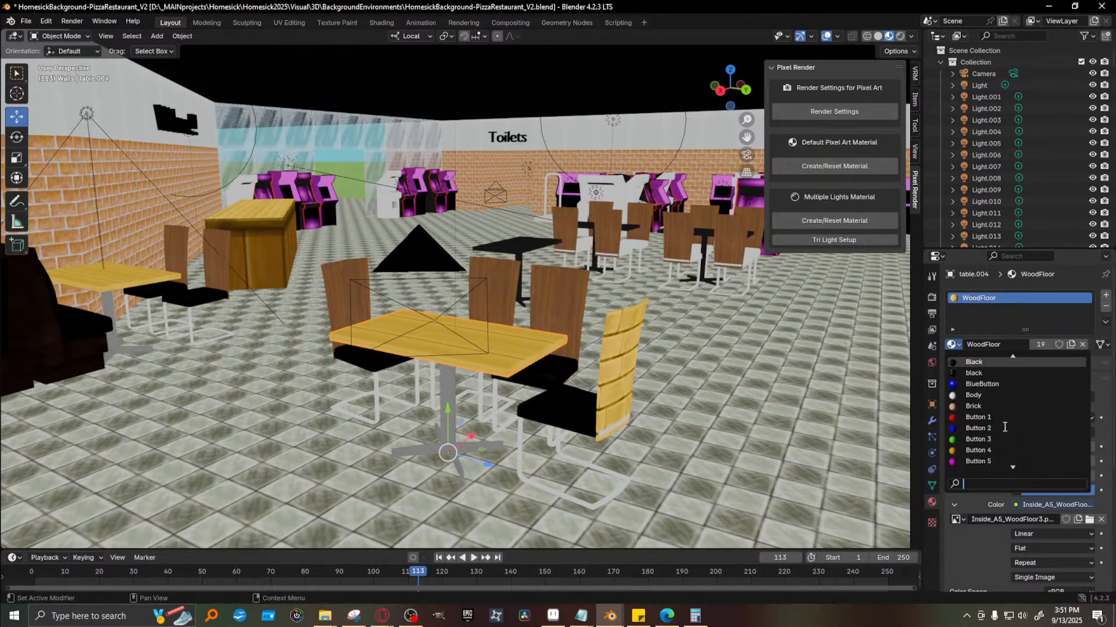
scroll(1004, 427, "down", 1)
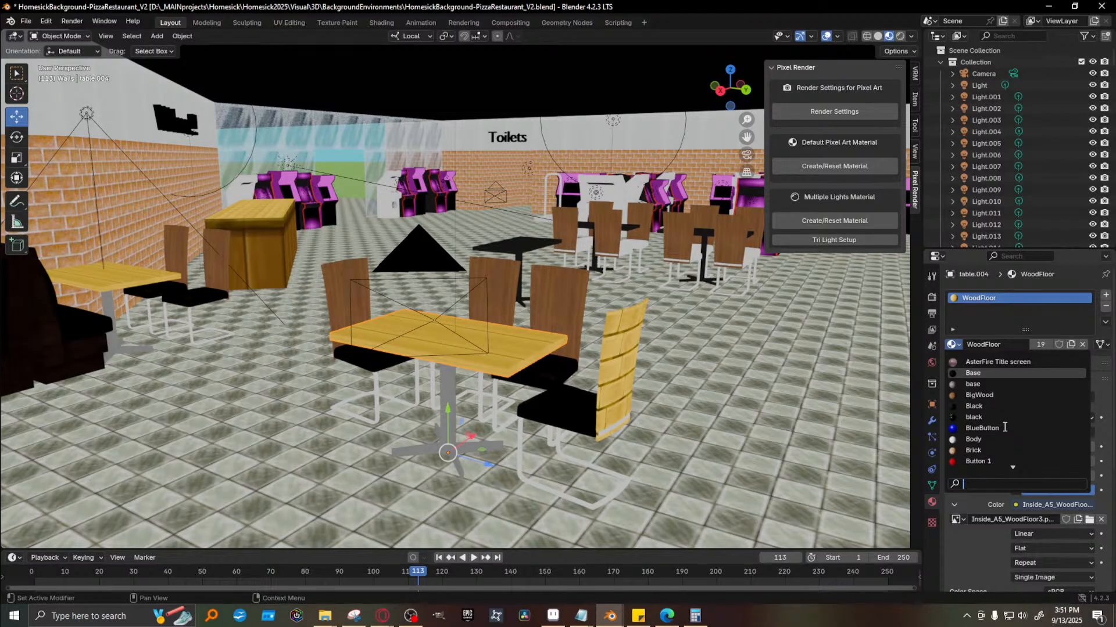
scroll(1004, 427, "down", 20)
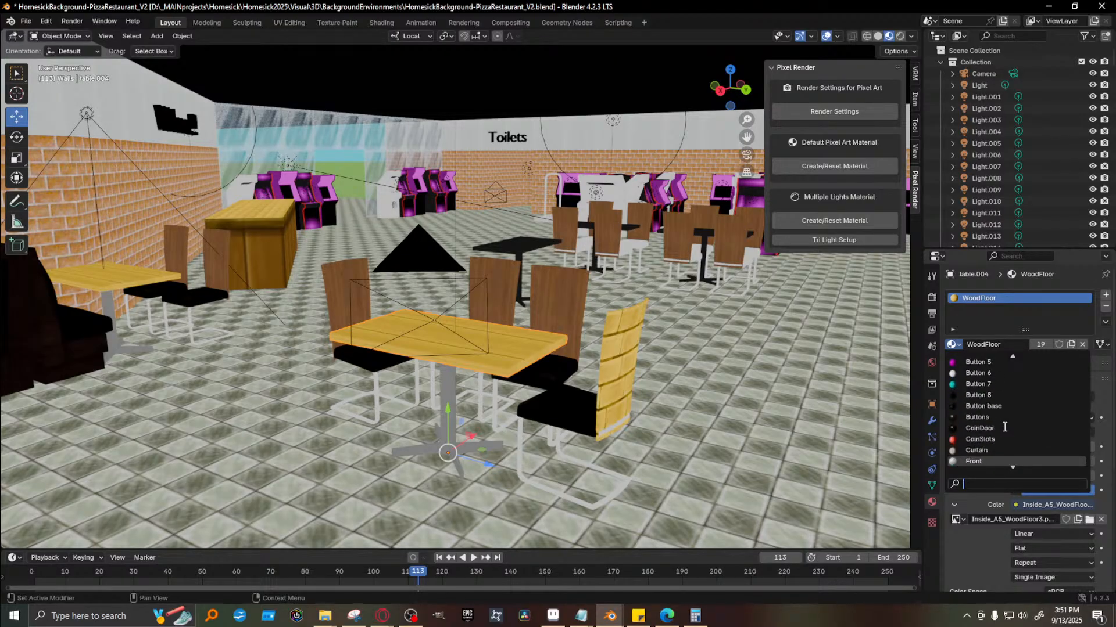
scroll(1004, 427, "down", 18)
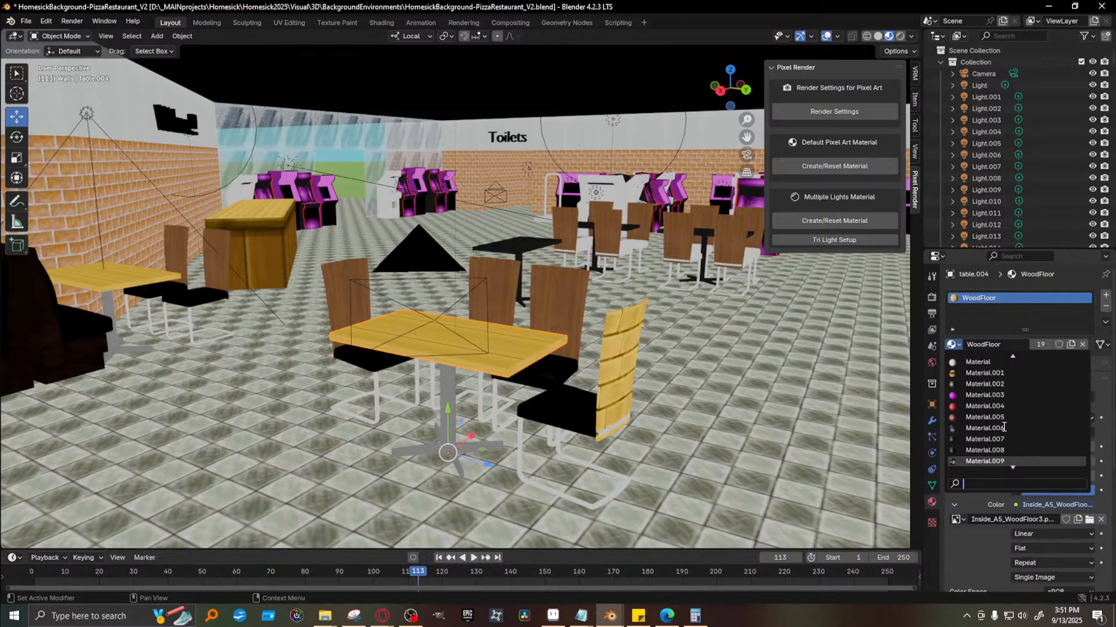
scroll(1001, 427, "down", 10)
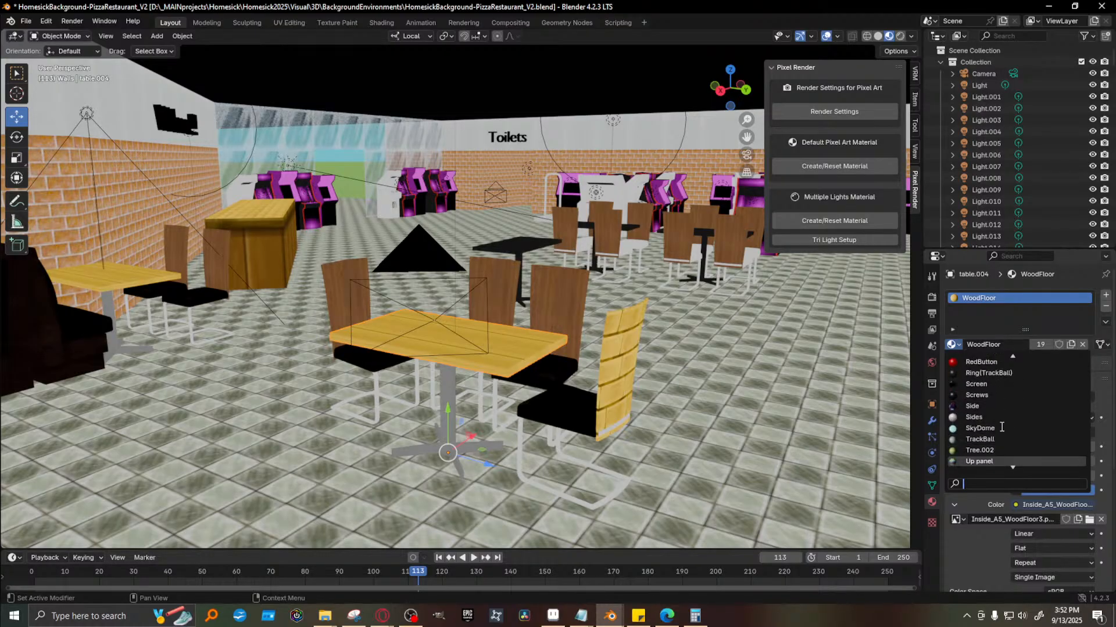
scroll(1001, 427, "up", 9)
scroll(1001, 427, "down", 16)
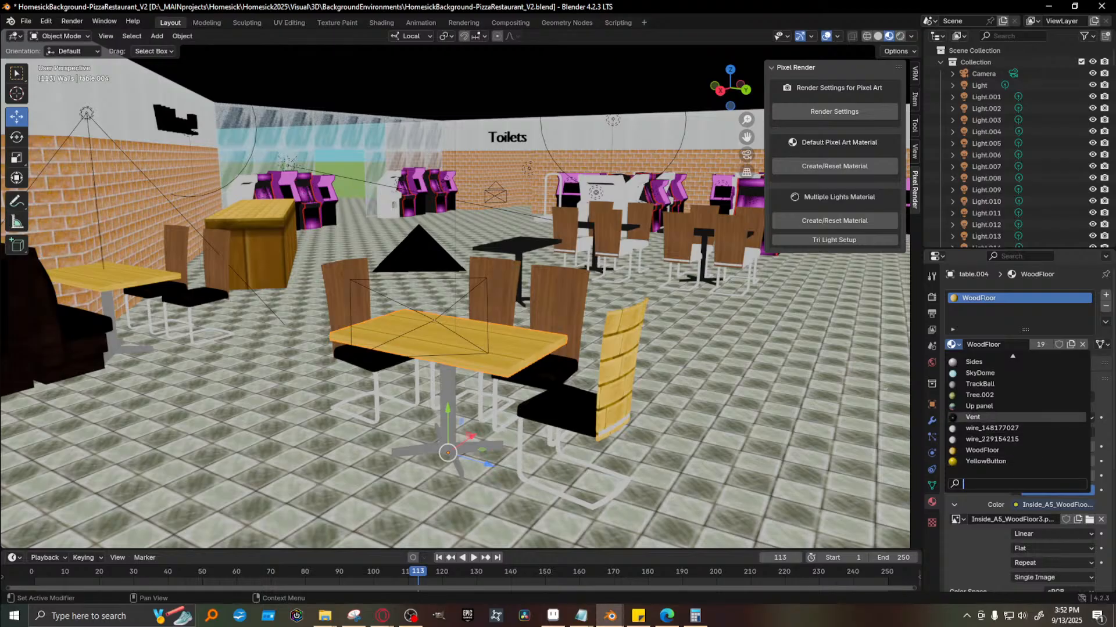
left_click(981, 319)
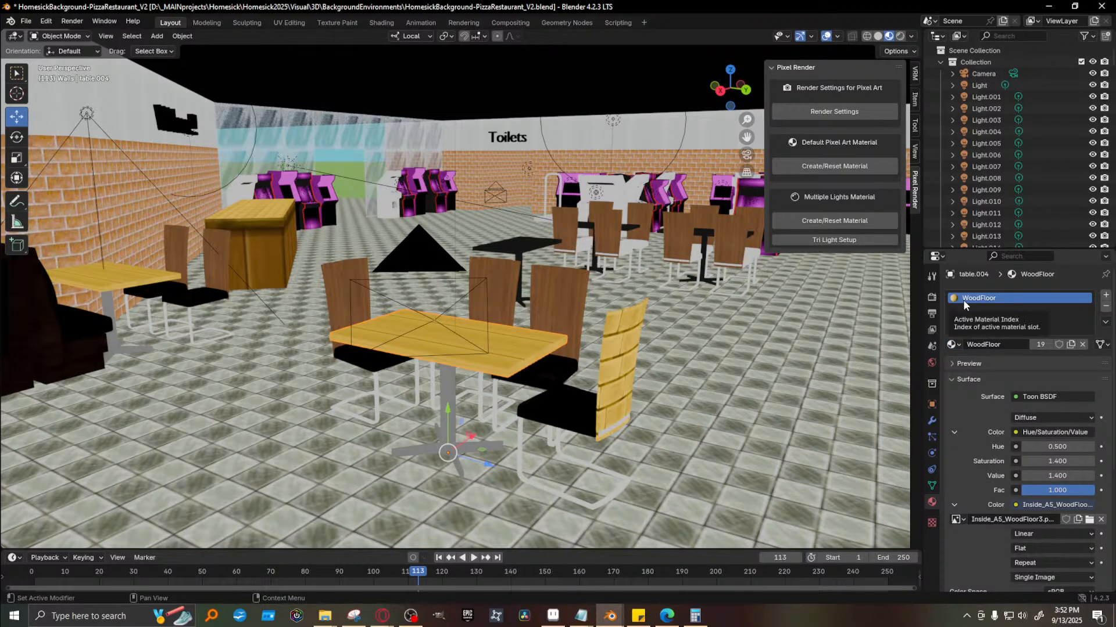
left_click(951, 344)
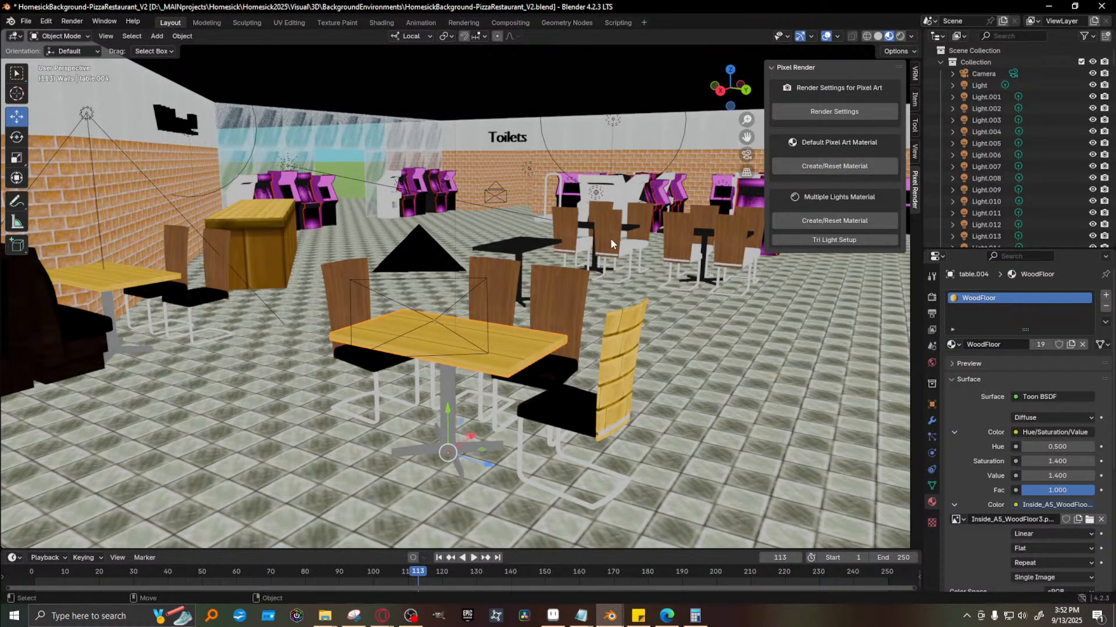
Add an empty material slot to the front tabletop and remove the material slot from the table's base
left_click(1105, 295)
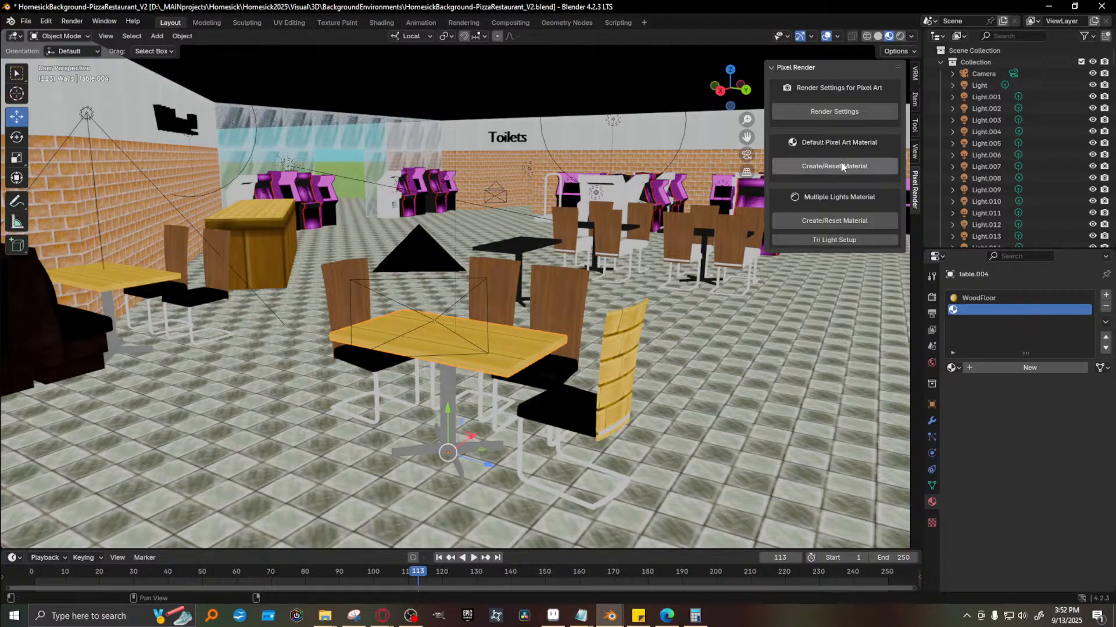
left_click(958, 368)
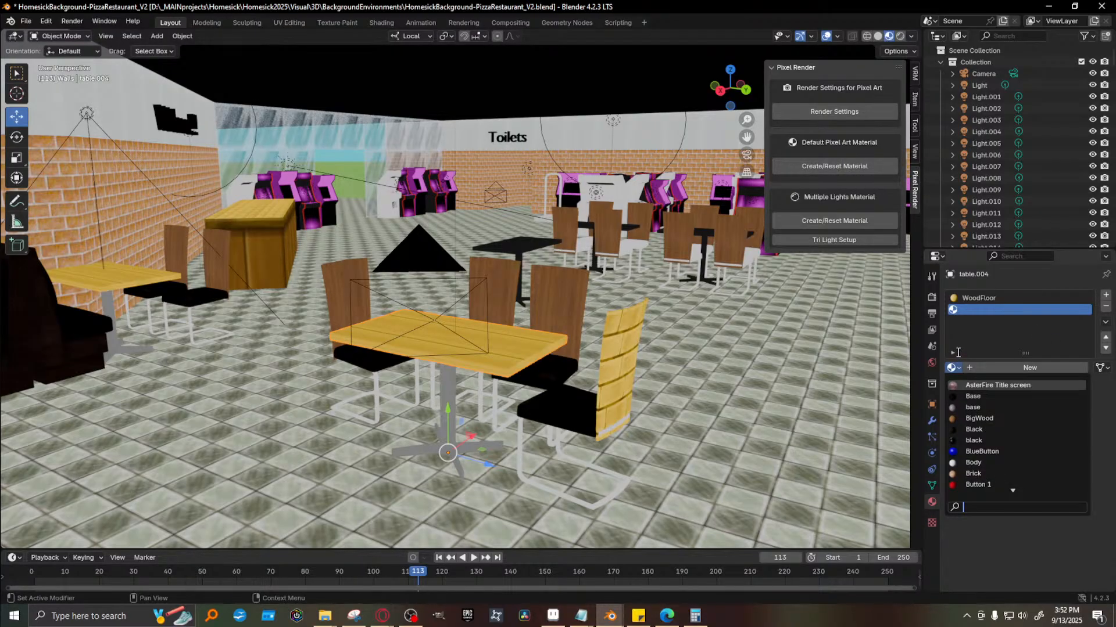
left_click(444, 389)
left_click(1105, 307)
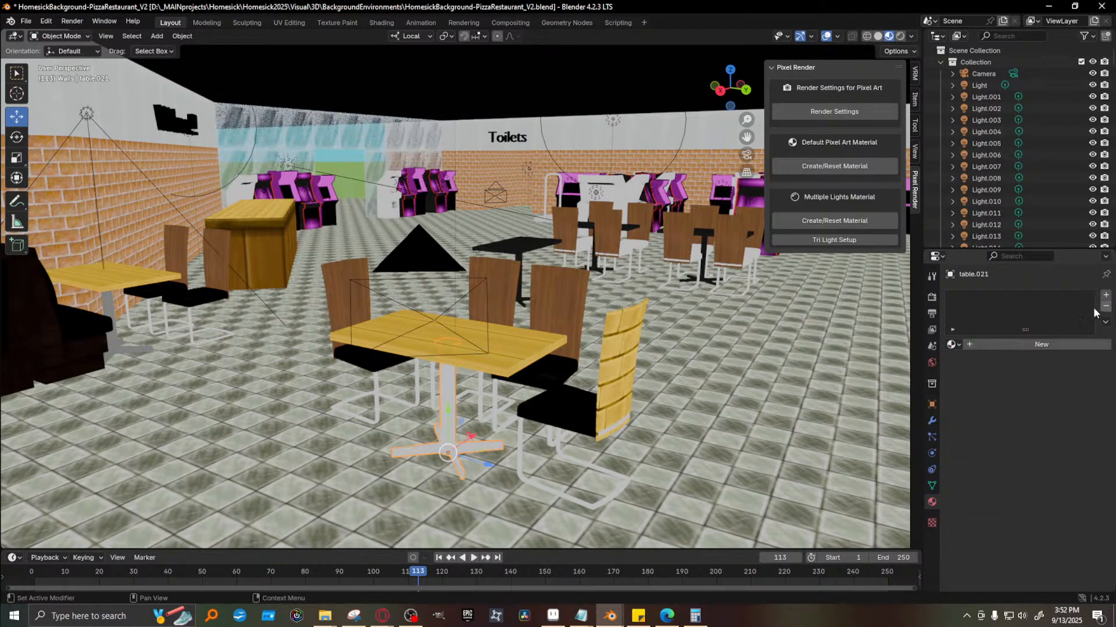
Try creating the default pixel art material over a new material on the table's base, and remove that material slot
left_click(1106, 295)
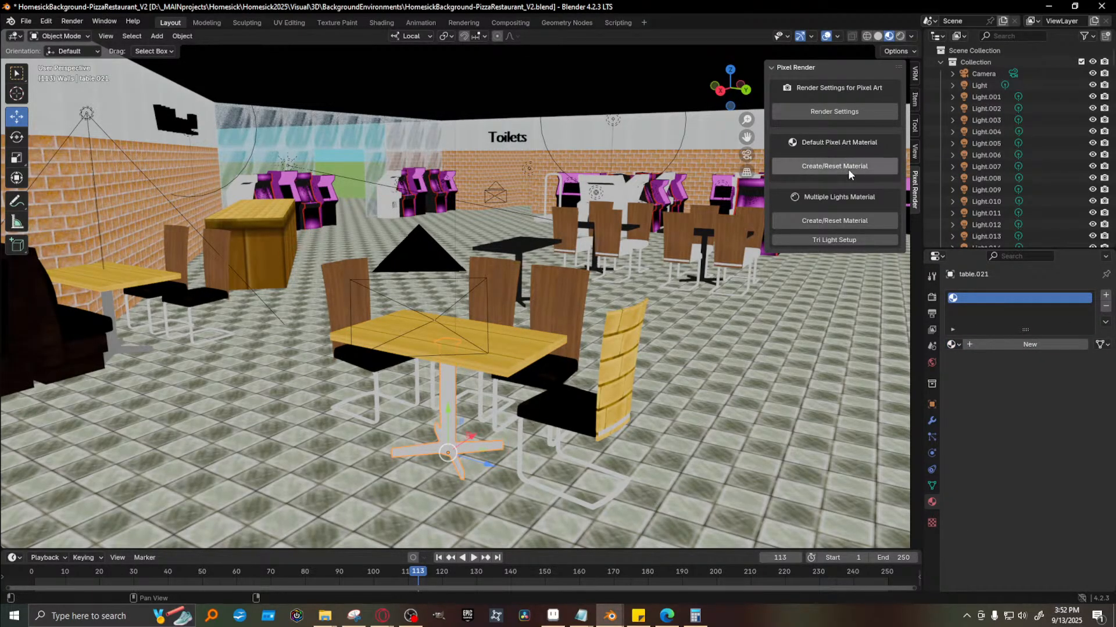
left_click(1039, 347)
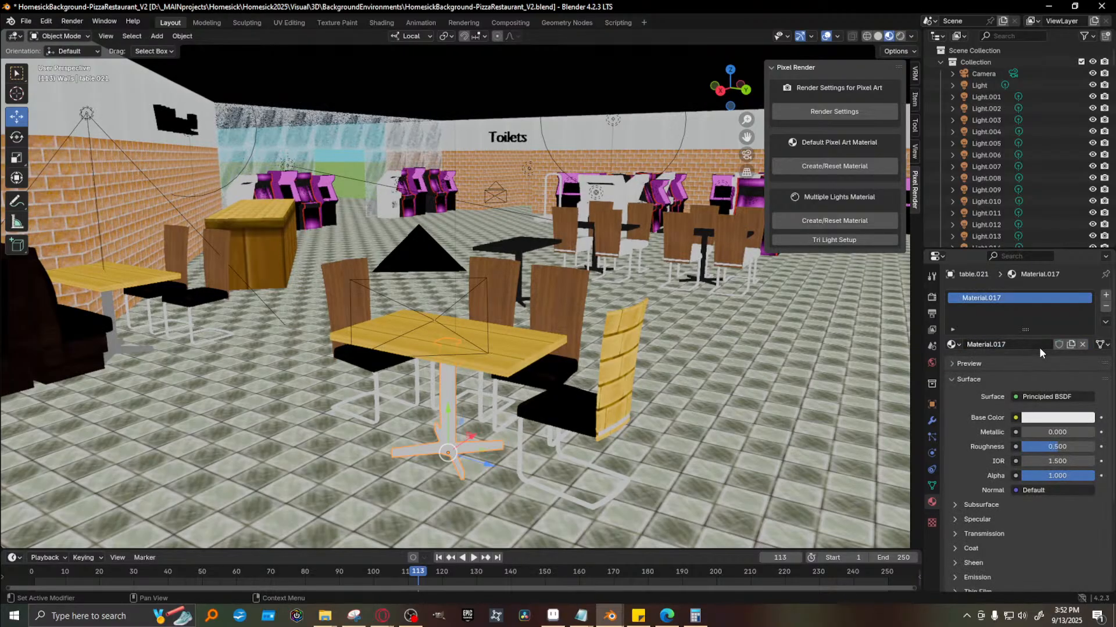
left_click(834, 168)
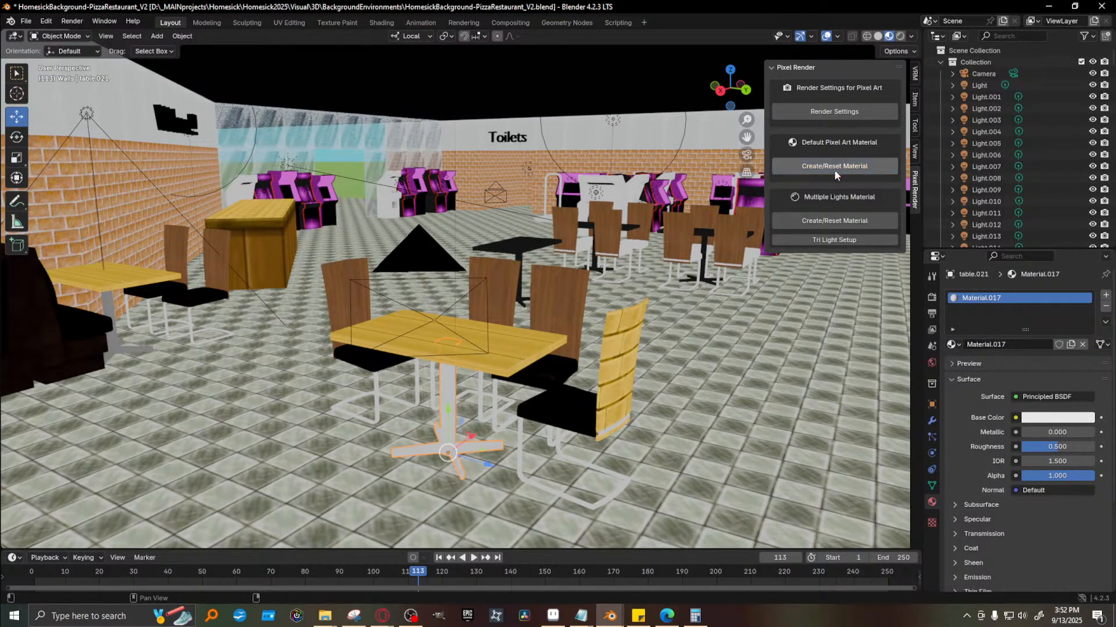
left_click(1106, 307)
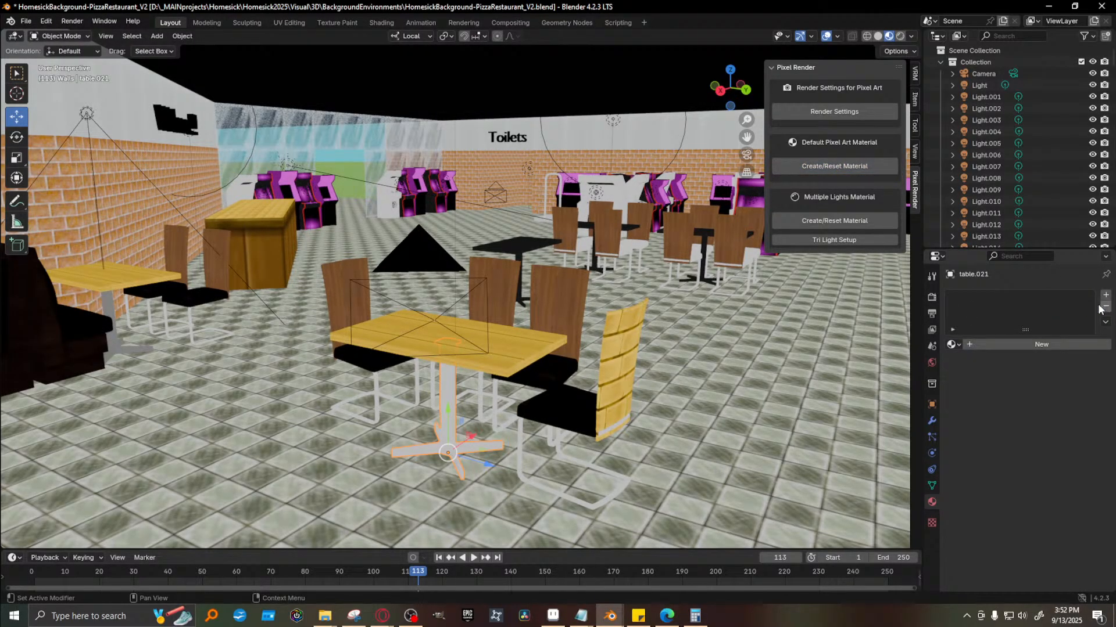
Create the default pixel art material and assign PixelArt_Simple from the existing materials to the front table's base
left_click(840, 165)
left_click(953, 345)
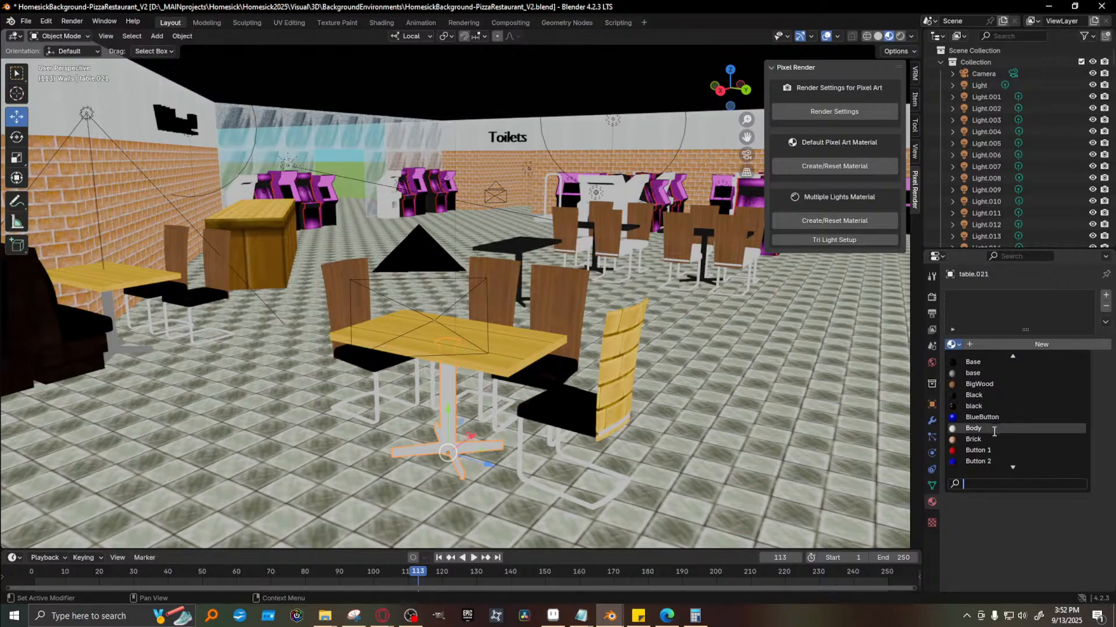
scroll(987, 421, "down", 5)
scroll(1004, 421, "down", 3)
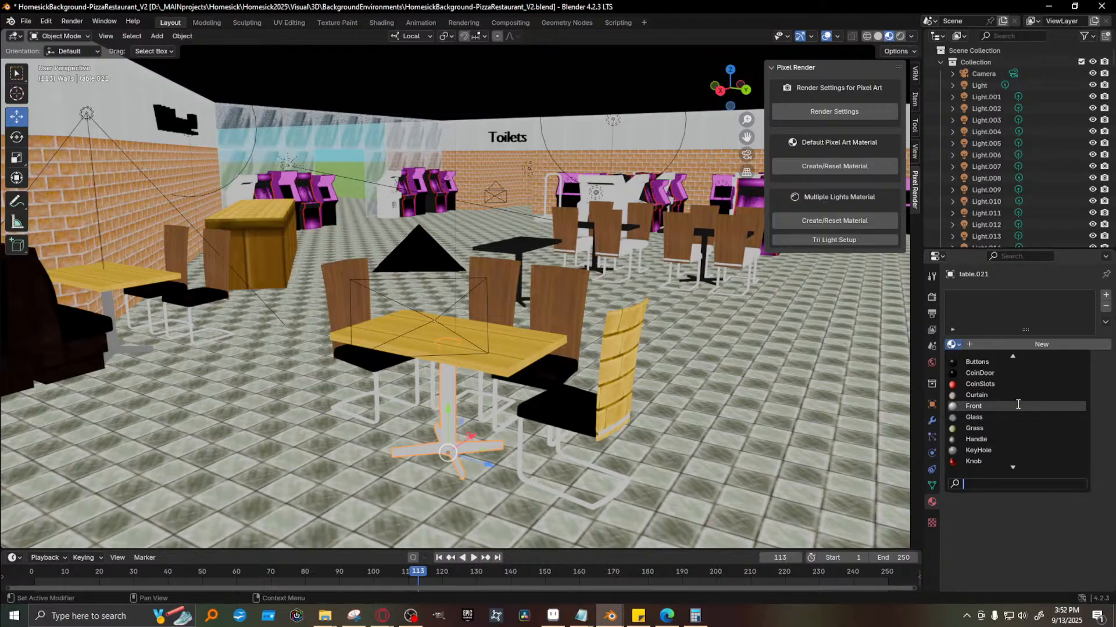
scroll(1005, 410, "down", 5)
scroll(1024, 408, "down", 20)
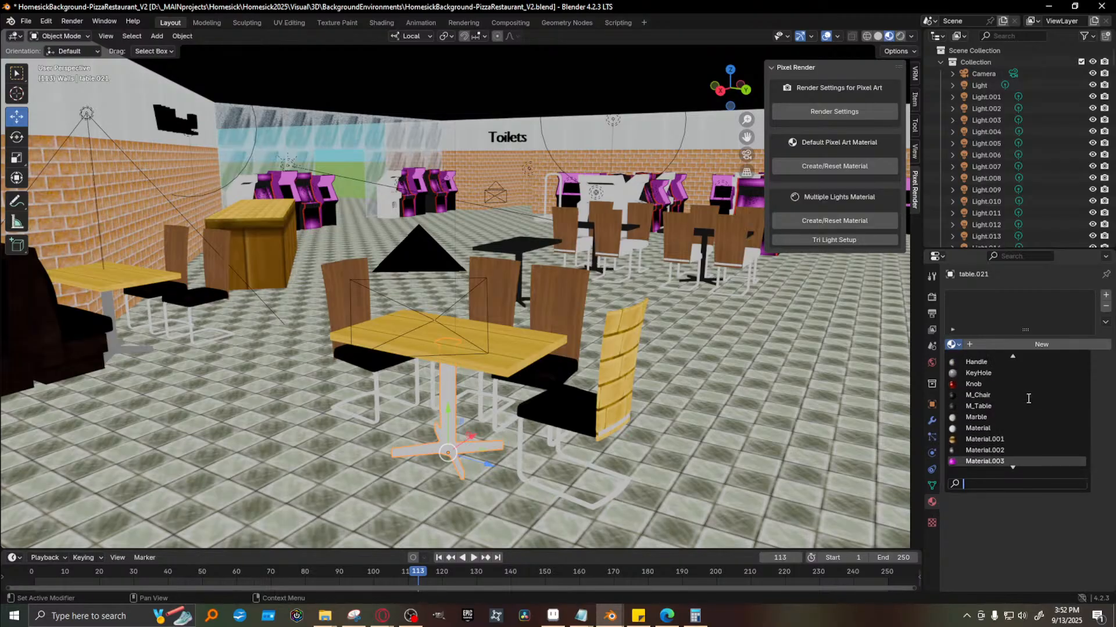
scroll(1028, 398, "down", 3)
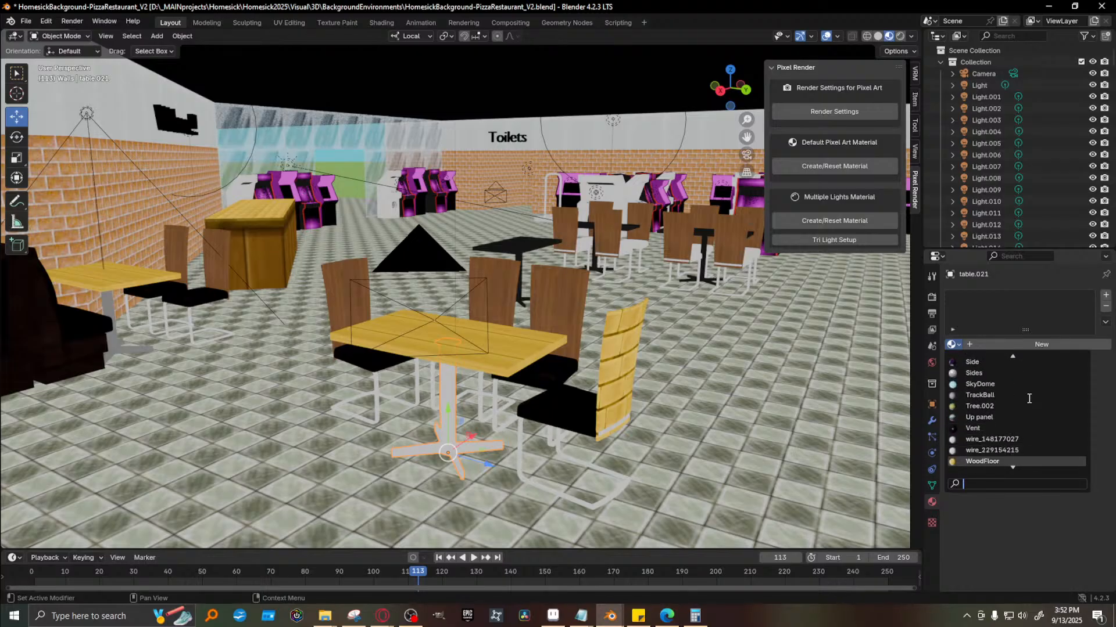
scroll(1028, 399, "up", 12)
scroll(1028, 398, "up", 20)
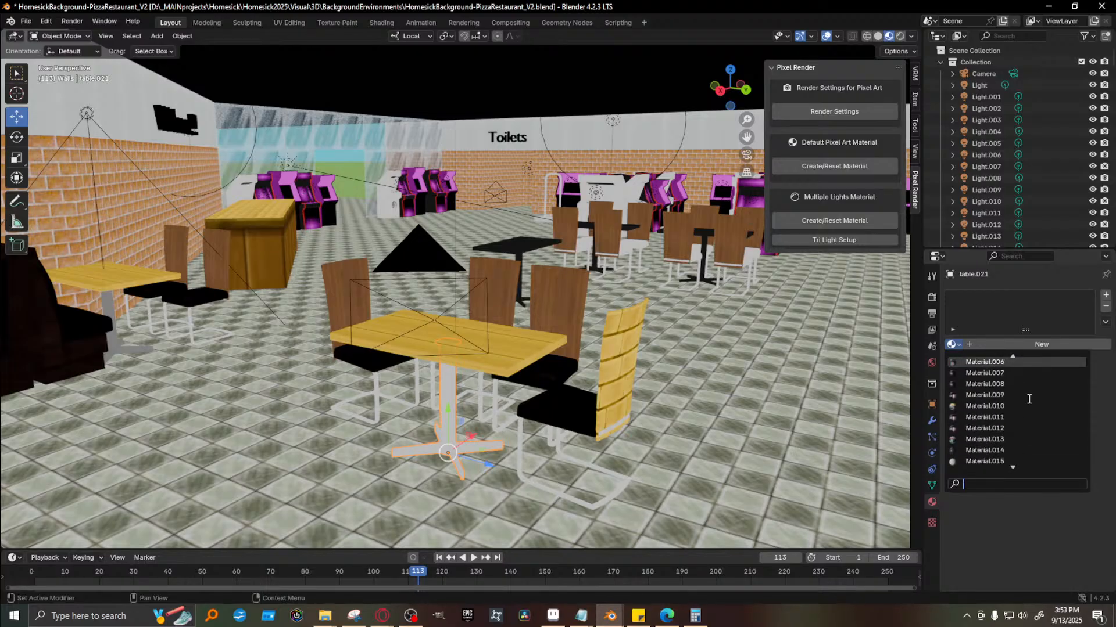
scroll(1029, 399, "up", 8)
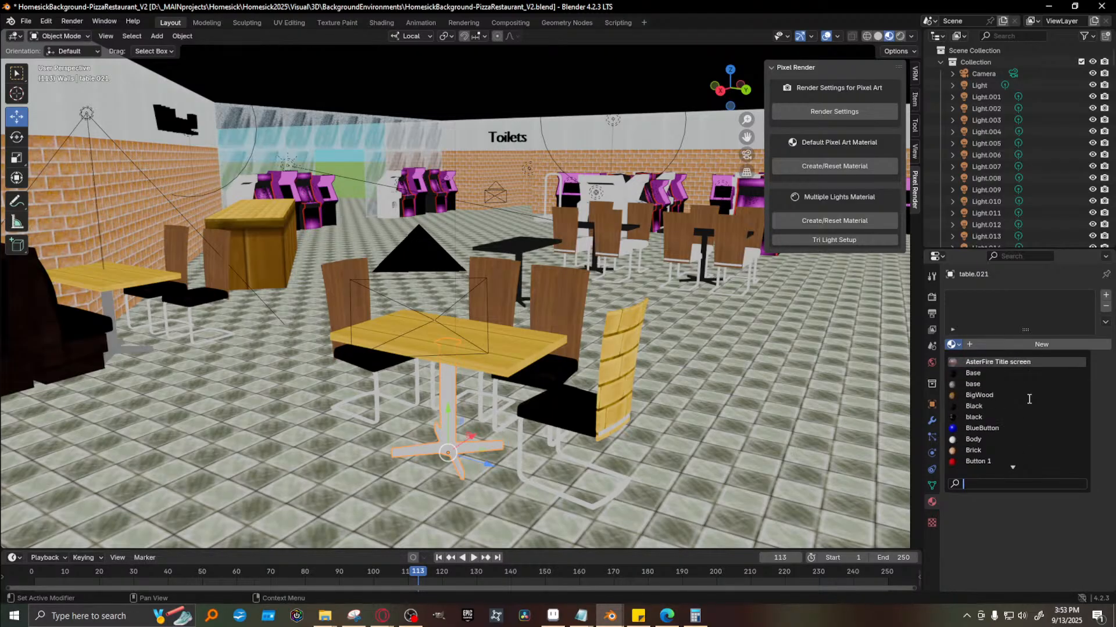
scroll(1029, 399, "down", 20)
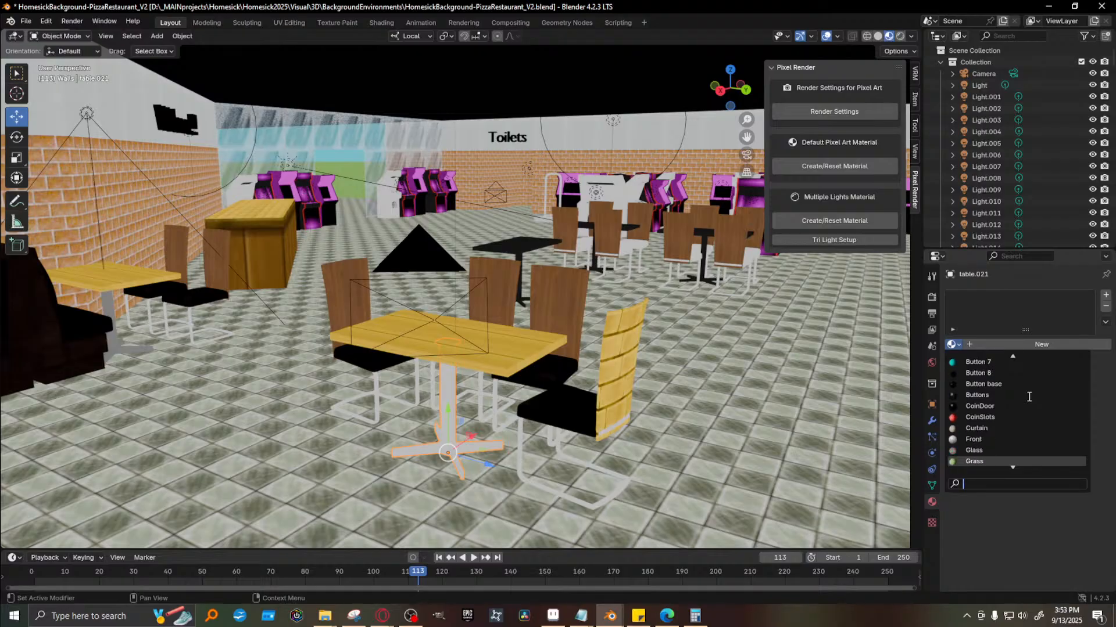
scroll(1029, 397, "down", 17)
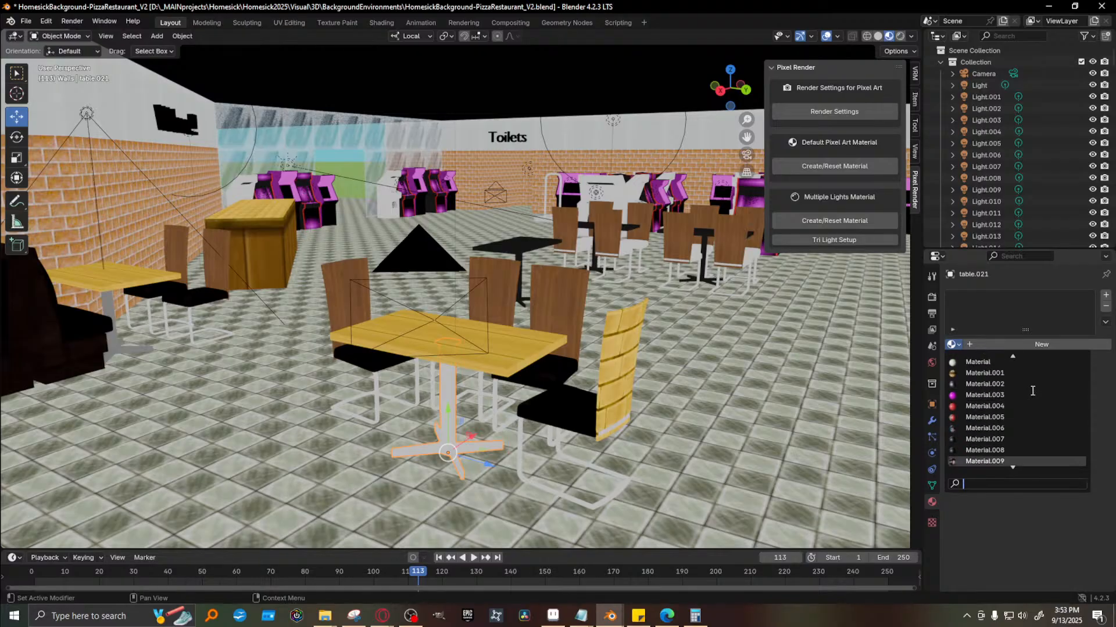
scroll(1032, 391, "down", 5)
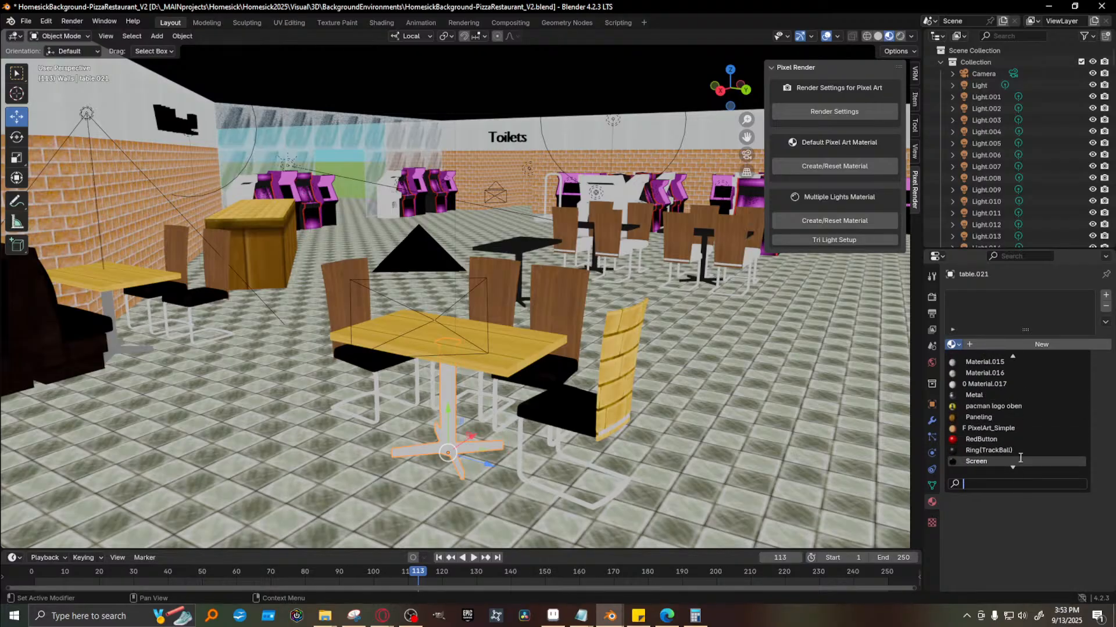
left_click(1016, 429)
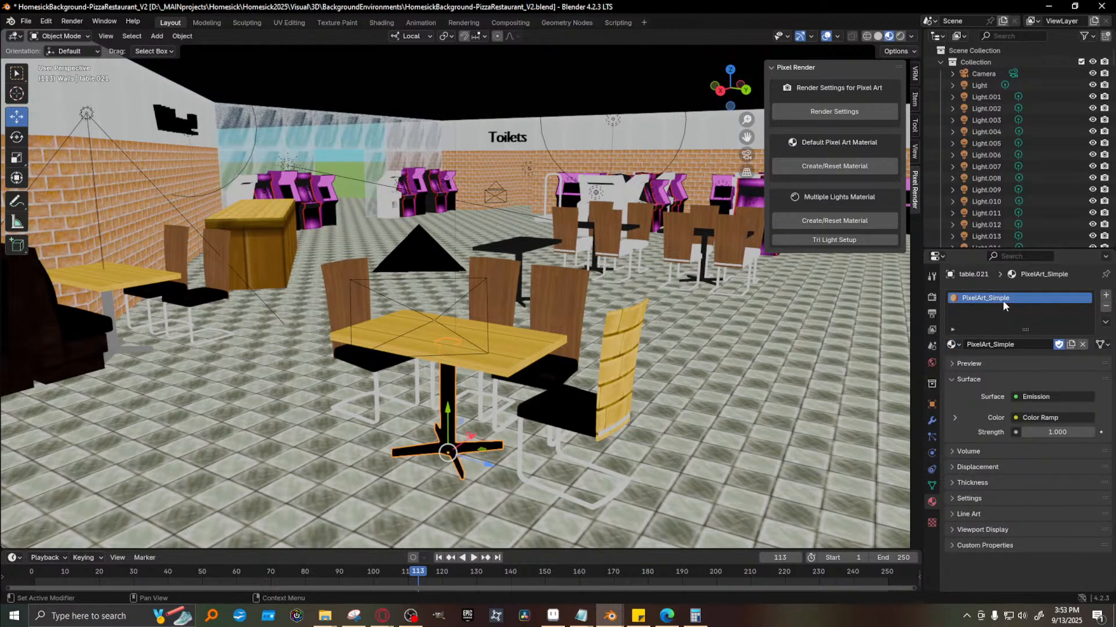
Rename the material on the front table's base to PixelArt_TableLegs
double_click(1021, 298)
left_click_drag(1012, 299, 988, 303)
type("TableLeges")
key("BackSpace")
key("BackSpace")
type("s")
key("Return")
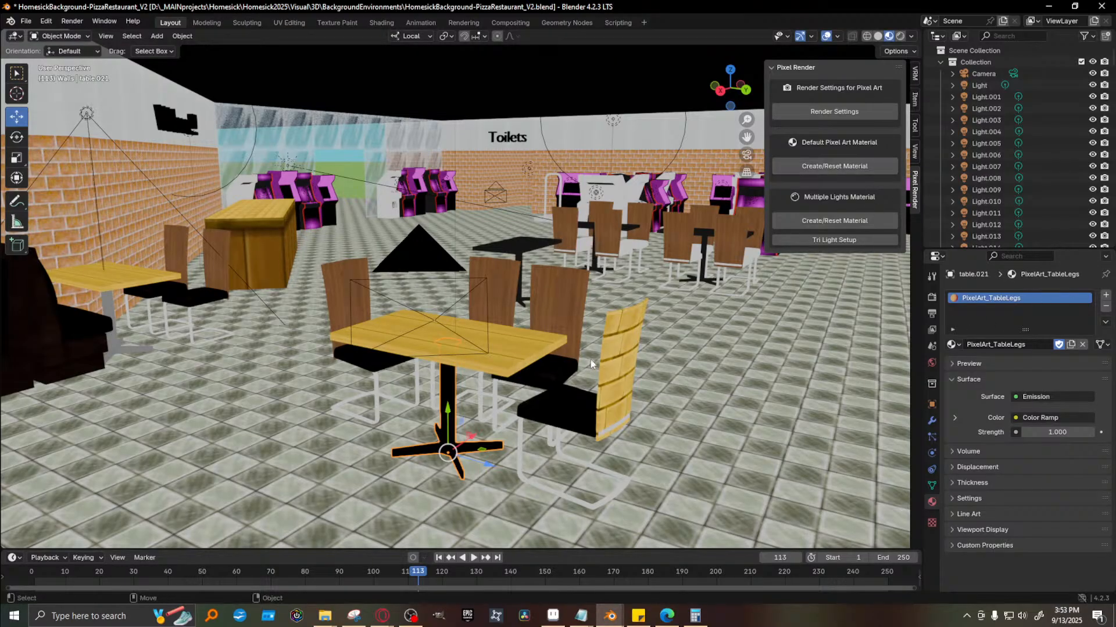
Assign the existing PixelArt_Simple material to the front tabletop's empty second material slot
left_click(533, 346)
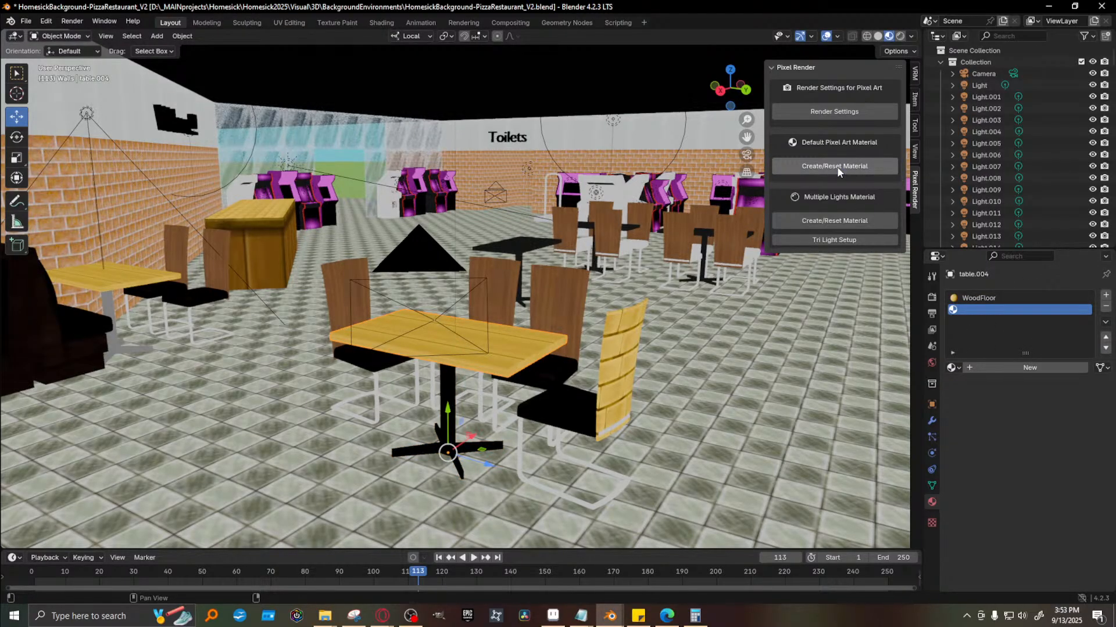
left_click(960, 369)
scroll(1003, 401, "down", 10)
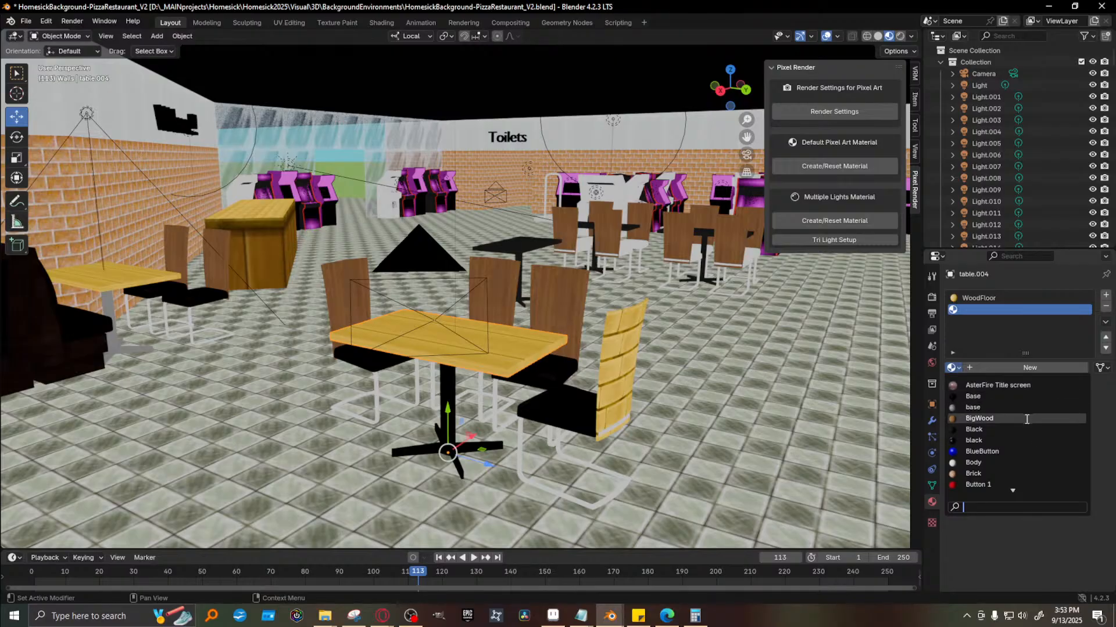
scroll(1003, 406, "down", 15)
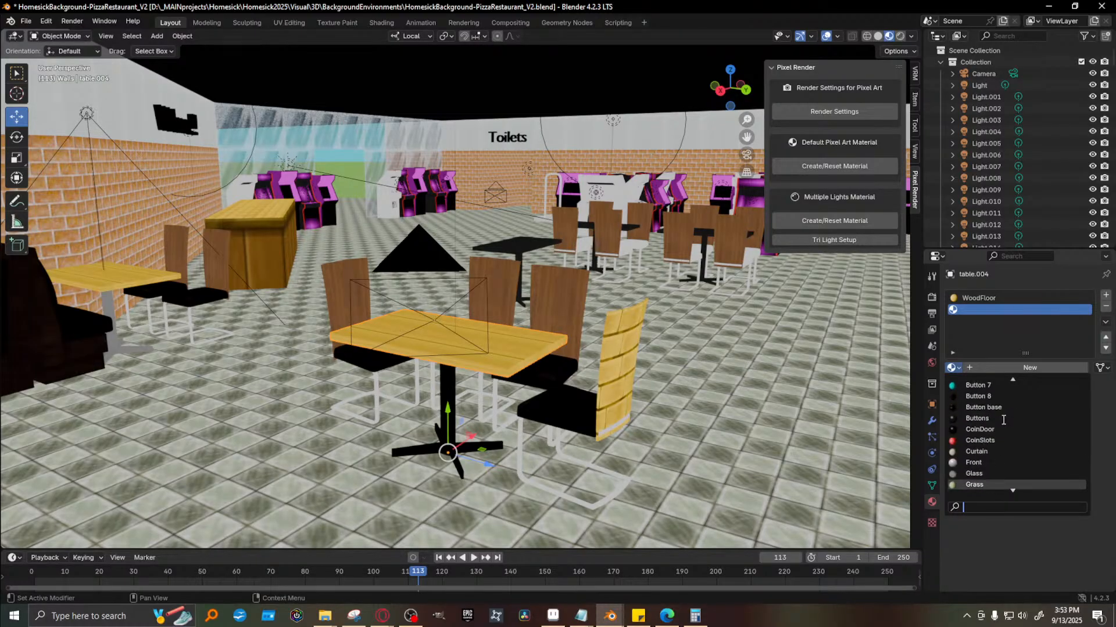
scroll(1004, 419, "down", 17)
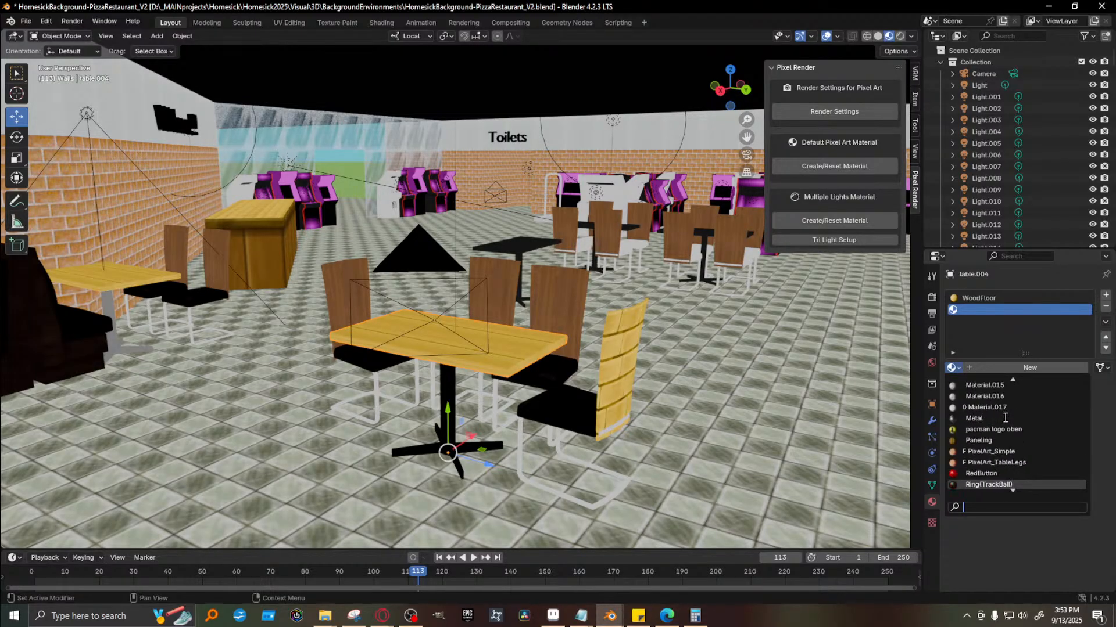
left_click(1012, 452)
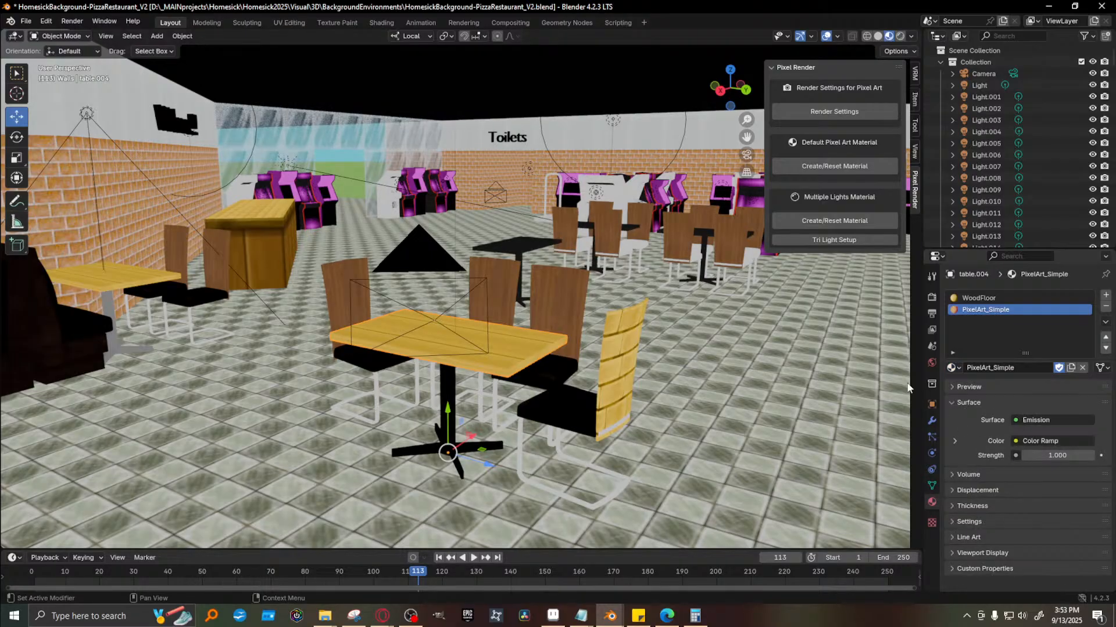
Rename the tabletop's second material to PixelArt_WoodFloor
double_click(991, 312)
left_click_drag(1008, 318, 991, 317)
type("WoodFloor")
key("Return")
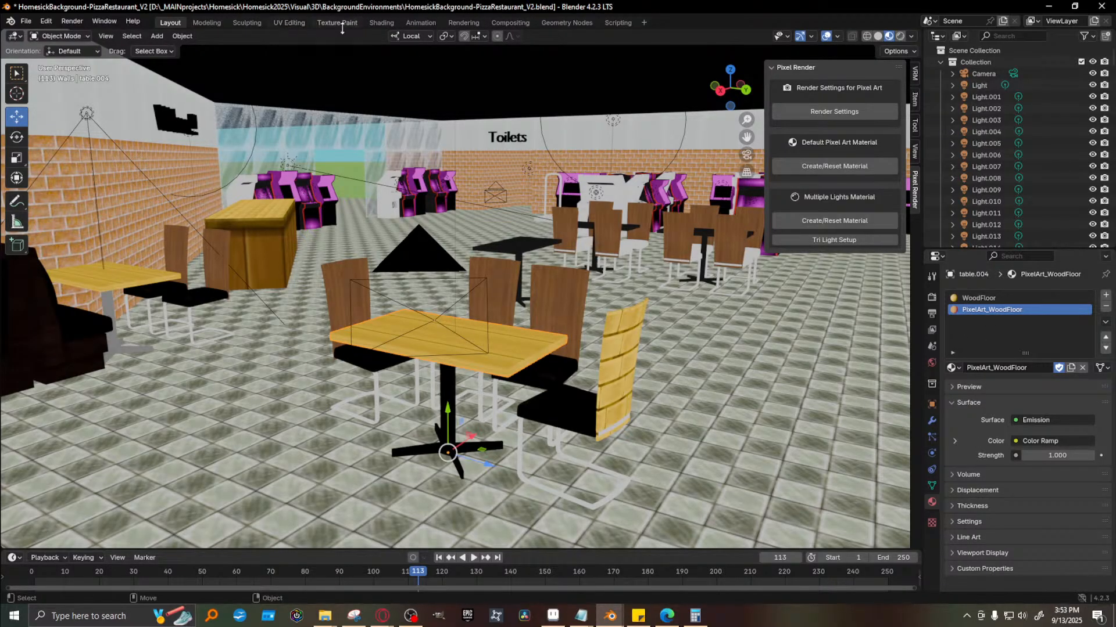
Switch to the Shading workspace, frame the front tabletop in the viewport and show its material properties
left_click(381, 22)
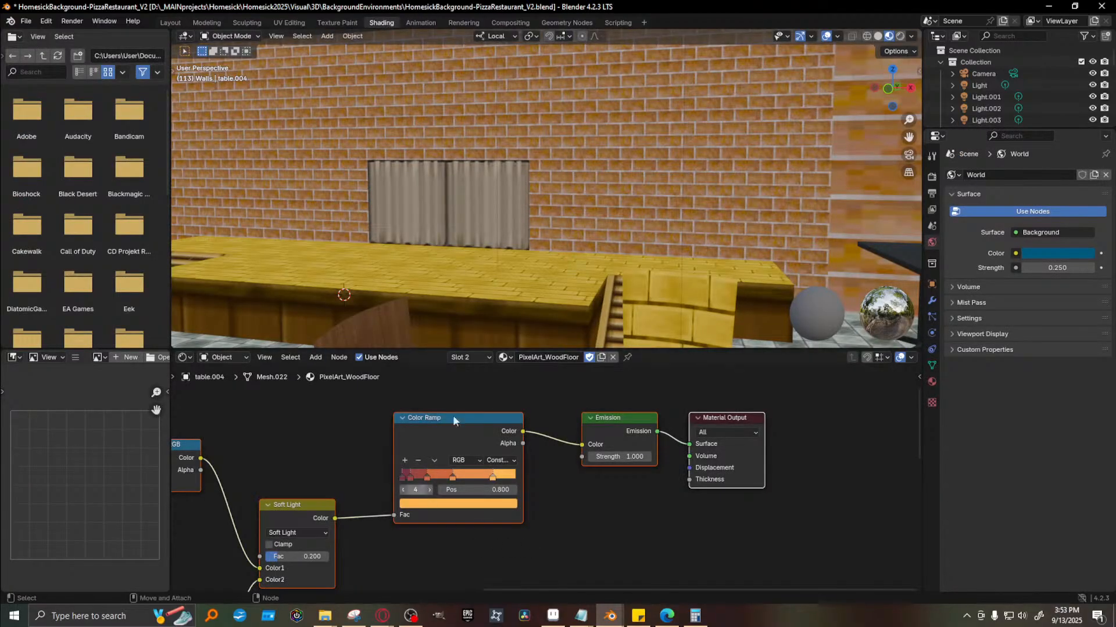
middle_click_drag(621, 283, 640, 267)
scroll(701, 246, "up", 1)
middle_click_drag(616, 219, 601, 237, "shift")
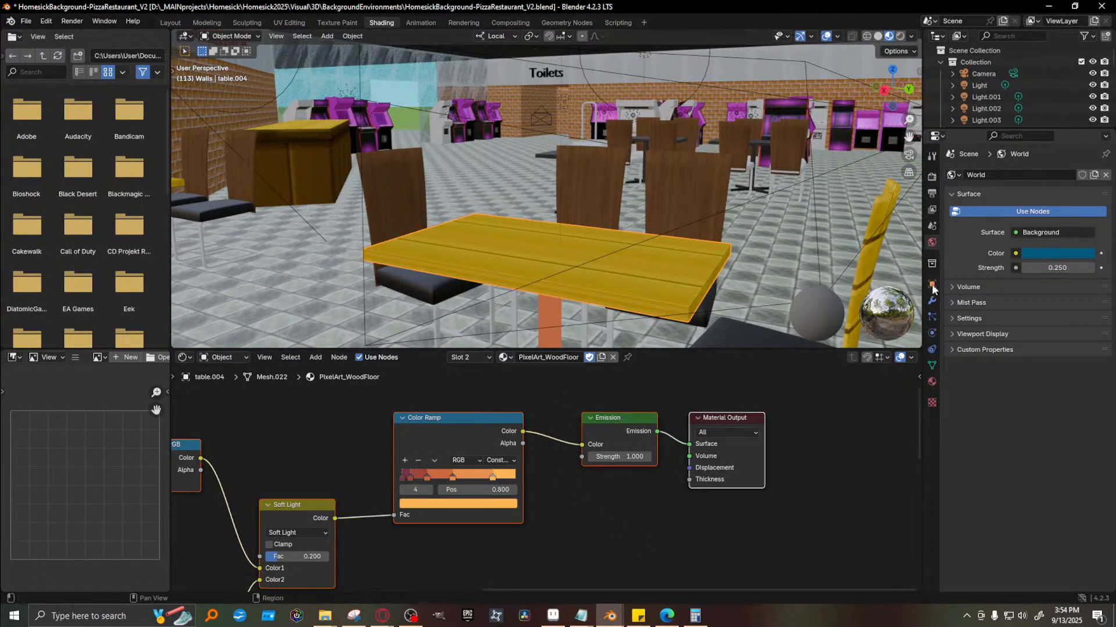
left_click(933, 382)
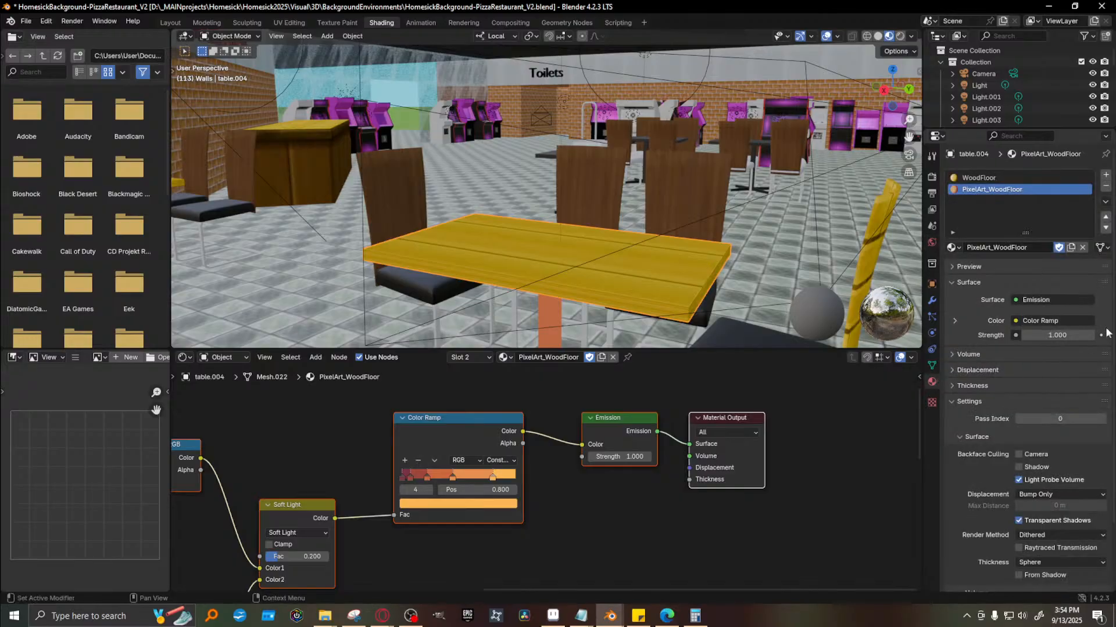
Compare the shader node setups of the tabletop's WoodFloor and PixelArt_WoodFloor materials
left_click(984, 178)
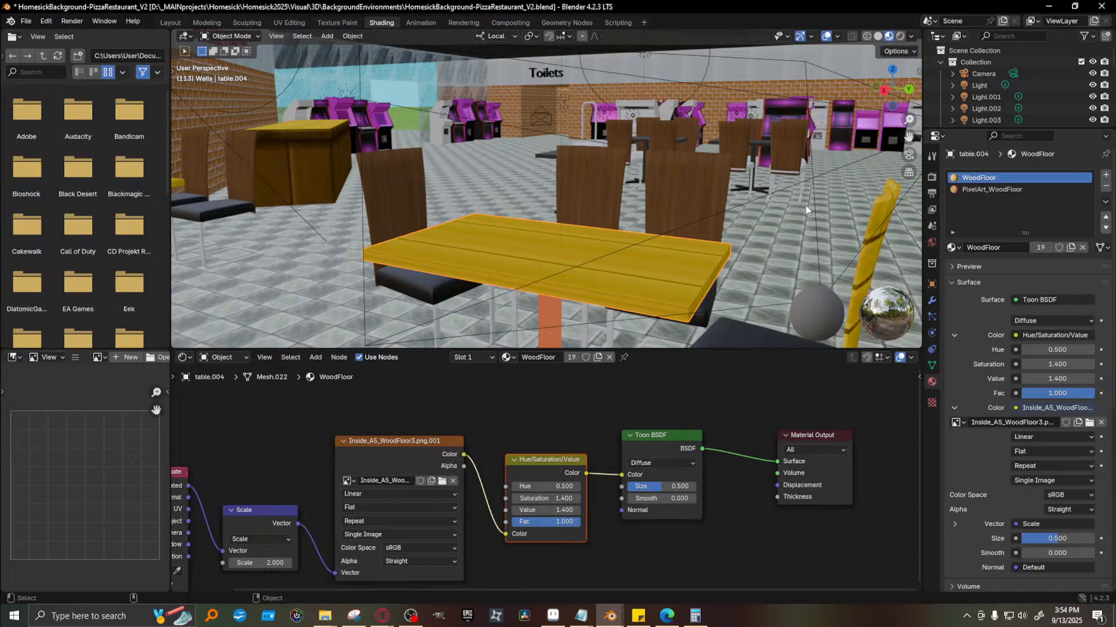
left_click(993, 191)
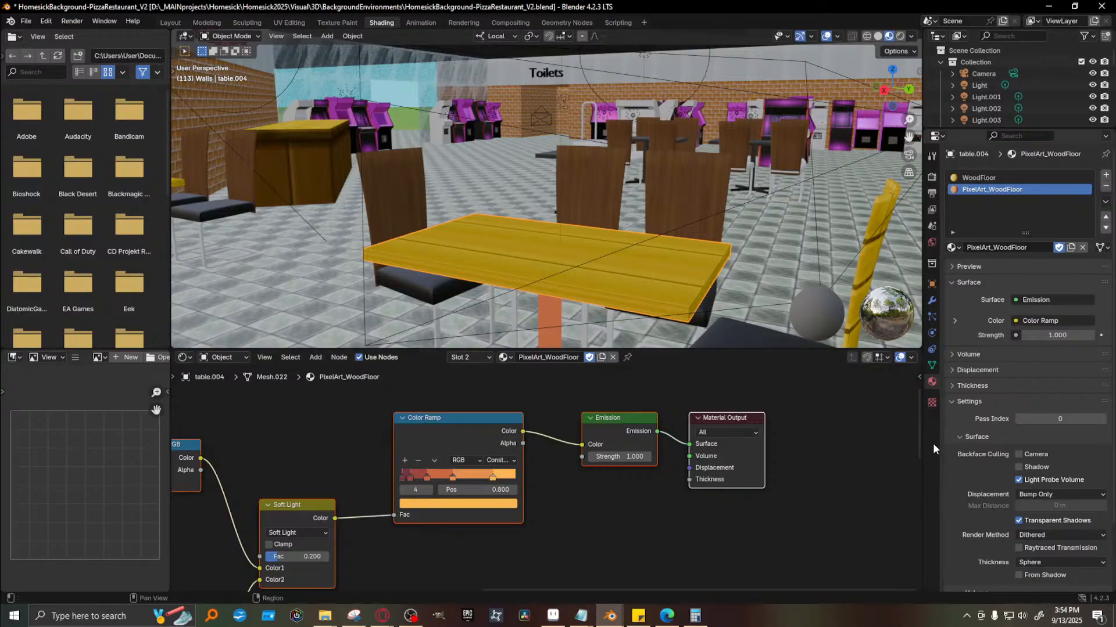
left_click_drag(918, 434, 917, 455)
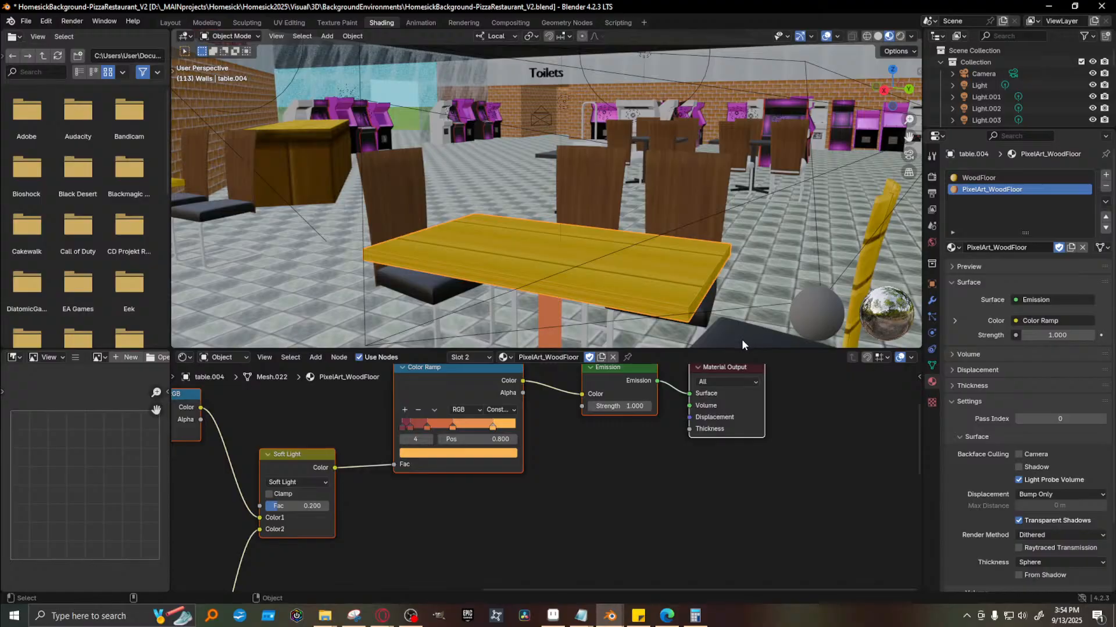
scroll(612, 266, "down", 2)
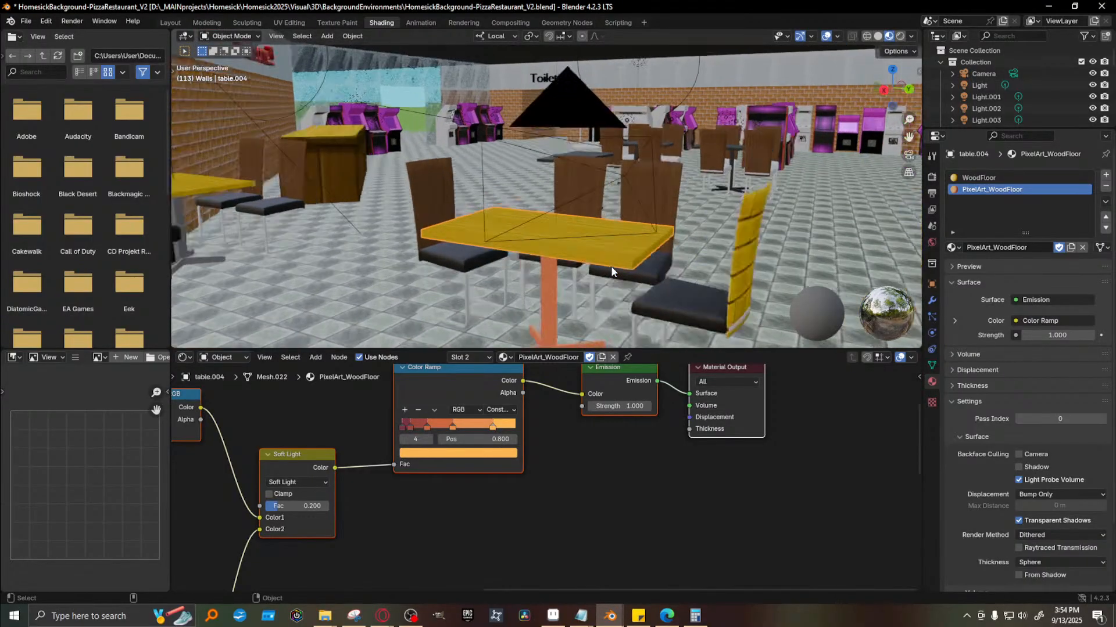
scroll(611, 266, "up", 2)
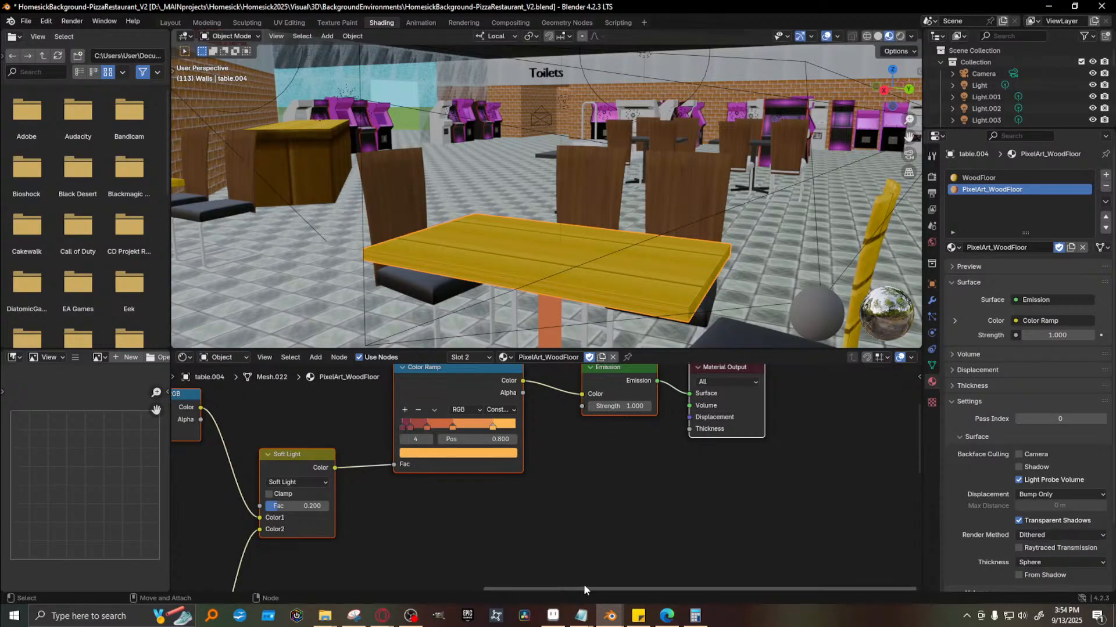
Examine the PixelArt_WoodFloor nodes from the Bayer Matrix and Principled BSDF through Soft Light and Color Ramp to the Material Output
left_click_drag(592, 588, 493, 584)
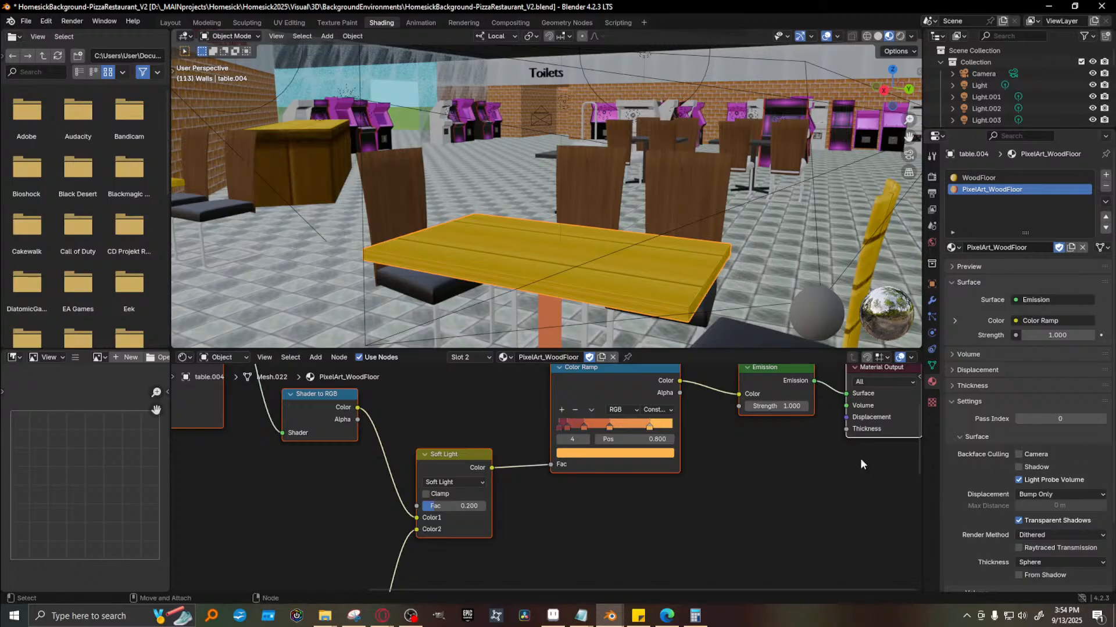
scroll(761, 463, "down", 4)
scroll(352, 476, "down", 2)
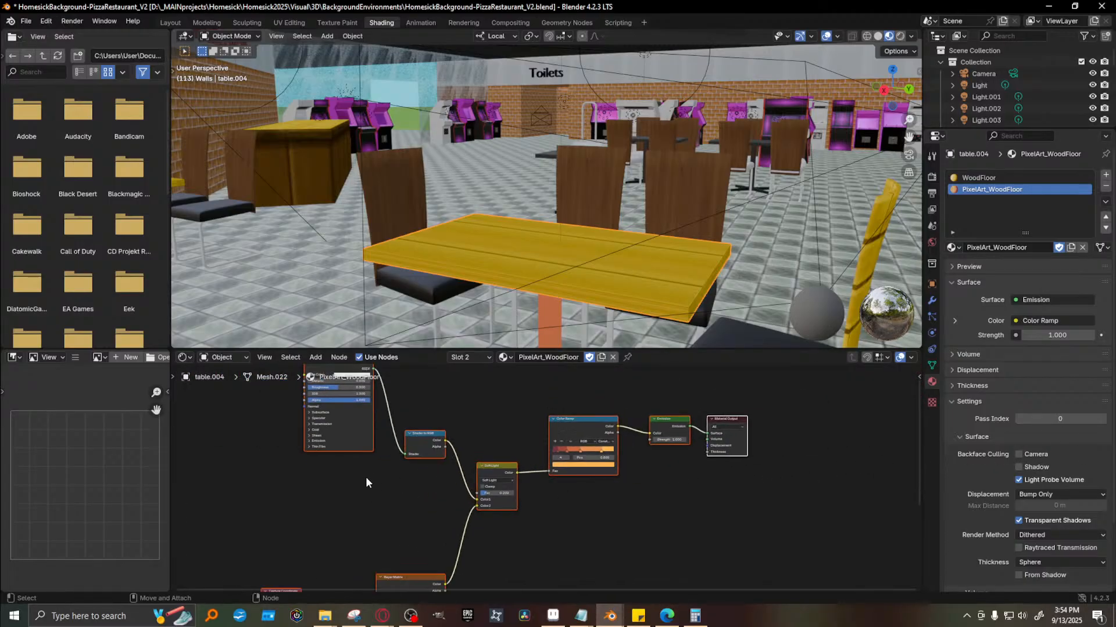
scroll(272, 433, "up", 1)
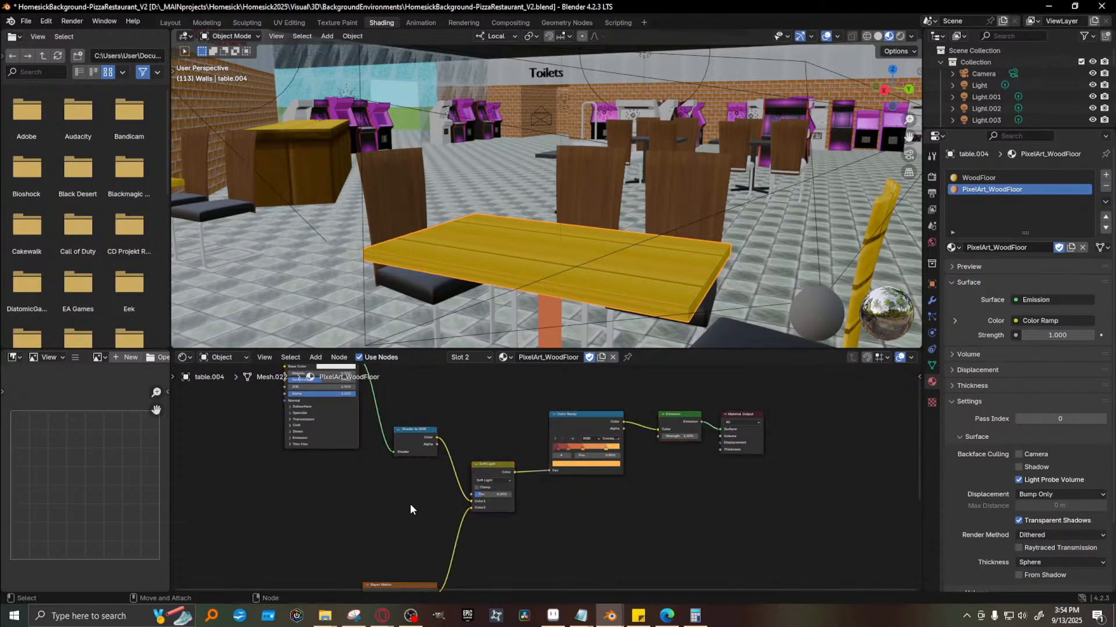
right_click(350, 498)
middle_click_drag(321, 511, 465, 215)
scroll(531, 498, "up", 2)
scroll(544, 498, "up", 4)
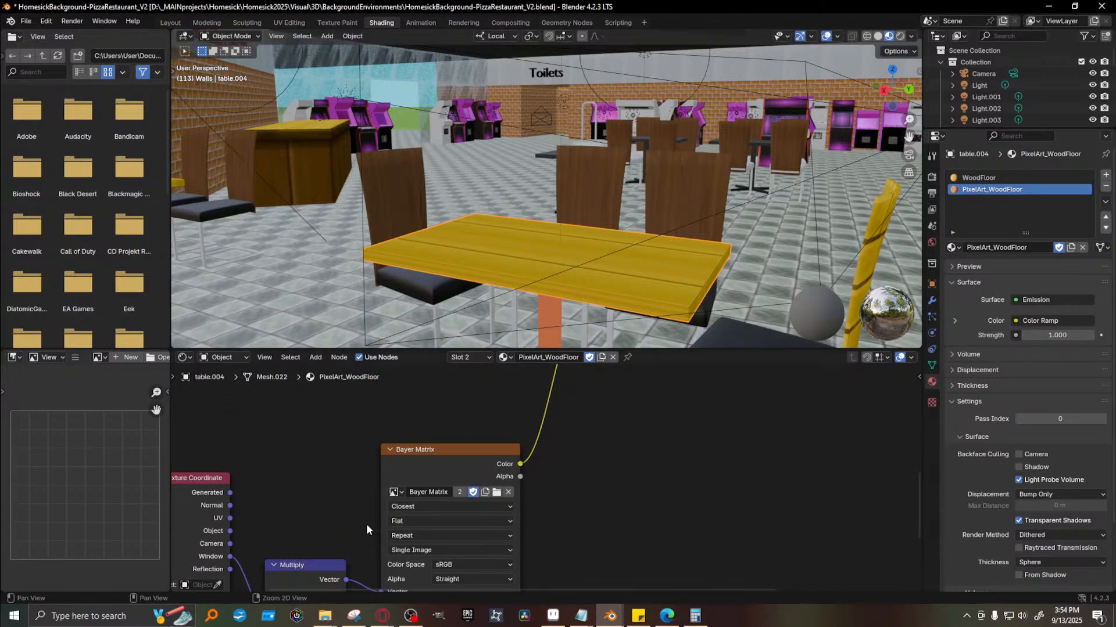
scroll(311, 480, "down", 2)
middle_click_drag(311, 480, 501, 581)
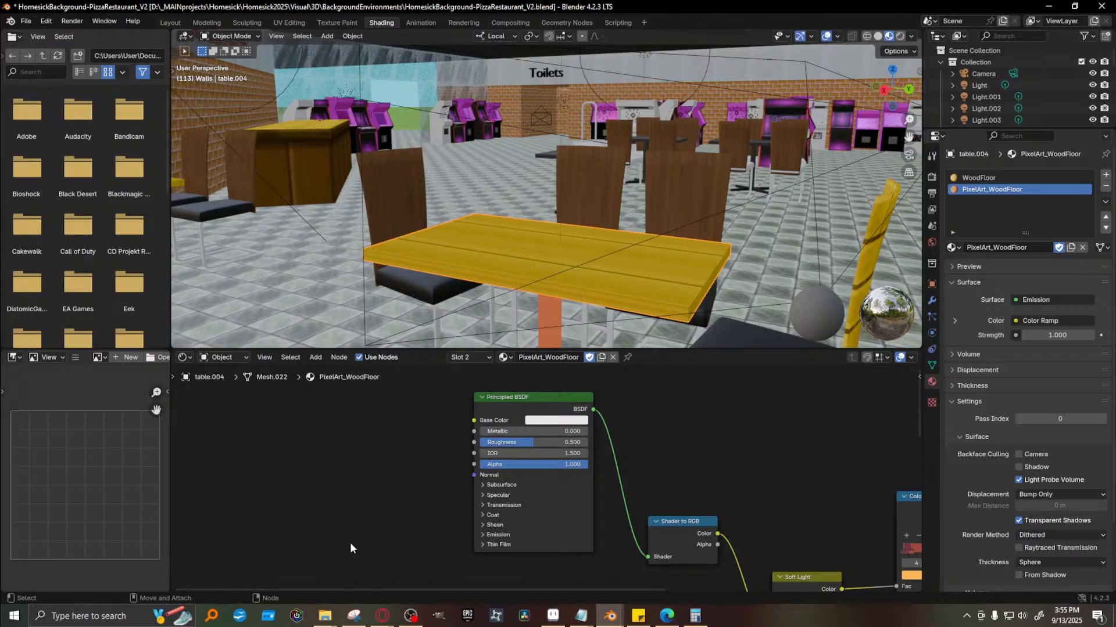
right_click(791, 485)
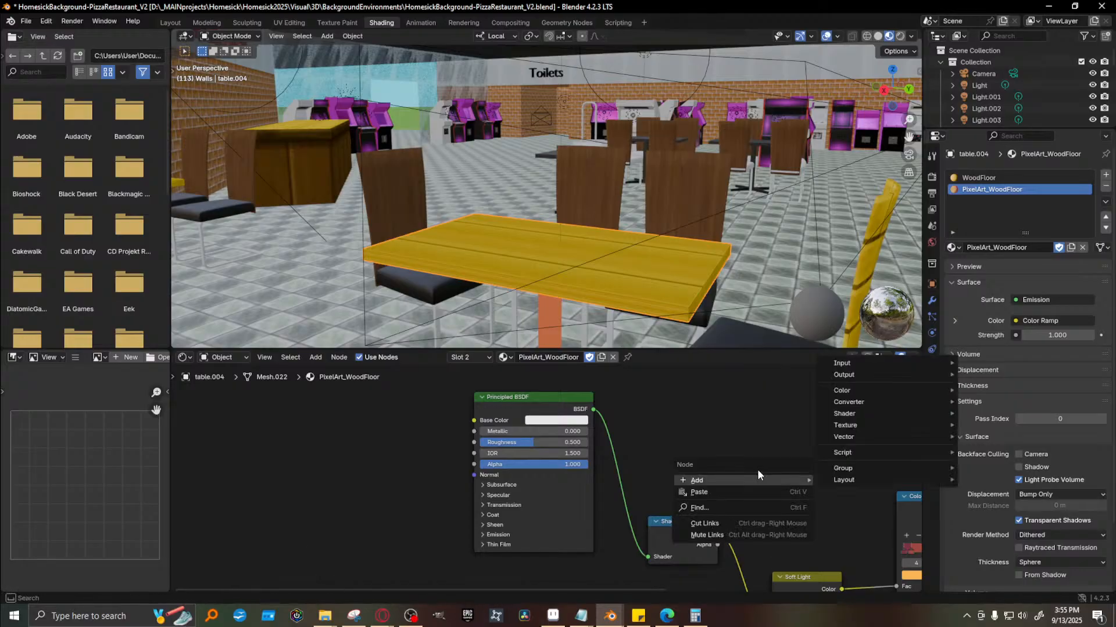
middle_click_drag(766, 449, 645, 401)
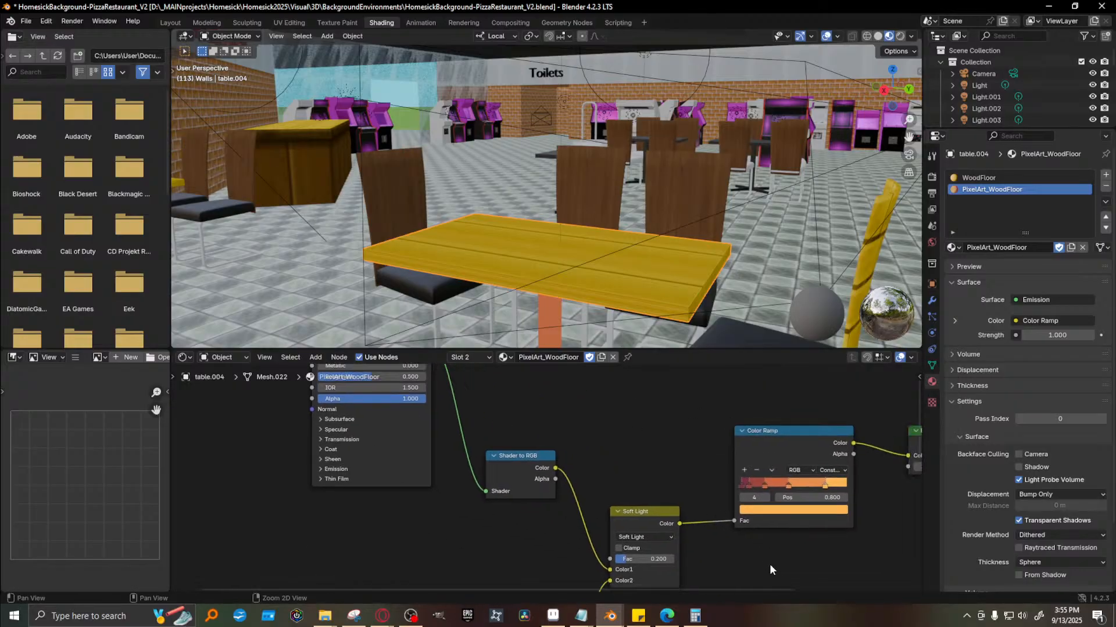
middle_click_drag(770, 564, 590, 531)
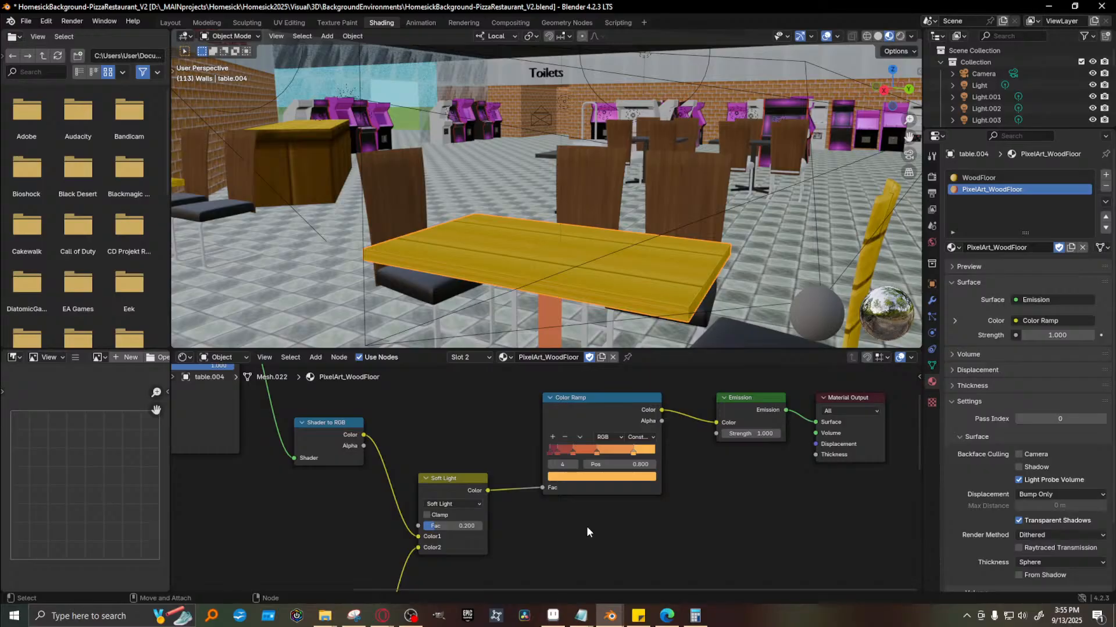
Add an Image Texture node to the PixelArt_WoodFloor material, placed beside the Color Ramp and above Soft Light
left_click(607, 436)
right_click(684, 514)
mouse_move(686, 516)
mouse_move(764, 396)
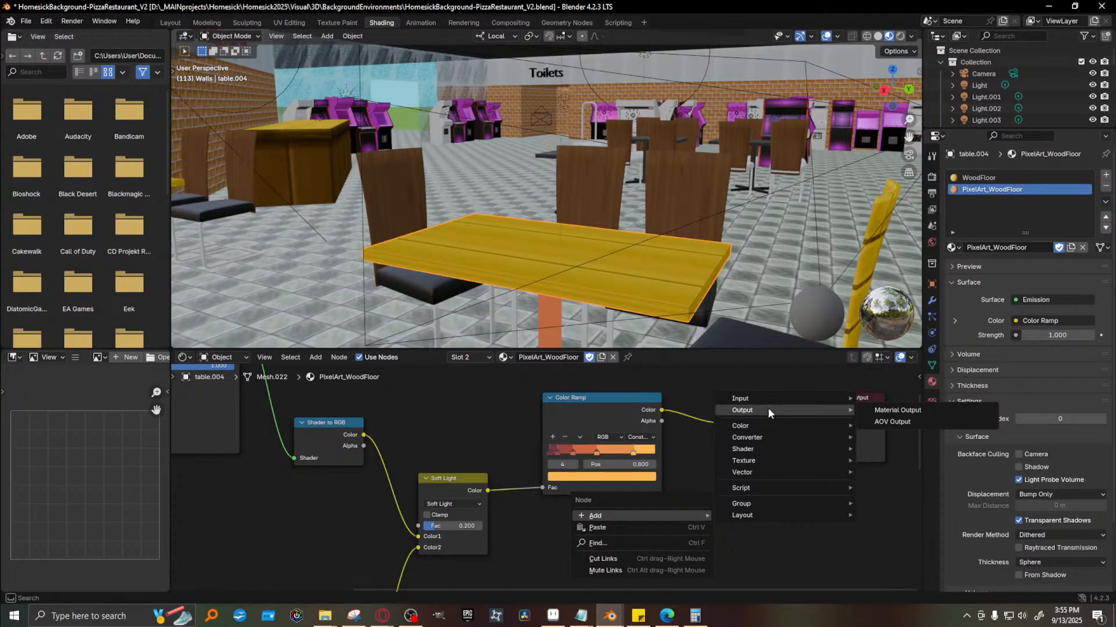
mouse_move(755, 433)
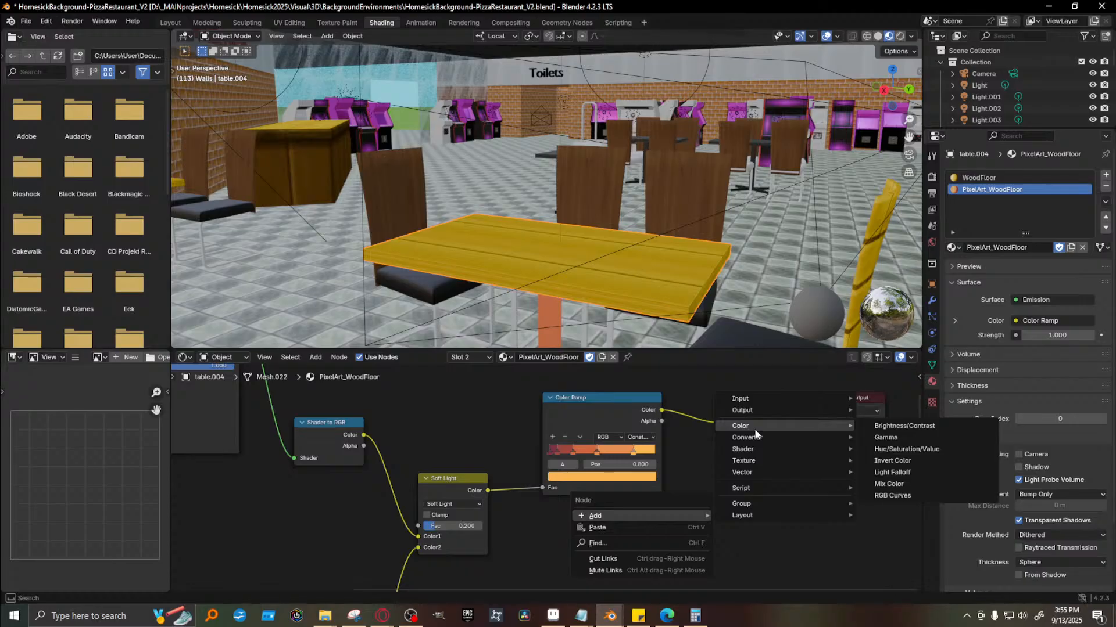
mouse_move(764, 473)
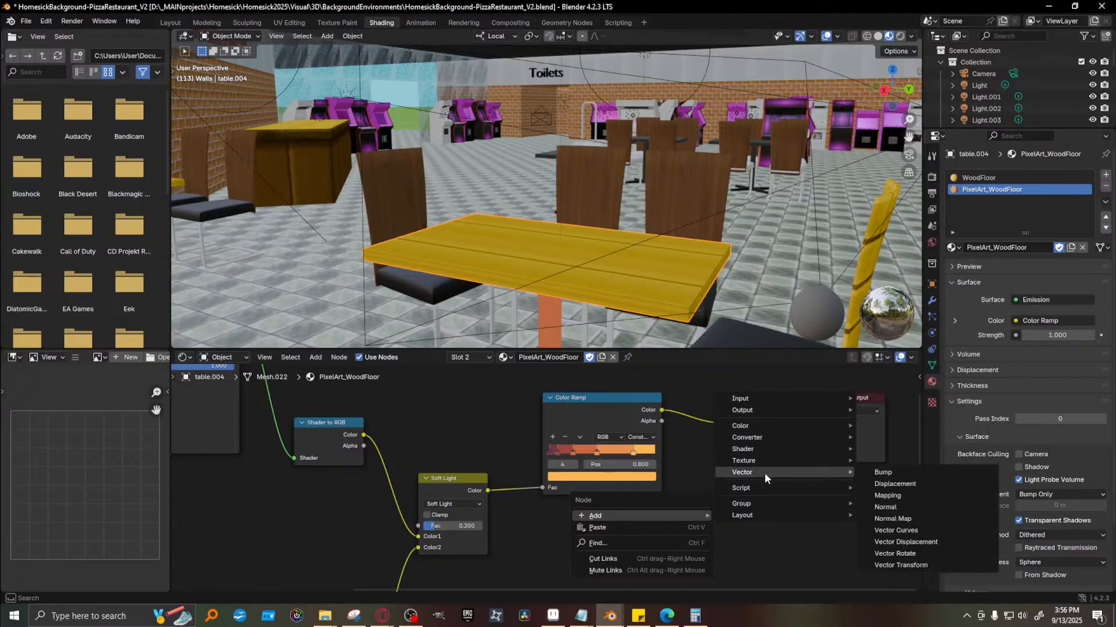
left_click(929, 376)
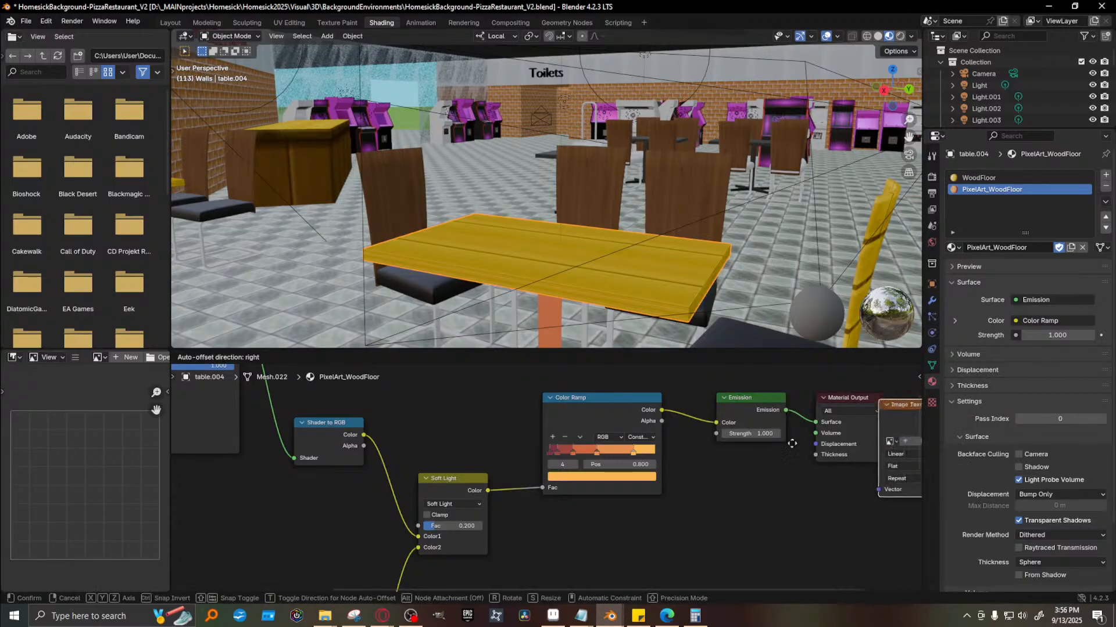
left_click(405, 420)
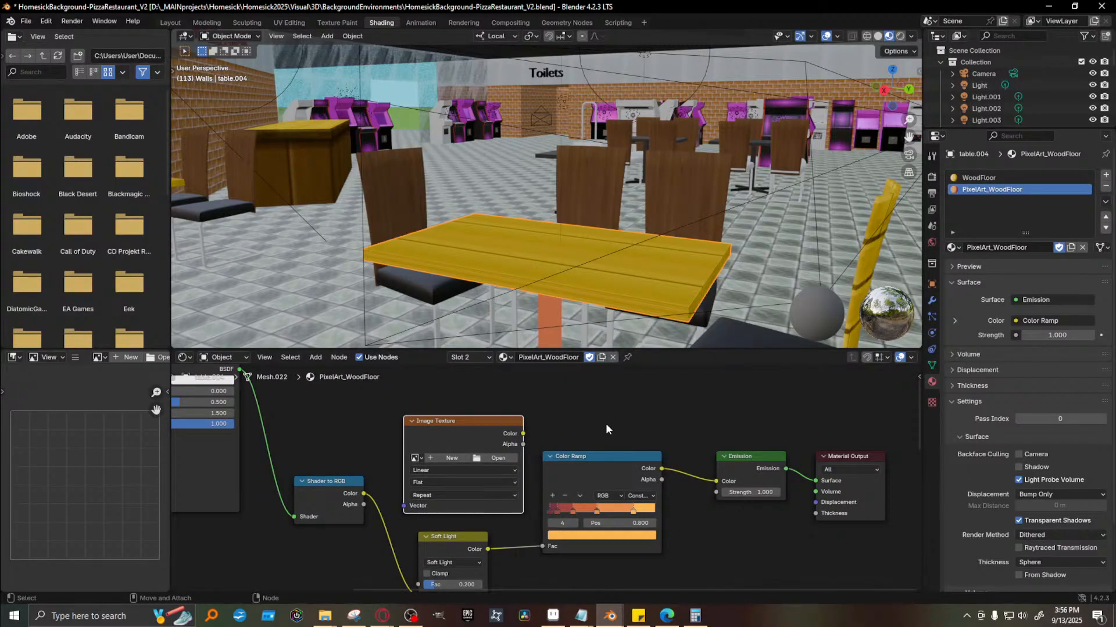
right_click(569, 399)
mouse_move(569, 399)
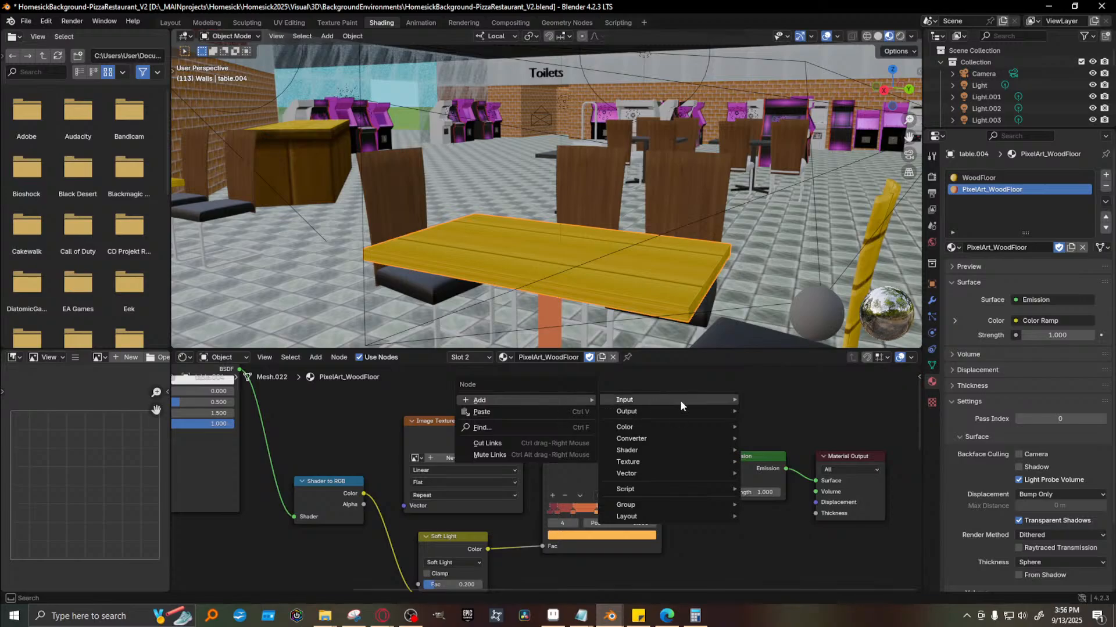
mouse_move(680, 402)
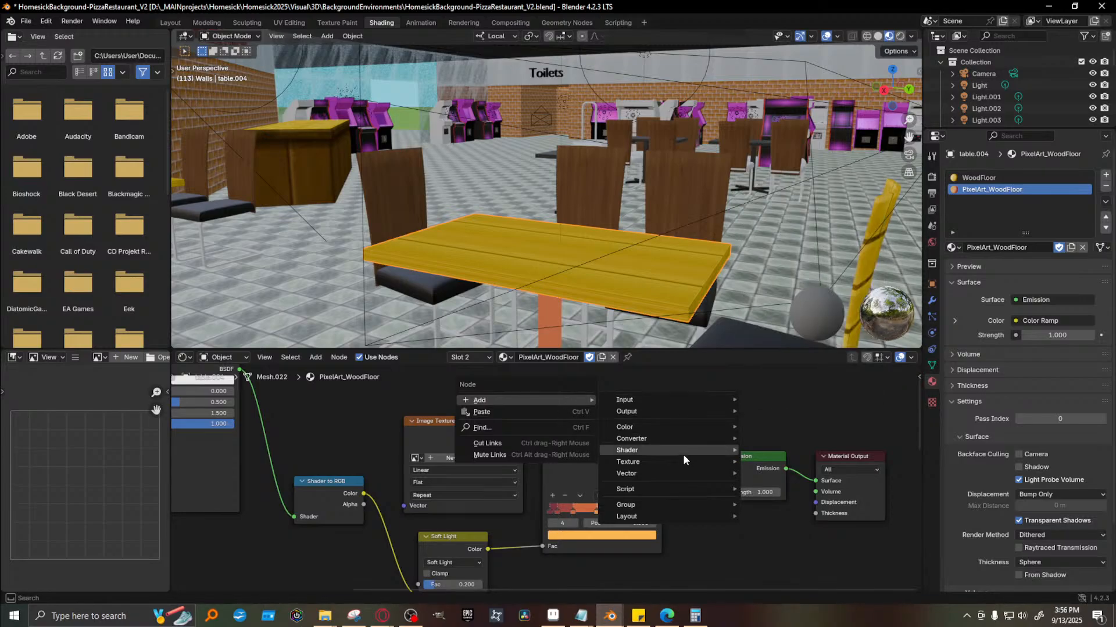
mouse_move(683, 469)
mouse_move(682, 439)
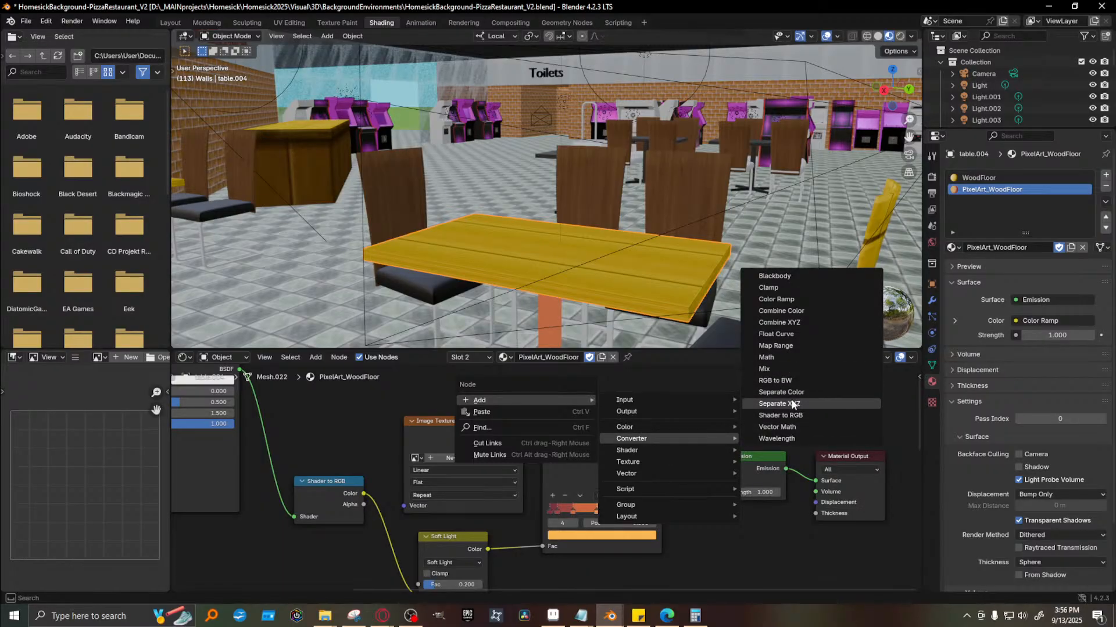
mouse_move(629, 452)
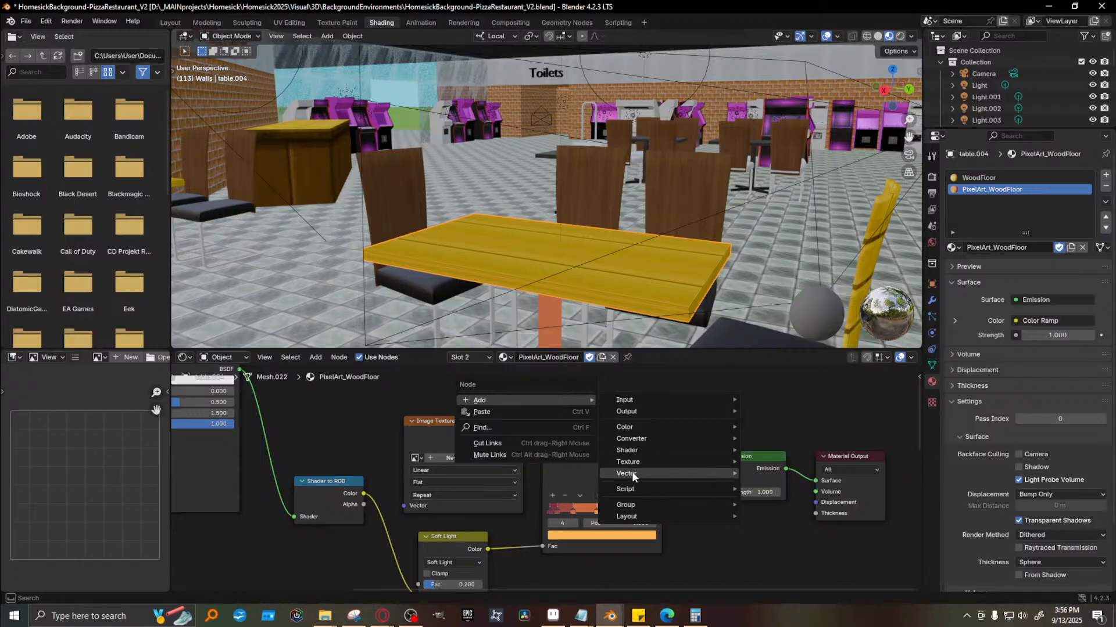
mouse_move(632, 473)
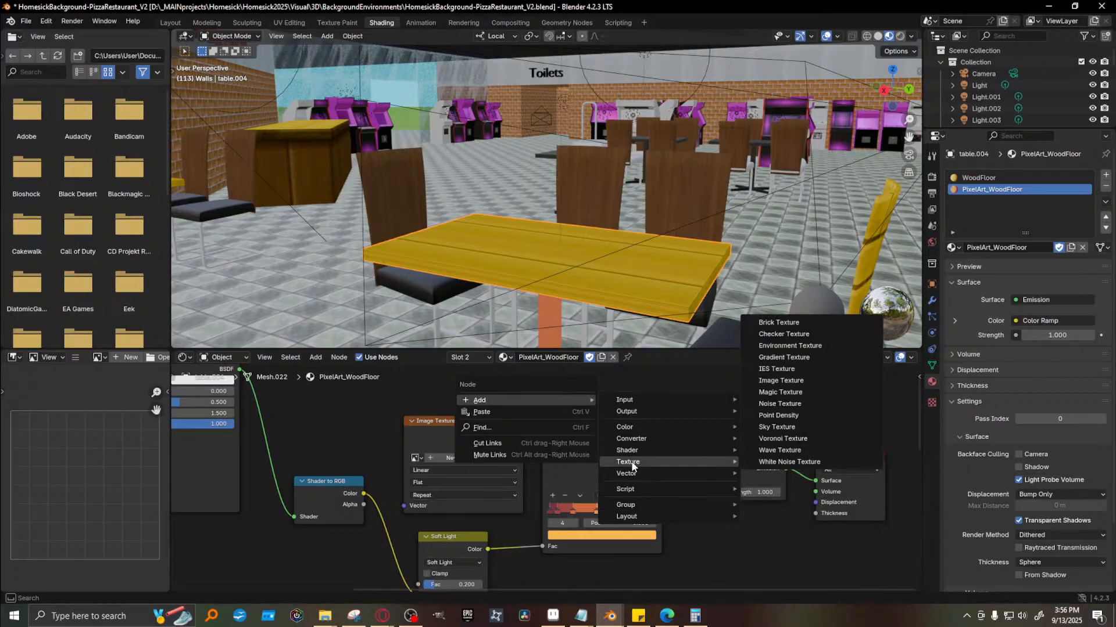
mouse_move(634, 400)
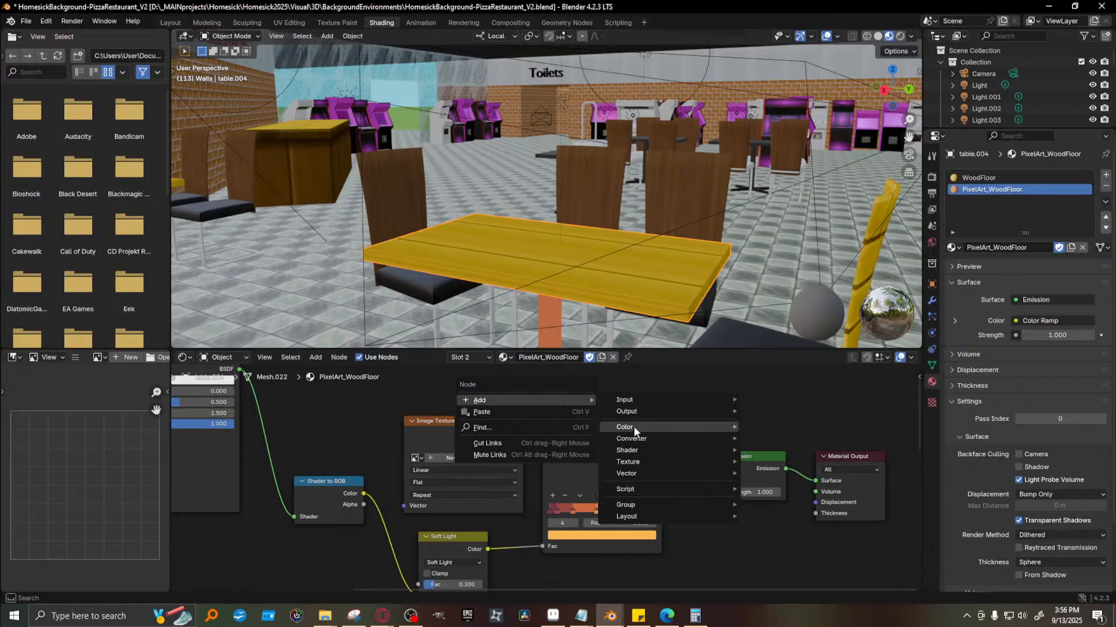
Copy the Multiply node that feeds the Bayer Matrix and paste it near the Color Ramp
middle_click_drag(714, 539, 656, 391)
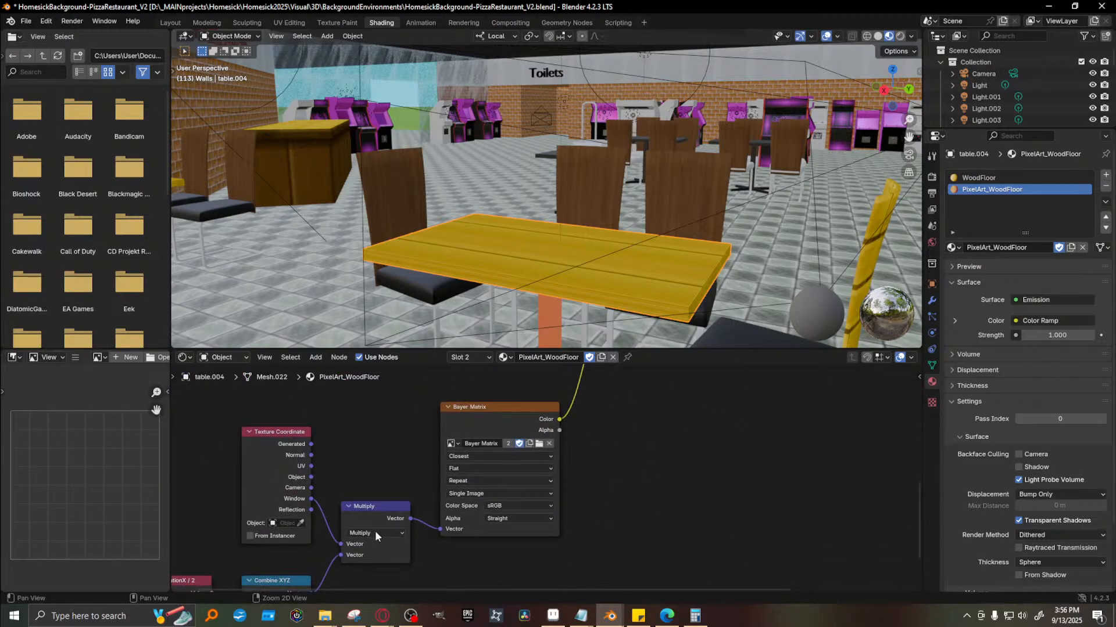
left_click(383, 512)
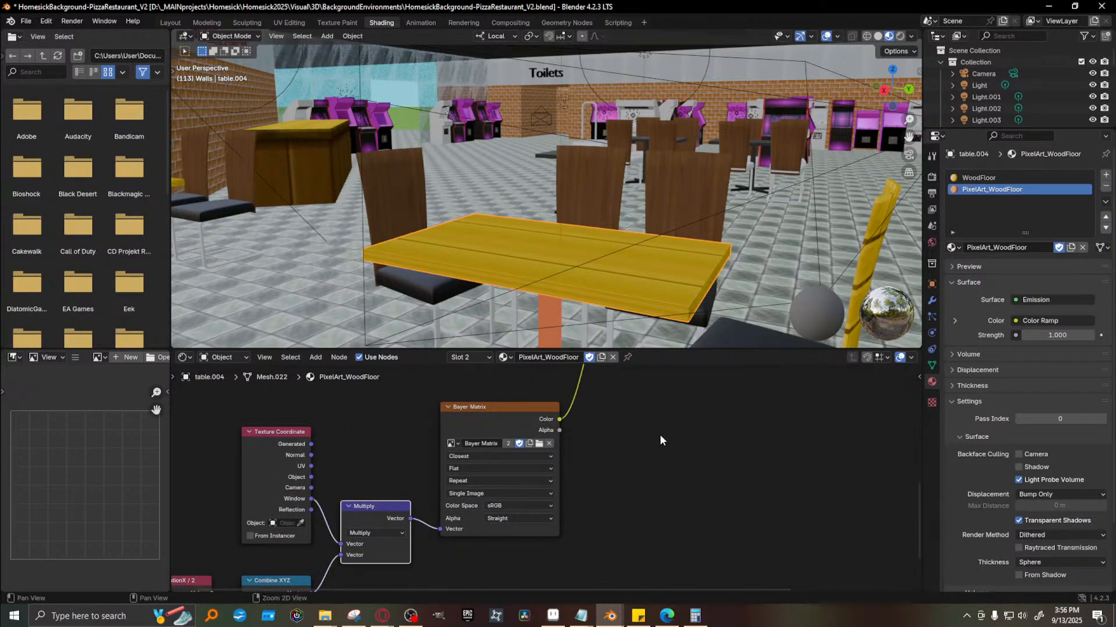
middle_click_drag(660, 434, 576, 574, "alt")
middle_click_drag(634, 493, 586, 589, "alt")
middle_click_drag(744, 273, 715, 320, "alt")
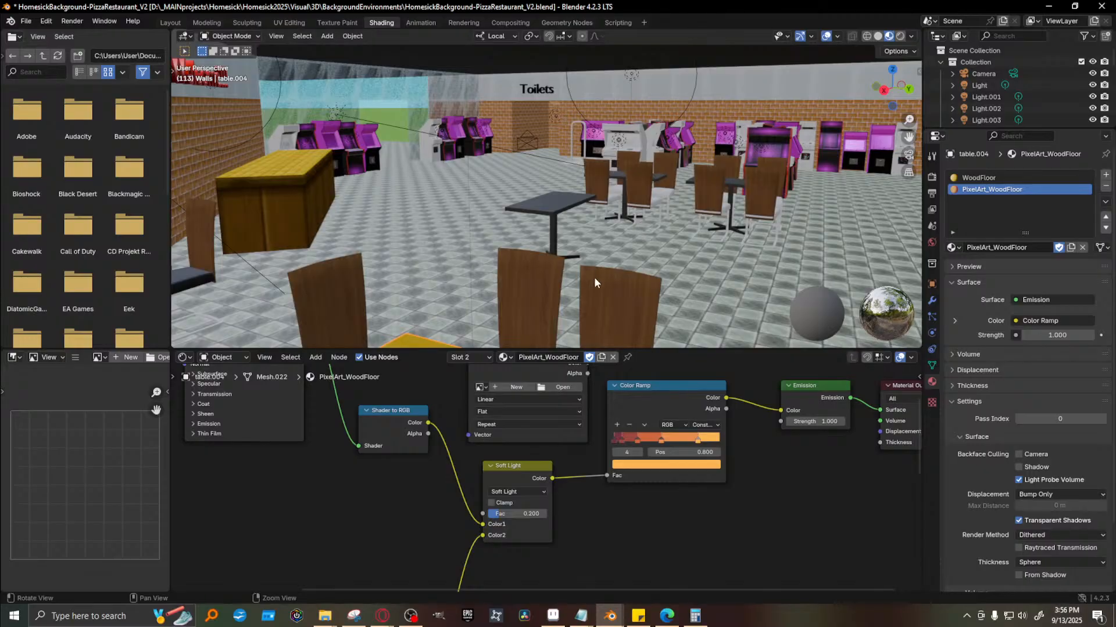
key("KP_Decimal")
scroll(731, 489, "down", 1)
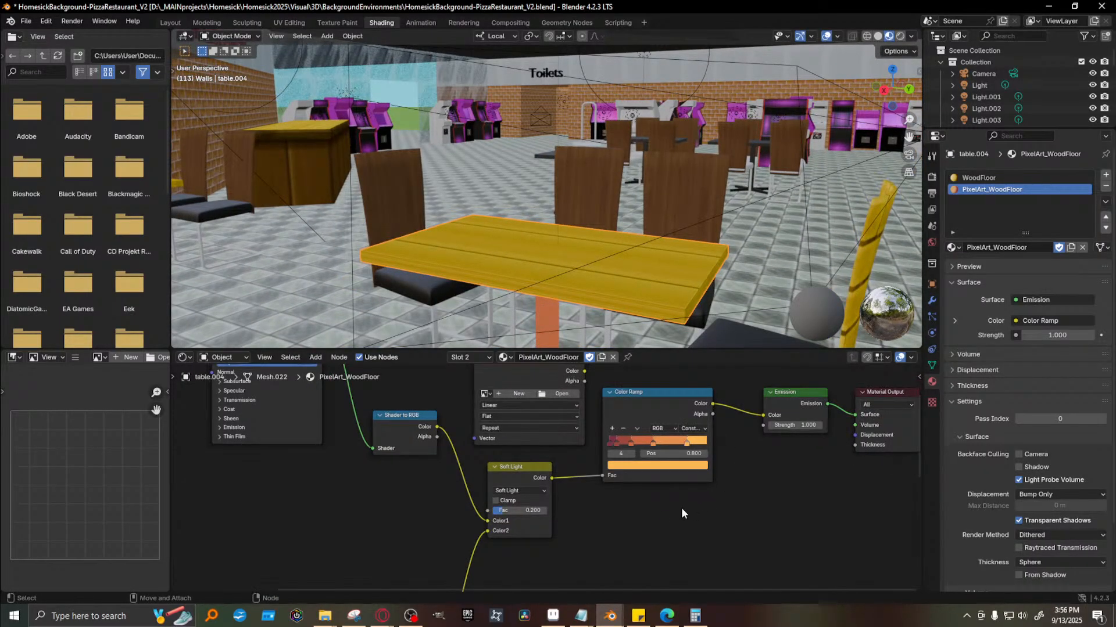
key("ctrl+v")
Try to insert the pasted Multiply node between the Color Ramp and Emission nodes, and undo the insertion
left_click_drag(661, 493, 797, 405)
scroll(742, 515, "up", 1)
scroll(808, 503, "up", 1)
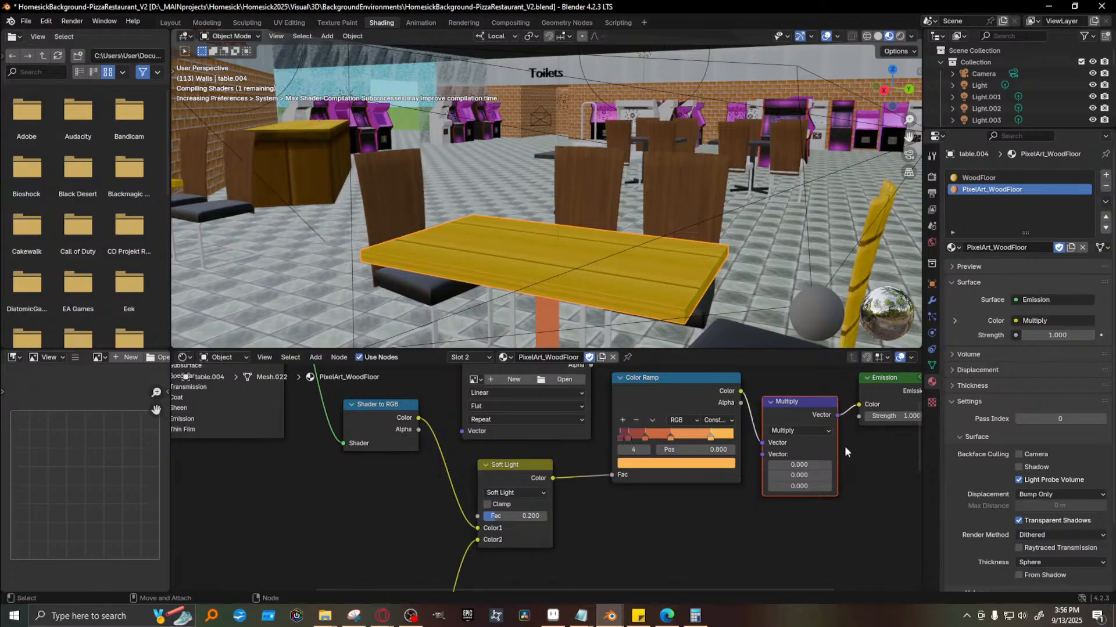
left_click(854, 491)
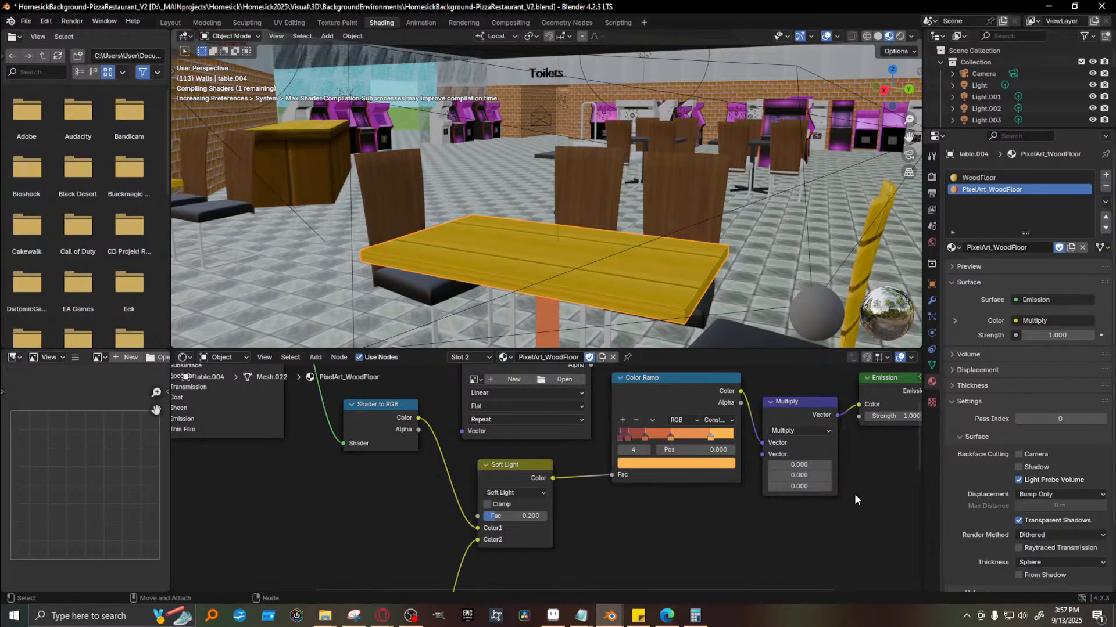
key("ctrl+z")
key("g")
left_click(650, 523)
key("ctrl+z")
key("ctrl+z")
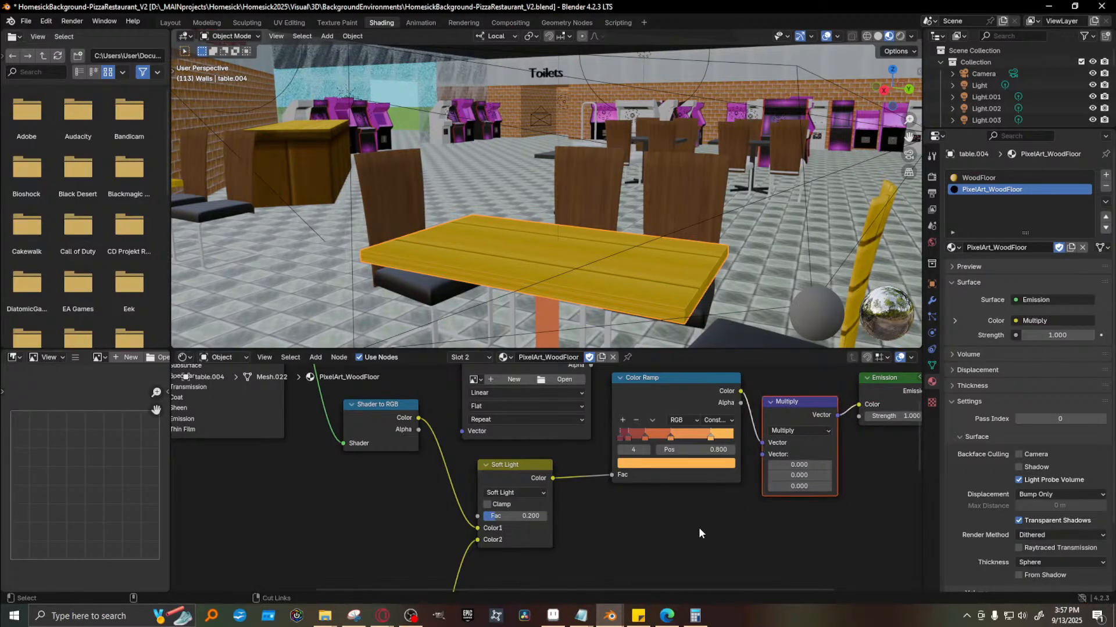
key("ctrl+z")
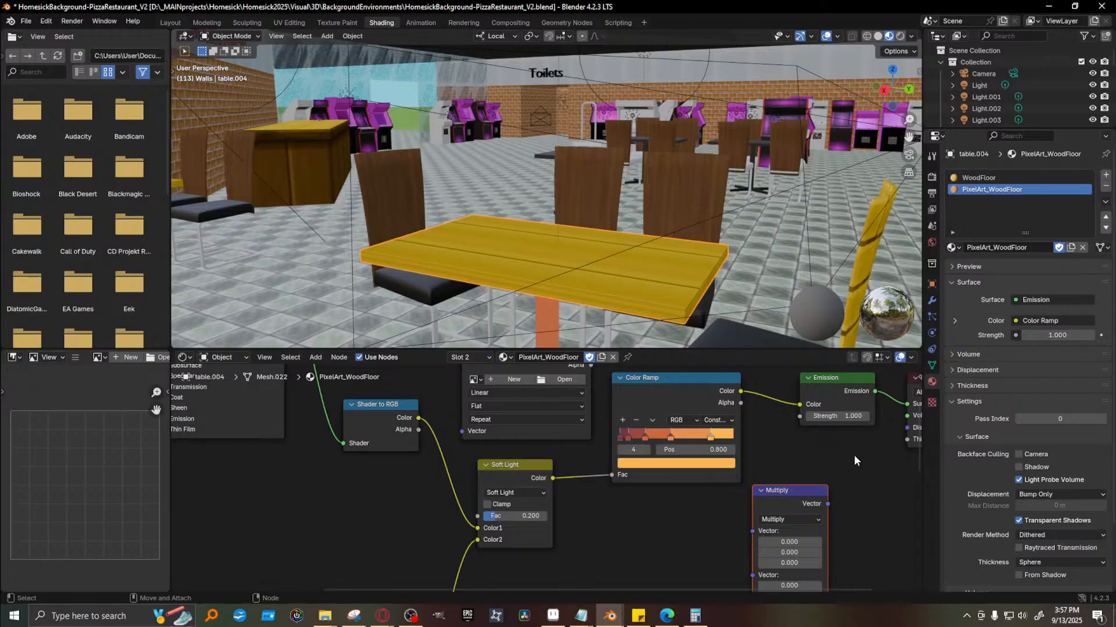
Position the Multiply node above the Emission node and route the Image Texture and Color Ramp colors through it into Emission's Color
key("g")
left_click(839, 471)
middle_click_drag(839, 472, 750, 498)
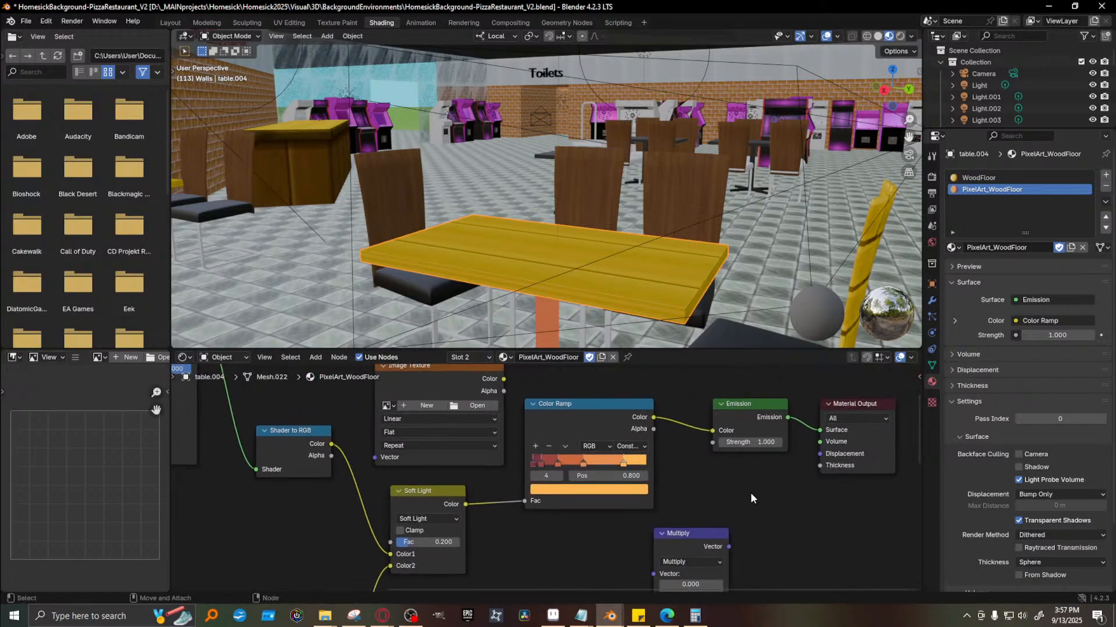
scroll(751, 497, "down", 1)
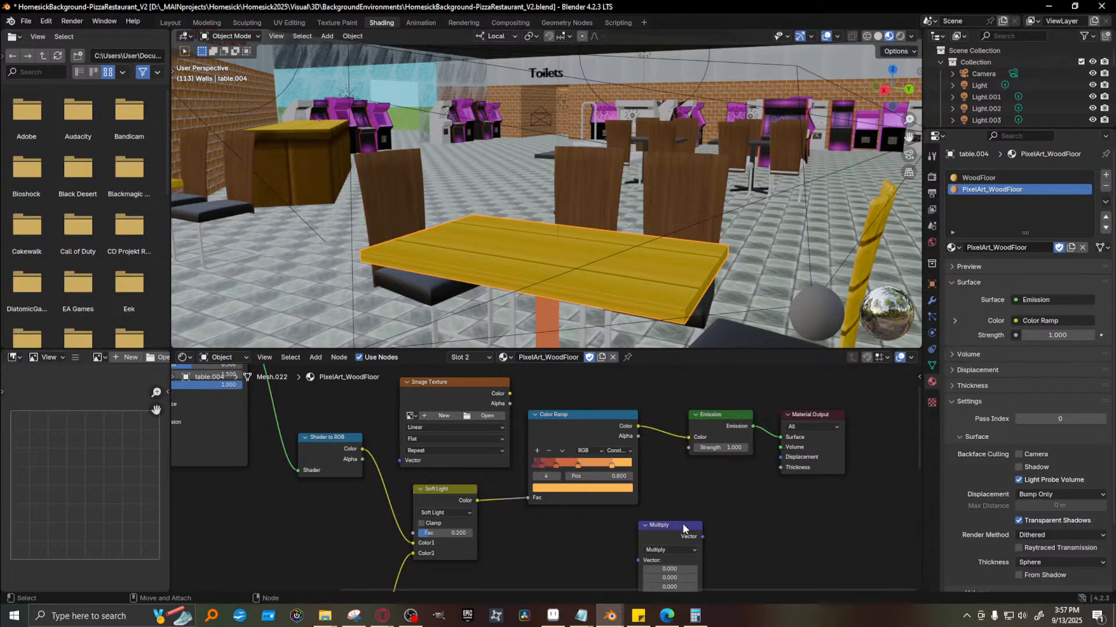
mouse_move(676, 530)
left_mouse_down()
mouse_move(700, 430)
mouse_move(674, 527)
mouse_move(674, 513)
left_mouse_up()
middle_click_drag(720, 531, 716, 592)
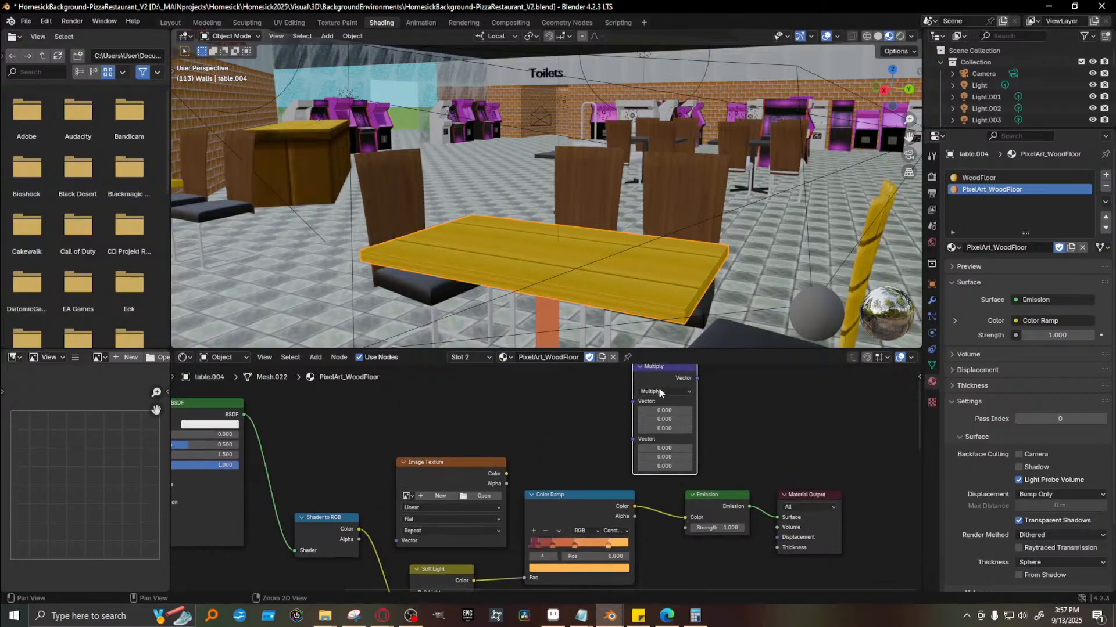
left_click_drag(697, 379, 632, 439)
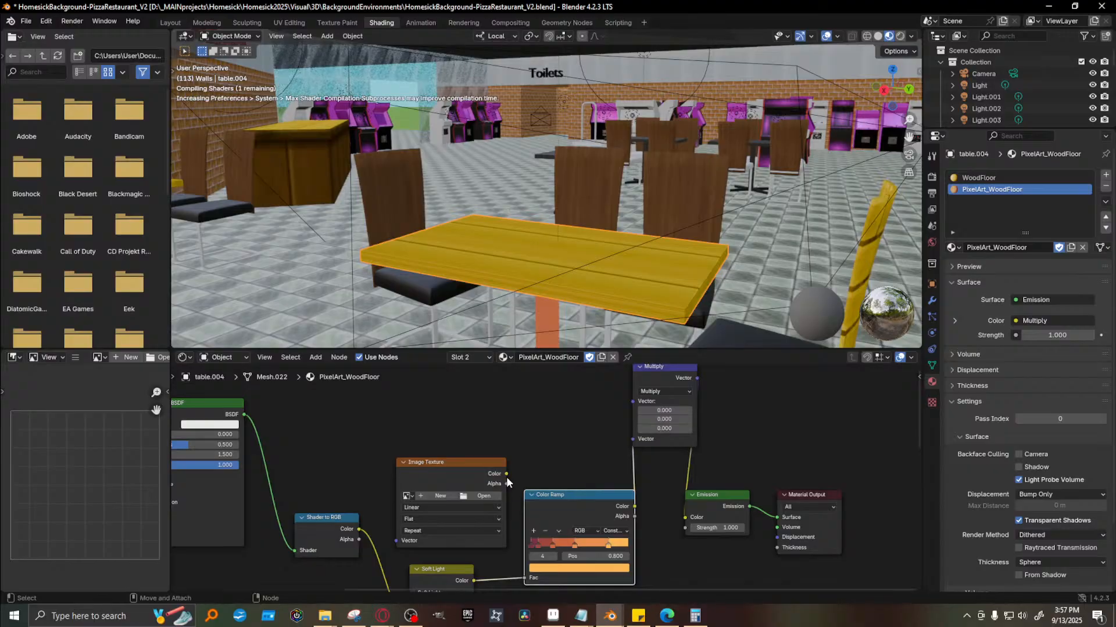
left_click_drag(506, 472, 633, 400)
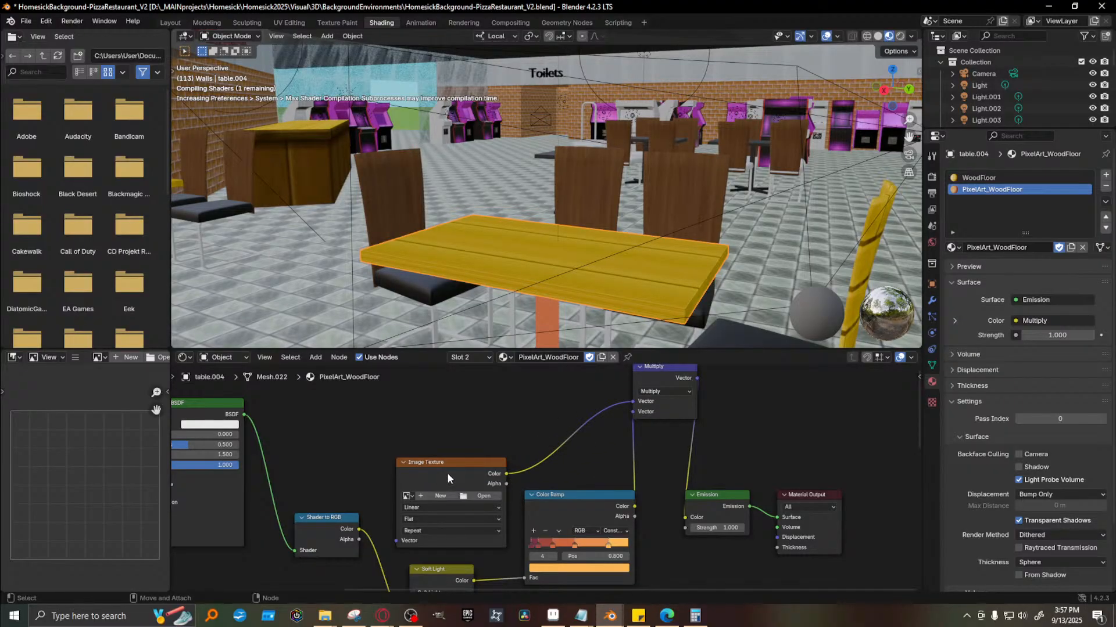
Move the Image Texture node higher and load Inside_A4_WoodFloor1.png into it
left_click_drag(448, 473, 449, 433)
left_click(480, 458)
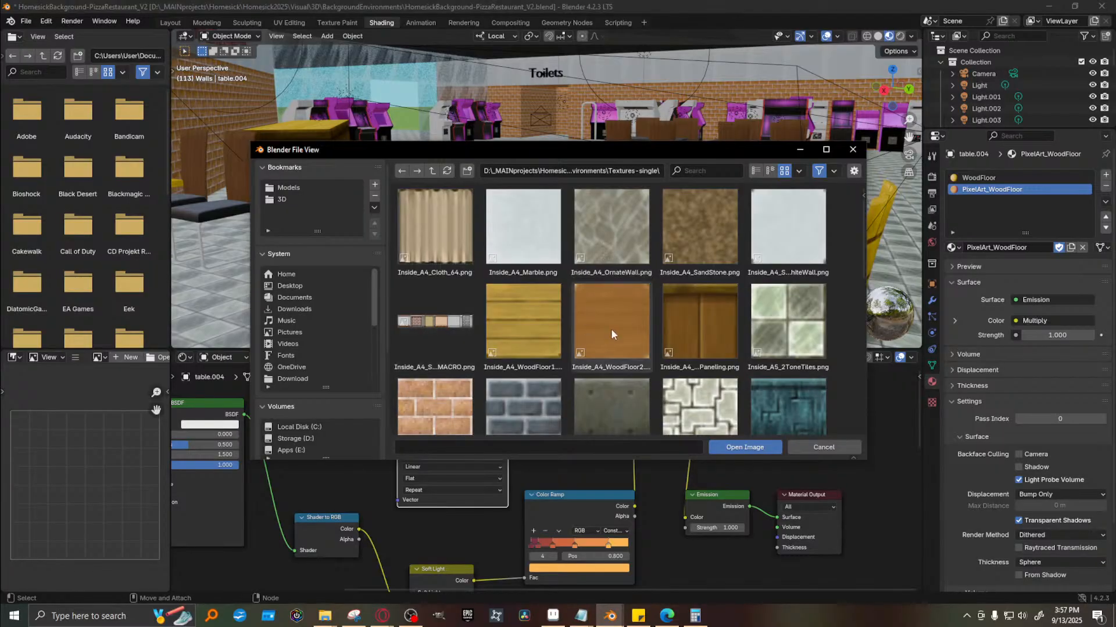
double_click(503, 340)
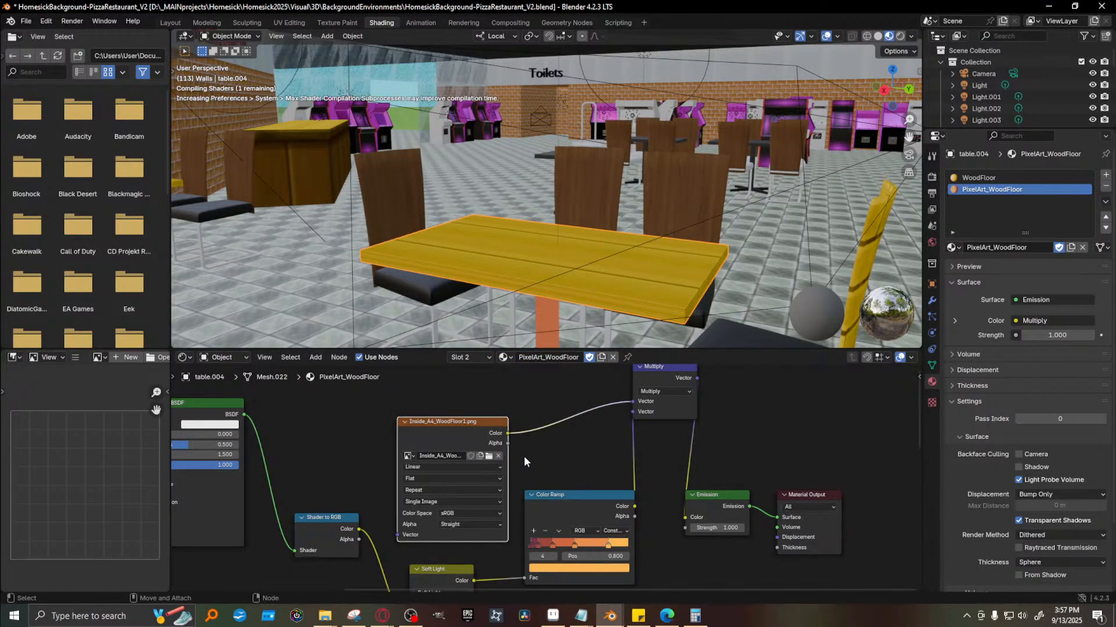
Try removing the WoodFloor material slot from the tabletop, and undo the removal
left_click(984, 180)
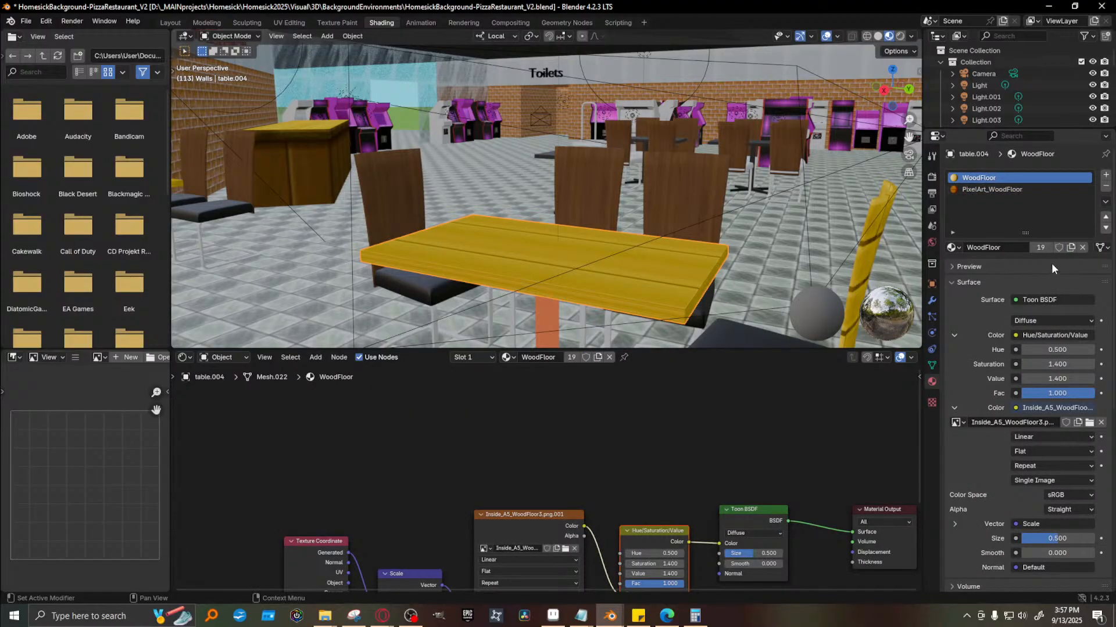
left_click(1106, 186)
mouse_move(630, 287)
middle_mouse_down()
mouse_move(630, 314)
mouse_move(632, 299)
mouse_move(581, 269)
mouse_move(629, 293)
mouse_move(599, 256)
mouse_move(625, 269)
middle_mouse_up()
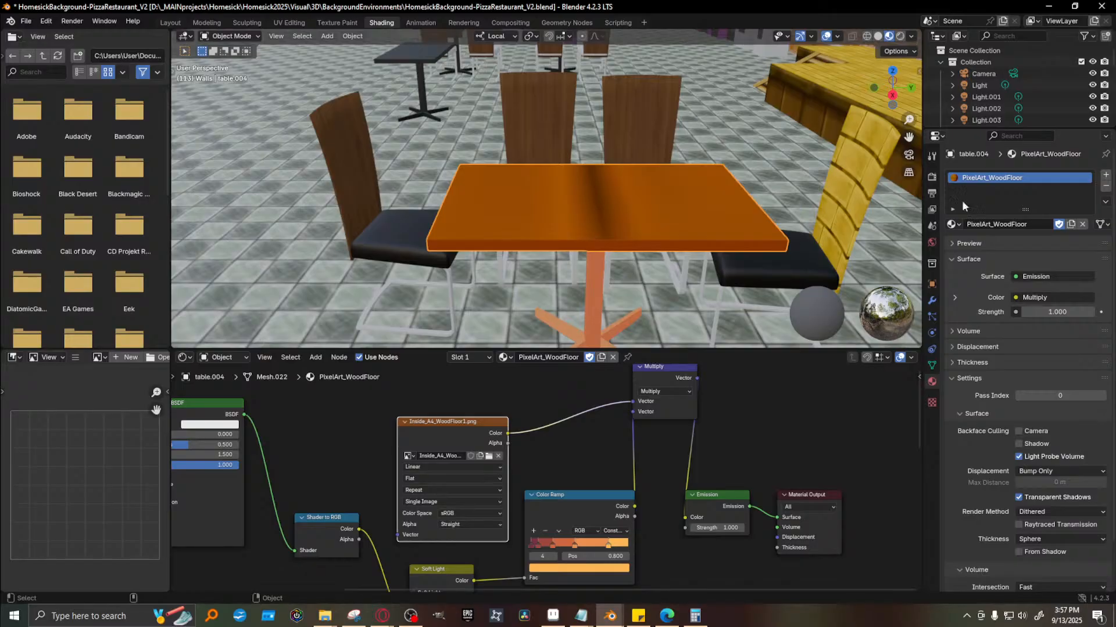
key("ctrl+z")
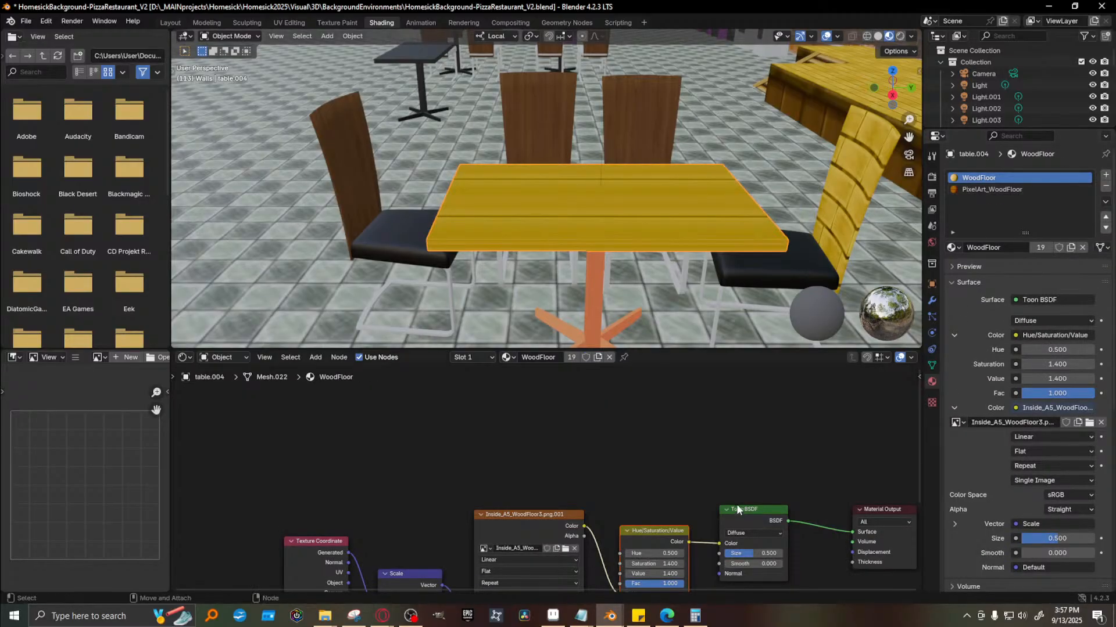
Copy WoodFloor's Texture Coordinate and Scale nodes into PixelArt_WoodFloor and connect Scale to the wood image's Vector input
middle_click_drag(644, 452, 642, 394)
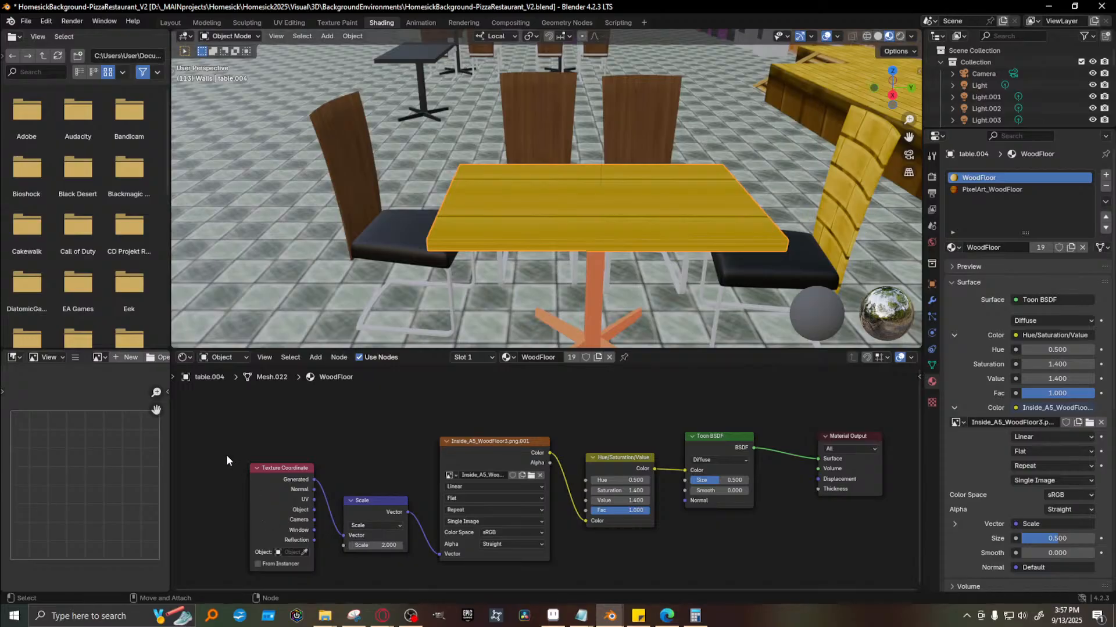
middle_click_drag(368, 444, 398, 416)
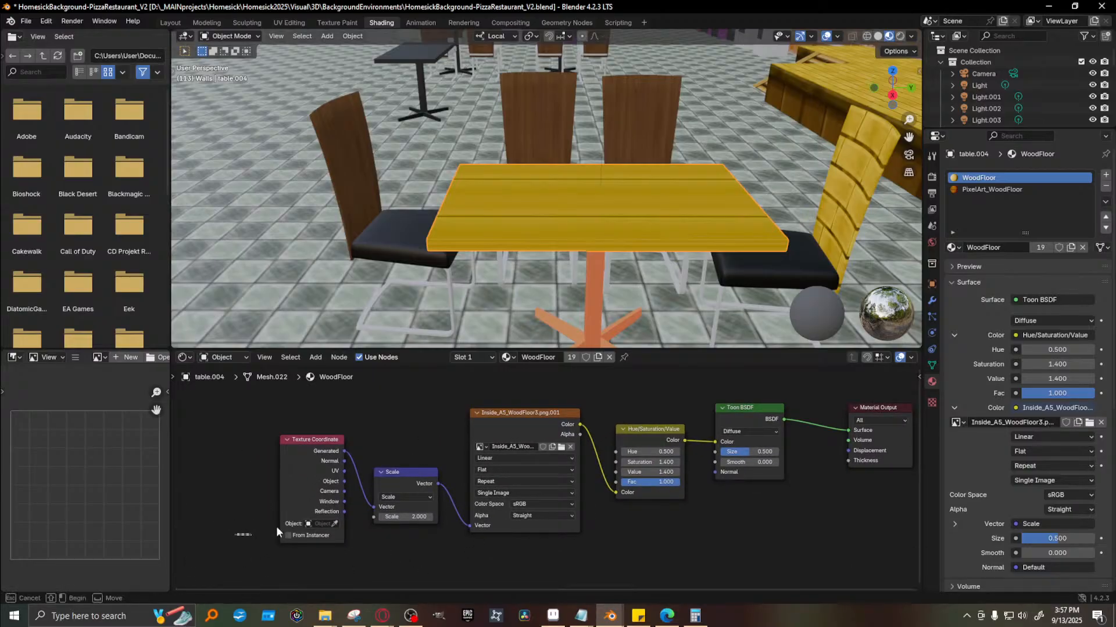
left_click_drag(234, 537, 449, 434)
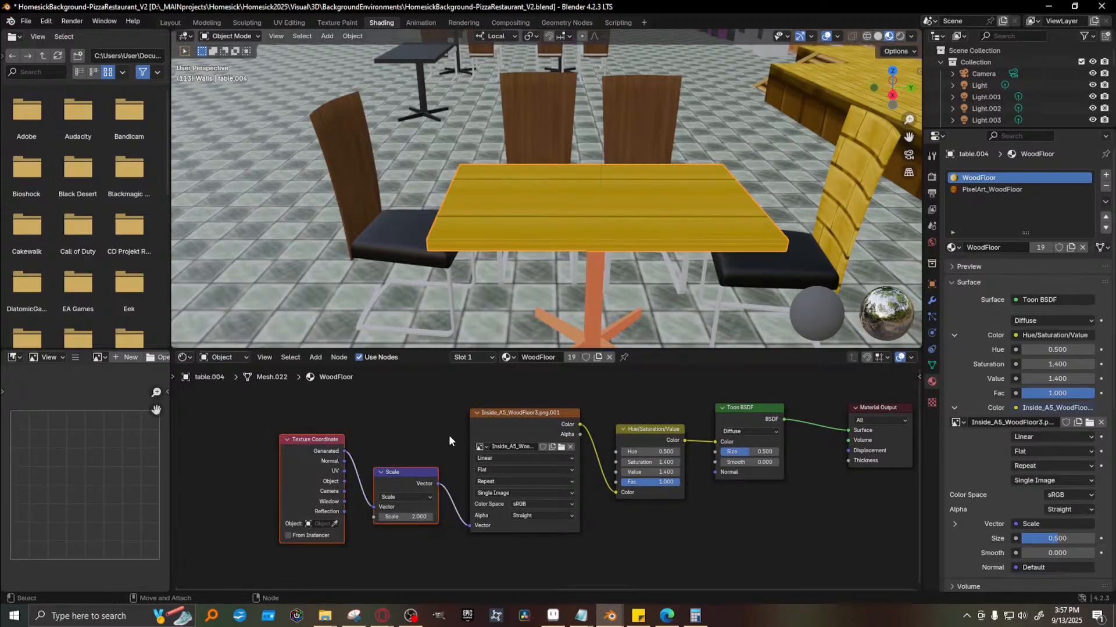
left_click(999, 190)
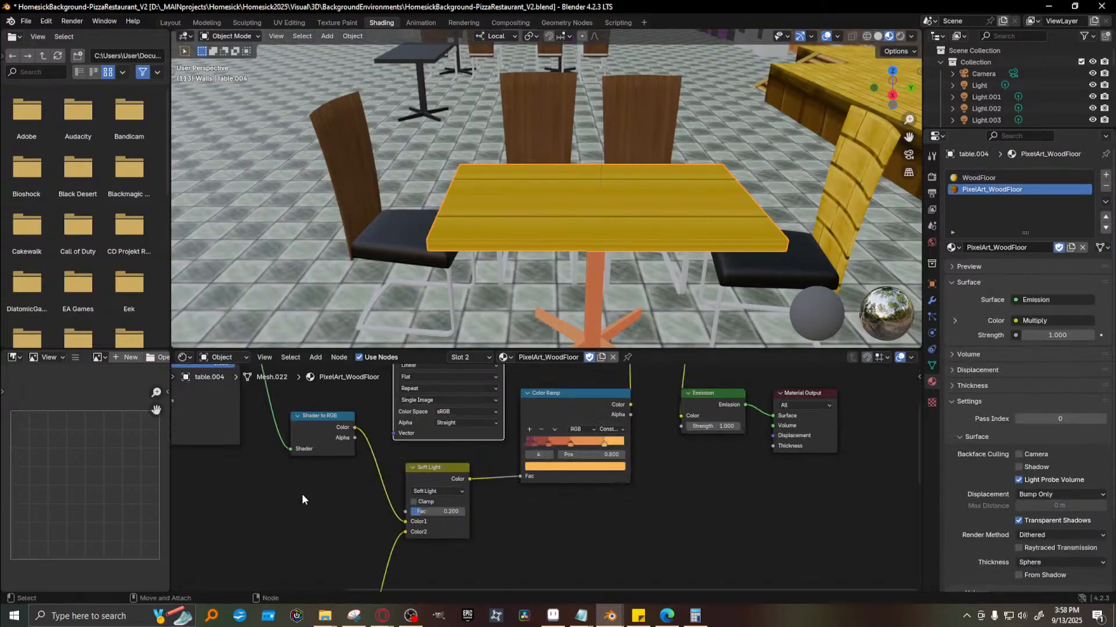
middle_click_drag(301, 493, 516, 564)
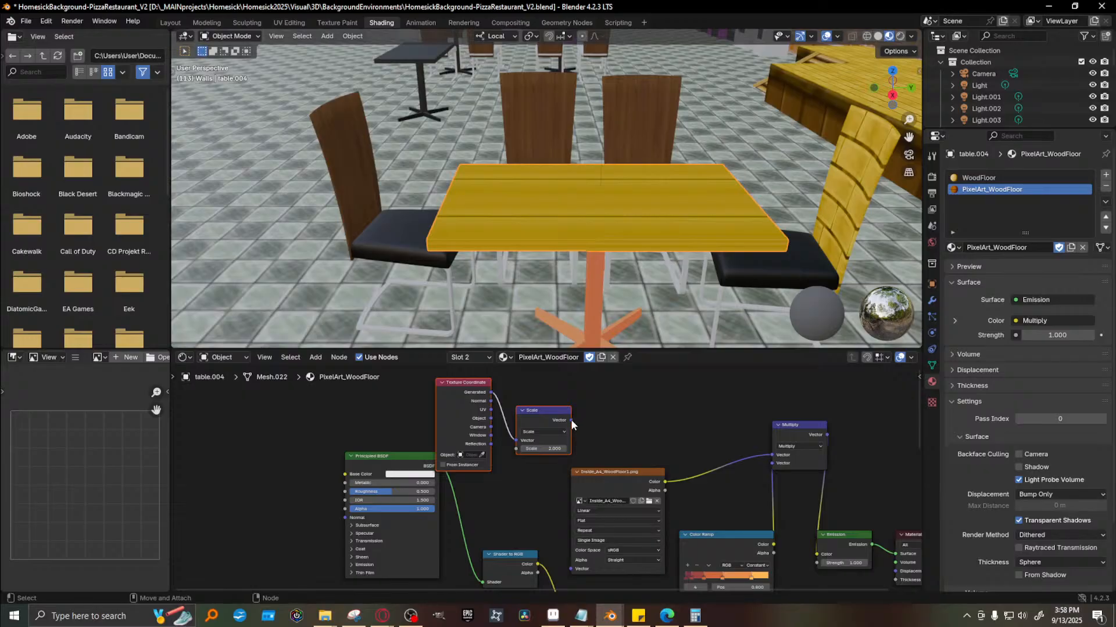
left_click_drag(572, 421, 561, 555)
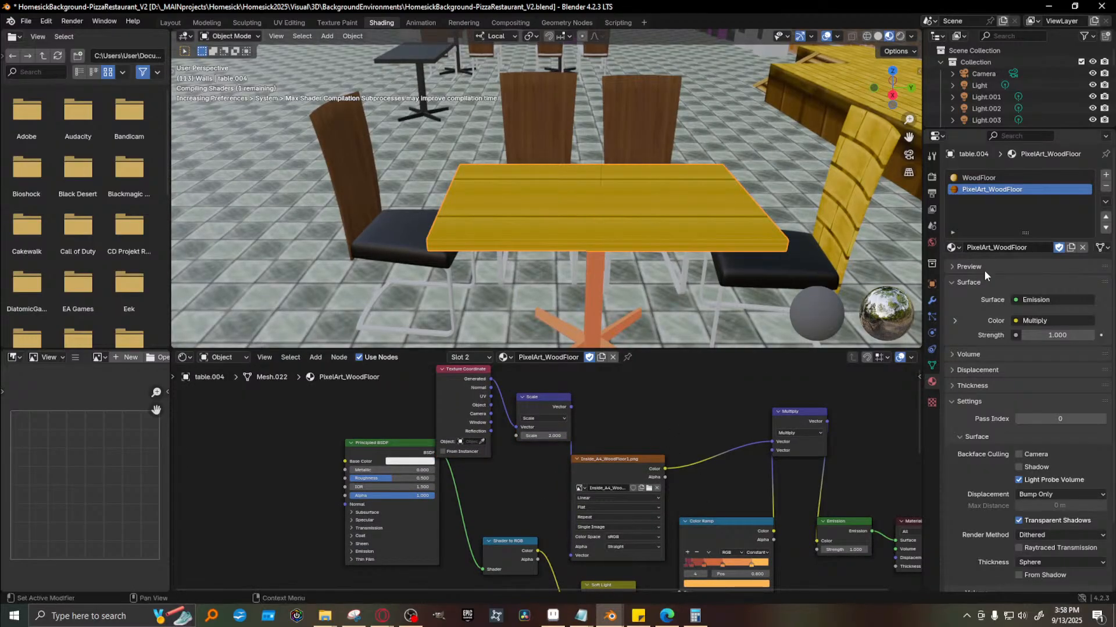
Remove the WoodFloor material slot from the tabletop, keeping only PixelArt_WoodFloor, and inspect the surface up close
left_click(1000, 178)
left_click(1107, 188)
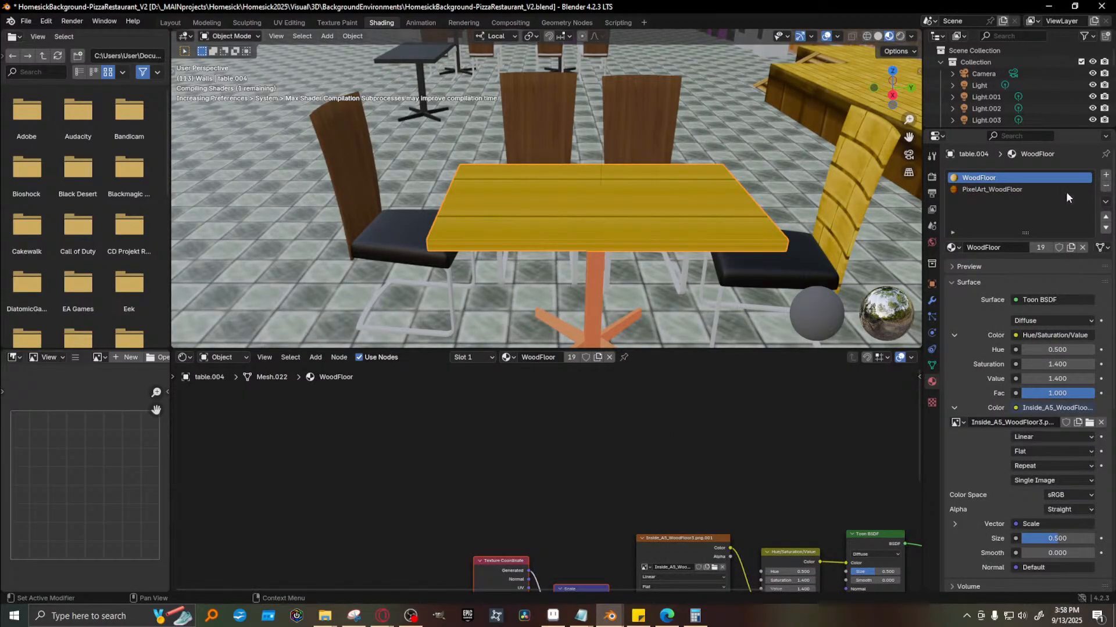
middle_click_drag(877, 220, 482, 272)
scroll(471, 249, "up", 6)
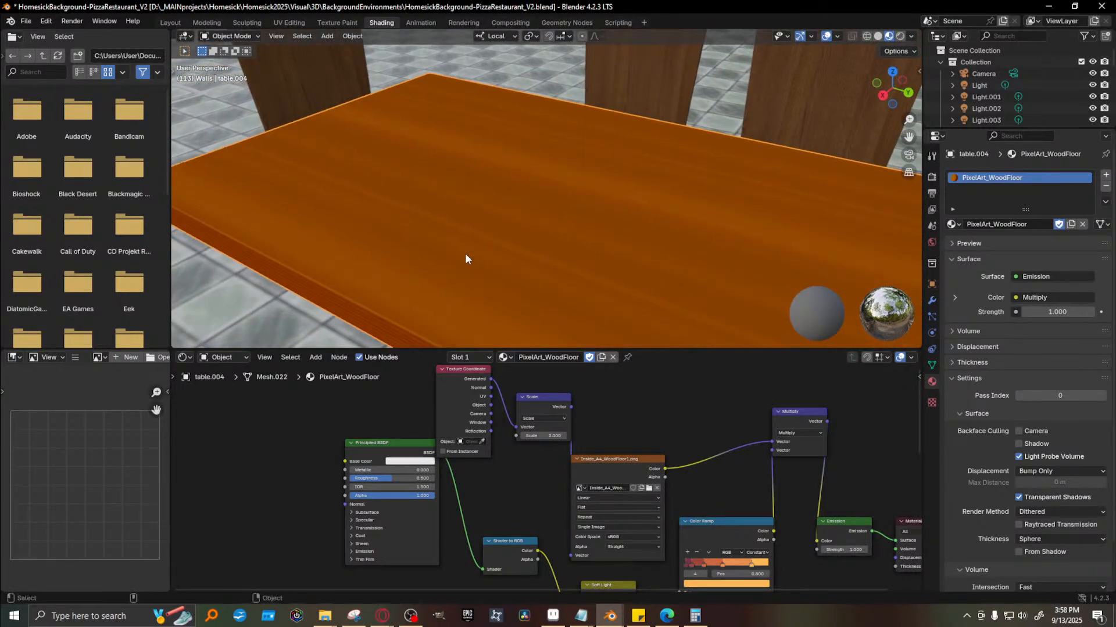
scroll(448, 255, "down", 3)
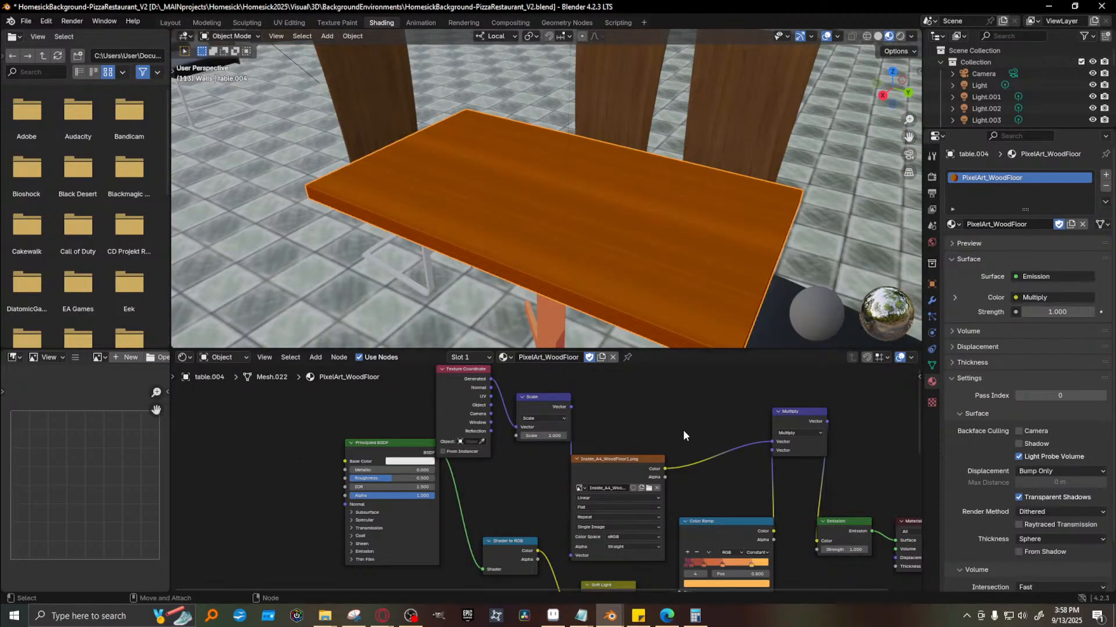
Move the Principled BSDF node clear of the texture nodes and shift Emission and Material Output farther right of the Color Ramp
middle_click_drag(480, 489, 515, 426)
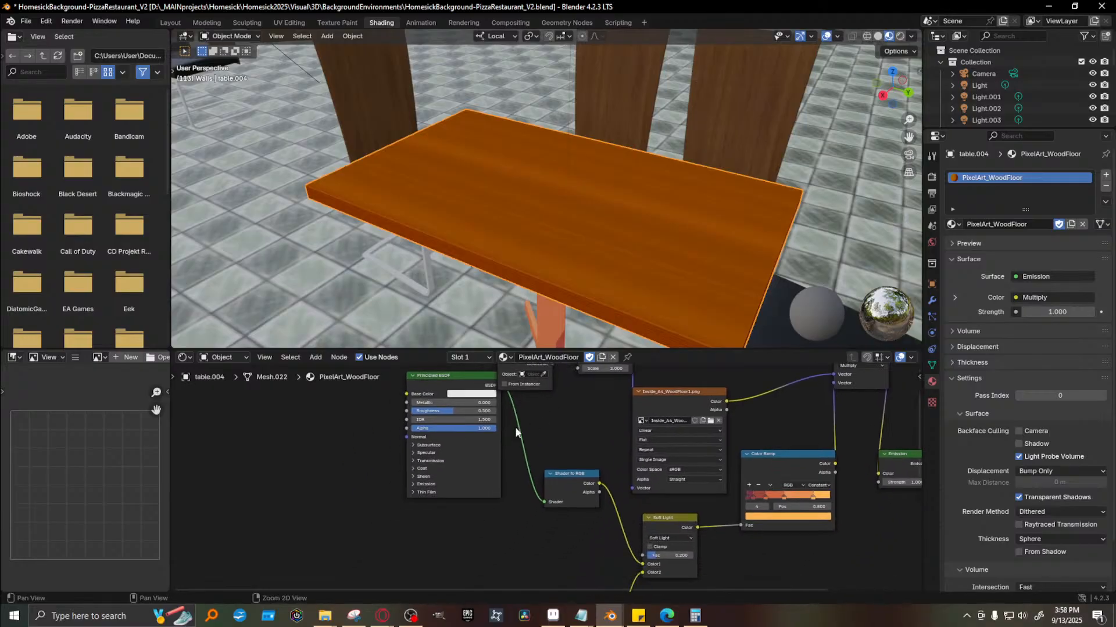
left_click_drag(445, 376, 359, 504)
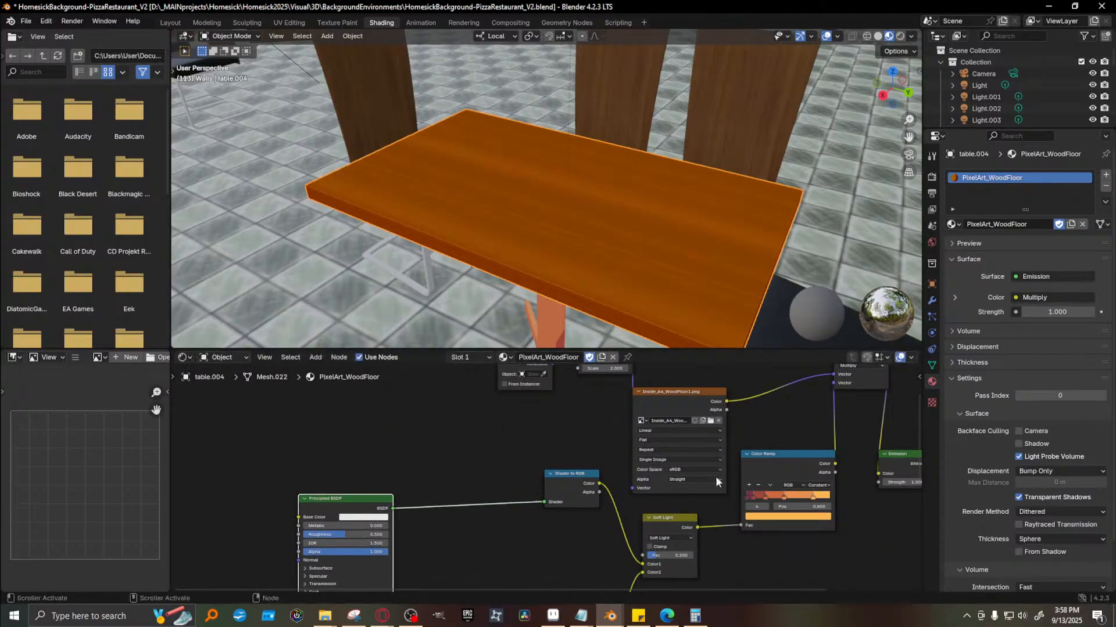
middle_click_drag(808, 427, 689, 491)
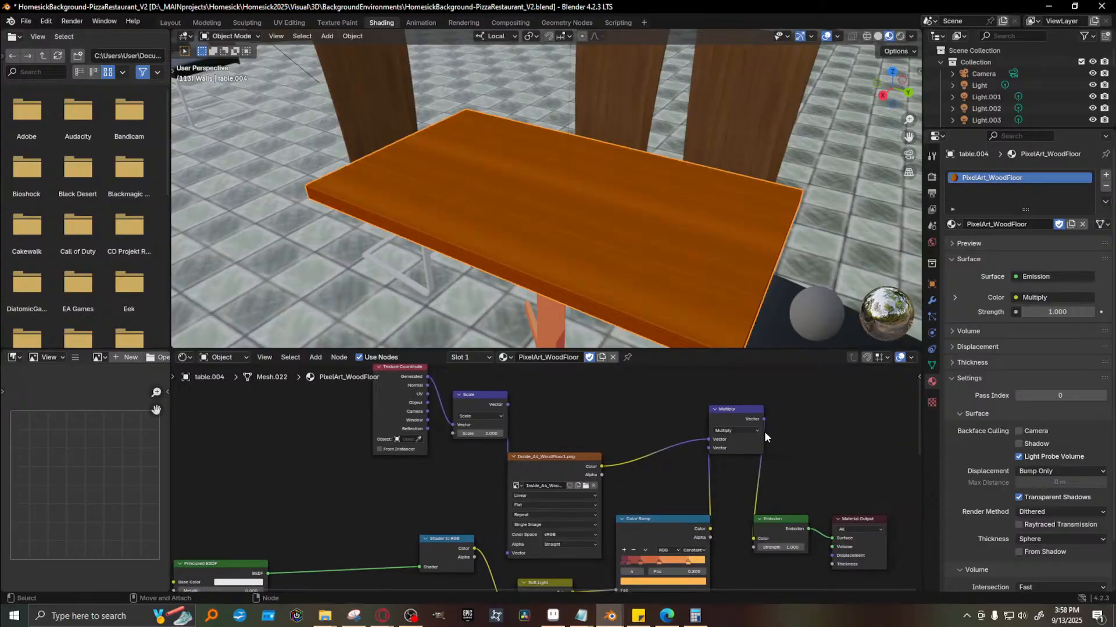
scroll(765, 431, "up", 2)
left_click(786, 422)
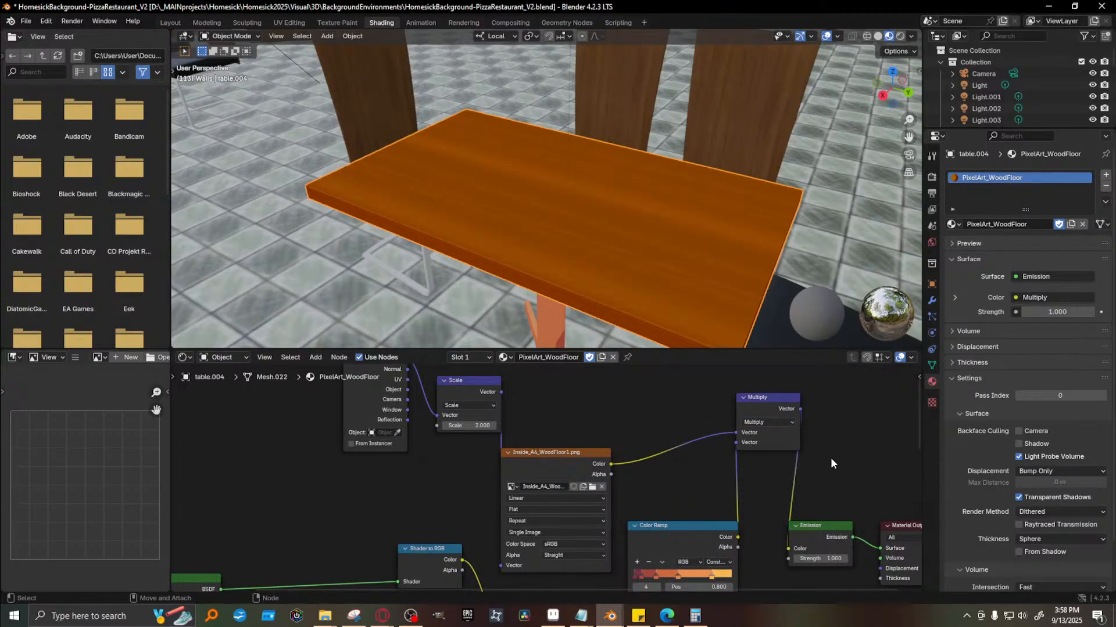
scroll(830, 458, "down", 1)
middle_click_drag(832, 467, 698, 396)
left_click_drag(667, 427, 804, 531)
left_click_drag(674, 458, 749, 462)
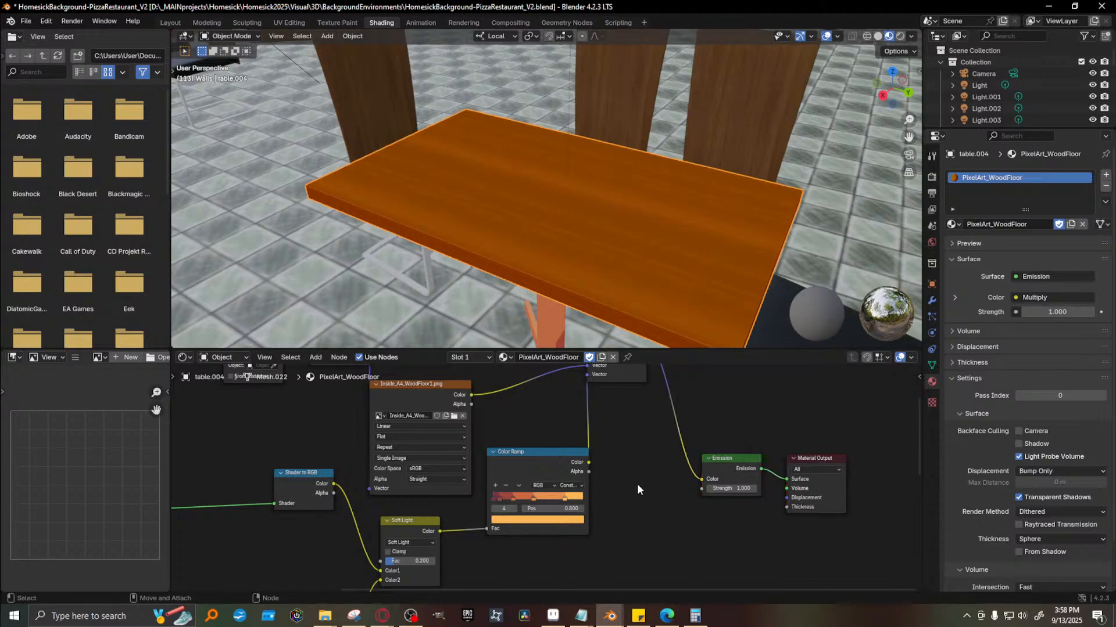
Lower the Multiply node level with the wood image's output and raise Emission and Material Output beside it
middle_click_drag(635, 436, 623, 500)
left_click_drag(621, 397, 640, 428)
left_click(641, 428)
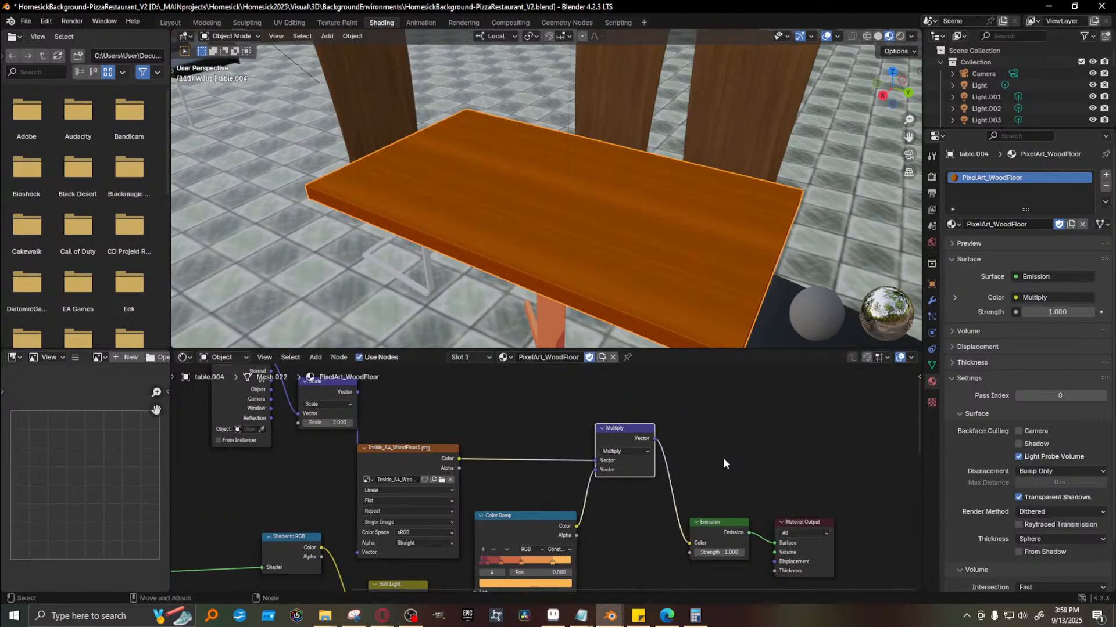
left_click_drag(707, 480, 836, 554)
left_click_drag(715, 528, 699, 405)
Move the Texture Coordinate and Scale nodes down and left of the wood image, and lower the Shader to RGB node
middle_click_drag(293, 385, 547, 429)
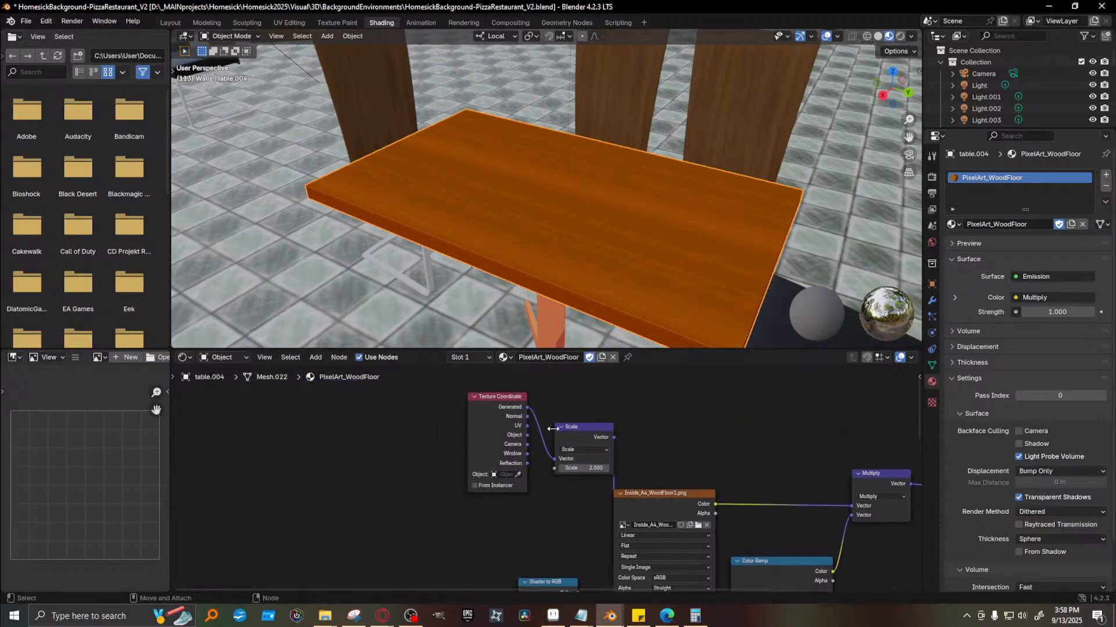
scroll(548, 428, "down", 2)
left_click_drag(448, 419, 609, 469)
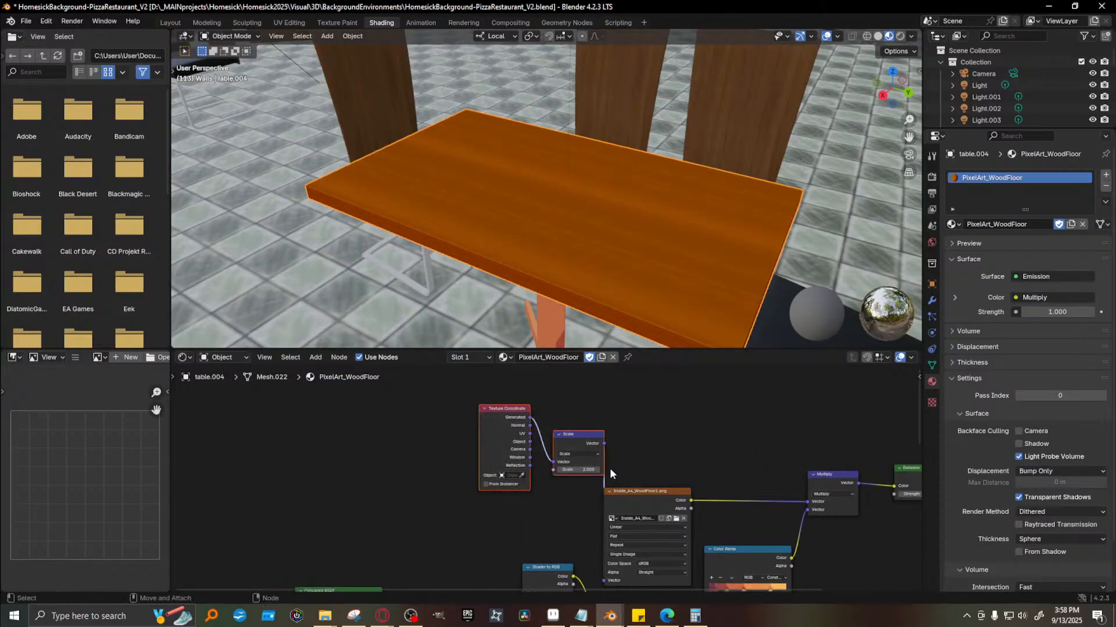
left_click_drag(574, 435, 486, 509)
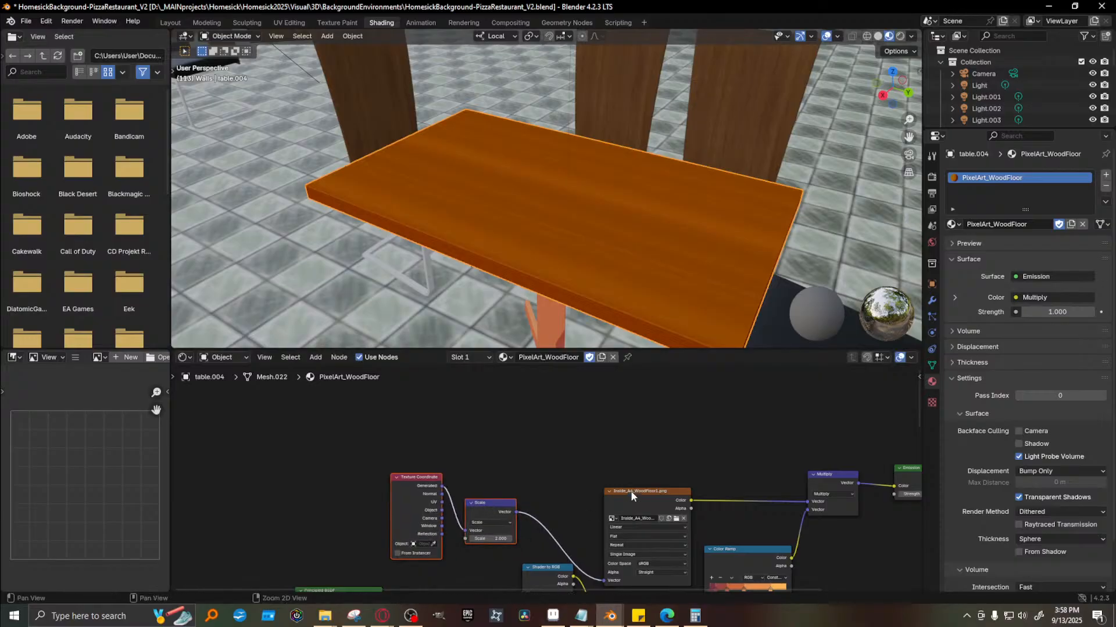
middle_click_drag(565, 497, 580, 408)
left_click_drag(559, 479, 557, 559)
middle_click_drag(463, 517, 470, 430)
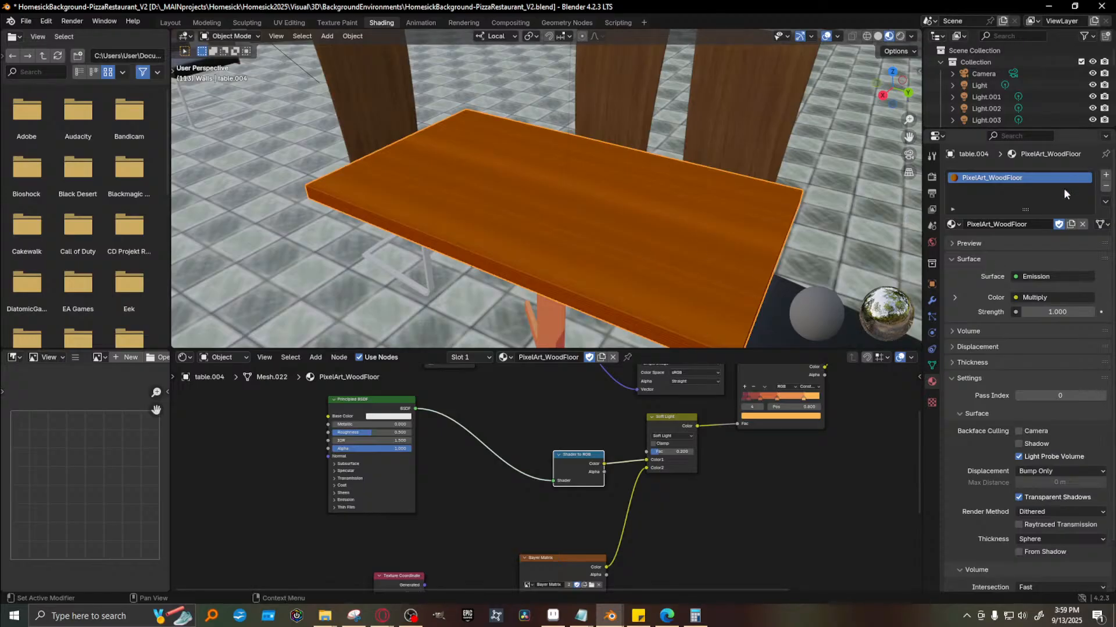
Add a second material slot to the tabletop and assign the existing WoodFloor material to it
left_click(1106, 175)
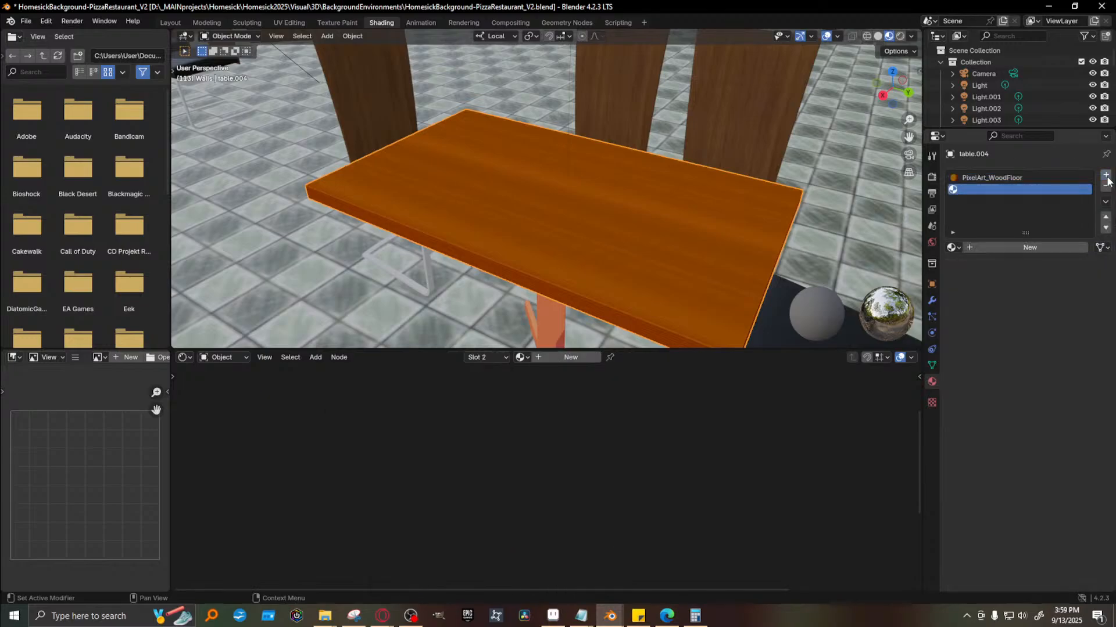
left_click(952, 247)
scroll(1003, 344, "down", 20)
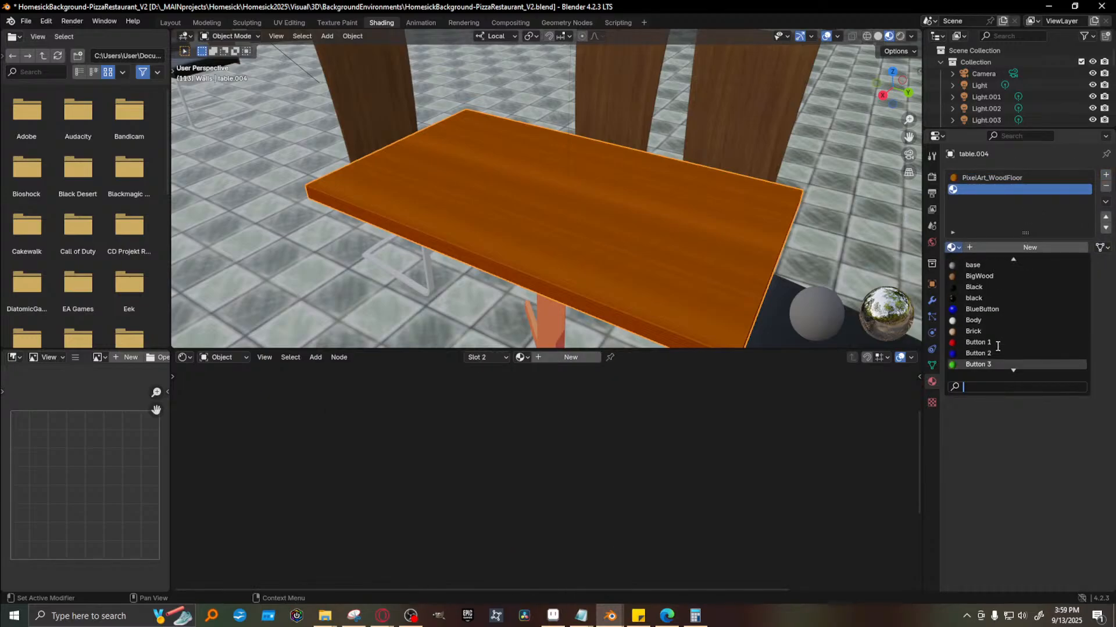
scroll(1003, 344, "down", 20)
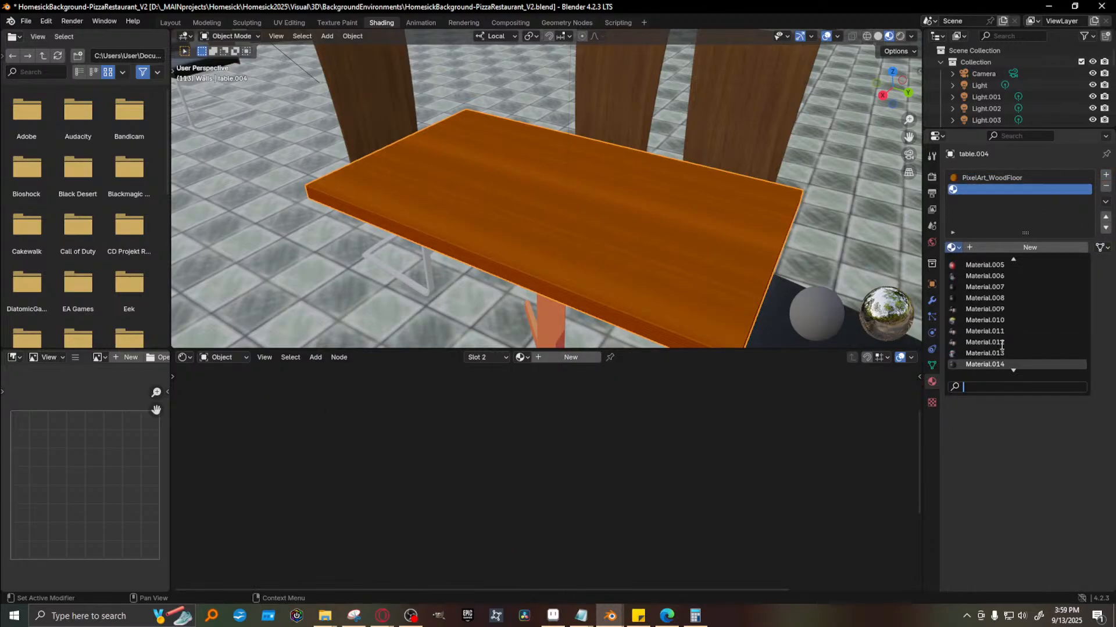
scroll(1000, 345, "down", 6)
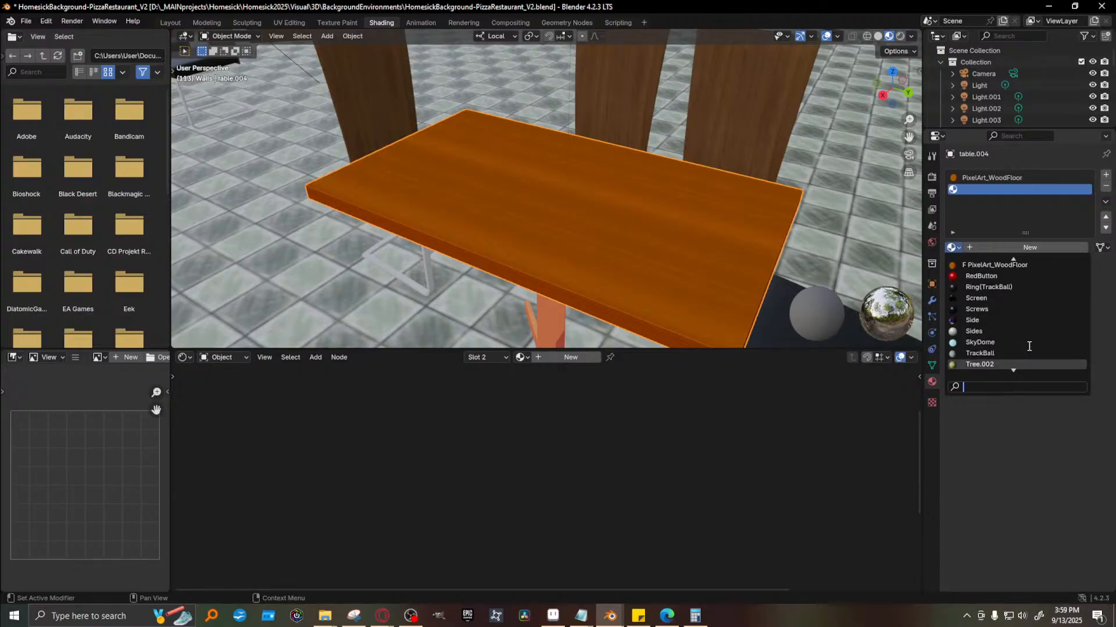
type("wood")
left_click(990, 265)
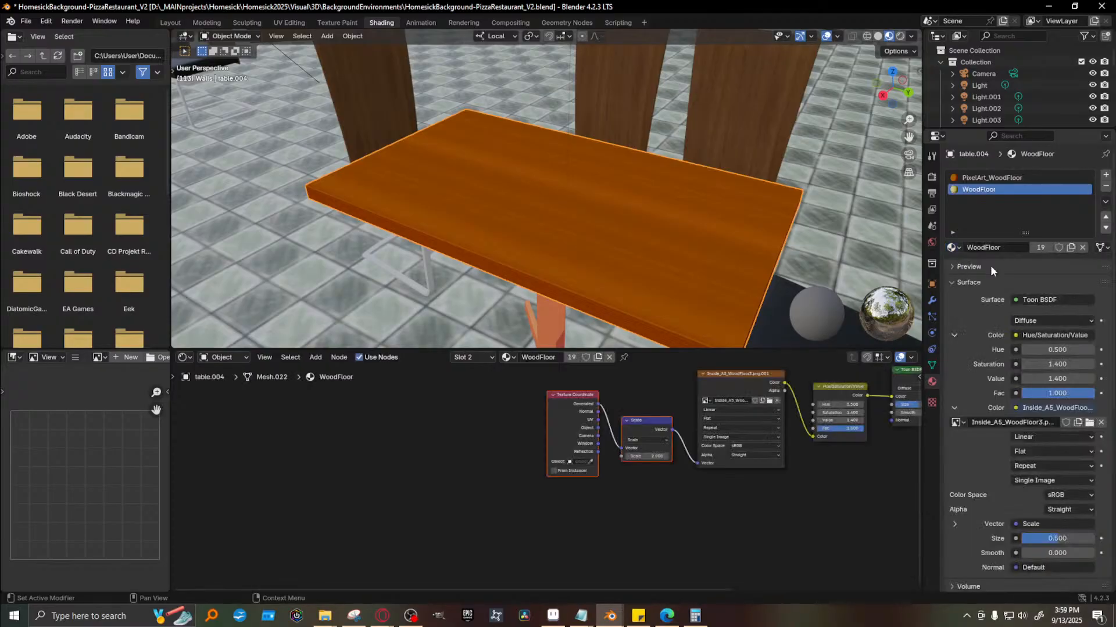
left_click(590, 528)
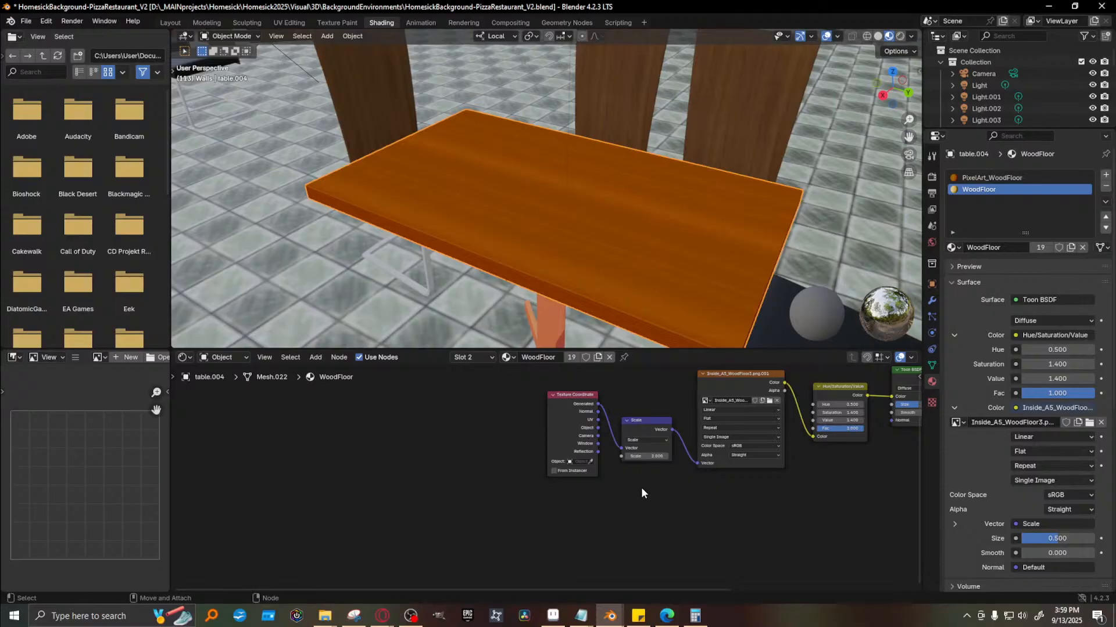
Compare the node setups of both materials and load Inside_A5_WoodFloor3.png into PixelArt_WoodFloor's image node
left_click(1012, 178)
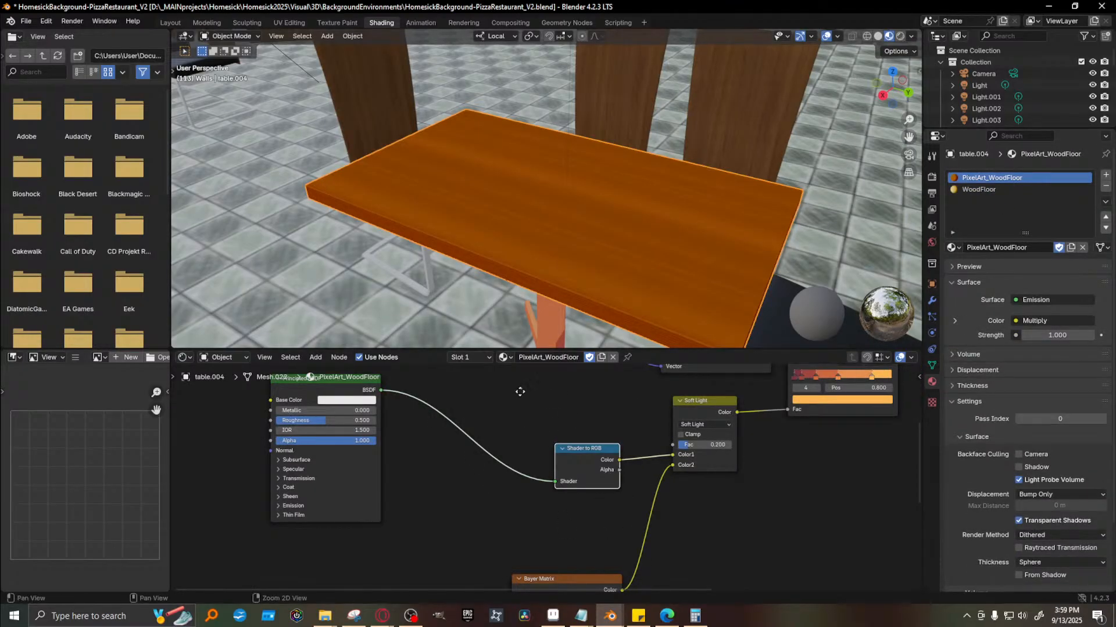
middle_click_drag(518, 386, 534, 546)
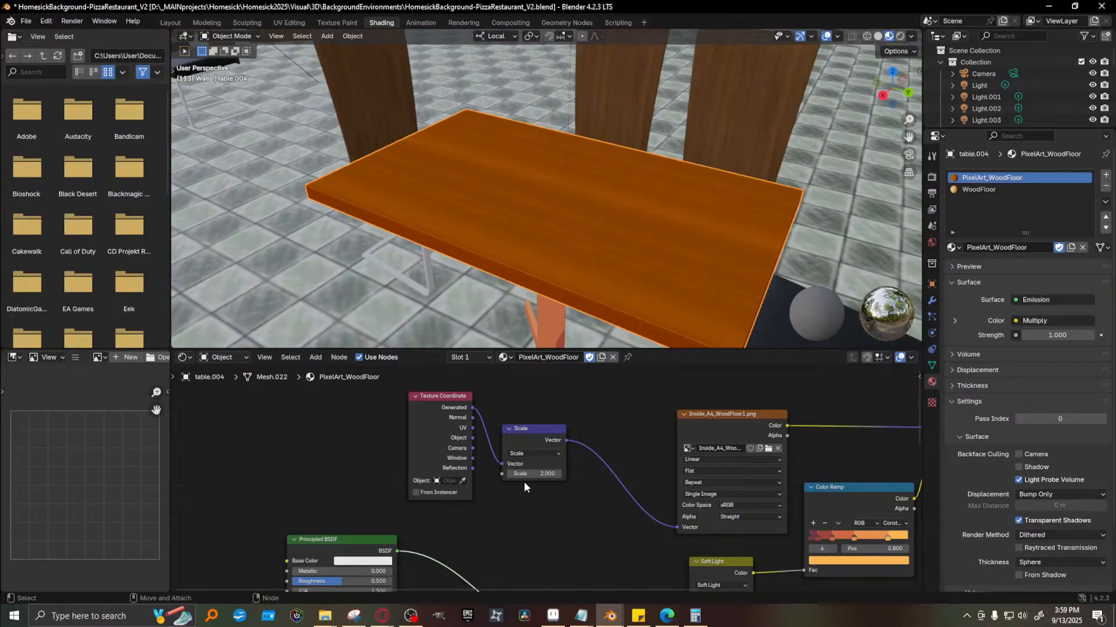
left_click(997, 189)
middle_click_drag(703, 491, 638, 429)
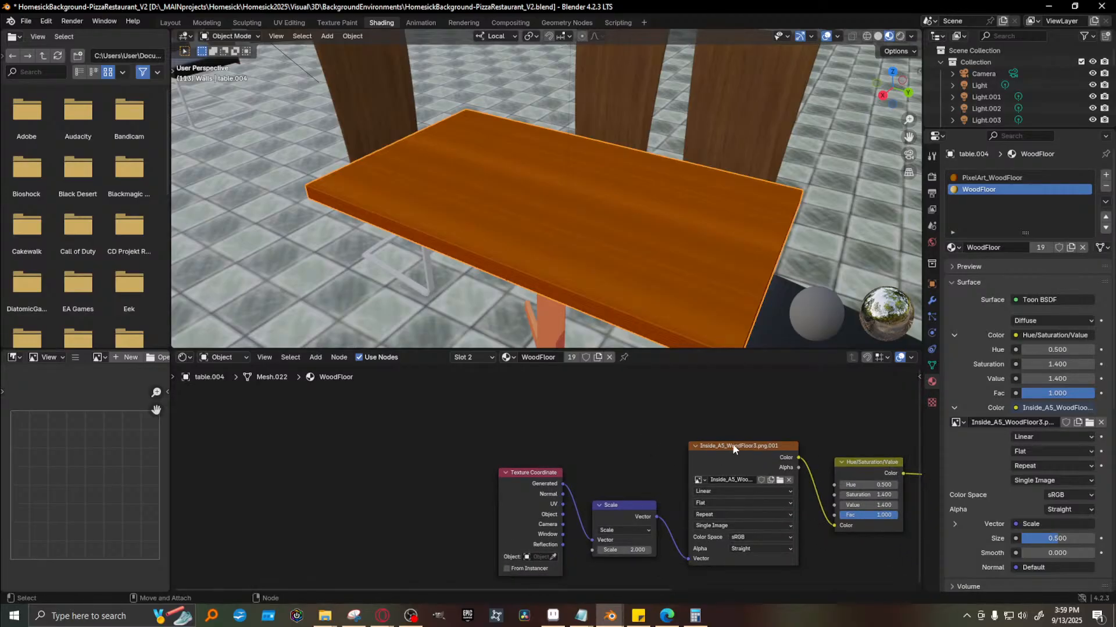
left_click(994, 177)
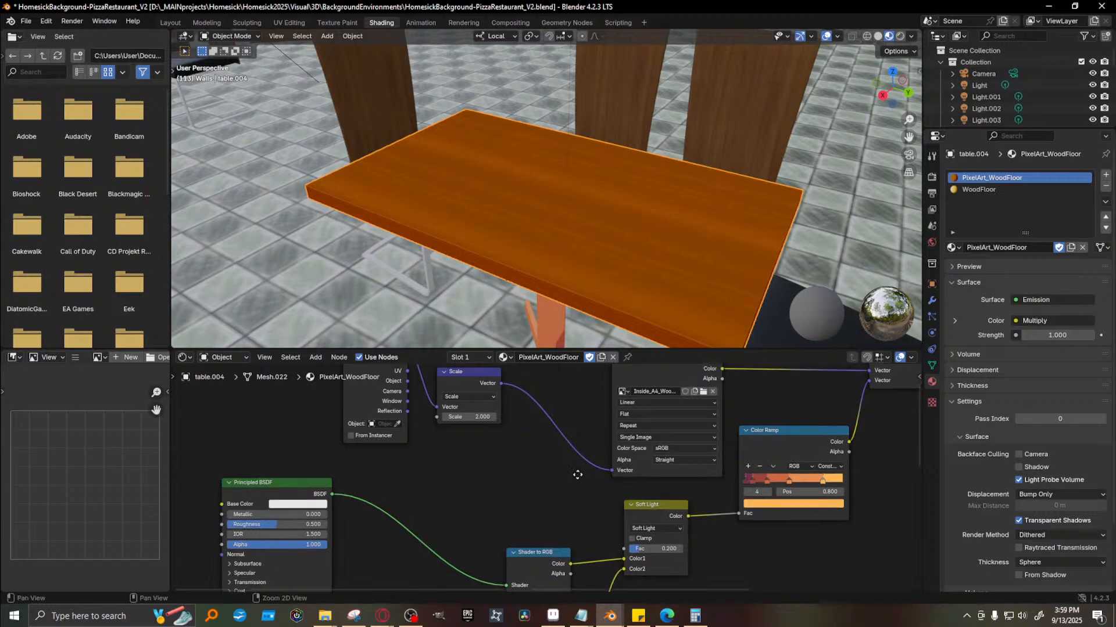
middle_click_drag(580, 476, 561, 565)
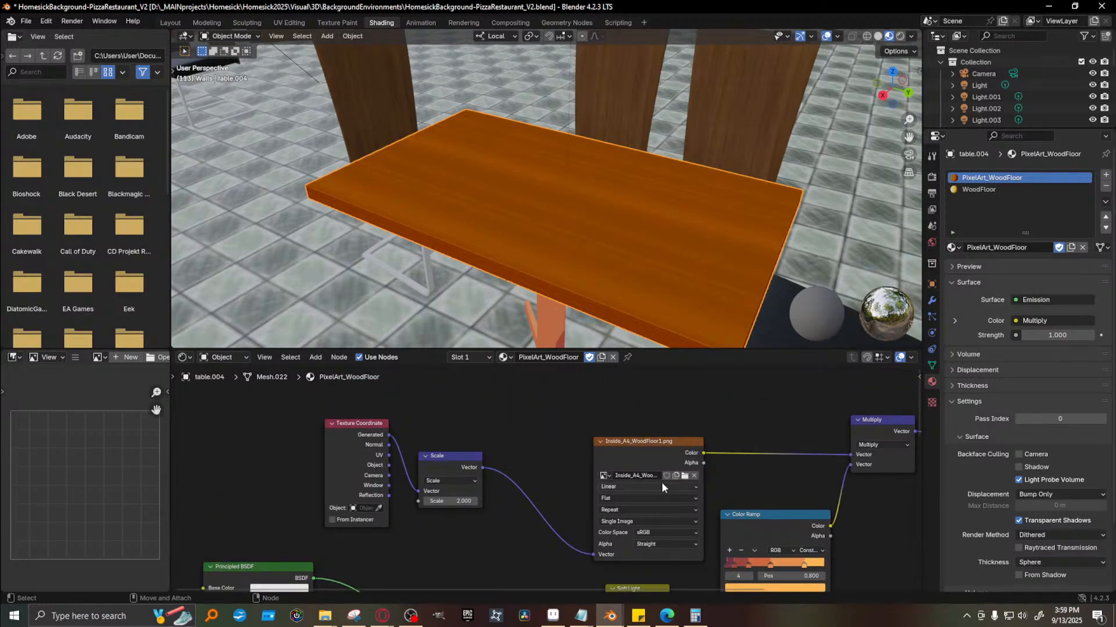
left_click(684, 475)
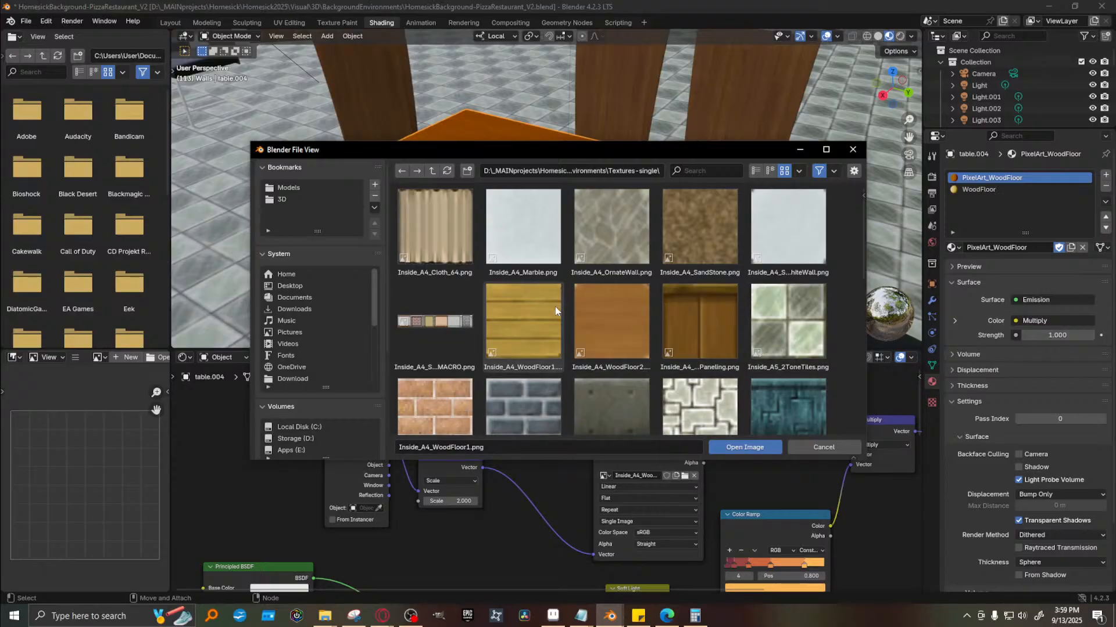
scroll(556, 319, "down", 2)
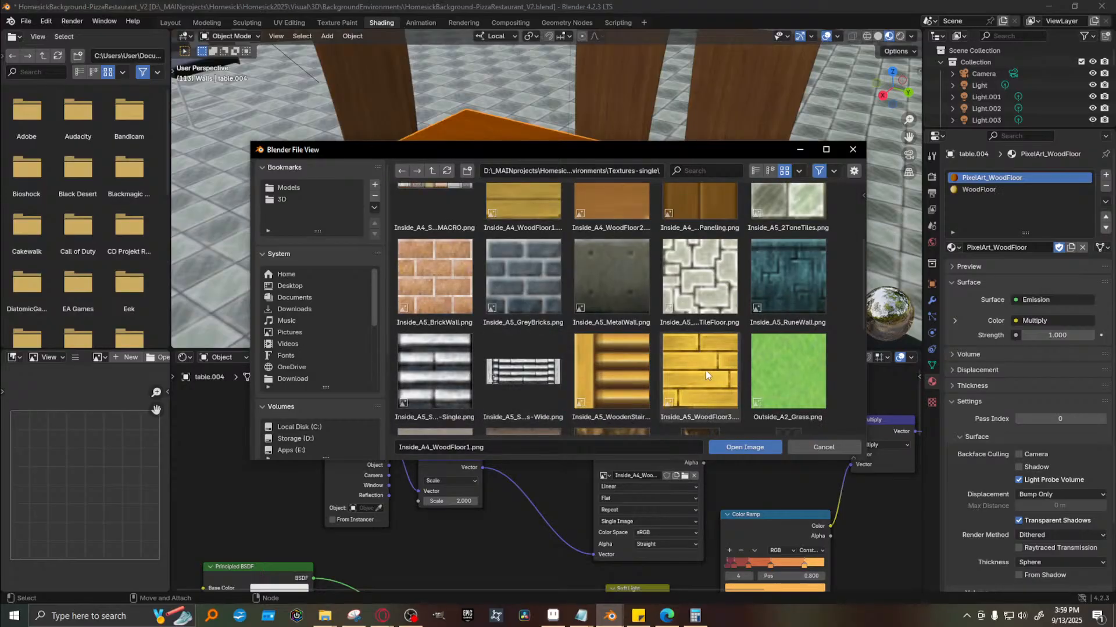
left_click(705, 375)
left_click(742, 446)
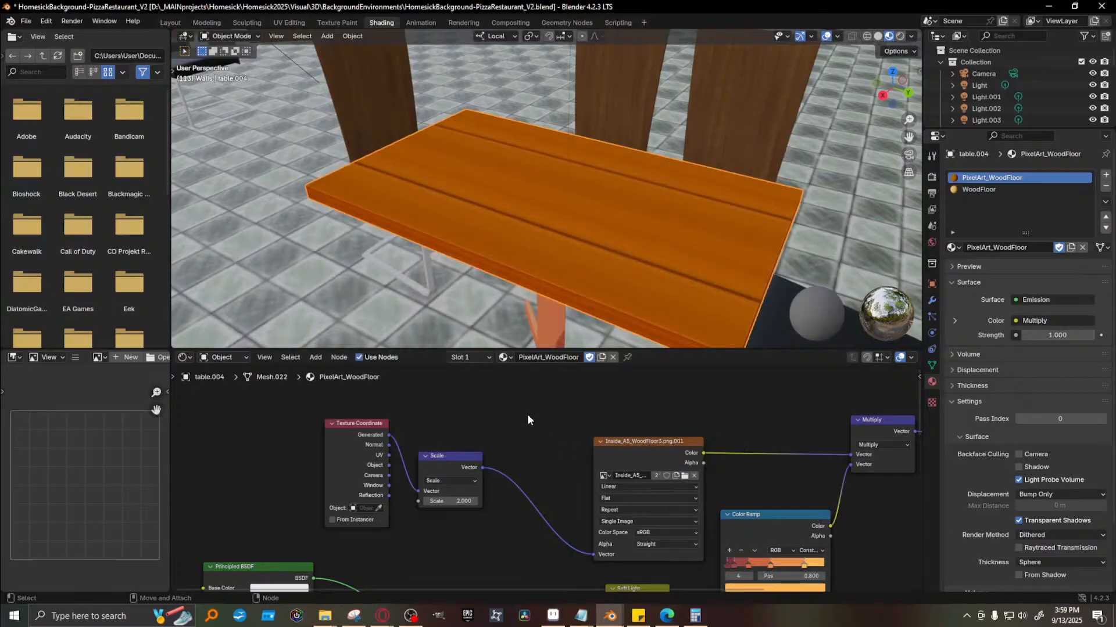
Render the current frame, examine the tabletop's wood material in the result, and close the render
scroll(638, 263, "down", 4)
middle_click_drag(664, 274, 612, 278)
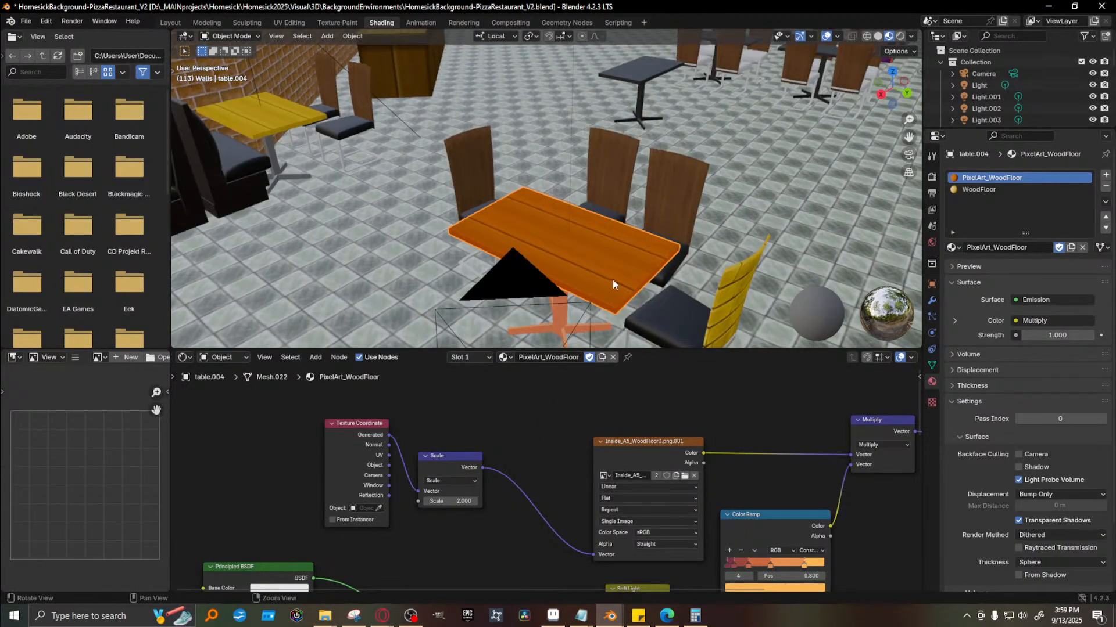
middle_click_drag(876, 549, 788, 482)
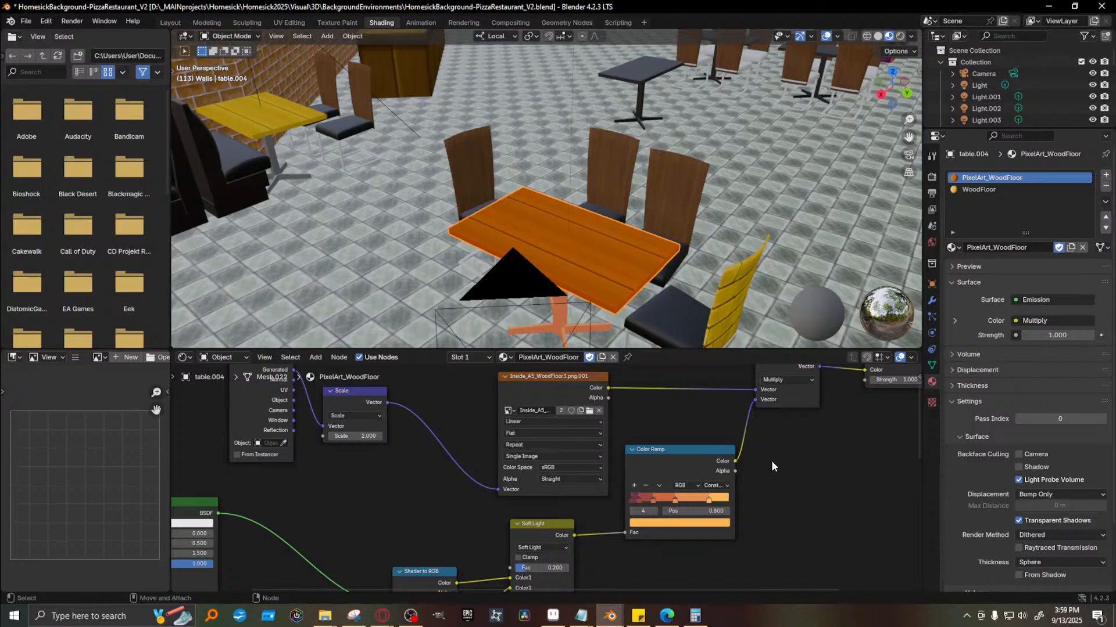
key("F12")
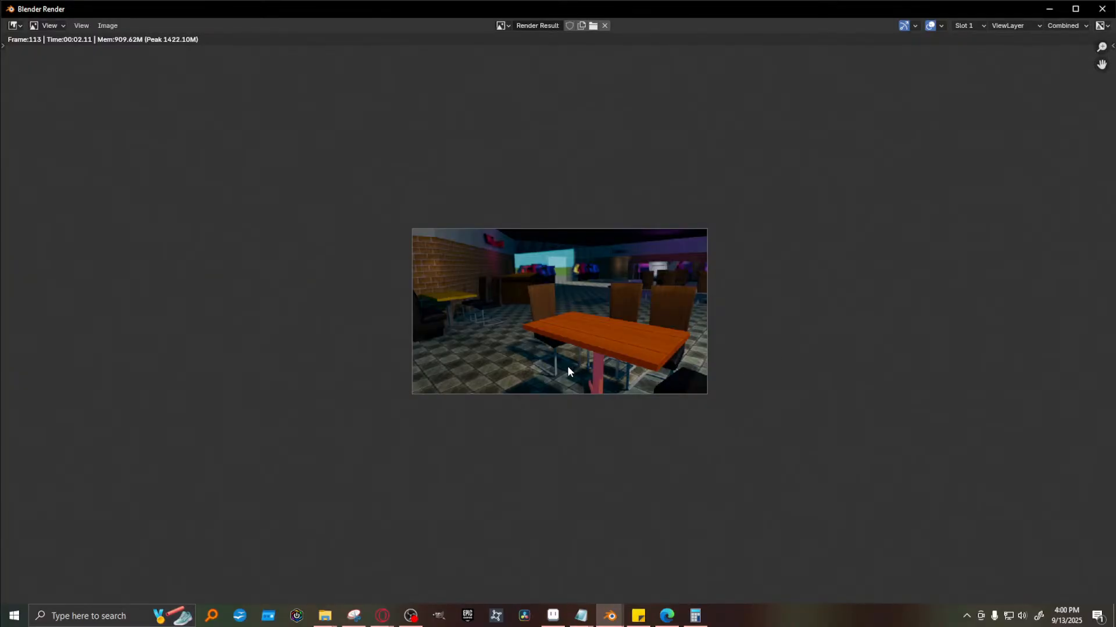
scroll(722, 336, "up", 6)
scroll(780, 542, "down", 1)
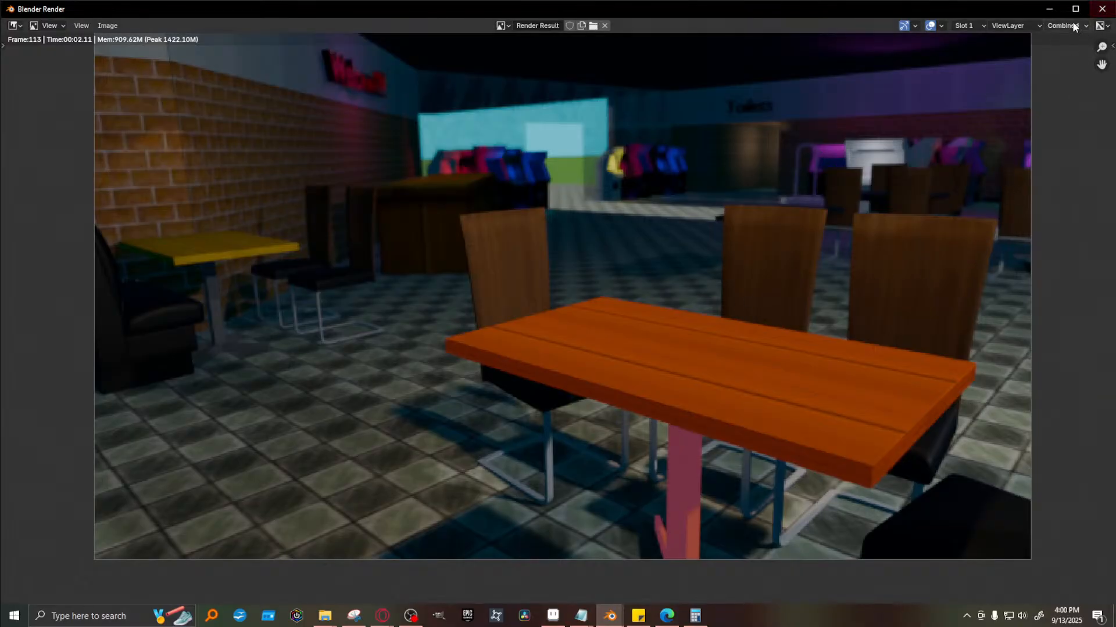
left_click(1102, 8)
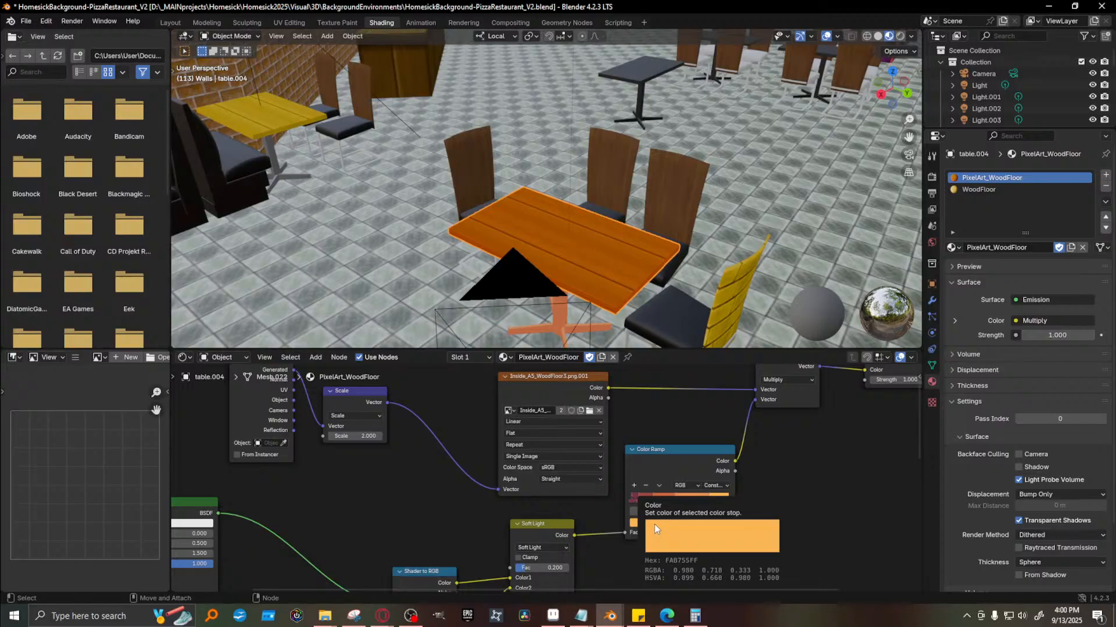
Change the operation of the Multiply node feeding Emission to Add
scroll(796, 537, "up", 1)
scroll(796, 537, "up", 1)
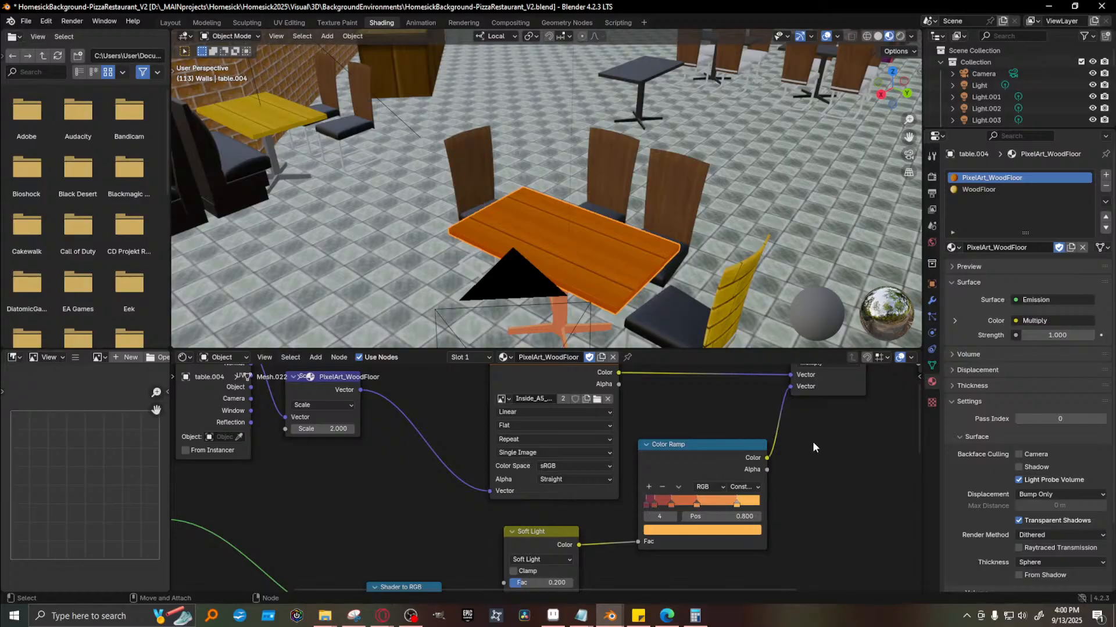
middle_click_drag(834, 451, 775, 499)
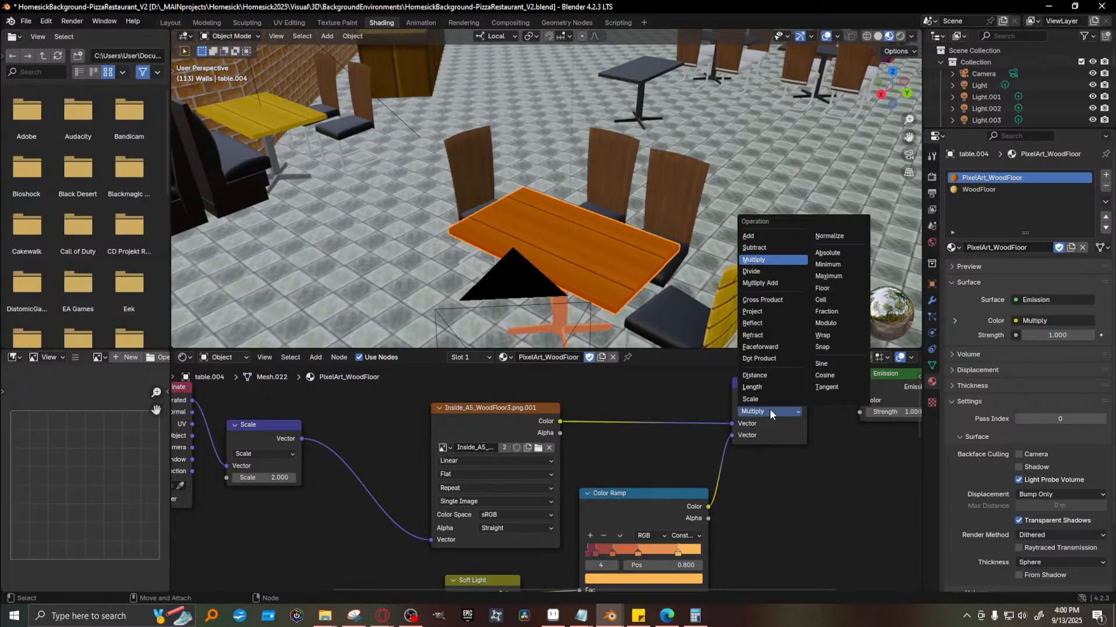
left_click(778, 235)
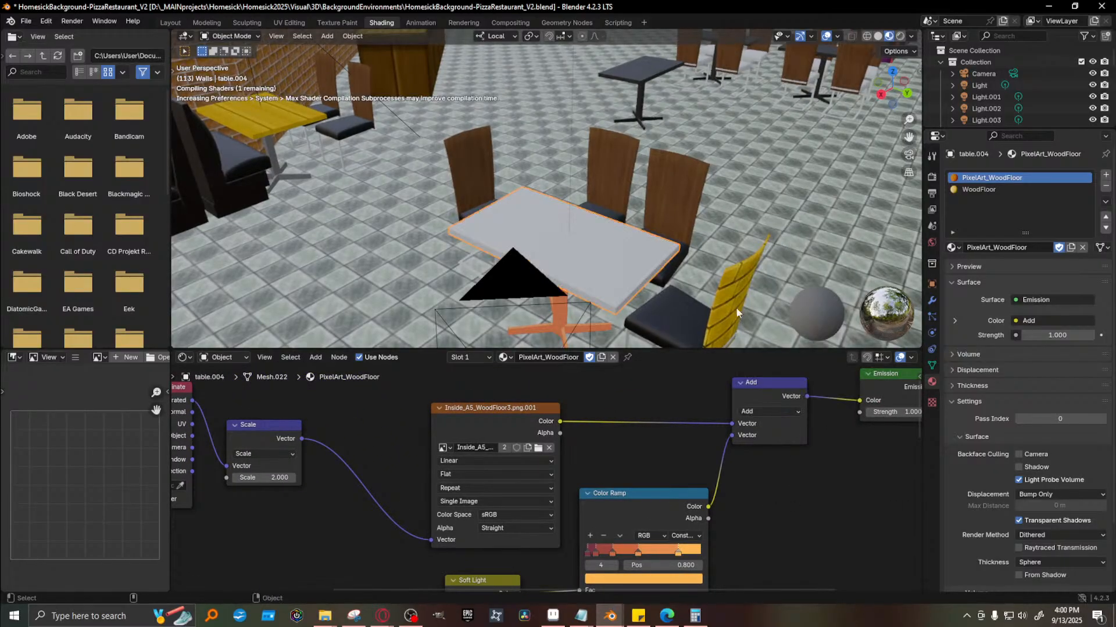
Render the current frame to examine the tabletop with the Add operation, and dismiss the render window
left_click(761, 410)
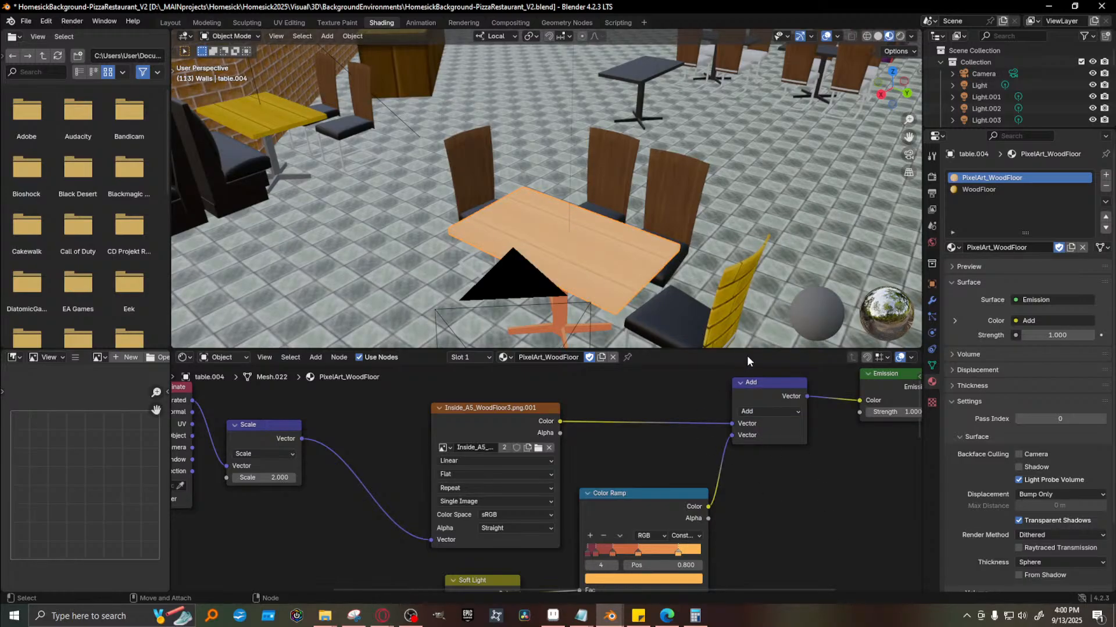
key("F12")
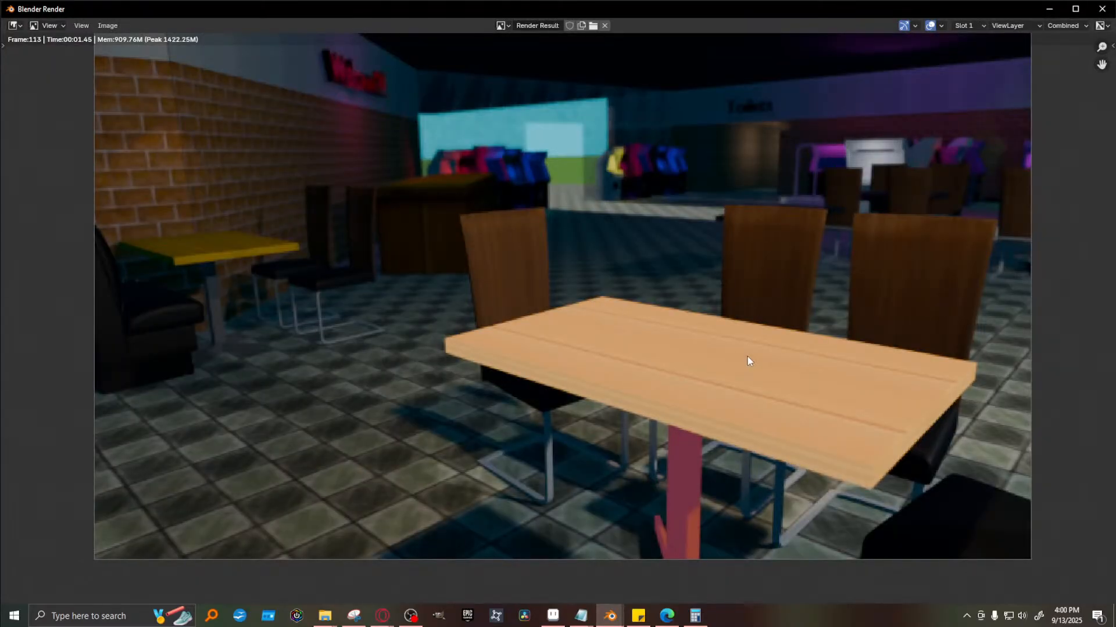
left_click(1048, 8)
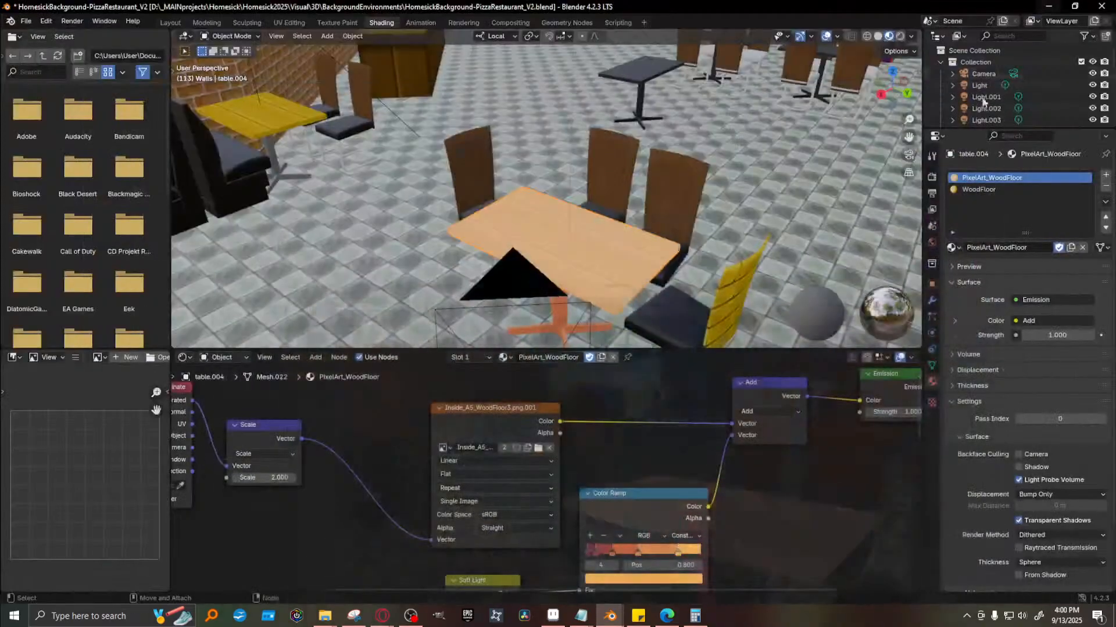
Try the Divide operation on the math node feeding Emission and check the tabletop in a render of the current frame
left_click(779, 412)
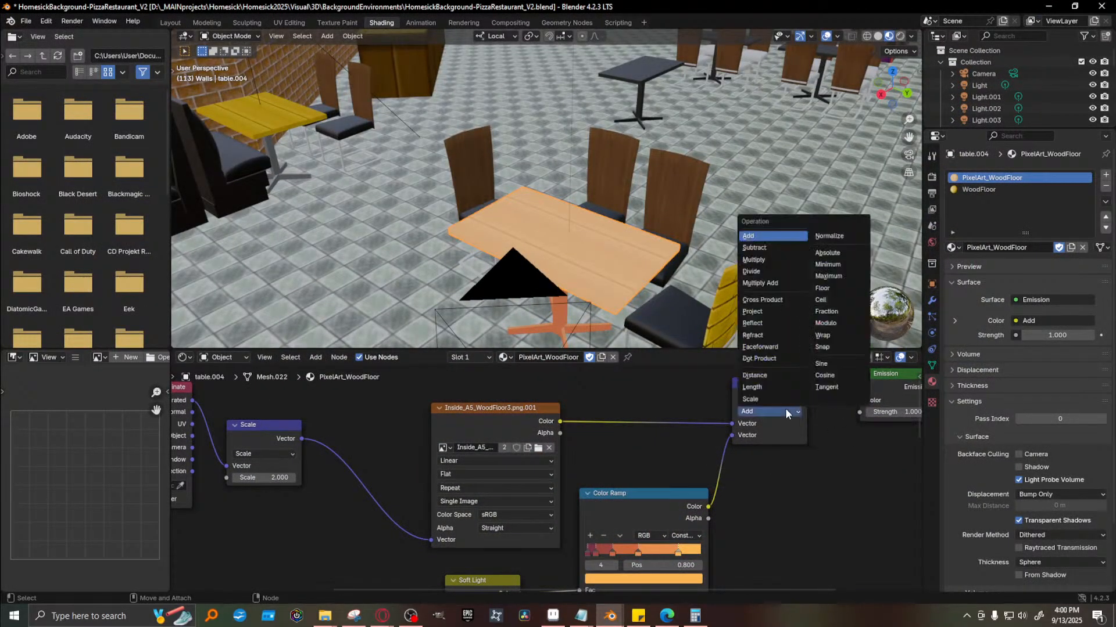
left_click(767, 272)
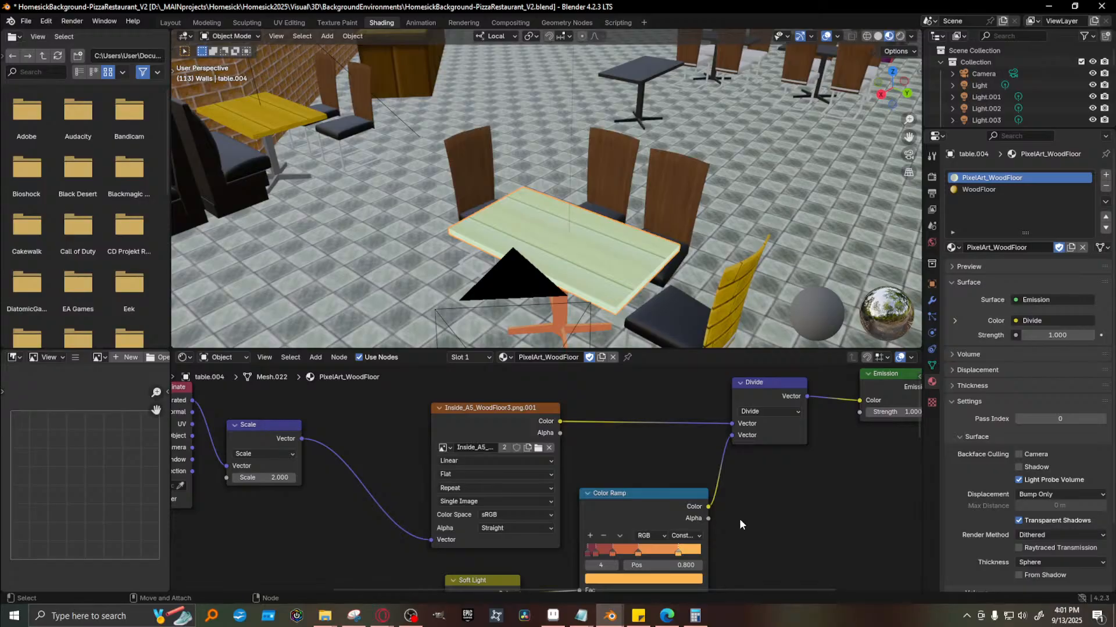
key("F12")
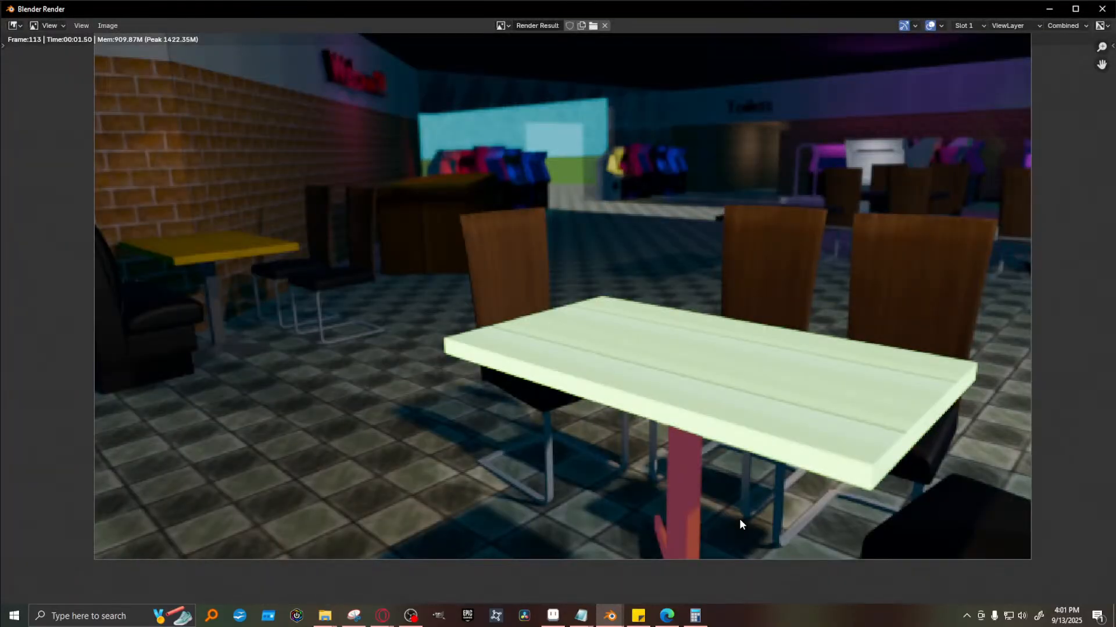
left_click(1048, 8)
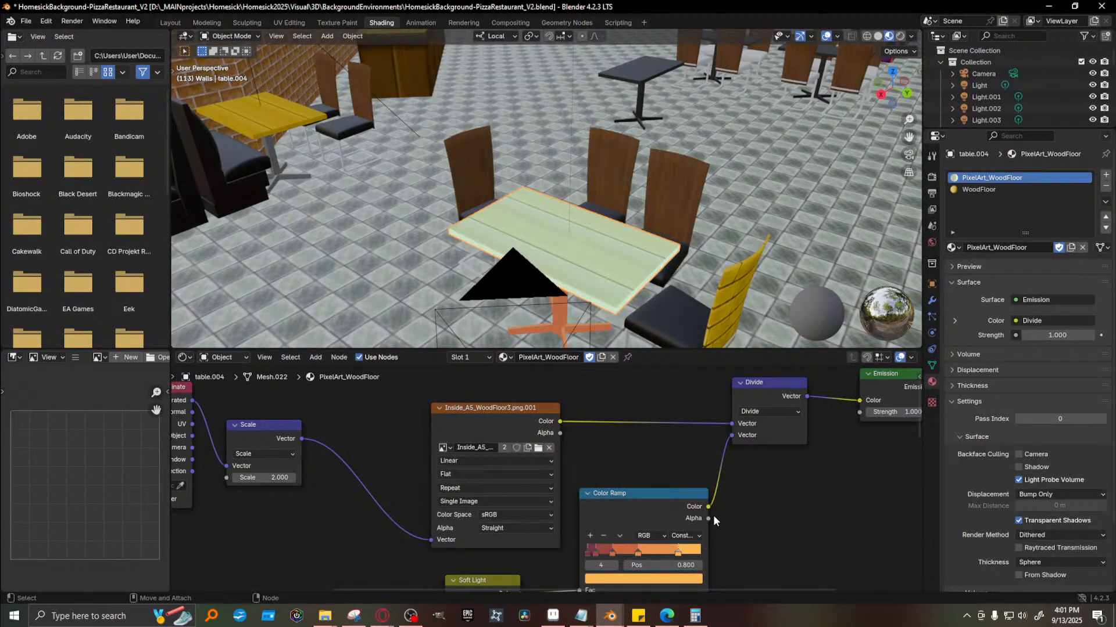
Set the operation of the math node feeding Emission to Multiply and inspect the tabletop up close
left_click(772, 410)
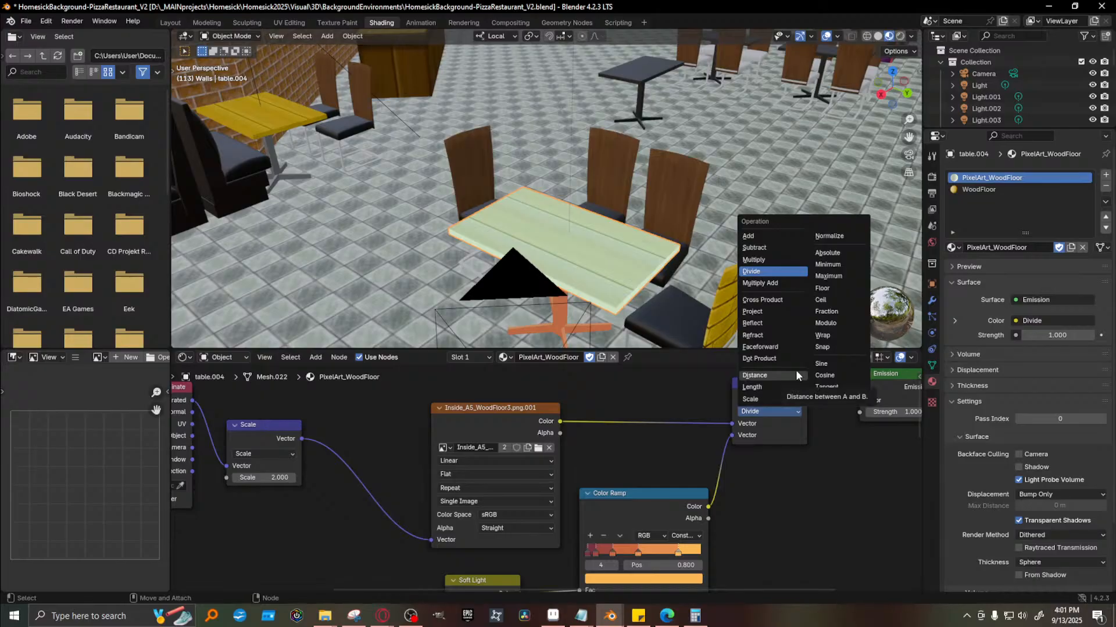
left_click(758, 261)
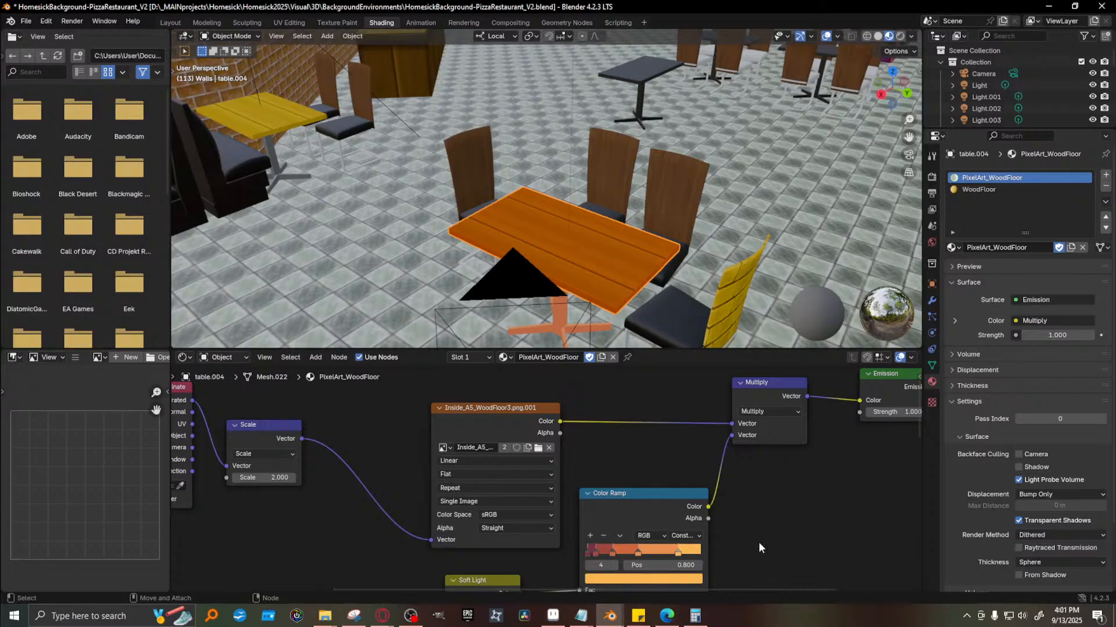
middle_click_drag(743, 538, 732, 486)
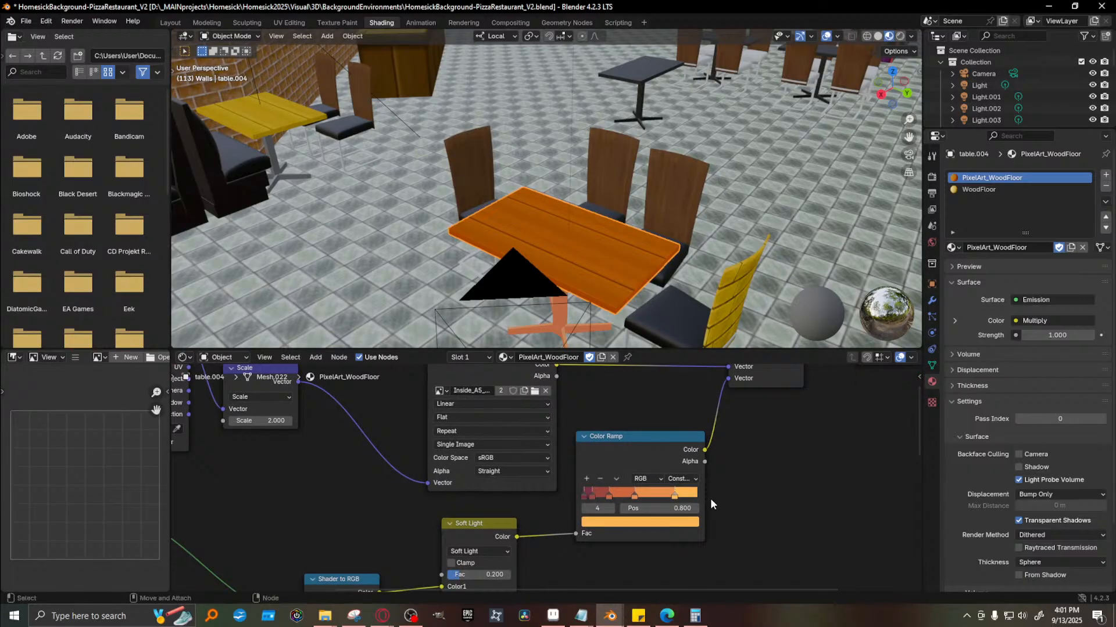
middle_click_drag(641, 292, 629, 282)
scroll(625, 282, "up", 2)
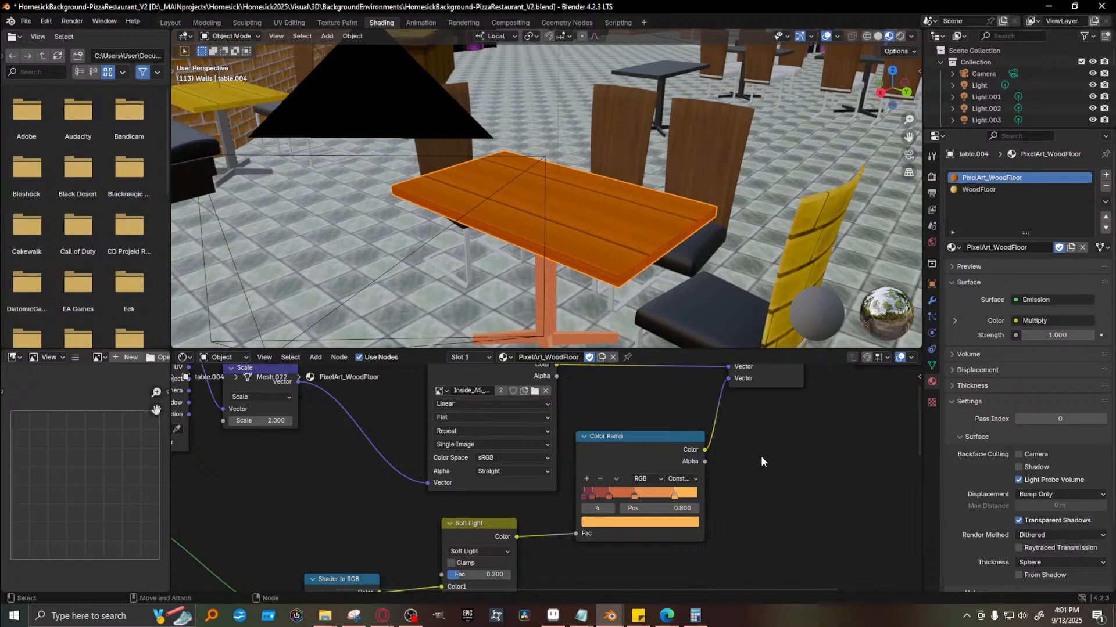
Enlarge the node editor area upward and bring PixelArt_WoodFloor's node chain up to Material Output into view
scroll(762, 462, "down", 3)
middle_click_drag(734, 481, 815, 388)
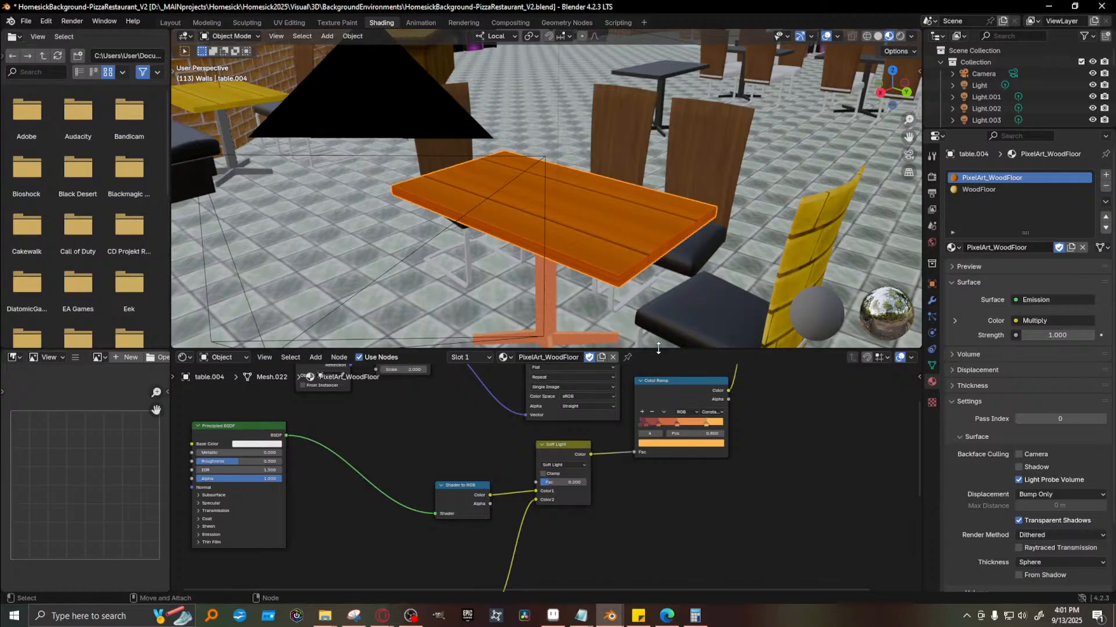
left_click_drag(658, 348, 665, 225)
middle_click_drag(744, 361, 706, 408)
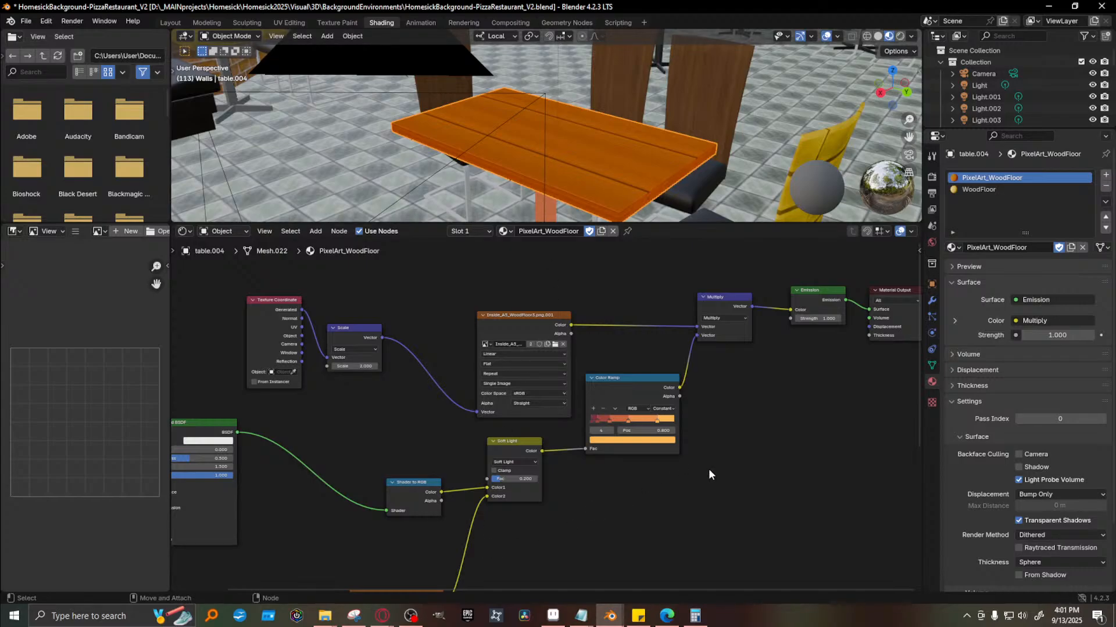
Examine the PixelArt_WoodFloor node network, from the shader and Bayer Matrix inputs to the Color Ramp
middle_click_drag(819, 466, 231, 319)
scroll(549, 391, "up", 2)
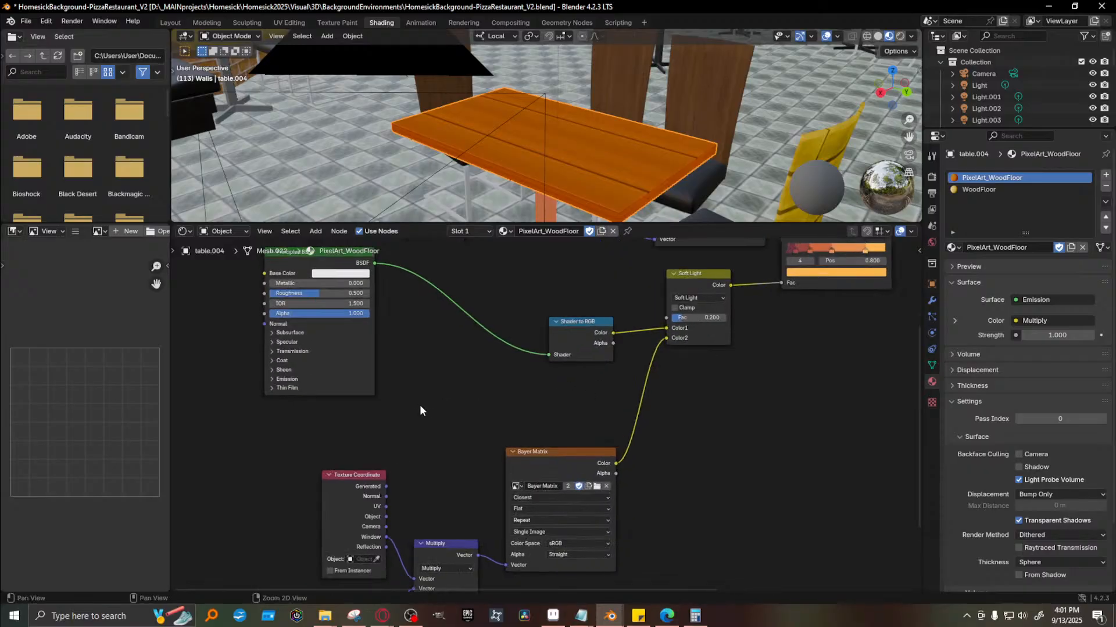
middle_click_drag(419, 410, 468, 347)
middle_click_drag(576, 410, 715, 356)
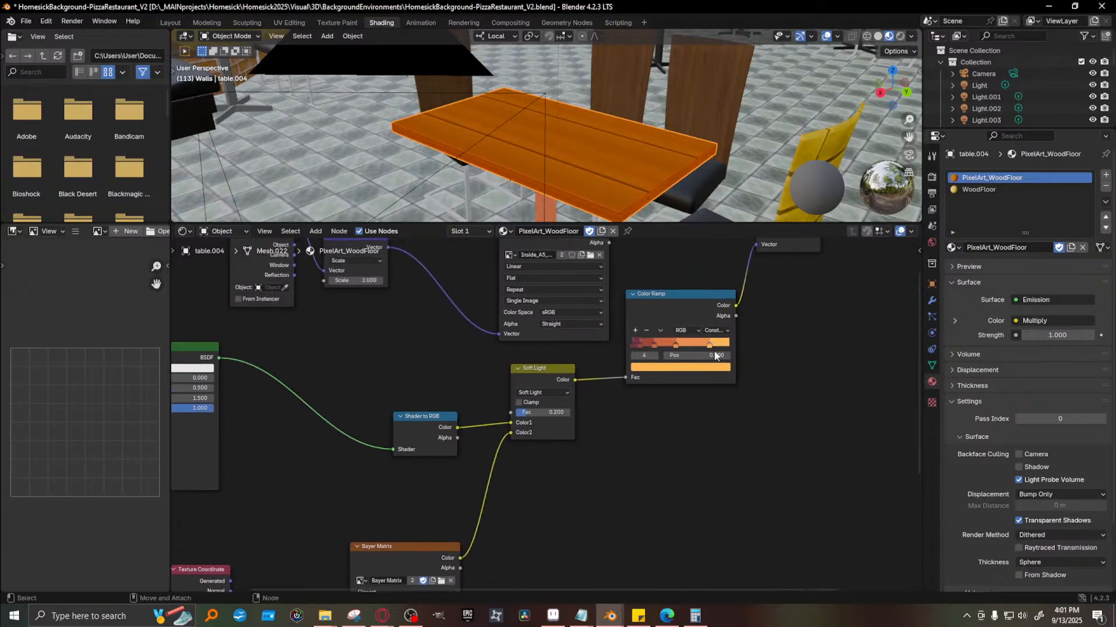
left_click(678, 302)
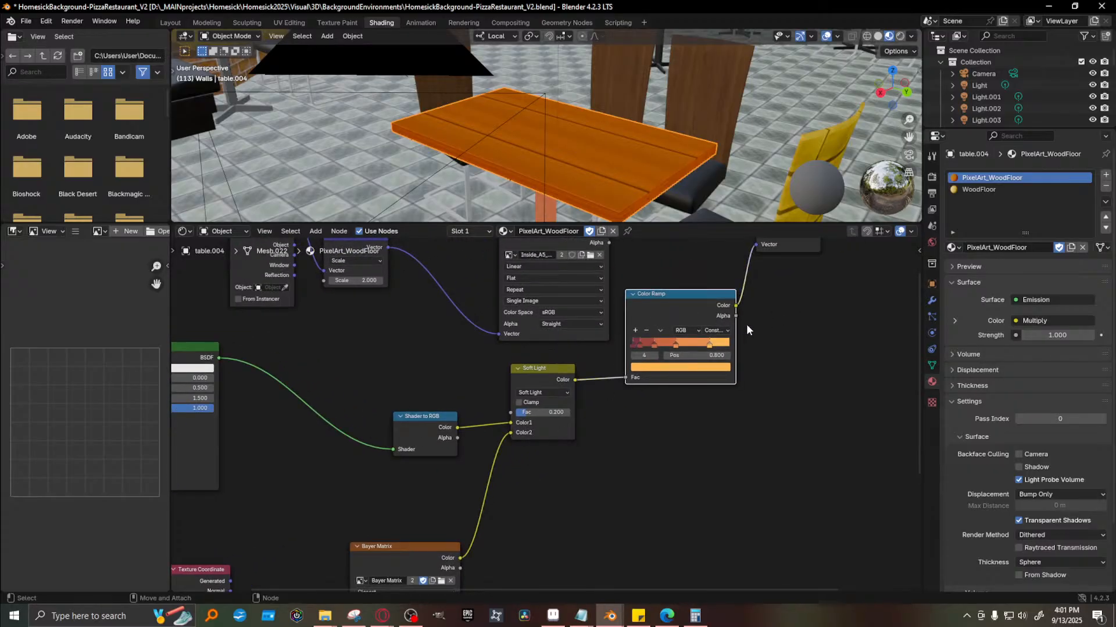
left_click(820, 327)
middle_click_drag(621, 203, 586, 209)
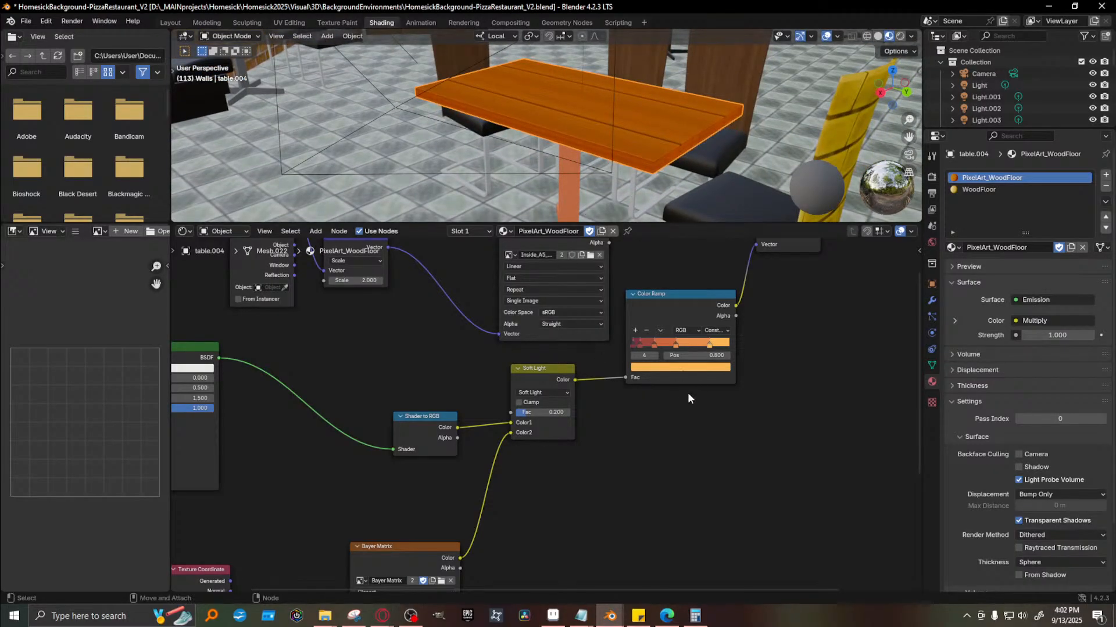
scroll(645, 337, "up", 3)
middle_click_drag(694, 325, 610, 374)
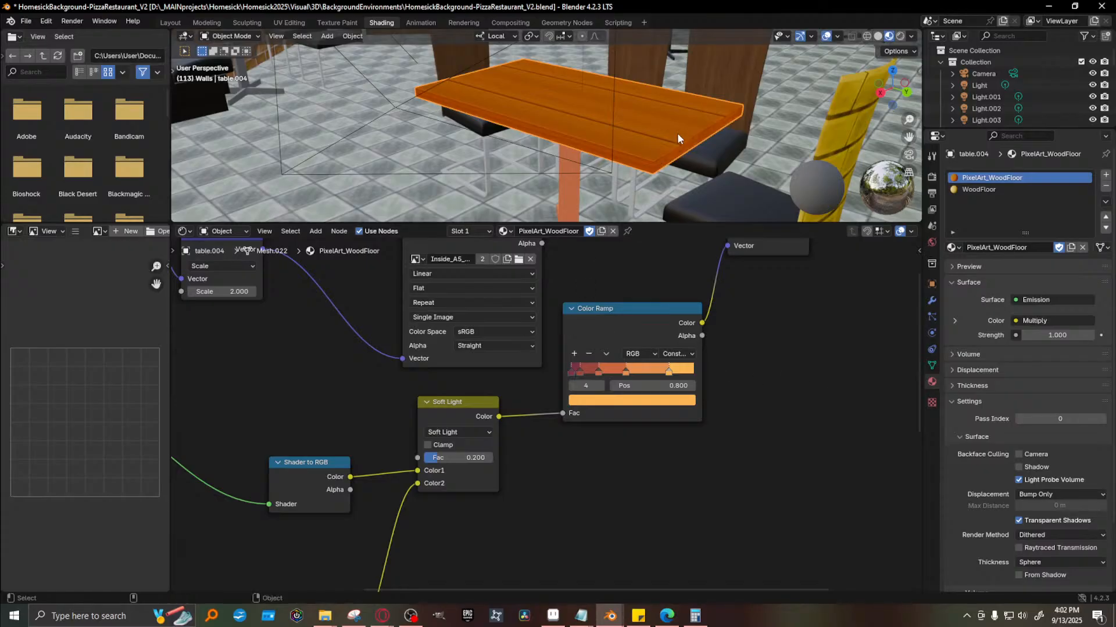
Render the current frame to check how the table top is shaded, and close the render
key("F12")
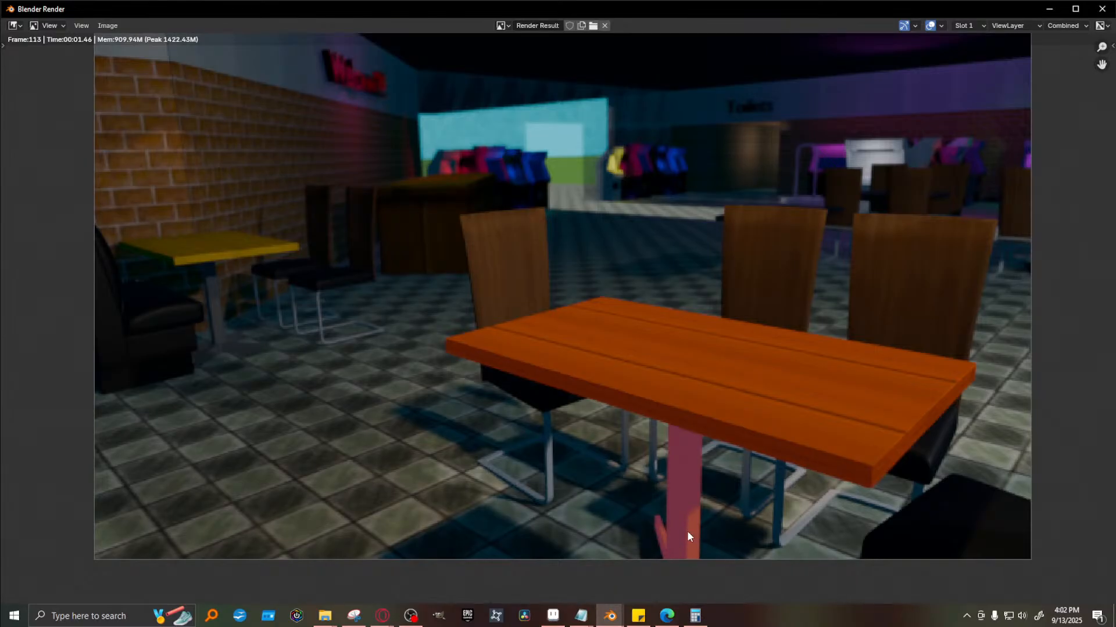
key("Escape")
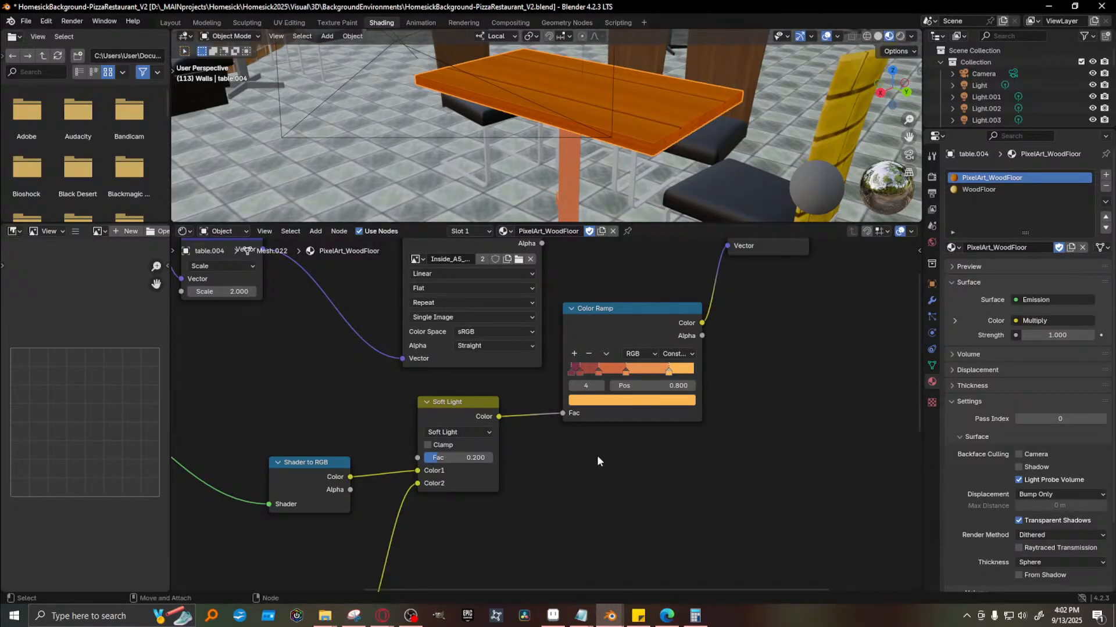
Recolour the Color Ramp's 0.800 stop near-white with hue 0.749 and saturation 0.076, and test-render the frame
middle_click_drag(761, 305, 759, 412)
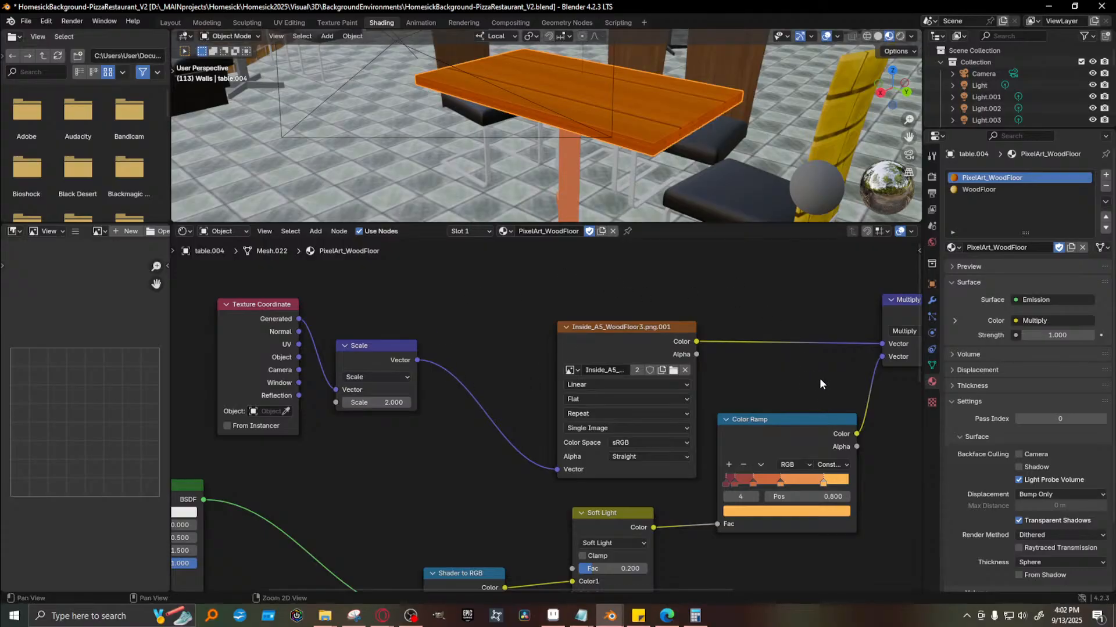
middle_click_drag(819, 377, 688, 356)
middle_click_drag(842, 400, 568, 437)
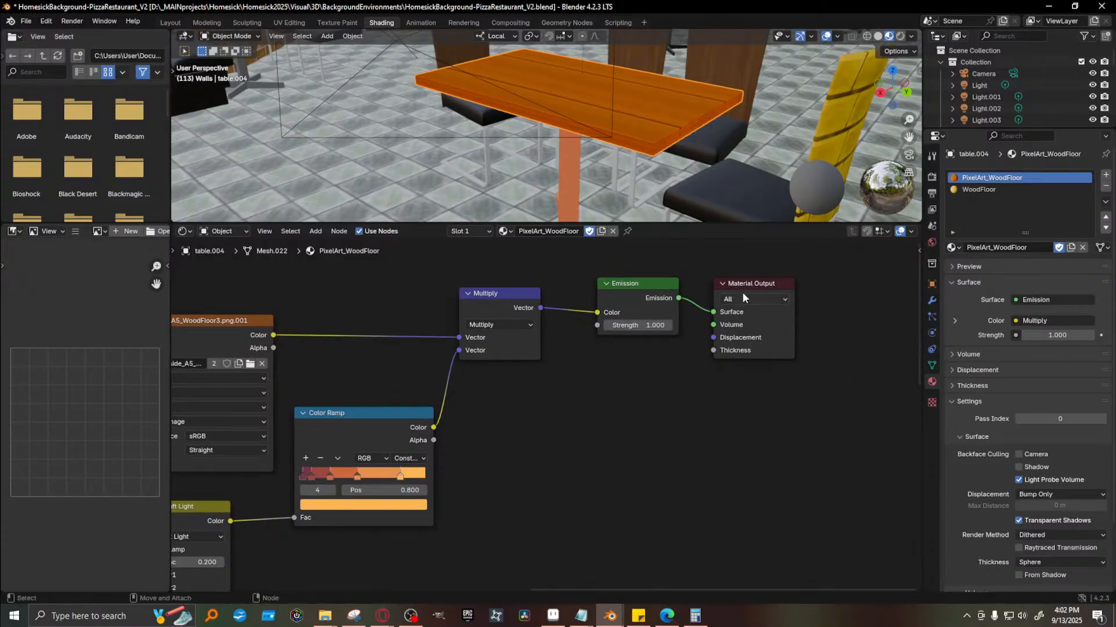
left_click_drag(742, 292, 743, 281)
middle_click_drag(480, 530, 620, 493)
left_click(529, 468)
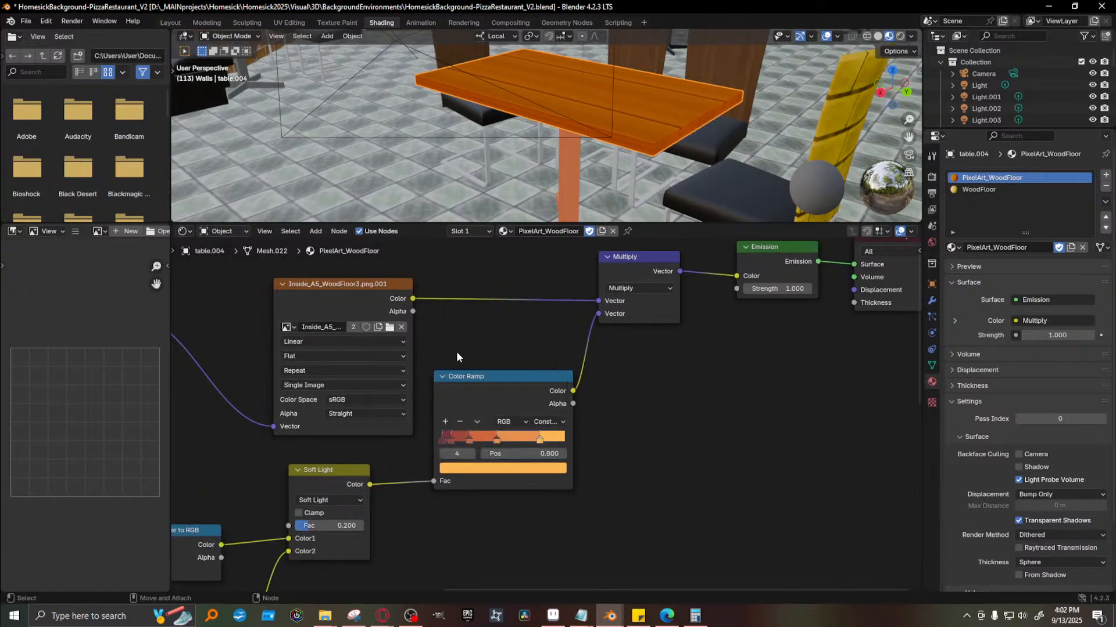
left_click(526, 468)
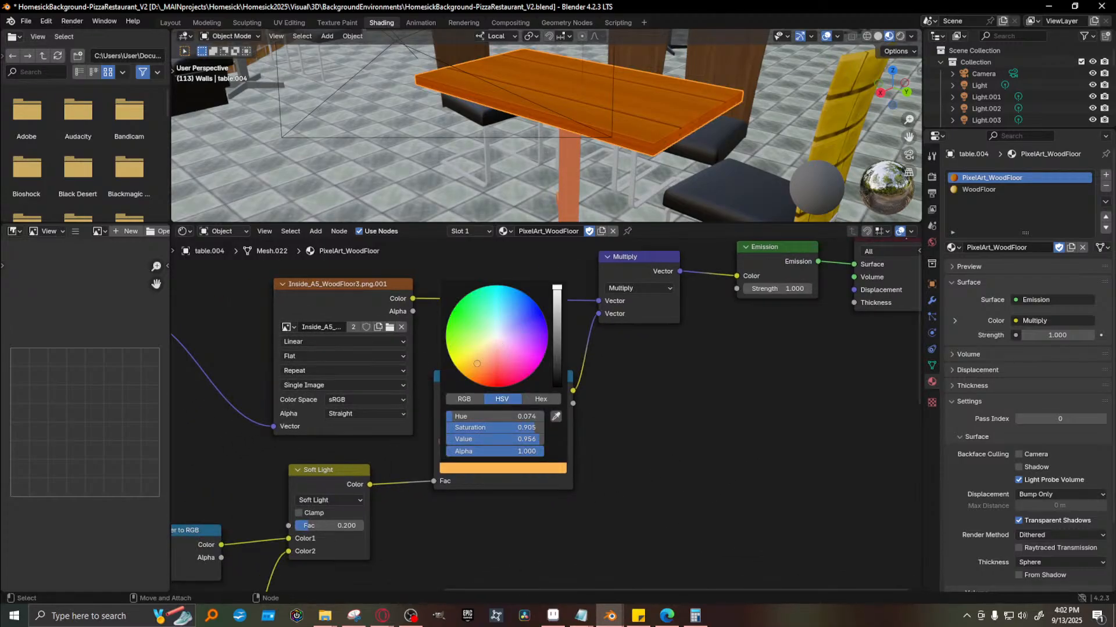
left_click(497, 336)
key("F12")
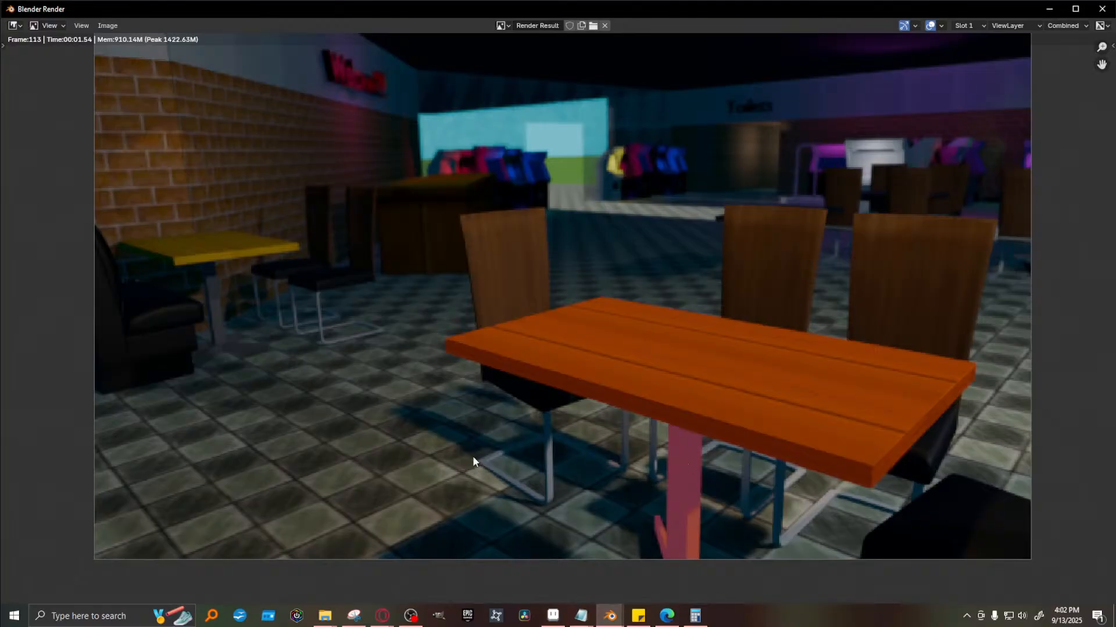
left_click(1046, 9)
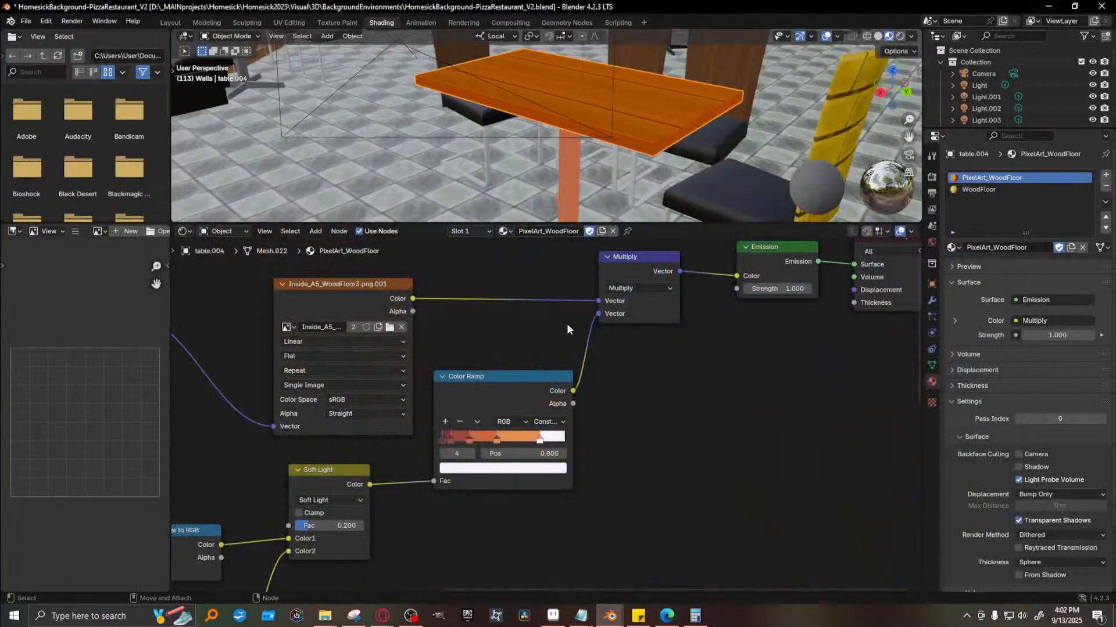
Change the Color Ramp's 0.450 stop from orange to a neutral light grey with saturation 0 and value 0.784
left_click(516, 441)
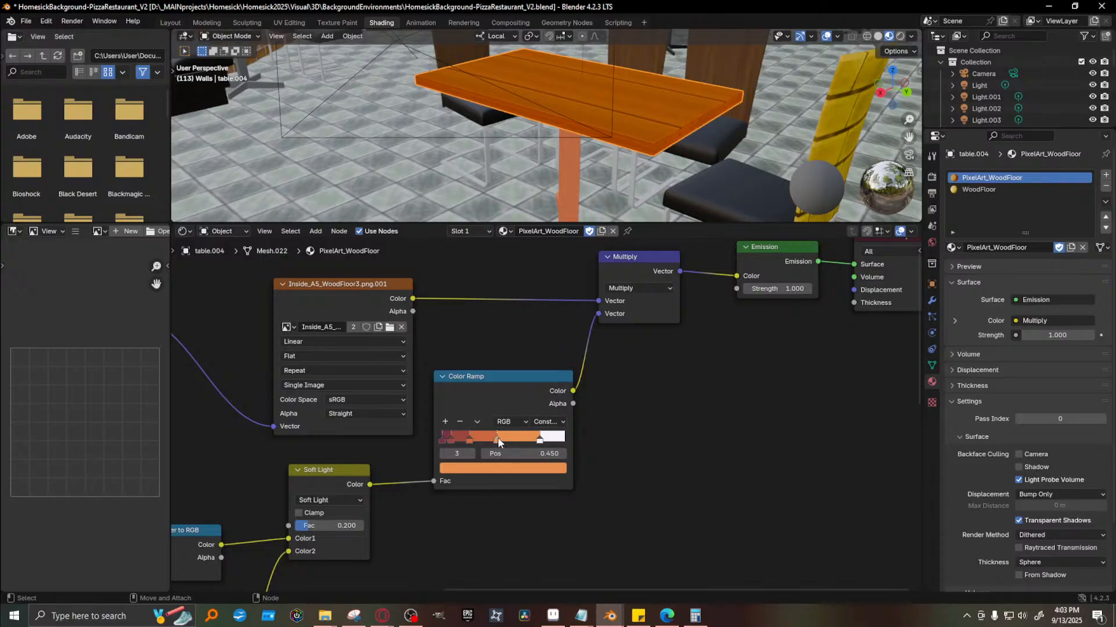
left_click(523, 438)
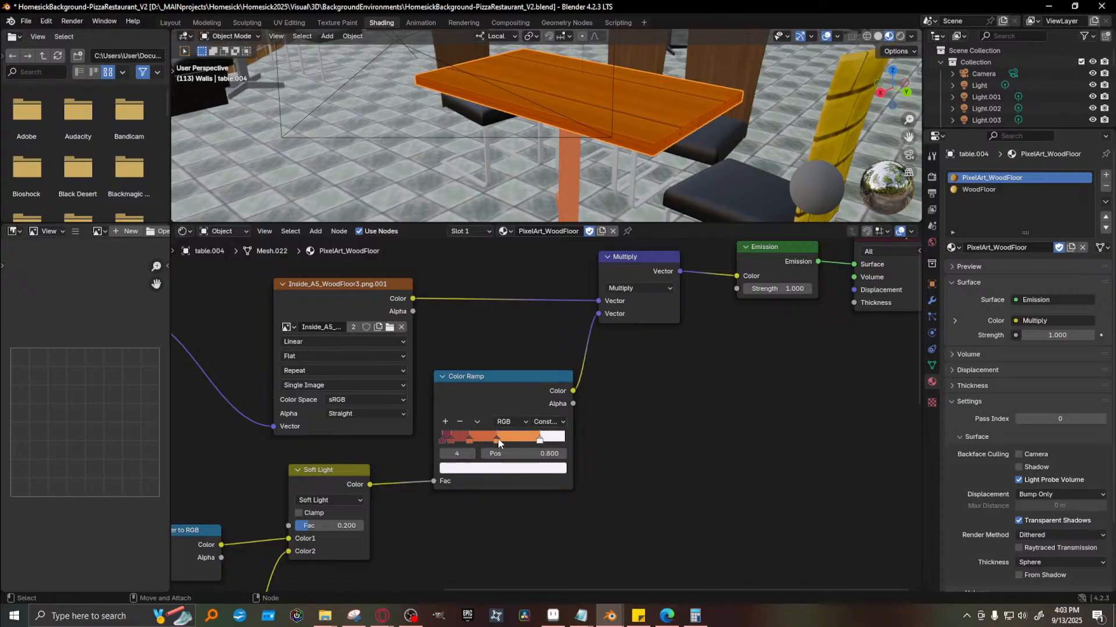
left_click(497, 440)
left_click(497, 468)
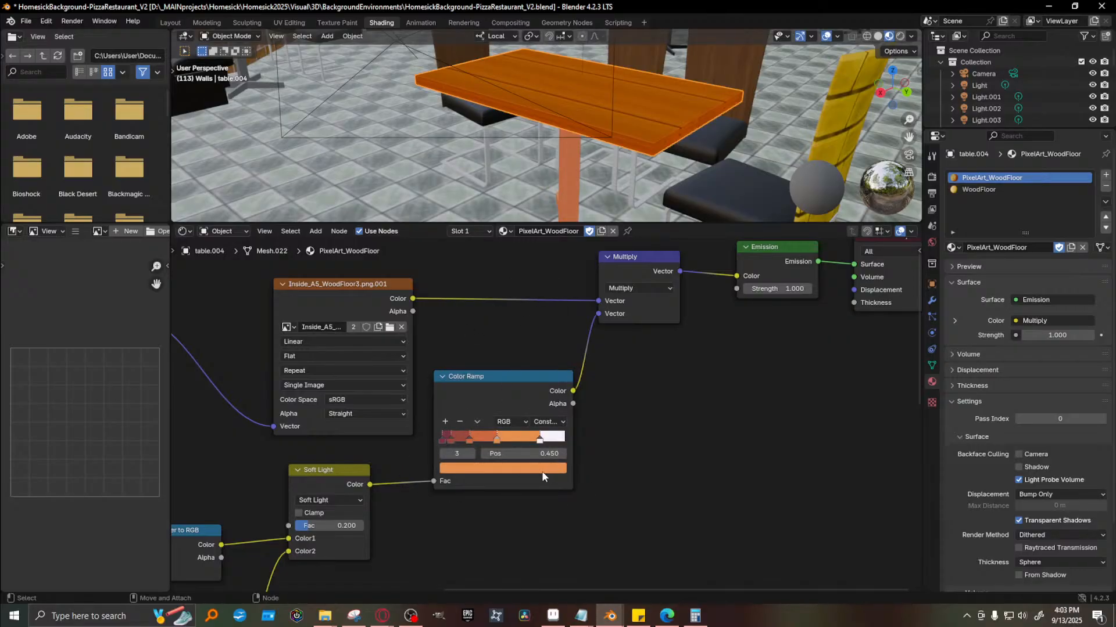
left_click(542, 469)
left_click(498, 349)
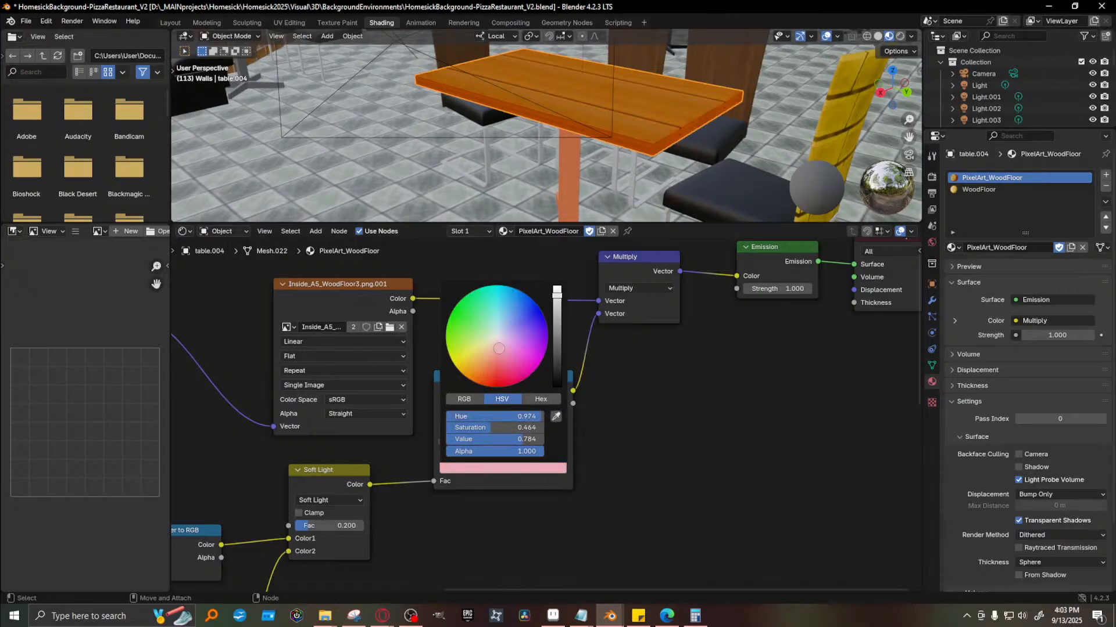
mouse_move(499, 348)
left_mouse_down()
mouse_move(479, 350)
mouse_move(495, 336)
left_mouse_up()
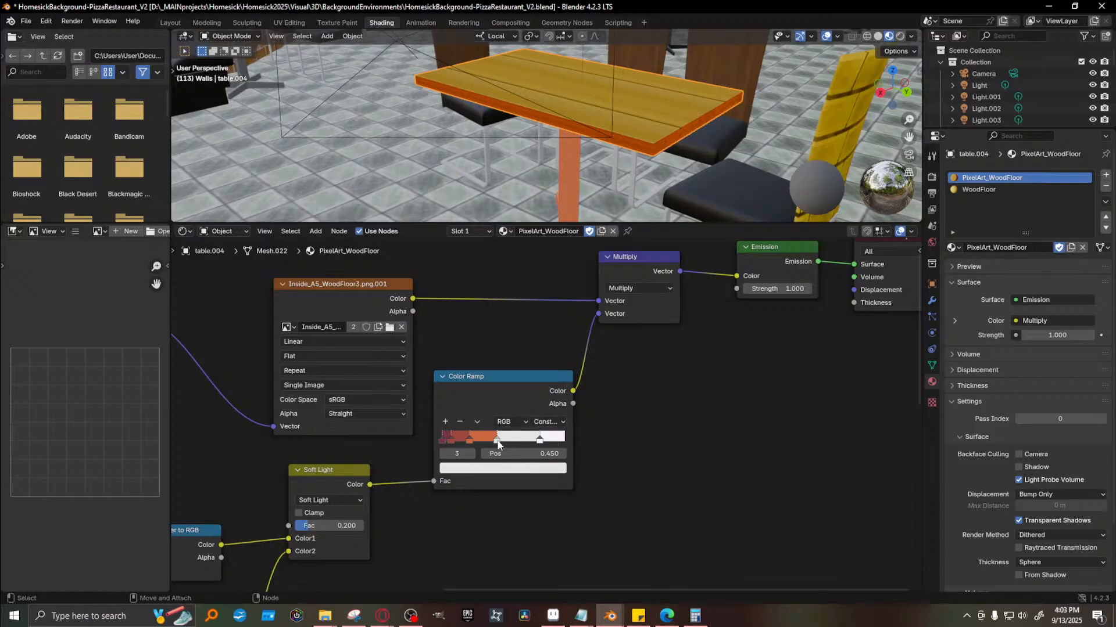
Darken the grey of the Color Ramp's 0.450 stop slightly and check the 0.800 stop's colour values
left_click(513, 468)
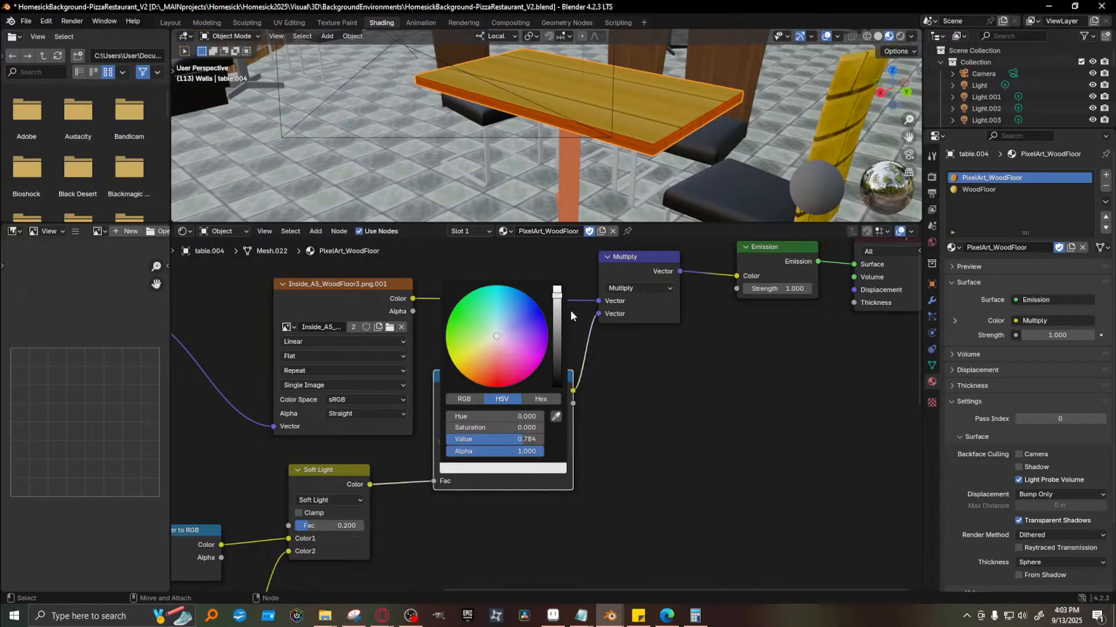
left_click_drag(559, 301, 558, 307)
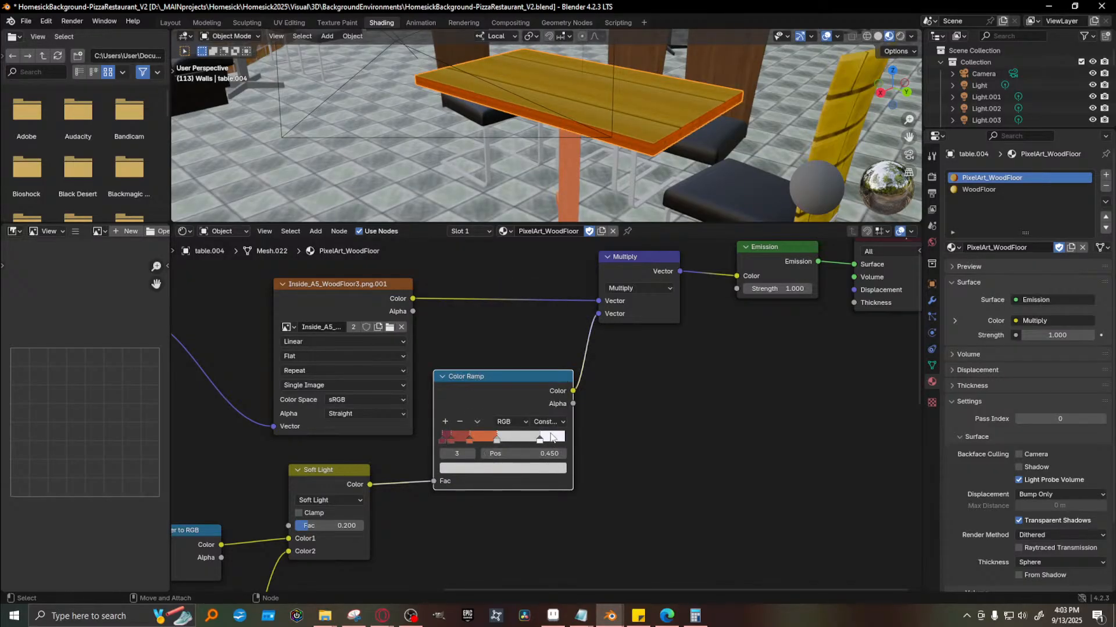
left_click(550, 435)
left_click(532, 473)
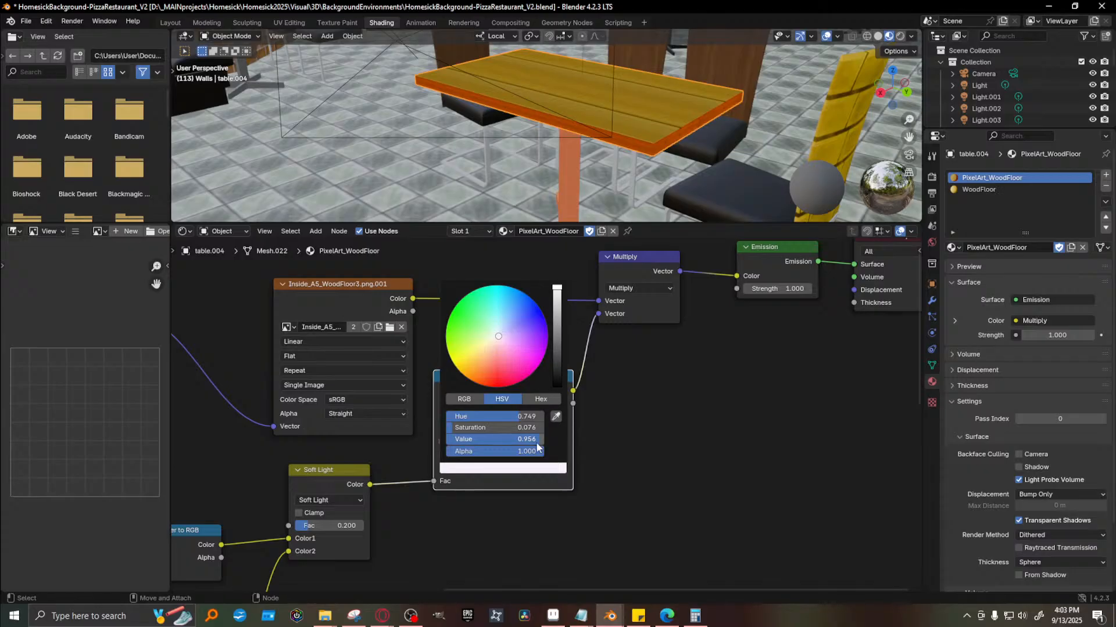
Turn the Color Ramp's 0.230 stop into a darker neutral grey with saturation 0
left_click(471, 437)
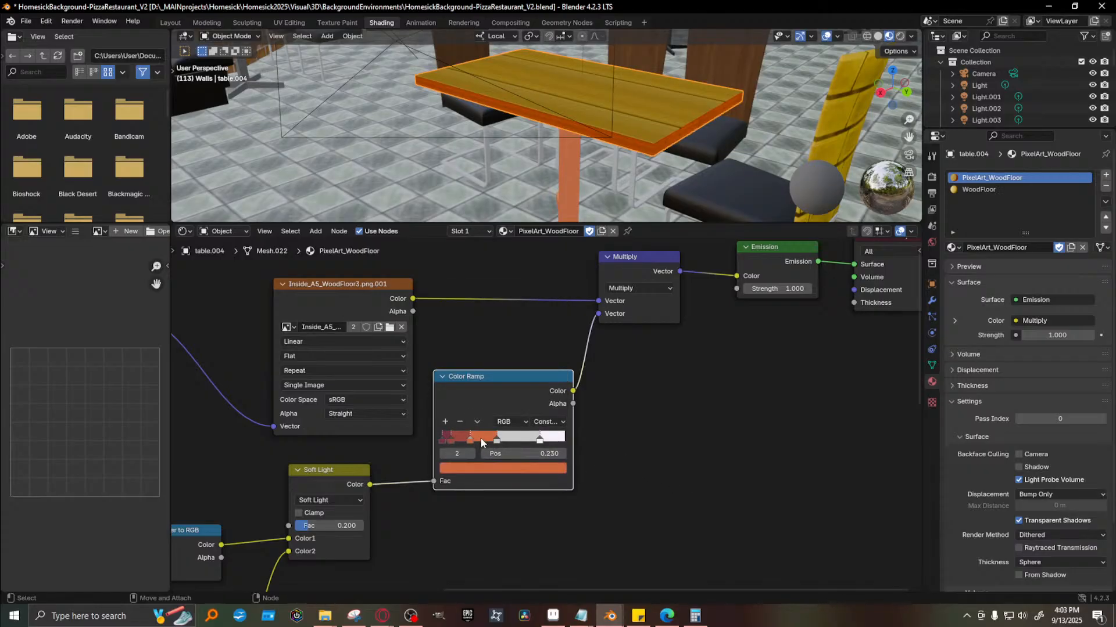
left_click(512, 468)
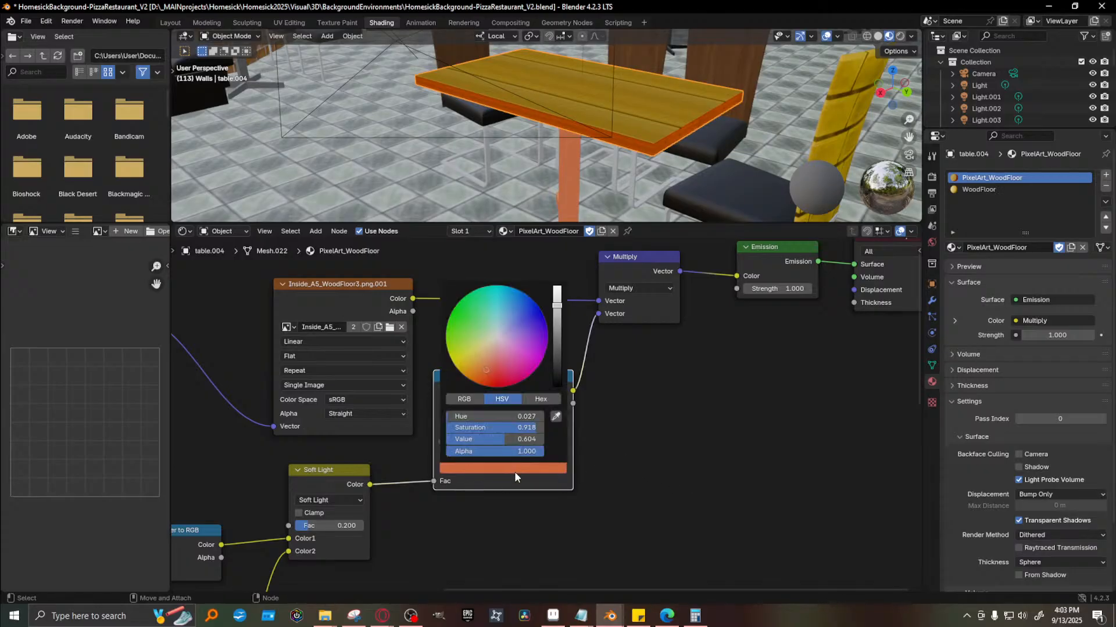
left_click_drag(488, 427, 442, 428)
left_click(556, 330)
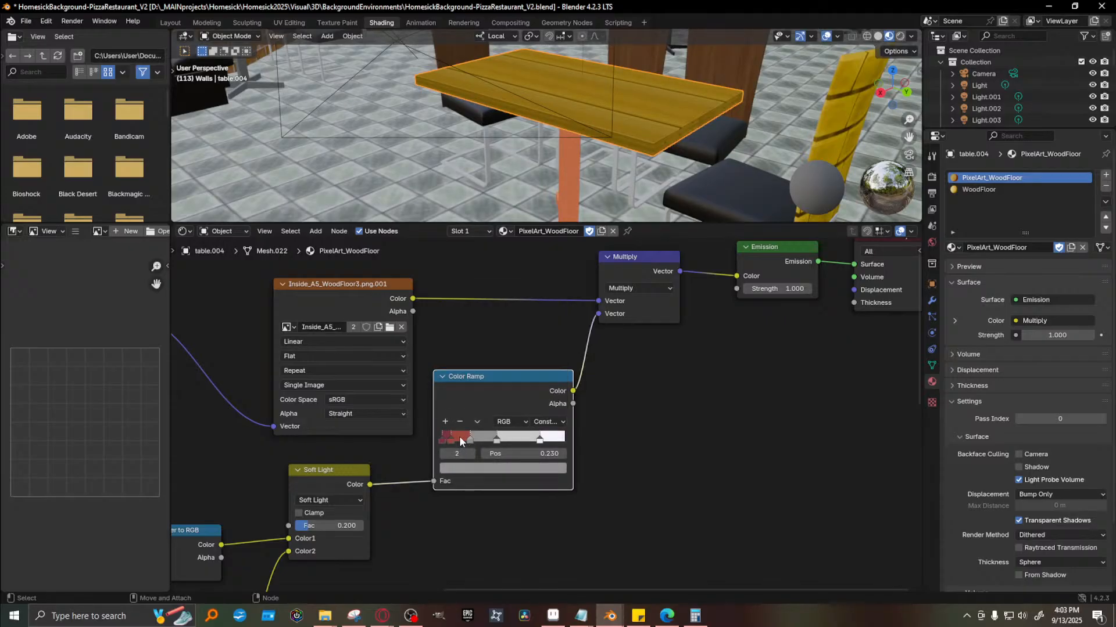
Turn the Color Ramp's 0.075 stop into a dark neutral grey with saturation 0
left_click(451, 439)
left_click(523, 469)
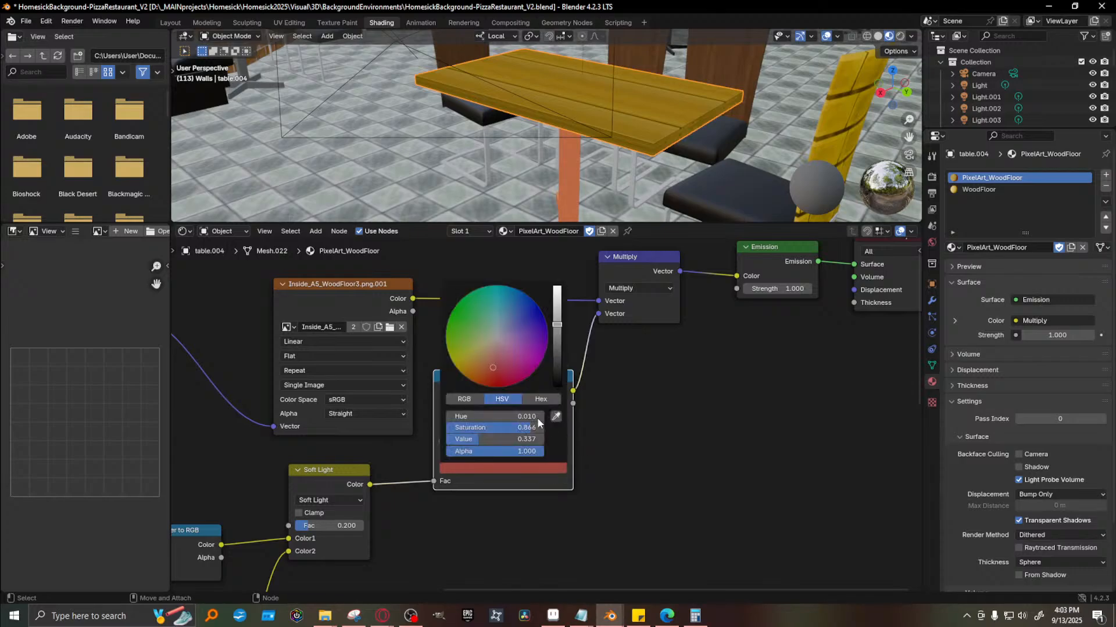
left_click_drag(490, 429, 444, 428)
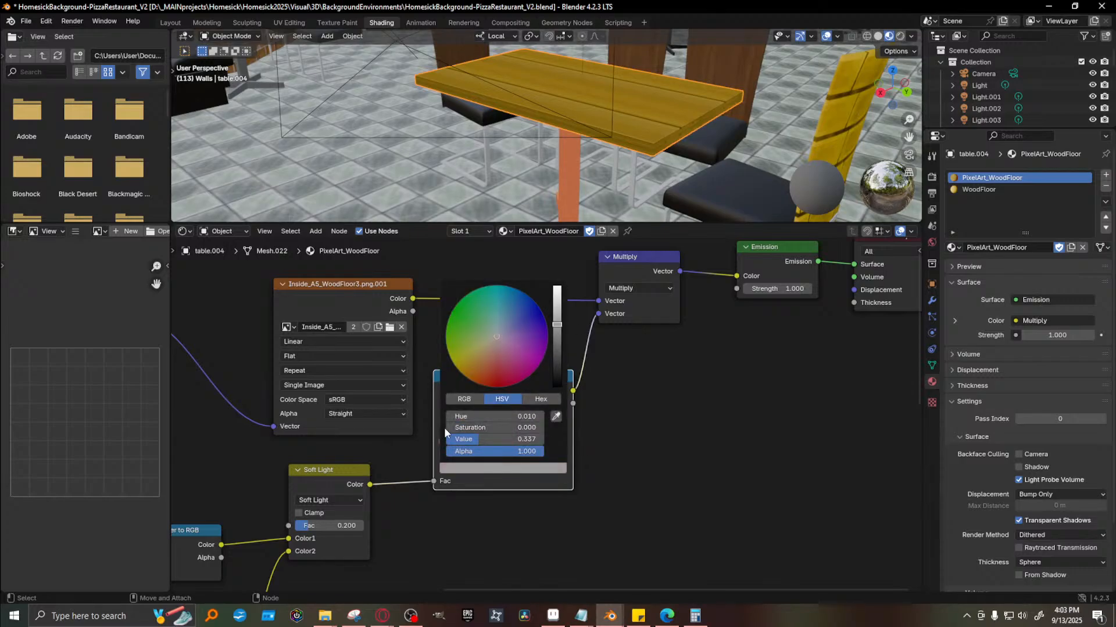
left_click(556, 345)
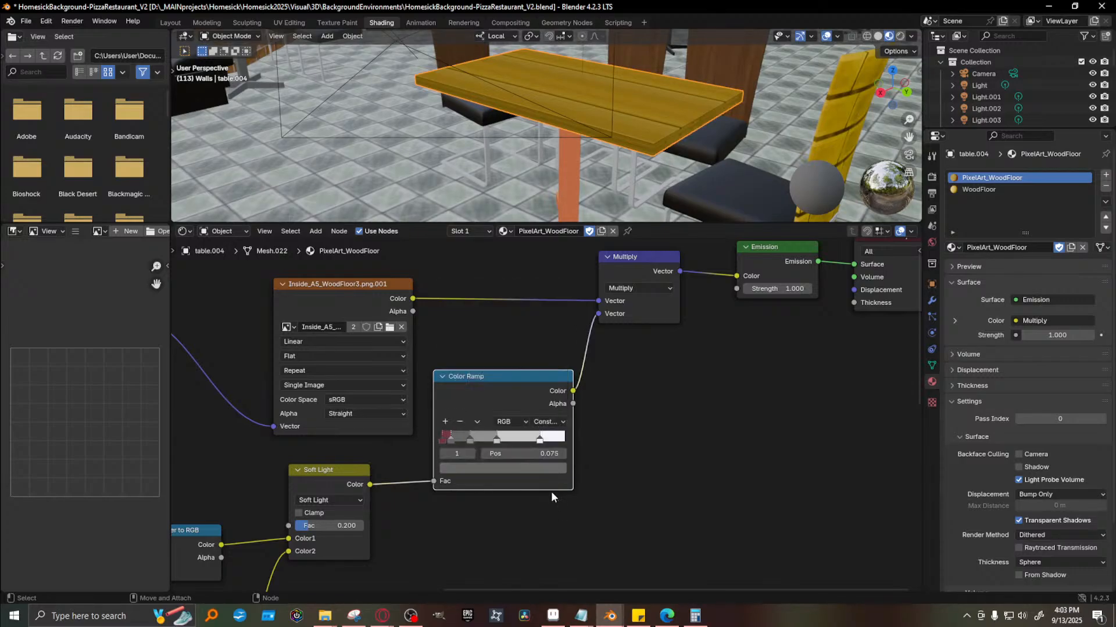
Remove the saturation from the Color Ramp's first stop at 0.000 and select the 0.230 stop
left_click(442, 439)
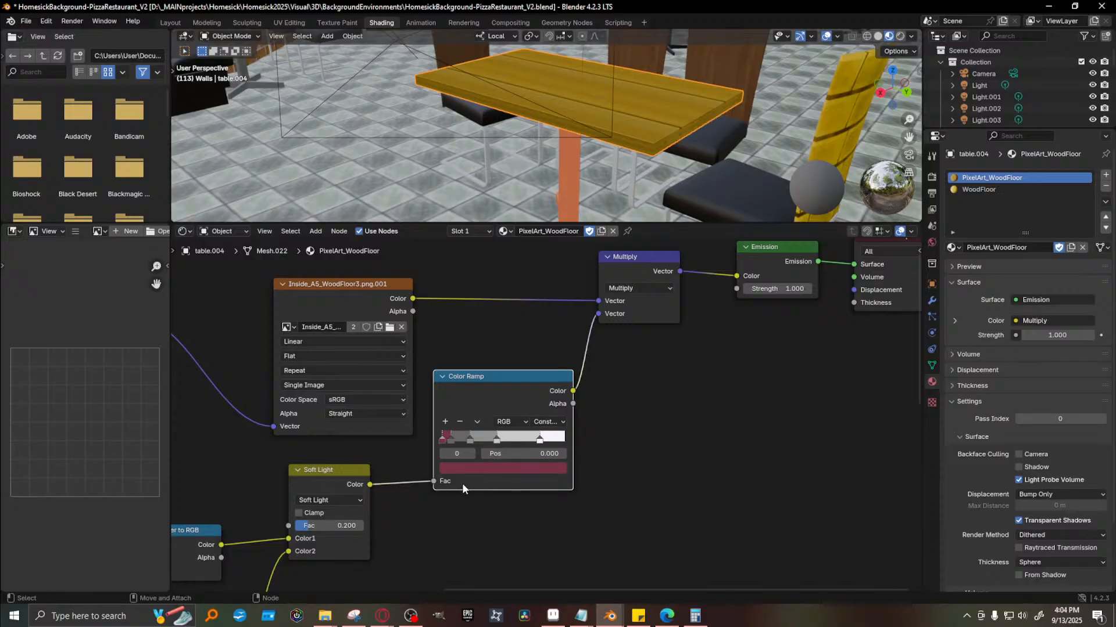
left_click(526, 468)
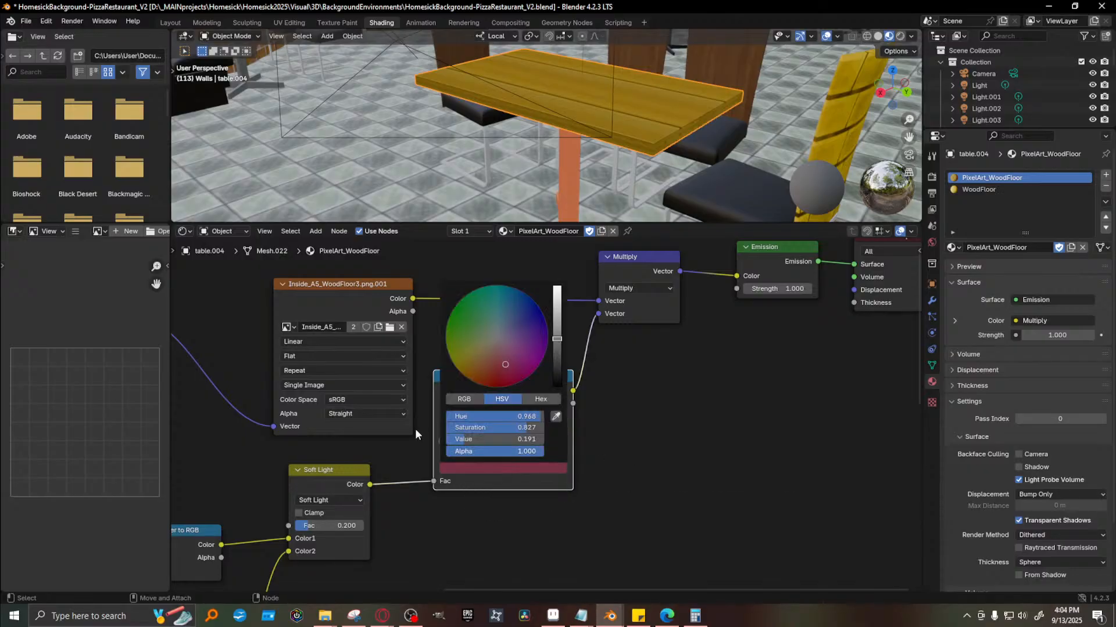
left_click(503, 467)
left_click_drag(519, 429, 441, 428)
left_click(470, 439)
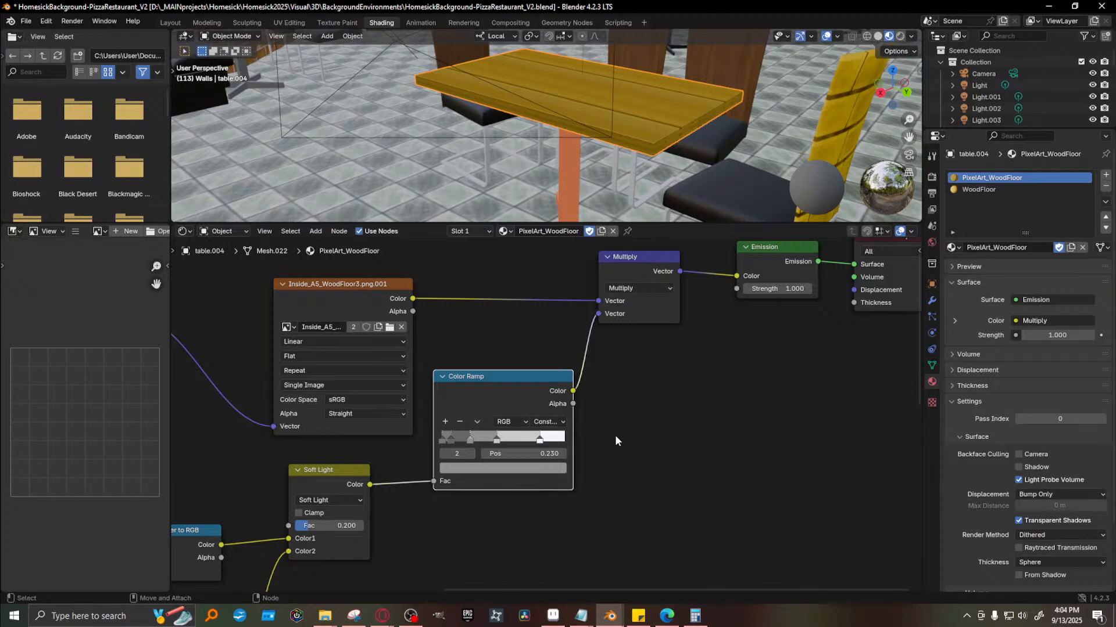
Undo the grey recolouring of the 0.000, 0.075 and 0.230 stops and the darkening of the 0.450 stop
key("ctrl+z")
key("ctrl+z")
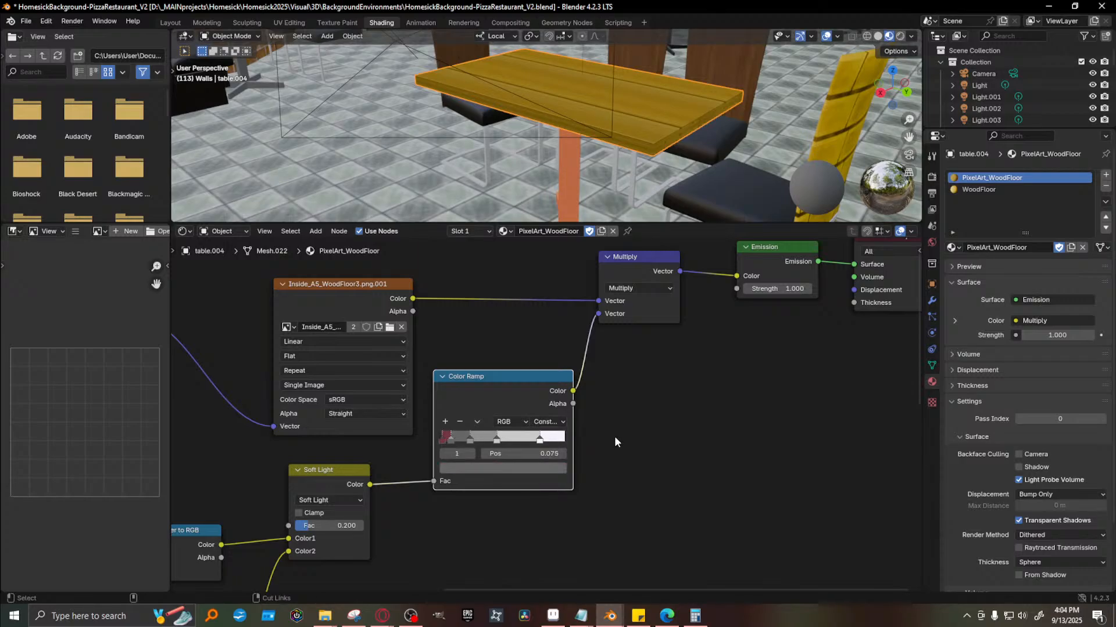
key("ctrl+z")
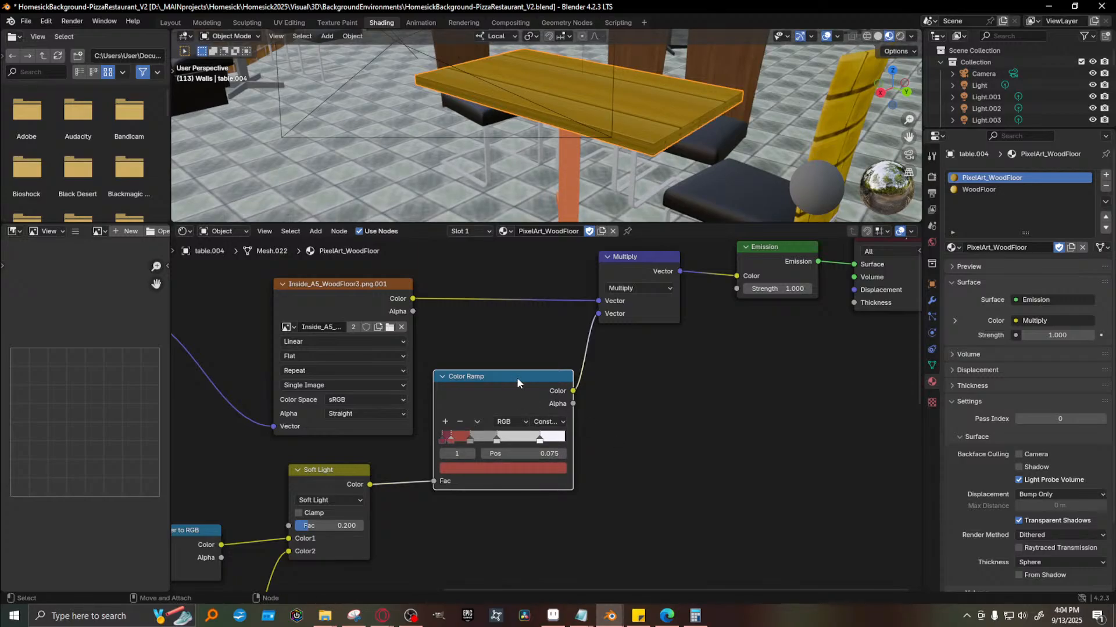
key("ctrl+z")
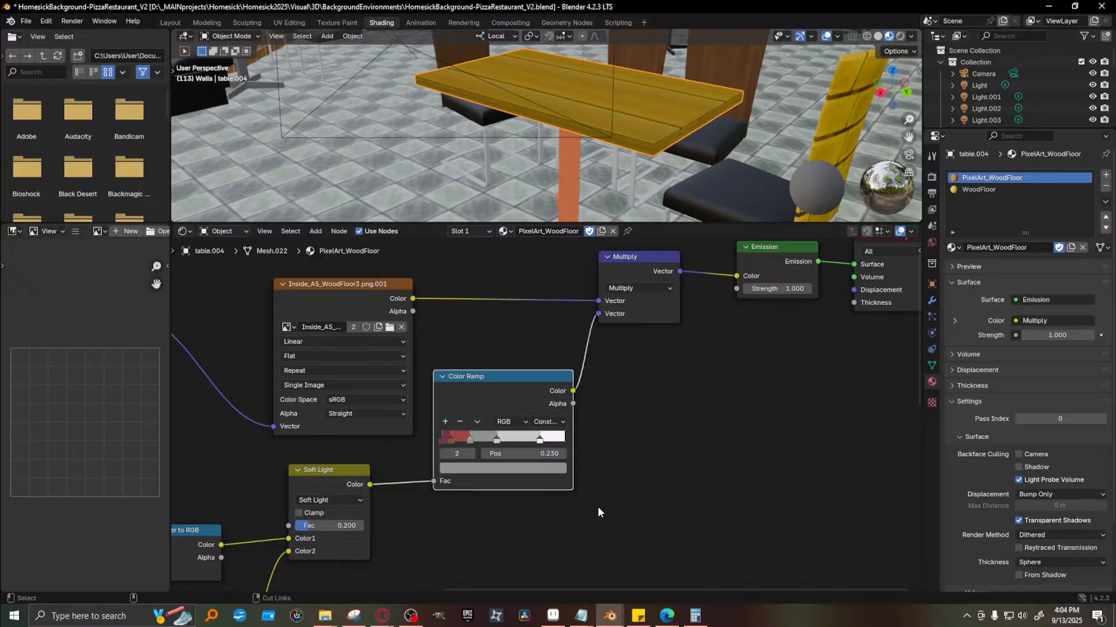
key("ctrl+z")
key("ctrl+z")
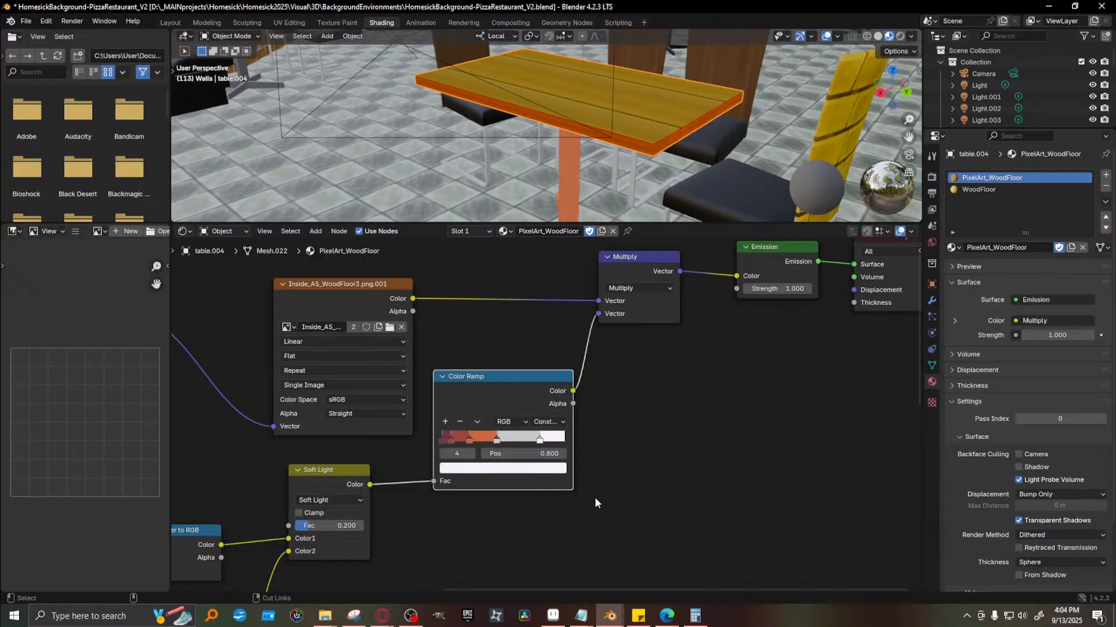
key("ctrl+z")
key("ctrl+z")
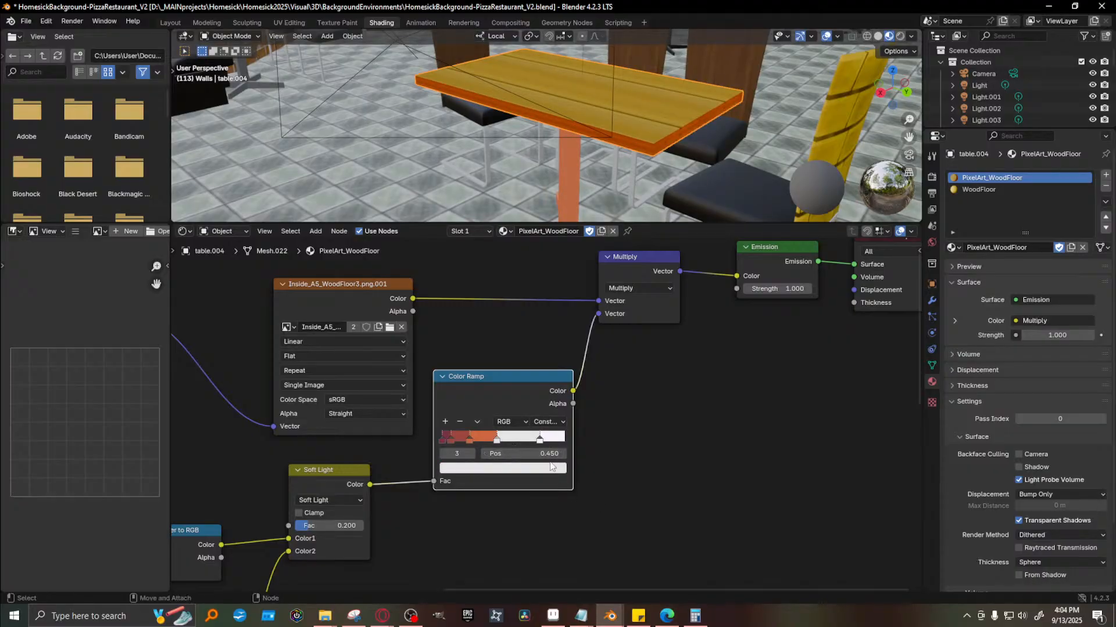
Set the saturation of the Color Ramp's 0.225 and 0.075 stops to 0 so both turn neutral grey
left_click(471, 441)
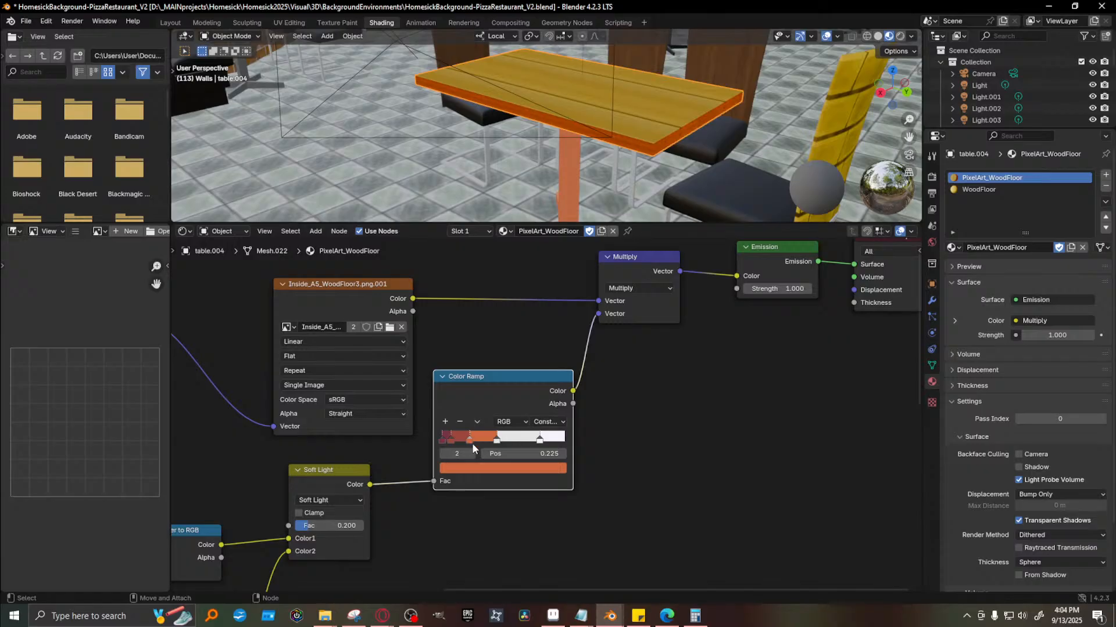
left_click(497, 469)
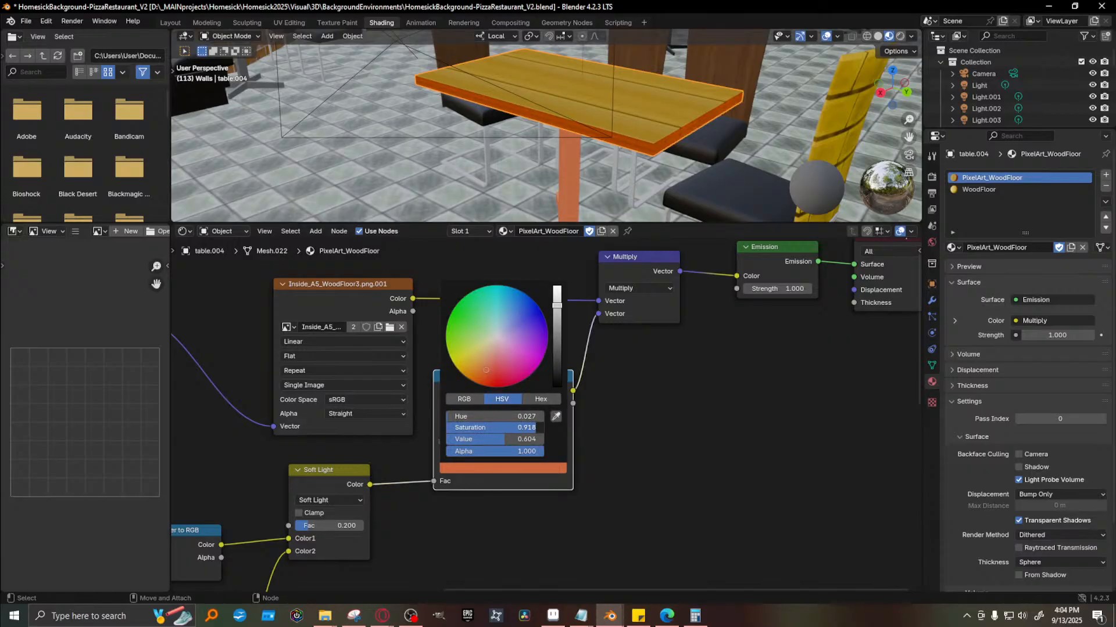
left_click_drag(523, 427, 445, 427)
left_click(450, 440)
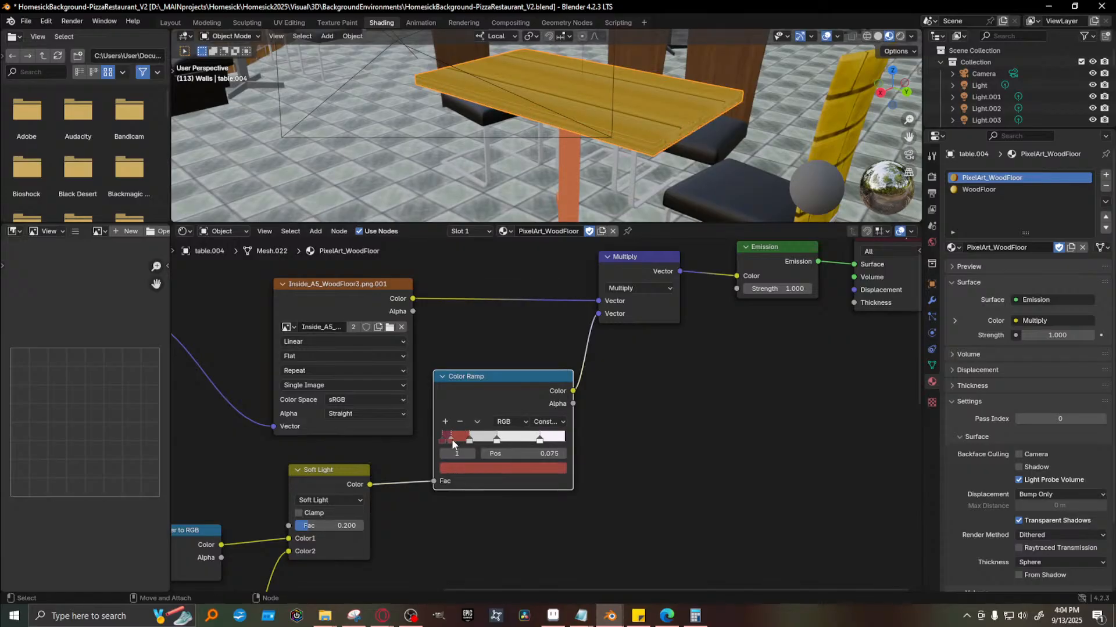
left_click(489, 468)
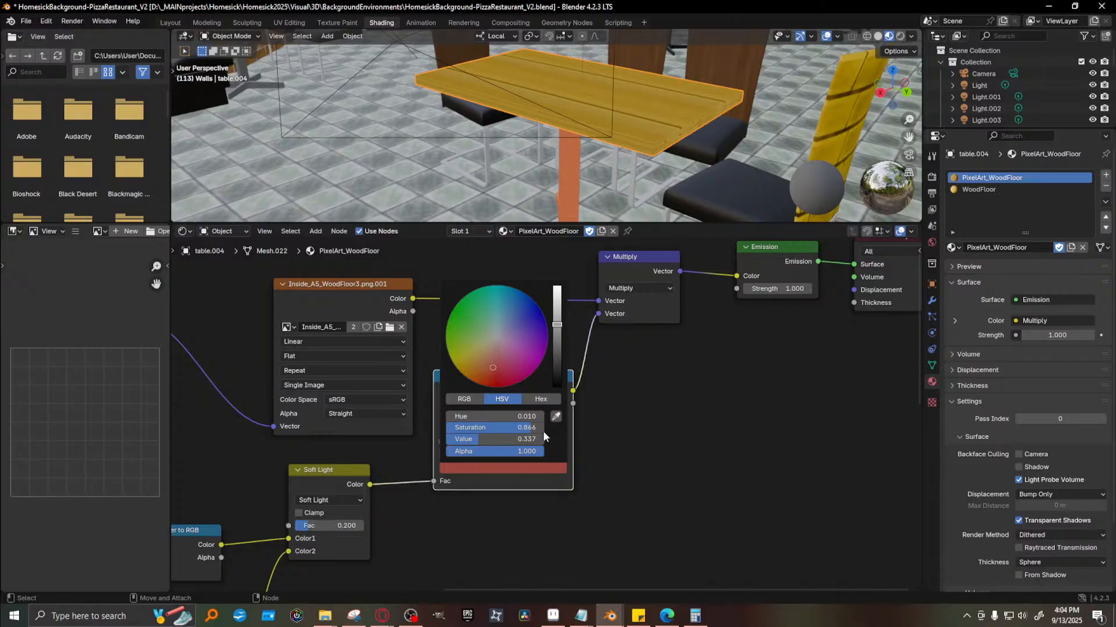
left_click_drag(528, 427, 446, 427)
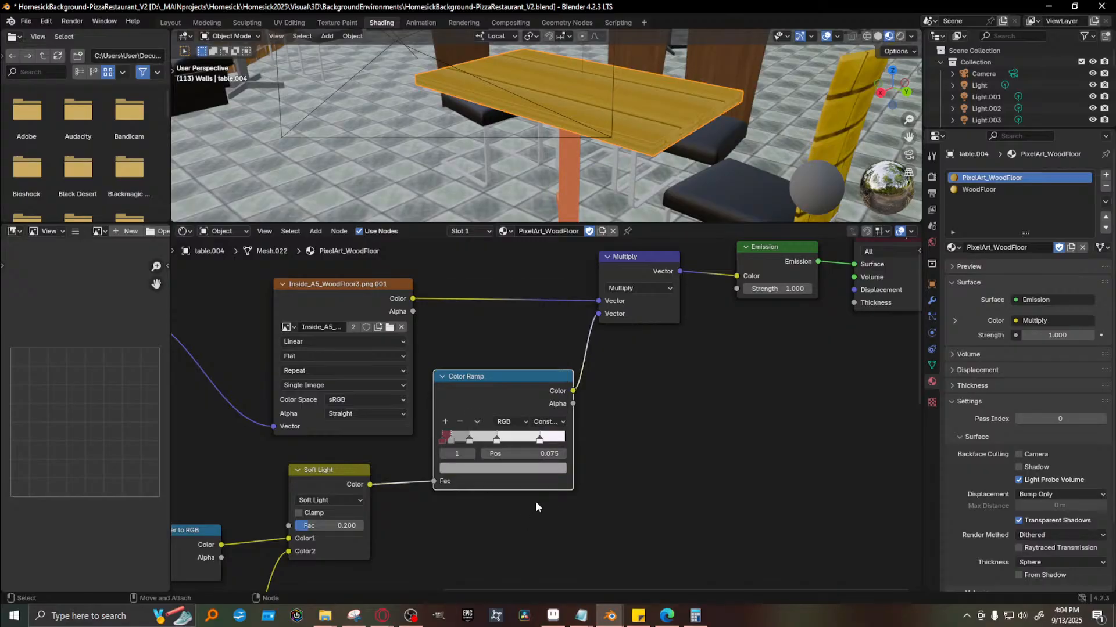
Set the saturation of the Color Ramp's first stop at 0.000 to 0
left_click(440, 439)
left_click(489, 469)
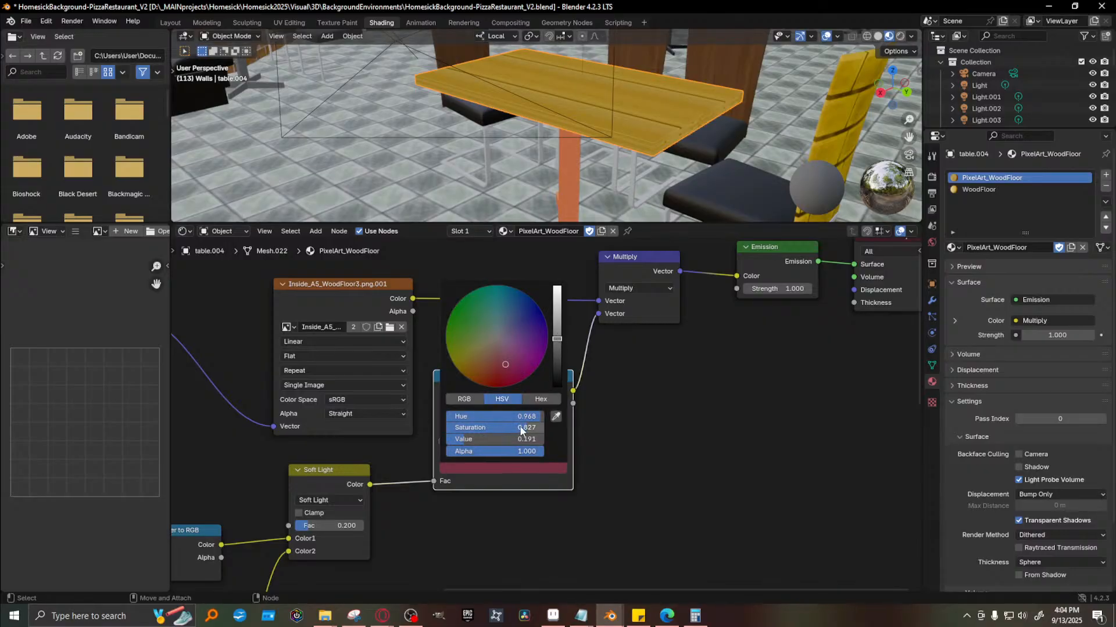
left_click_drag(524, 427, 446, 430)
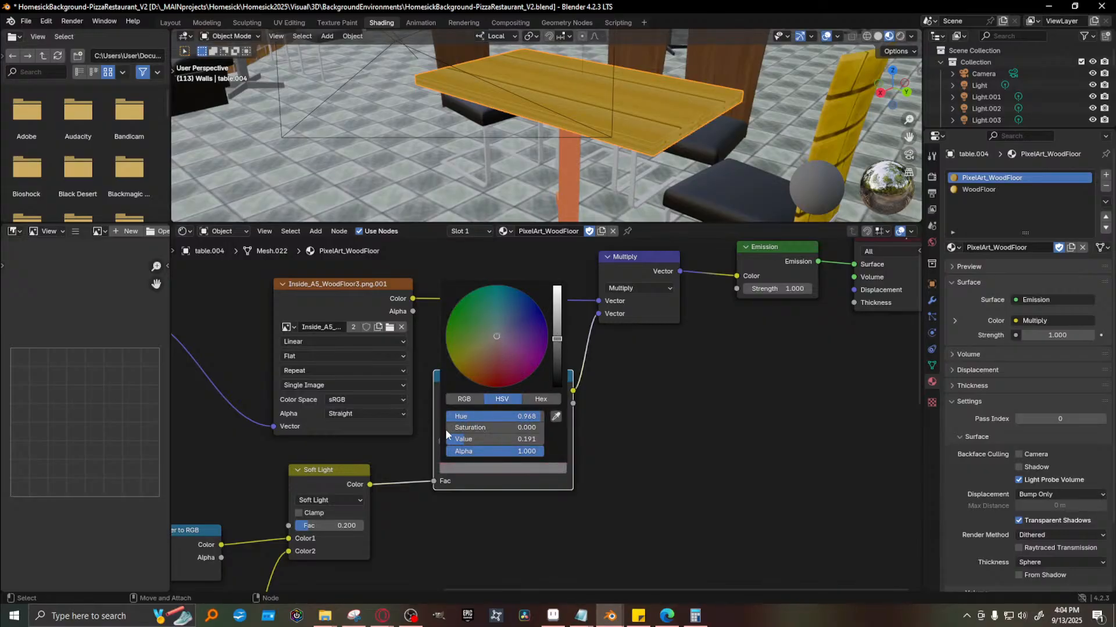
left_click(639, 474)
Render the current frame to check how the table looks with the desaturated ramp
middle_click_drag(694, 165, 709, 173)
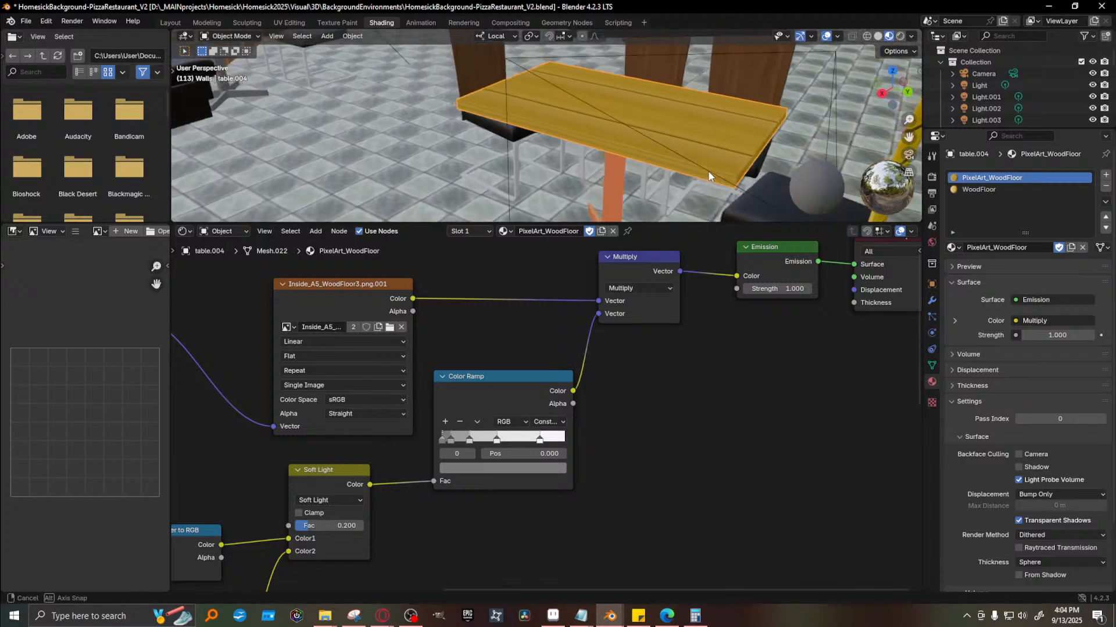
key("F12")
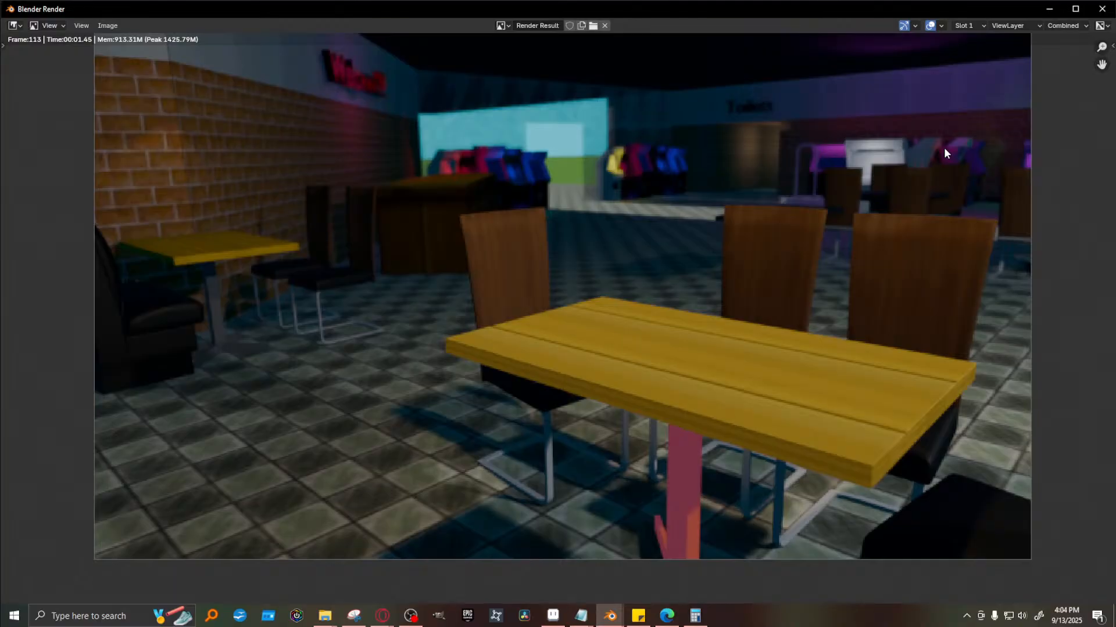
left_click(1055, 9)
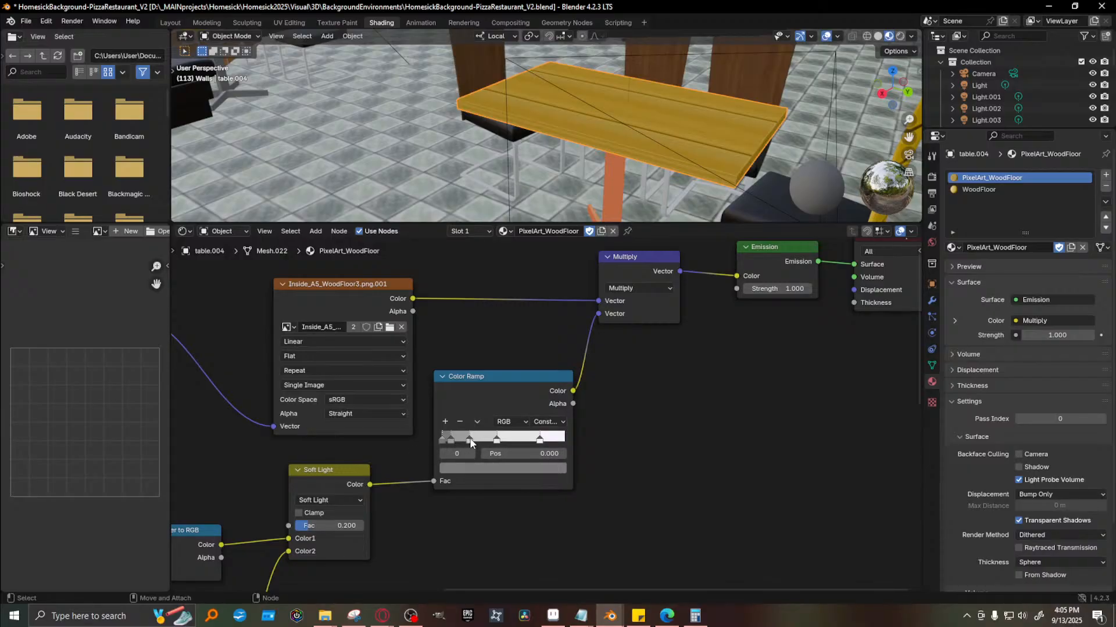
Darken the Color Ramp's 0.000 stop to a value of about 0.027 and the 0.075 stop to about 0.122
left_click(458, 471)
left_click(559, 368)
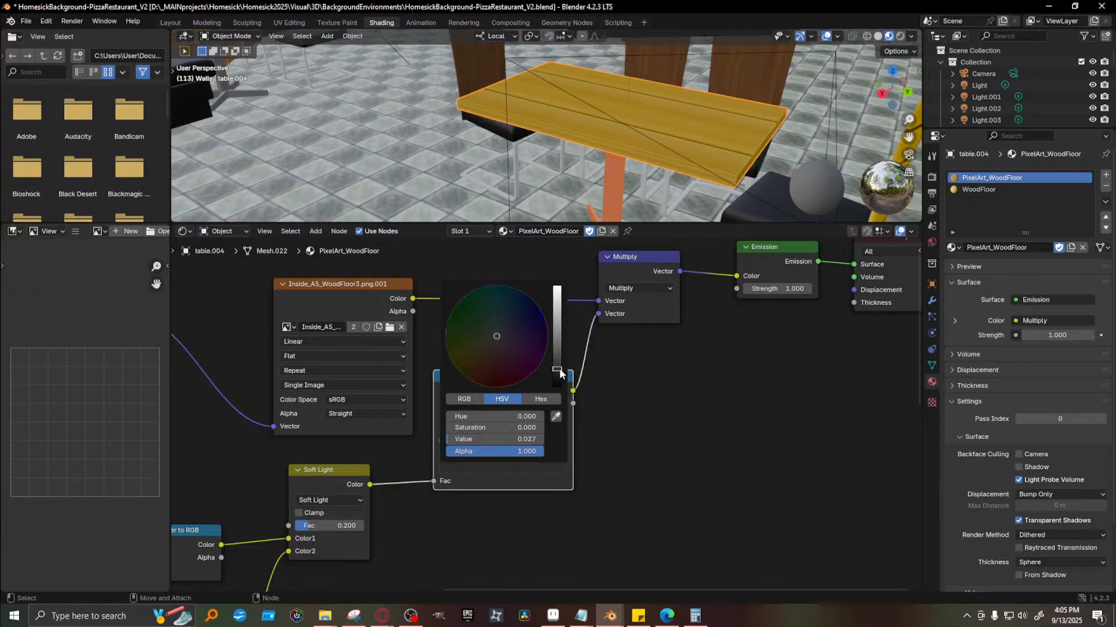
left_click(451, 439)
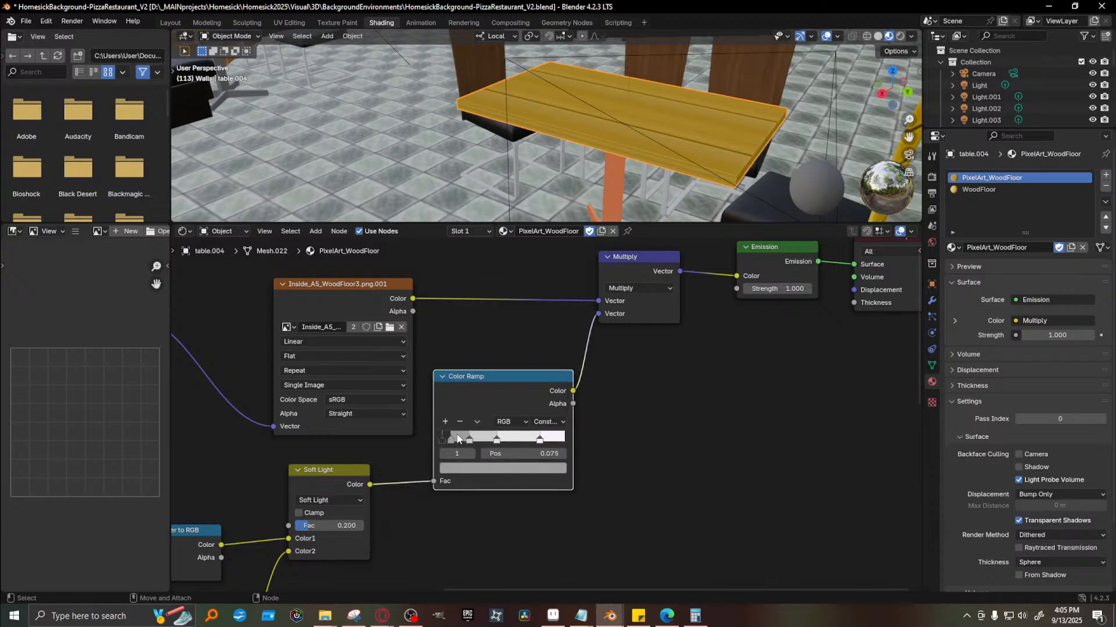
left_click(480, 469)
left_click(557, 347)
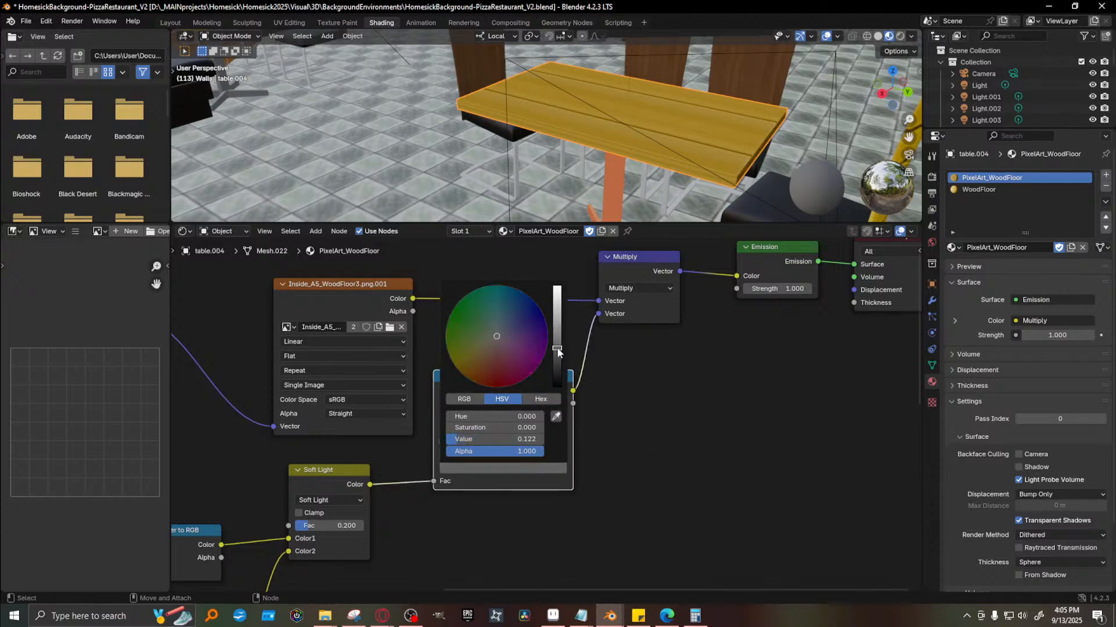
Darken the Color Ramp's 0.450 stop to a mid grey and render the frame to check the table
left_click(496, 440)
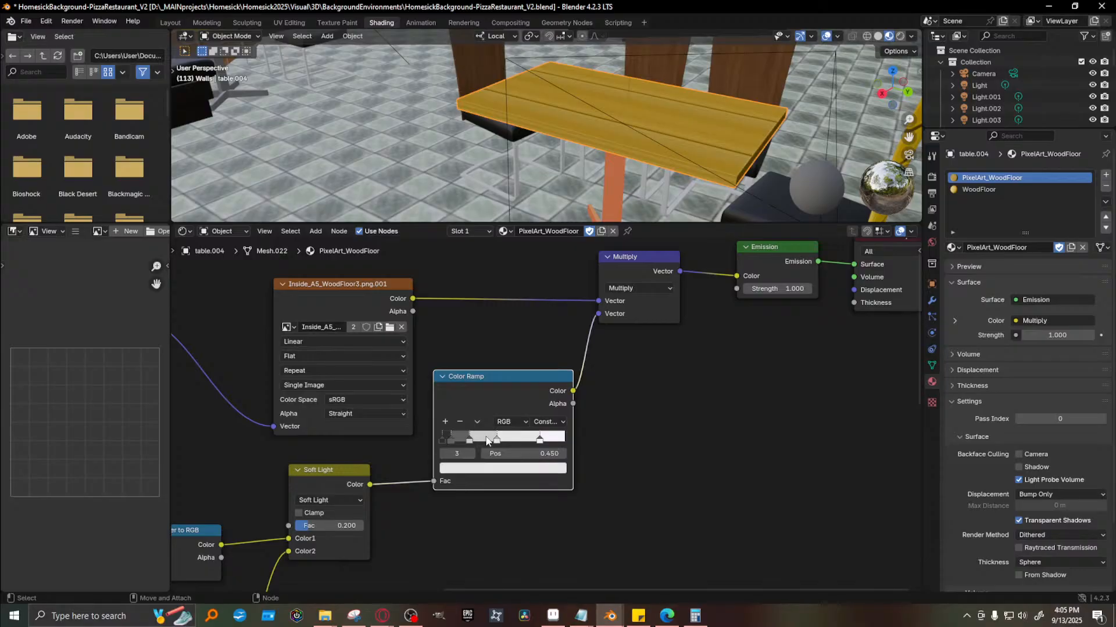
left_click(490, 469)
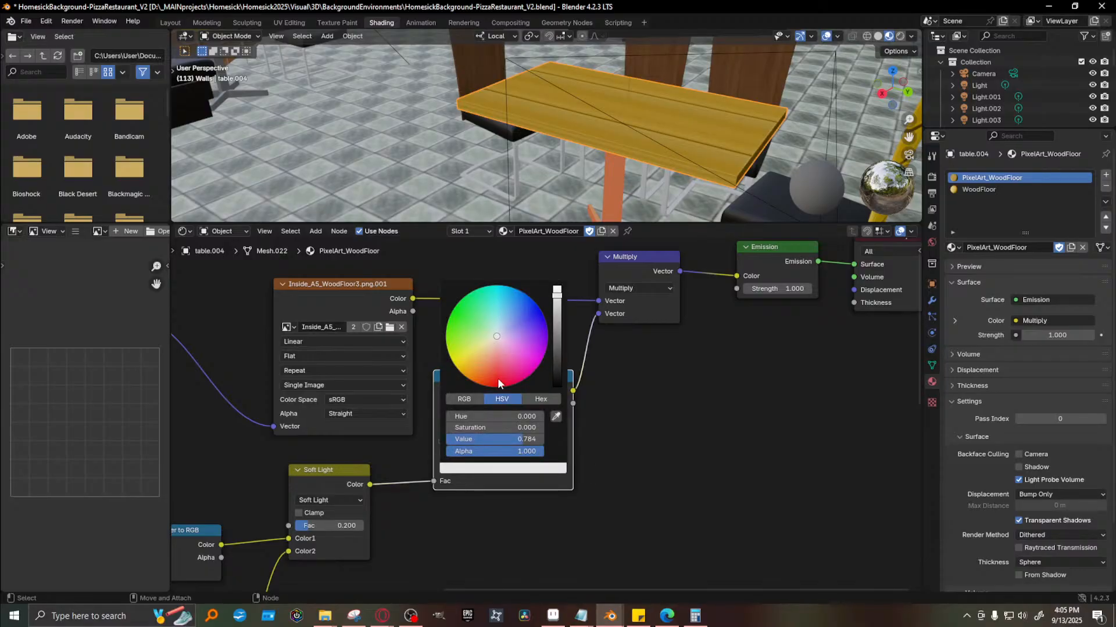
left_click(555, 337)
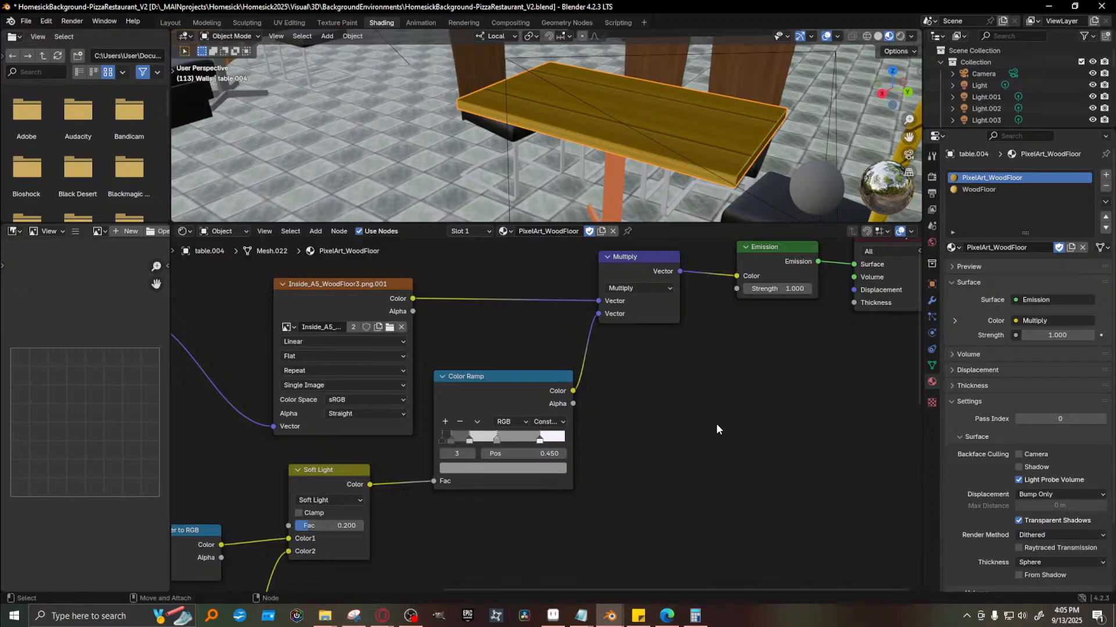
key("F12")
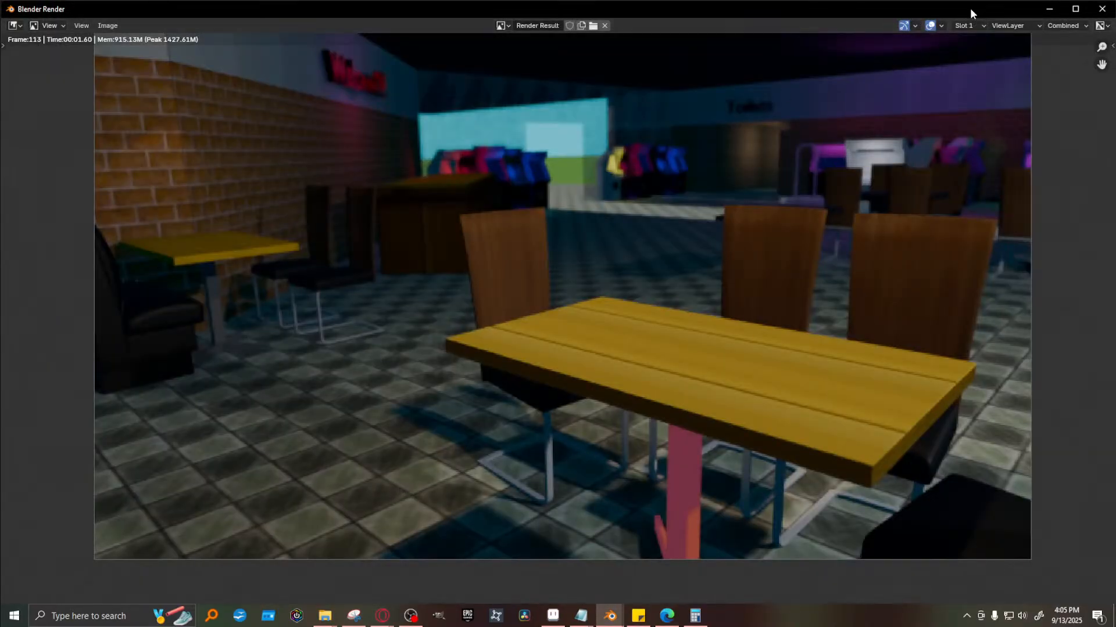
left_click(1051, 9)
Reorder the Color Ramp stops from dark to light, placing the white stop at 0.659 and the second, dark grey stop at 0.093
mouse_move(654, 196)
middle_mouse_down()
mouse_move(639, 195)
mouse_move(633, 212)
mouse_move(641, 184)
mouse_move(594, 135)
middle_mouse_up()
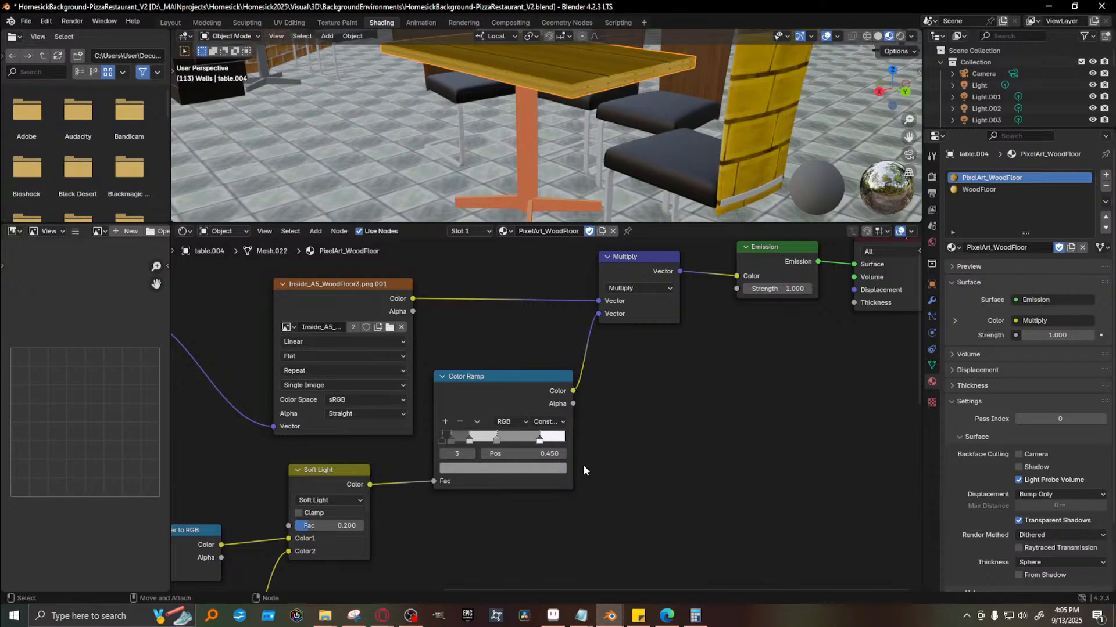
left_click(480, 442)
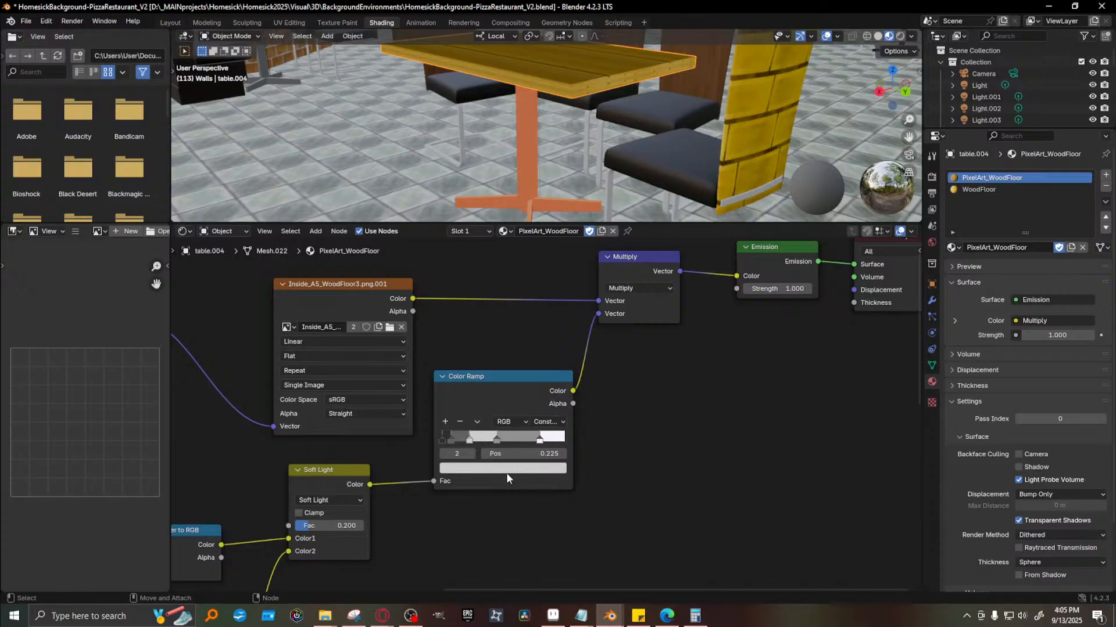
left_click(496, 441)
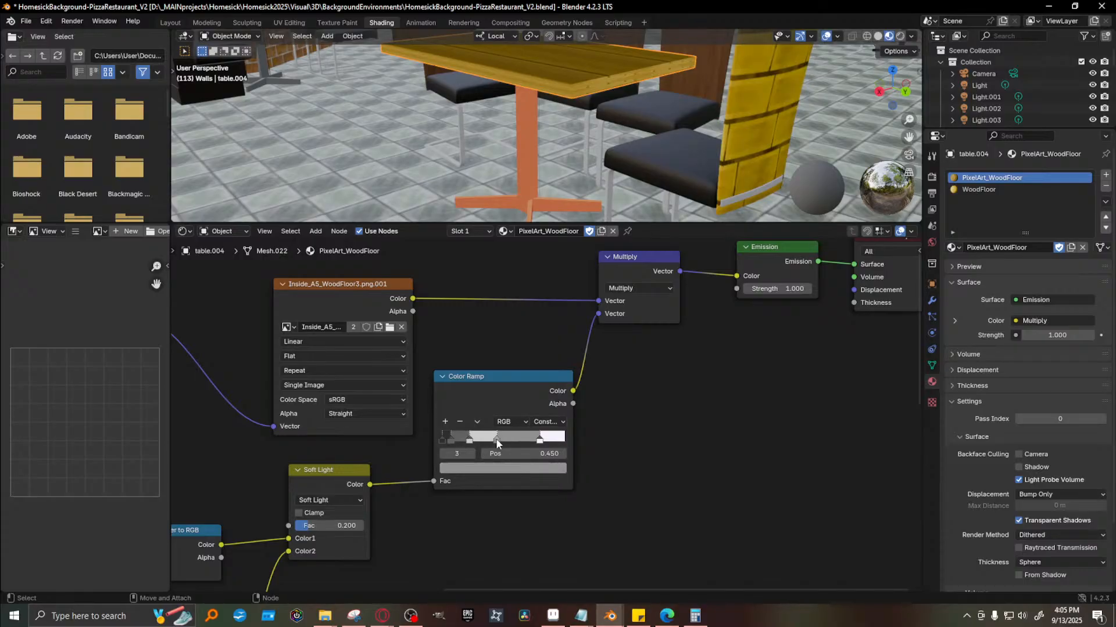
left_click(470, 440)
left_click(526, 469)
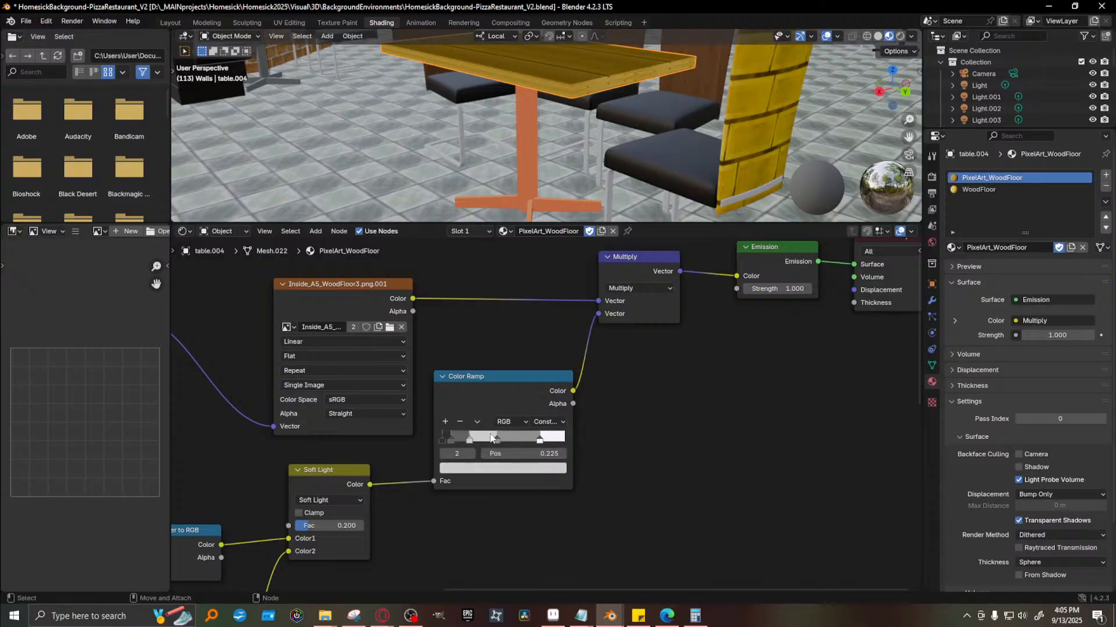
left_click_drag(473, 440, 526, 445)
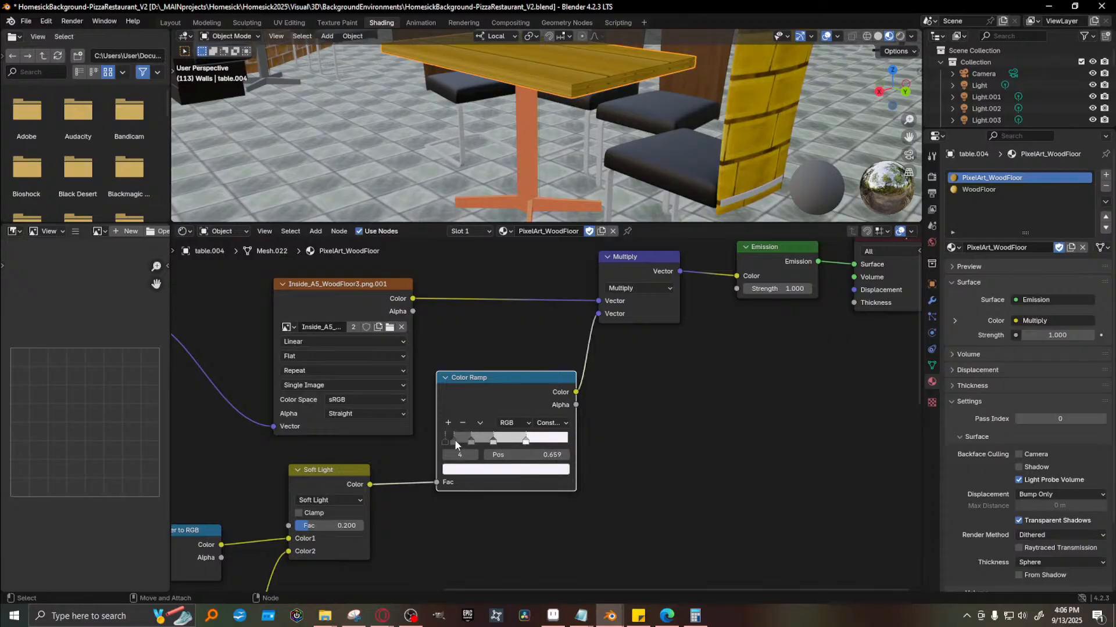
left_click_drag(453, 440, 455, 440)
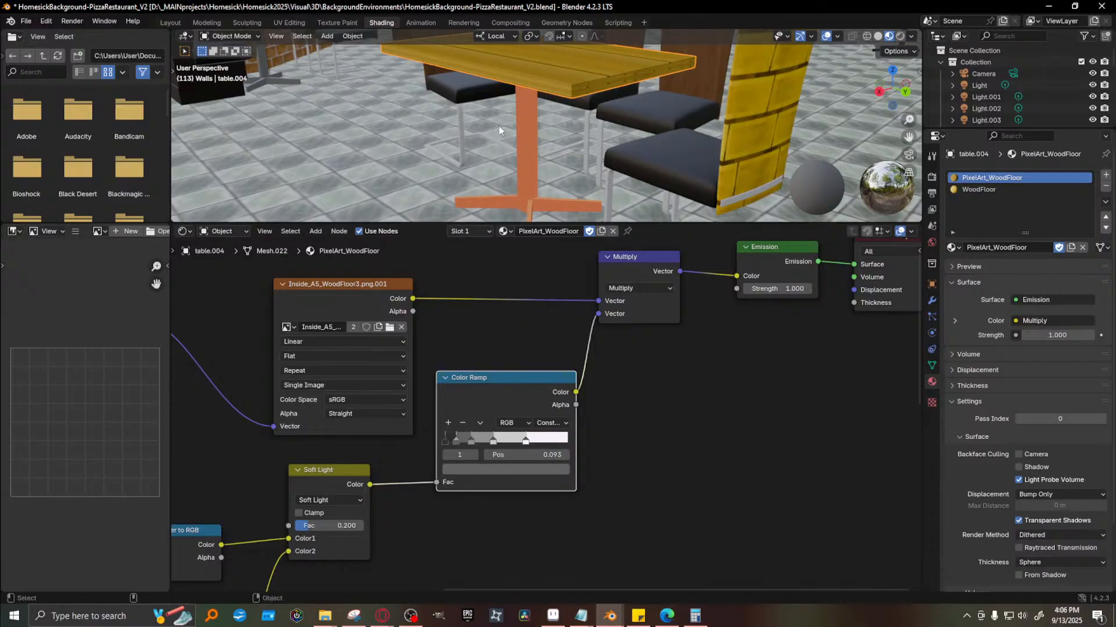
Enlarge the 3D viewport around the table and render the frame to check the reordered shading
middle_click_drag(550, 154, 552, 165)
scroll(553, 164, "down", 2)
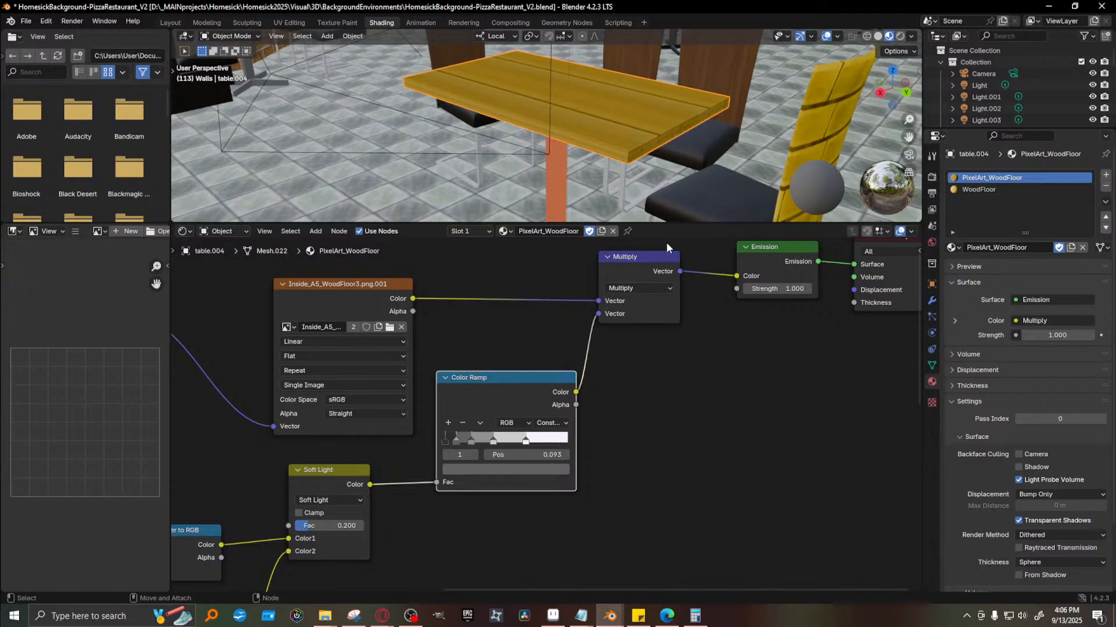
left_click_drag(678, 224, 676, 424)
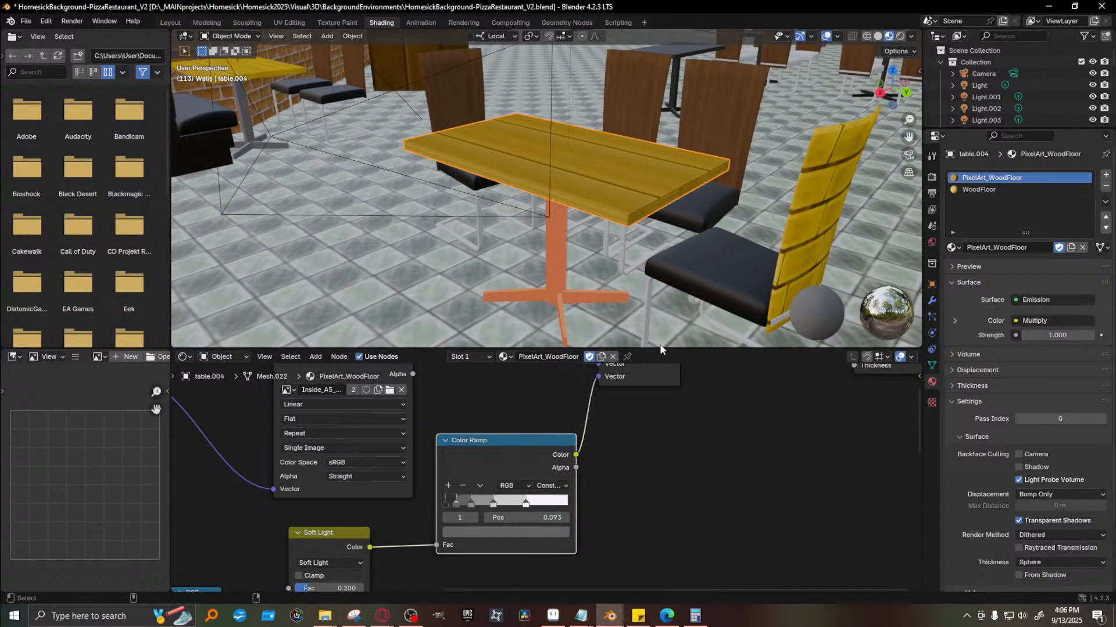
key("F12")
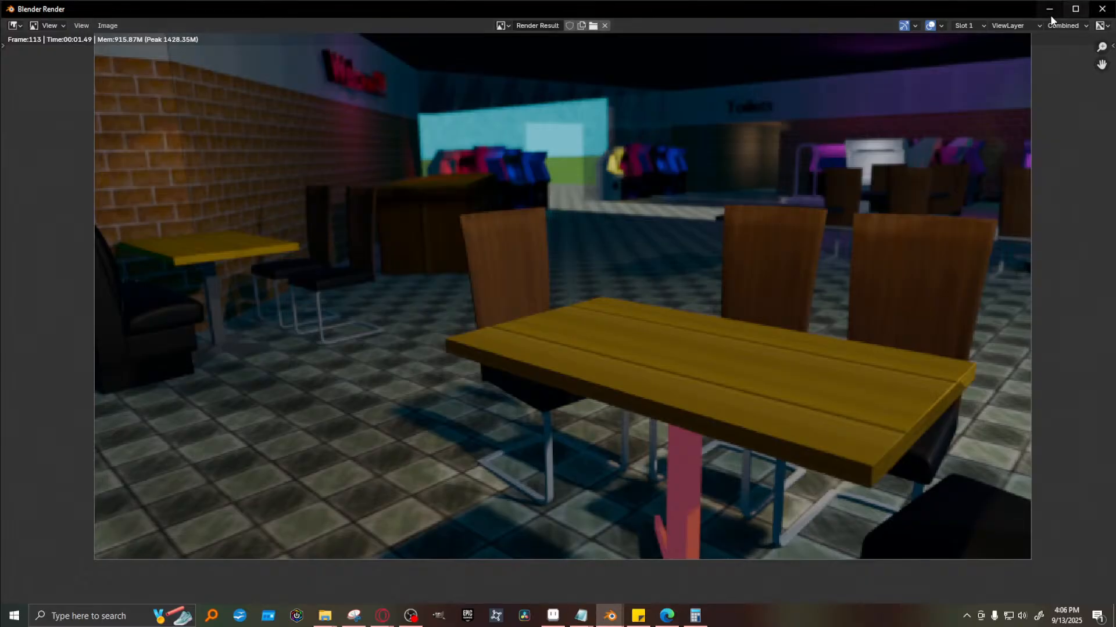
left_click(1102, 9)
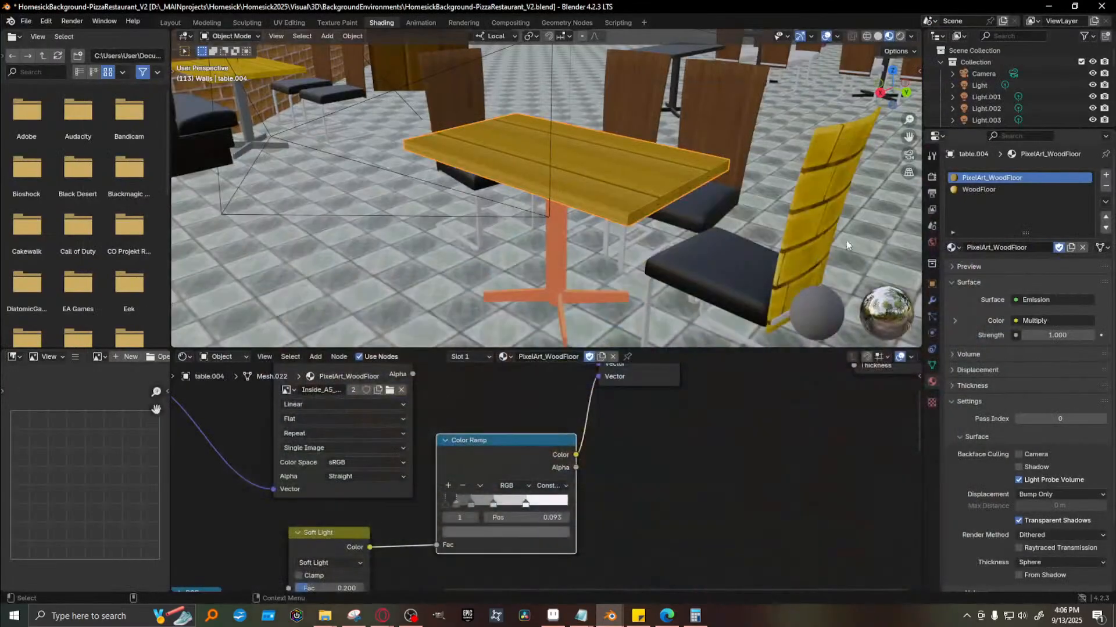
Try the Color Ramp's light grey stop at 0.280 and render the frame to compare the table's brightness
left_click(471, 503)
left_click_drag(493, 504, 478, 506)
key("F12")
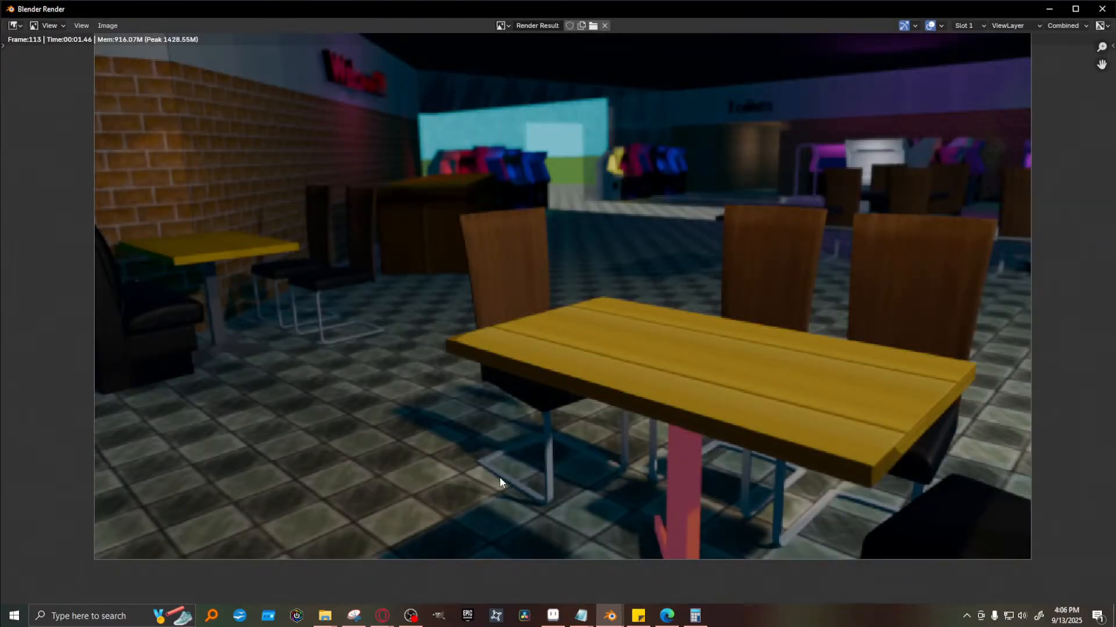
left_click(1054, 10)
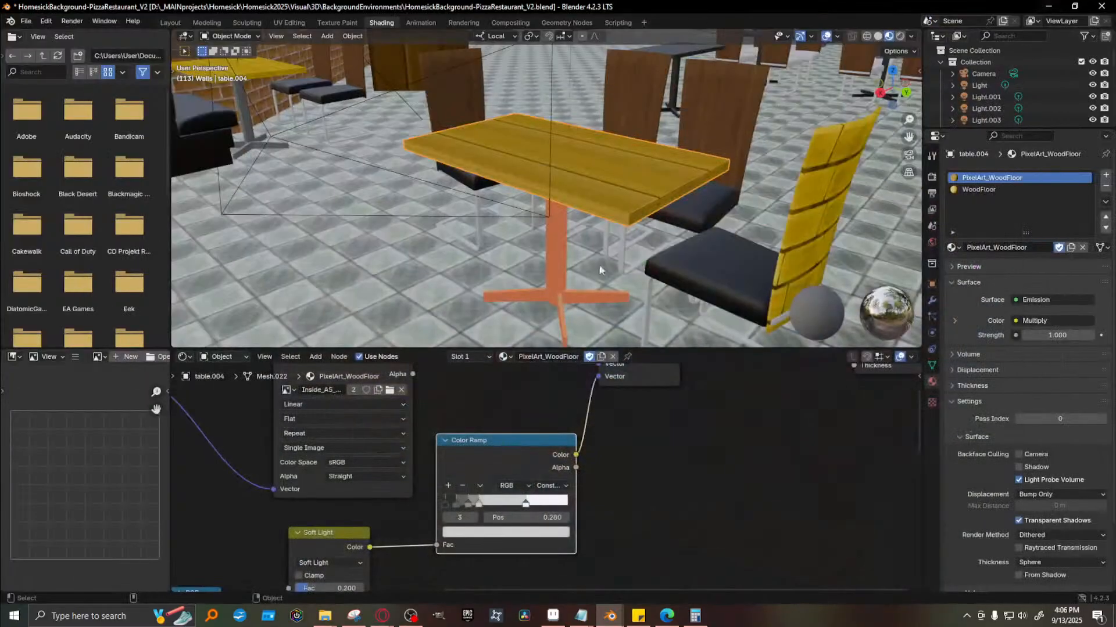
Move the Color Ramp's mid grey stop to 0.309 and bring the light grey and white stops close together further up the ramp
scroll(600, 160, "down", 2)
scroll(599, 163, "down", 4)
middle_click_drag(601, 158, 626, 194)
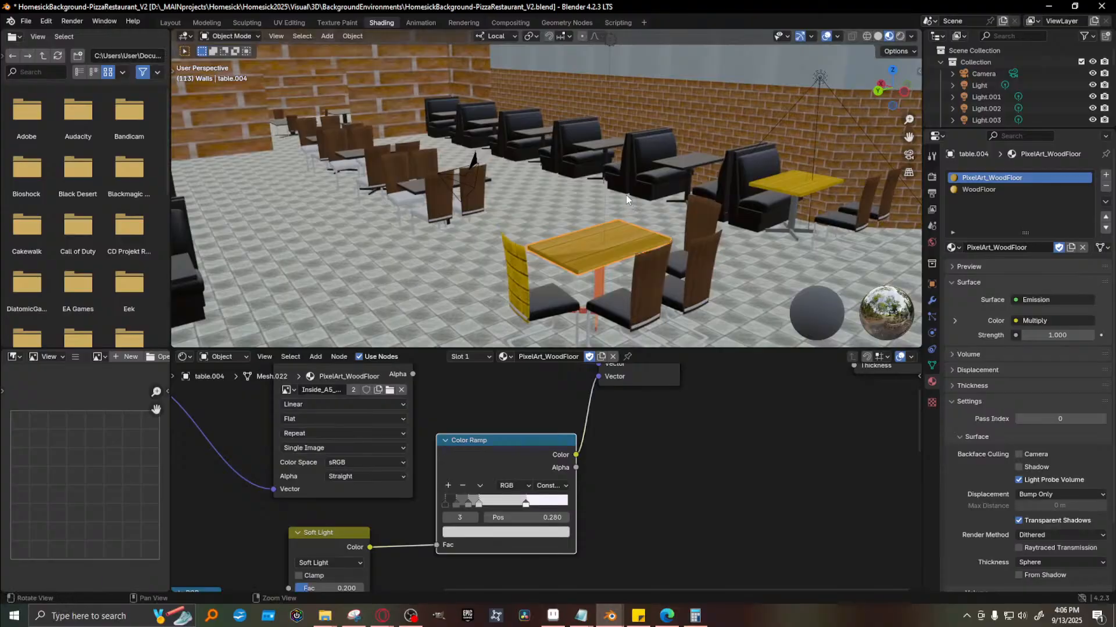
left_click_drag(525, 505, 521, 505)
middle_click_drag(606, 339, 562, 308)
mouse_move(478, 504)
left_mouse_down()
mouse_move(550, 506)
mouse_move(470, 503)
mouse_move(483, 503)
left_mouse_up()
left_click(521, 504)
mouse_move(591, 315)
middle_mouse_down()
mouse_move(632, 302)
mouse_move(575, 299)
middle_mouse_up()
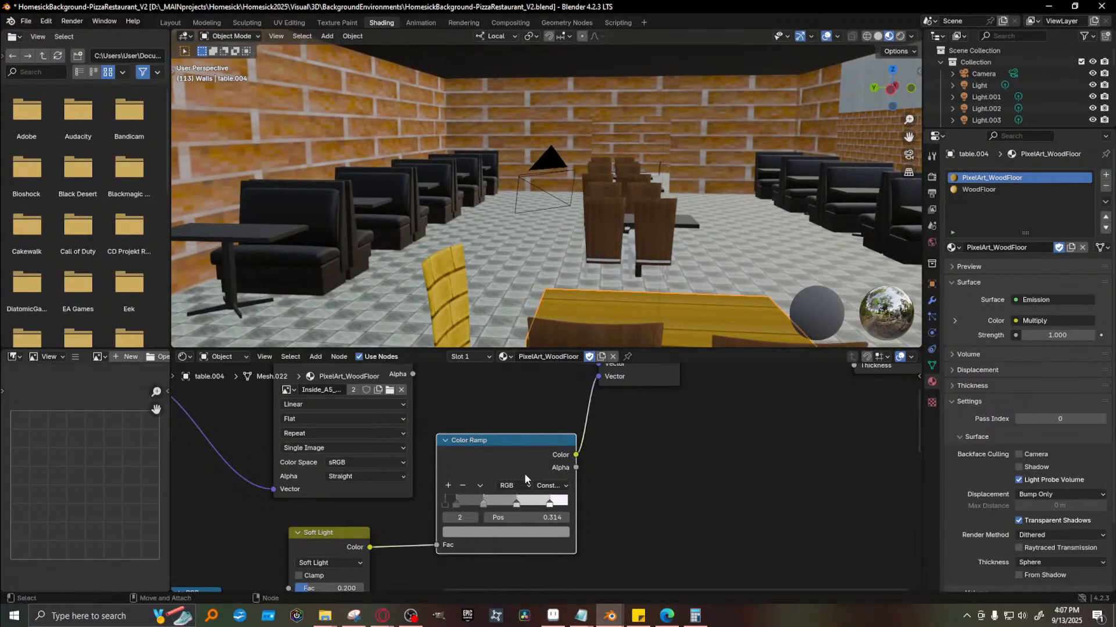
mouse_move(516, 504)
left_mouse_down()
mouse_move(504, 503)
mouse_move(532, 508)
left_mouse_up()
middle_click_drag(628, 326, 723, 255)
middle_click_drag(748, 247, 651, 232)
mouse_move(505, 503)
left_mouse_down()
mouse_move(523, 508)
mouse_move(484, 503)
left_mouse_up()
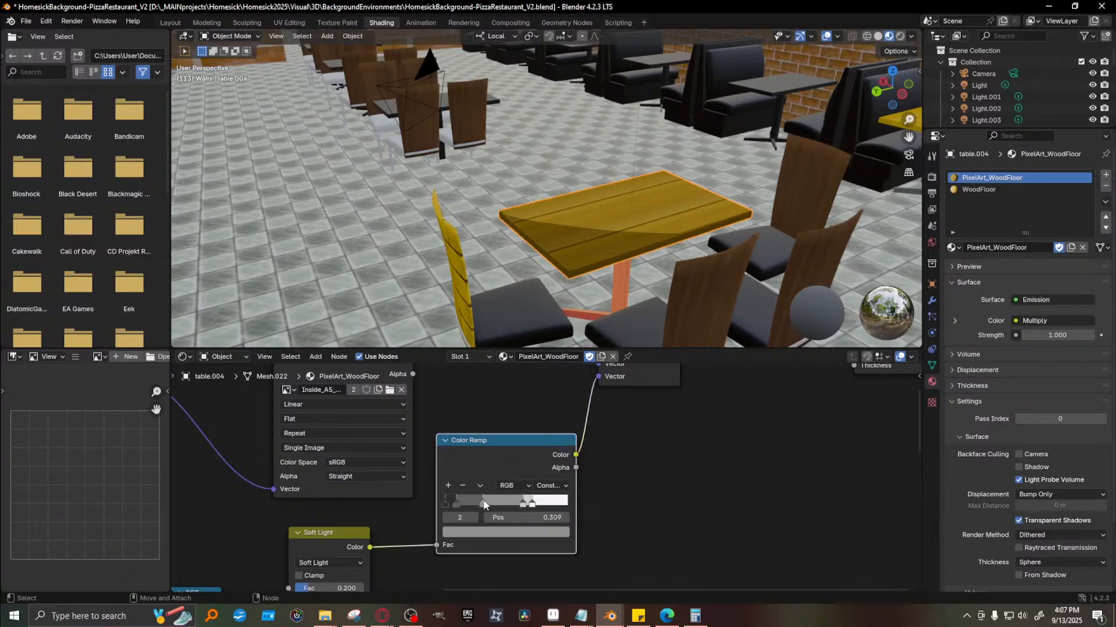
Render the frame again to check the light and shadow bands across the tabletop
middle_click_drag(554, 270, 594, 266)
key("F12")
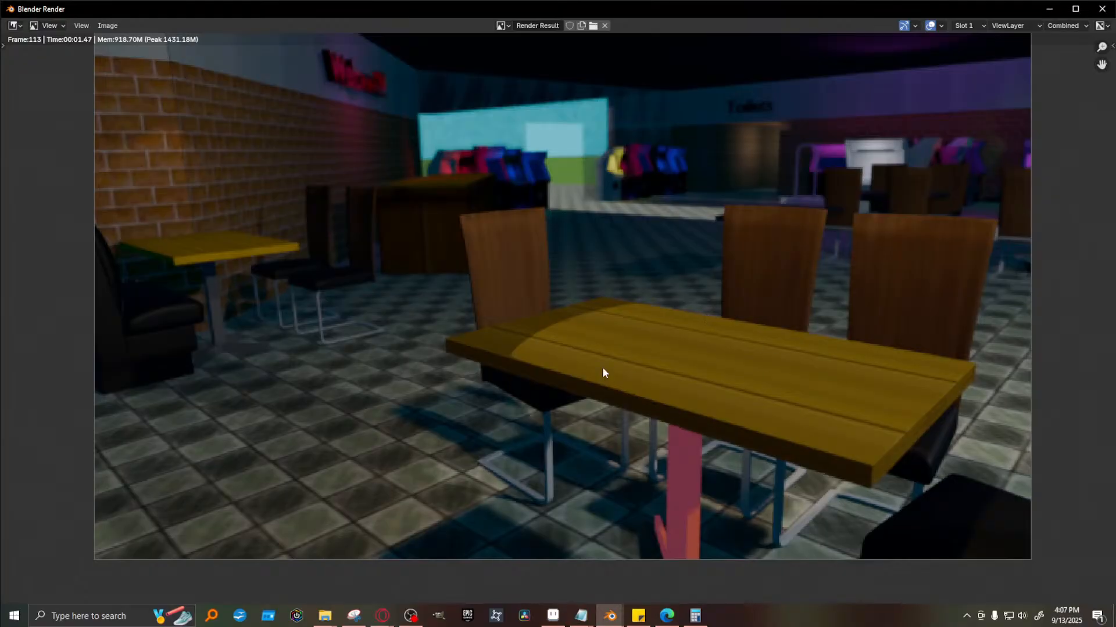
left_click(1048, 9)
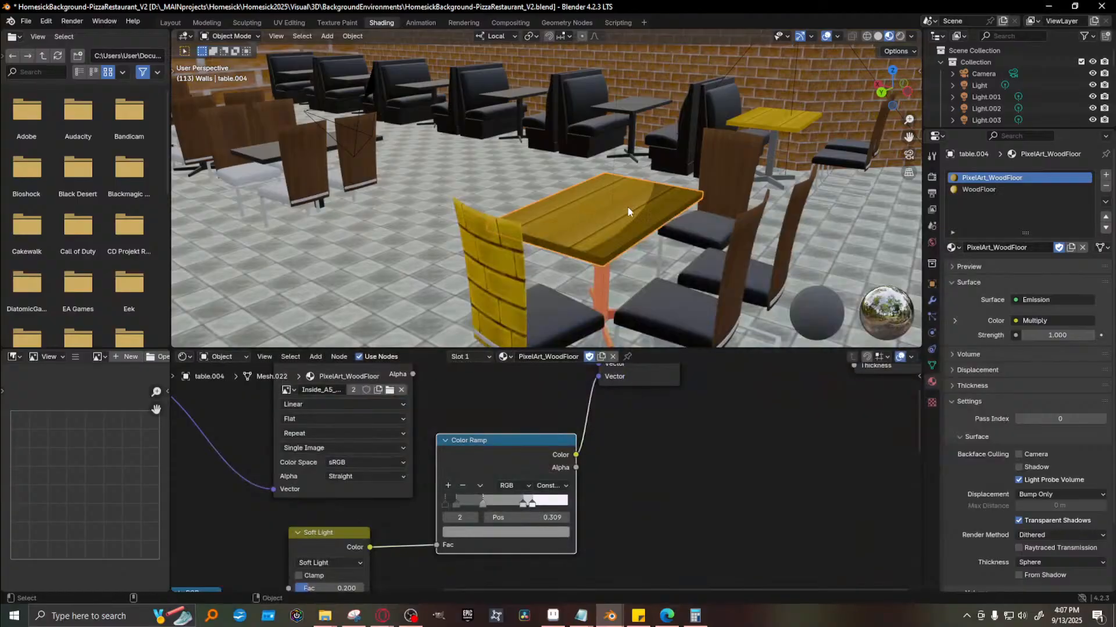
Set the transform orientation to Global and move the ceiling light Light.001 straight down to the level of the tables
middle_click_drag(628, 207, 571, 146)
left_click(598, 54)
left_click(594, 181)
middle_click_drag(624, 236, 624, 192)
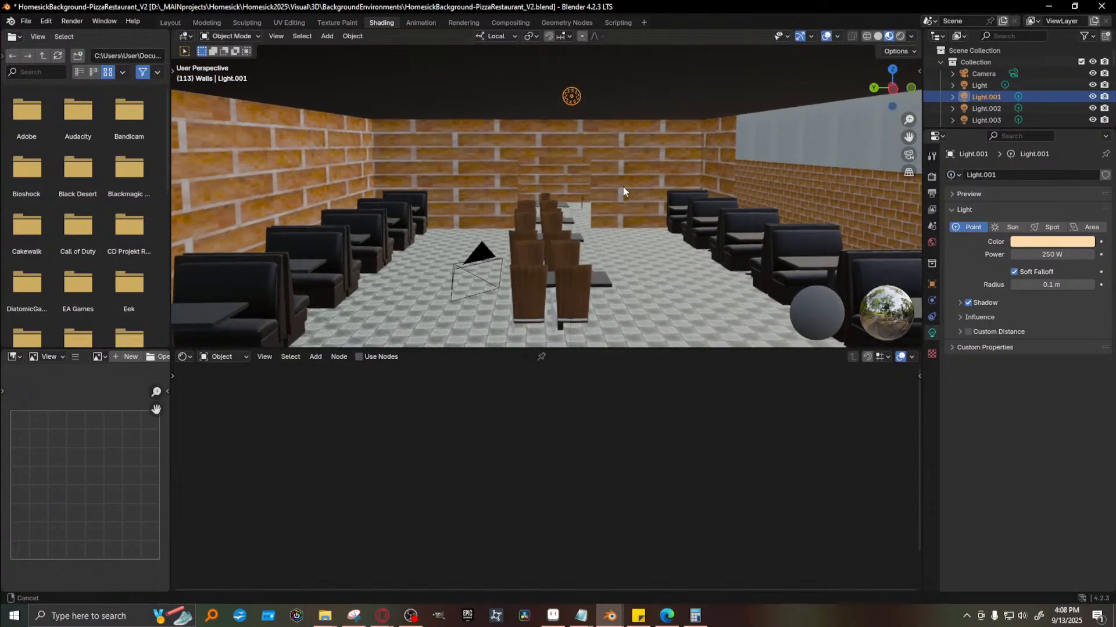
key("shift+space")
key("g")
middle_click_drag(580, 132, 569, 78)
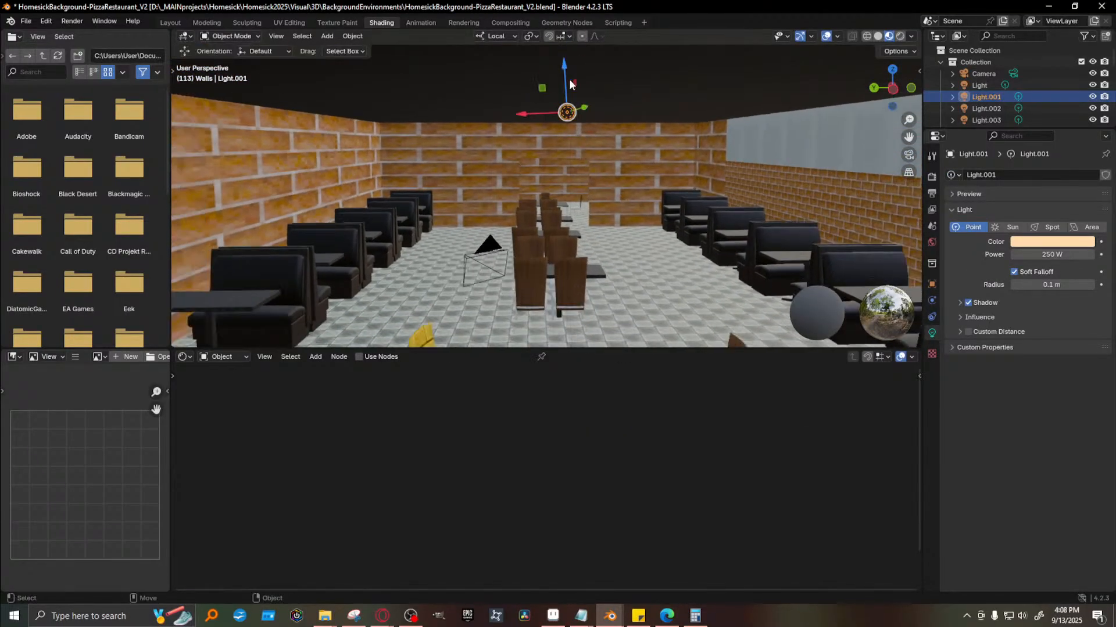
left_click(507, 36)
left_click(503, 72)
left_click_drag(563, 68, 612, 262)
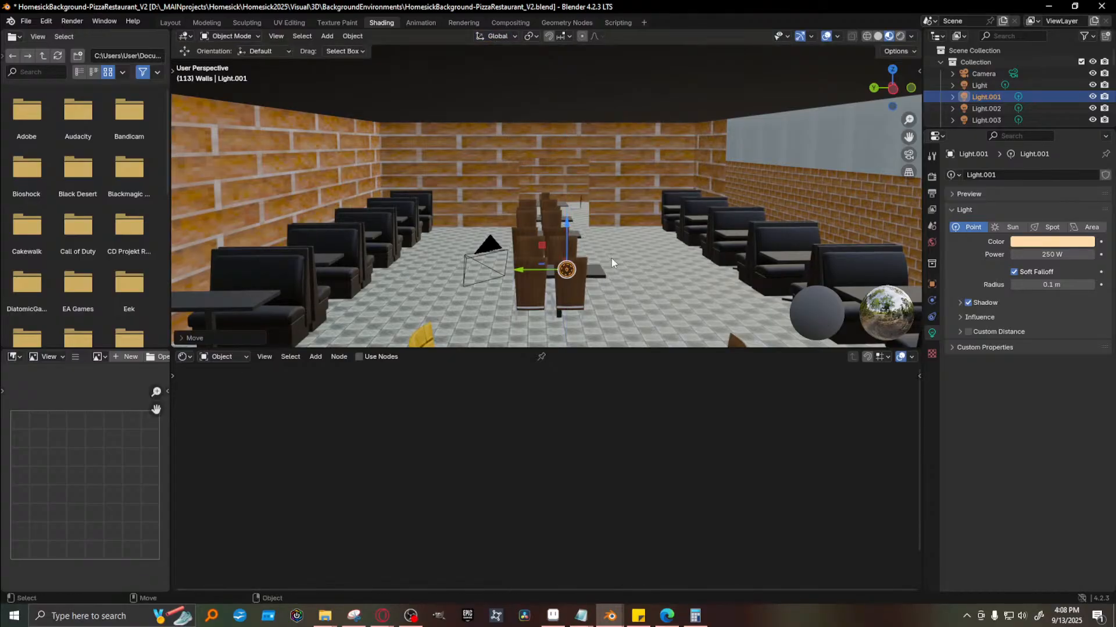
Render the frame and compare the result with the lowered light's position around the wooden table
key("F12")
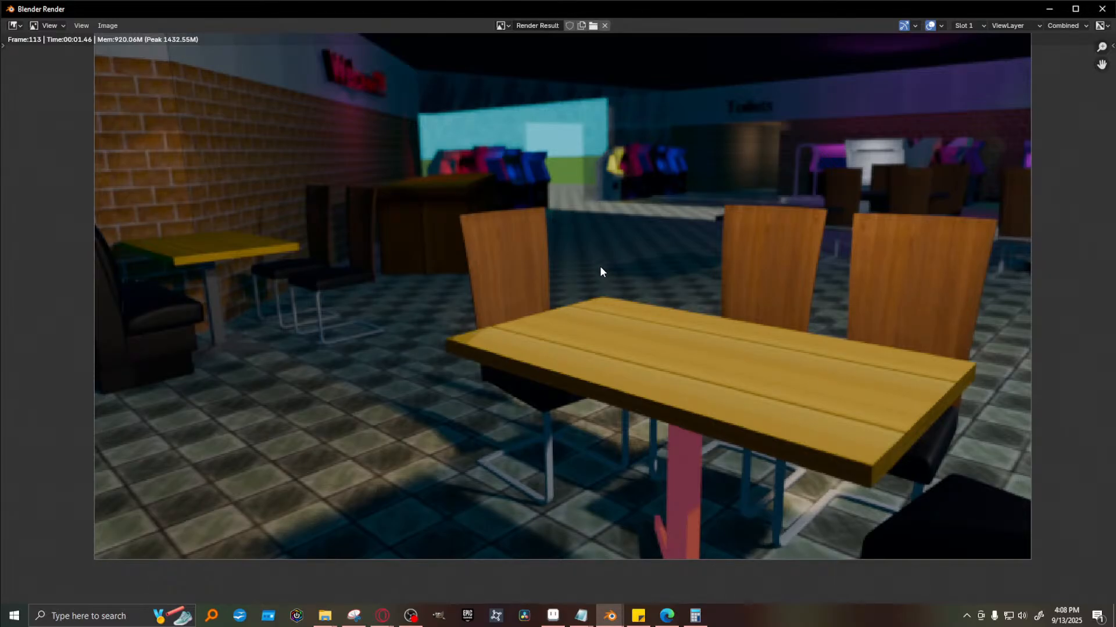
left_click(1052, 12)
mouse_move(614, 294)
middle_mouse_down()
mouse_move(638, 302)
mouse_move(609, 205)
mouse_move(632, 227)
mouse_move(727, 219)
mouse_move(790, 191)
mouse_move(834, 204)
mouse_move(829, 242)
mouse_move(737, 224)
middle_mouse_up()
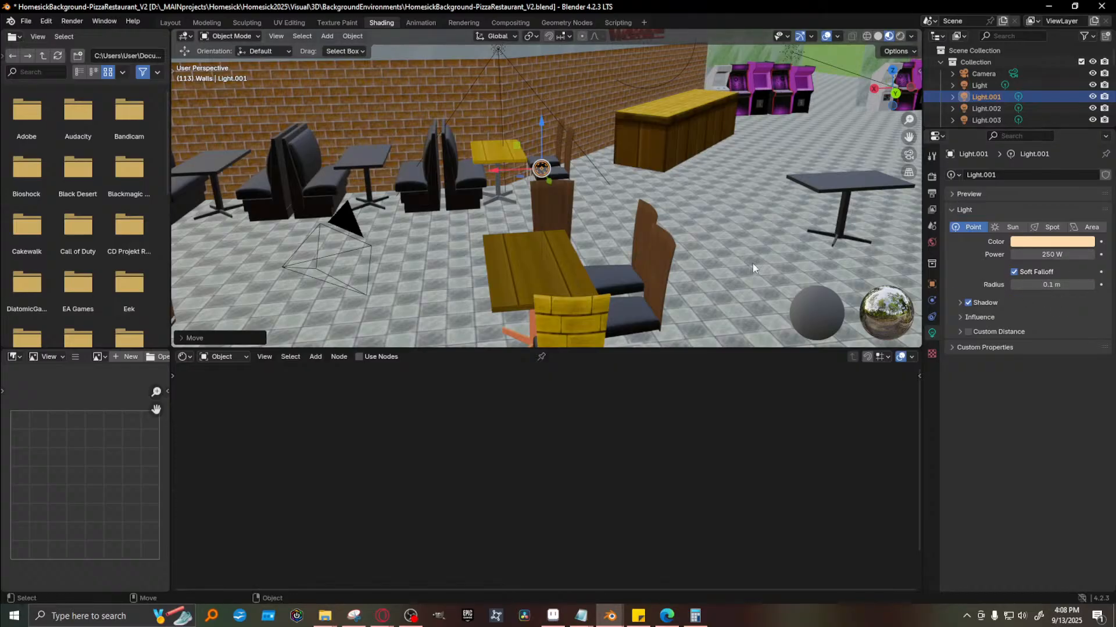
key("F12")
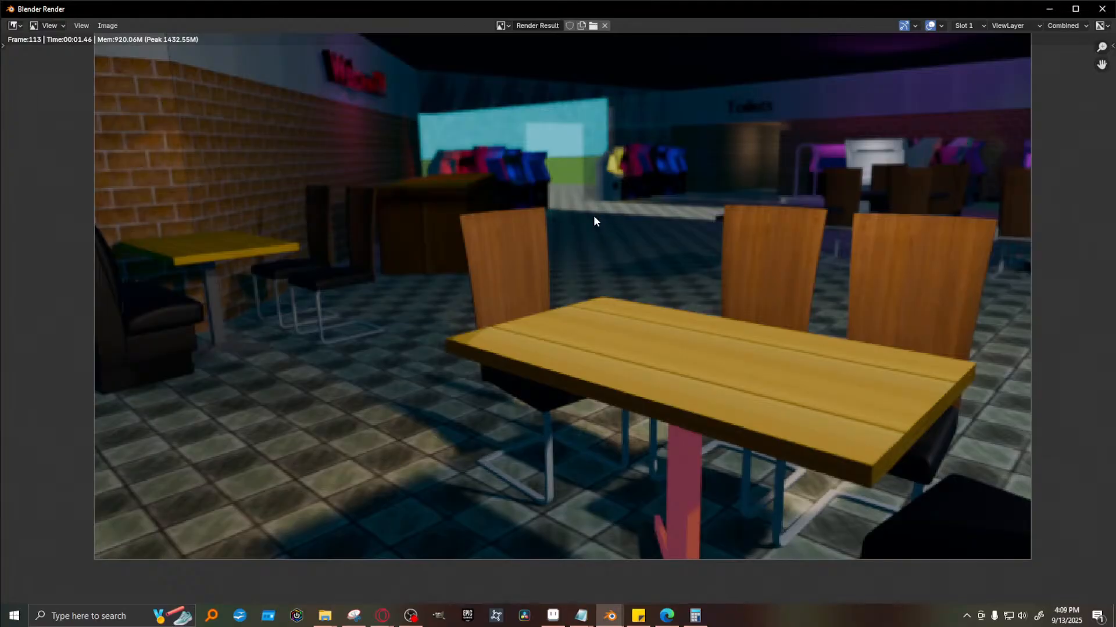
left_click(1050, 9)
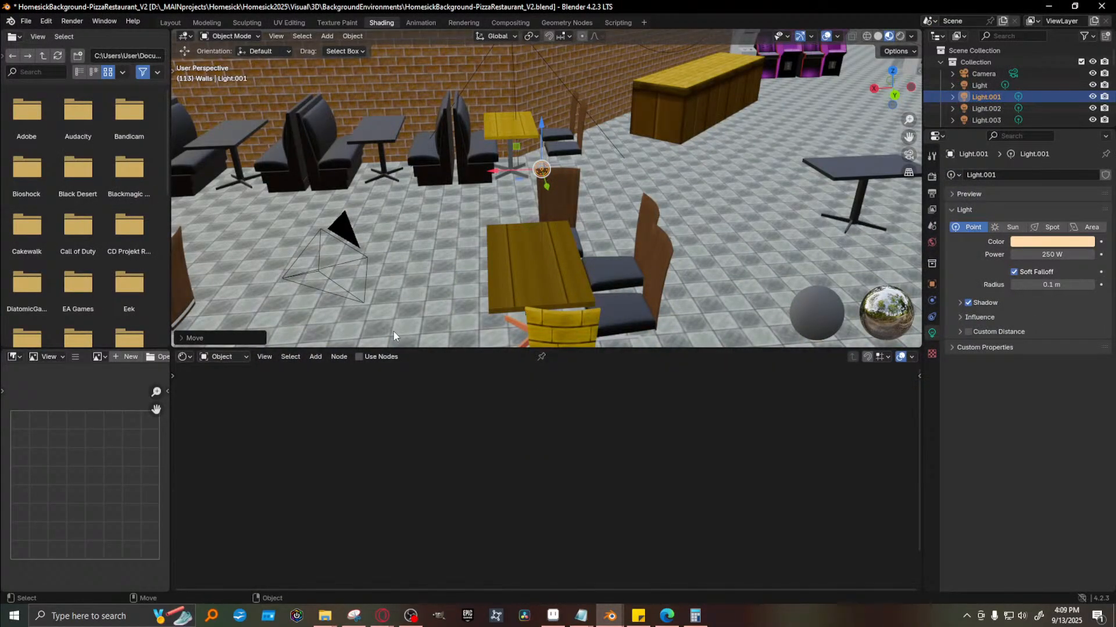
Remove the WoodFloor material slot from the foreground table, keeping only PixelArt_WoodFloor
left_click(743, 251)
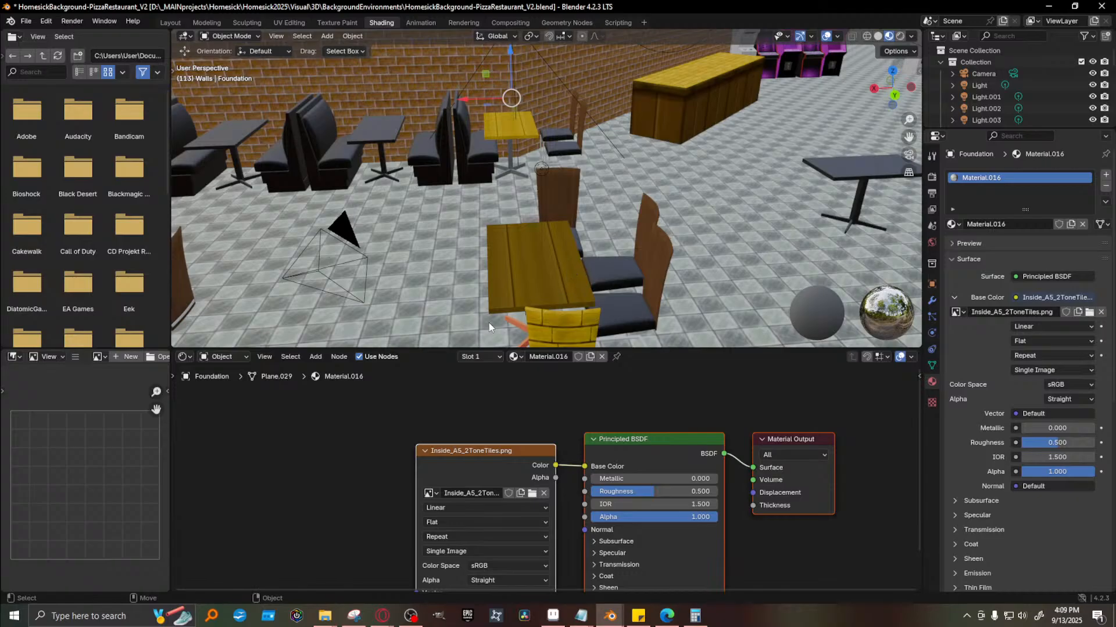
middle_click_drag(737, 245, 627, 251)
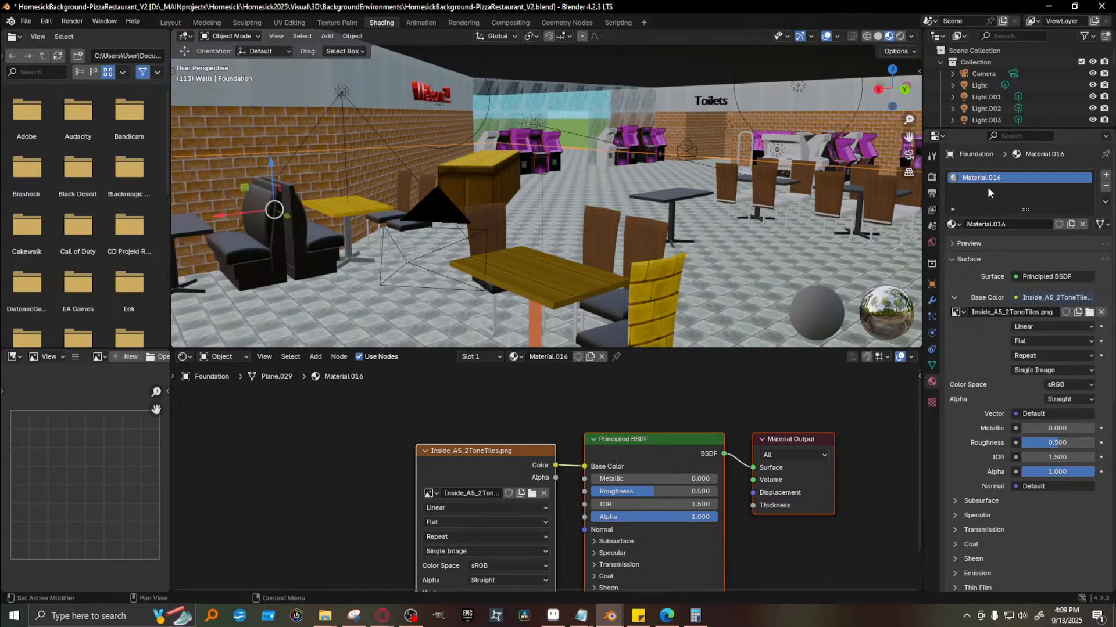
left_click(546, 288)
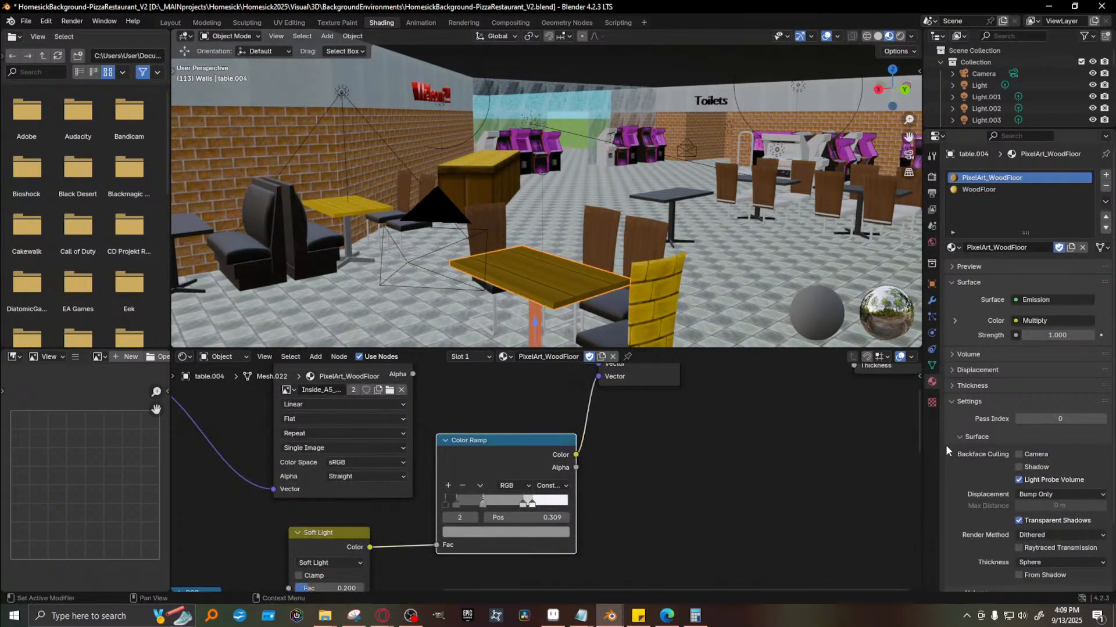
right_click(1036, 177)
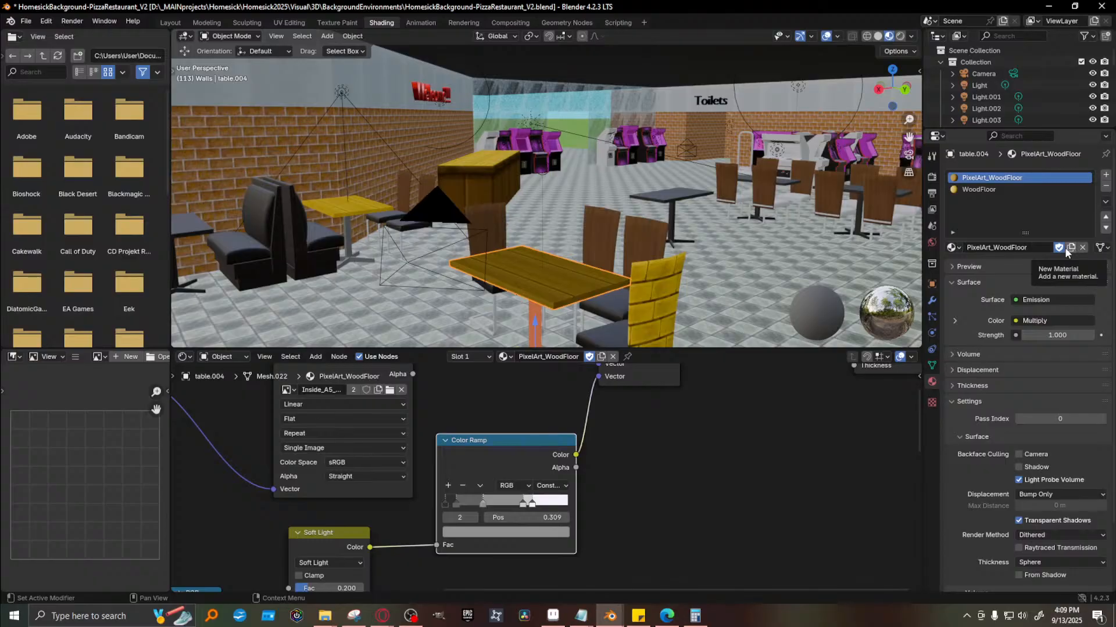
left_click(983, 190)
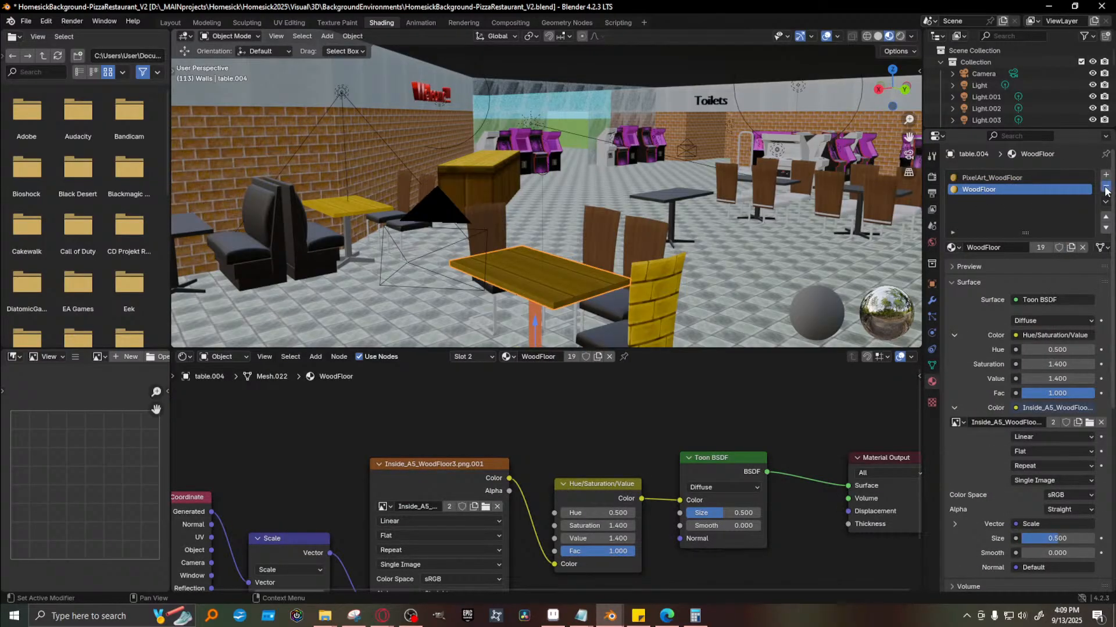
left_click(1106, 186)
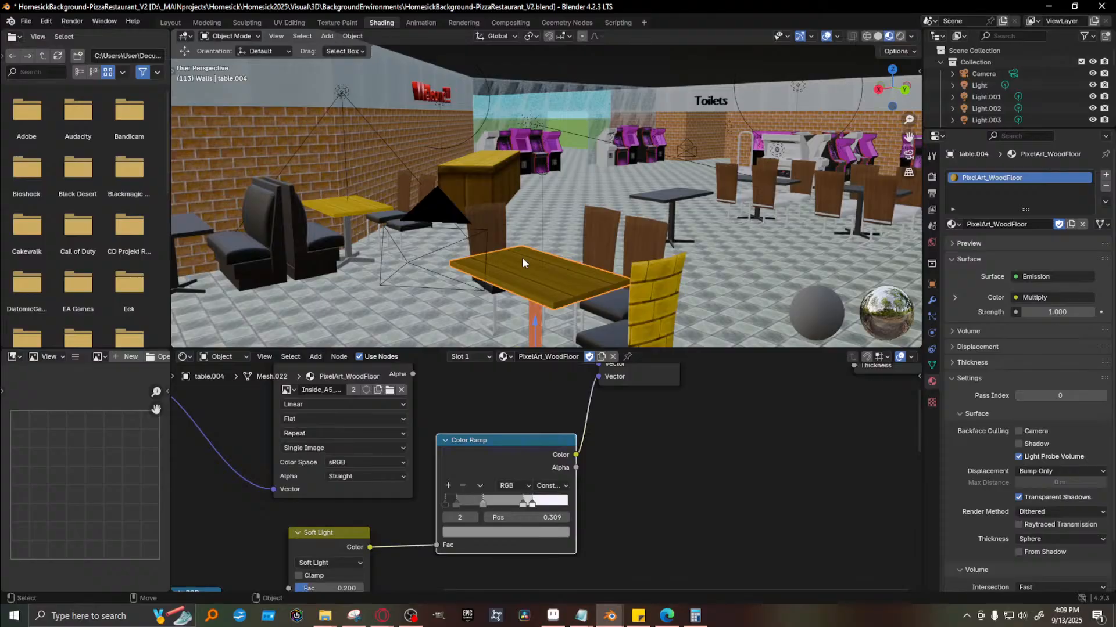
Render the frame to check the table with its single material, and review the PixelArt_WoodFloor node tree
key("F12")
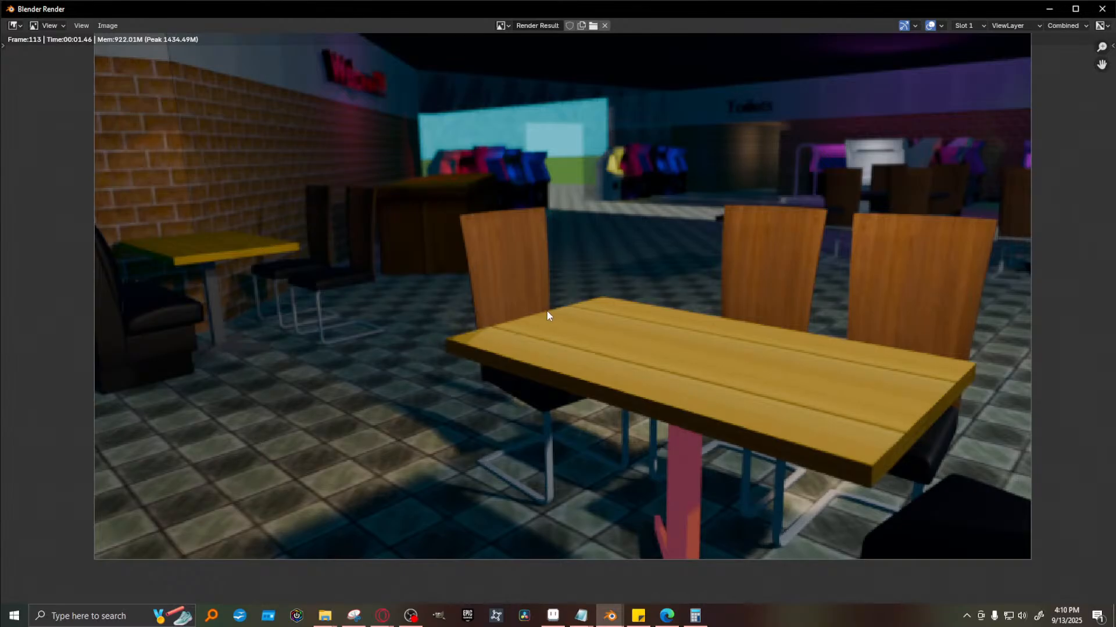
left_click(1049, 8)
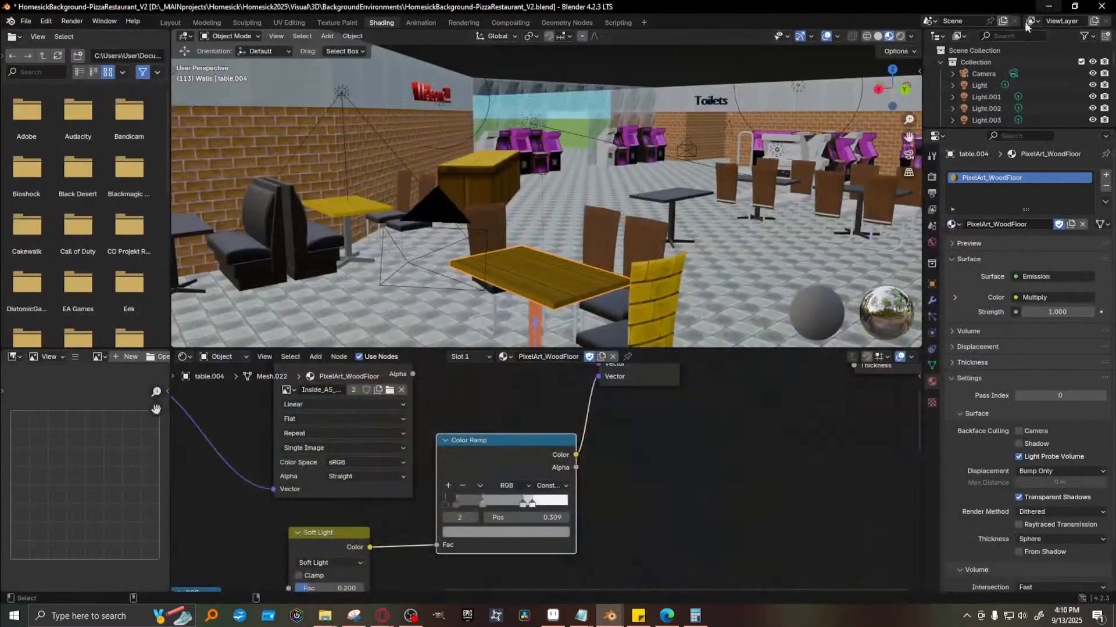
middle_click_drag(646, 268, 531, 264)
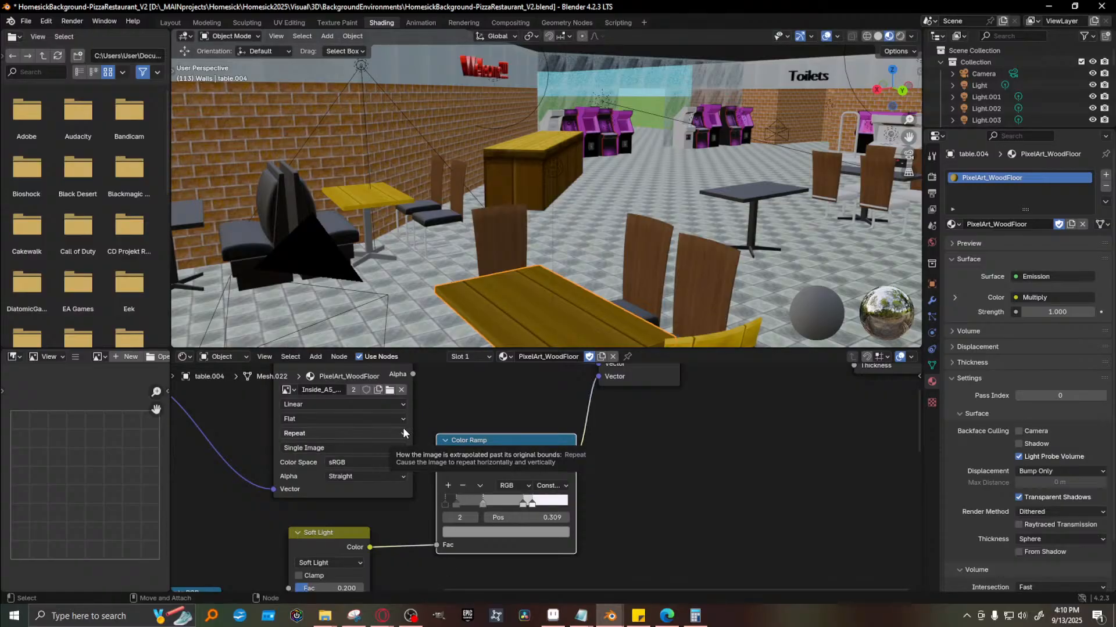
scroll(674, 456, "down", 2)
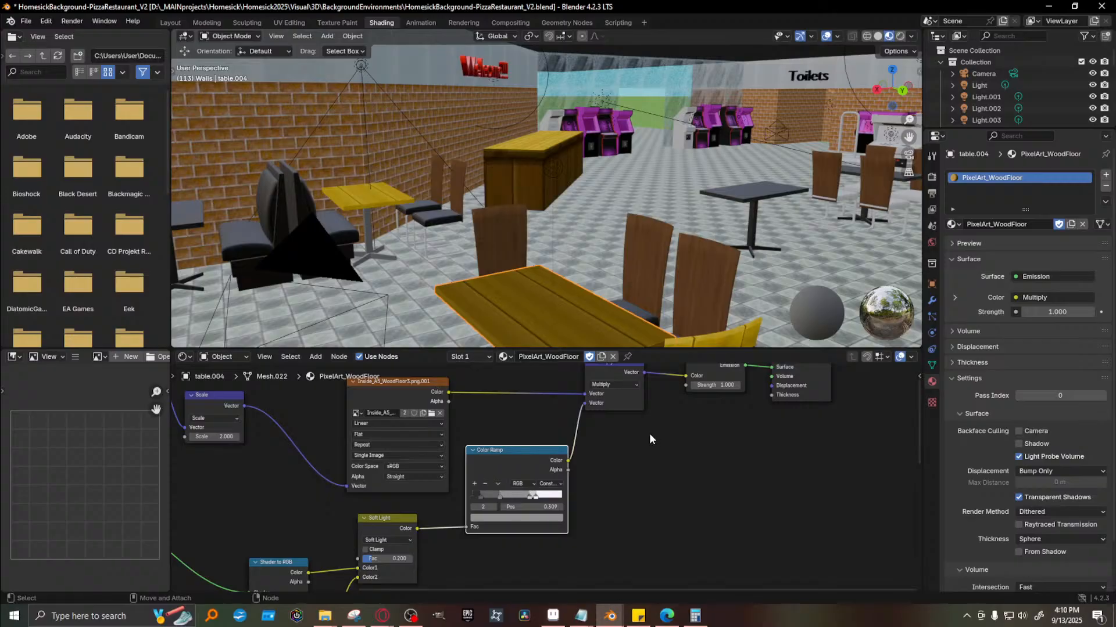
scroll(642, 436, "down", 1)
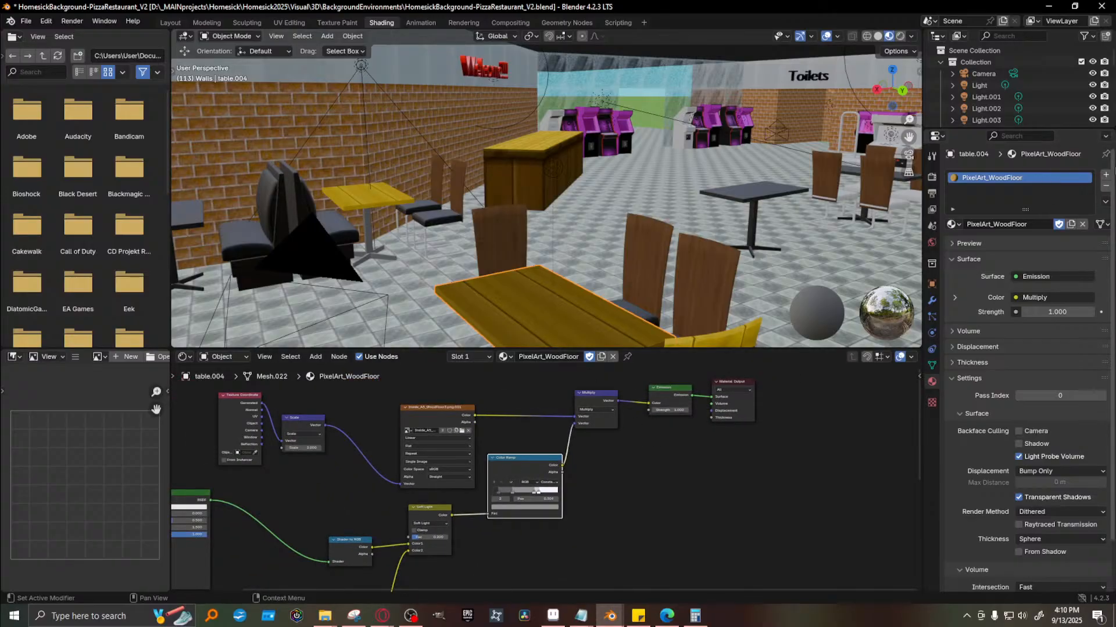
Browse the materials available for the foreground table and choose PixelArt_WoodFloor
left_click(953, 224)
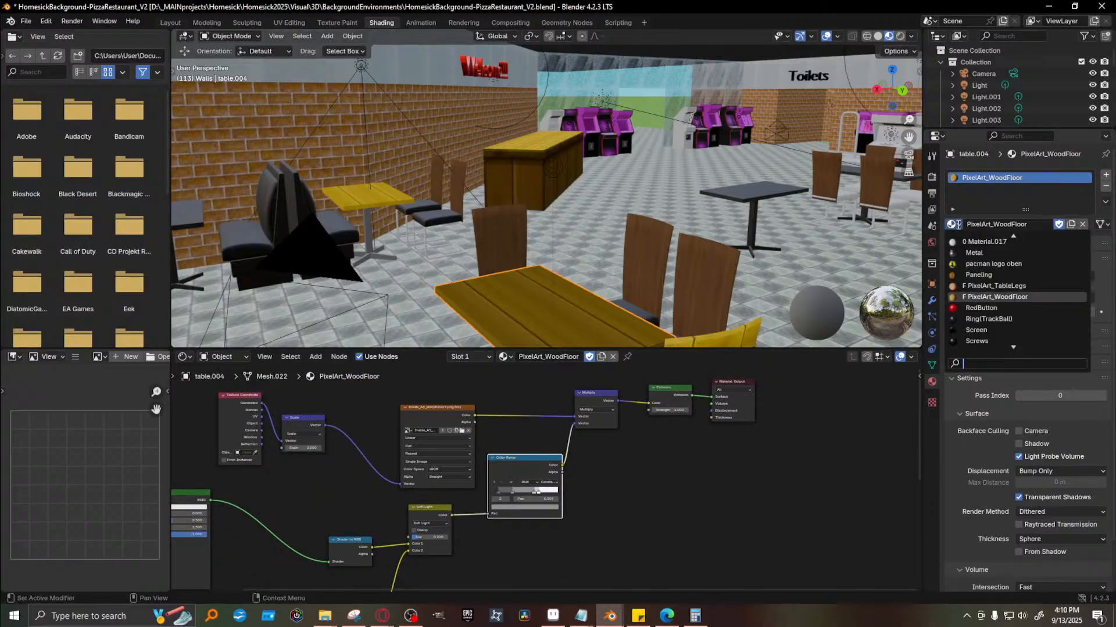
left_click(988, 295)
left_click(953, 225)
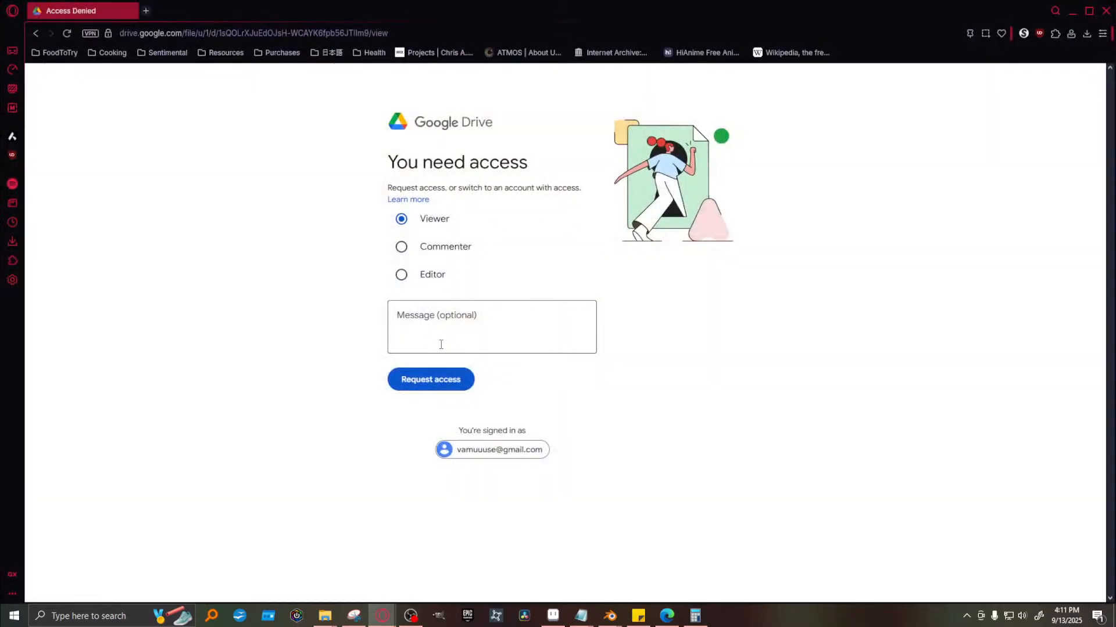
Switch to the browser, request viewer access to the Google Drive file with a short message, and close the image after viewing it
left_click(502, 312)
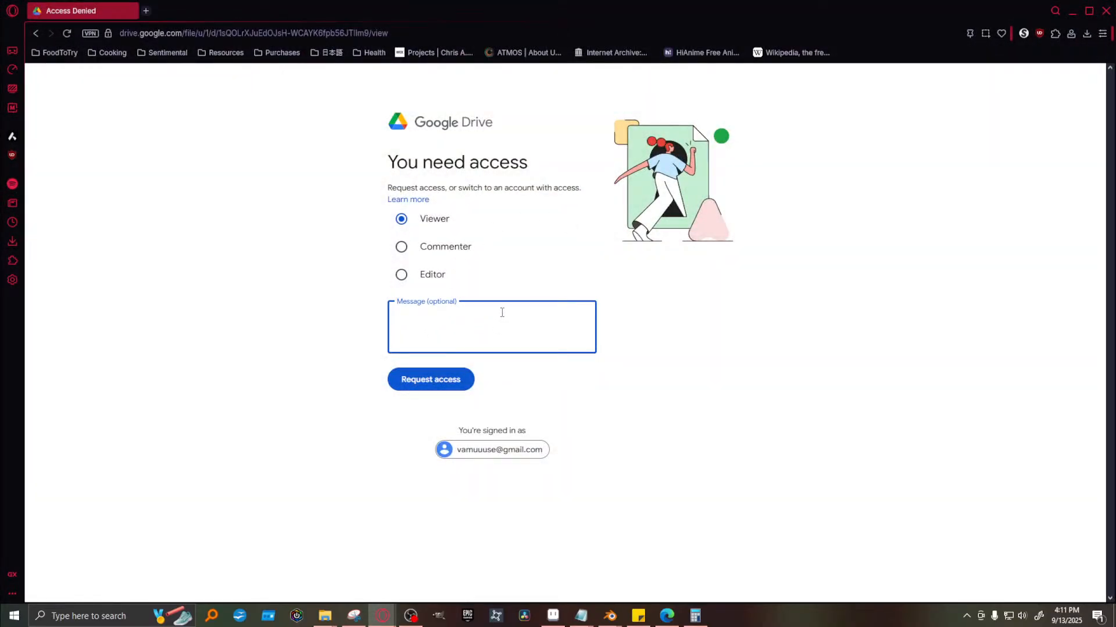
type("poopuy")
key("BackSpace")
type("doopydoo")
left_click(424, 381)
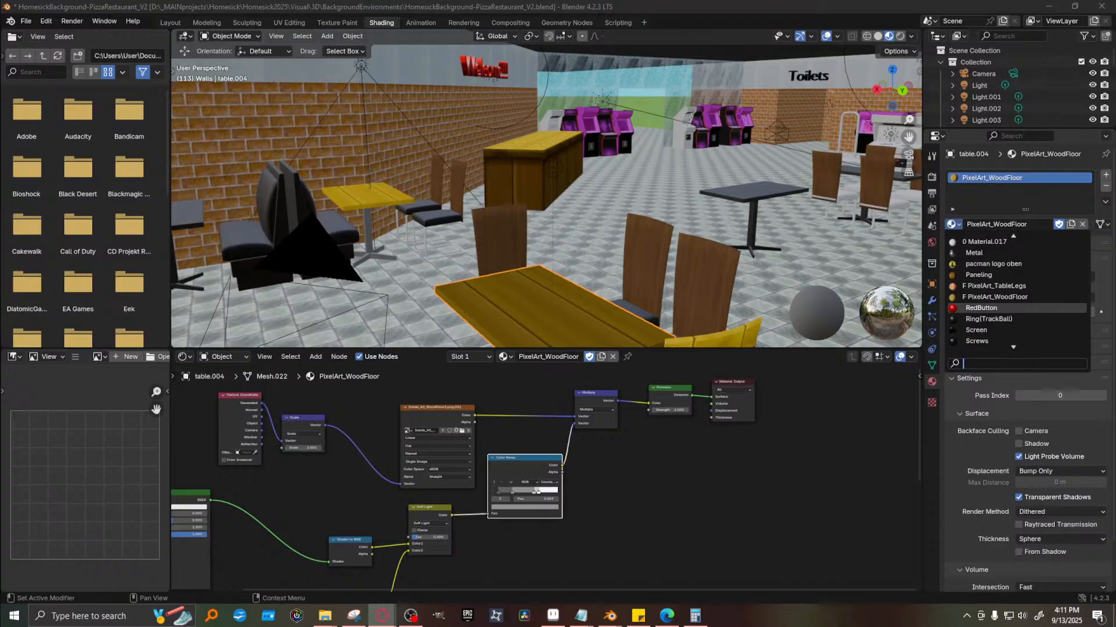
key("alt+Tab")
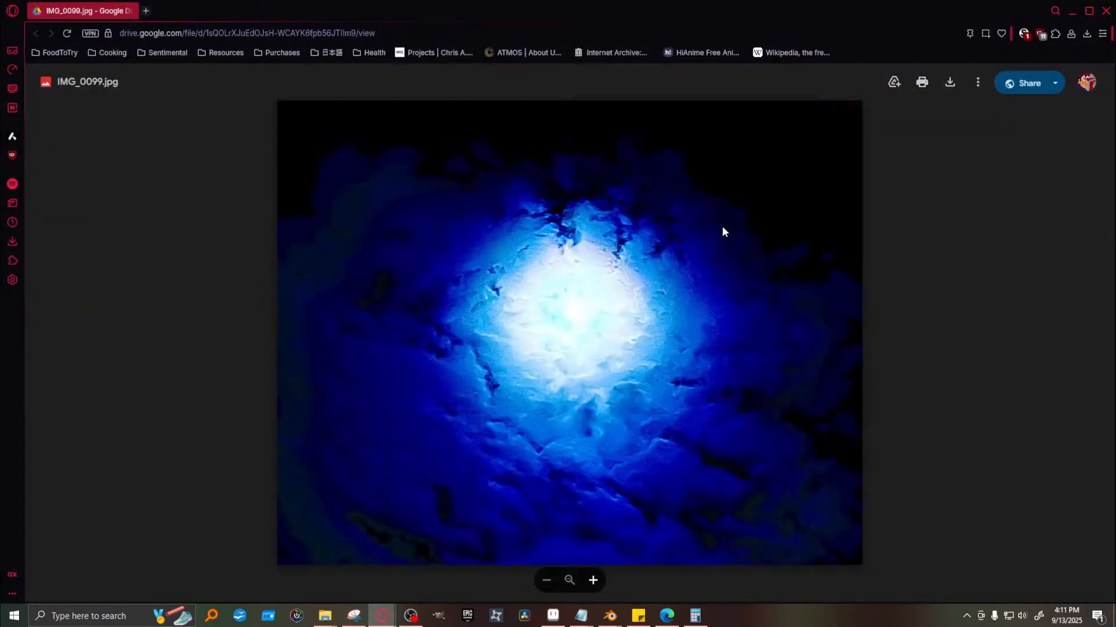
left_click(1106, 11)
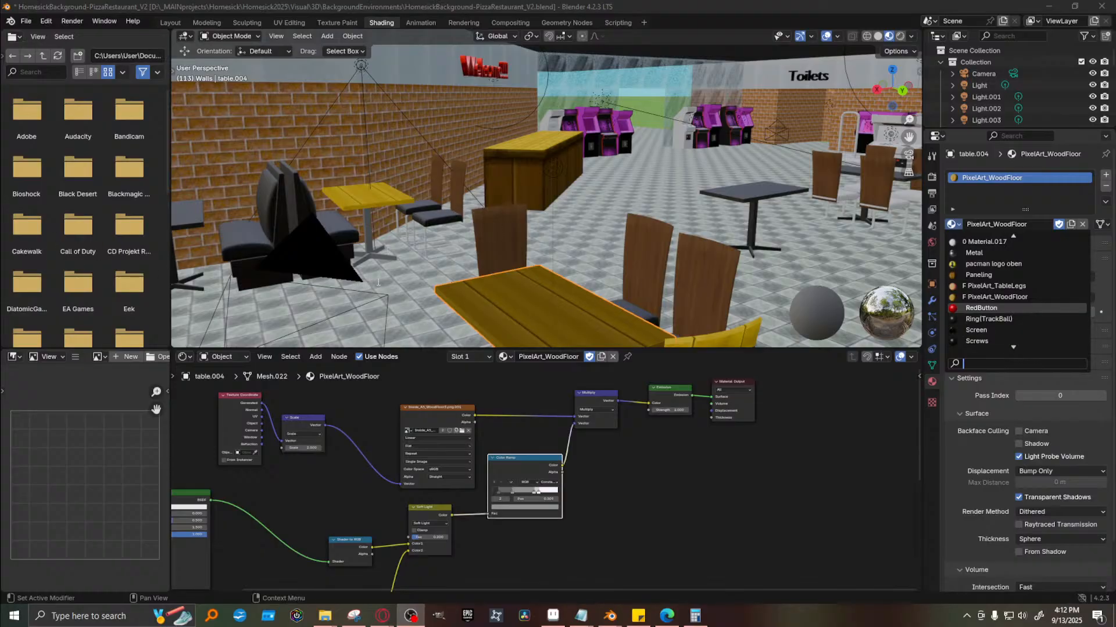
Select the tiled floor and look through the list of materials that could replace Material.016
middle_click_drag(388, 245, 548, 246)
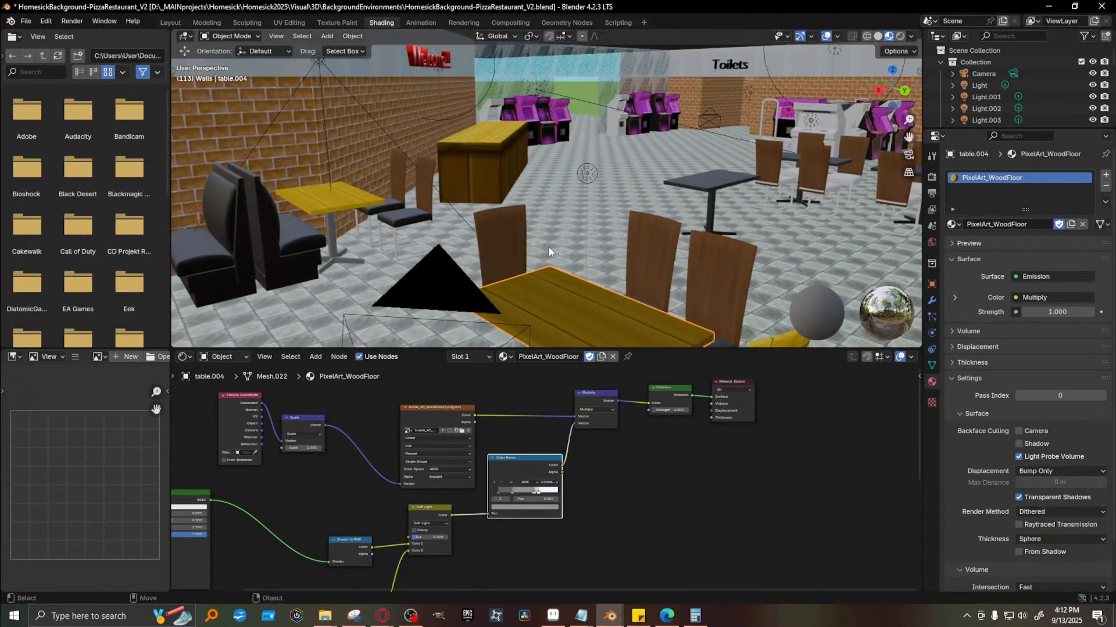
left_click(595, 236)
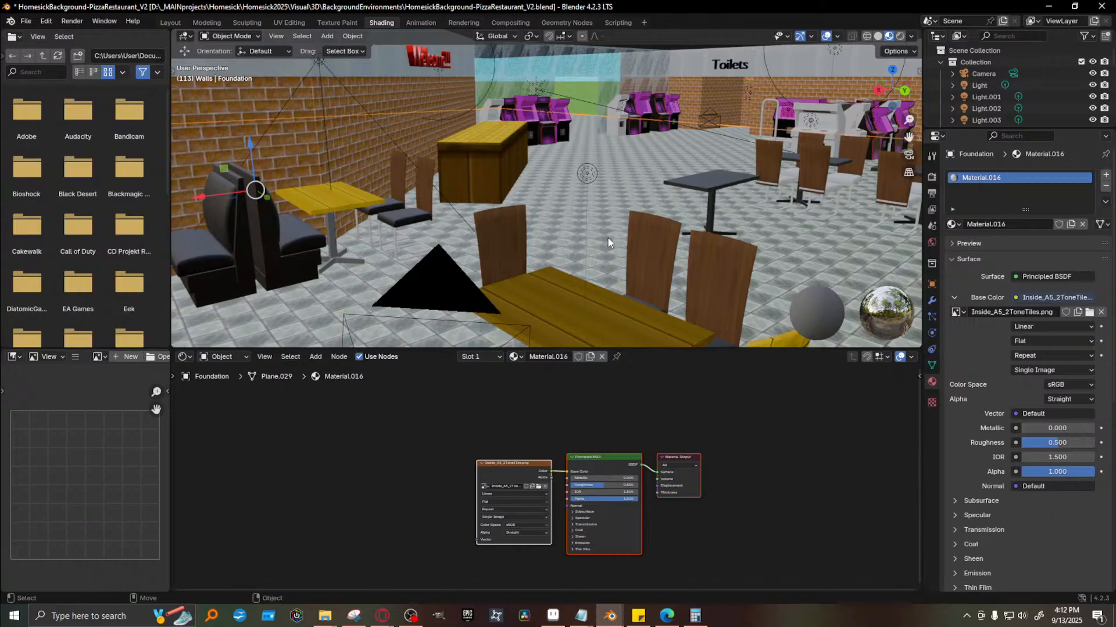
left_click(954, 224)
scroll(1007, 343, "down", 4)
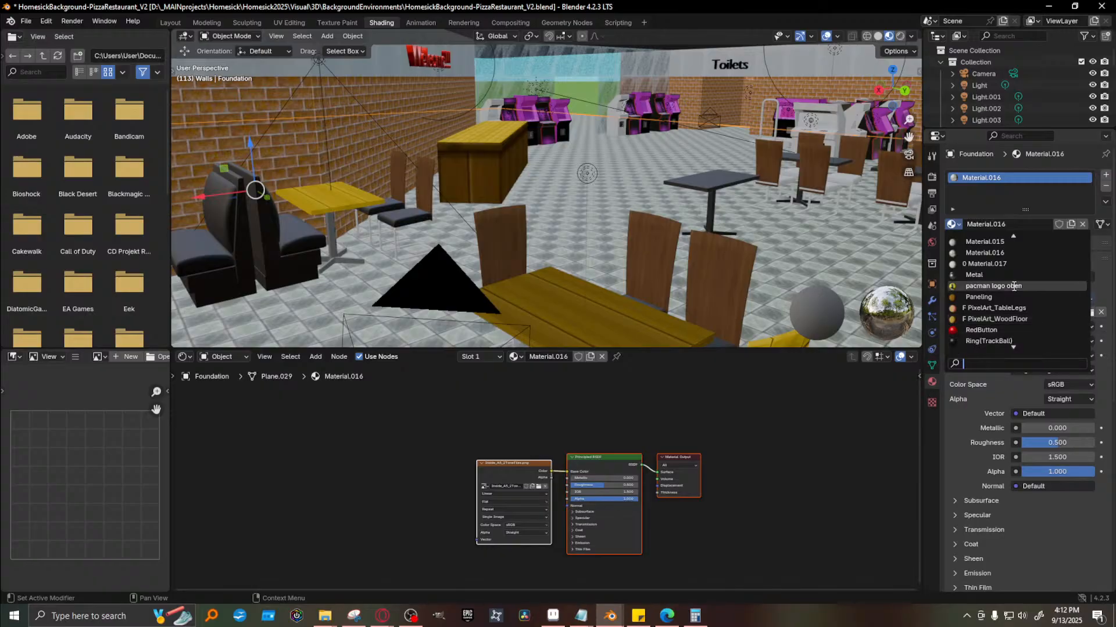
left_click(578, 316)
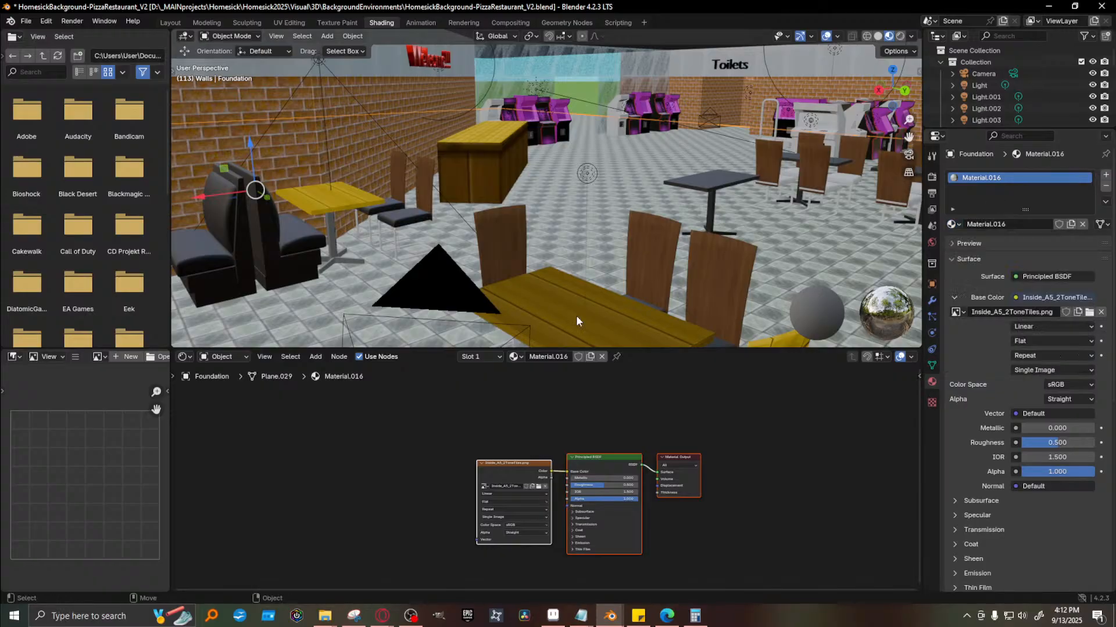
Select and copy all nodes of the foreground table's PixelArt_WoodFloor material
left_click(576, 315)
scroll(441, 431, "down", 5)
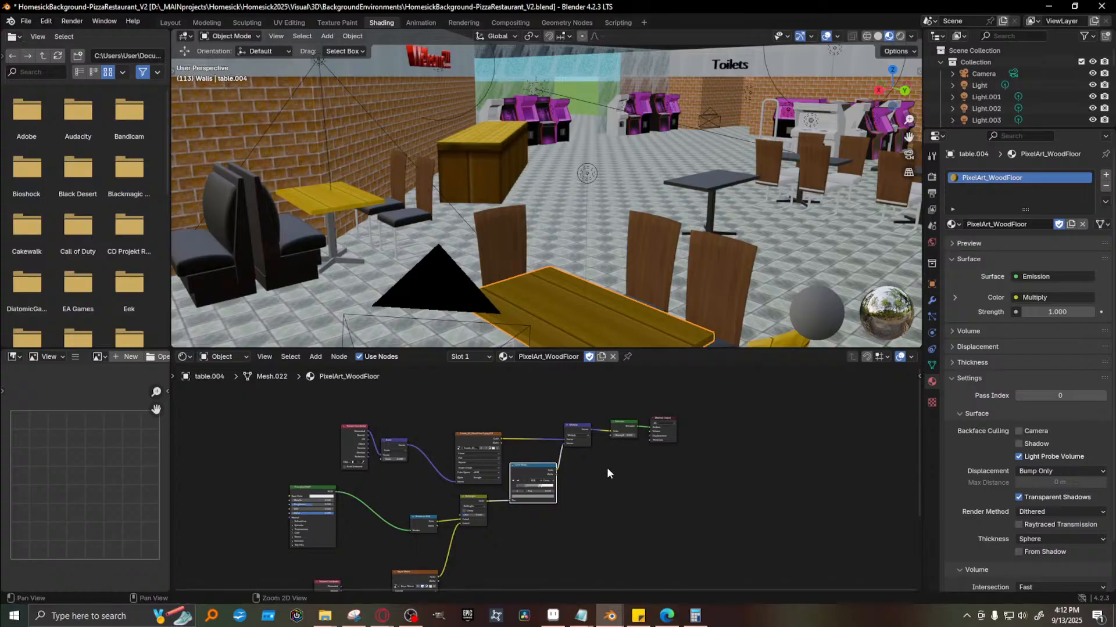
middle_click_drag(607, 468, 628, 379)
scroll(409, 465, "down", 4)
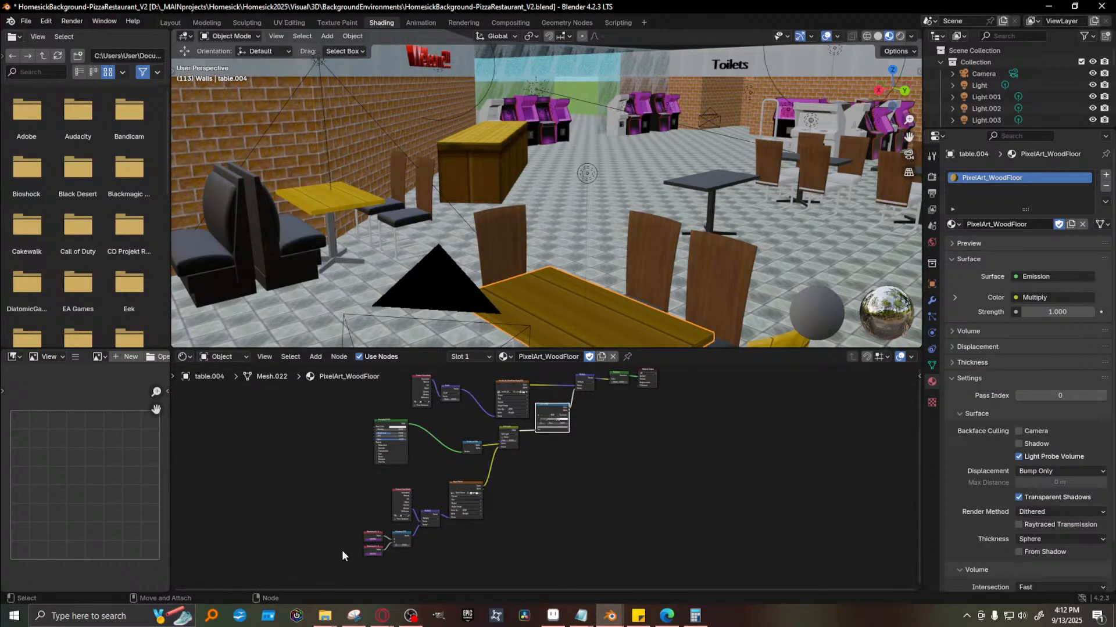
left_click_drag(342, 555, 720, 366)
middle_click_drag(721, 424, 702, 472)
Paste the copied PixelArt_WoodFloor nodes into the tiled floor's Material.016 and place them below its original nodes
left_click(250, 187)
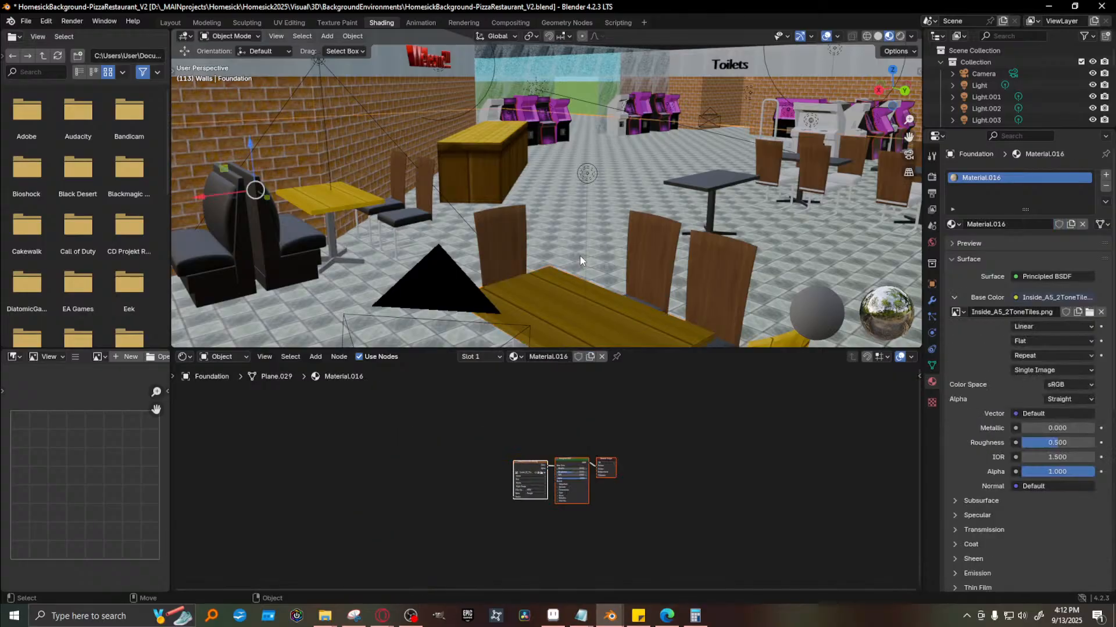
left_click(615, 509)
middle_click_drag(660, 512, 577, 419)
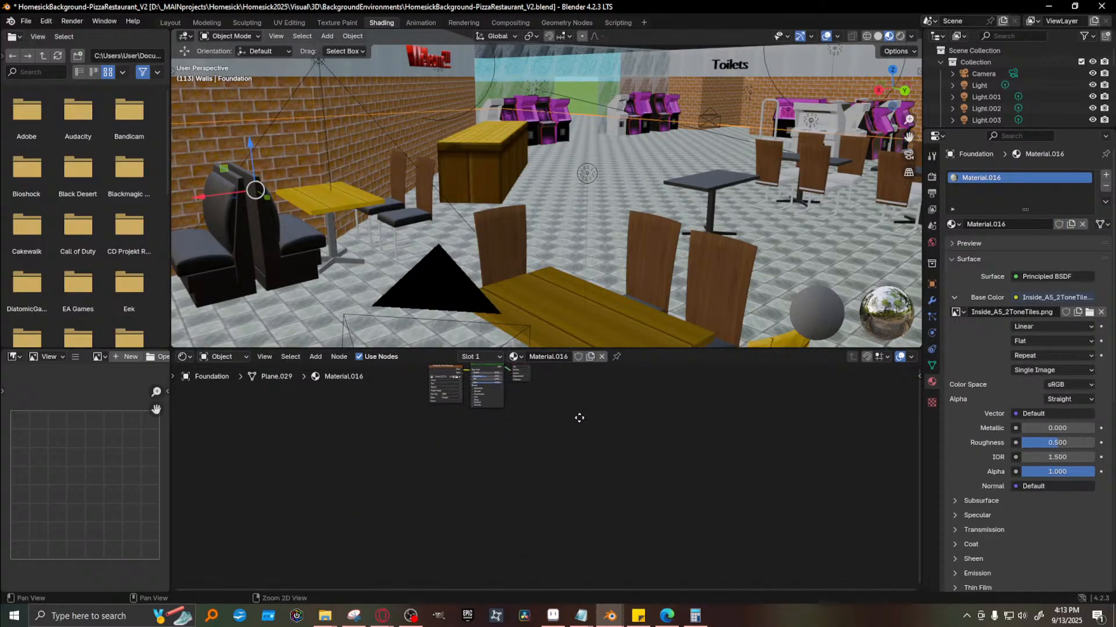
middle_click_drag(579, 482, 582, 512)
scroll(556, 501, "up", 3)
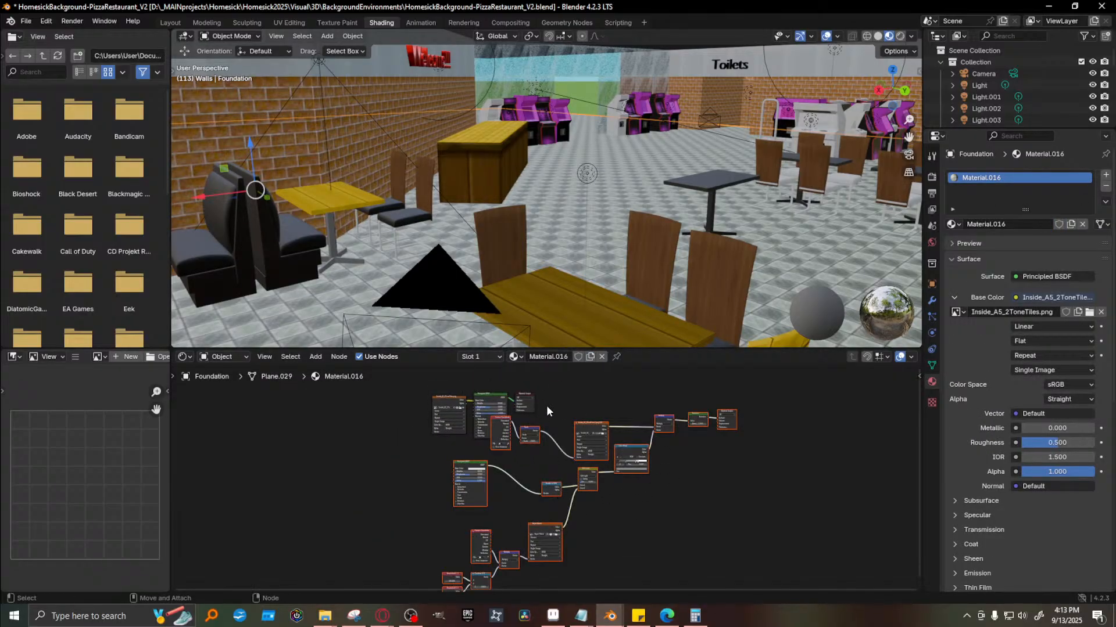
scroll(560, 407, "up", 1)
scroll(591, 395, "up", 2)
key("g")
left_click(544, 535)
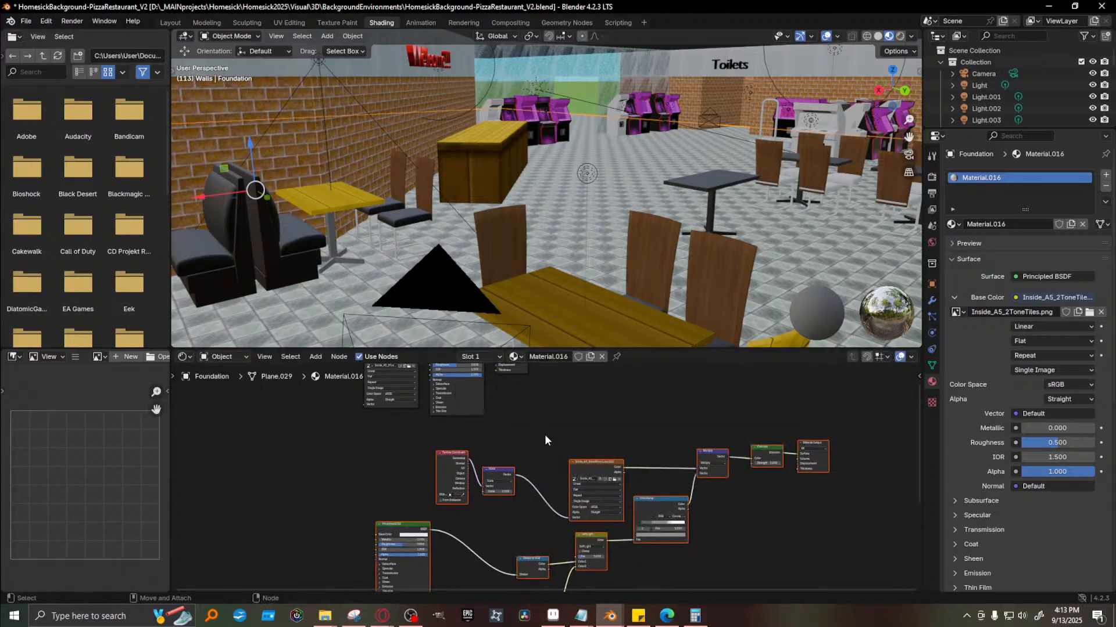
Delete the original Material Output node of the floor's Material.016, leaving the pasted pixel-art output in place
left_click(573, 418)
middle_click_drag(536, 408, 560, 458)
left_click_drag(386, 468, 688, 427)
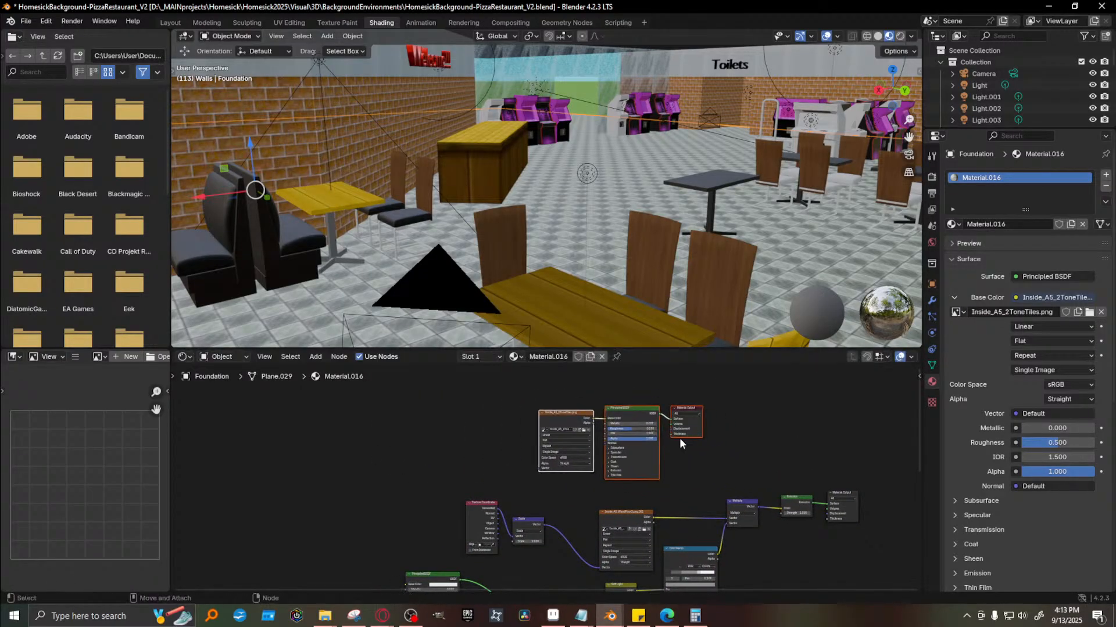
scroll(691, 427, "up", 1)
middle_click_drag(730, 463, 553, 464)
left_click(531, 452)
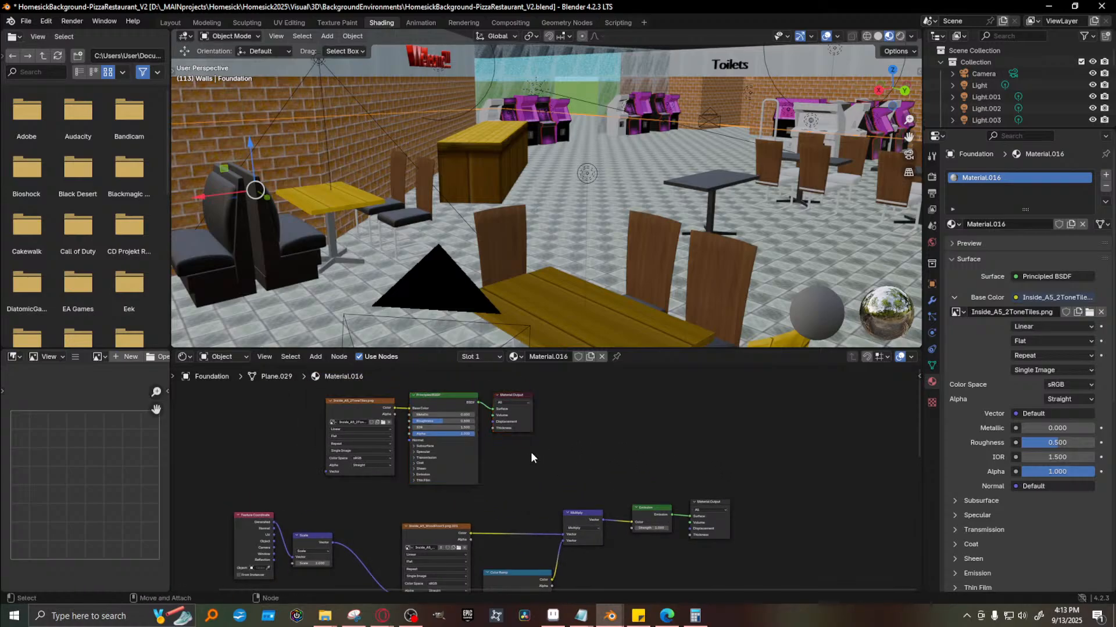
key("x")
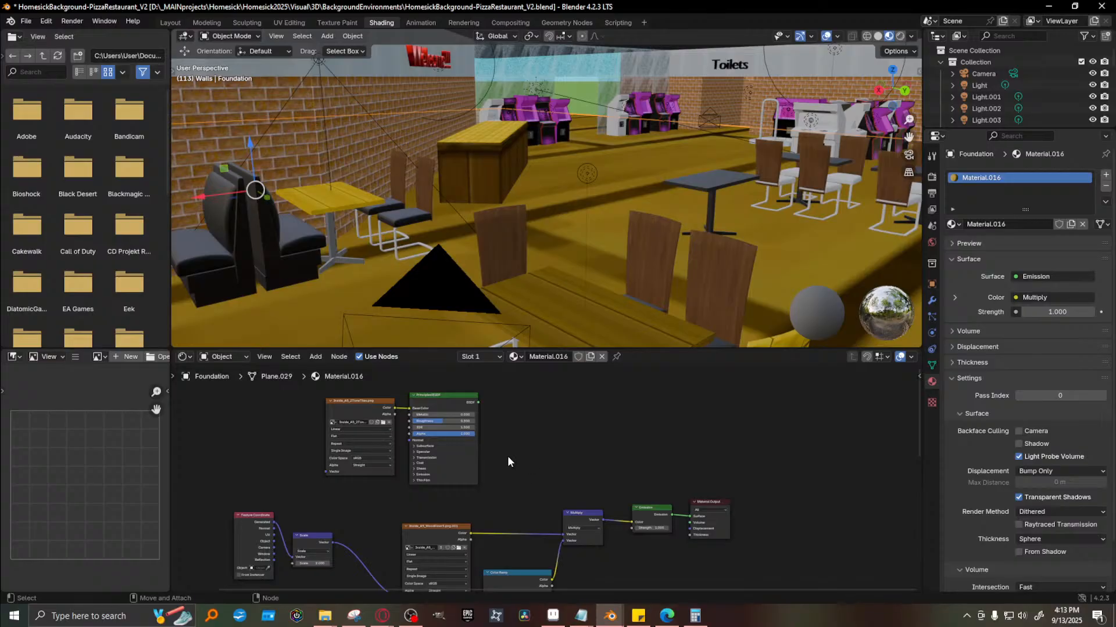
Try feeding the Scale vector into the tile image texture and the tile's Principled BSDF into the Multiply node
middle_click_drag(513, 445, 592, 402)
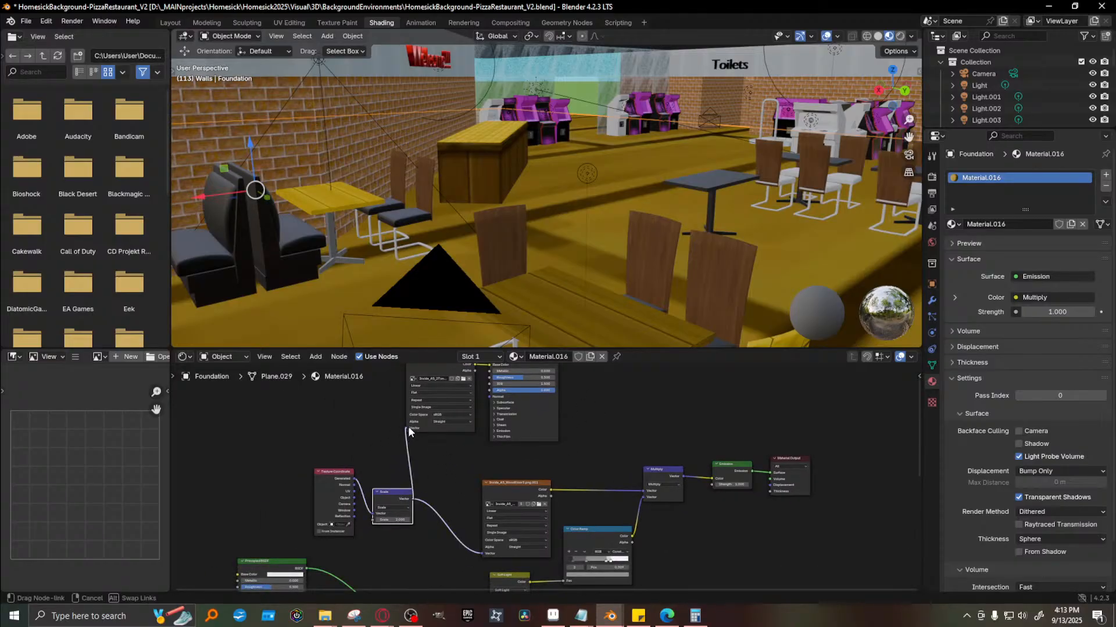
middle_click_drag(577, 431, 563, 468)
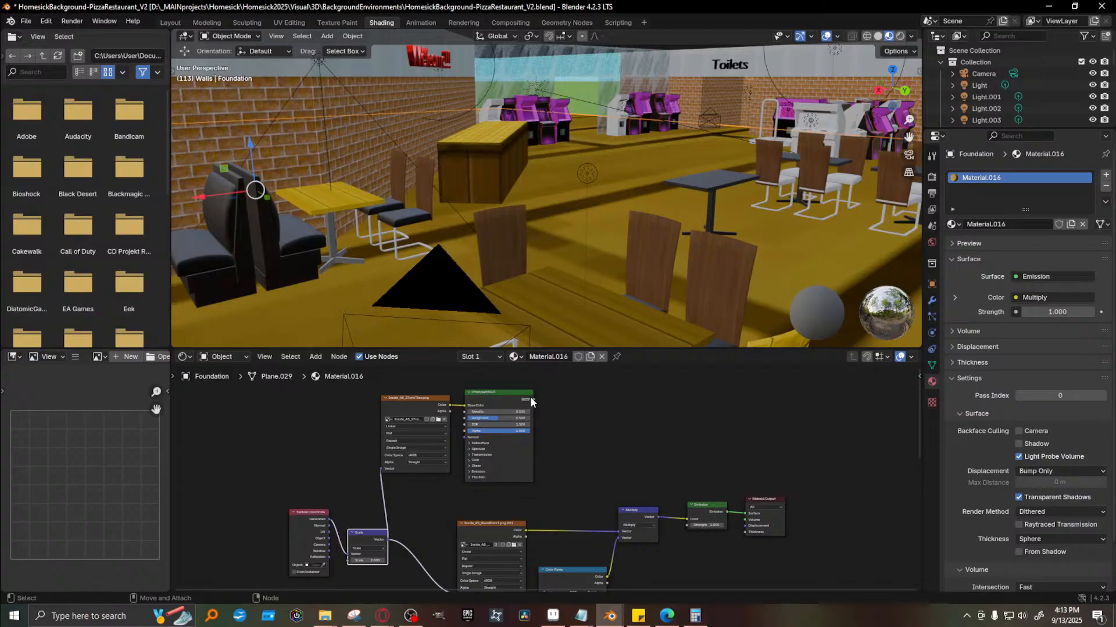
left_click_drag(532, 399, 618, 532)
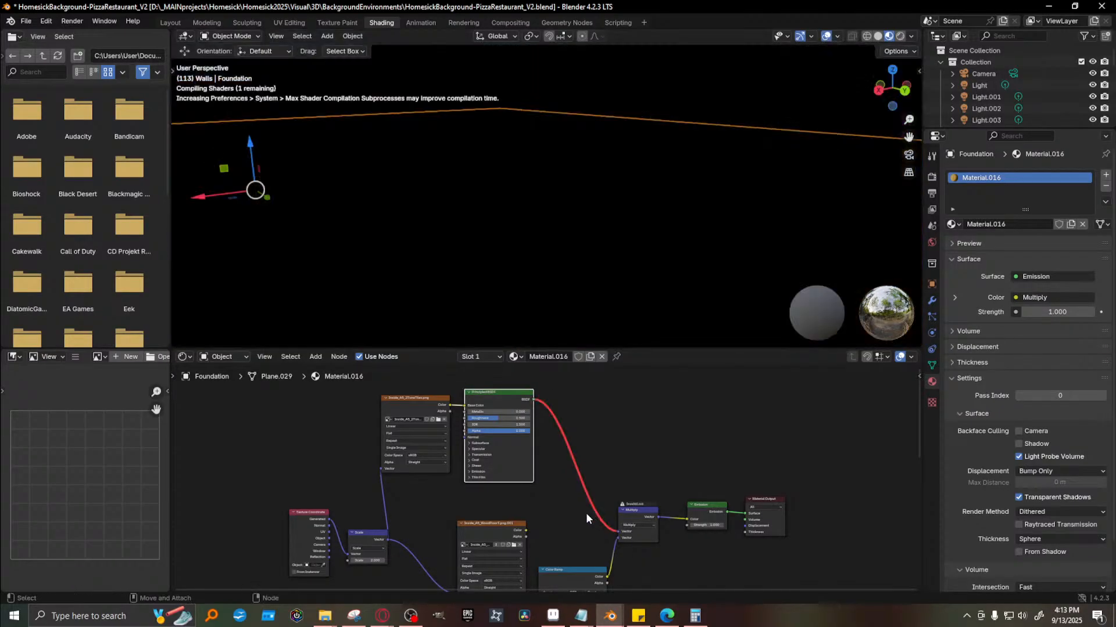
Delete the pasted wood-floor image texture and the Principled BSDF attached to the tile texture
scroll(511, 504, "down", 2, "shift")
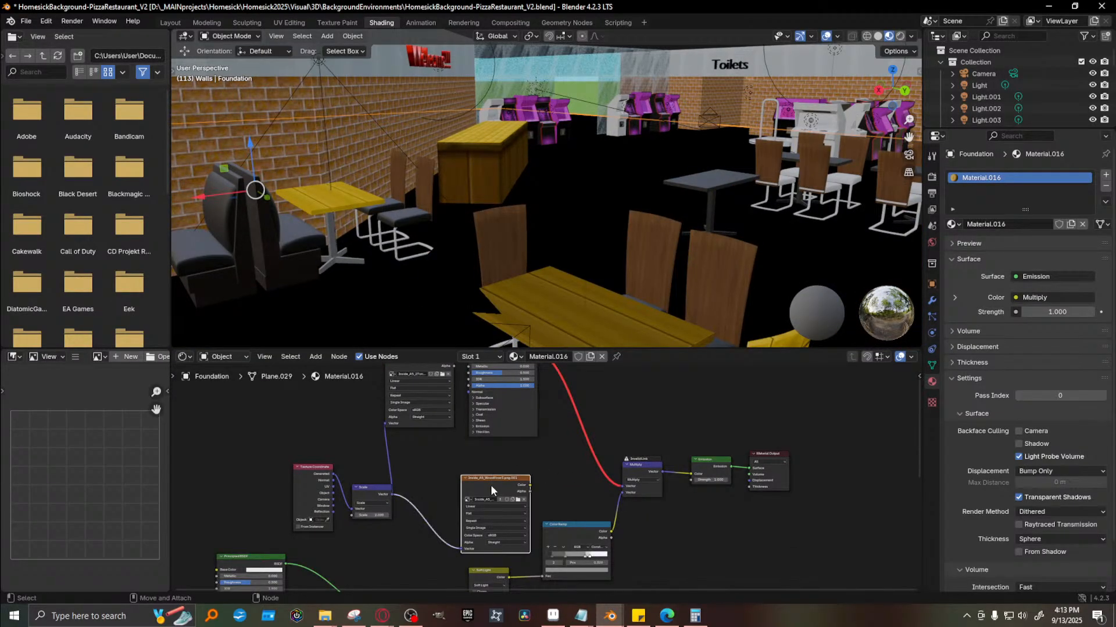
left_click_drag(425, 461, 496, 410)
scroll(497, 430, "up", 2, "shift")
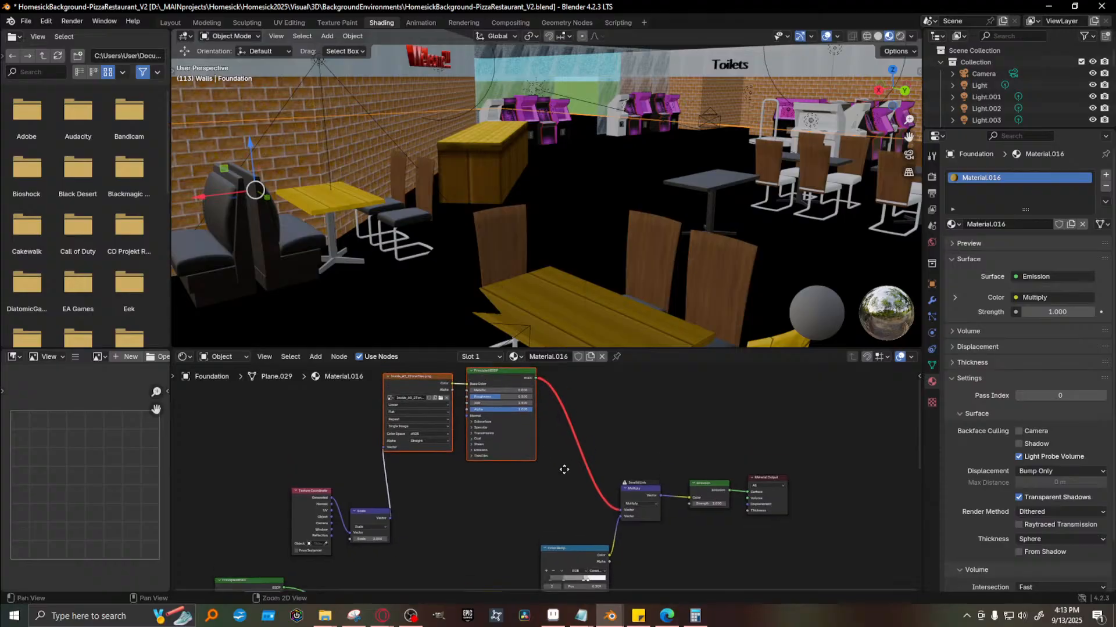
scroll(542, 459, "down", 1, "shift")
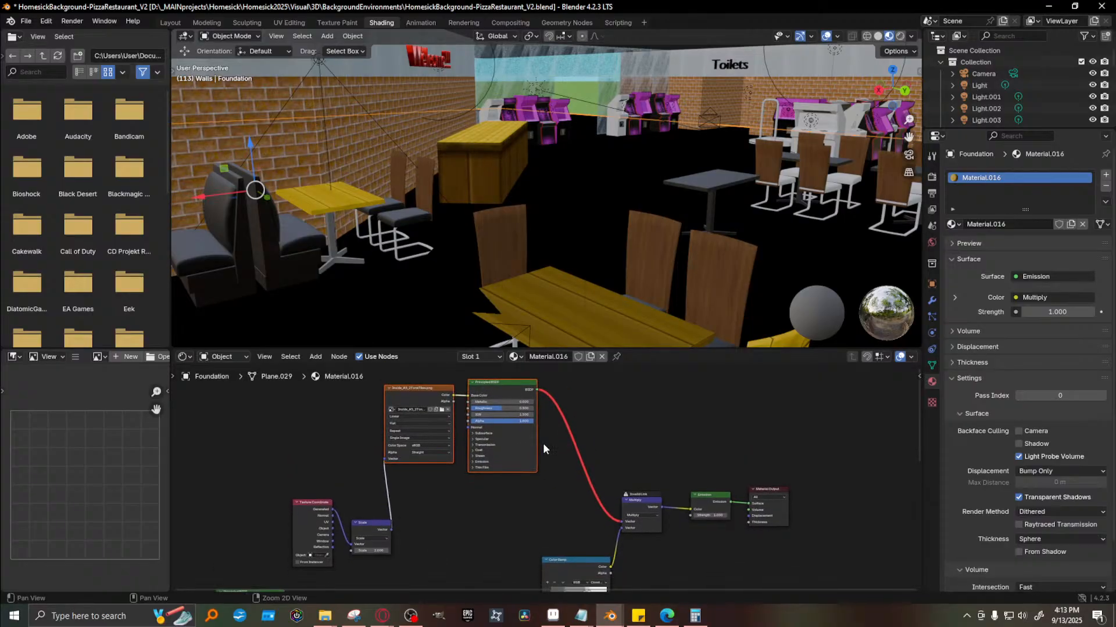
left_click(539, 493)
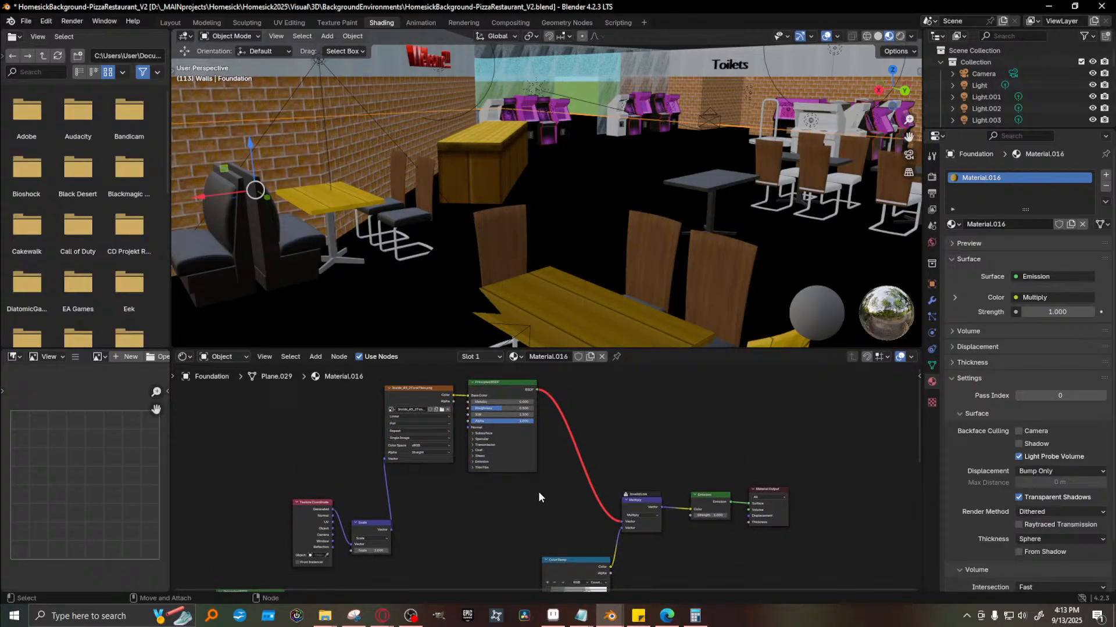
left_click(498, 394)
key("x")
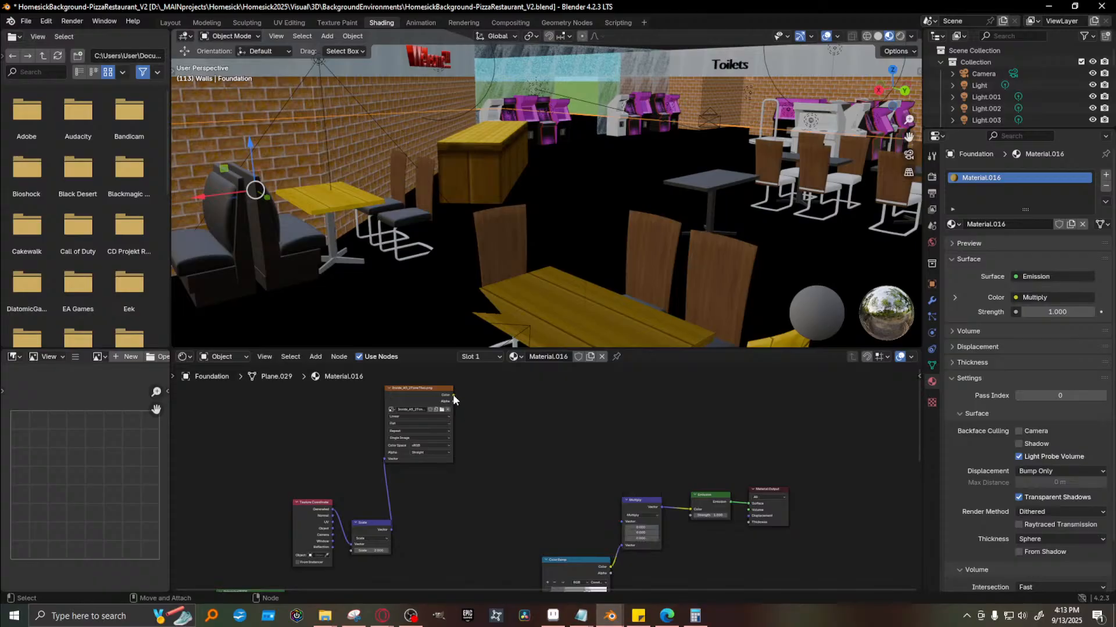
Connect the tile texture's Color to the Multiply node's first vector input, and delete the Texture Coordinate and Scale nodes
mouse_move(454, 396)
left_mouse_down()
mouse_move(574, 497)
mouse_move(623, 521)
left_mouse_up()
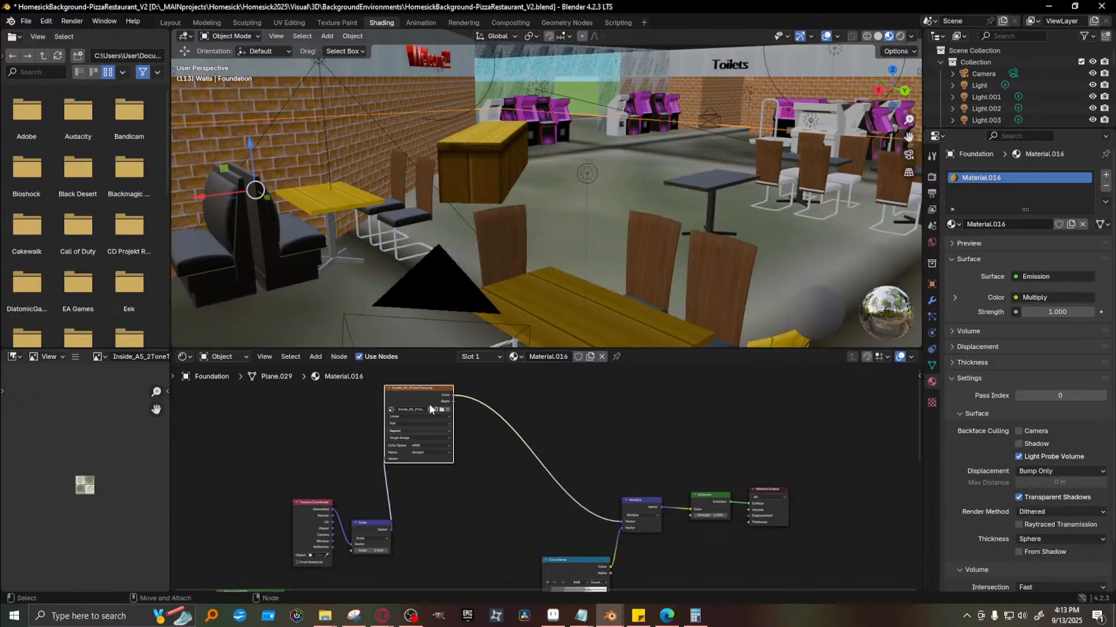
left_click_drag(434, 400, 504, 482)
middle_click_drag(434, 527, 455, 430)
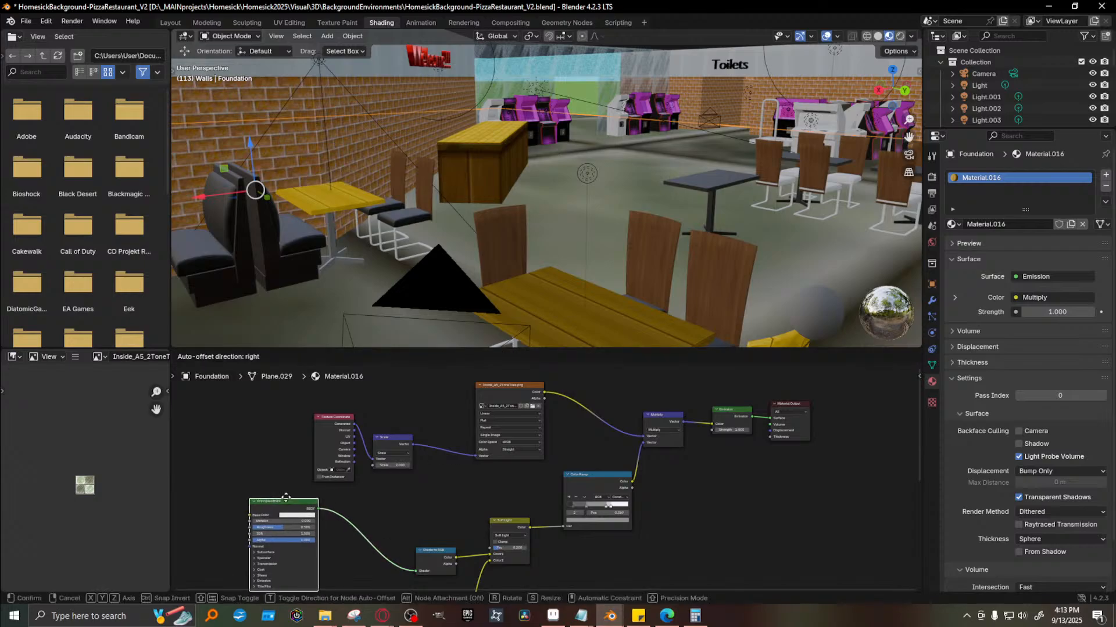
left_click_drag(253, 462, 421, 420)
key("x")
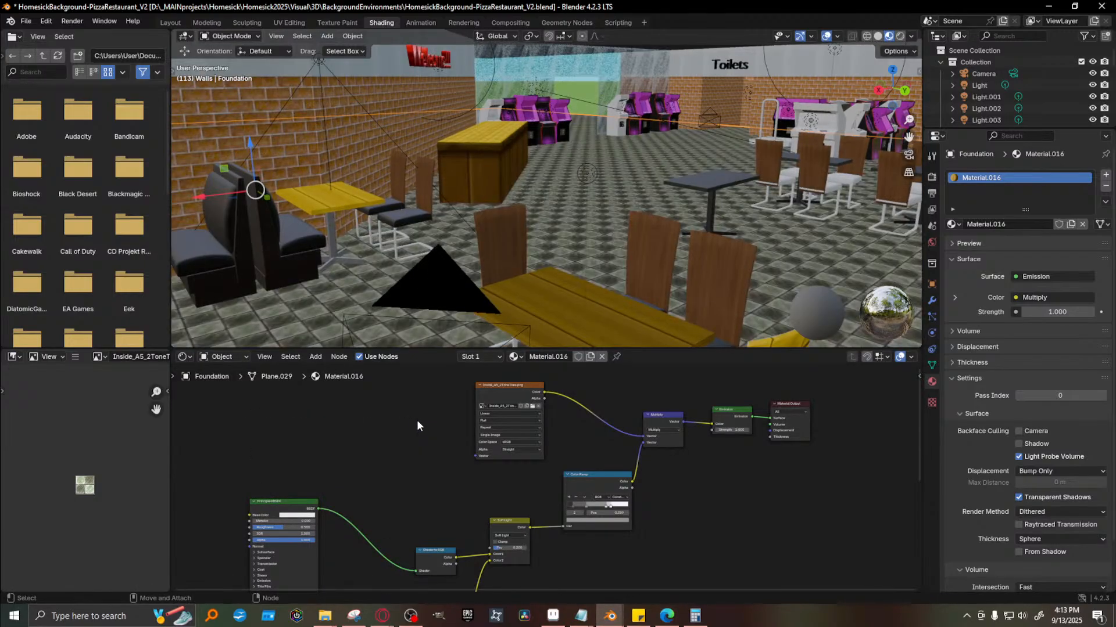
Render the current frame to check the floor's shading, and close the render result
middle_click_drag(699, 287, 595, 271)
key("F12")
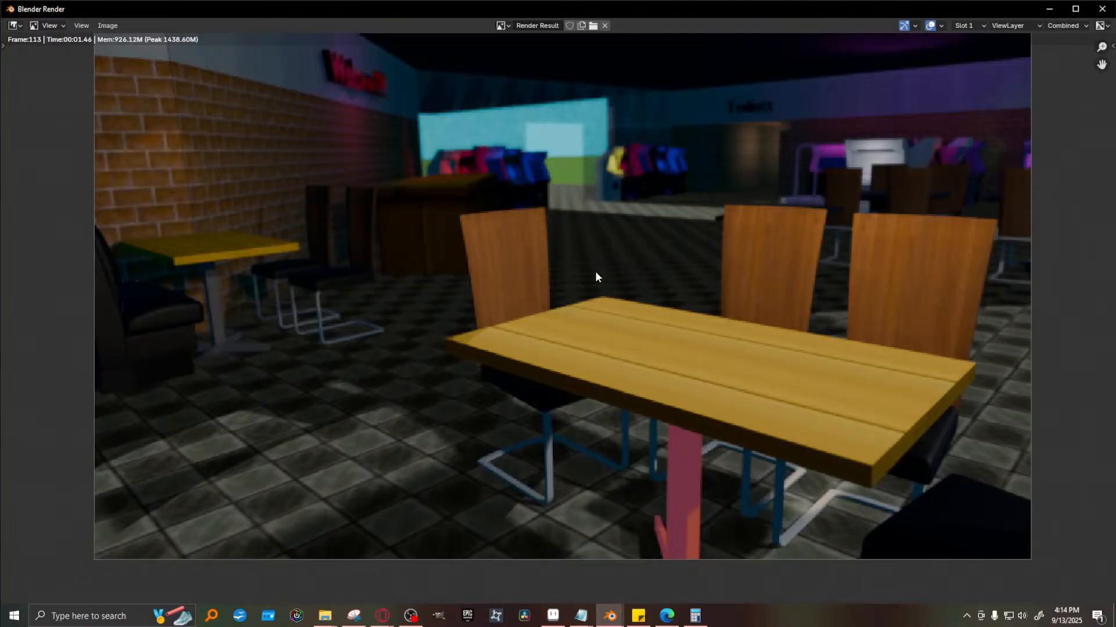
left_click(1101, 9)
Move the floor Color Ramp's white stop to about 0.868, stop 3 to 0.570 and stop 2 slightly lower, and render
scroll(631, 523, "up", 4)
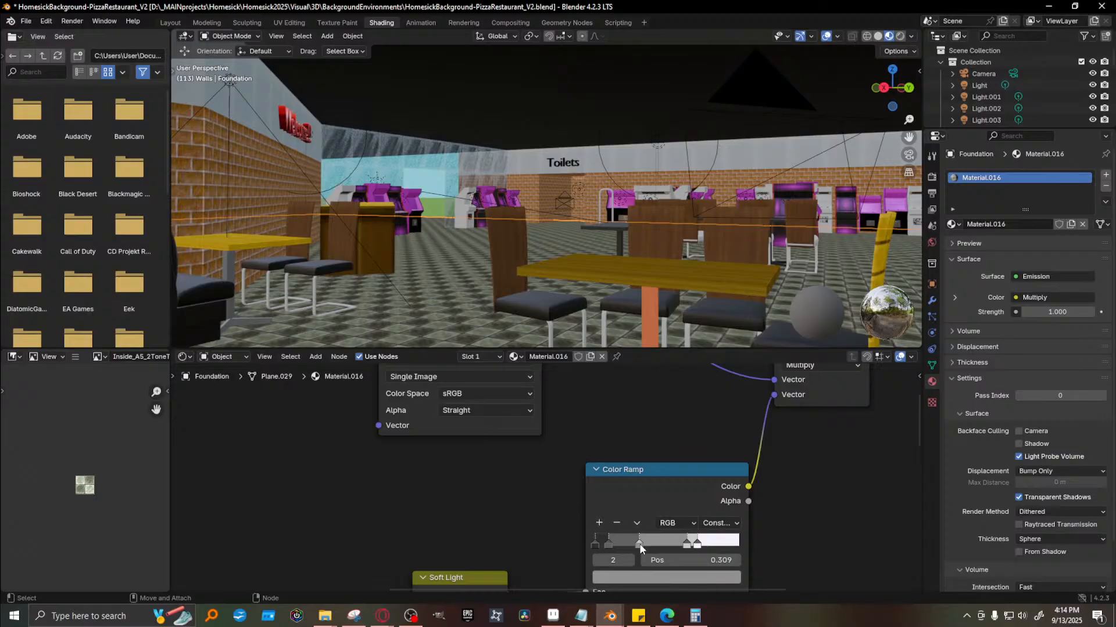
left_click_drag(697, 543, 720, 543)
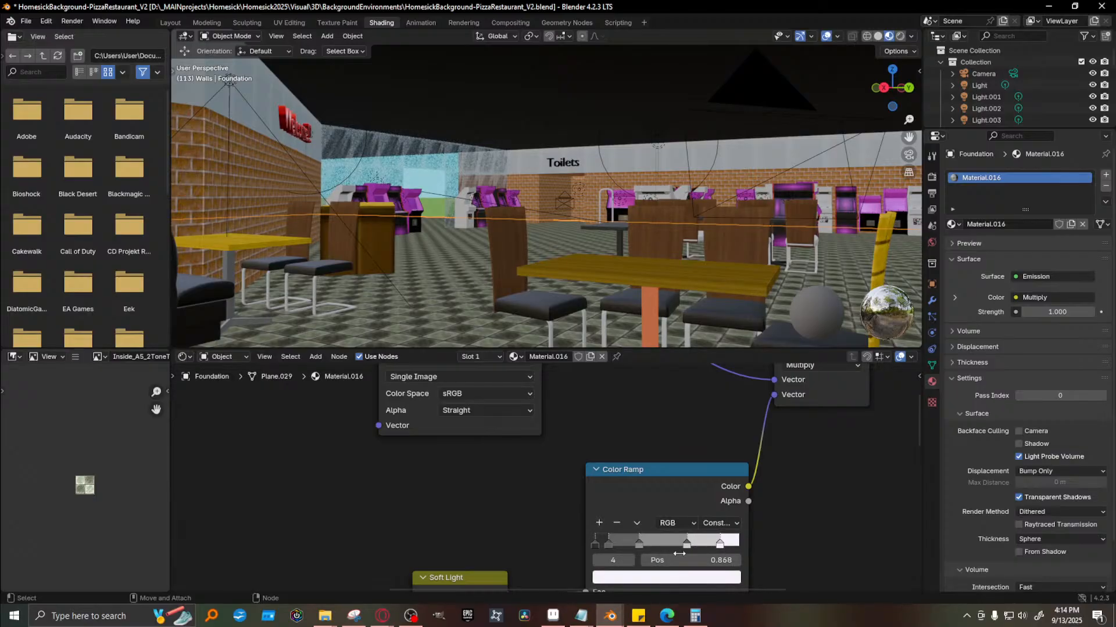
left_click_drag(639, 545, 678, 547)
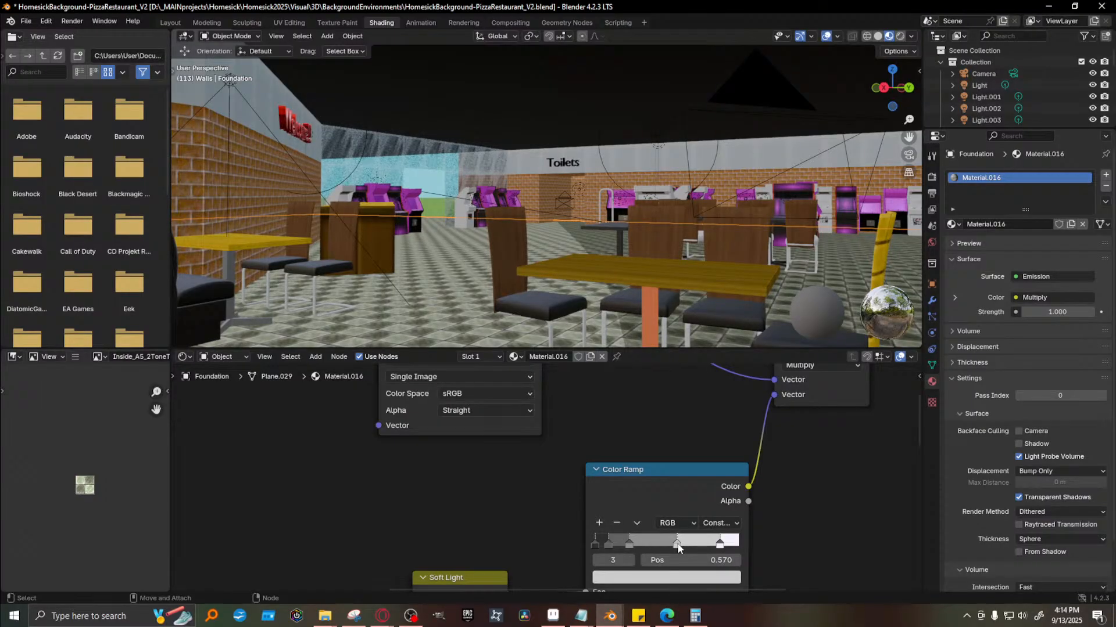
middle_click_drag(625, 242, 594, 239)
key("F12")
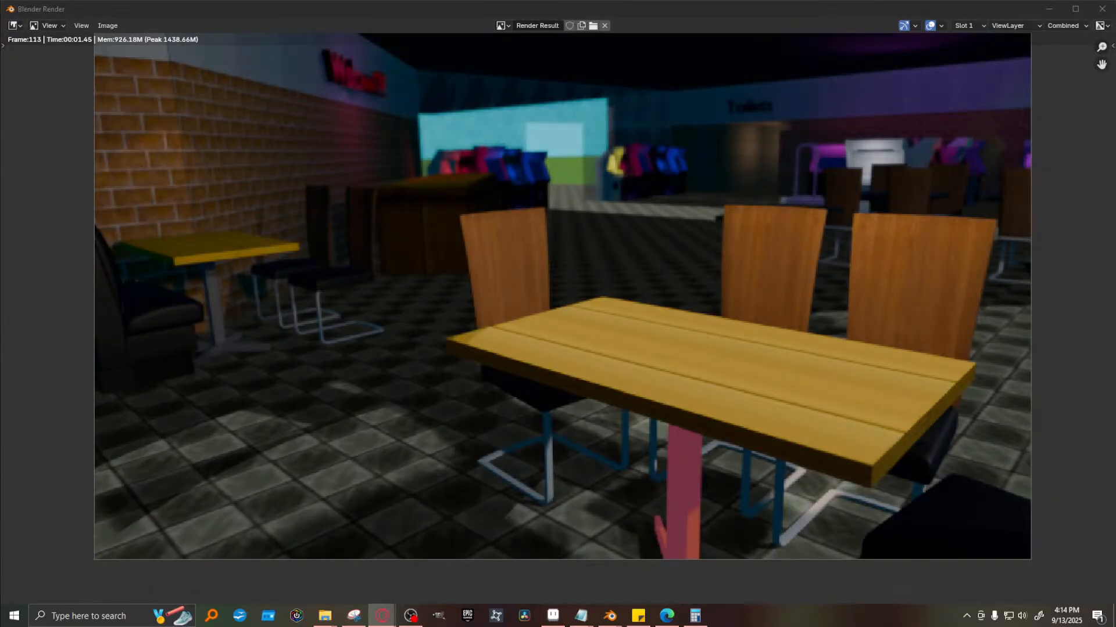
View the Google Drive image in the browser, close the browser, and put the render result out of the way
left_click_drag(1115, 230, 802, 232)
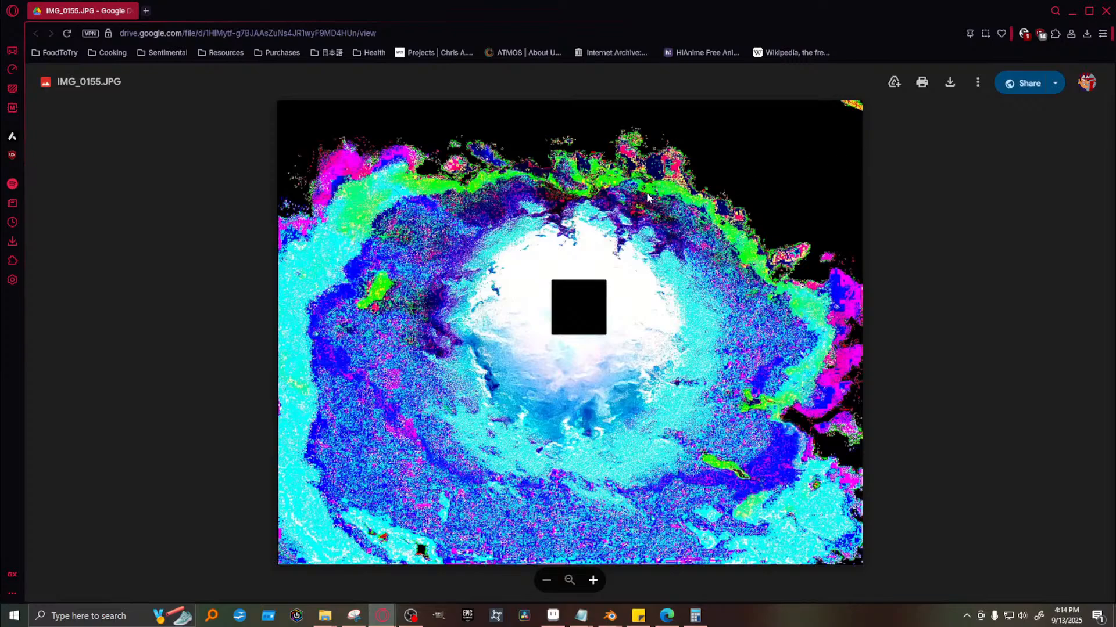
left_click(1105, 11)
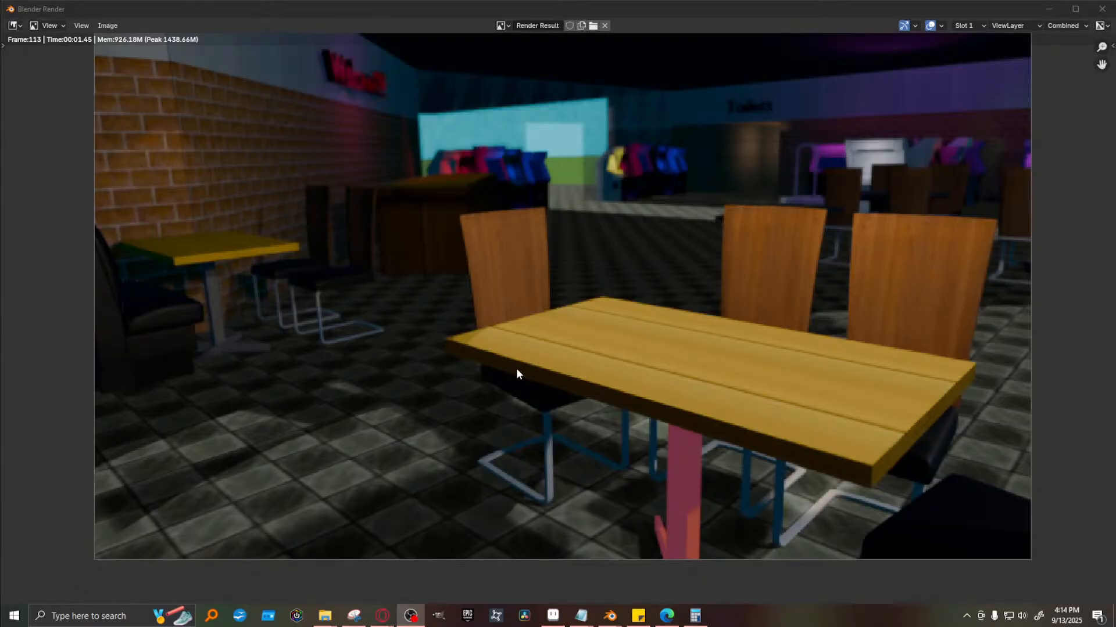
left_click(1046, 10)
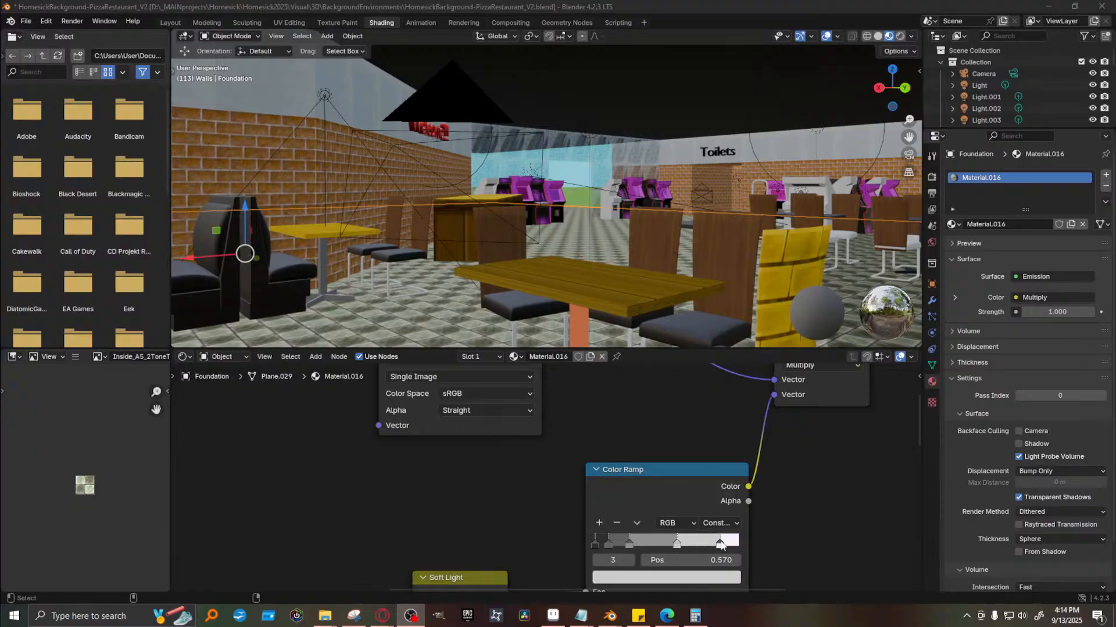
Lower the floor Color Ramp's white stop, set stops 3, 2 and 1 to about 0.557, 0.332 and 0.180, and test the render
left_click_drag(721, 545, 690, 545)
left_click(677, 545)
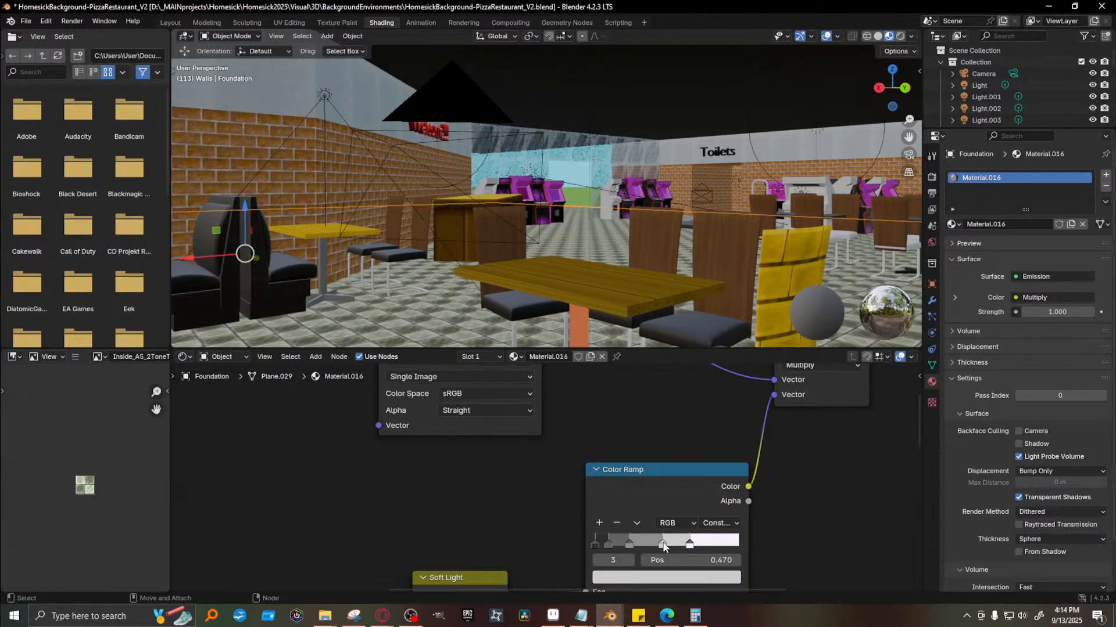
left_click_drag(678, 545, 677, 544)
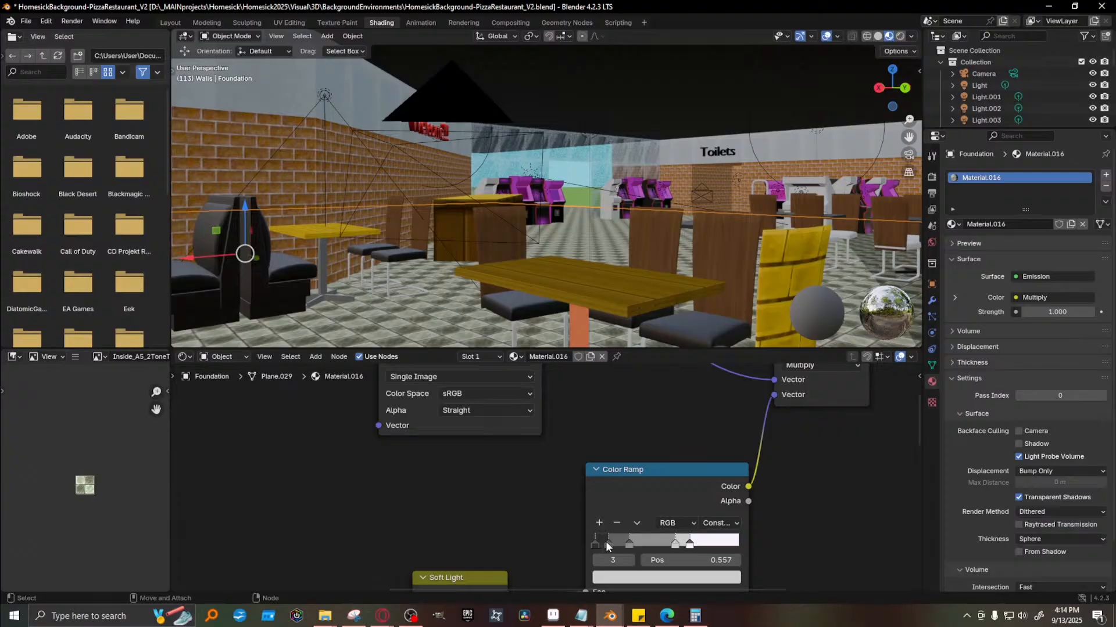
left_click_drag(606, 543, 647, 545)
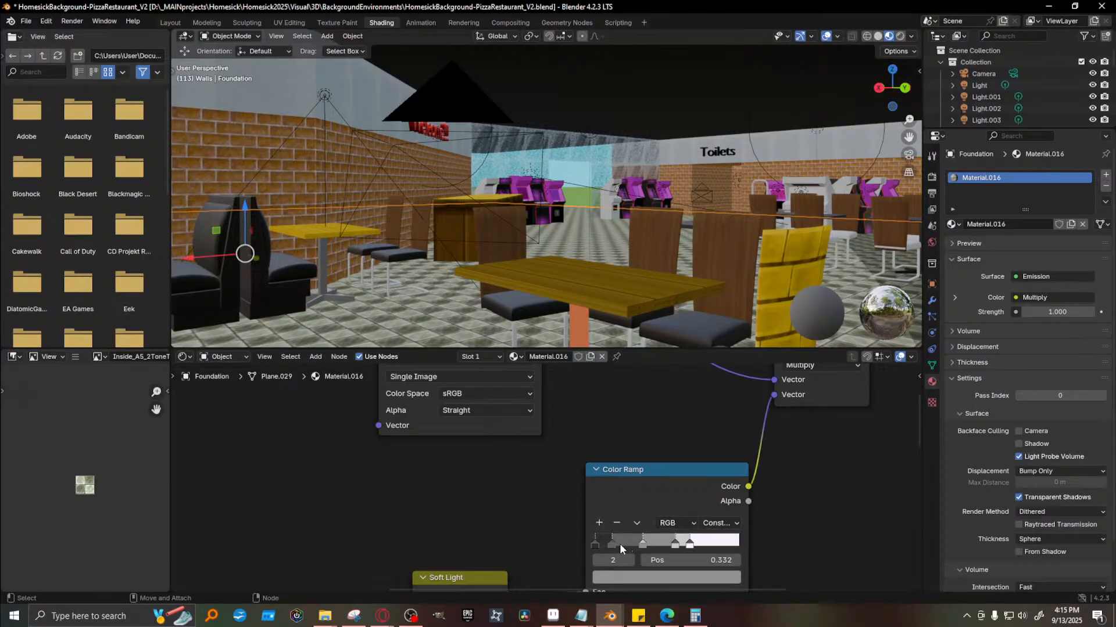
left_click(612, 542)
key("F12")
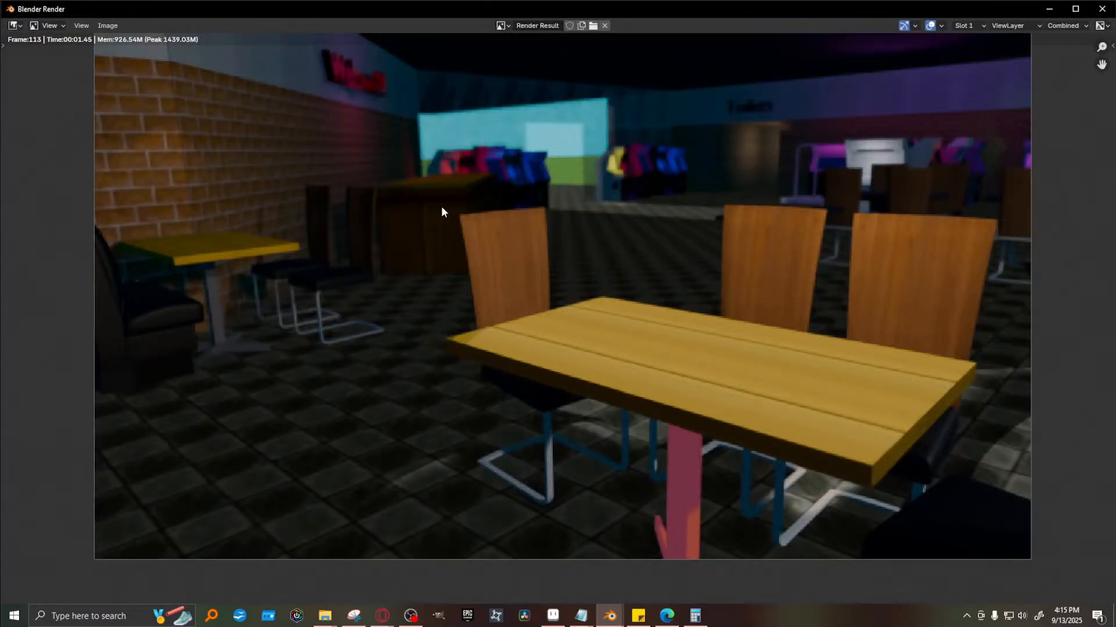
key("Escape")
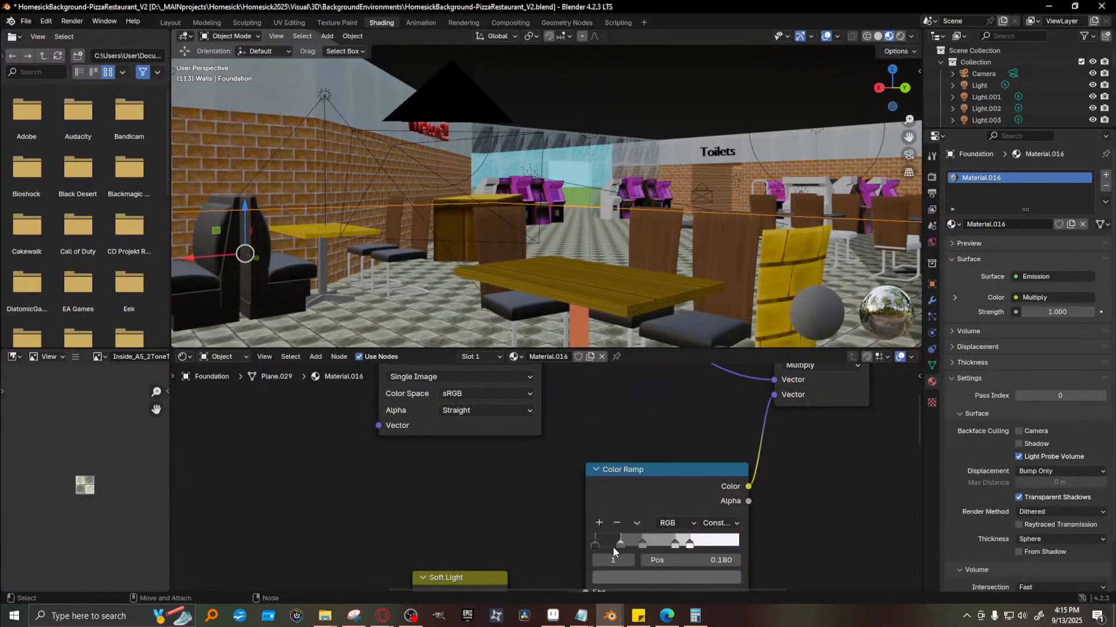
Set the floor Color Ramp's white stop to about 0.541, shift the grey stops toward the dark end, and check a render
left_click_drag(613, 545, 670, 545)
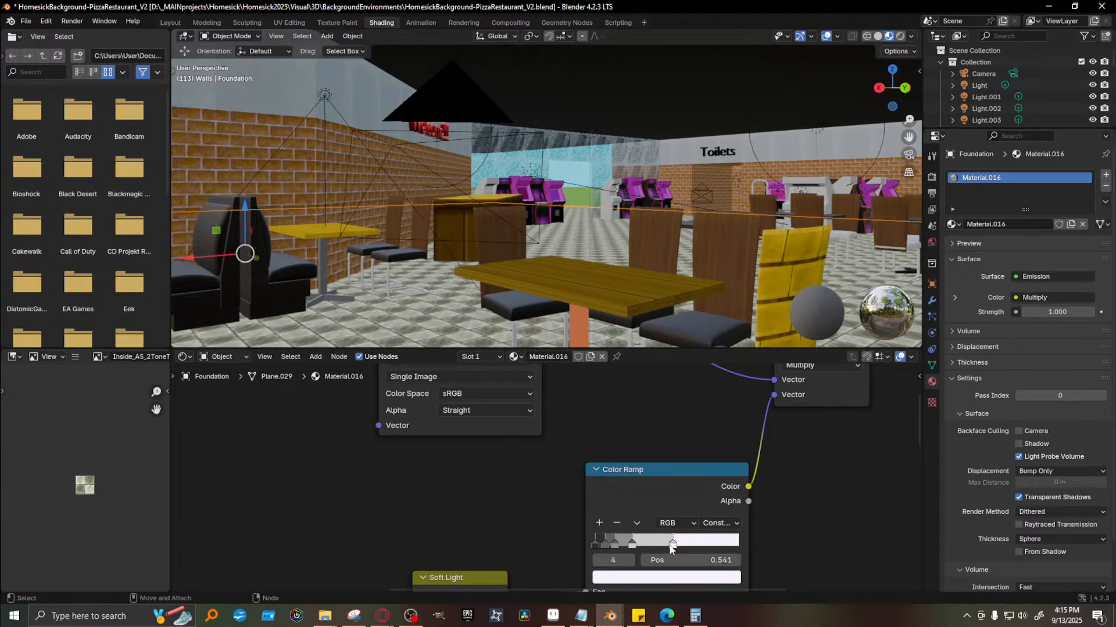
key("F12")
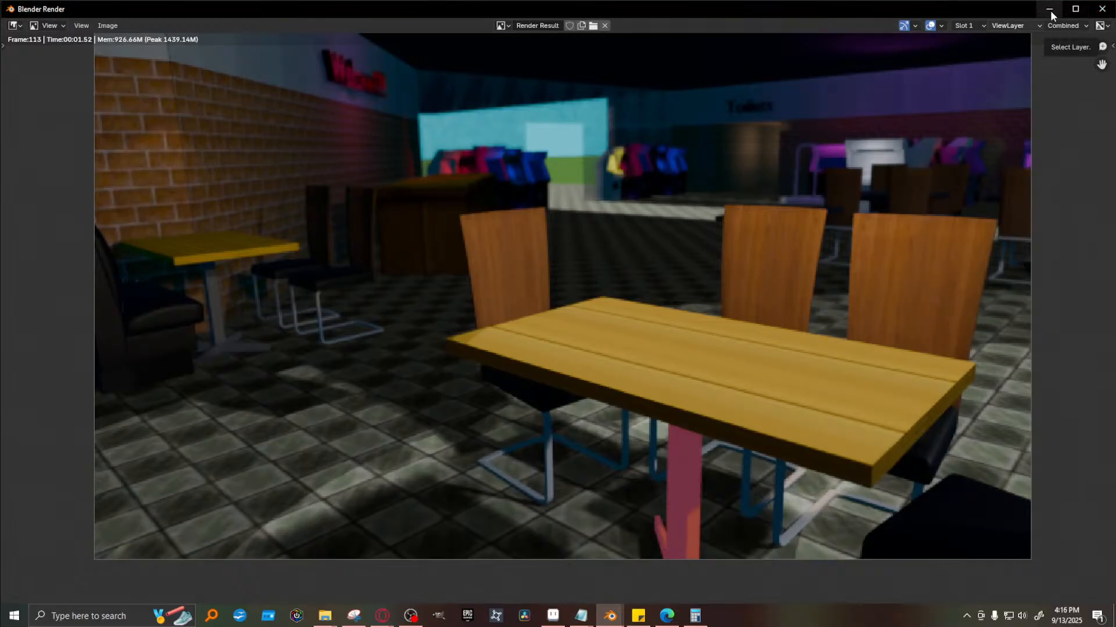
left_click(1102, 8)
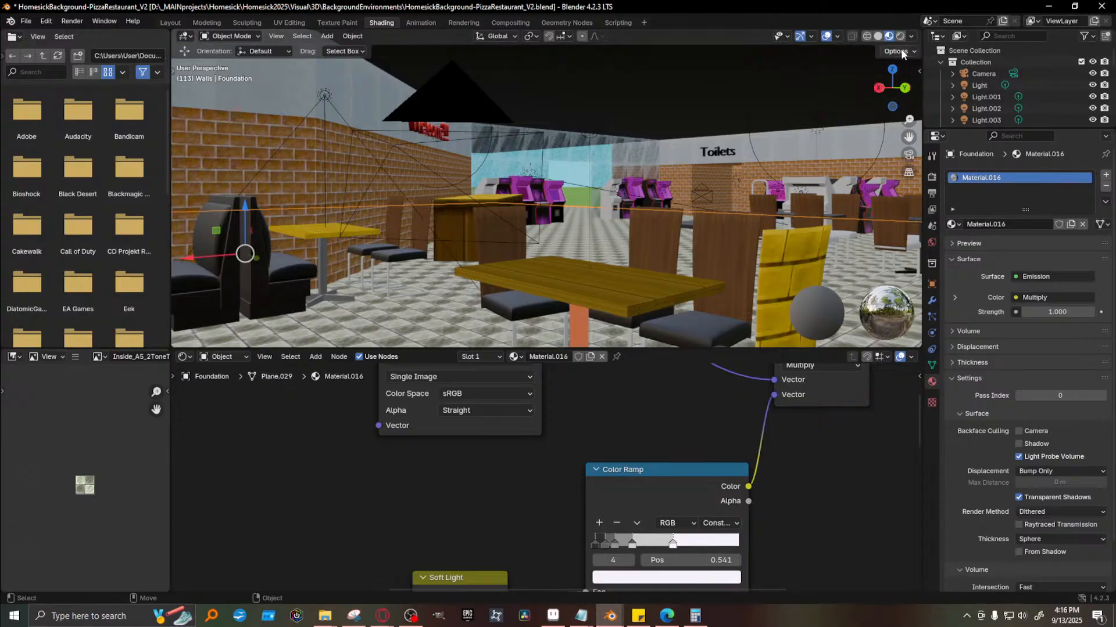
Bring up the Pixel Render add-on's render and material options in the 3D view
left_click(919, 71)
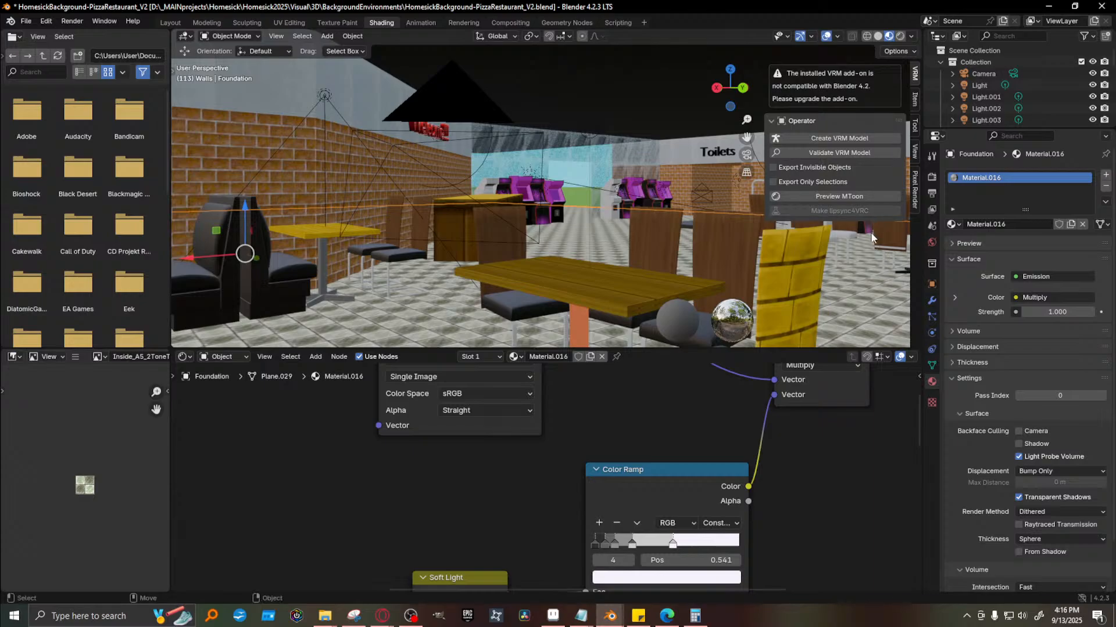
left_click(916, 126)
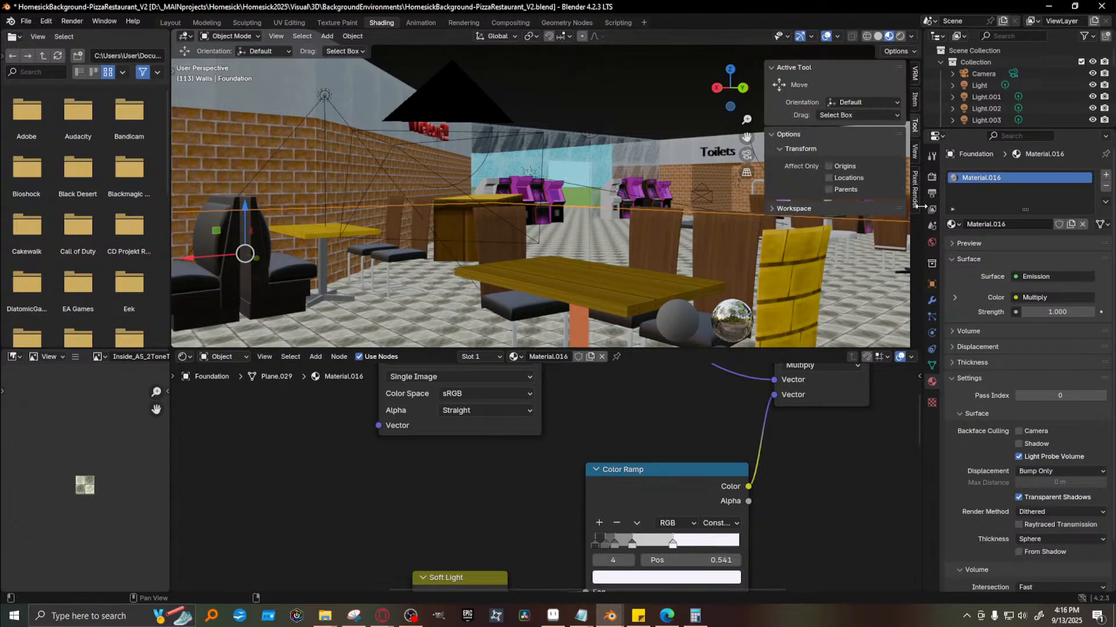
left_click(915, 198)
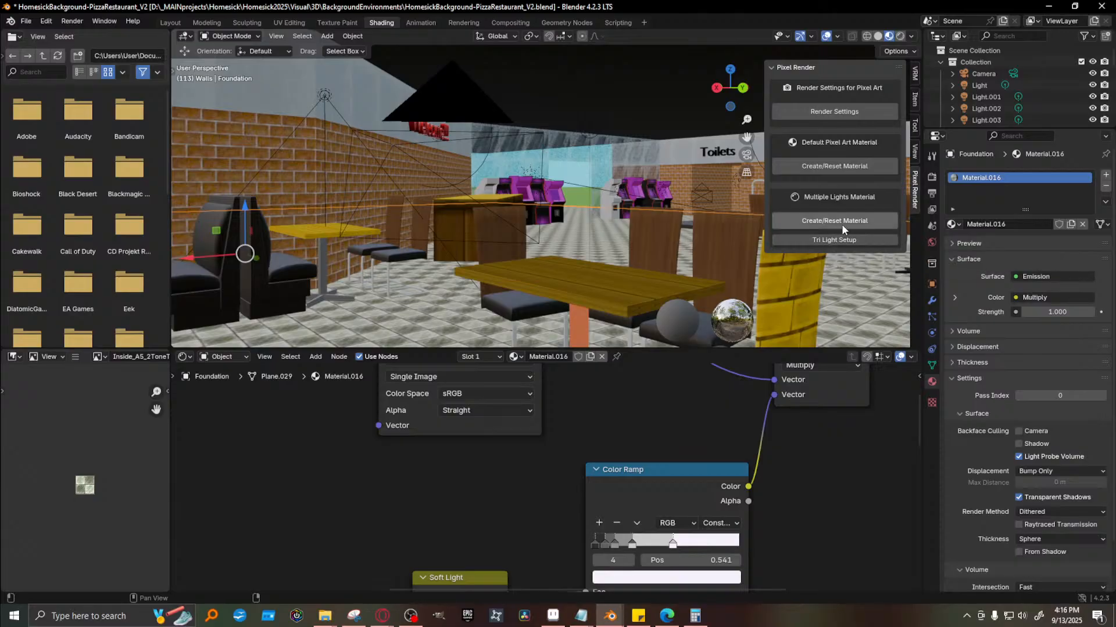
Assign the existing PixelArt_MultipleLights material to the floor in place of Material.016
left_click(957, 224)
scroll(1019, 320, "up", 5)
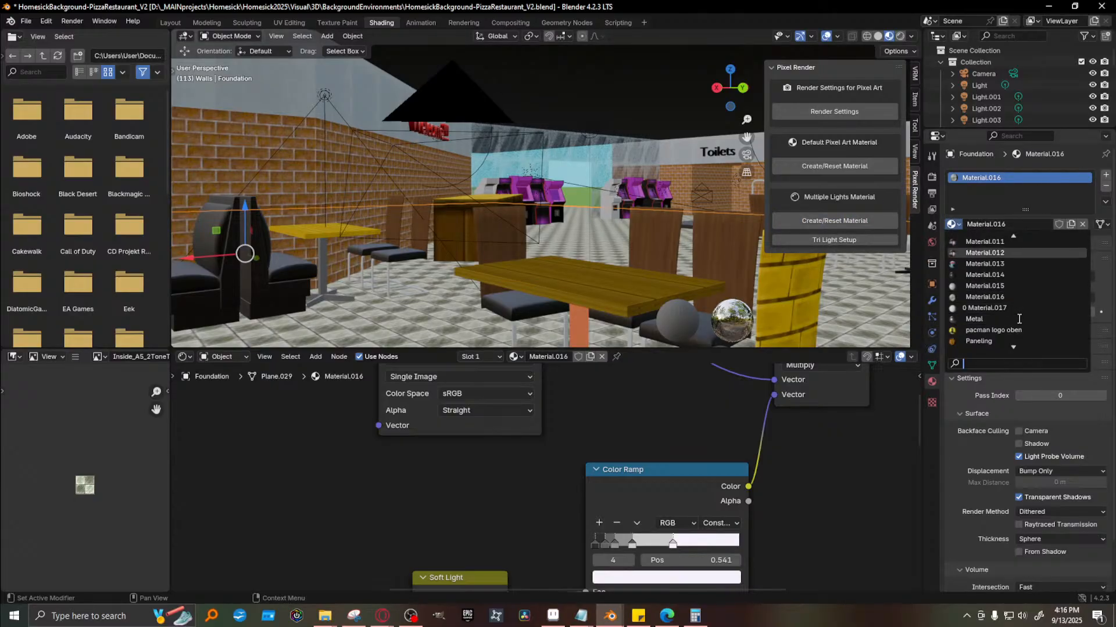
scroll(1014, 315, "up", 10)
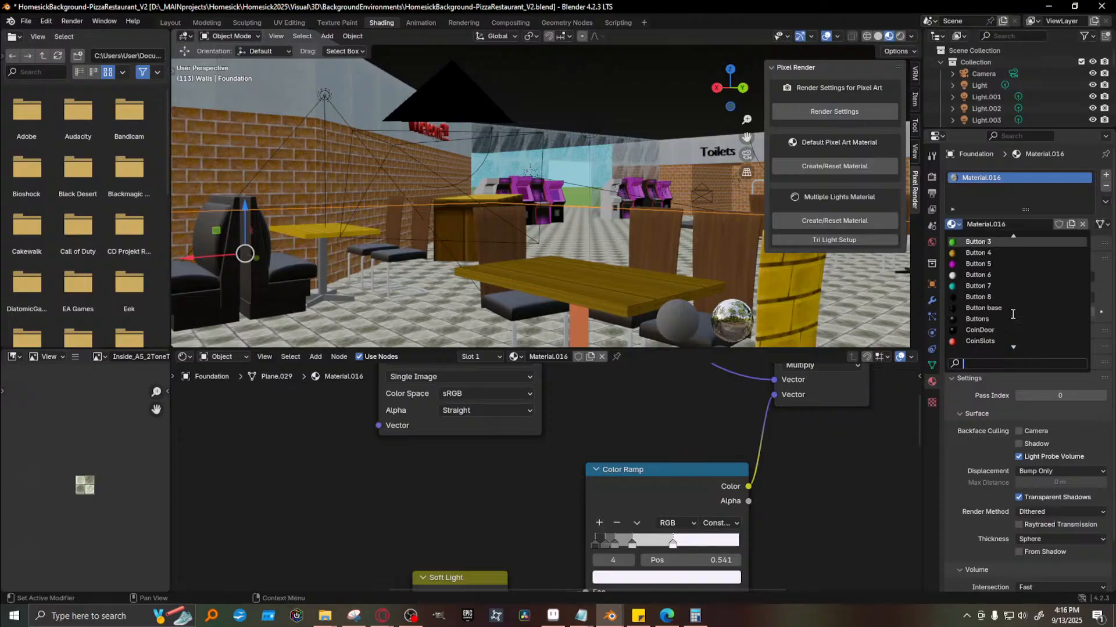
scroll(1012, 314, "up", 4)
scroll(1013, 315, "down", 18)
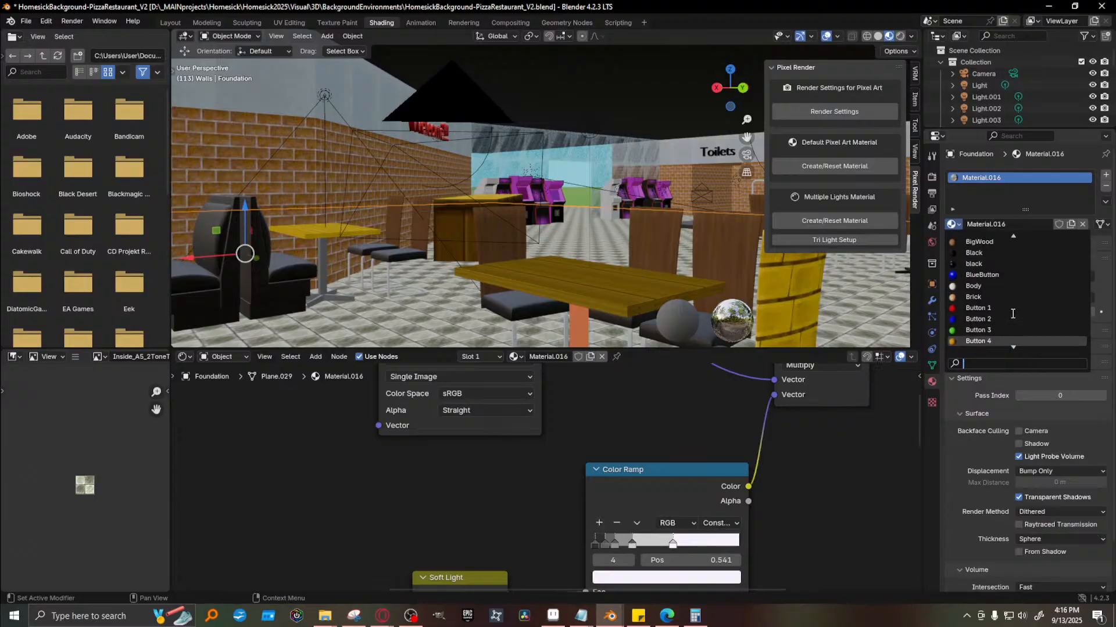
scroll(1012, 313, "down", 20)
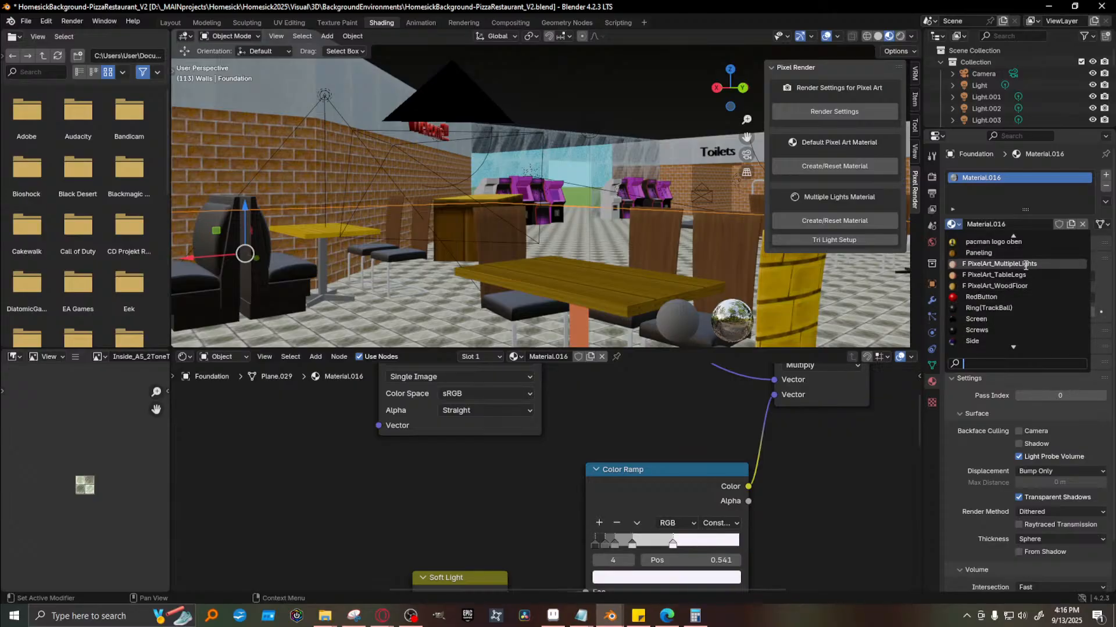
left_click(1024, 265)
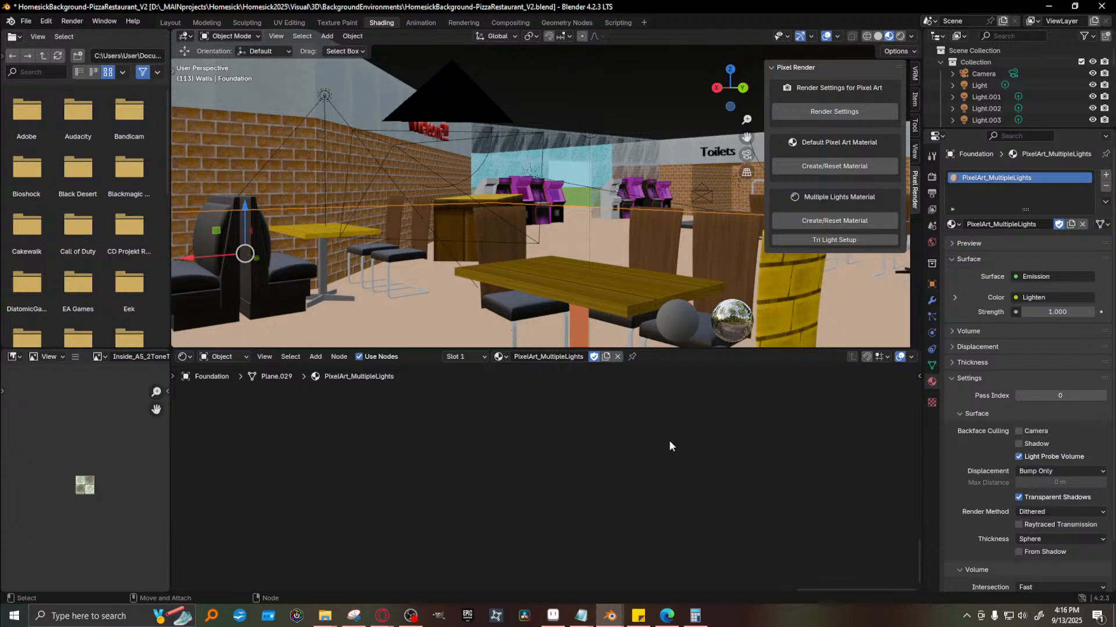
Examine the PixelArt_MultipleLights node tree, from the Principled BSDF and Separate Color nodes through the three Color Ramp branches
scroll(669, 446, "down", 12)
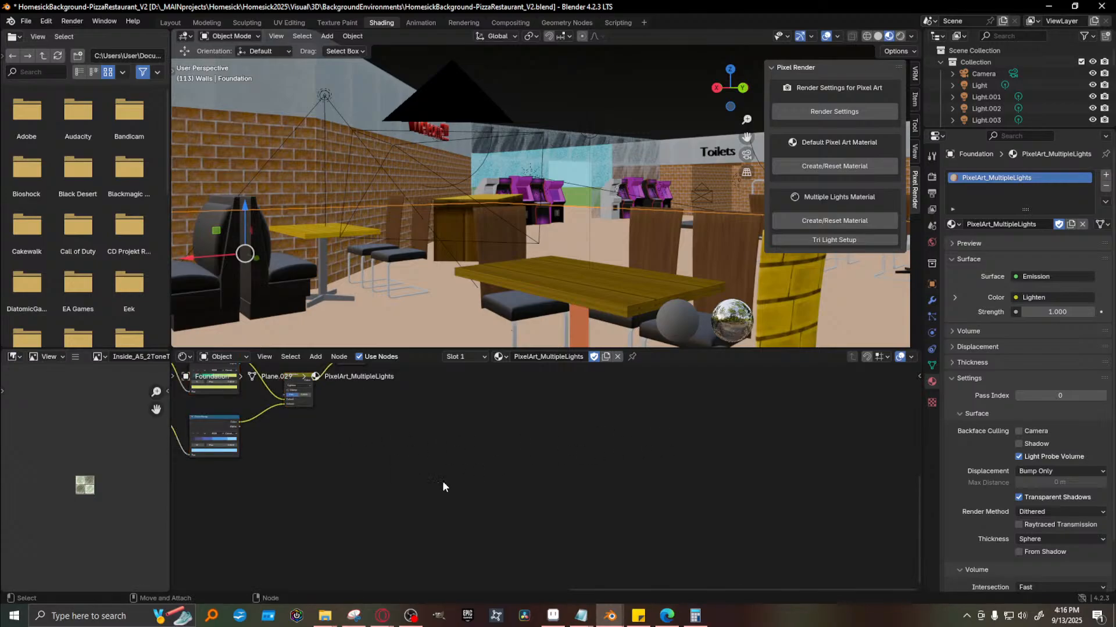
middle_click_drag(349, 514, 549, 611)
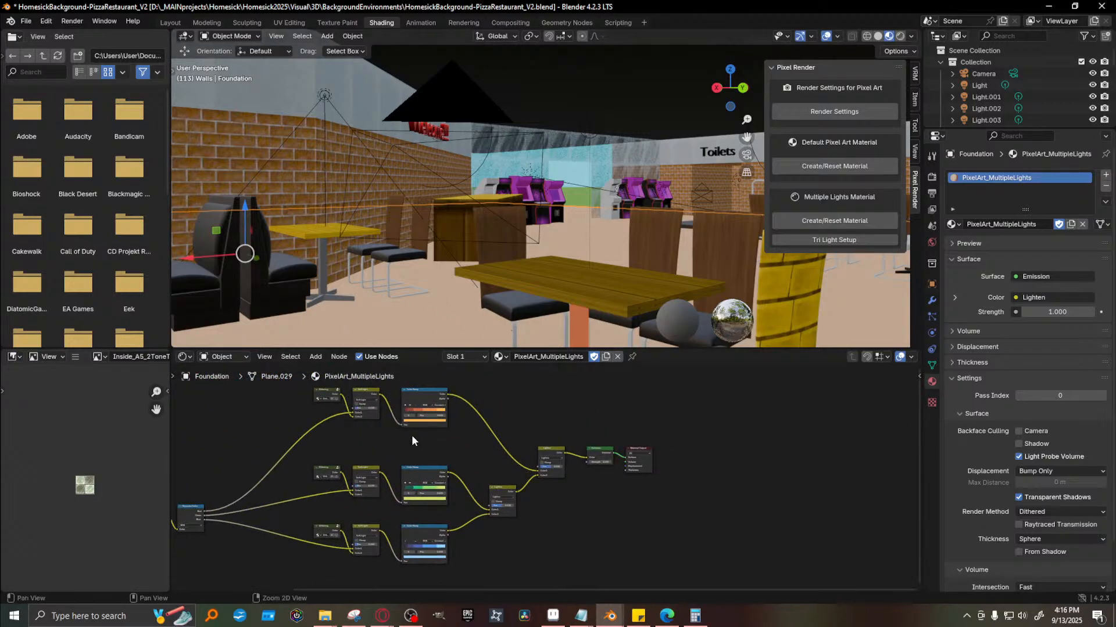
middle_click_drag(413, 436, 503, 420)
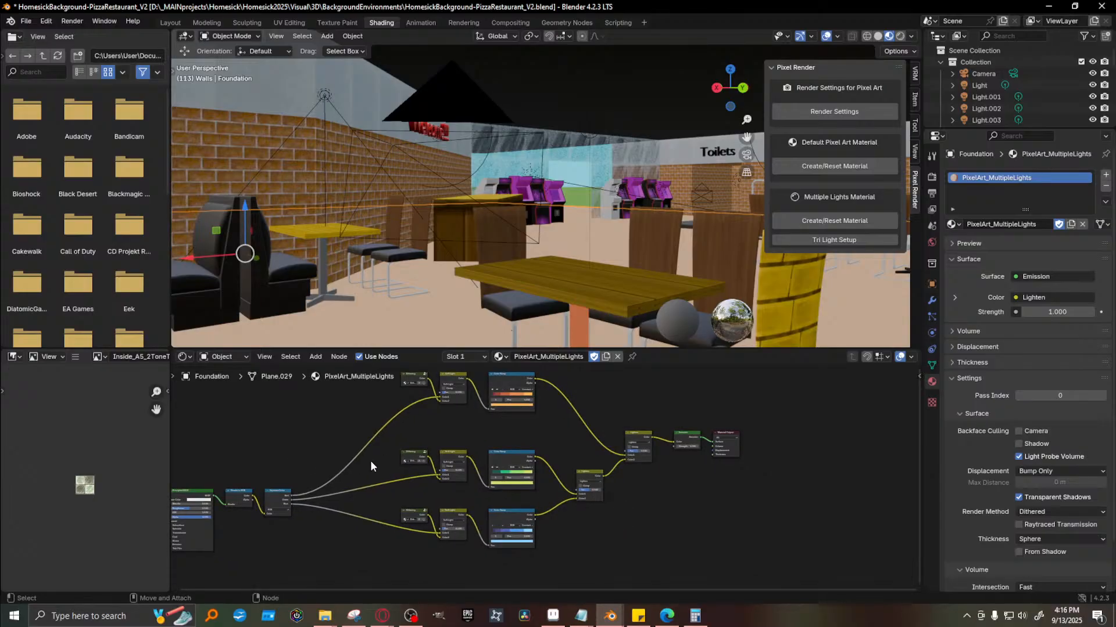
scroll(372, 480, "up", 4)
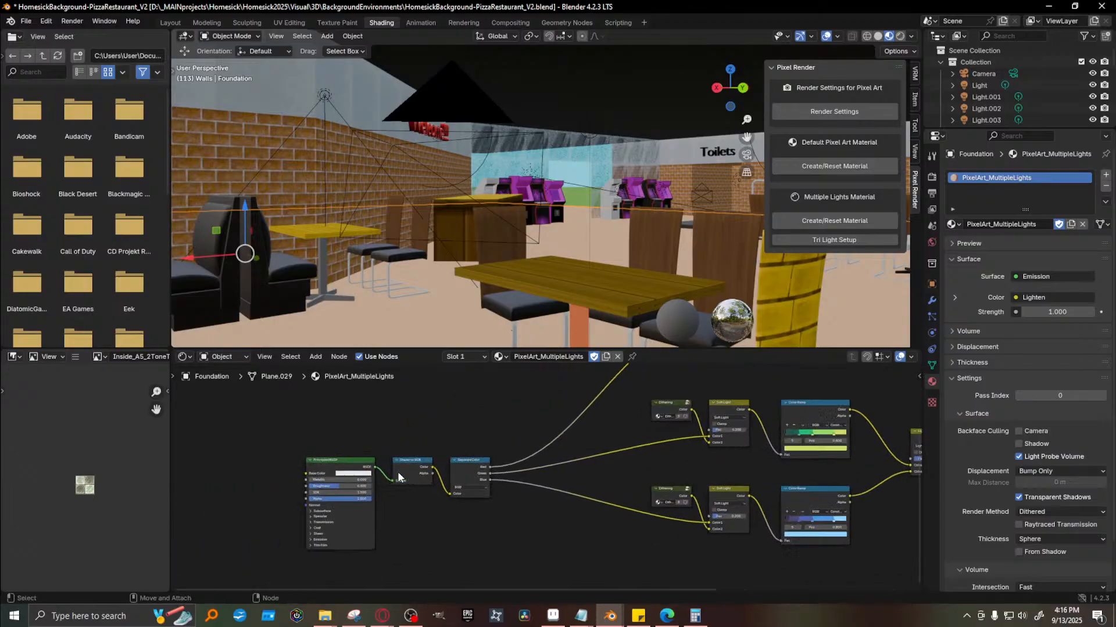
scroll(382, 481, "up", 1)
middle_click_drag(314, 523, 517, 512)
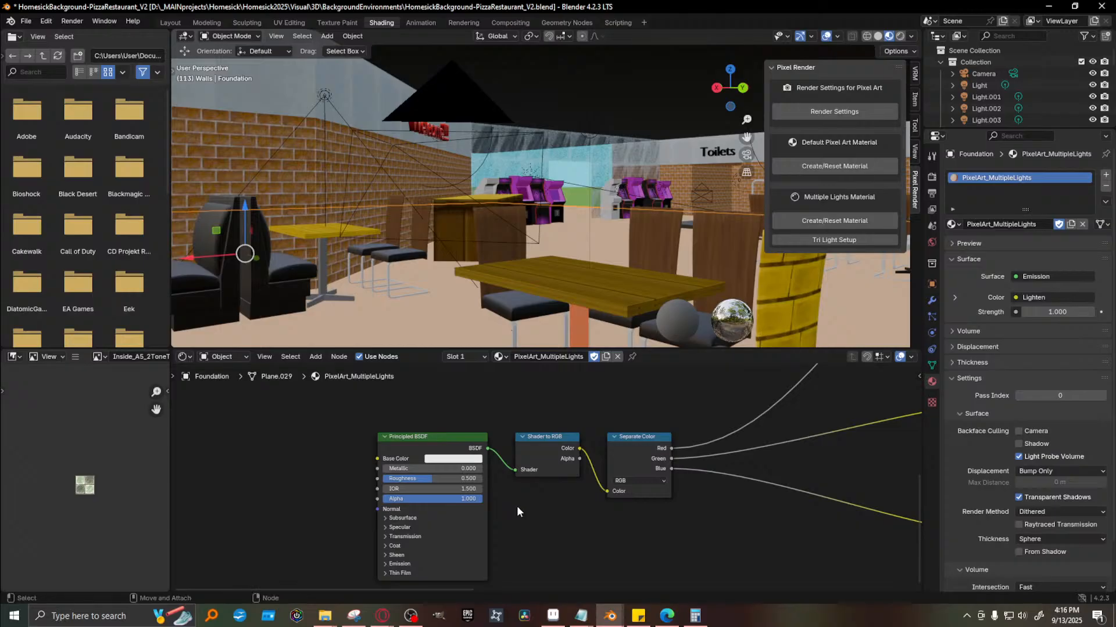
scroll(512, 504, "down", 1)
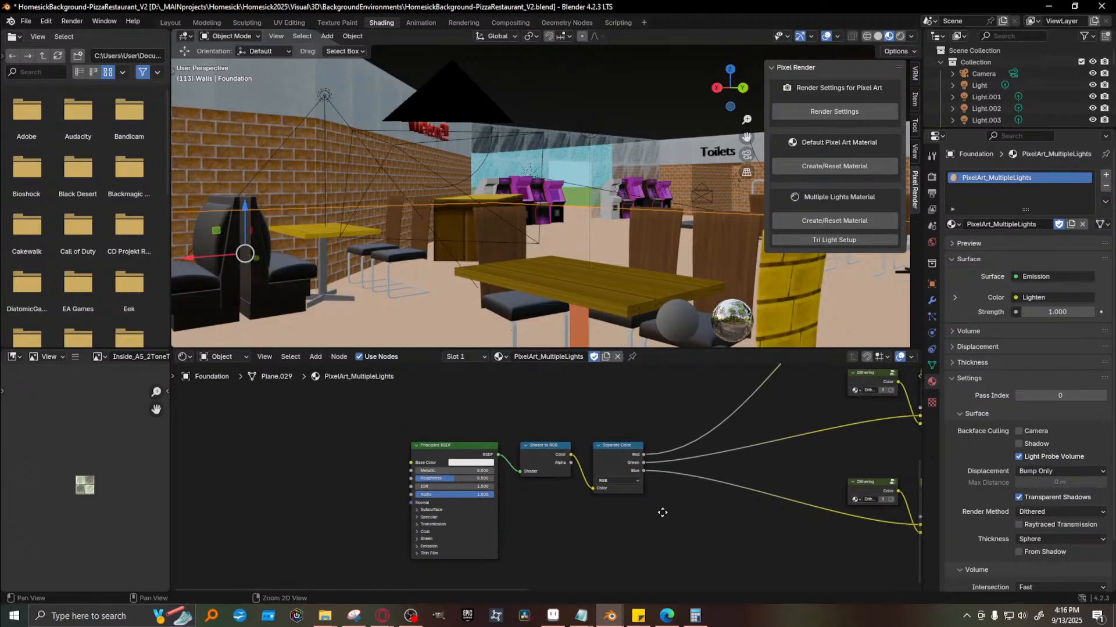
middle_click_drag(703, 513, 793, 380)
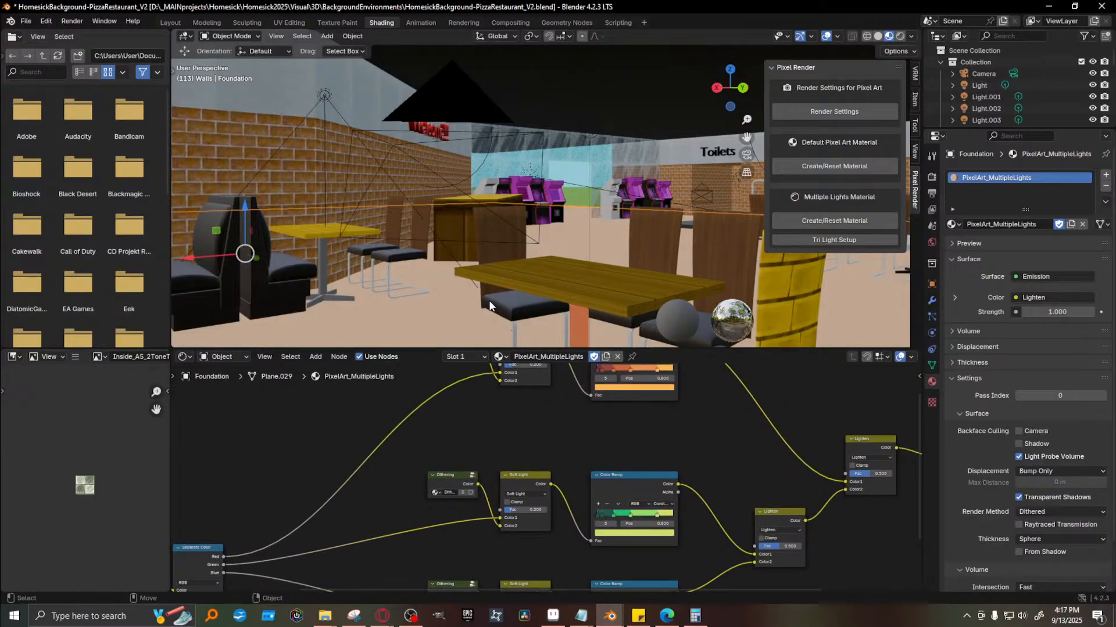
scroll(545, 461, "down", 2)
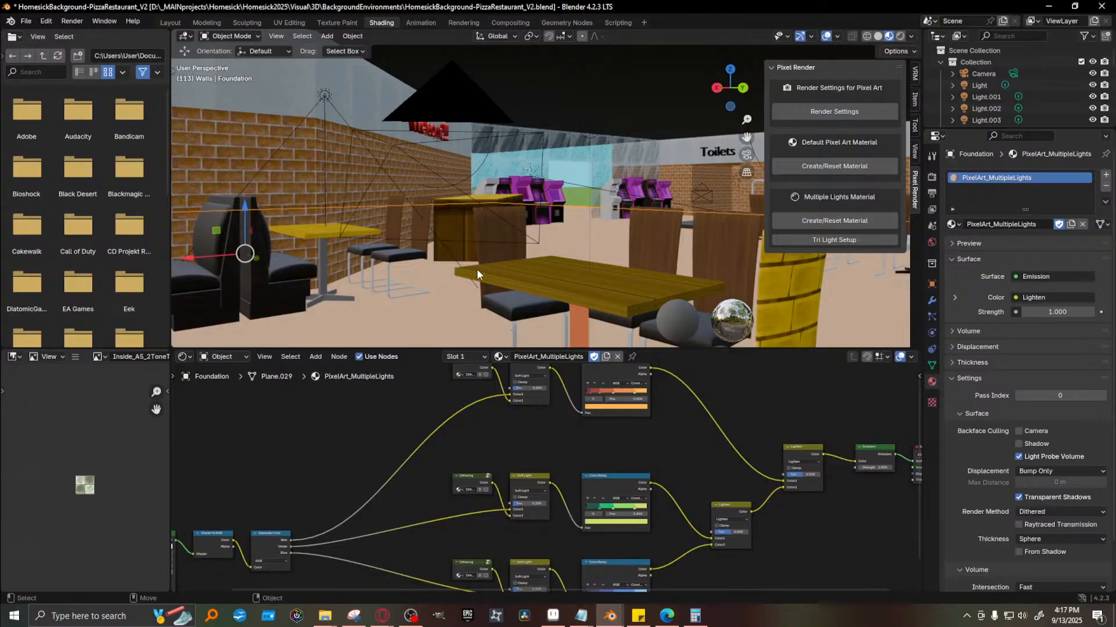
Render the frame to check the floor with the multiple-lights material, and put the render result out of the way
middle_click_drag(484, 276, 449, 264)
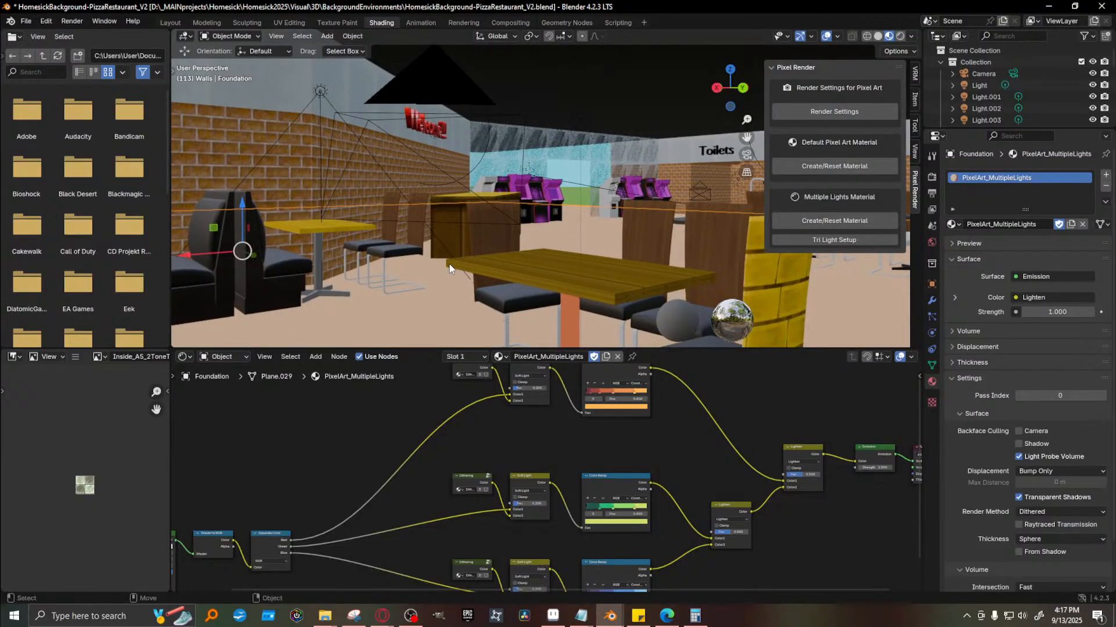
key("F12")
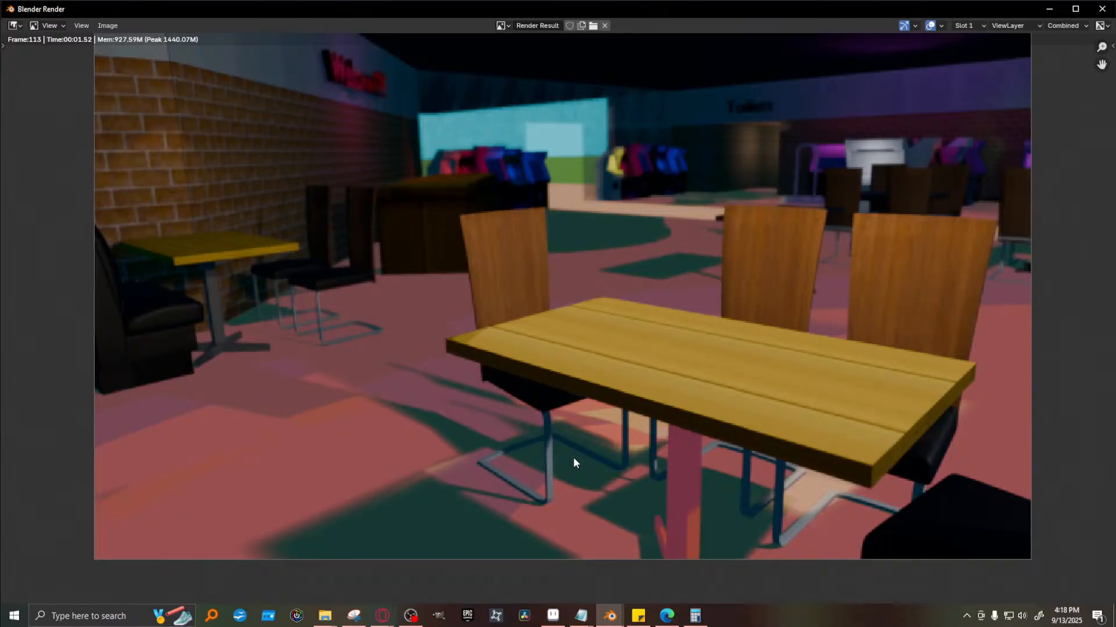
left_click(1048, 10)
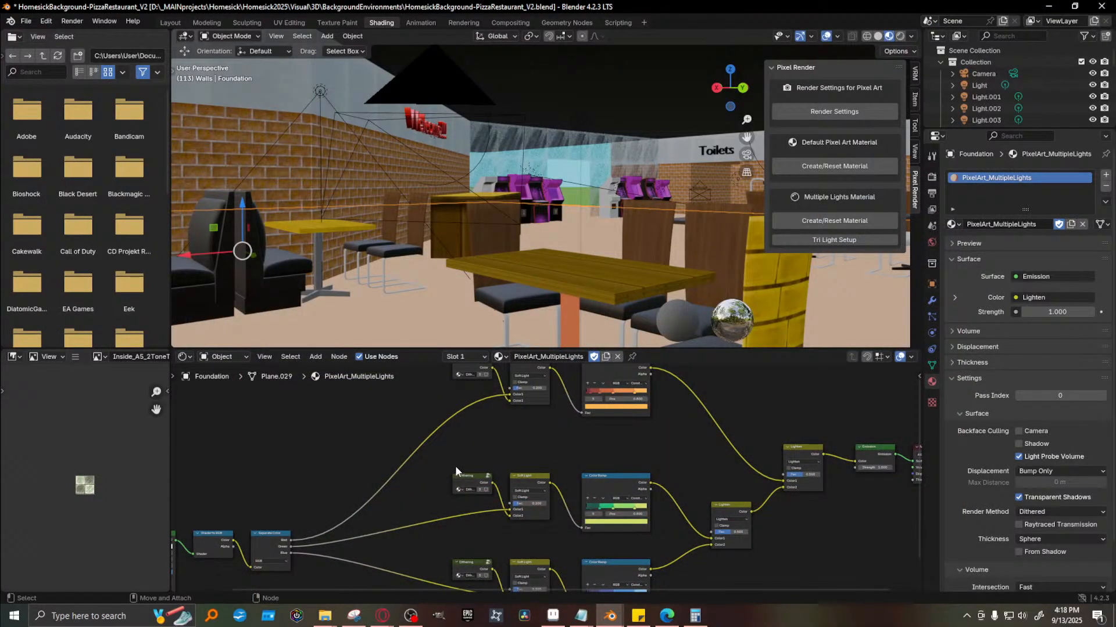
Inspect the Separate Color node in the floor material and its available colour modes, keeping RGB
middle_click_drag(395, 508, 453, 411)
scroll(528, 514, "up", 1)
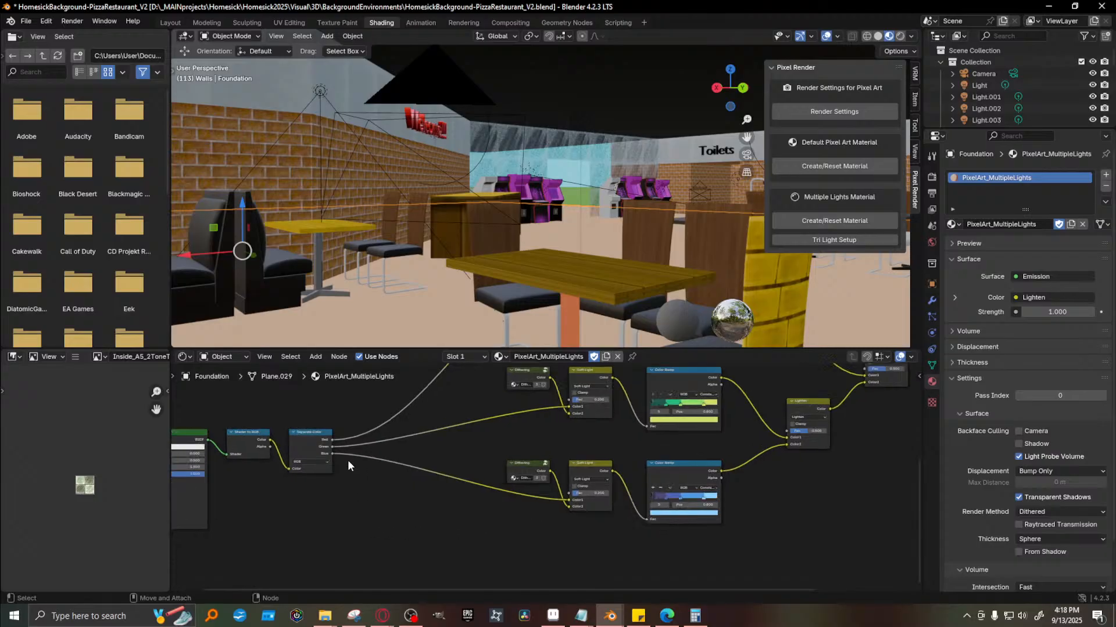
middle_click_drag(301, 484, 497, 481)
scroll(417, 486, "up", 5)
left_click(434, 446)
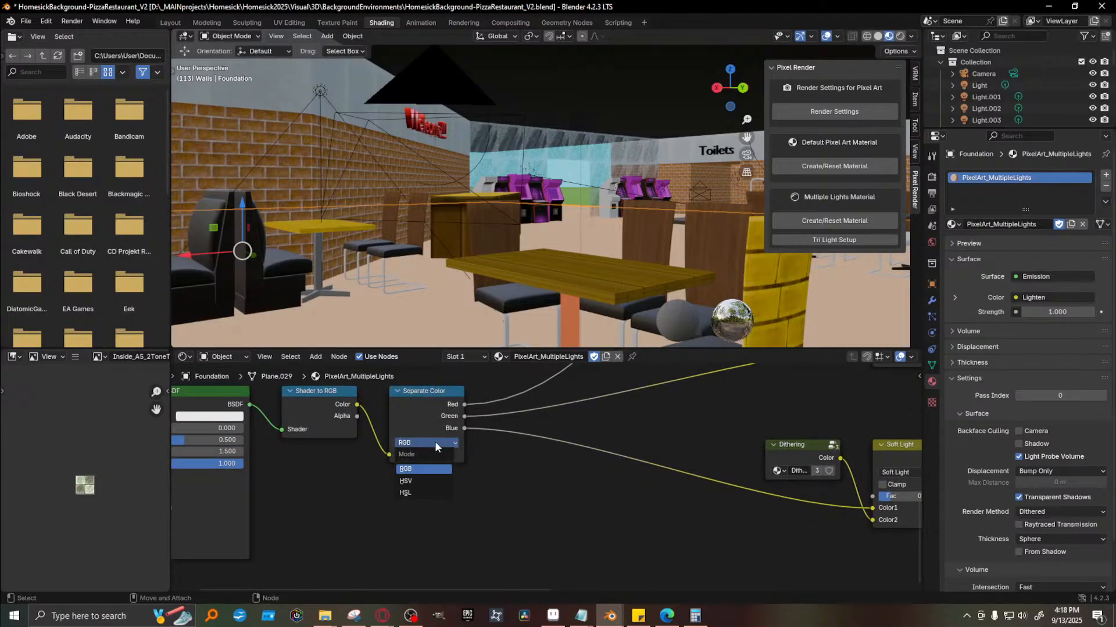
scroll(468, 514, "down", 1)
scroll(469, 514, "down", 1)
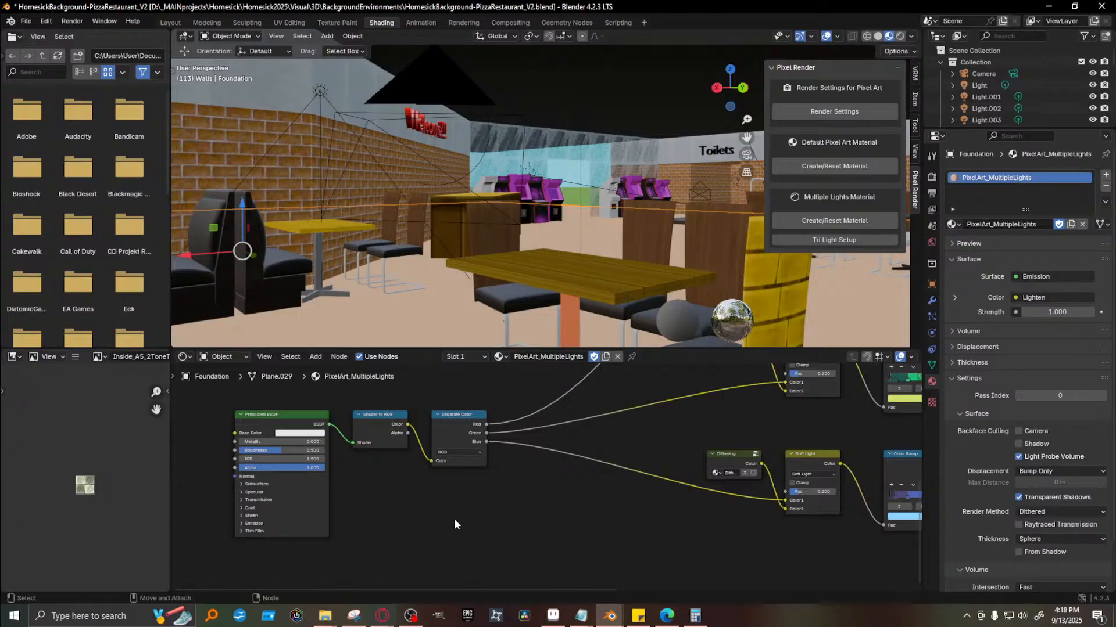
Select the 1000 W point light above the room, lower it slightly along Z, and check a render
middle_click_drag(604, 294, 549, 327, "shift")
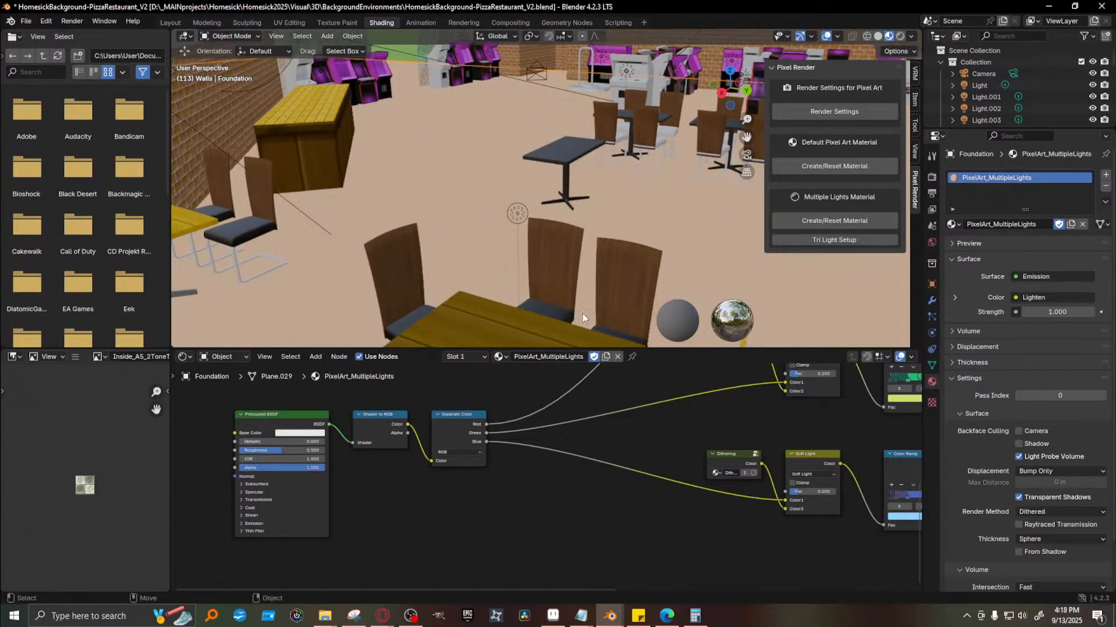
left_click_drag(582, 313, 622, 279, "alt")
middle_click_drag(622, 279, 538, 273, "alt")
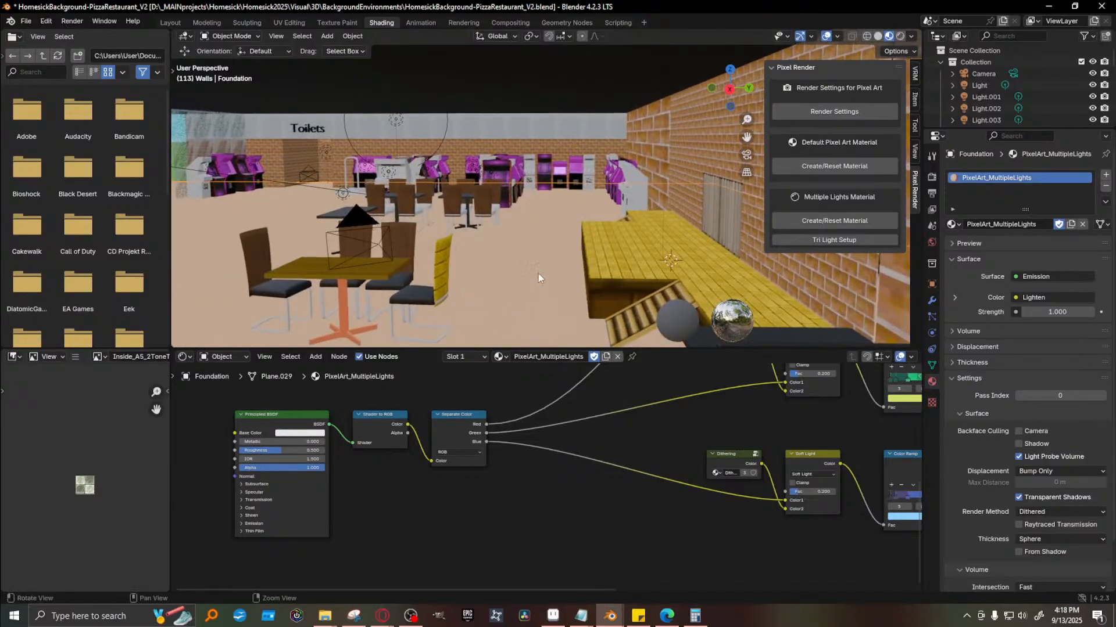
left_click_drag(540, 273, 629, 239, "alt")
left_click(634, 186)
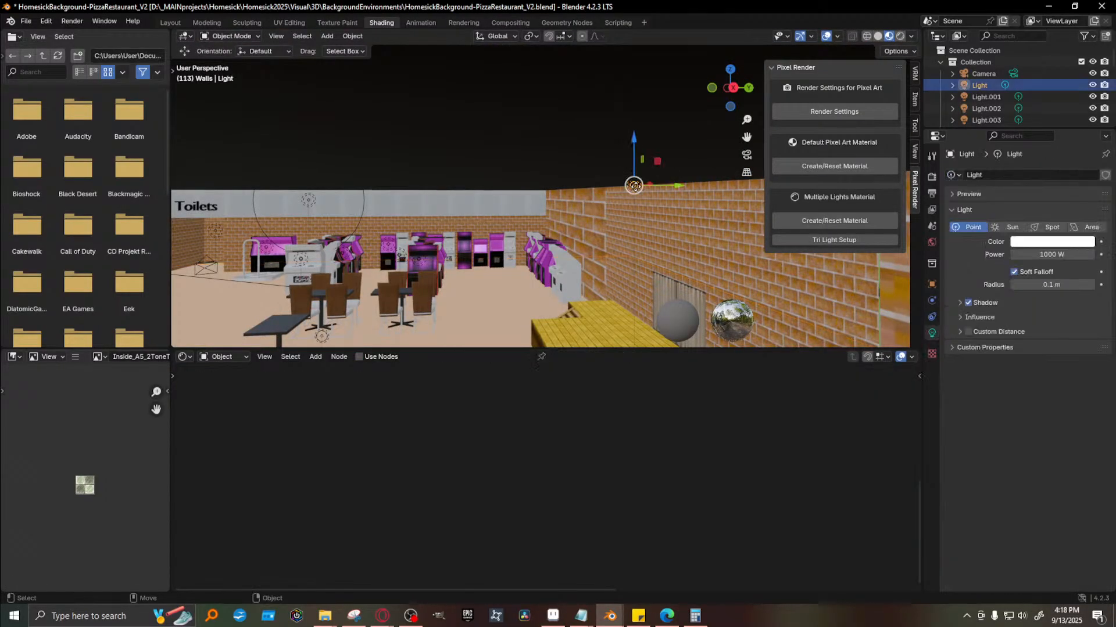
left_click_drag(634, 144, 634, 164)
middle_click_drag(547, 225, 573, 190, "shift")
key("F12")
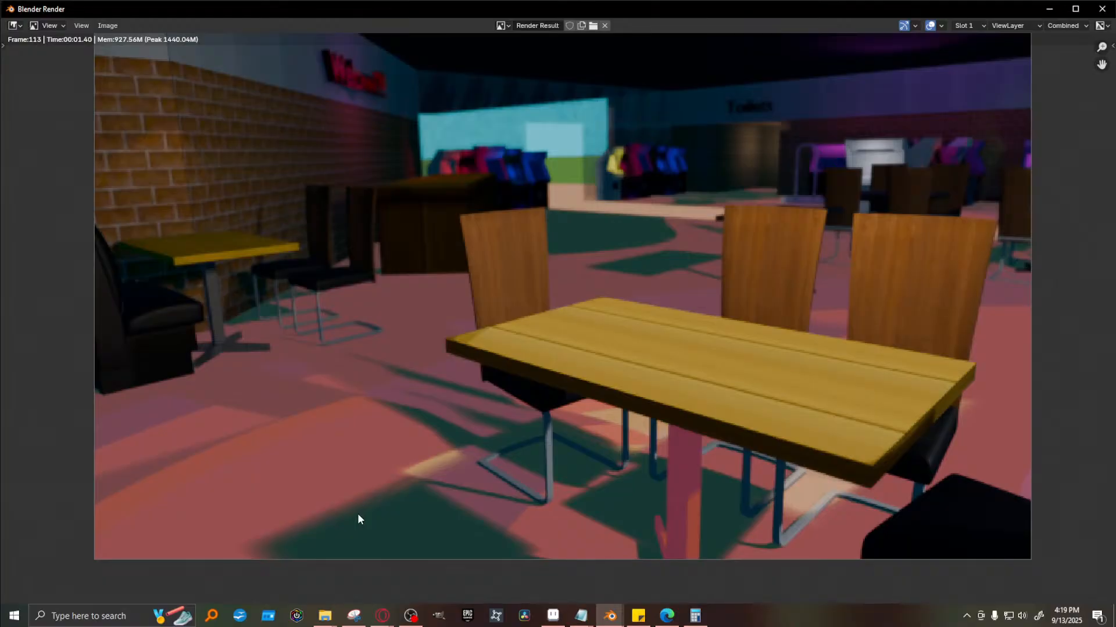
left_click(1050, 9)
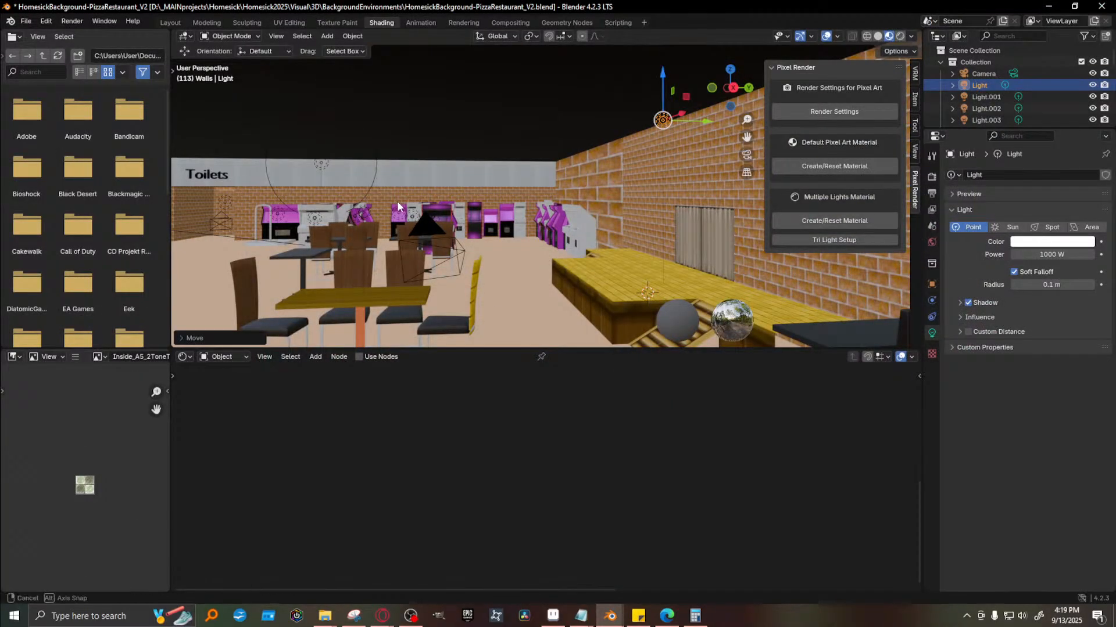
Shift the 250 W point light Light.001 along the global X axis, render the frame, and close the result
middle_click_drag(368, 195, 512, 262)
left_click(434, 238)
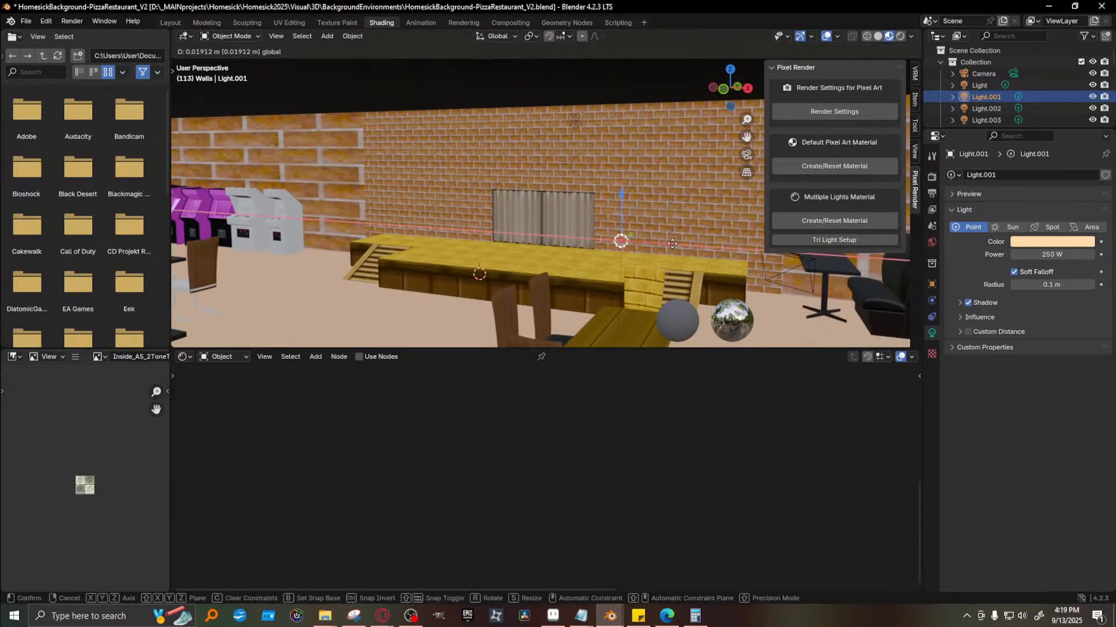
key("F12")
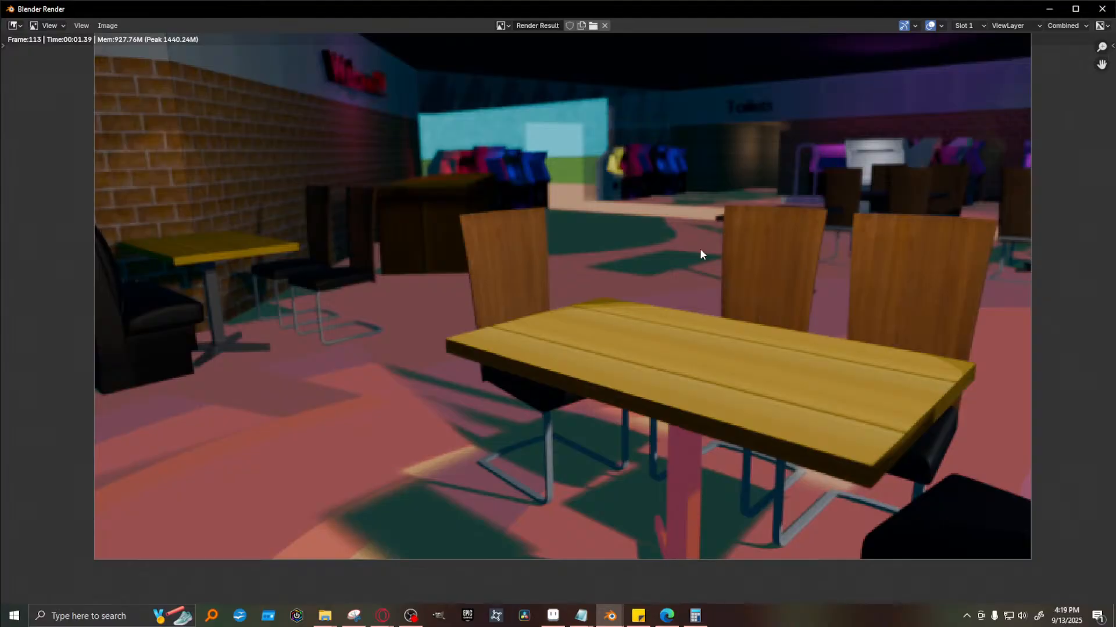
left_click(1102, 9)
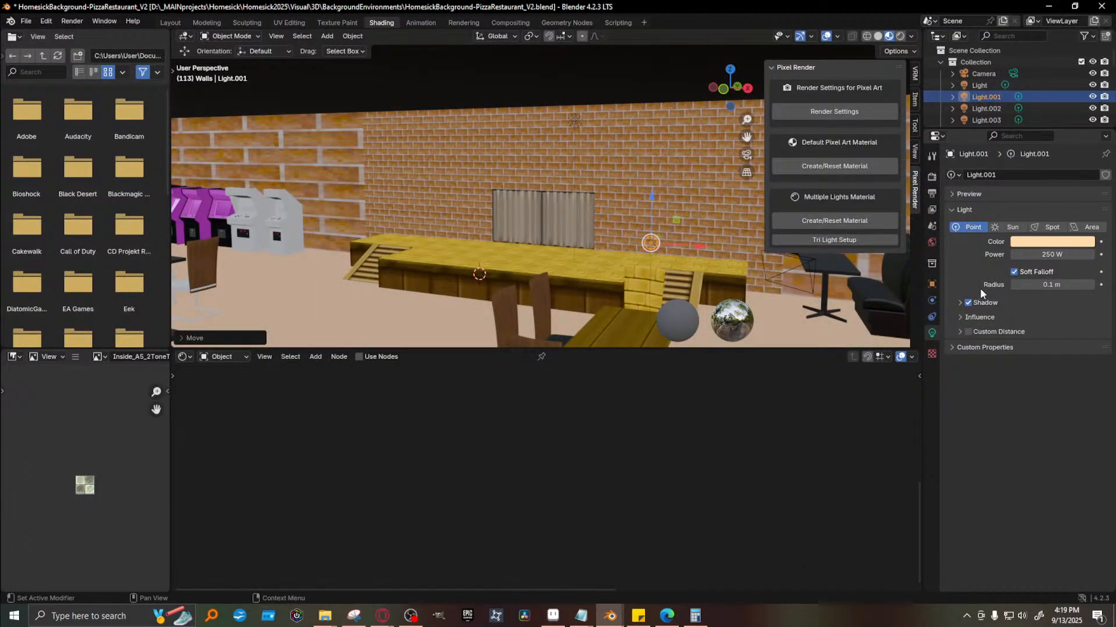
Filter the properties by "shado", turn off Shadow for the 1000 W point light, and check a render
left_click(1028, 138)
type("shado")
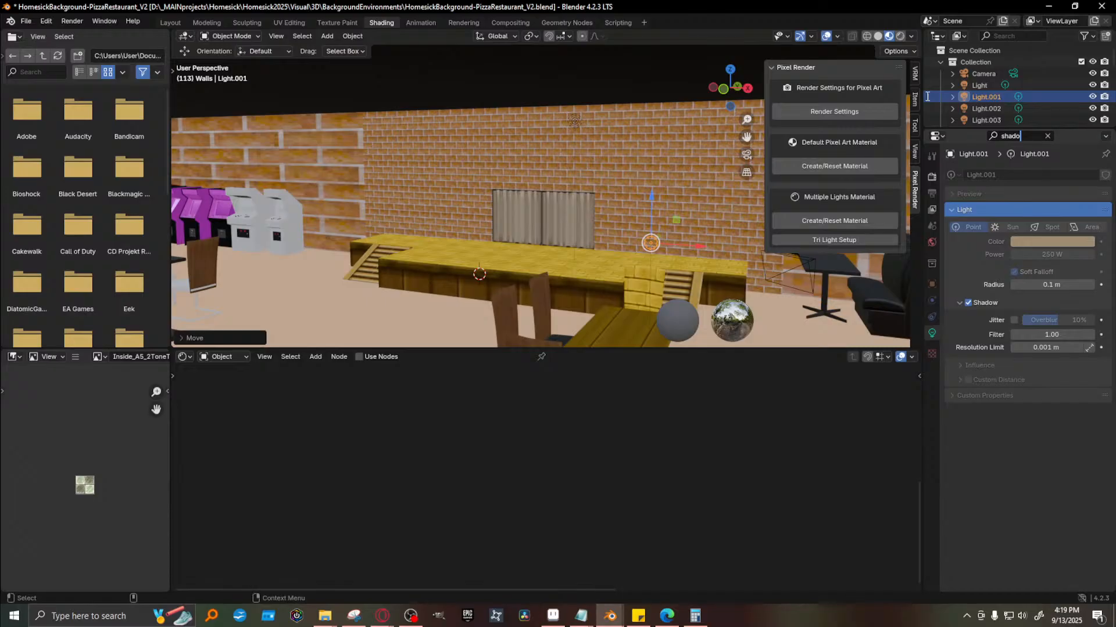
left_click(575, 119)
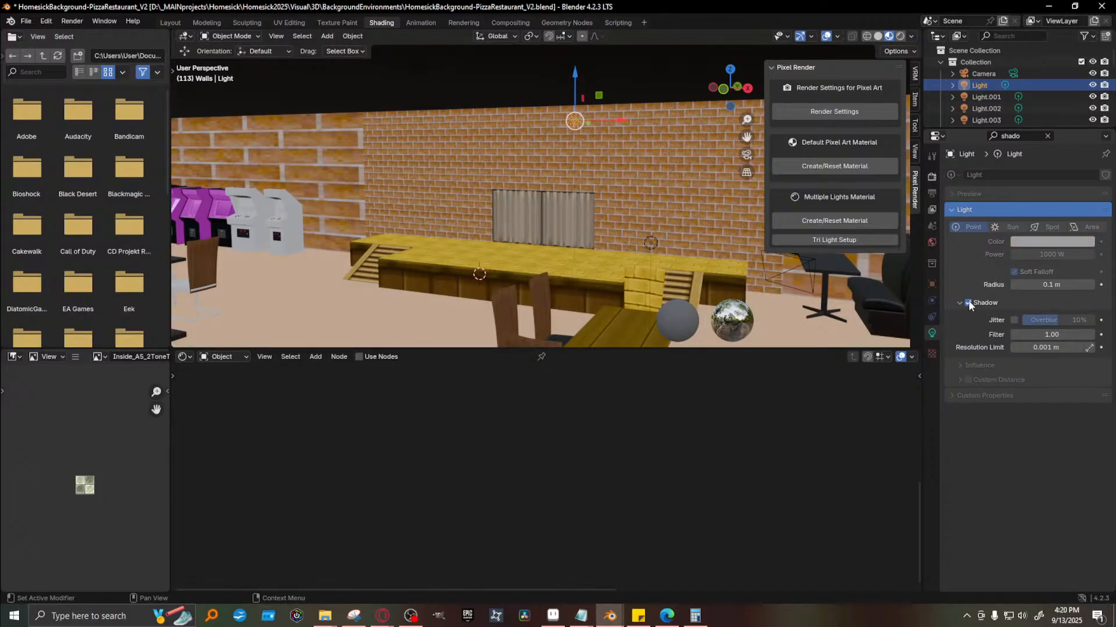
key("F12")
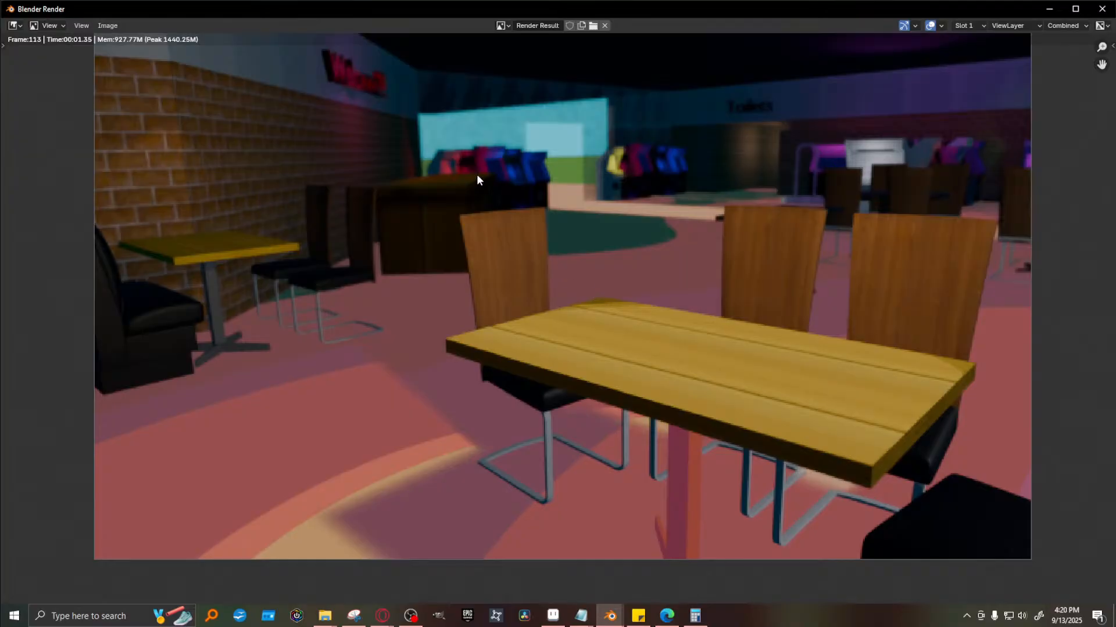
left_click(1048, 9)
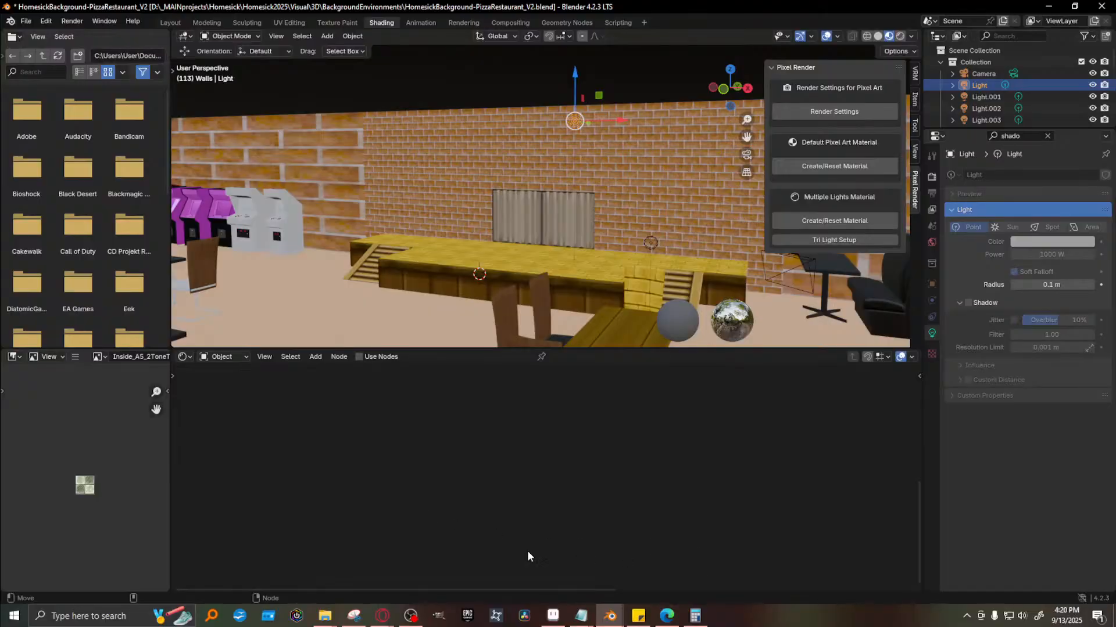
Select the floor, inspect the Soft Light and orange Color Ramp branch of its material, and clear the properties search filter
left_click(365, 303)
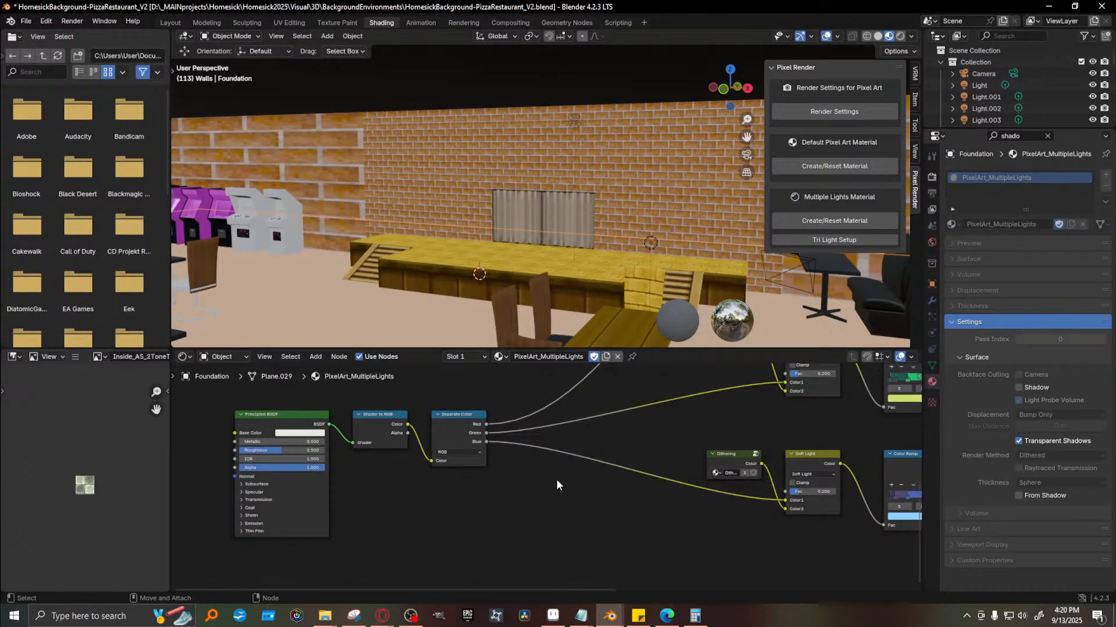
scroll(554, 479, "down", 1)
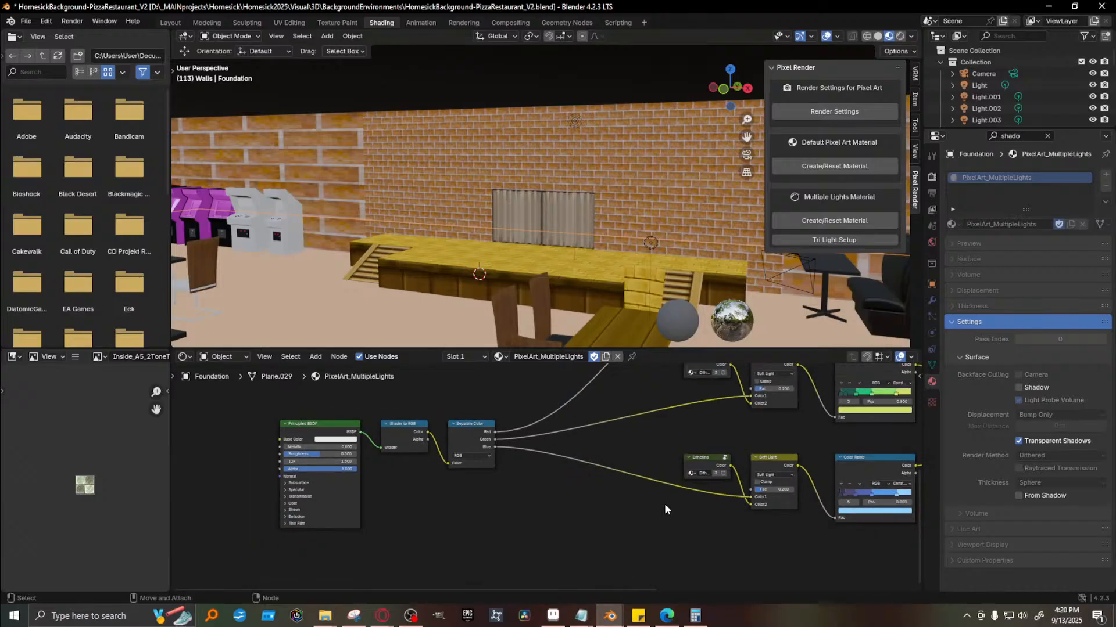
middle_click_drag(587, 528, 468, 579)
scroll(608, 450, "up", 3)
middle_click_drag(572, 453, 452, 565)
middle_click_drag(722, 448, 697, 546)
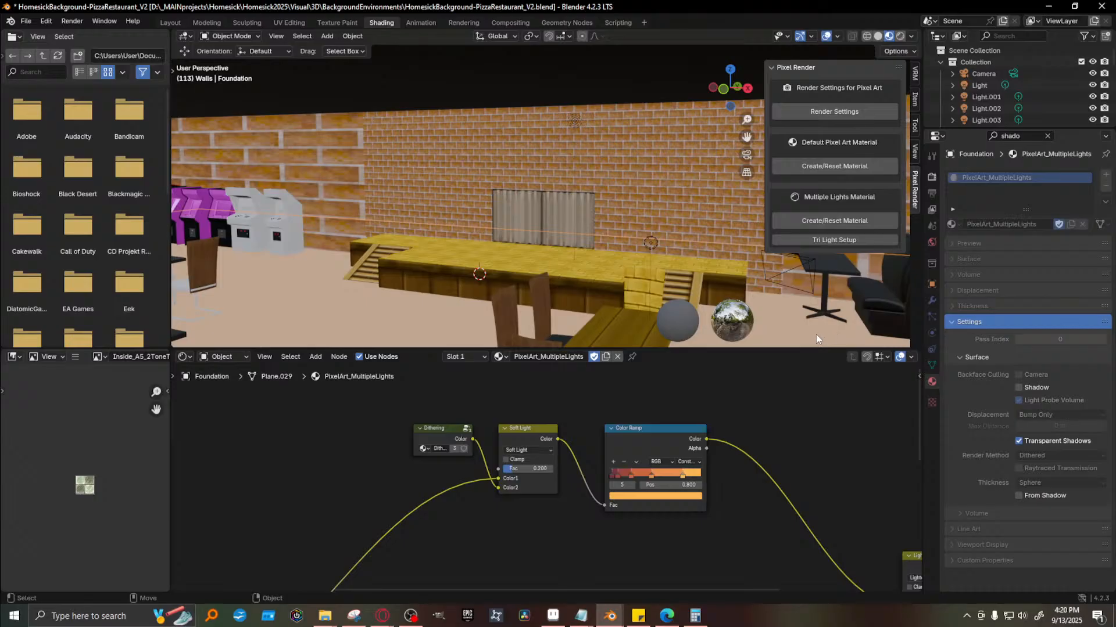
left_click(1048, 135)
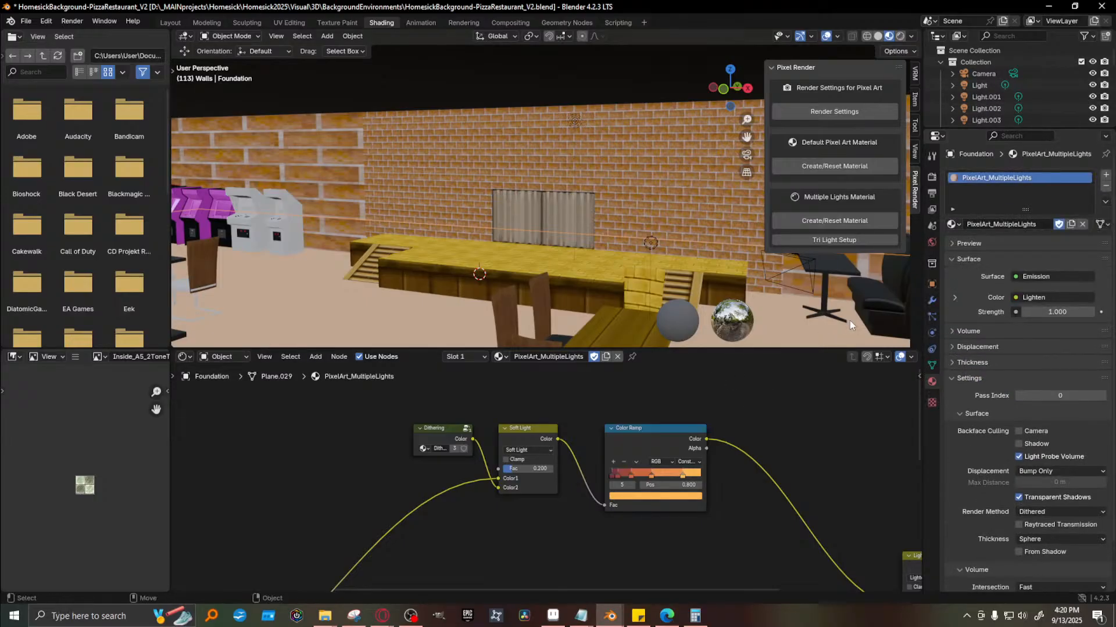
Add a second material slot to the floor and assign the existing Material.016 to it
left_click(1105, 176)
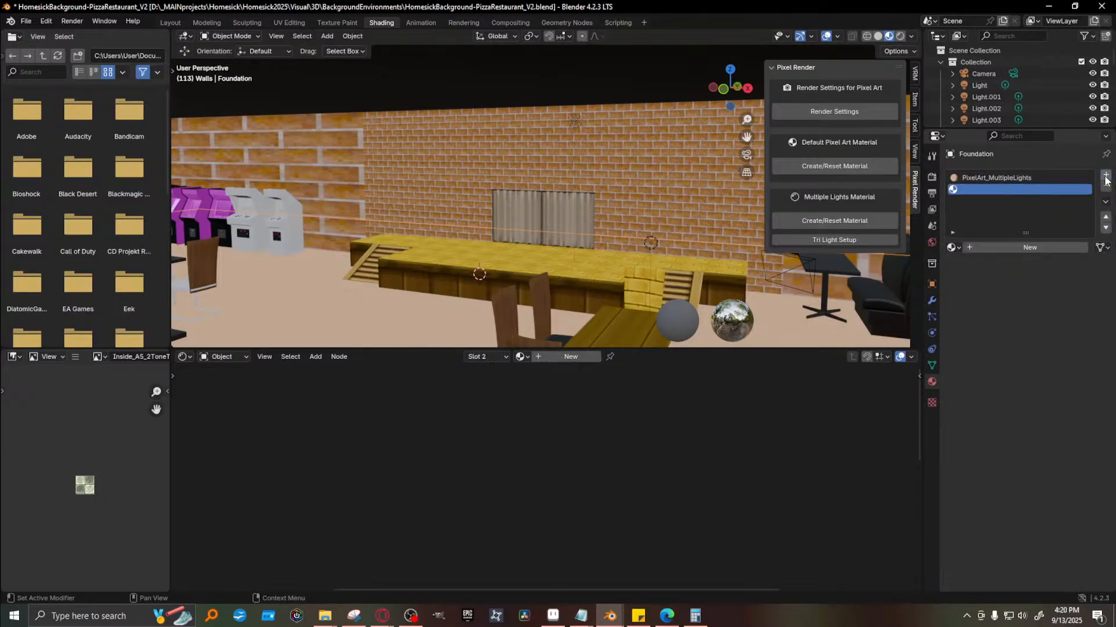
left_click(952, 249)
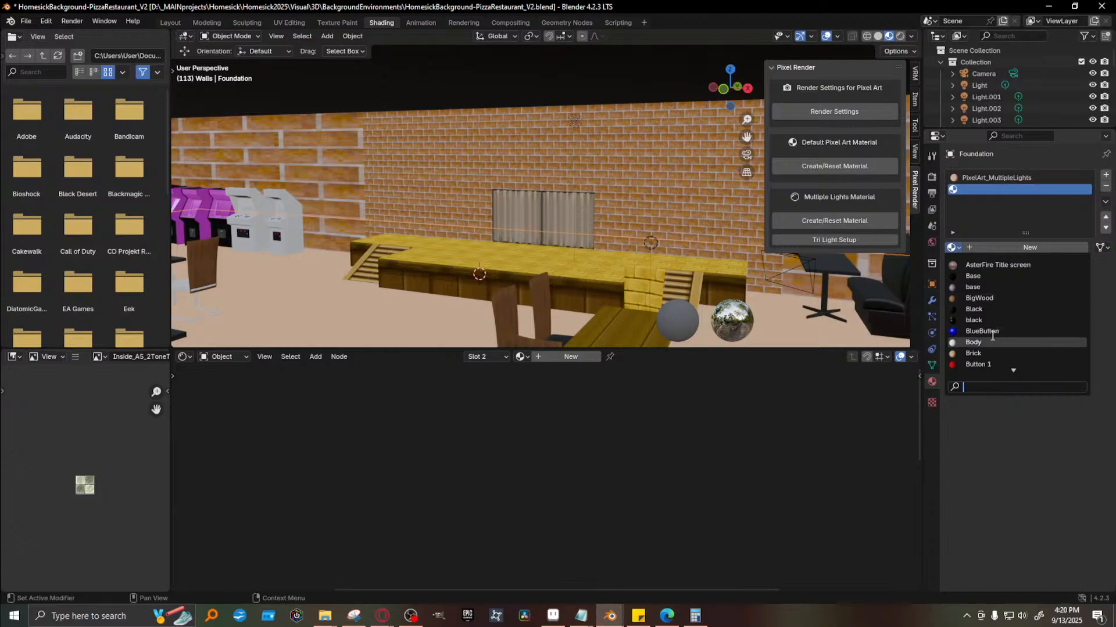
scroll(993, 349, "down", 10)
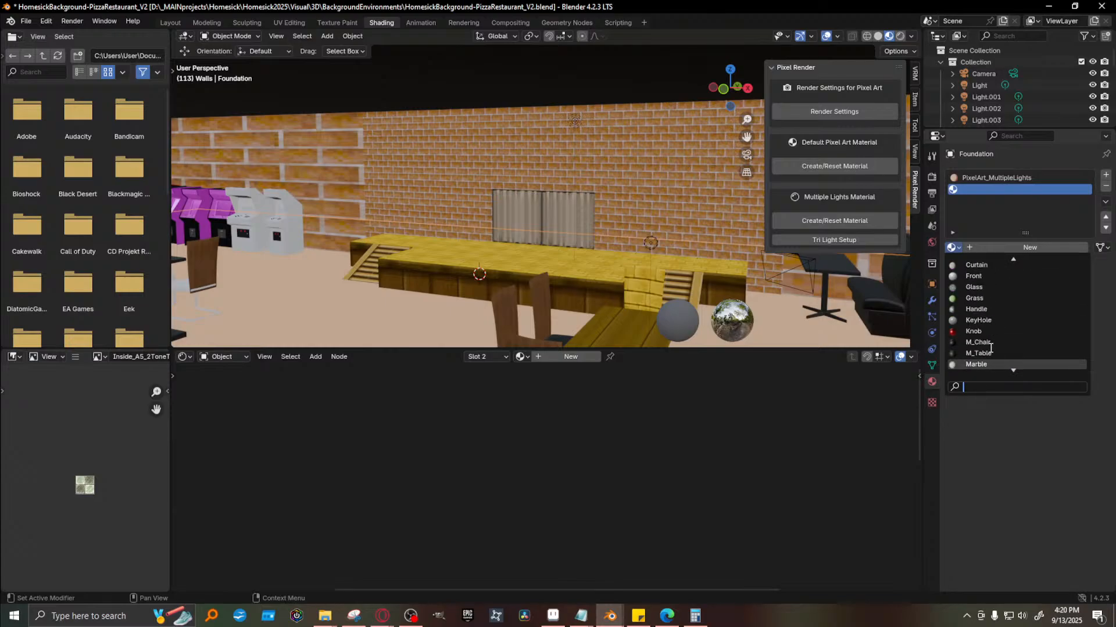
scroll(991, 348, "down", 6)
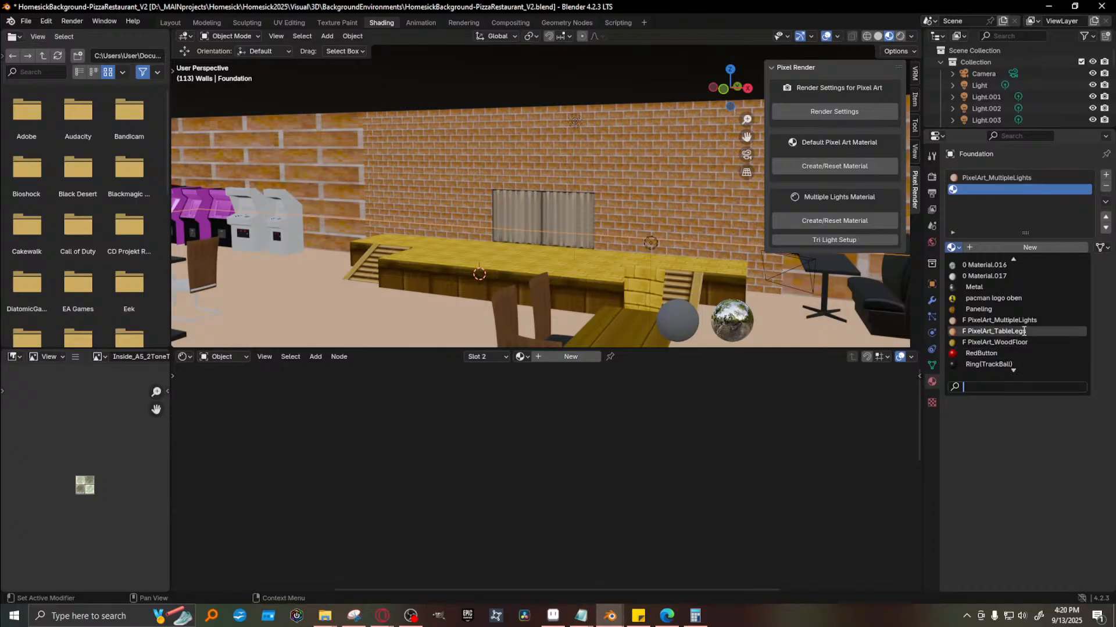
scroll(1024, 331, "up", 10)
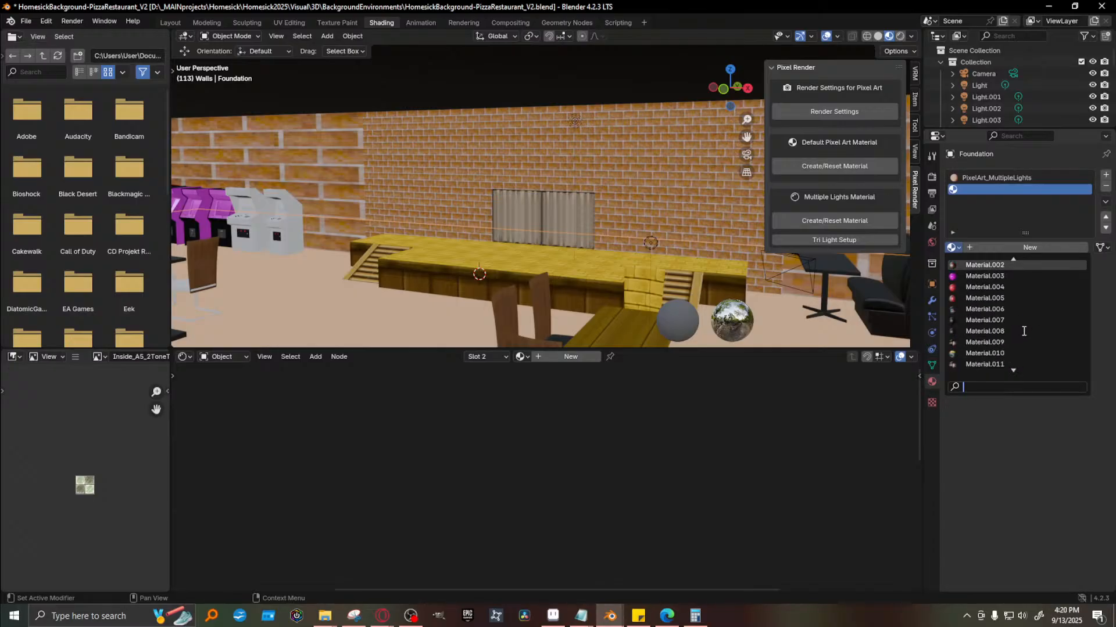
scroll(1024, 332, "up", 8)
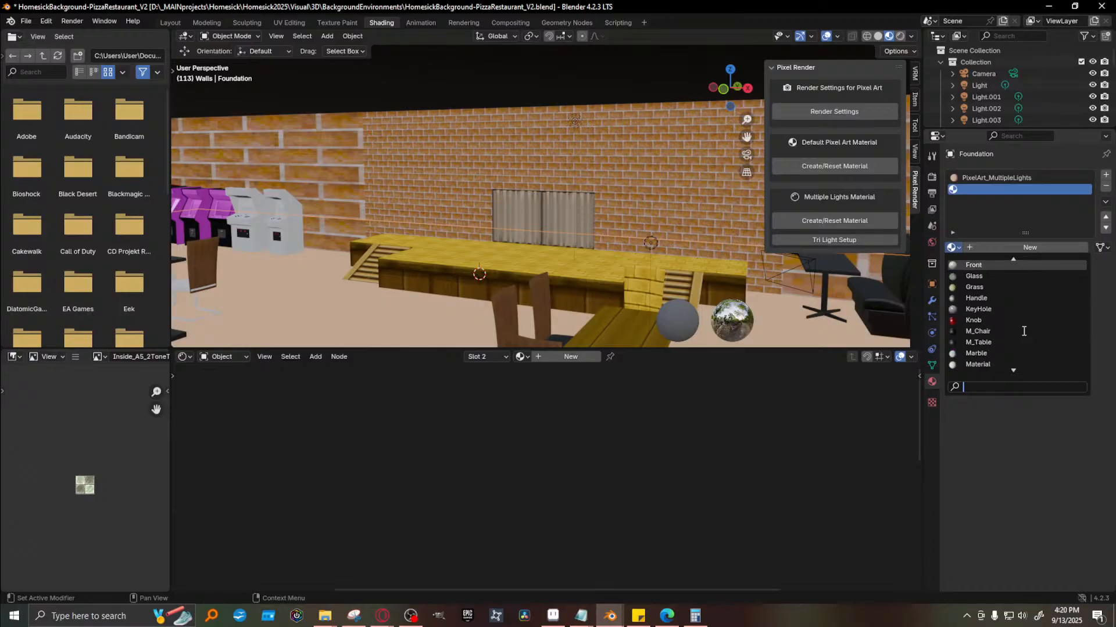
scroll(1023, 331, "up", 15)
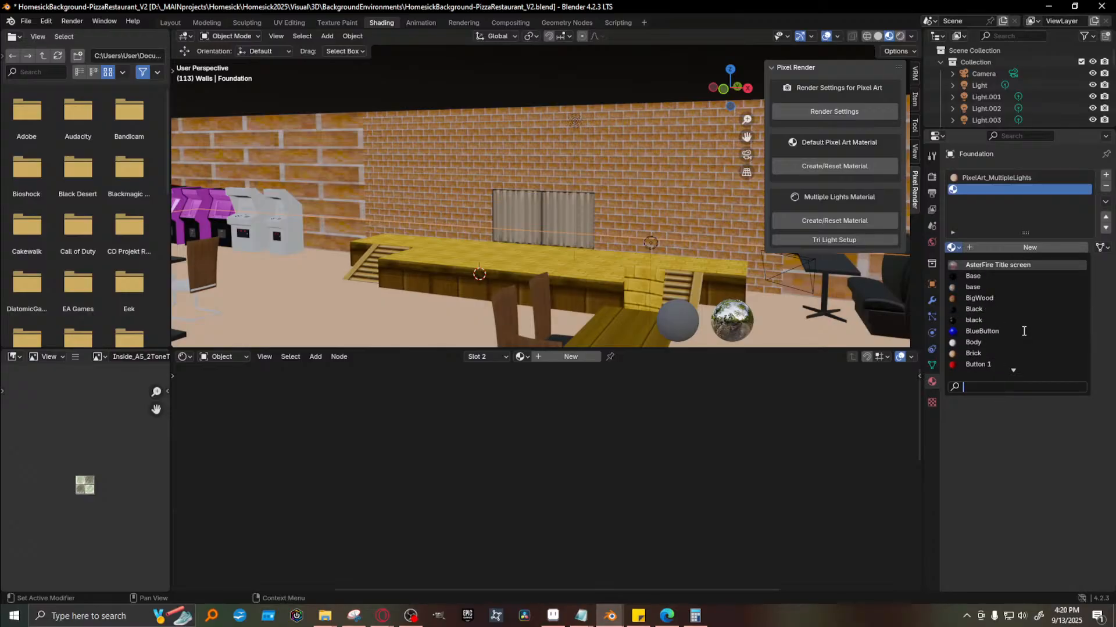
scroll(1024, 331, "down", 20)
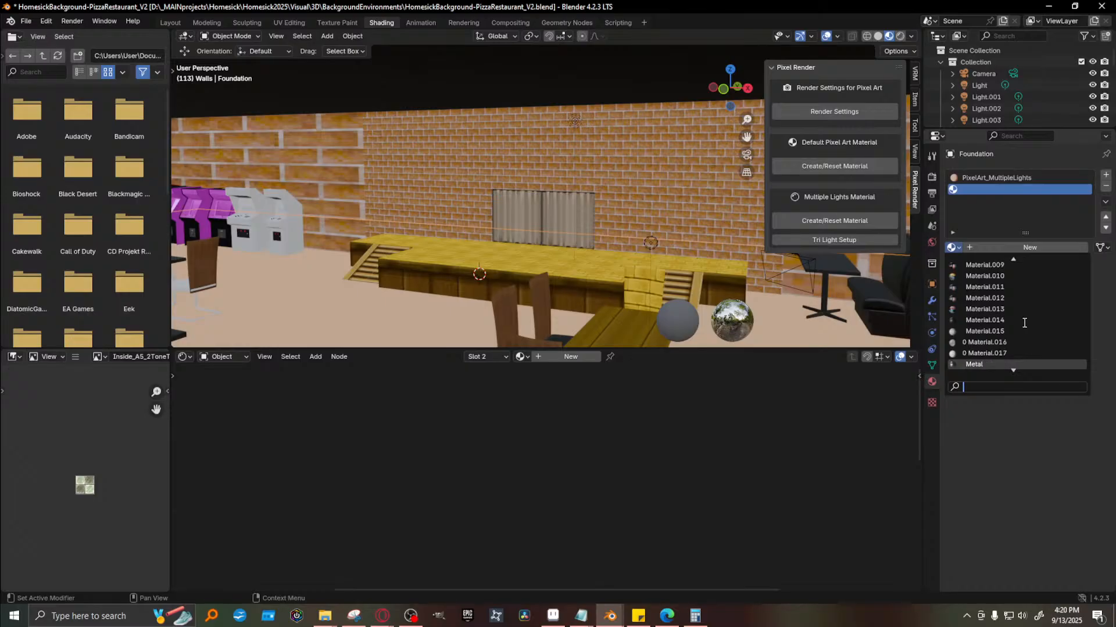
scroll(1024, 323, "down", 15)
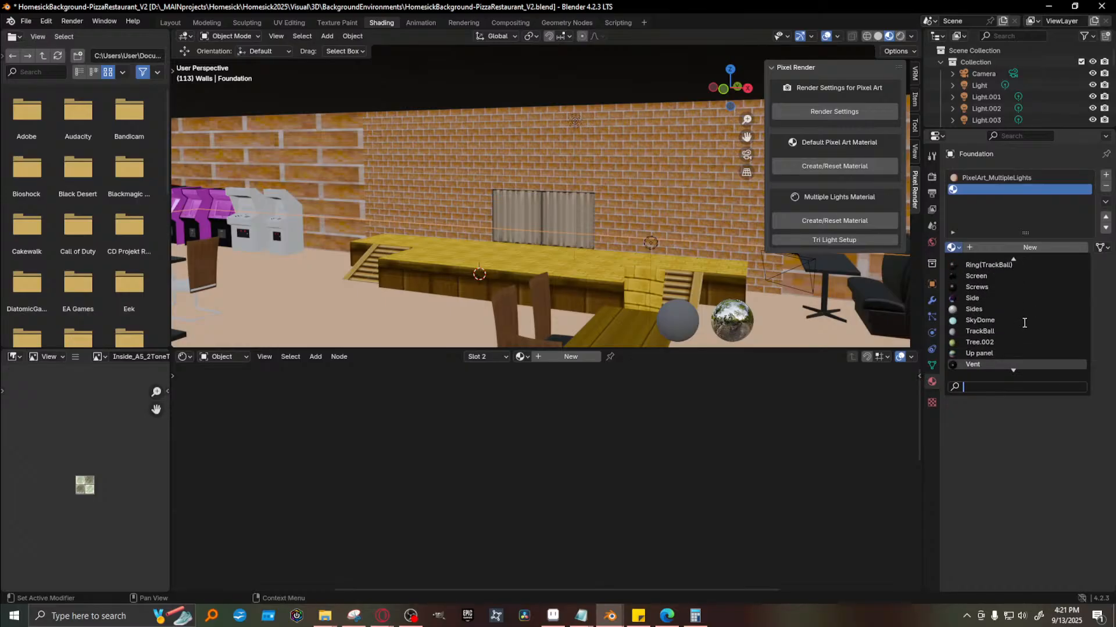
scroll(1023, 323, "down", 4)
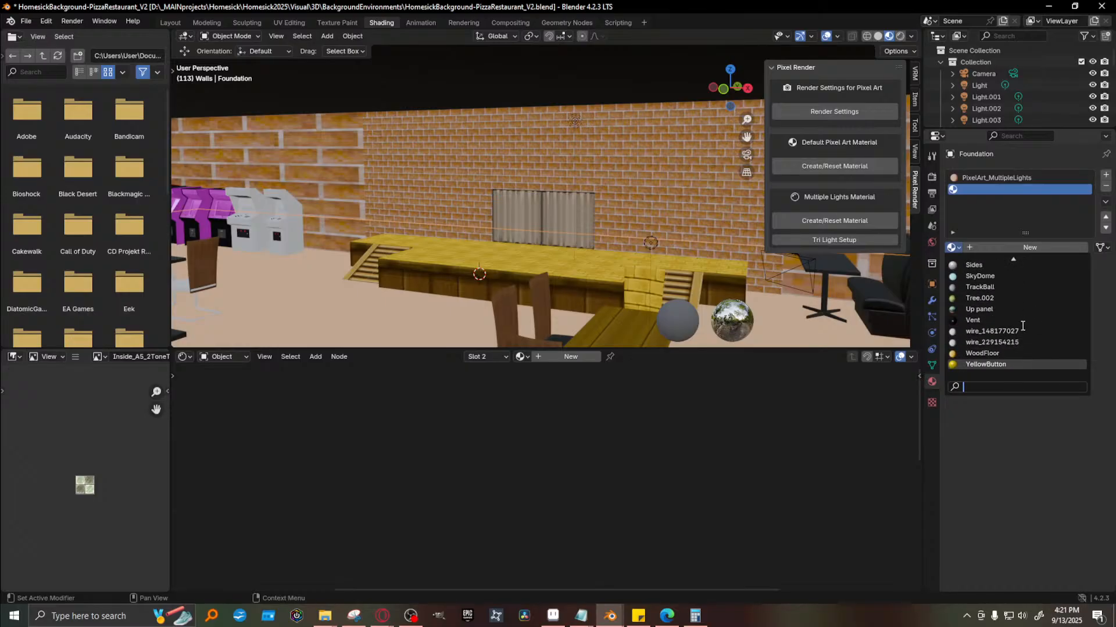
scroll(1023, 326, "up", 7)
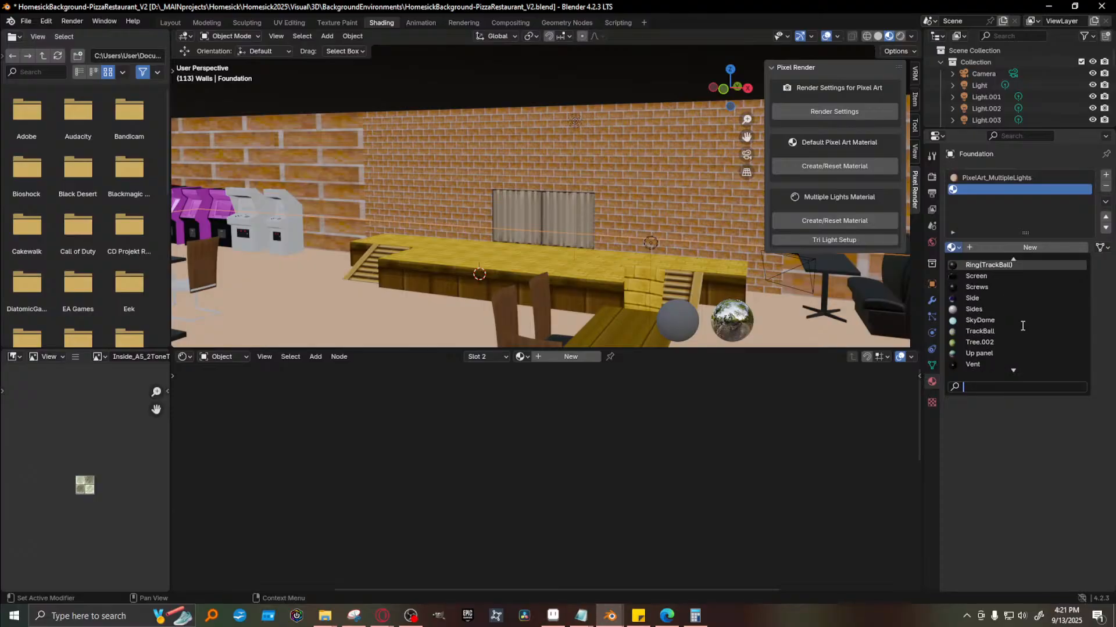
scroll(1023, 326, "up", 7)
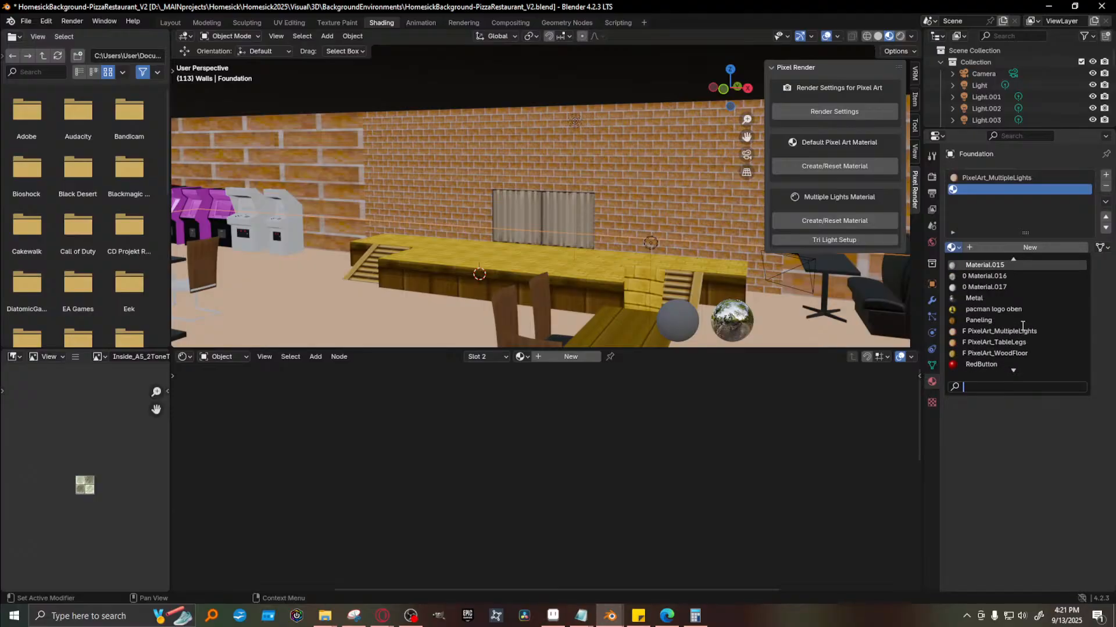
scroll(1023, 326, "up", 4)
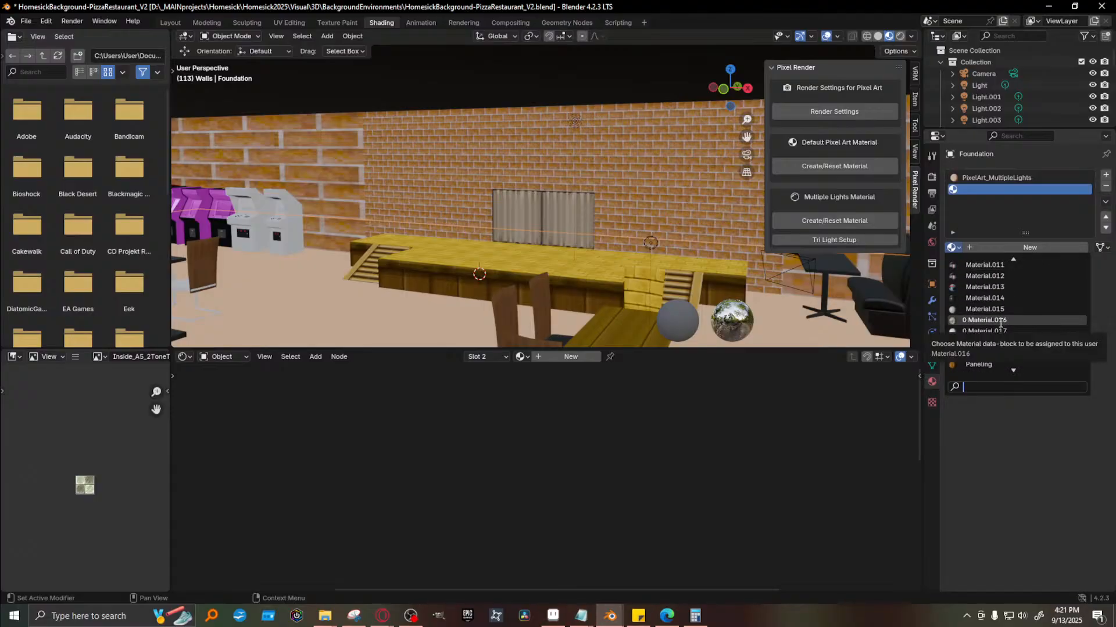
left_click(999, 321)
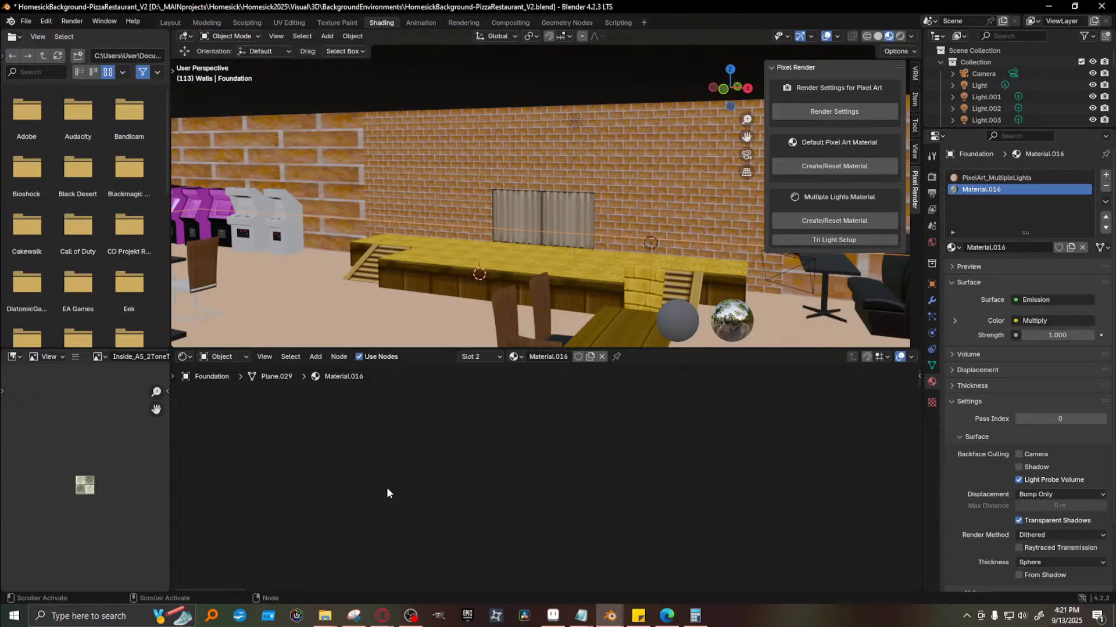
Examine how the node tree of Material.016 combines its tile texture and Color Ramp, and compare it with the PixelArt_MultipleLights node tree
scroll(399, 468, "down", 12)
middle_click_drag(578, 509, 497, 420)
scroll(675, 488, "up", 3)
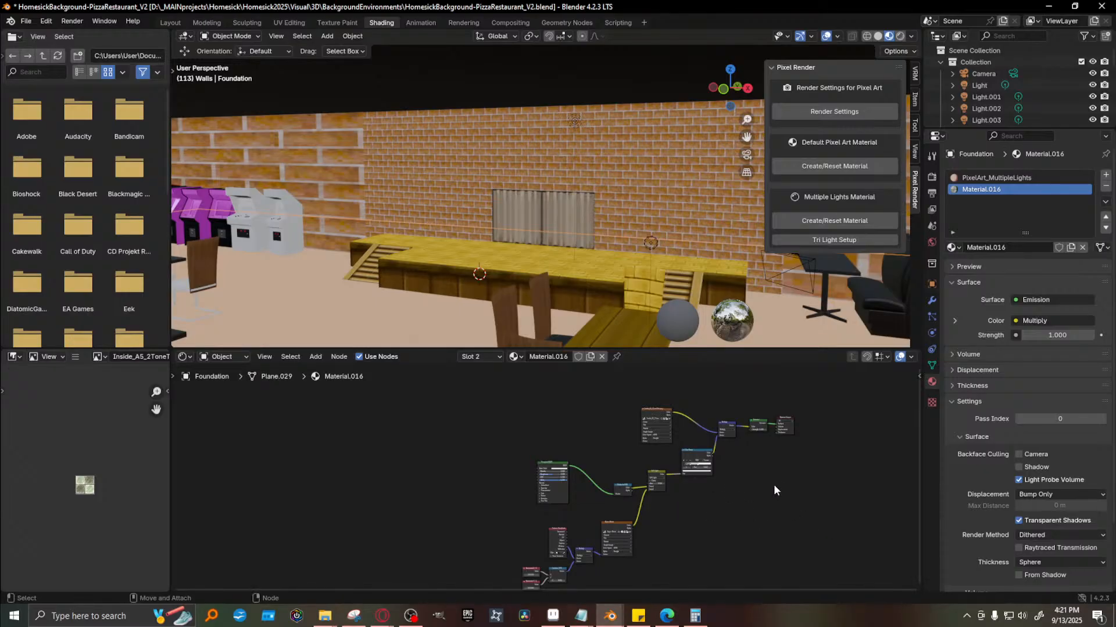
scroll(774, 490, "up", 3)
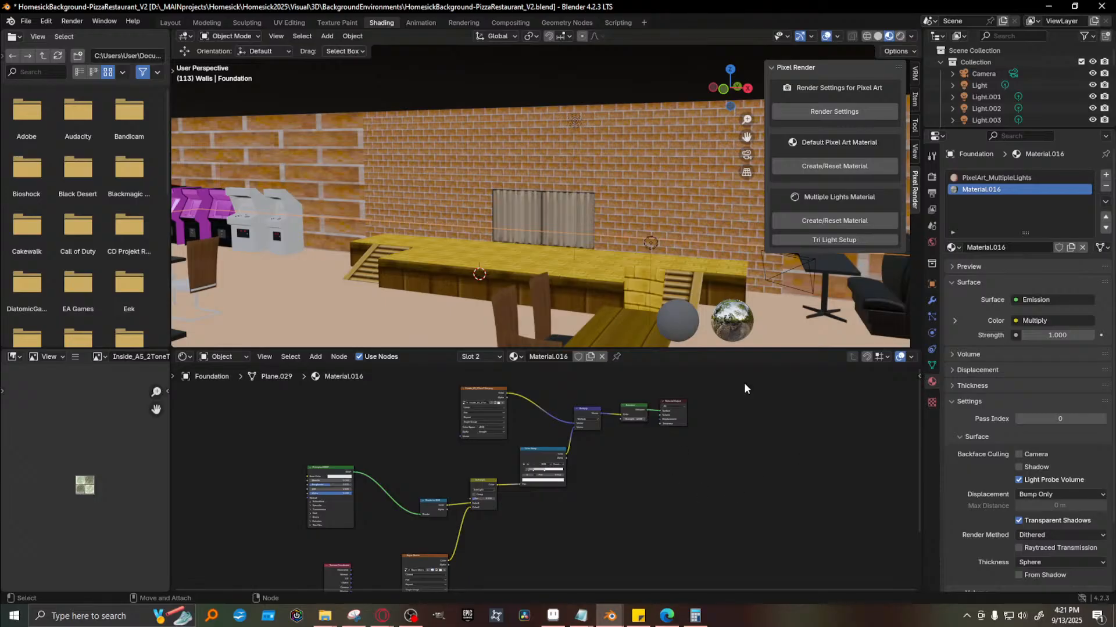
middle_click_drag(586, 291, 660, 316)
middle_click_drag(518, 279, 732, 240, "shift")
middle_click_drag(617, 147, 581, 180)
scroll(559, 423, "up", 2)
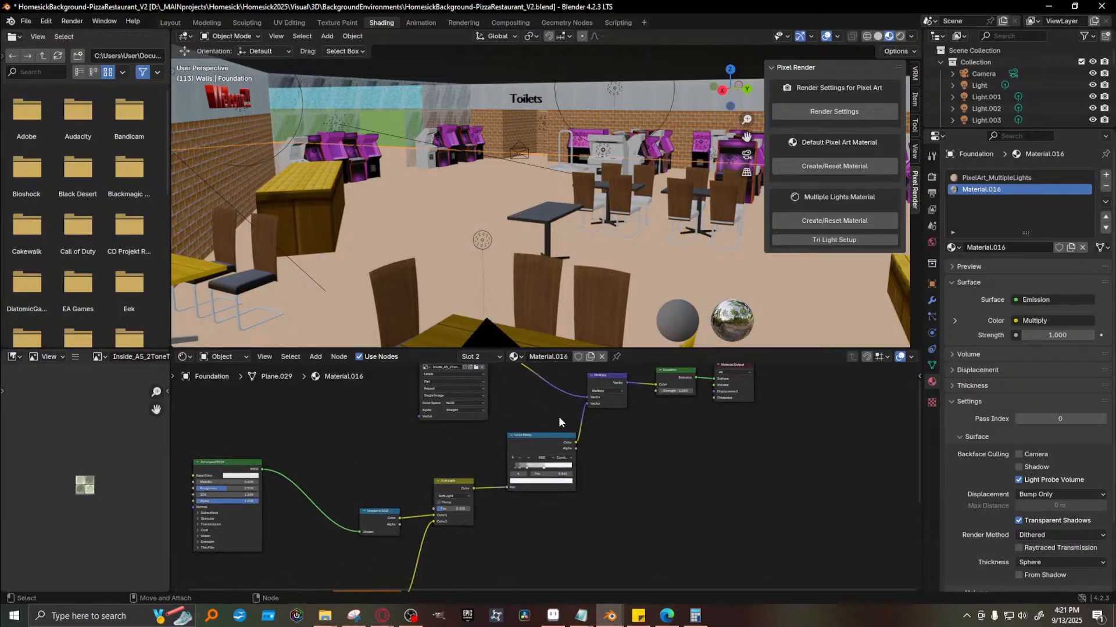
scroll(398, 391, "up", 3)
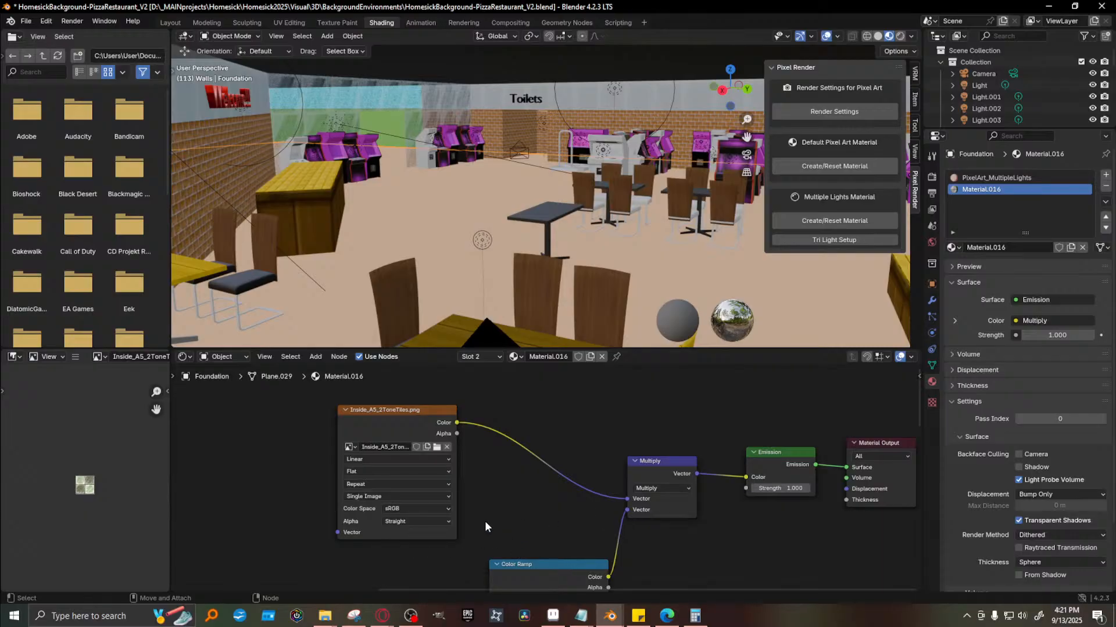
scroll(488, 526, "down", 1)
middle_click_drag(510, 504, 525, 442)
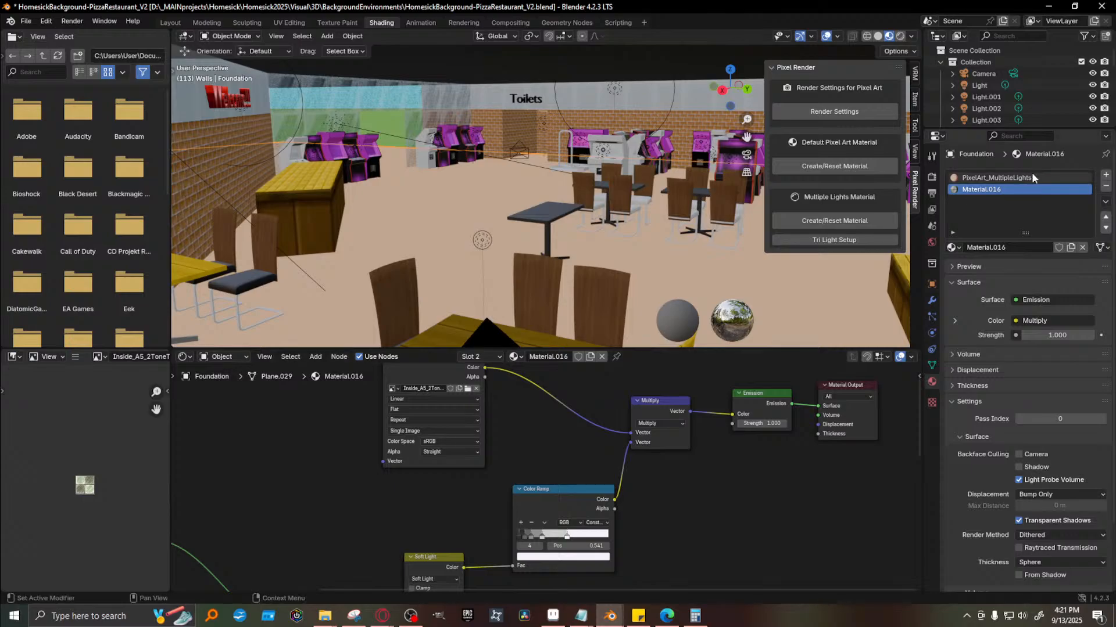
left_click(996, 178)
middle_click_drag(519, 462, 688, 563)
middle_click_drag(433, 461, 459, 462)
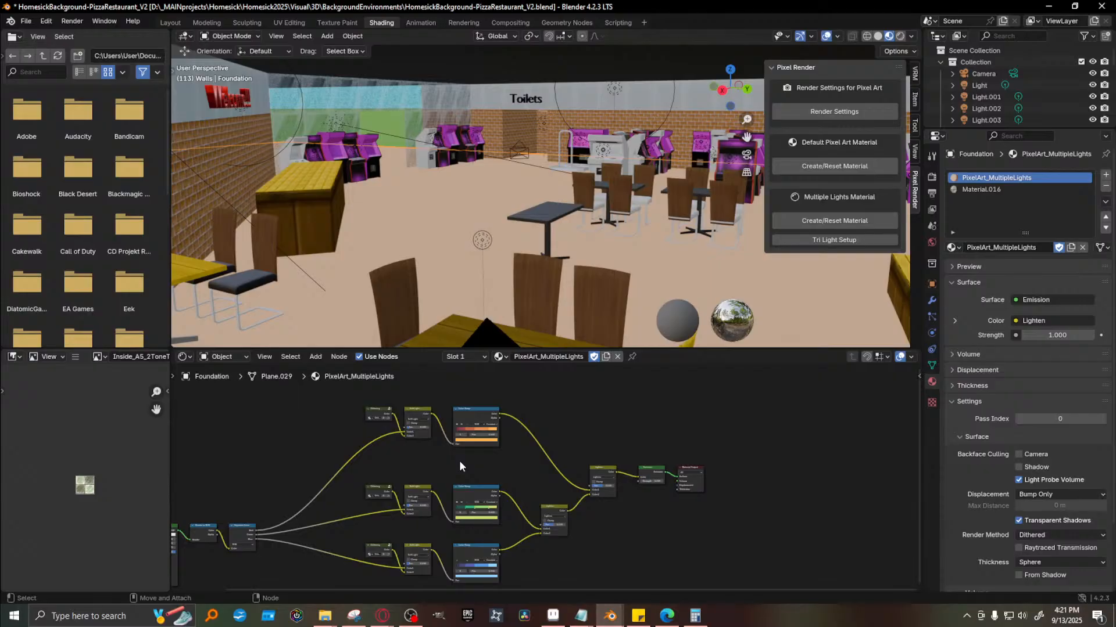
scroll(552, 459, "up", 2)
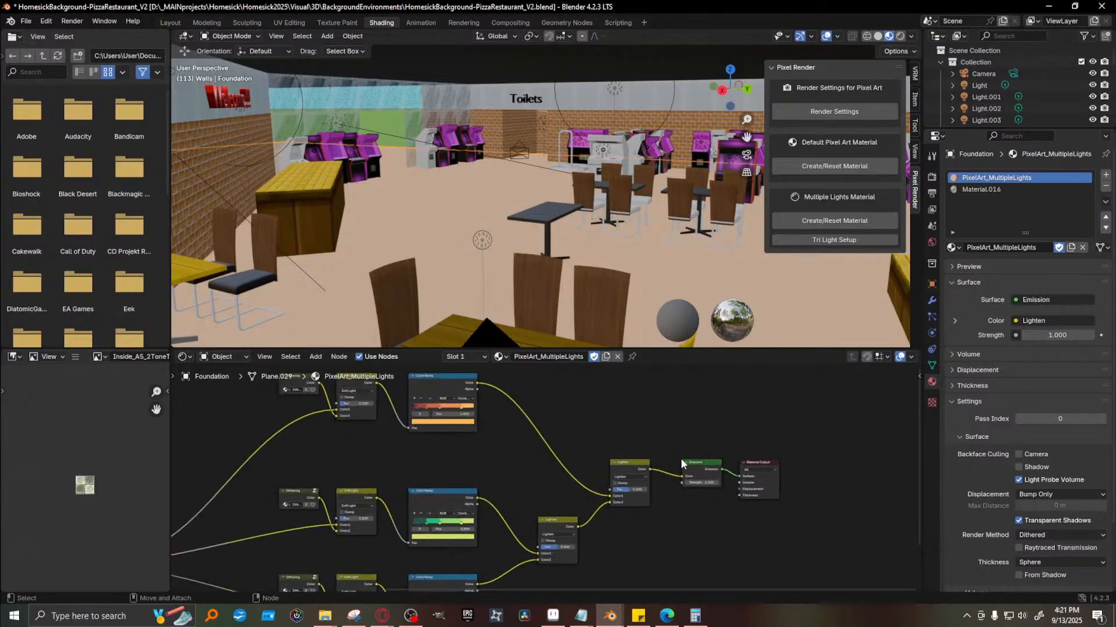
Select the Inside_A5_2ToneTiles.png texture and Multiply nodes in Material.016, and return to the Lighten and Emission nodes of PixelArt_MultipleLights
left_click(982, 189)
middle_click_drag(752, 537, 598, 476)
scroll(755, 517, "up", 2)
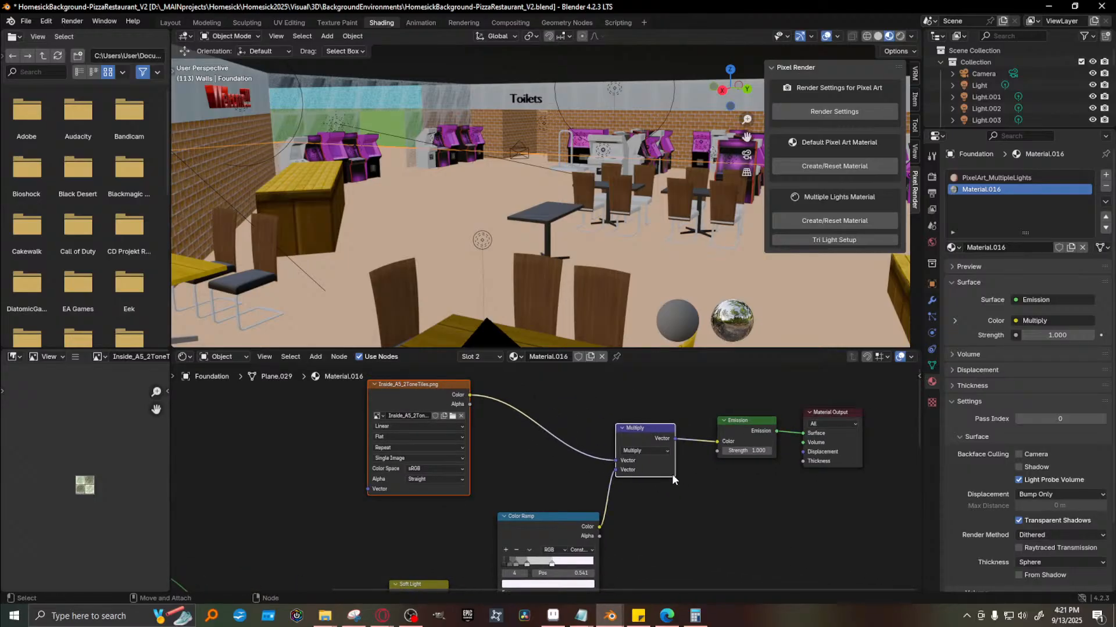
left_click(999, 178)
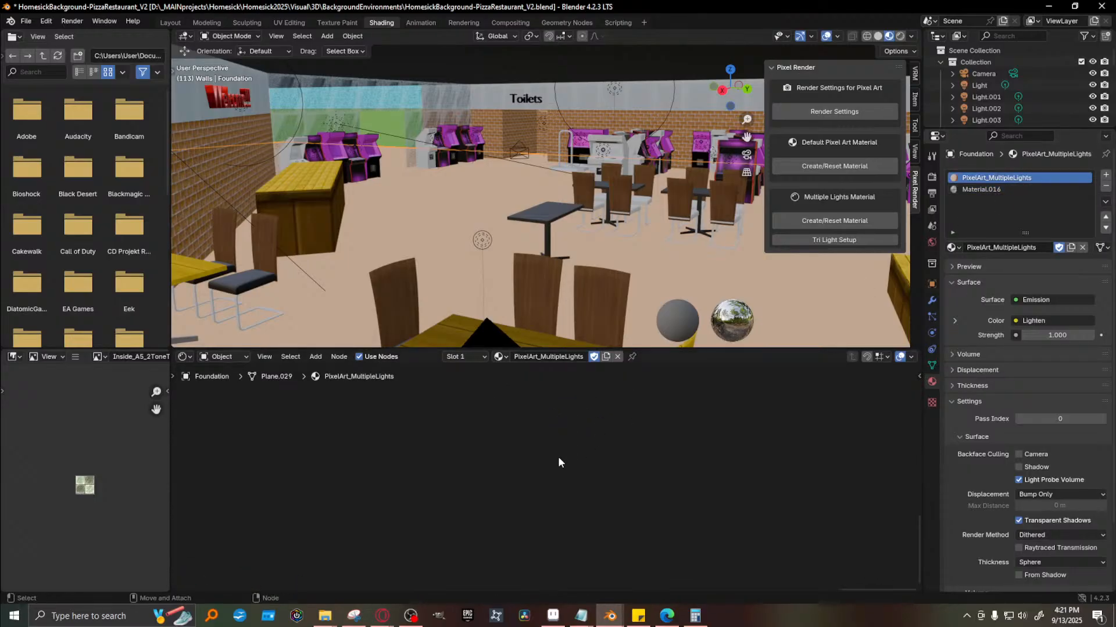
scroll(562, 453, "down", 10)
middle_click_drag(565, 453, 718, 565)
middle_click_drag(438, 461, 574, 486)
scroll(540, 467, "up", 3)
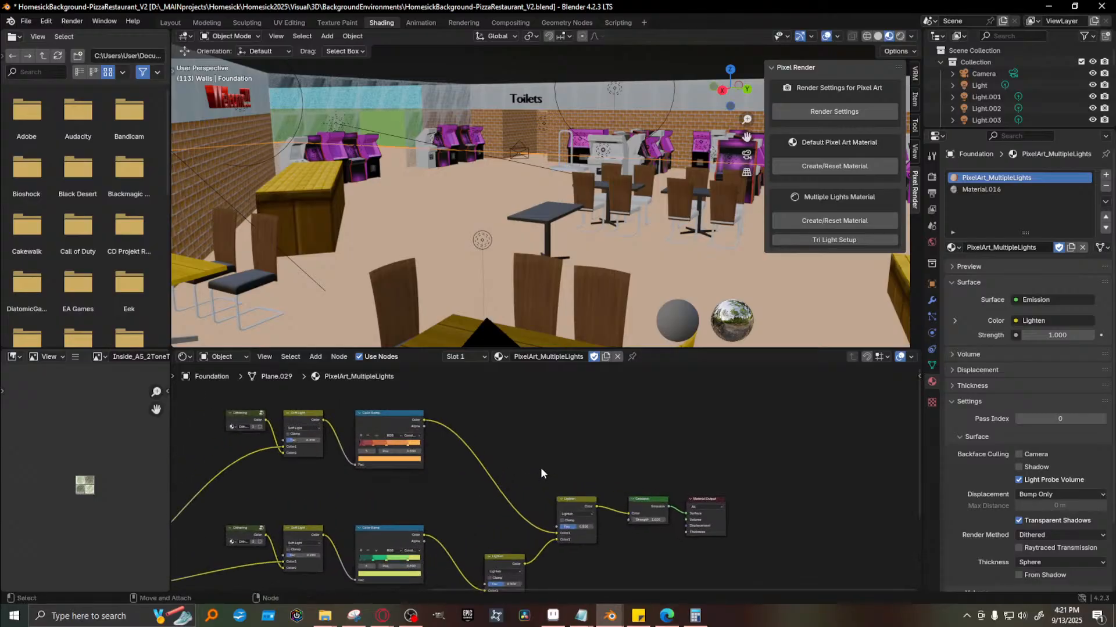
scroll(541, 467, "up", 3)
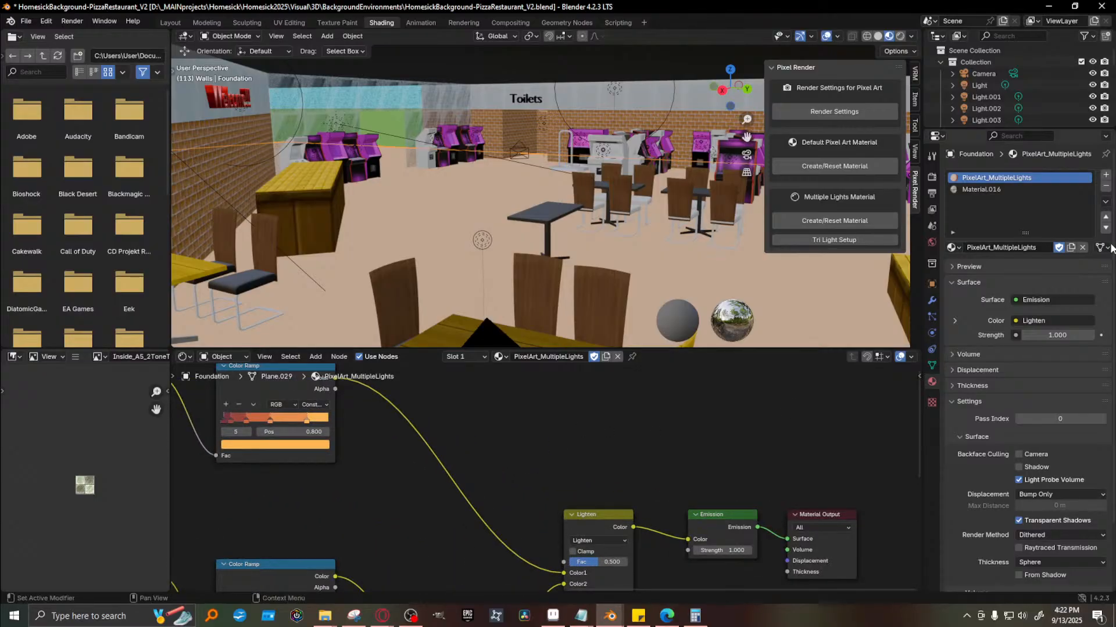
Copy the Inside_A5_2ToneTiles.png texture and Multiply nodes from Material.016 and paste them above the Emission node in PixelArt_MultipleLights
left_click(1003, 189)
scroll(545, 496, "down", 5)
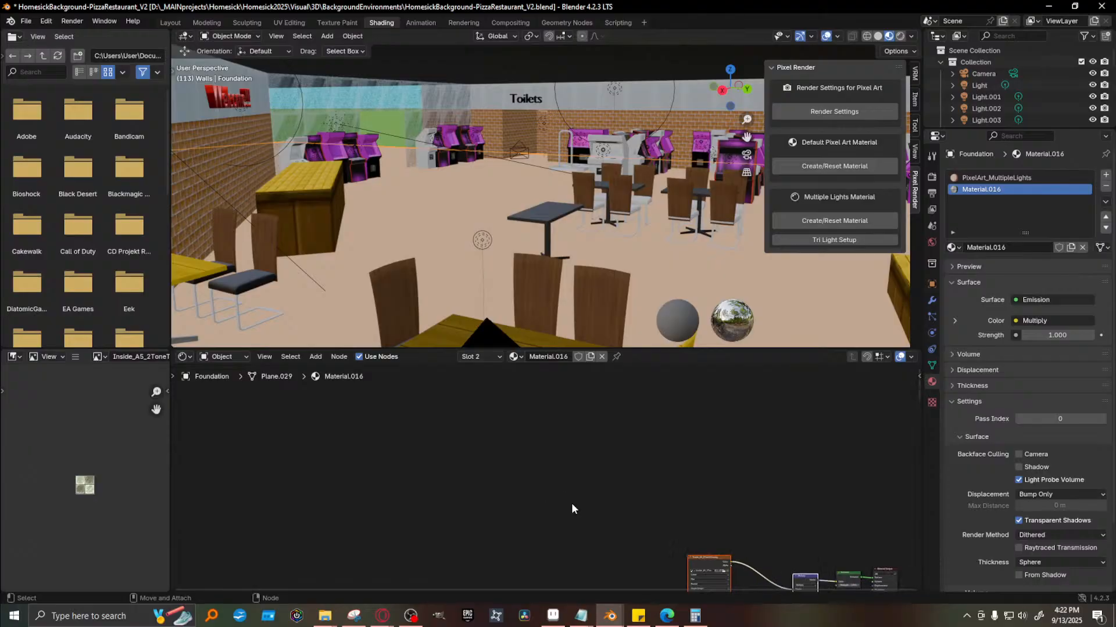
middle_click_drag(788, 518, 557, 399)
scroll(650, 532, "up", 6)
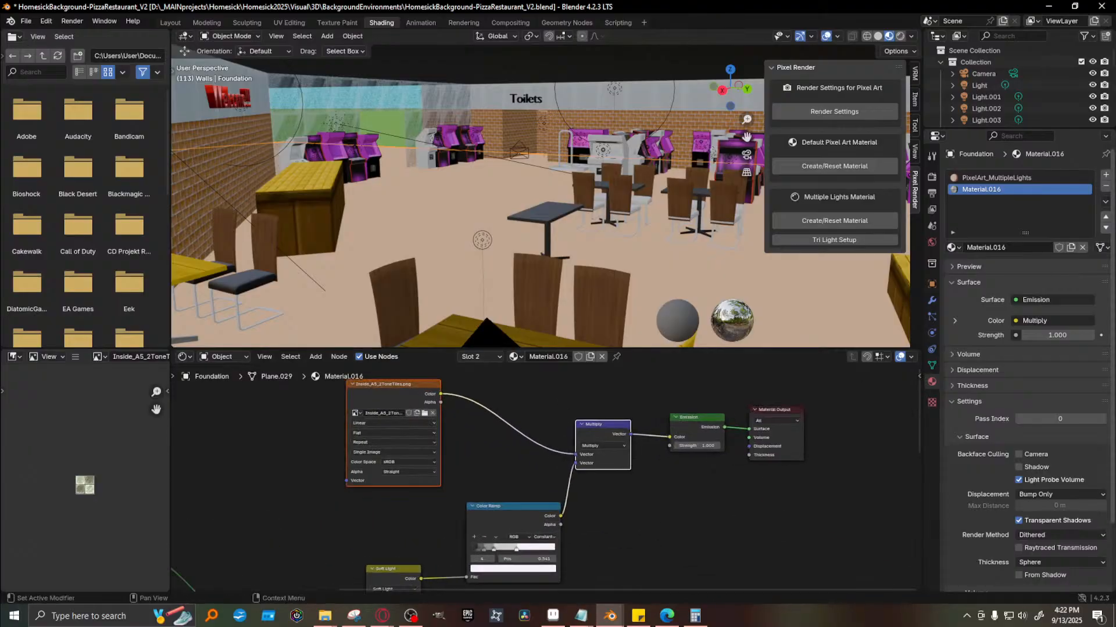
left_click(996, 178)
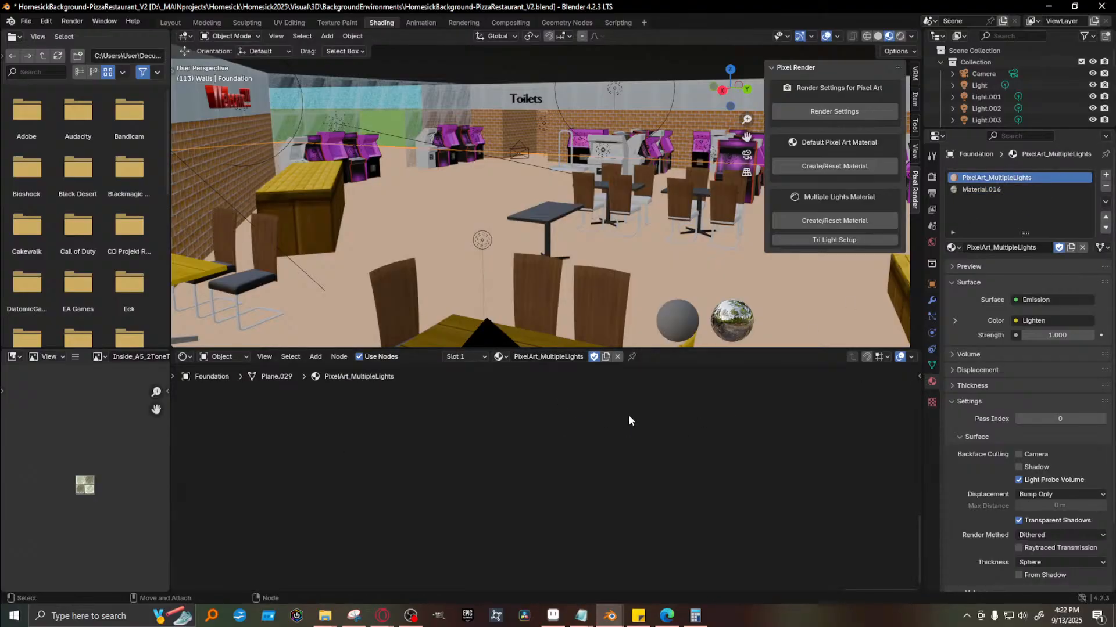
scroll(635, 415, "down", 4)
middle_click_drag(448, 425, 618, 550)
scroll(524, 465, "up", 1)
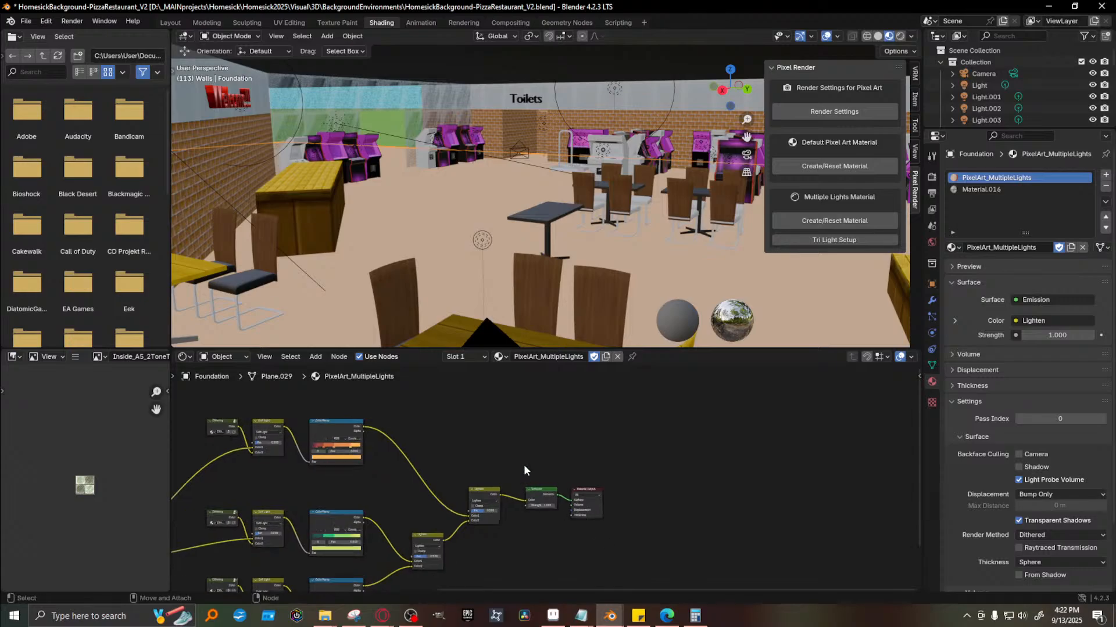
scroll(525, 465, "up", 3)
scroll(487, 413, "down", 3)
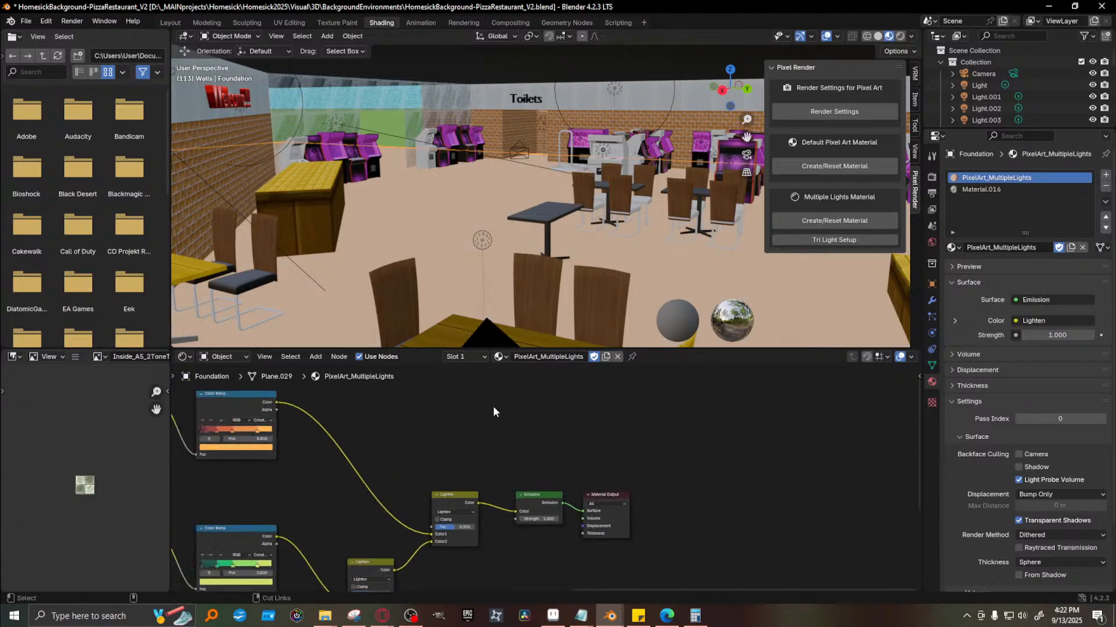
middle_click_drag(608, 466, 639, 519)
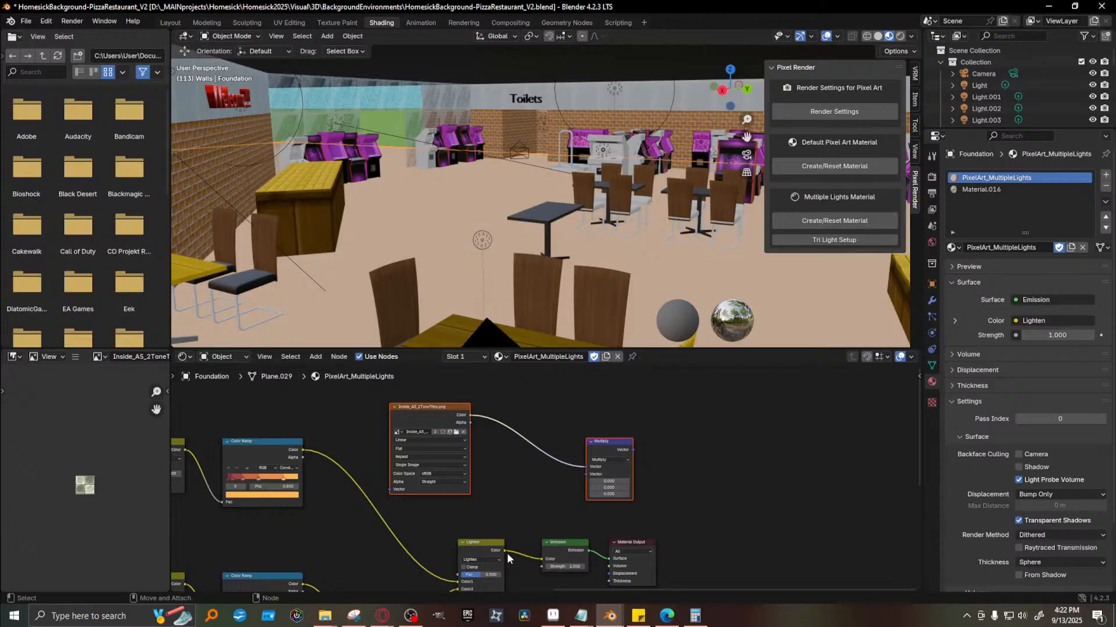
Link the final Lighten color to the second Multiply input, and the Multiply output to the Emission Color
left_click_drag(503, 549, 541, 563)
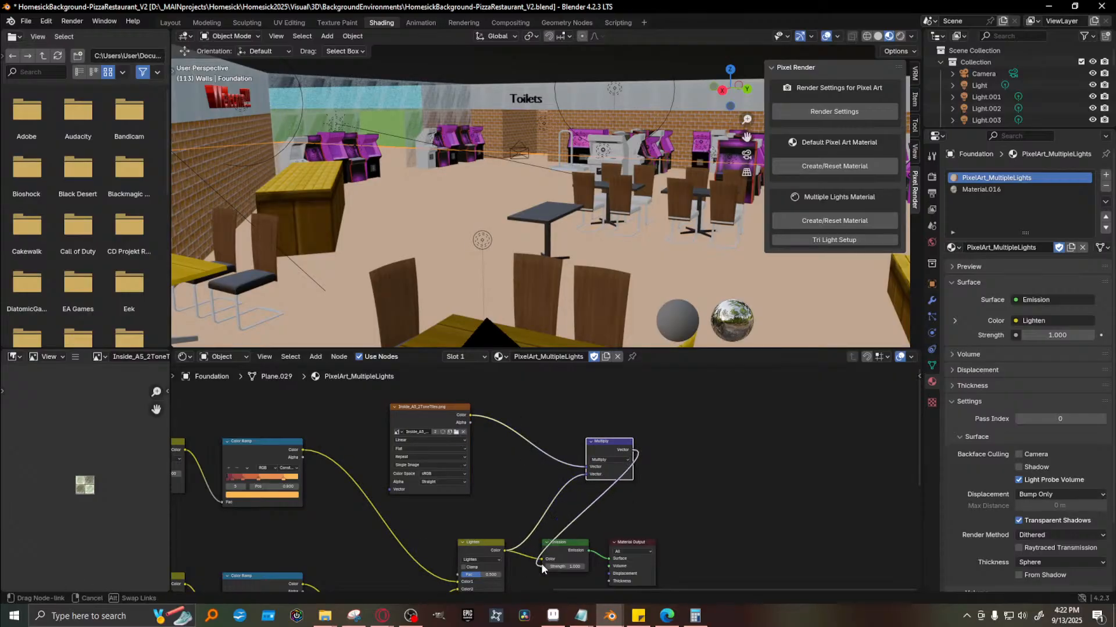
left_click(664, 536)
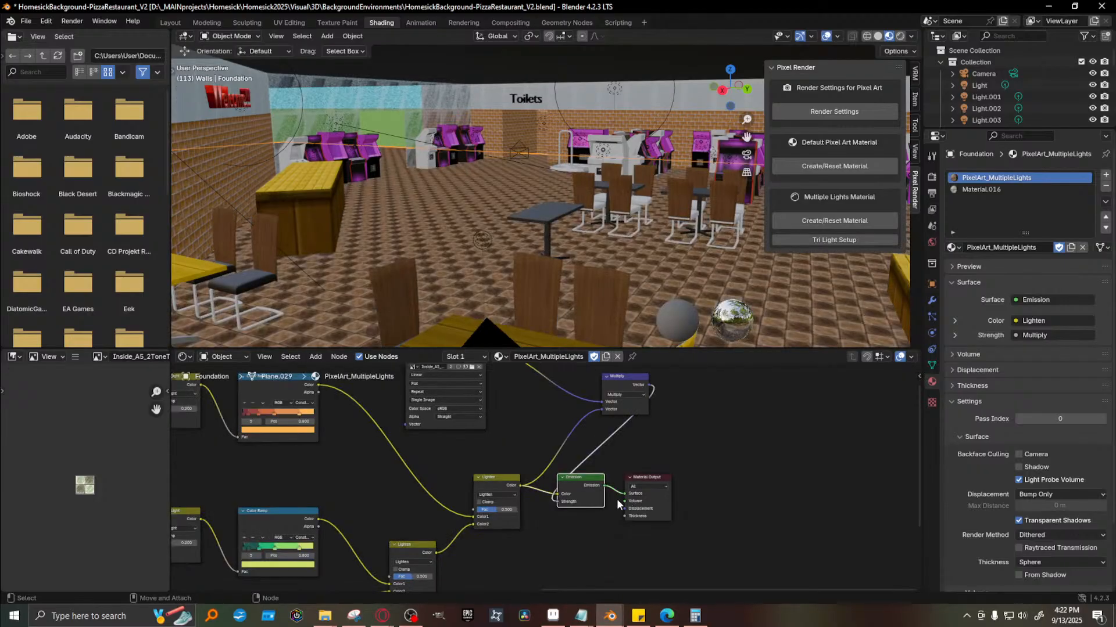
left_click(665, 469)
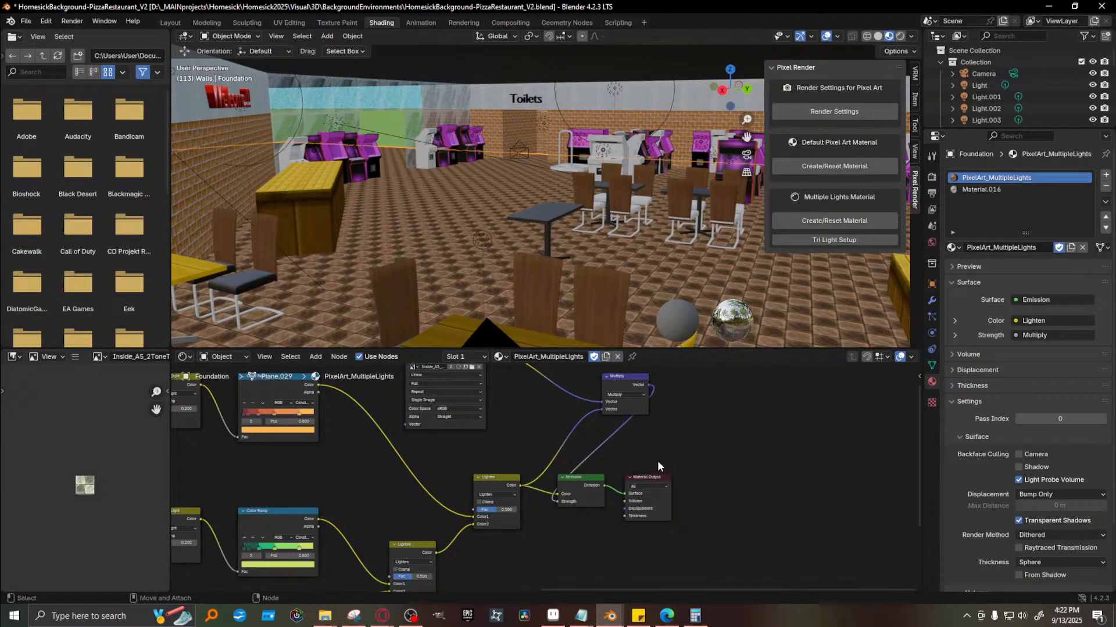
left_click_drag(647, 383, 545, 514)
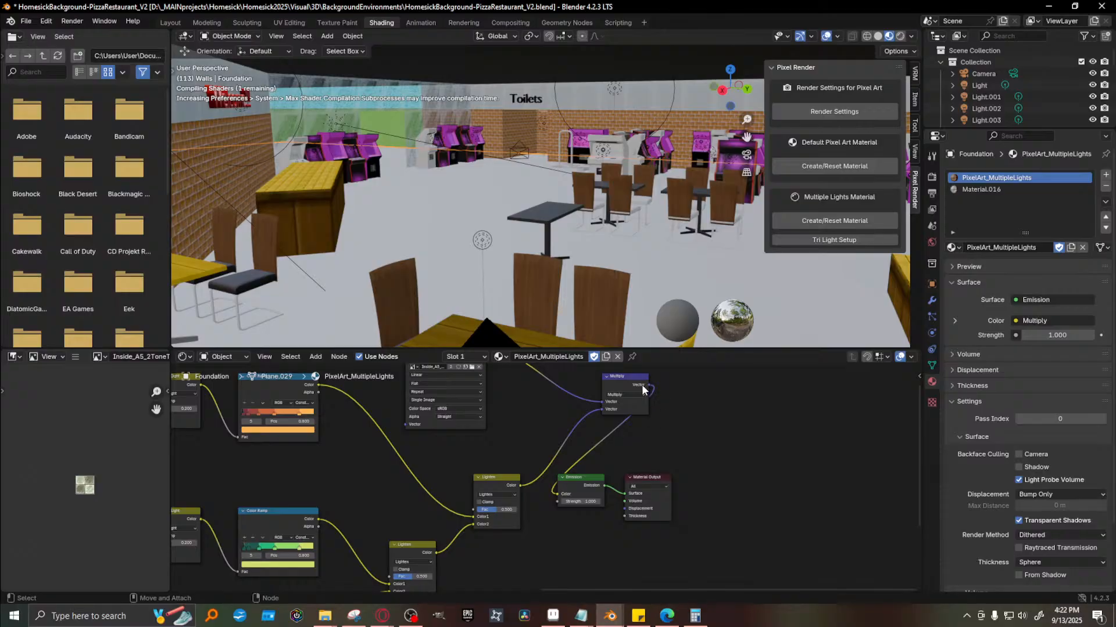
Save the restaurant file and render the camera view to check the tile texture on the pixel-art floor
scroll(644, 446, "up", 2)
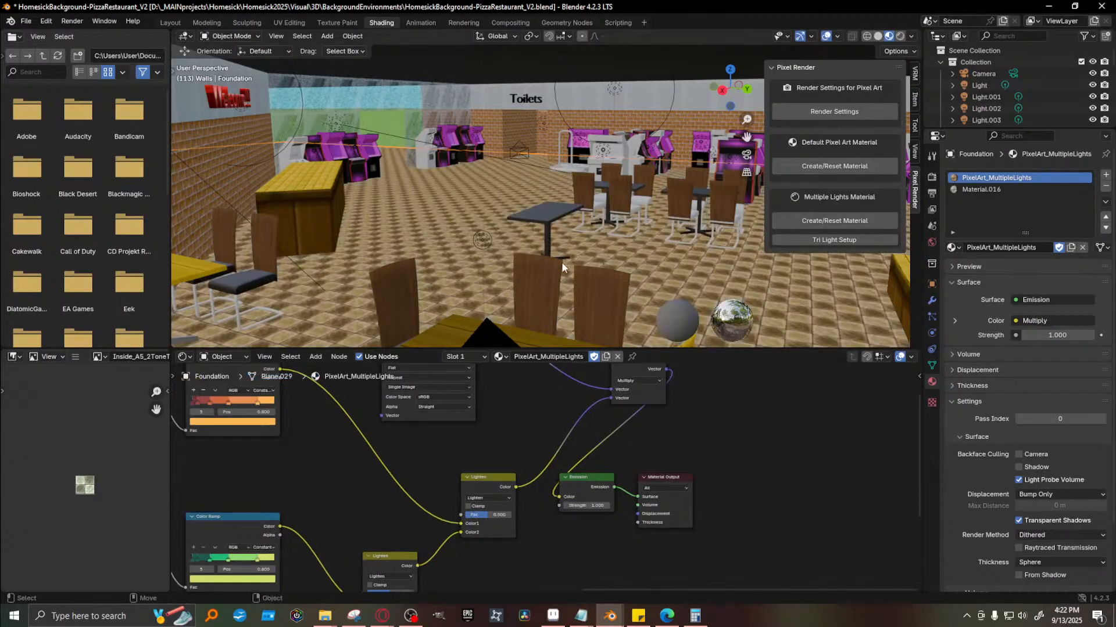
left_click_drag(656, 301, 650, 306, "alt")
key("ctrl+s")
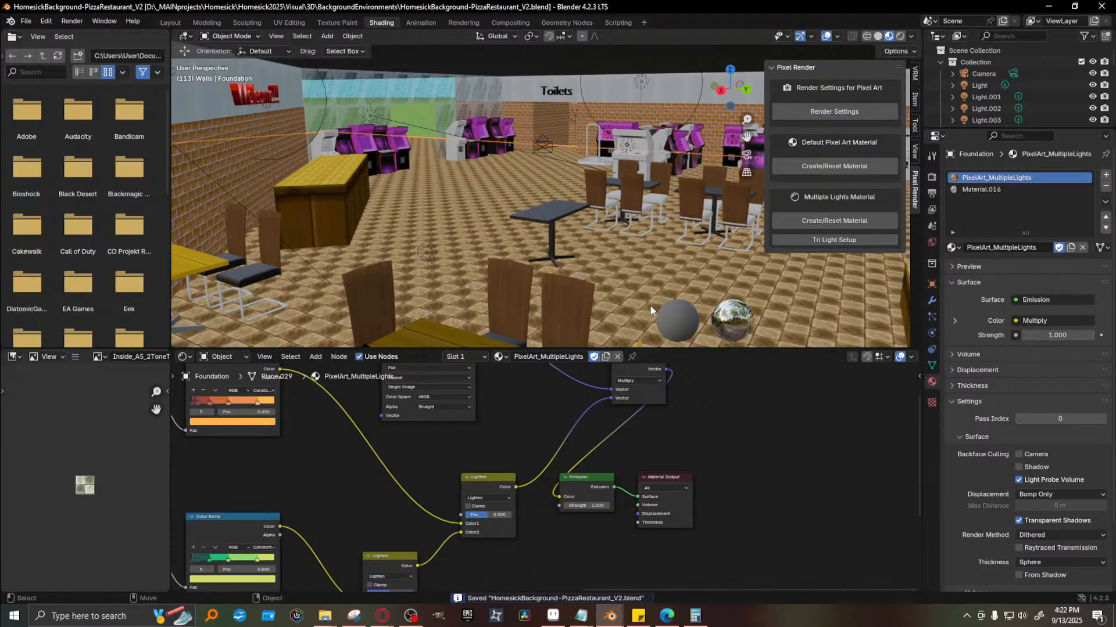
key("F12")
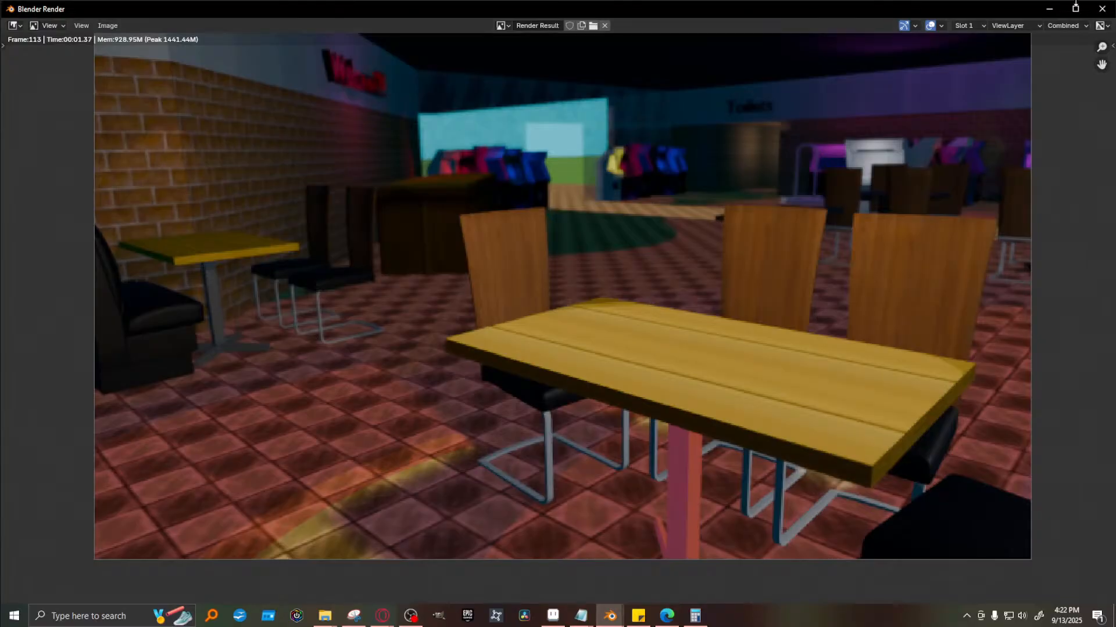
left_click(1053, 8)
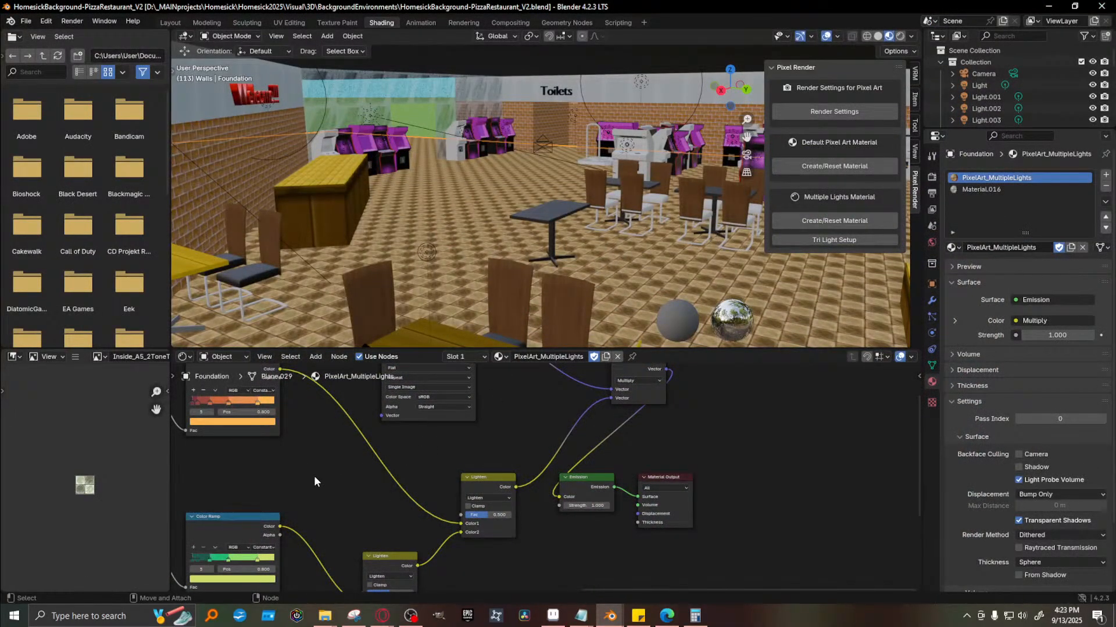
View the front tables and floor up close and render the camera view once more
middle_click_drag(314, 481, 596, 385)
middle_click_drag(611, 279, 583, 234)
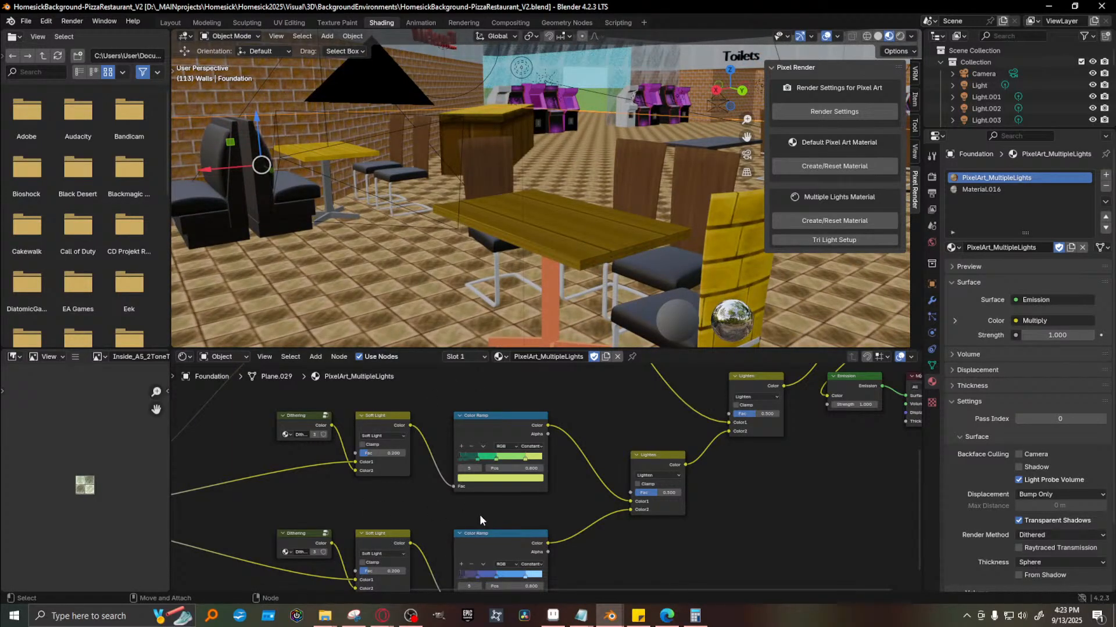
key("F12")
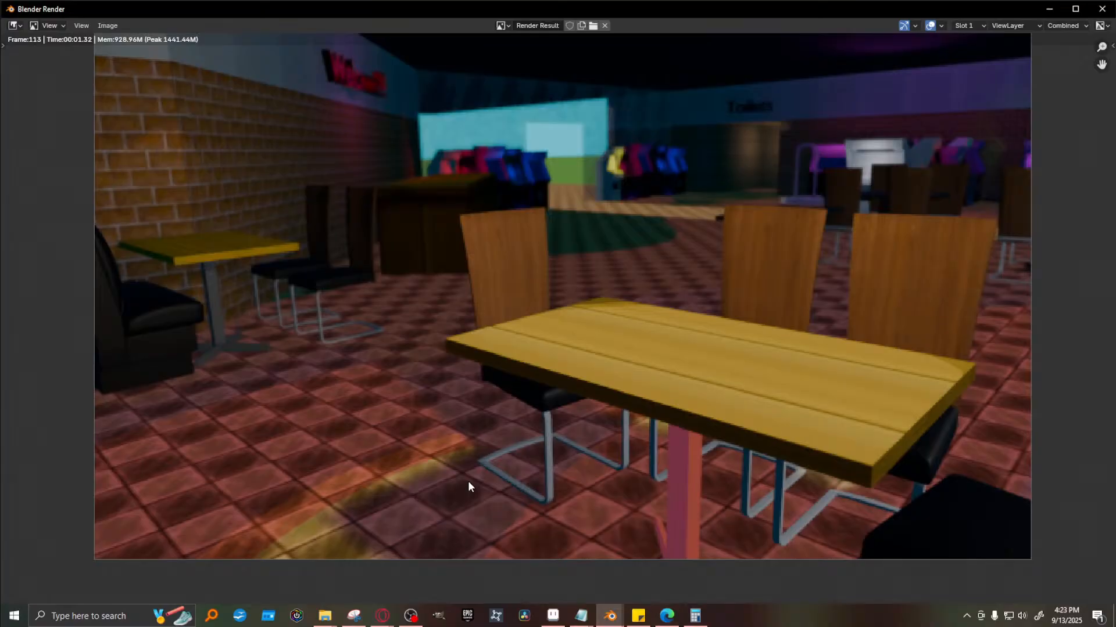
left_click(1103, 9)
Examine how Separate Color, the Dithering and Soft Light nodes, the Color Ramps and the Lighten nodes connect in PixelArt_MultipleLights
middle_click_drag(483, 505, 742, 508)
scroll(621, 459, "up", 1)
scroll(552, 465, "up", 1)
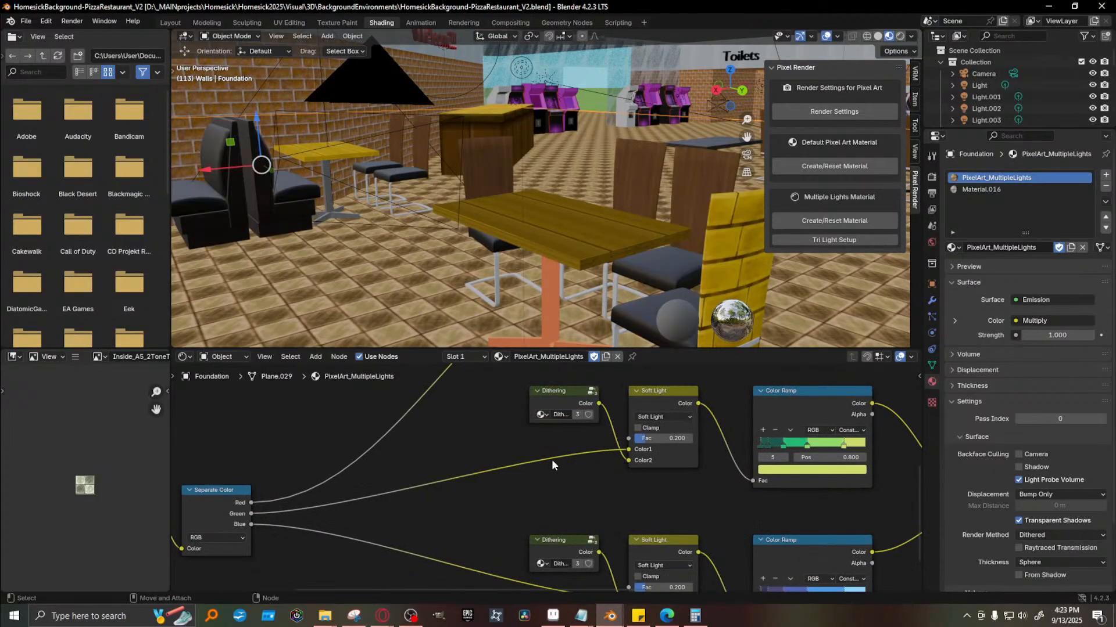
middle_click_drag(605, 488, 327, 517)
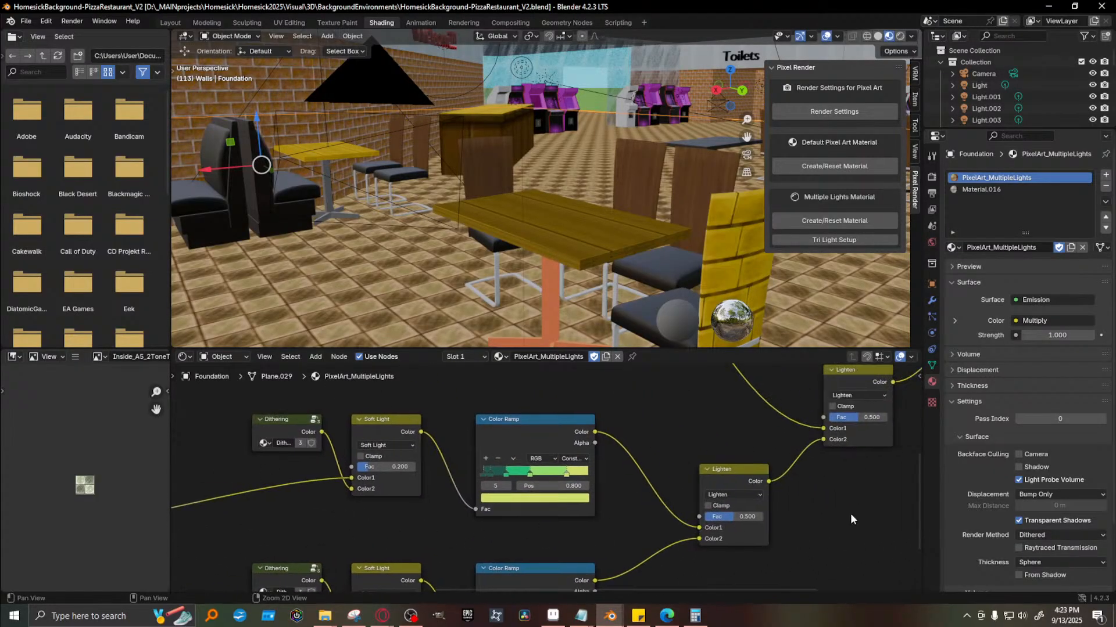
middle_click_drag(799, 510, 299, 441)
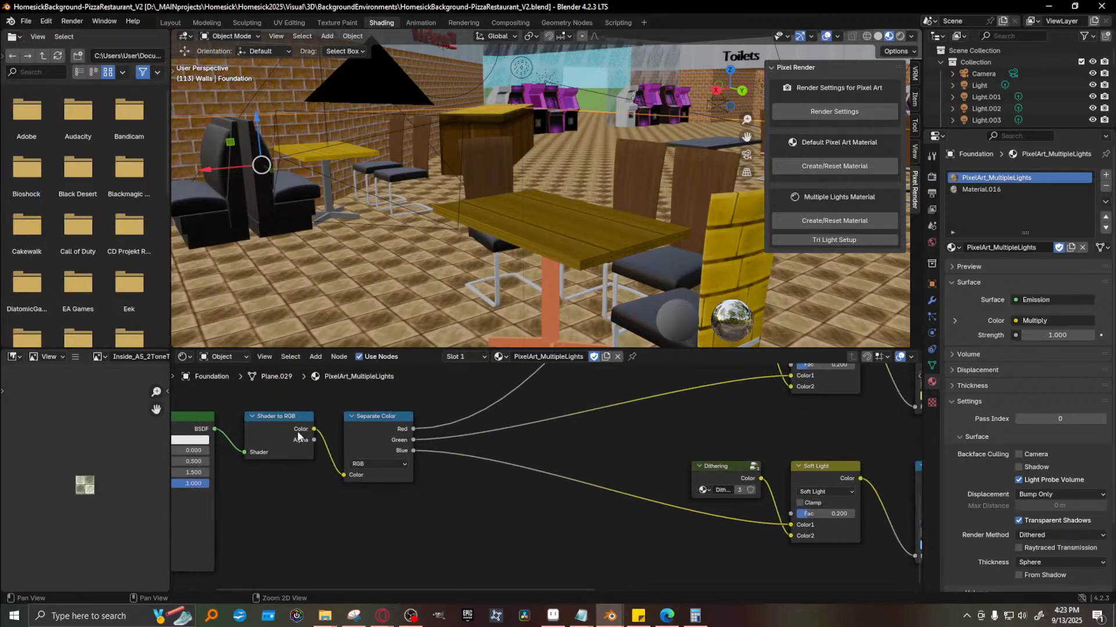
middle_click_drag(563, 474, 899, 422)
scroll(680, 470, "down", 4)
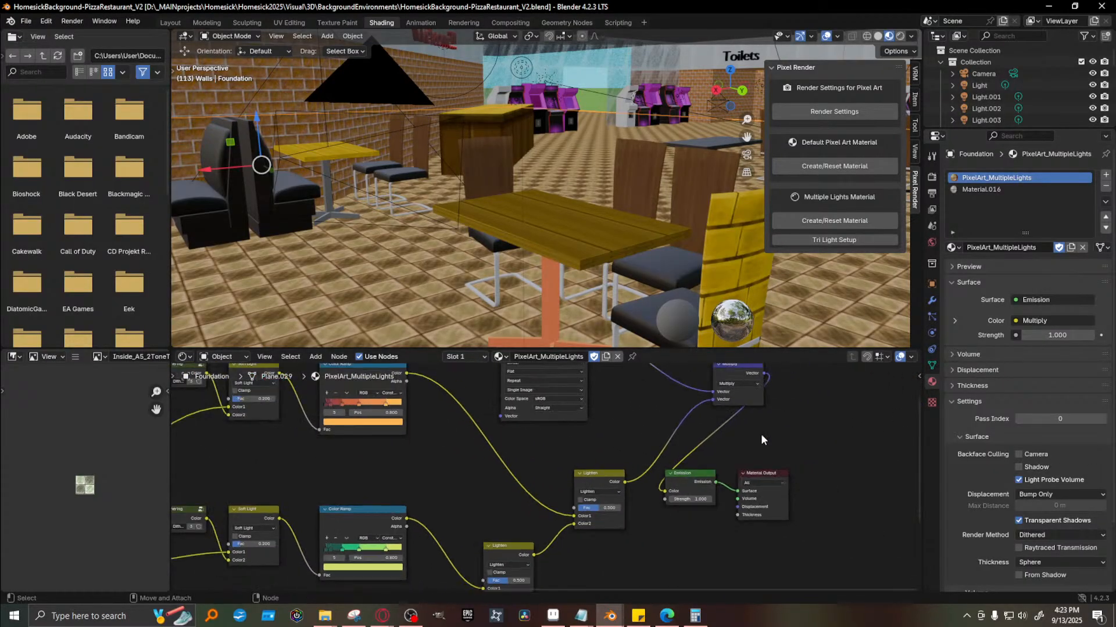
middle_click_drag(783, 429, 709, 457)
left_click_drag(585, 547, 727, 475)
left_click_drag(615, 501, 736, 393)
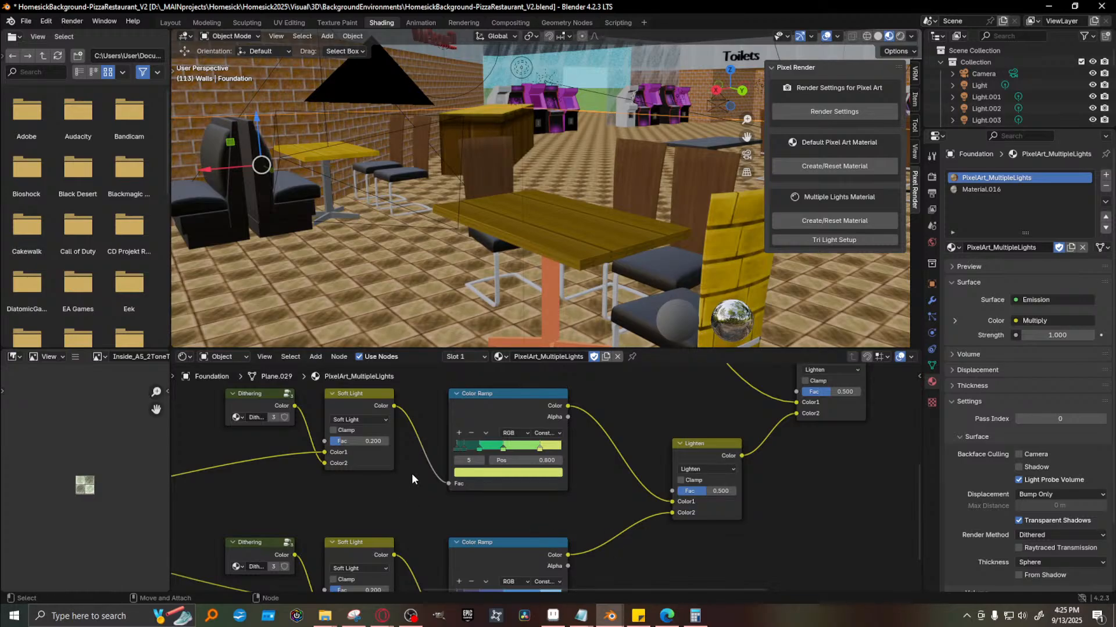
middle_click_drag(414, 477, 503, 592)
middle_click_drag(463, 437, 475, 530)
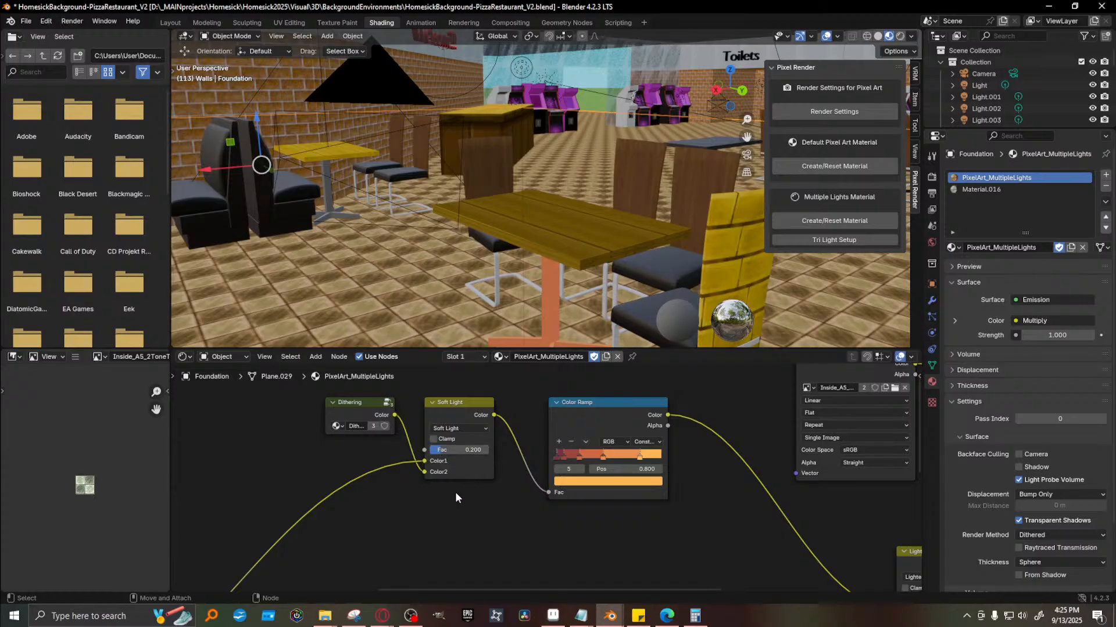
scroll(456, 494, "down", 1)
middle_click_drag(446, 552, 443, 436)
middle_click_drag(504, 553, 521, 477)
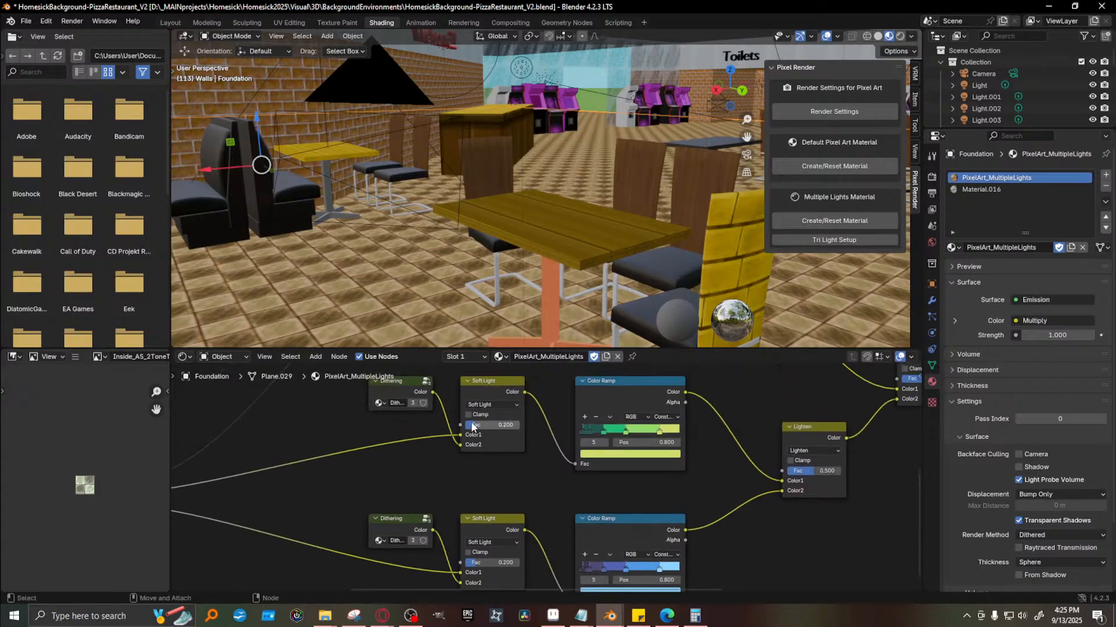
Try a Soft Light factor of 0.608 ahead of the green Color Ramp in a test render, and undo it
left_click_drag(479, 425, 498, 425)
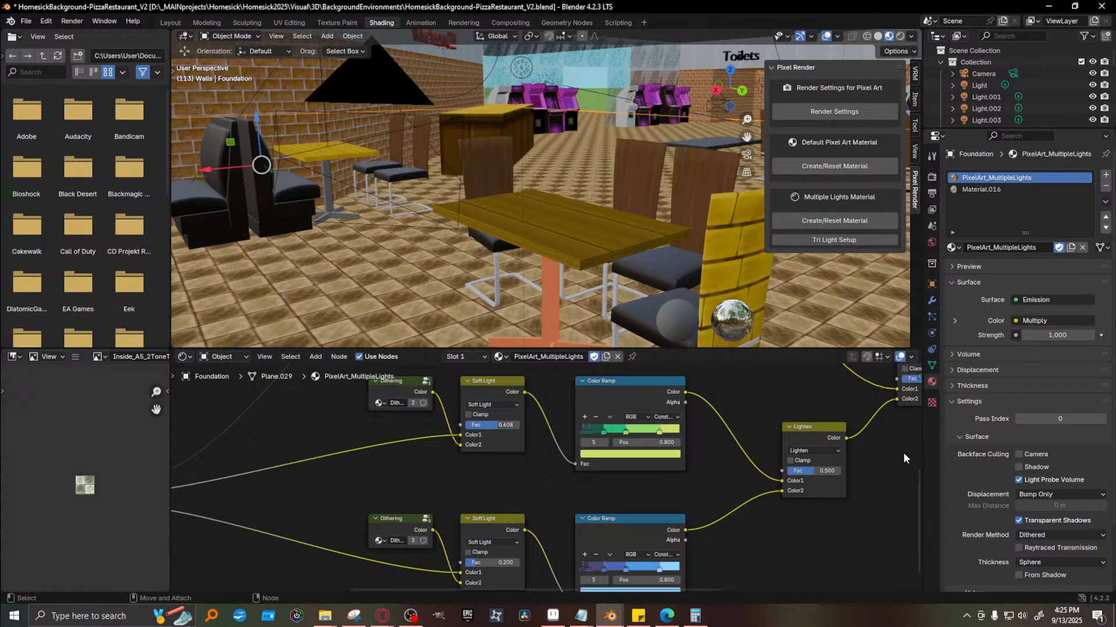
key("F12")
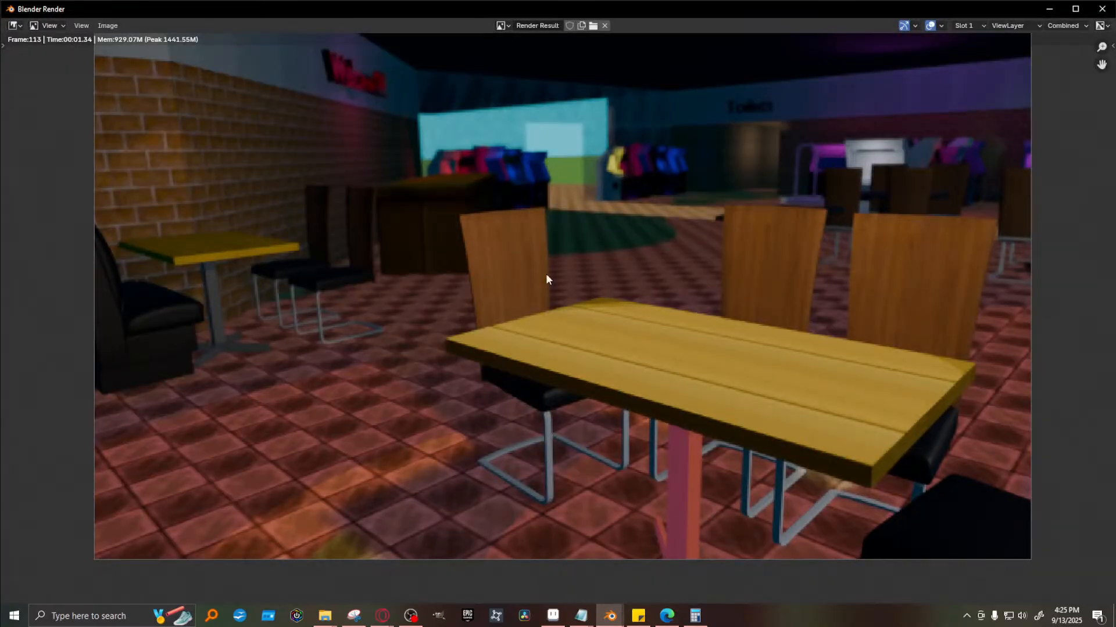
left_click(1102, 8)
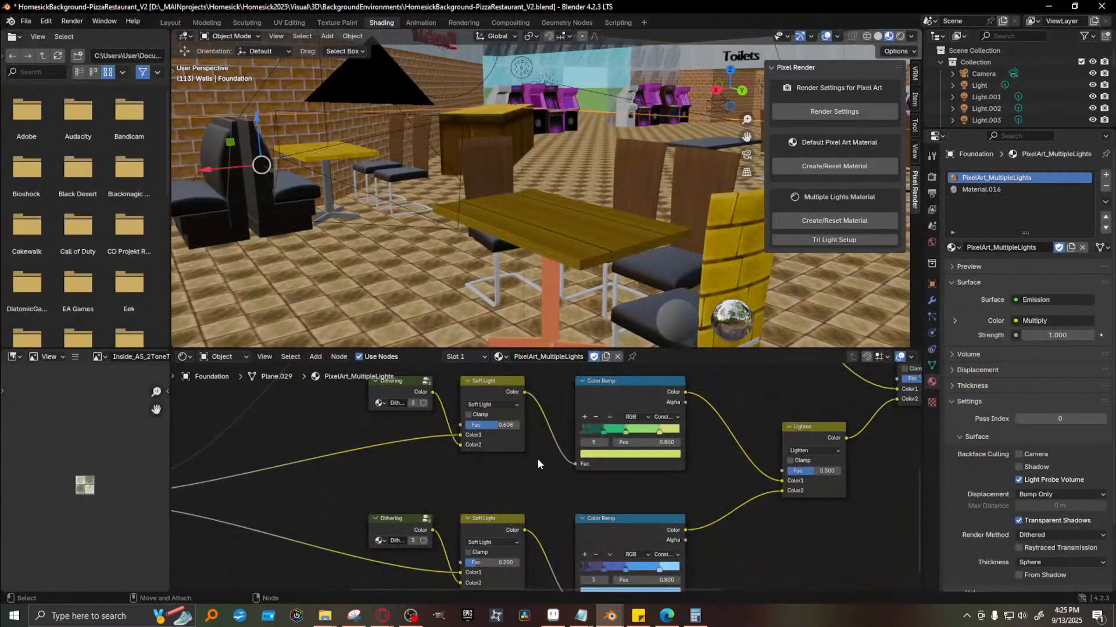
key("ctrl+z")
Try a Soft Light factor of 0.758 ahead of the blue Color Ramp in a test render, and undo it
left_click_drag(475, 563, 506, 564)
key("F12")
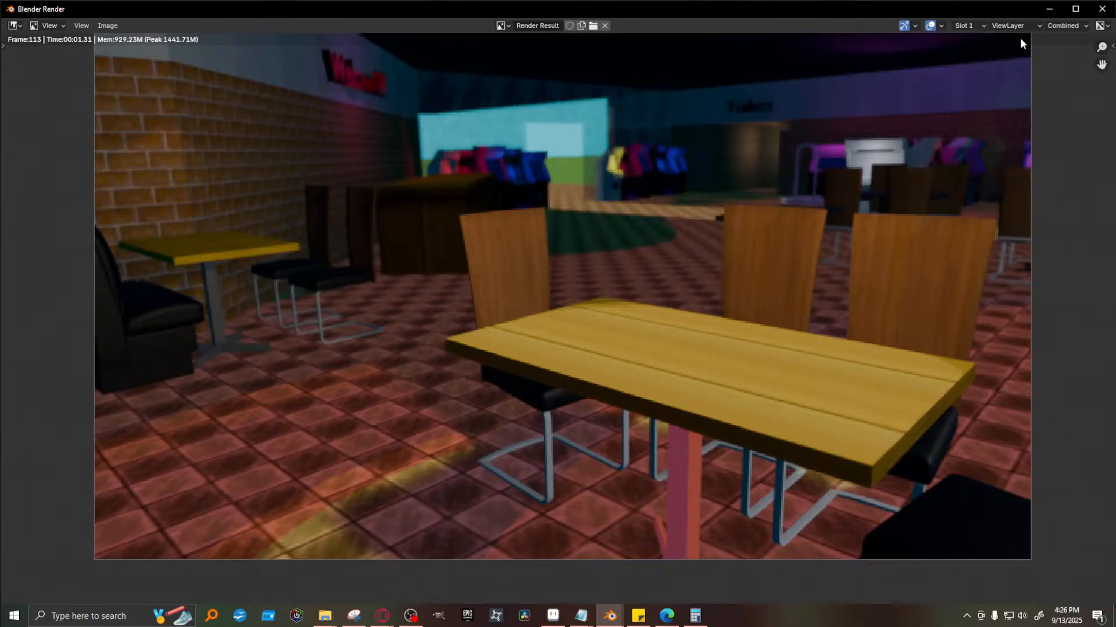
left_click(1102, 9)
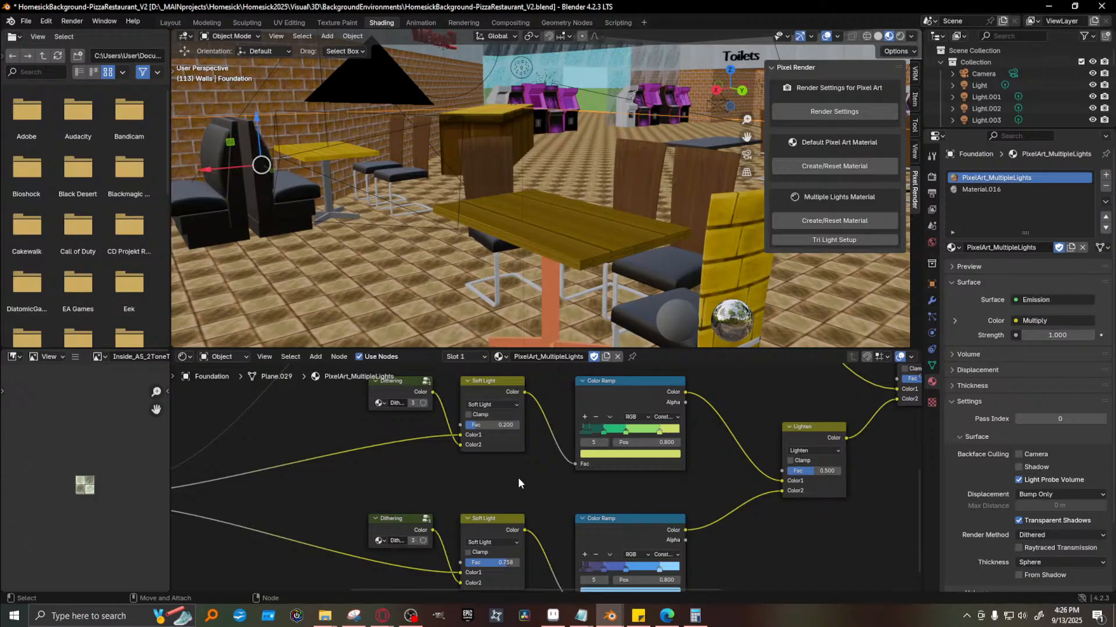
key("ctrl+z")
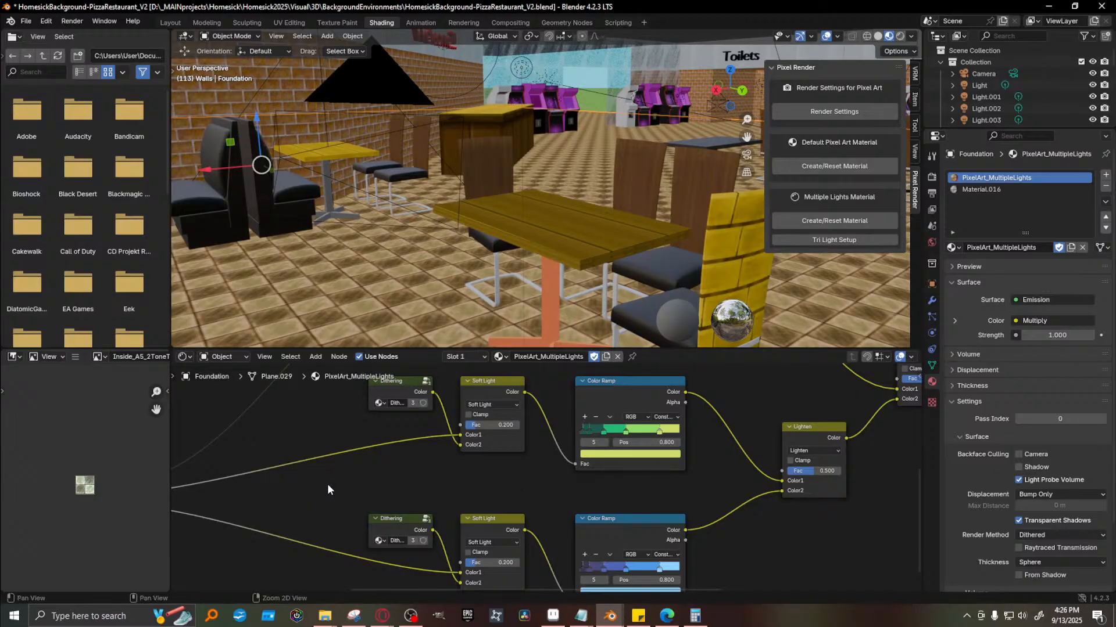
Try a factor of 0.892 on the Lighten node that mixes the green and blue ramps, test-render it, and undo the change
middle_click_drag(327, 483, 542, 380)
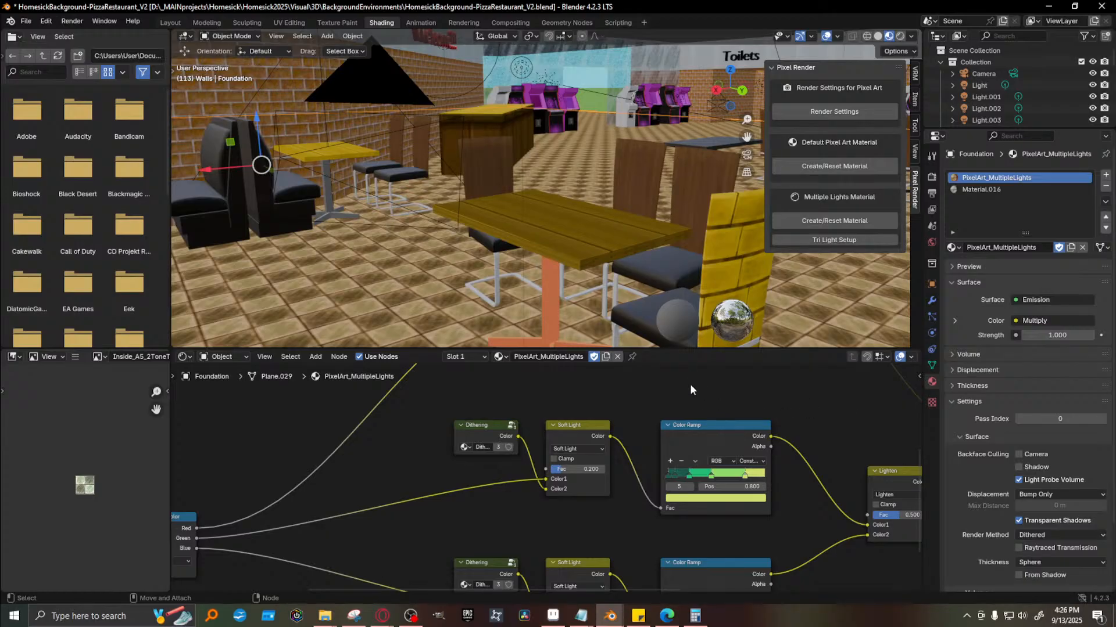
middle_click_drag(401, 523, 304, 444)
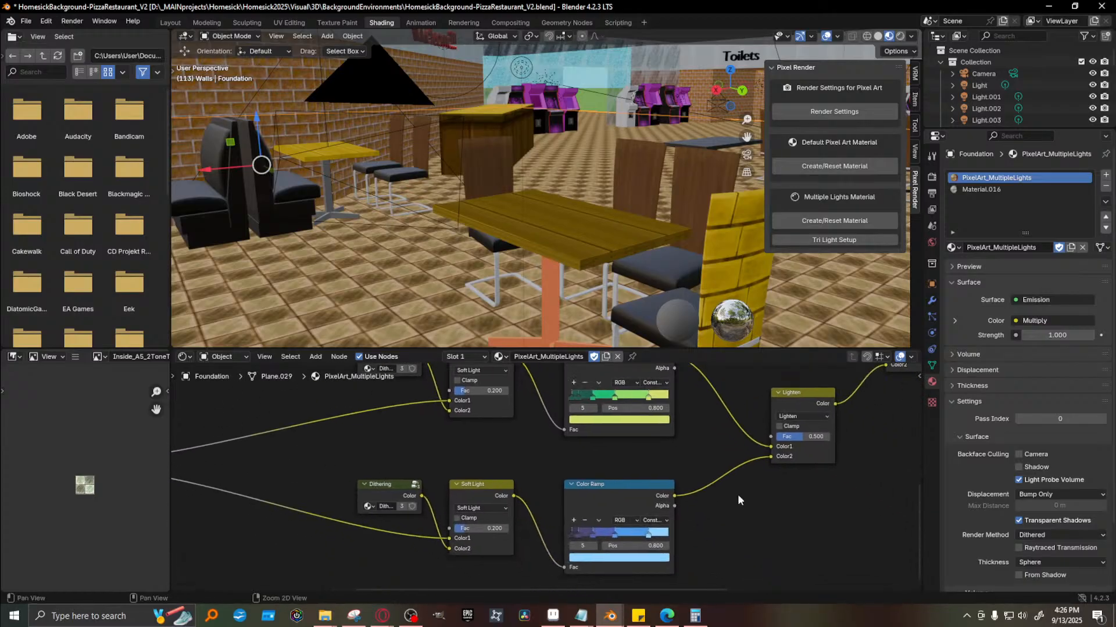
middle_click_drag(913, 432, 705, 545)
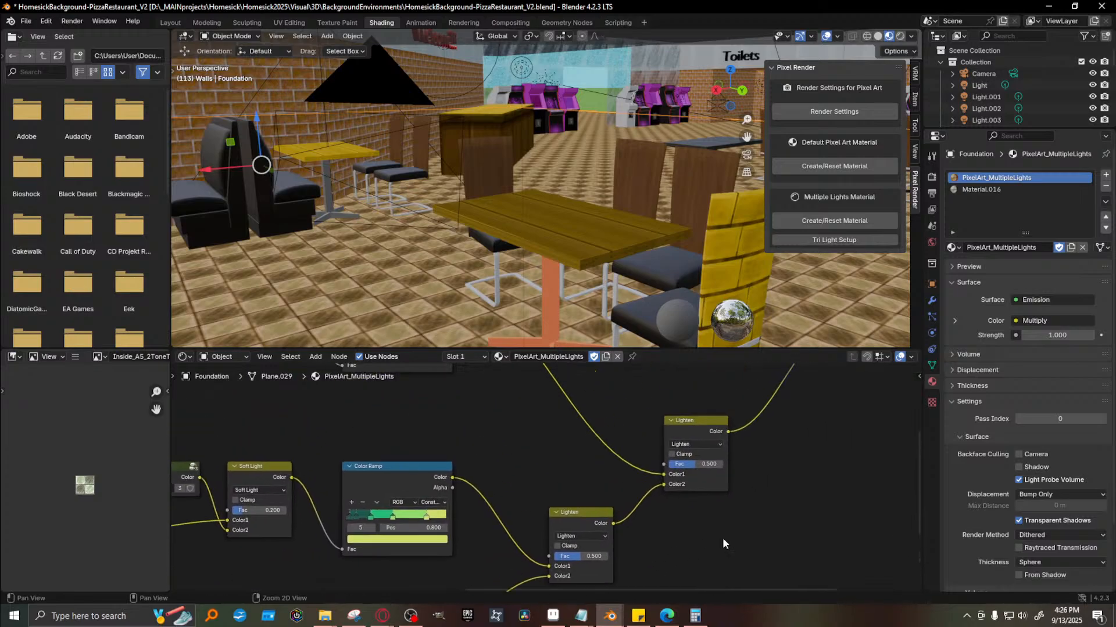
scroll(525, 483, "down", 2)
middle_click_drag(537, 468, 400, 480)
middle_click_drag(380, 441, 460, 413)
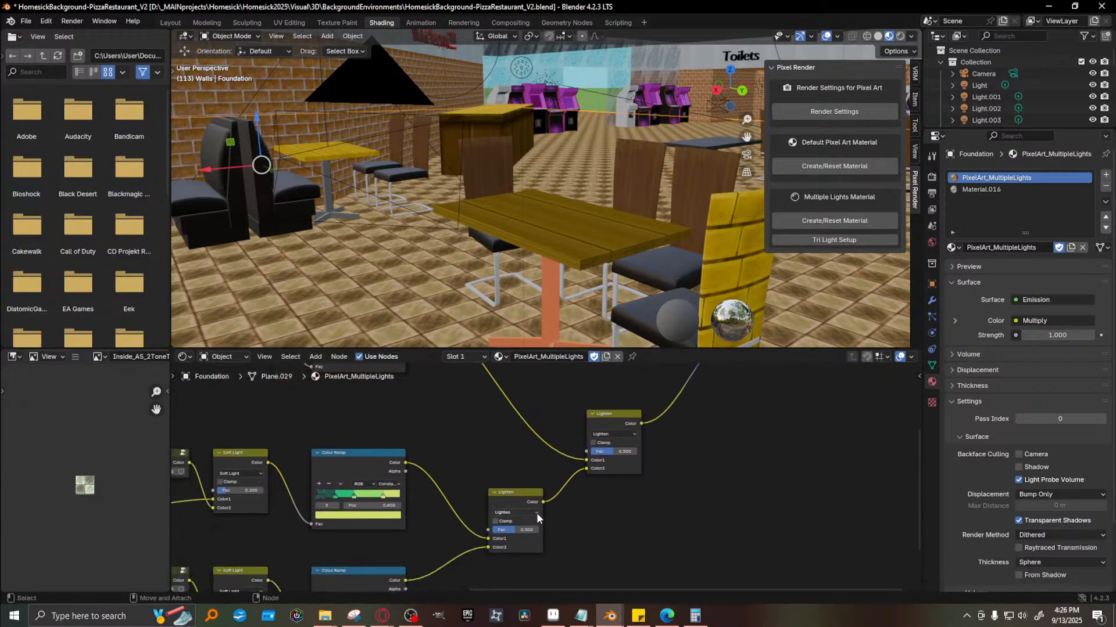
scroll(503, 539, "up", 3)
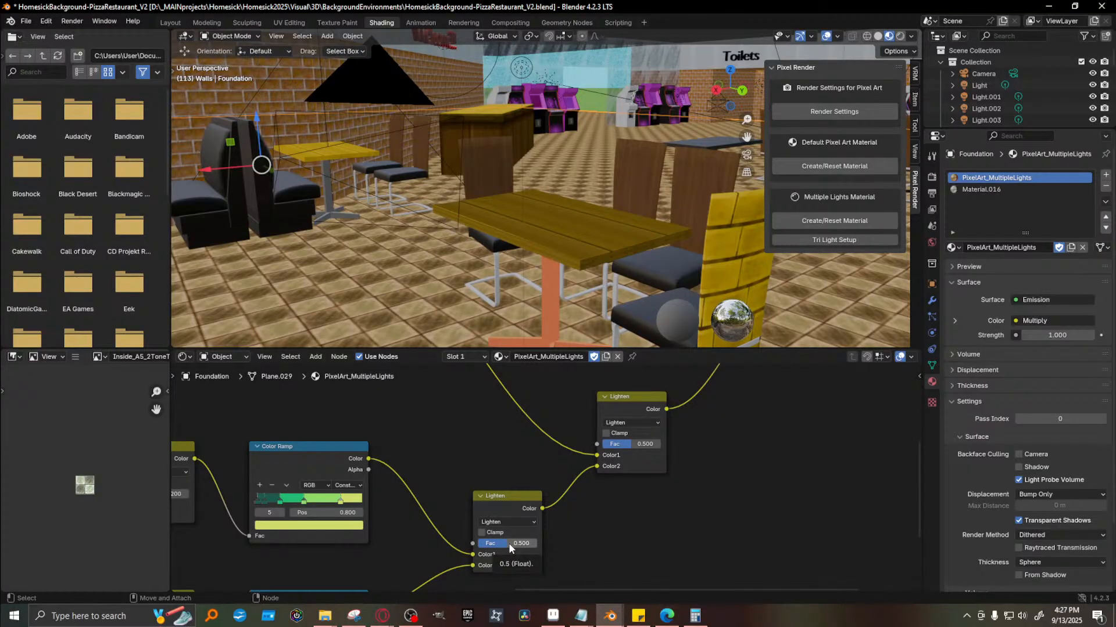
left_click_drag(510, 544, 532, 544)
key("F12")
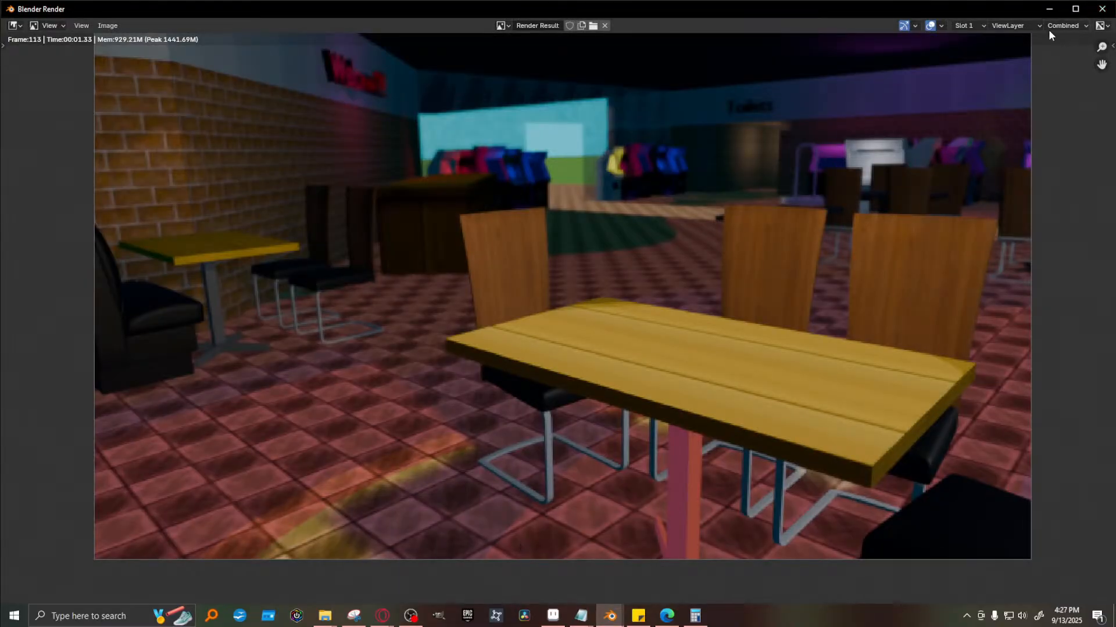
left_click(1102, 9)
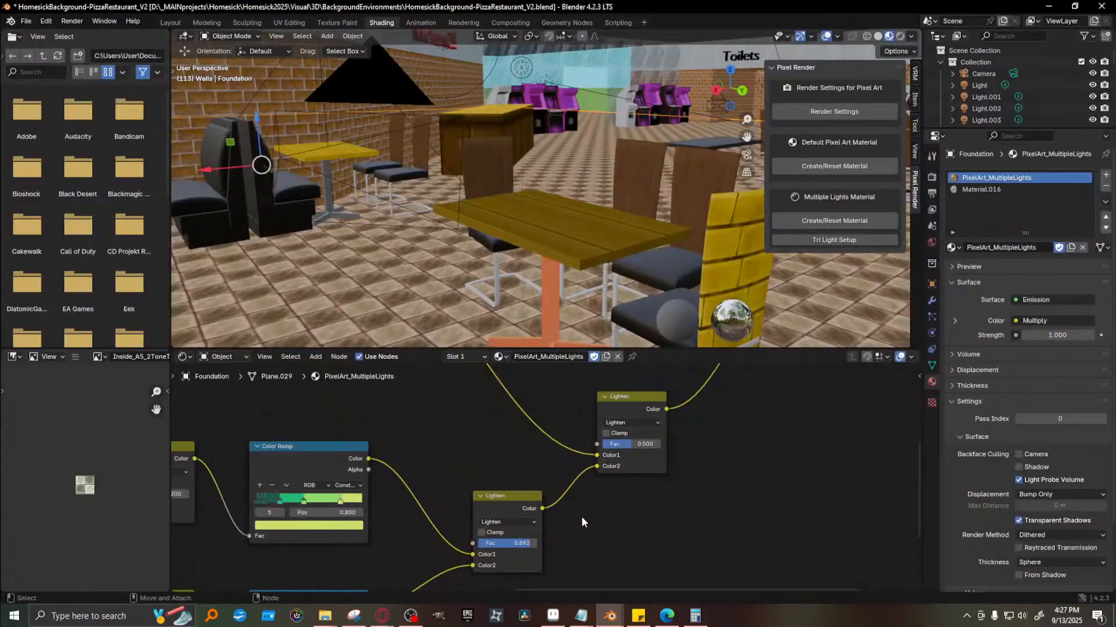
key("ctrl+z")
Delete the point light named Light near the brick wall and render the camera view for comparison
scroll(535, 270, "down", 6)
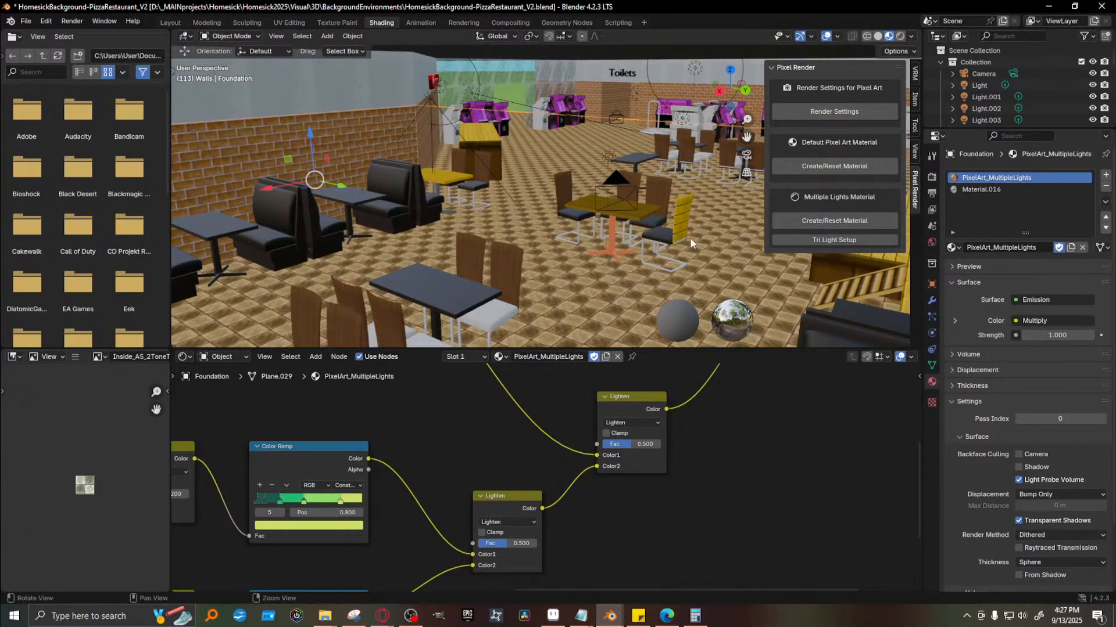
middle_click_drag(599, 271, 688, 113)
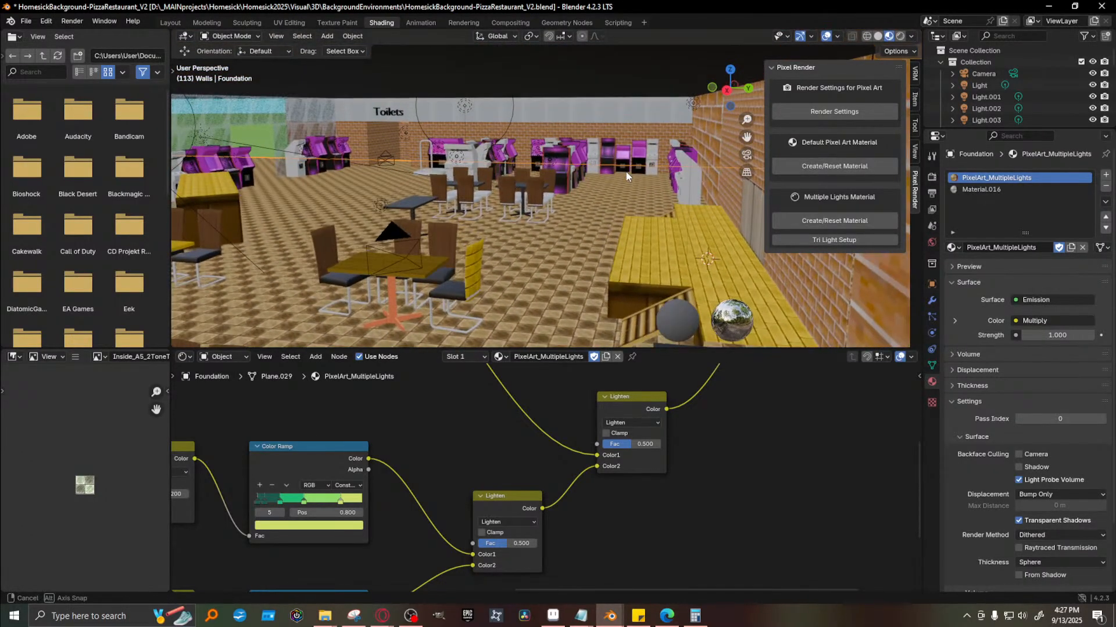
left_click(691, 105)
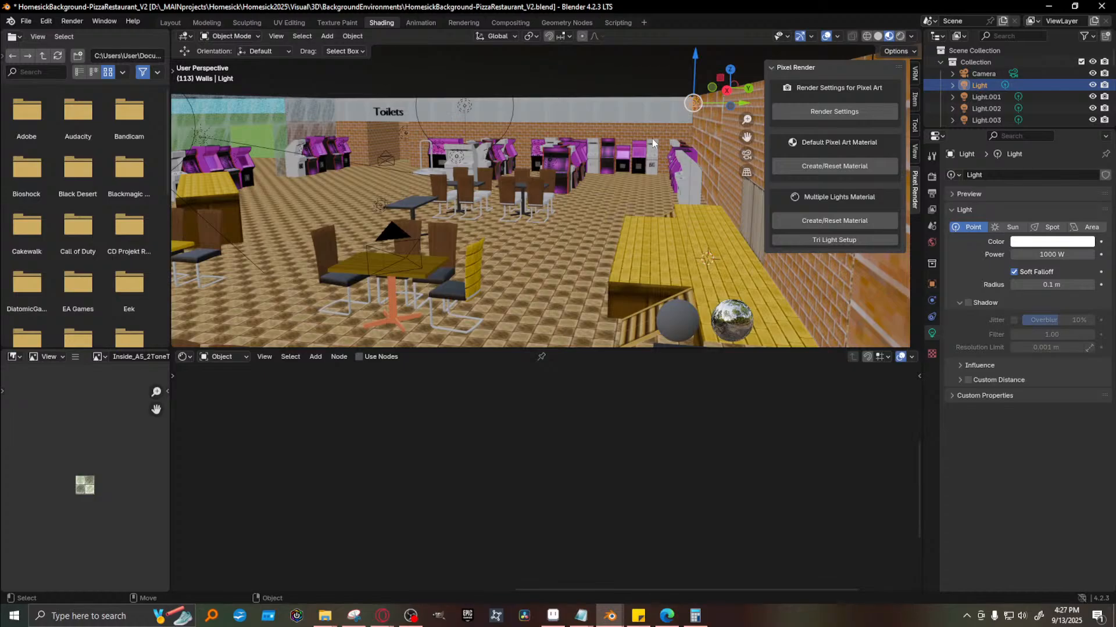
key("x")
key("F12")
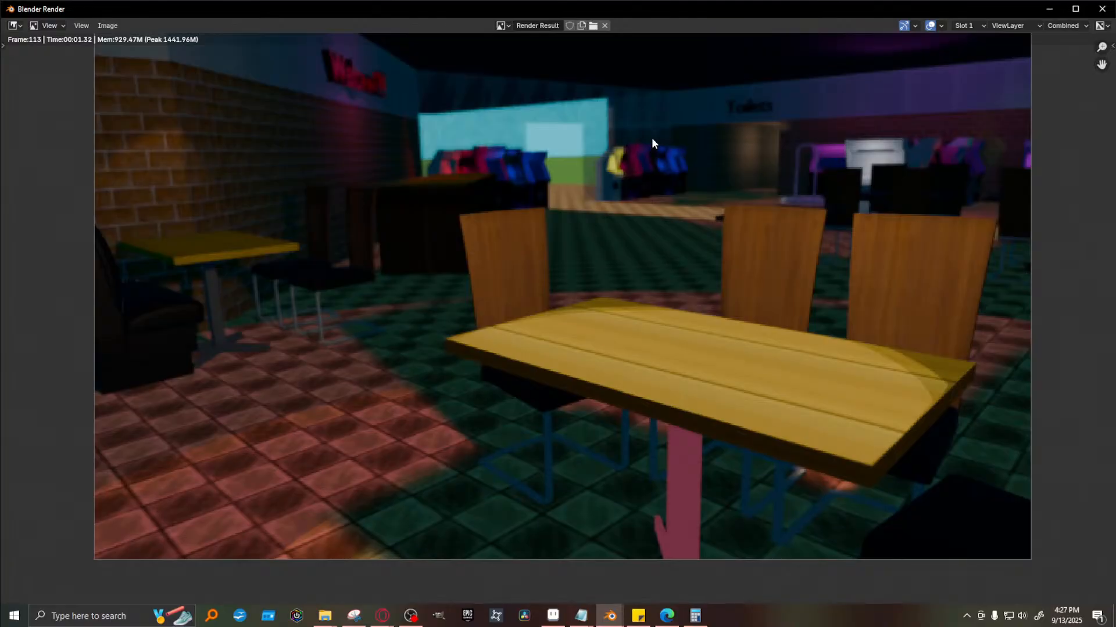
left_click(1048, 8)
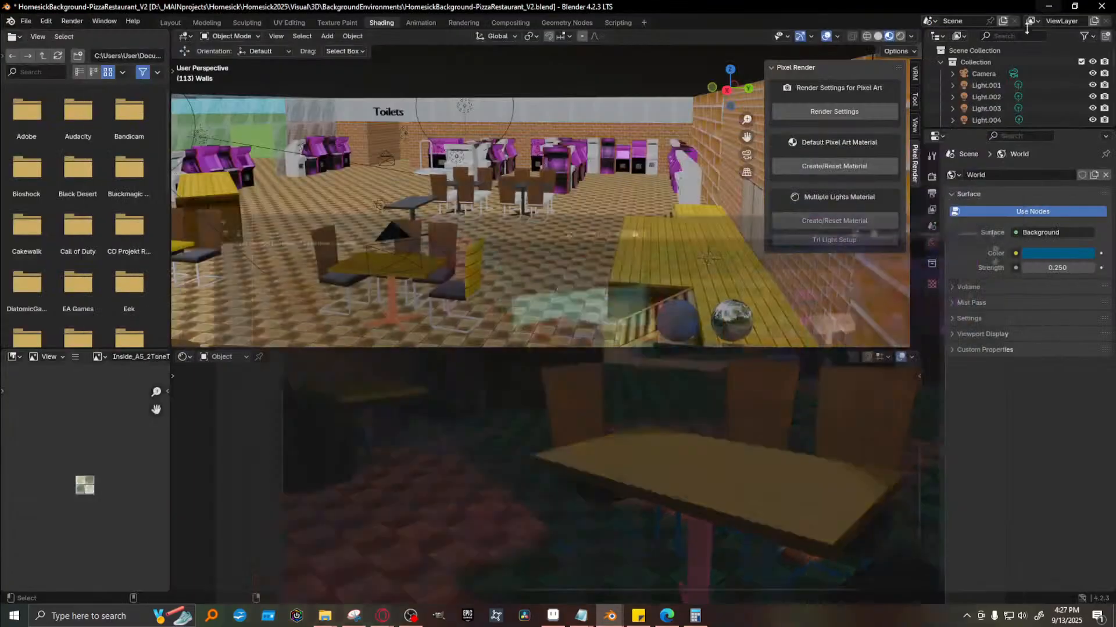
Undo the deletion of the point light and render the camera view again
middle_click_drag(620, 235, 606, 212)
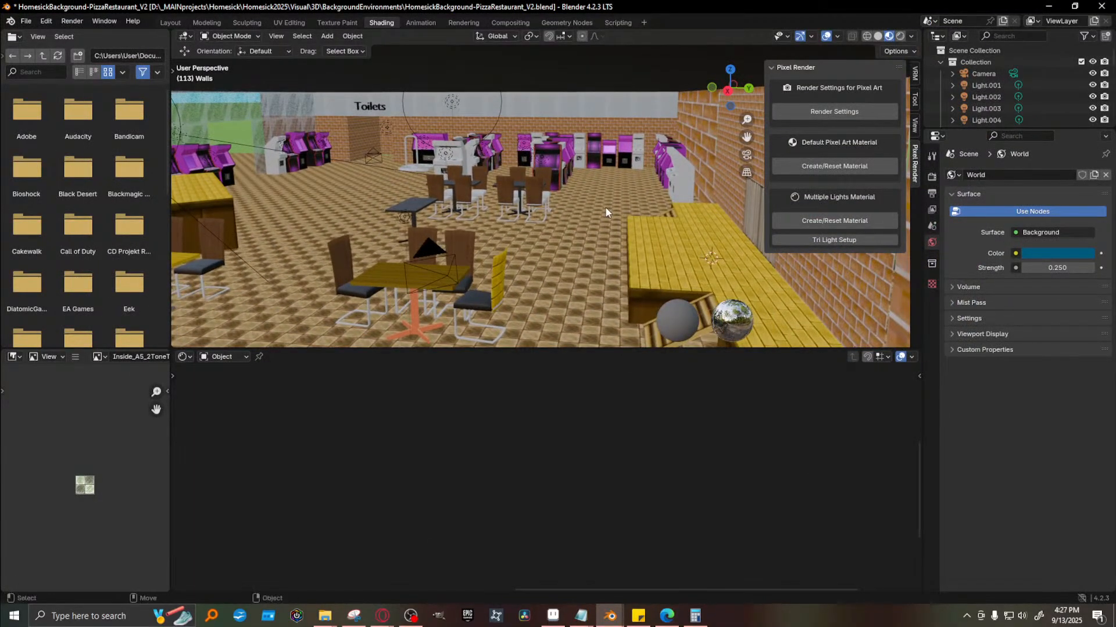
key("ctrl+z")
key("F12")
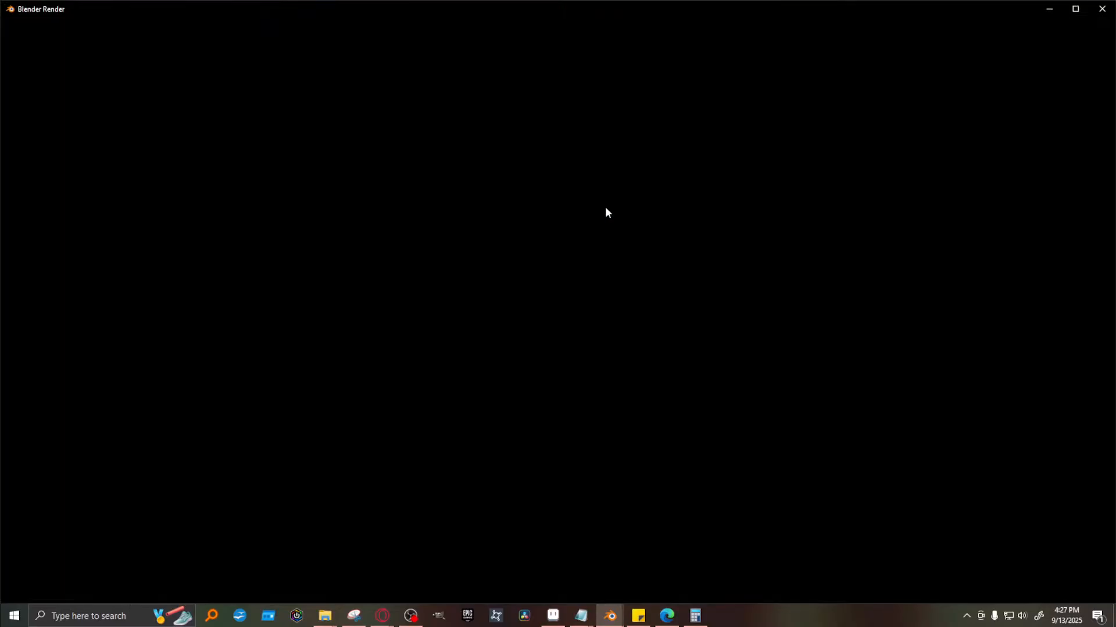
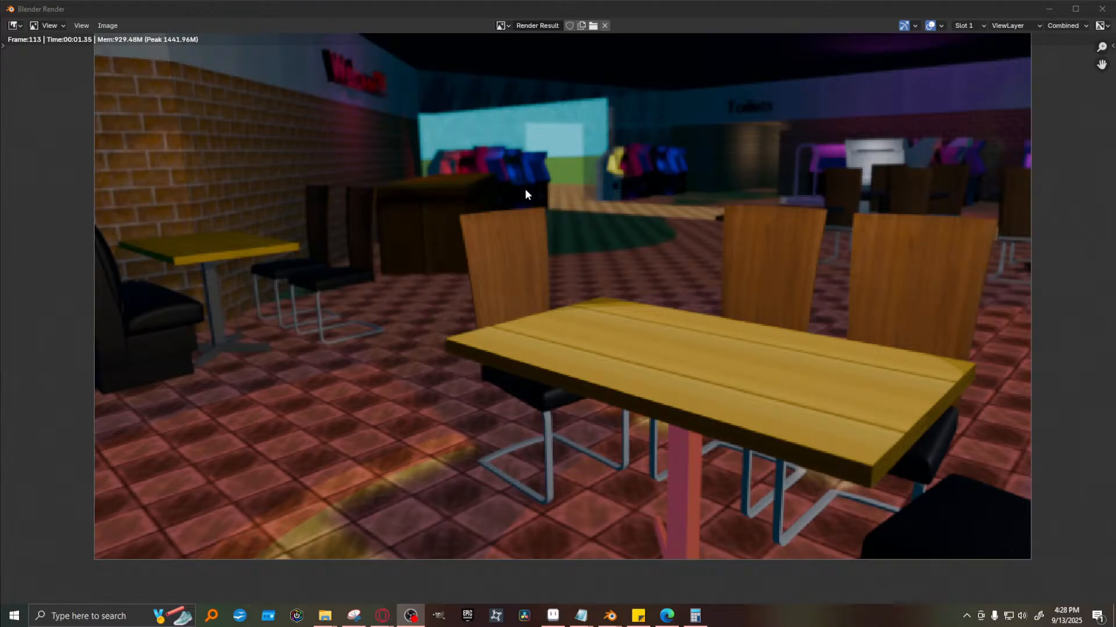
key("Escape")
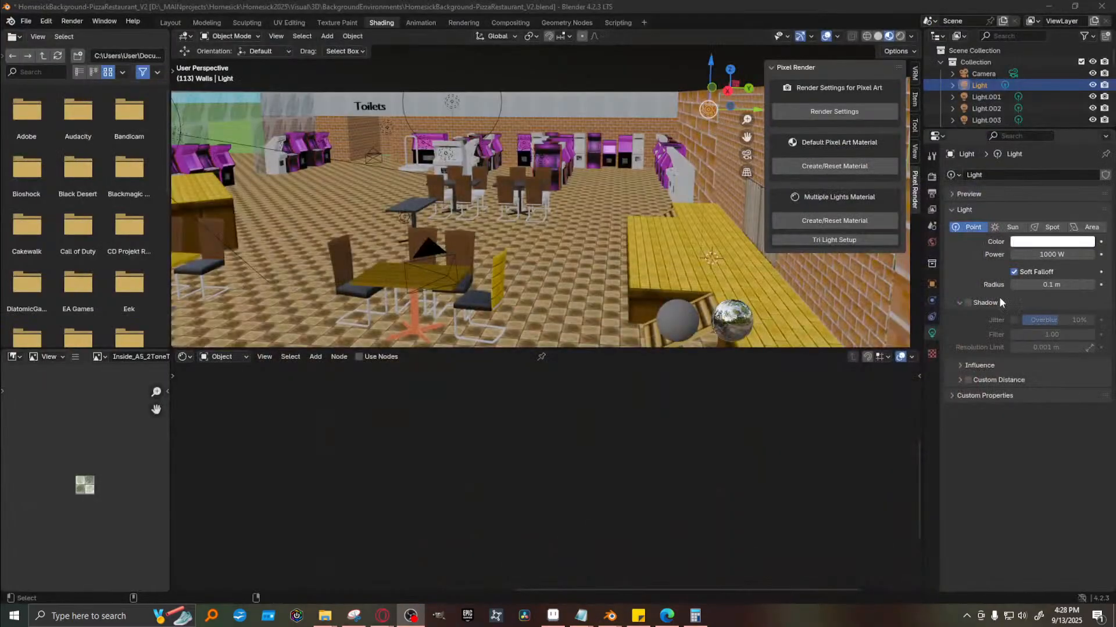
Turn on shadows for the point light named Light and test-render the camera view
left_click(960, 303)
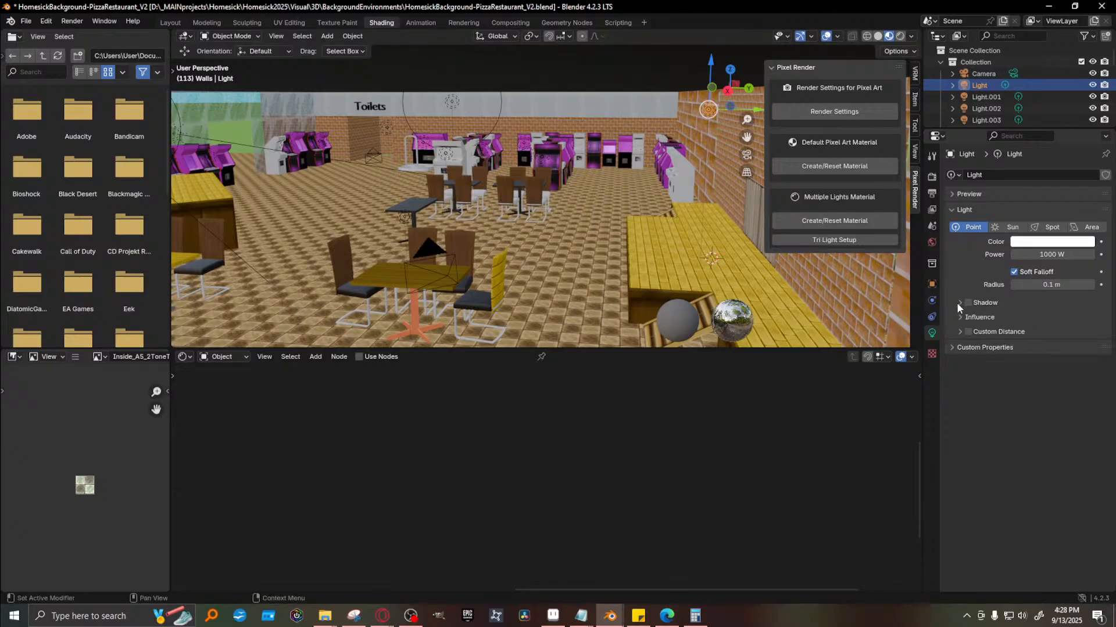
left_click(959, 303)
left_click(967, 302)
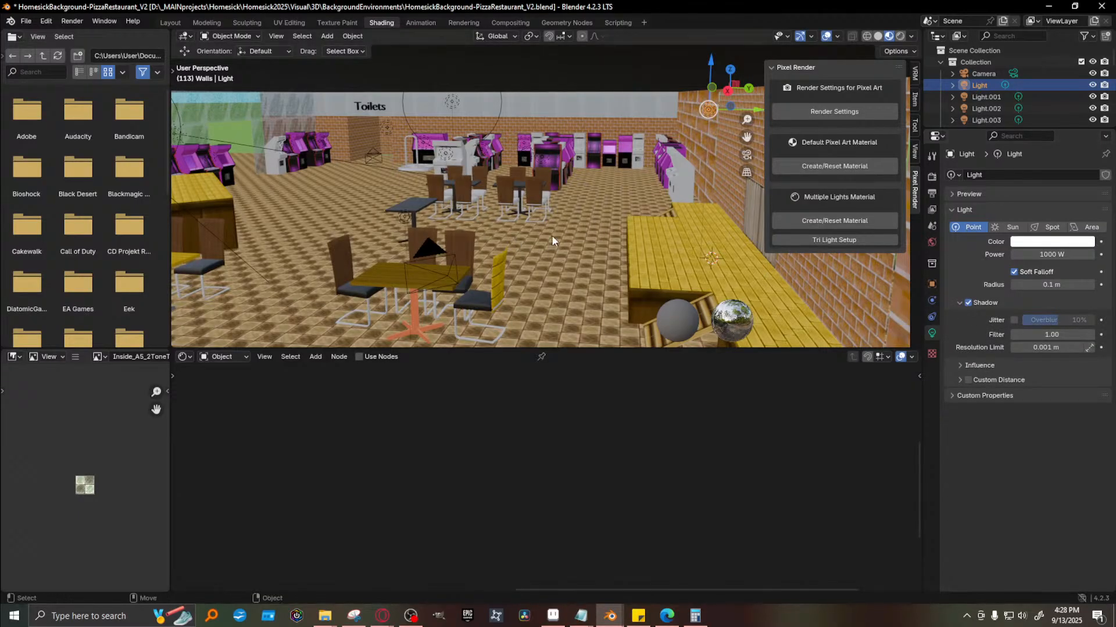
key("F12")
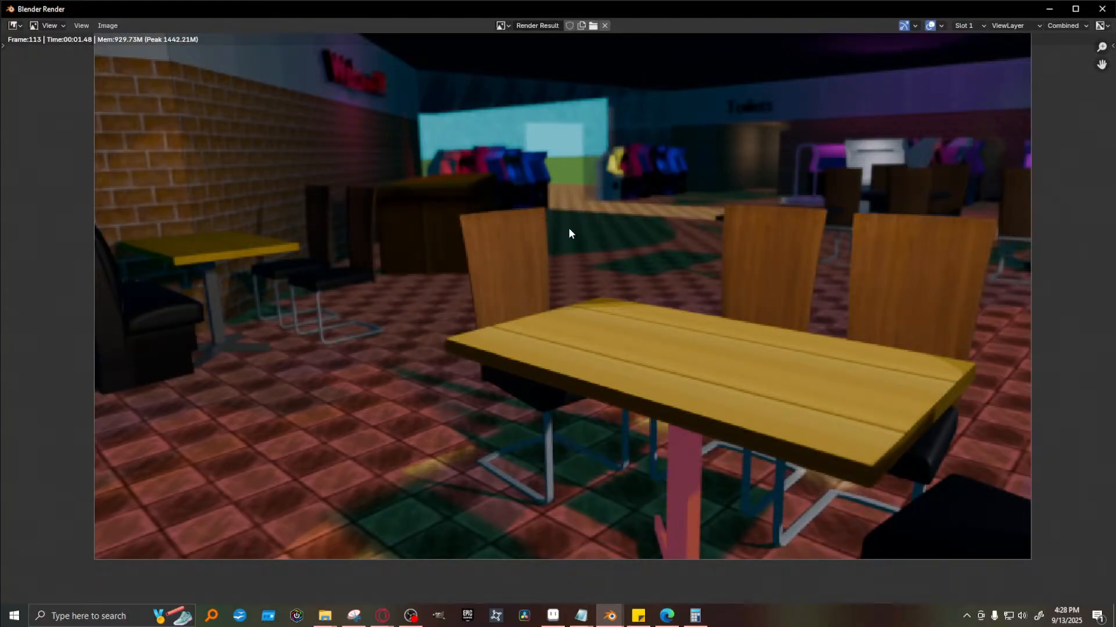
left_click(1037, 11)
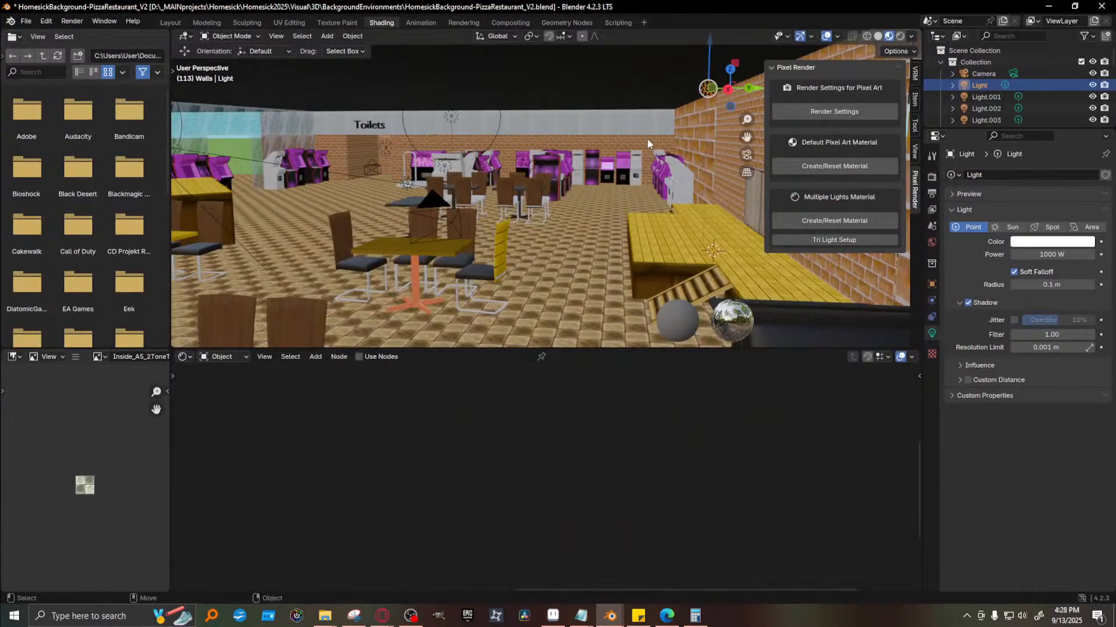
Lower the point light named Light, shift it in front of the stage curtain, and test-render the camera view
middle_click_drag(647, 137, 618, 124)
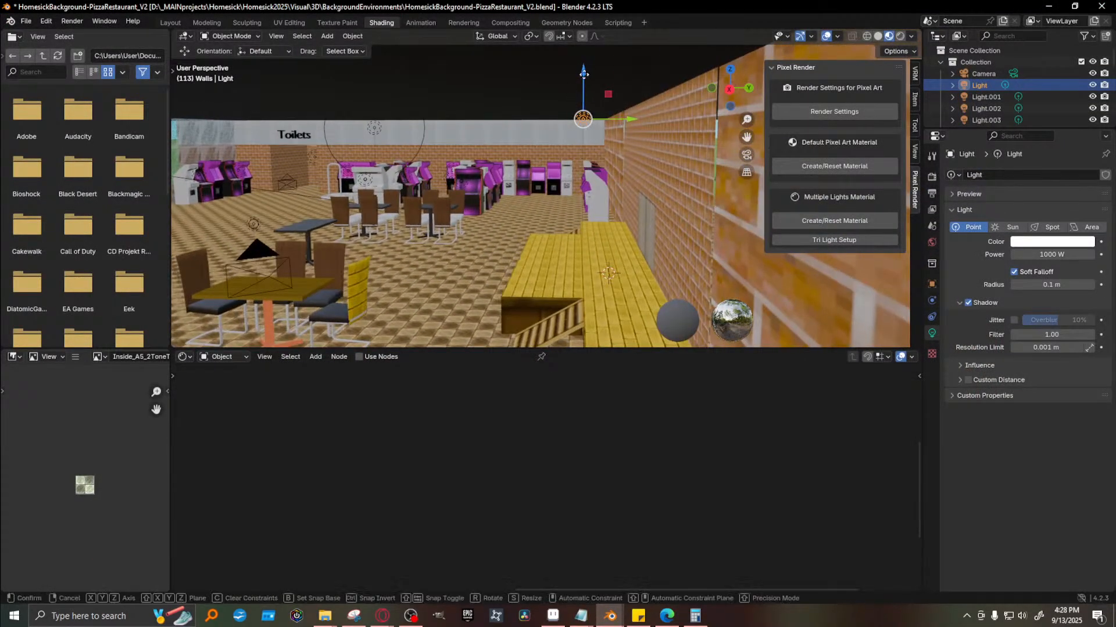
left_click_drag(583, 87, 594, 184)
left_click_drag(621, 221, 678, 219)
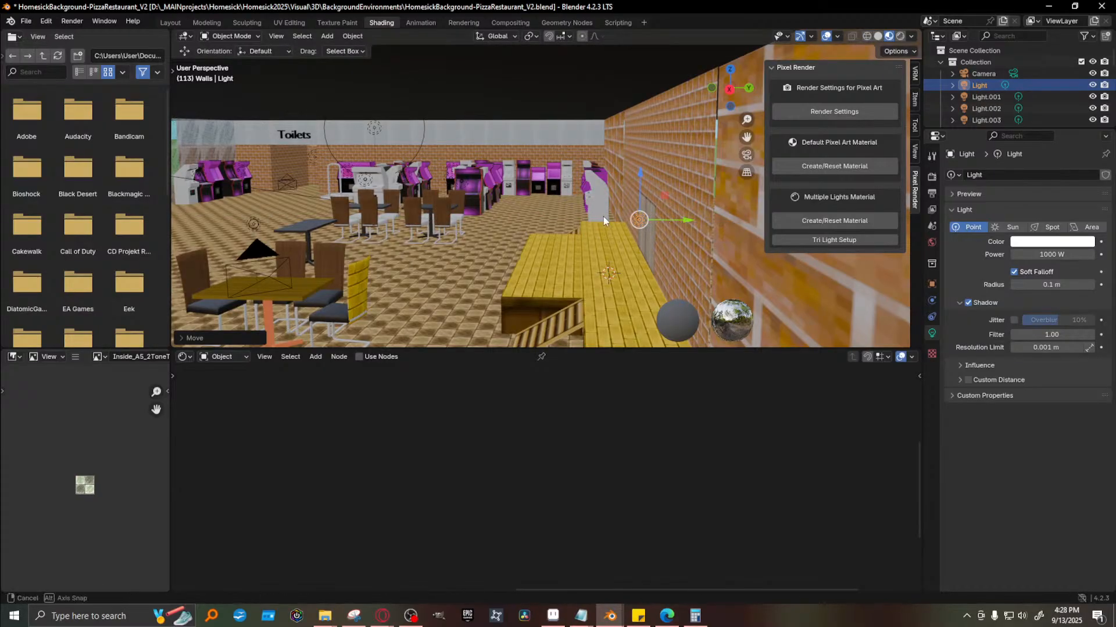
middle_click_drag(603, 216, 730, 210)
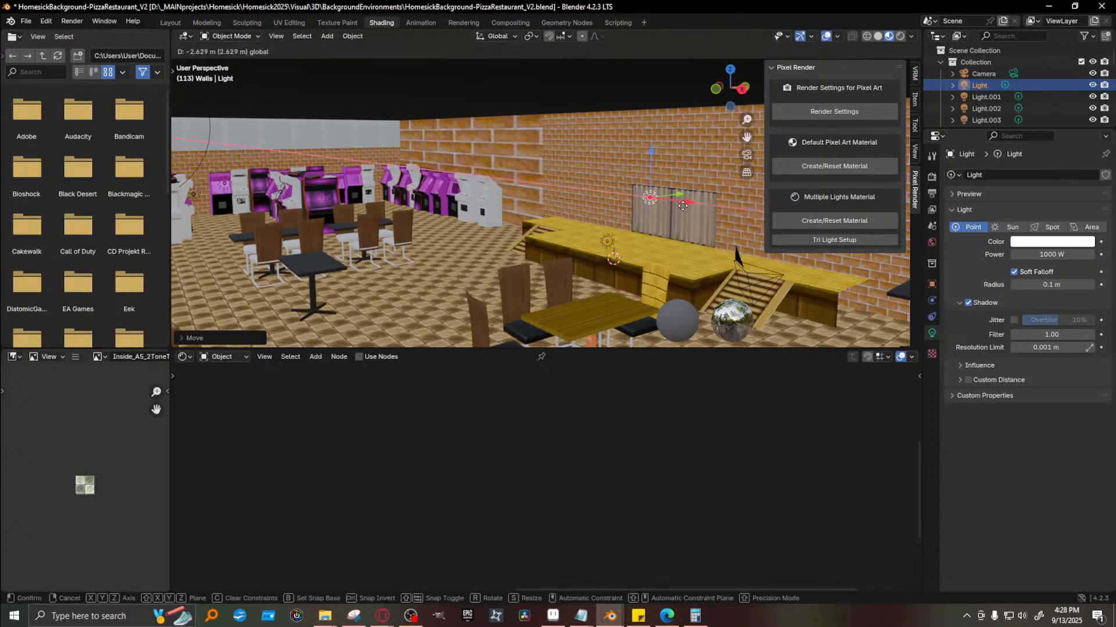
left_click(684, 206)
mouse_move(684, 205)
middle_mouse_down()
mouse_move(627, 235)
mouse_move(655, 236)
mouse_move(681, 184)
middle_mouse_up()
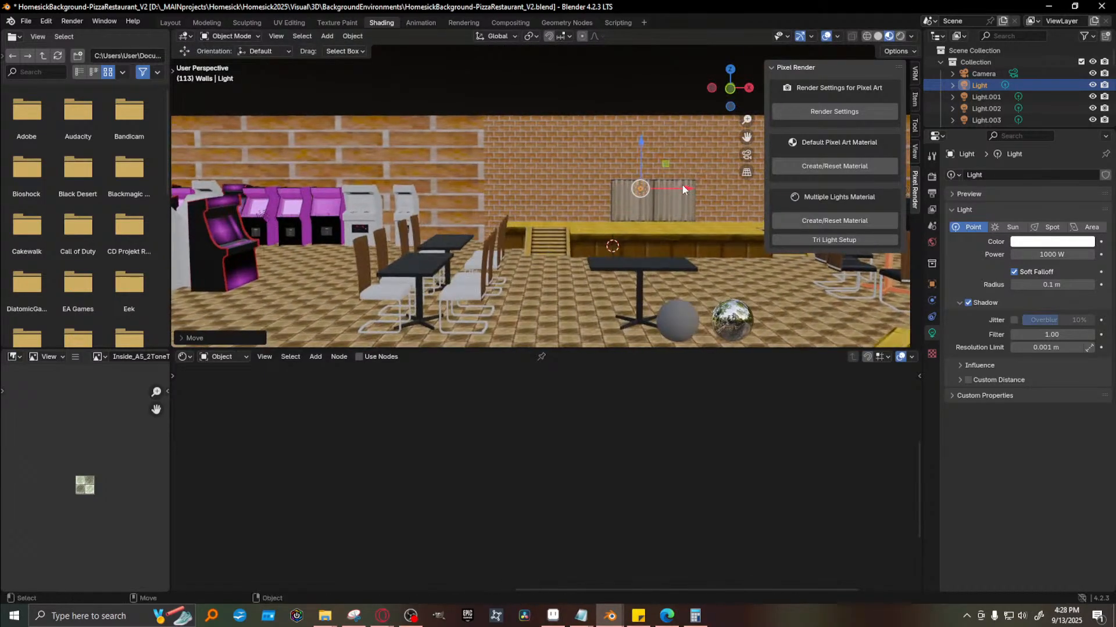
key("F12")
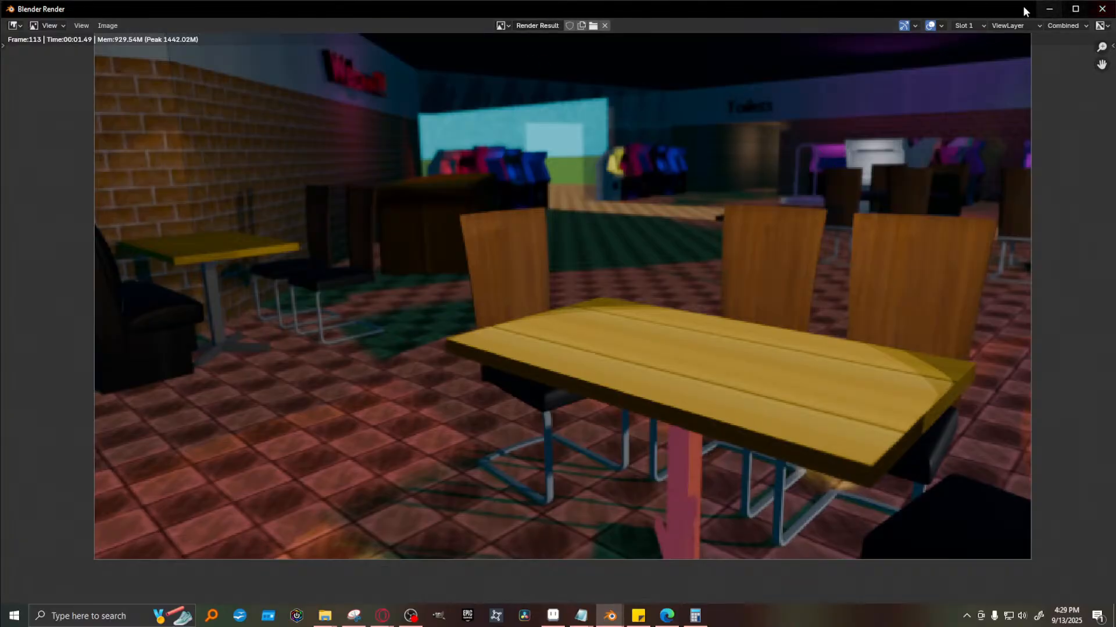
key("Escape")
Delete the point light in front of the stage curtain and render the camera view without it
middle_click_drag(609, 243, 607, 241)
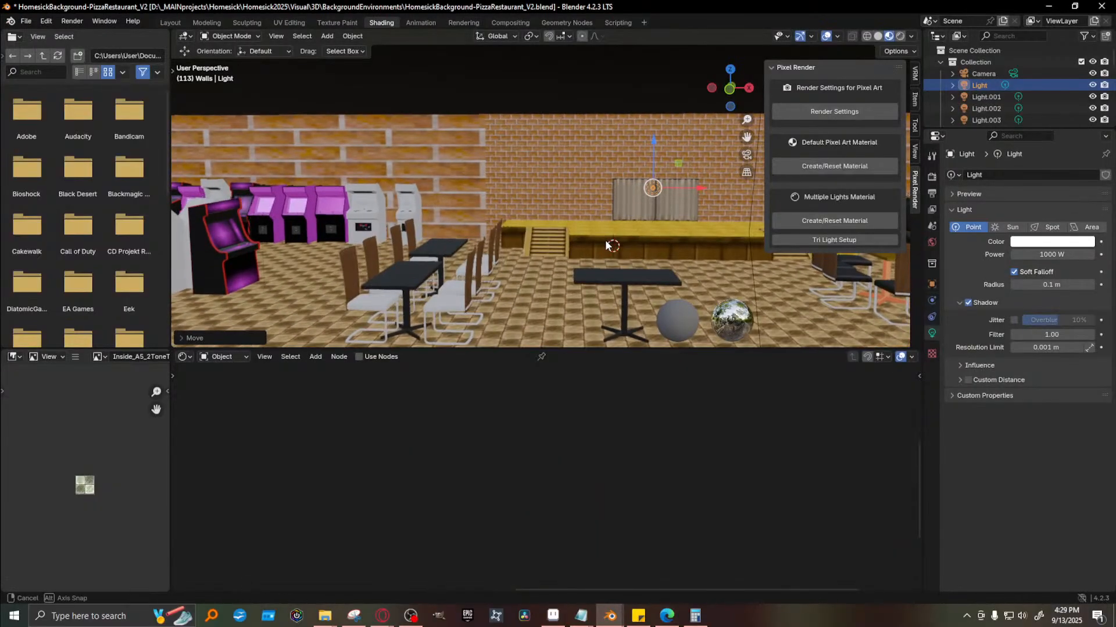
key("Delete")
key("F12")
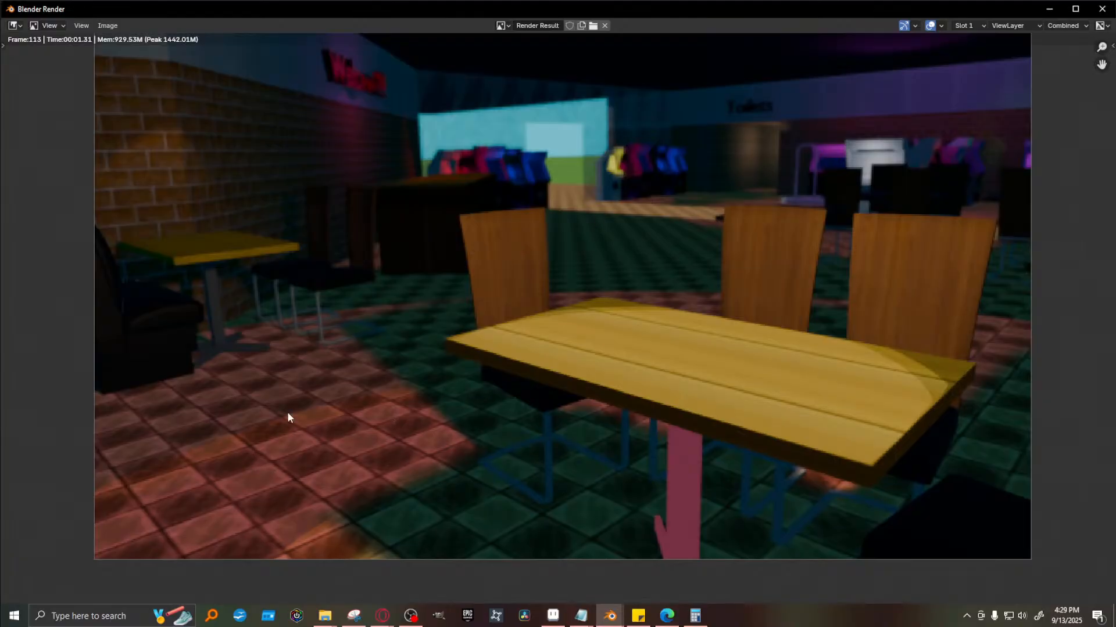
left_click(1102, 9)
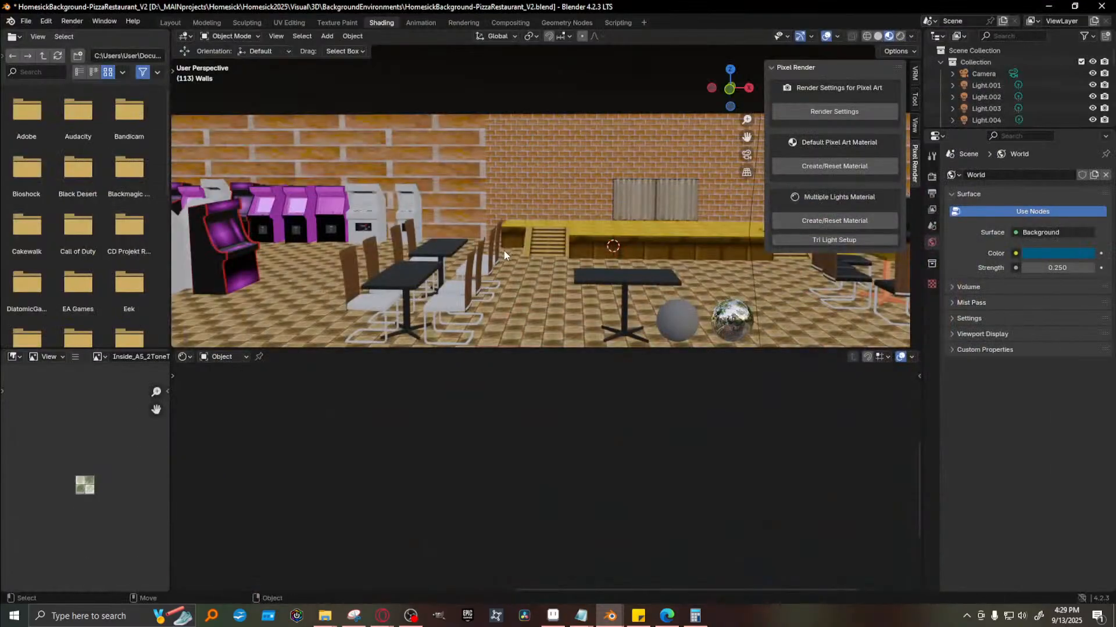
Try the point light Light.001 in front of the stage curtain in a test render
middle_click_drag(503, 250, 591, 259)
left_click(618, 197)
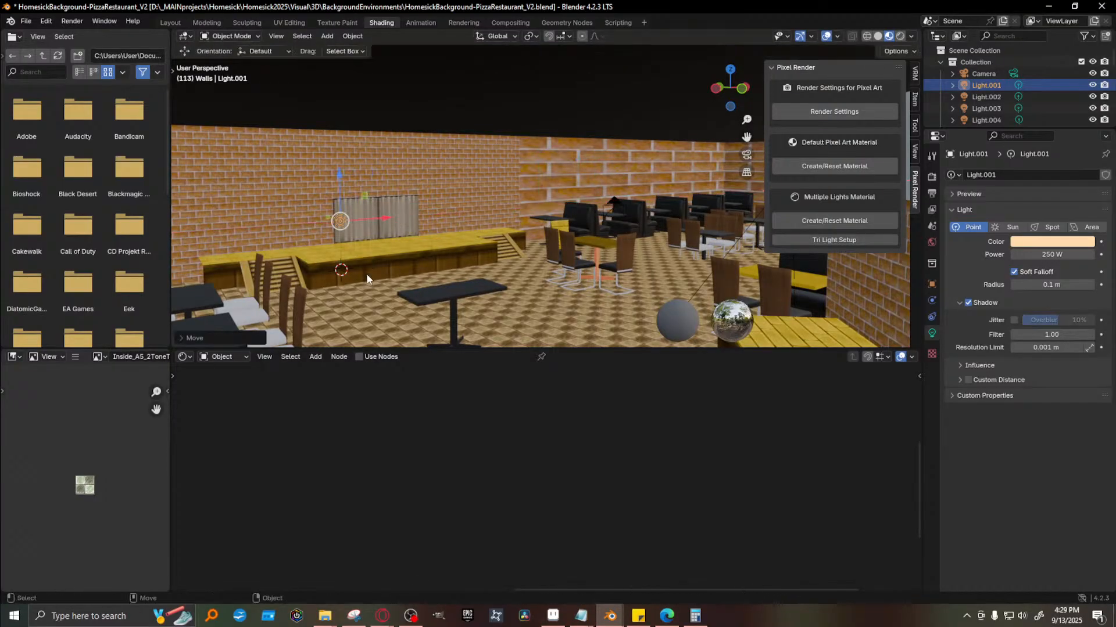
key("F12")
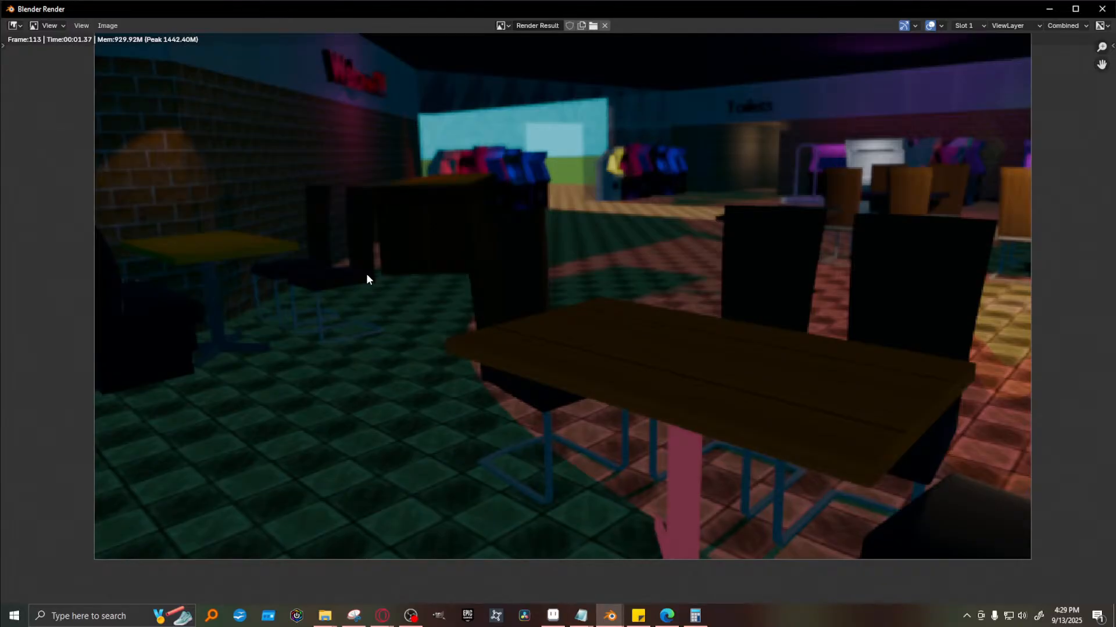
left_click(1049, 11)
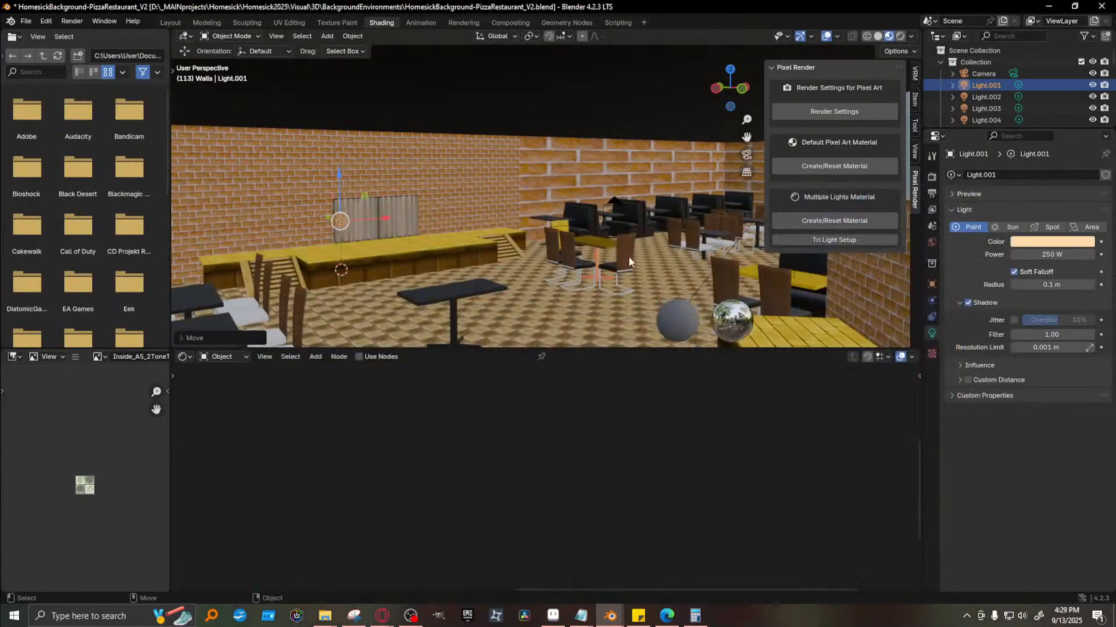
Move Light.001 over the foreground dining table, change it to a Spot light, and test-render the camera view
left_click_drag(374, 219, 639, 201)
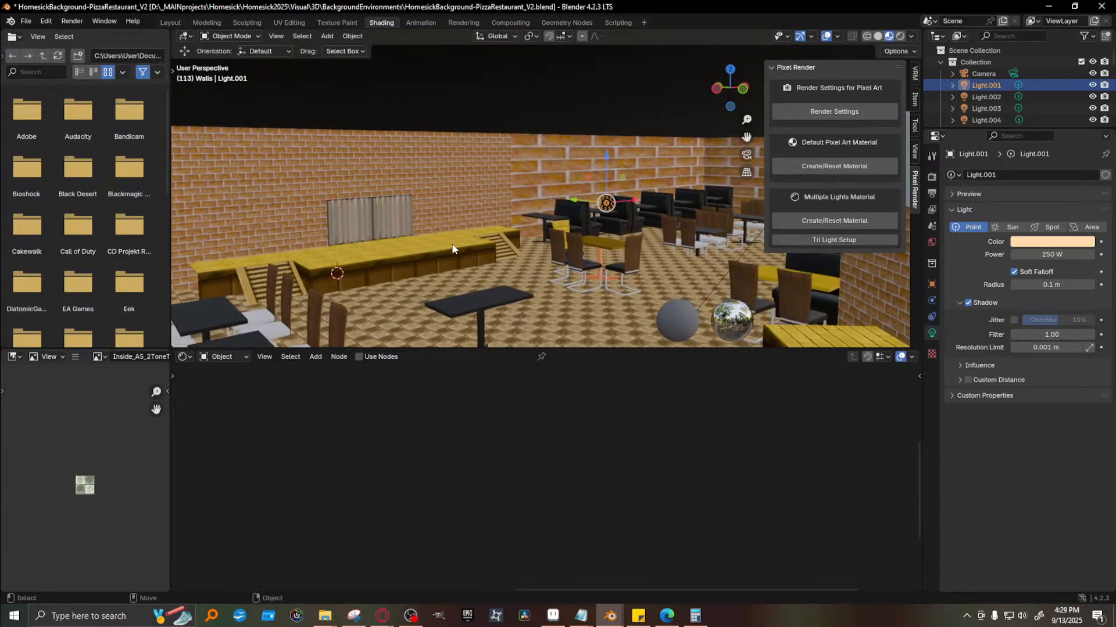
left_click(1046, 227)
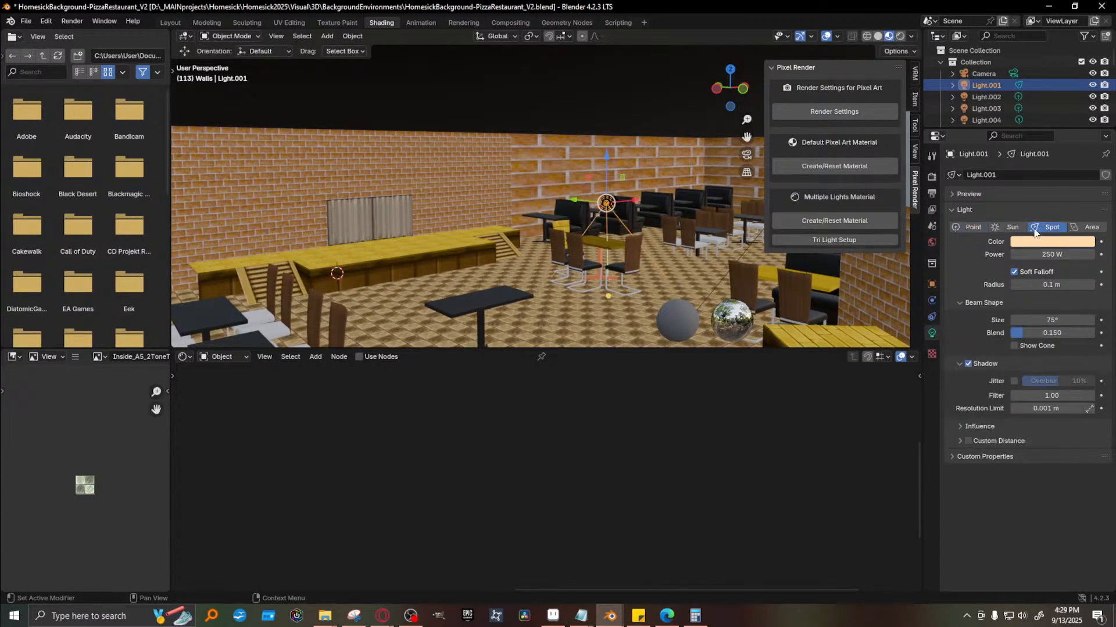
key("F12")
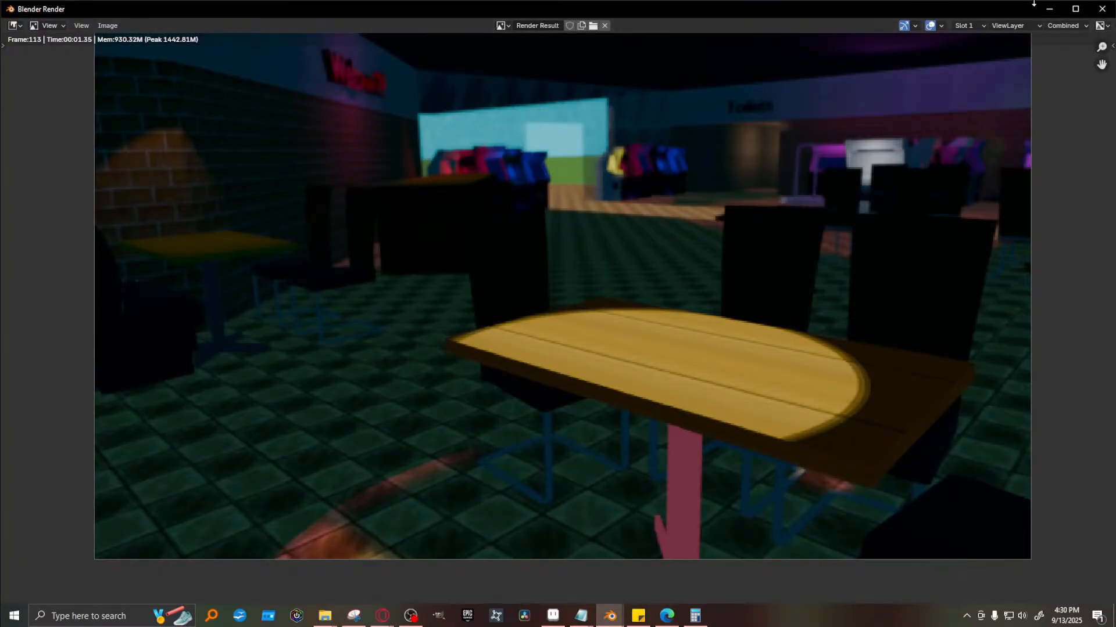
key("Escape")
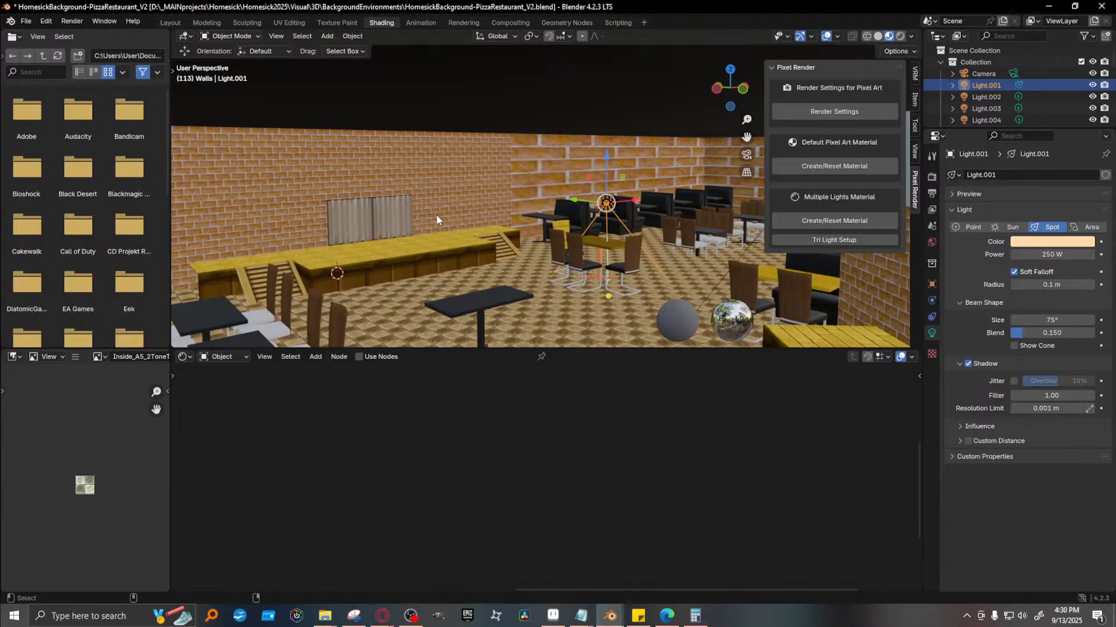
Save the file and raise the Light.001 spotlight high above the dining table for a test render
middle_click_drag(485, 225, 604, 283)
key("ctrl+s")
left_click_drag(545, 146, 549, 40)
key("F12")
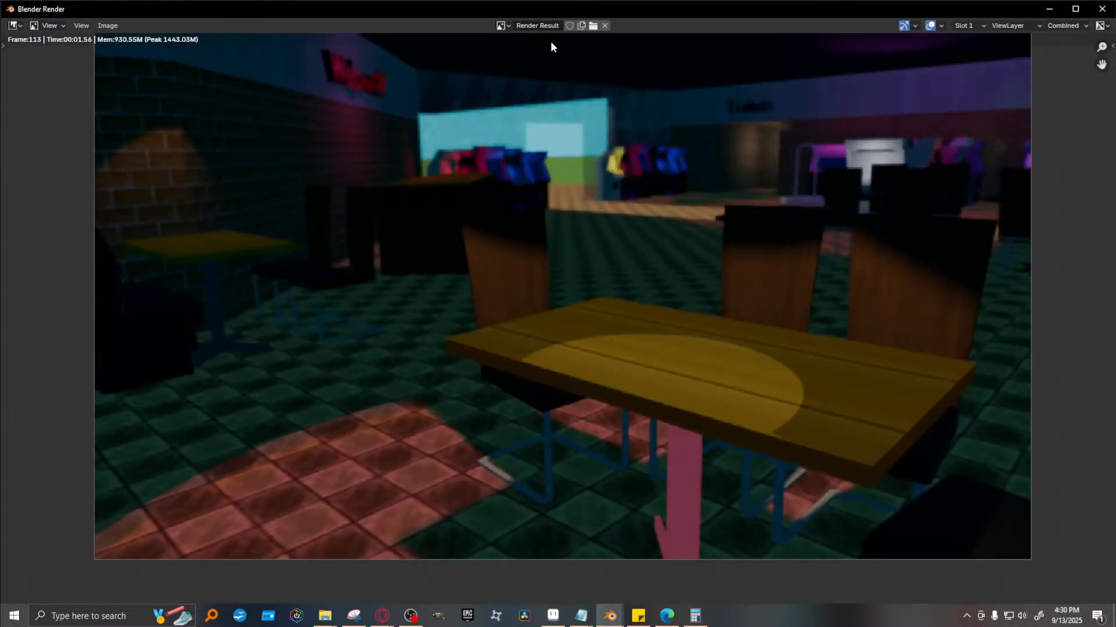
left_click(1102, 9)
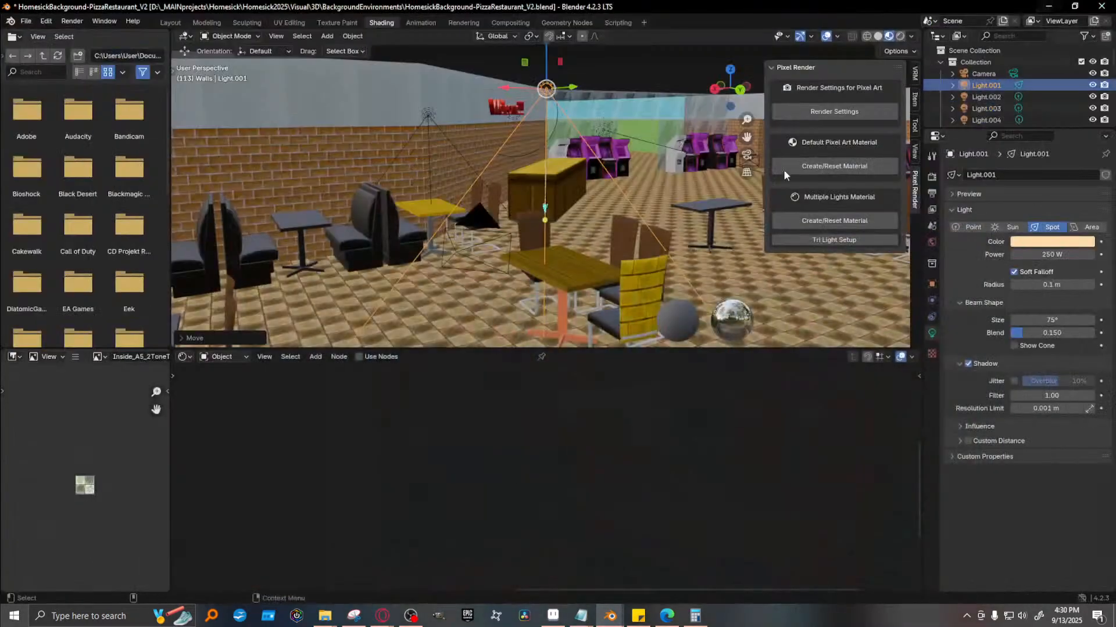
Shift the Light.001 spotlight horizontally so it hangs more directly over the foreground dining table
key("g")
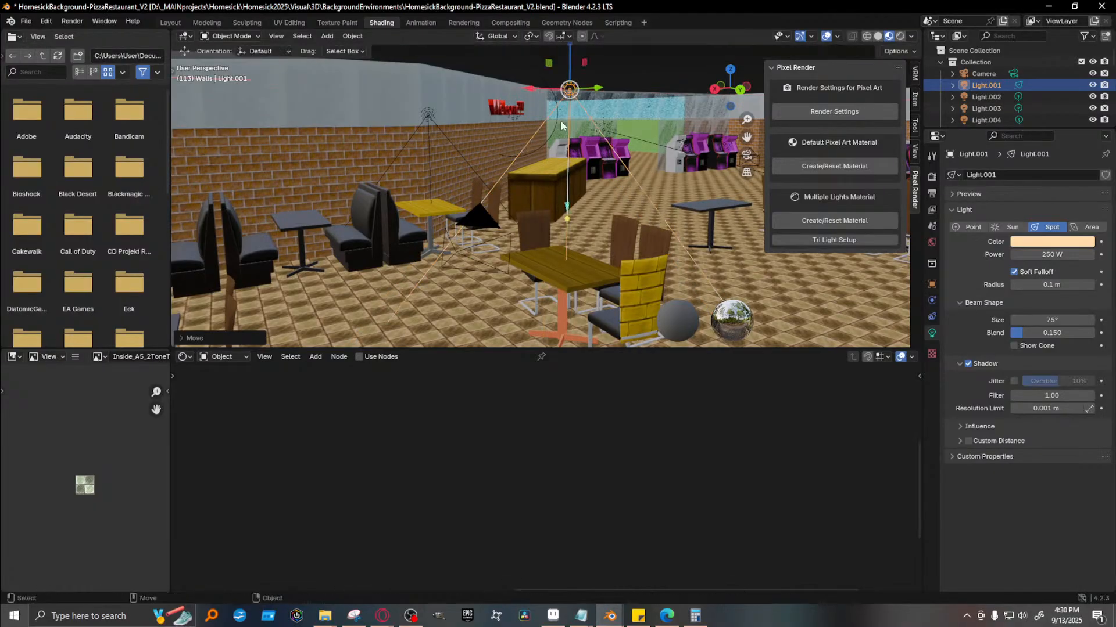
left_click(568, 168)
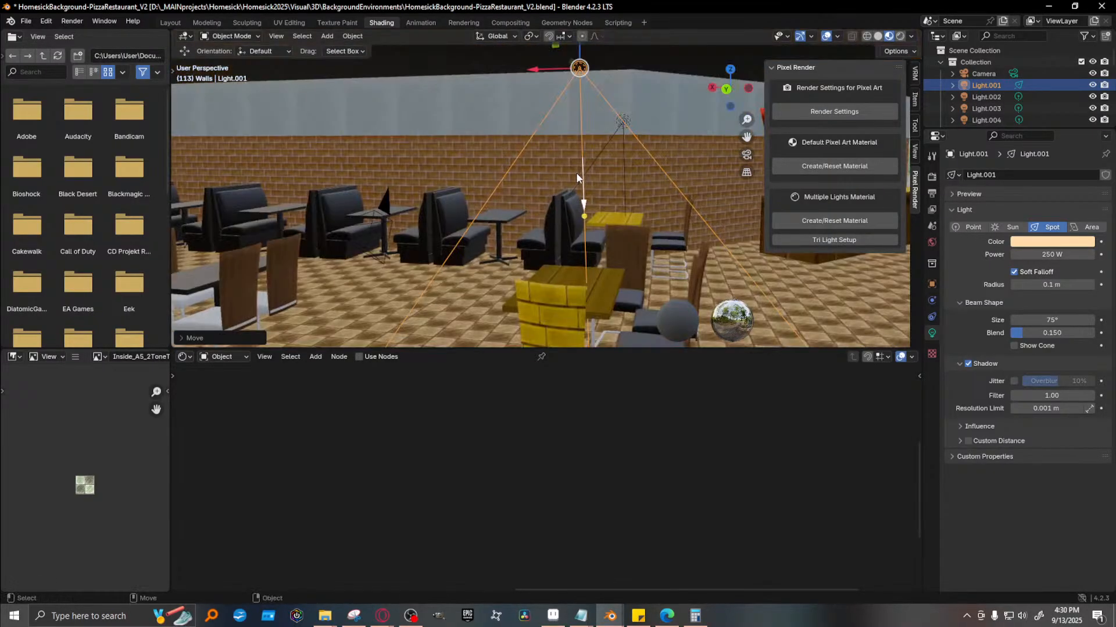
middle_click_drag(530, 43, 562, 92)
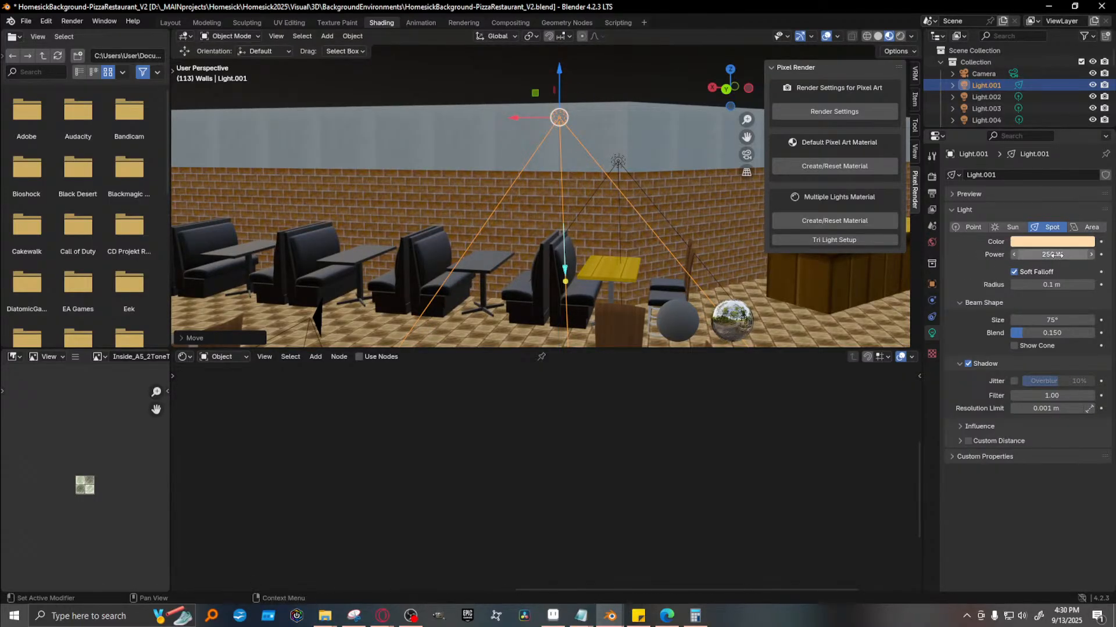
Set the power of the Light.001 spotlight to 500 W and test-render the camera view
left_click(1023, 254)
left_click_drag(1023, 254, 1011, 255)
type("50")
key("Return")
key("F12")
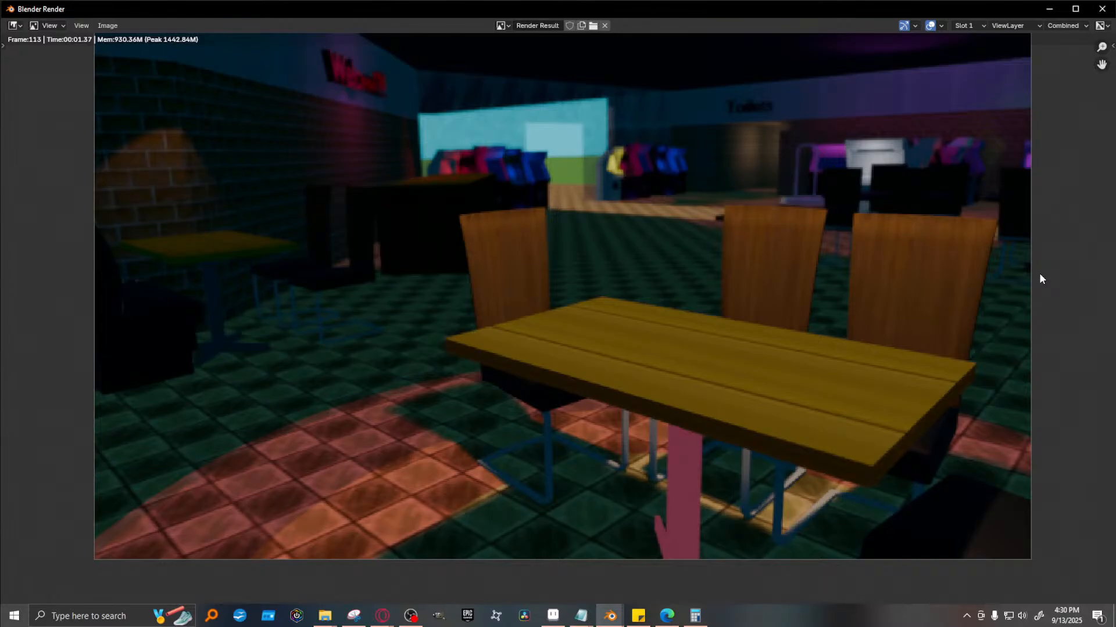
left_click(1049, 9)
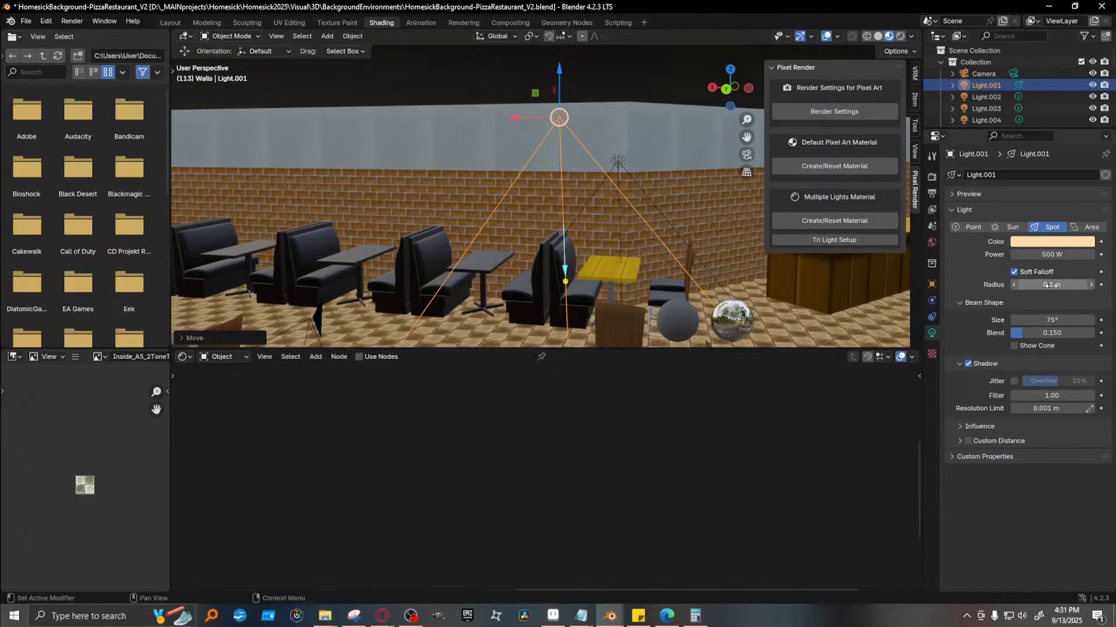
Try a larger radius for the Light.001 spotlight in a test render
left_click_drag(1048, 284, 1110, 285)
key("F12")
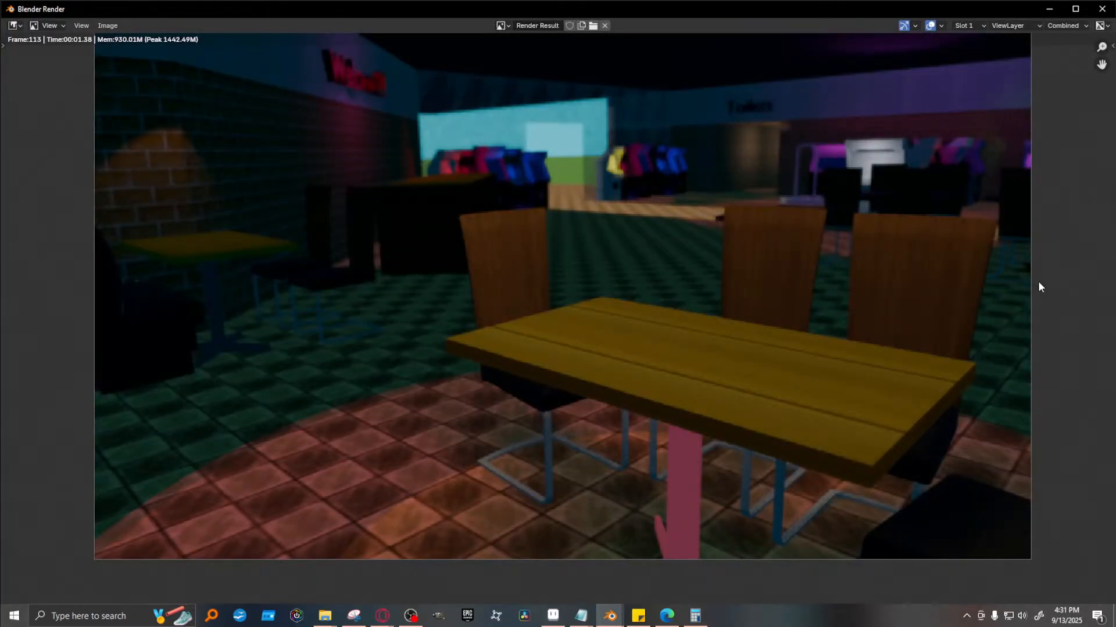
key("Escape")
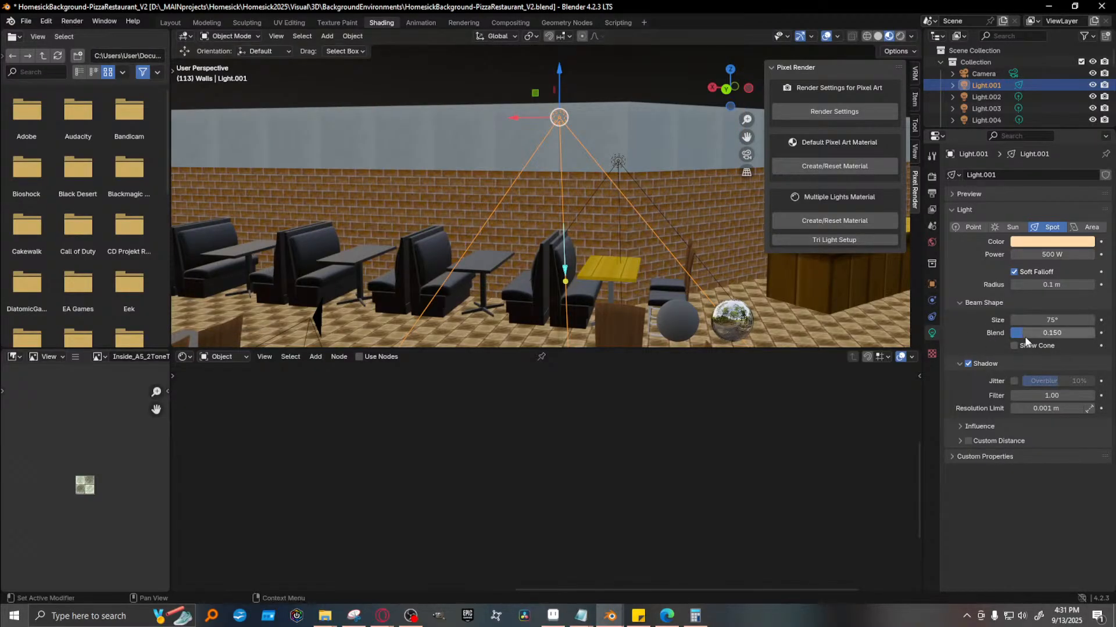
Widen the beam size of the Light.001 spotlight to 123° and test-render the camera view
left_click_drag(1017, 324, 1039, 314)
key("F12")
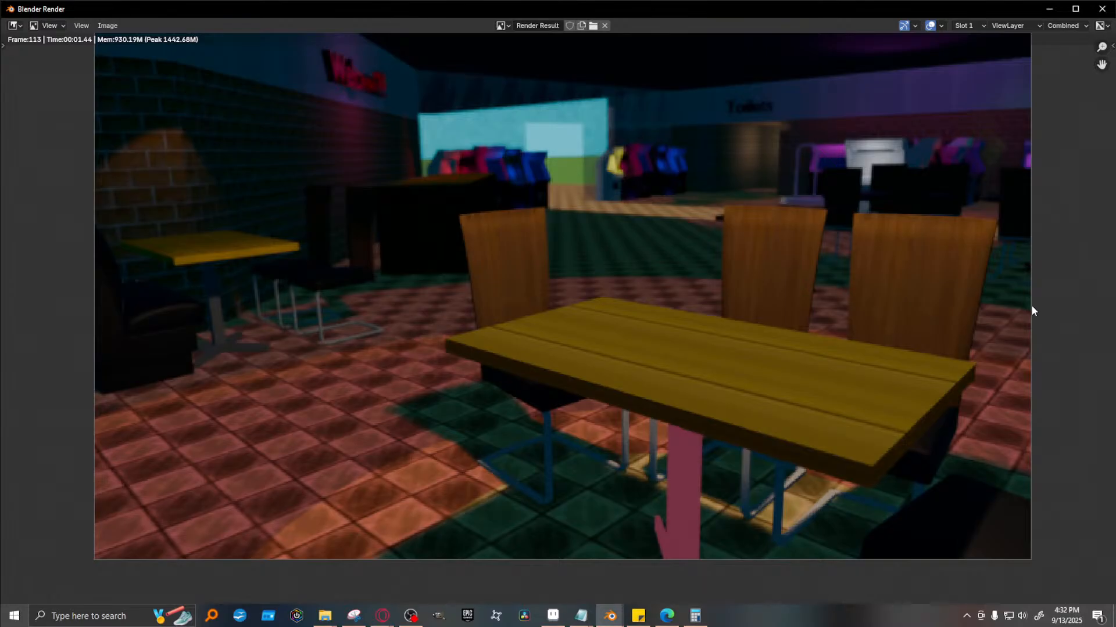
left_click(1049, 9)
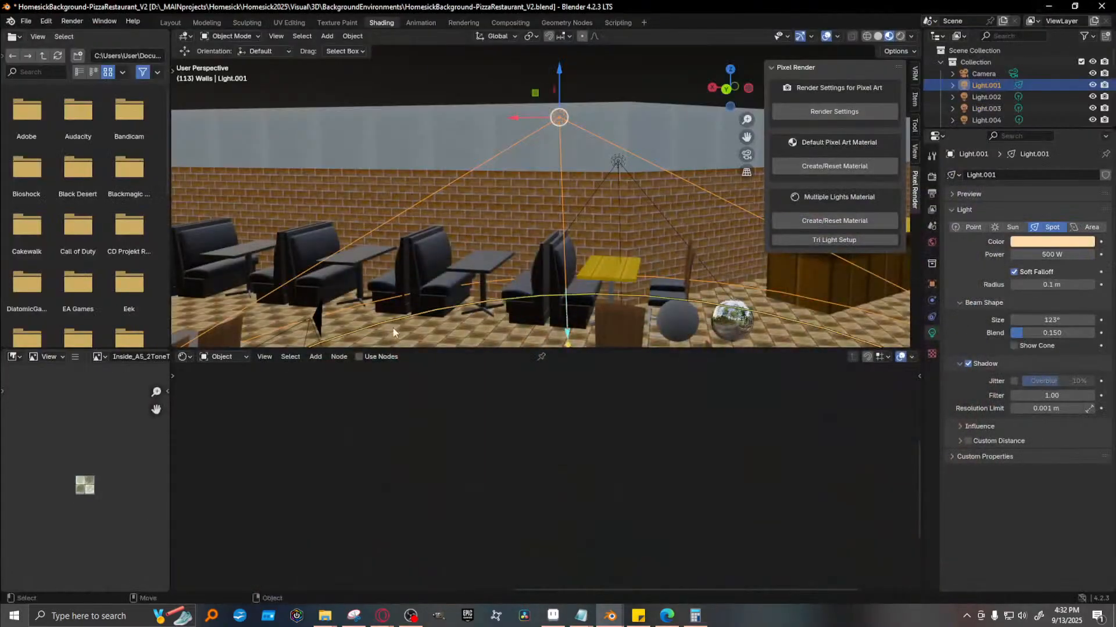
Lower the spotlight Light.015 above the yellow table by the brick corner, nudge it sideways, and test-render the camera view
left_click(617, 163)
key("KP_Decimal")
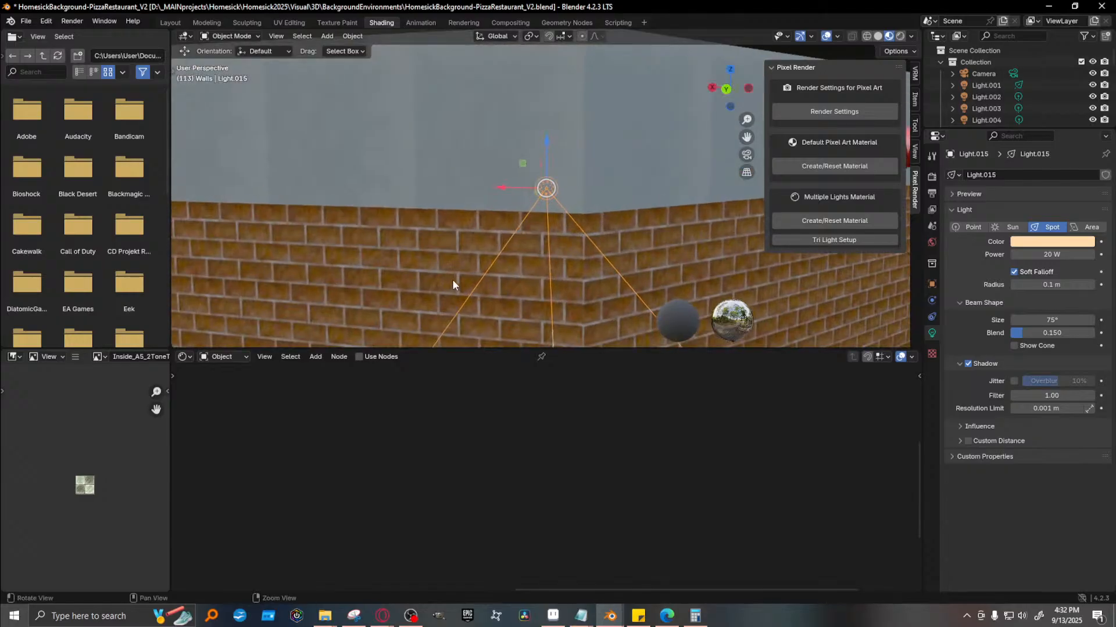
middle_click_drag(453, 280, 525, 99)
left_click_drag(527, 70, 526, 129)
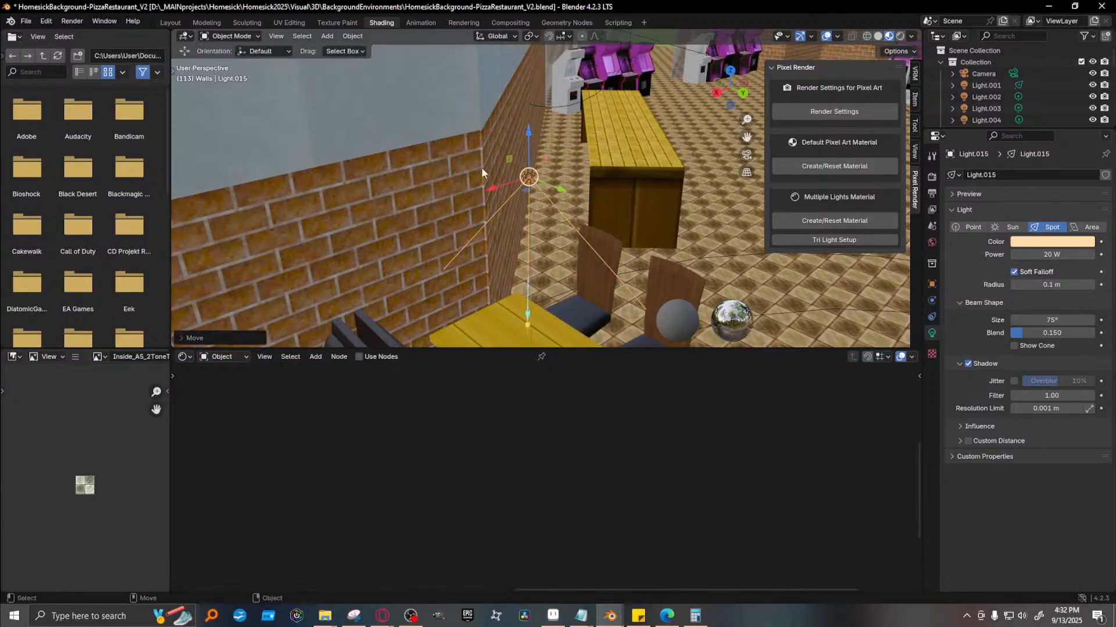
left_click_drag(559, 191, 566, 197)
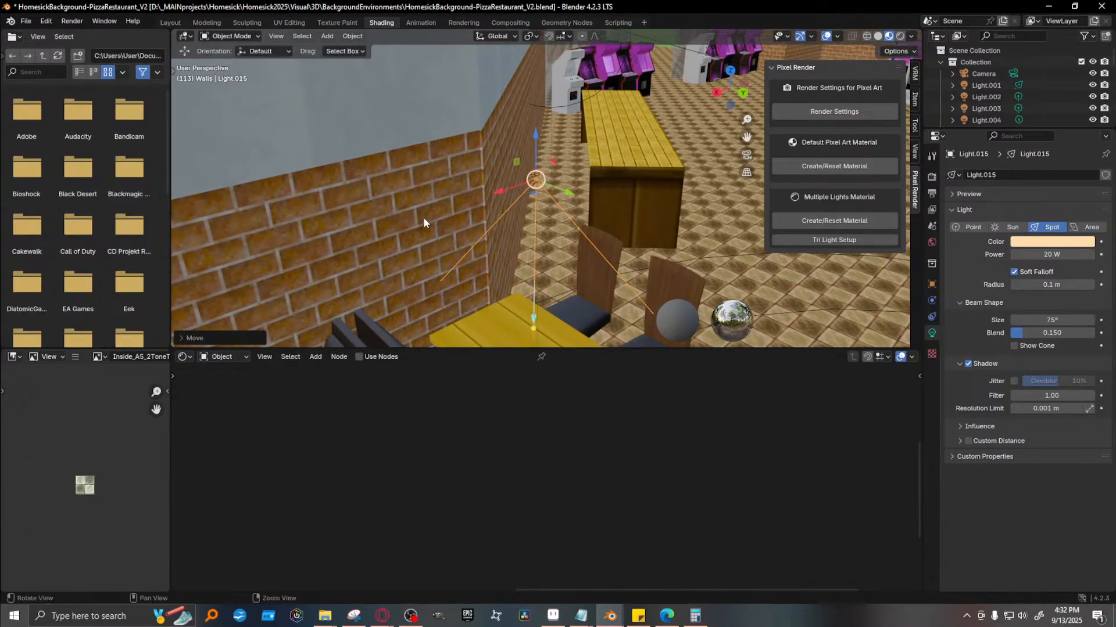
middle_click_drag(423, 220, 484, 214)
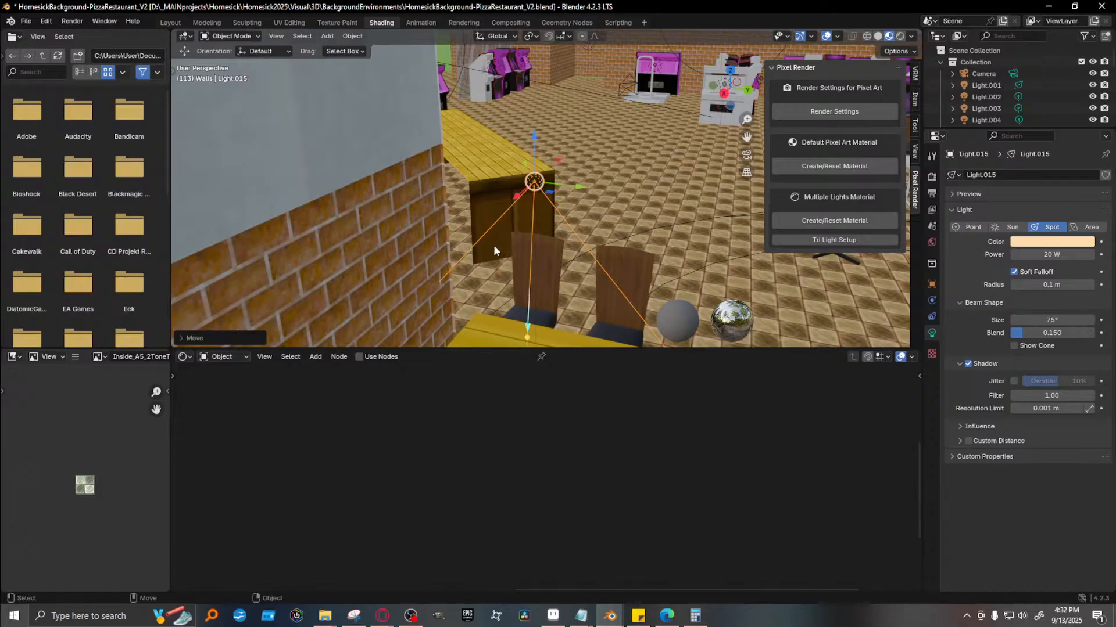
middle_click_drag(494, 251, 400, 228)
key("F12")
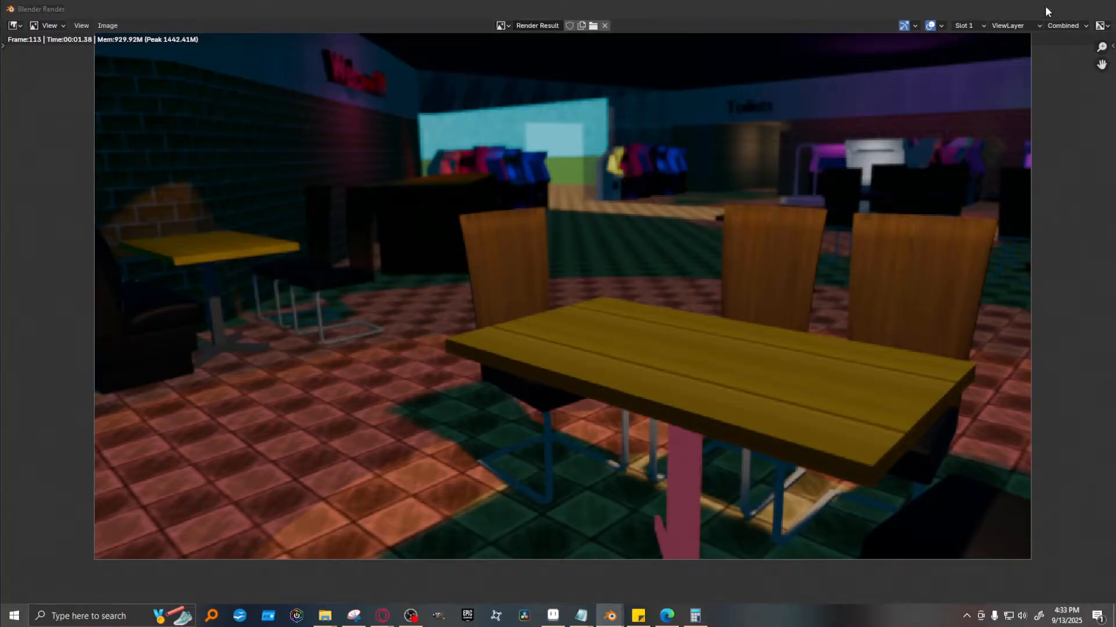
Narrow the beam size of the Light.001 spotlight to 110° and test-render the camera view
left_click(1102, 9)
right_click(538, 199)
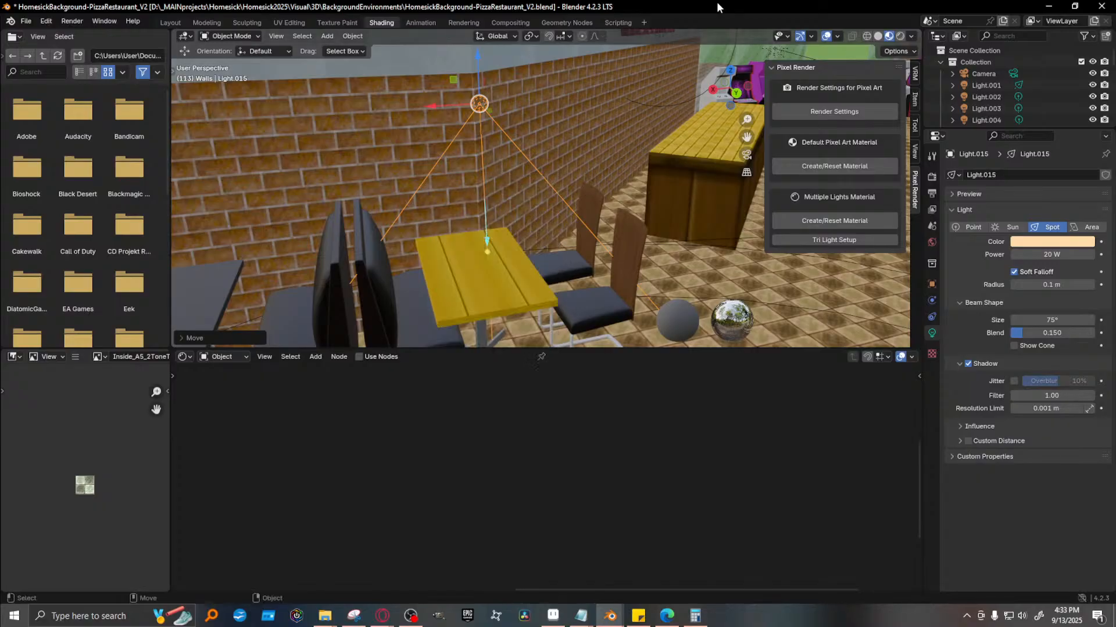
middle_click_drag(646, 216, 495, 197)
scroll(495, 197, "down", 3)
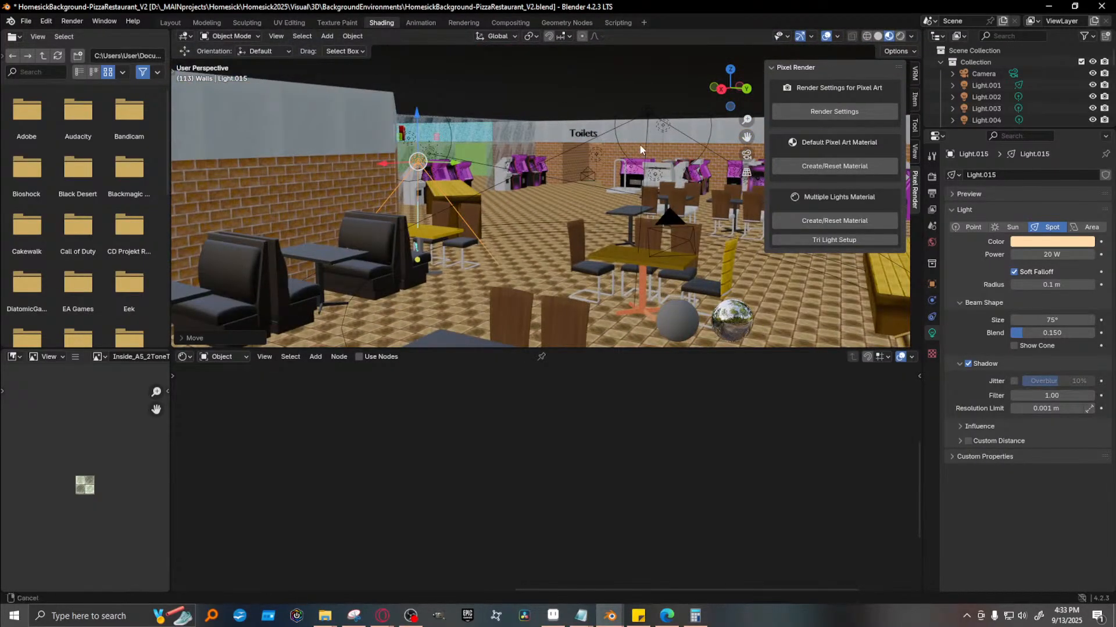
middle_click_drag(659, 120, 622, 199, "shift")
left_click(622, 187)
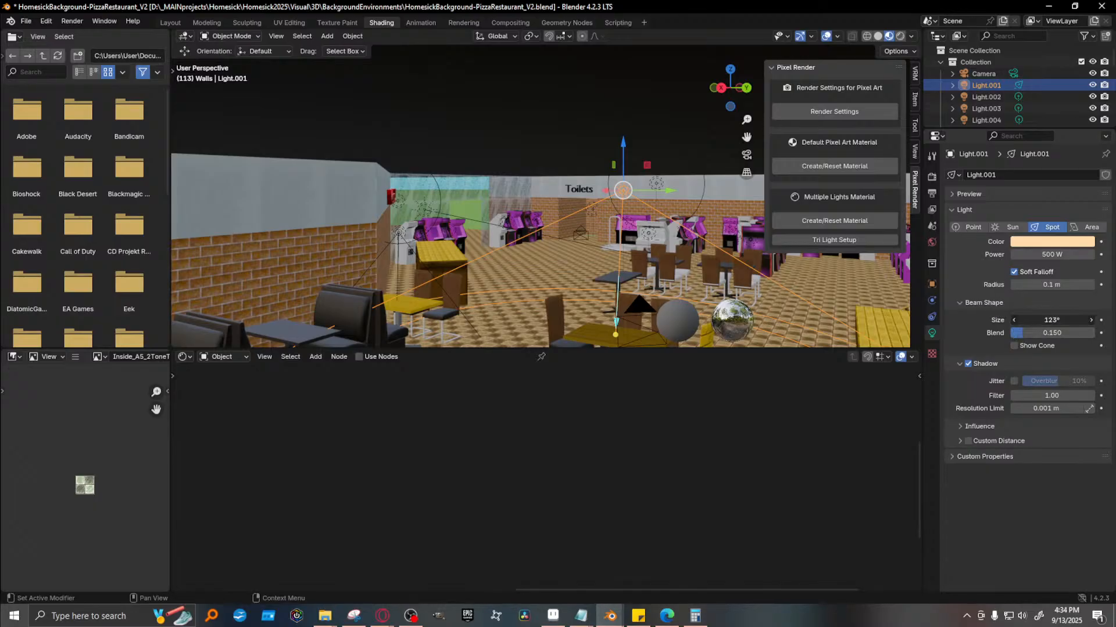
left_click_drag(1051, 320, 1026, 319)
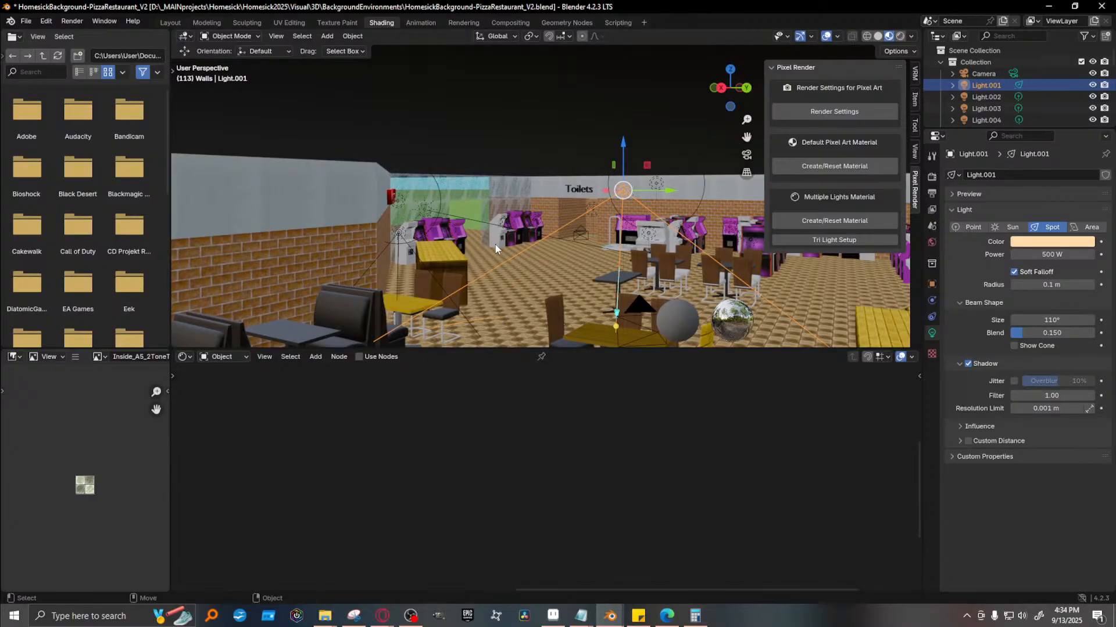
mouse_move(512, 232)
middle_mouse_down()
mouse_move(533, 238)
mouse_move(513, 228)
middle_mouse_up()
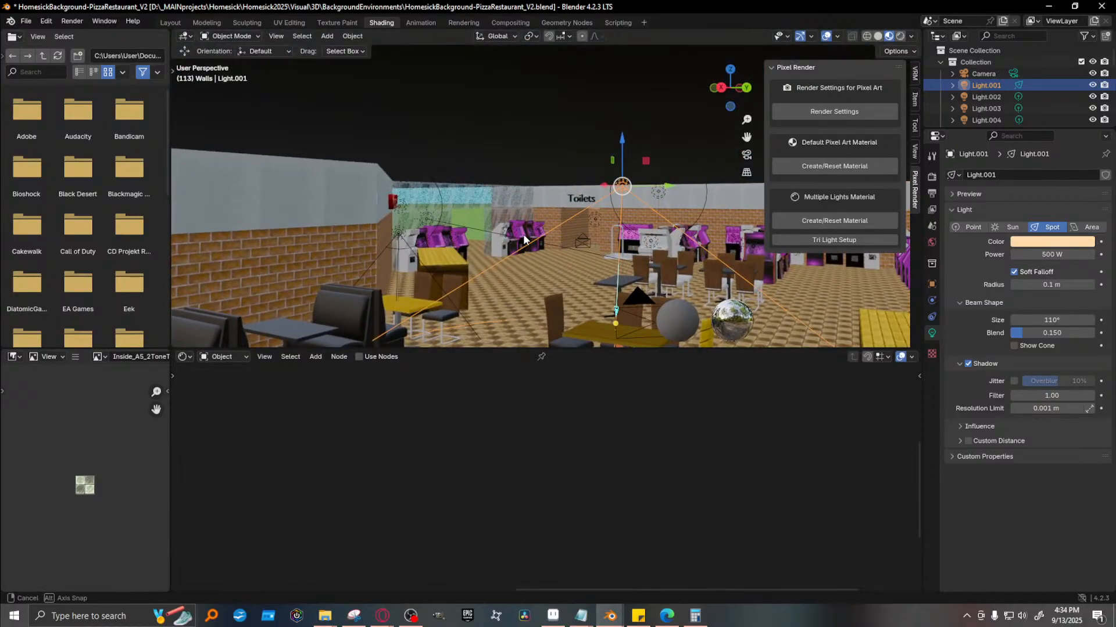
scroll(512, 228, "up", 3)
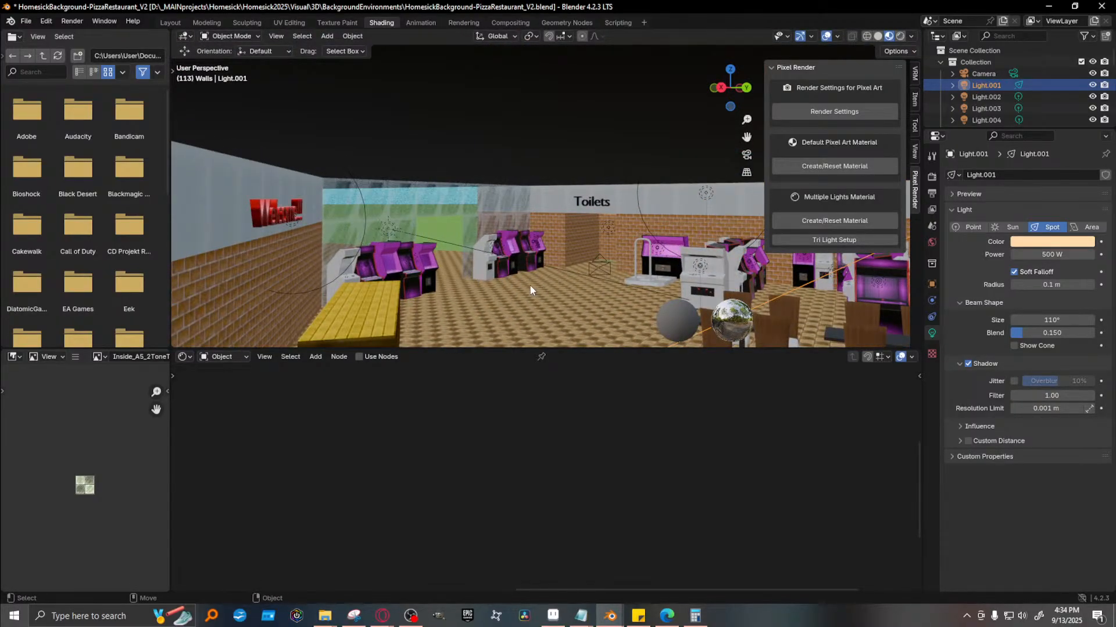
scroll(523, 284, "down", 4)
key("F12")
key("Escape")
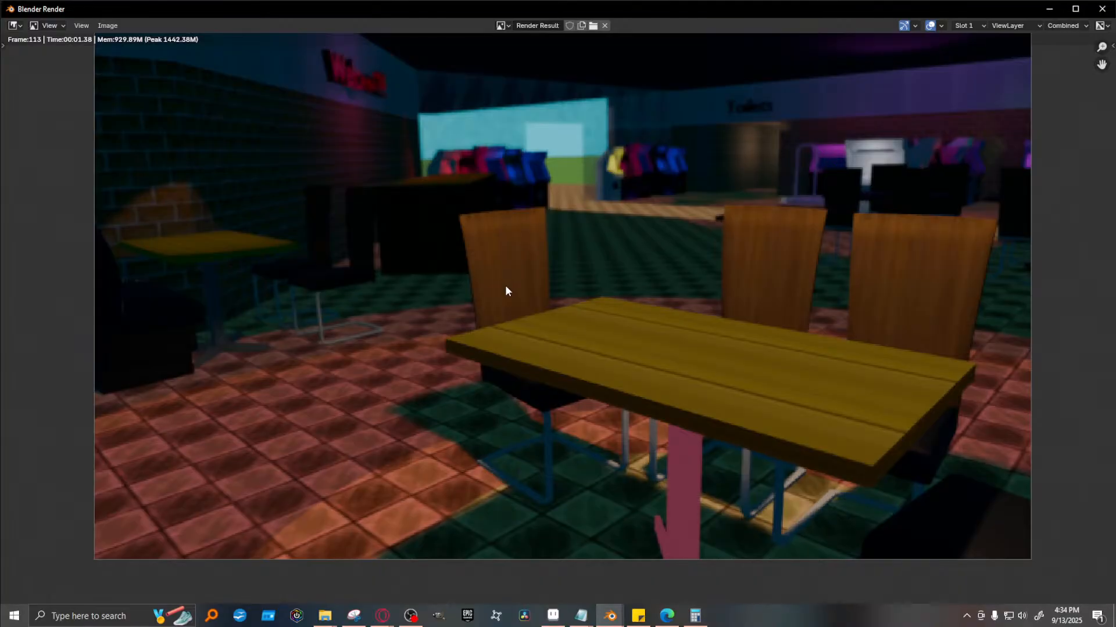
left_click(1049, 9)
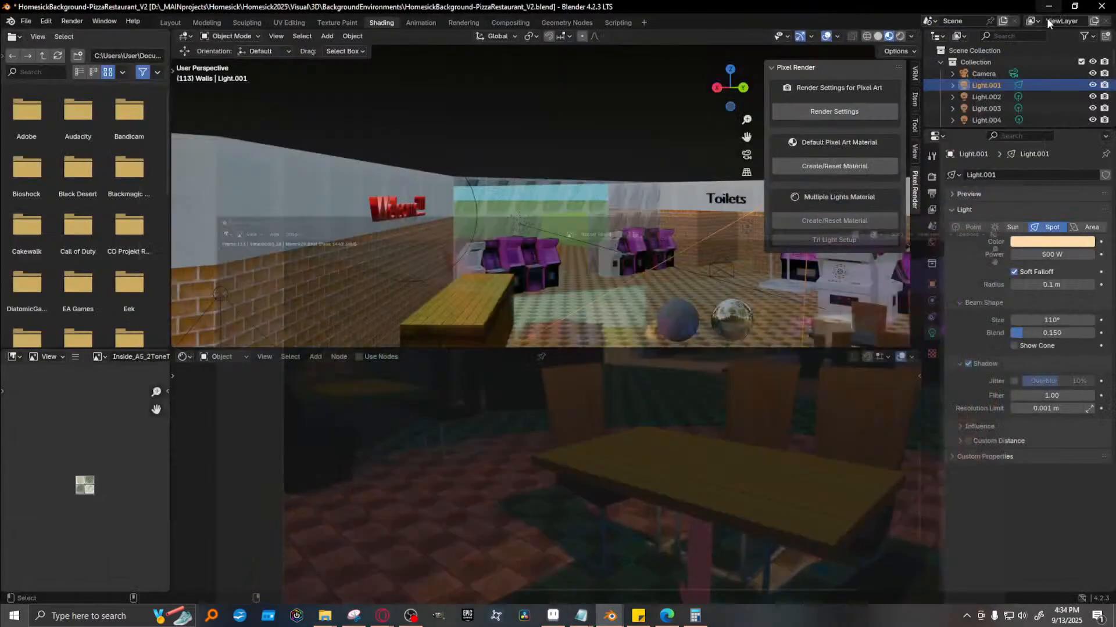
Compare the scene in solid and material preview display, and show the Shading workspace's viewport in rendered display
middle_click_drag(611, 279, 476, 235)
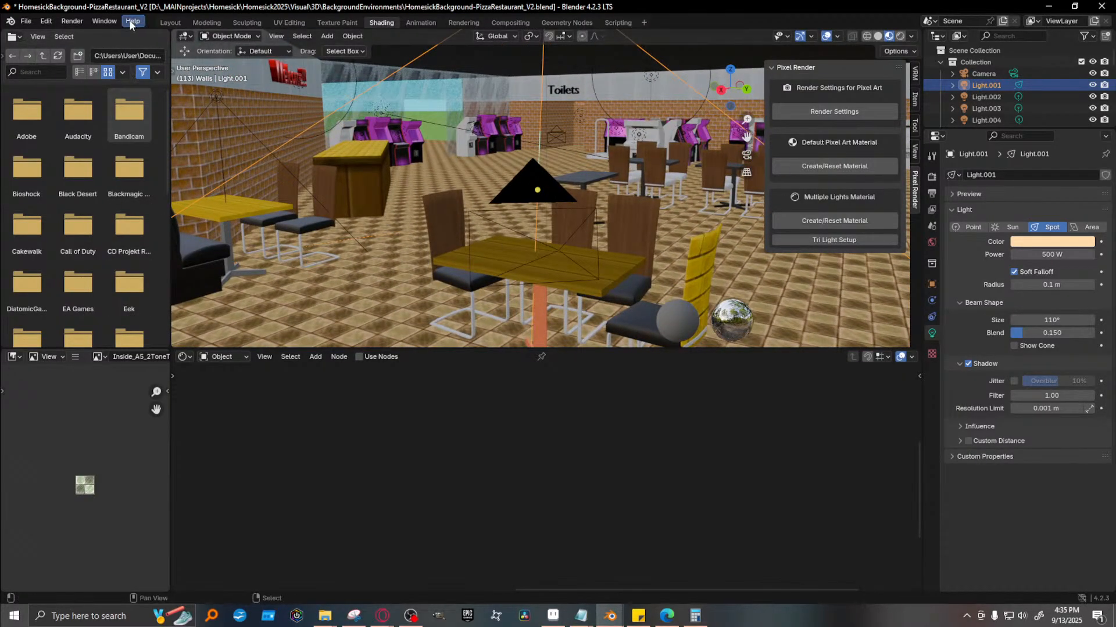
left_click(179, 23)
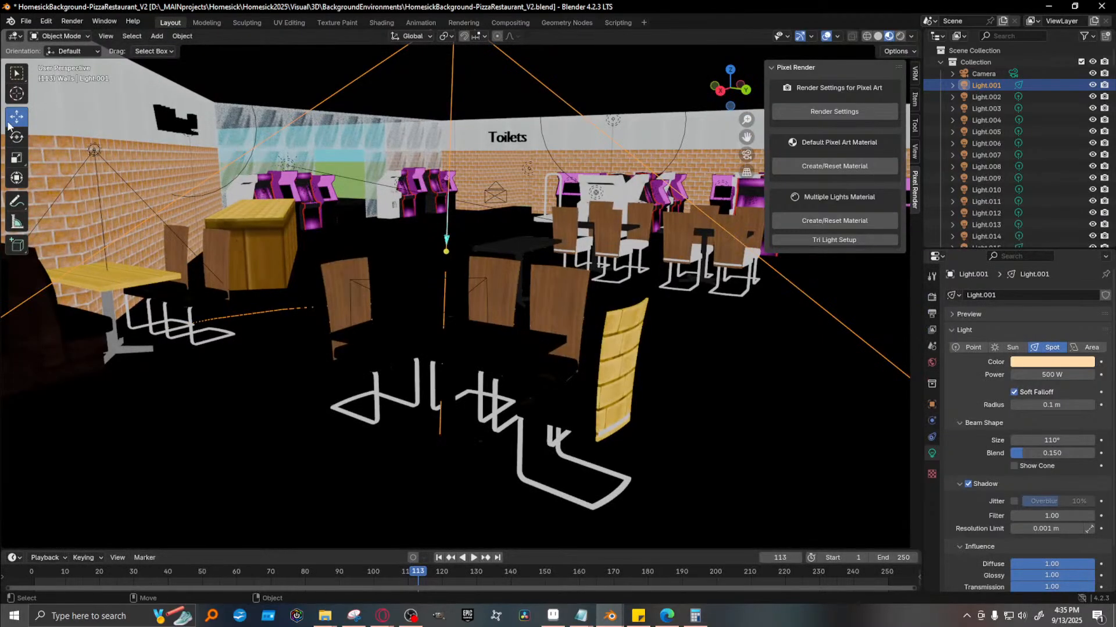
left_click(158, 36)
left_click(877, 36)
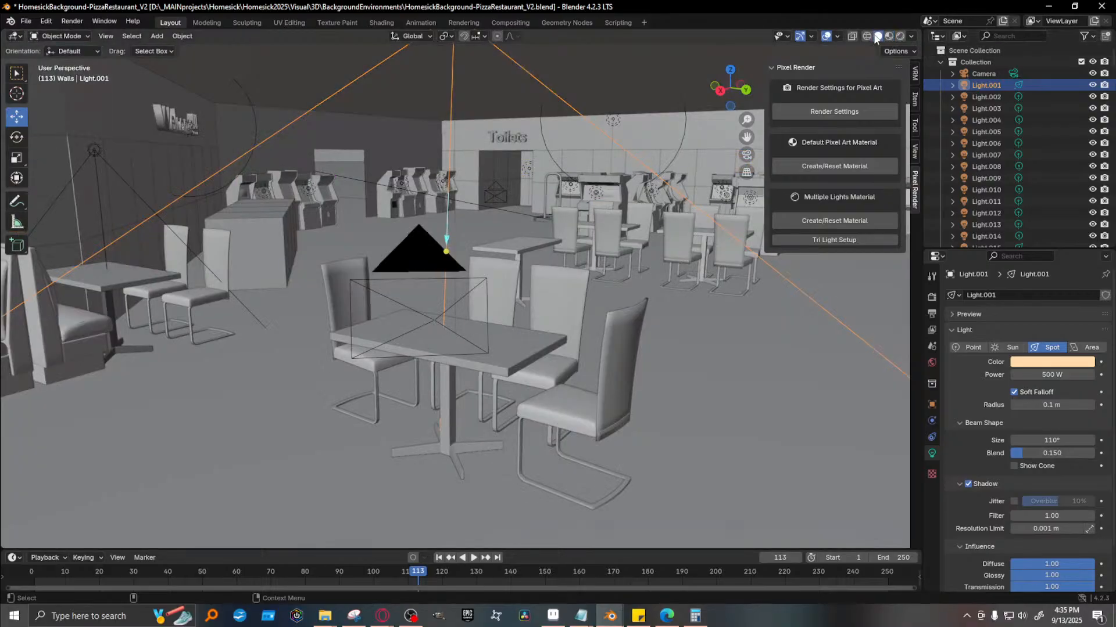
left_click(889, 36)
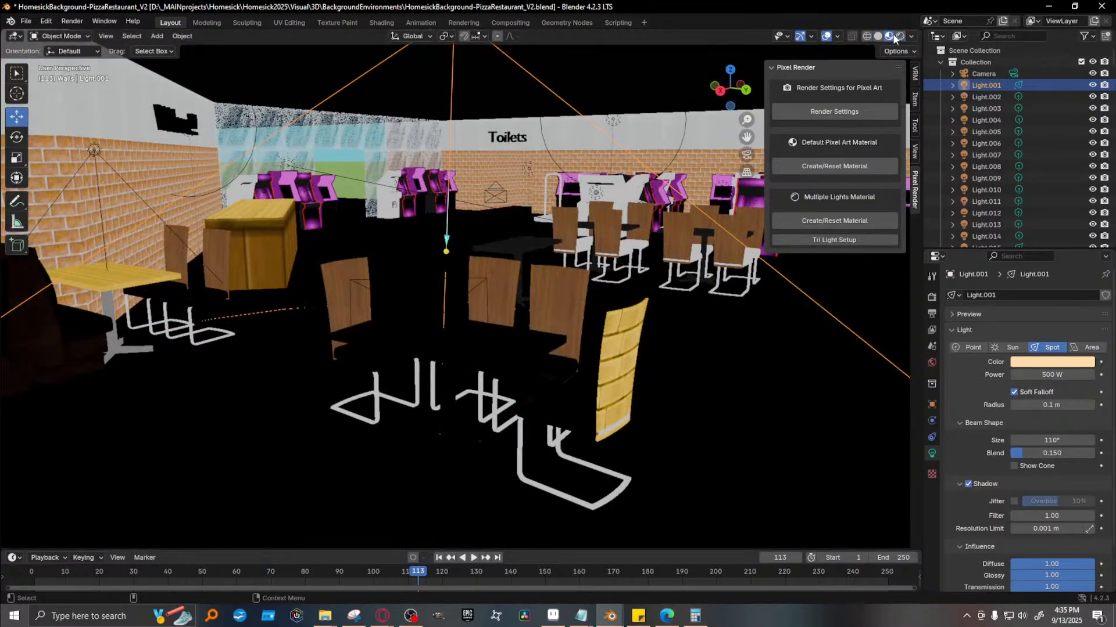
left_click(381, 23)
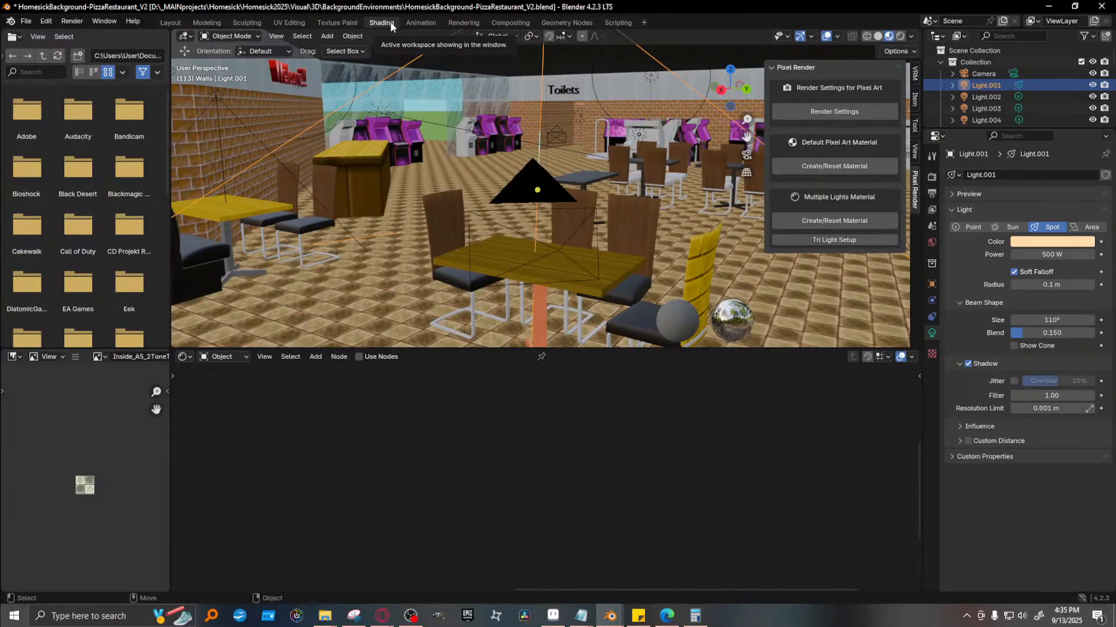
left_click(902, 36)
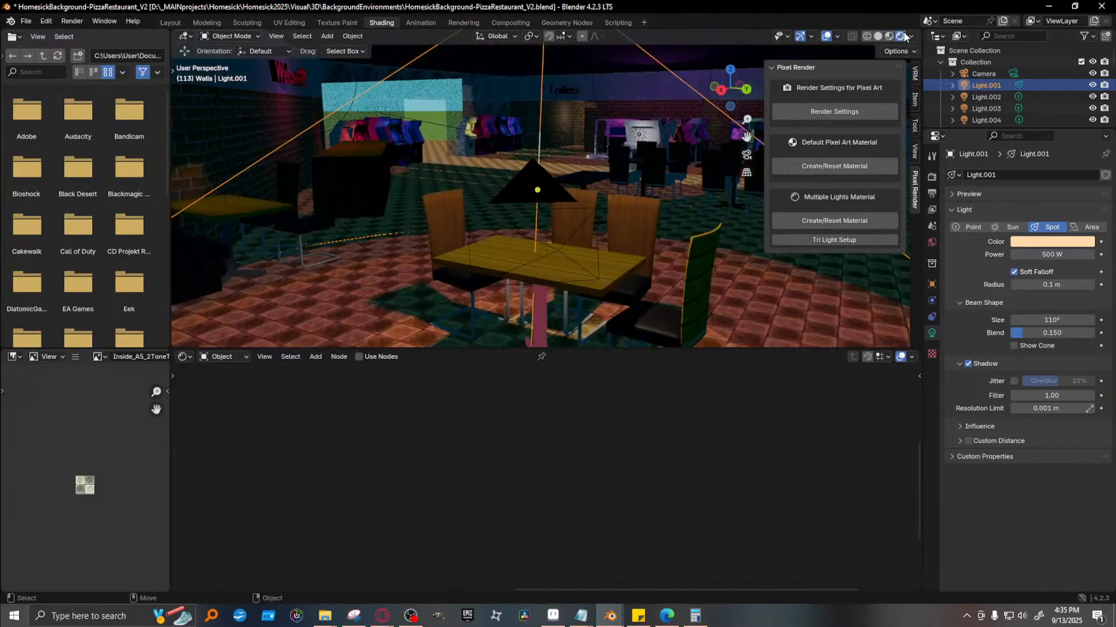
left_click(170, 23)
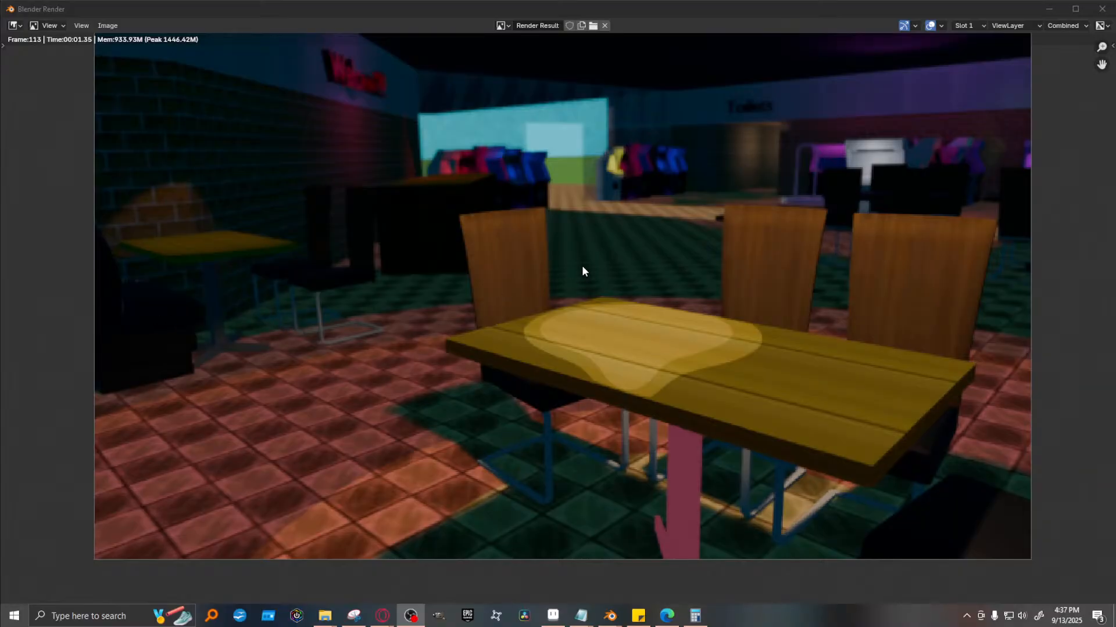
Move the Light.001 spotlight sideways above the dining tables and test-render the camera view
left_click(1048, 9)
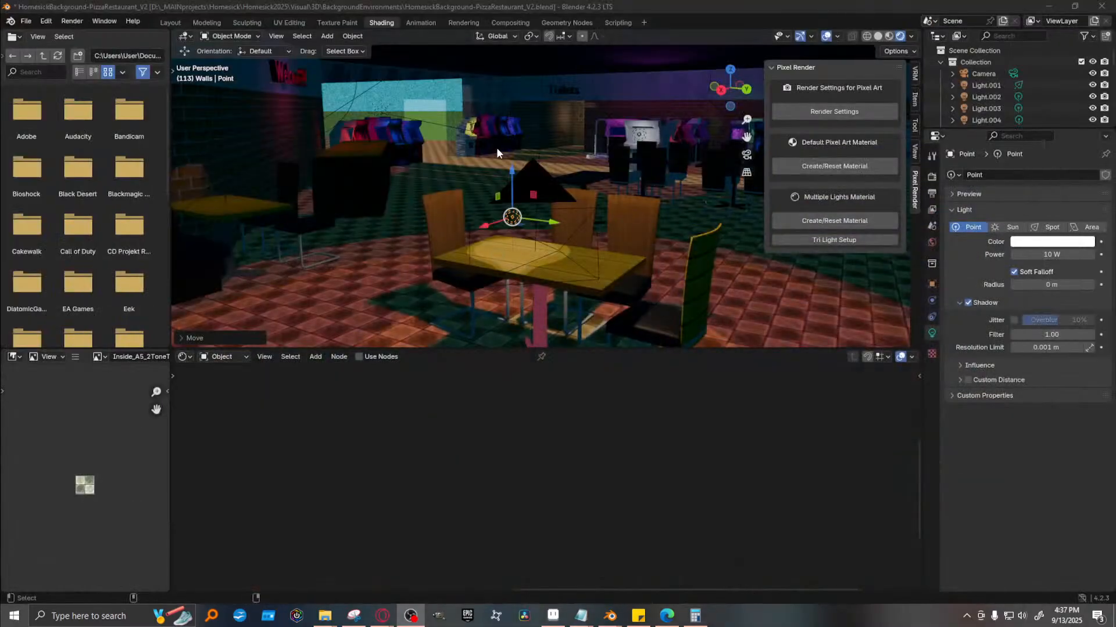
right_click(555, 148)
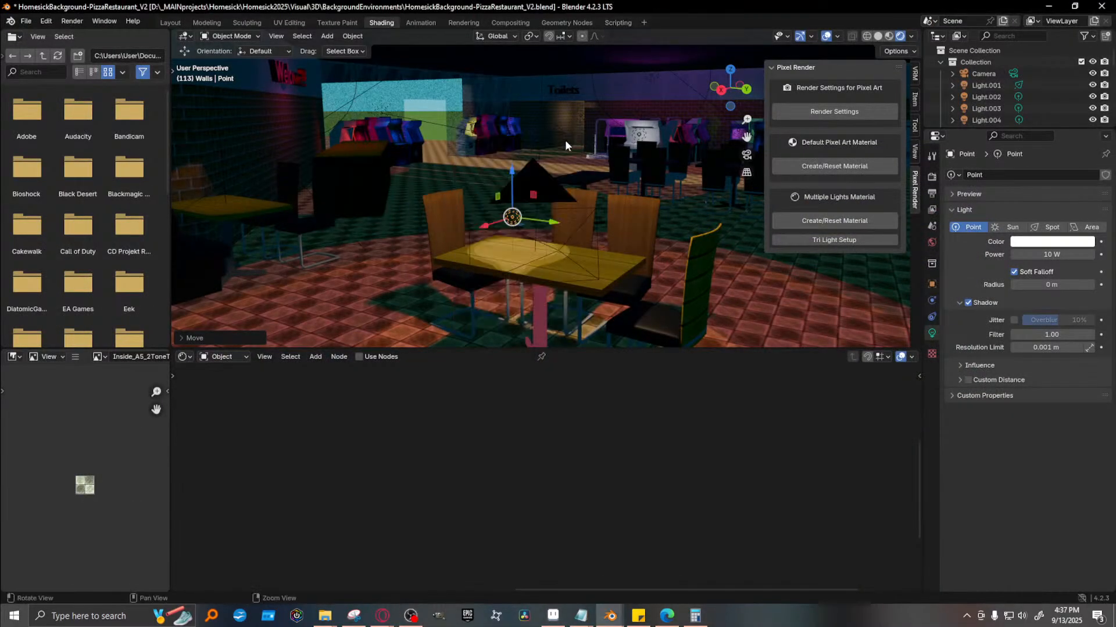
middle_click_drag(565, 91, 563, 210, "alt")
left_click(541, 120)
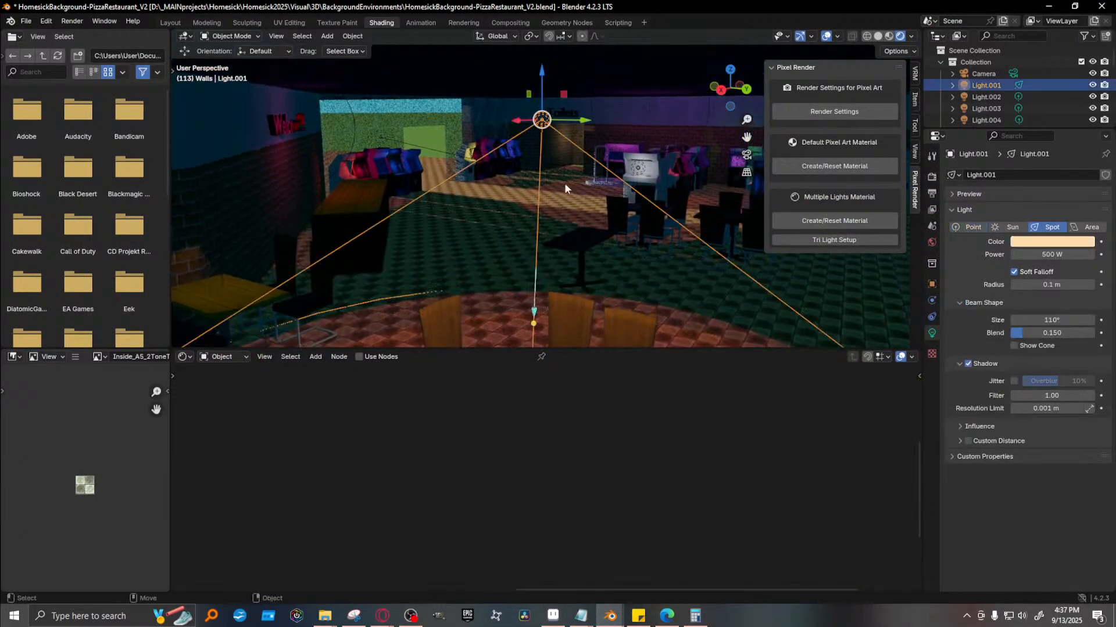
left_click_drag(521, 121, 414, 158)
key("F12")
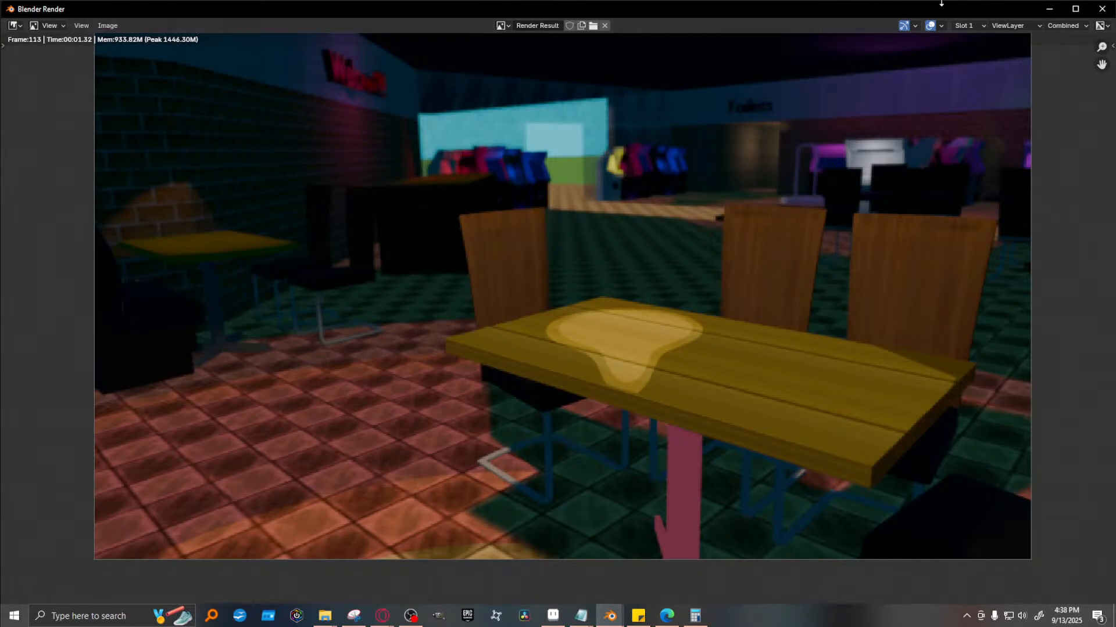
left_click(1049, 9)
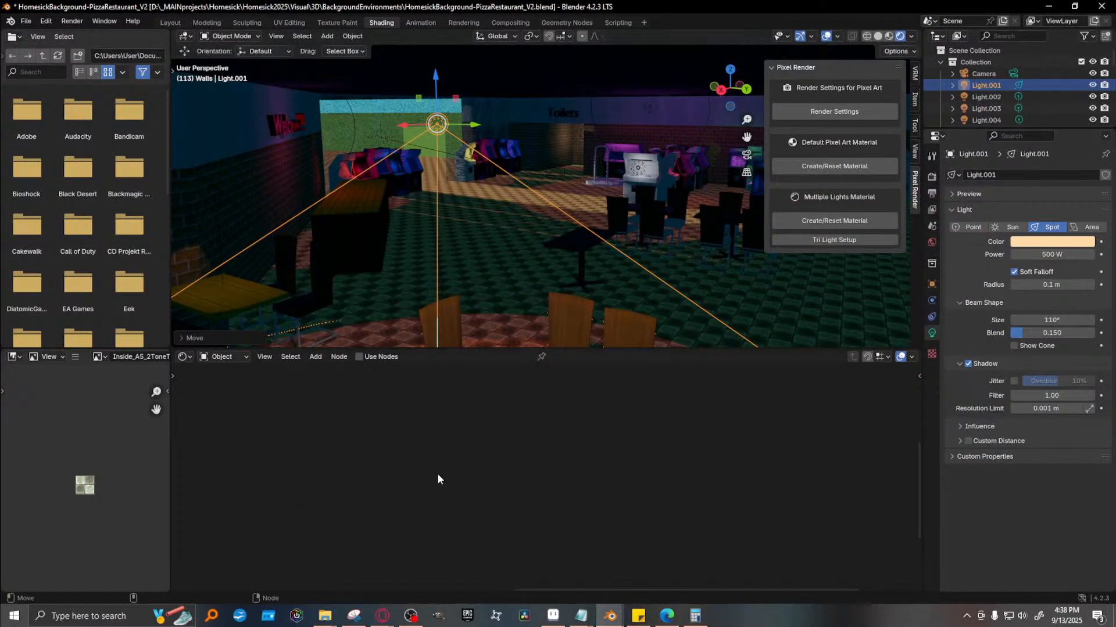
Select the Foundation floor and examine how the PixelArt_MultipleLights material's colour ramps and Lighten nodes affect the lit floor
scroll(468, 470, "down", 7)
scroll(468, 467, "up", 15)
scroll(486, 405, "down", 4)
scroll(487, 405, "up", 6)
left_click(498, 279)
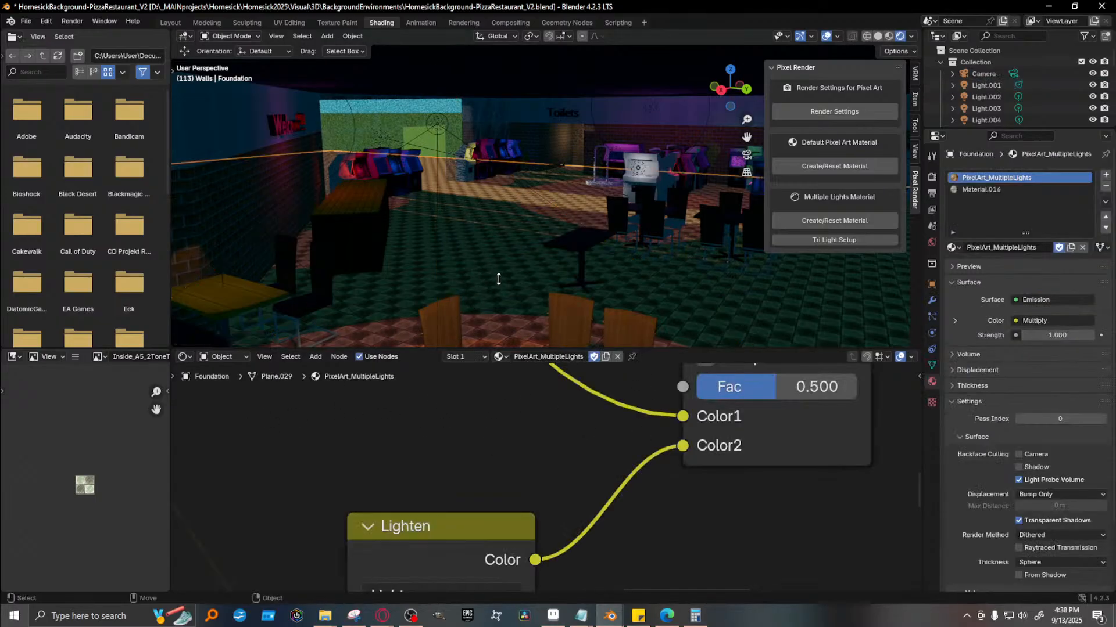
scroll(448, 265, "down", 3)
scroll(532, 274, "up", 4)
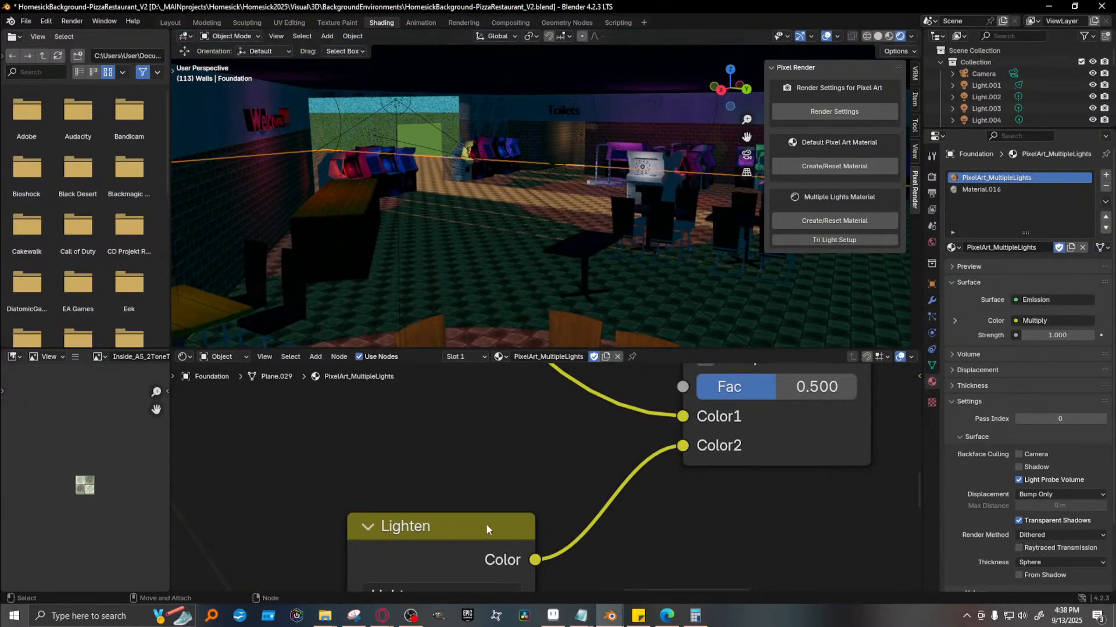
scroll(486, 524, "down", 7)
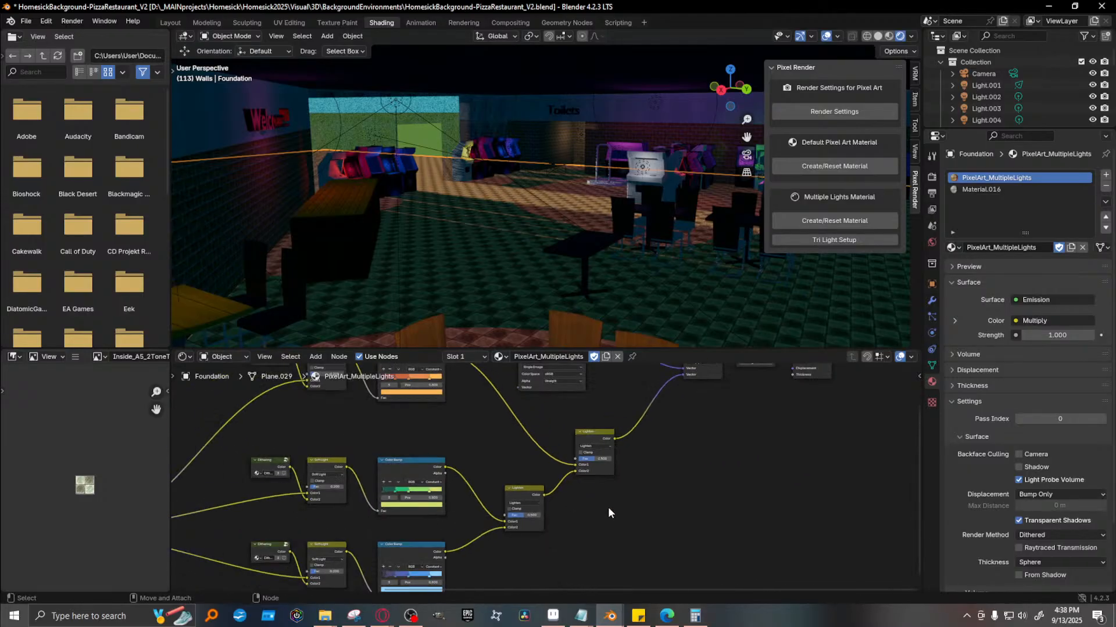
scroll(591, 501, "down", 2)
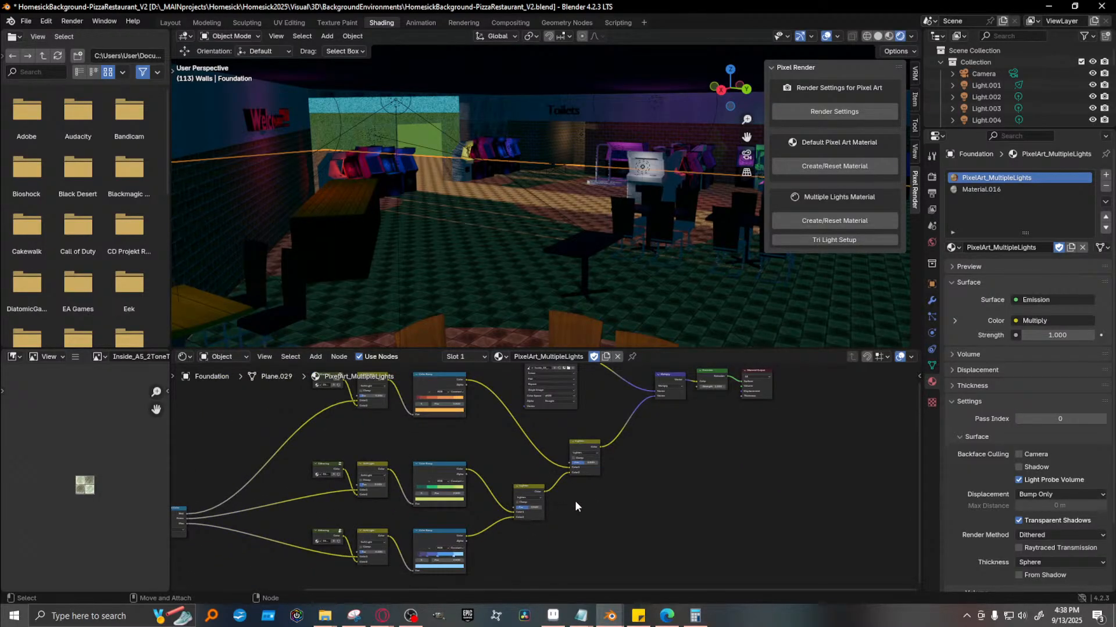
middle_click_drag(390, 433, 464, 447)
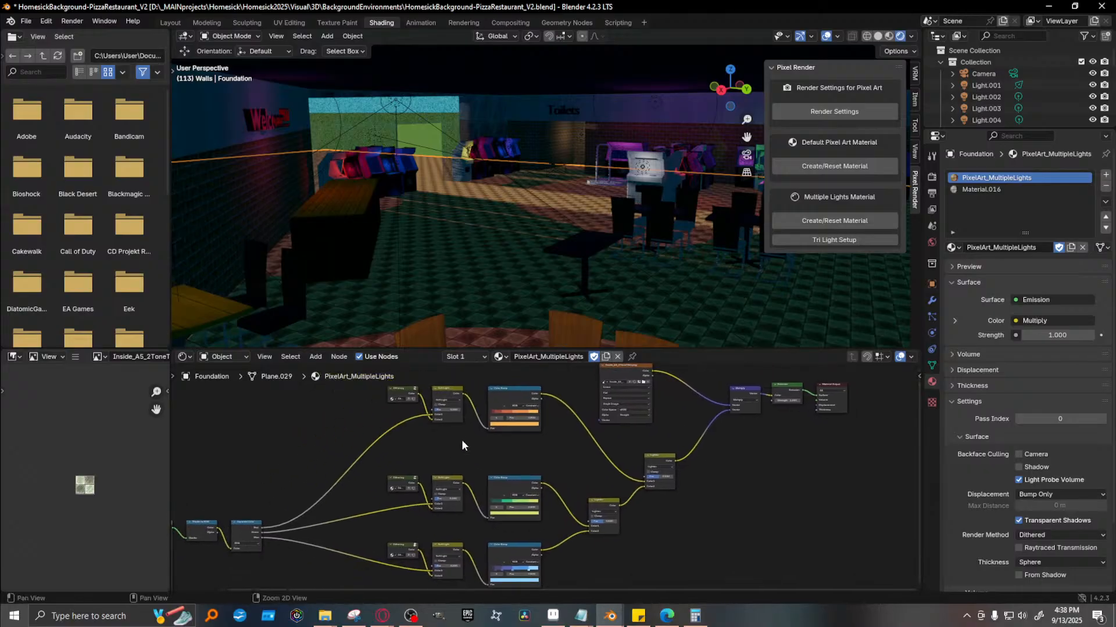
middle_click_drag(483, 285, 521, 183, "shift")
middle_click_drag(491, 271, 541, 183, "shift")
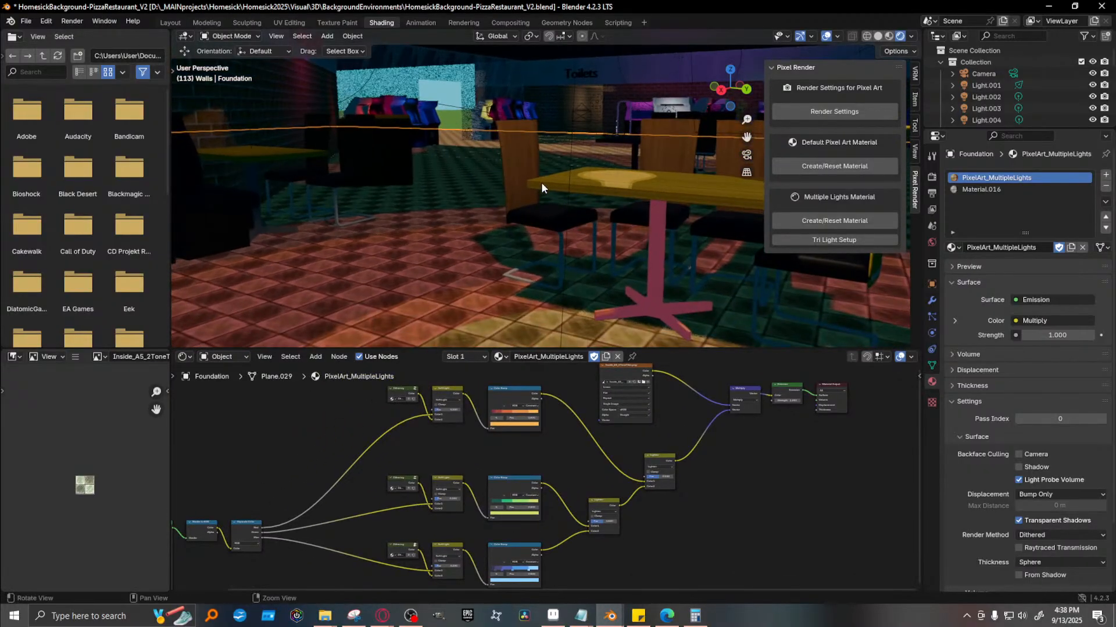
Reduce the saturation of the fifth and fourth stops in the floor material's orange Color Ramp to 0
scroll(519, 417, "up", 3)
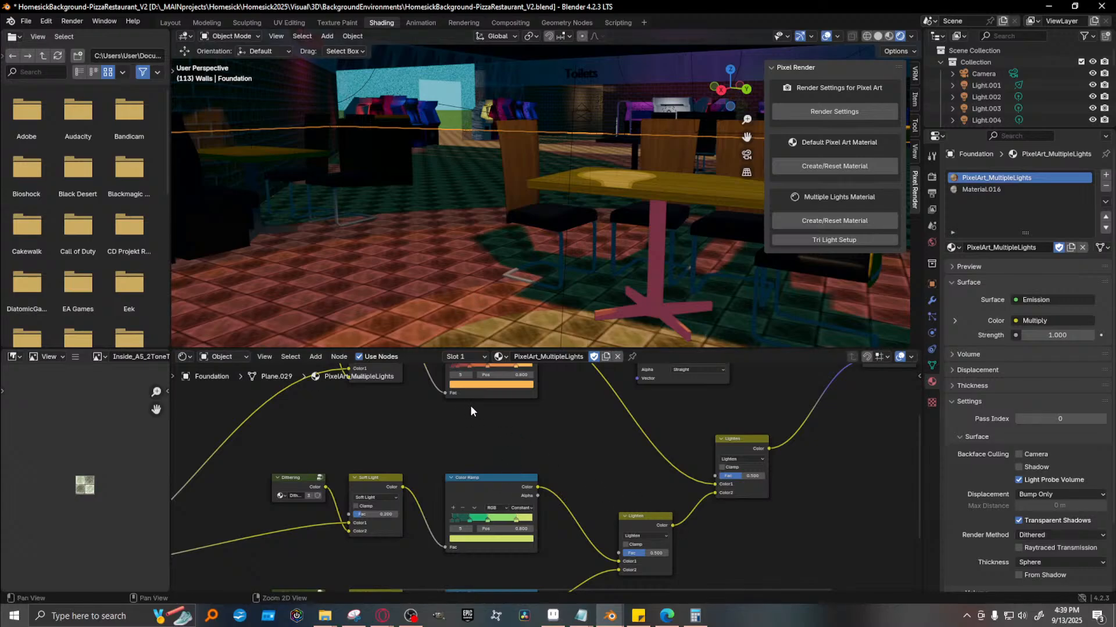
scroll(497, 442, "up", 3)
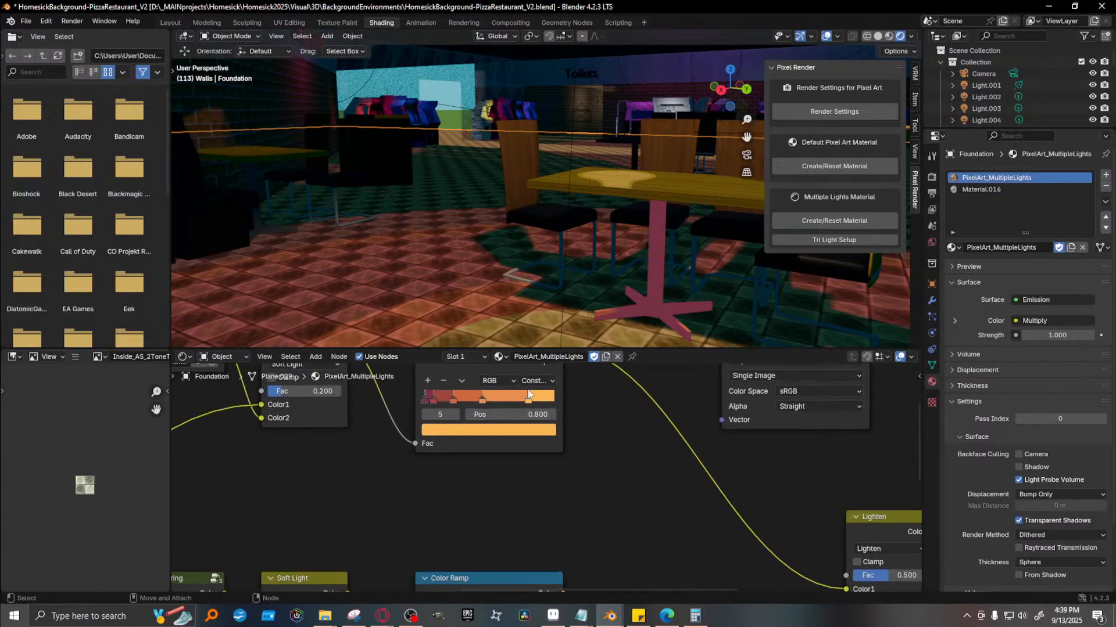
scroll(490, 311, "down", 2)
scroll(490, 311, "up", 2)
left_click(530, 431)
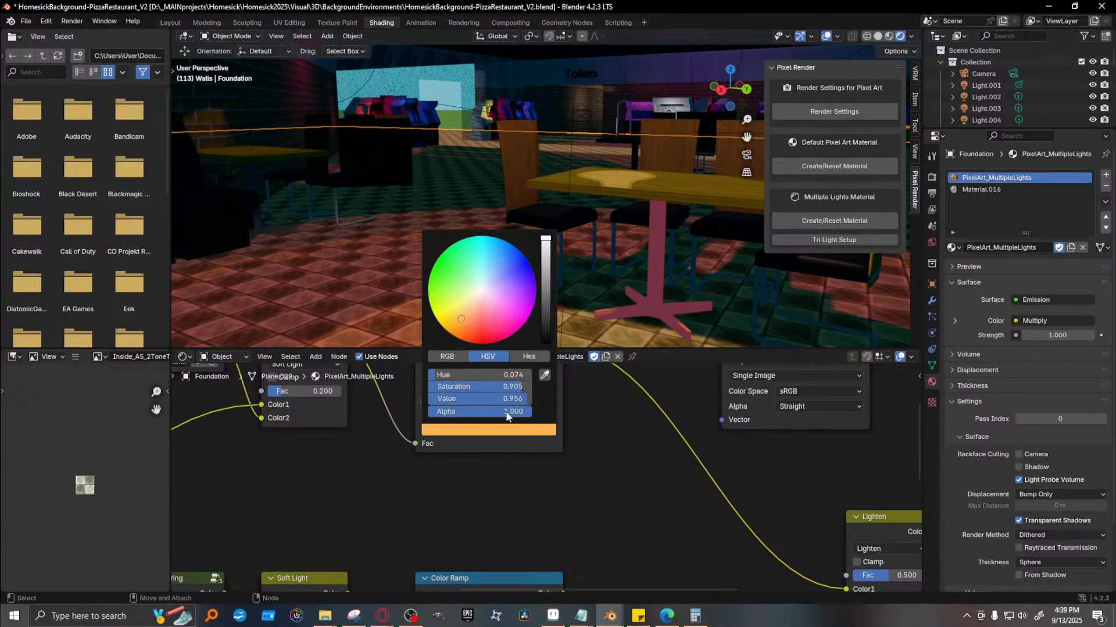
left_click_drag(520, 387, 428, 387)
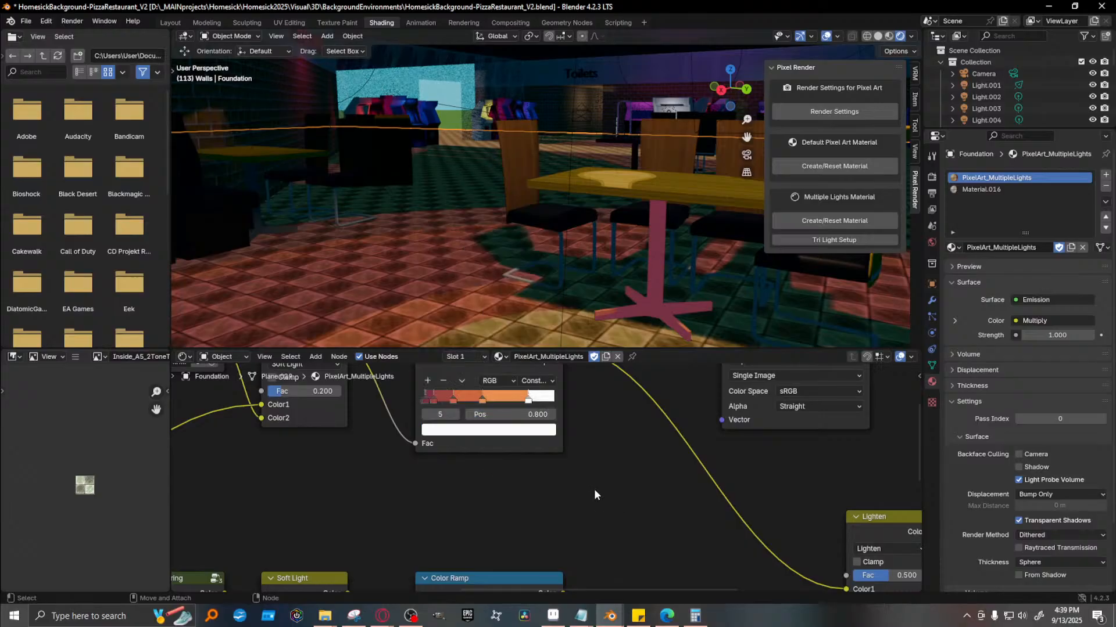
key("ctrl+z")
left_click(485, 430)
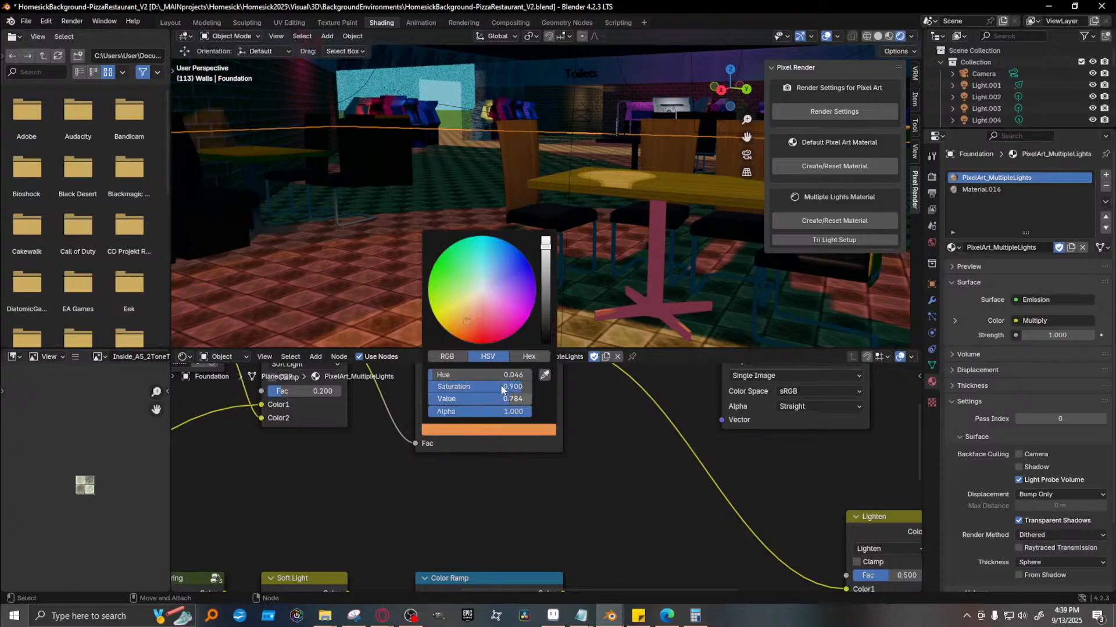
left_click_drag(520, 387, 429, 386)
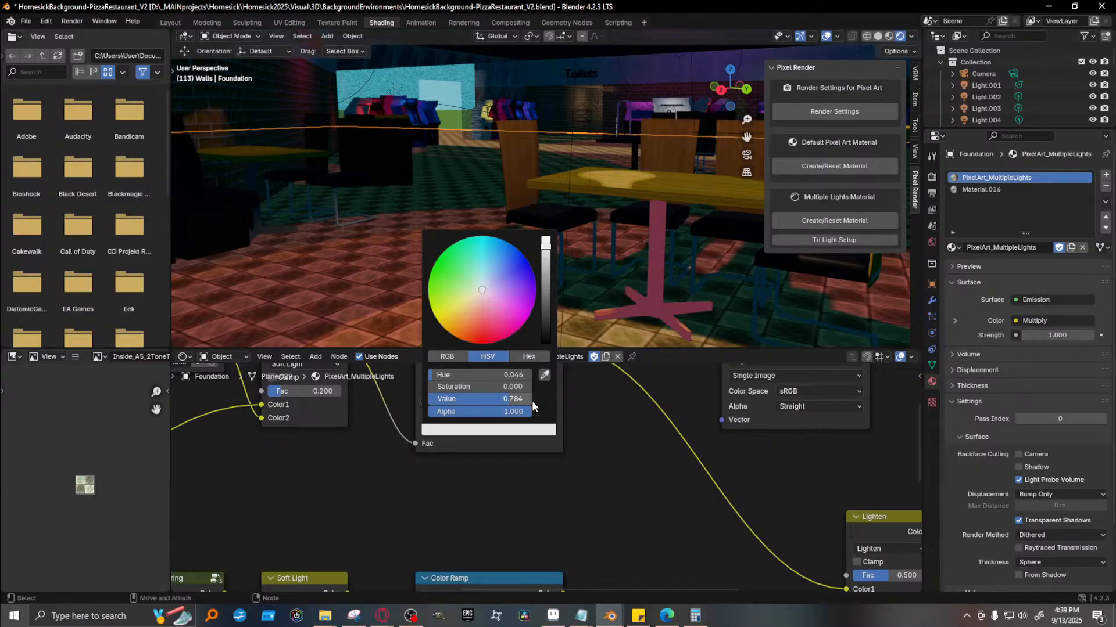
Desaturate the third and second stops of the floor material's upper Color Ramp to neutral greys
left_click(466, 398)
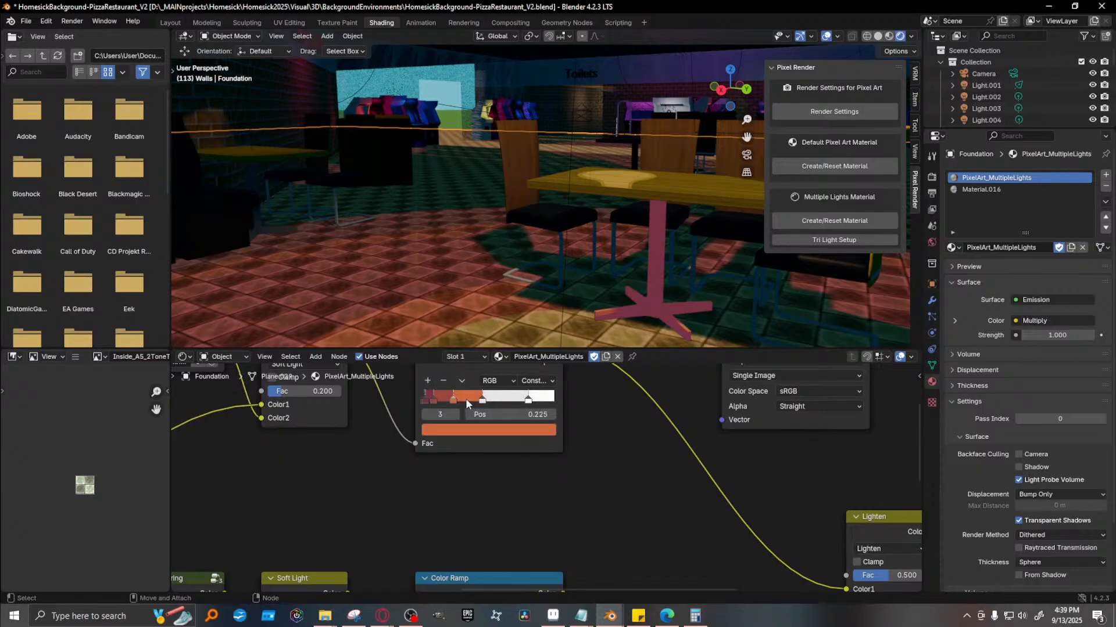
left_click(480, 433)
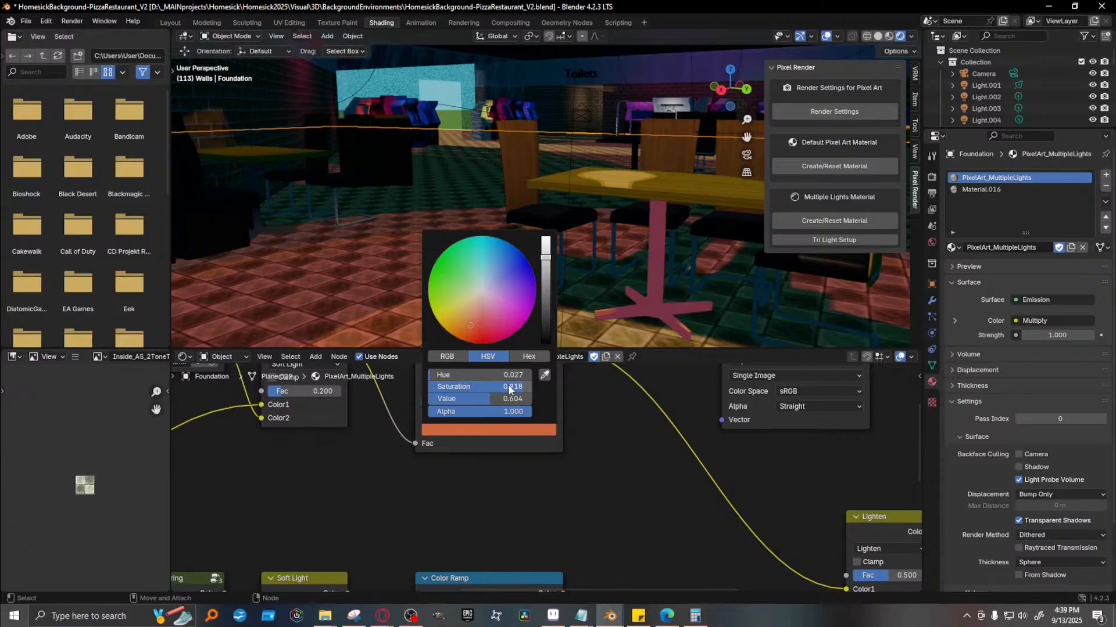
left_click_drag(509, 390, 433, 390)
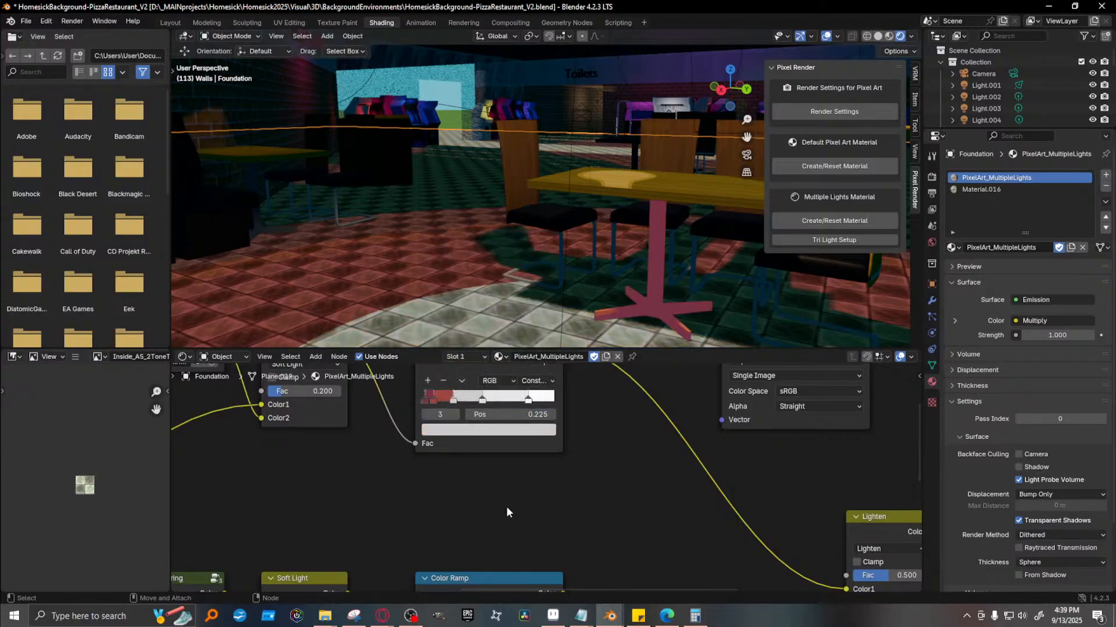
left_click(434, 400)
left_click(489, 430)
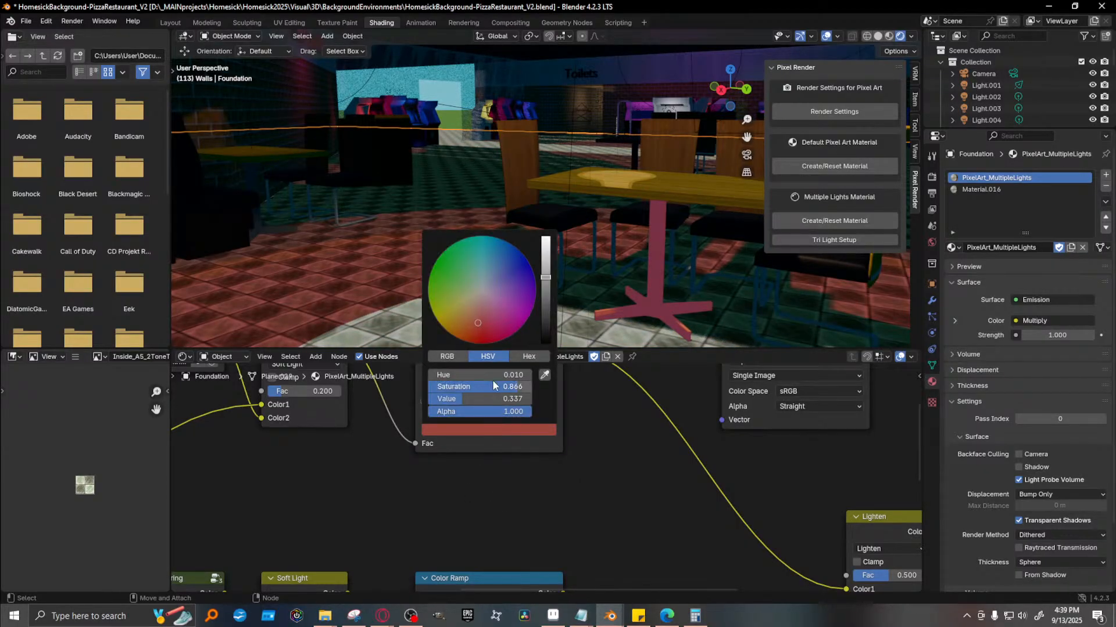
left_click_drag(514, 391, 424, 398)
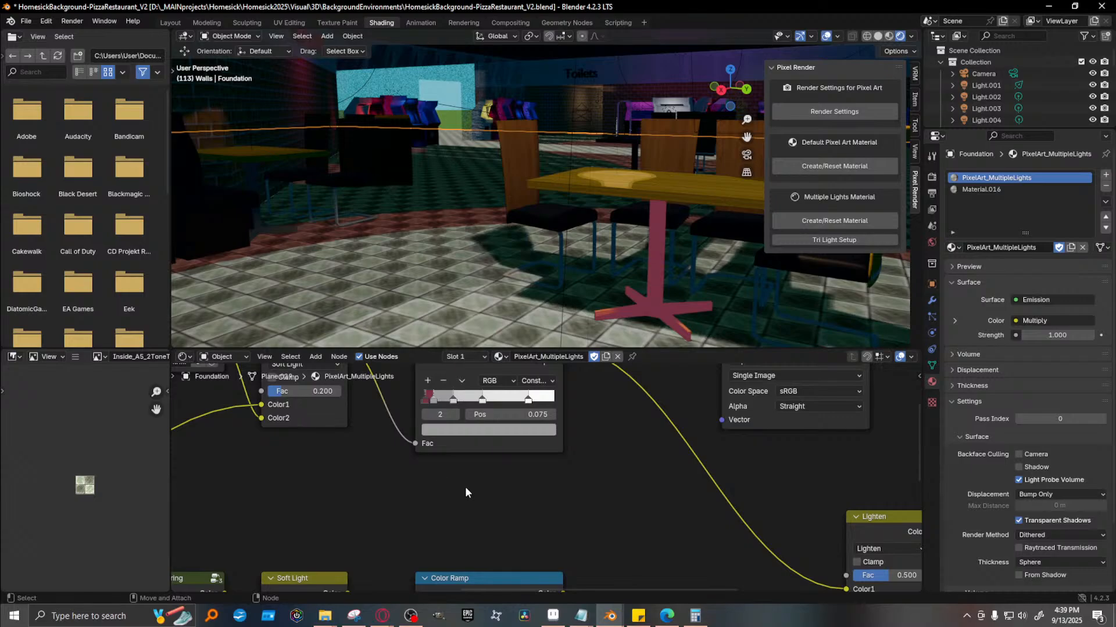
Desaturate the first, dark red stop of the floor's upper Color Ramp to grey and start a test render
left_click(425, 399)
left_click(474, 430)
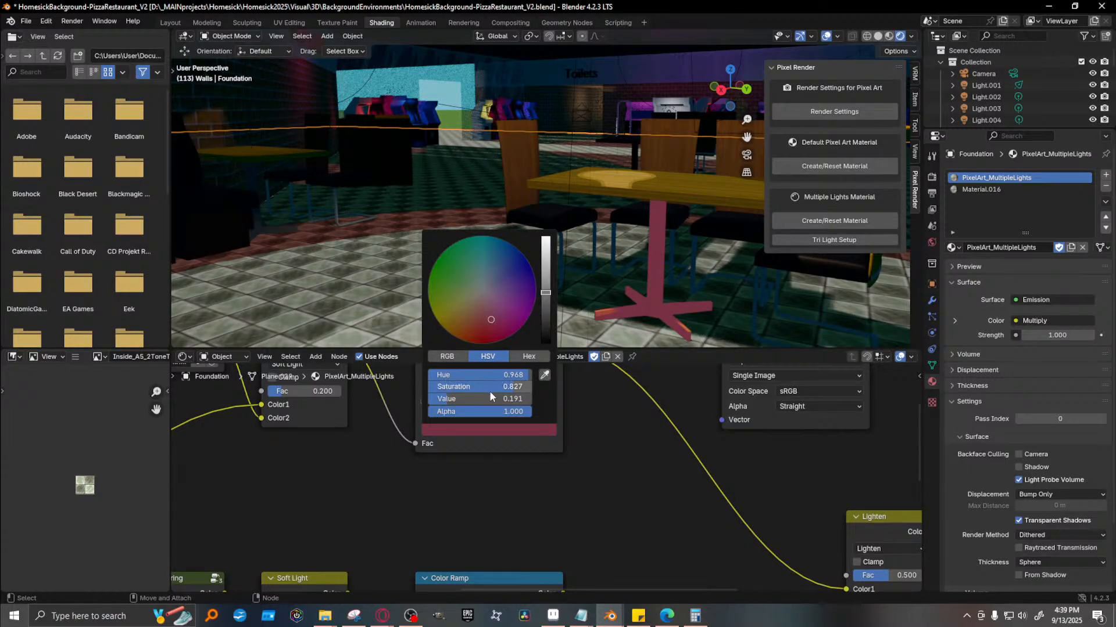
left_click_drag(506, 388, 429, 388)
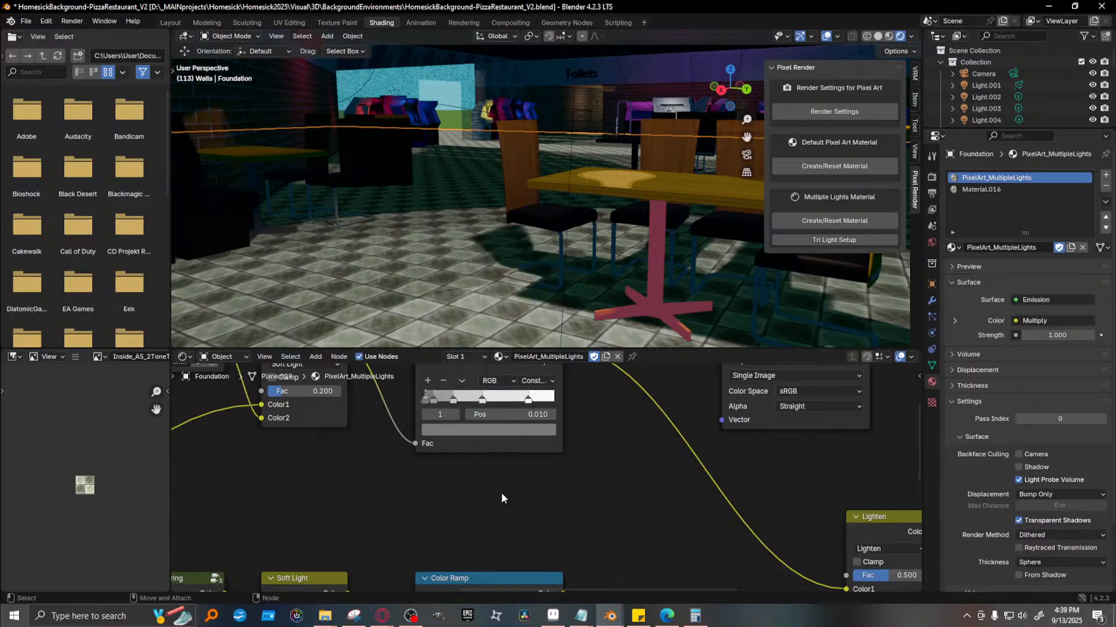
key("F12")
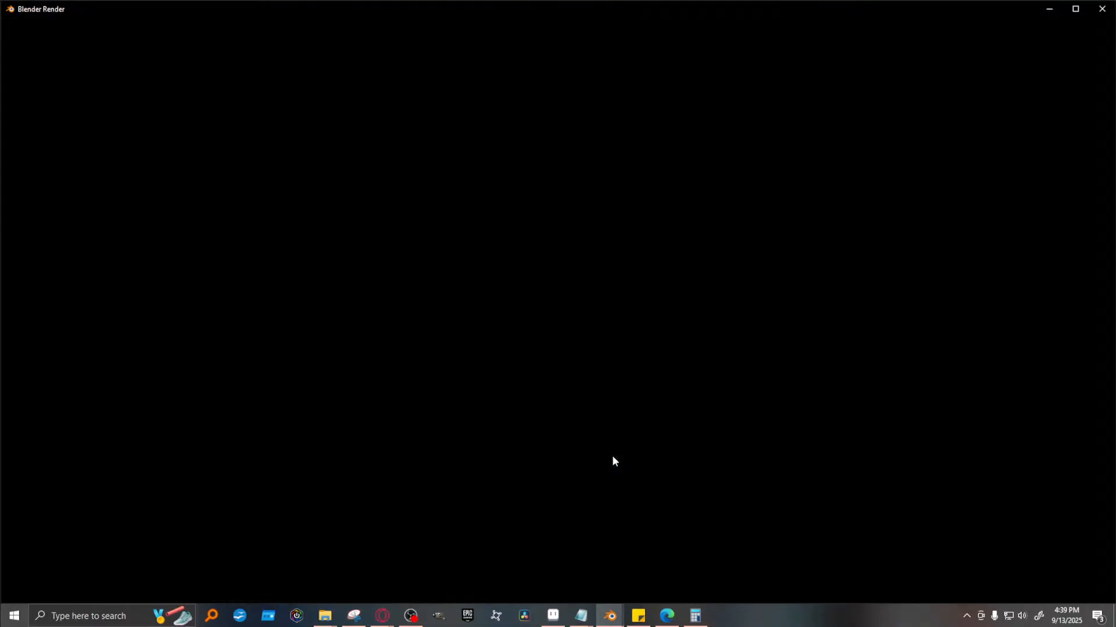